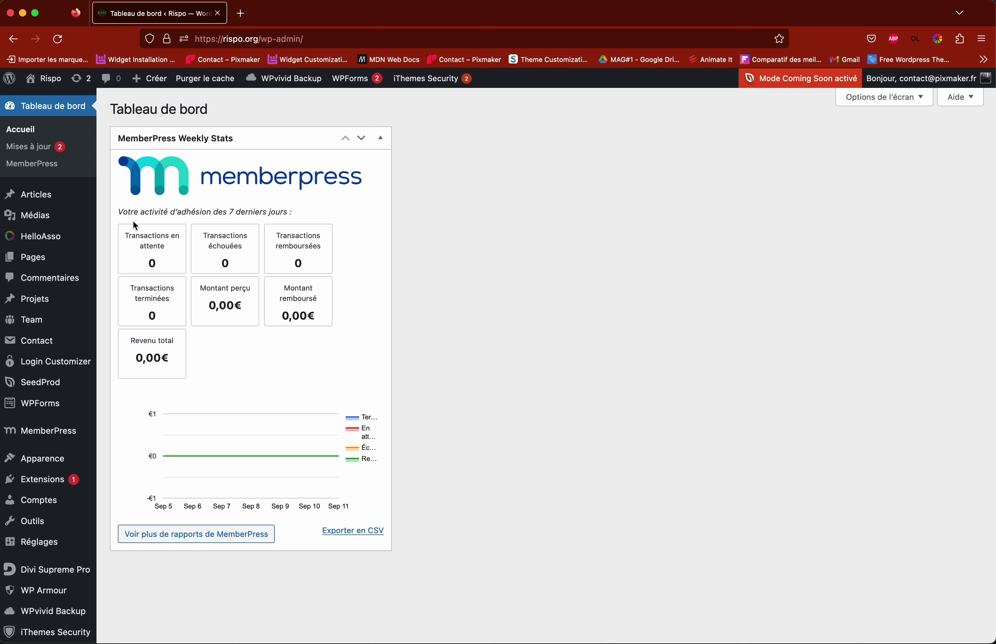
Step: Go from the admin dashboard to the Rispo homepage via the site-name menu
scroll(49, 344, down, 2)
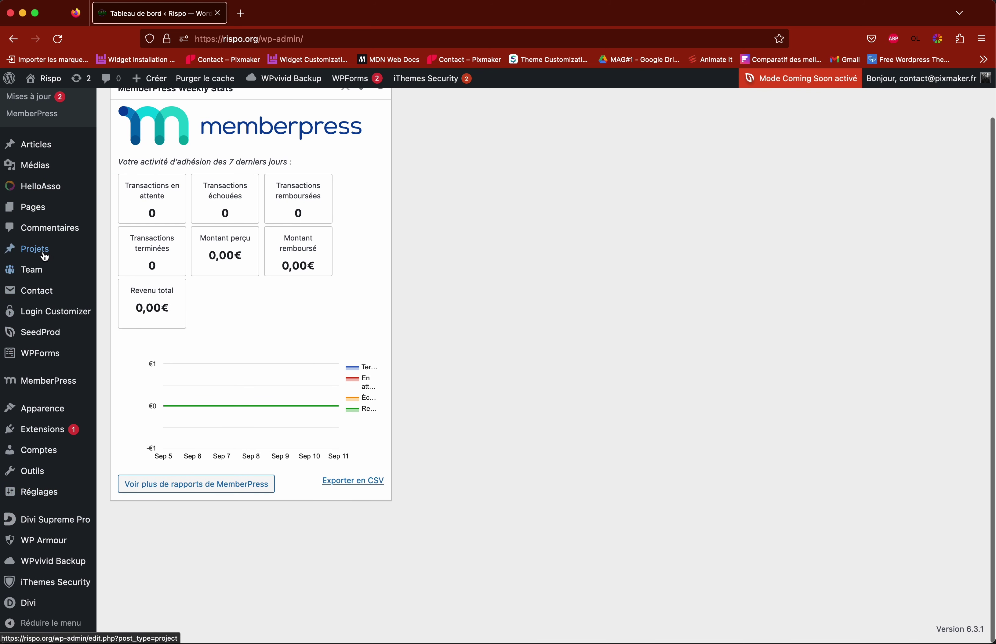
mouse_move(48, 257)
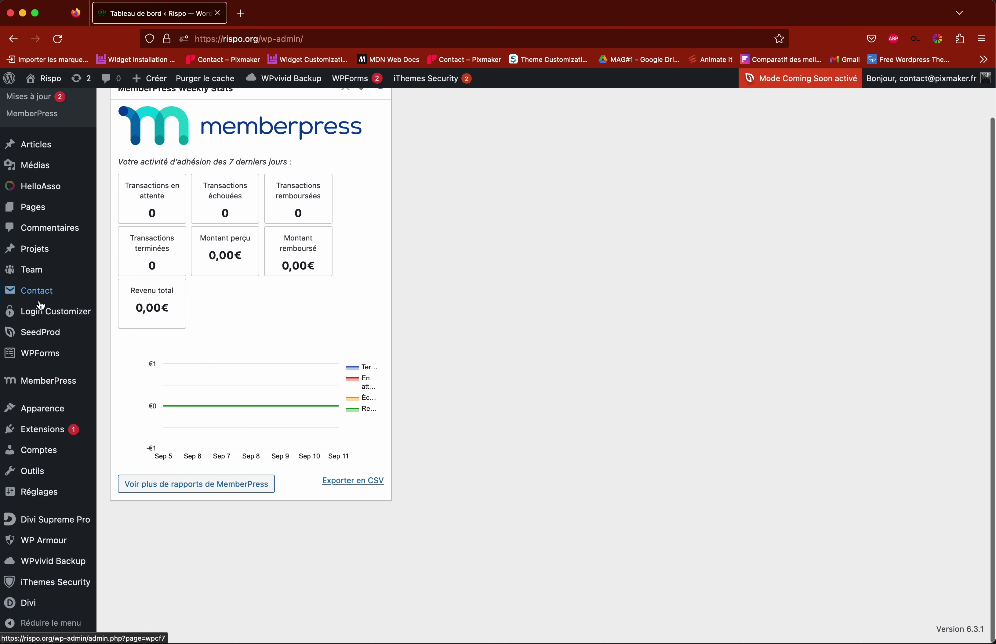
mouse_move(38, 310)
scroll(47, 284, up, 2)
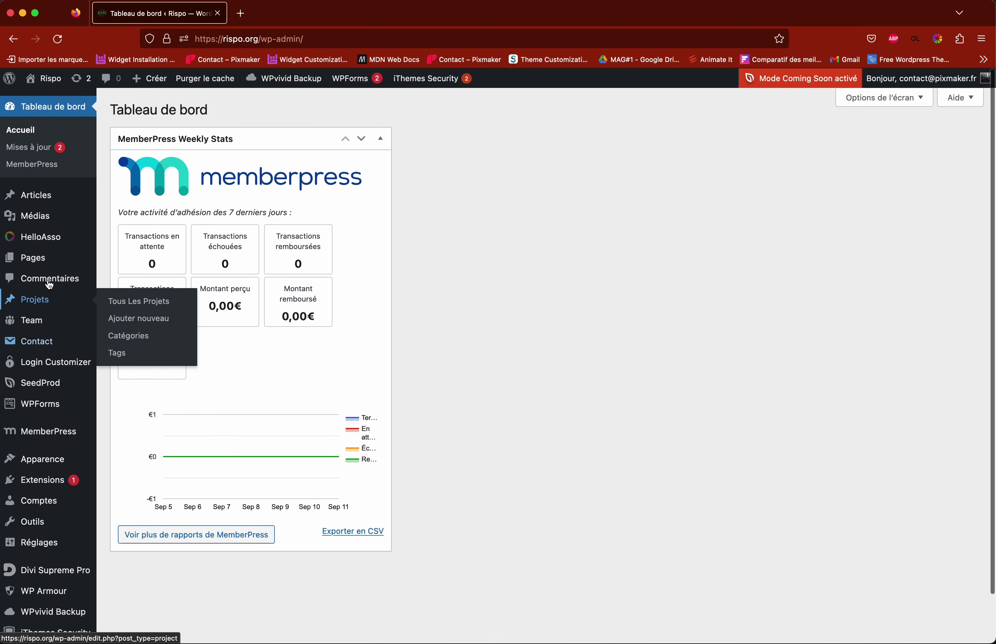
mouse_move(43, 206)
mouse_move(47, 455)
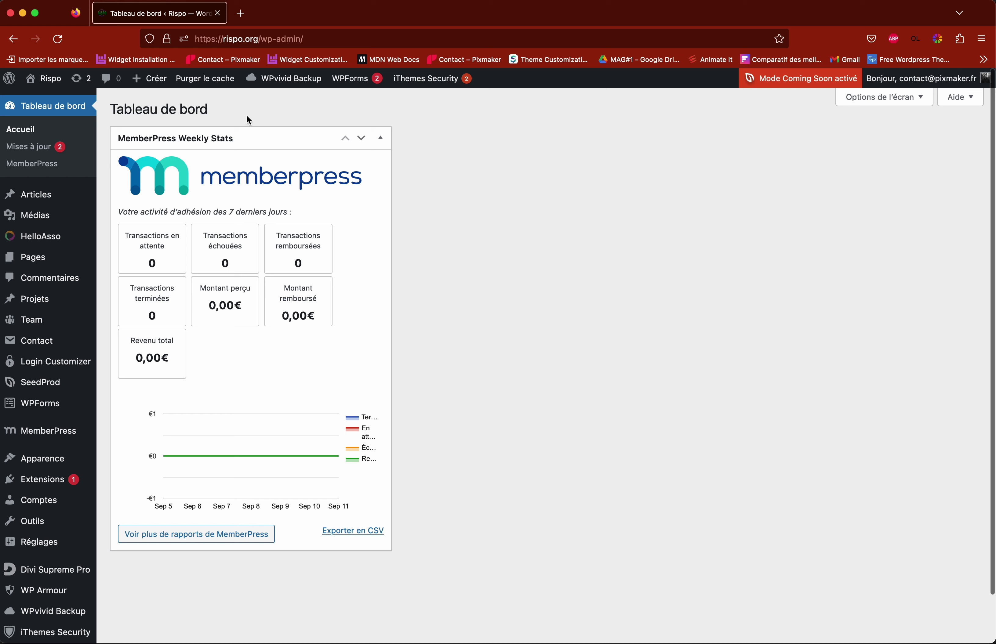
mouse_move(46, 88)
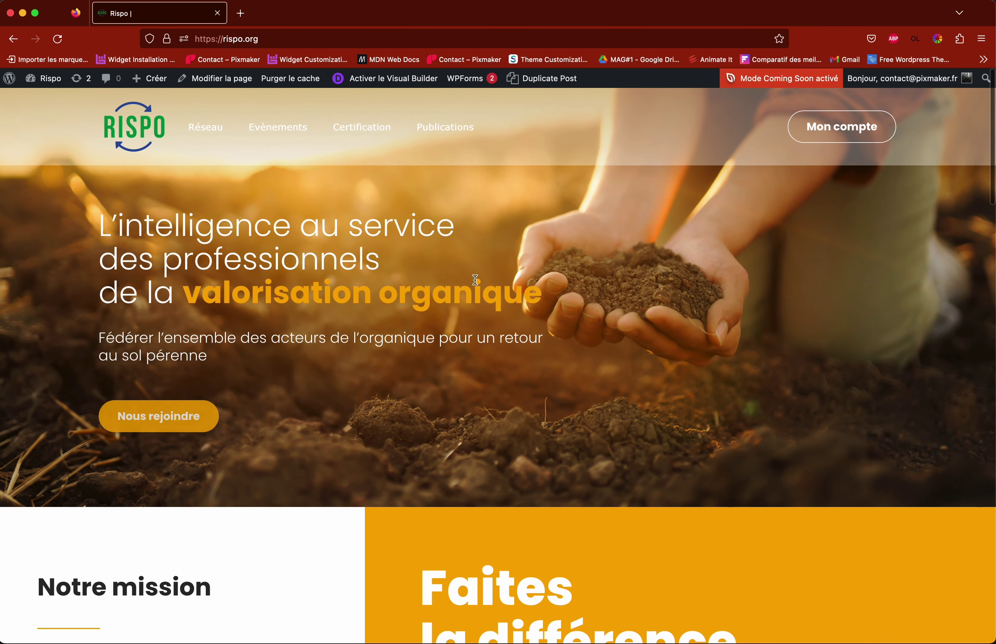
Step: Scroll through the homepage's hero, mission, 'Faites la différence' and 'Quelques chiffres' sections
scroll(475, 279, down, 10)
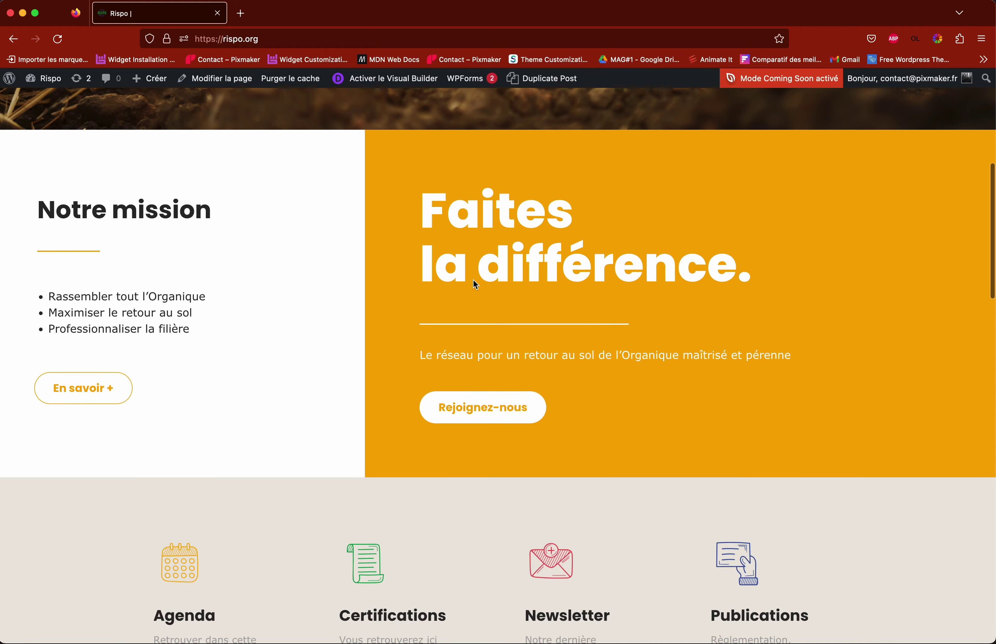
scroll(423, 288, down, 3)
scroll(440, 300, down, 5)
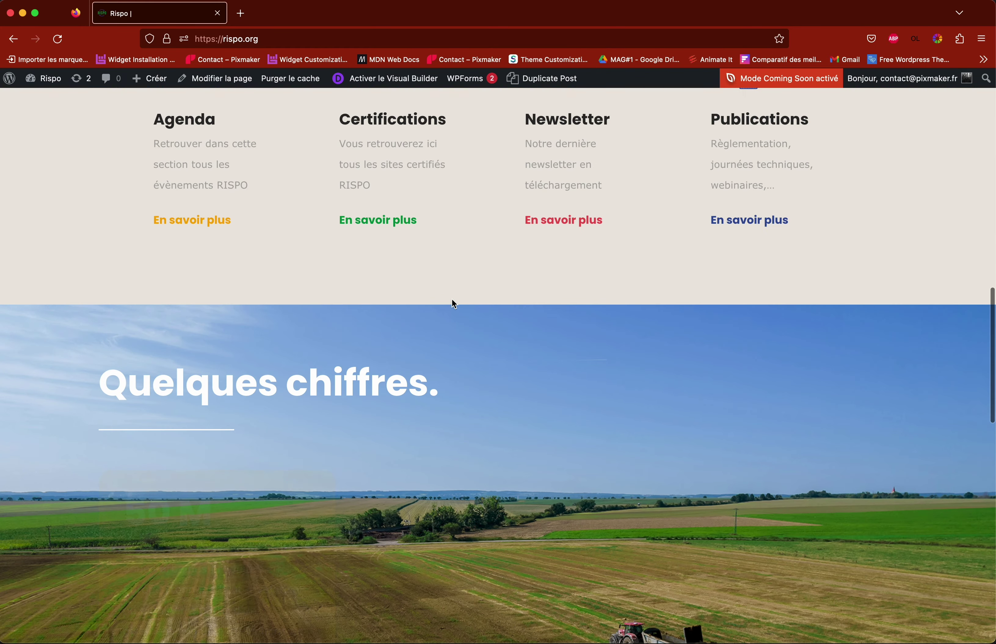
scroll(482, 318, down, 18)
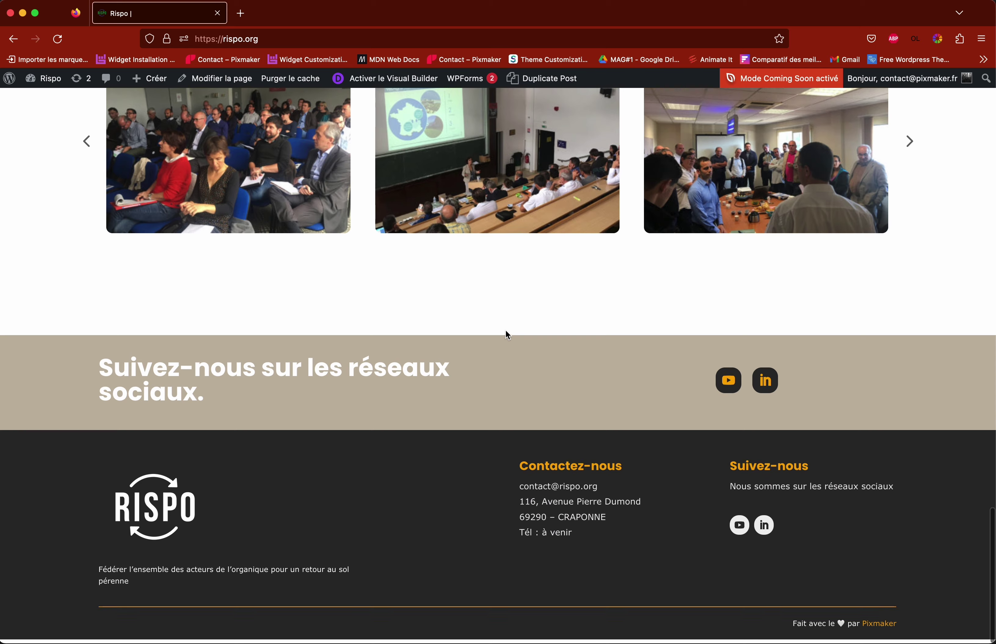
scroll(504, 334, up, 20)
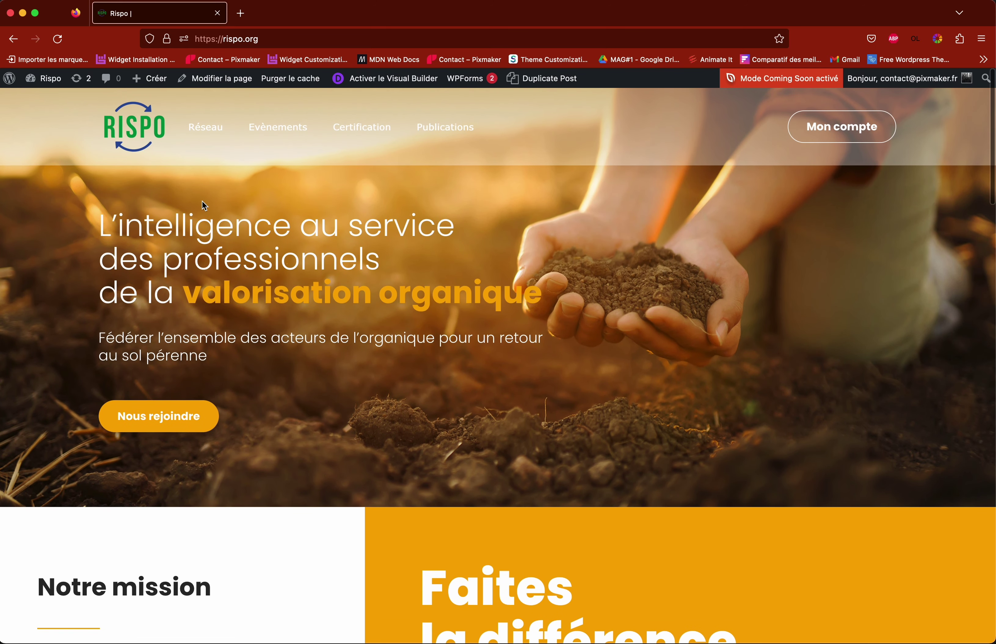
scroll(572, 264, down, 20)
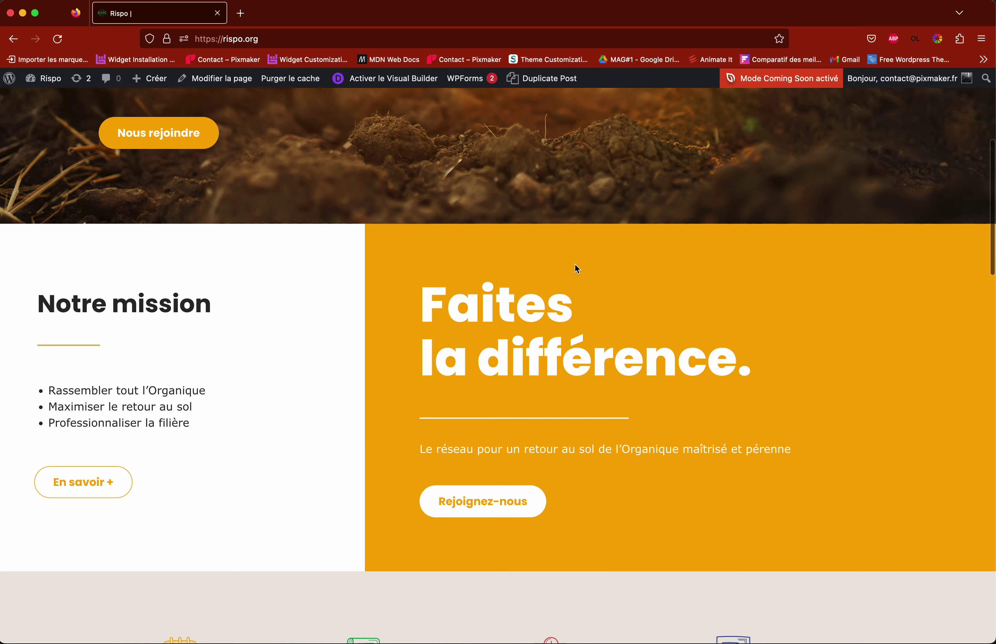
scroll(570, 270, down, 3)
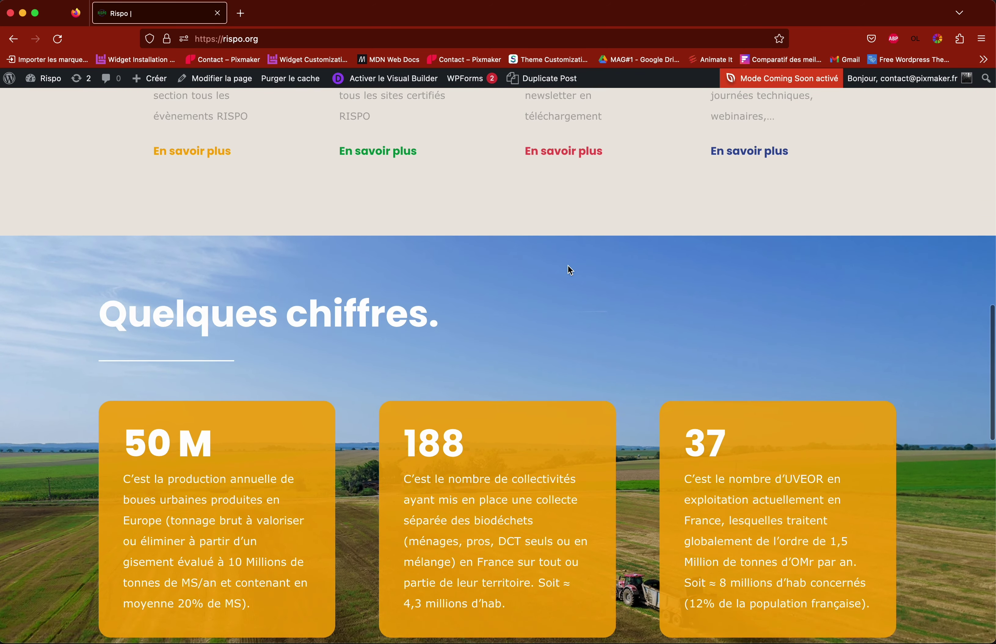
scroll(569, 270, up, 20)
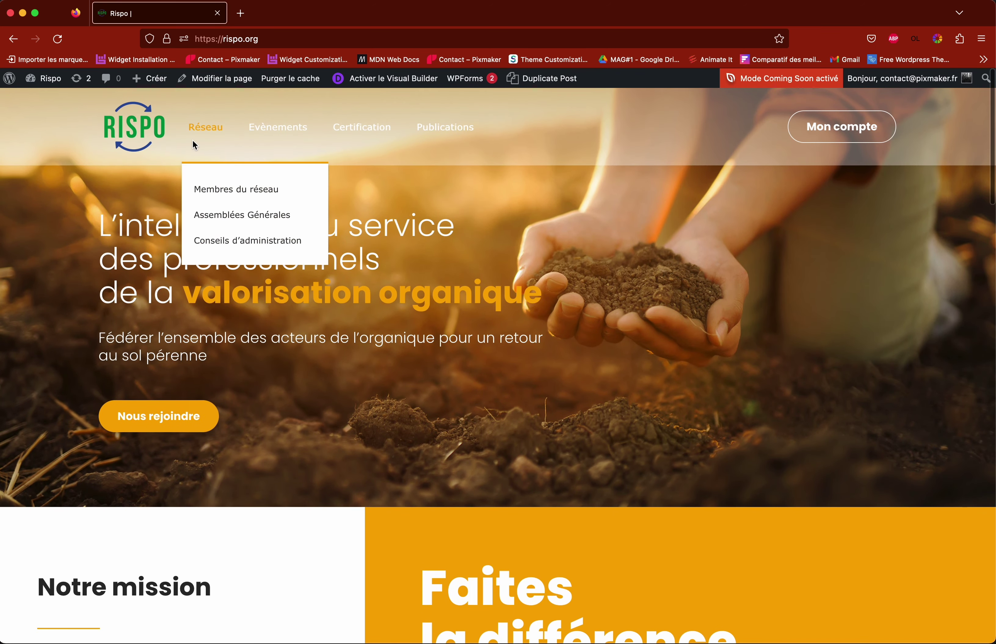
mouse_move(891, 86)
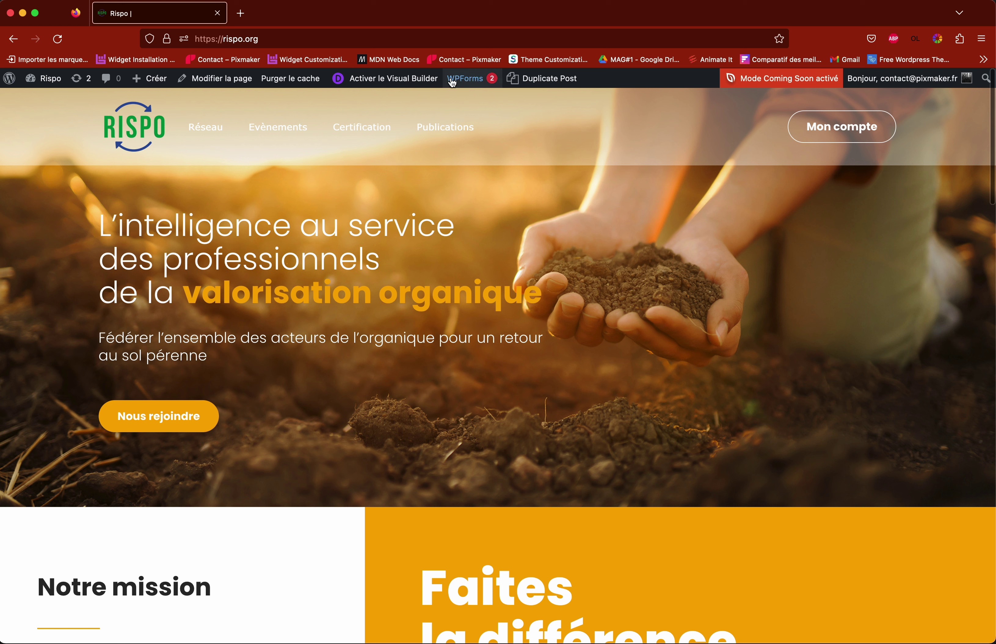
mouse_move(450, 82)
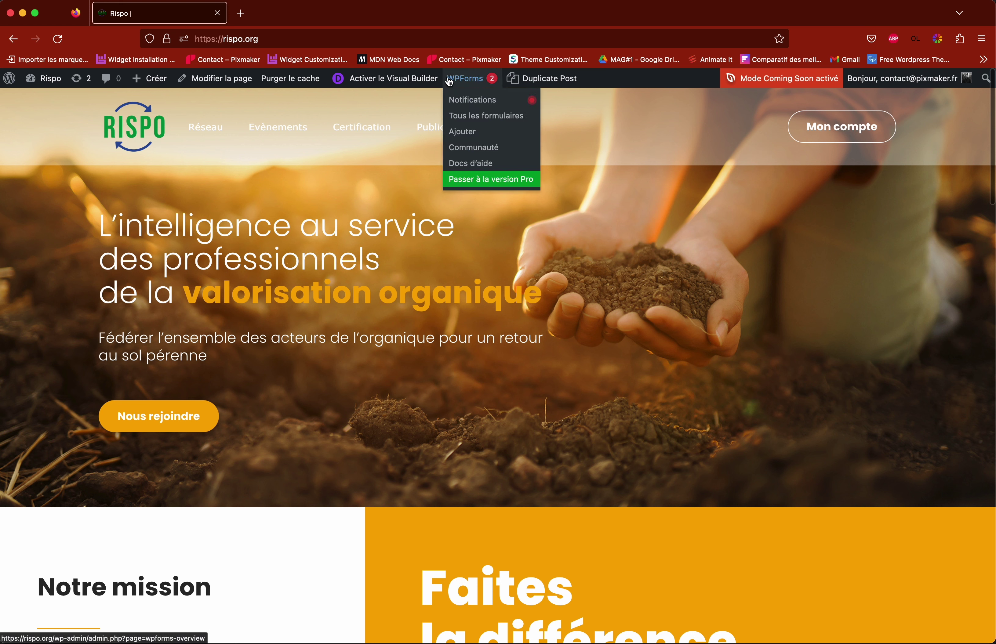
Step: Switch the Rispo homepage into Divi's Visual Builder editing mode
click(382, 86)
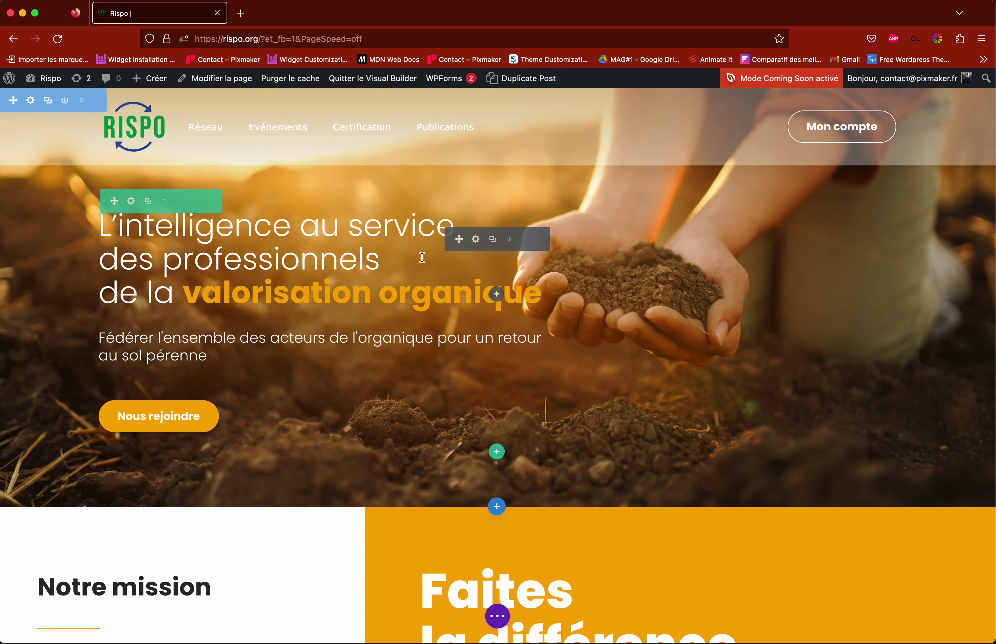
scroll(462, 259, down, 12)
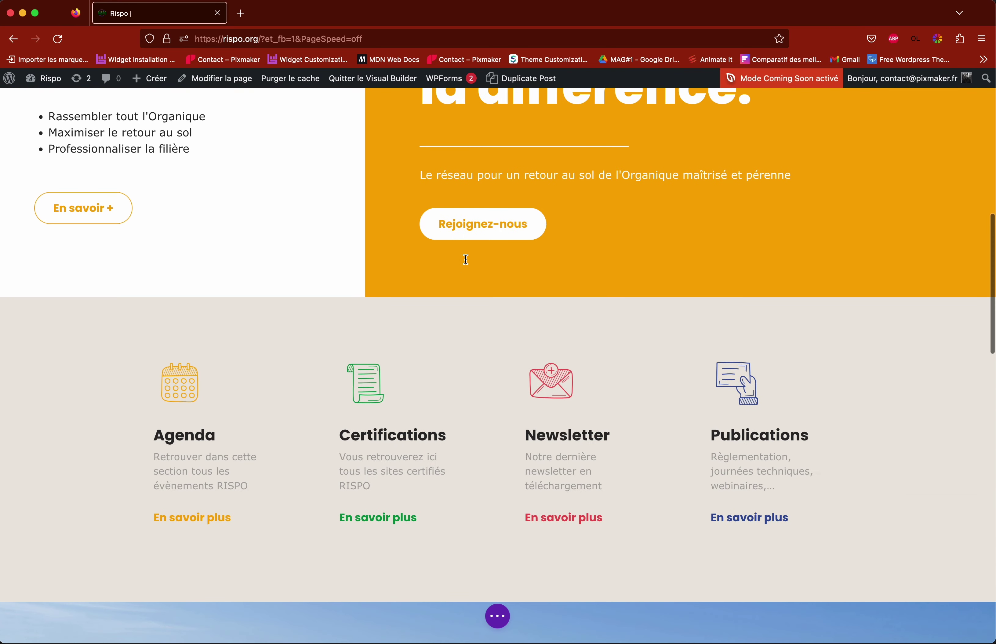
scroll(458, 260, up, 3)
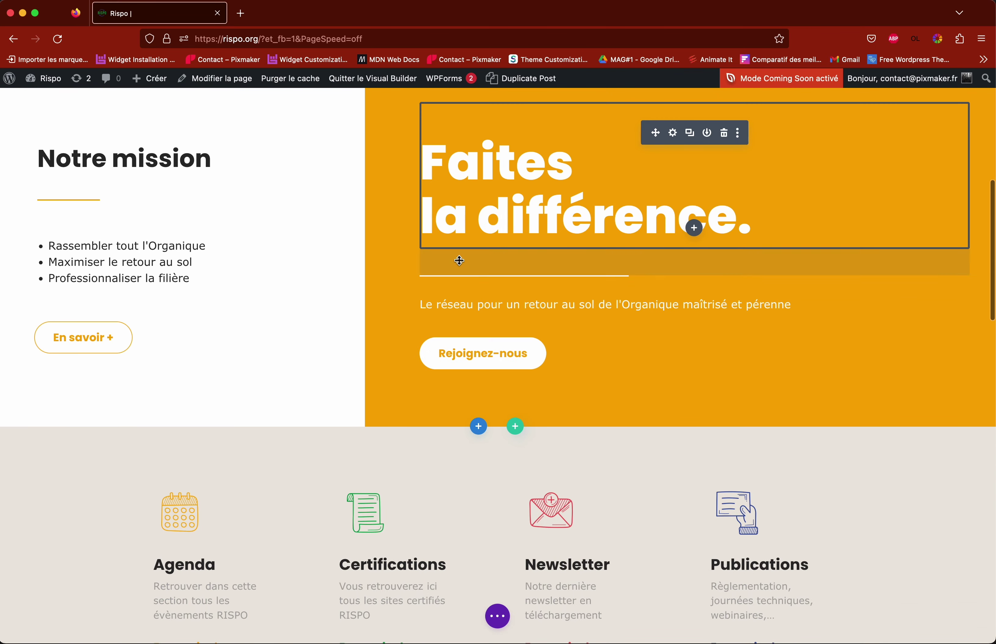
scroll(405, 230, up, 2)
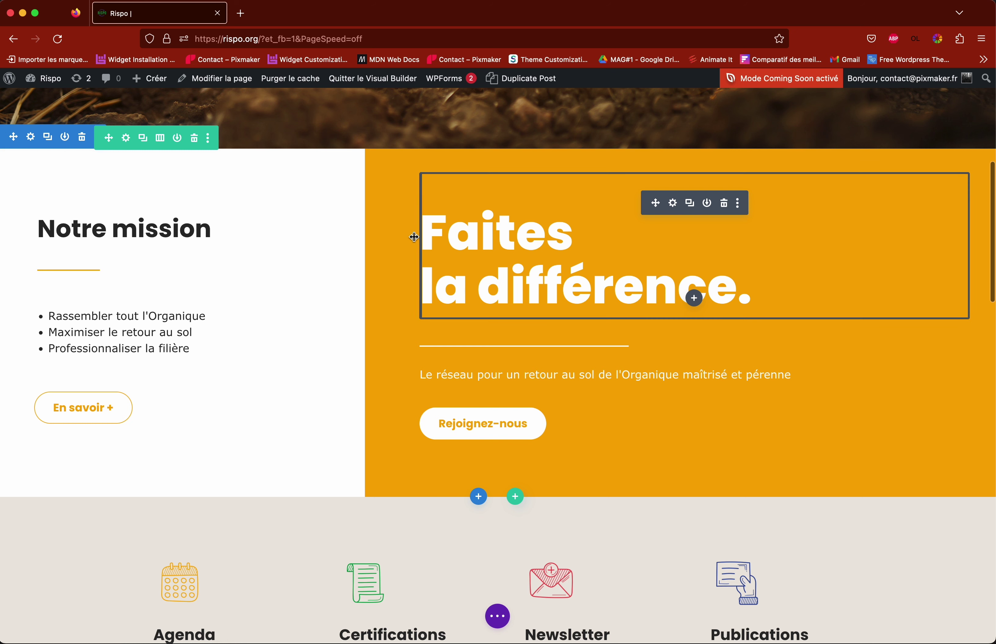
scroll(449, 242, up, 9)
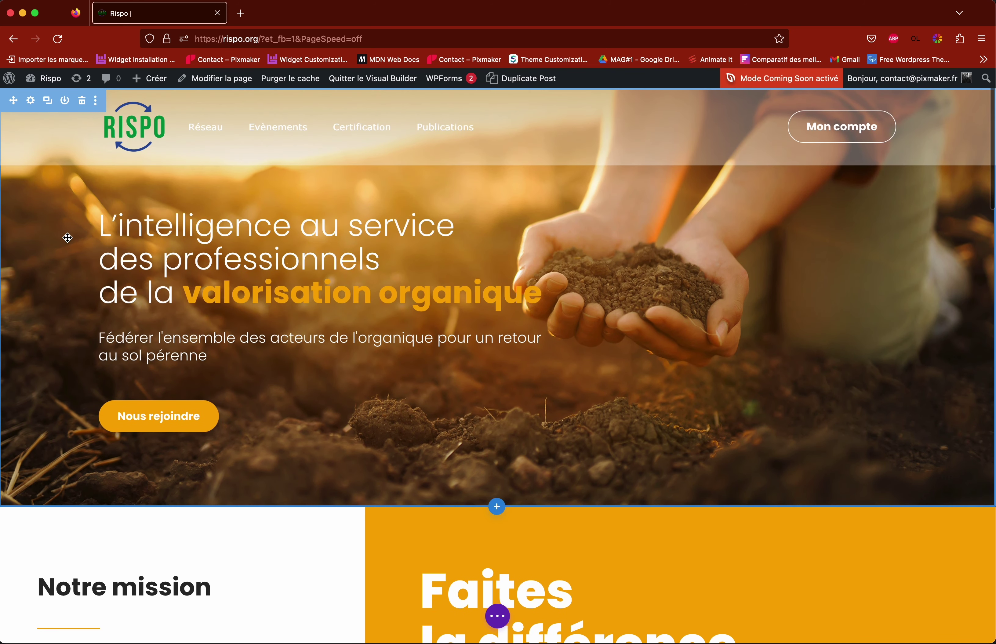
scroll(461, 317, down, 8)
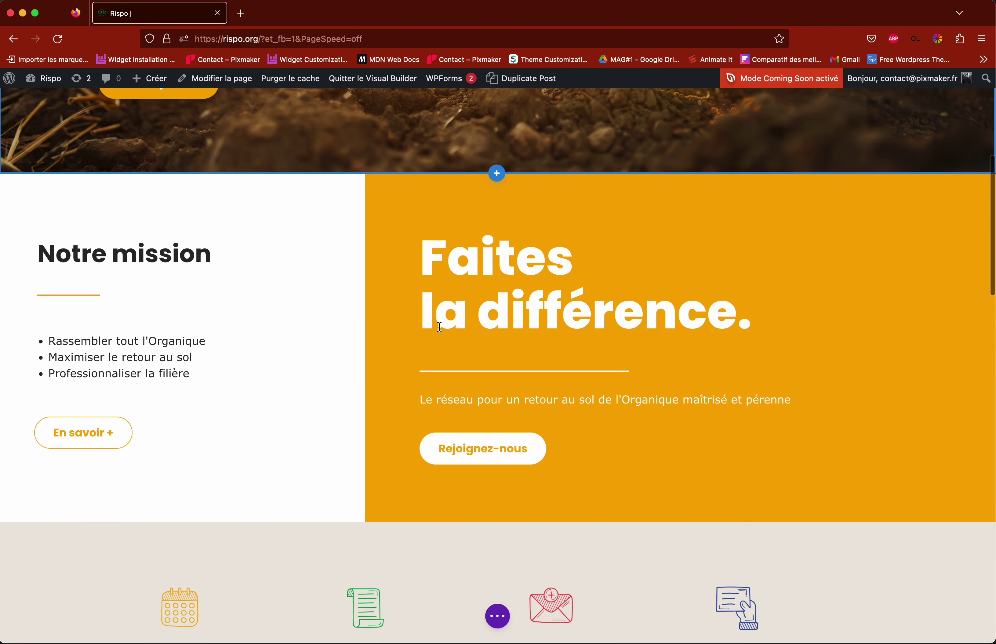
scroll(328, 298, down, 9)
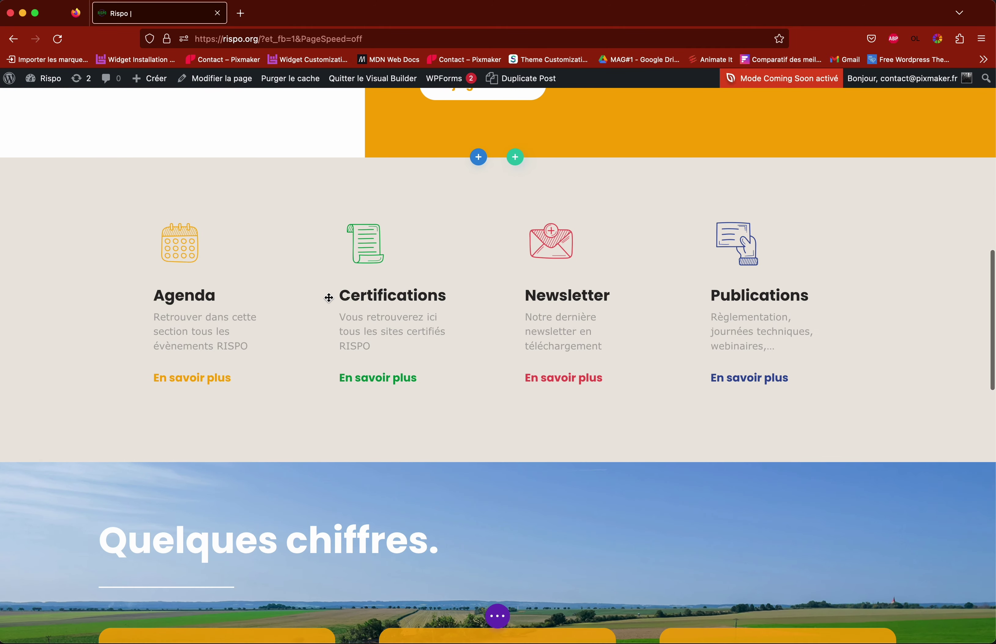
scroll(329, 298, down, 2)
scroll(292, 324, up, 3)
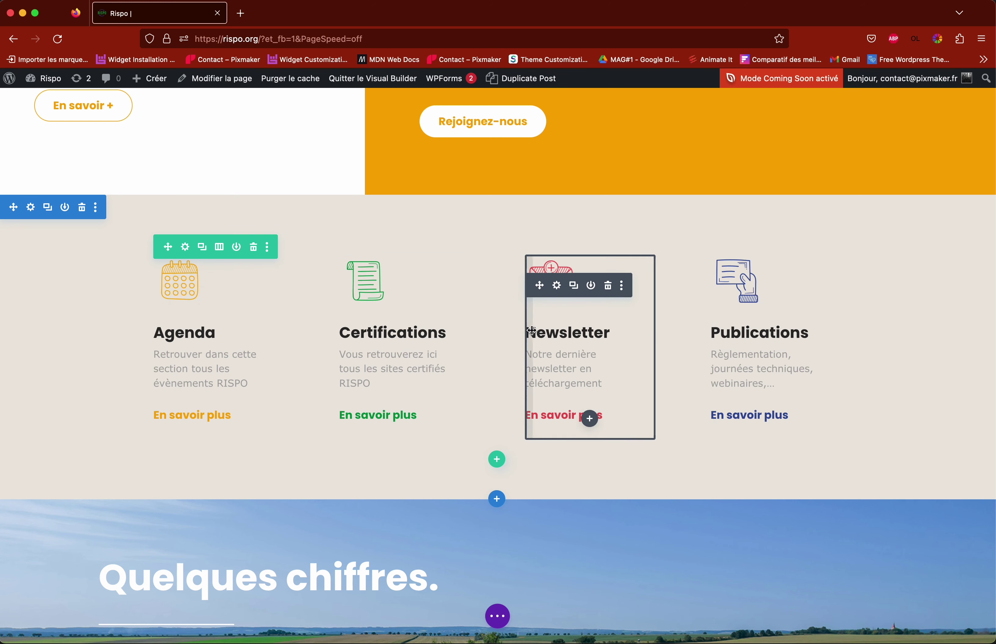
scroll(529, 331, down, 8)
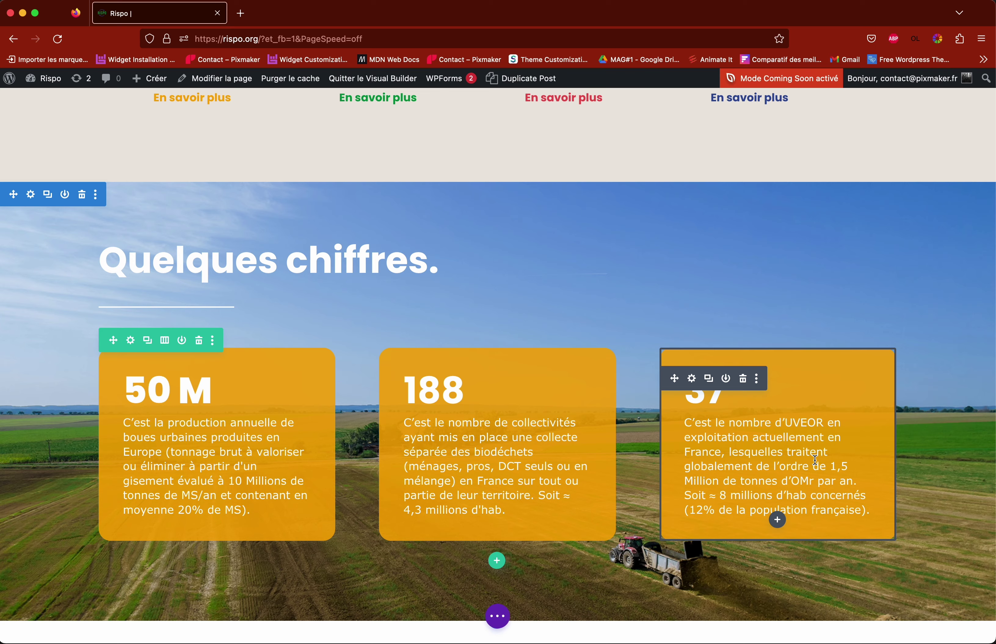
scroll(815, 460, down, 10)
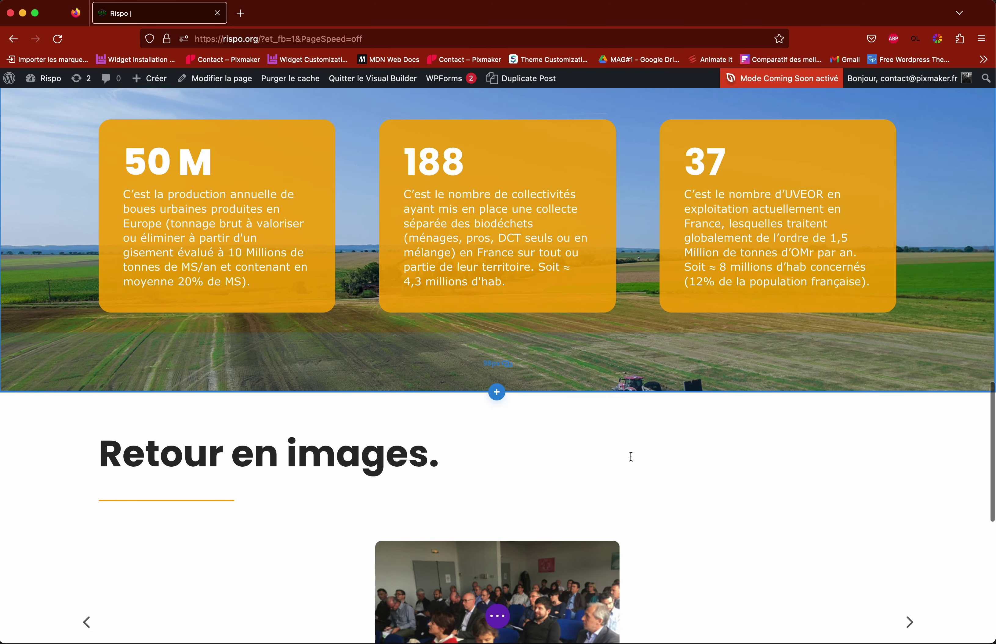
scroll(625, 457, down, 8)
scroll(77, 305, down, 1)
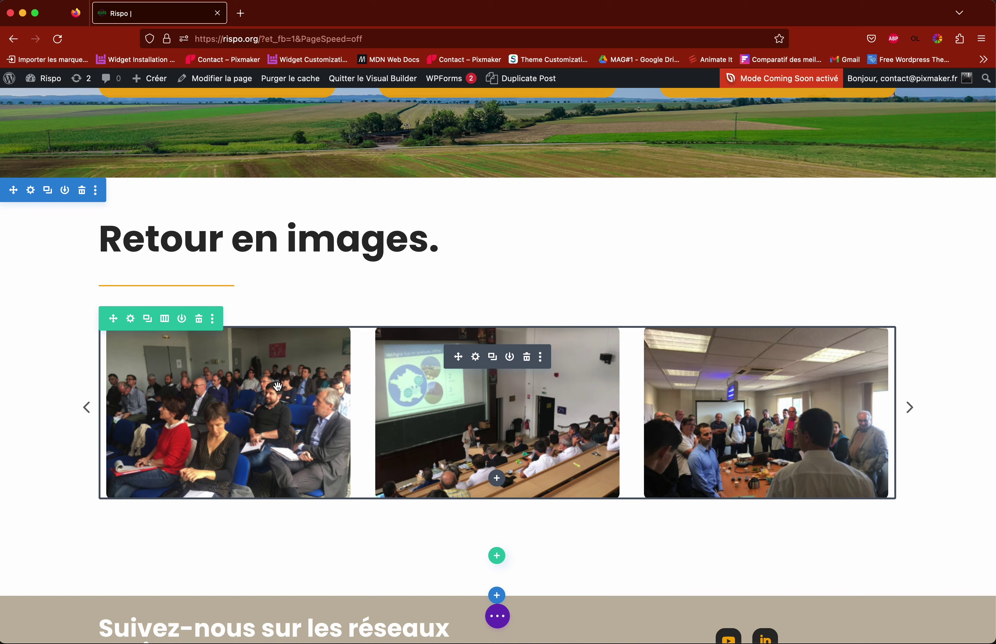
scroll(309, 386, down, 4)
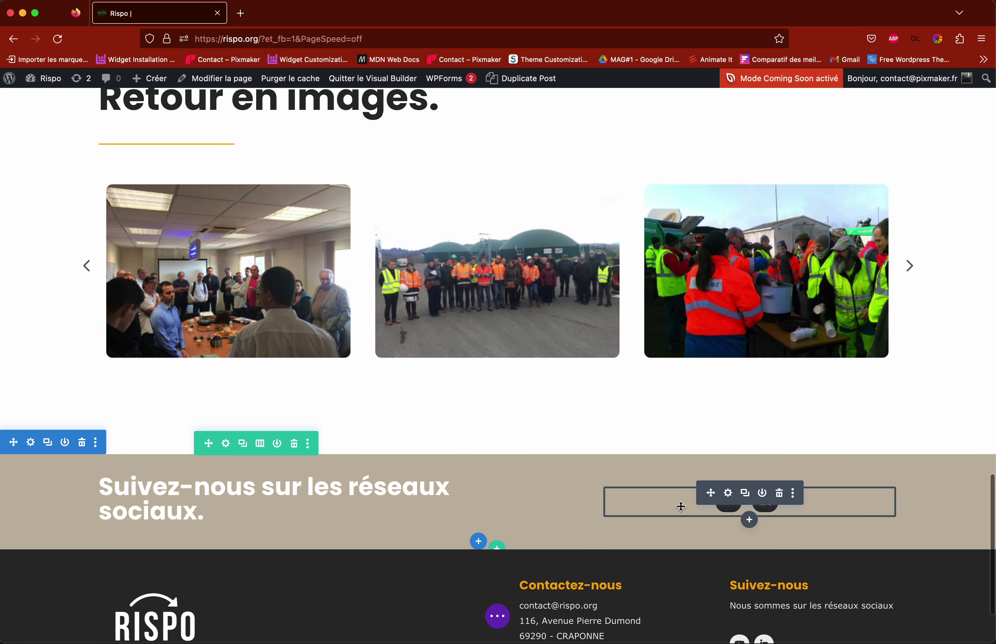
scroll(633, 444, down, 3)
scroll(482, 502, up, 20)
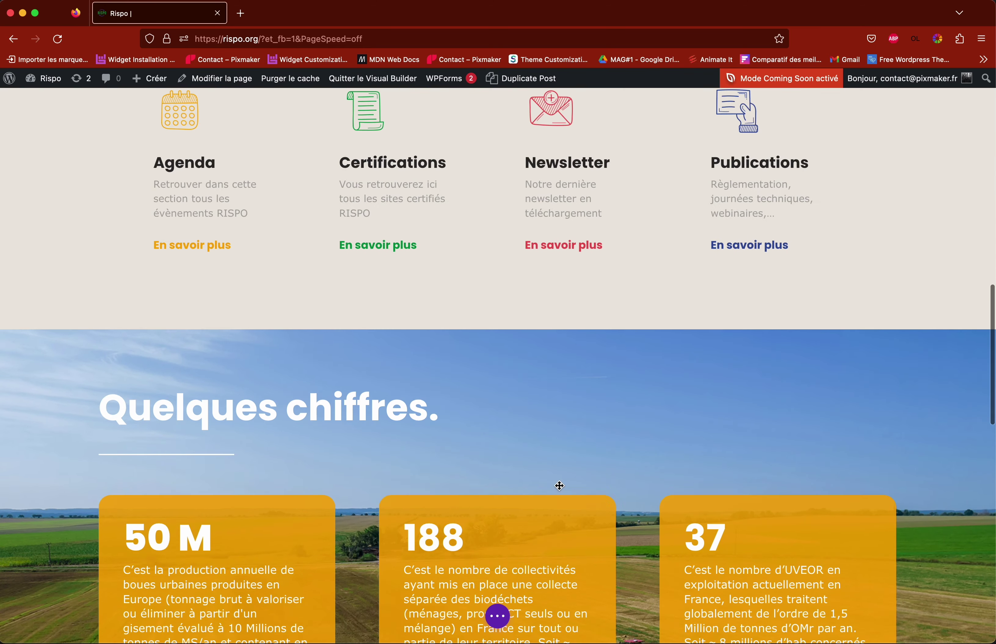
scroll(583, 488, up, 10)
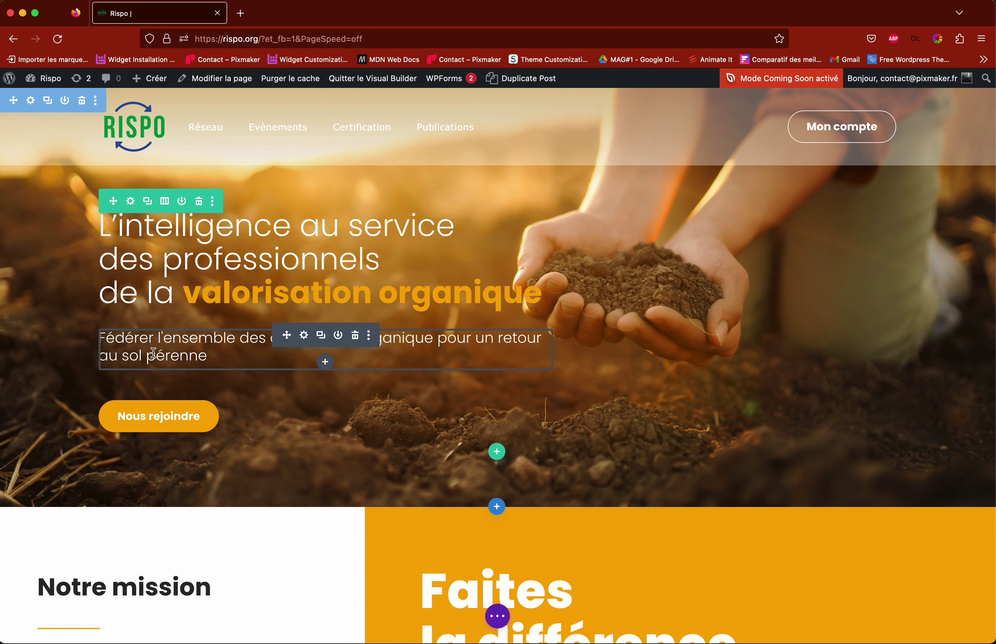
scroll(262, 396, down, 5)
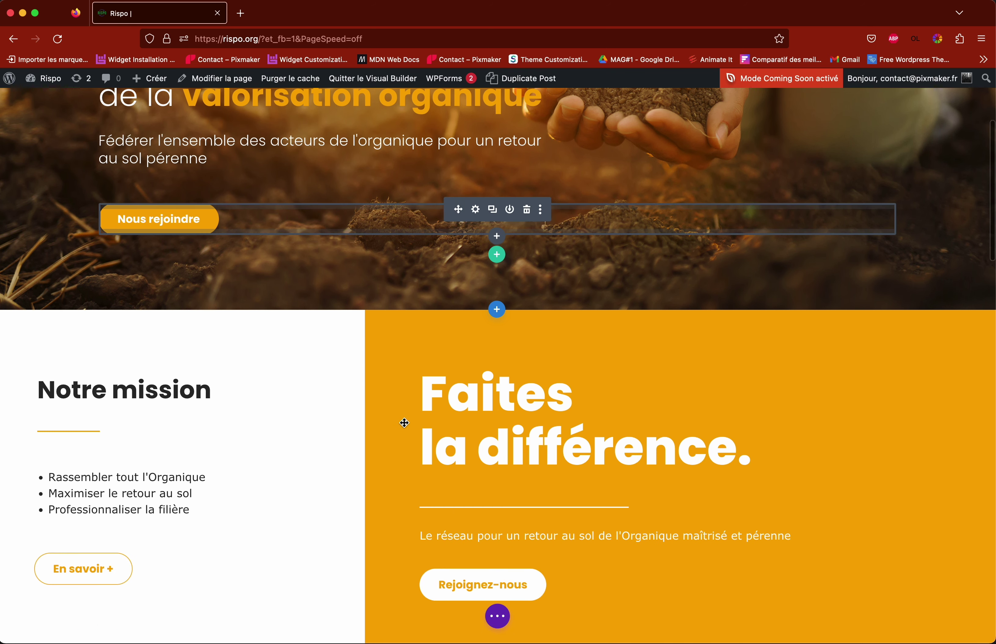
scroll(398, 443, down, 1)
scroll(398, 444, down, 2)
scroll(349, 435, up, 6)
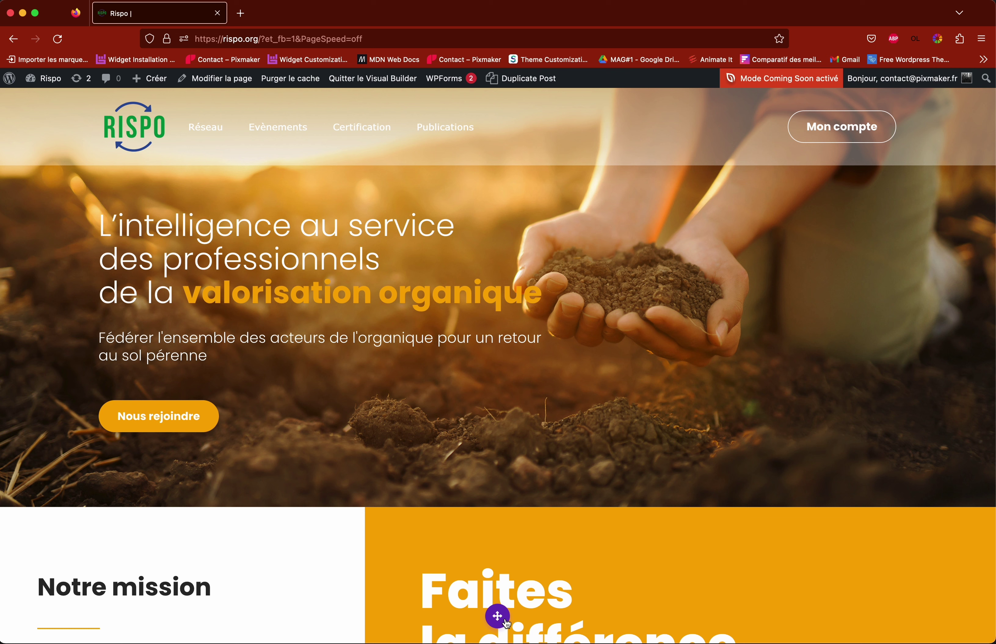
click(499, 618)
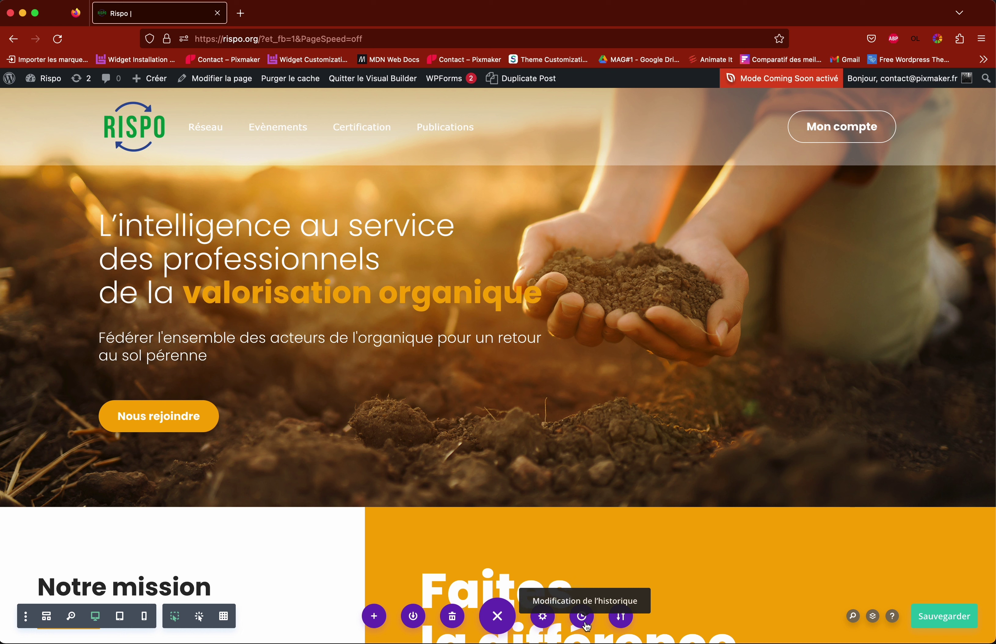
mouse_move(262, 345)
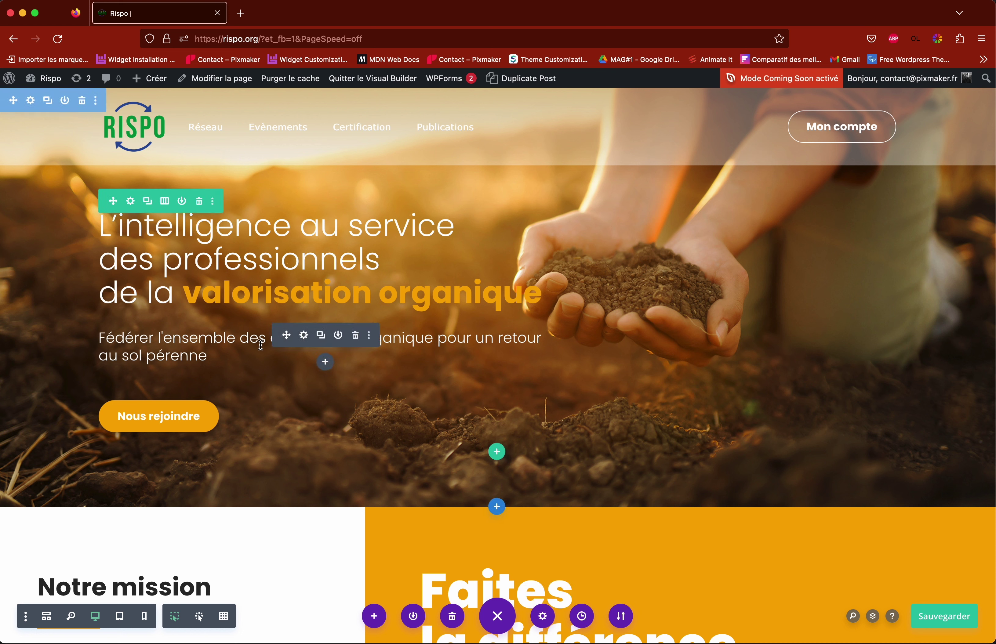
Step: Delete words from the hero subtitle, apply the edit, and view the edit history
click(304, 335)
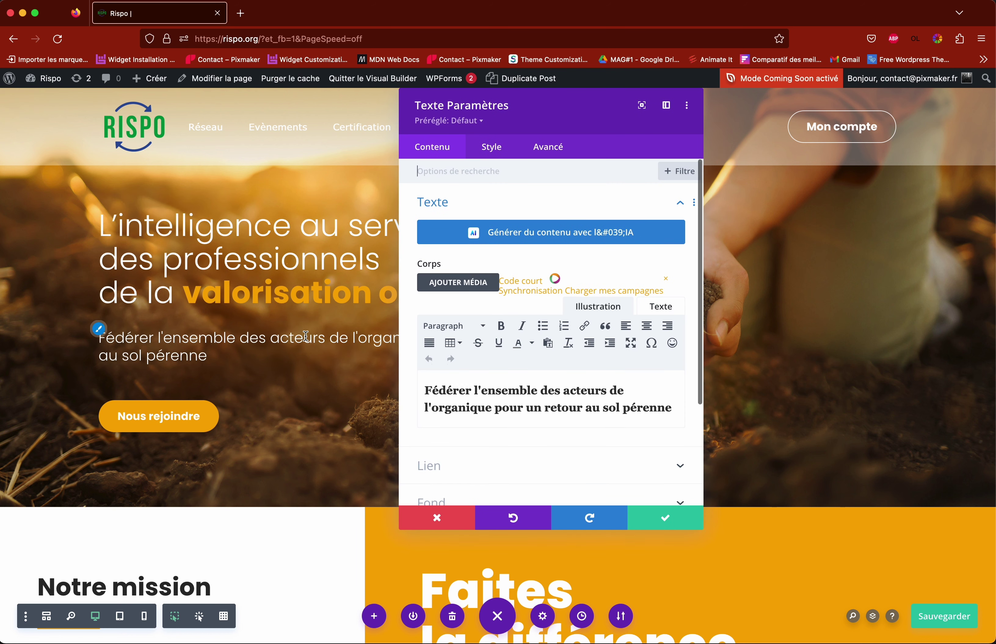
drag(558, 409, 442, 404)
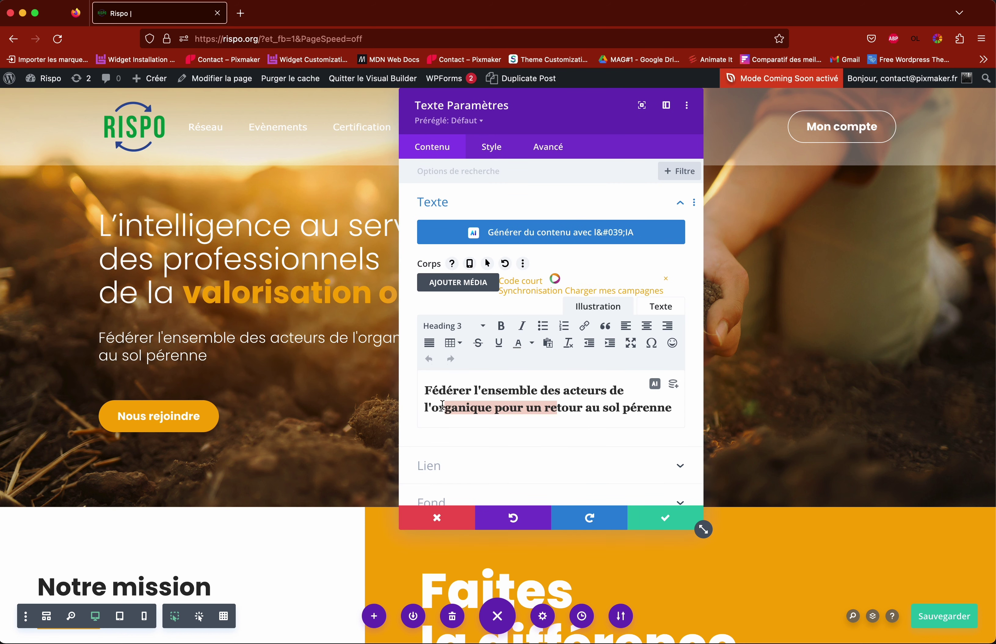
key(BackSpace)
click(680, 525)
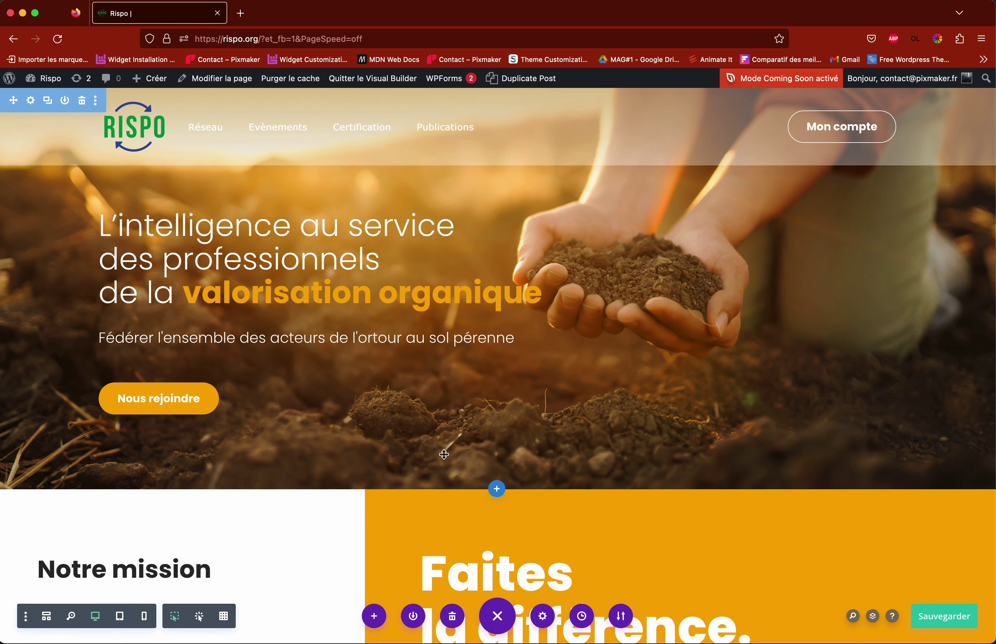
click(583, 617)
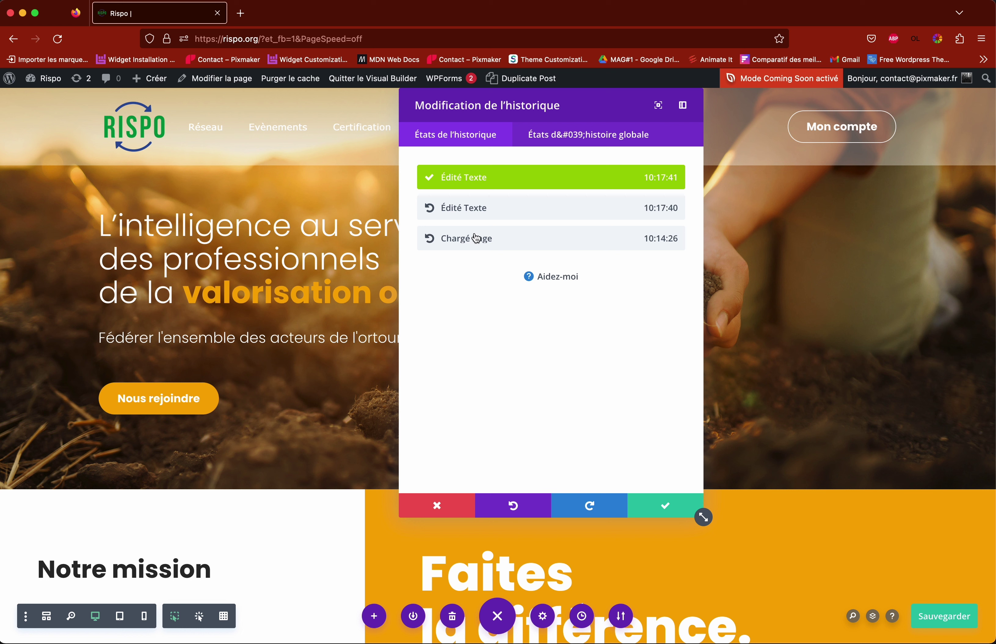
Step: Roll back to the 'Chargé Page' state, restoring the original hero subtitle
click(532, 247)
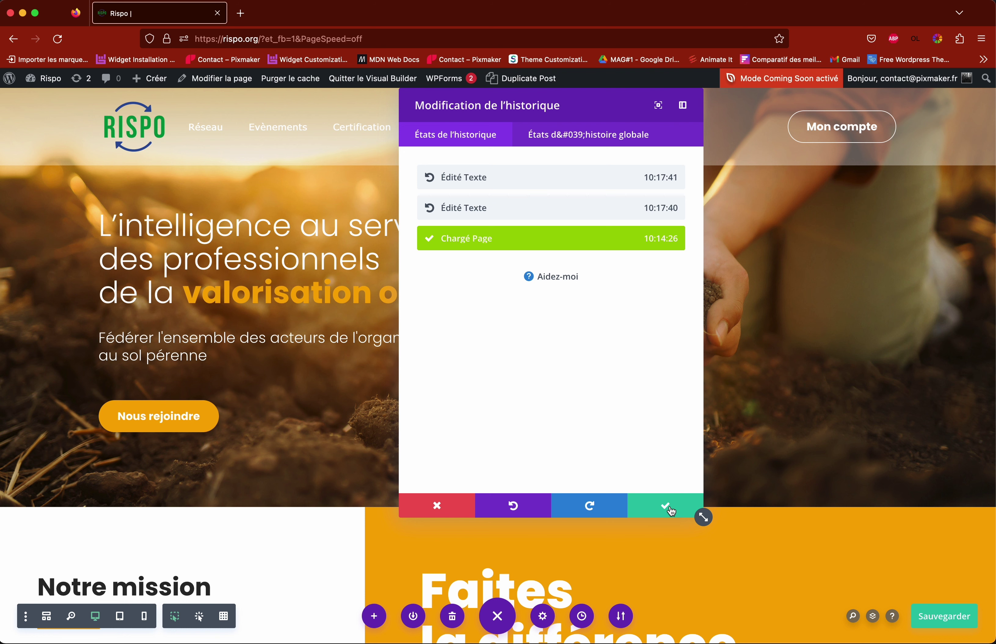
click(667, 508)
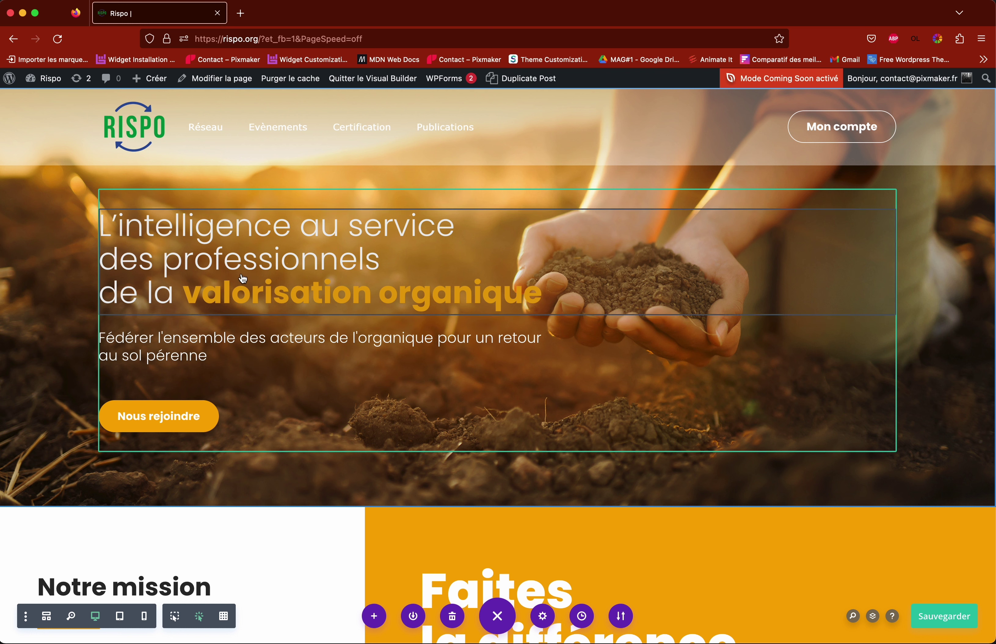
mouse_move(241, 273)
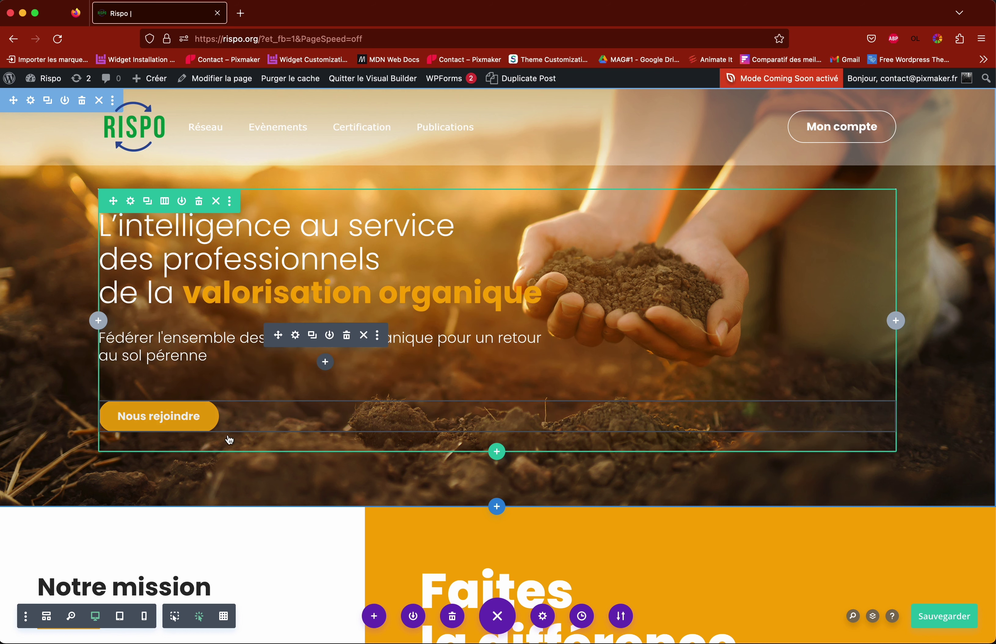
click(223, 619)
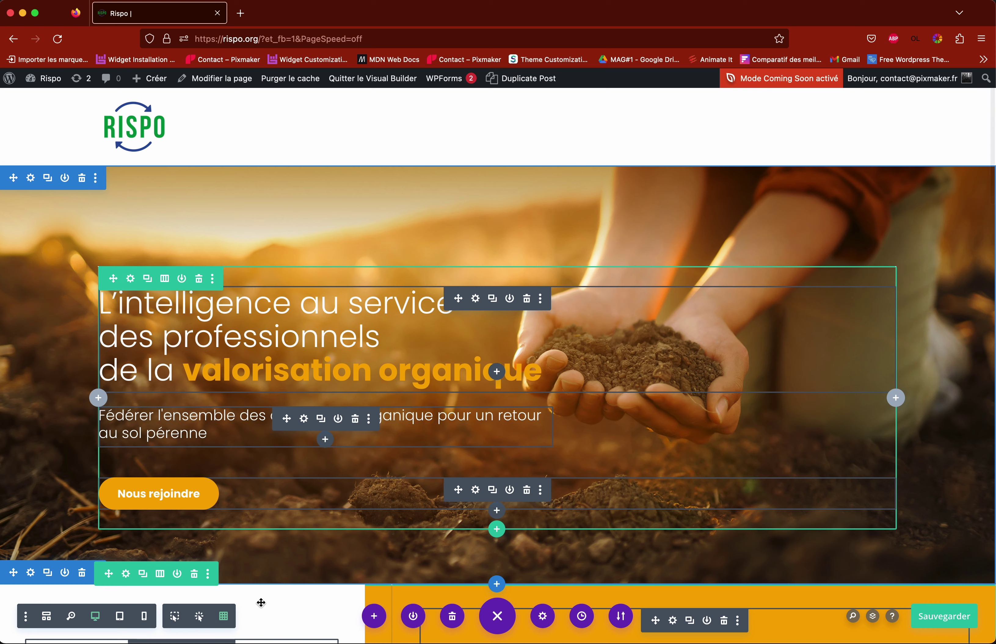
scroll(418, 334, down, 8)
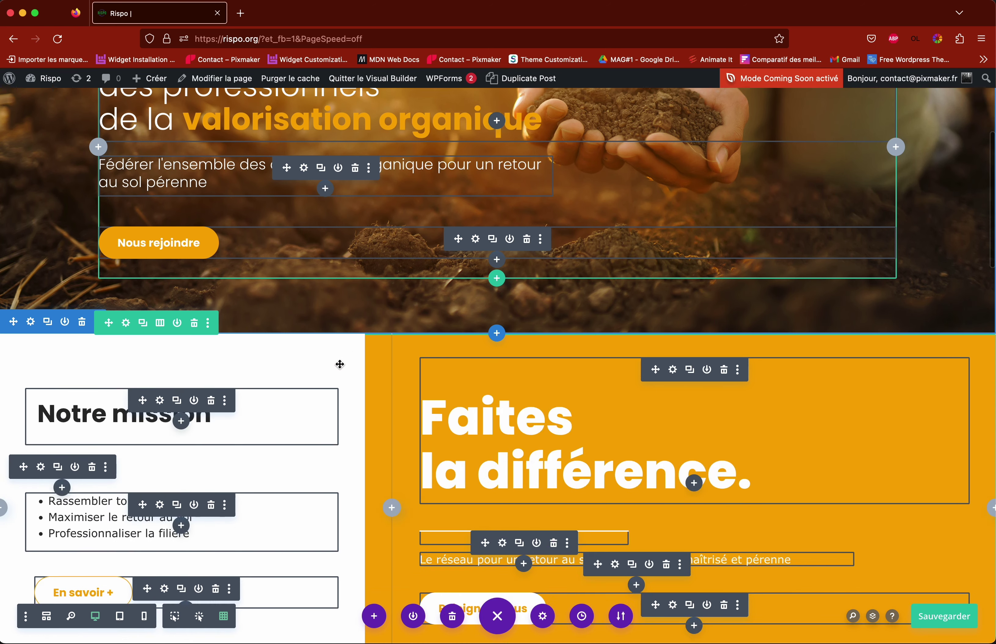
scroll(376, 361, down, 16)
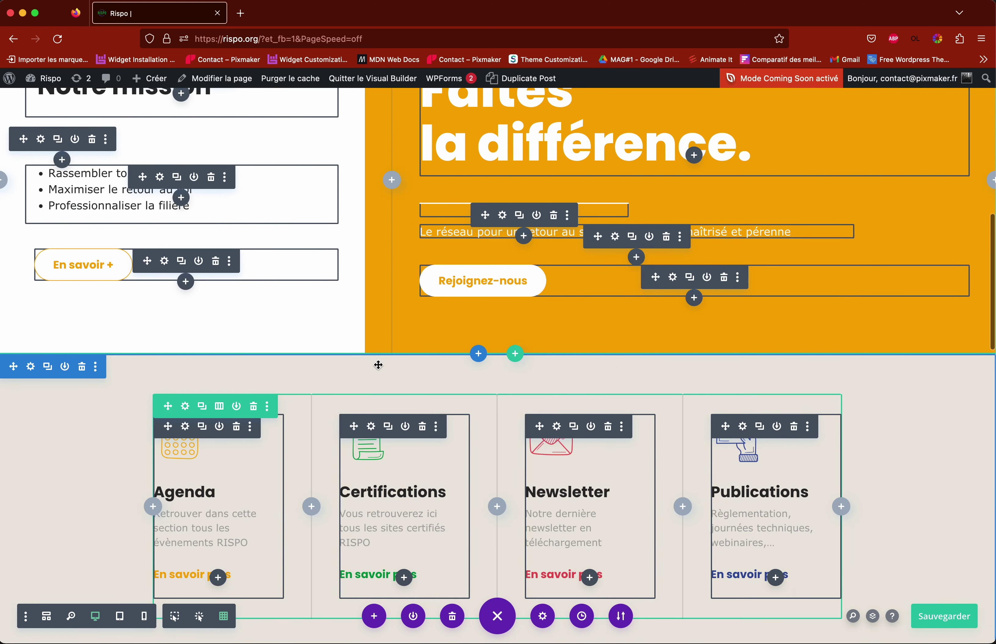
scroll(386, 368, up, 4)
scroll(386, 367, up, 4)
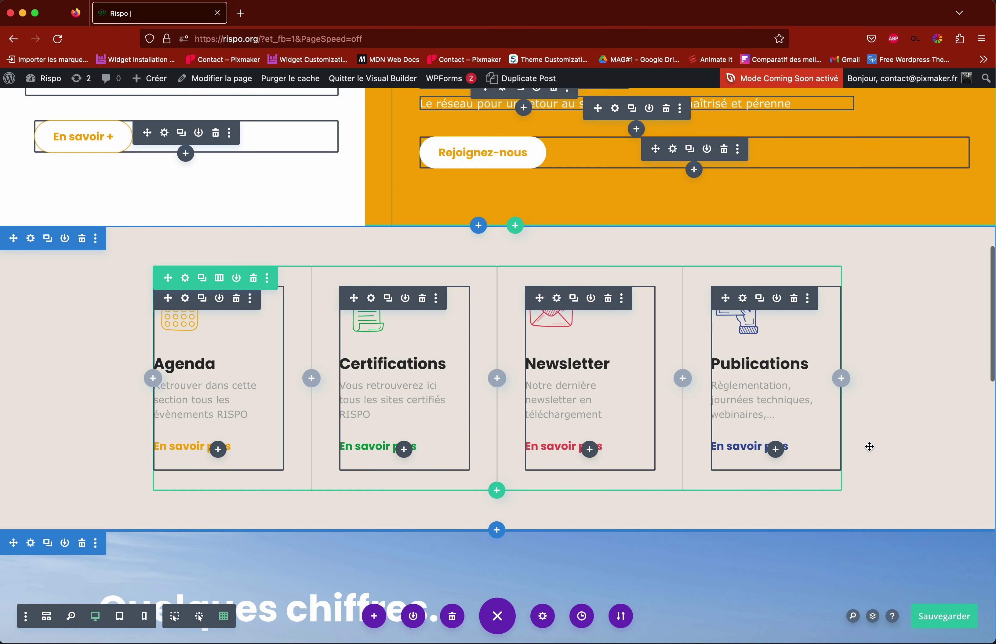
scroll(621, 426, up, 1)
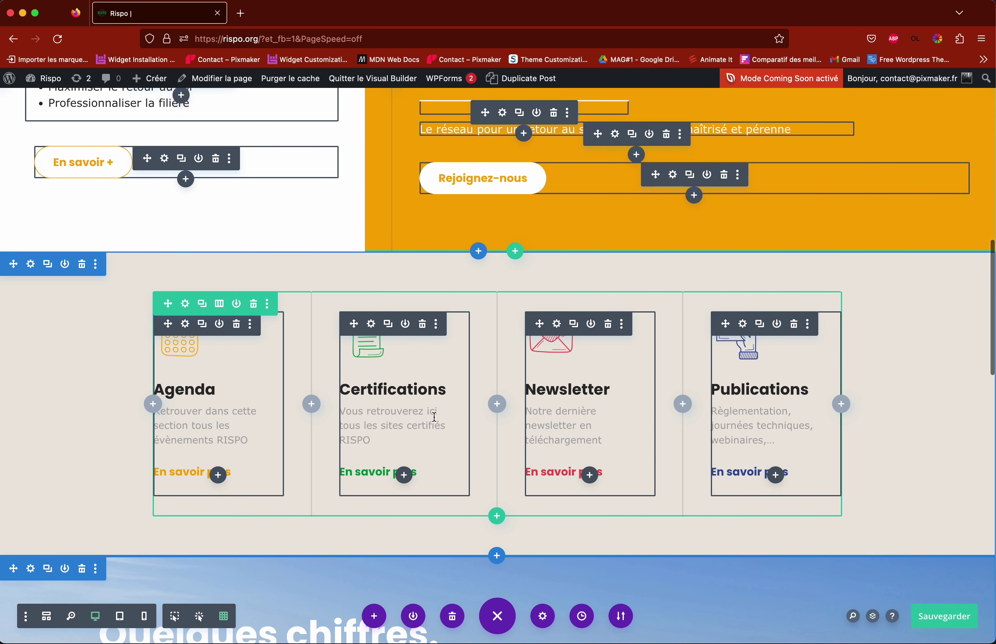
scroll(109, 408, down, 4)
scroll(121, 406, up, 4)
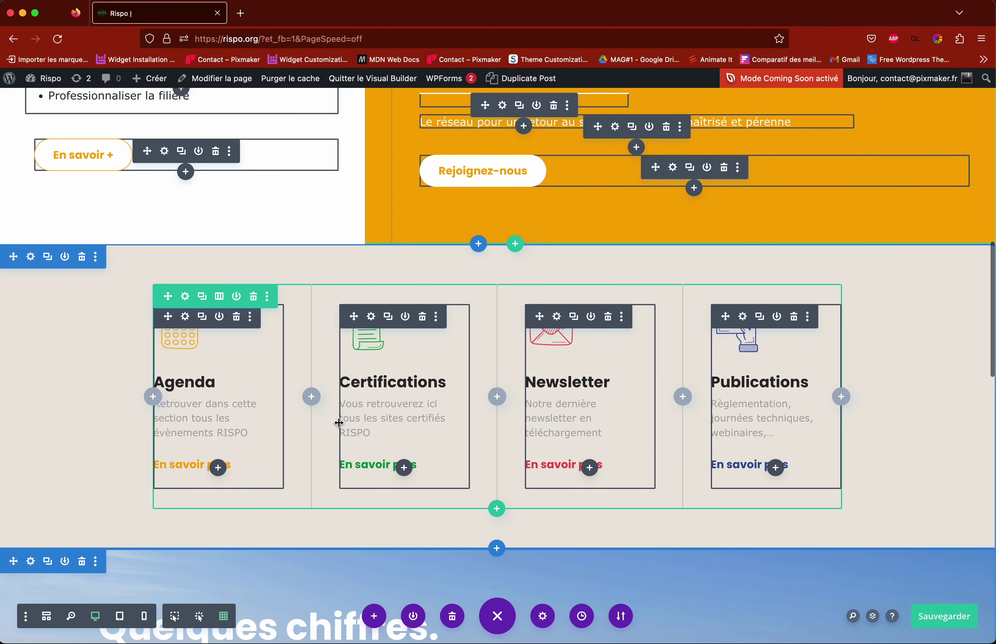
scroll(302, 419, up, 18)
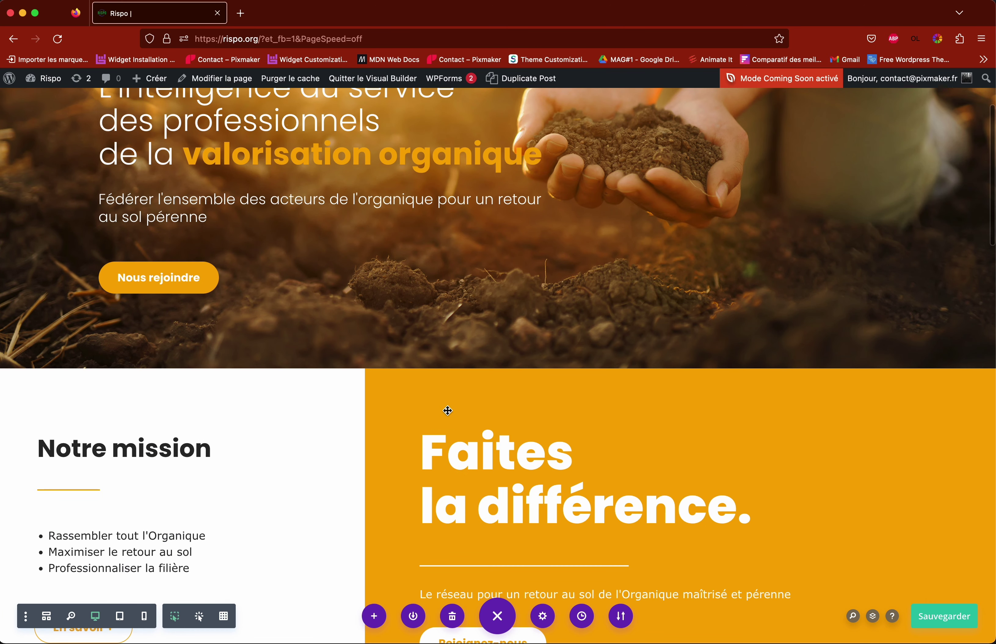
scroll(351, 413, up, 5)
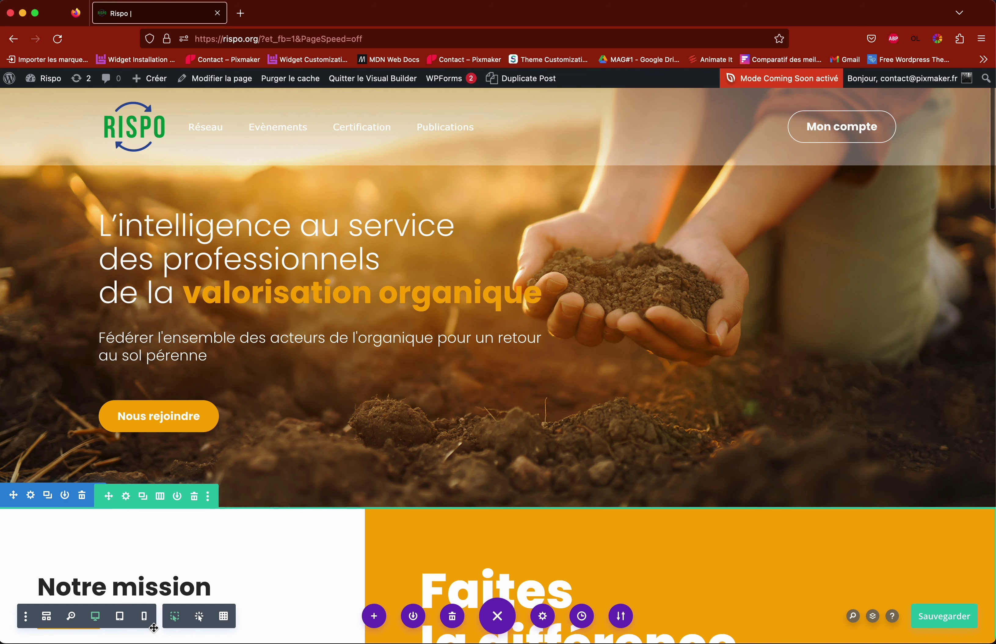
Step: Preview the homepage at phone, tablet, then desktop widths
click(147, 620)
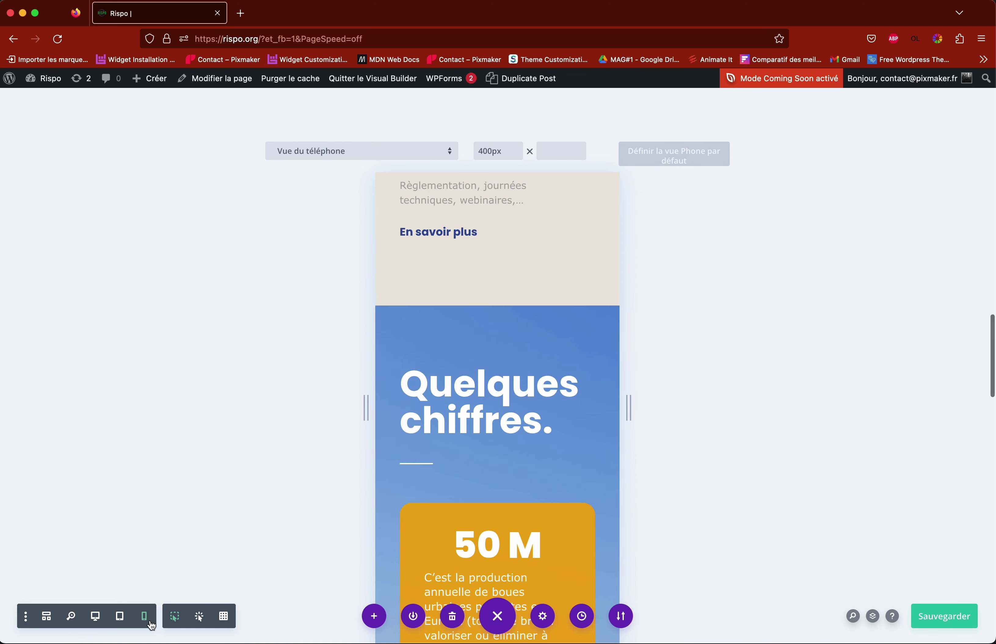
scroll(514, 494, up, 15)
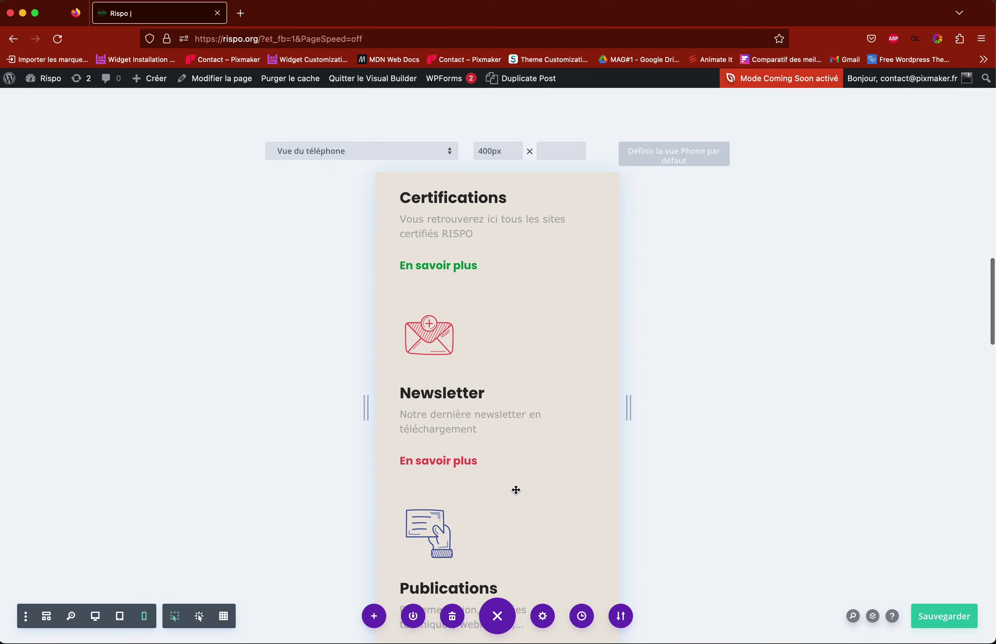
click(121, 621)
scroll(591, 435, up, 10)
scroll(590, 435, up, 6)
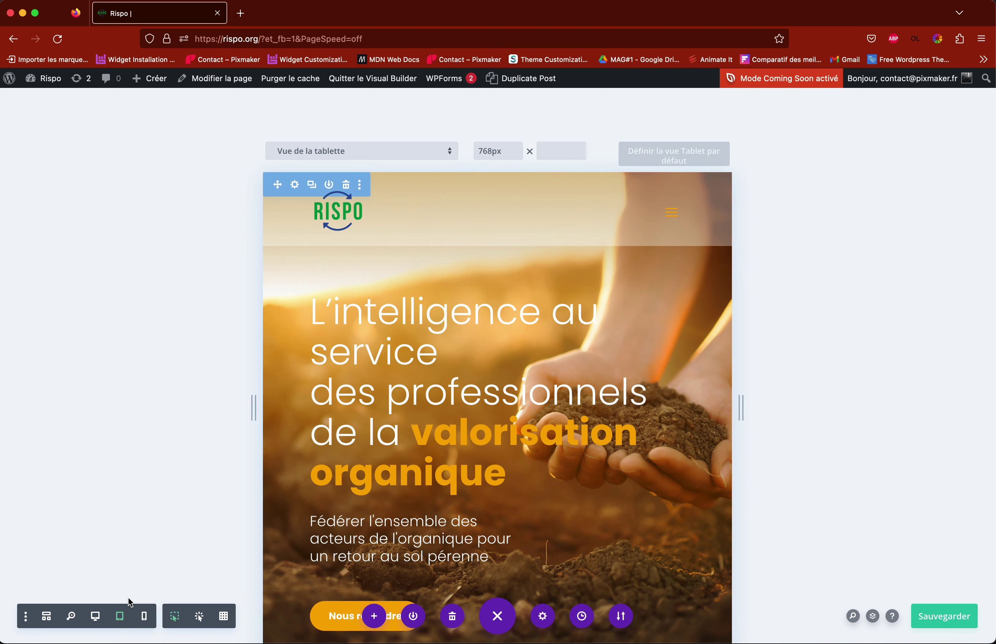
click(96, 617)
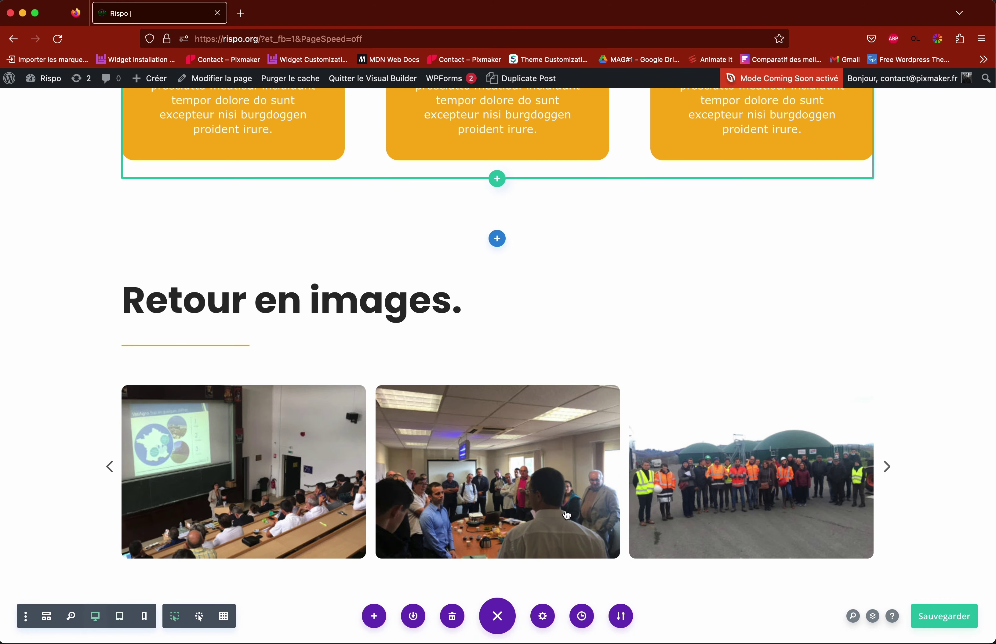
scroll(580, 500, down, 10)
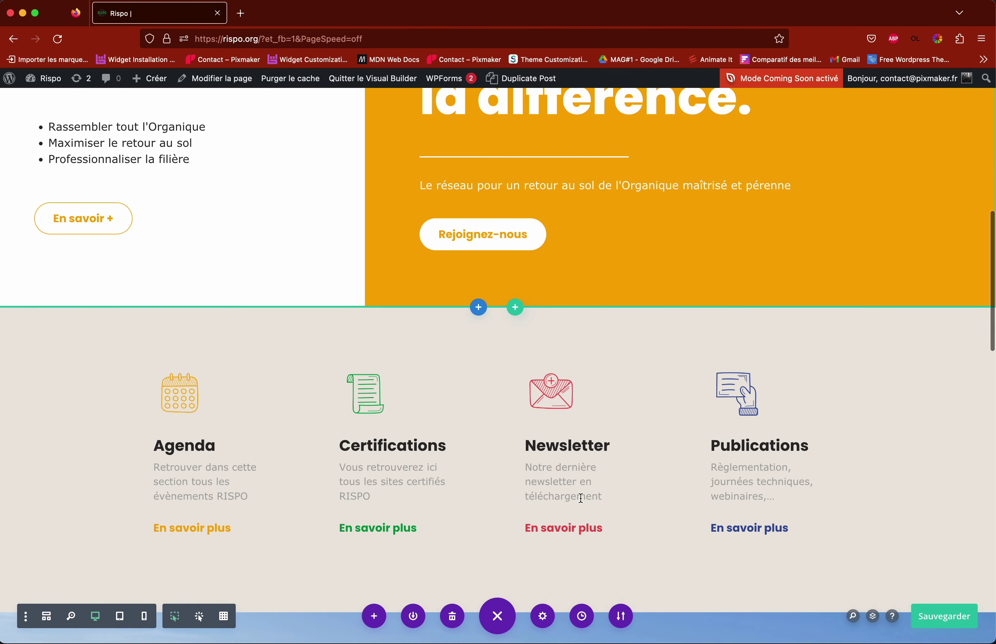
scroll(581, 498, up, 10)
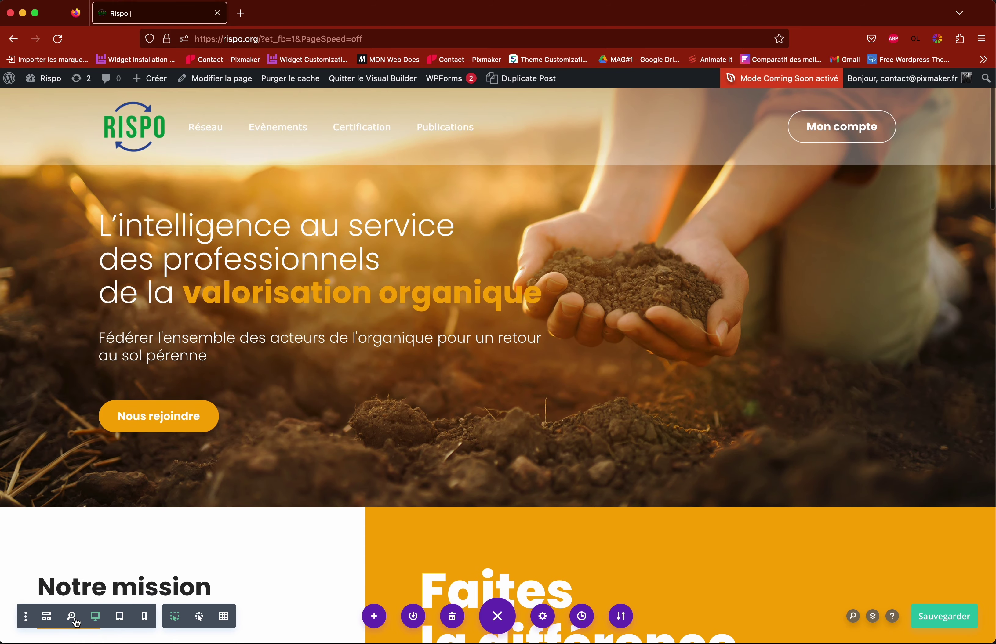
Step: Zoom out to the page overview and scroll down to the 'Retour en images' carousel
click(72, 617)
scroll(510, 465, down, 3)
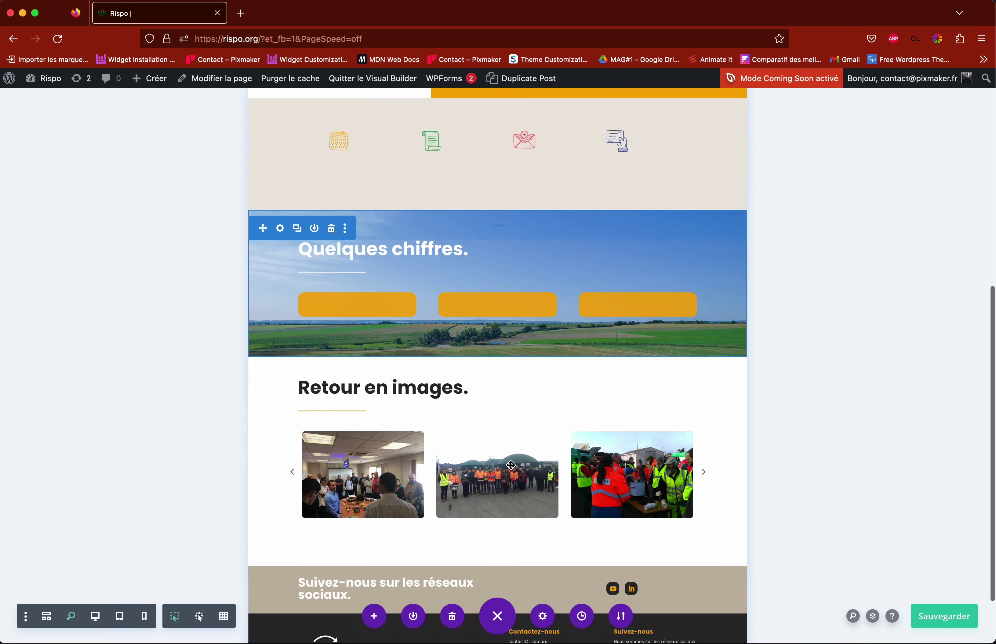
scroll(544, 473, down, 2)
scroll(561, 481, up, 10)
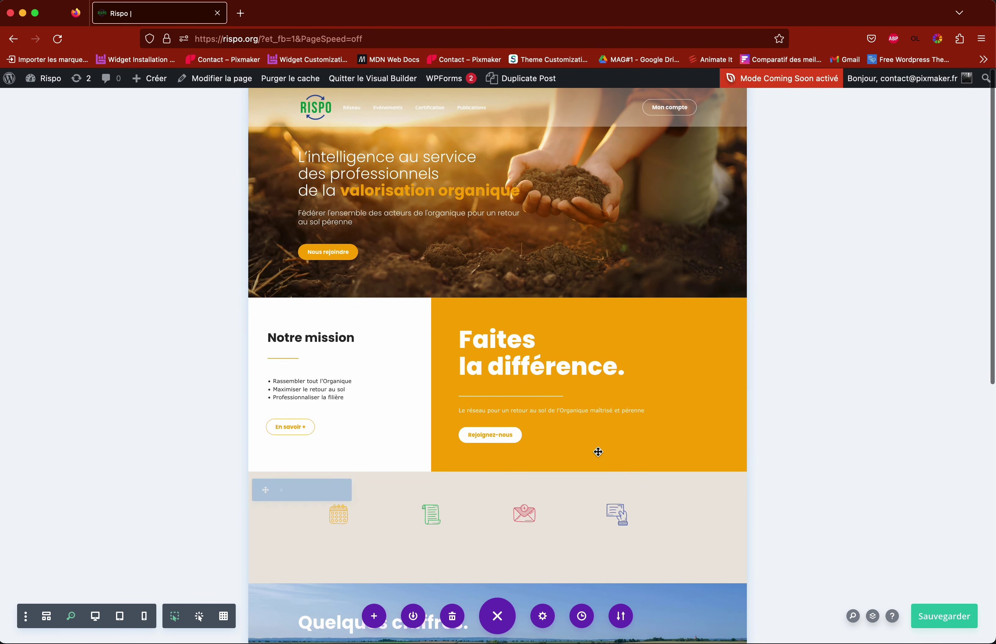
scroll(598, 451, down, 2)
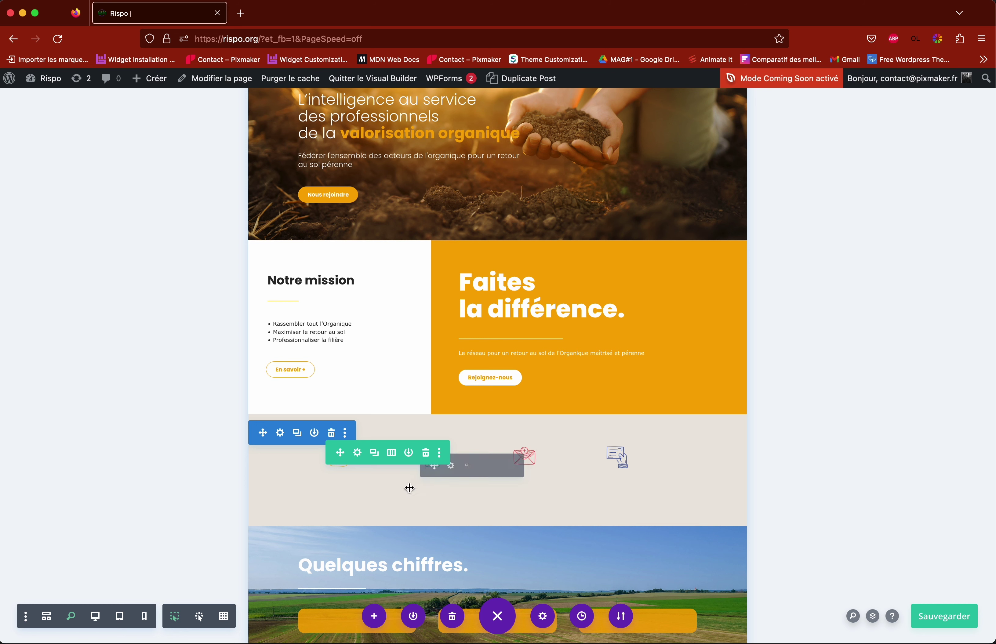
scroll(523, 488, down, 5)
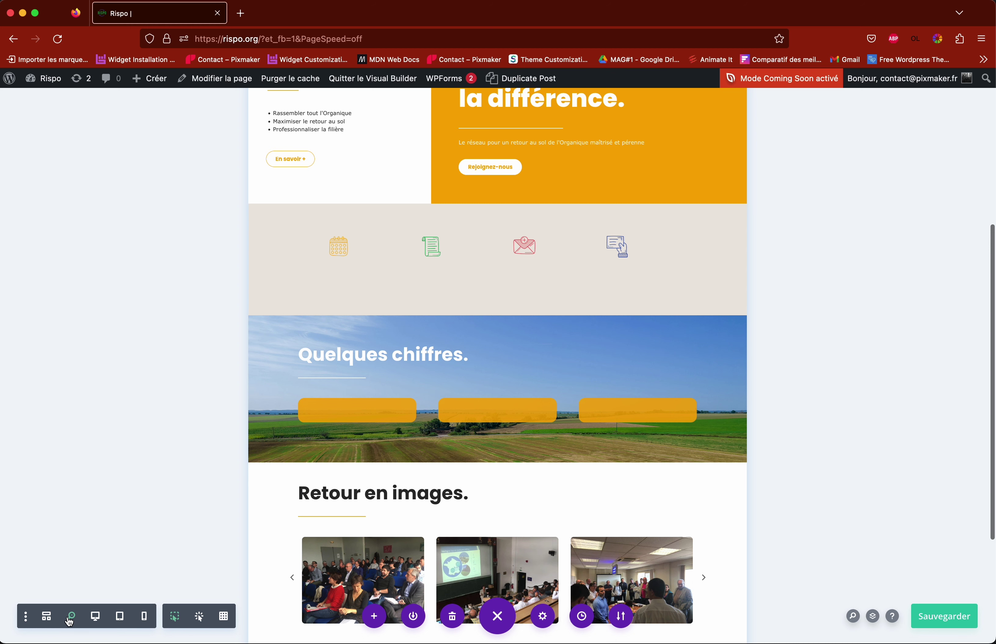
click(47, 617)
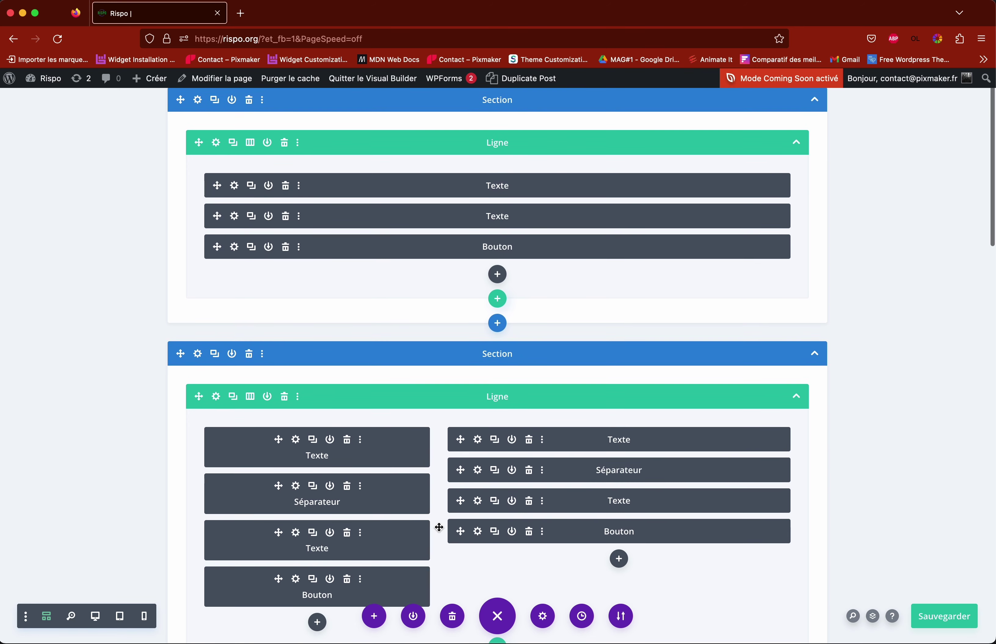
scroll(438, 526, down, 10)
scroll(458, 514, down, 5)
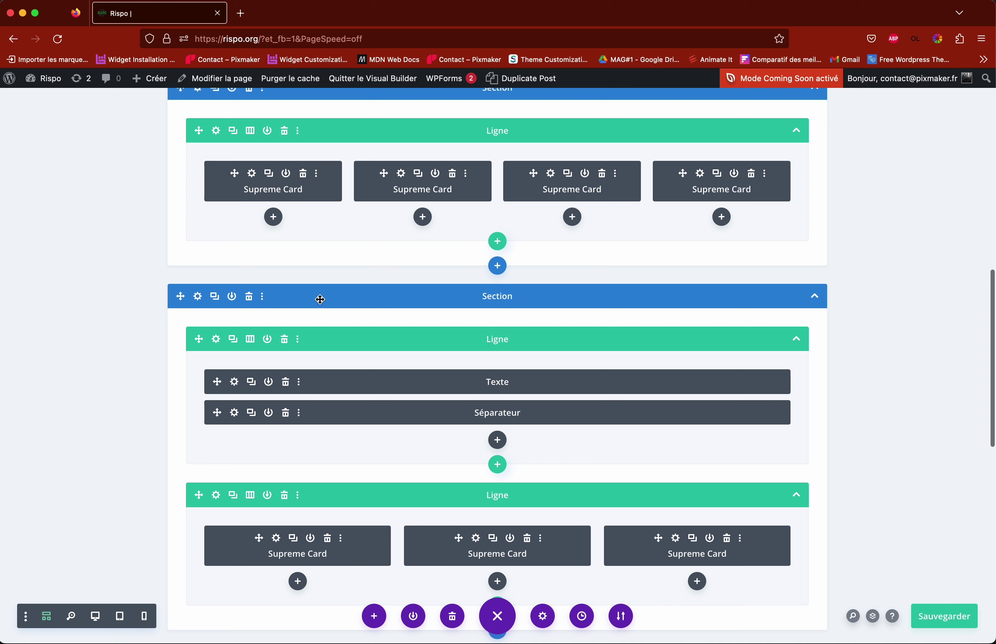
scroll(785, 461, down, 14)
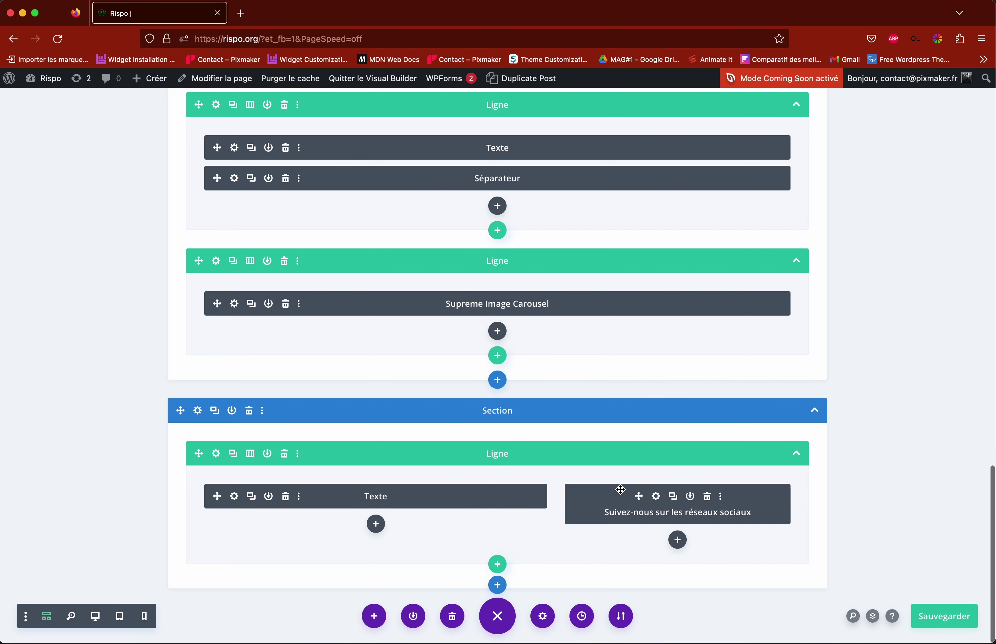
scroll(620, 490, up, 20)
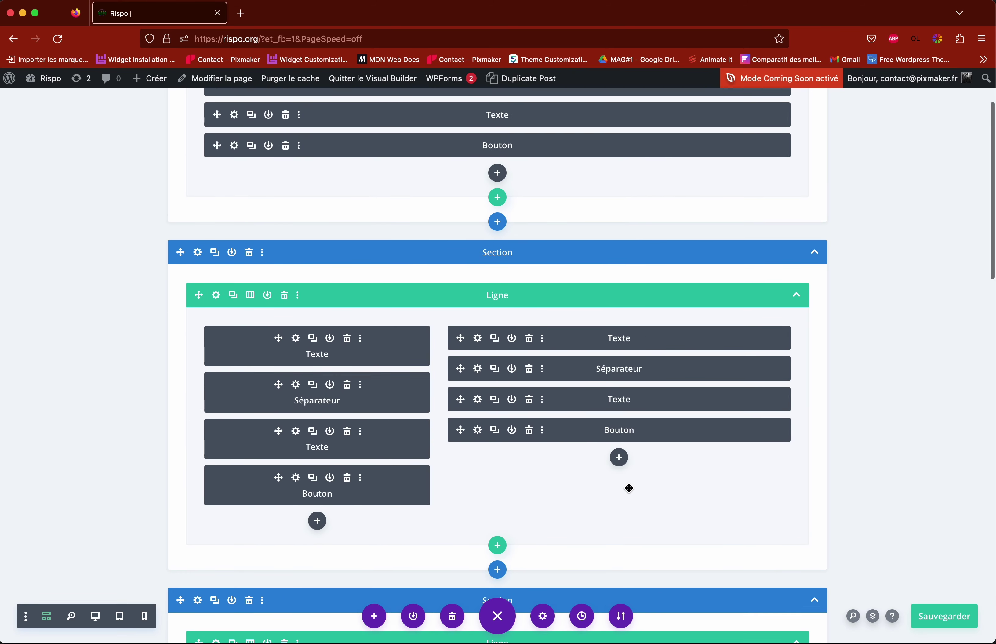
scroll(629, 488, up, 3)
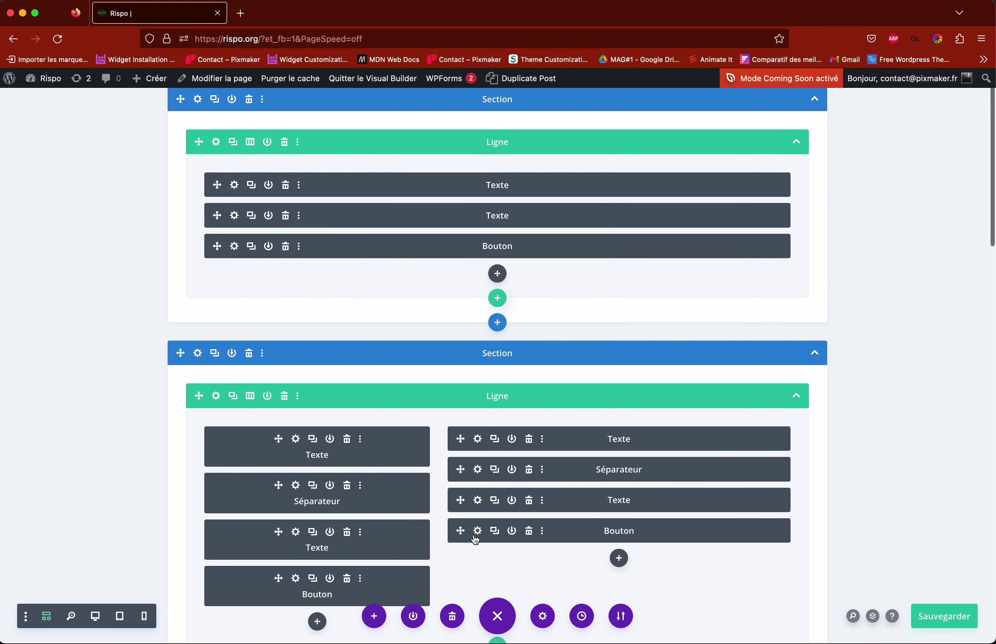
scroll(475, 539, down, 15)
scroll(474, 538, up, 16)
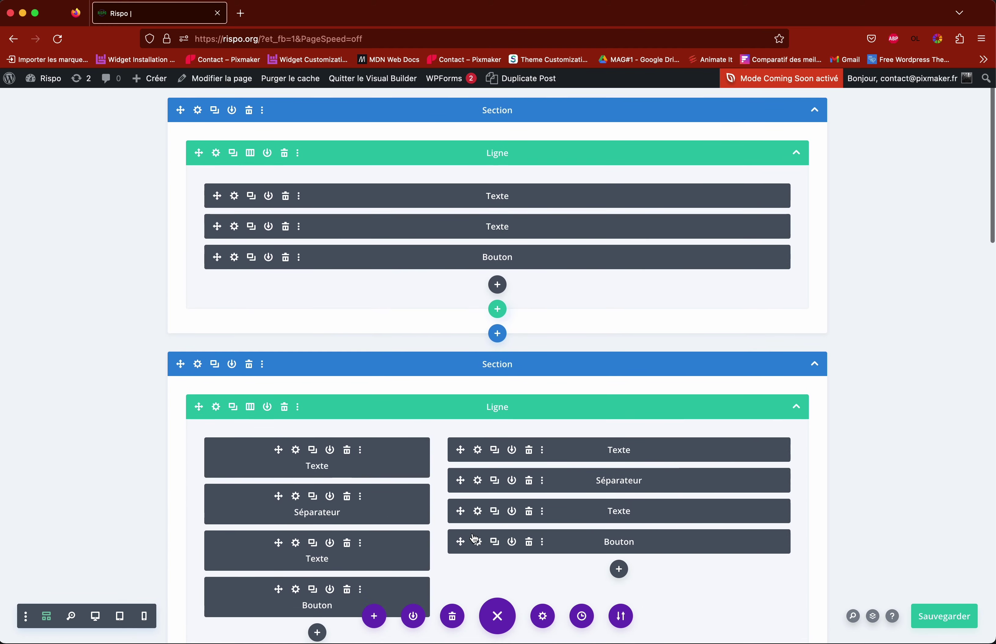
scroll(474, 539, down, 1)
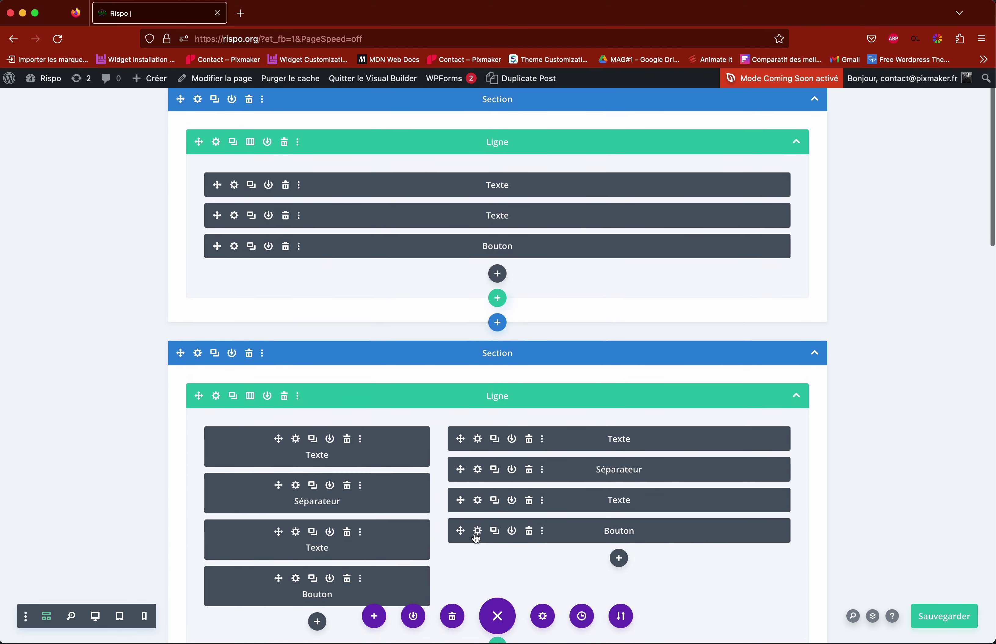
Step: Return to the full desktop preview with the RISPO hero and 'Nous rejoindre' button
click(96, 620)
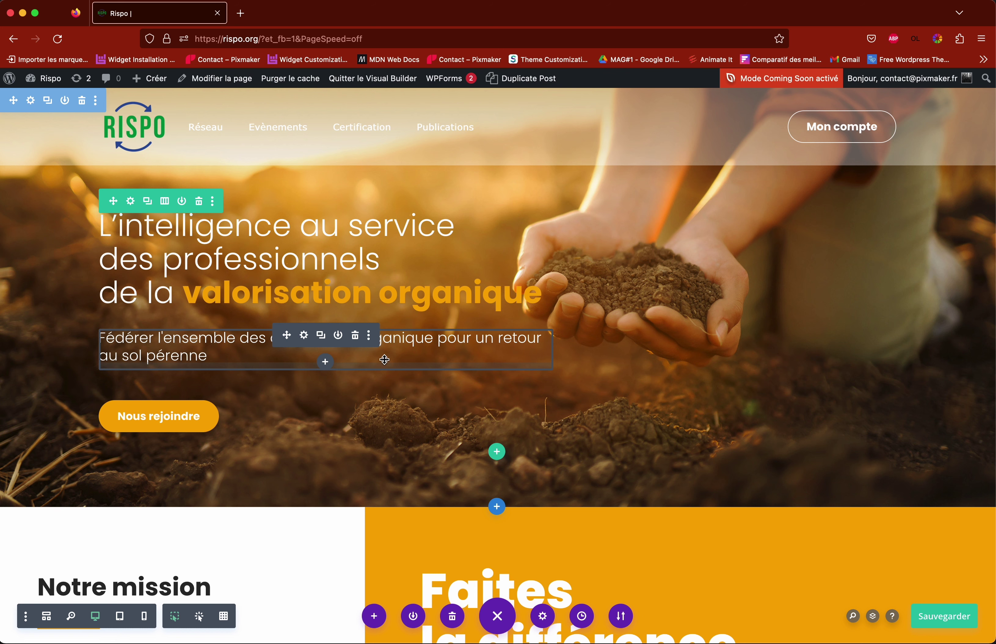
scroll(466, 354, down, 7)
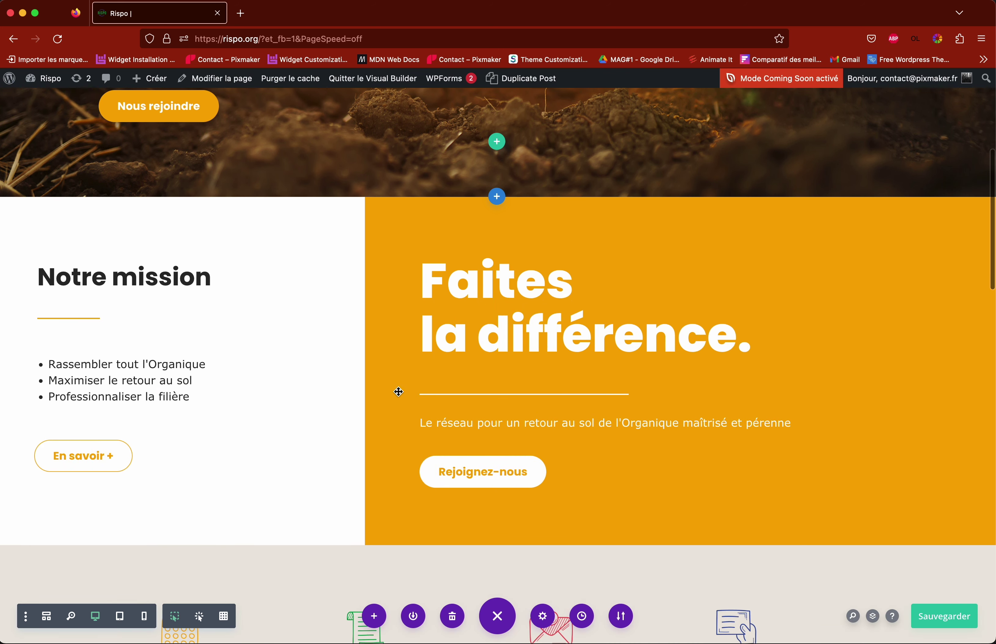
scroll(388, 392, up, 7)
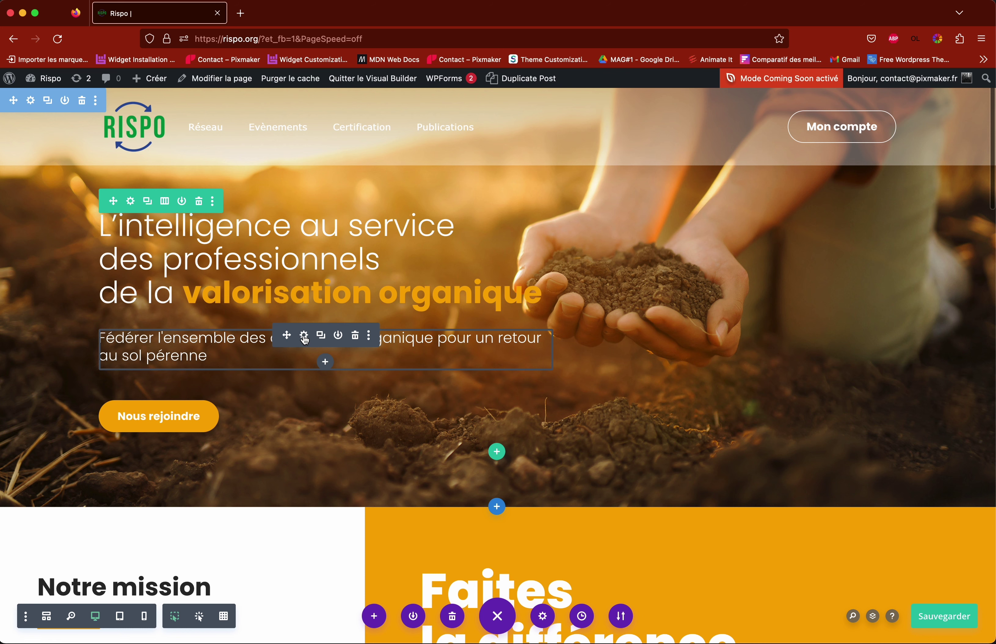
click(305, 335)
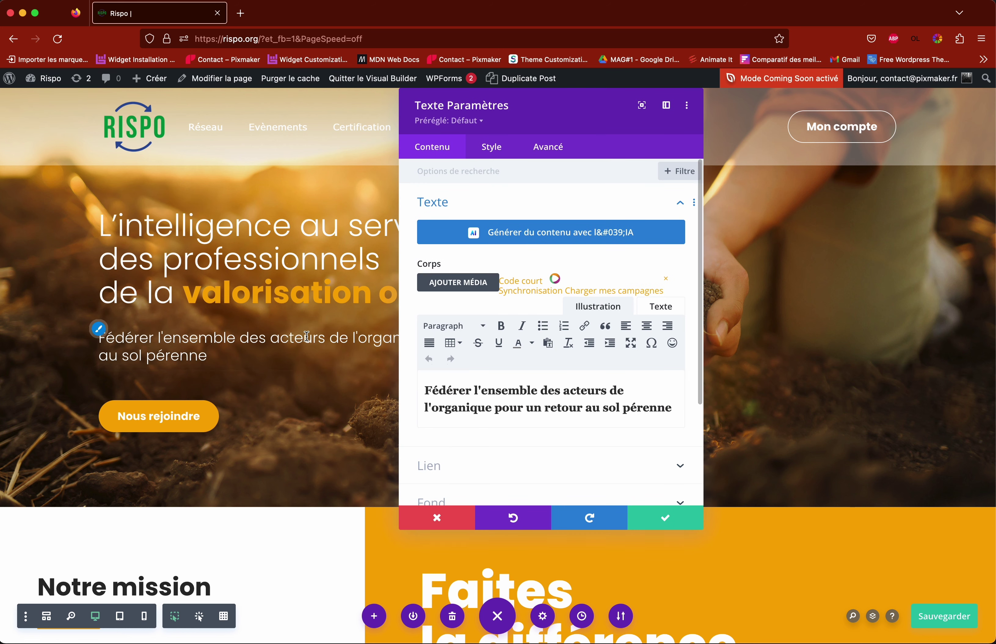
drag(550, 114, 782, 139)
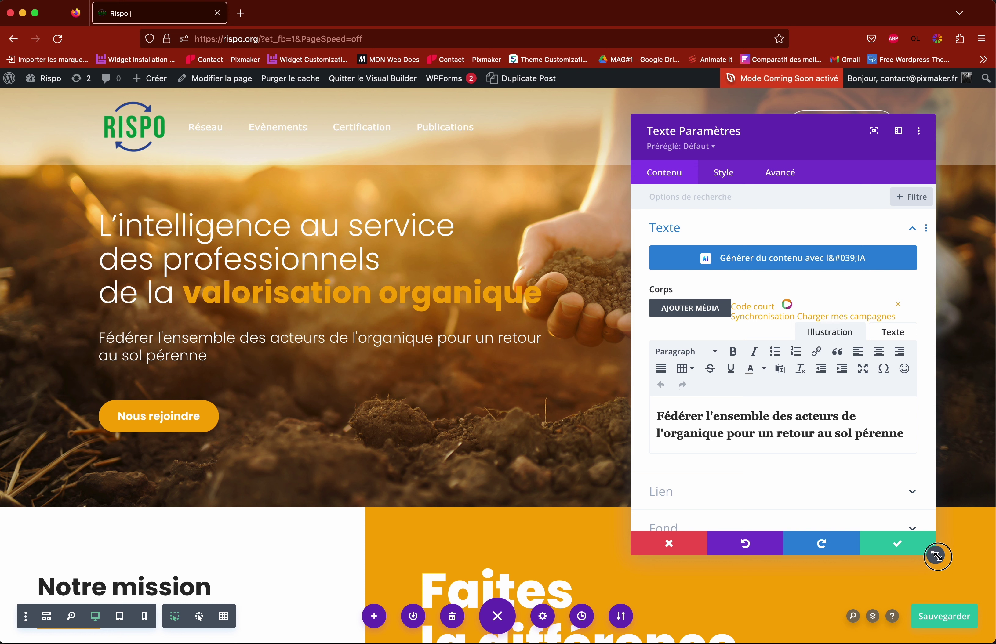
drag(935, 555, 951, 586)
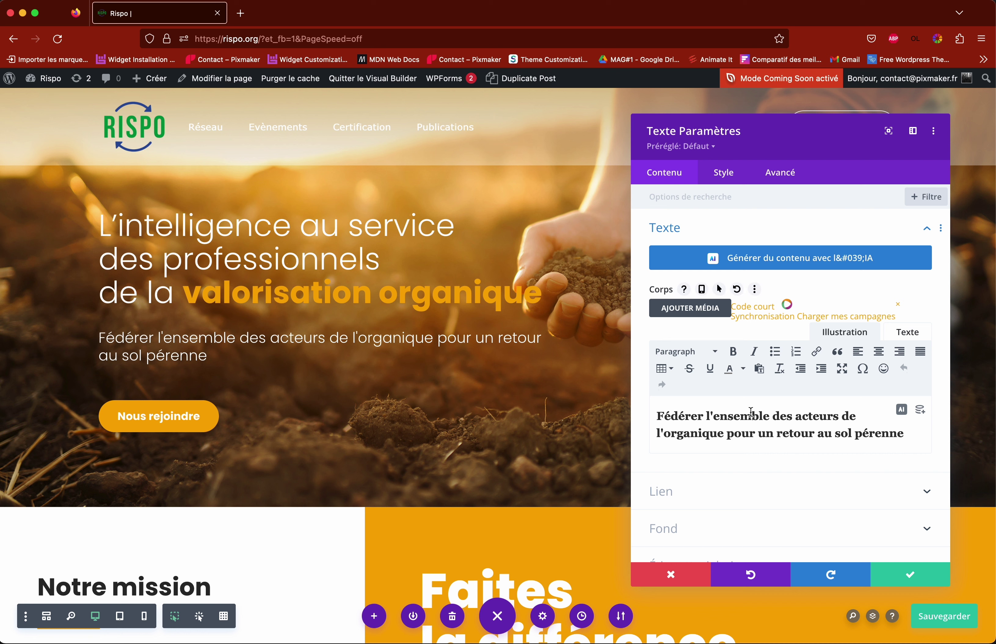
scroll(753, 416, down, 5)
scroll(752, 420, up, 5)
click(678, 228)
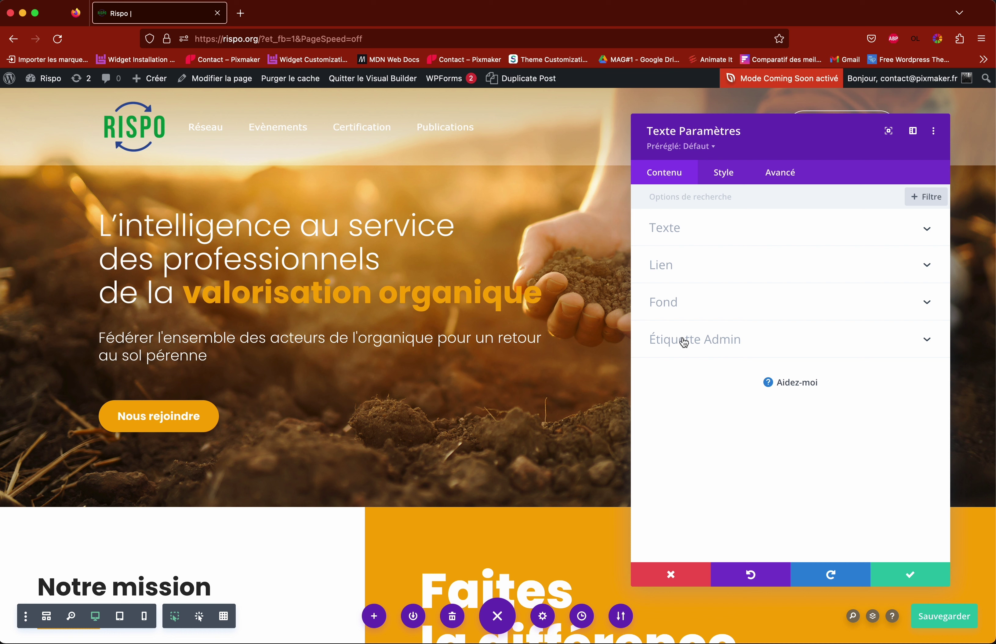
click(669, 230)
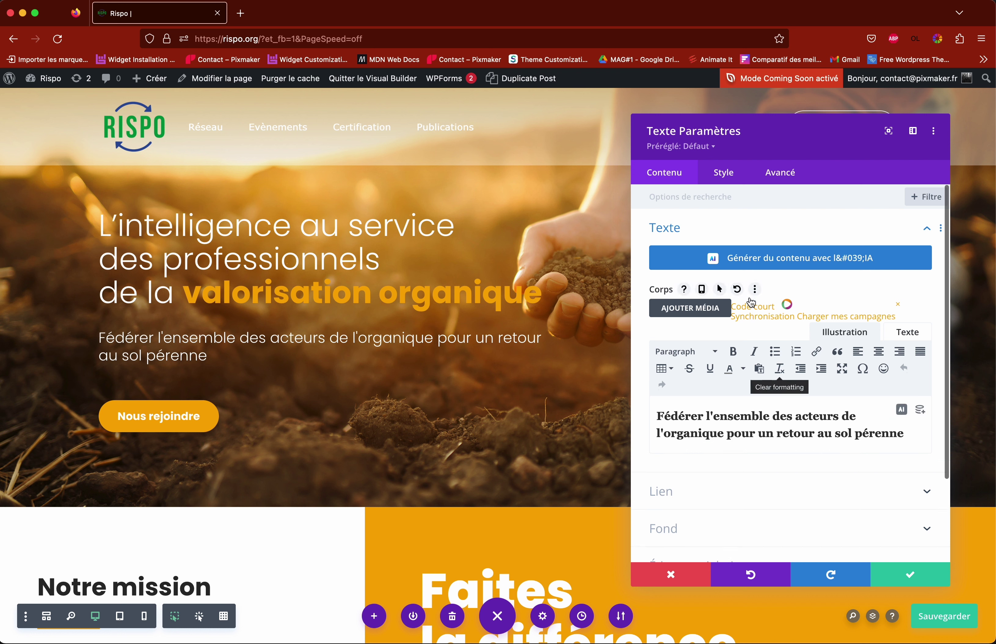
click(683, 240)
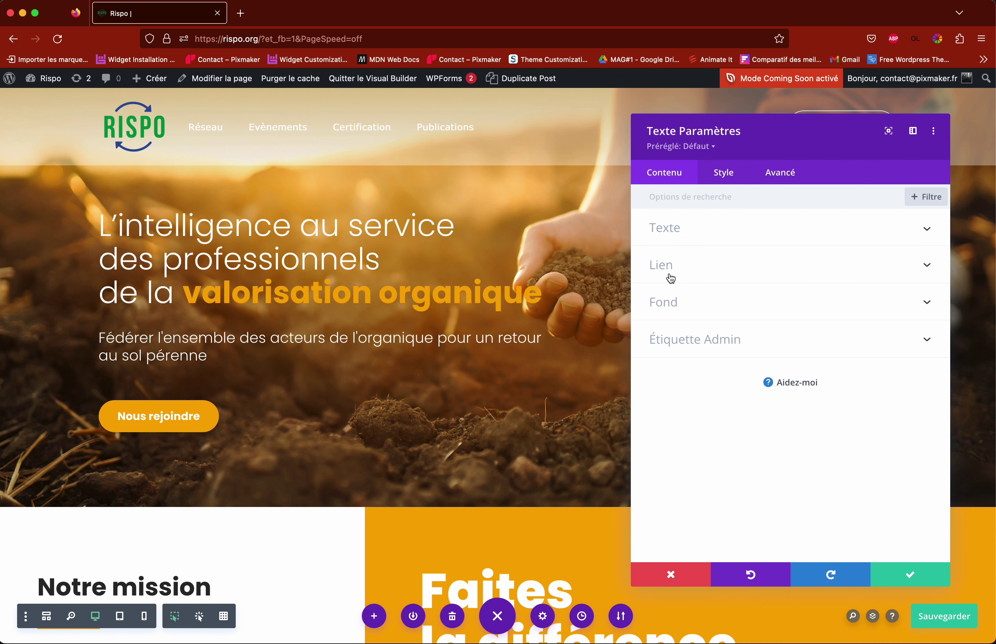
click(681, 238)
click(814, 433)
double_click(814, 433)
key(BackSpace)
key(BackSpace)
key(BackSpace)
key(BackSpace)
key(BackSpace)
key(BackSpace)
key(BackSpace)
key(BackSpace)
key(BackSpace)
key(BackSpace)
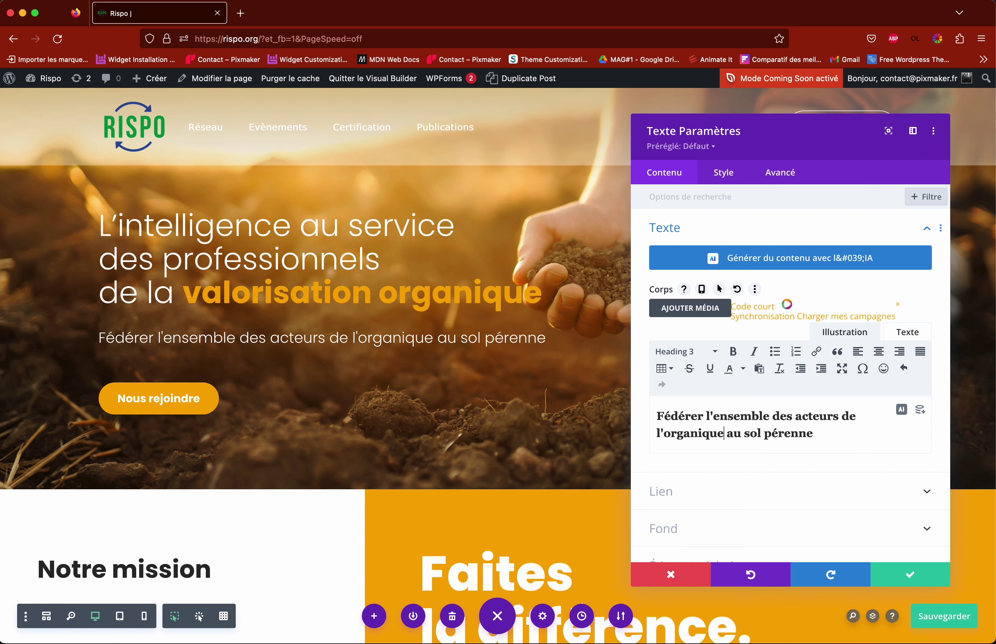
key(super+z)
key(End)
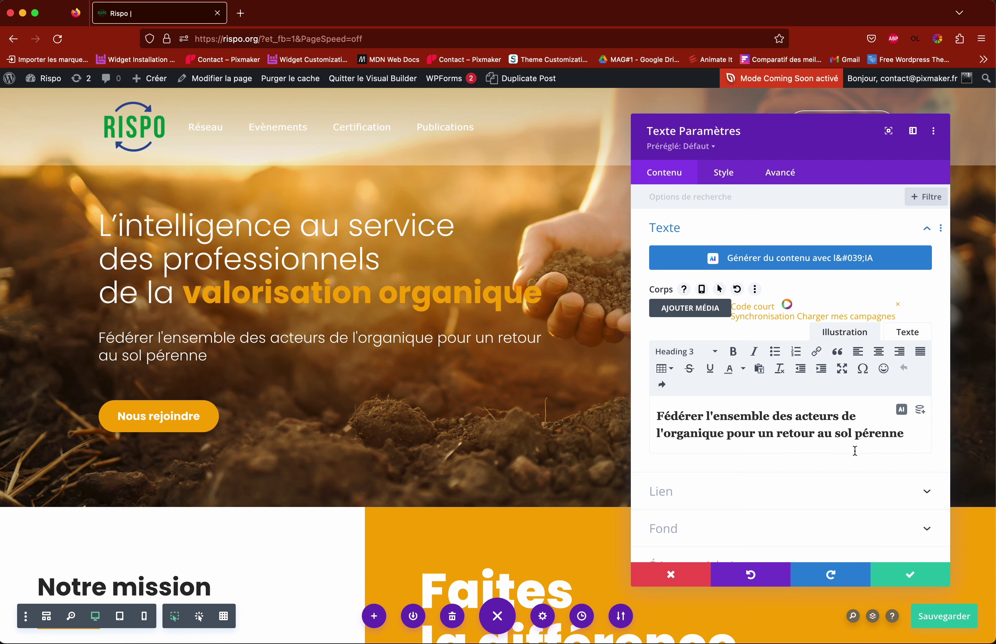
click(910, 581)
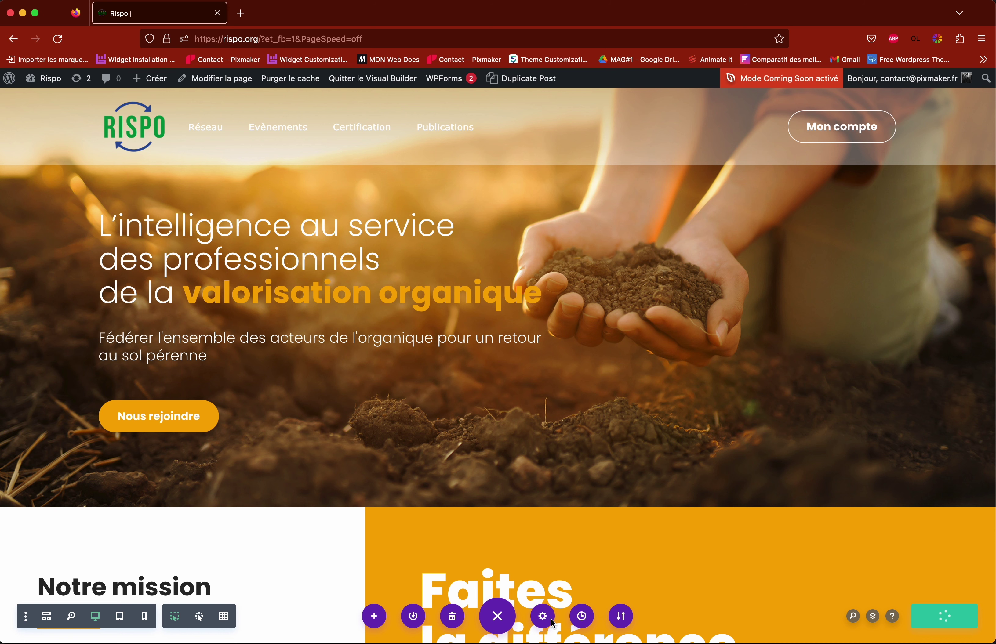
Step: Revert the page to its 'Chargé Page' history state and save the homepage
click(498, 618)
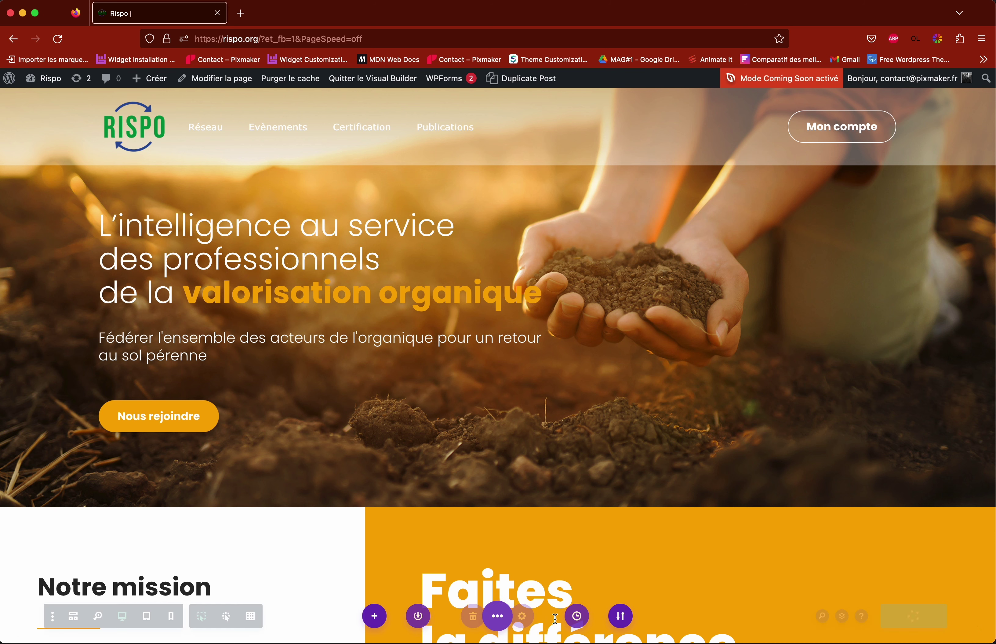
click(580, 616)
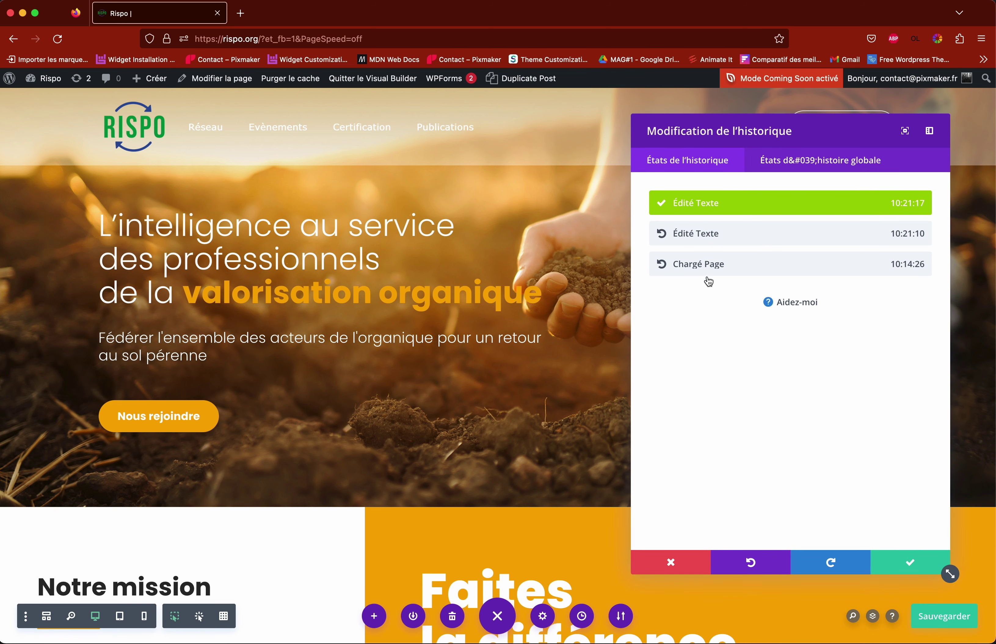
click(709, 265)
click(904, 563)
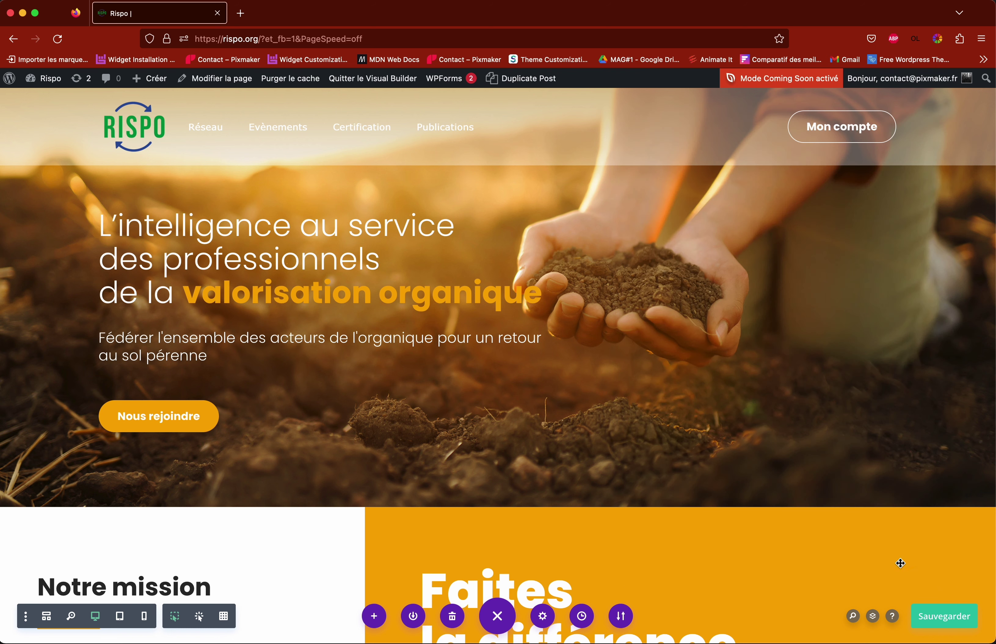
click(943, 614)
scroll(378, 274, down, 4)
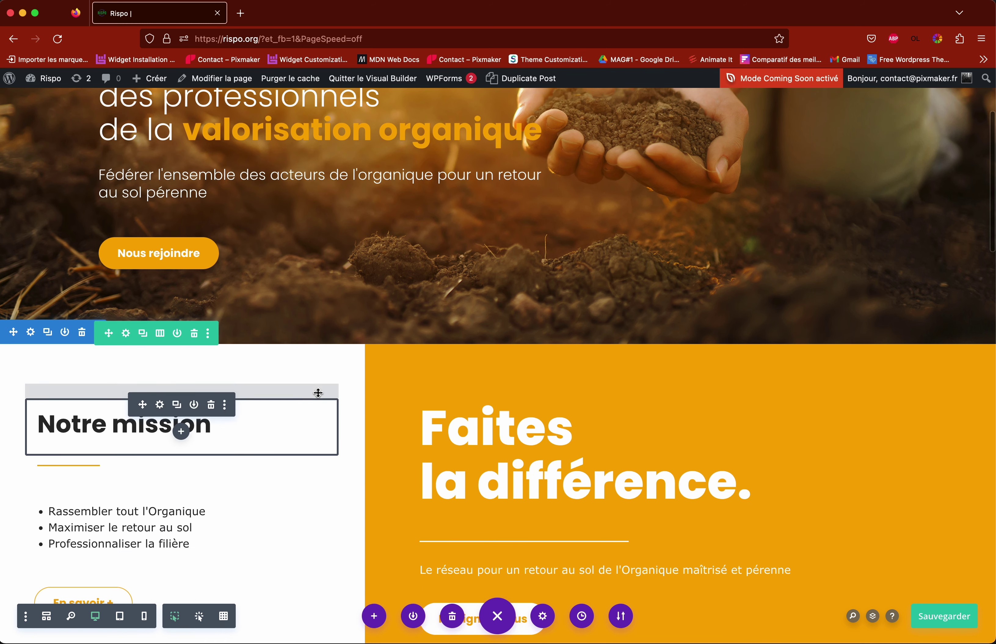
scroll(209, 391, down, 3)
scroll(438, 411, down, 8)
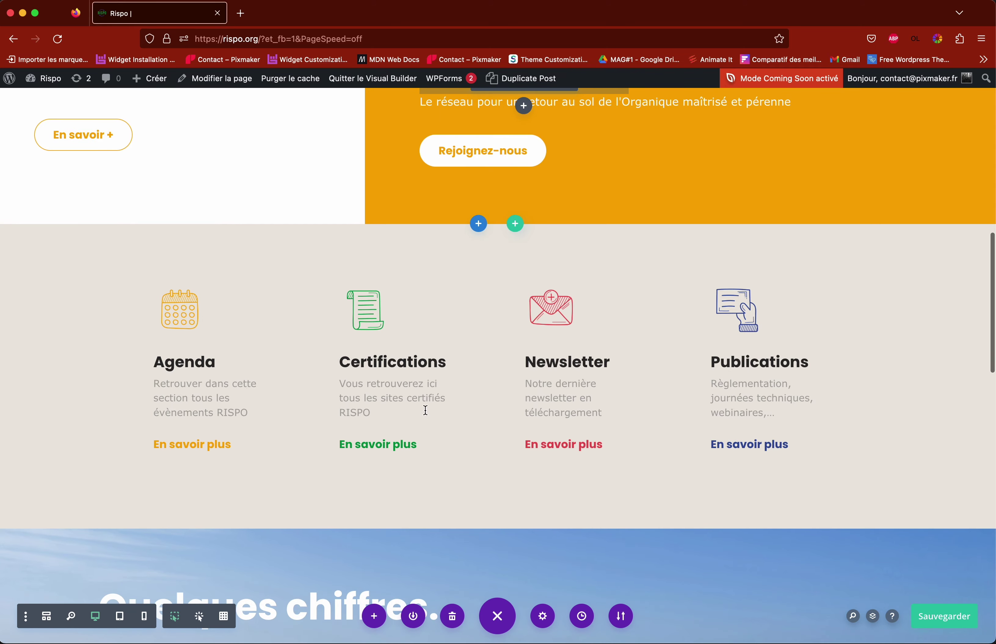
scroll(422, 410, down, 10)
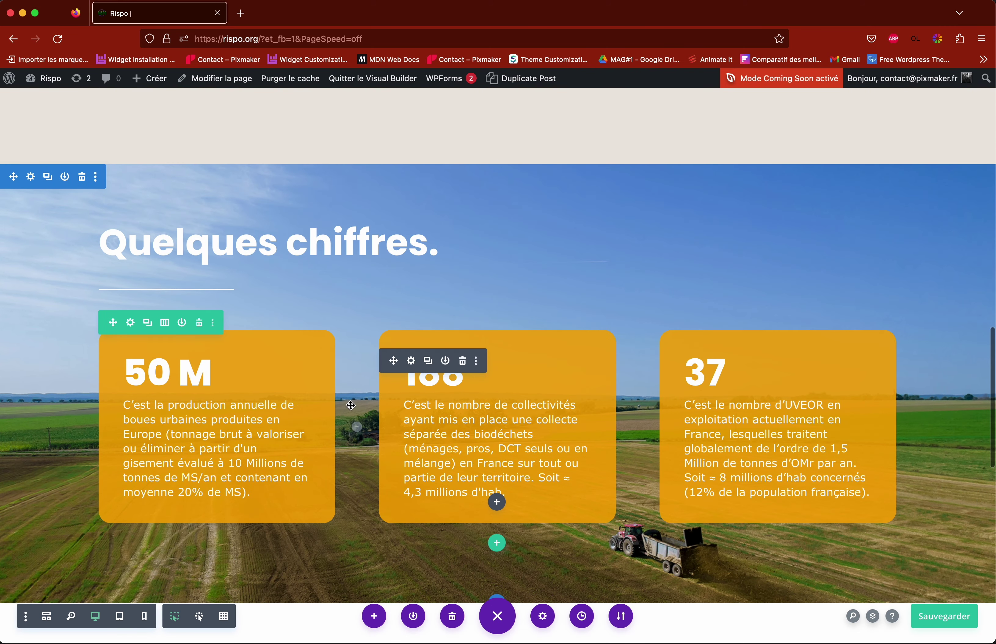
scroll(358, 401, up, 3)
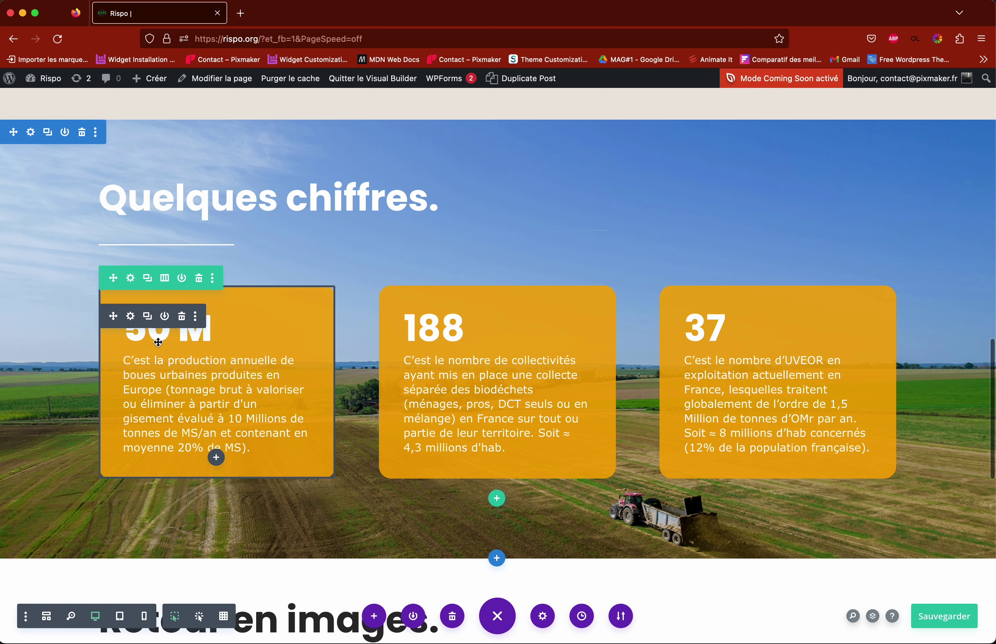
click(131, 316)
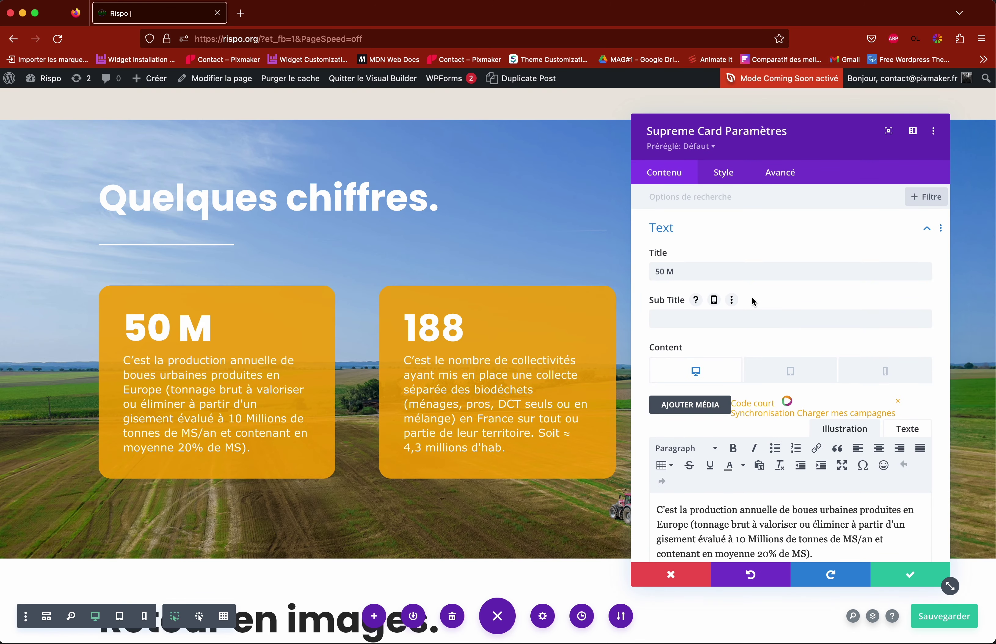
scroll(753, 301, down, 5)
scroll(777, 333, up, 5)
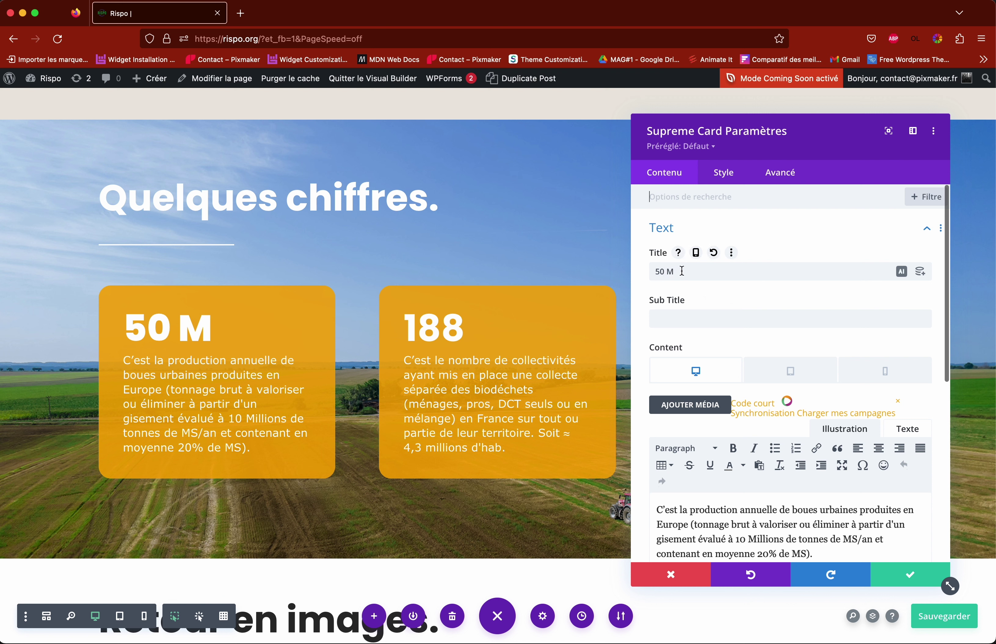
double_click(664, 272)
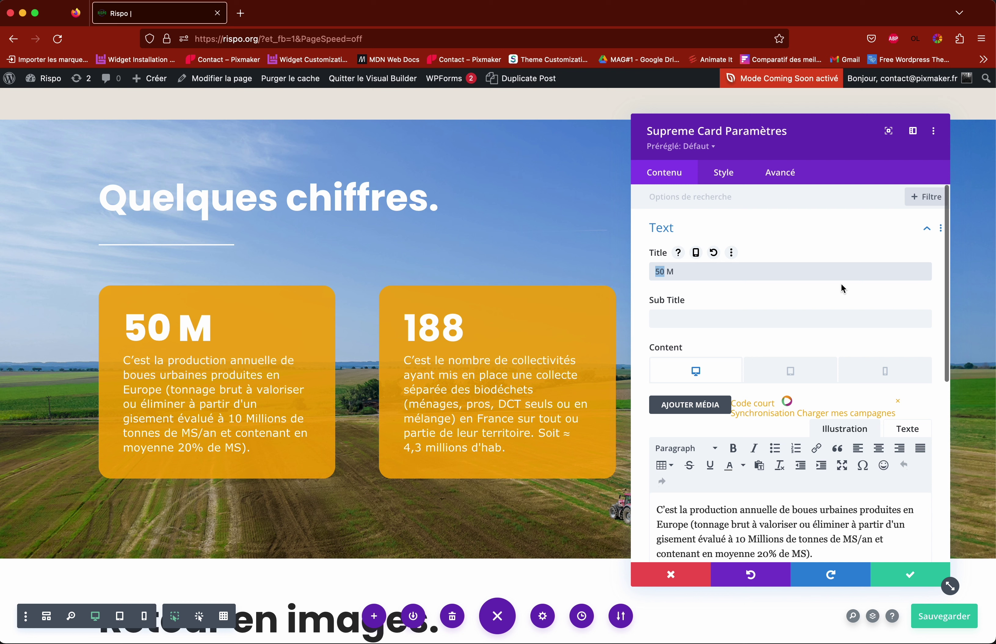
text(45)
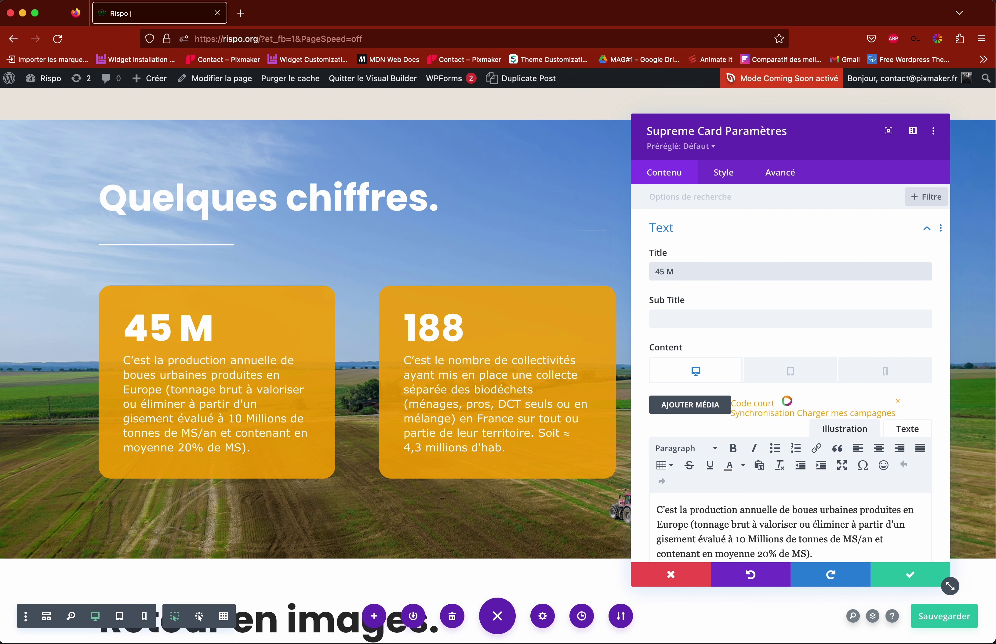
double_click(664, 271)
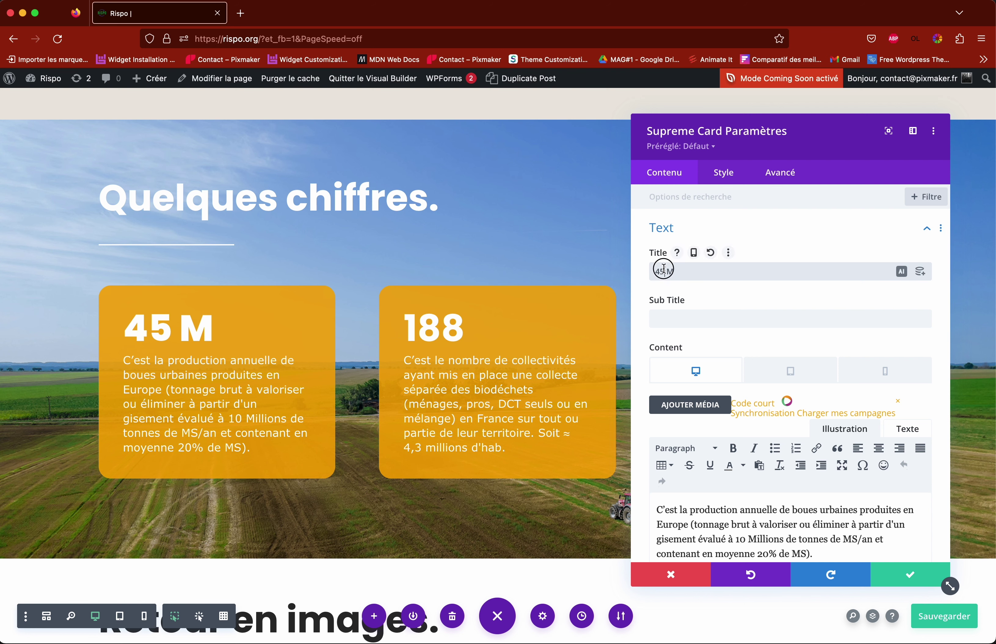
text(50)
scroll(859, 410, down, 2)
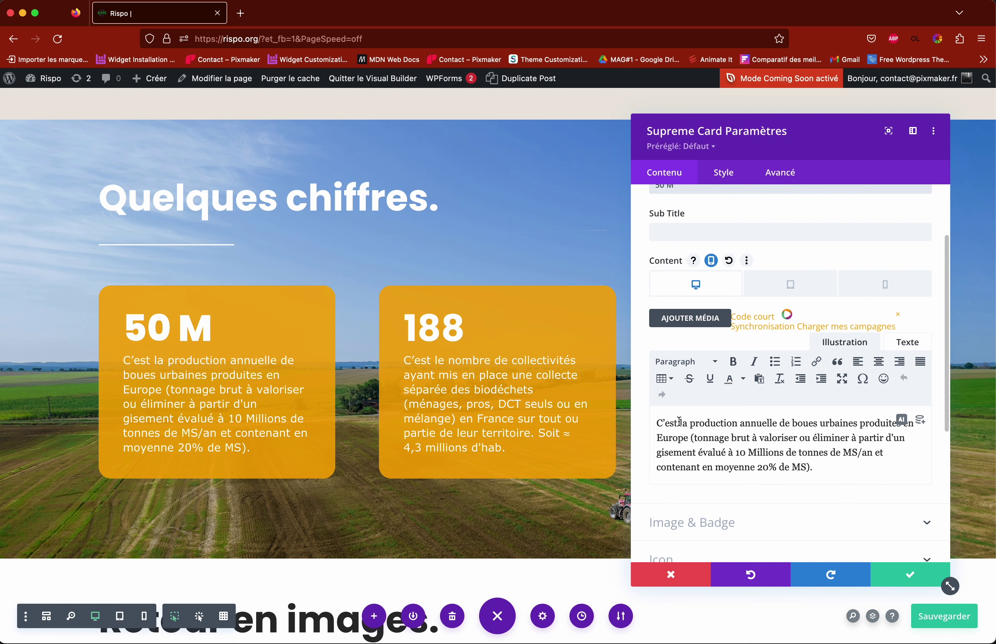
mouse_move(690, 423)
mouse_down()
mouse_move(787, 458)
mouse_move(707, 424)
mouse_up()
click(790, 457)
click(740, 428)
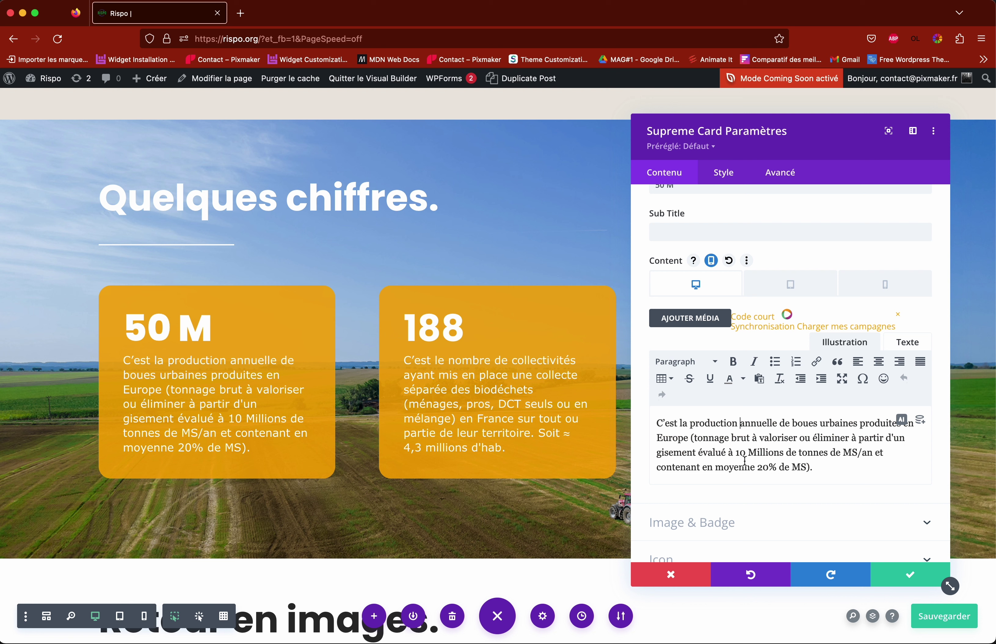
scroll(769, 460, down, 3)
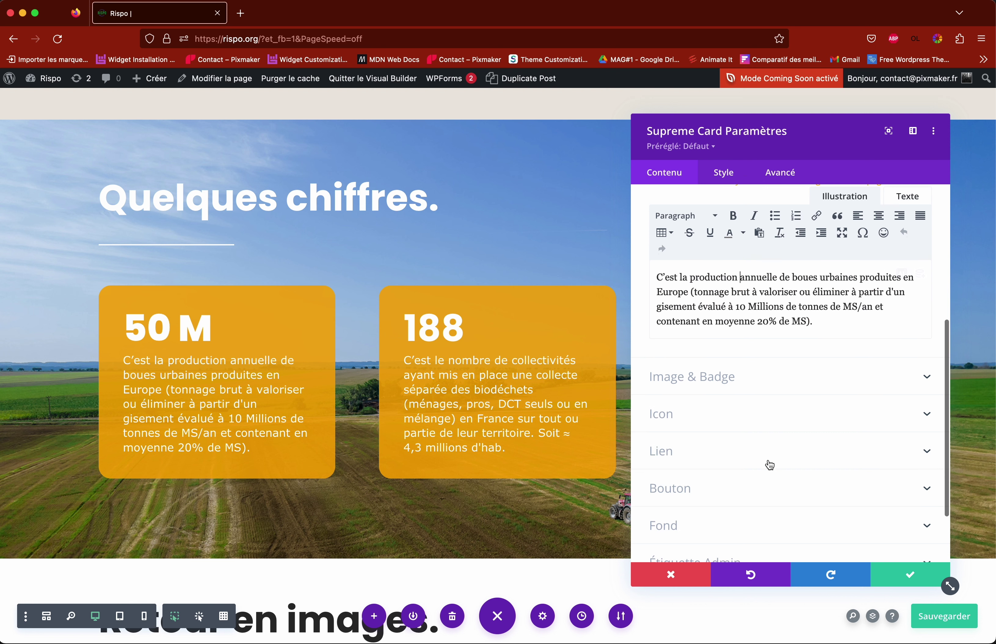
scroll(769, 464, up, 5)
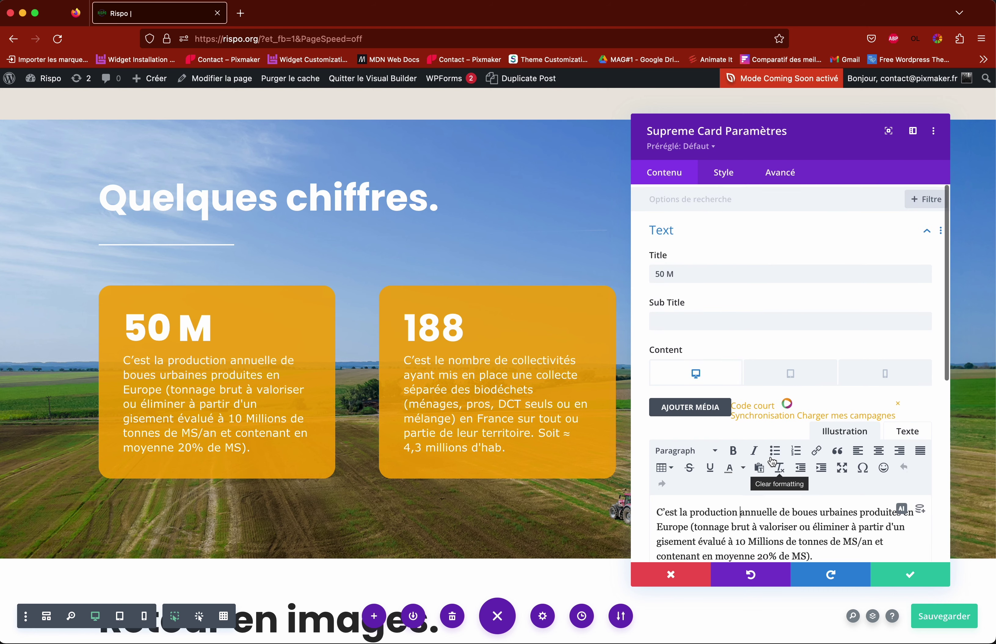
click(909, 577)
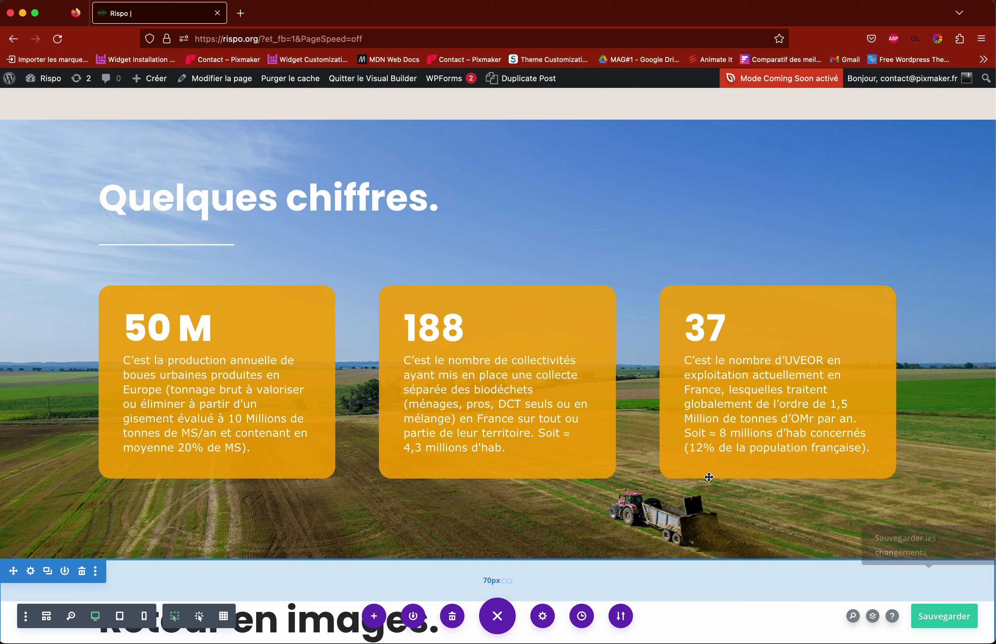
scroll(519, 422, down, 5)
key(ctrl+s)
scroll(526, 427, down, 4)
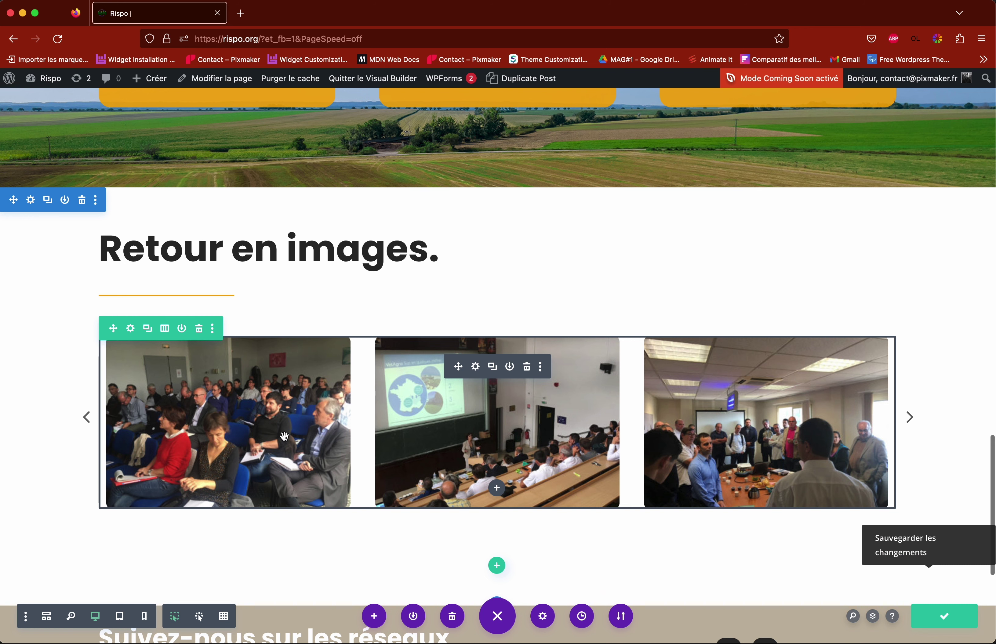
scroll(462, 444, down, 1)
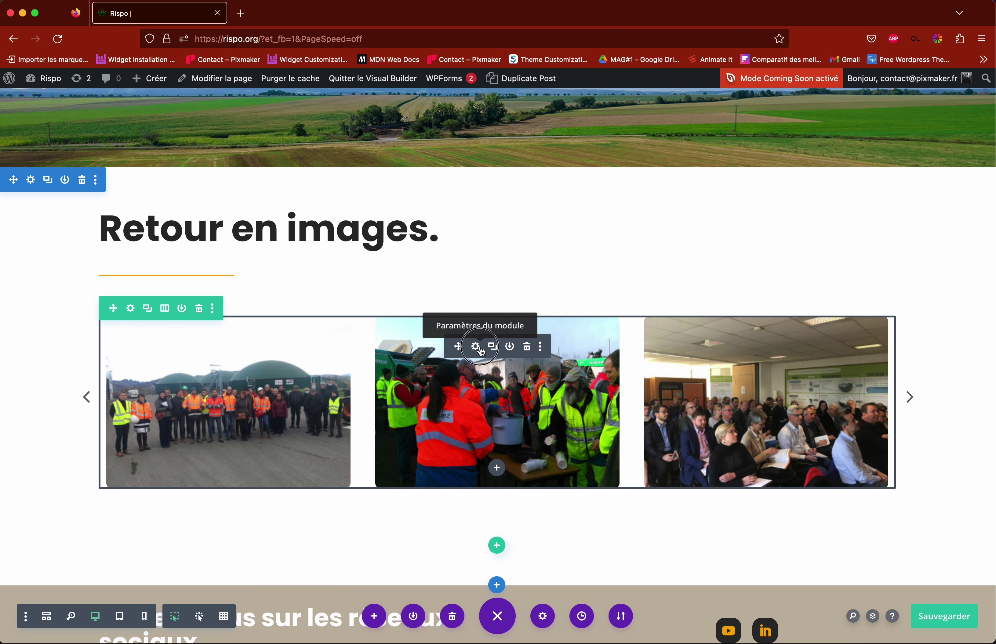
Step: Open the 'Retour en images' carousel settings and add a new gallery image from Médias
click(480, 350)
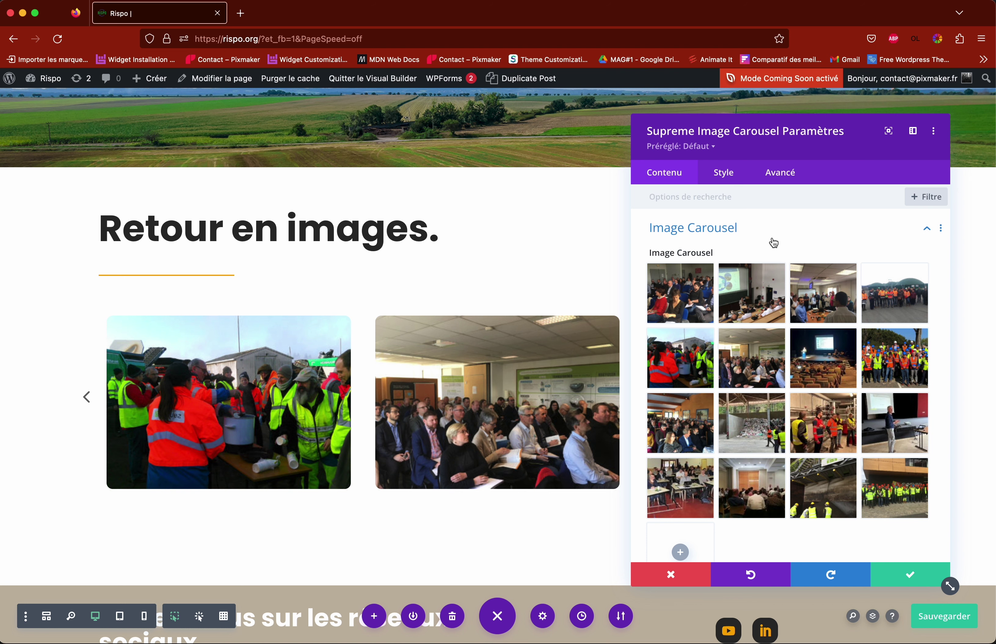
scroll(774, 242, down, 5)
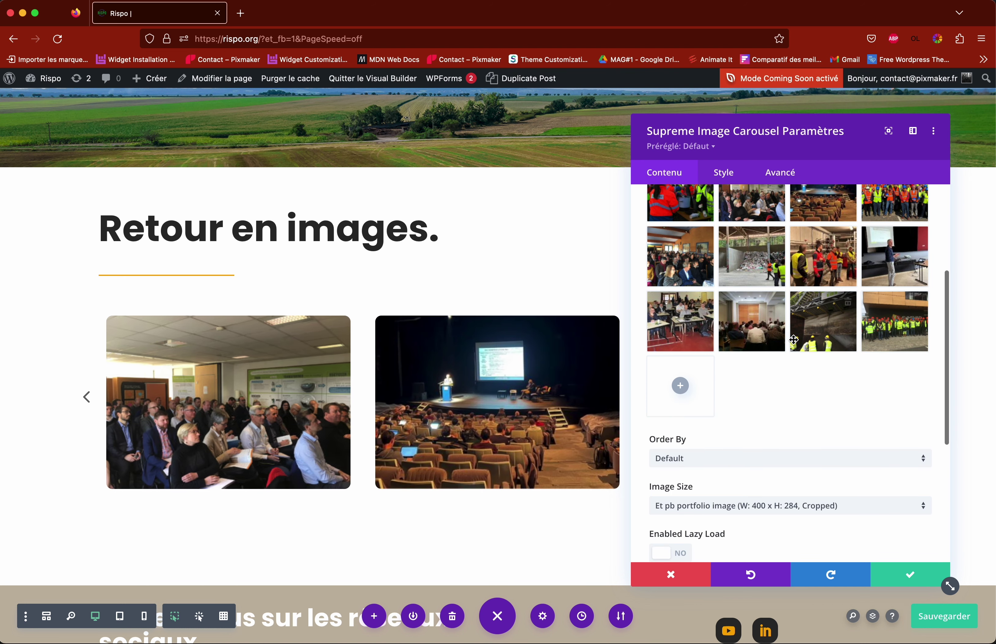
scroll(753, 369, up, 8)
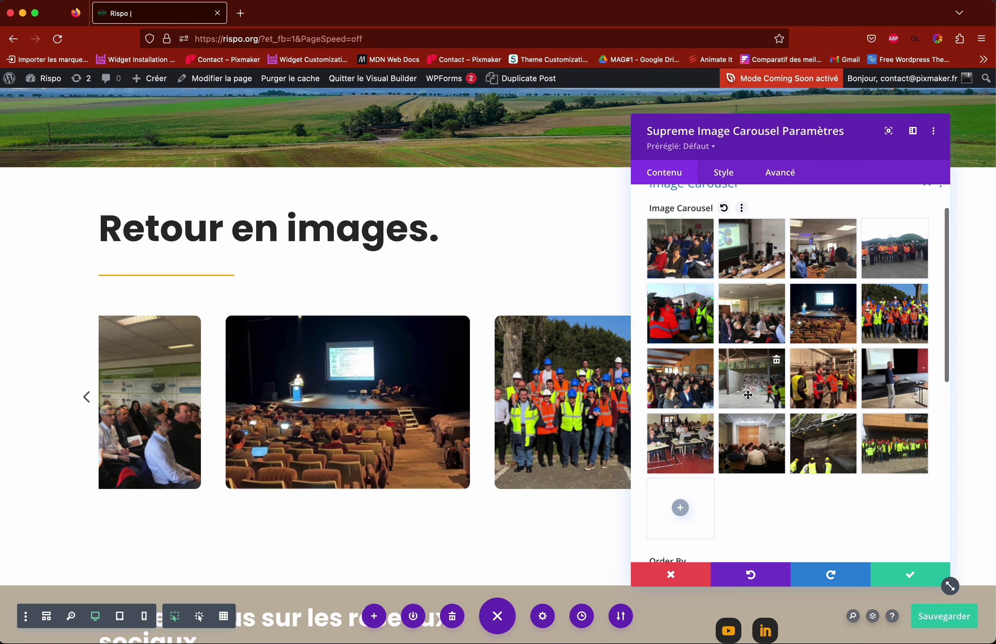
scroll(788, 420, down, 3)
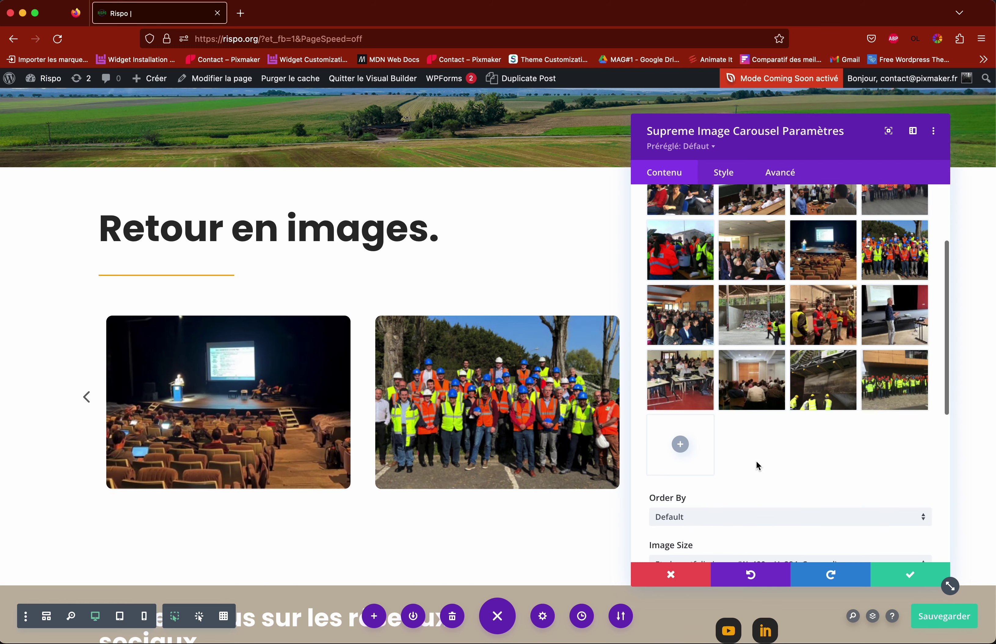
click(678, 448)
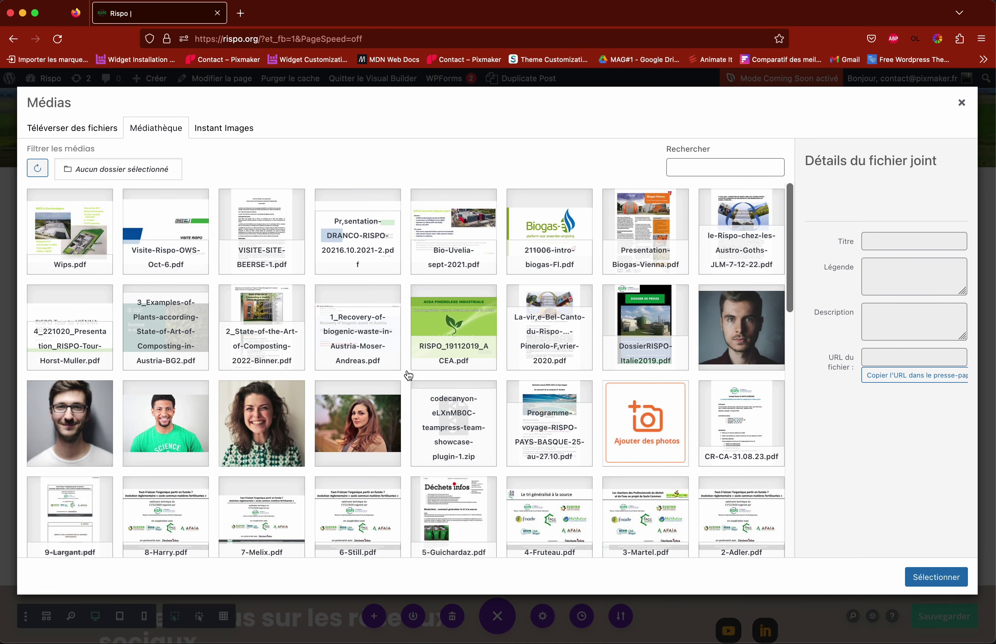
Step: Load more media and select portrait pexels-andrea-piacquadio-733872.jpg for the carousel gallery
scroll(415, 378, down, 7)
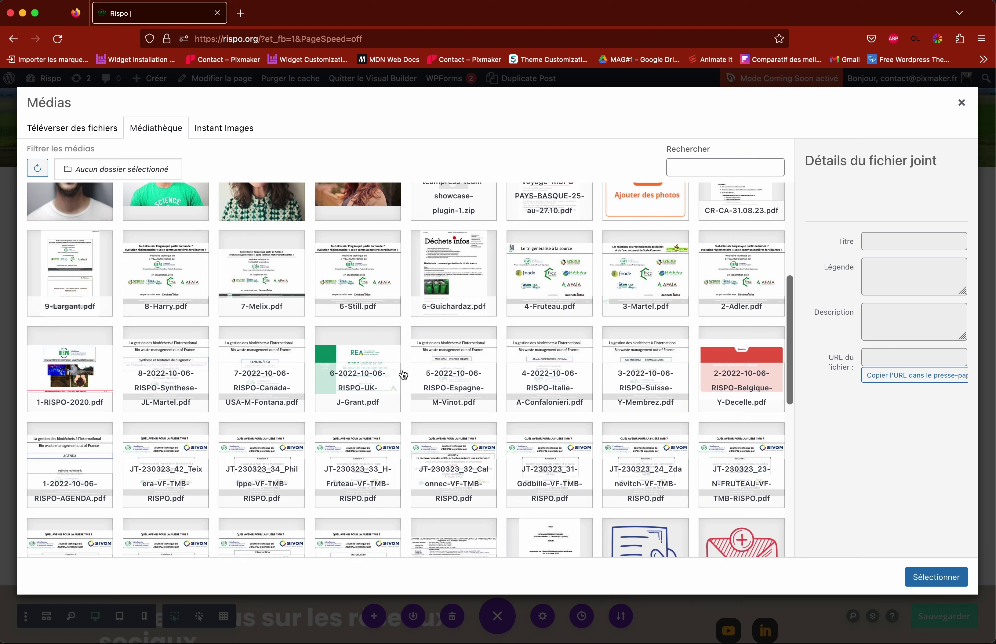
scroll(402, 374, down, 5)
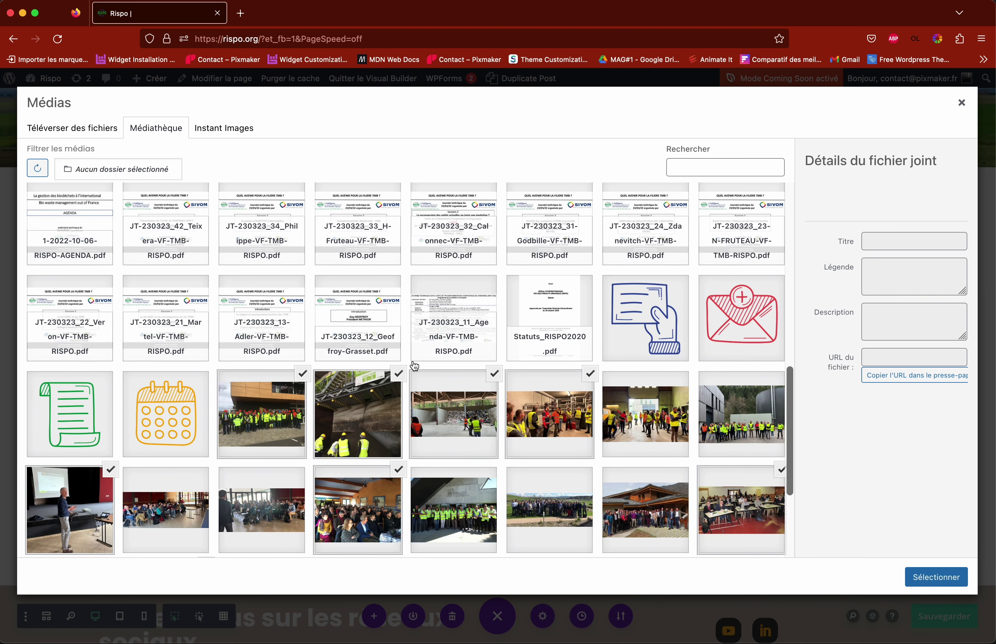
scroll(414, 366, down, 2)
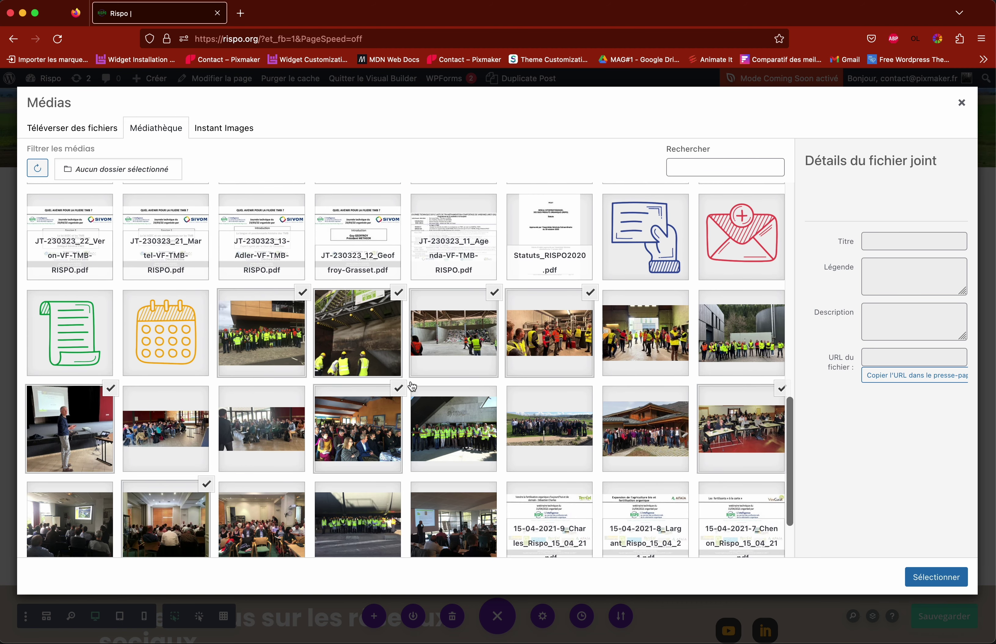
scroll(414, 385, down, 3)
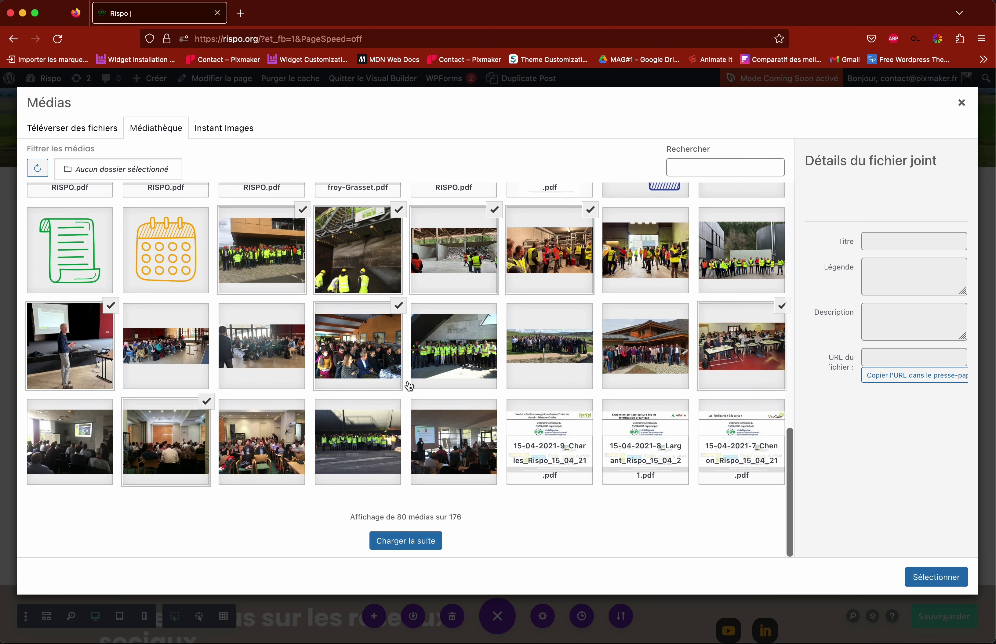
click(412, 541)
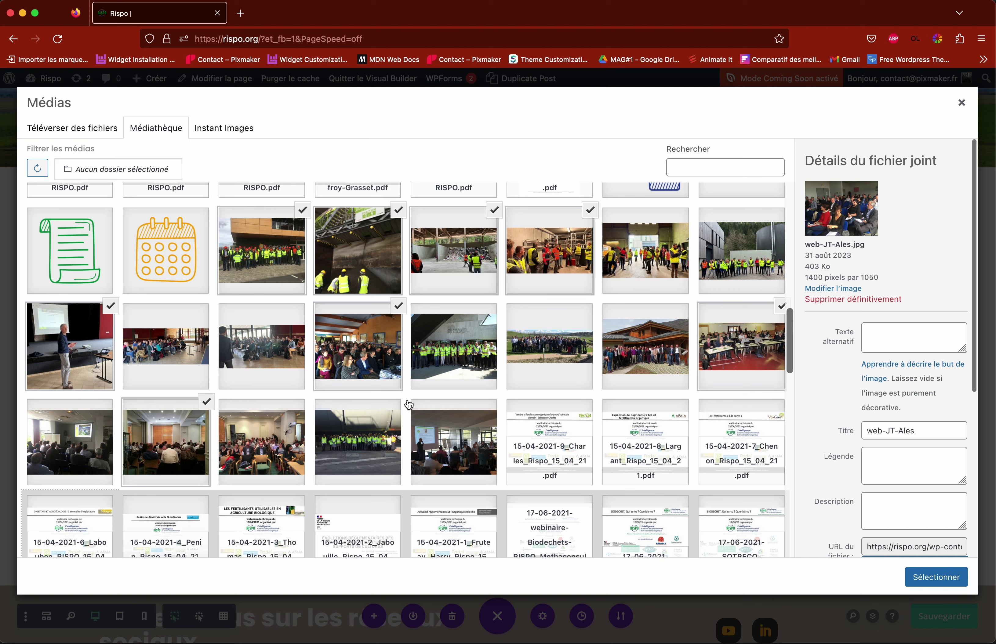
scroll(409, 403, down, 20)
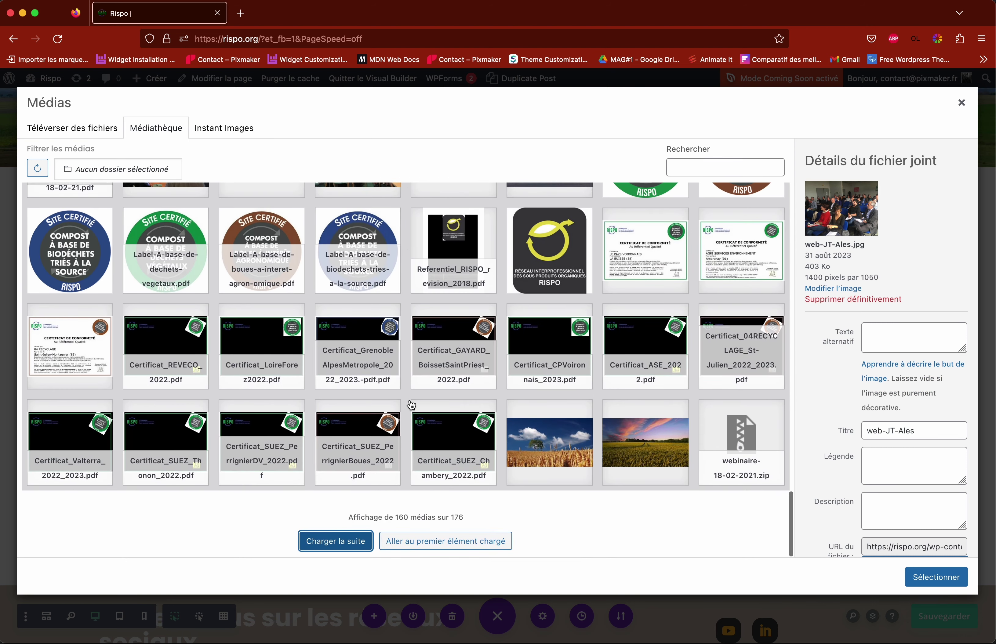
scroll(411, 404, up, 15)
scroll(411, 405, up, 15)
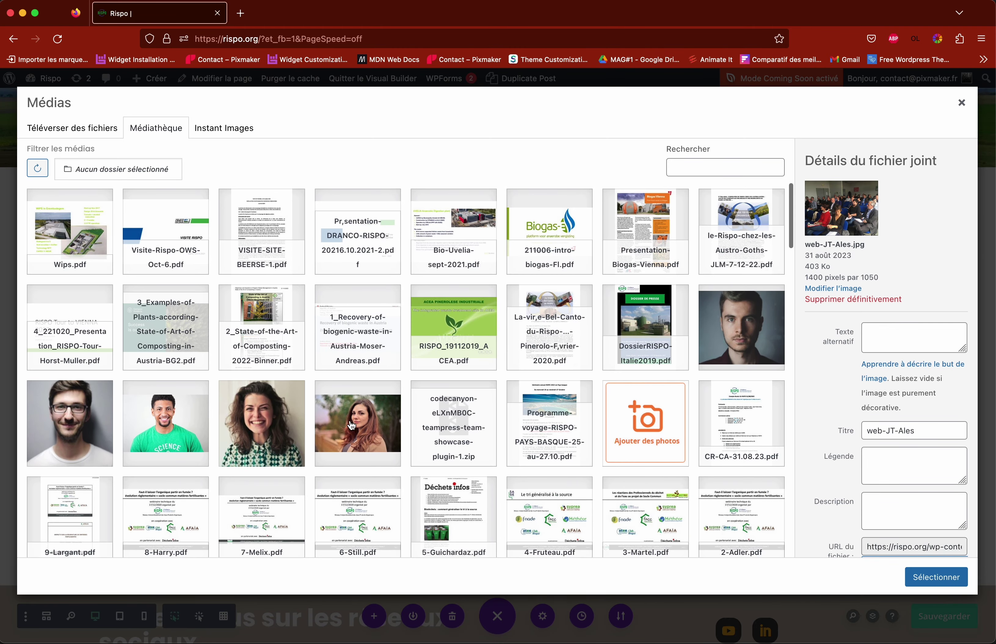
click(366, 430)
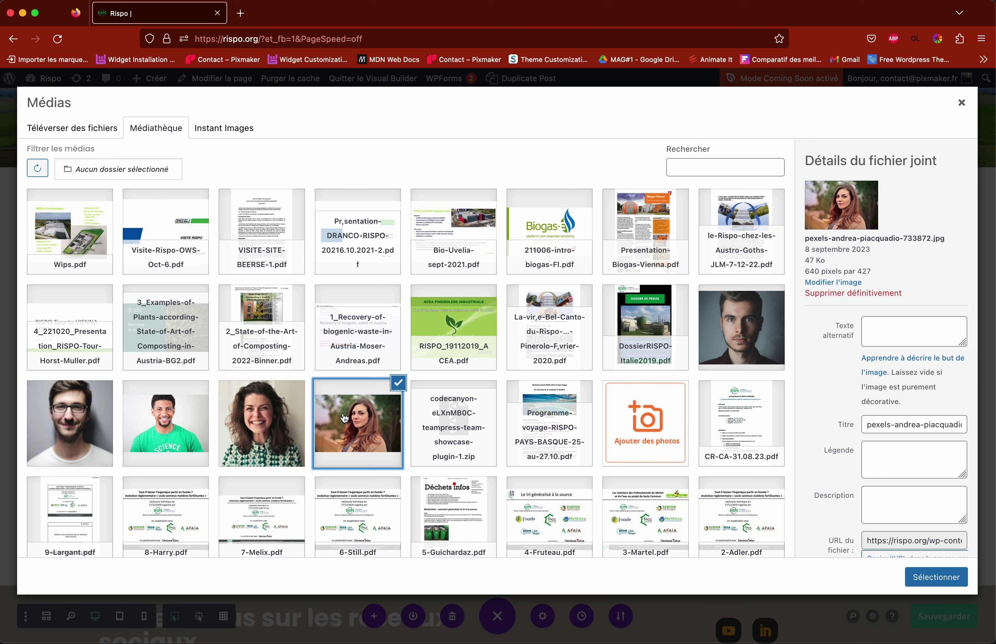
click(923, 580)
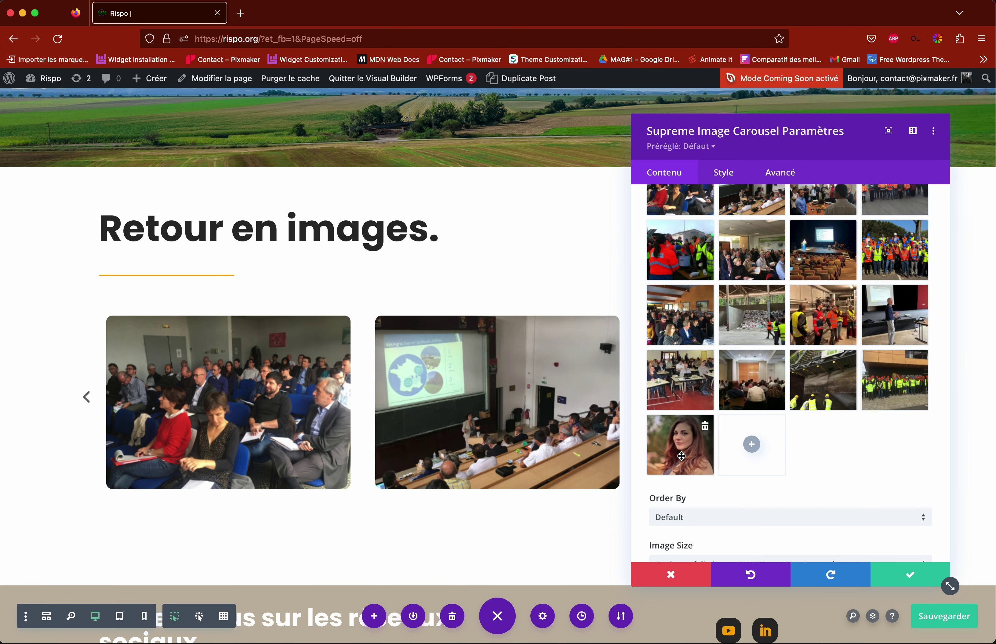
Step: Apply the carousel change, then delete the added portrait, leaving the 16 original photos
click(910, 575)
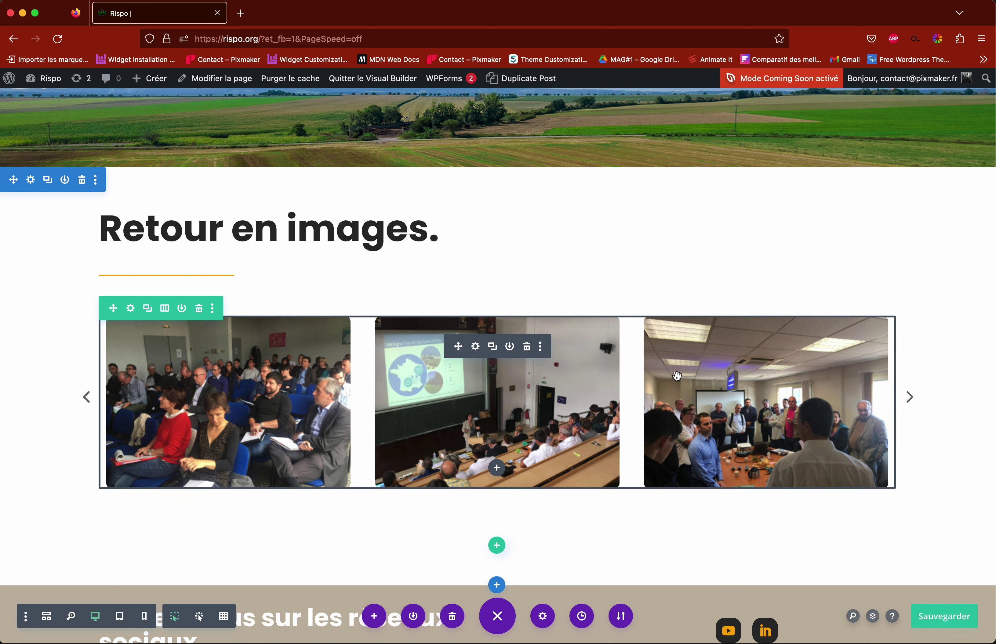
click(475, 347)
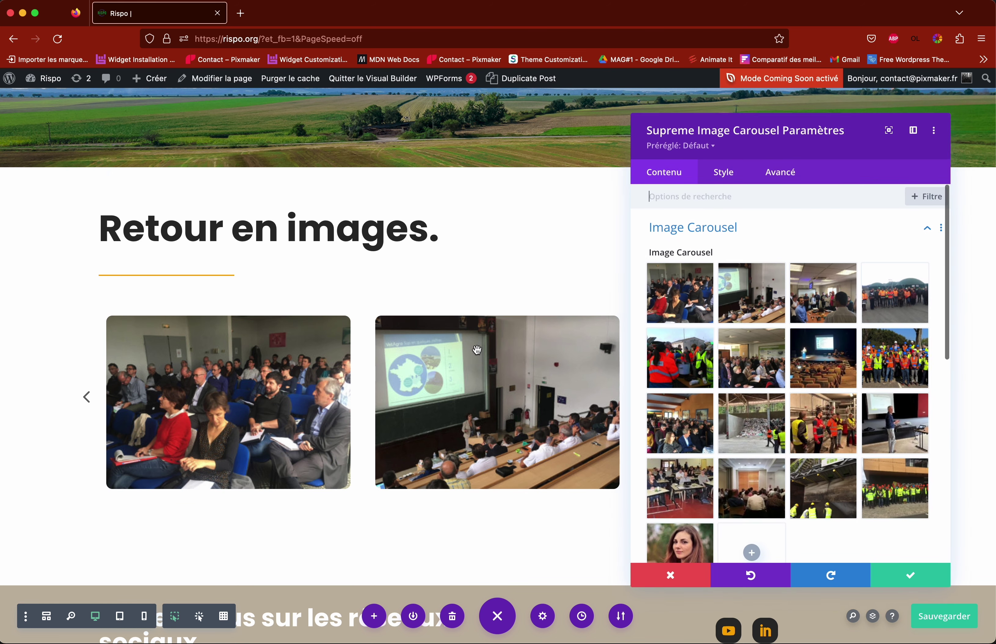
scroll(679, 538, down, 1)
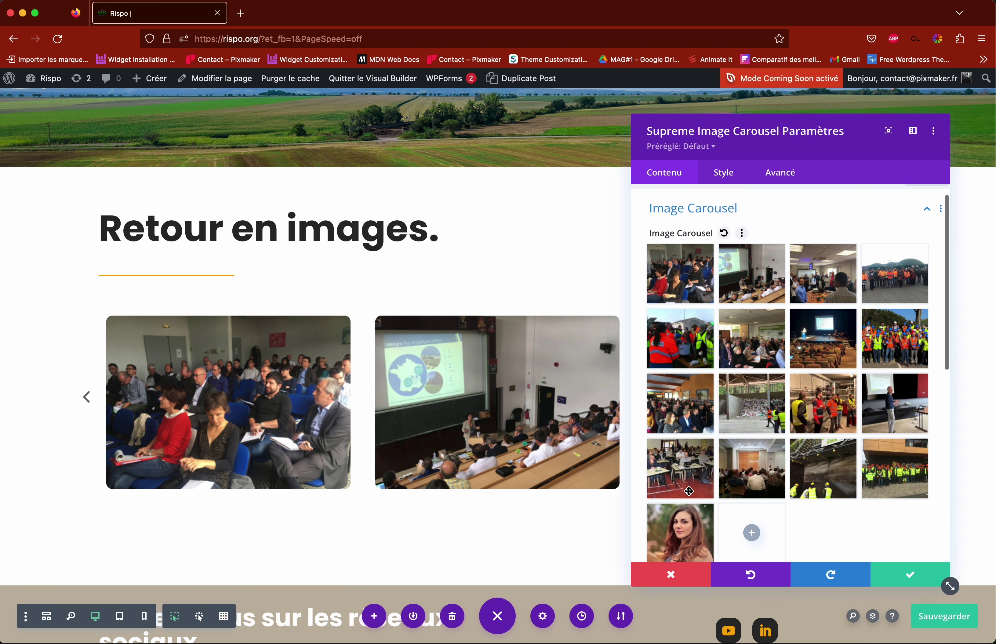
scroll(683, 542, down, 1)
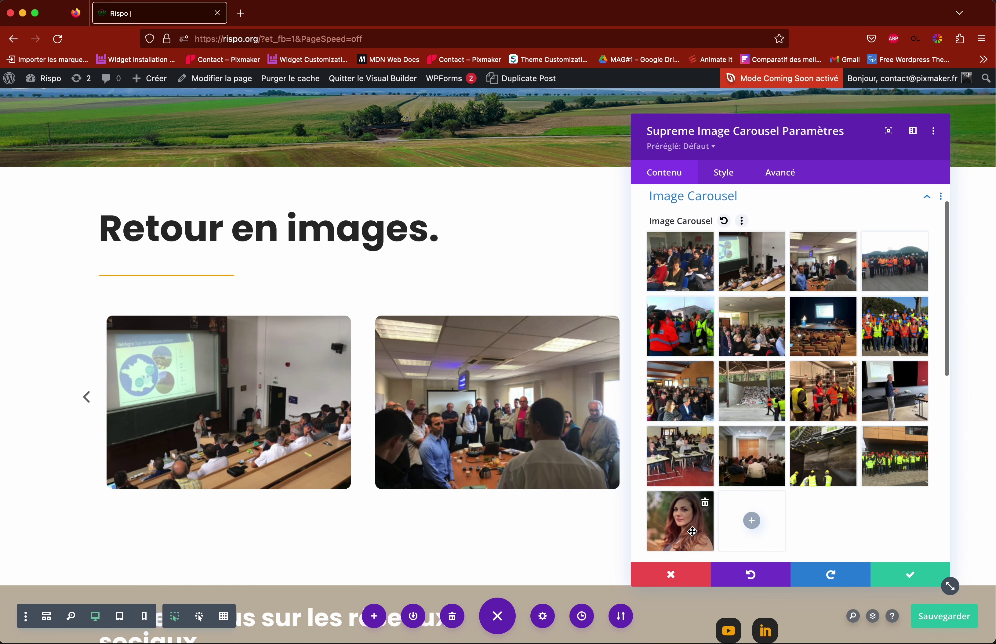
click(706, 499)
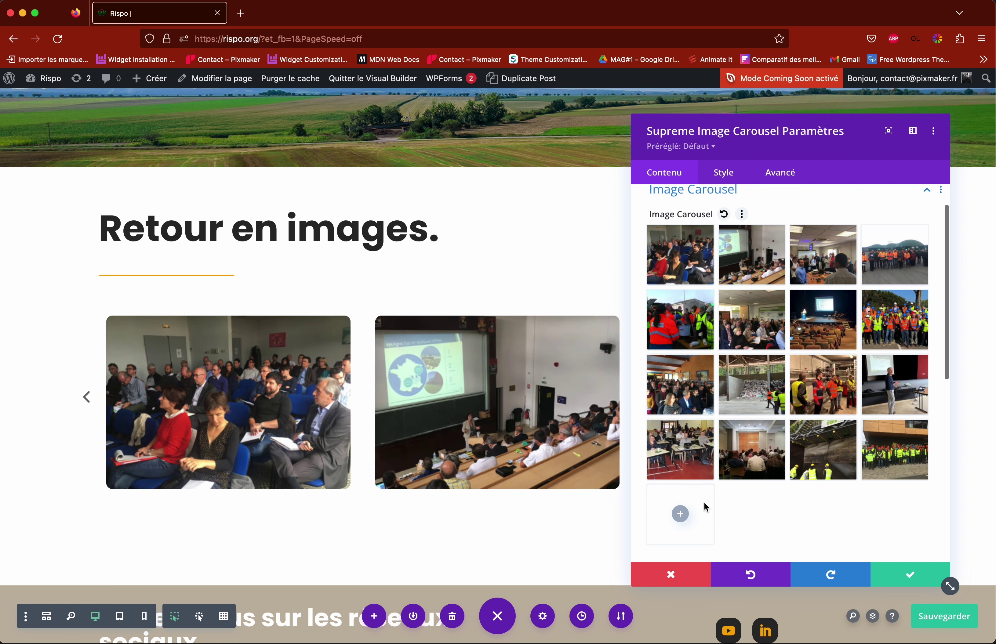
click(910, 582)
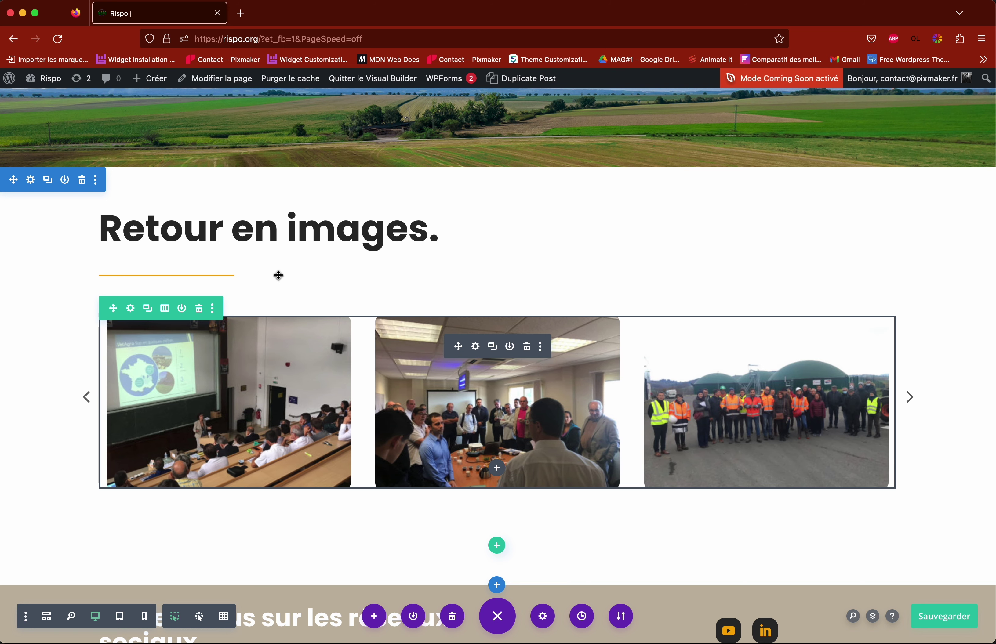
Step: Open the Rispo admin-bar dashboard link in a new browser tab and switch to it
mouse_move(22, 89)
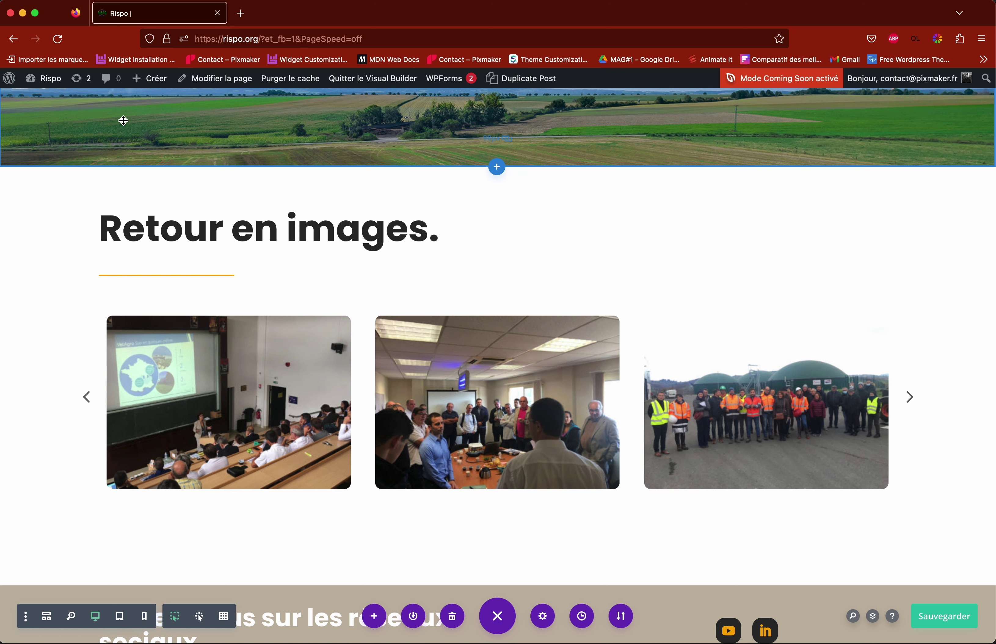
mouse_move(116, 202)
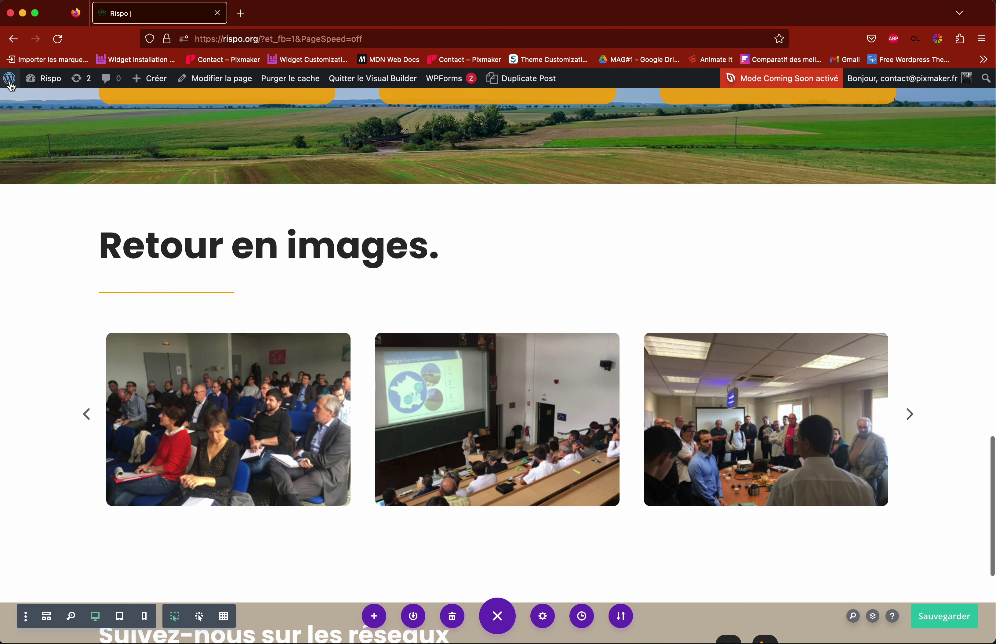
right_click(48, 83)
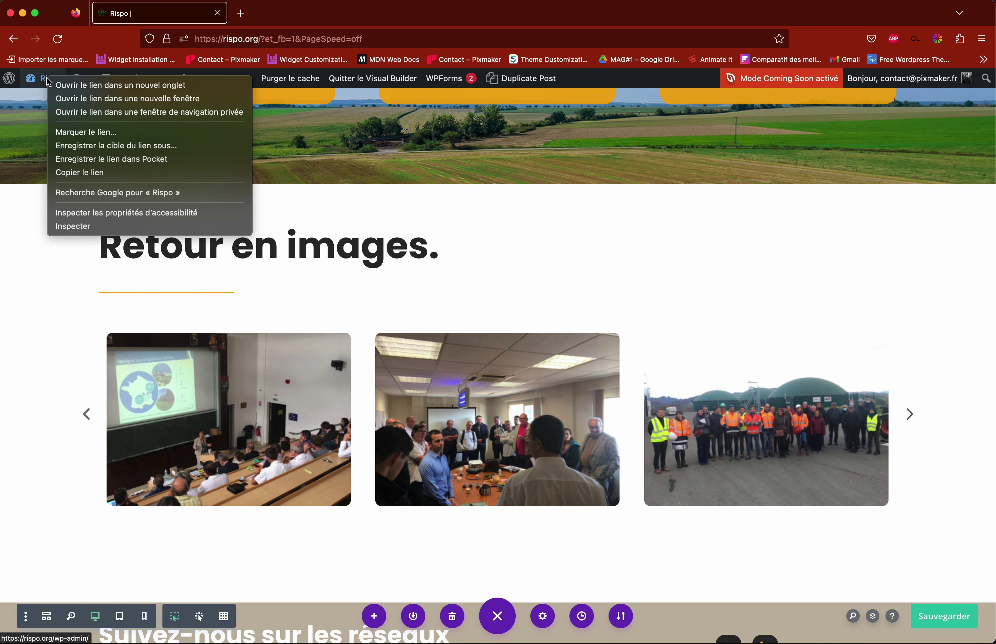
click(122, 88)
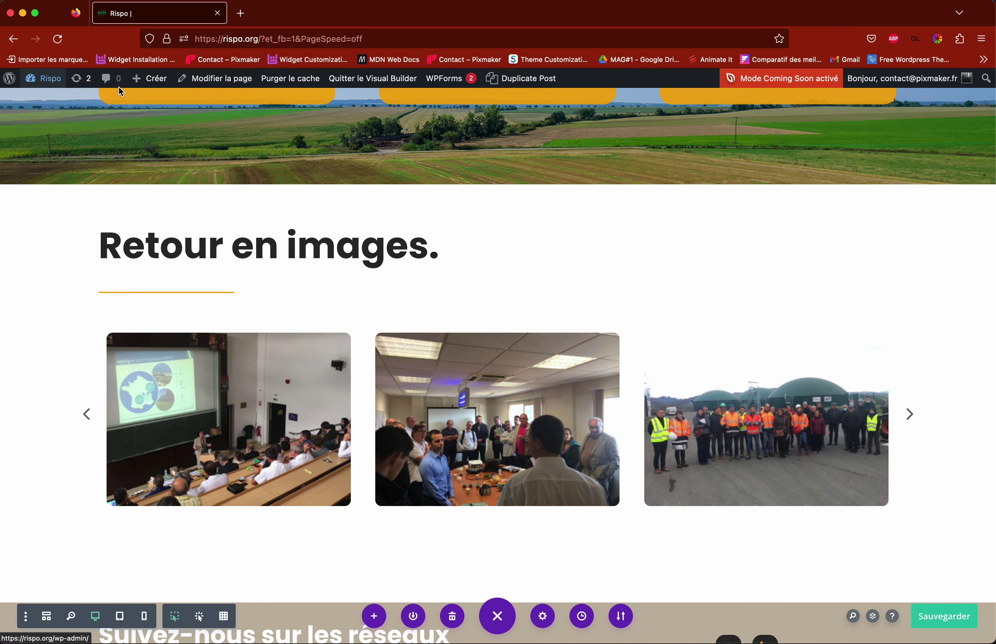
click(288, 15)
click(145, 13)
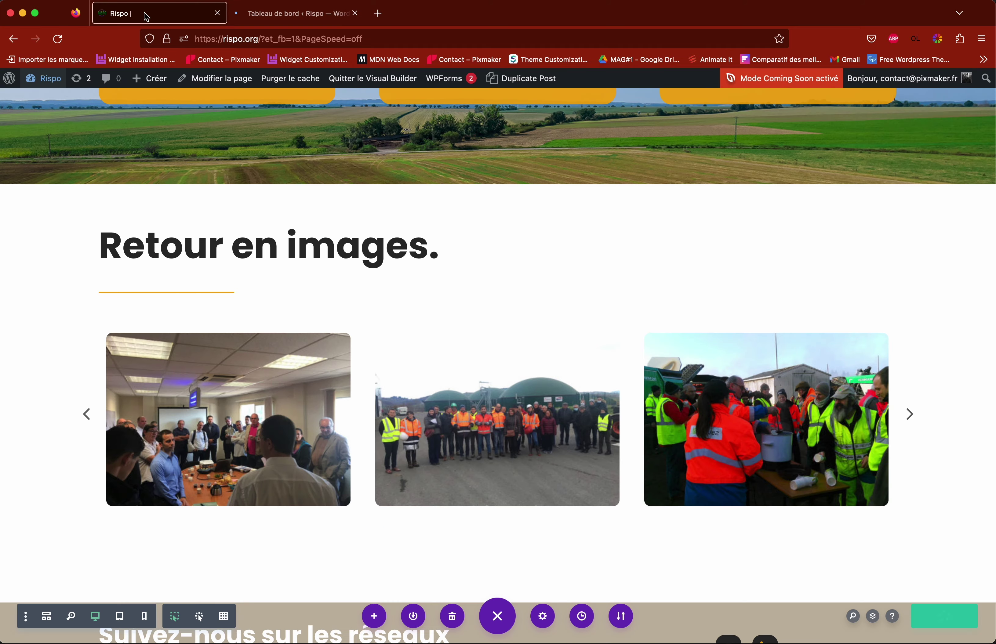
scroll(484, 289, up, 5)
scroll(483, 288, up, 10)
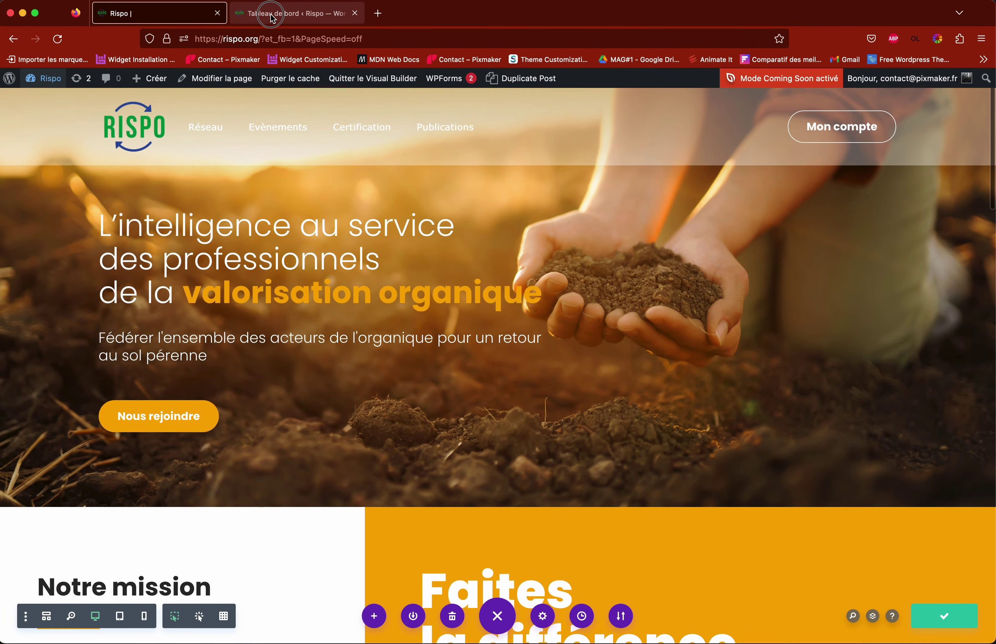
click(288, 14)
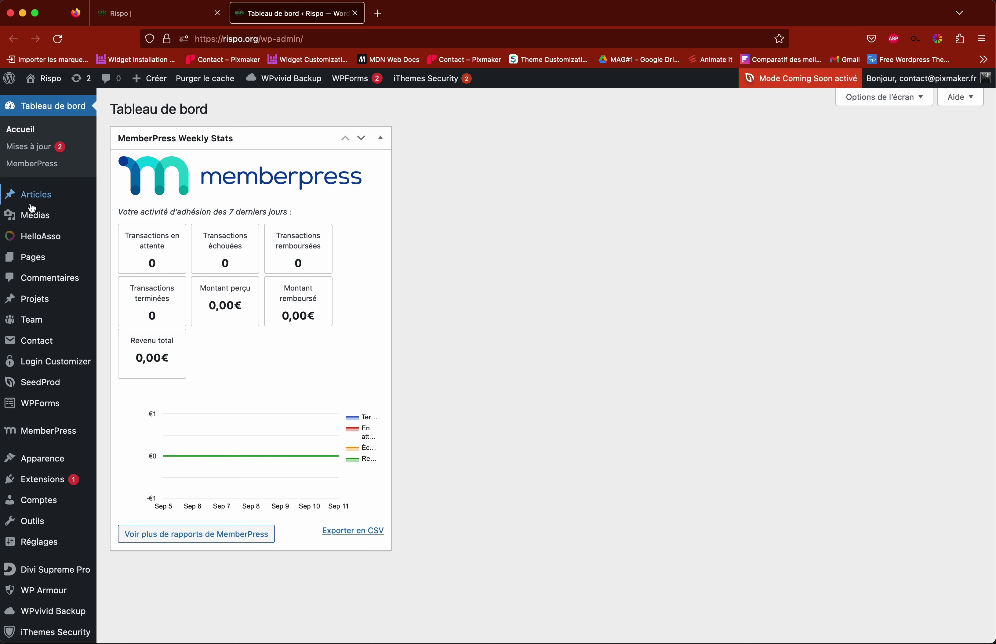
Step: Open Médias > Médiathèque, try the folder search, and reveal the upload drop zone with Ajouter
mouse_move(38, 224)
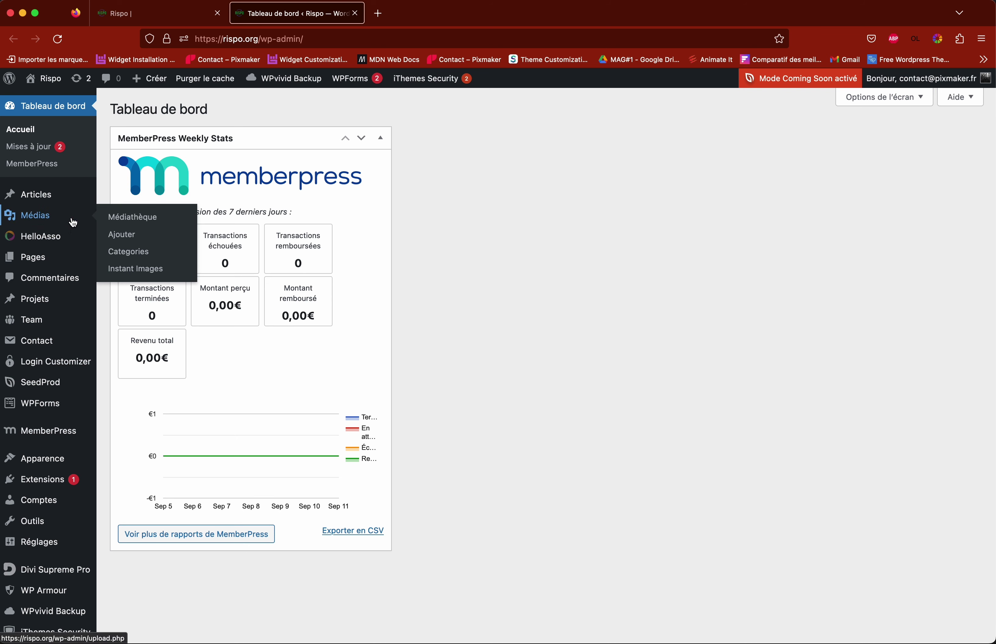
click(139, 221)
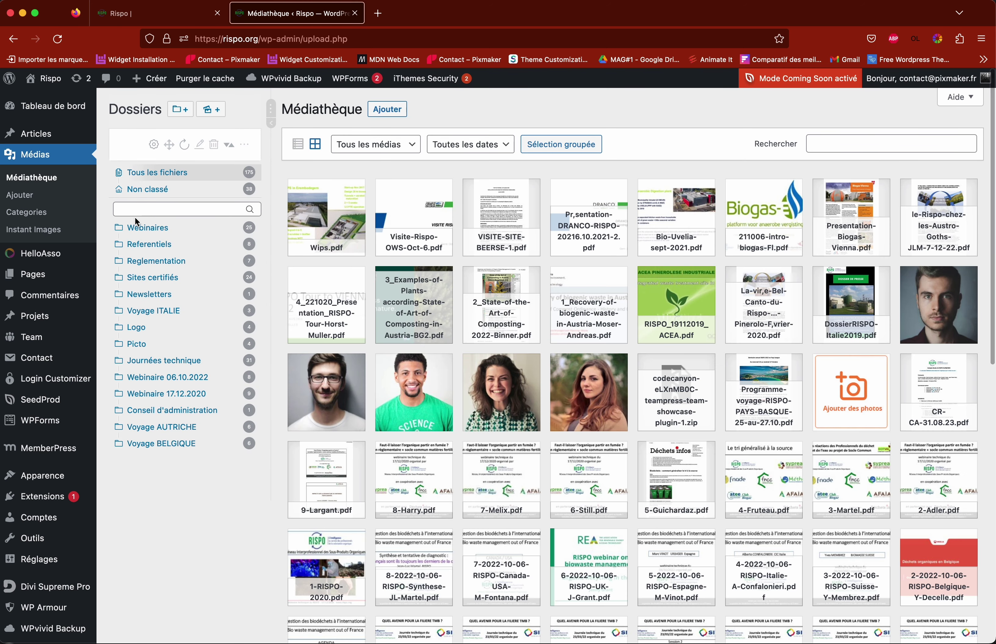
click(131, 208)
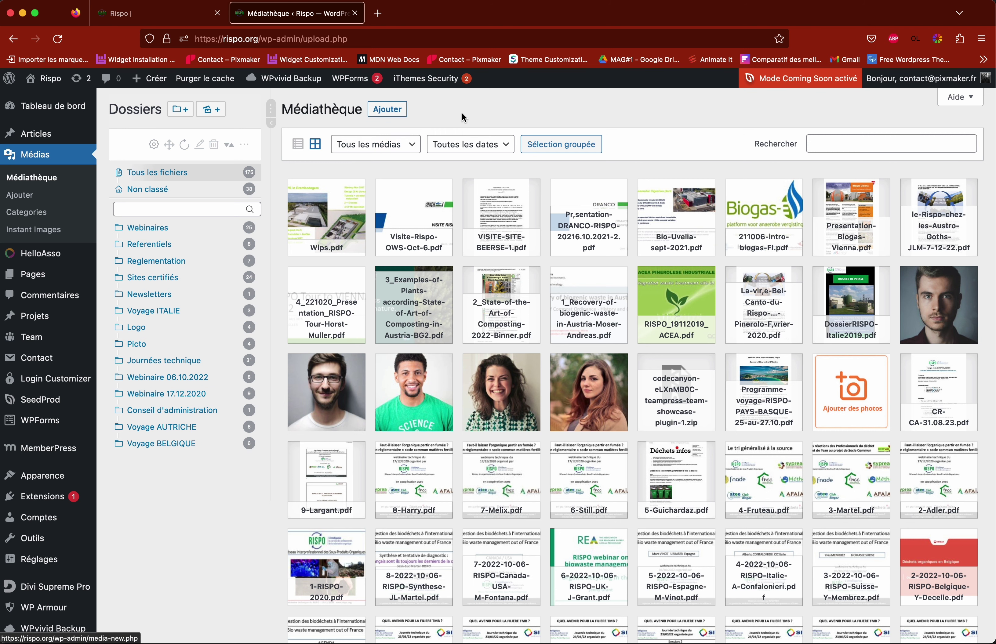
click(387, 110)
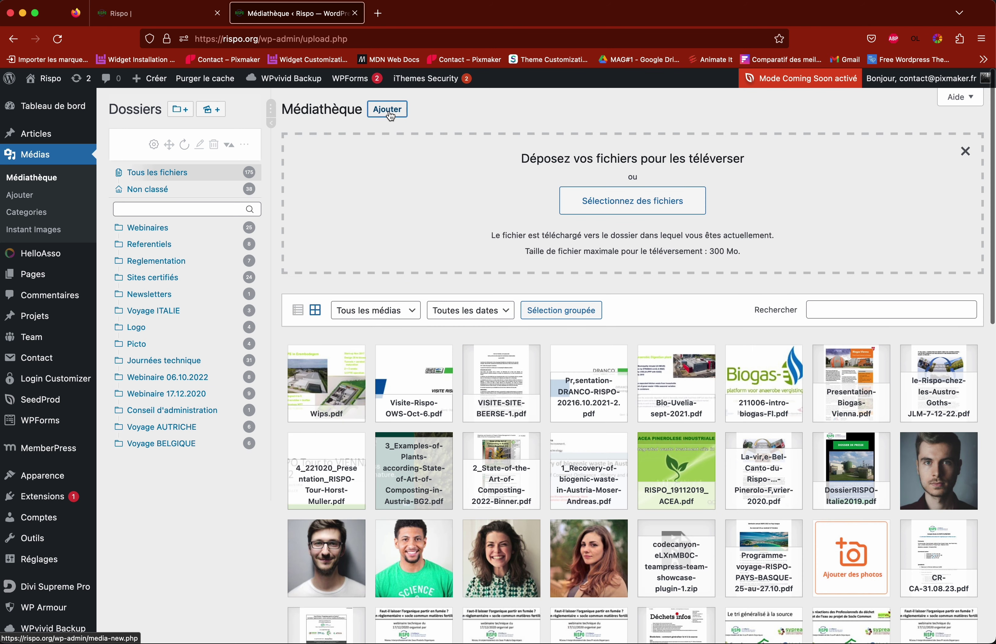
click(645, 212)
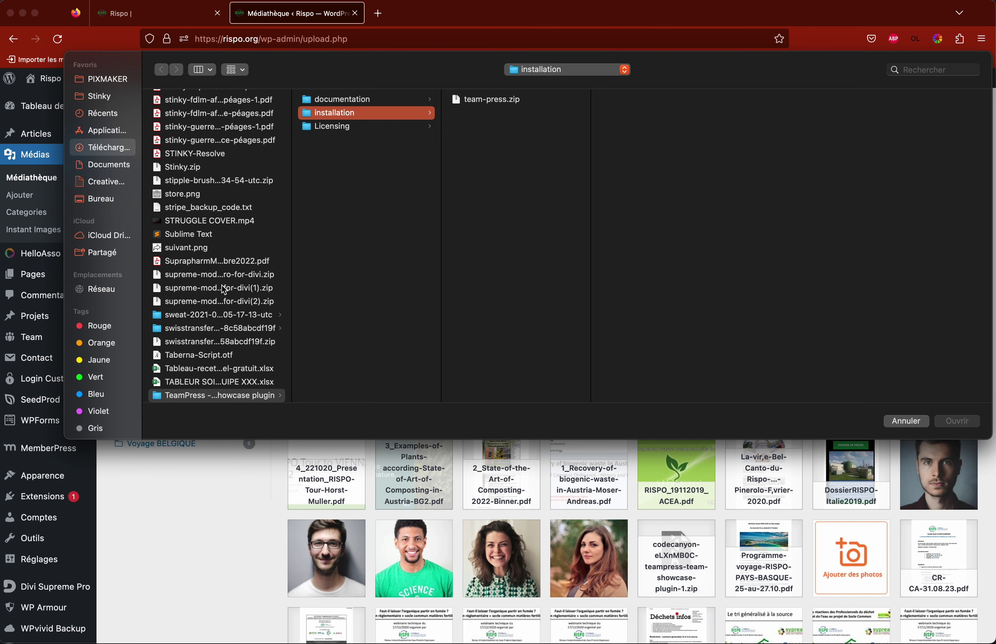
scroll(225, 290, down, 5)
scroll(224, 290, up, 10)
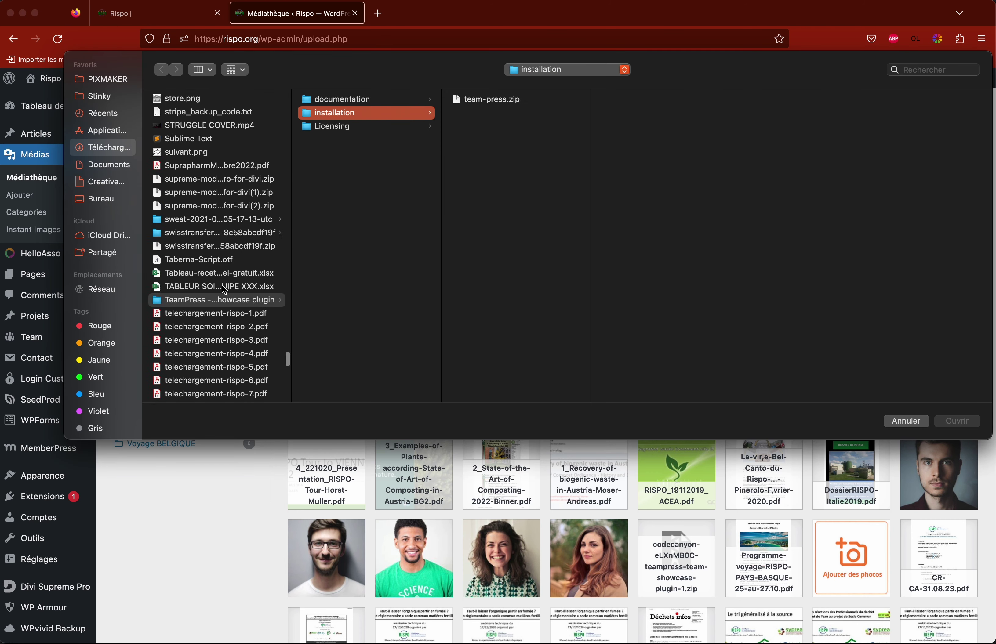
click(906, 421)
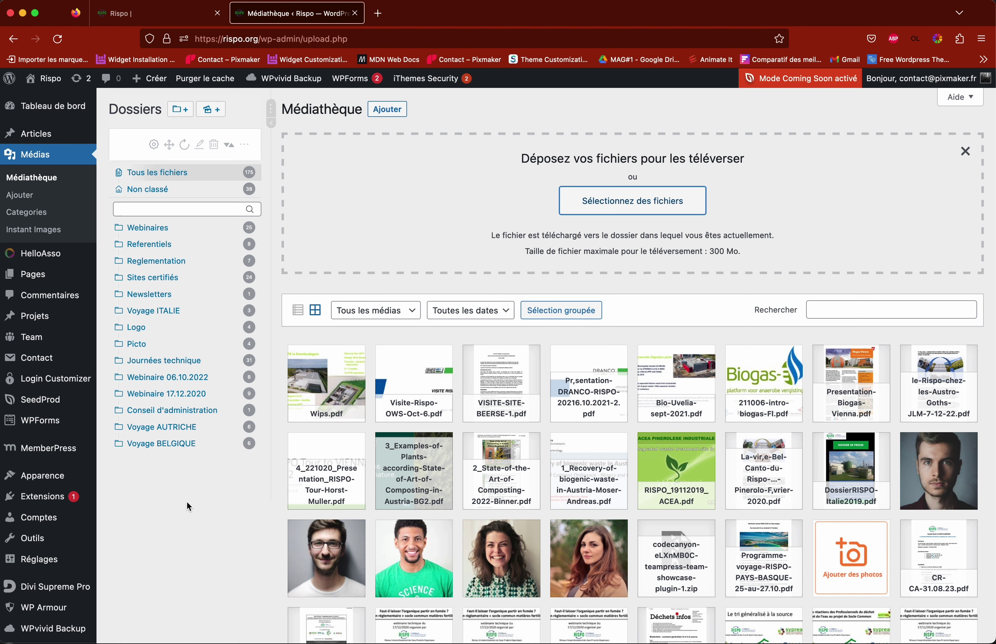
click(163, 449)
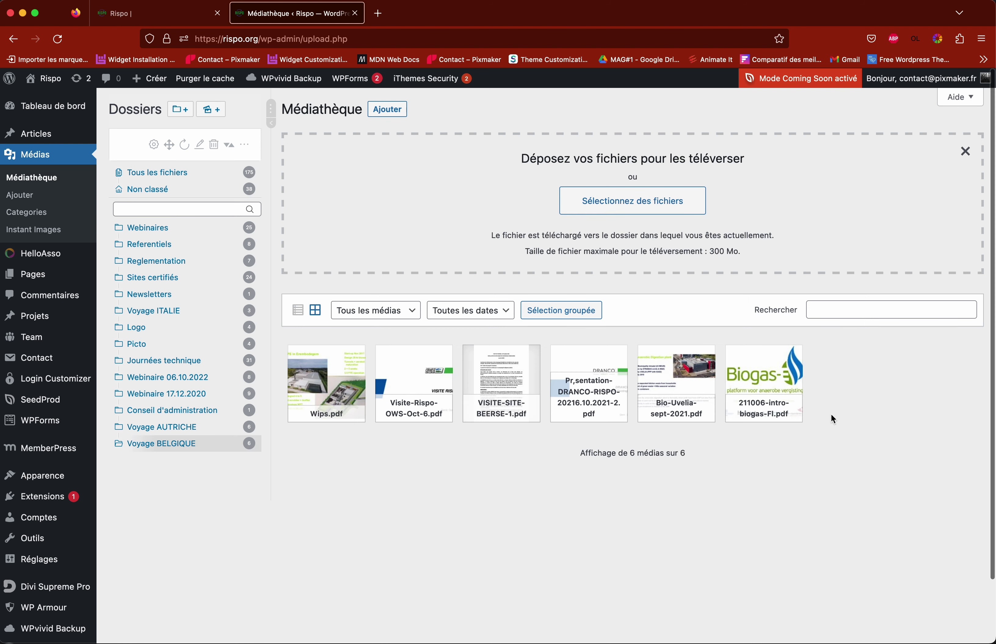
click(155, 427)
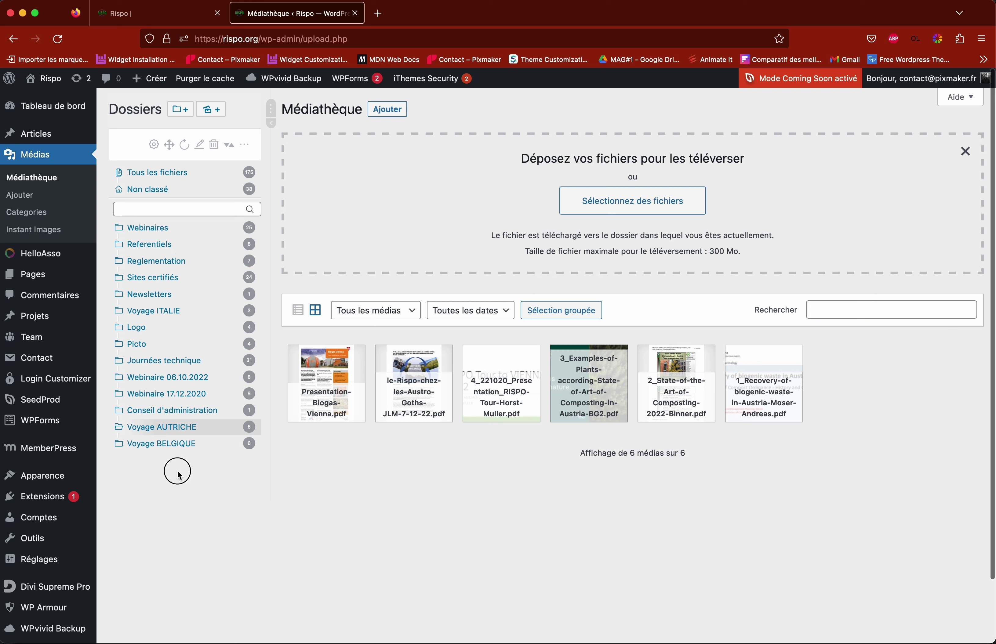
click(159, 175)
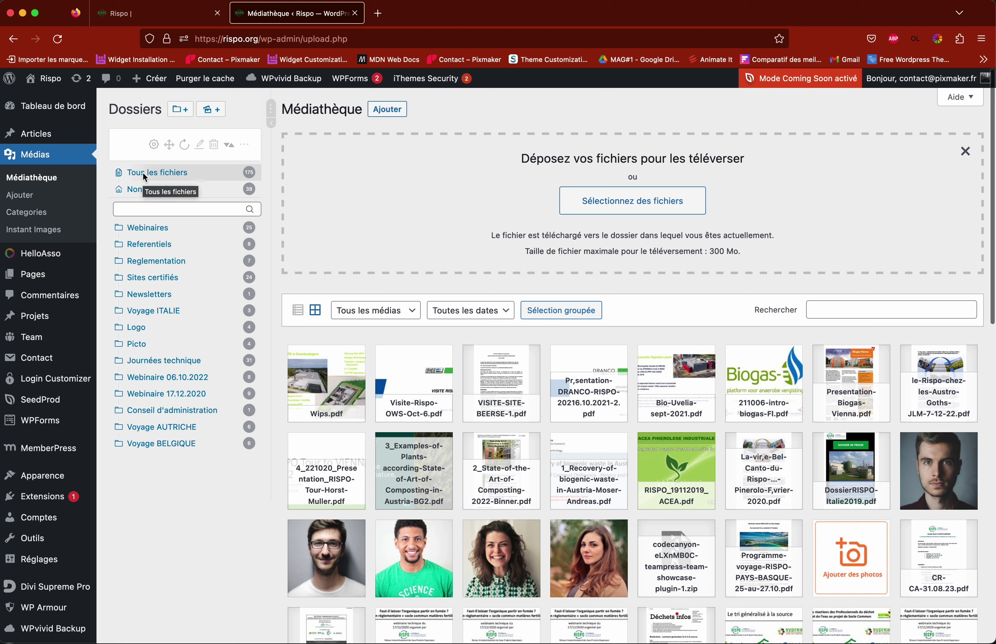
Step: Create a new media folder named 'test' and open it
click(183, 111)
text(test)
key(Return)
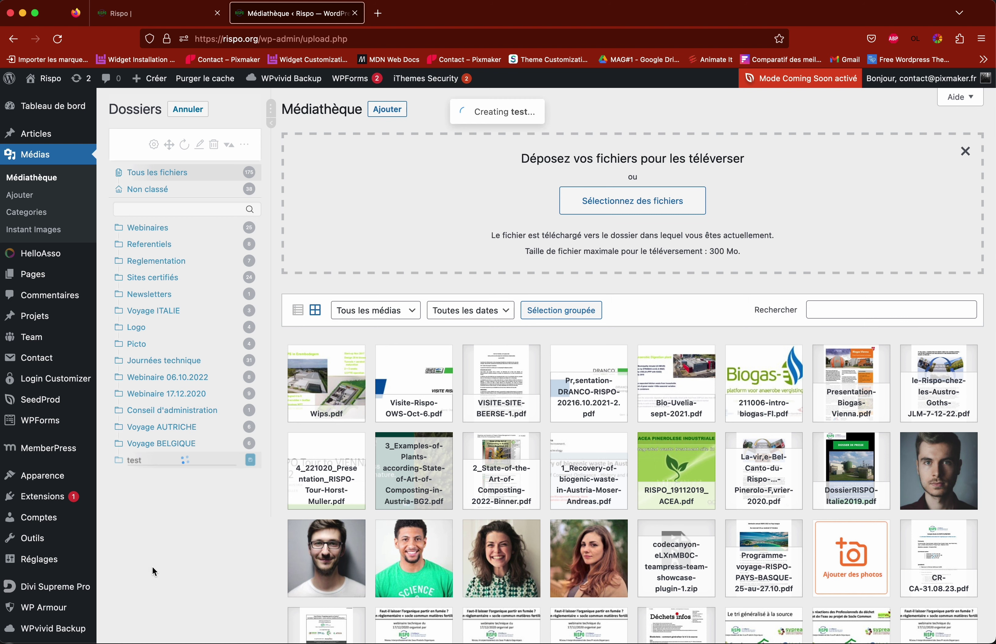
click(138, 461)
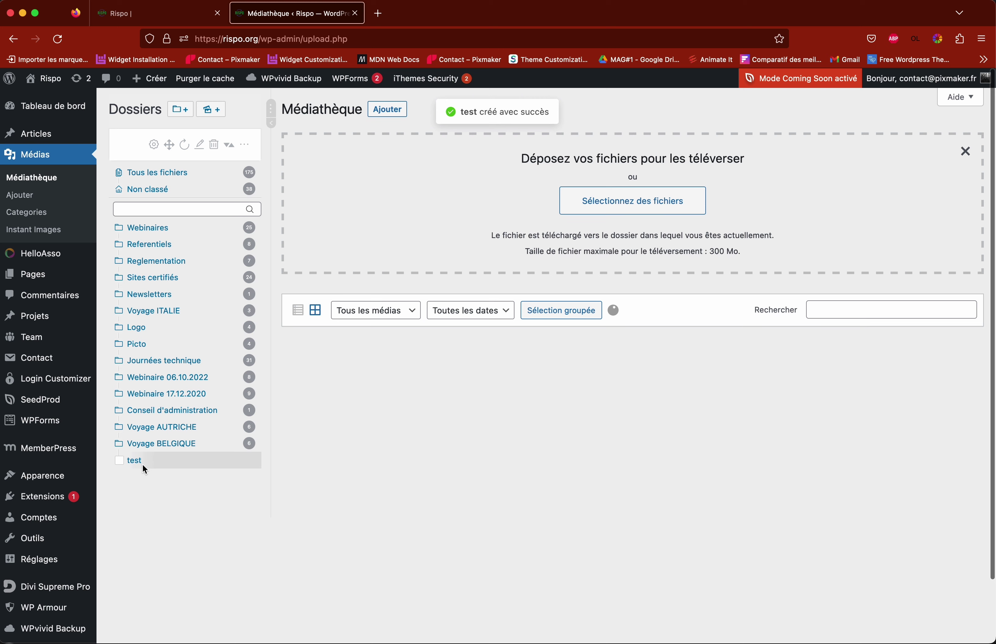
Step: Cancel a file upload into 'test', then delete the folder and confirm with Ok
click(652, 209)
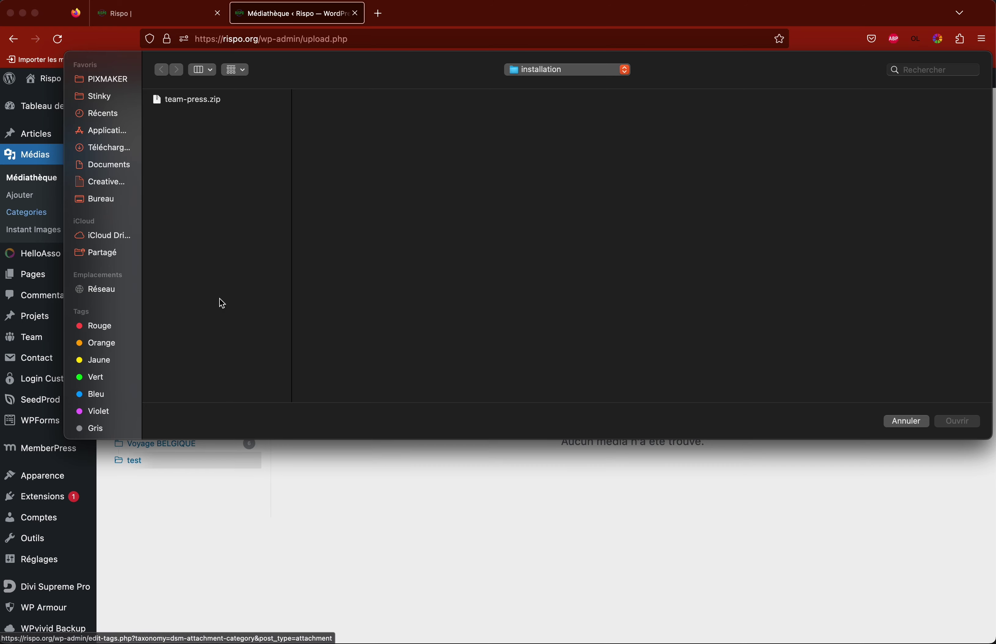
click(905, 422)
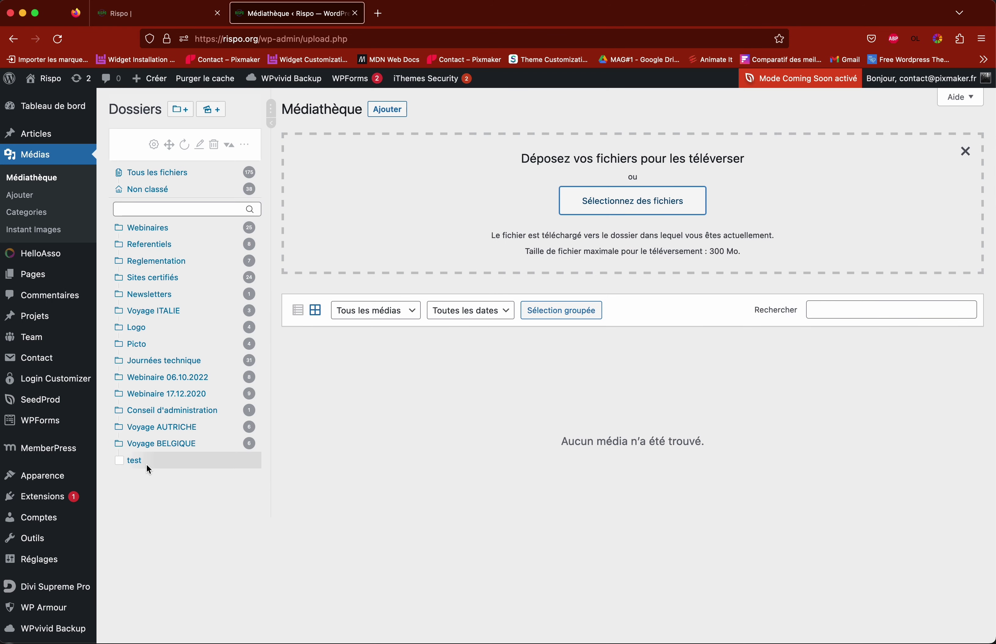
click(214, 145)
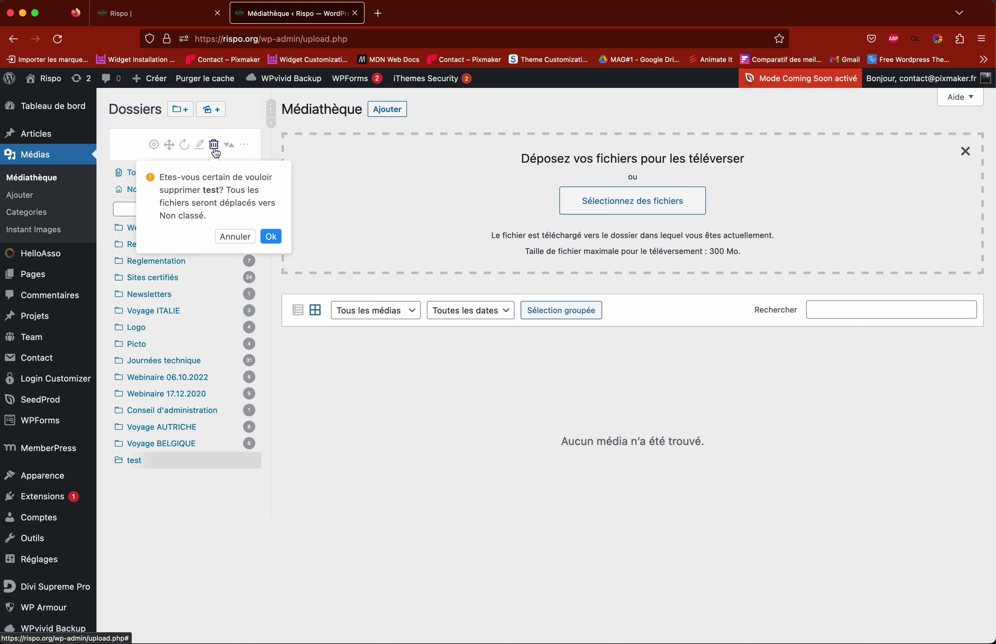
click(271, 238)
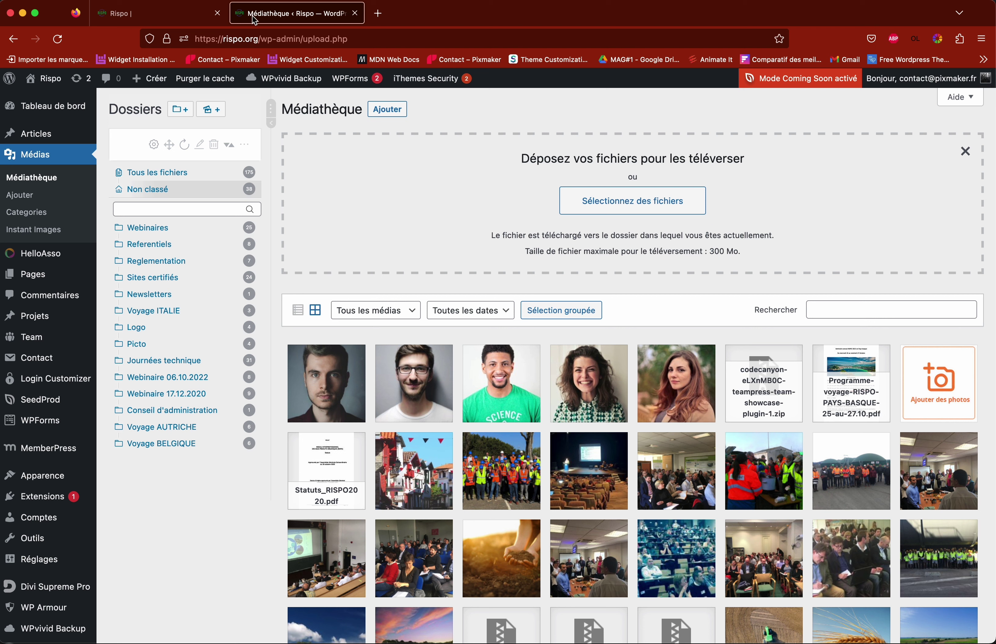
Step: Return to the Rispo homepage, scroll through it in the Visual Builder, and click Sauvegarder
click(158, 20)
scroll(514, 244, down, 5)
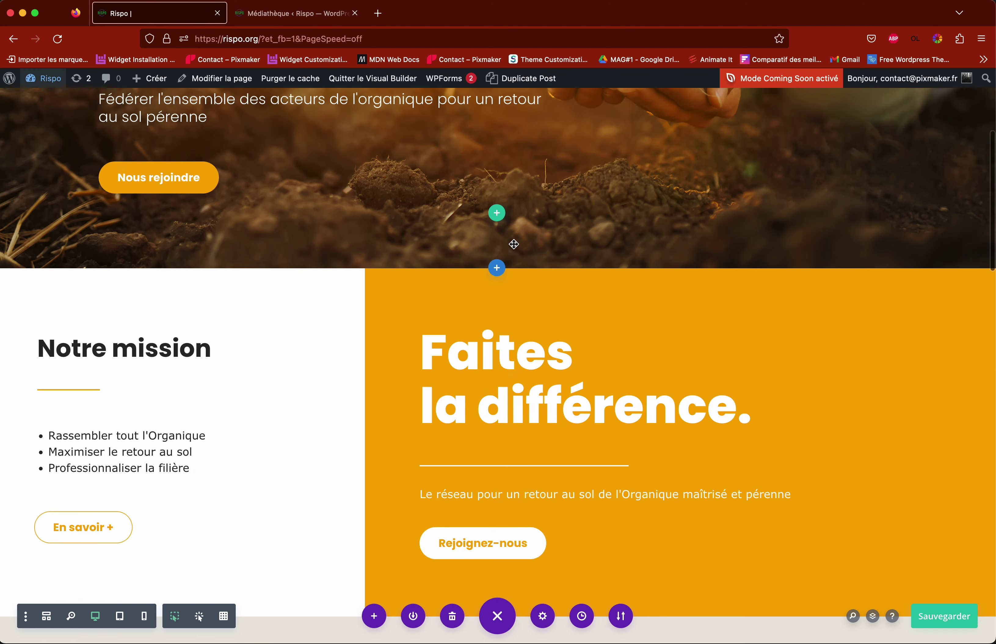
scroll(435, 251, down, 8)
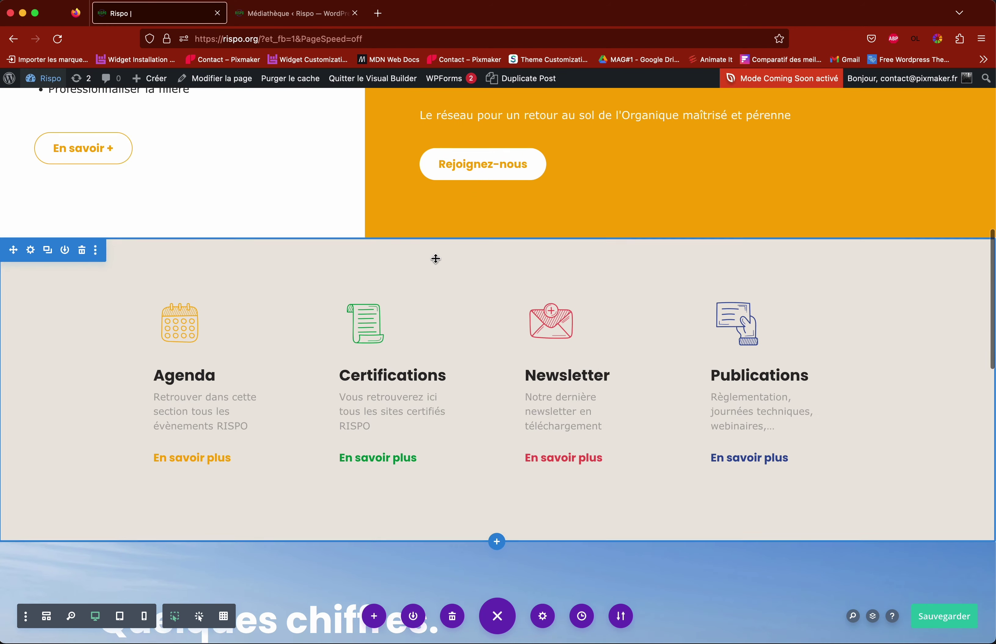
scroll(435, 258, down, 12)
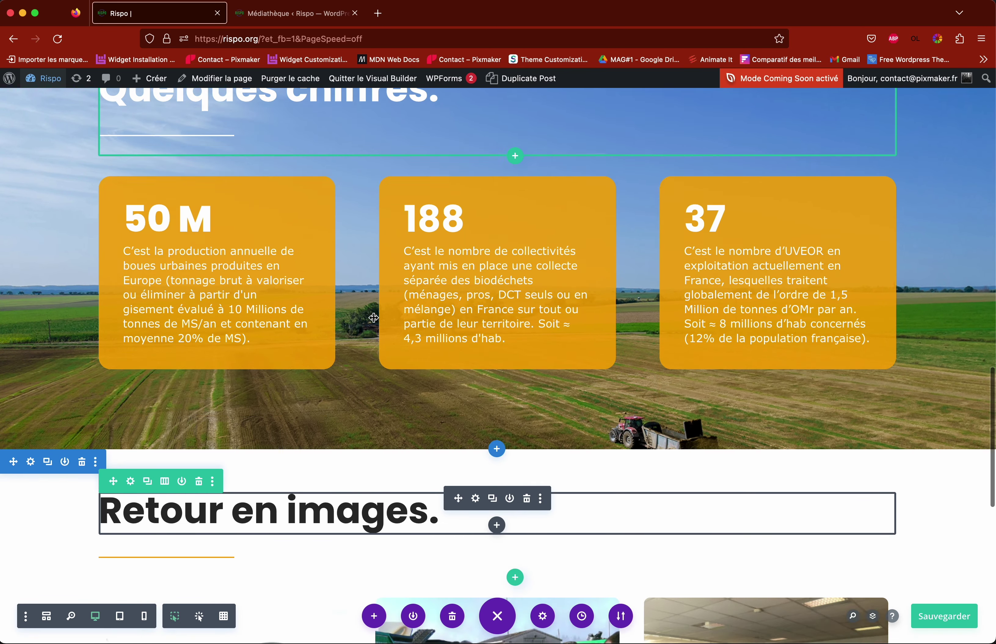
scroll(374, 317, down, 4)
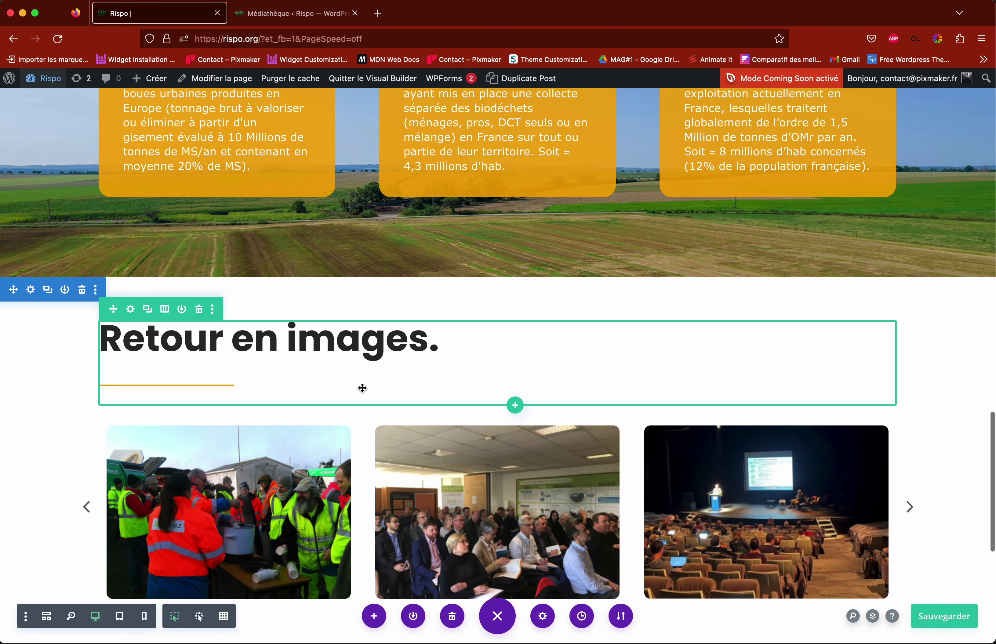
scroll(362, 388, down, 6)
scroll(362, 388, up, 20)
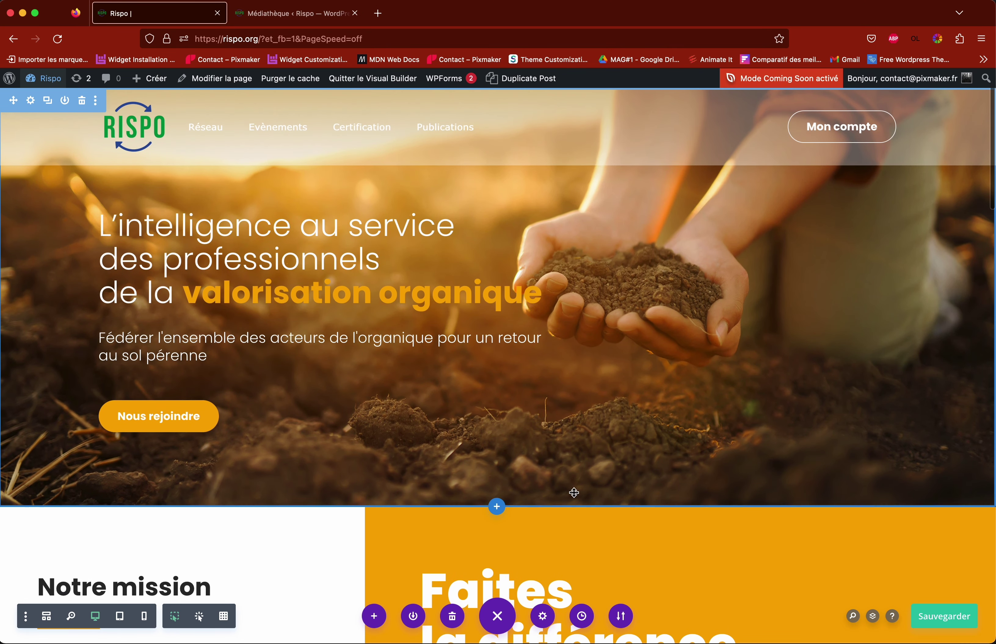
click(945, 618)
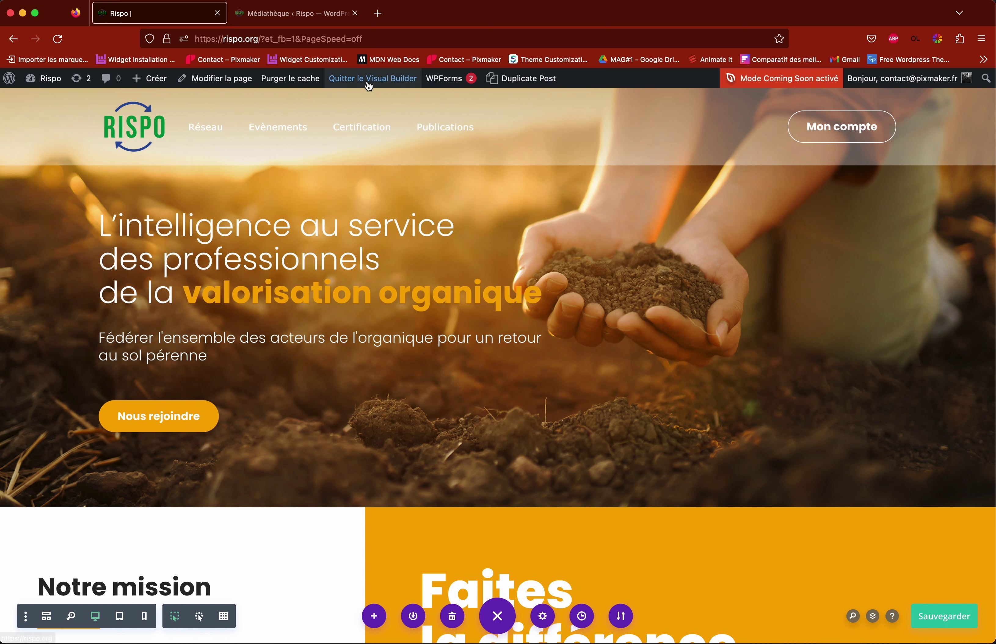
Step: Exit the Visual Builder and scroll down the live Rispo homepage
click(379, 81)
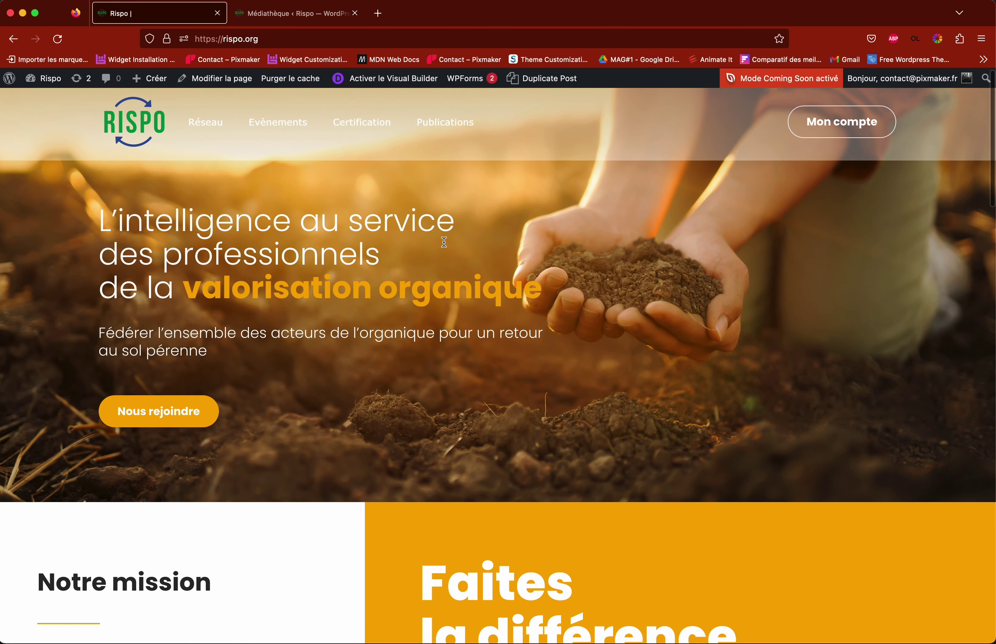
scroll(446, 246, down, 3)
scroll(445, 246, down, 15)
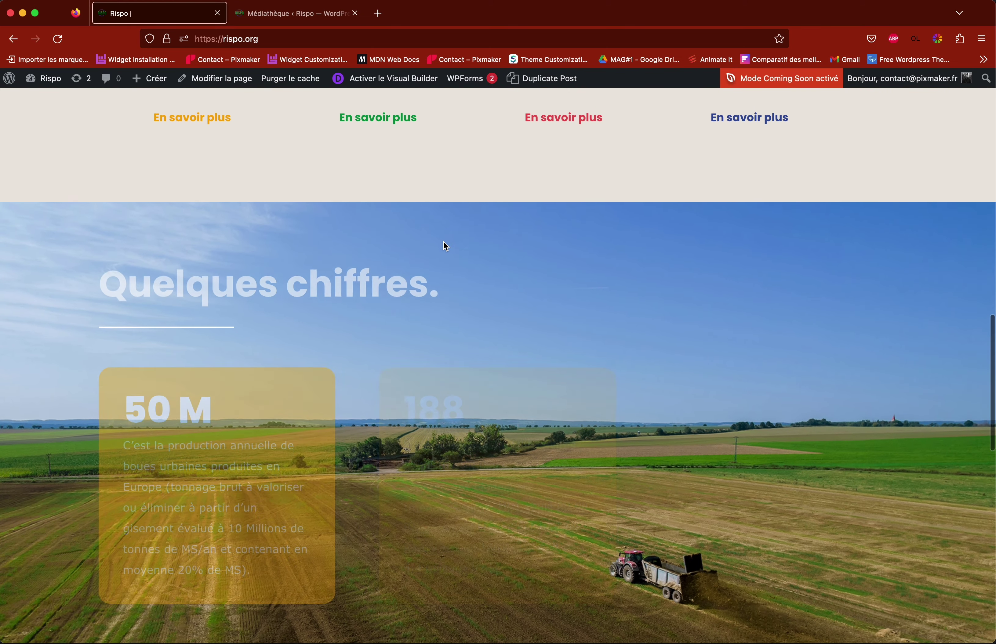
scroll(446, 247, down, 15)
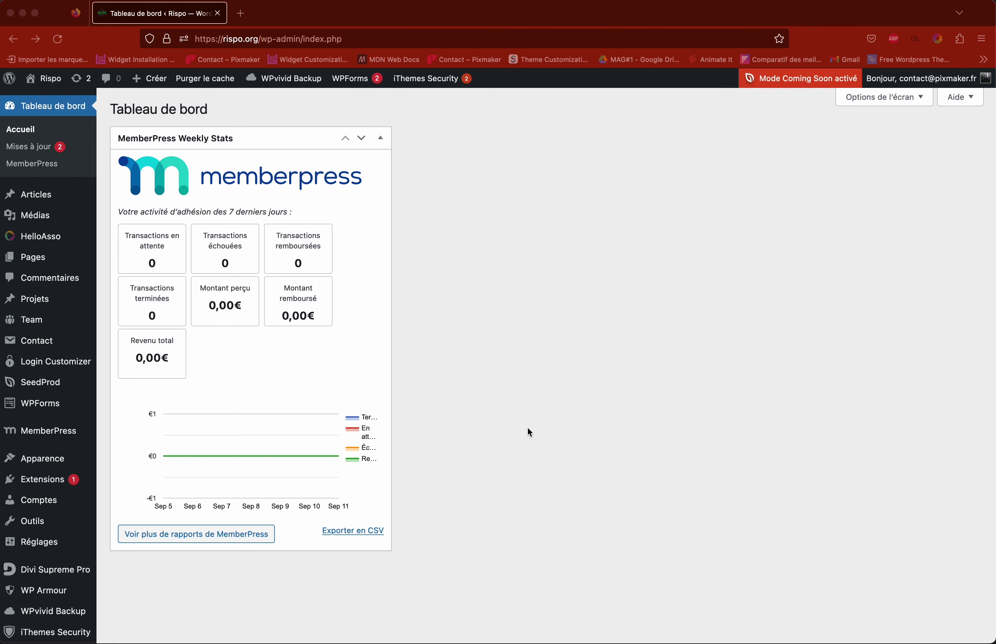
Step: Open MemberPress > Membres from the admin sidebar flyout menu
scroll(463, 422, down, 2)
scroll(462, 423, up, 2)
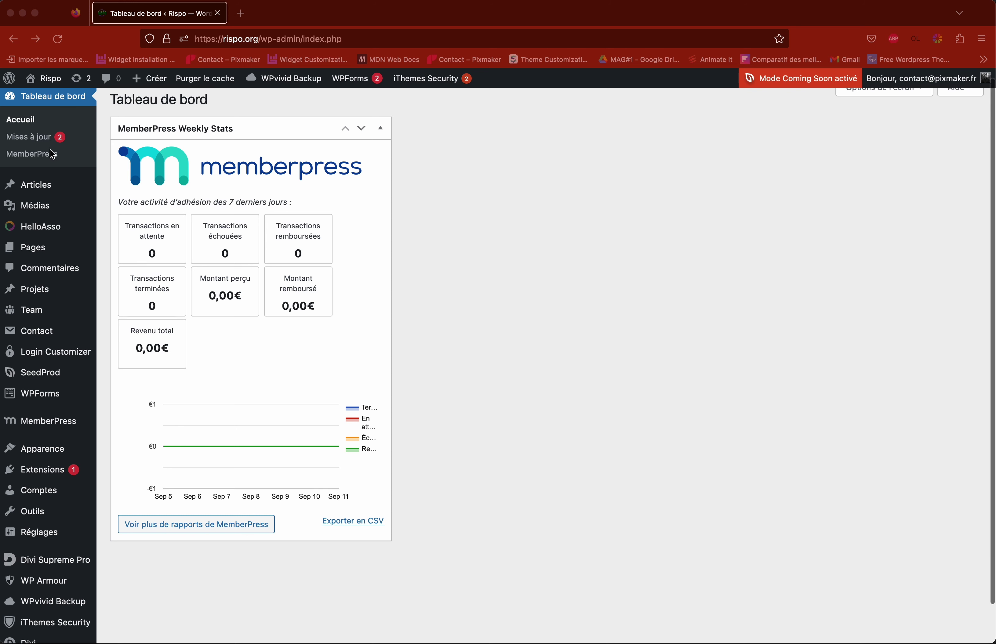
scroll(52, 154, down, 2)
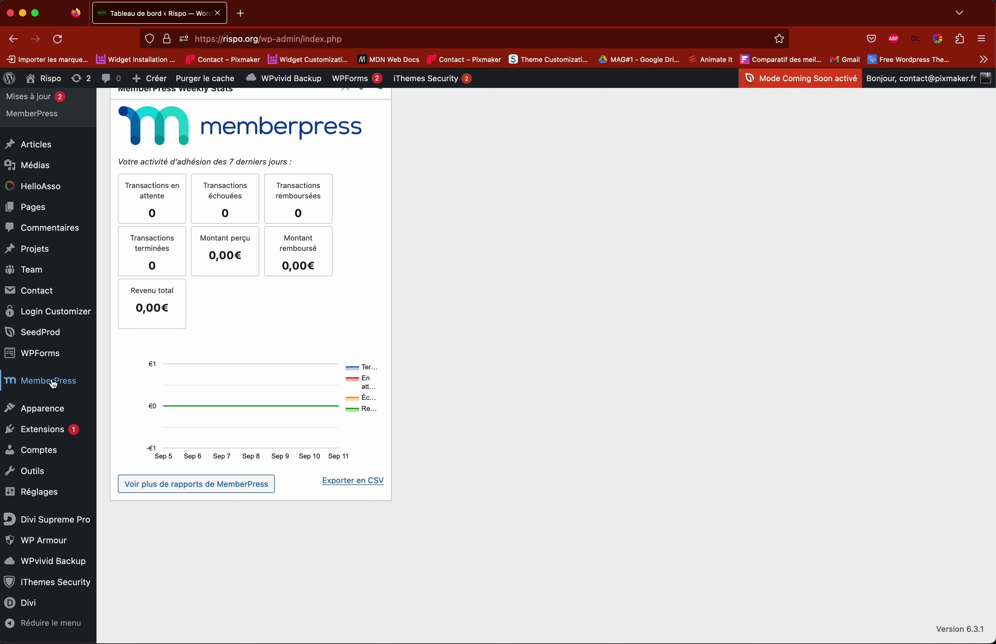
mouse_move(51, 381)
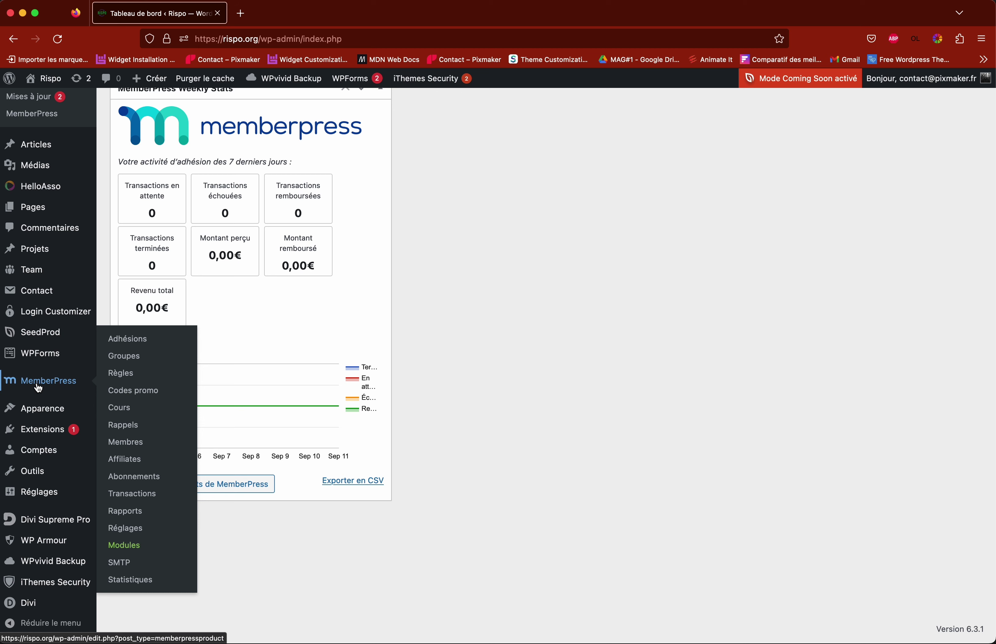
click(130, 447)
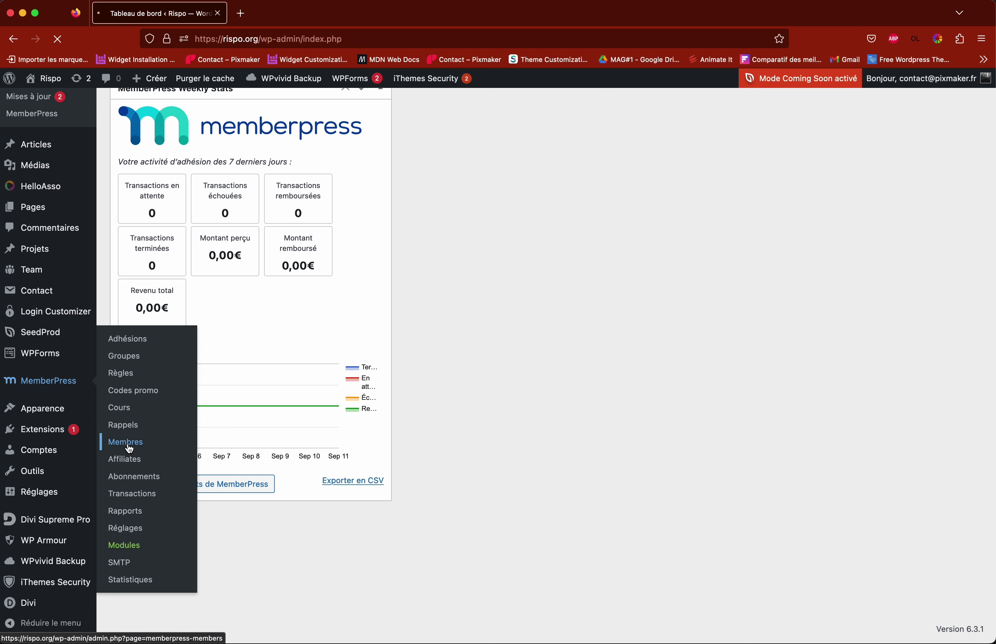
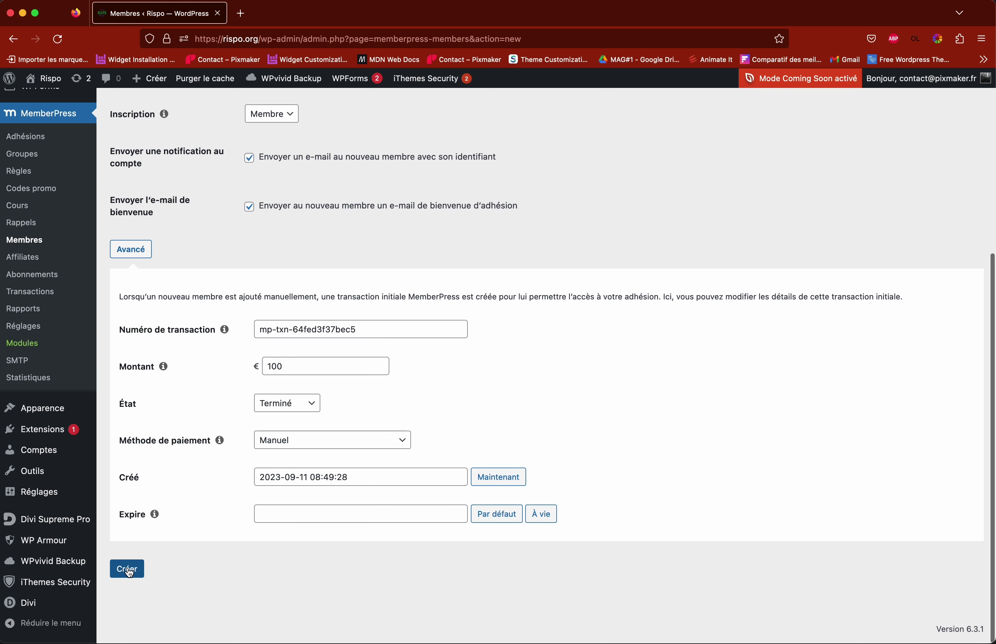
Step: Review the filled Ajouter membre form with its 100 € Terminé transaction, then create the member
scroll(484, 451, up, 5)
drag(276, 335, 424, 336)
drag(293, 386, 447, 387)
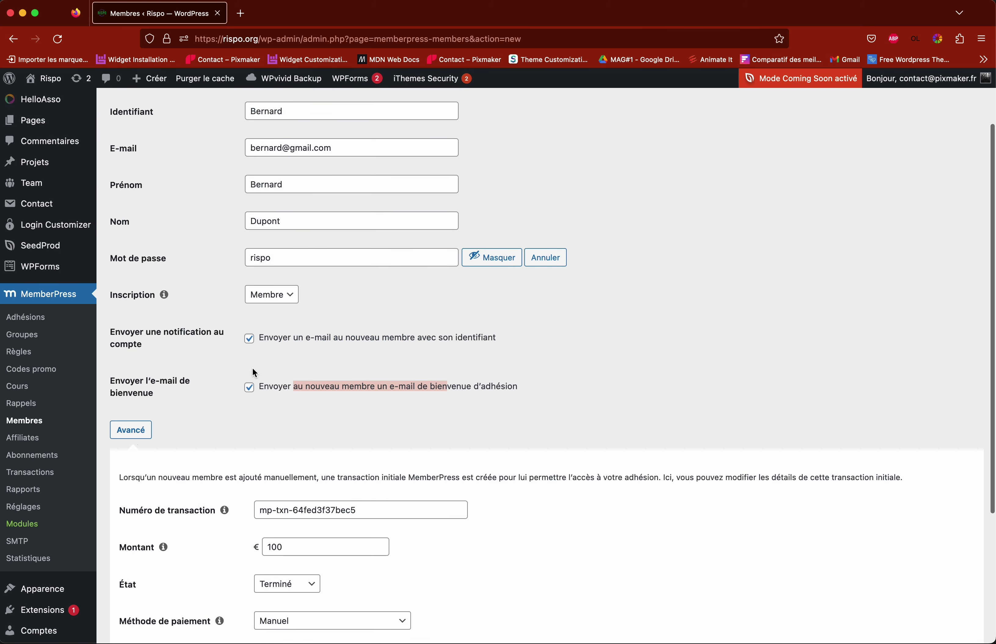
click(348, 385)
scroll(360, 427, down, 5)
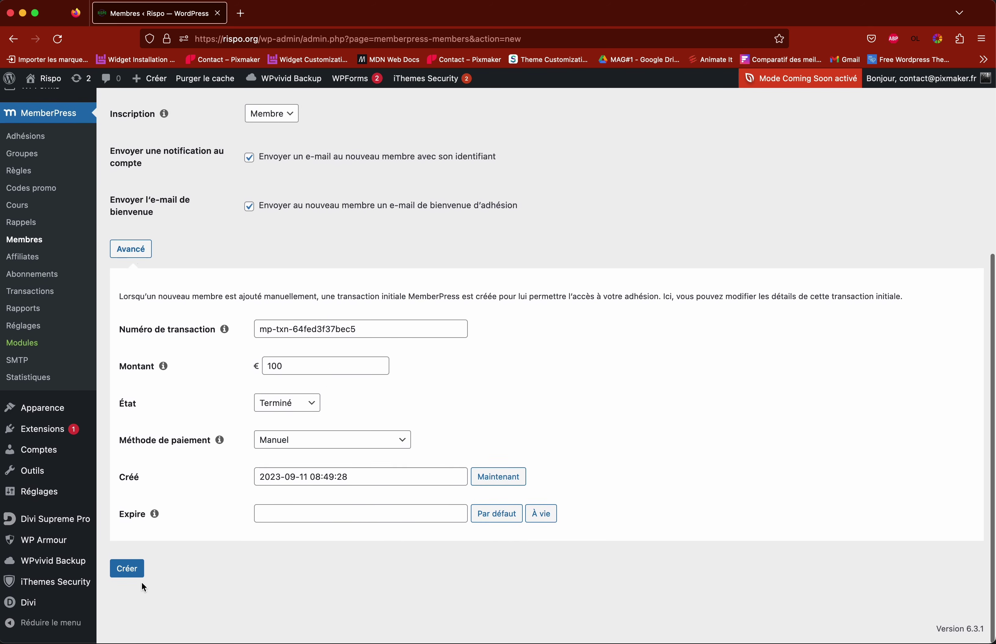
click(130, 570)
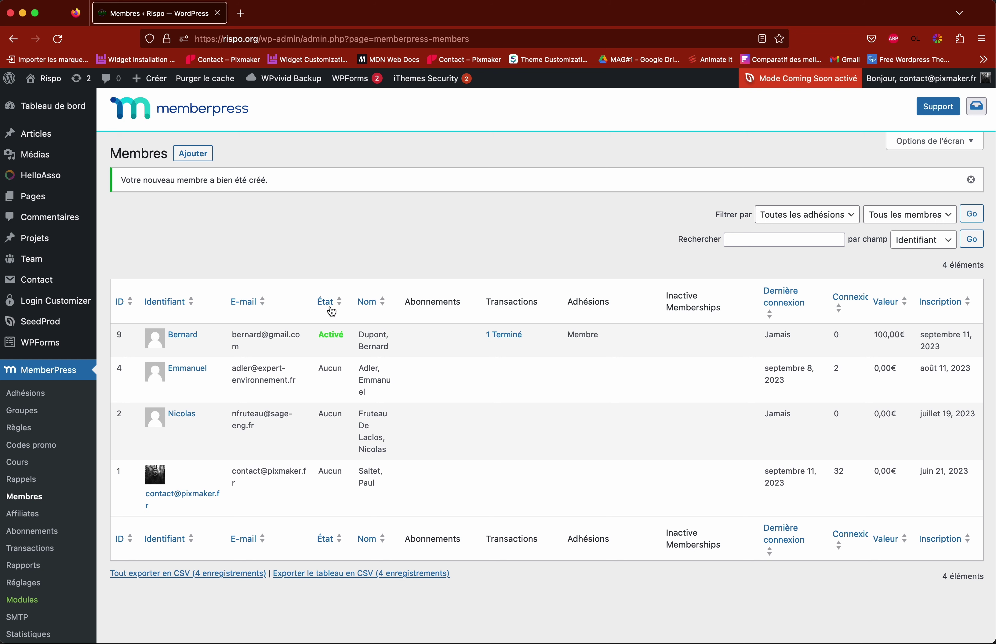
Step: Check the new member's row: Activé status, 1 Terminé transaction, 100,00€ value and sign-up date
drag(323, 334, 340, 336)
click(385, 346)
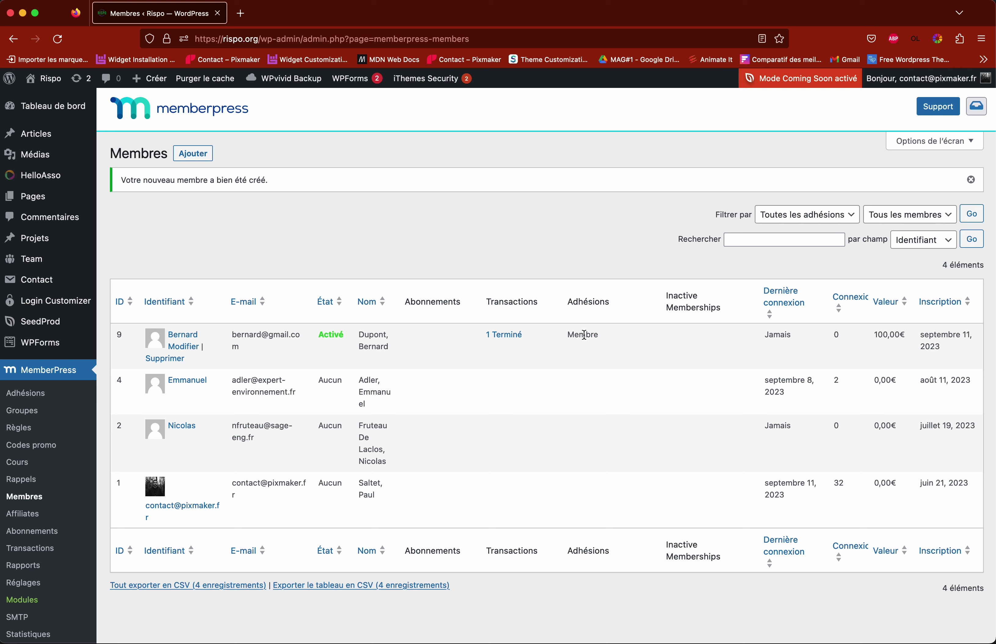
click(778, 336)
drag(875, 335, 890, 335)
click(889, 336)
drag(876, 335, 888, 336)
click(932, 338)
drag(919, 334, 942, 346)
click(929, 345)
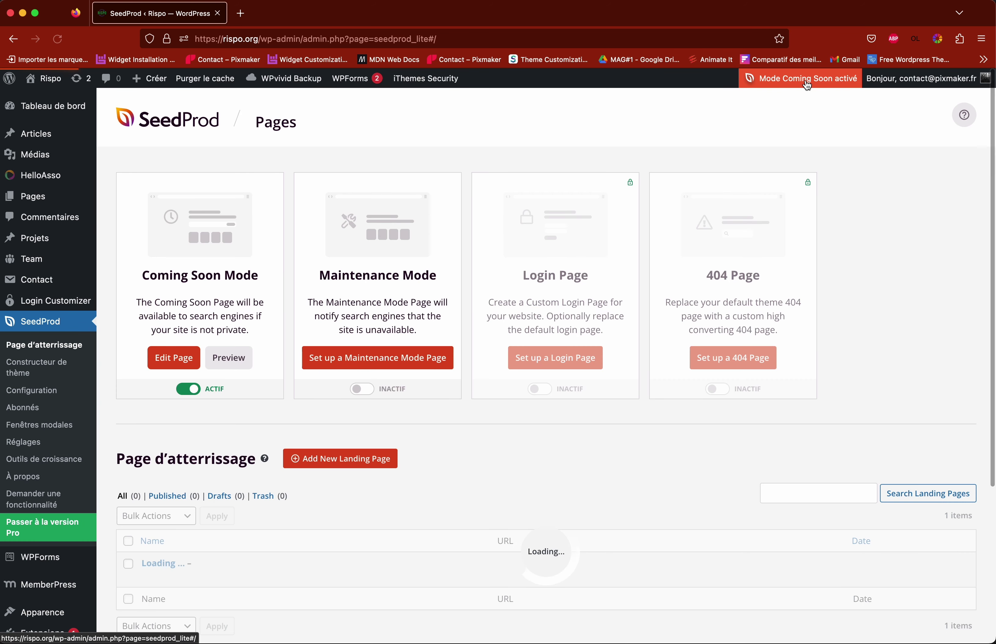
Step: Set Coming Soon Mode to INACTIF, then open and resize a new private Firefox window
click(187, 390)
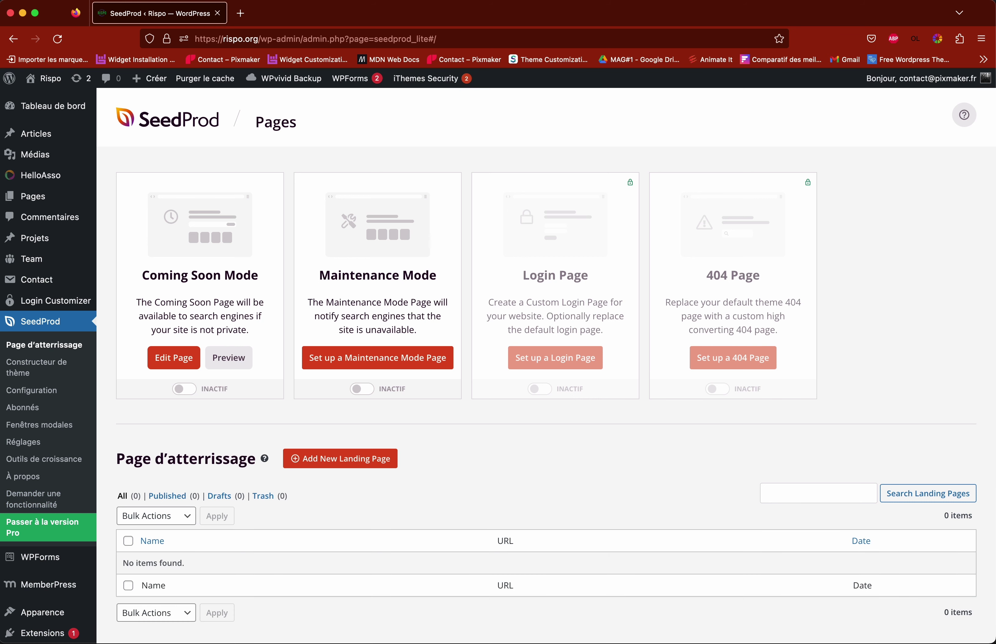
right_click(47, 643)
click(41, 593)
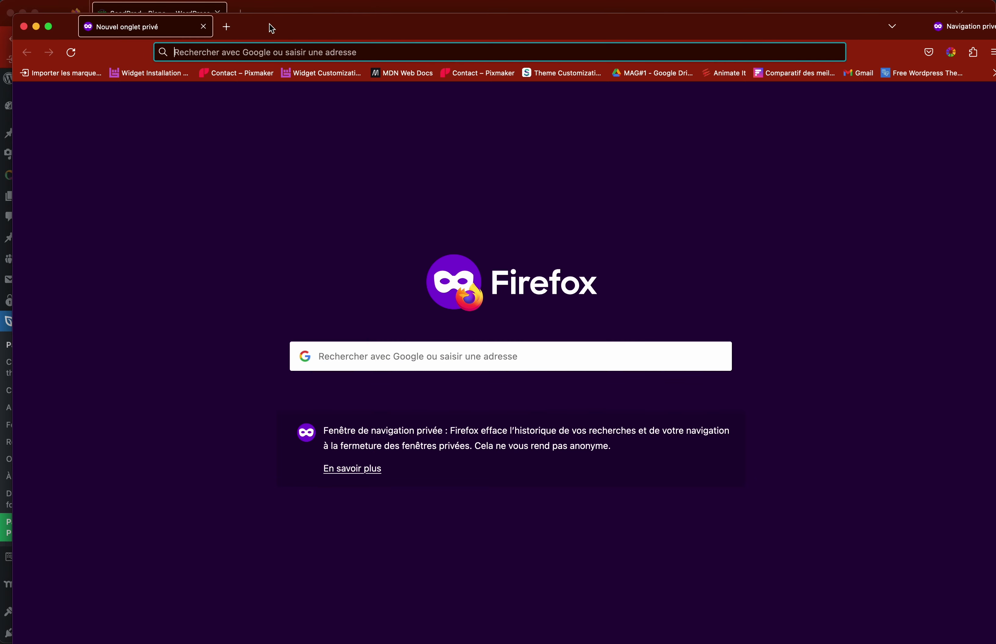
drag(272, 28, 258, 16)
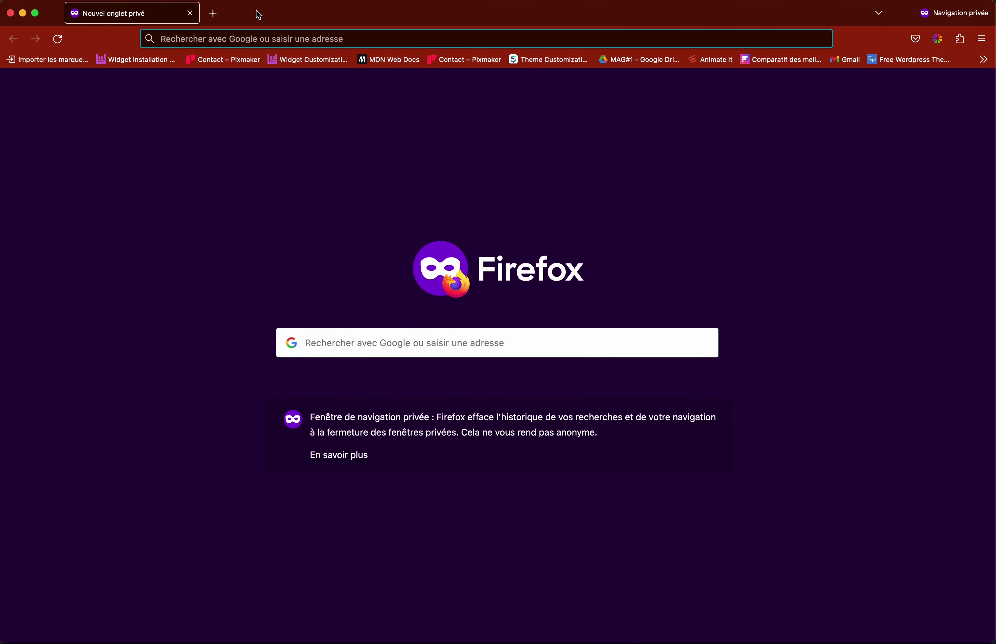
mouse_move(990, 639)
mouse_down()
mouse_move(977, 612)
mouse_move(981, 639)
mouse_up()
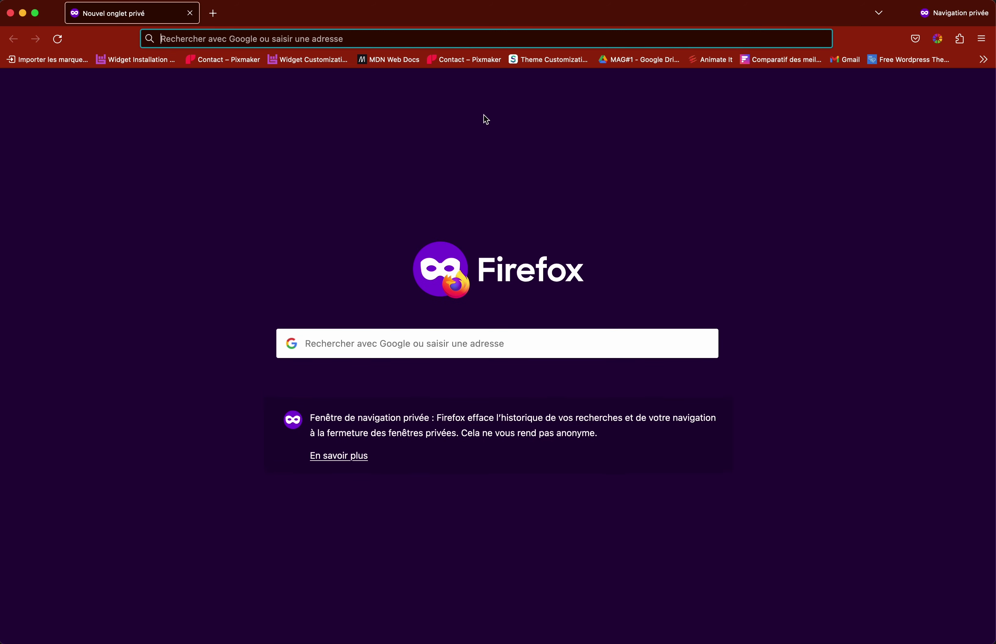
Step: Load the rispo site in the private window and look over the public home page
click(357, 39)
text(rispo.org/)
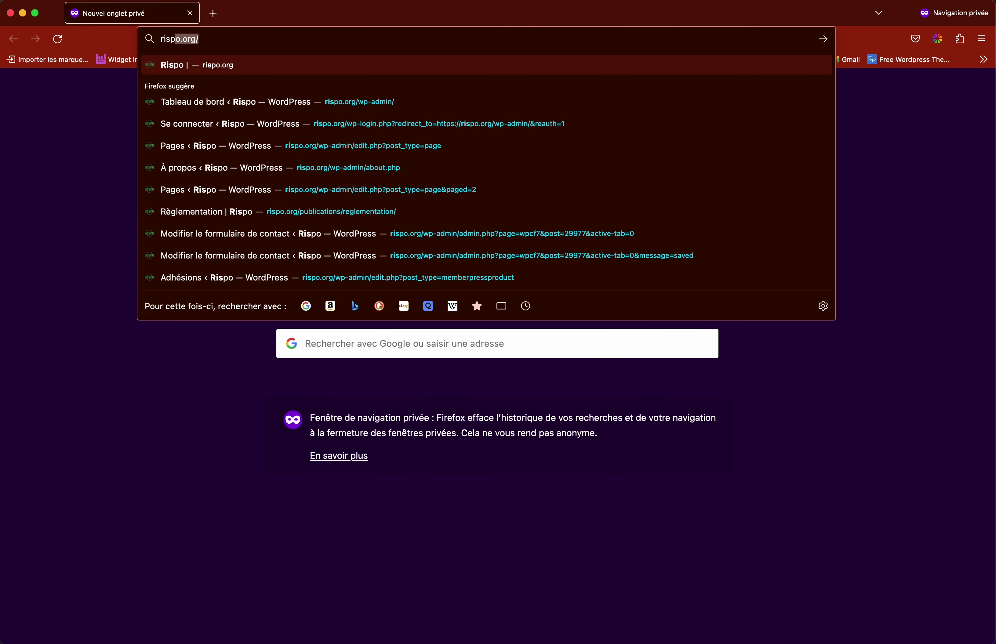
key(Return)
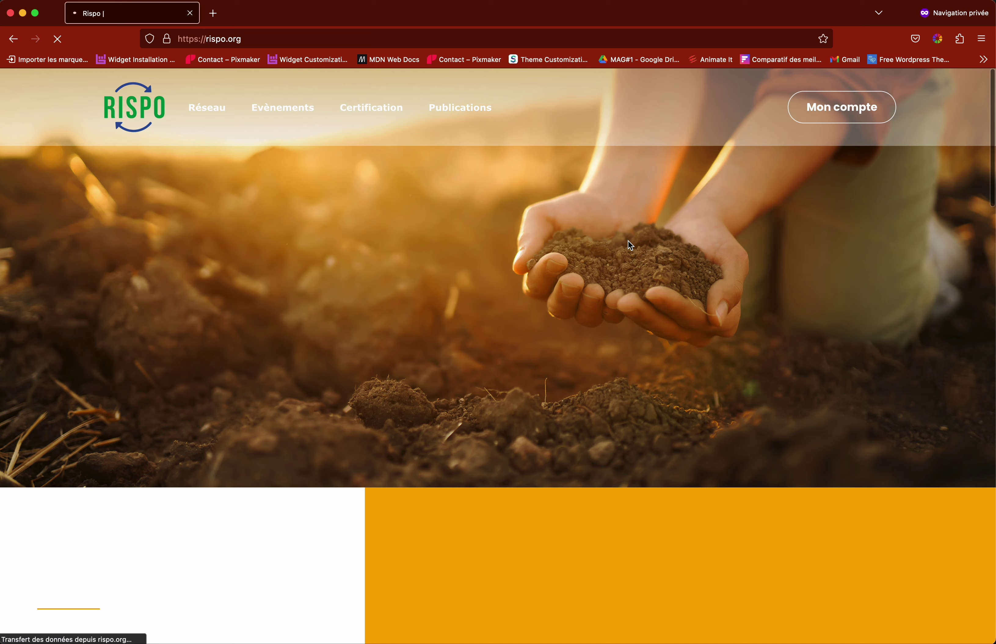
scroll(586, 250, down, 7)
scroll(669, 217, up, 7)
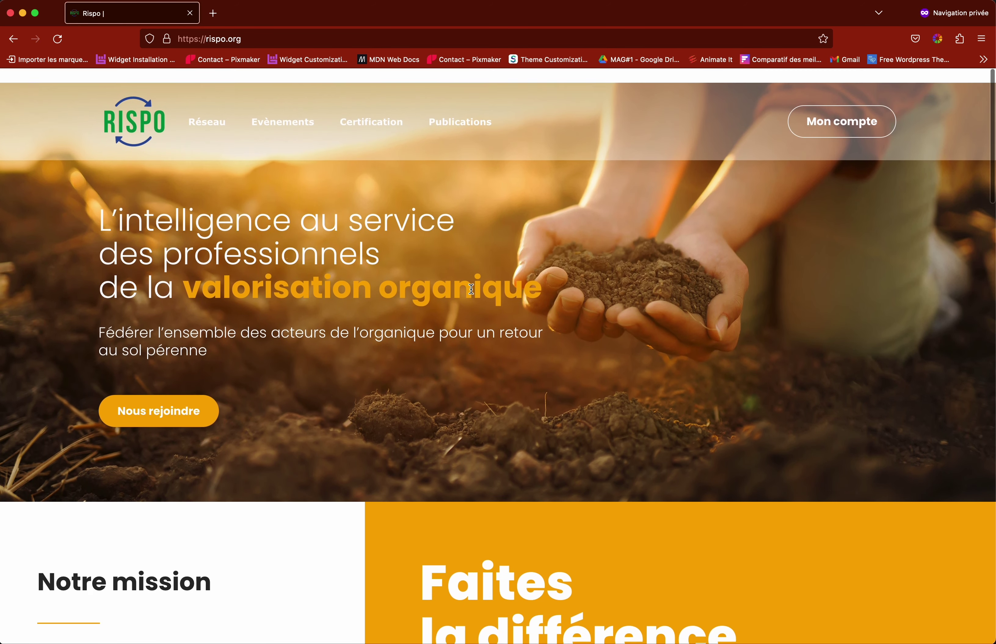
Step: Go to Mon compte, then Publications > Journées techniques to reach the login form
click(842, 114)
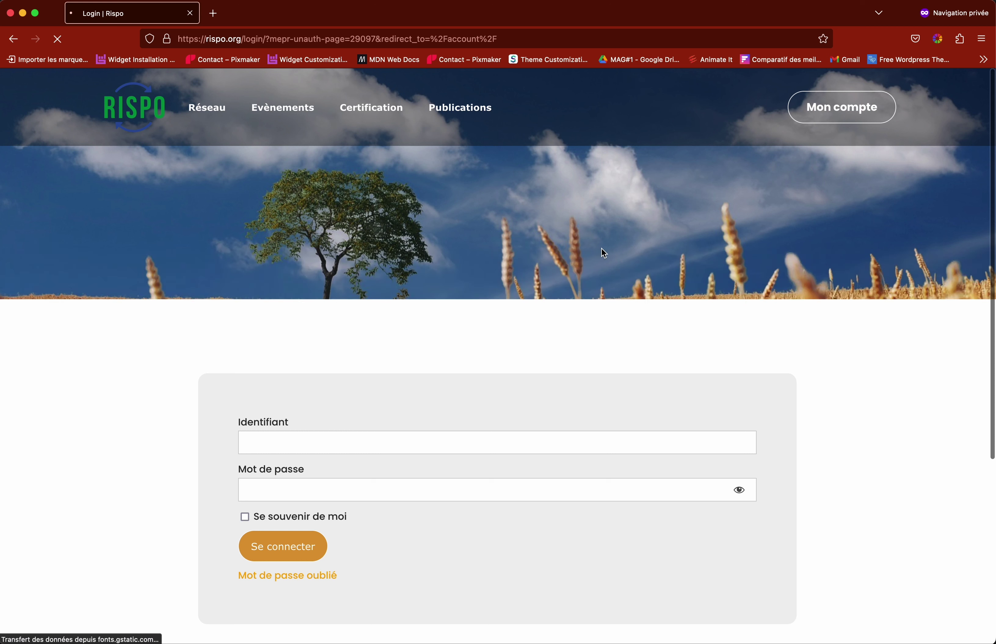
scroll(520, 341, down, 2)
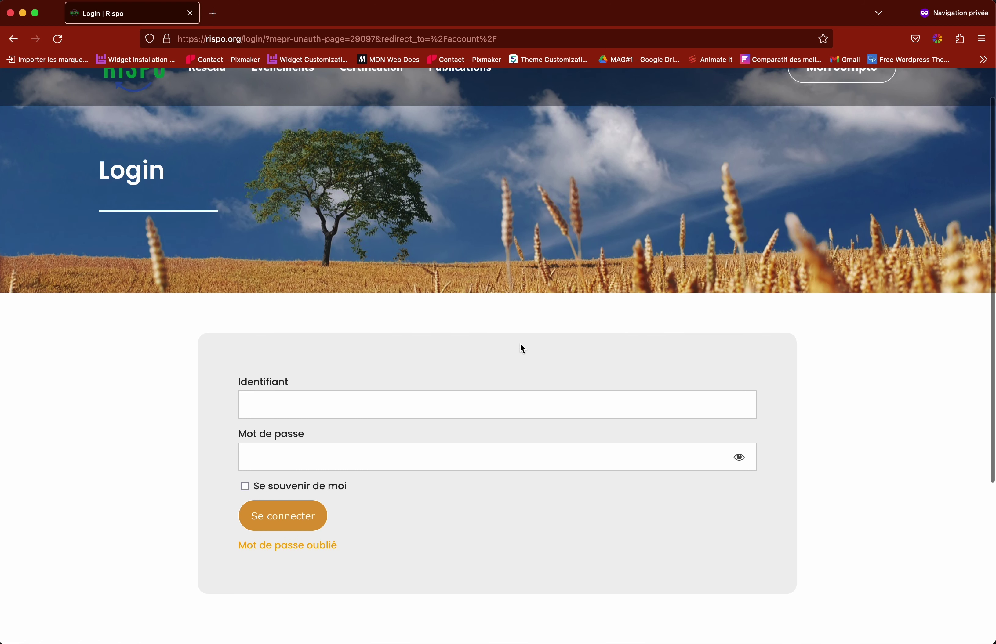
scroll(514, 337, up, 2)
mouse_move(477, 144)
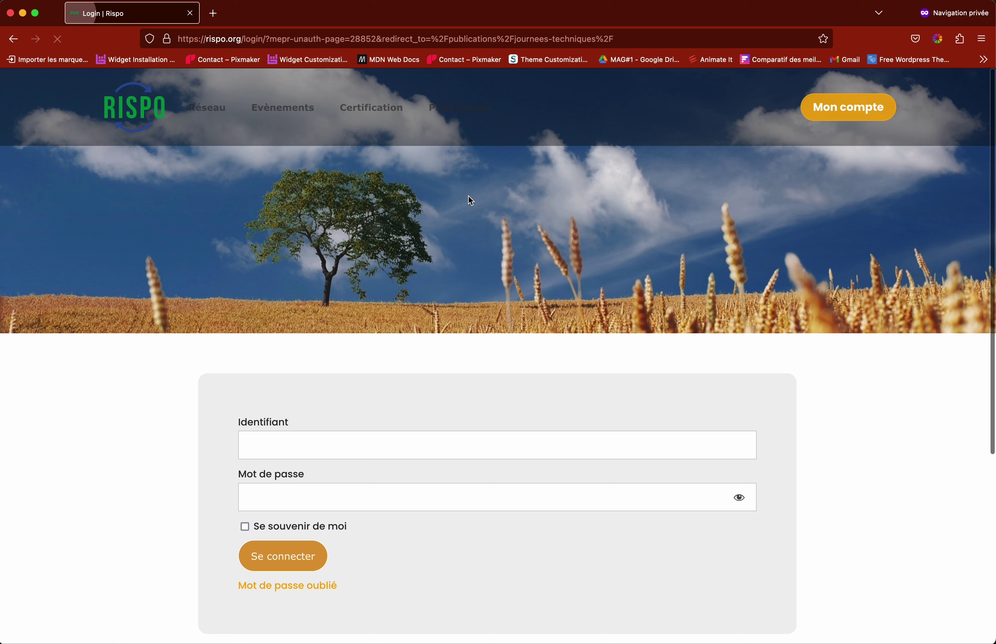
scroll(484, 255, down, 2)
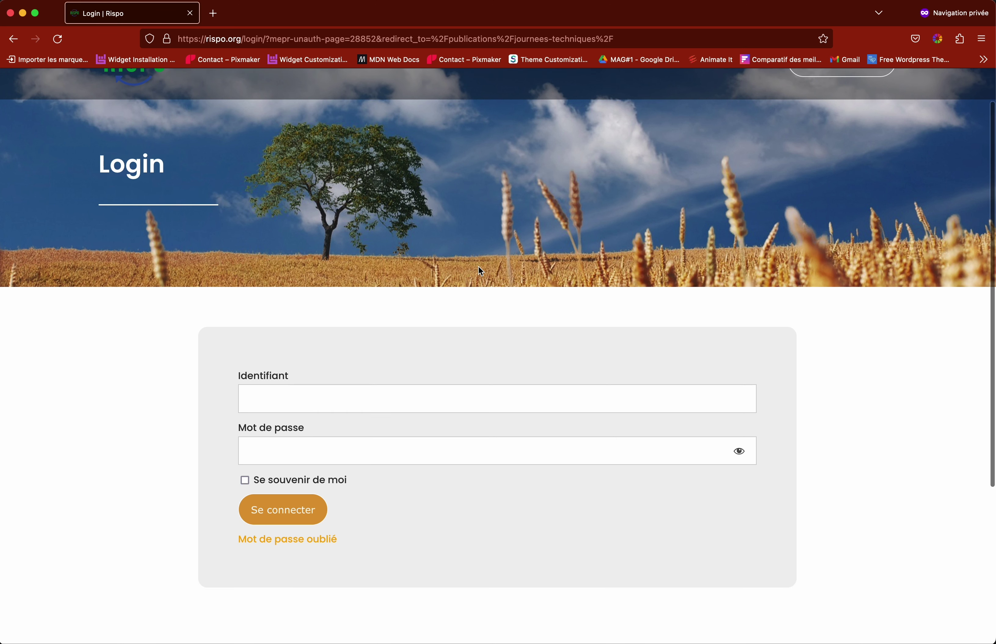
Step: Sign in with the member's identifiant and password, leaving Se souvenir de moi unchecked
click(433, 397)
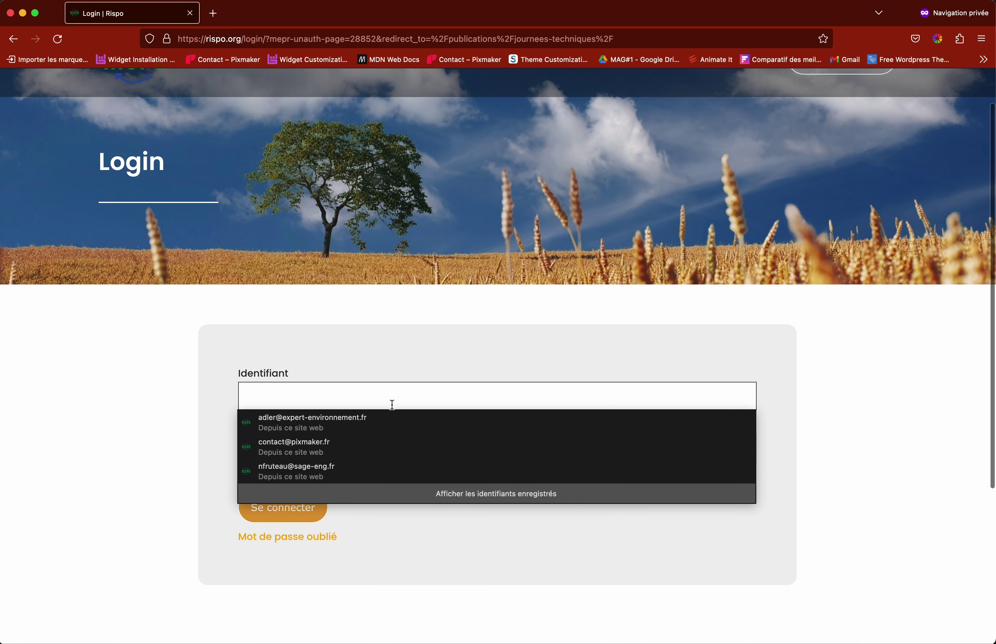
text(Bernard)
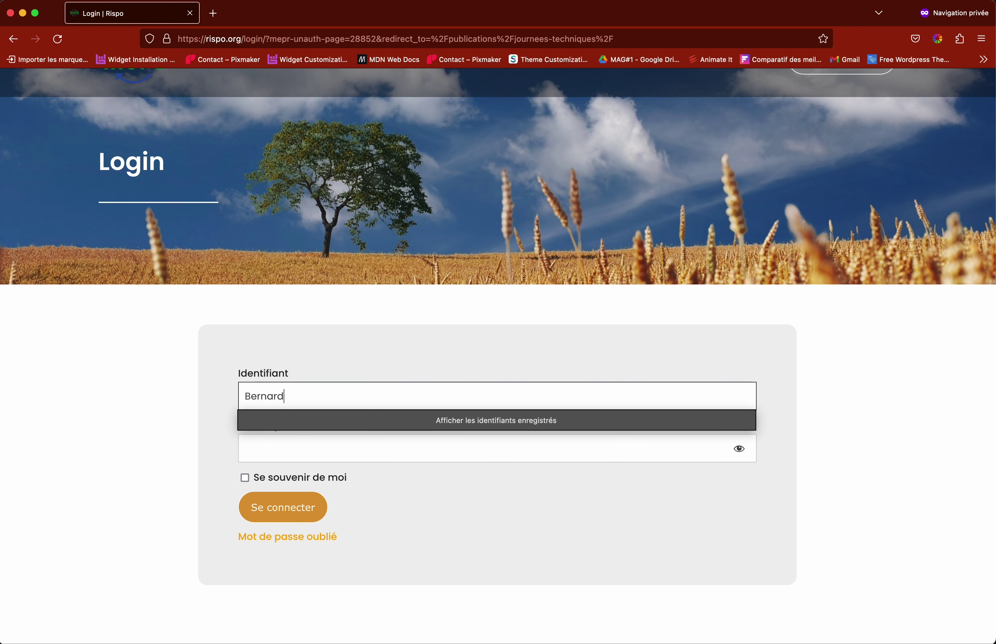
click(331, 450)
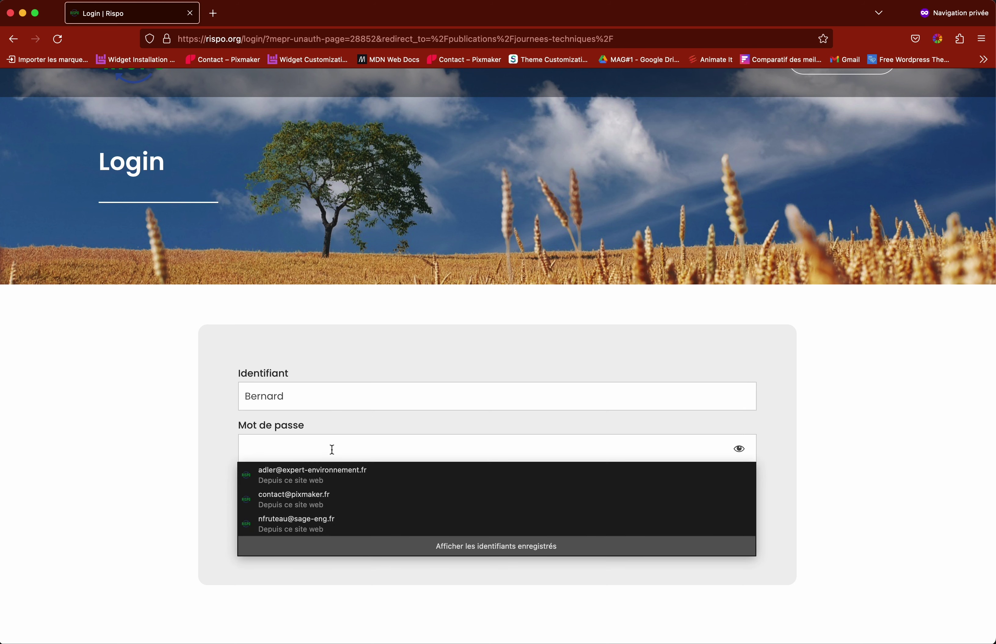
text(••)
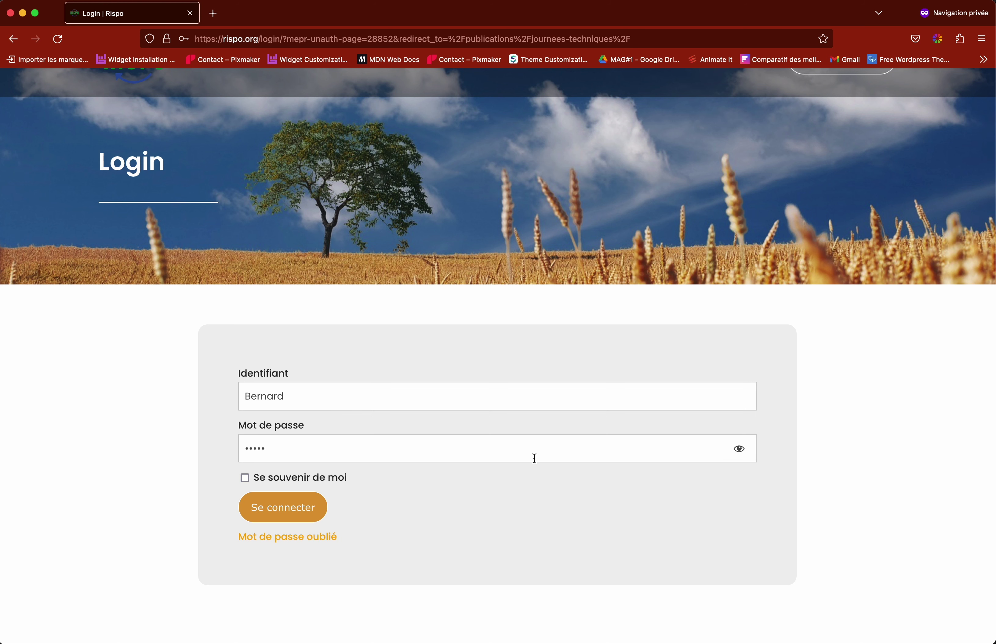
click(739, 450)
click(740, 449)
click(740, 450)
click(242, 478)
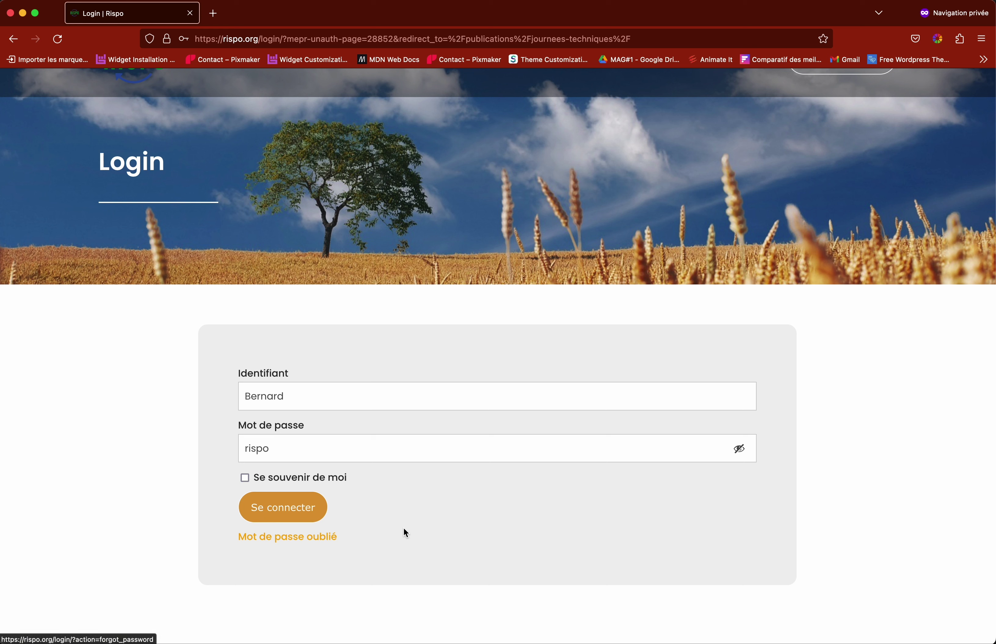
click(297, 511)
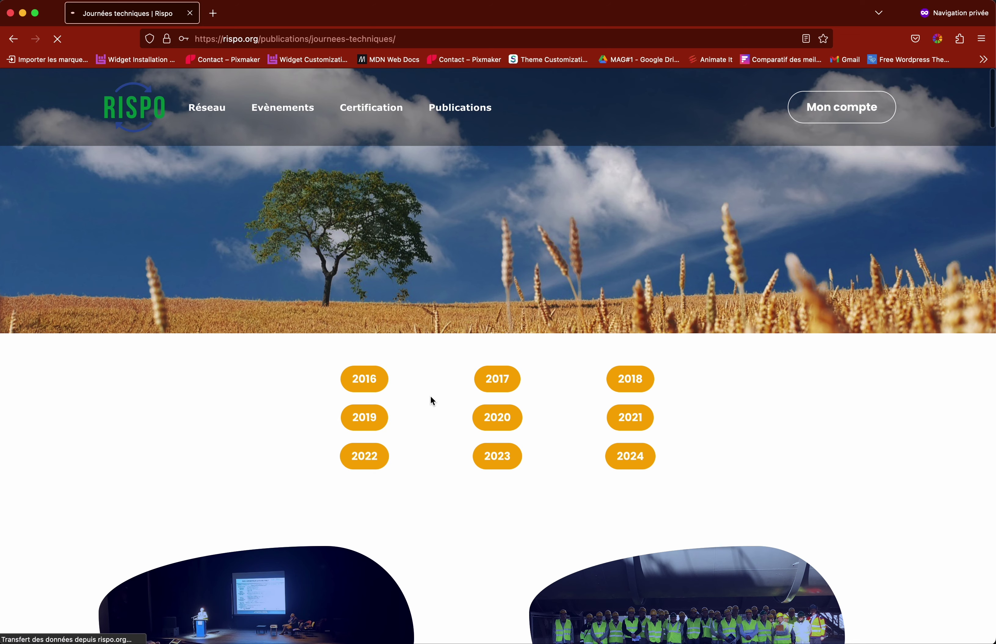
Step: Scroll the Journées techniques page, then open Publications > Voyages d'études
scroll(433, 384, down, 8)
scroll(435, 389, down, 15)
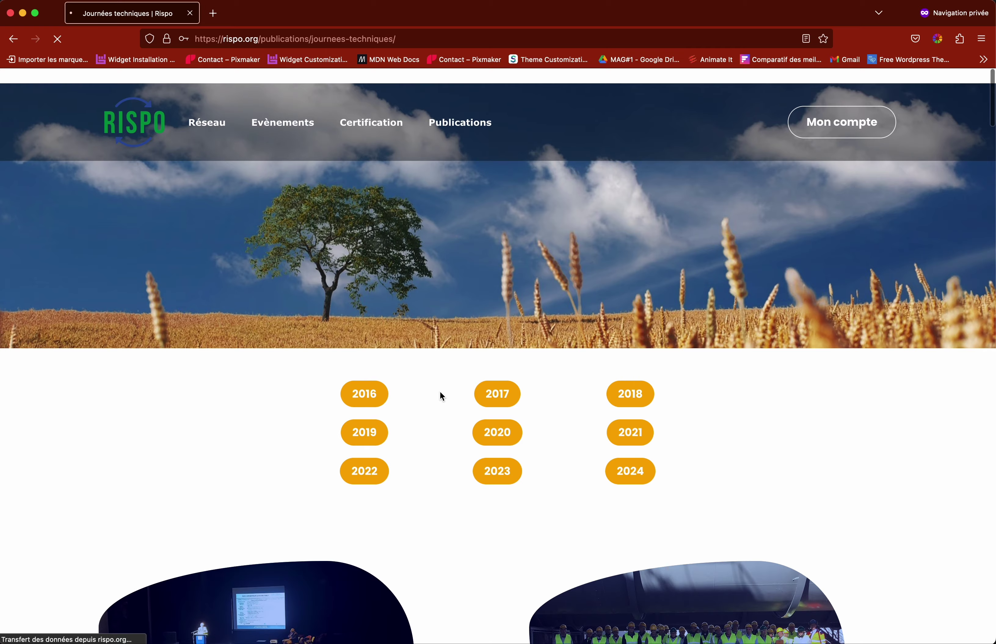
mouse_move(460, 108)
click(460, 251)
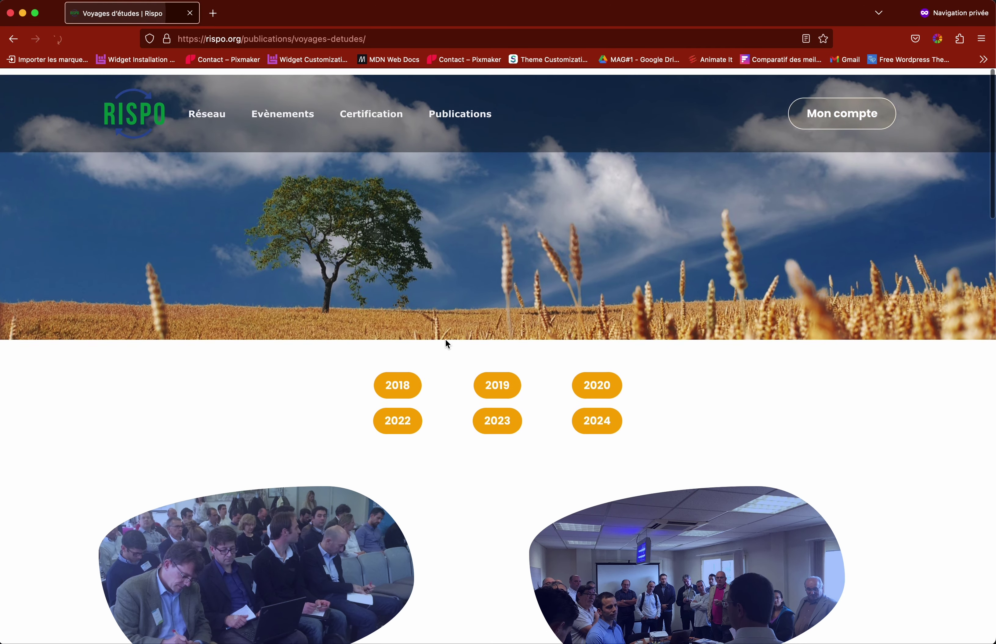
scroll(445, 340, down, 10)
scroll(448, 330, up, 10)
Step: Open Evènements > Agenda, then the Newsletter page with the 1 septembre 2021 issue
mouse_move(280, 110)
click(277, 167)
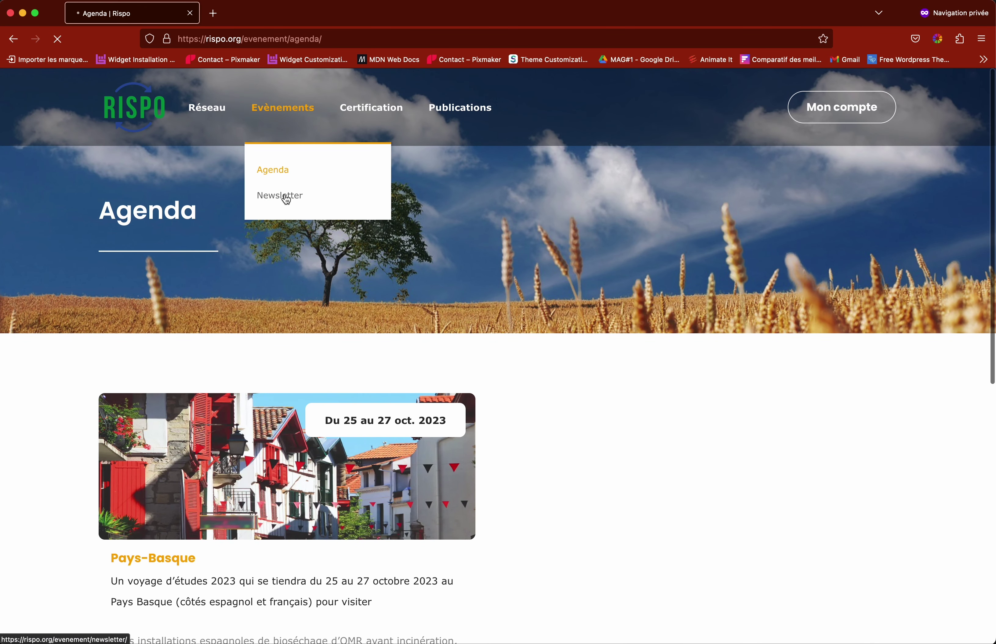
click(287, 200)
scroll(506, 410, down, 2)
scroll(544, 364, down, 1)
scroll(536, 371, up, 3)
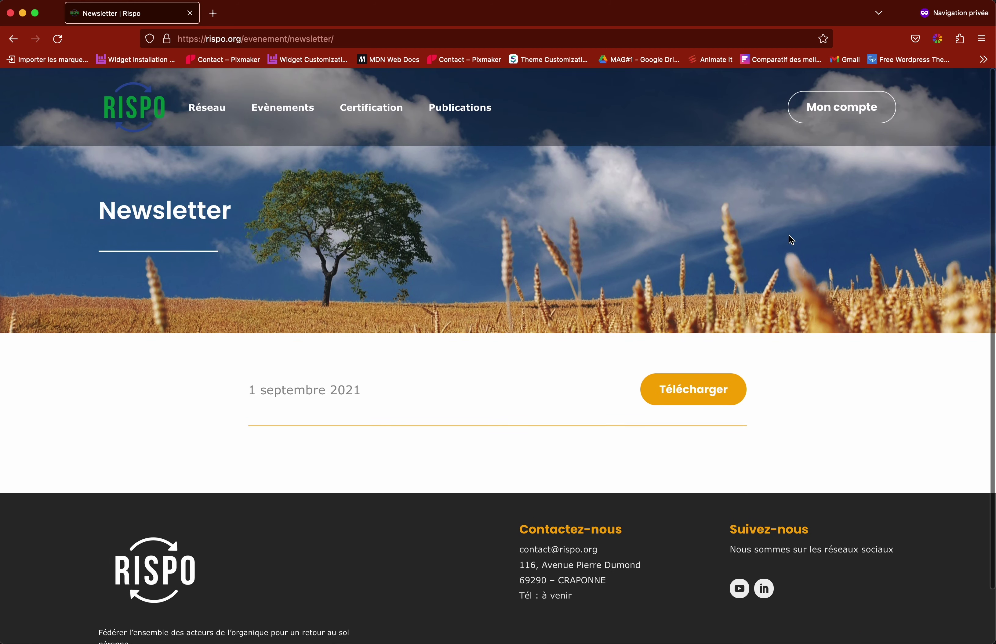
Step: Open Mon compte and view Abonnements showing the lifetime Membre subscription
click(840, 111)
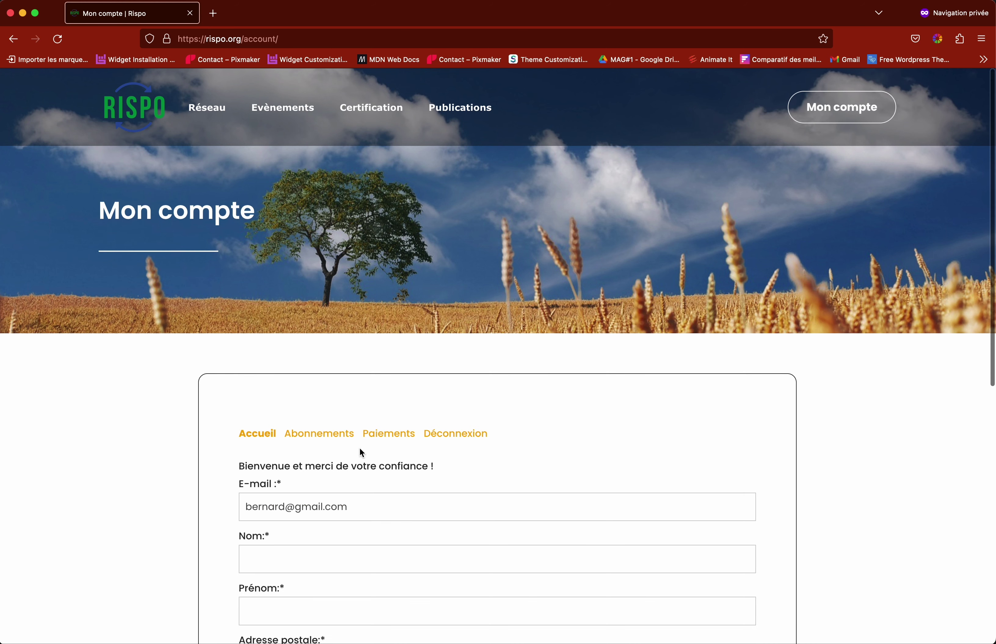
scroll(360, 450, down, 3)
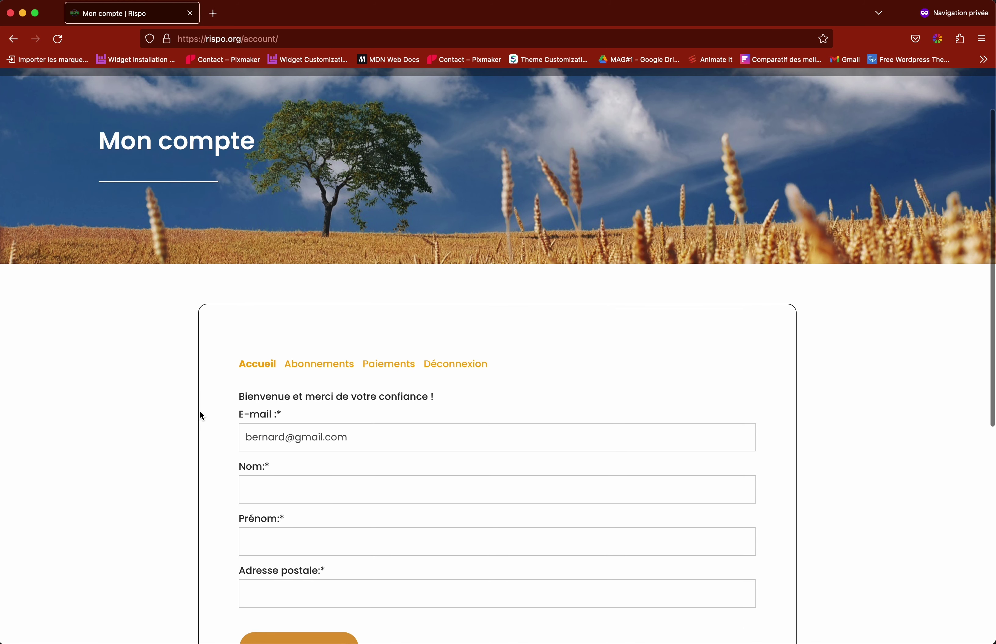
scroll(199, 412, down, 4)
scroll(199, 412, up, 3)
scroll(199, 412, down, 1)
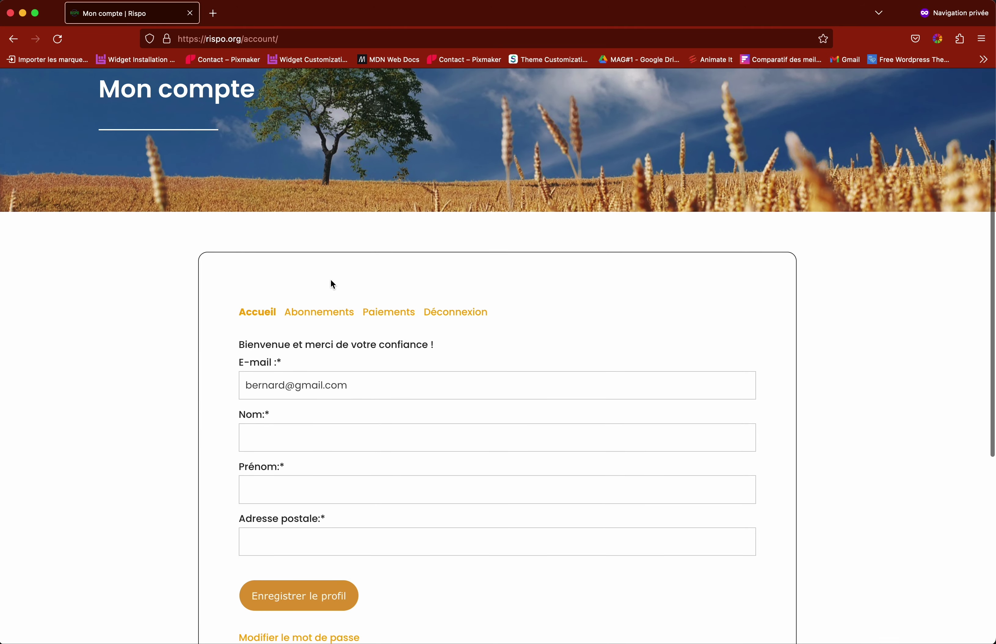
scroll(784, 362, down, 3)
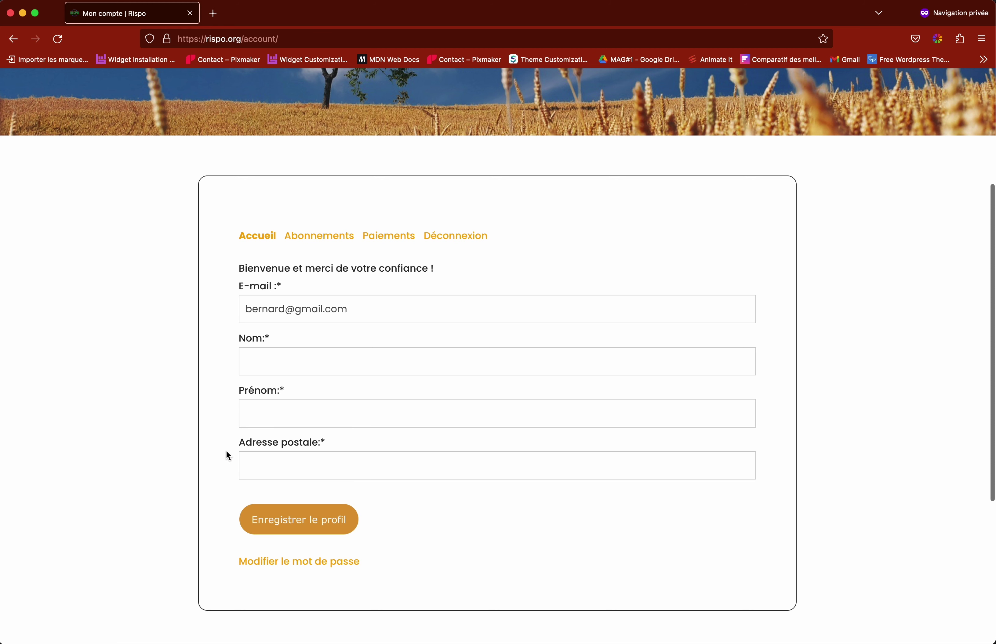
click(313, 242)
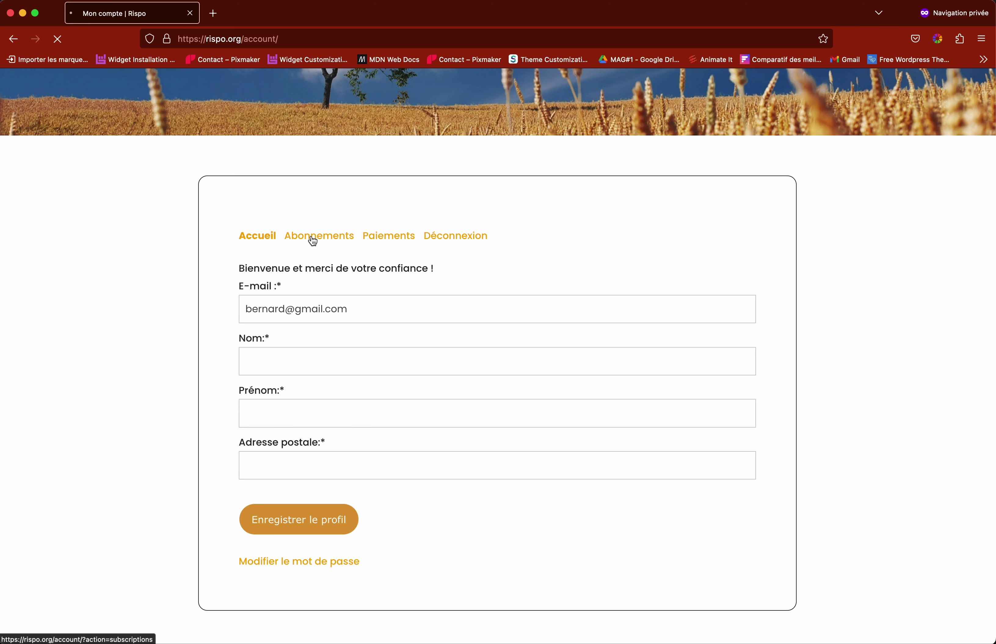
scroll(348, 442, down, 3)
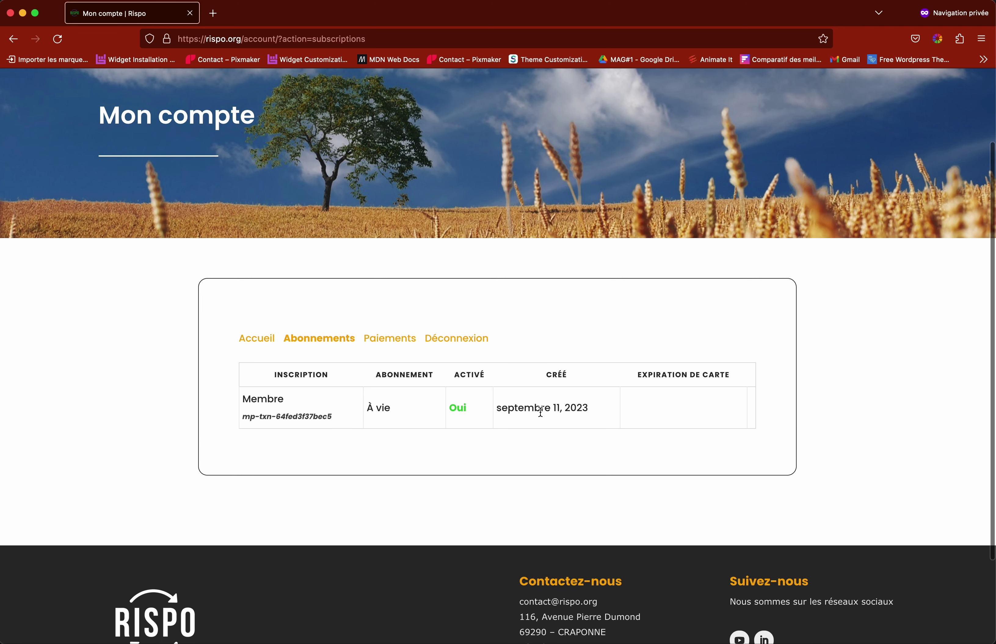
Step: Check the 100,00€ payment under Paiements, then log out with Déconnexion
click(392, 342)
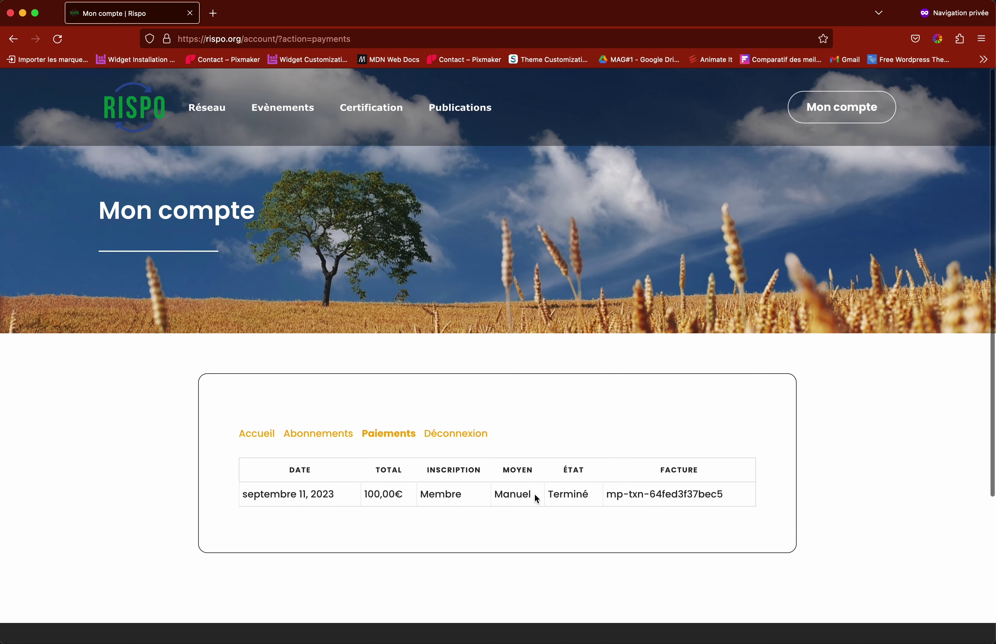
click(574, 496)
click(369, 493)
click(455, 435)
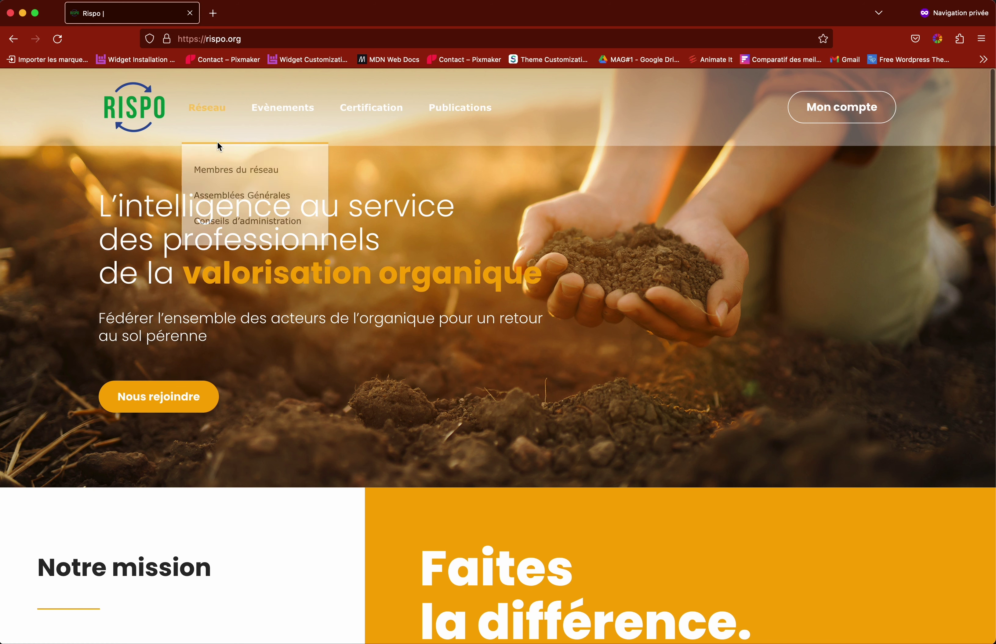
Step: Close the private window and set SeedProd's Coming Soon Mode back to ACTIF
click(10, 13)
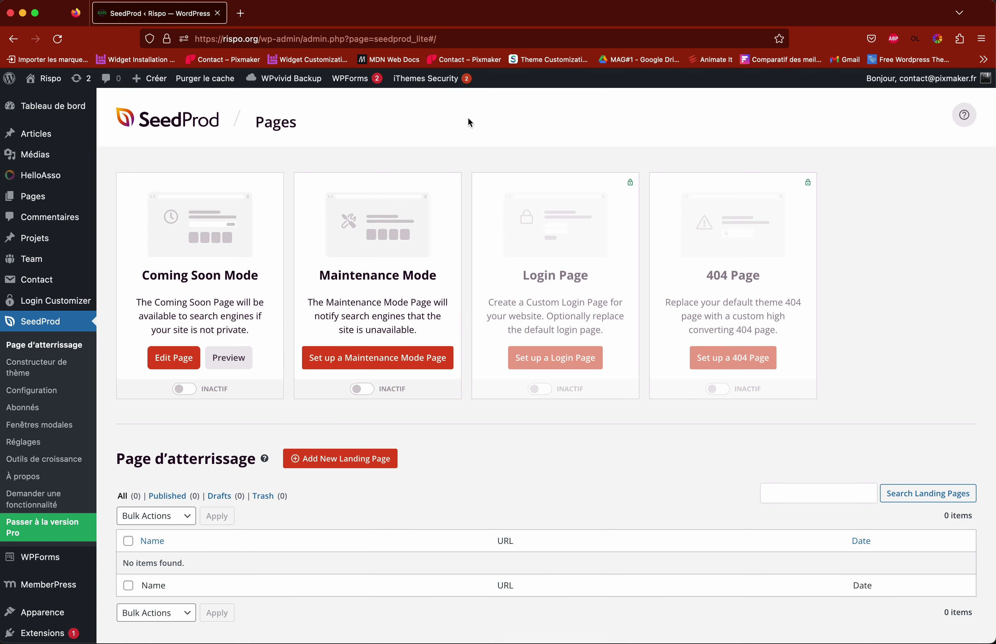
click(185, 390)
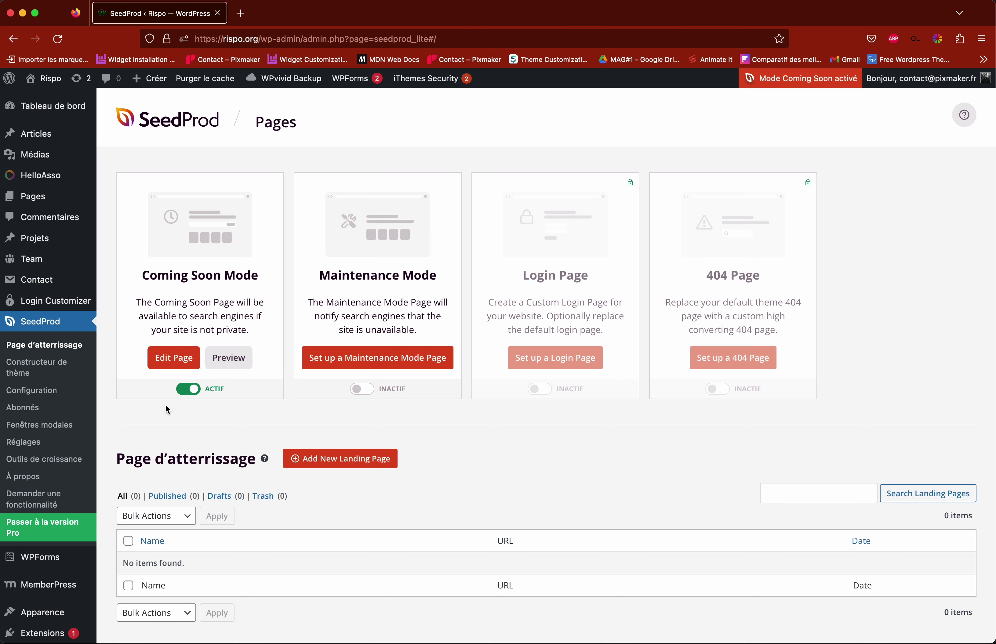
scroll(59, 416, down, 3)
scroll(59, 416, up, 3)
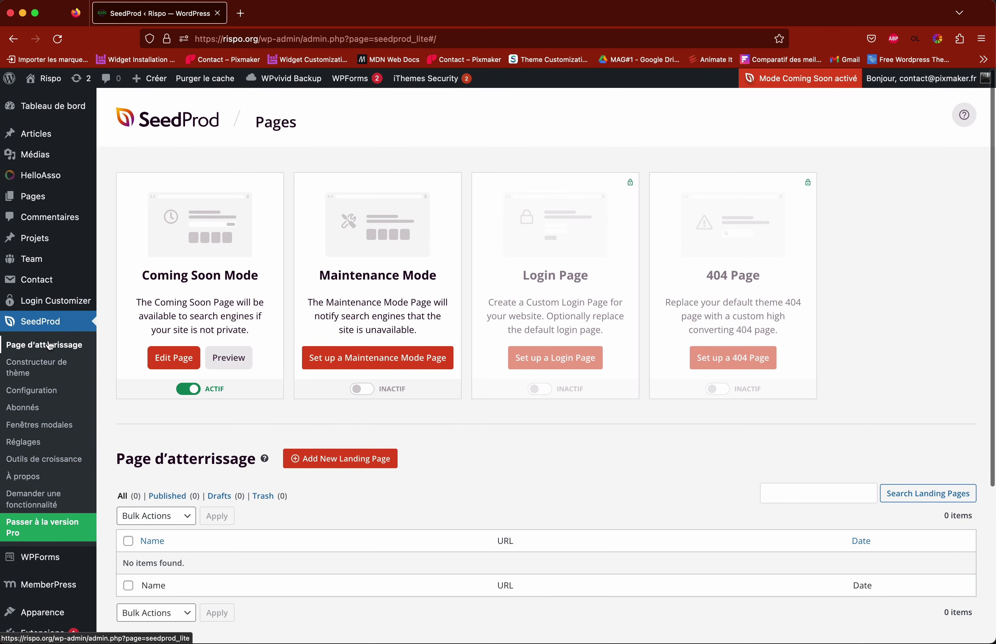
scroll(55, 272, down, 3)
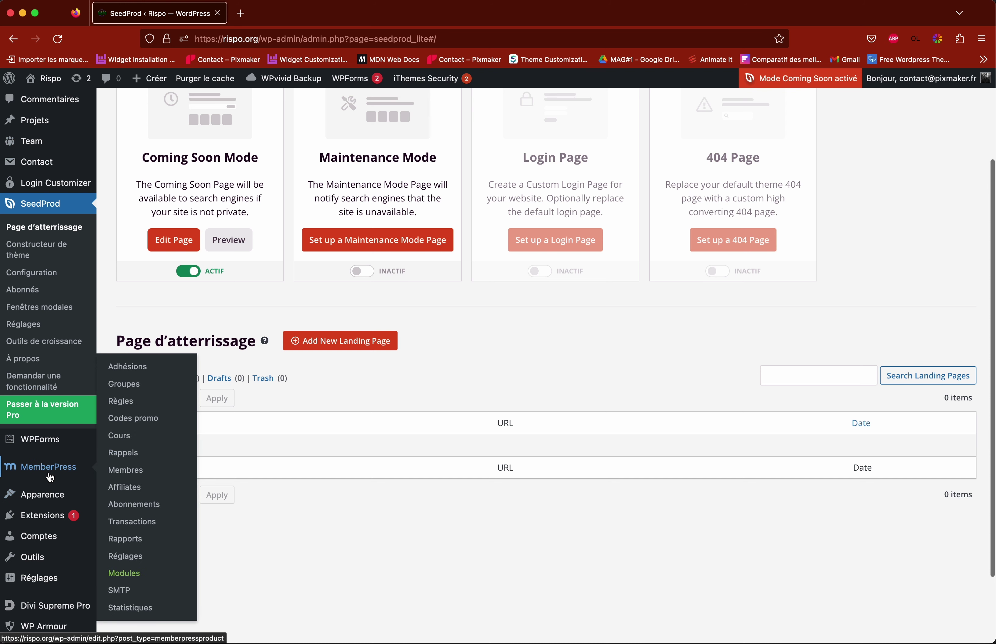
Step: Go via Adhésions to Transactions to see the completed 100,00€ manual payment, then open Membres
click(50, 476)
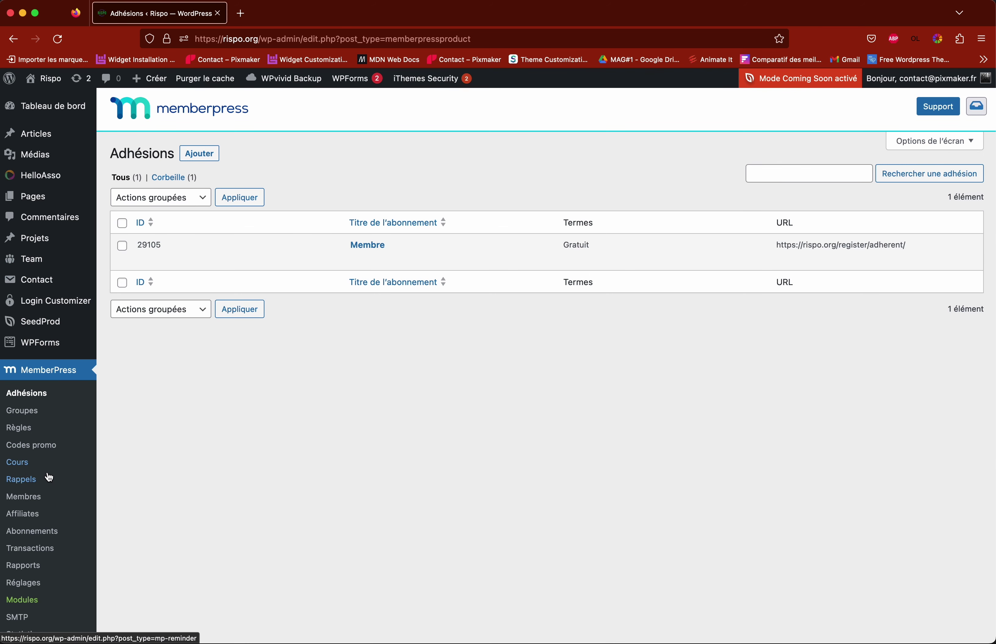
scroll(38, 405, down, 3)
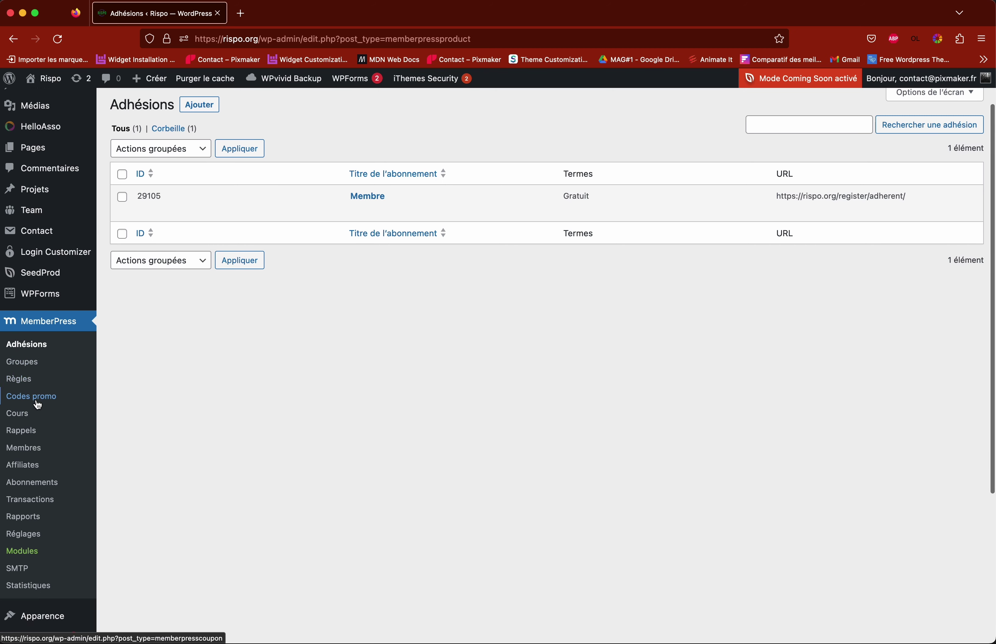
click(39, 490)
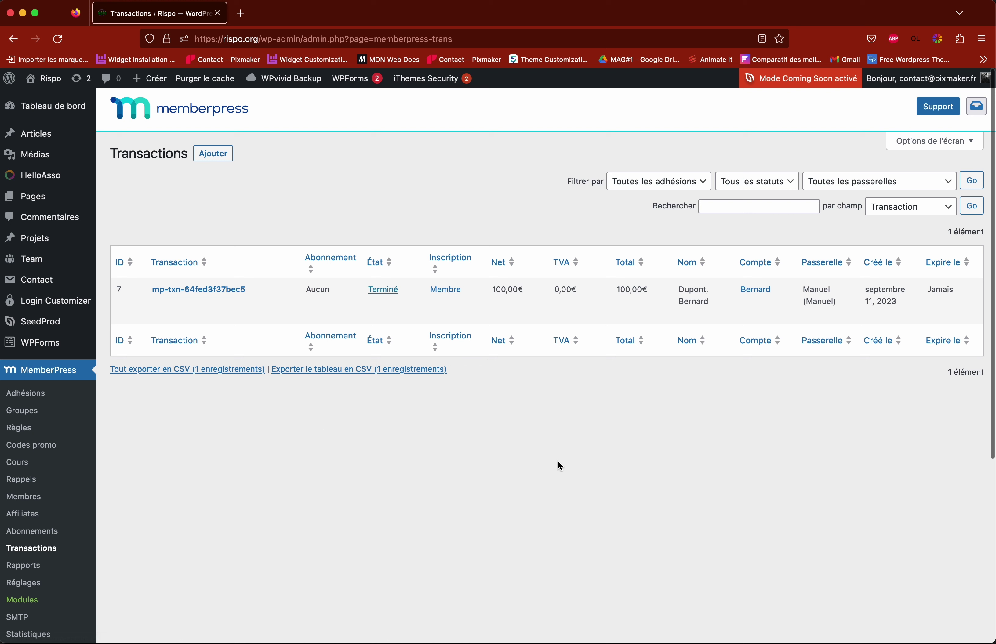
mouse_move(514, 285)
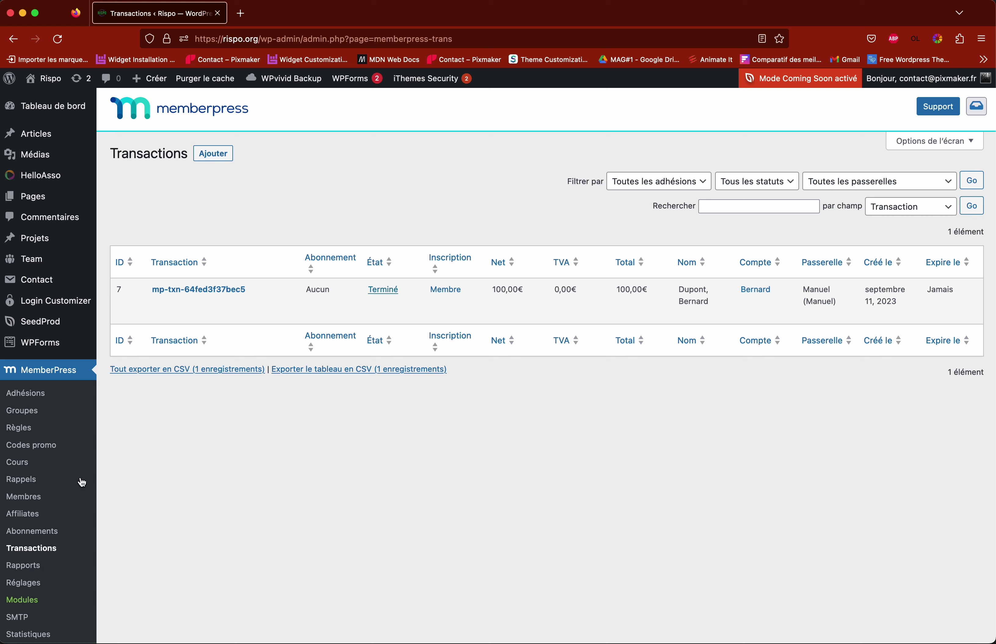
click(27, 500)
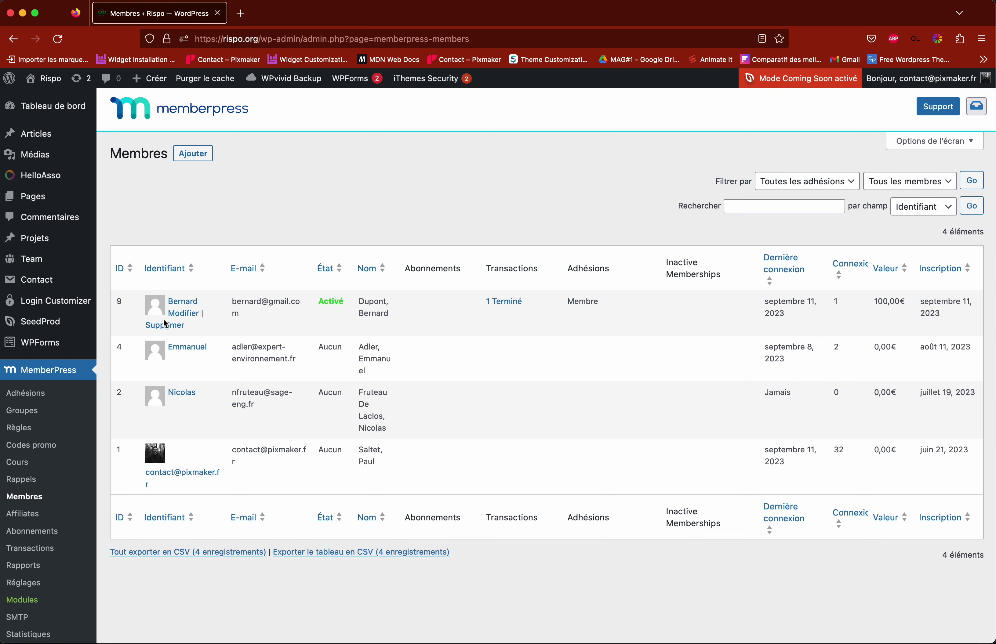
Step: Open the new member's Modifier page and scroll down to the account settings
click(184, 313)
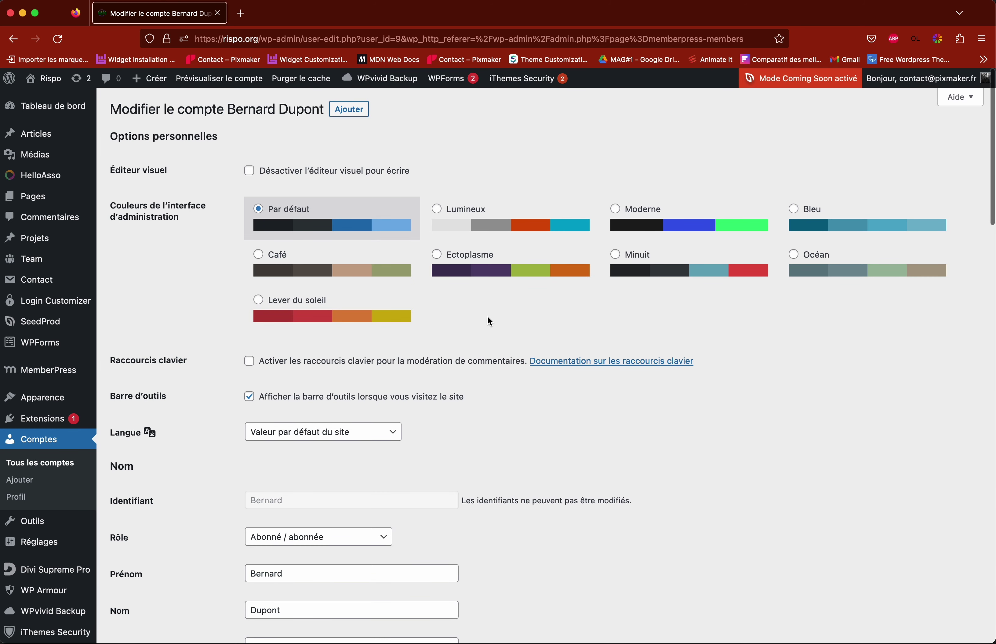
scroll(489, 321, down, 5)
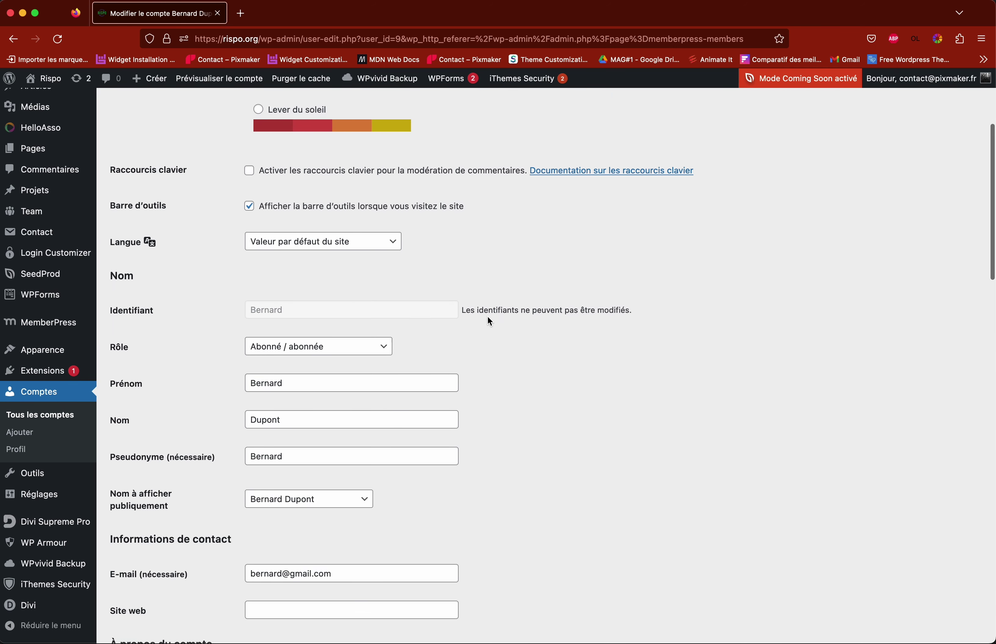
scroll(488, 318, down, 11)
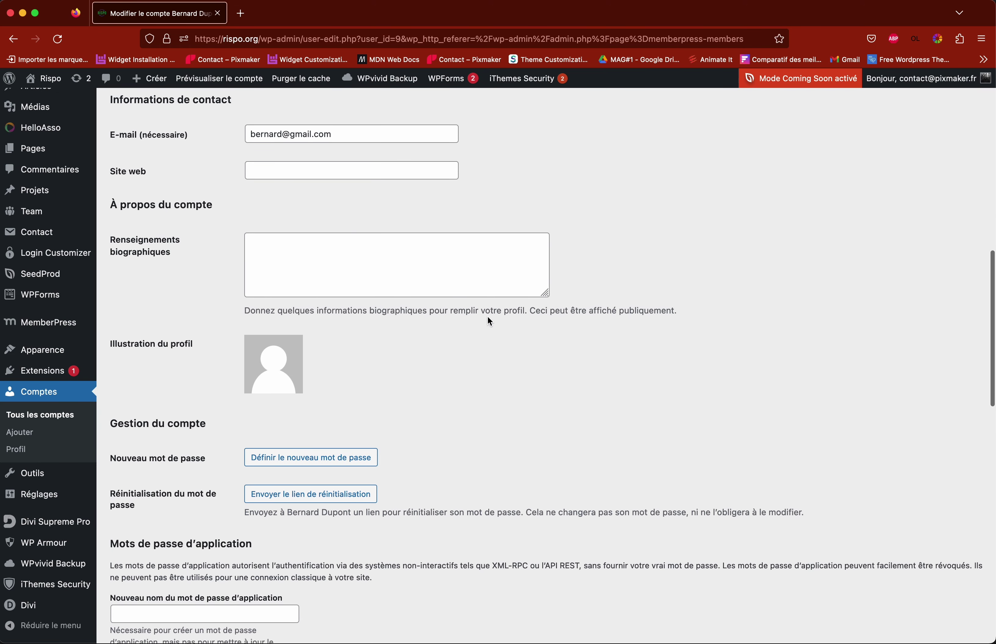
scroll(490, 321, down, 3)
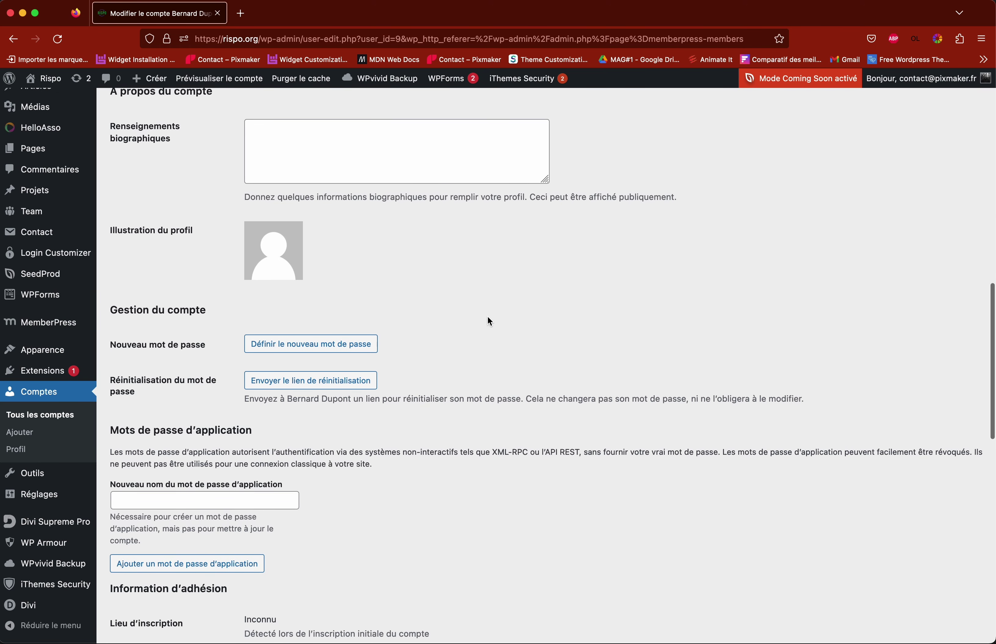
Step: Generate a strong new password with Définir le nouveau mot de passe
click(355, 351)
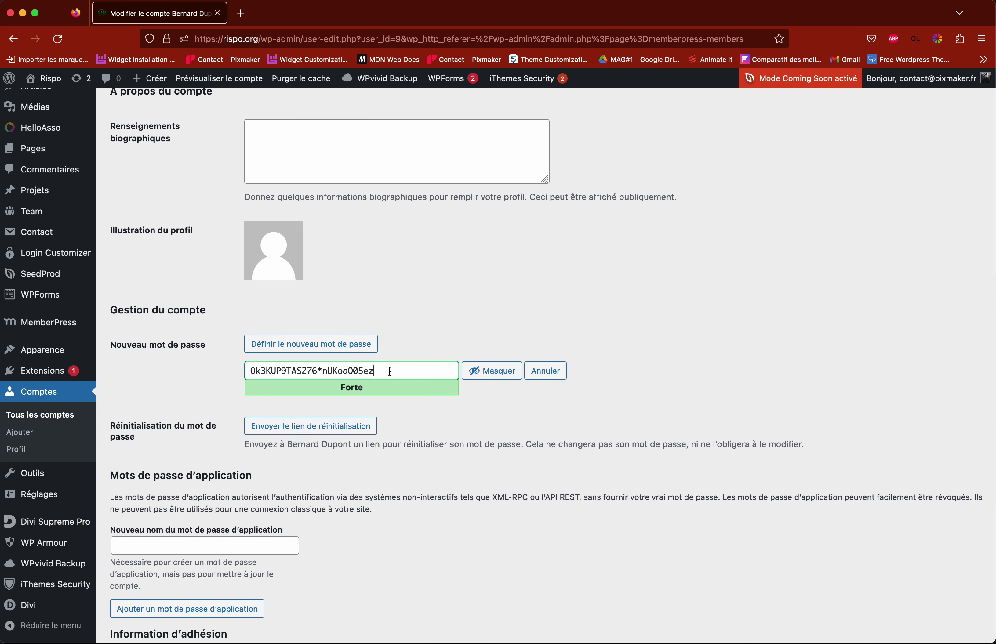
drag(394, 370, 219, 368)
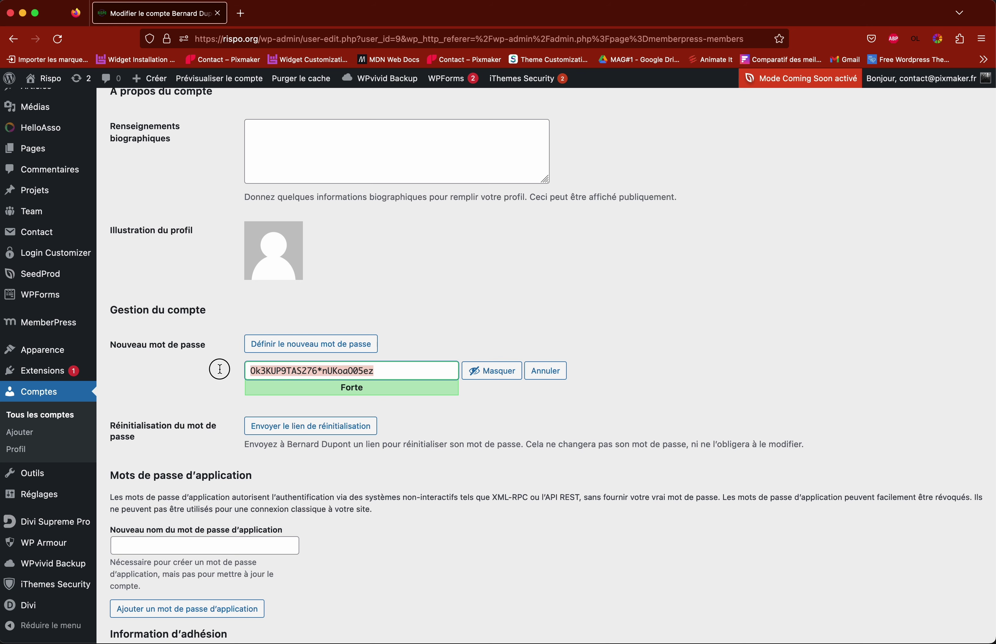
click(321, 371)
scroll(314, 369, down, 10)
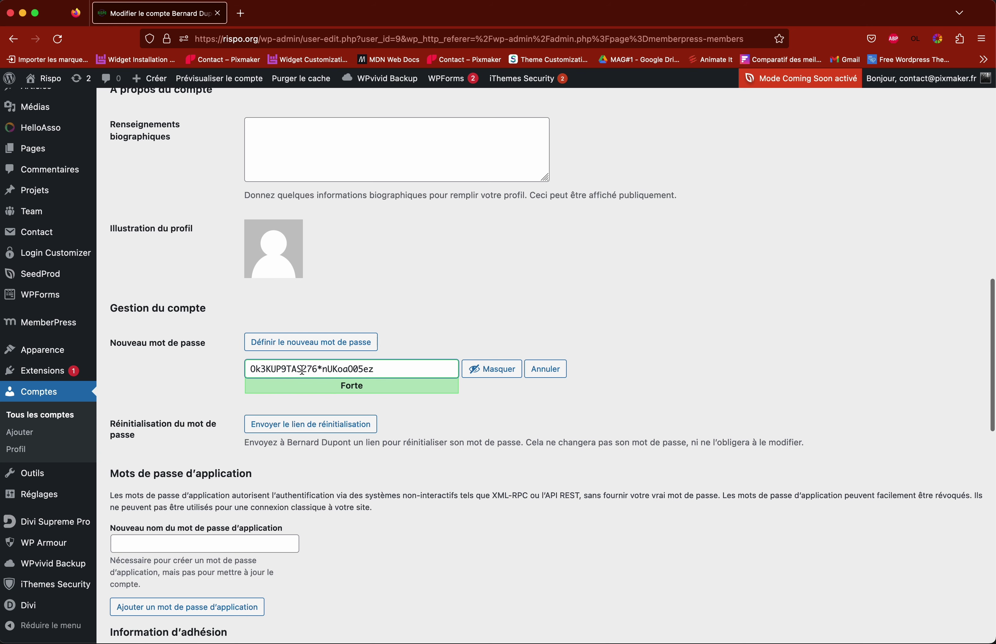
scroll(302, 368, up, 10)
scroll(293, 381, down, 15)
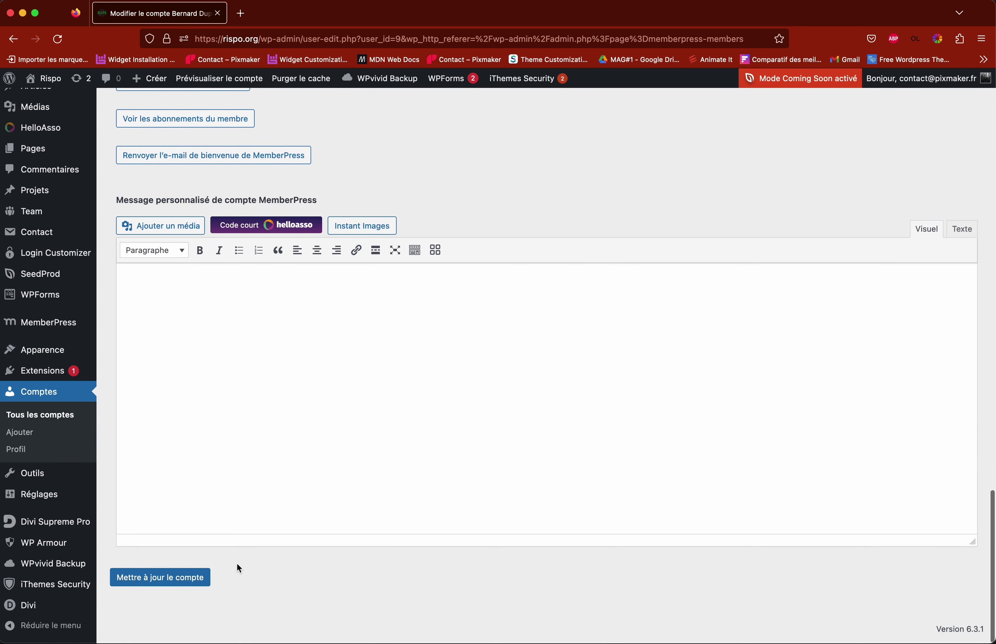
scroll(238, 562, up, 12)
scroll(467, 470, down, 4)
click(474, 455)
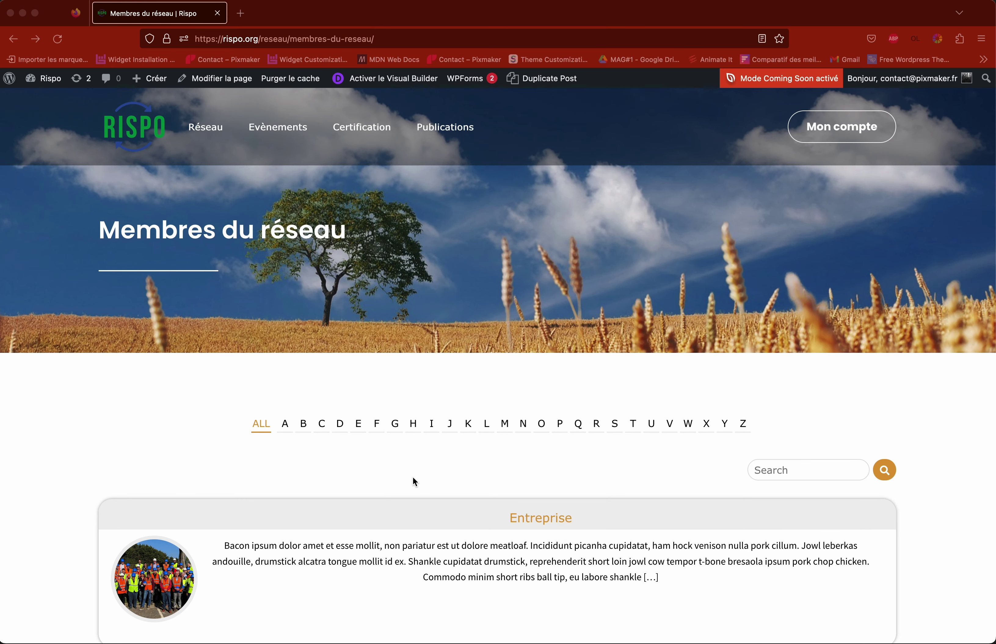
Step: Open the Membres du réseau page from the Réseau menu, then go to the WordPress admin About page
scroll(441, 476, down, 10)
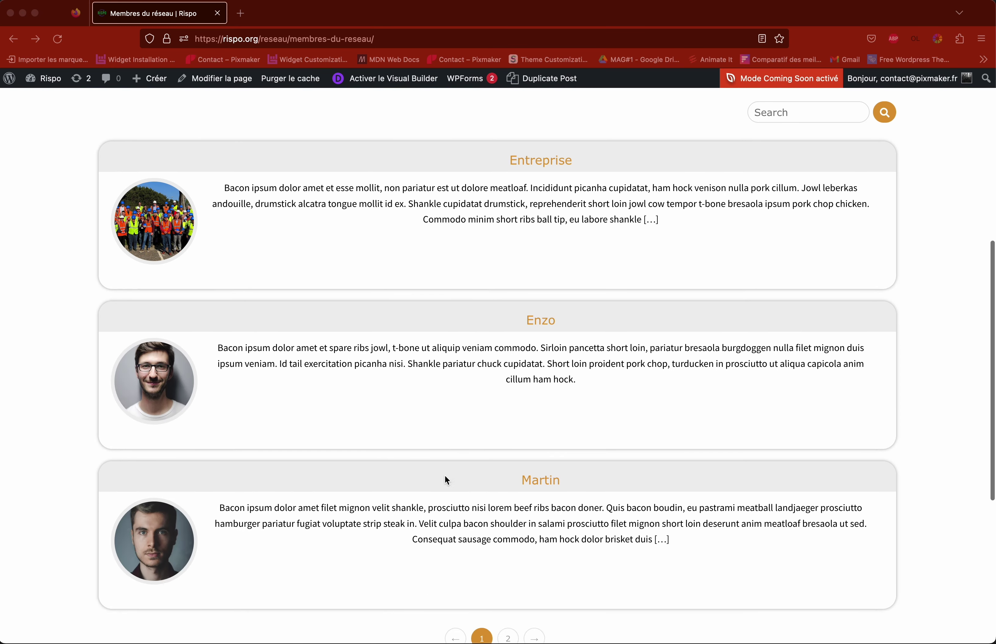
scroll(446, 477, up, 10)
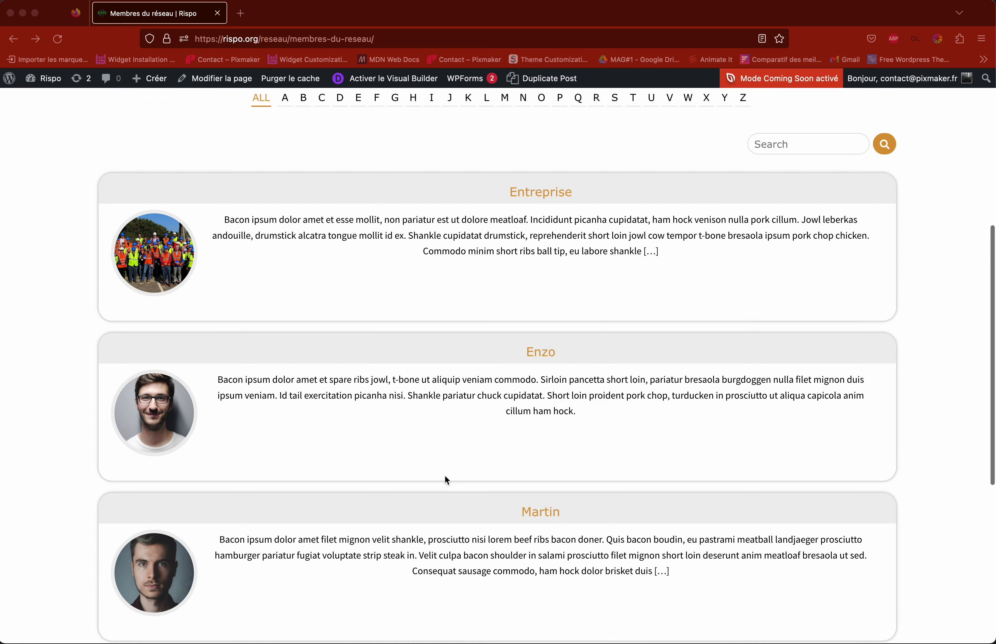
scroll(447, 481, down, 5)
scroll(447, 479, up, 5)
mouse_move(211, 133)
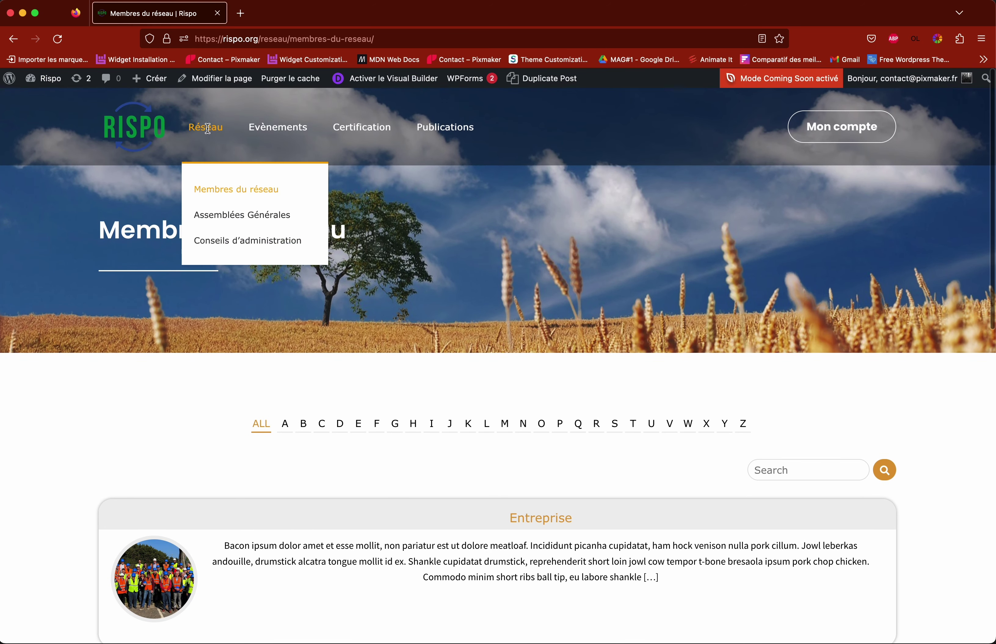
click(201, 190)
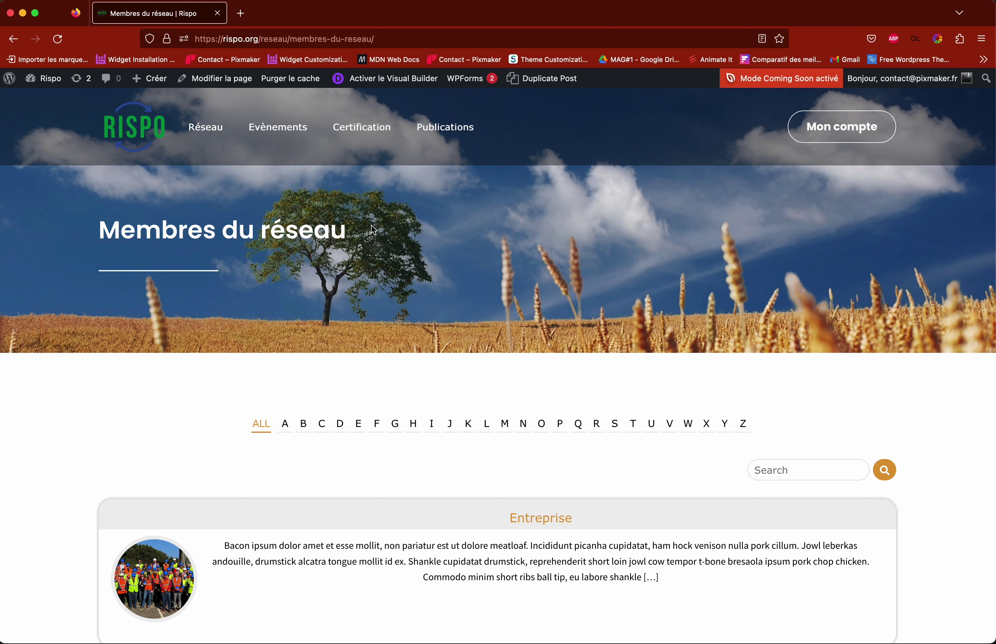
mouse_move(8, 78)
click(10, 80)
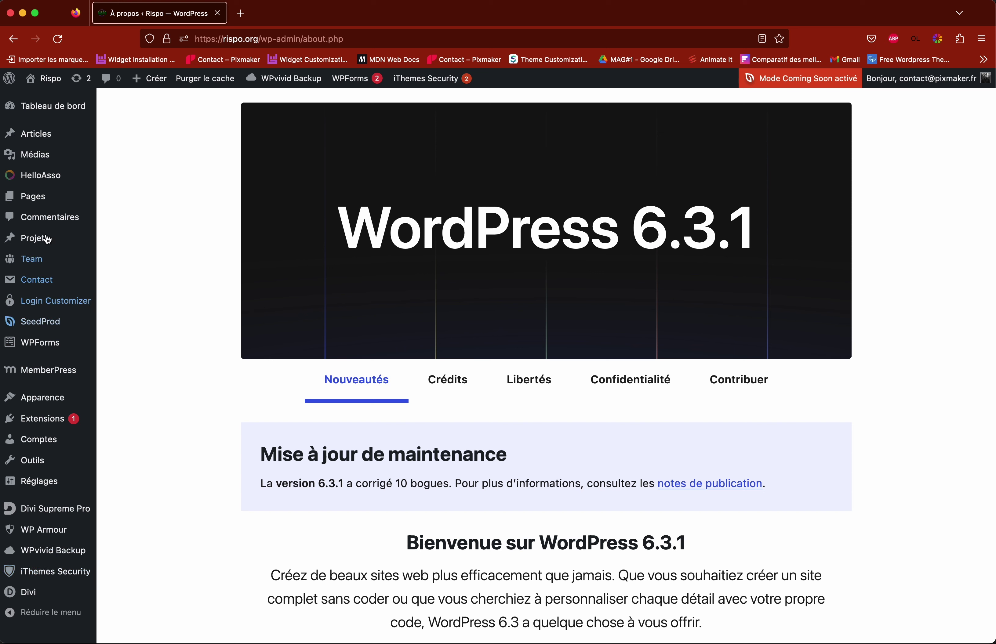
Step: Review the Team Members list of six published members, then start a new member
mouse_move(41, 264)
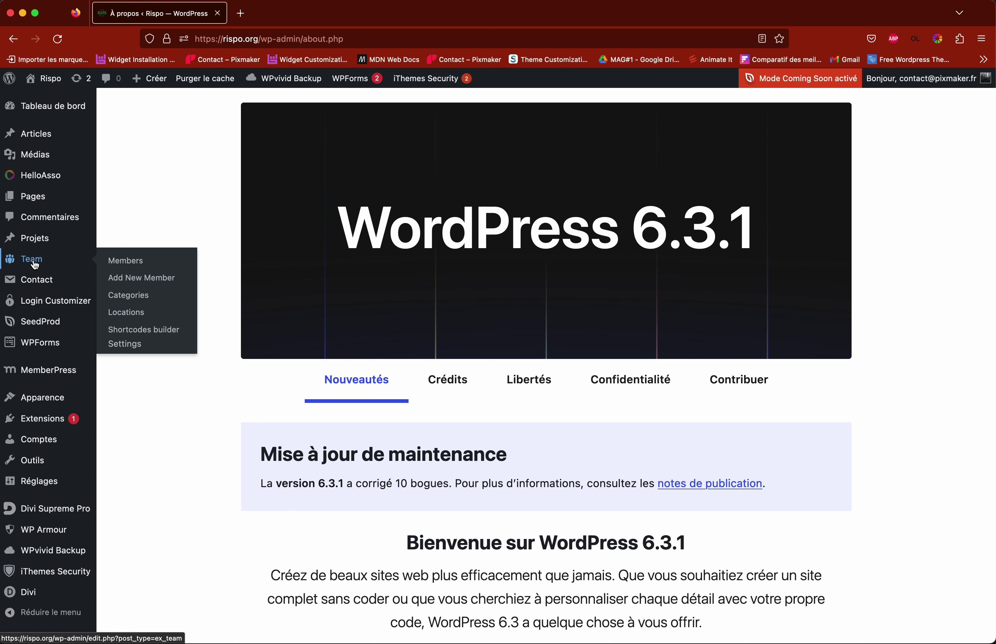
click(123, 263)
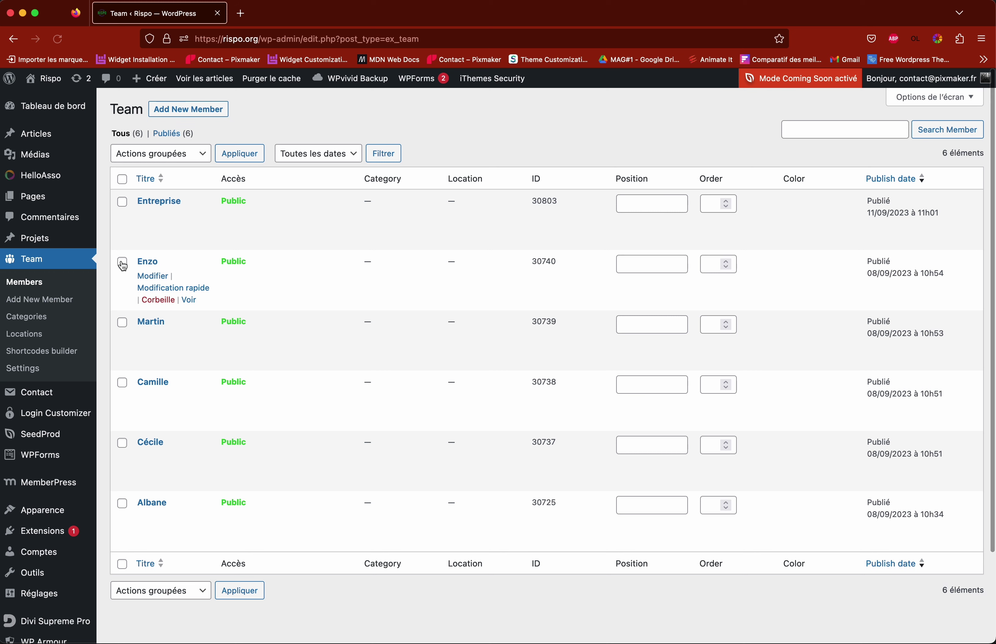
scroll(324, 233, down, 1)
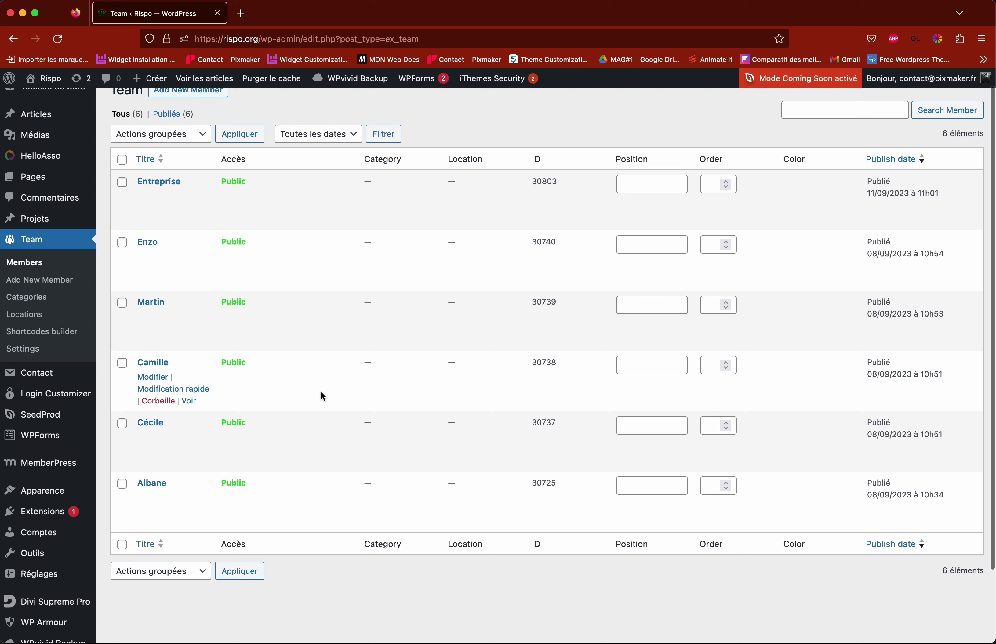
scroll(323, 396, up, 2)
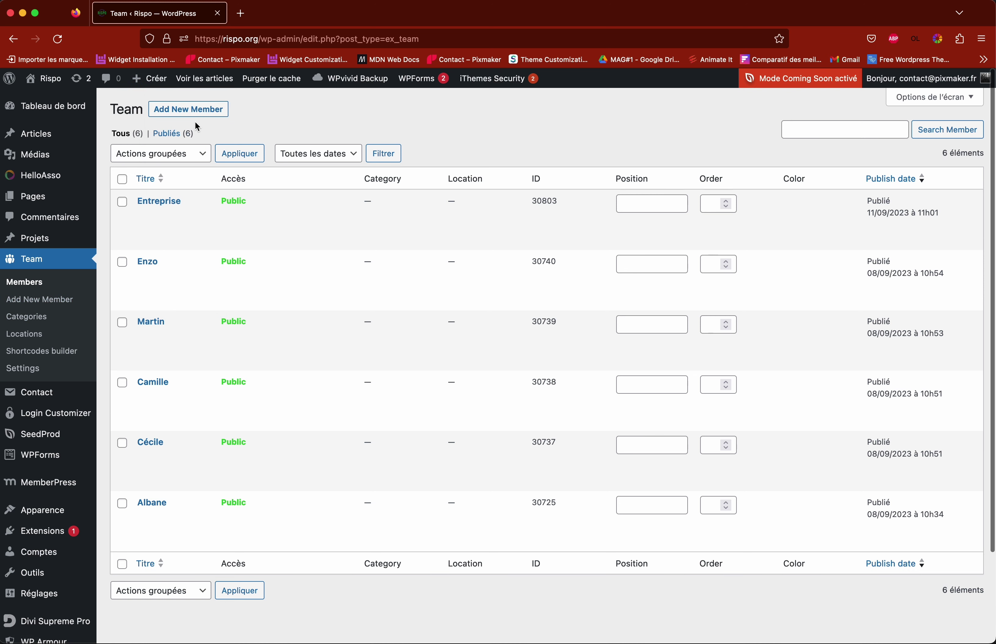
click(181, 115)
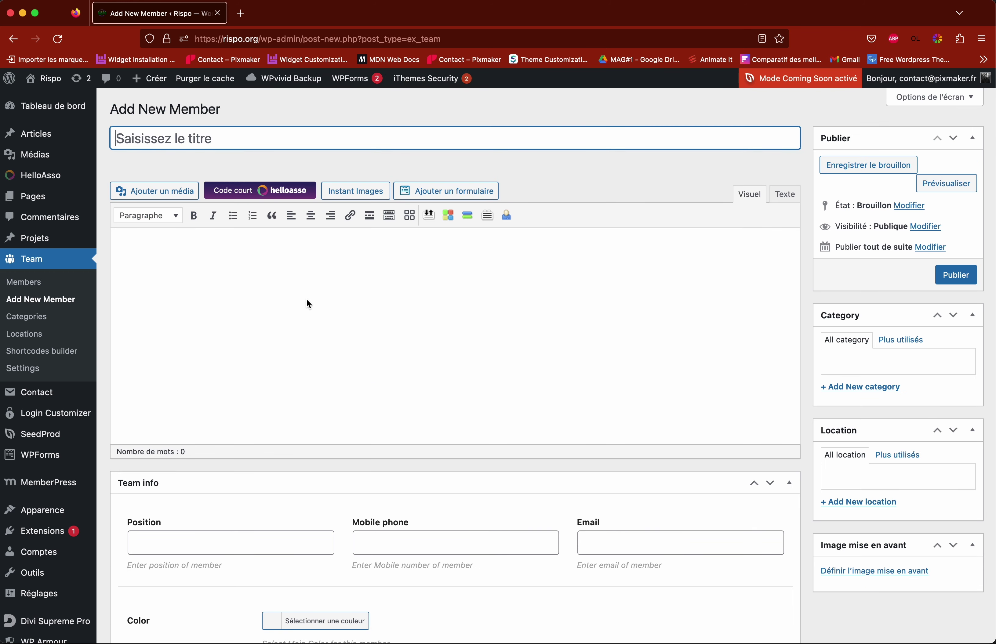
scroll(399, 290, down, 10)
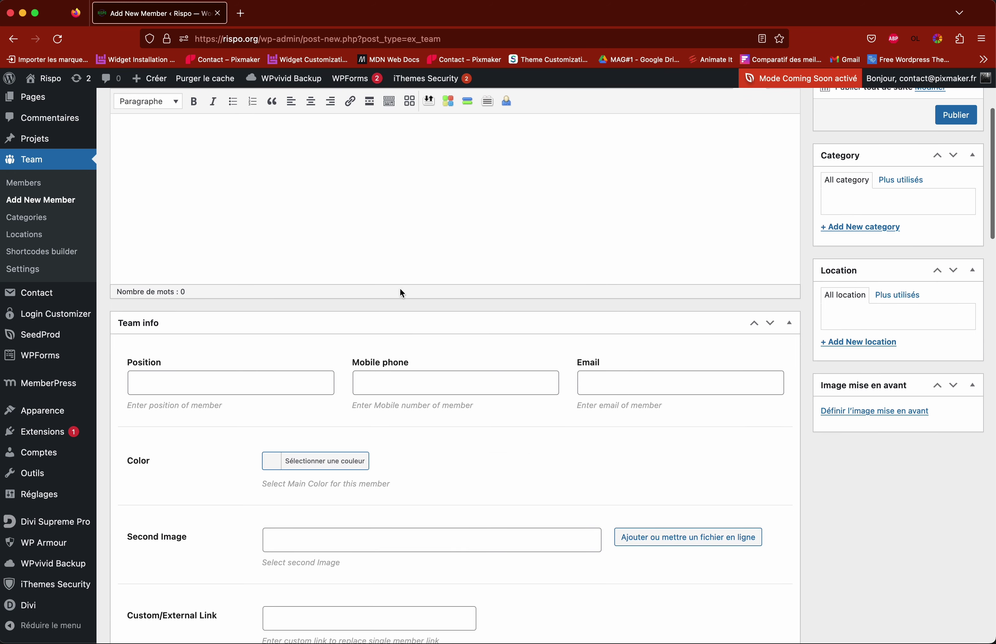
scroll(401, 293, down, 20)
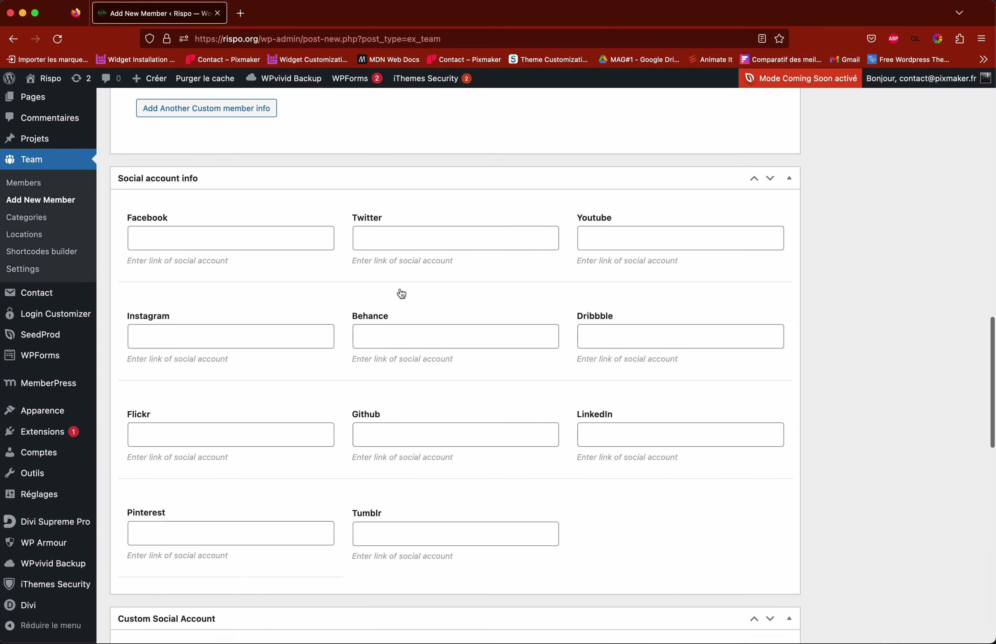
scroll(400, 288, down, 8)
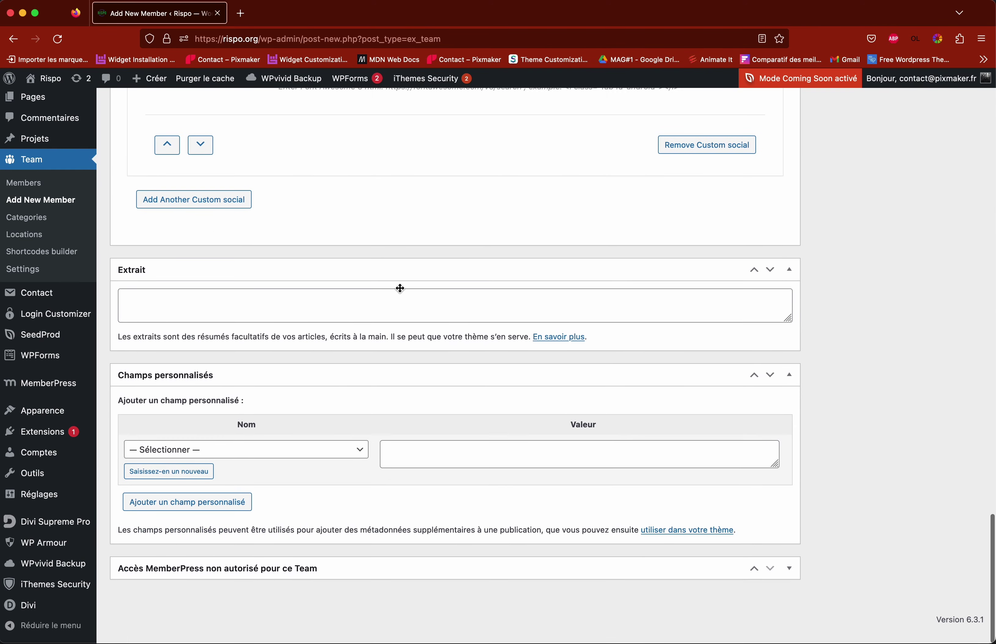
key(Home)
scroll(400, 287, down, 2)
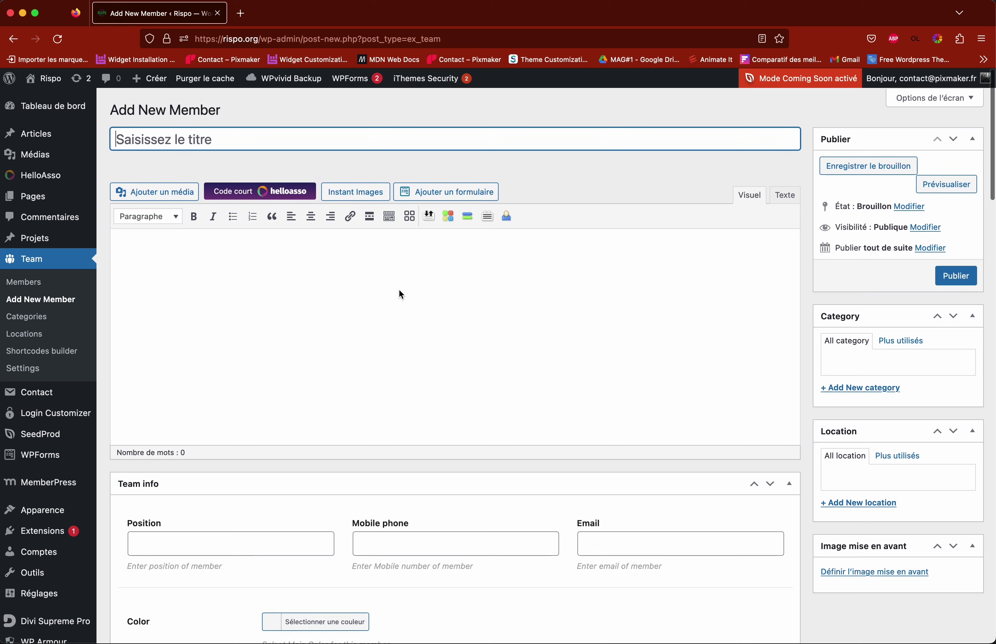
click(267, 271)
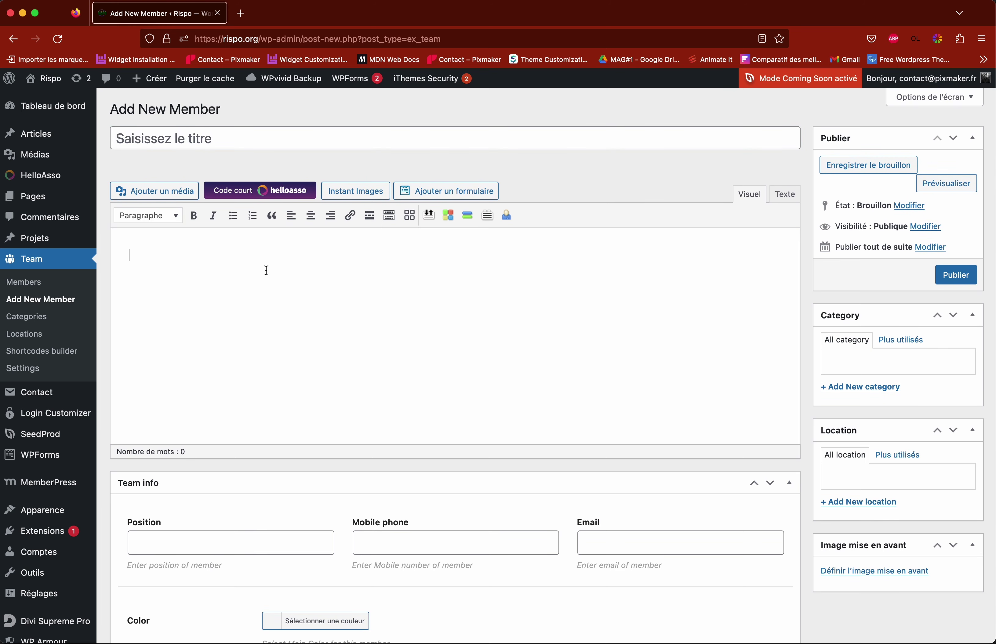
scroll(266, 270, down, 5)
scroll(266, 270, up, 5)
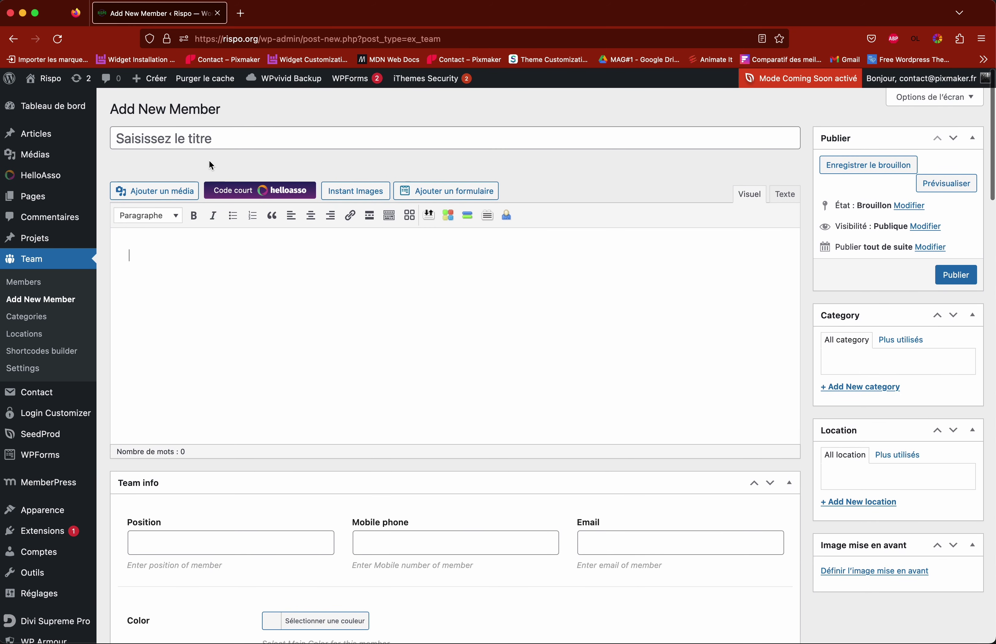
click(245, 142)
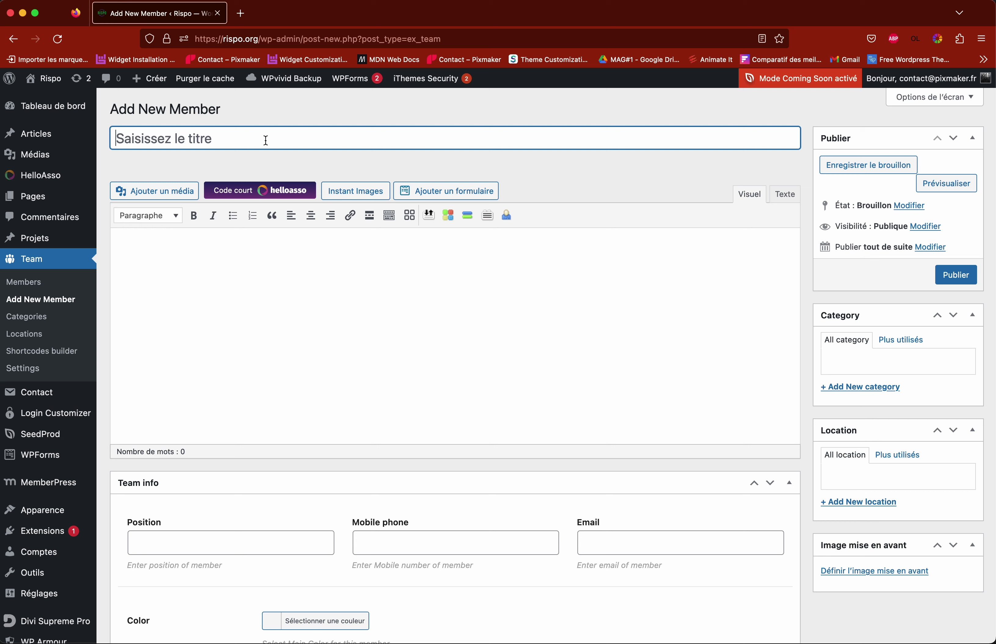
Step: Title the member 'Association' and copy a paragraph of generated Bacon ipsum text
text(Association)
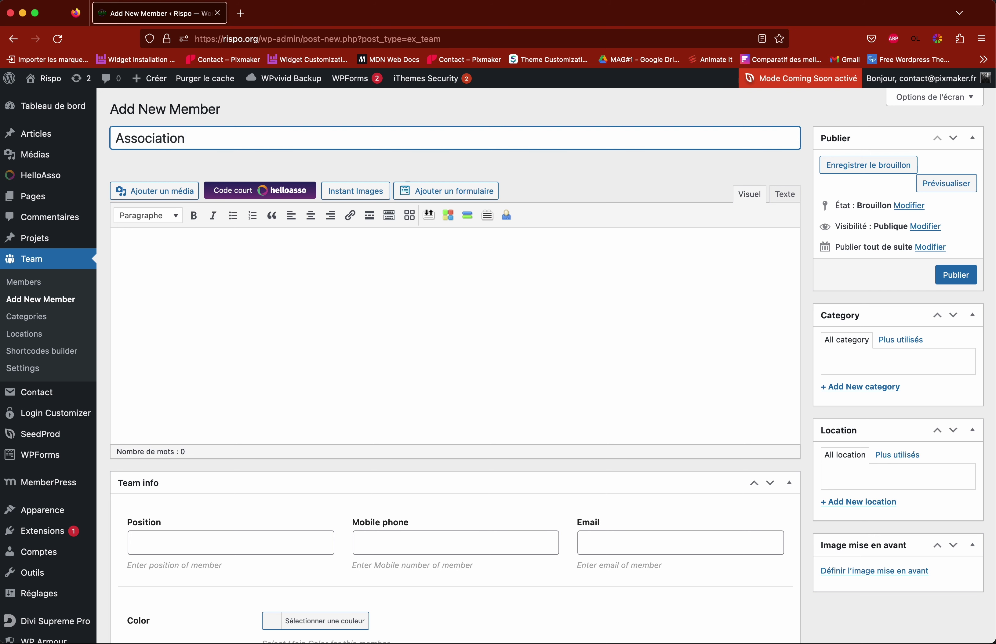
click(240, 265)
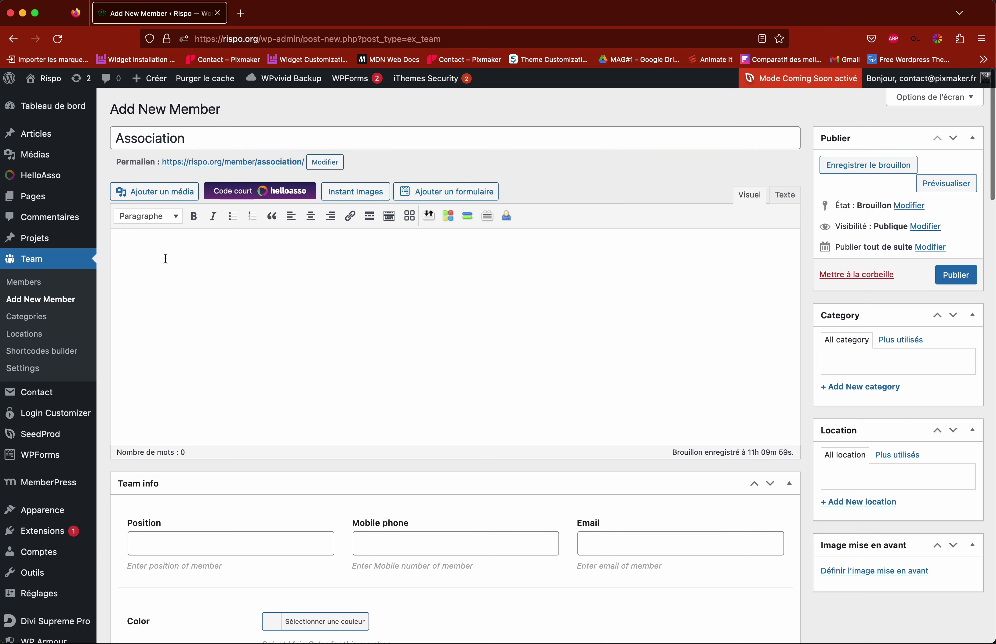
click(915, 38)
drag(758, 144, 594, 69)
key(super+c)
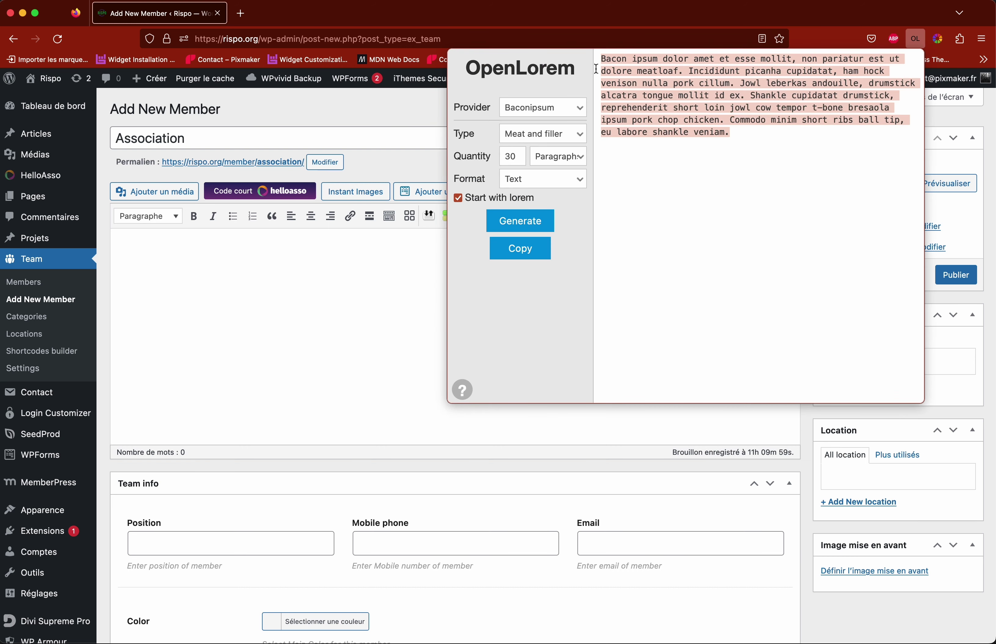
click(207, 284)
Step: Paste the Bacon ipsum paragraph three times into the description, shortening the middle one
key(super+v)
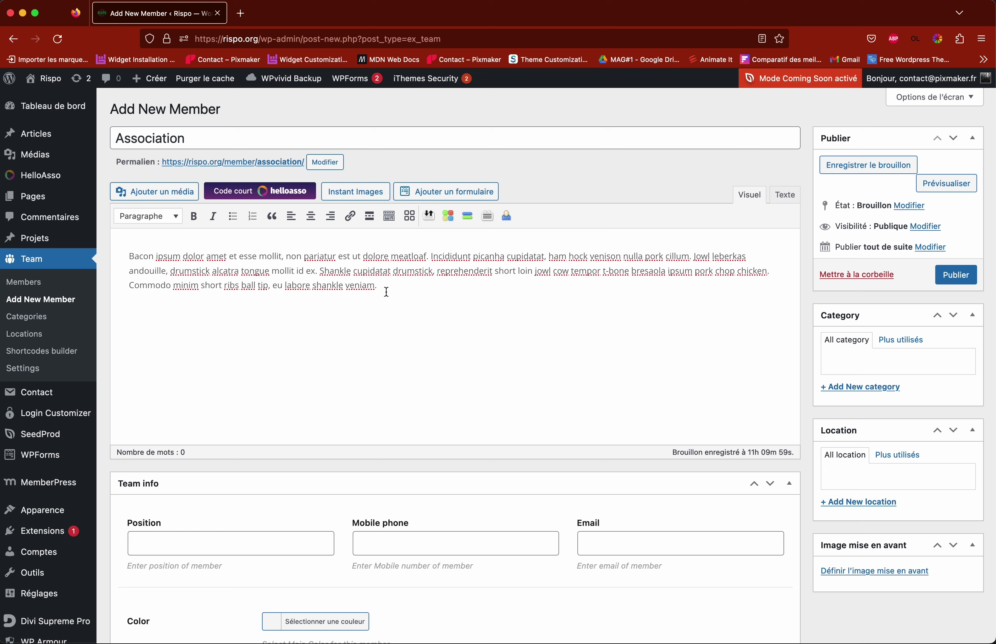
key(super+v)
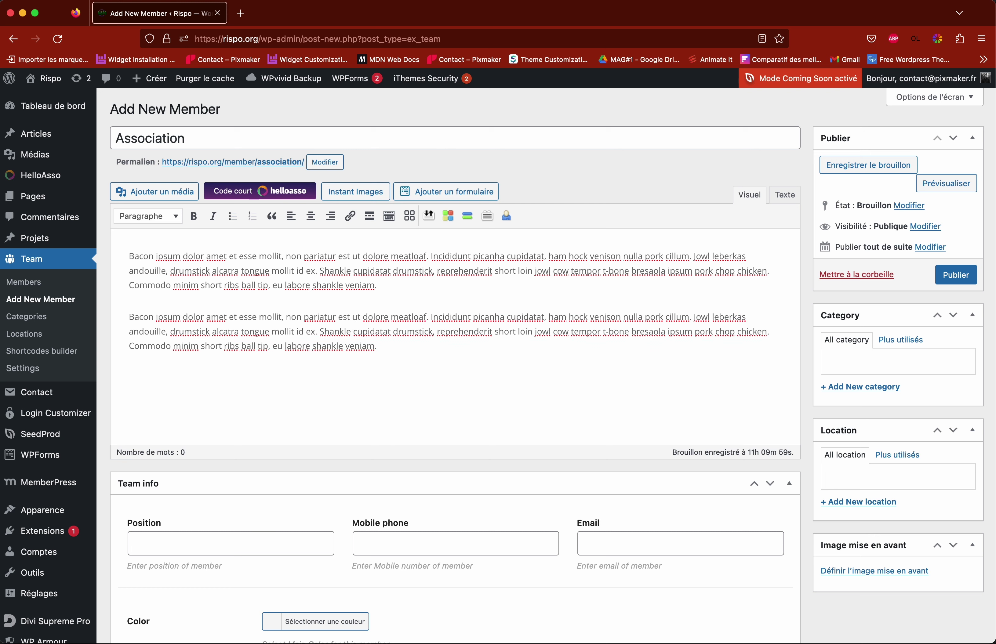
drag(320, 333, 436, 362)
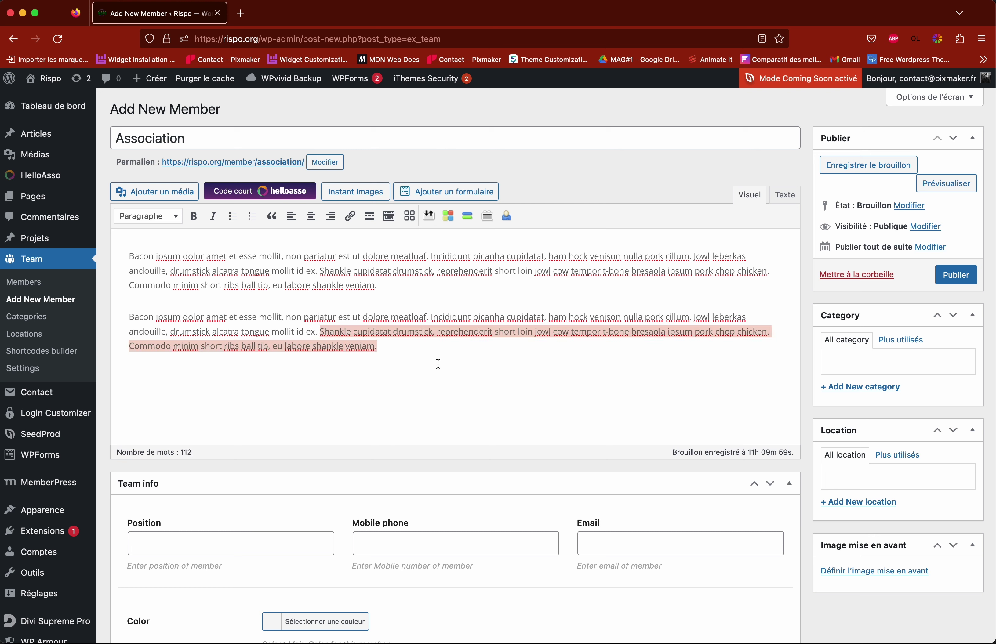
key(BackSpace)
key(super+v)
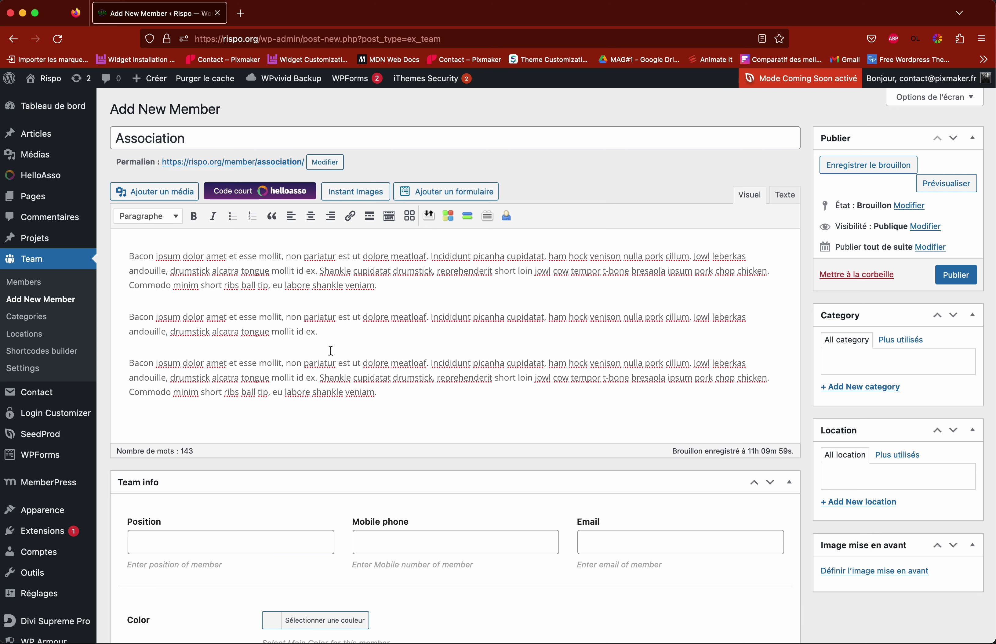
click(212, 134)
click(297, 297)
drag(238, 256, 377, 335)
click(371, 333)
scroll(369, 330, down, 5)
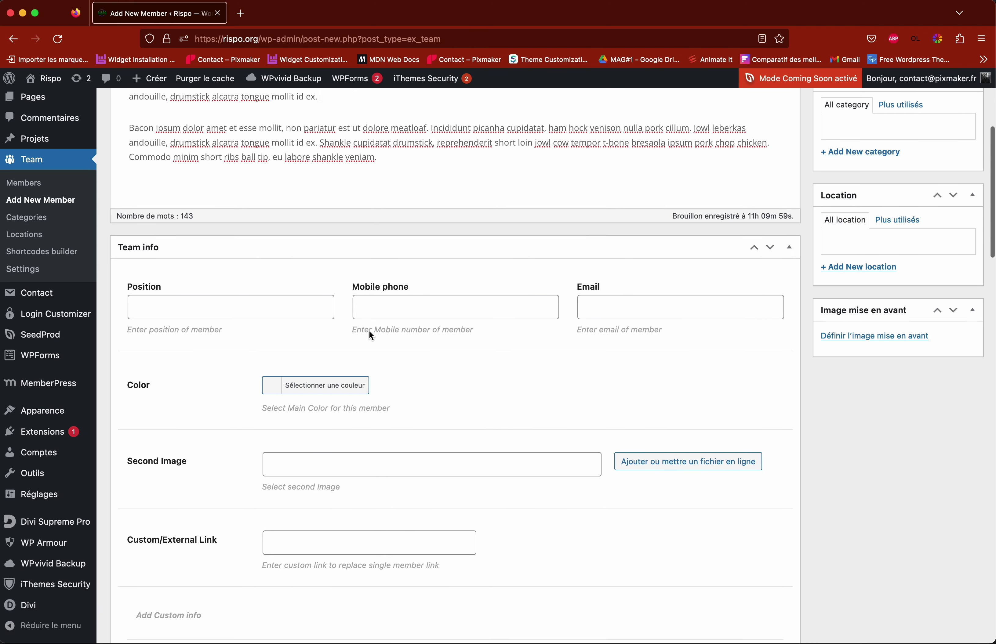
scroll(426, 339, down, 5)
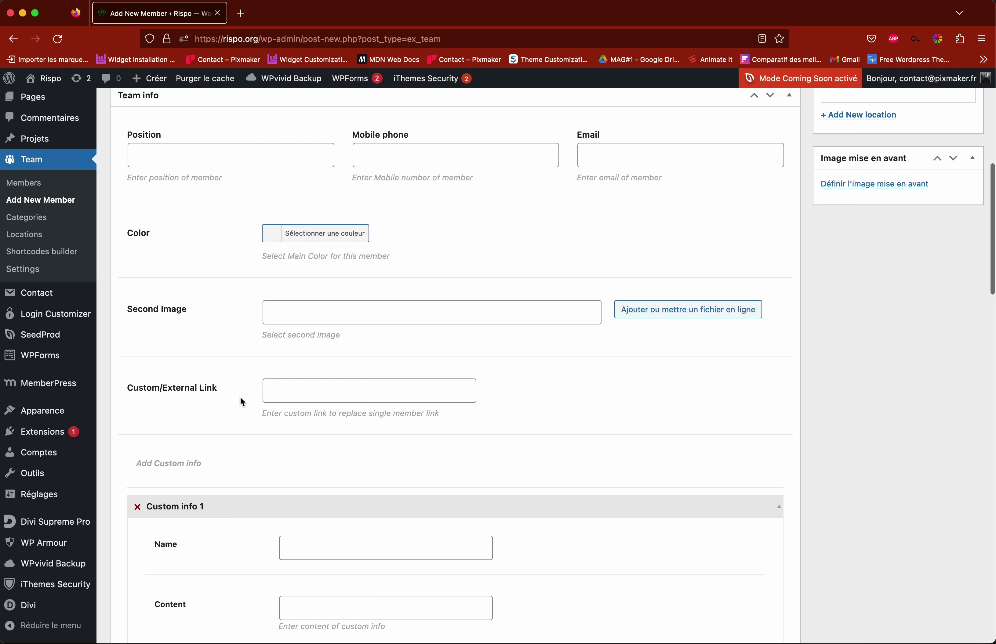
click(298, 392)
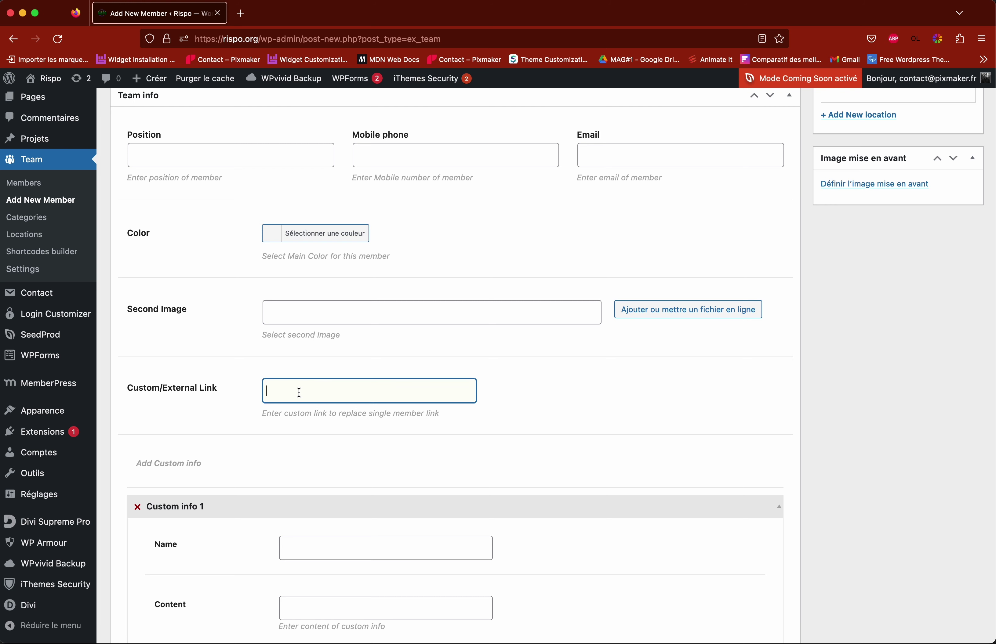
click(307, 391)
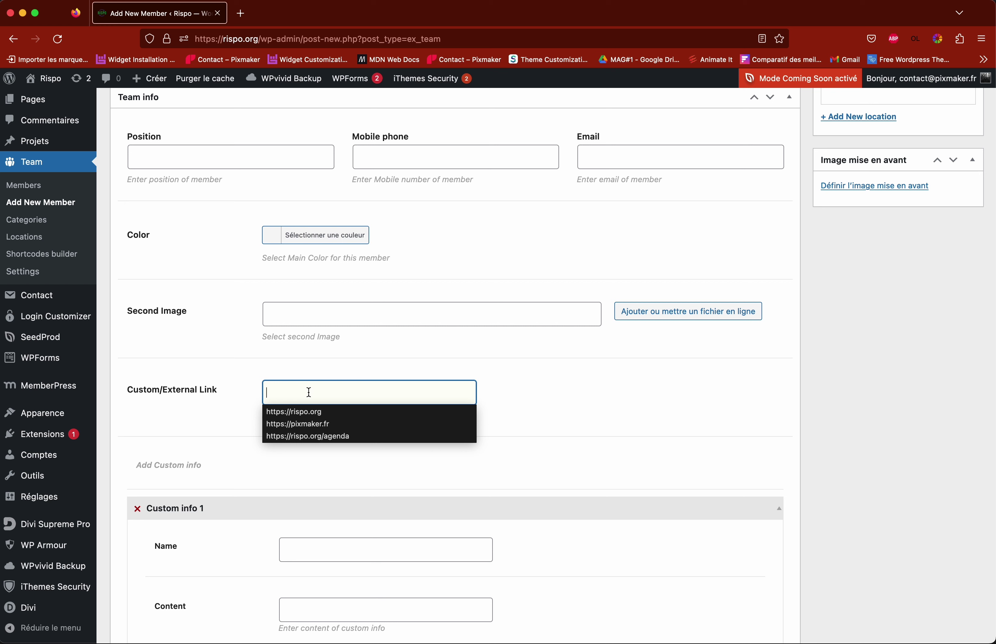
click(309, 426)
click(371, 393)
click(545, 413)
Step: Type test text into the LinkedIn field, then clear it so it stays empty
scroll(536, 418, down, 10)
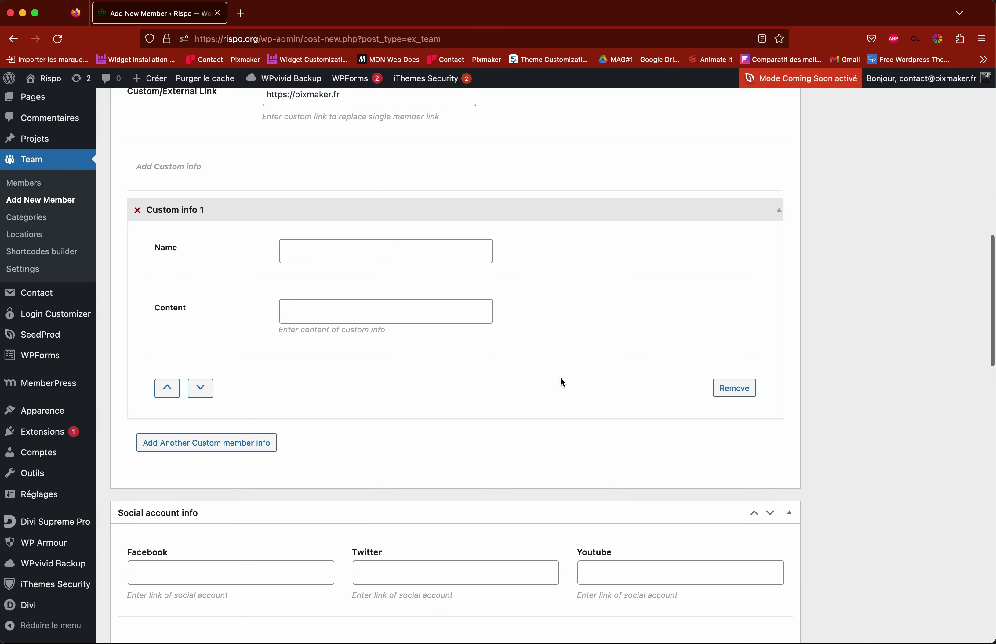
scroll(559, 395, down, 1)
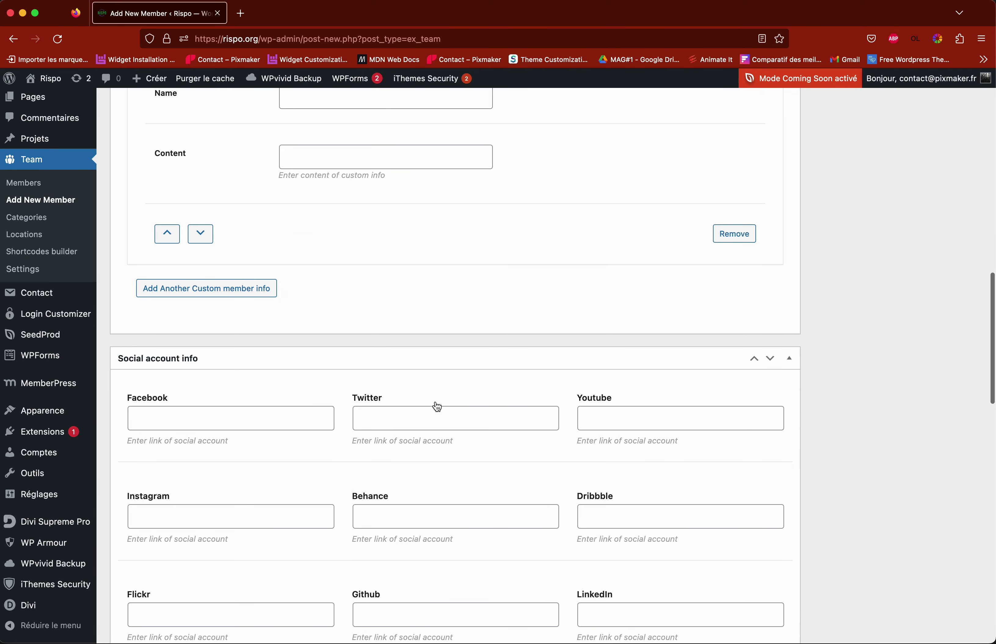
scroll(435, 407, down, 2)
scroll(435, 401, down, 3)
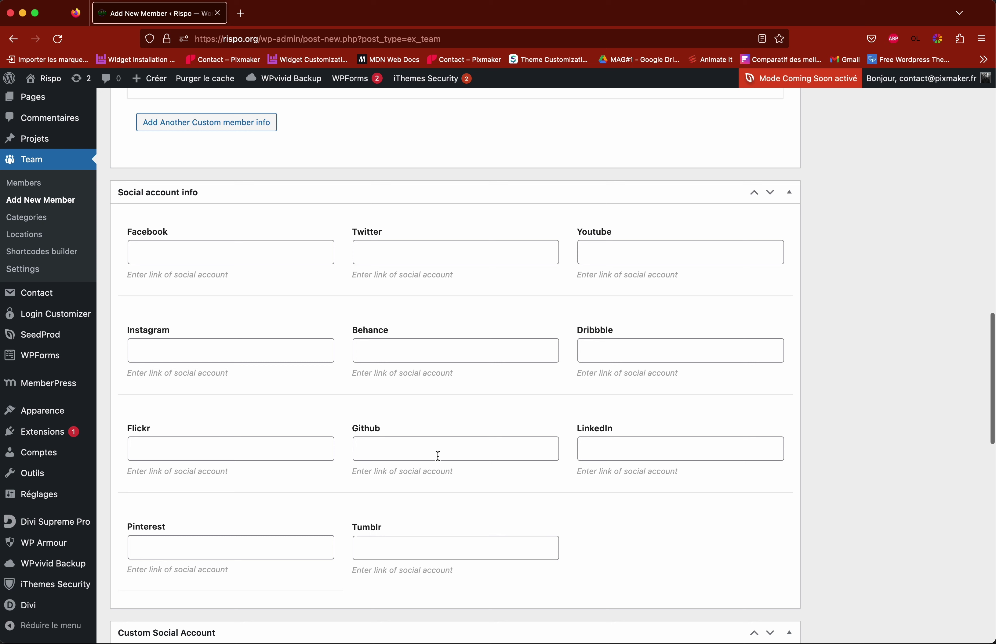
click(615, 452)
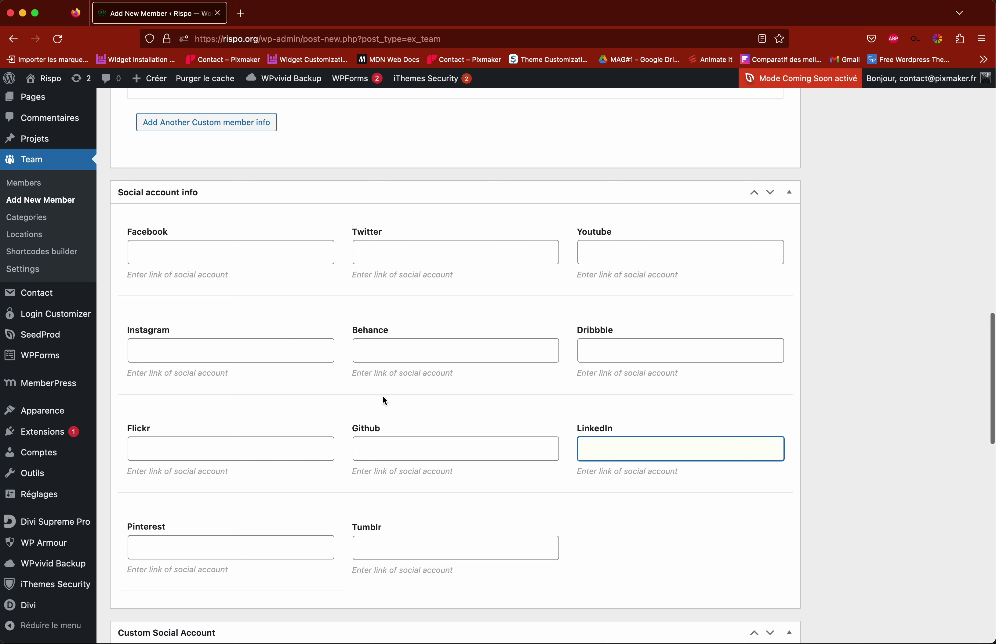
scroll(518, 401, down, 5)
click(543, 403)
scroll(594, 402, up, 2)
click(629, 335)
click(592, 401)
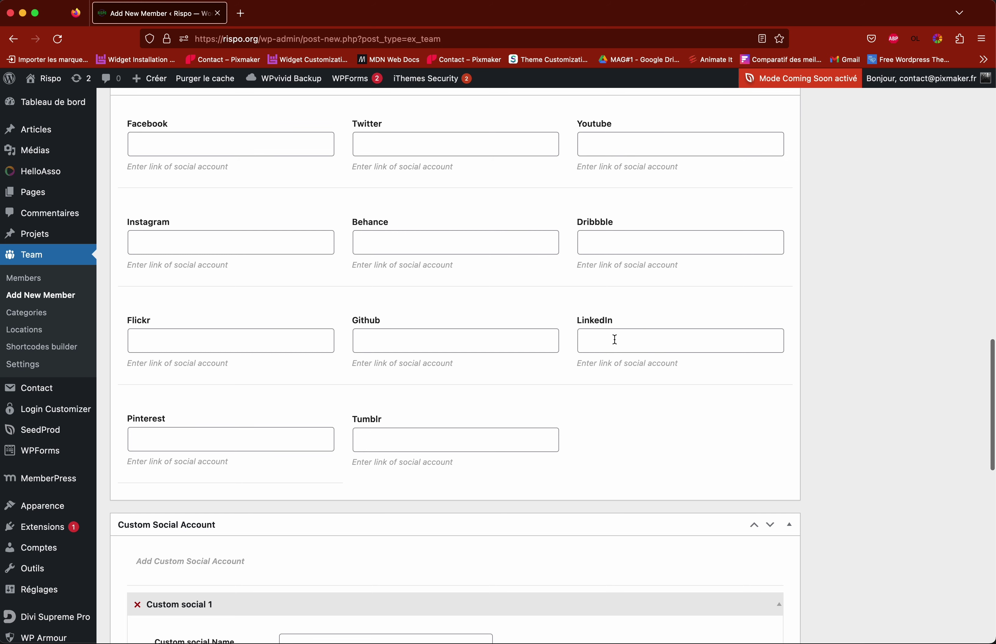
scroll(564, 347, up, 2)
click(643, 399)
text(g,qgvfgqdvf)
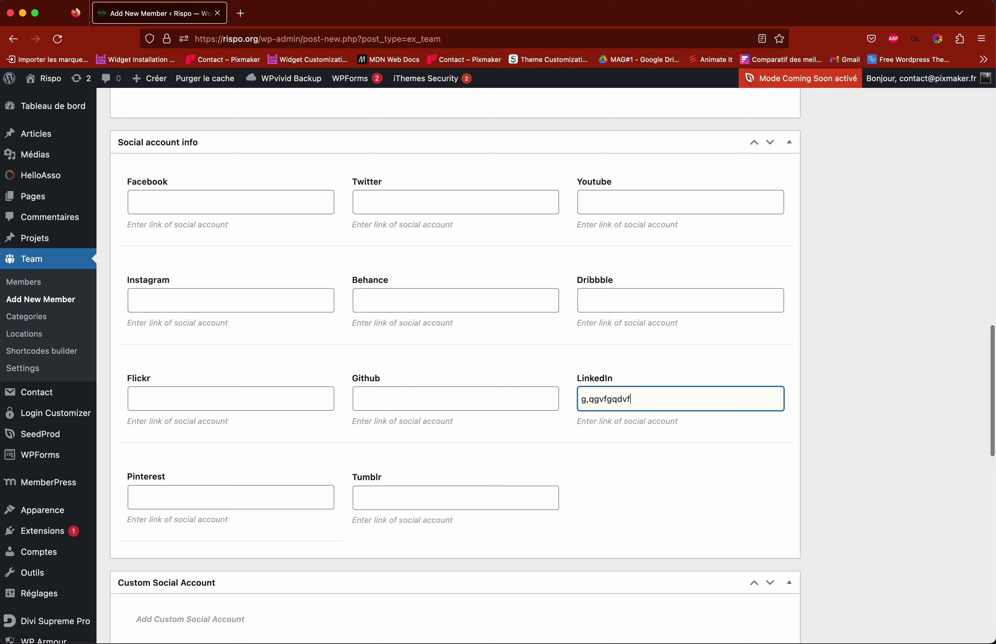
triple_click(634, 399)
key(BackSpace)
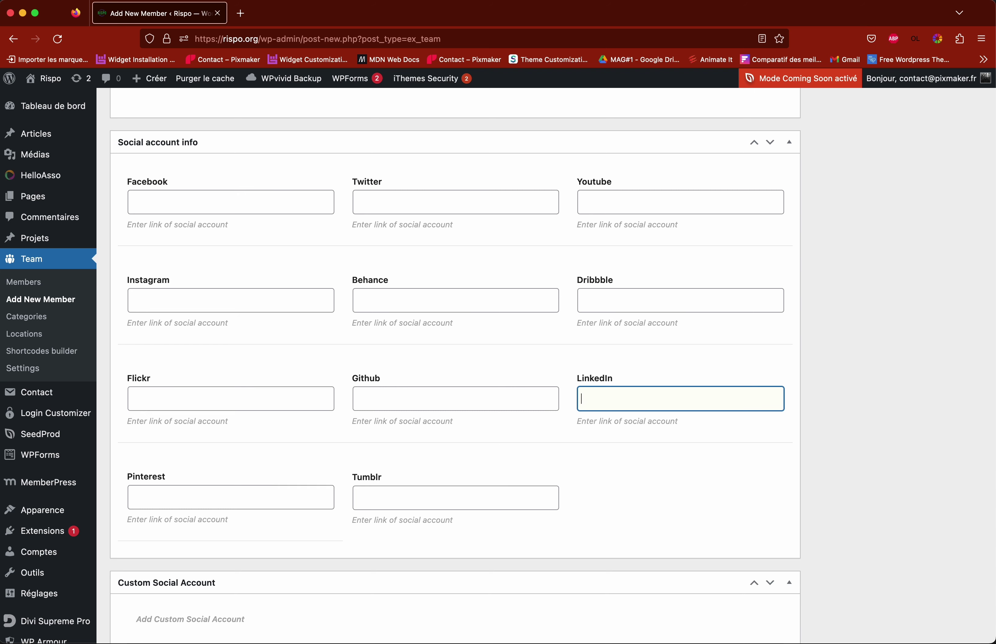
Step: Review the Association title and description paragraphs
scroll(351, 438, down, 15)
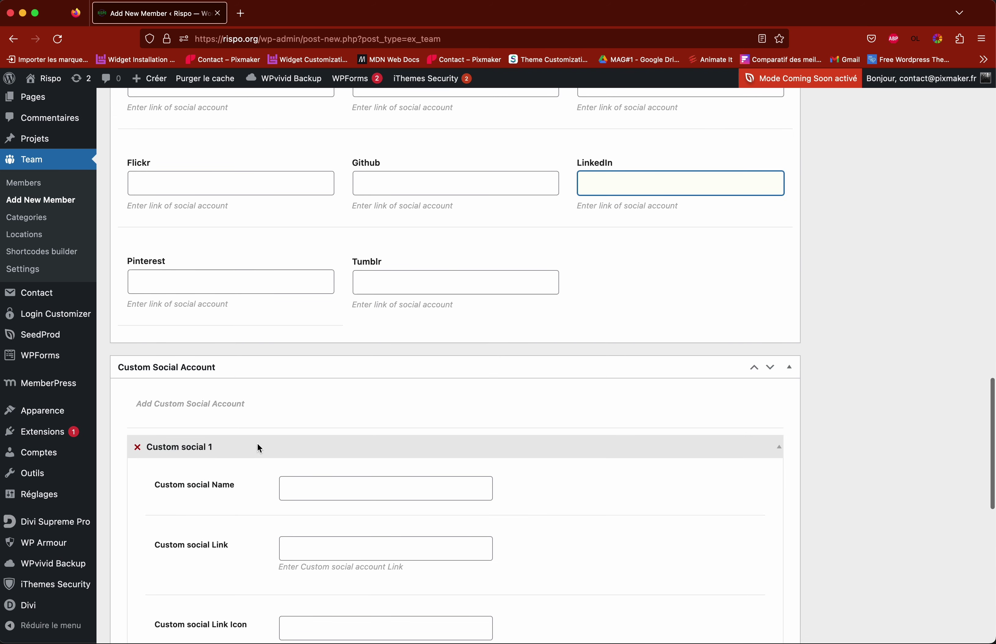
scroll(583, 429, down, 2)
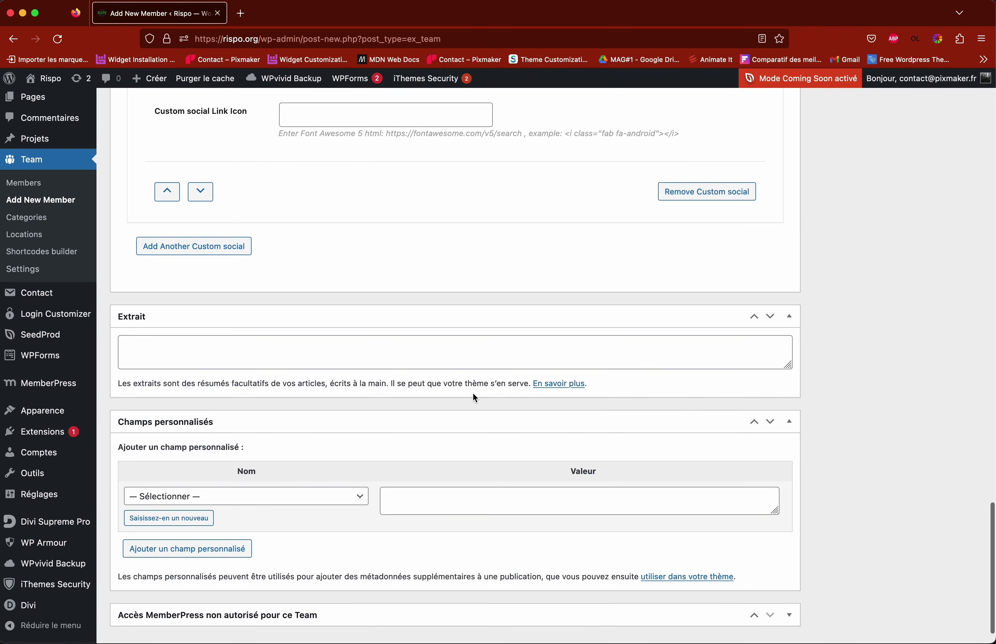
scroll(469, 418, down, 2)
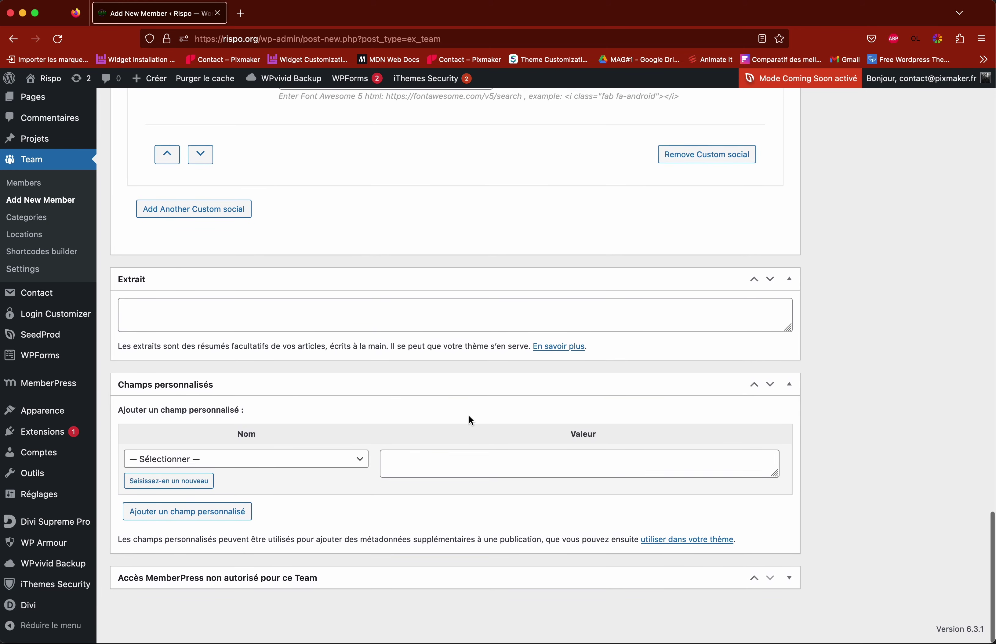
scroll(469, 419, up, 20)
scroll(806, 399, up, 10)
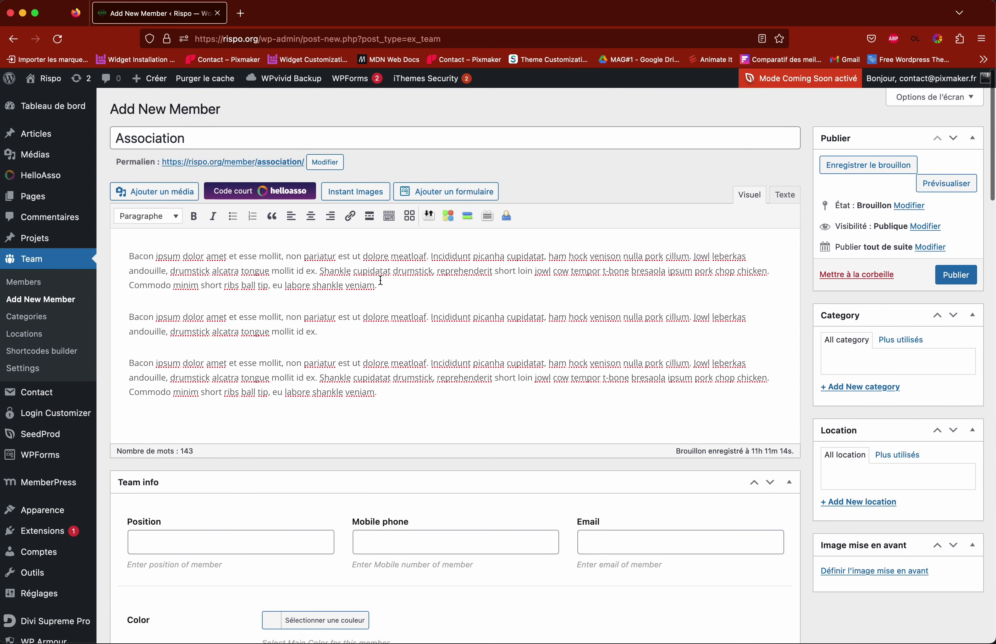
click(190, 137)
drag(228, 281, 416, 360)
click(419, 362)
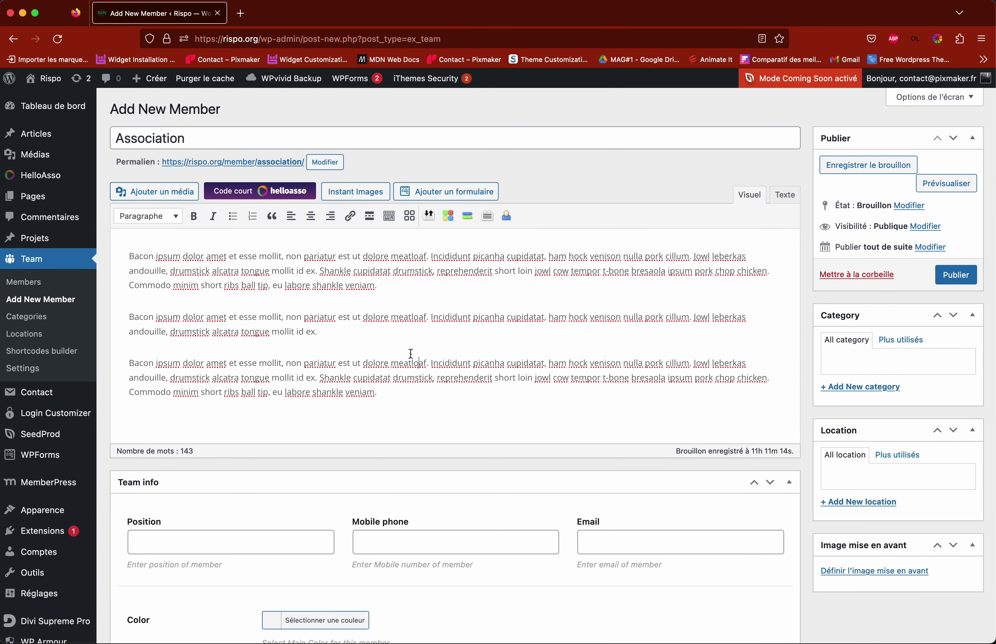
scroll(415, 360, down, 5)
scroll(415, 359, down, 3)
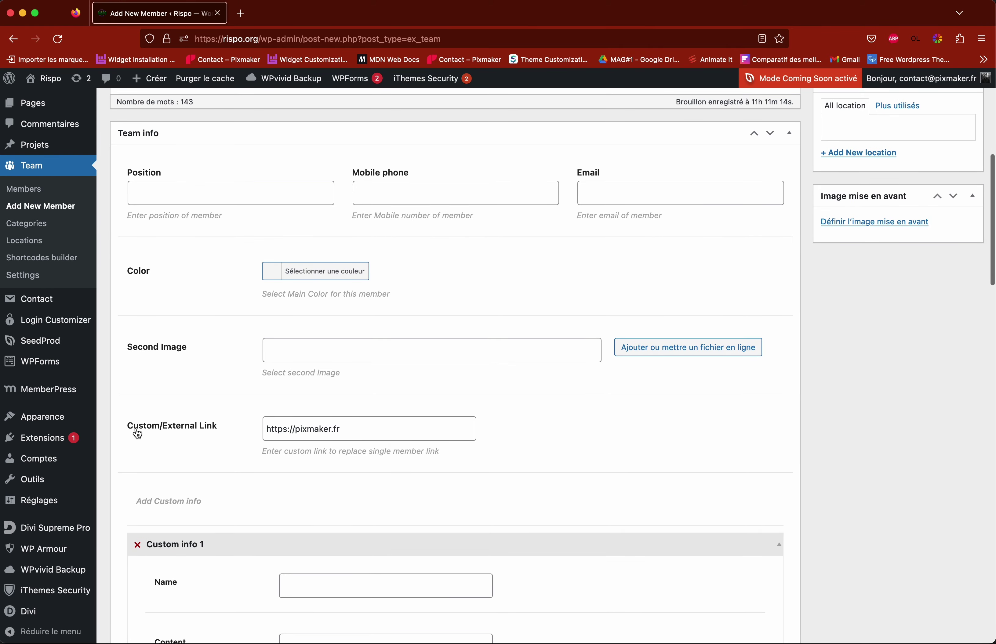
click(356, 429)
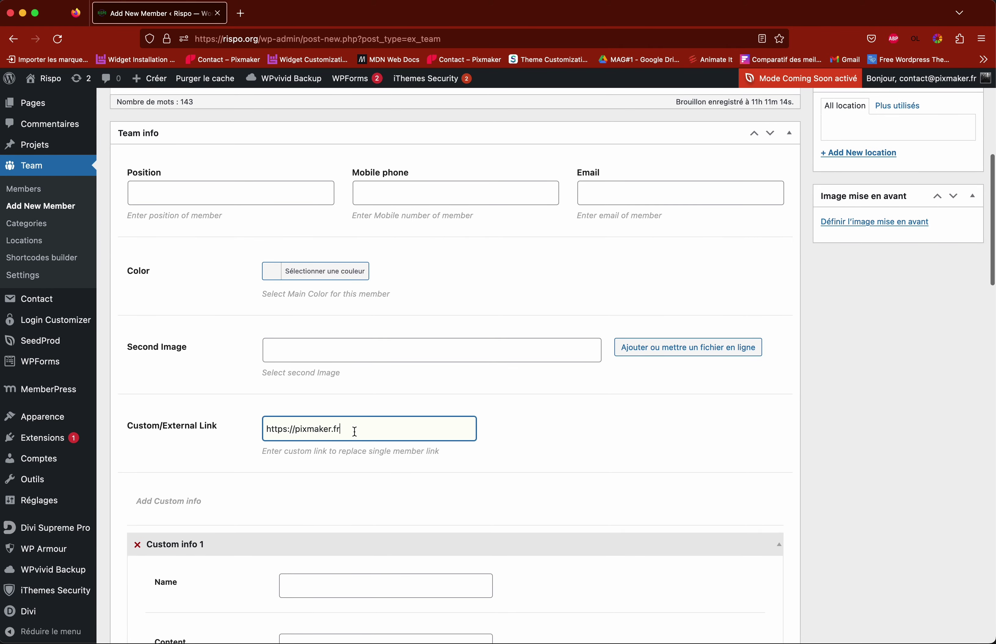
scroll(667, 431, up, 3)
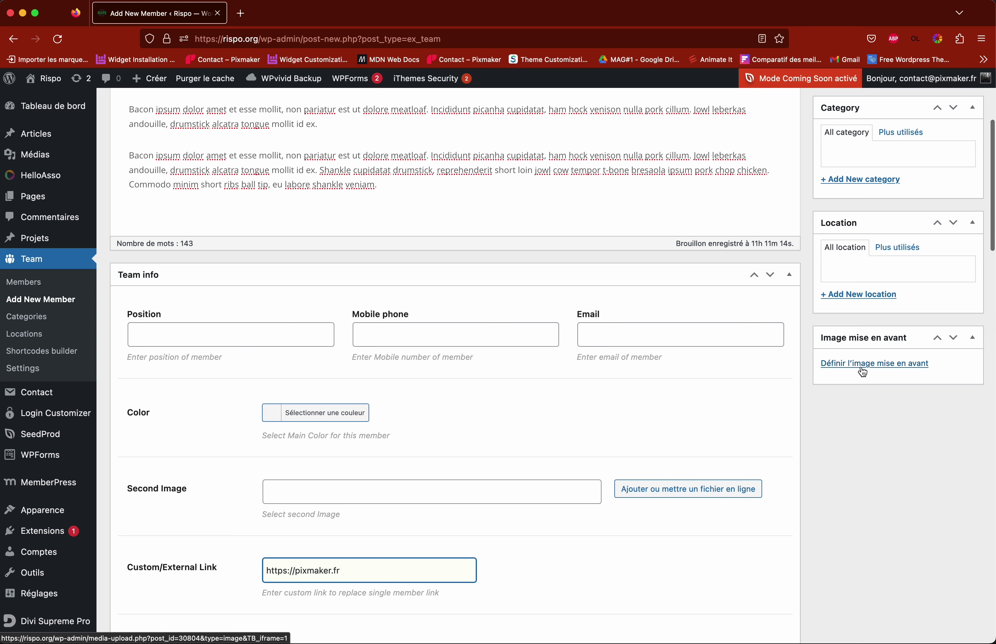
scroll(862, 370, up, 5)
scroll(862, 372, down, 1)
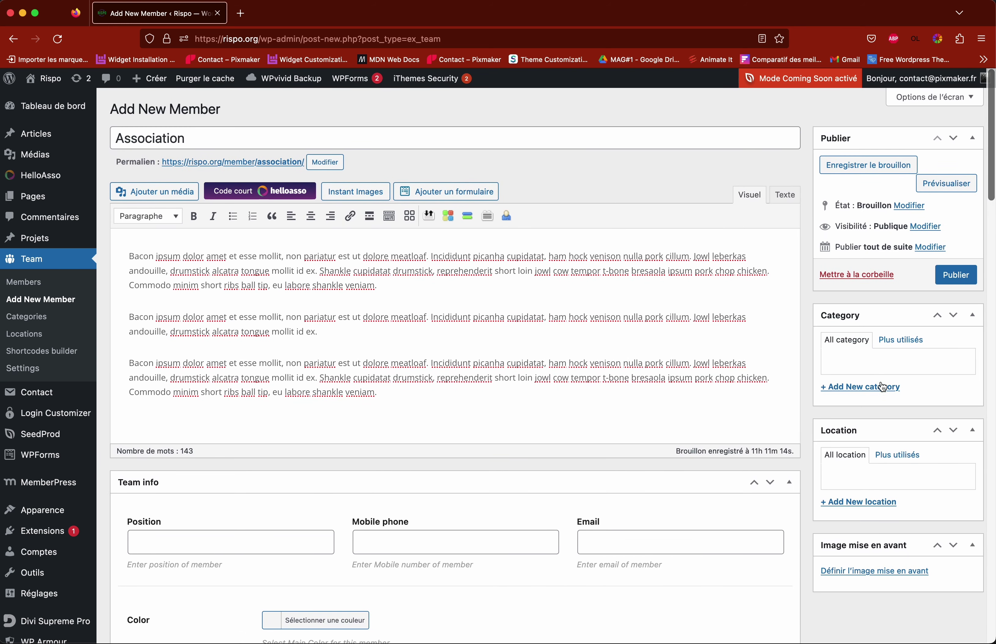
scroll(881, 389, down, 2)
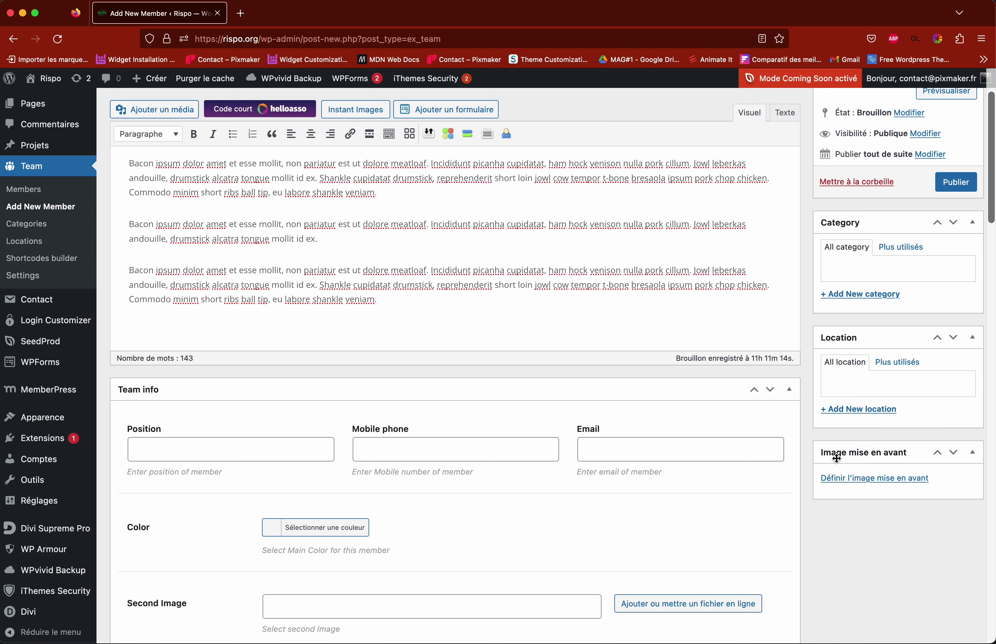
Step: Choose web-JT-Perrignier.jpg from the Médiathèque as the member's featured image
click(867, 479)
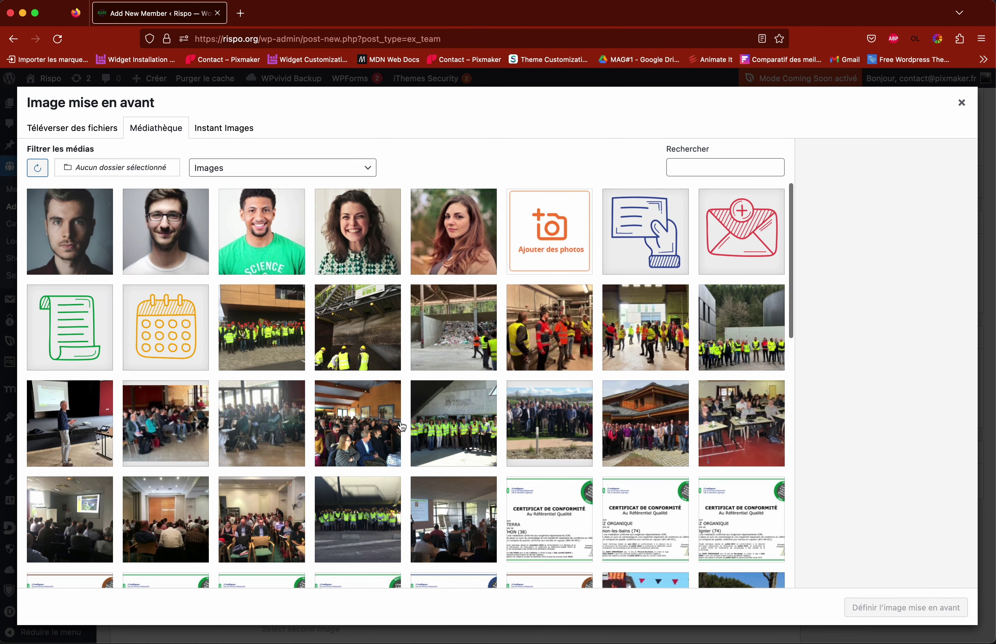
scroll(409, 378, down, 5)
scroll(414, 380, up, 5)
scroll(408, 378, down, 10)
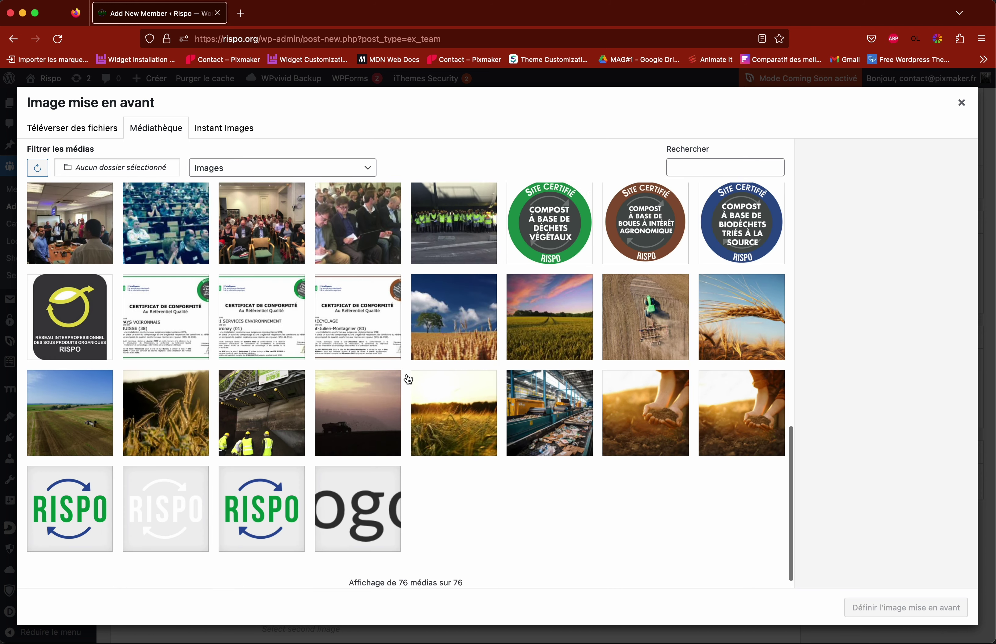
scroll(408, 378, up, 5)
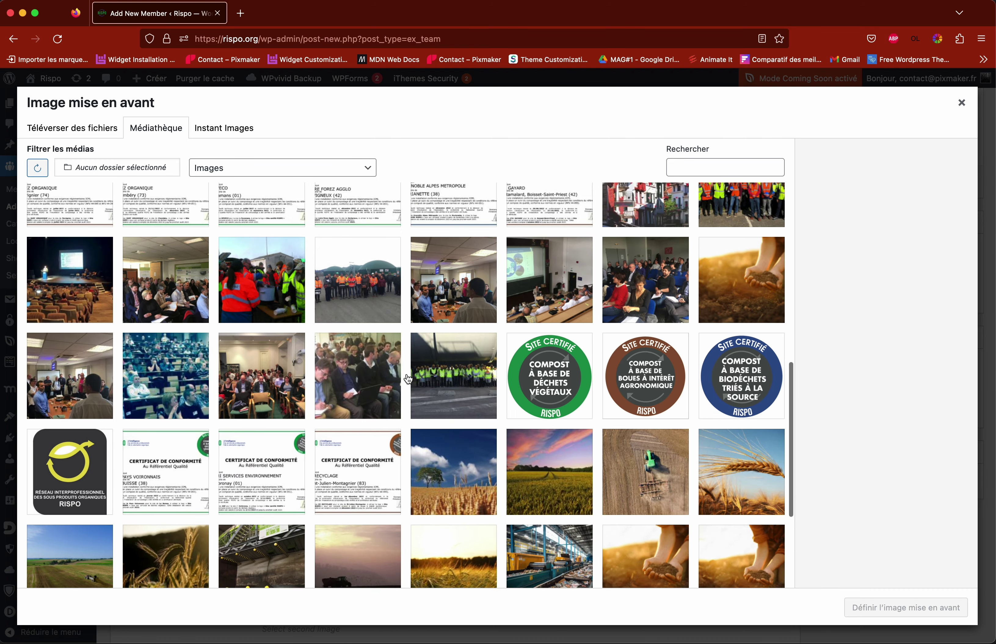
scroll(408, 383, up, 2)
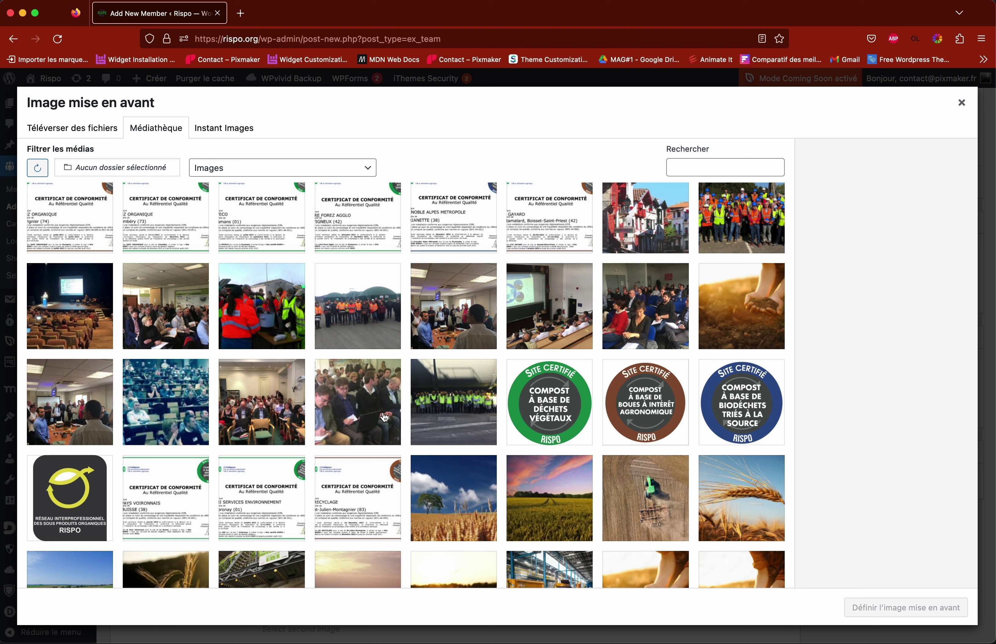
click(254, 312)
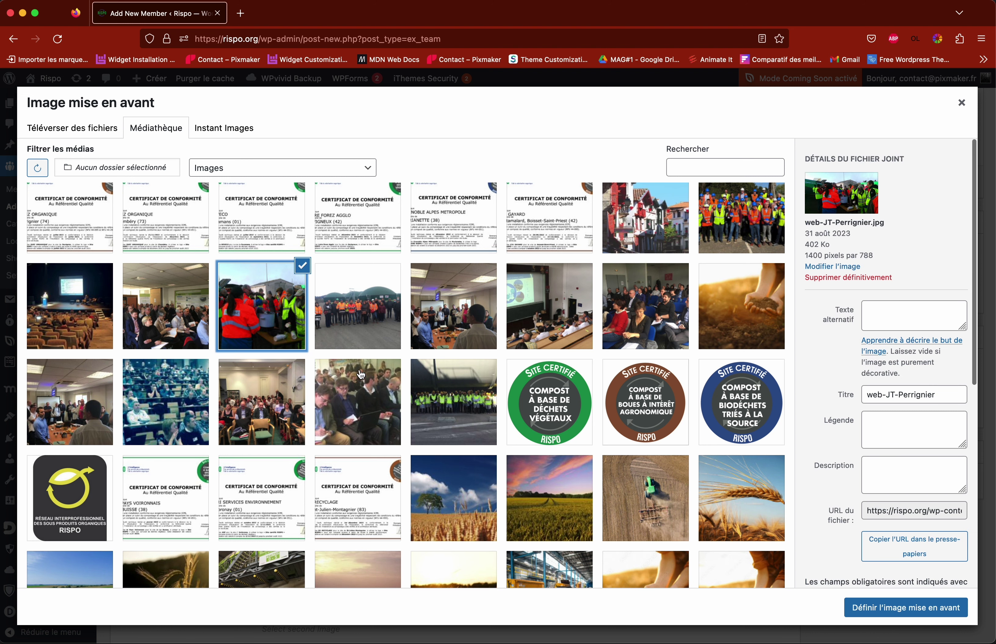
click(911, 614)
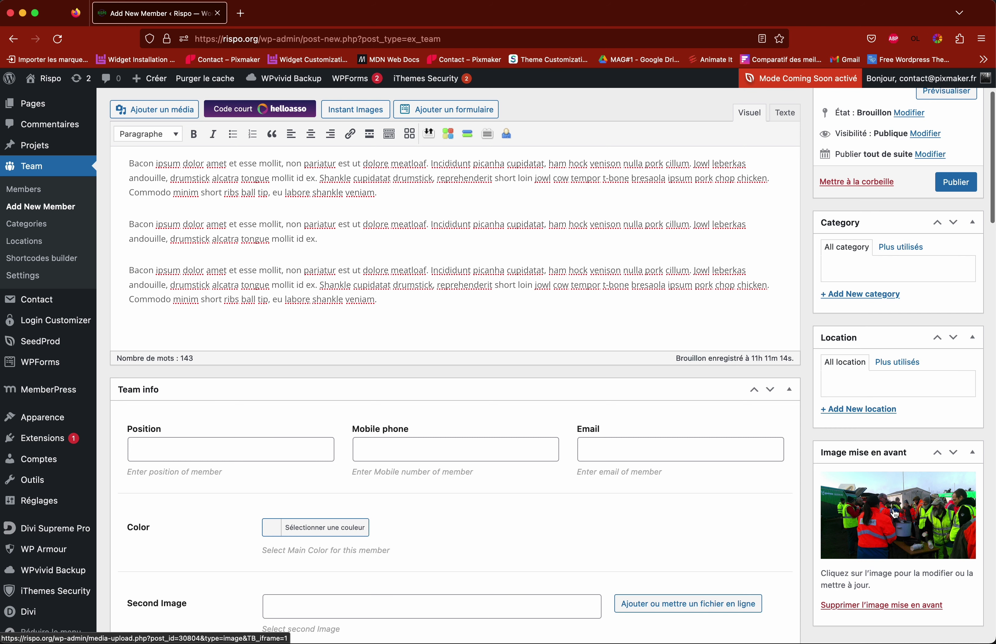
Step: Review the title, description and pixmaker.fr link, then publish the Association member
scroll(802, 498, up, 4)
click(307, 133)
drag(268, 262, 347, 336)
click(354, 338)
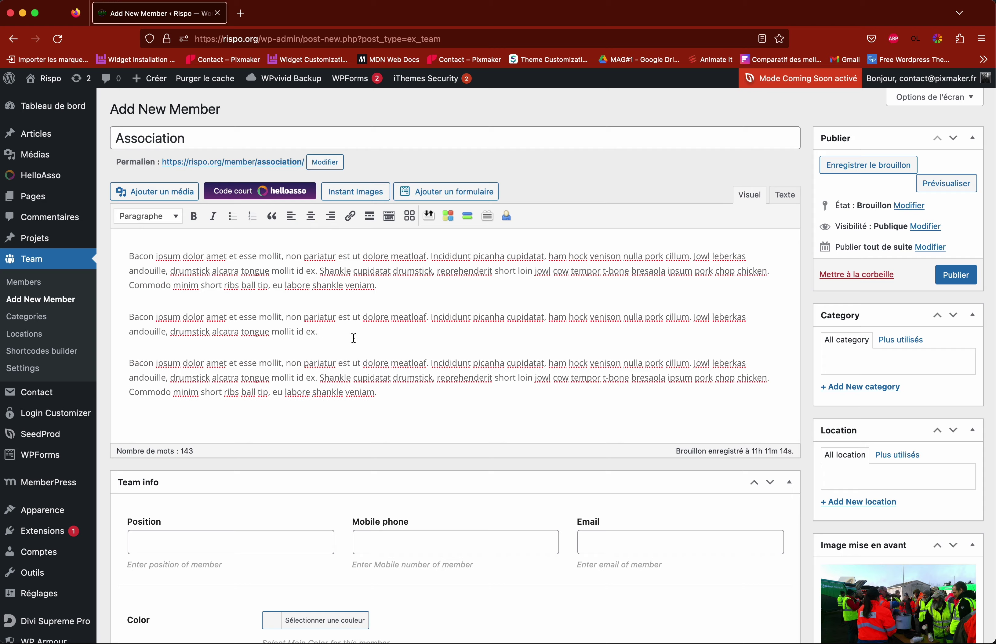
scroll(354, 338, down, 10)
click(321, 259)
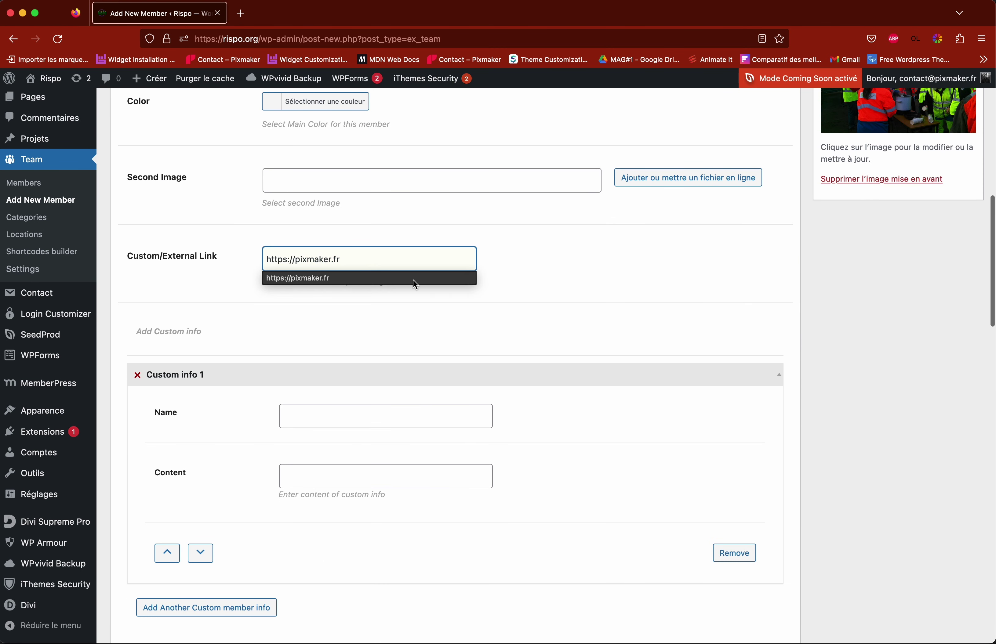
scroll(401, 281, up, 2)
click(349, 259)
key(Escape)
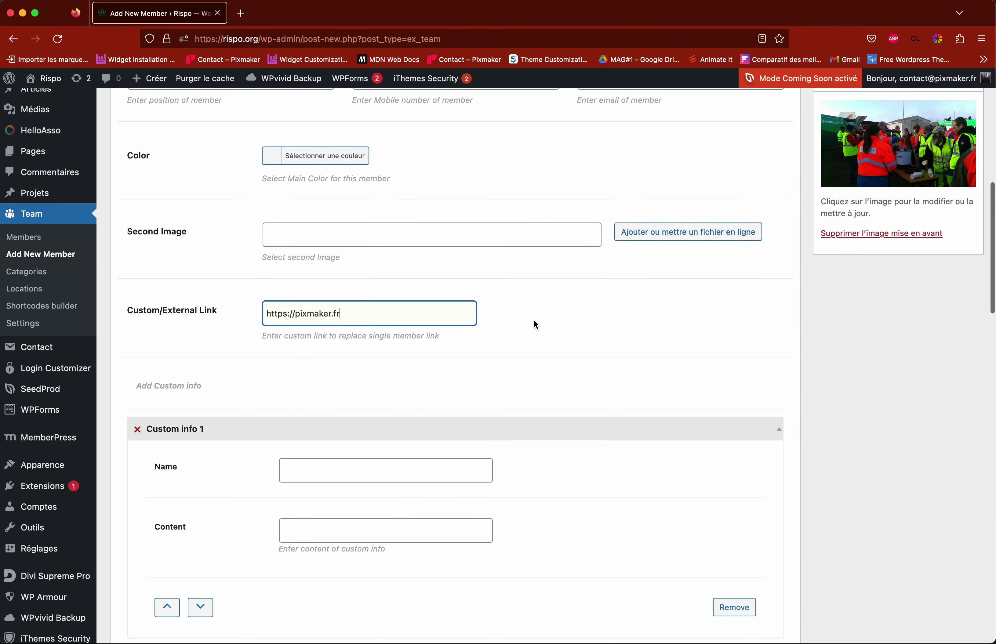
scroll(546, 324, up, 10)
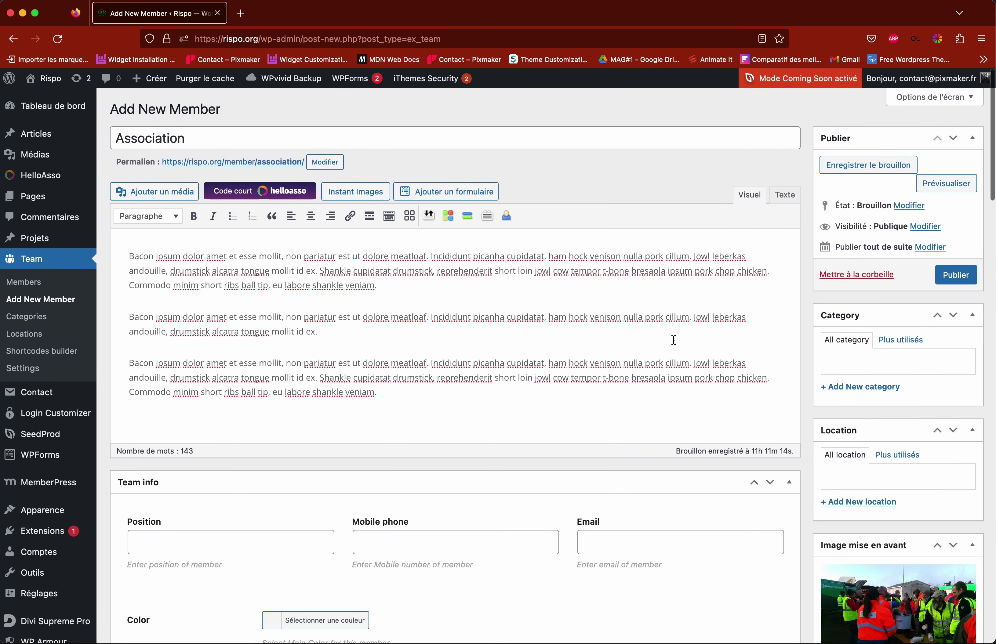
click(954, 276)
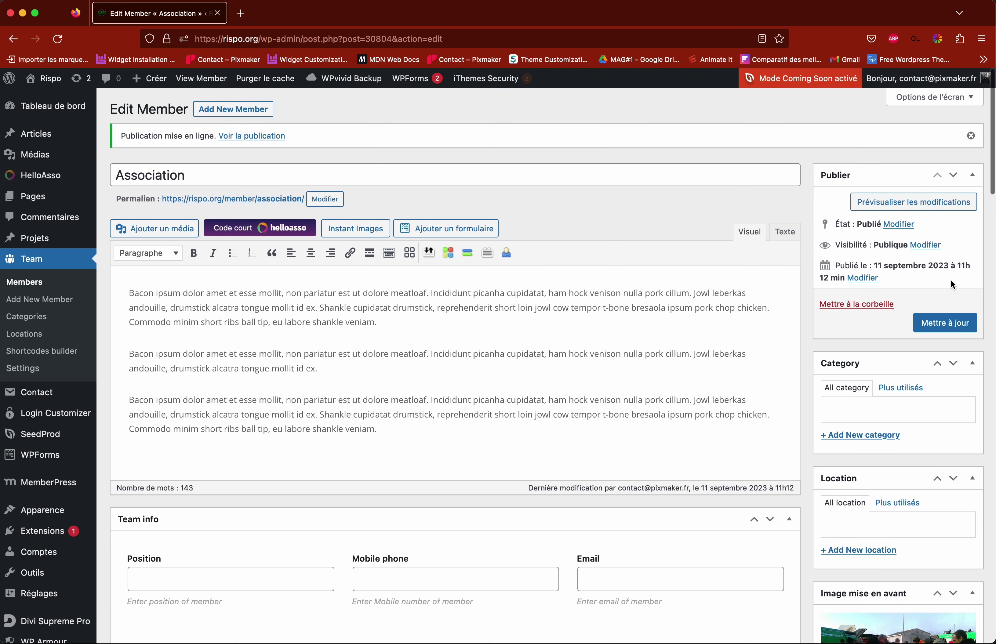
Step: Delete 'e mollit id' so paragraph two ends 'tongu ex.', and update the member
scroll(548, 326, down, 5)
scroll(548, 326, up, 5)
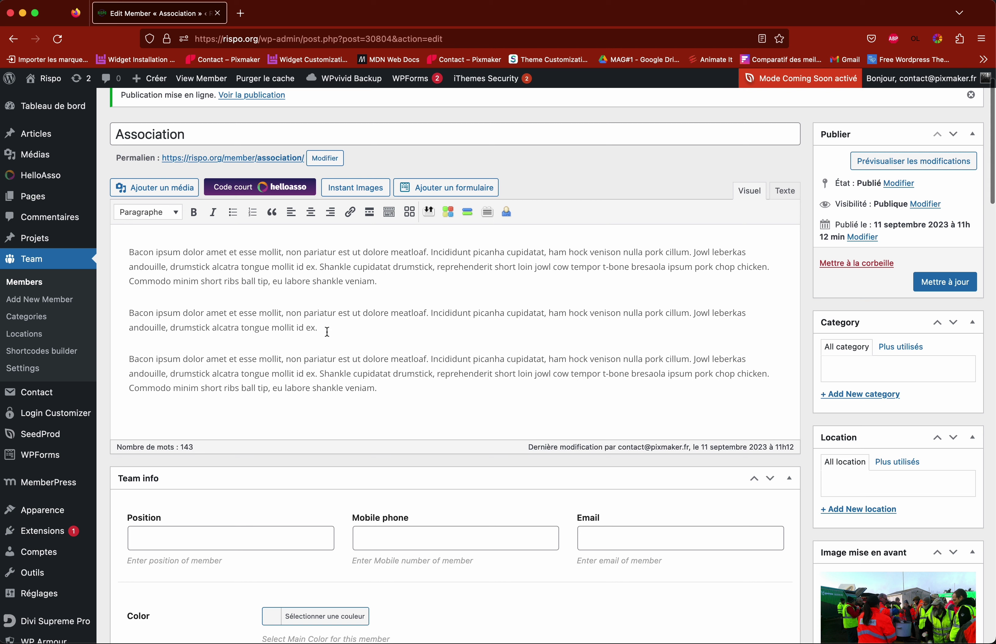
drag(307, 326, 266, 327)
key(BackSpace)
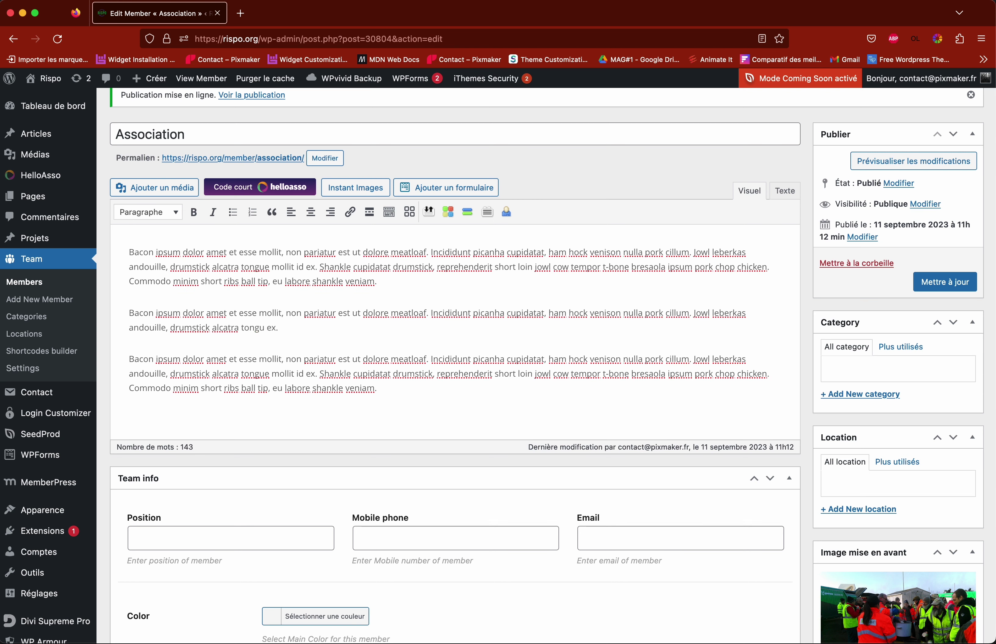
key(Right)
key(Right)
key(Right)
click(942, 283)
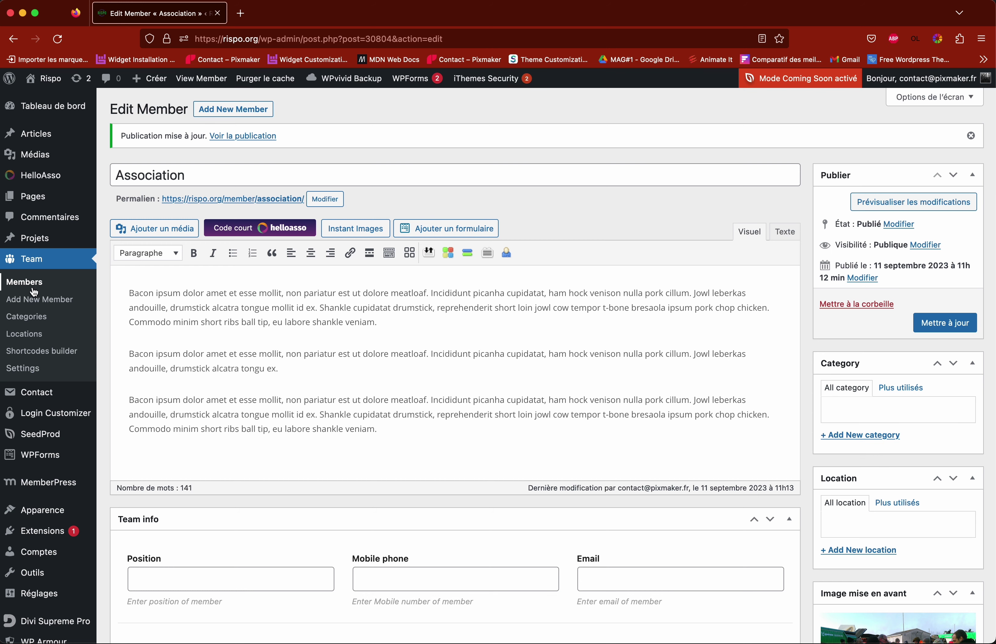
click(42, 283)
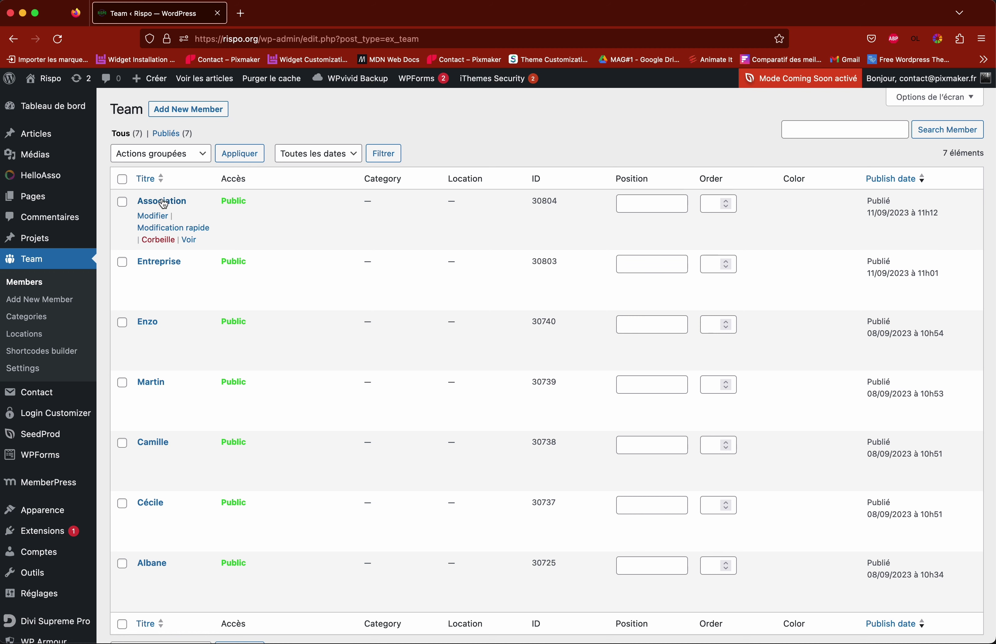
click(180, 228)
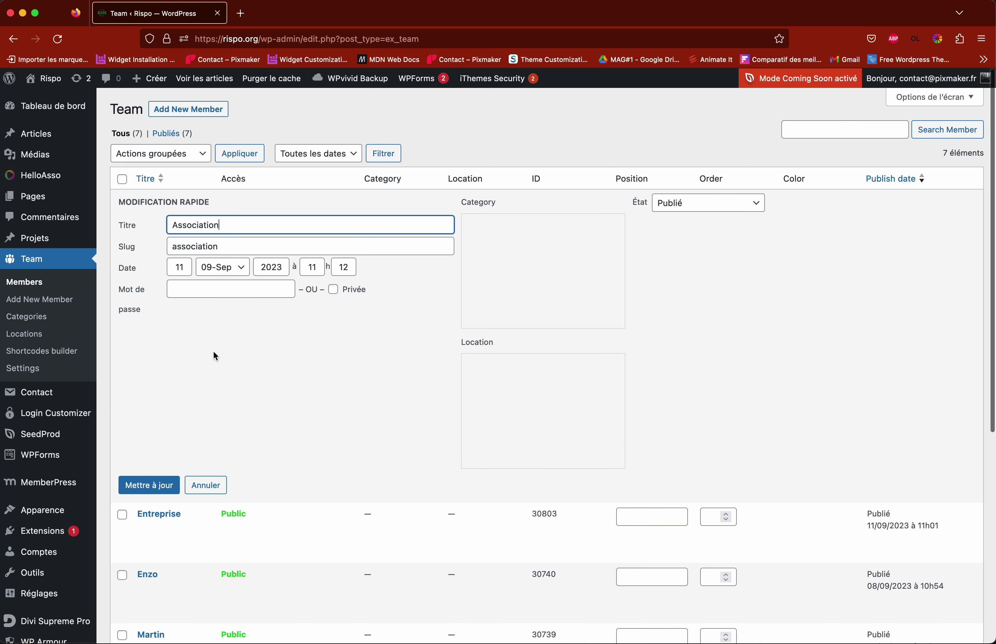
click(206, 485)
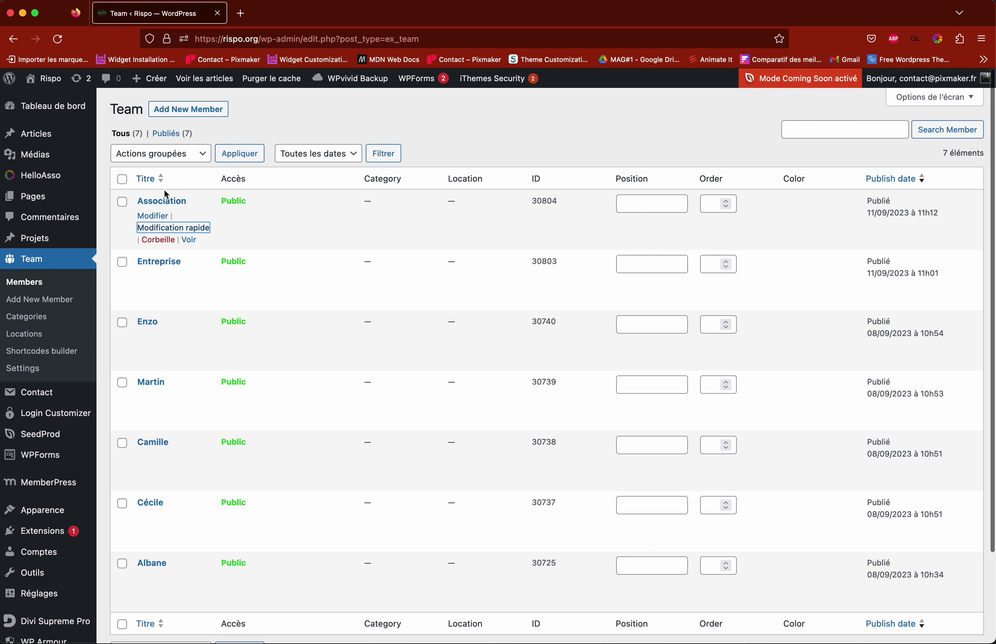
click(184, 228)
drag(229, 226, 177, 225)
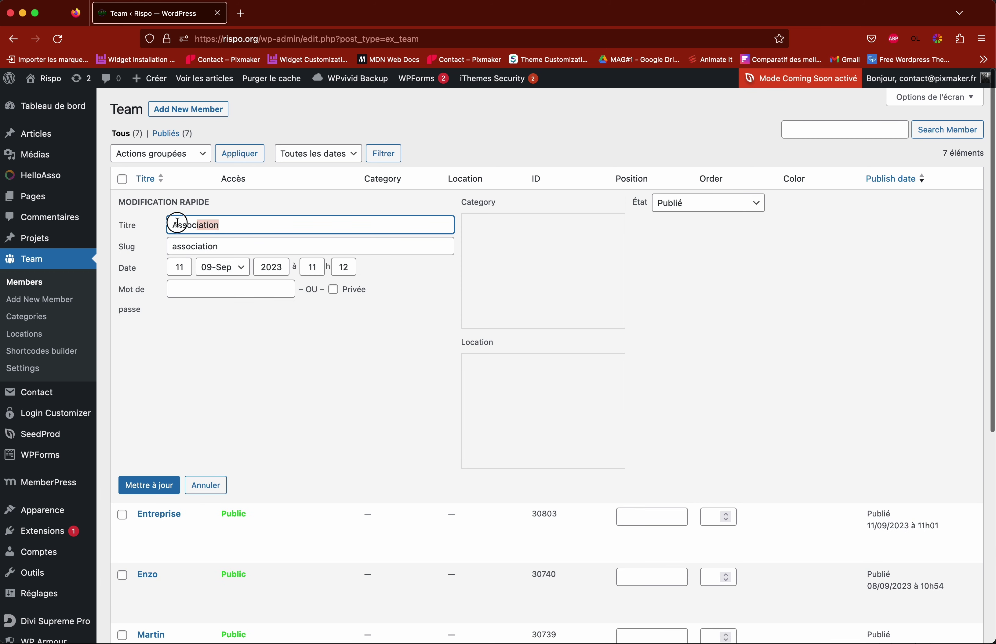
click(205, 485)
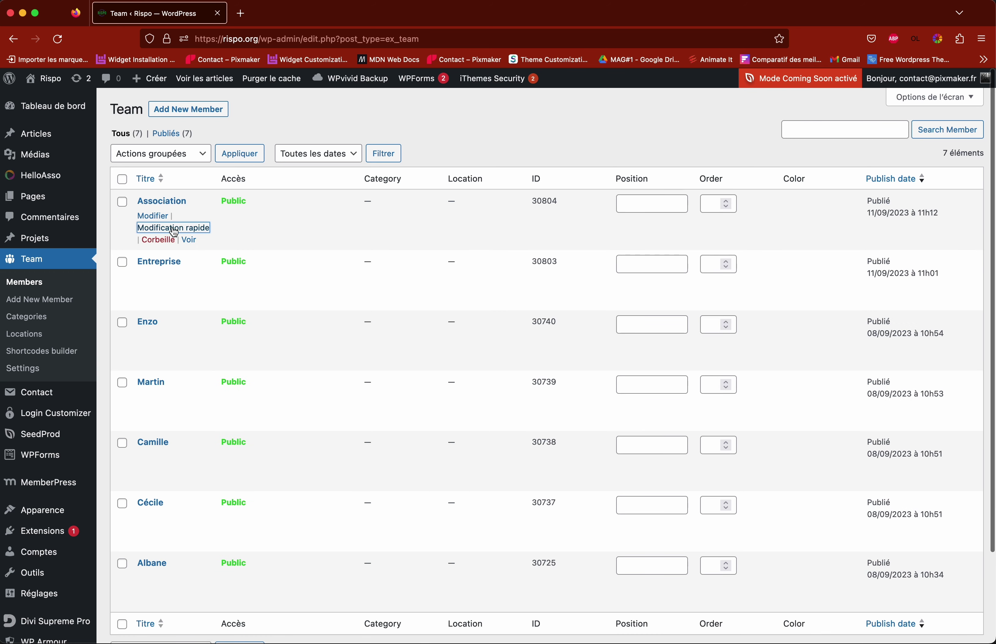
click(154, 217)
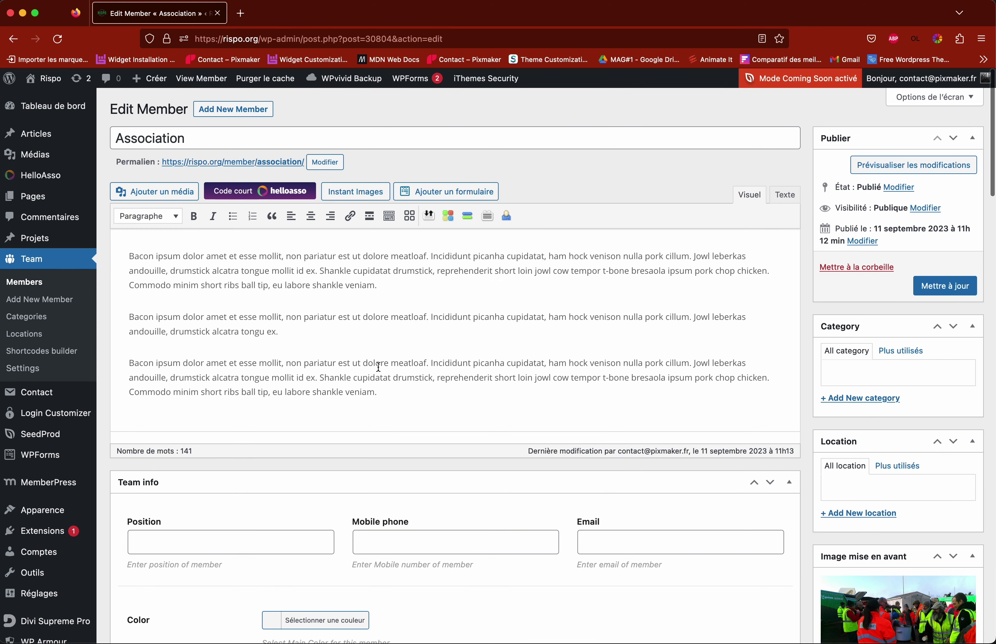
Step: Leave the Association edit screen for the public Rispo home page at rispo.org
scroll(434, 304, down, 3)
scroll(435, 304, down, 19)
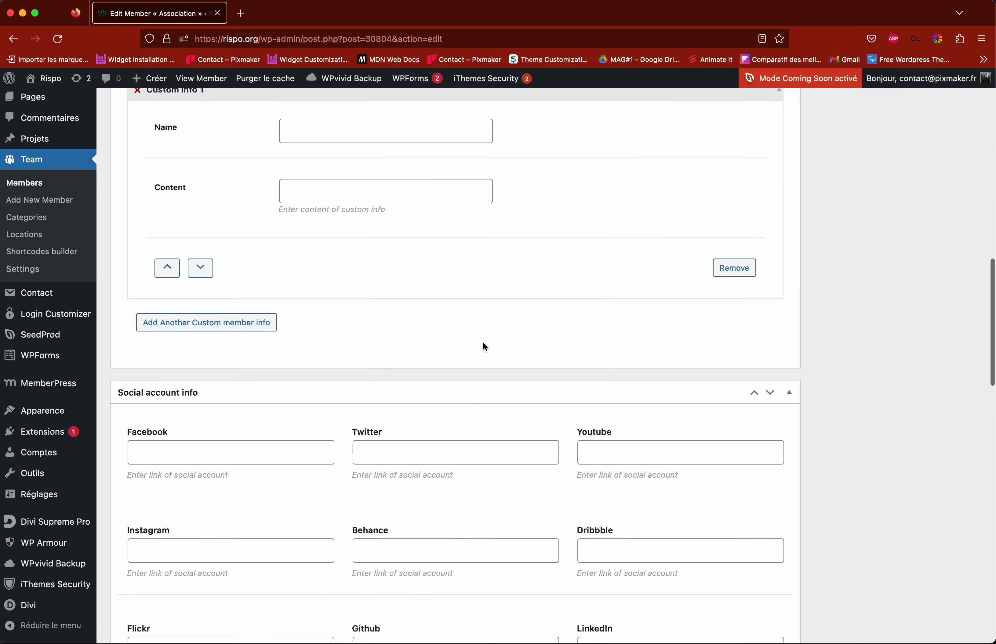
scroll(483, 341, up, 20)
scroll(482, 341, down, 1)
scroll(484, 344, down, 3)
scroll(485, 343, up, 3)
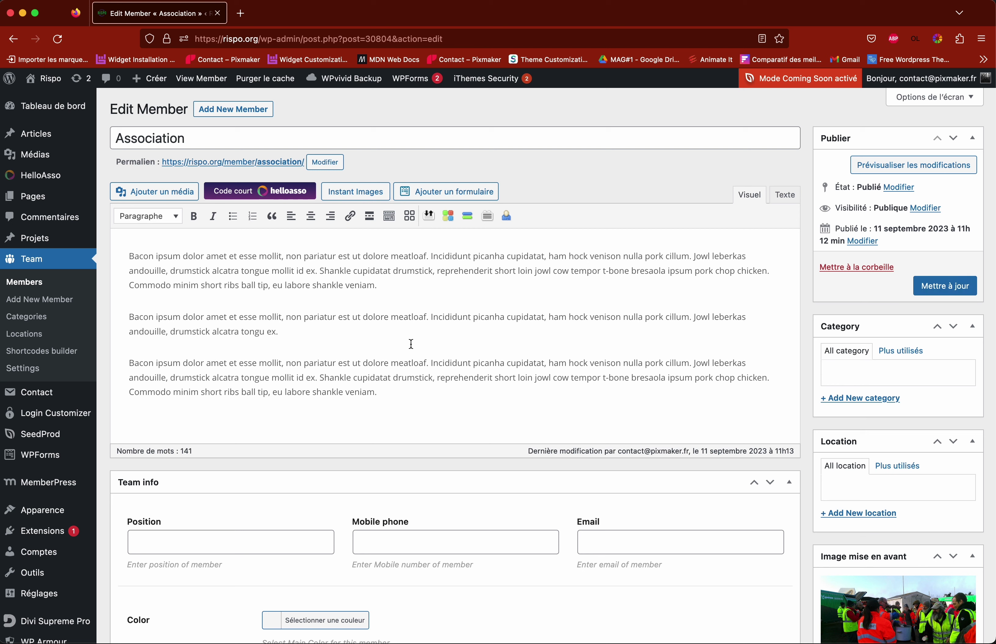
mouse_move(50, 86)
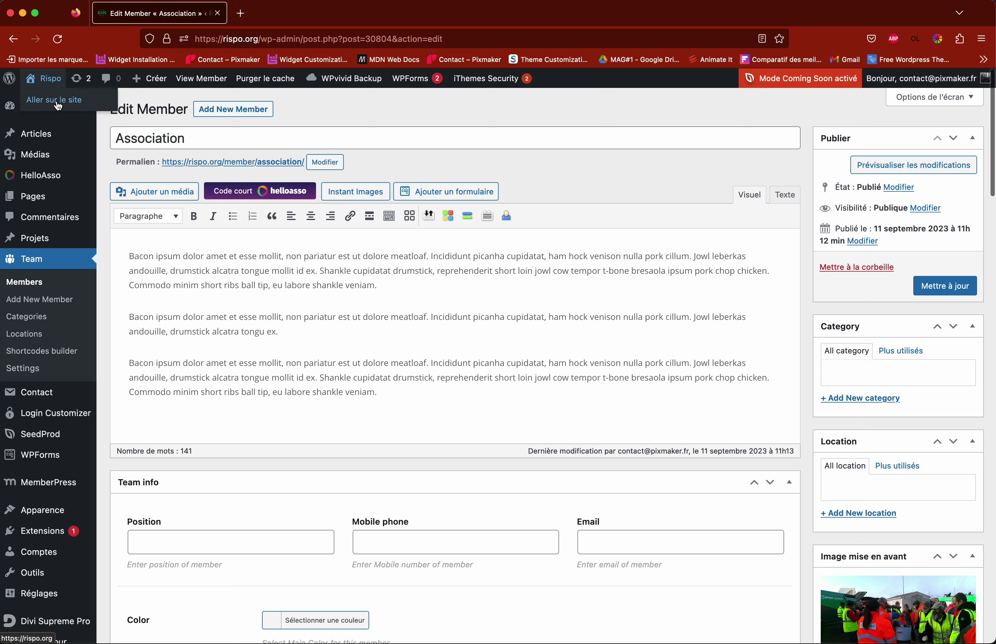
click(59, 105)
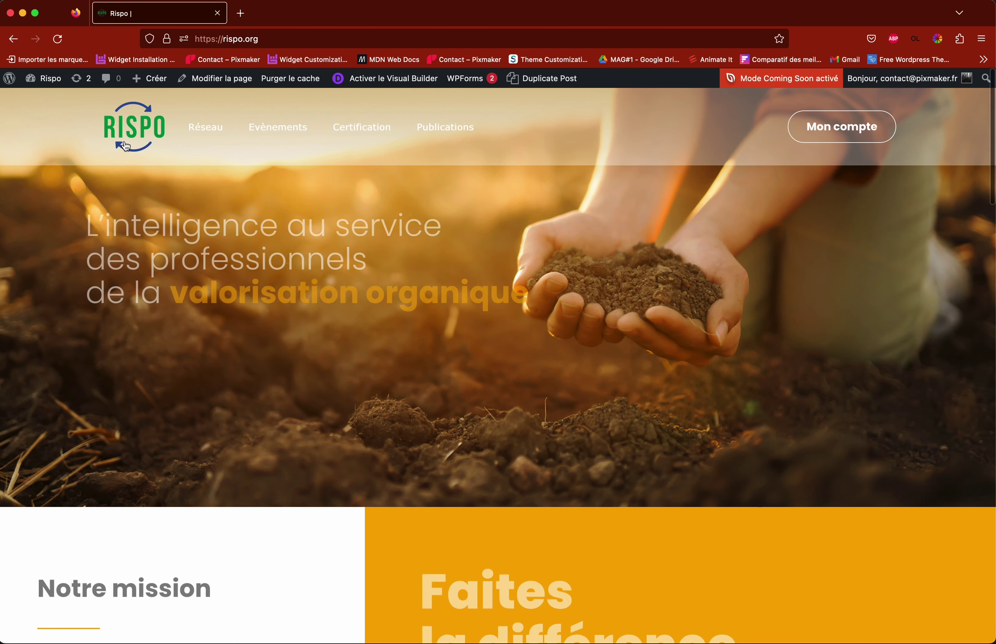
Step: On Membres du réseau, open the Association card to view its photo and description
mouse_move(235, 158)
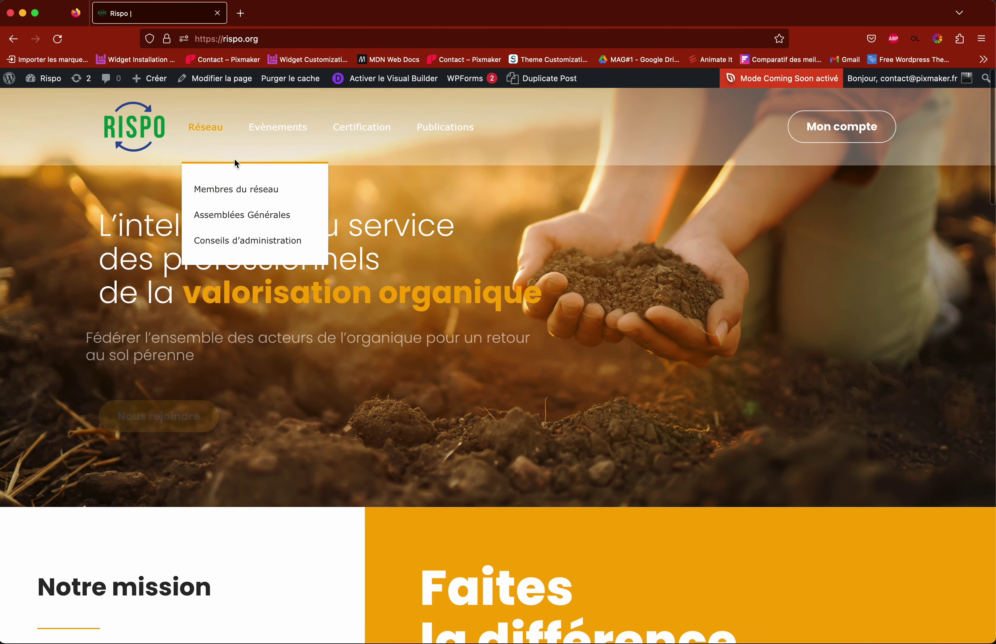
click(218, 191)
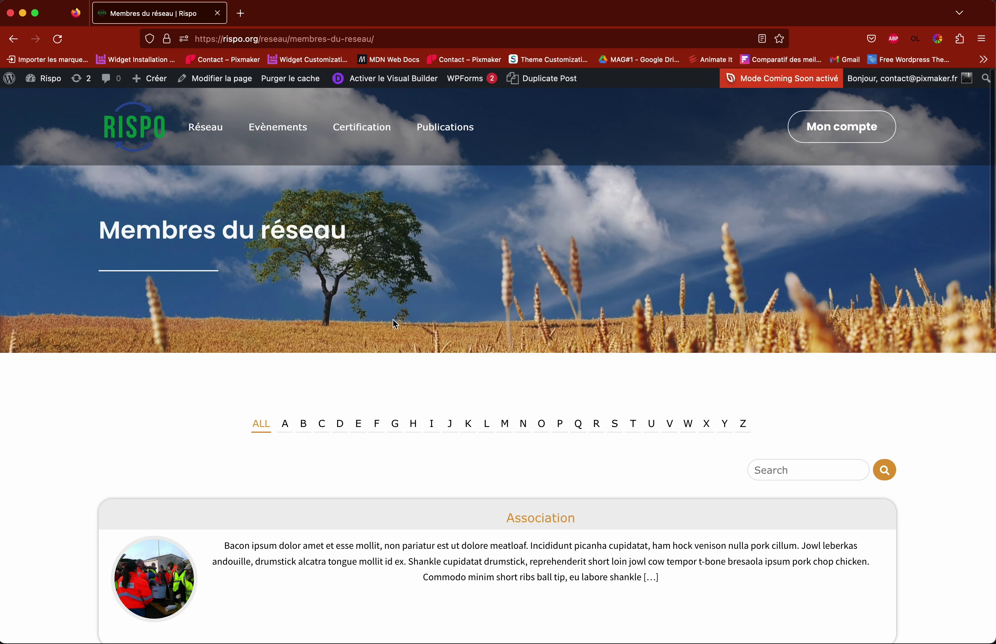
scroll(394, 318, down, 1)
scroll(397, 325, down, 3)
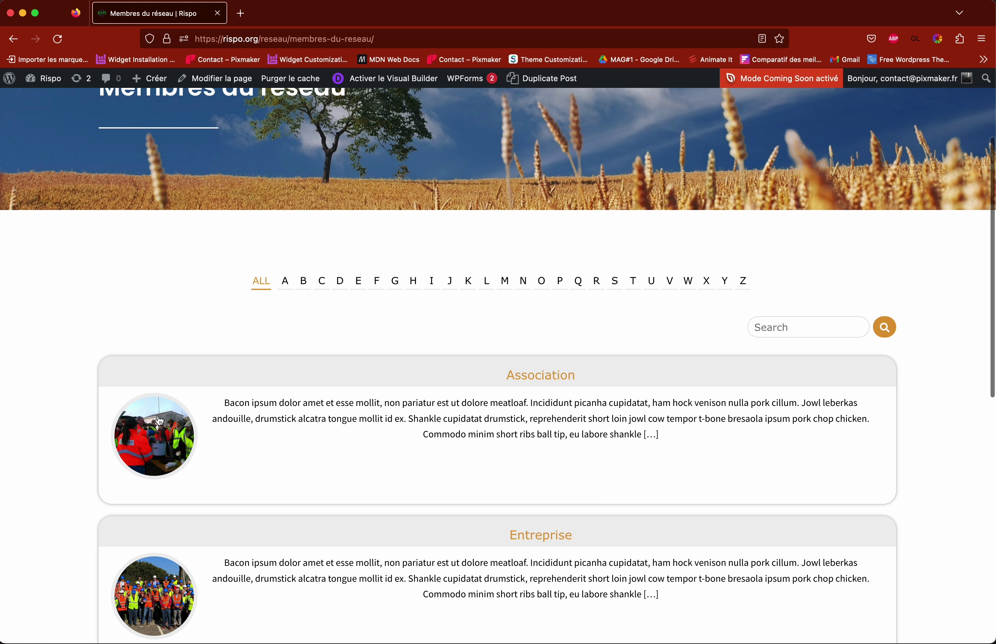
click(373, 417)
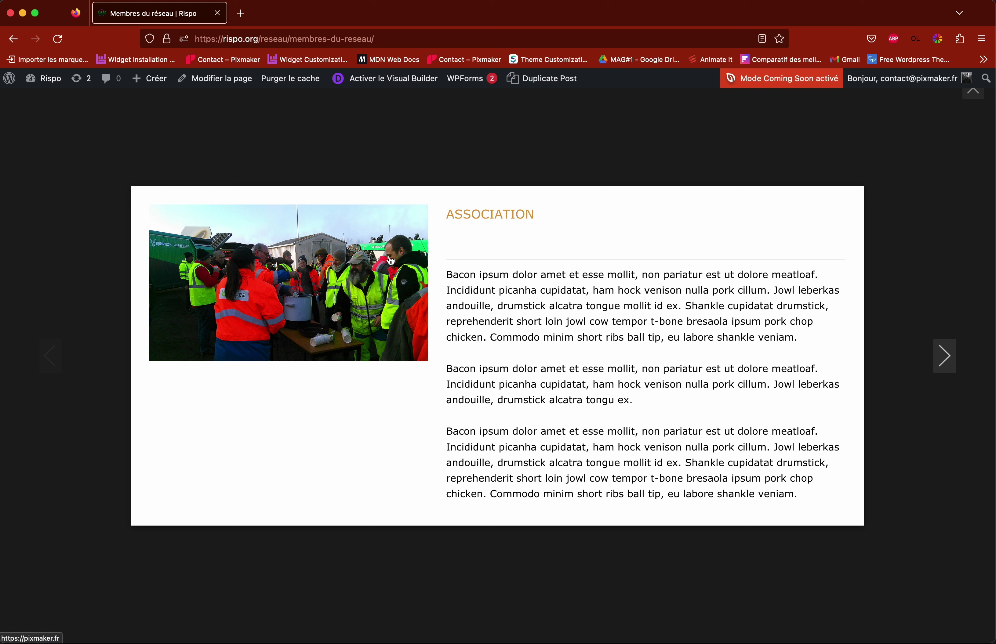
Step: Reload the page, follow the Association's pixmaker.fr link, then return to Membres du réseau
key(super+r)
click(388, 272)
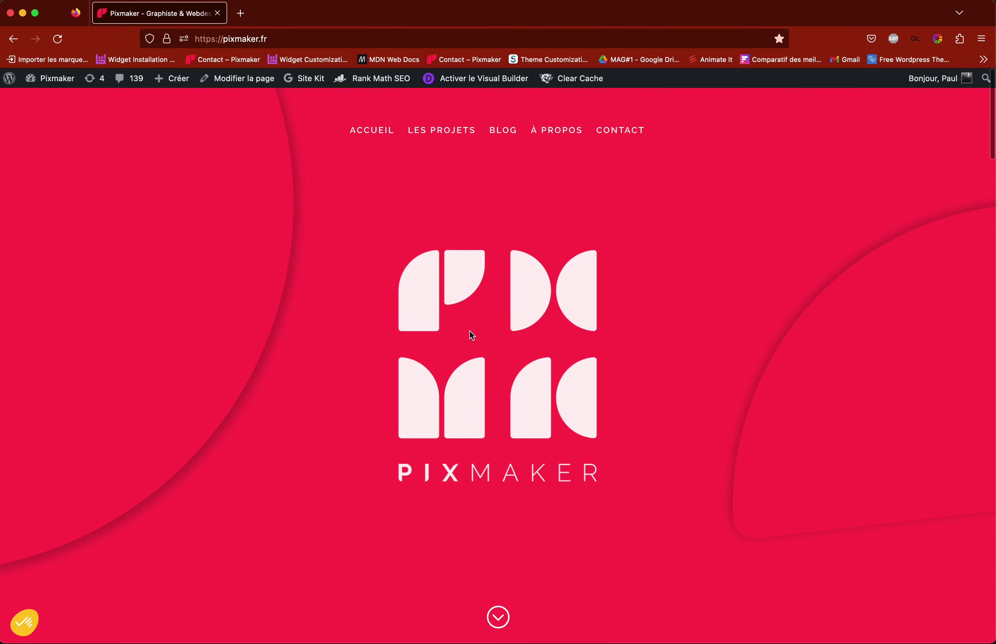
click(16, 44)
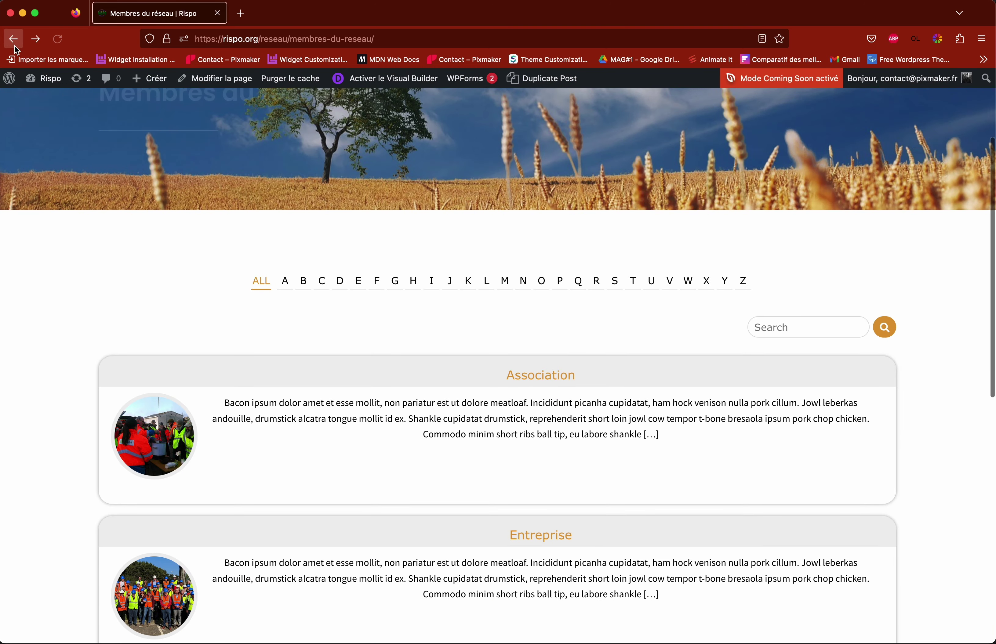
Step: Go through Publications > Règlementation on the Rispo site to the Déchets verts page with its two XXX rows
scroll(344, 243, up, 5)
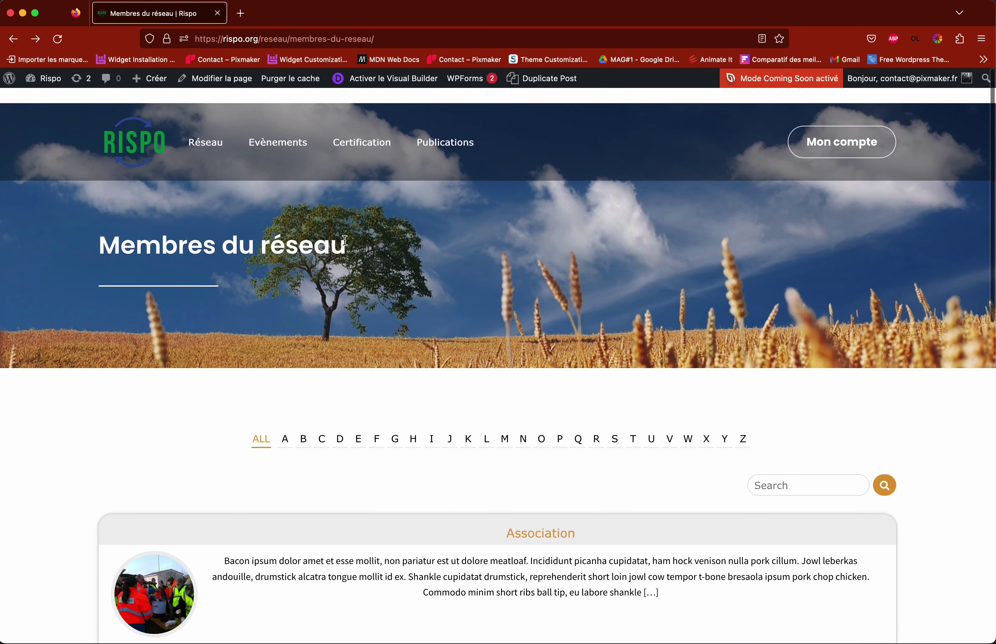
scroll(429, 389, down, 3)
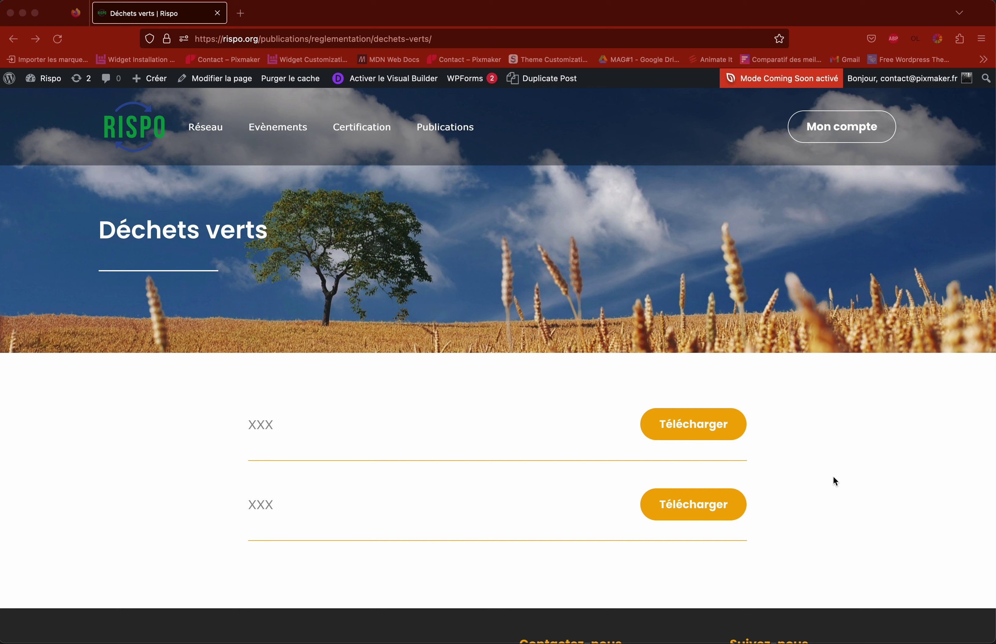
click(790, 452)
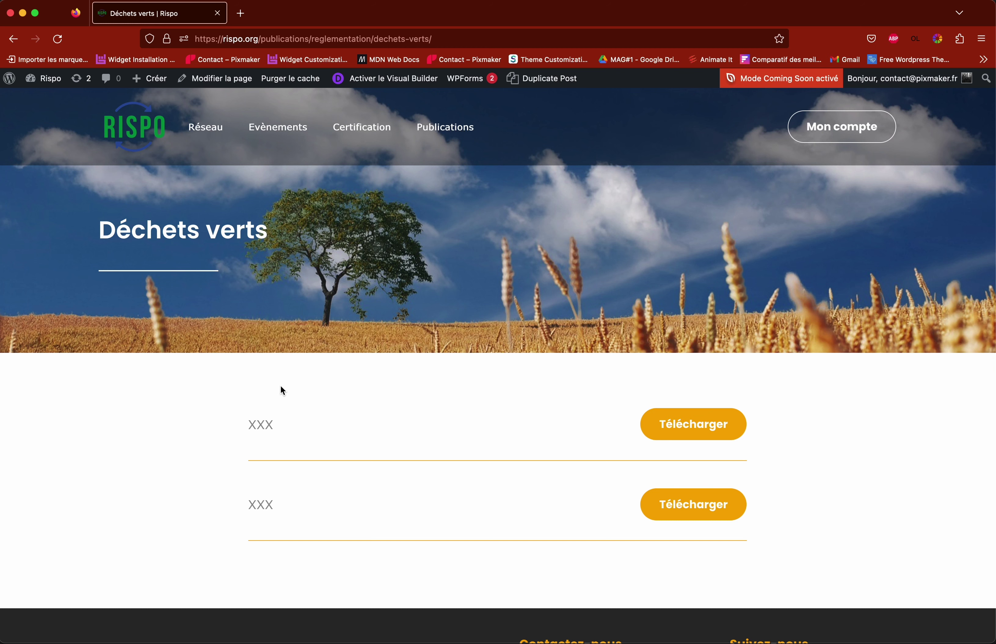
mouse_move(449, 131)
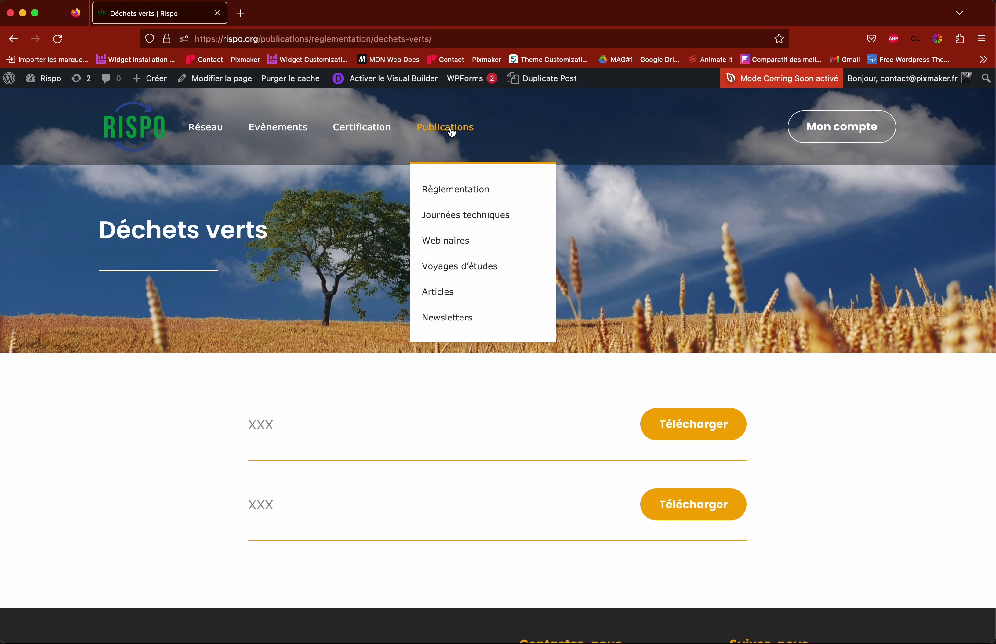
click(457, 196)
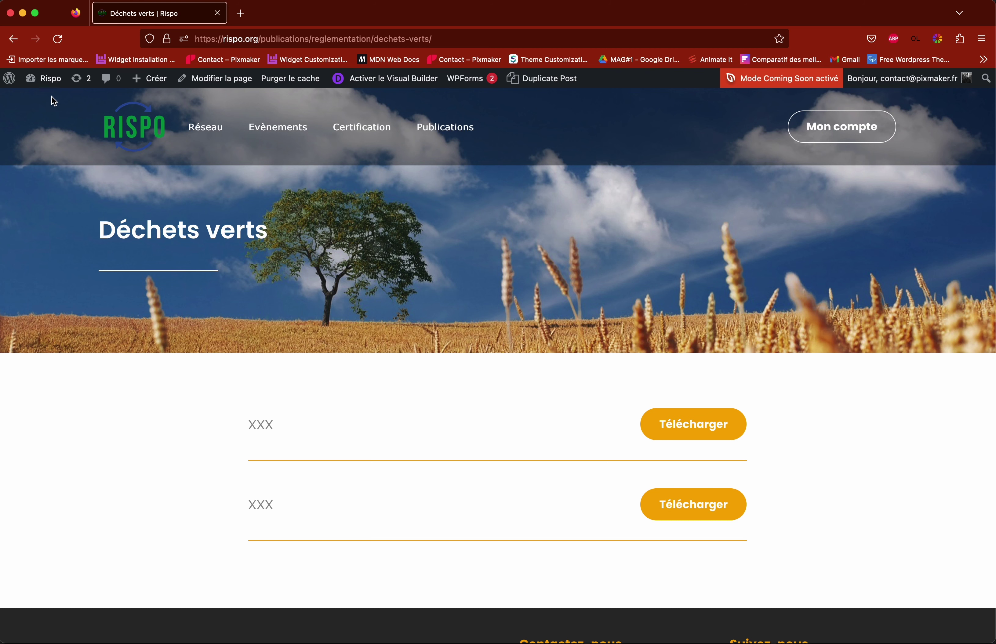
Step: Go from the WordPress dashboard to Médias > Médiathèque
click(13, 86)
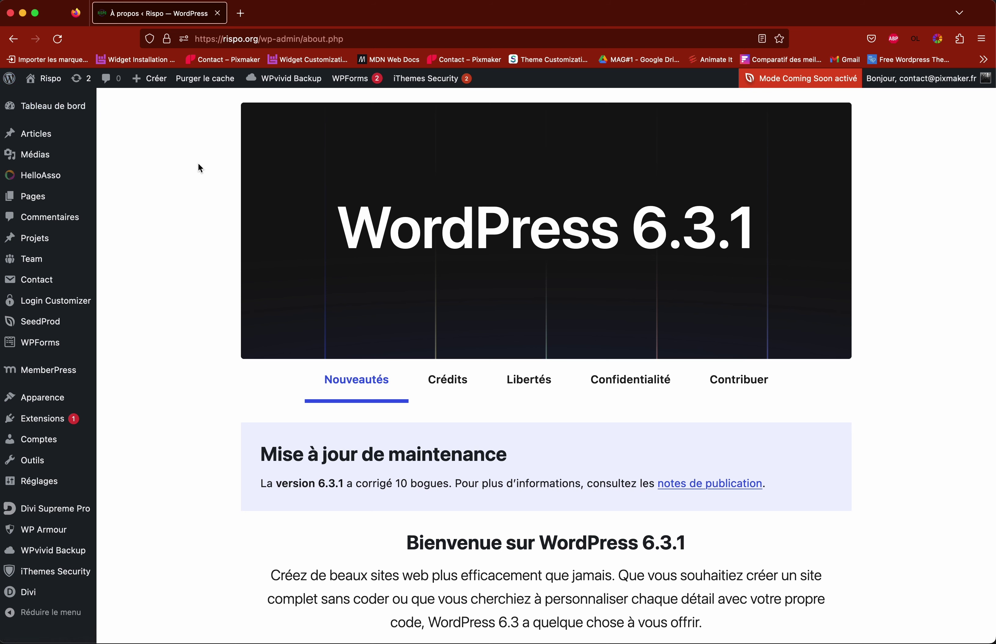
mouse_move(32, 161)
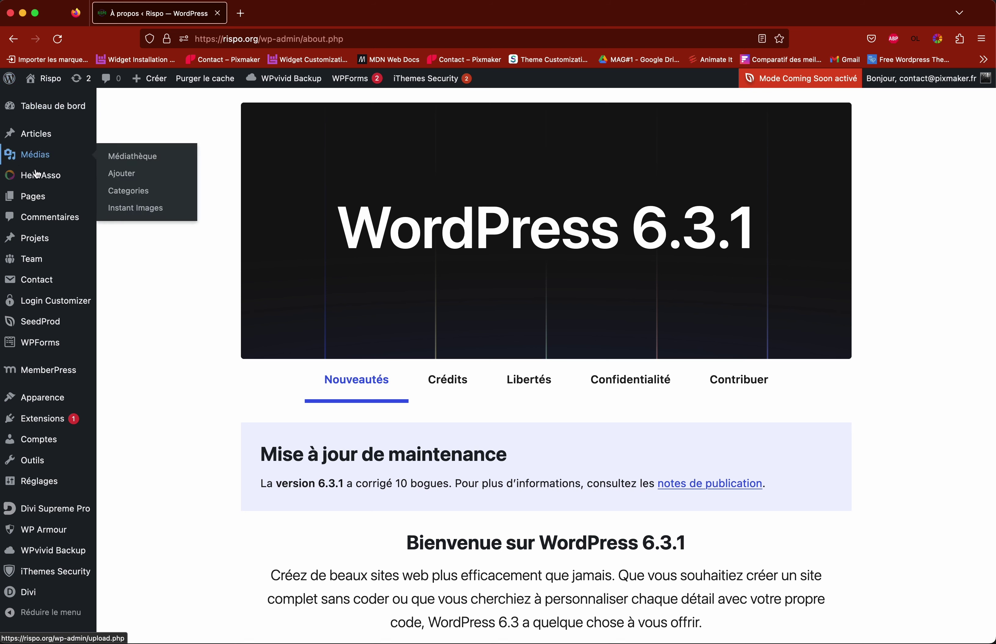
click(142, 163)
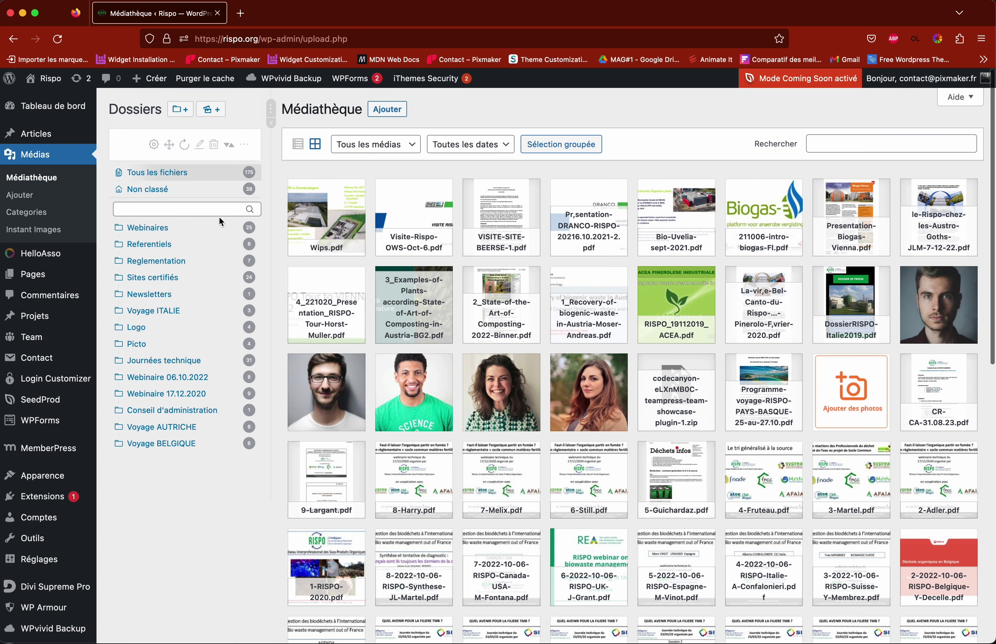
Step: Create a media folder named 'Réglementation - déchets vert' and open it
click(180, 110)
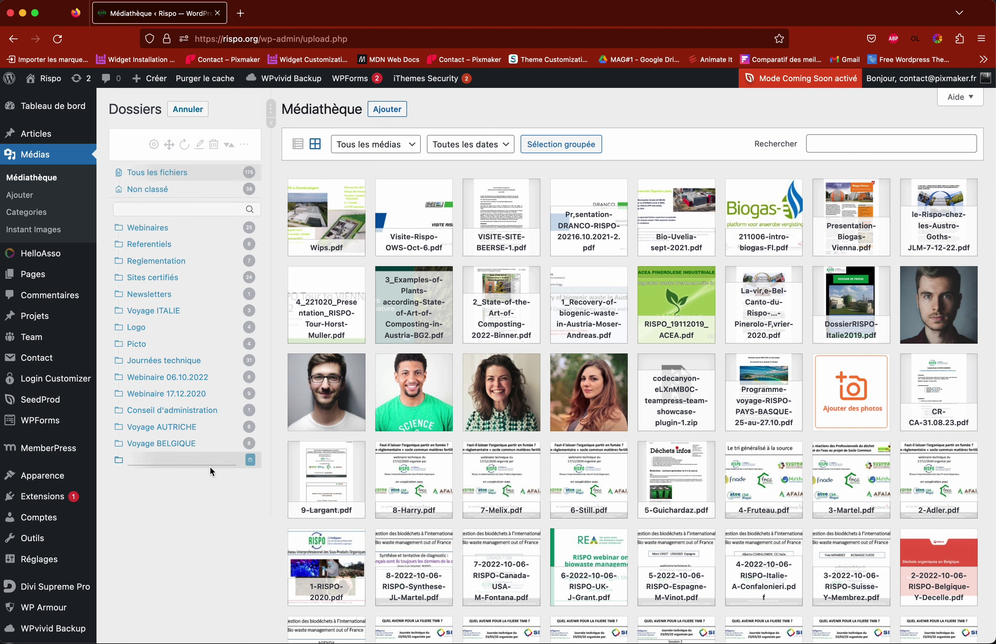
text(Réglementation - déchets)
text(vert)
key(Return)
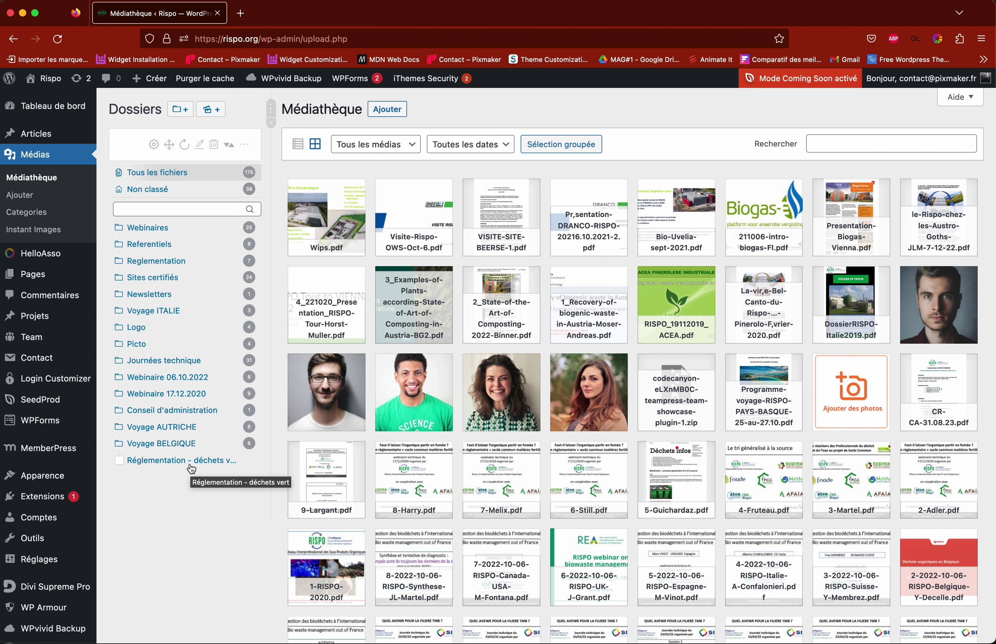
click(160, 462)
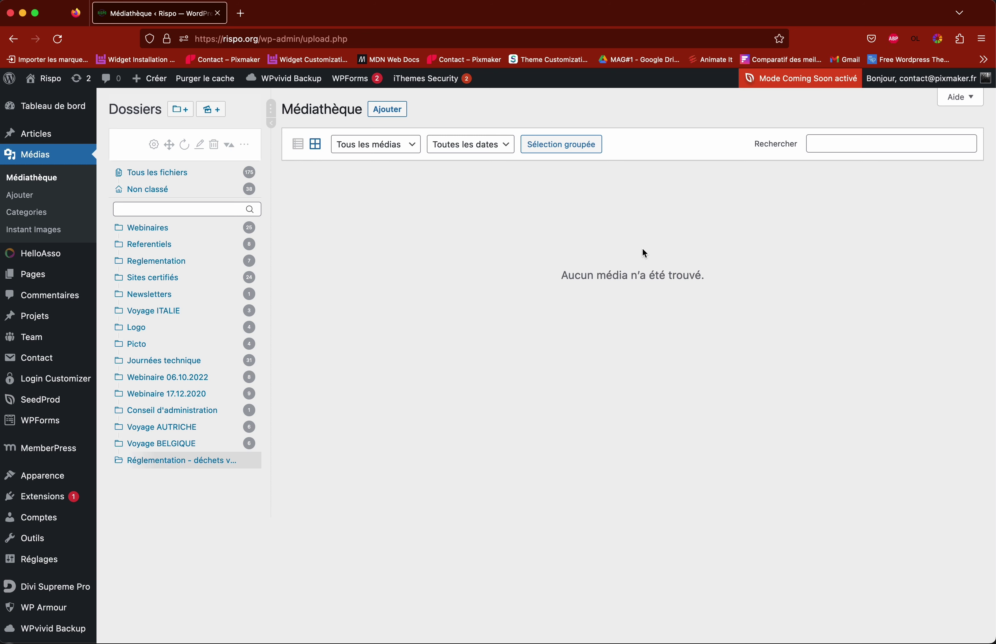
Step: Upload arborescence-rispo.pdf from the computer into the Réglementation - déchets vert folder
click(388, 111)
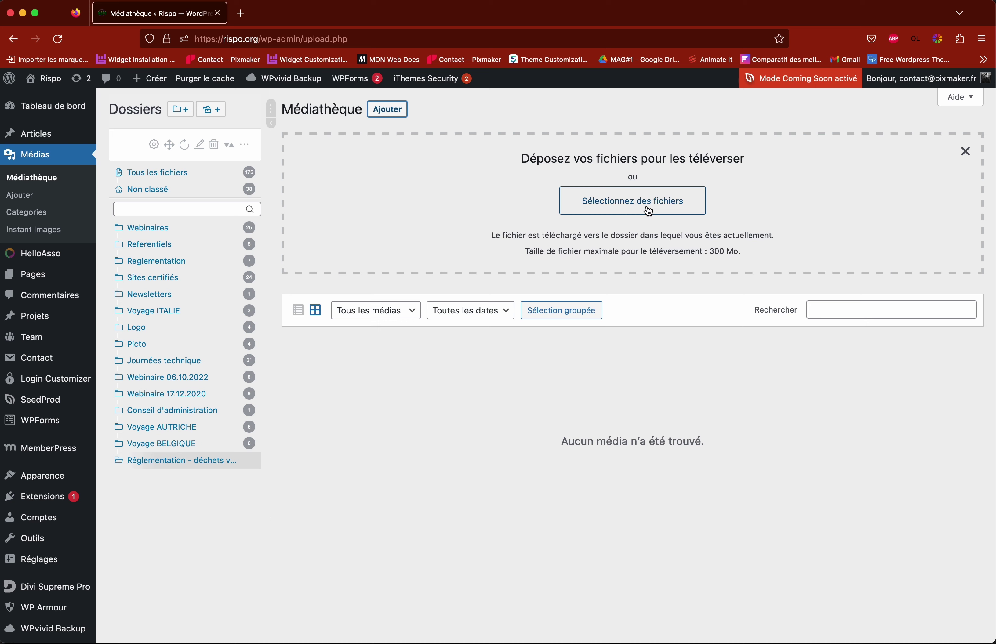
click(649, 209)
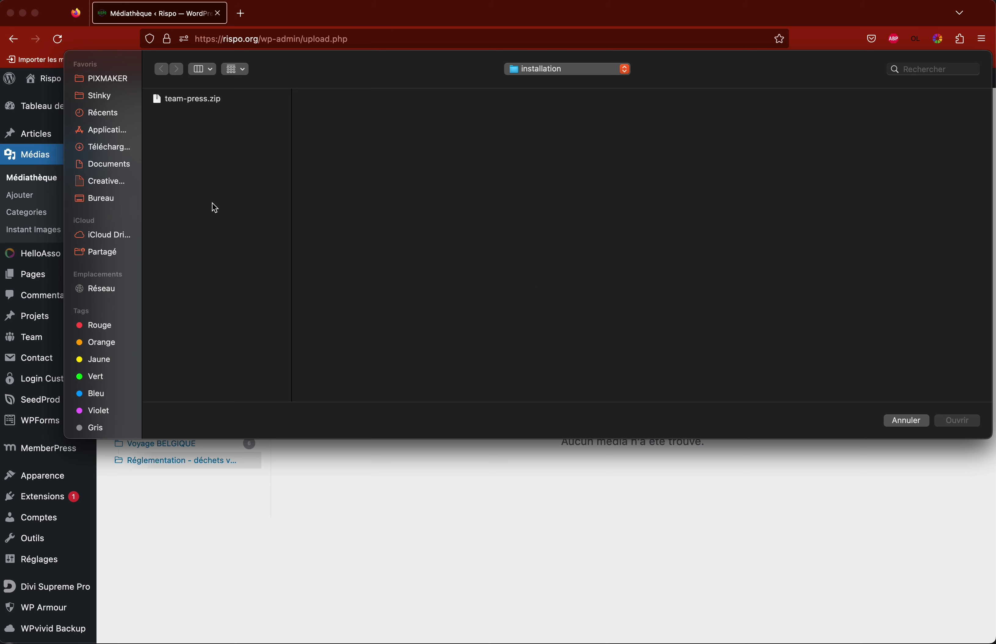
click(907, 422)
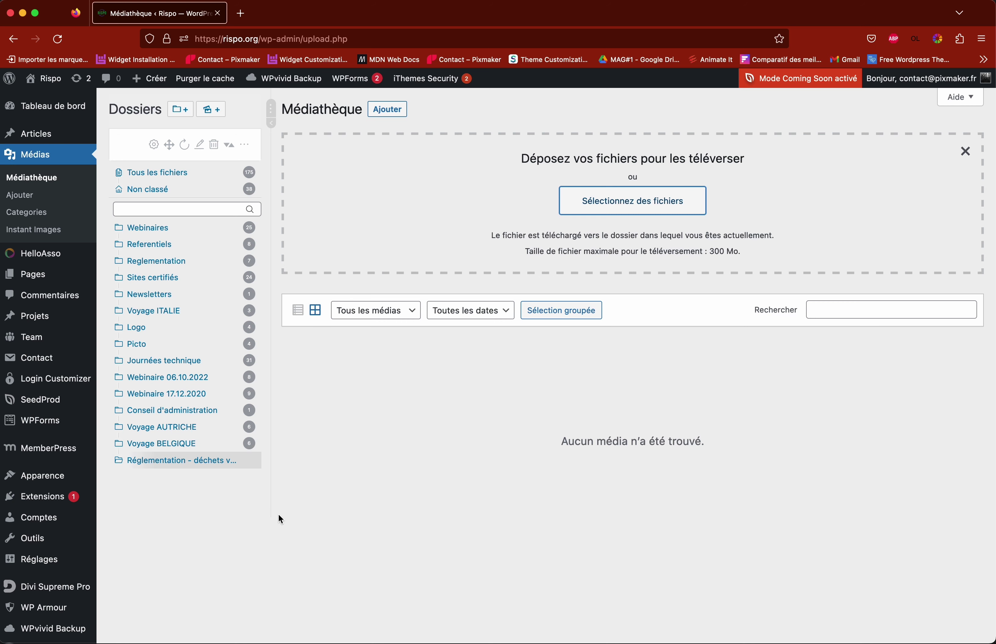
click(646, 205)
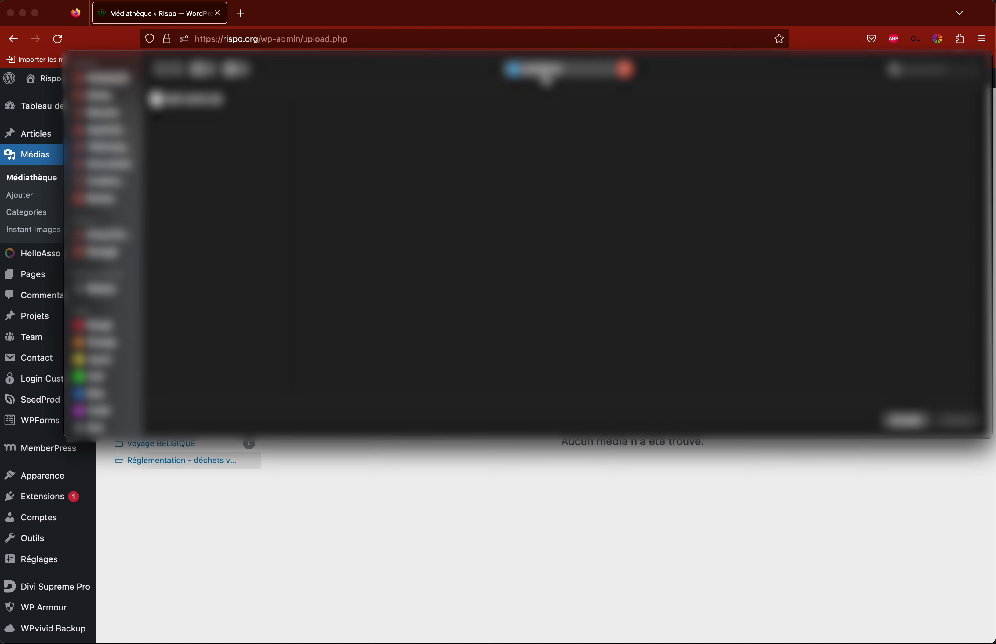
click(107, 79)
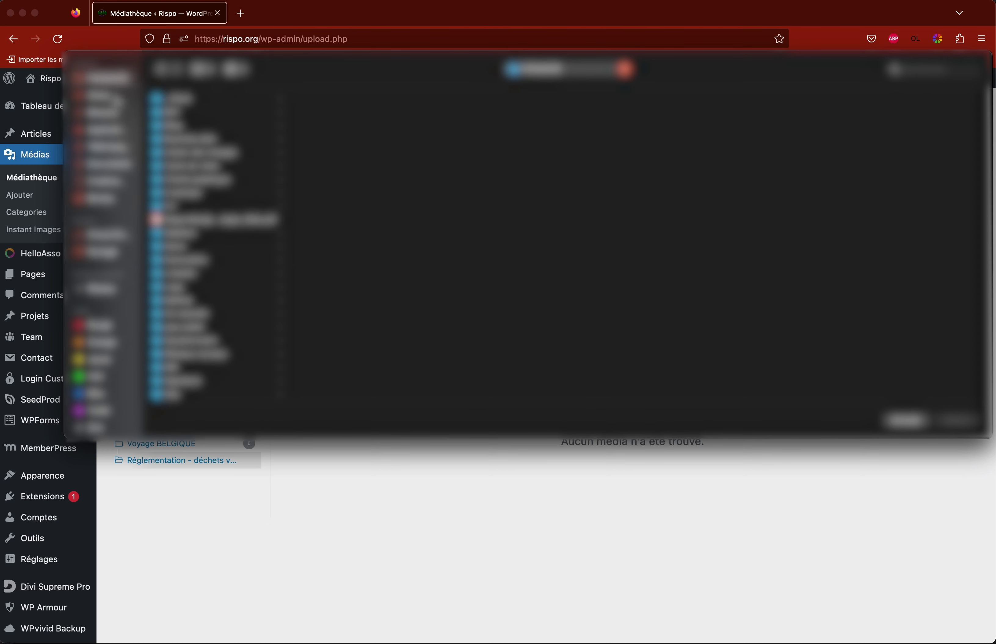
click(203, 100)
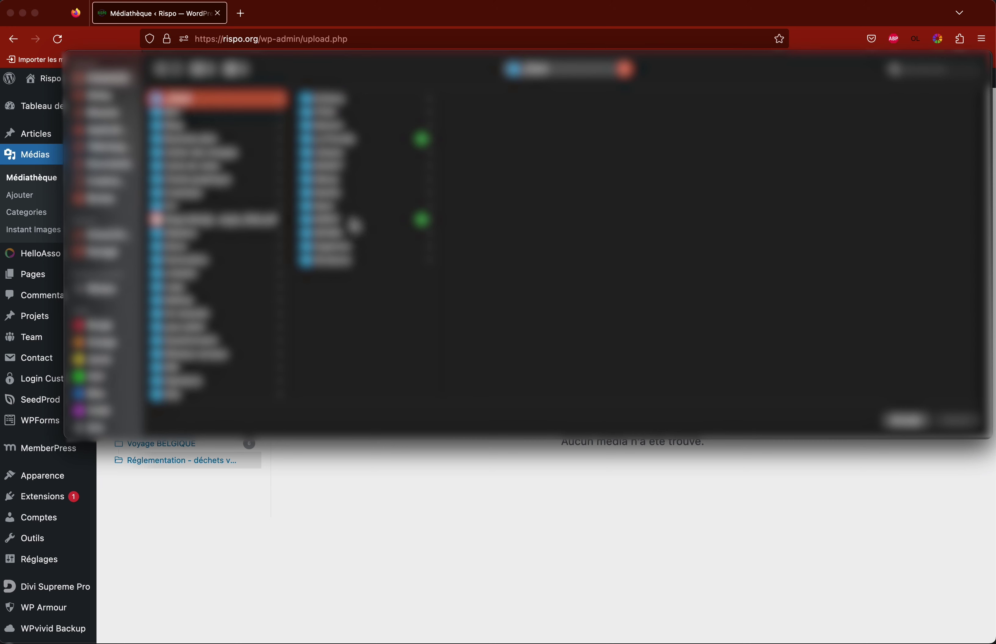
click(353, 221)
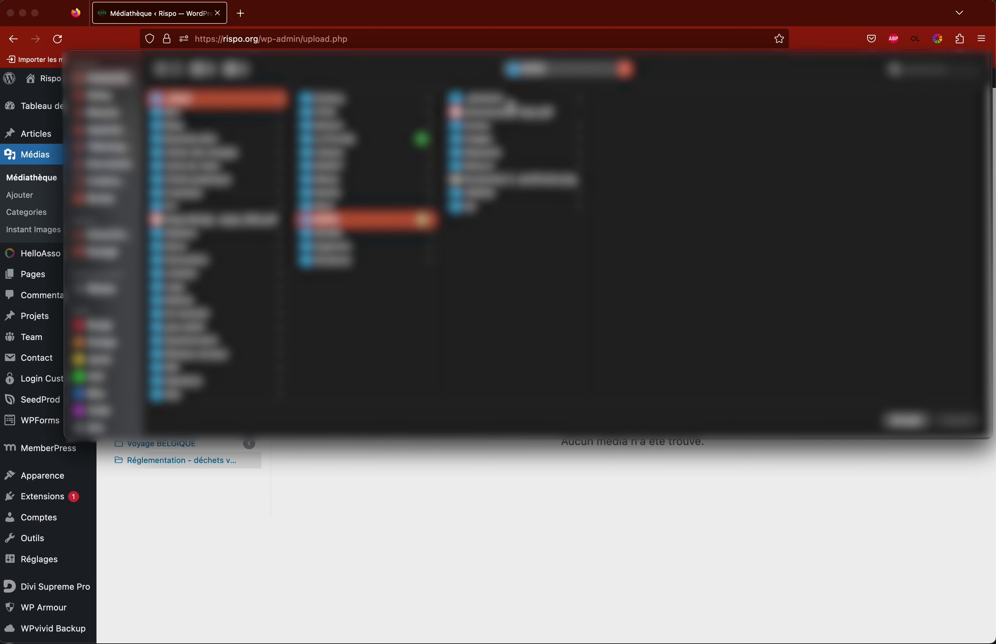
click(500, 100)
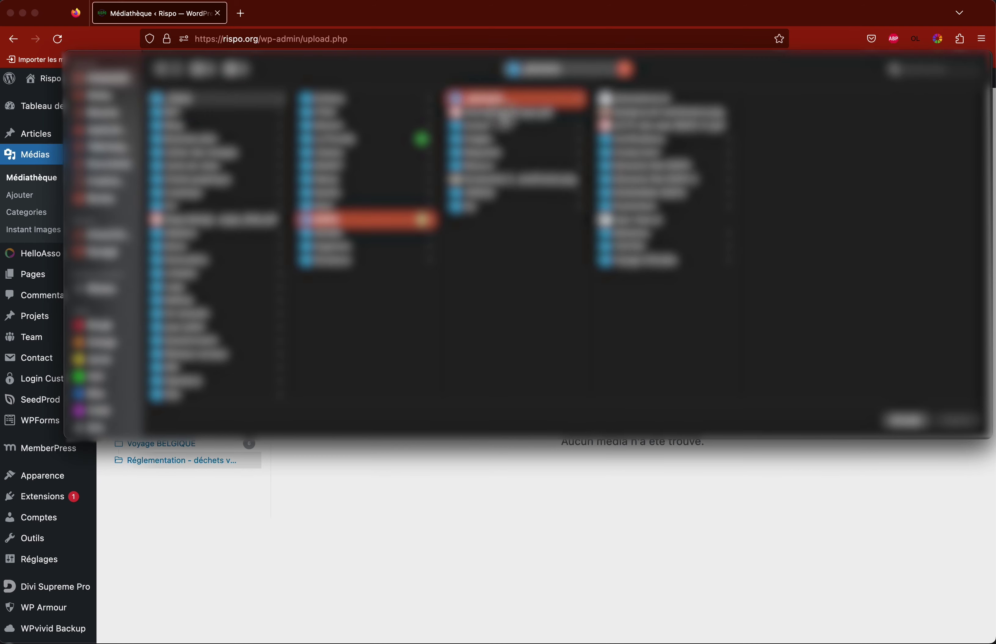
click(505, 117)
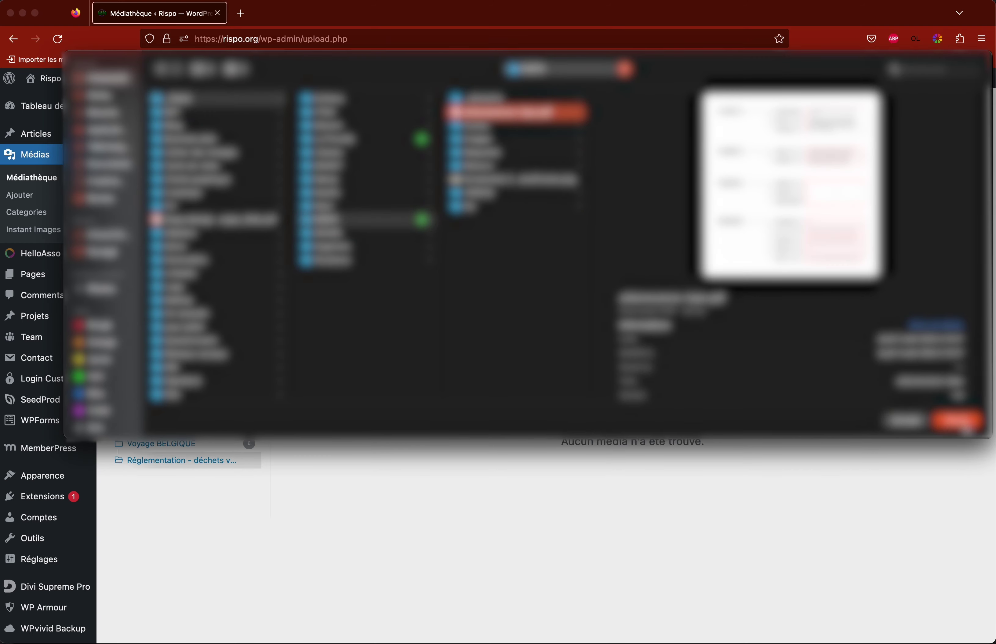
click(959, 423)
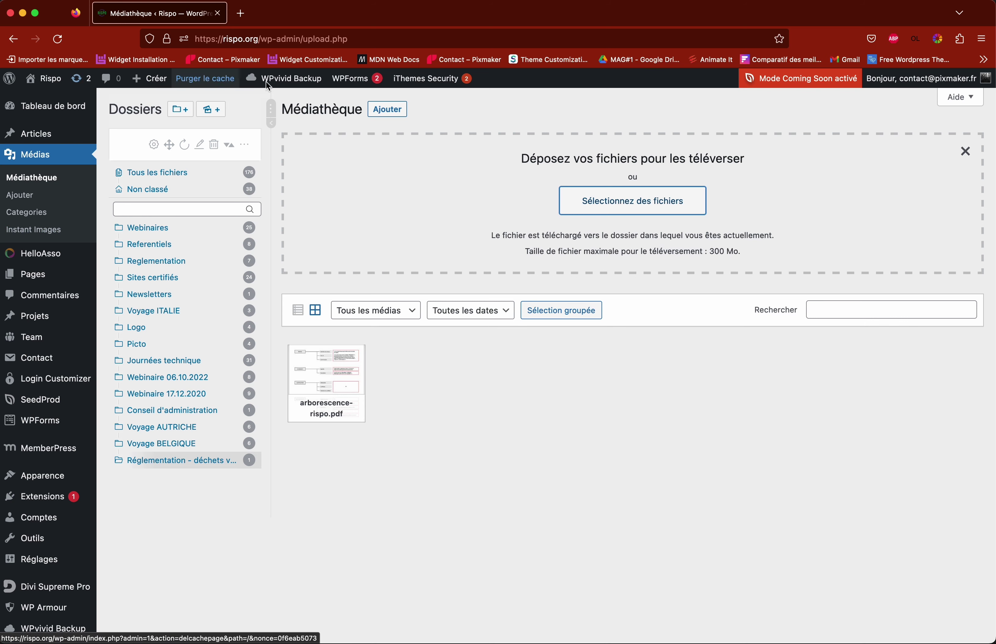
Step: Visit the Rispo site, go to the Déchets verts page, and enable the Divi Visual Builder
mouse_move(45, 80)
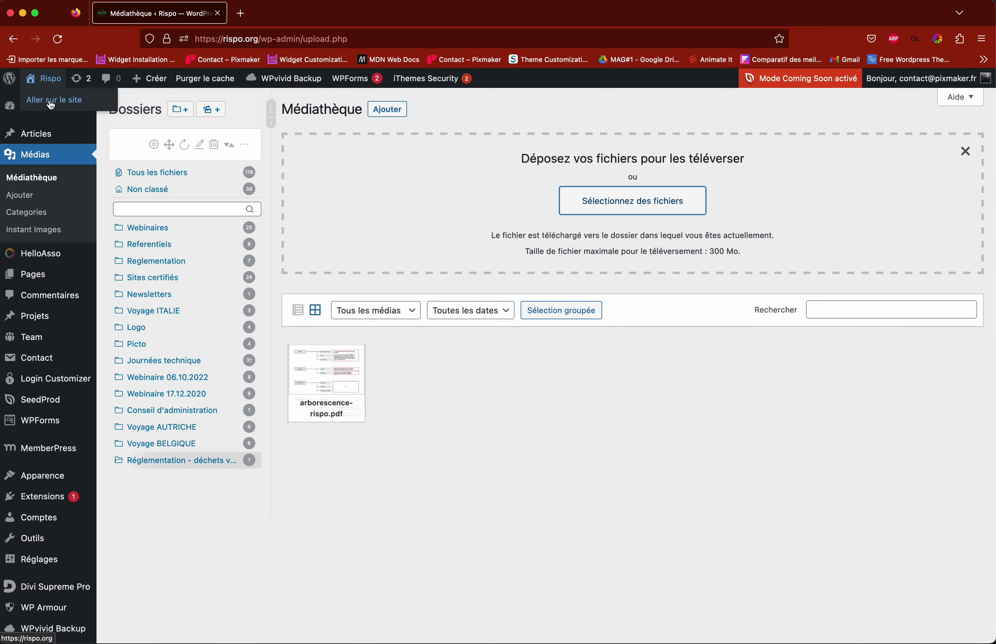
click(51, 104)
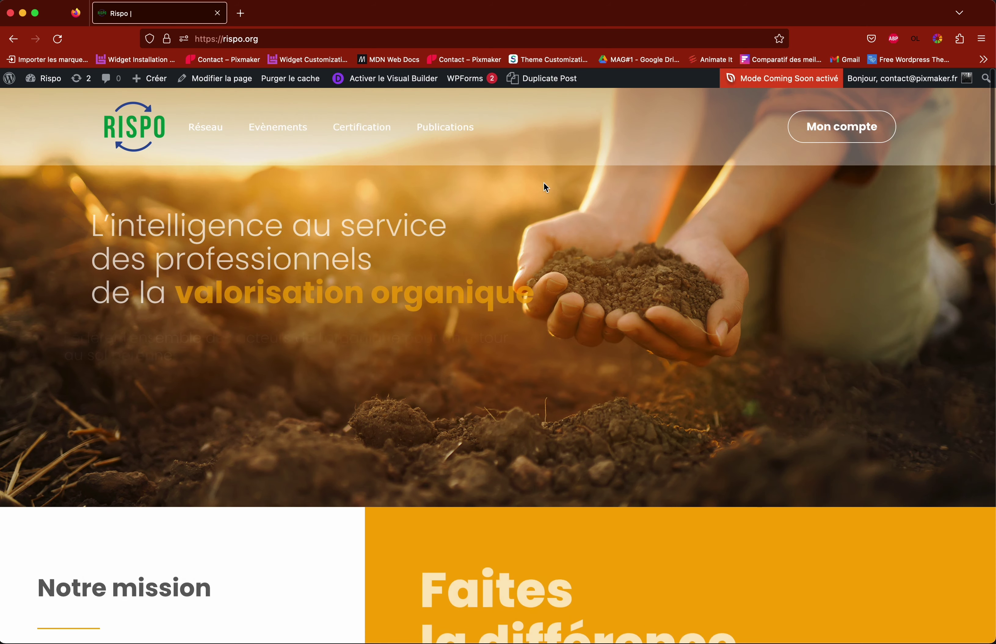
mouse_move(430, 126)
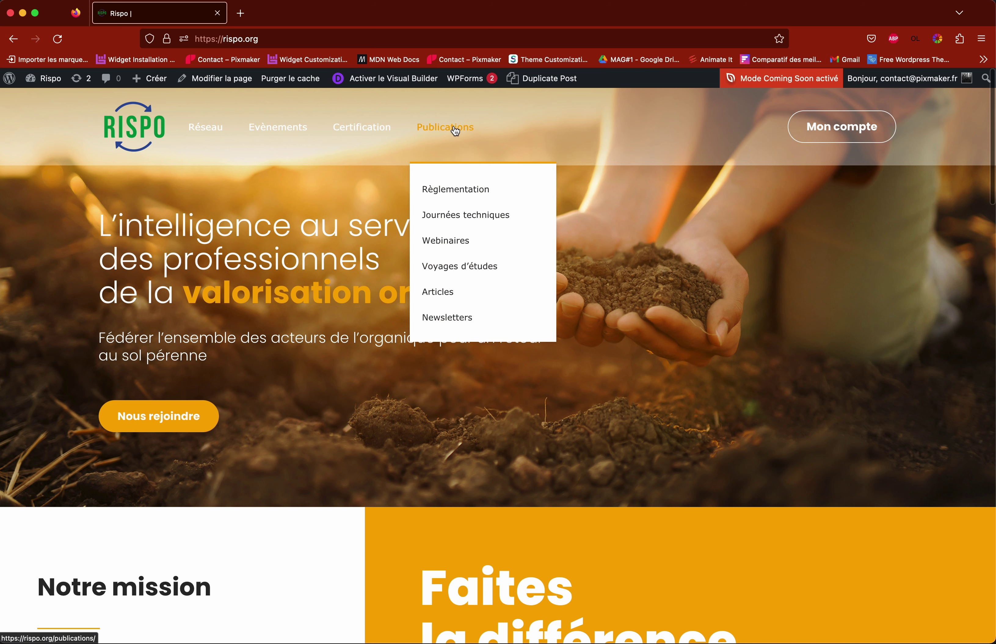
click(462, 192)
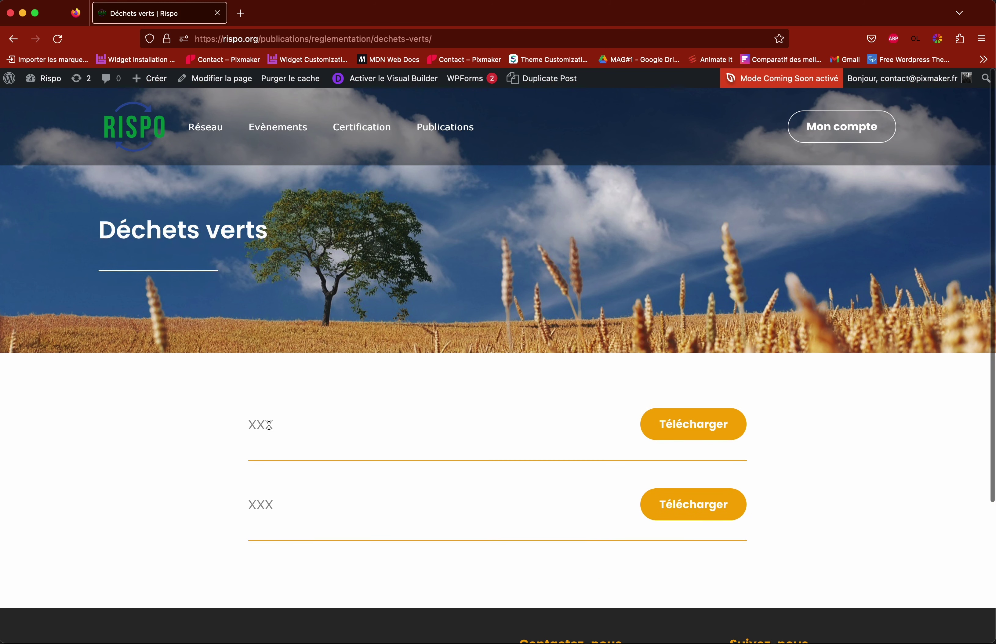
click(371, 87)
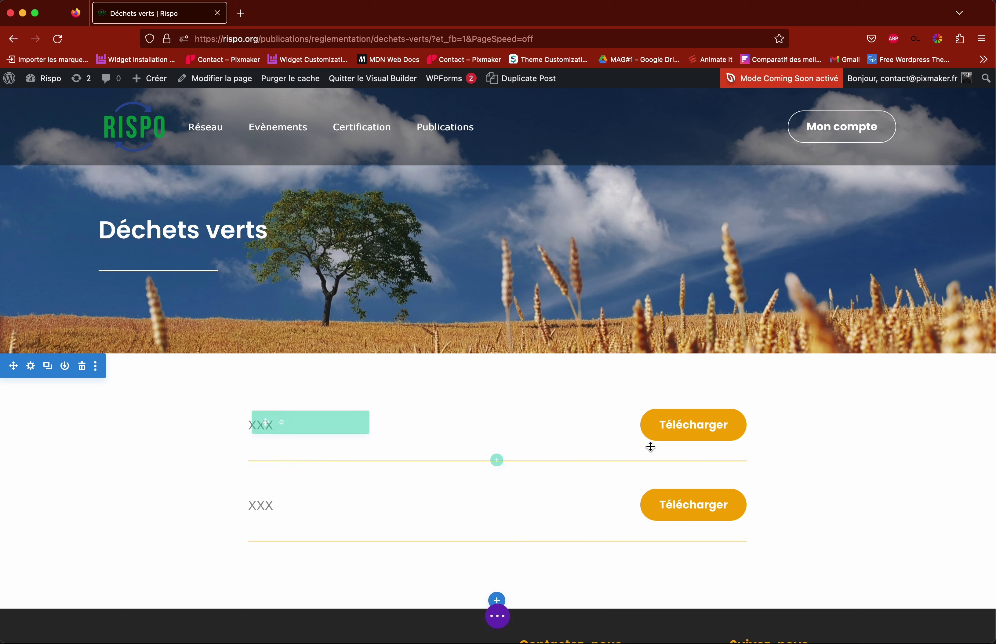
click(497, 616)
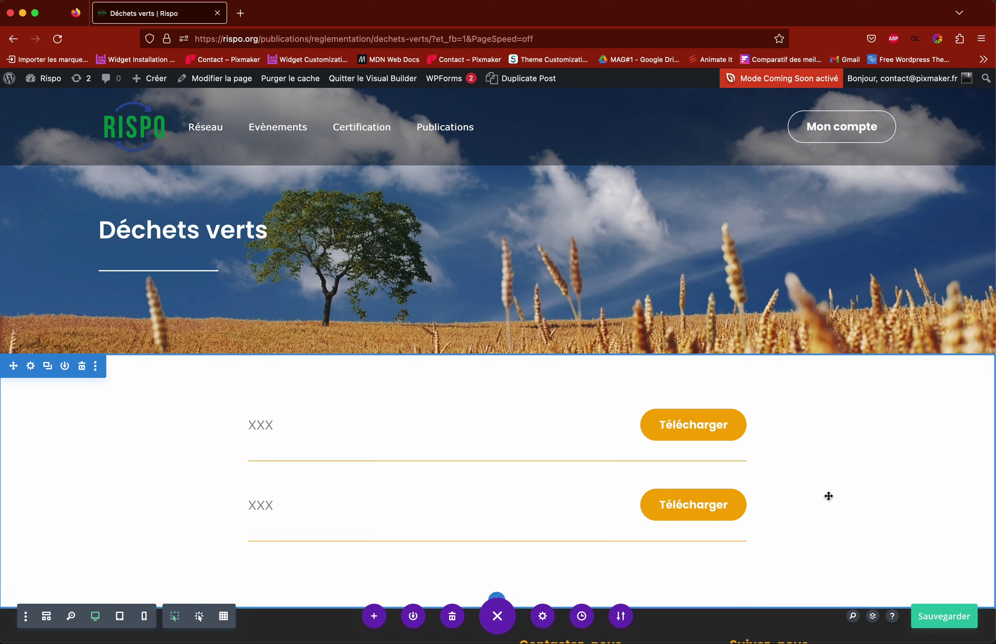
click(518, 623)
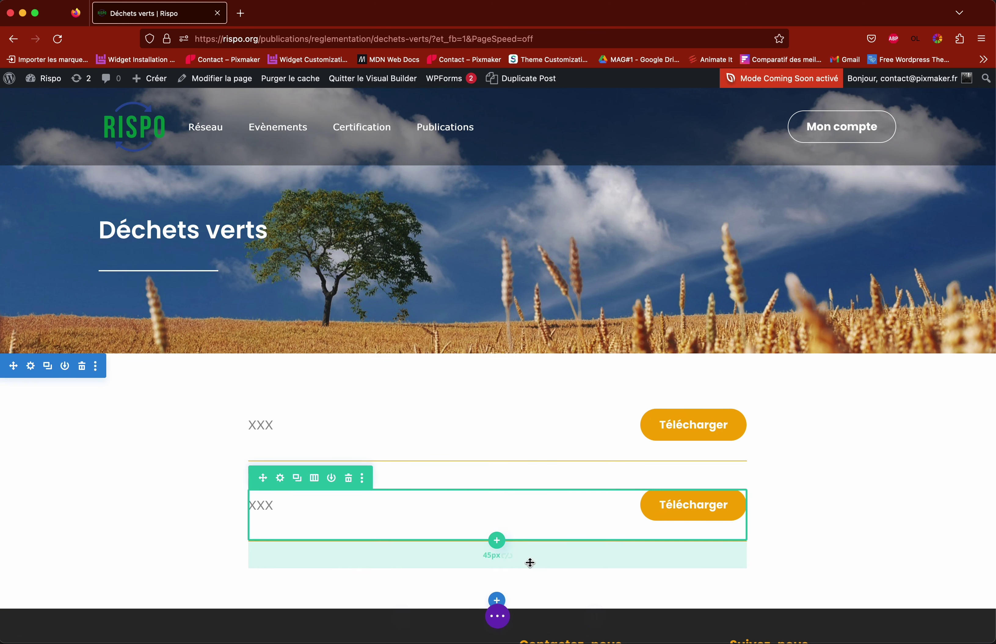
click(501, 623)
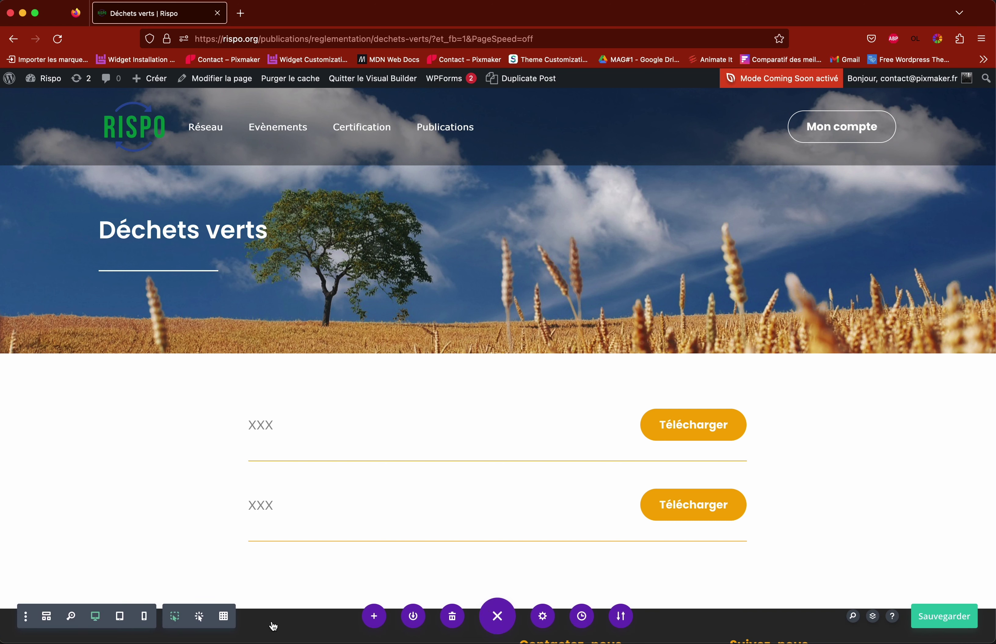
double_click(266, 425)
key(BackSpace)
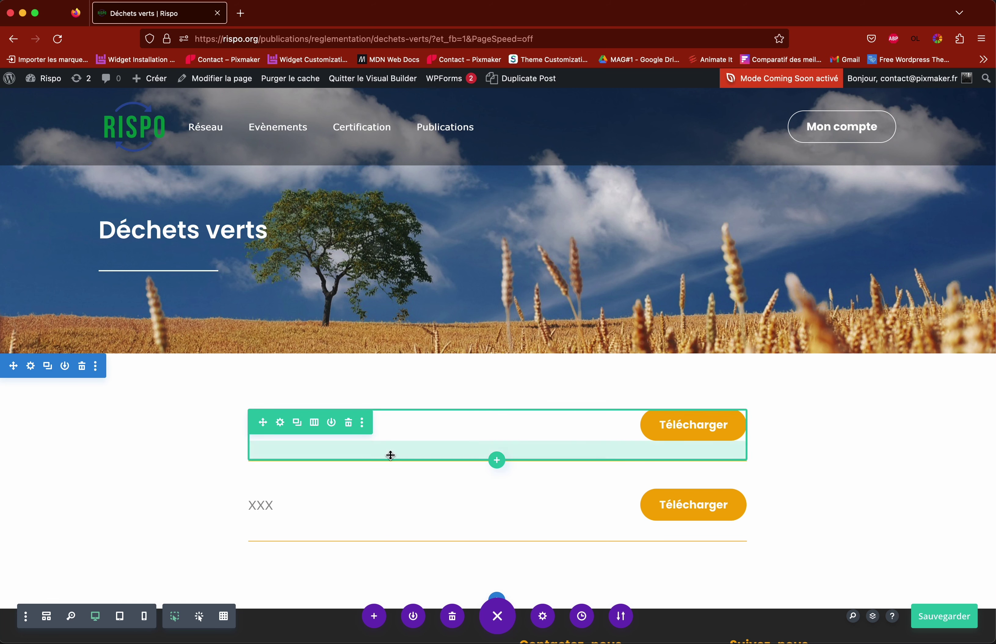
key(super+z)
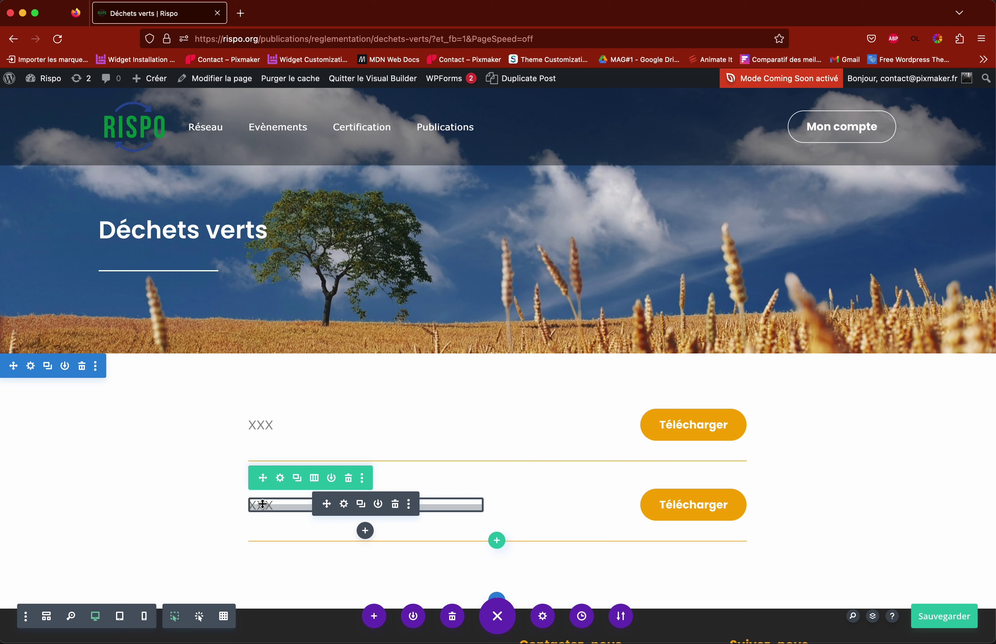
click(344, 505)
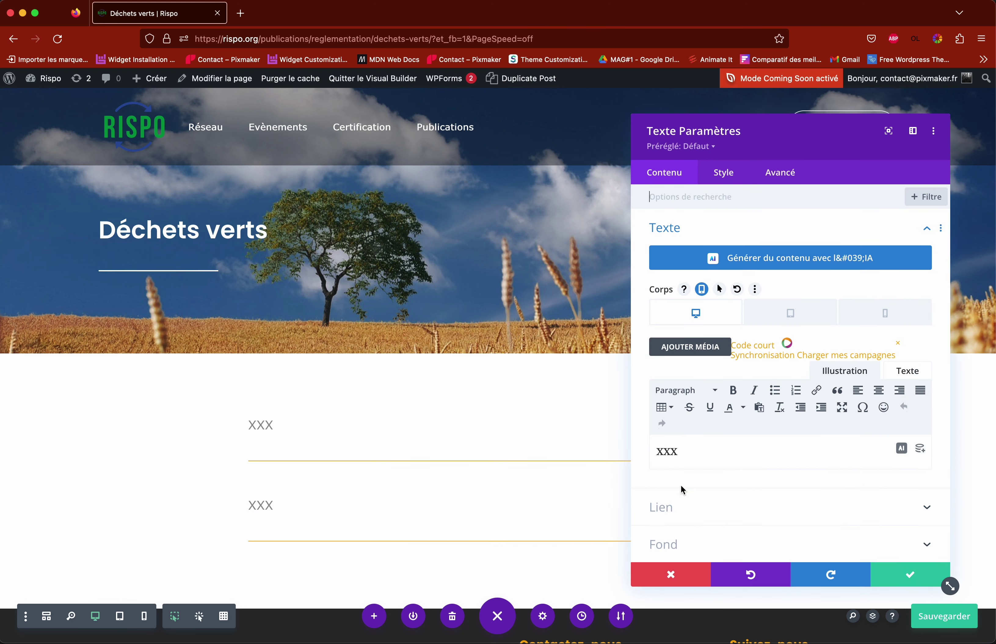
click(672, 575)
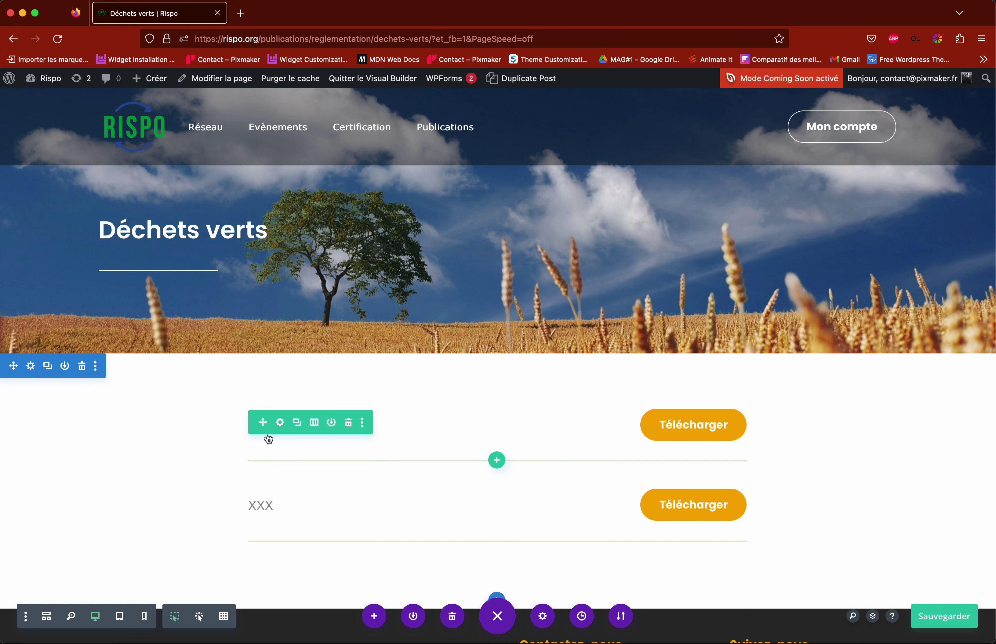
drag(452, 424, 540, 422)
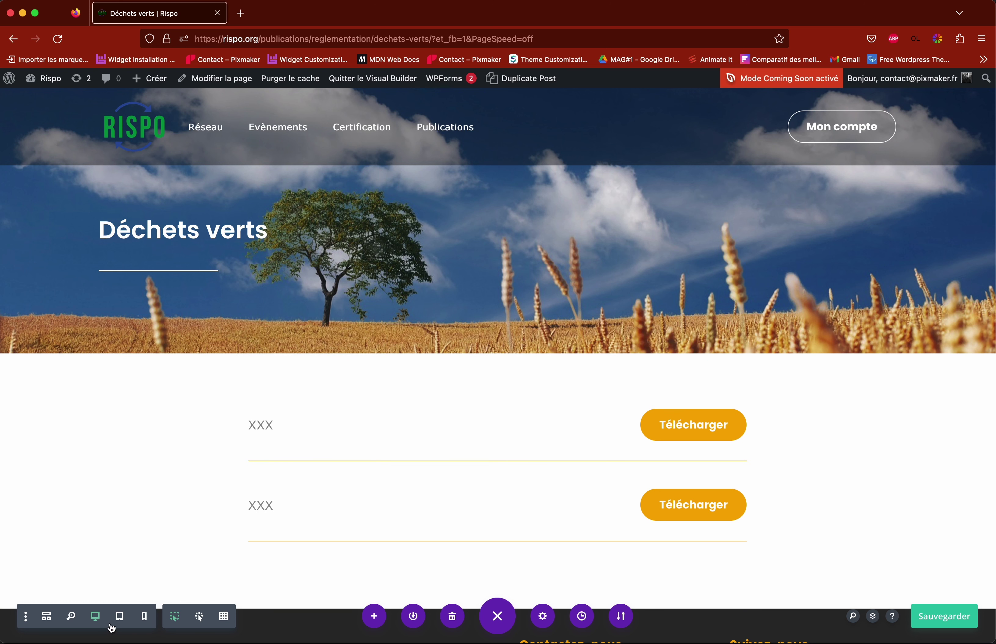
Step: Save the page, switch to wireframe view, and open the first row's Texte module settings
key(super+s)
click(46, 618)
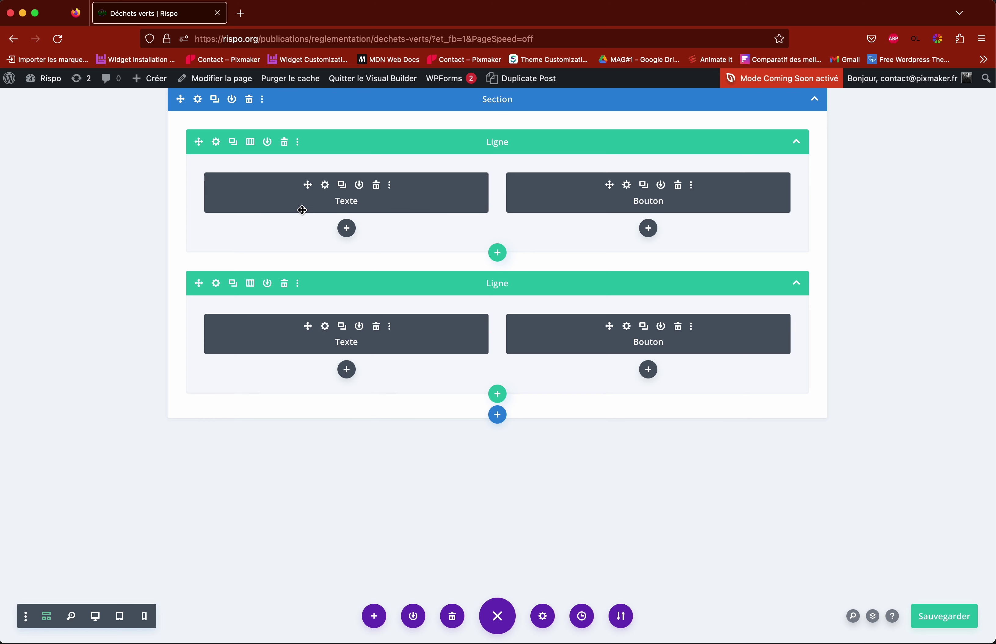
click(326, 186)
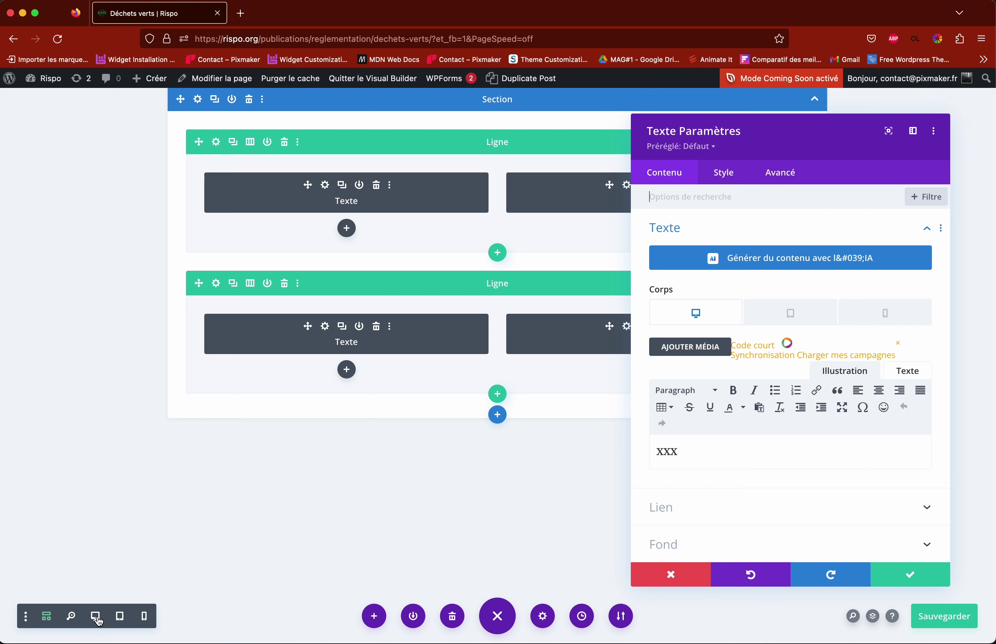
Step: Back in desktop view, change the first row's text from XXX to 'Test'
click(95, 616)
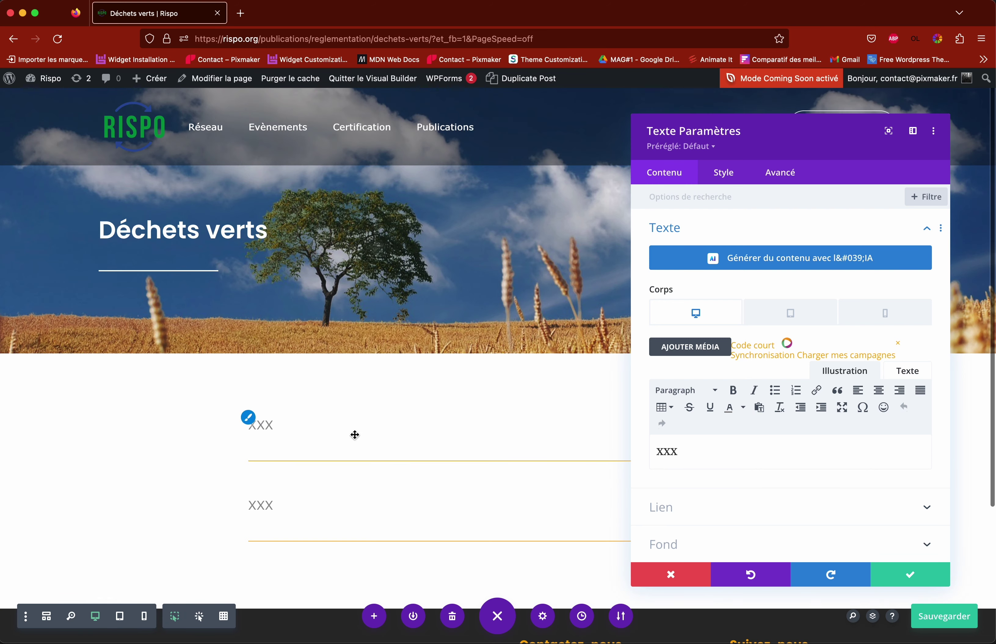
drag(678, 452, 654, 451)
text(Test)
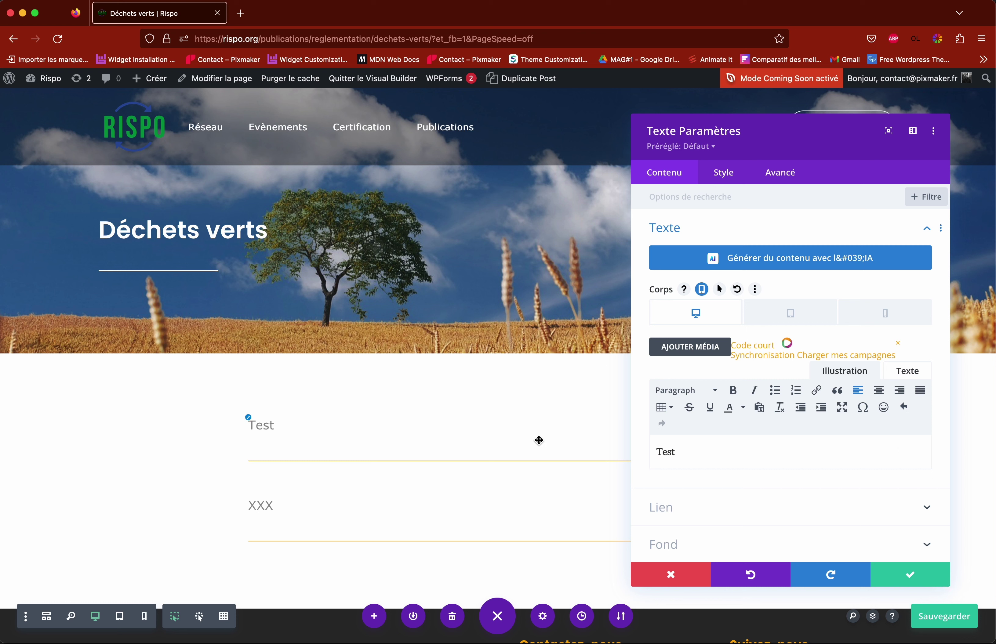
click(916, 580)
Step: Change the second row's text module from XXX to 'Test 2'
mouse_move(266, 505)
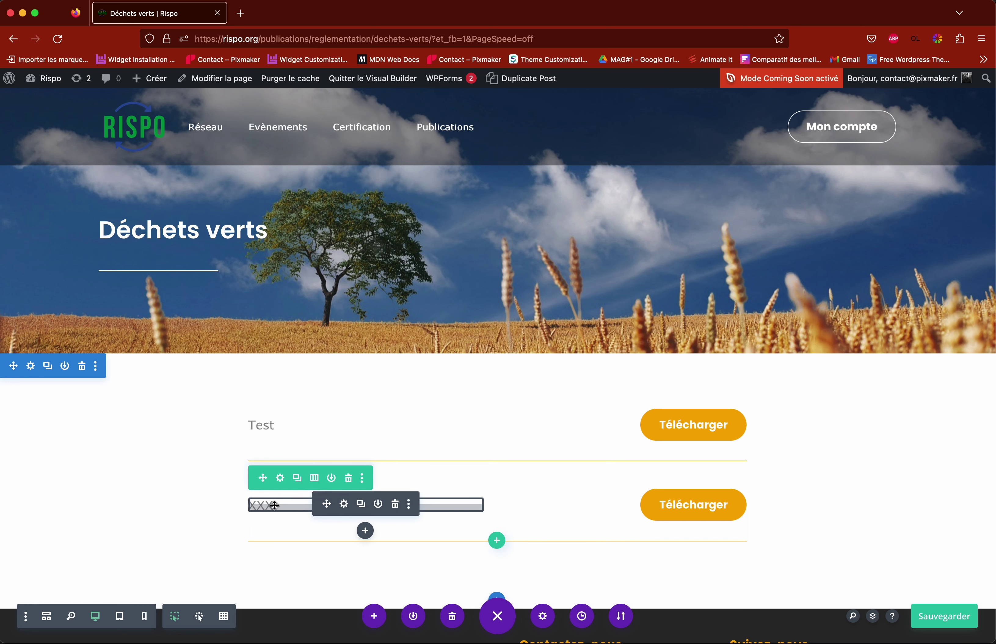
click(345, 504)
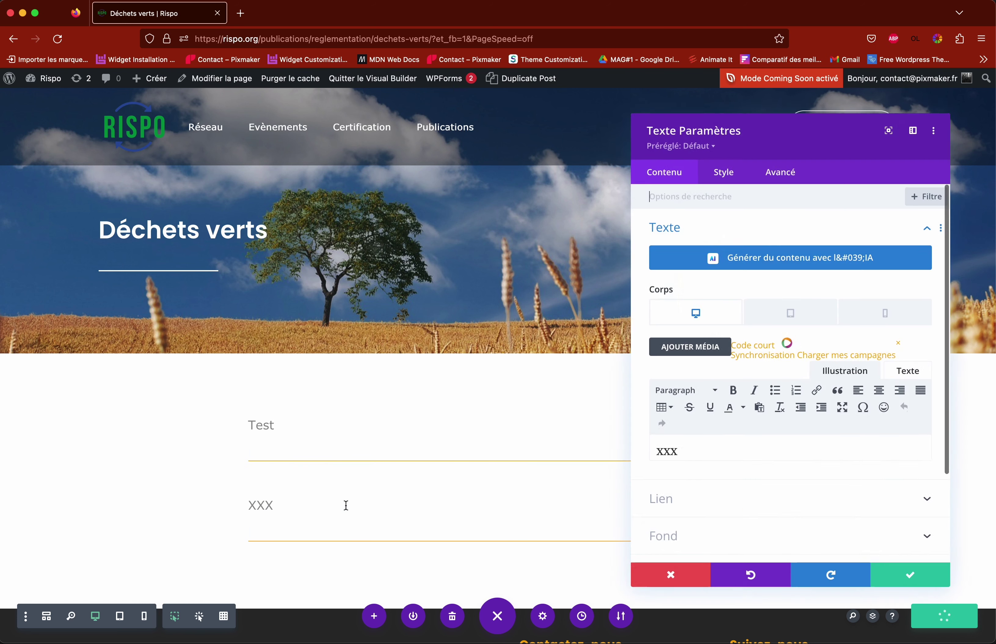
drag(680, 455, 653, 451)
text(test 2)
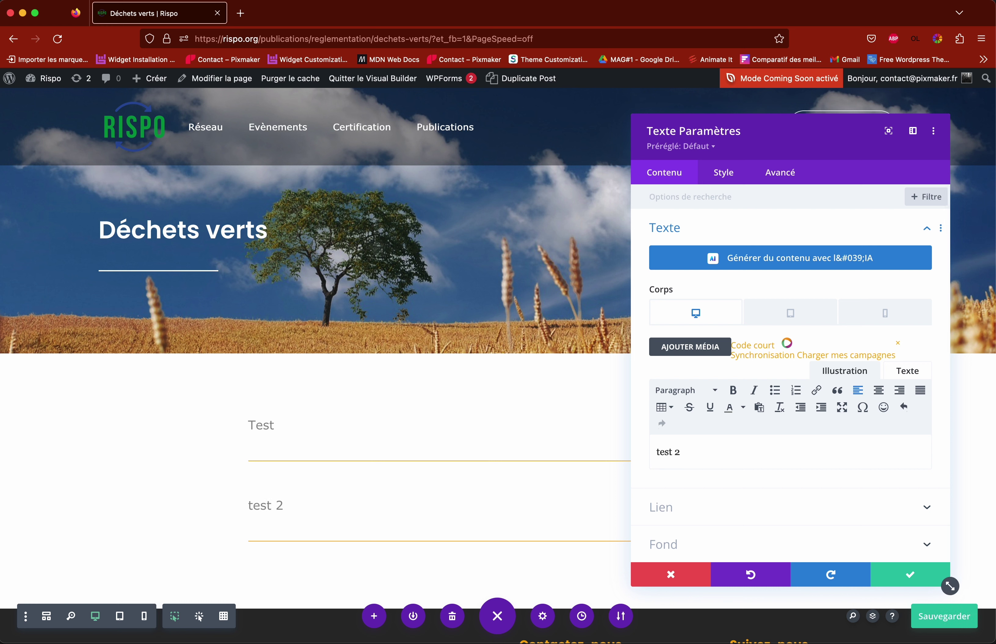
click(651, 453)
key(Delete)
text(T)
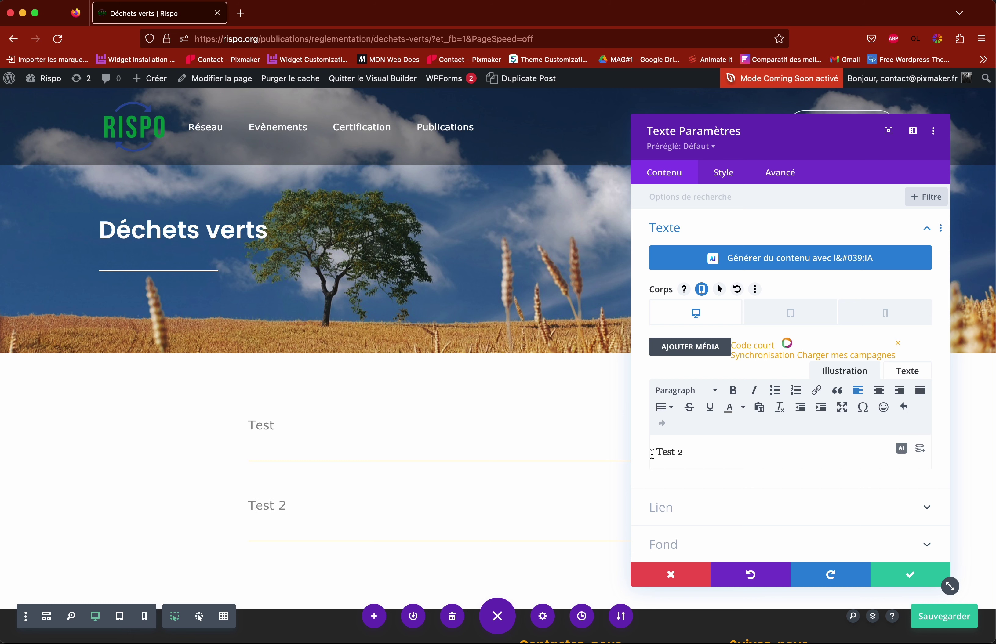
click(908, 575)
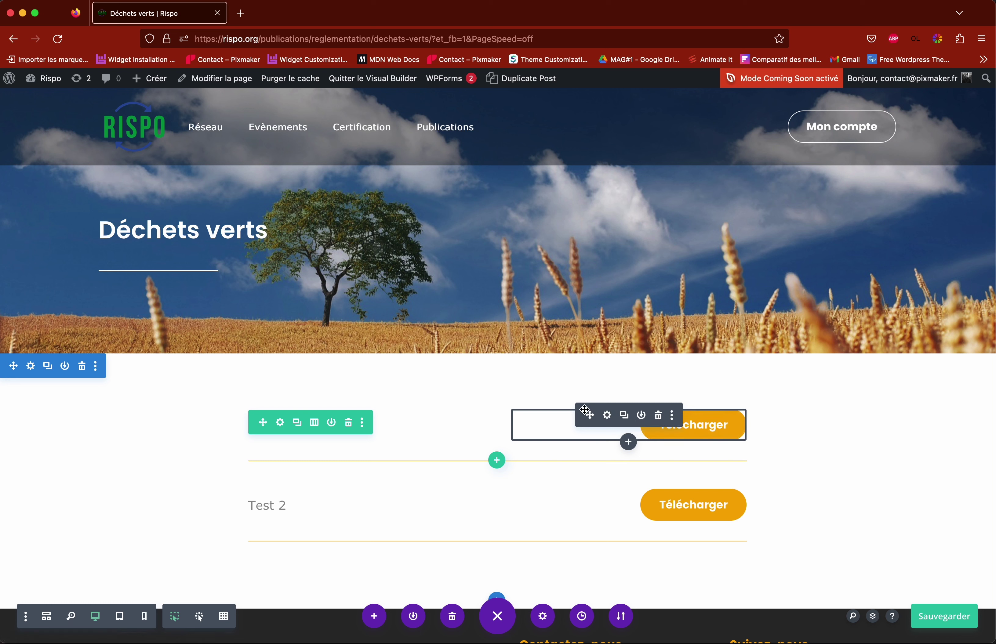
Step: Open the first Télécharger button's Lien settings and focus the empty URL du lien du bouton field
click(607, 415)
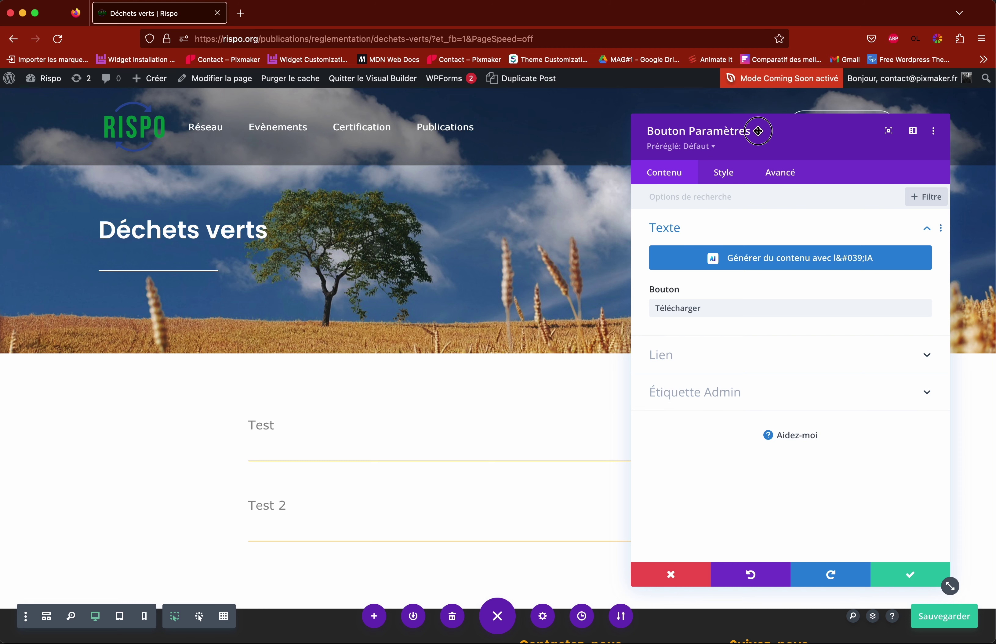
drag(764, 131, 364, 106)
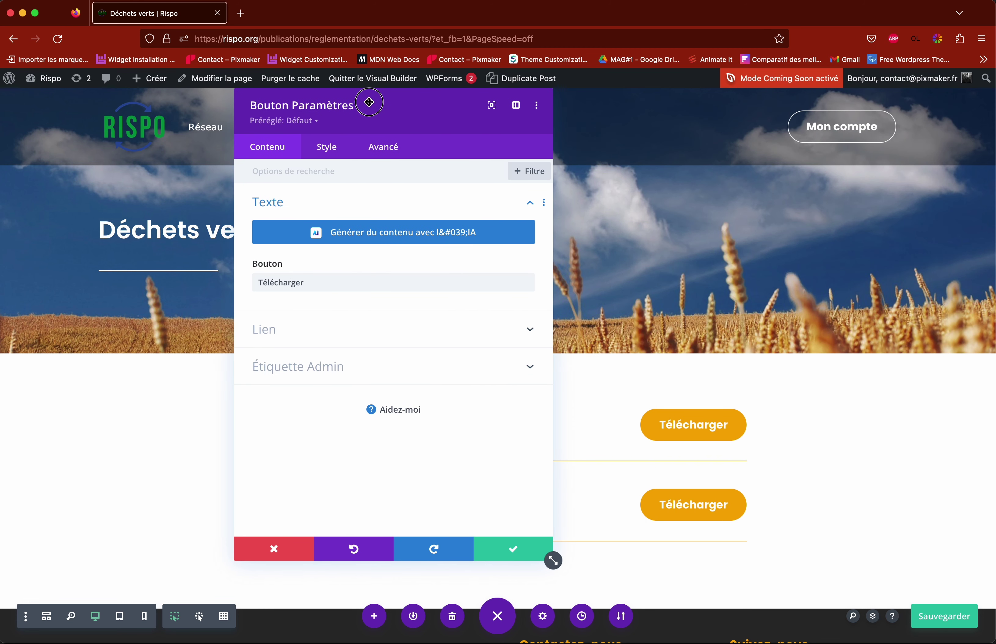
click(280, 333)
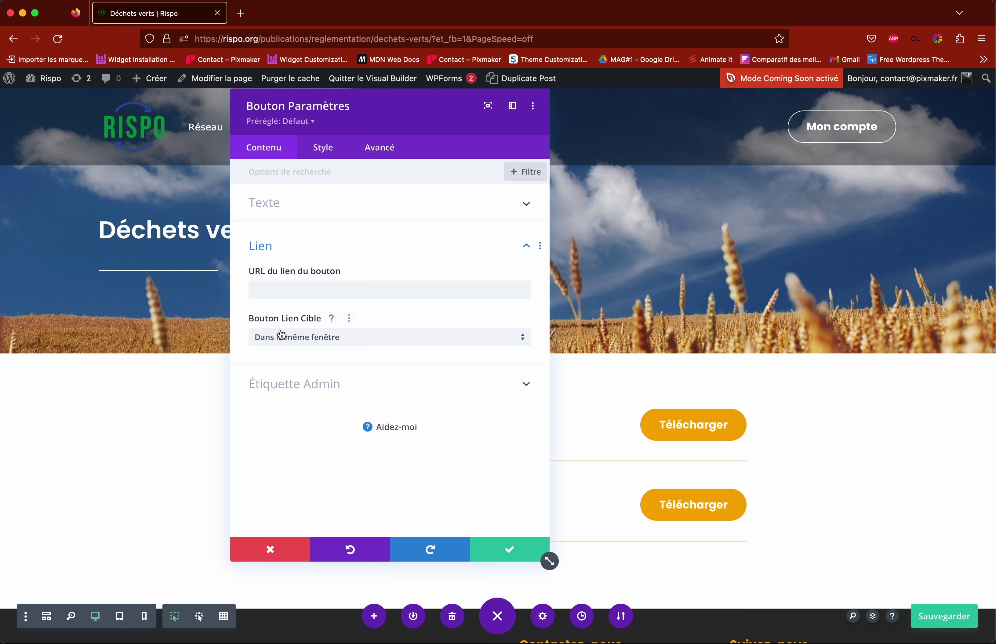
click(274, 247)
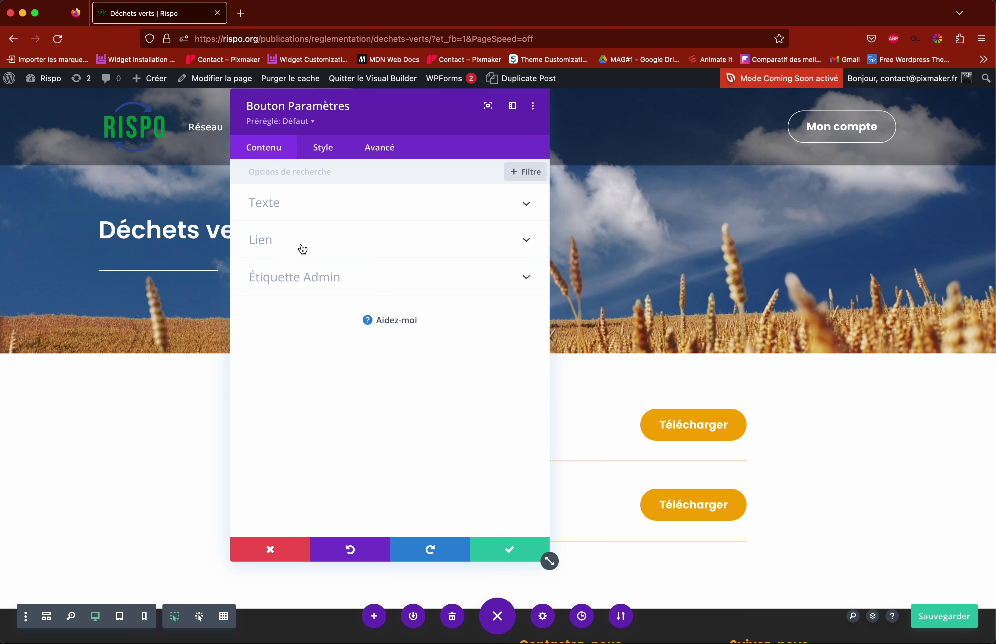
click(264, 245)
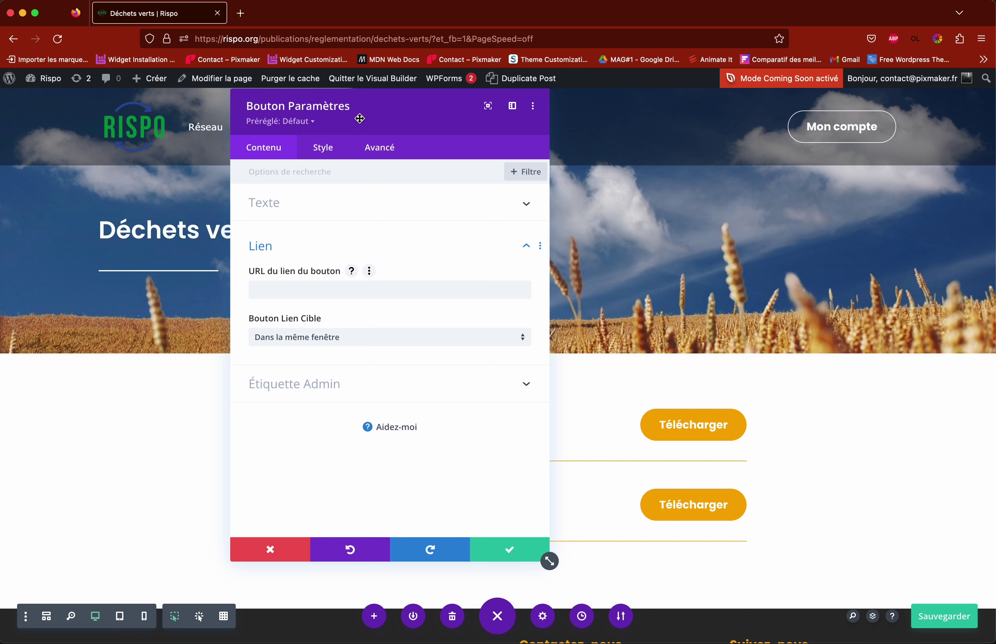
drag(323, 108, 664, 121)
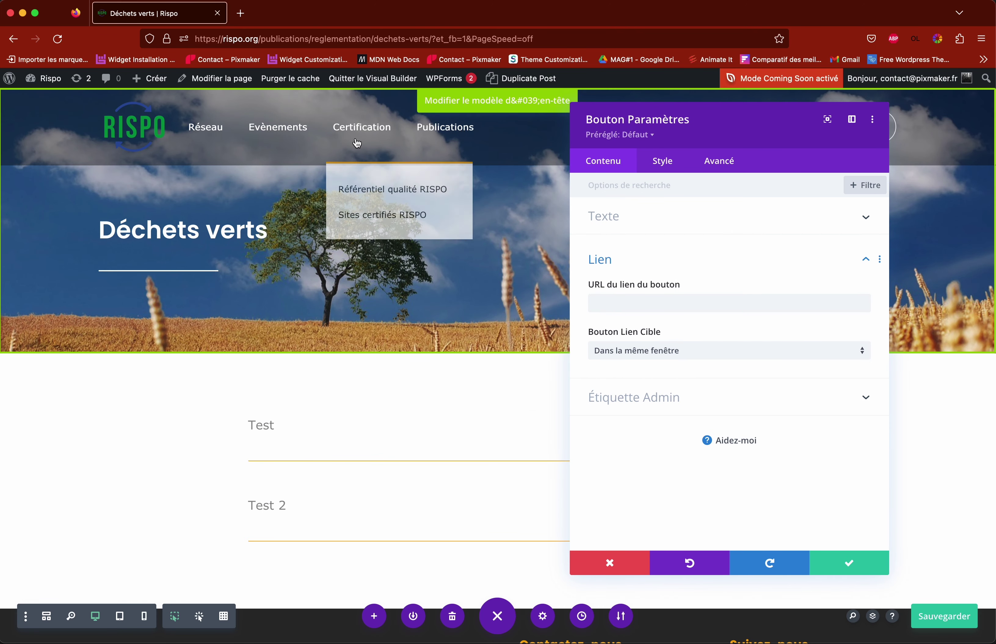
click(618, 306)
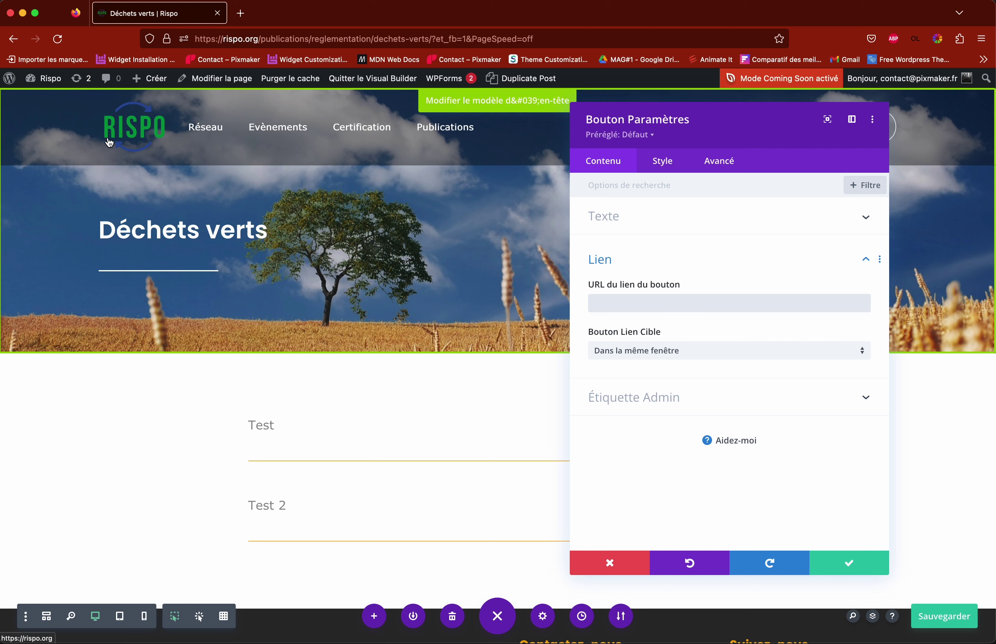
mouse_move(11, 83)
mouse_move(42, 83)
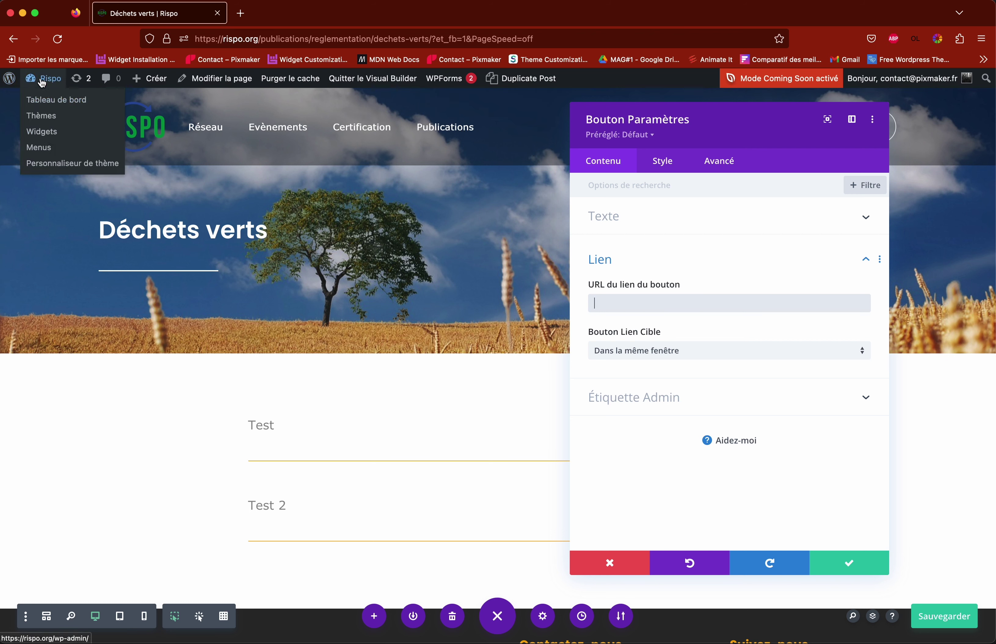
Step: Open the WordPress dashboard in a new tab and go to the Media Library showing all files
right_click(50, 105)
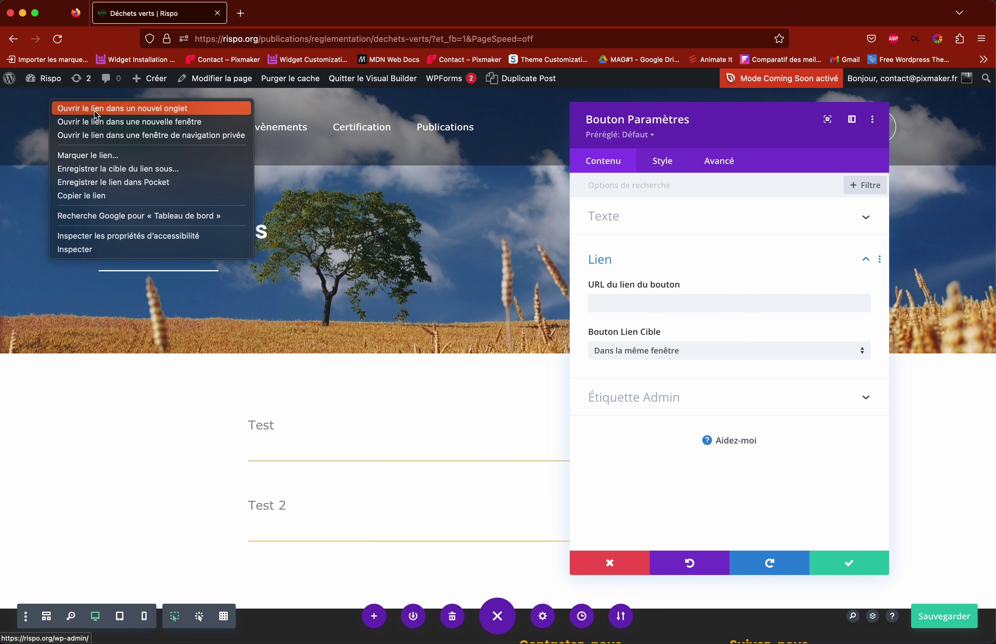
click(110, 109)
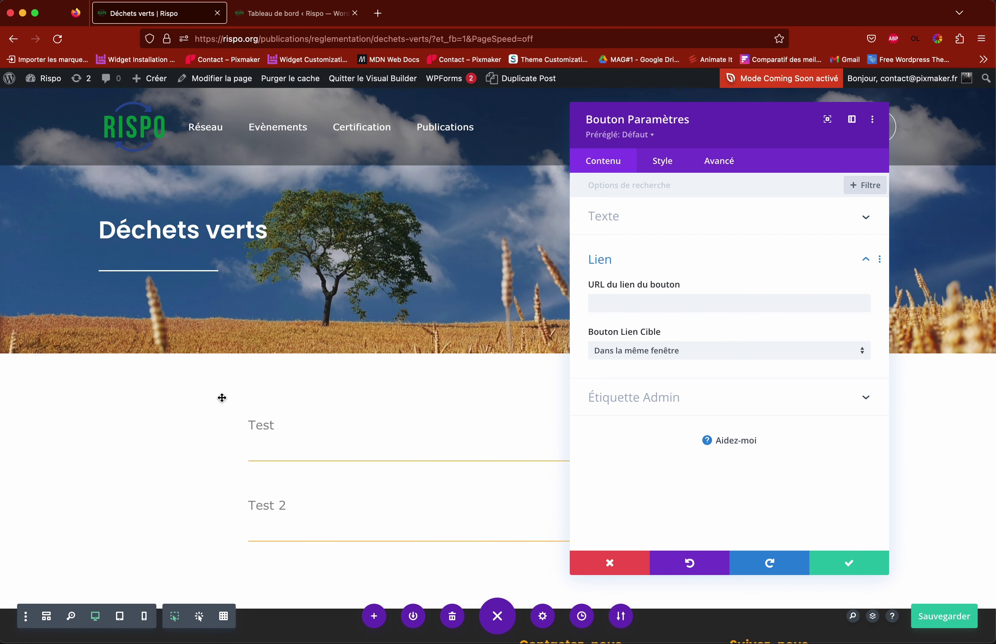
click(307, 20)
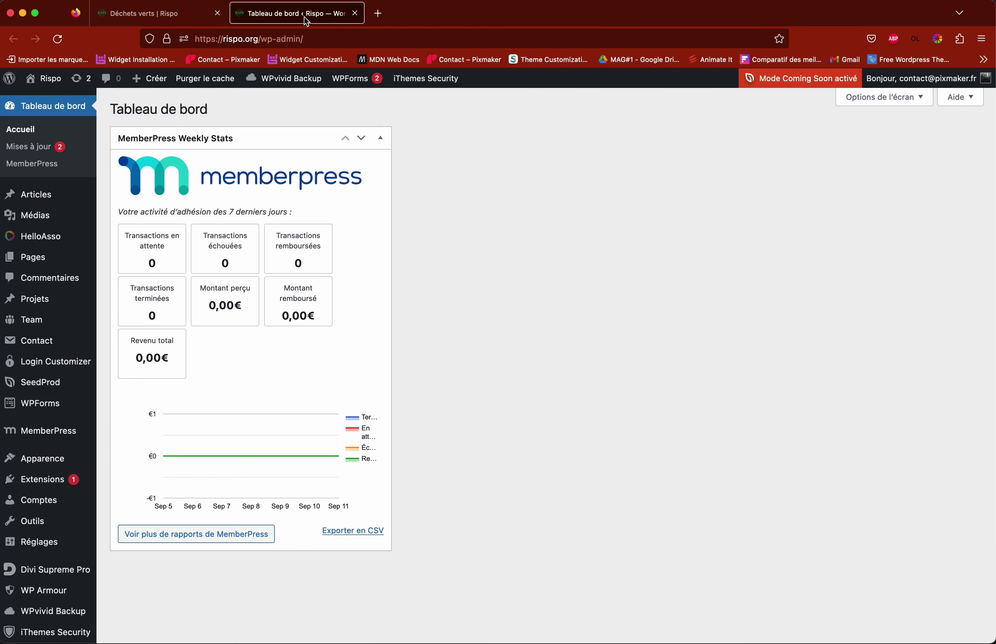
click(159, 14)
click(293, 17)
click(42, 217)
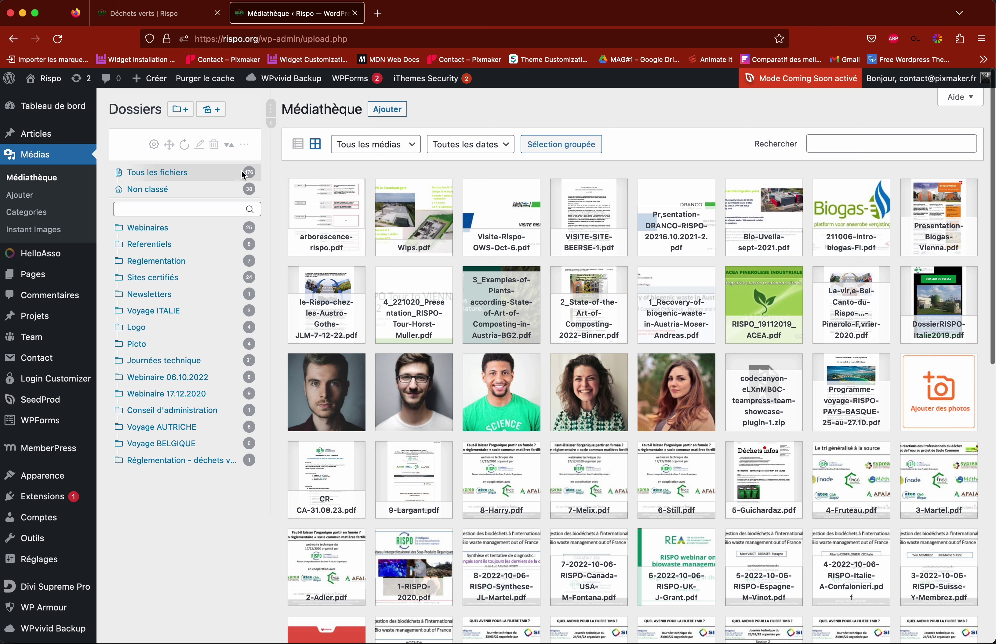
Step: Copy arborescence-rispo.pdf's file URL from its folder, then return to the Déchets verts builder tab
click(163, 465)
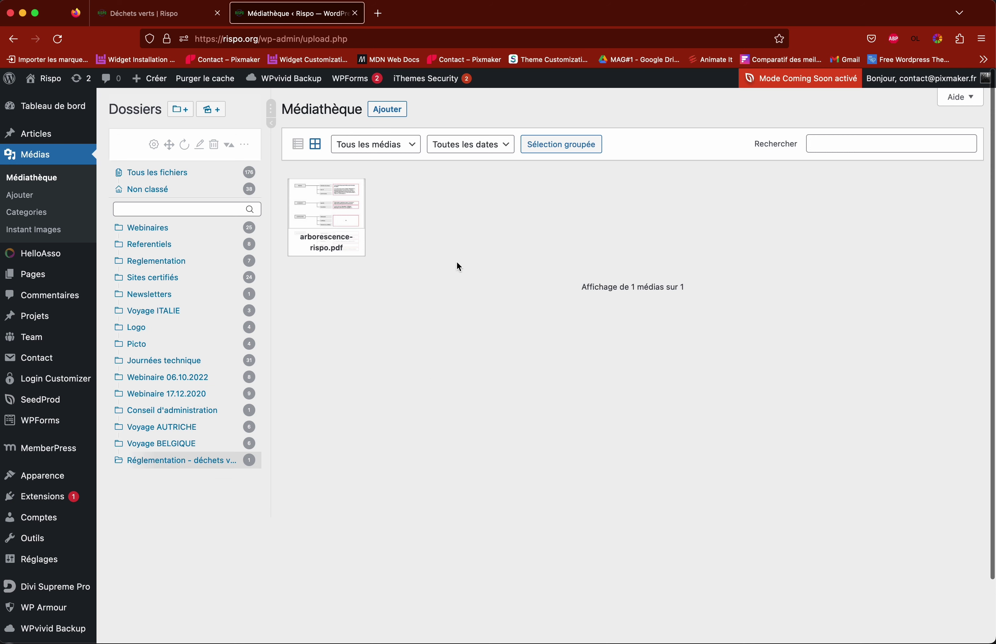
click(331, 217)
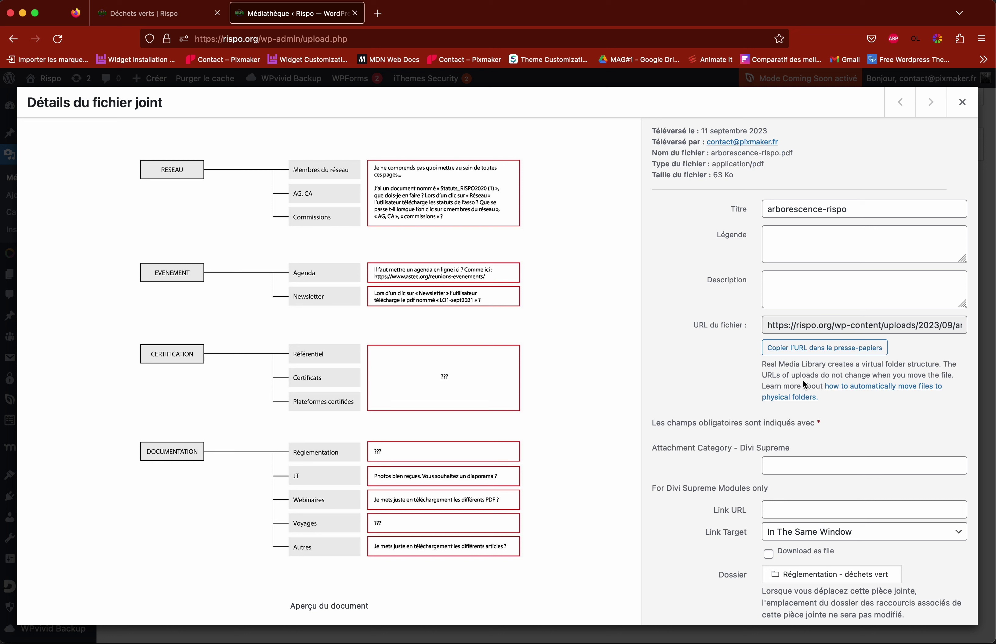
click(776, 325)
drag(776, 325, 975, 328)
key(super+c)
click(920, 351)
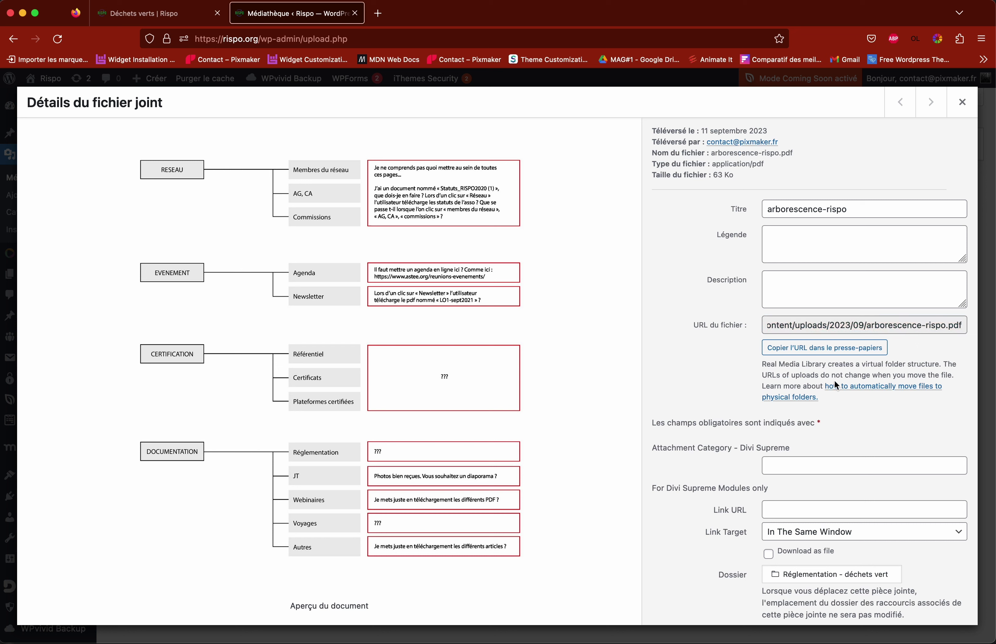
click(818, 352)
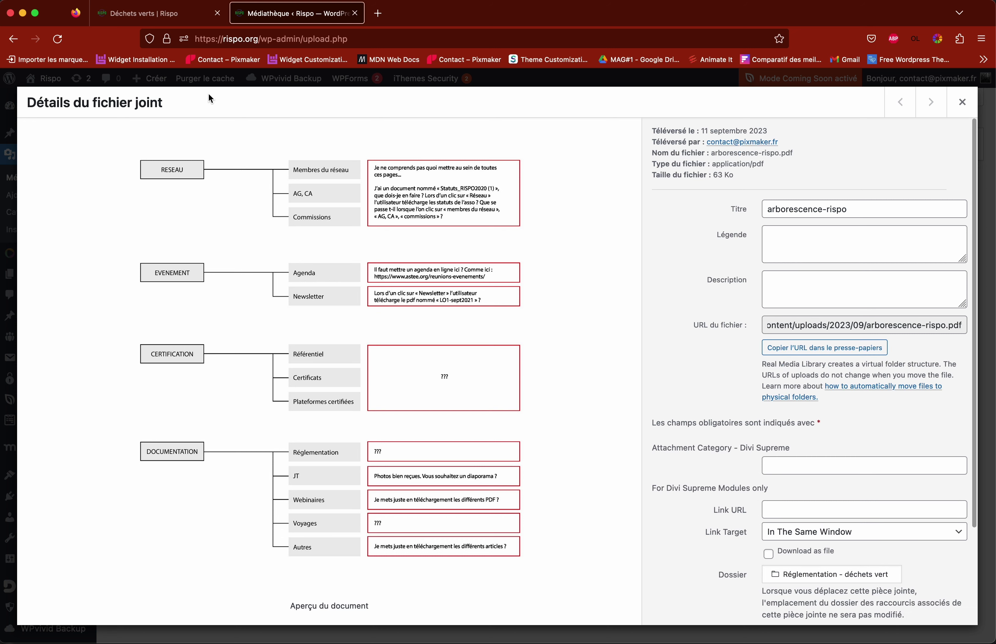
click(964, 103)
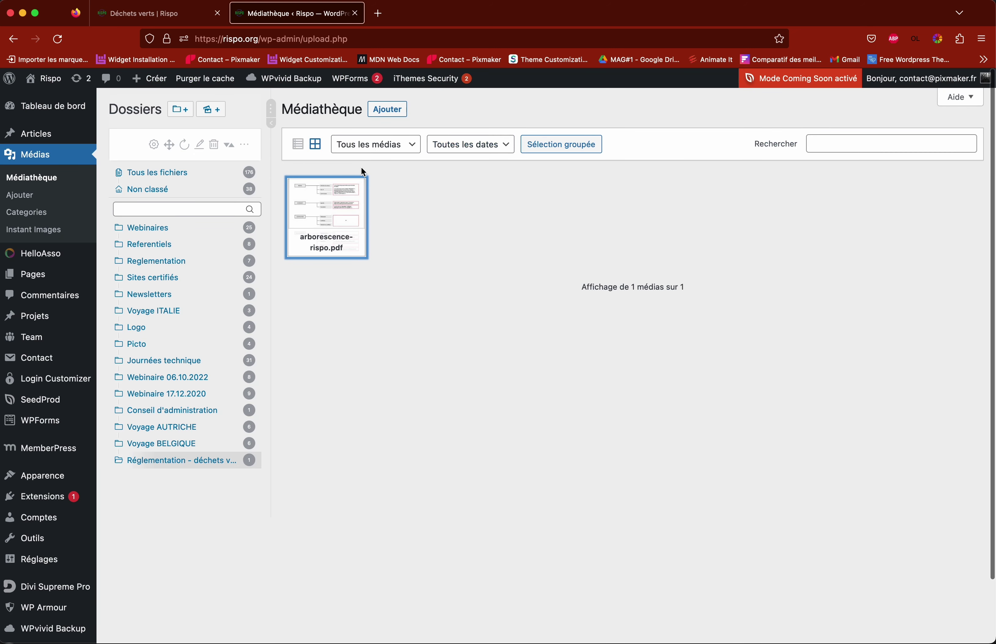
click(154, 17)
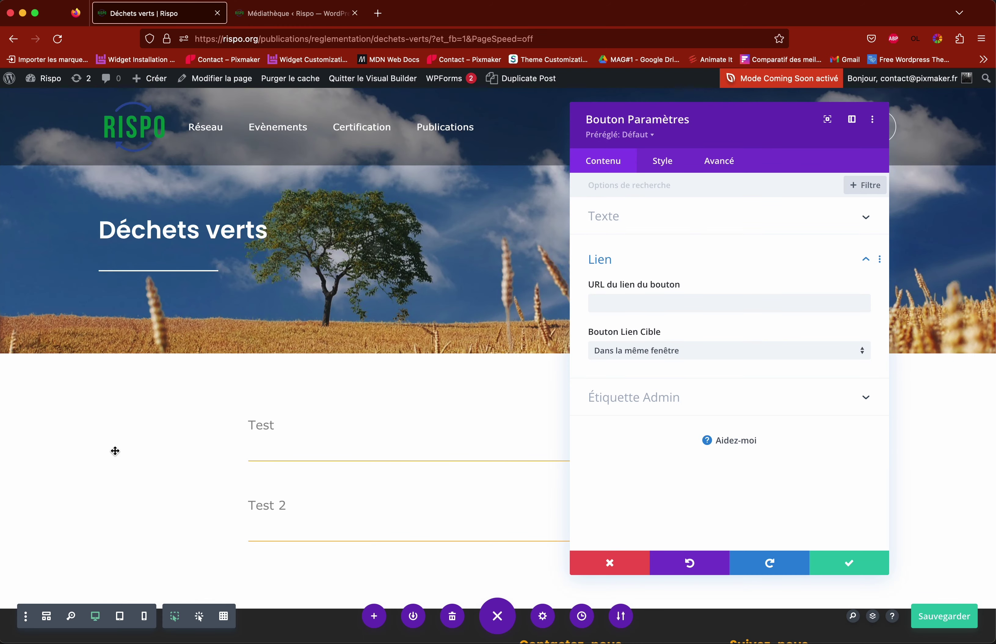
Step: Paste the copied PDF URL into the button's URL du lien du bouton field and save
click(603, 301)
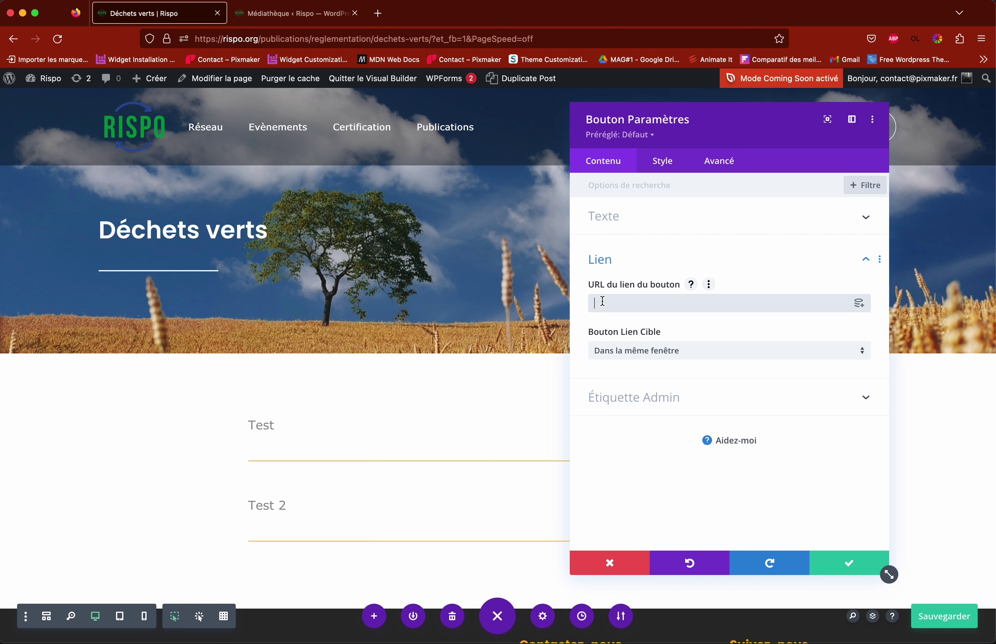
right_click(603, 301)
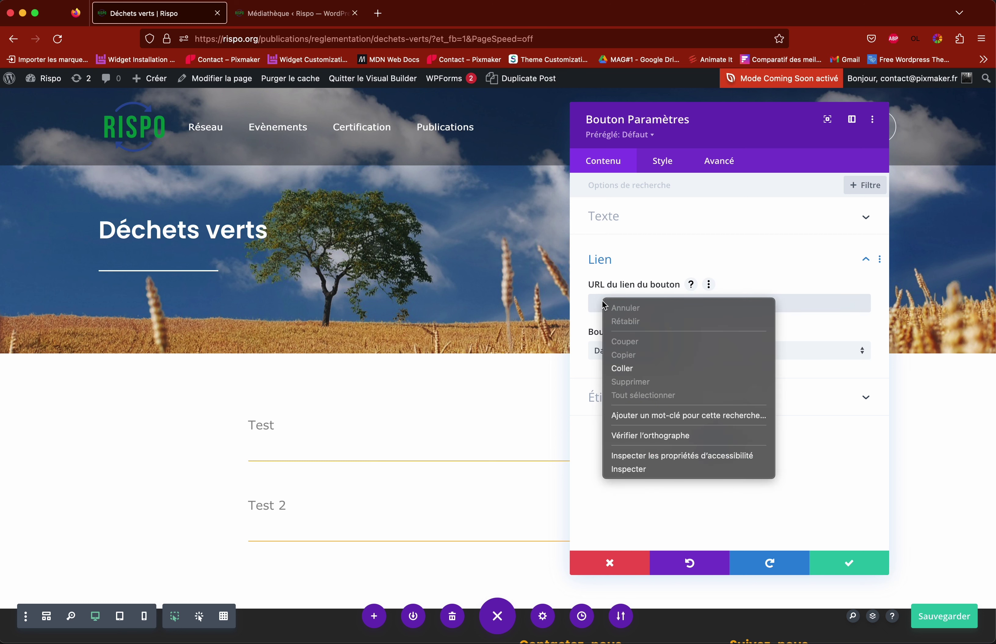
click(645, 369)
mouse_move(647, 336)
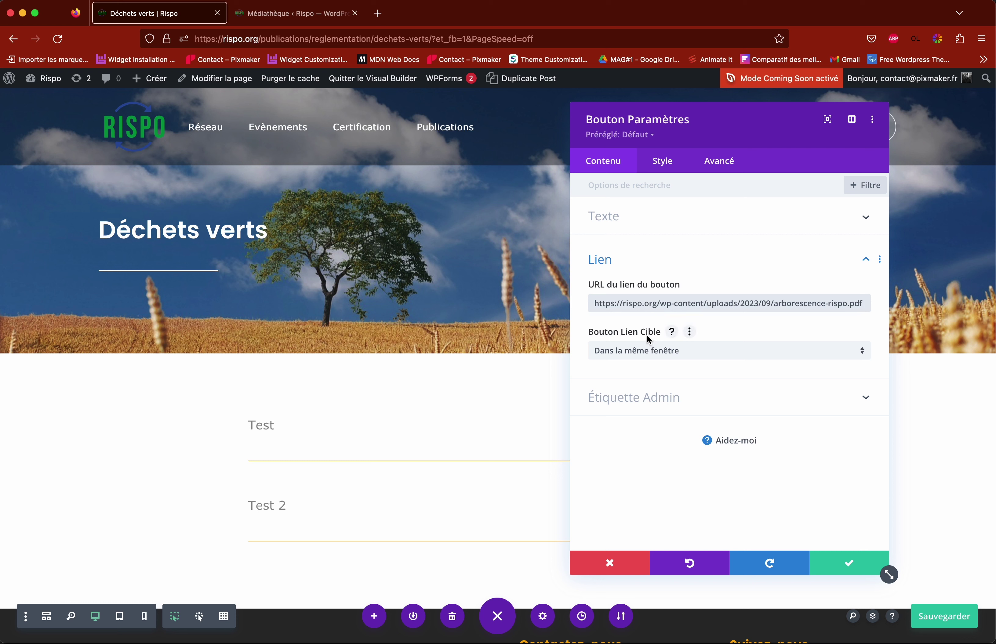
drag(686, 303, 841, 304)
click(795, 304)
drag(743, 305, 944, 306)
click(788, 305)
drag(788, 305, 598, 304)
click(677, 304)
key(super+s)
click(655, 303)
drag(654, 303, 581, 307)
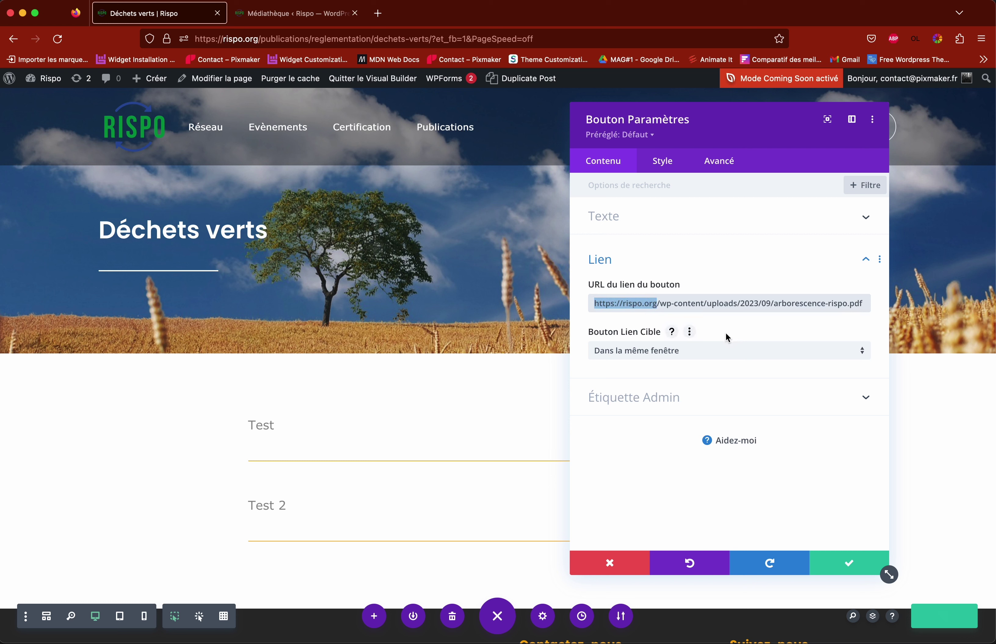
key(BackSpace)
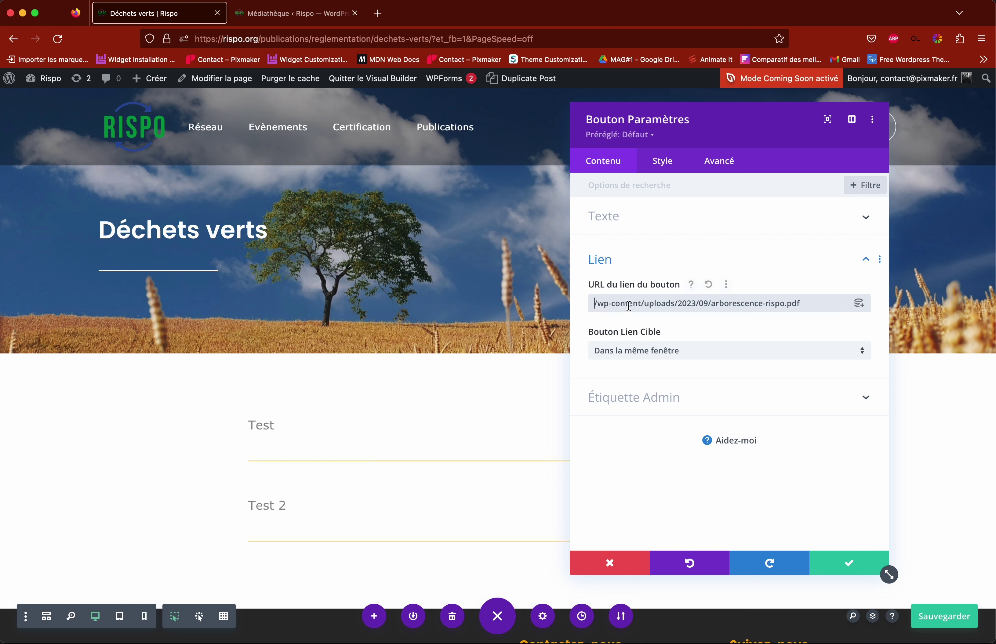
click(807, 302)
drag(806, 302, 699, 303)
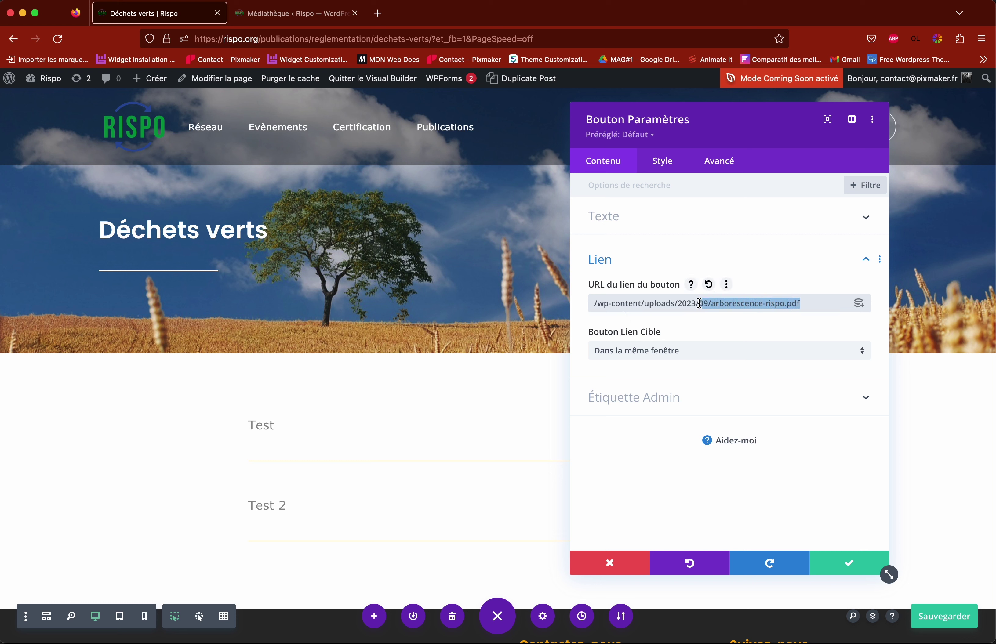
click(606, 302)
click(594, 303)
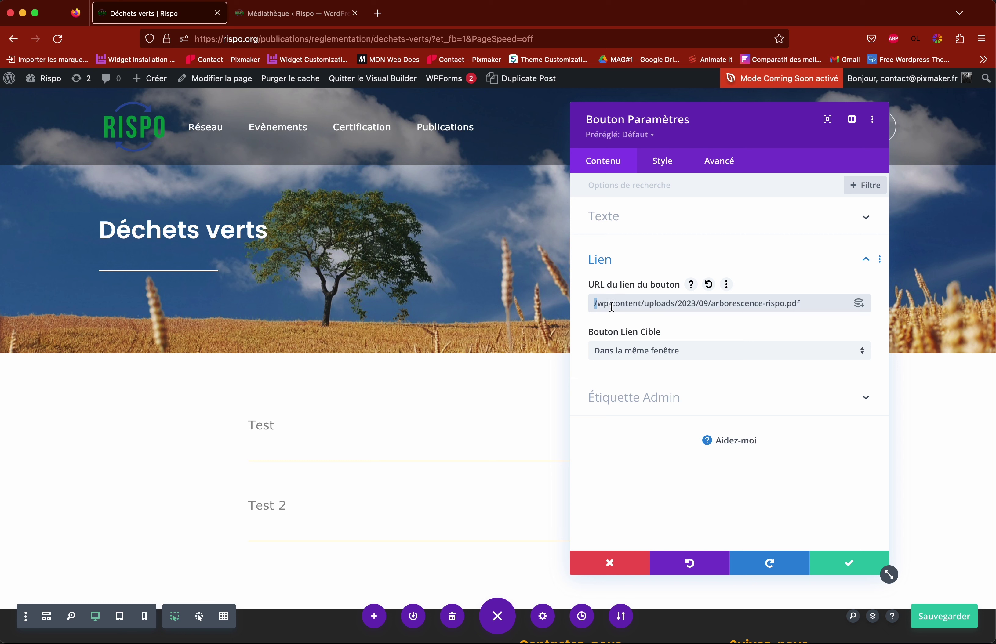
click(671, 304)
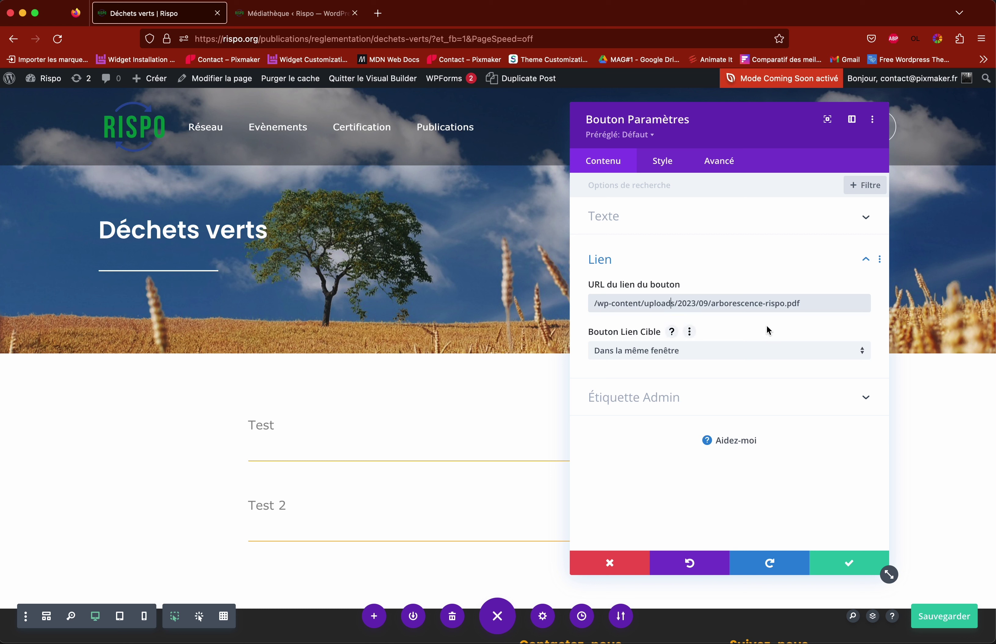
click(852, 568)
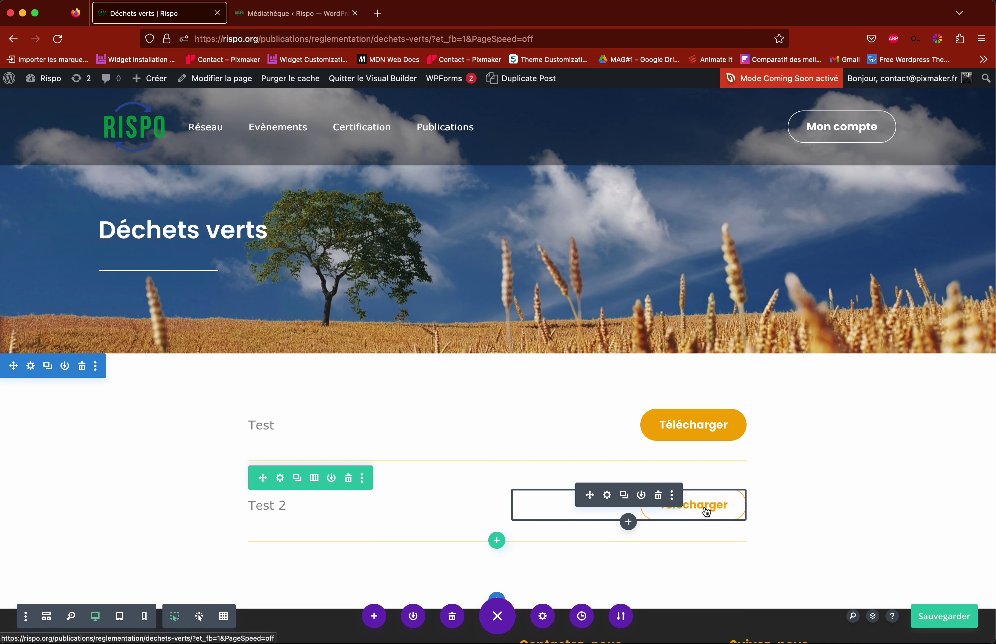
Step: For the second Télécharger button, copy arborescence-rispo.pdf's file URL from the Médiathèque
click(607, 495)
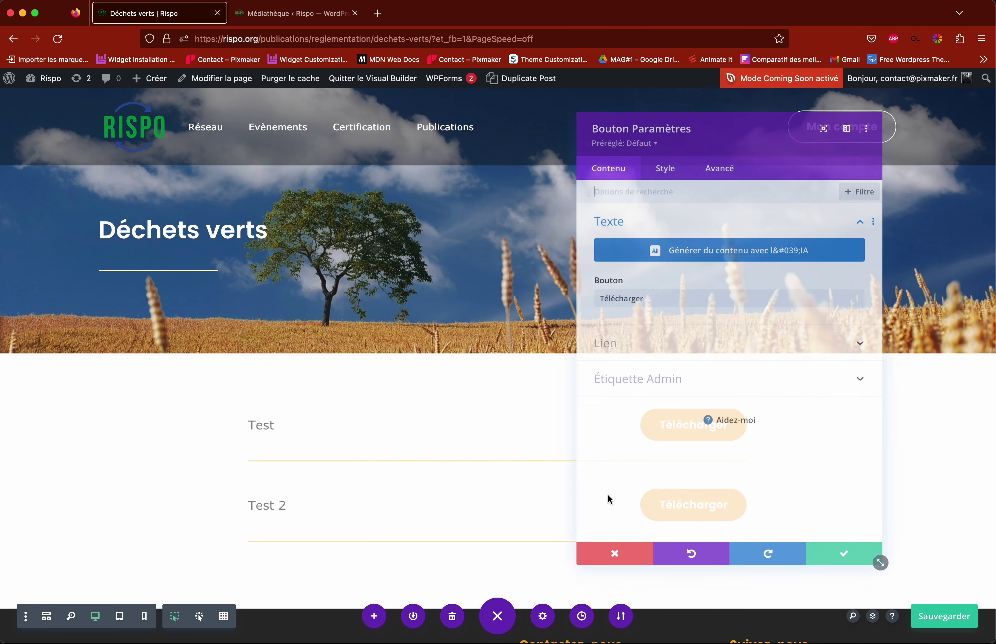
click(616, 346)
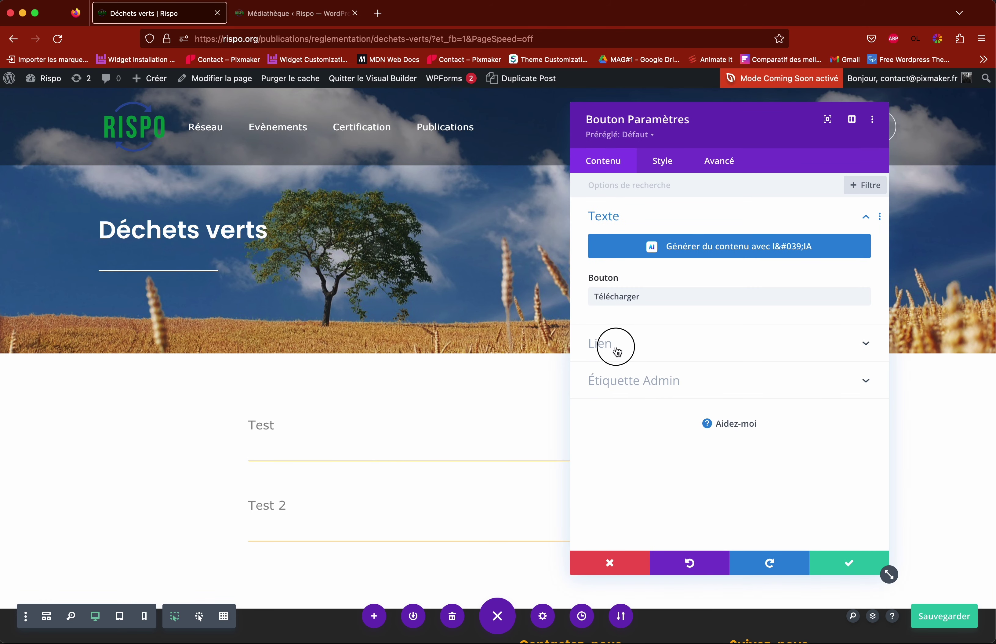
click(276, 16)
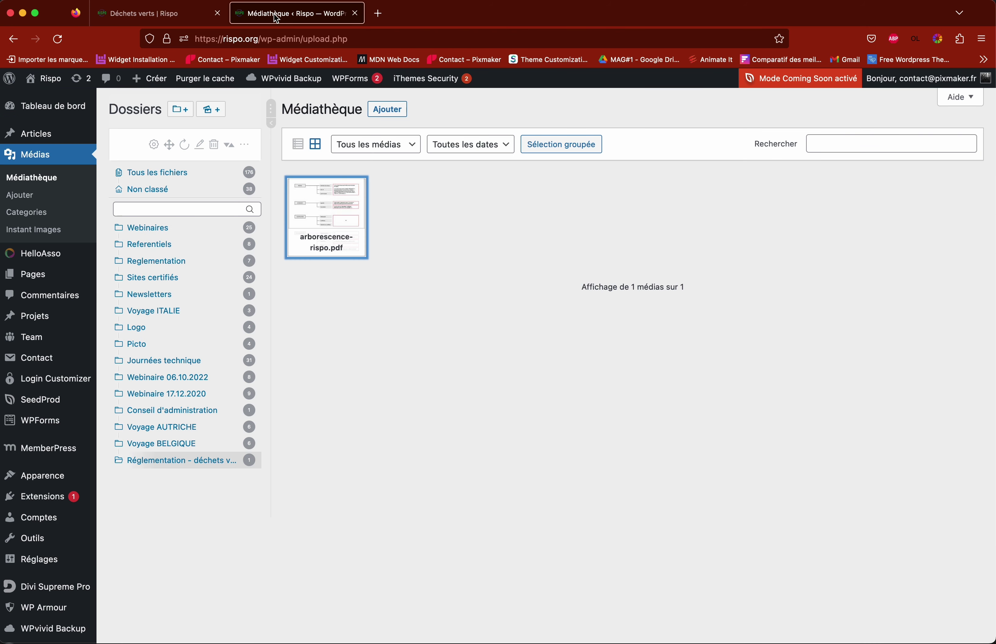
click(328, 212)
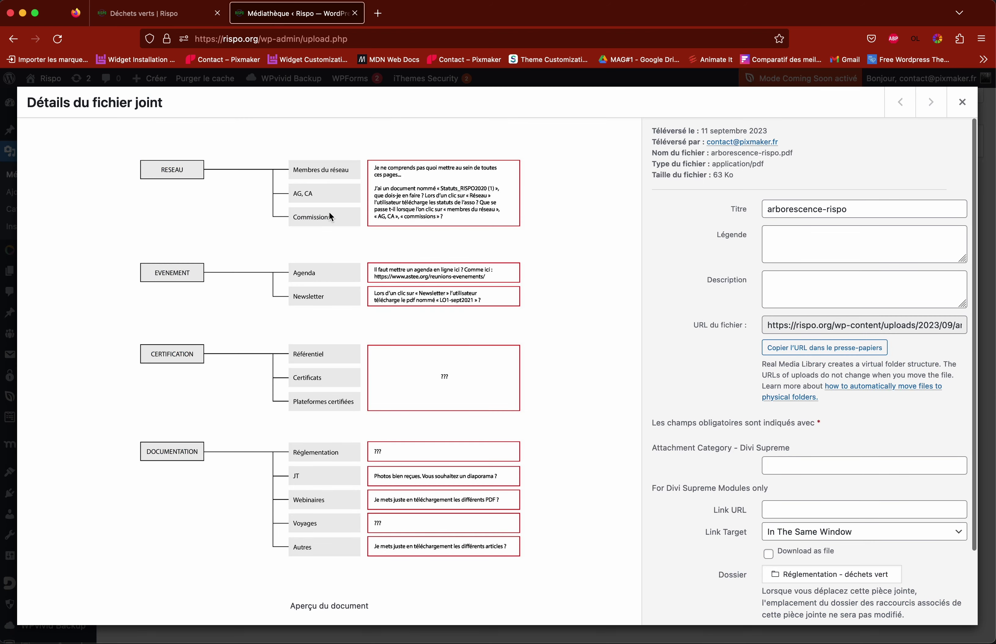
click(824, 349)
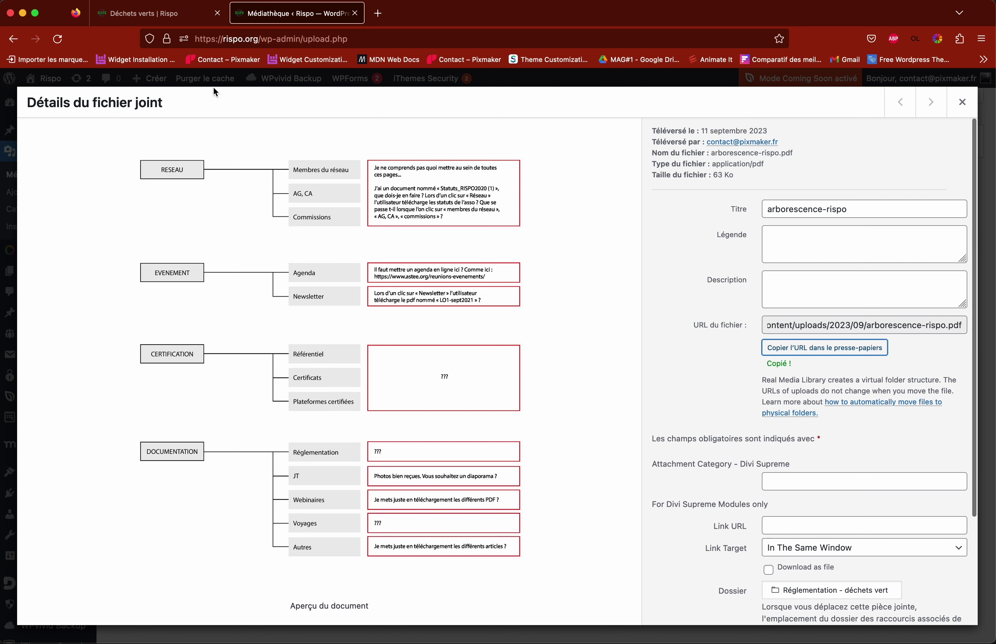
Step: Set the button's link to the relative path /wp-content/uploads/2023/09/arborescence-rispo.pdf
click(153, 19)
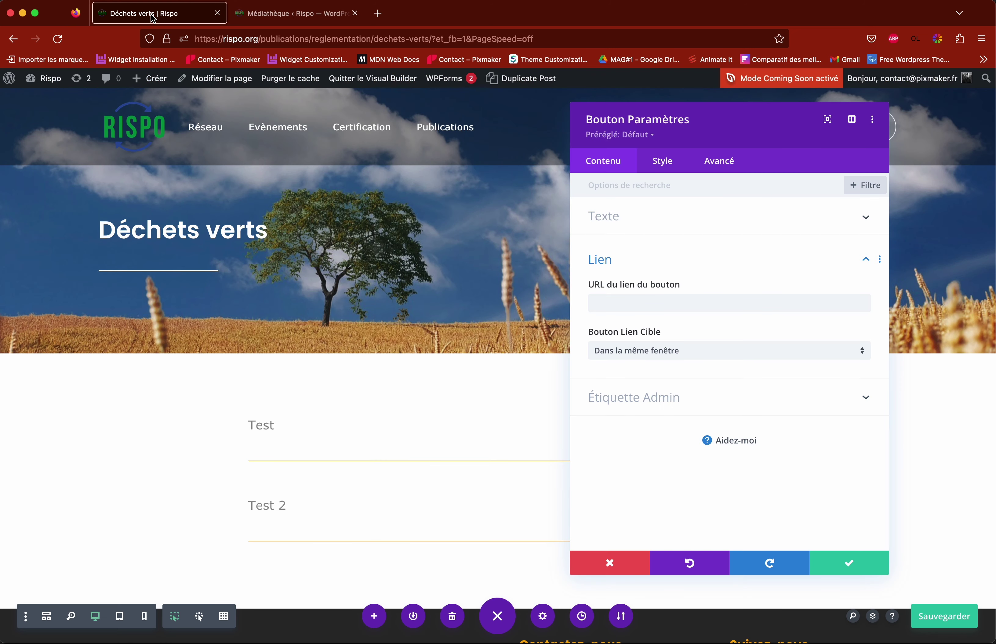
click(607, 302)
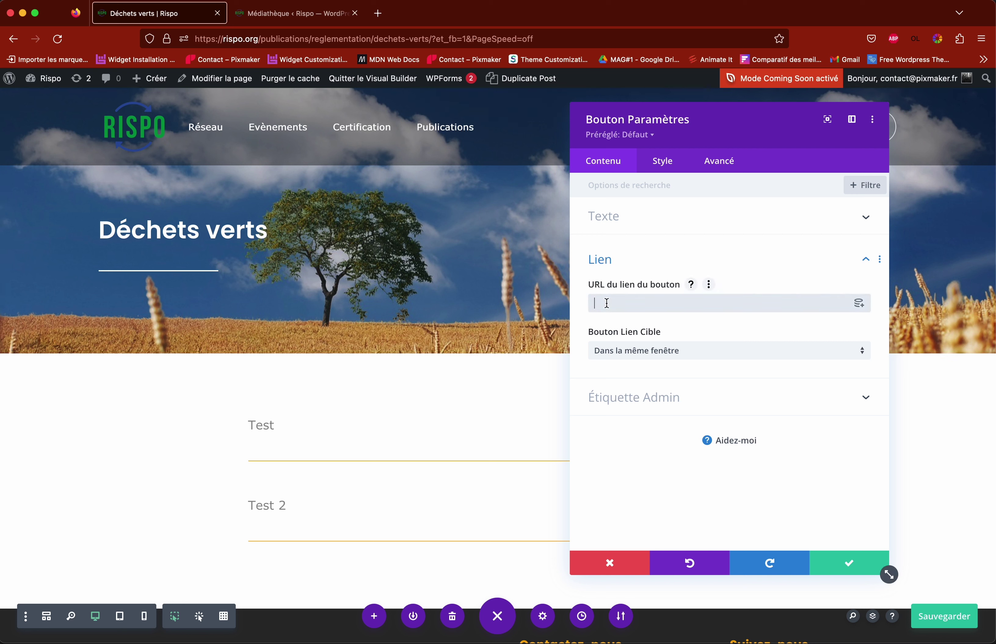
key(super+v)
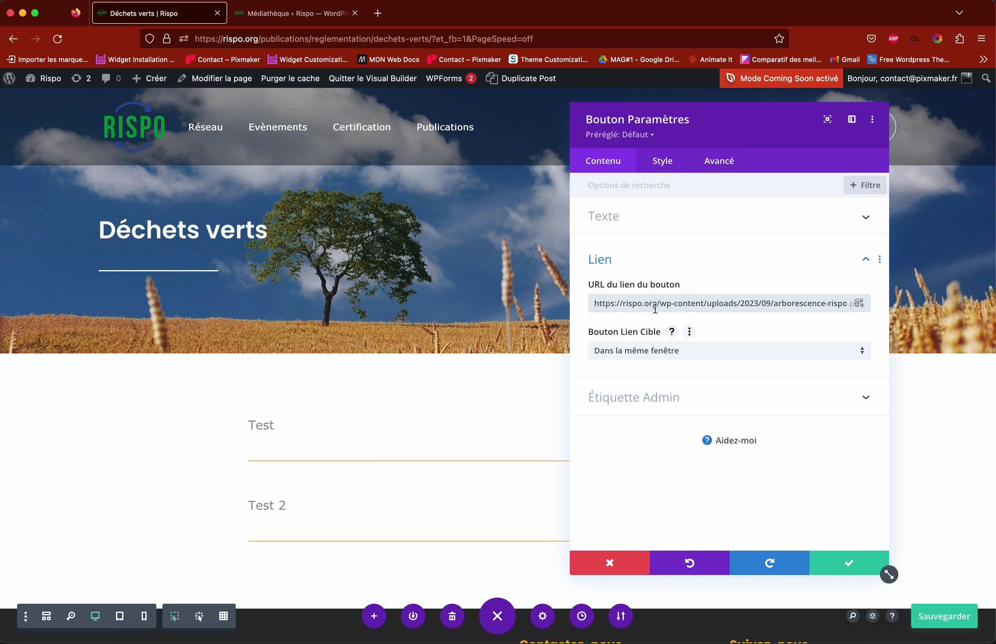
drag(655, 309, 573, 305)
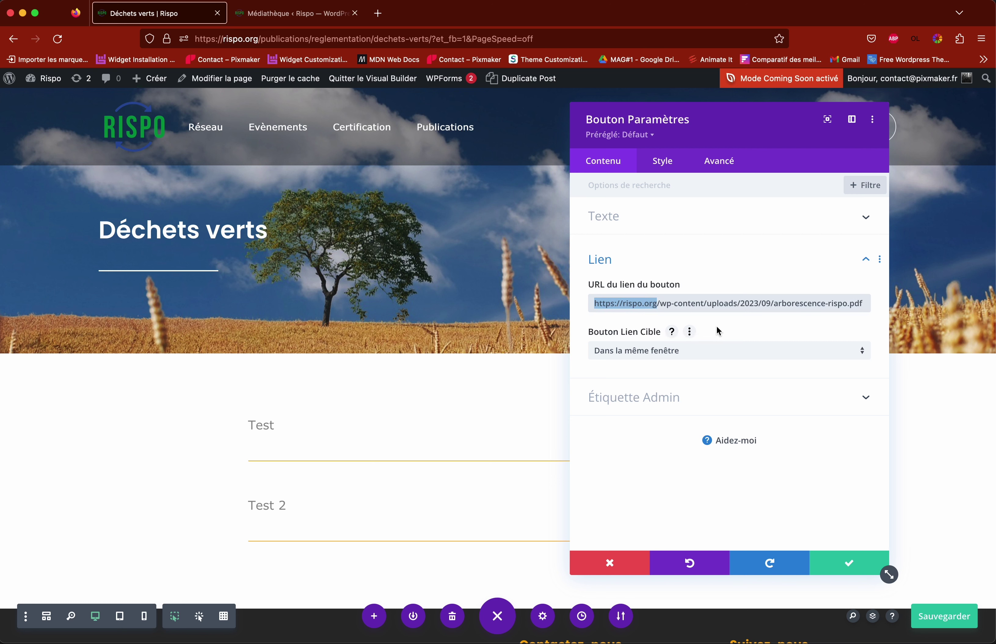
key(BackSpace)
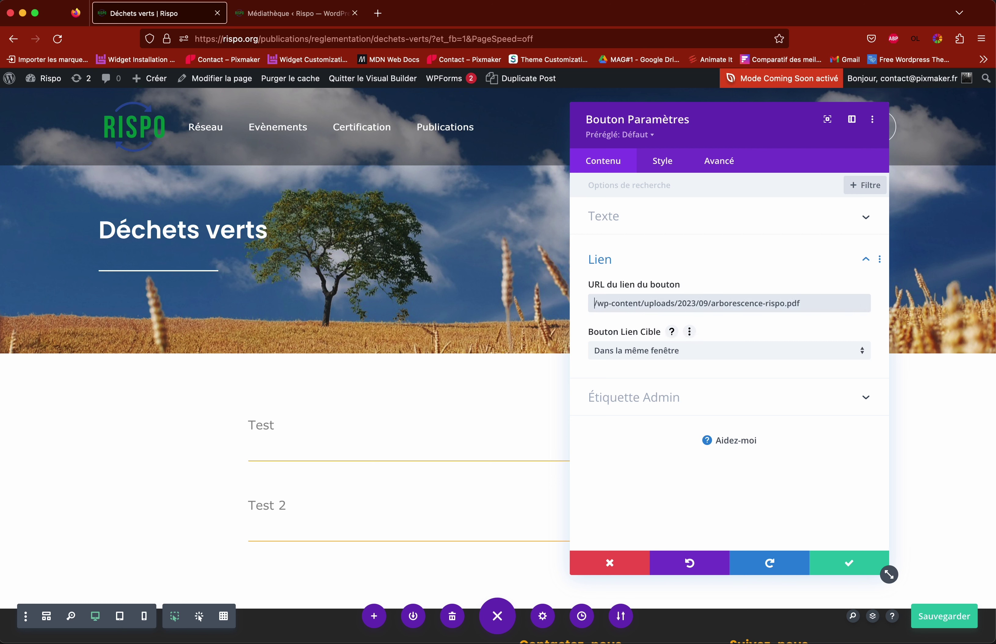
click(853, 568)
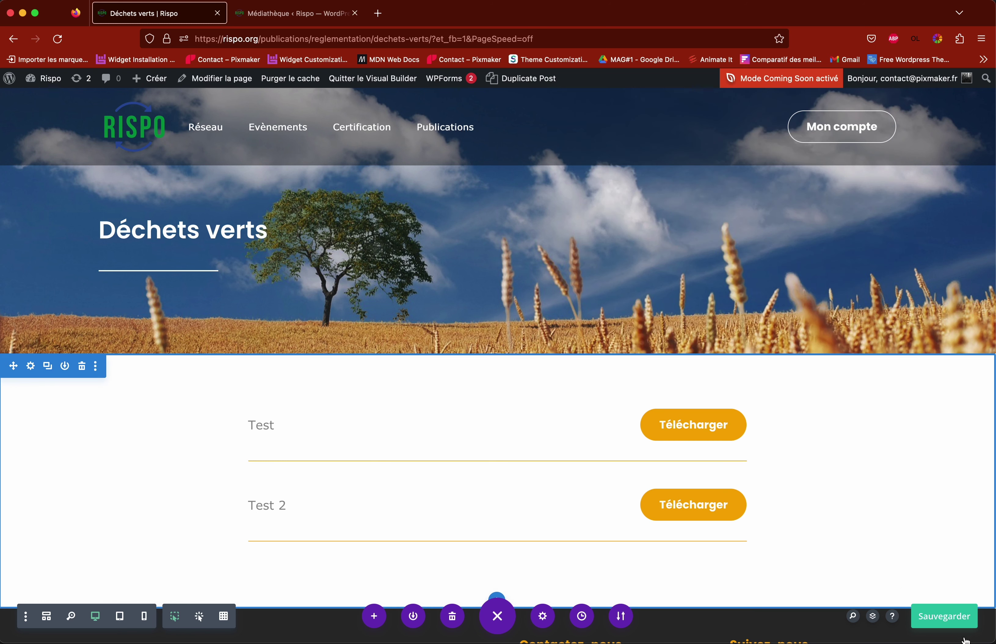
Step: Save the page, exit the Visual Builder, and test that the first Télécharger button opens the PDF
click(947, 623)
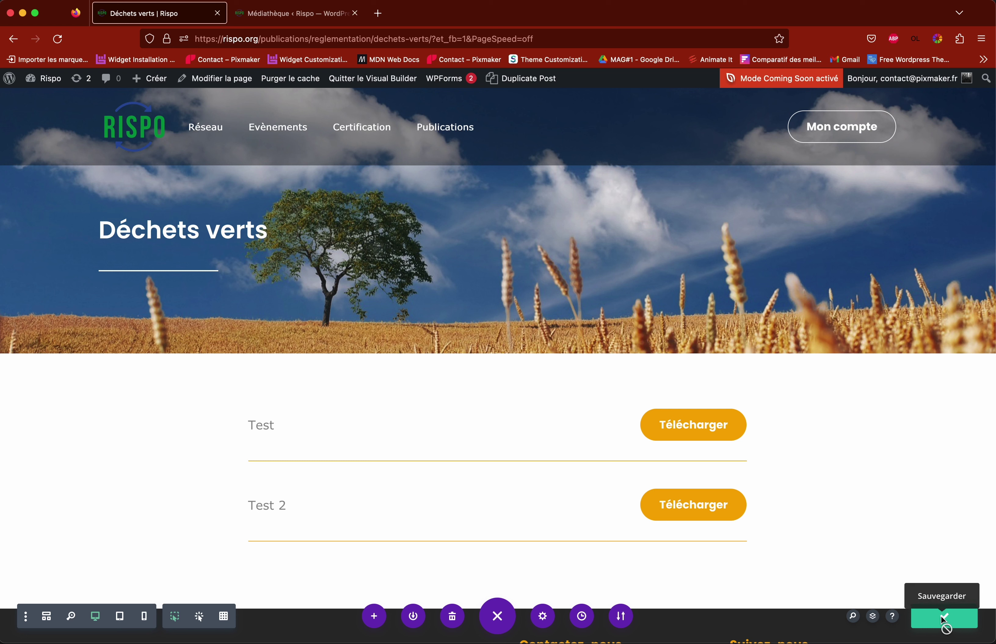
click(365, 85)
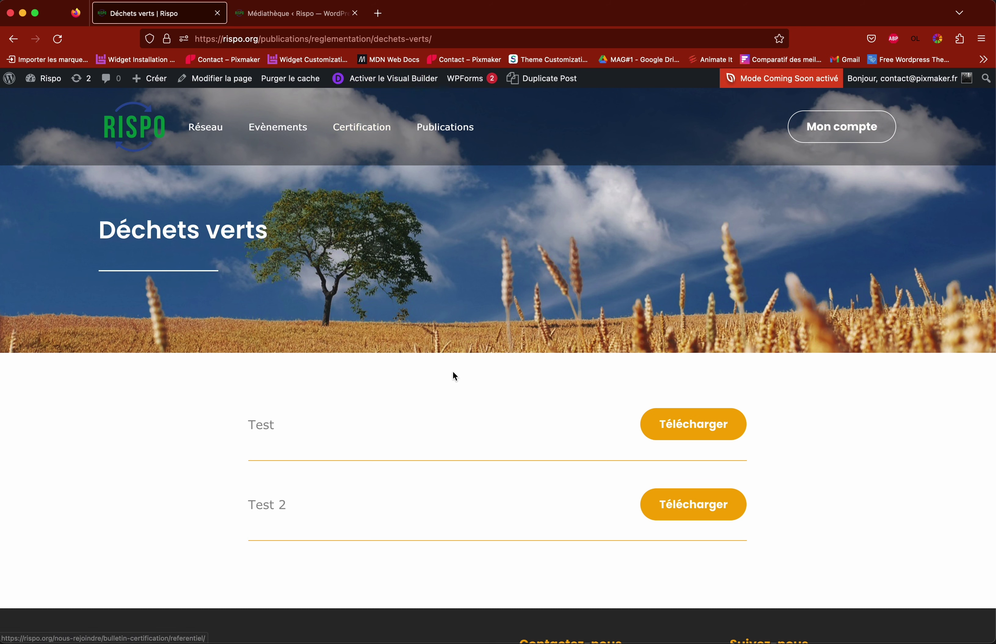
scroll(324, 397, down, 1)
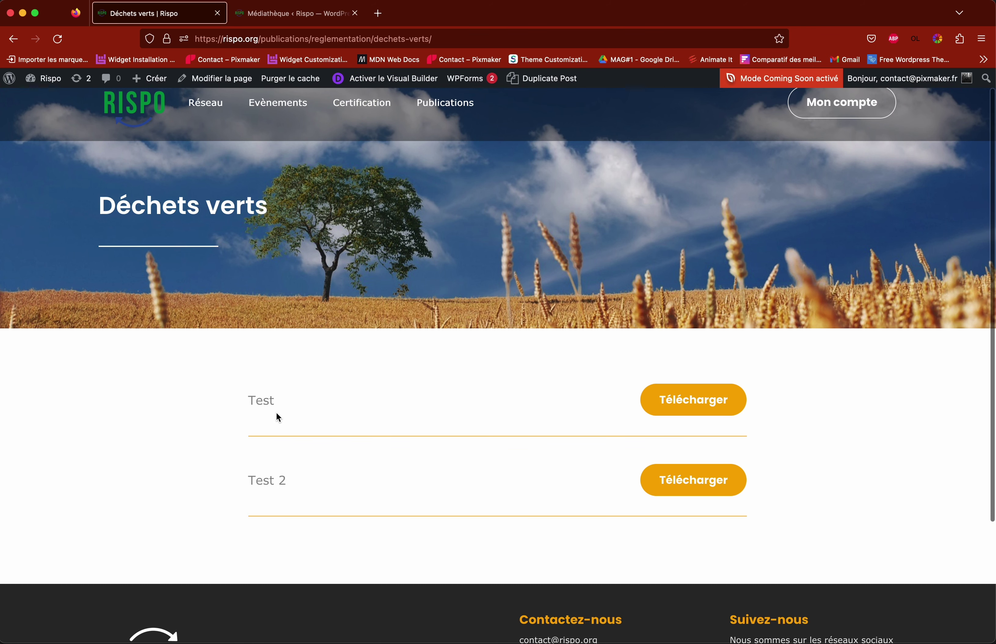
click(692, 402)
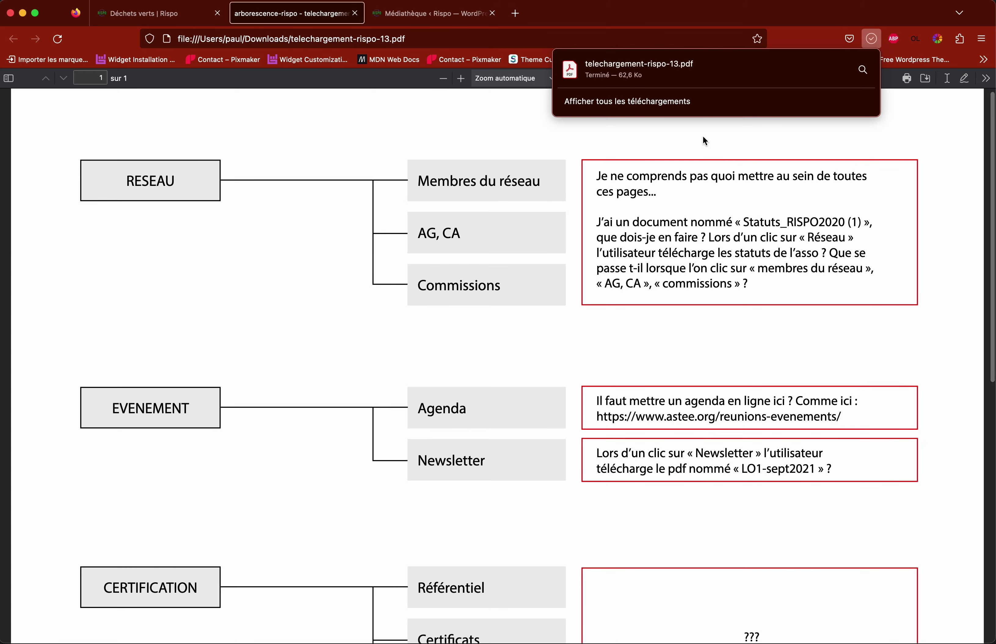
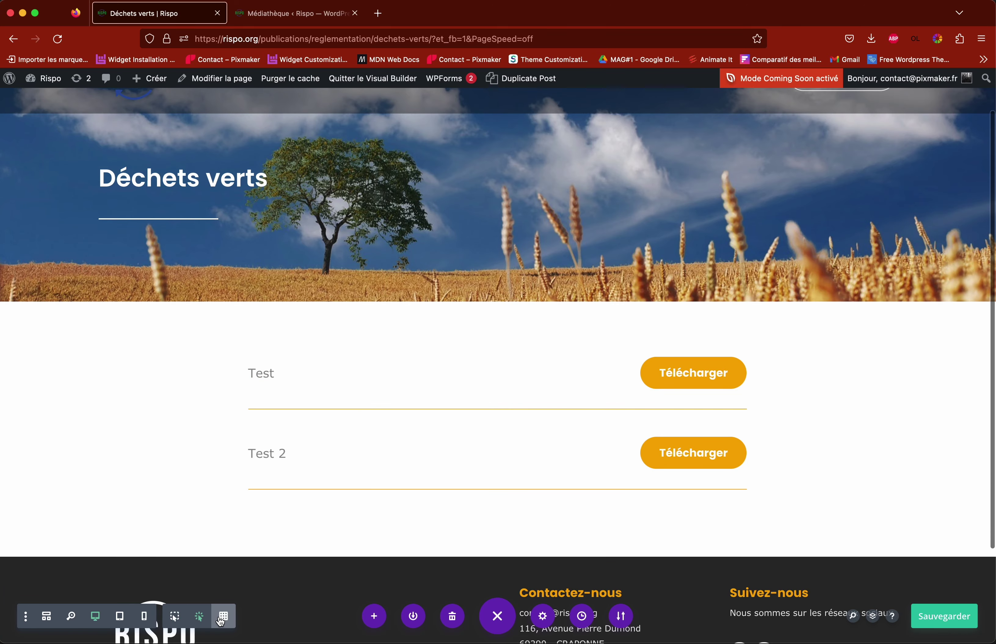
Step: Toggle the row outlines, try dragging the Test row onto Test 2, then switch to click mode
click(222, 619)
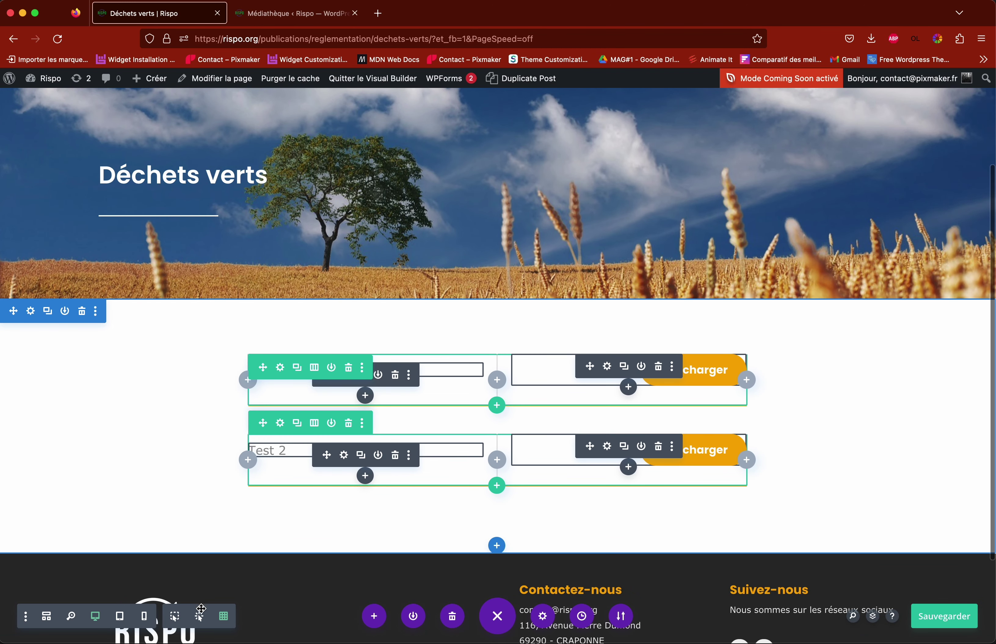
click(199, 617)
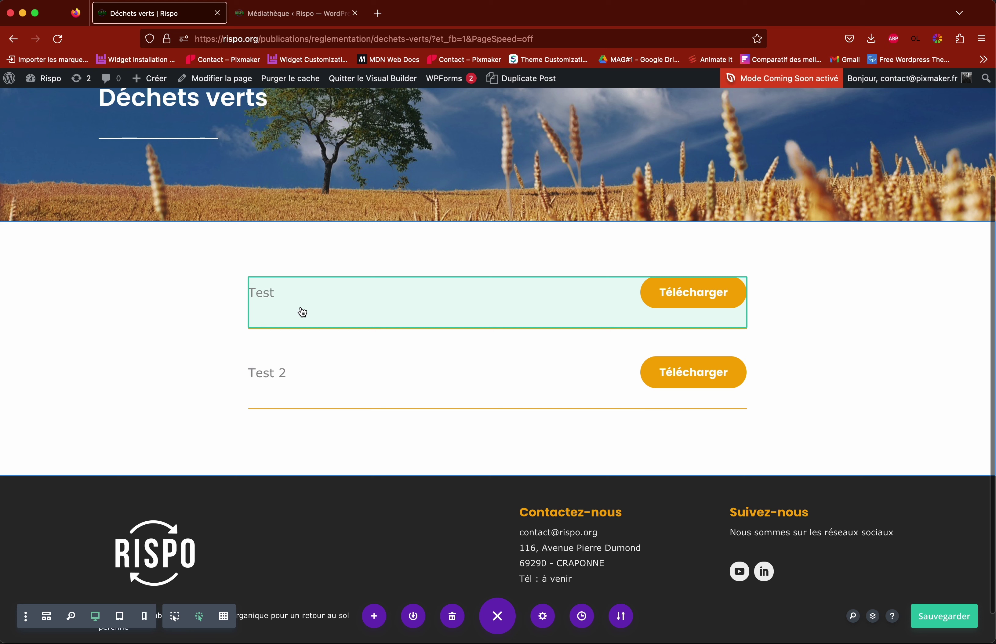
mouse_move(305, 309)
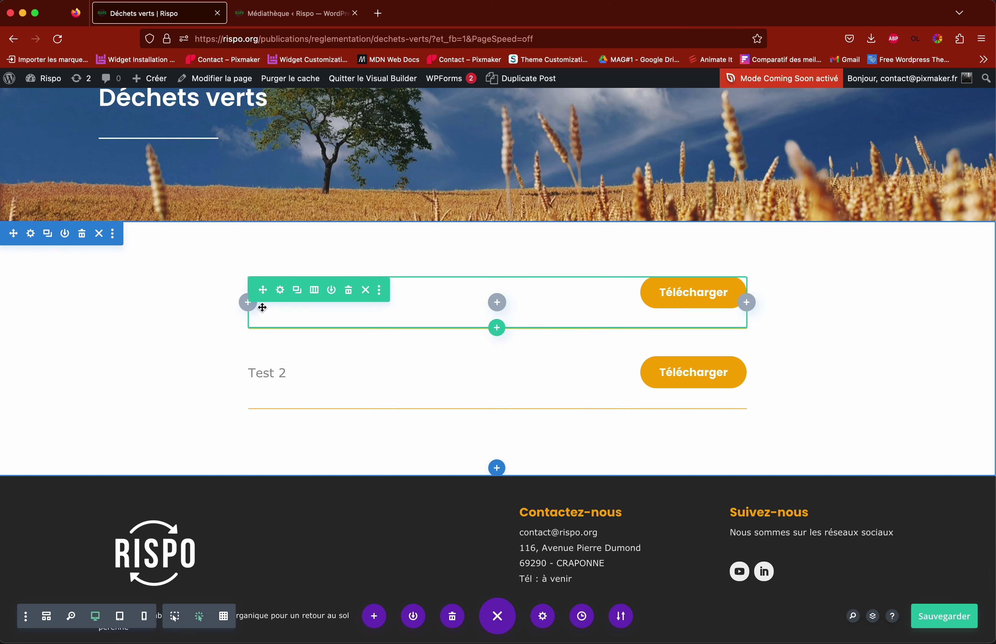
drag(371, 326, 333, 384)
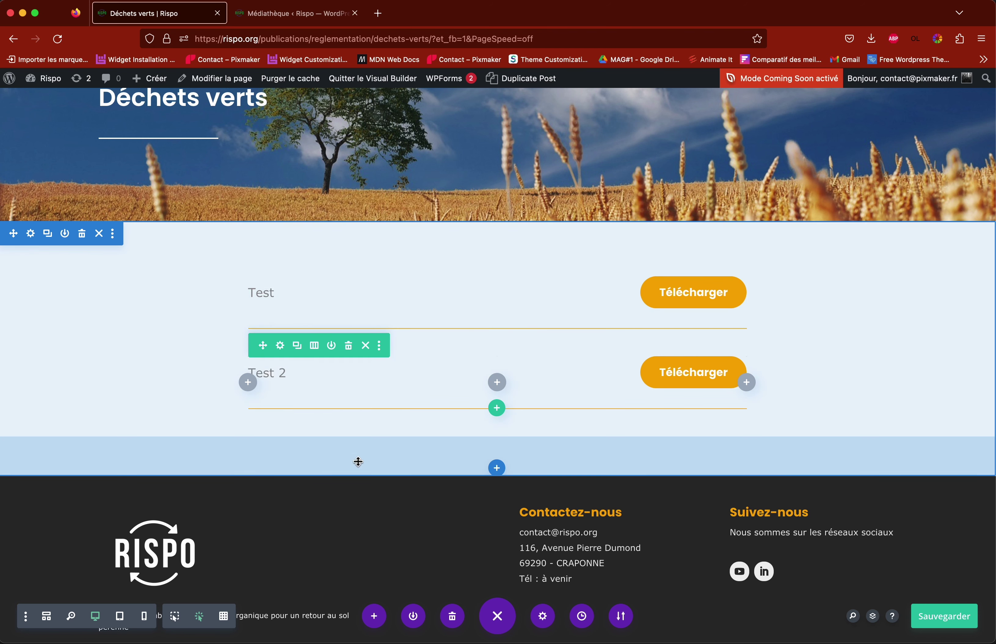
click(175, 616)
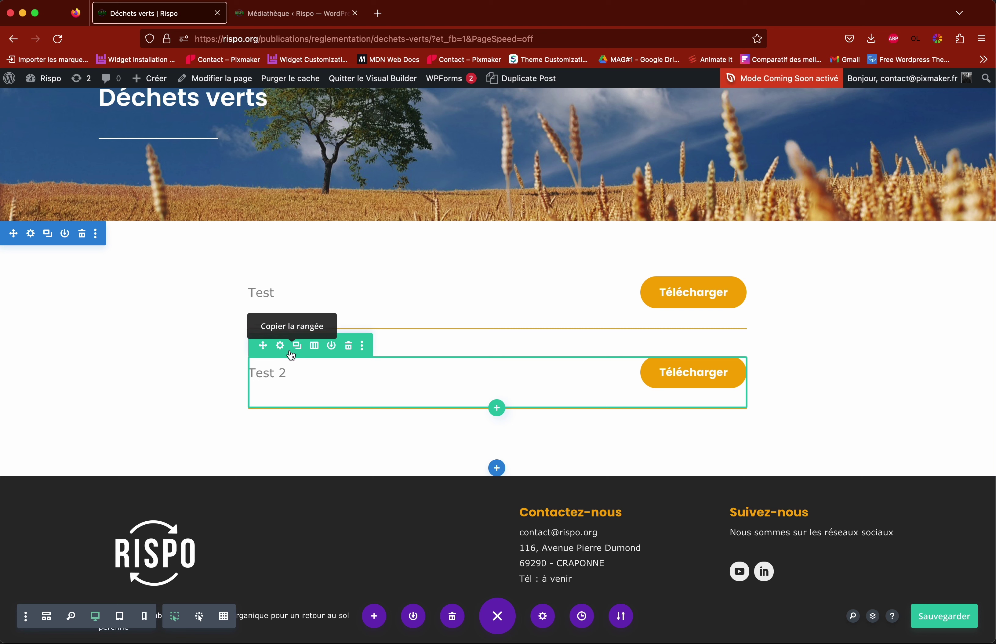
Step: Duplicate the Test 2 row and change the copy's text to Test 3
scroll(299, 351, up, 1)
scroll(298, 354, up, 1)
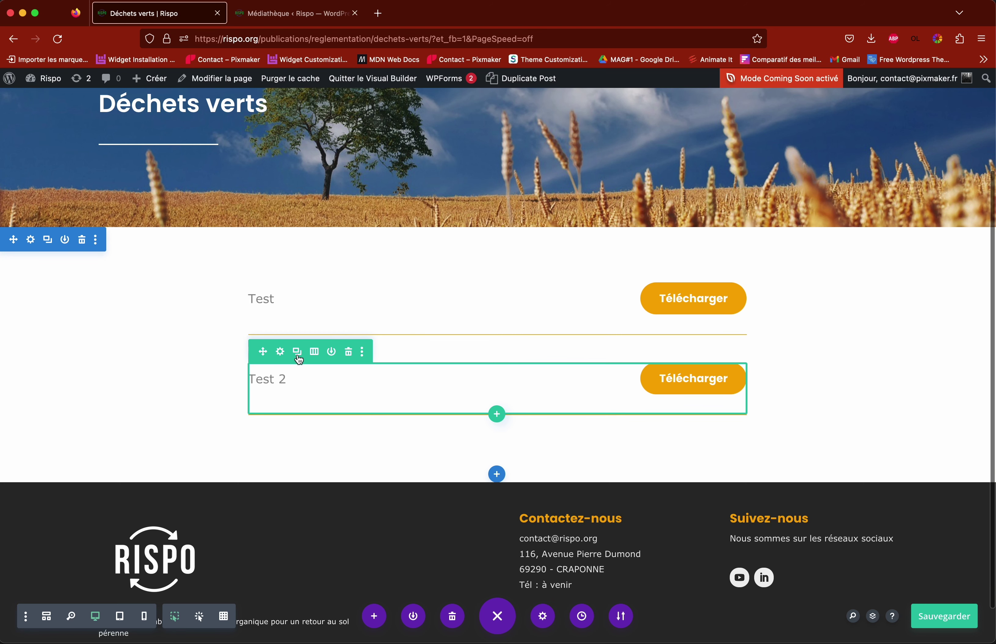
click(298, 354)
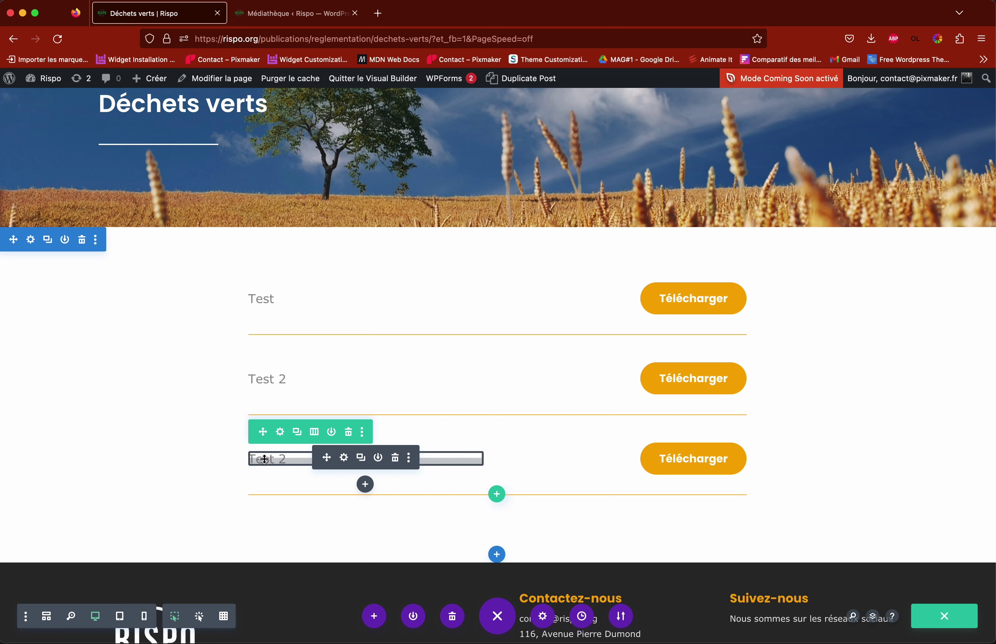
click(344, 458)
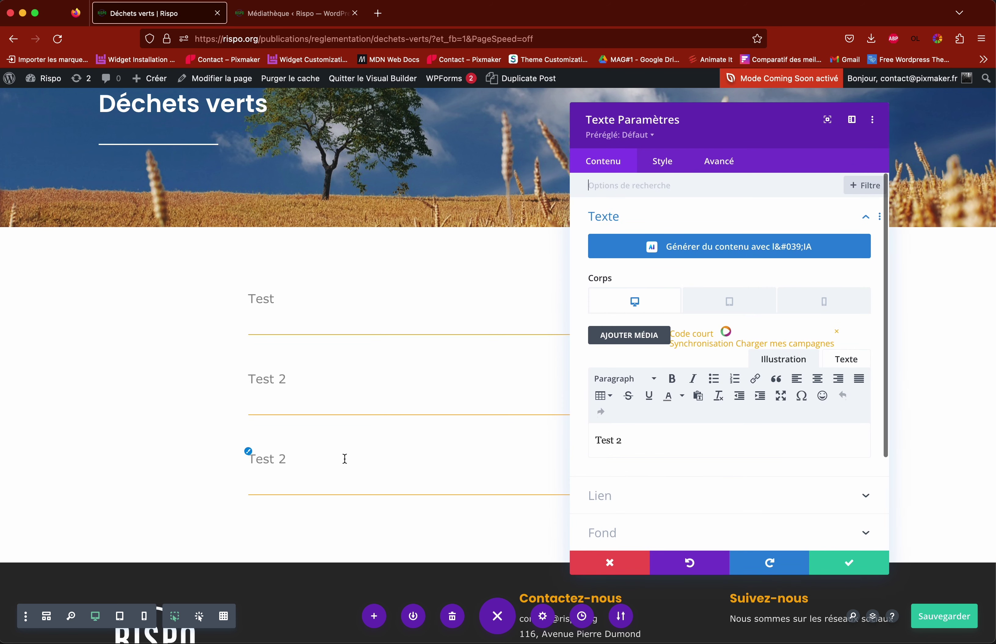
drag(615, 439, 646, 441)
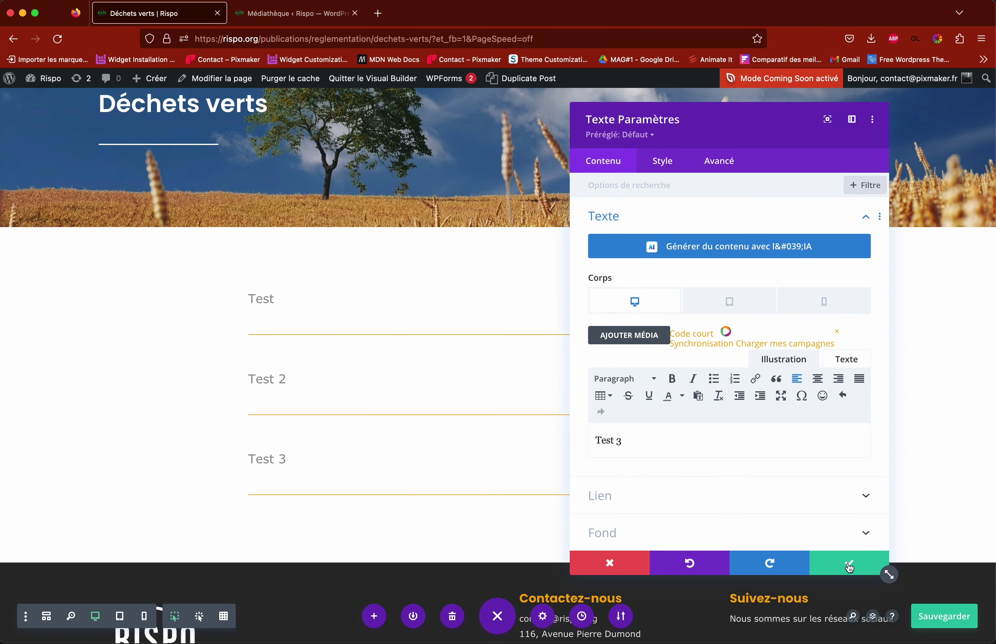
click(847, 564)
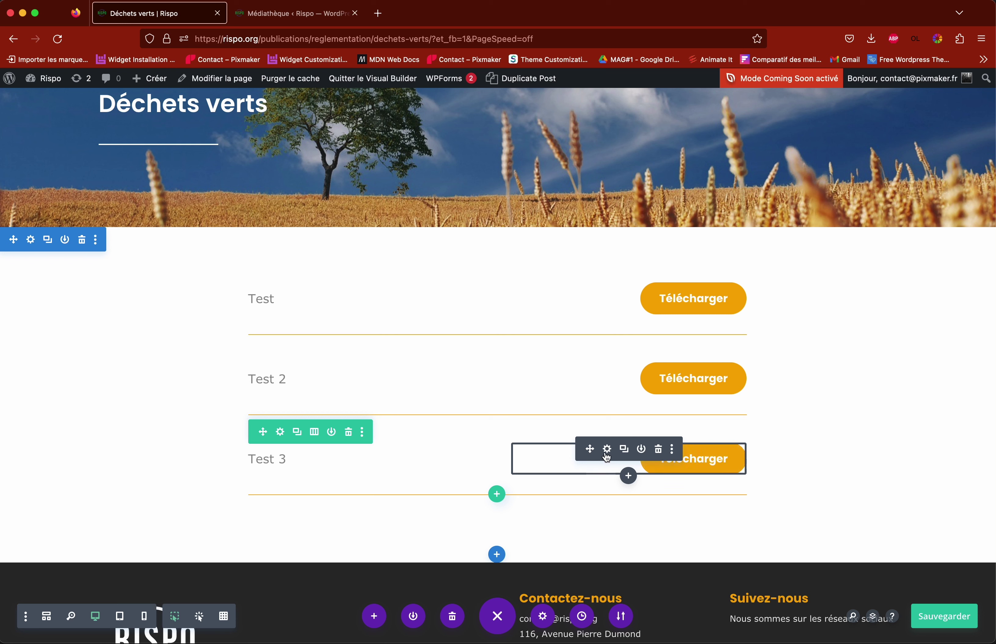
Step: Clear the existing link URL in the Test 3 Télécharger button's link settings
click(607, 450)
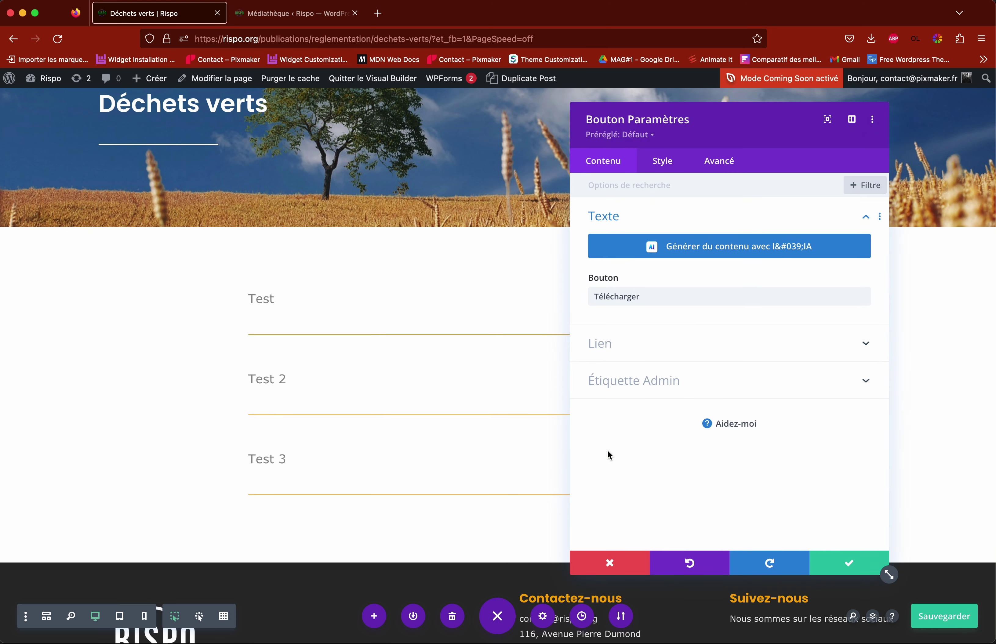
click(619, 351)
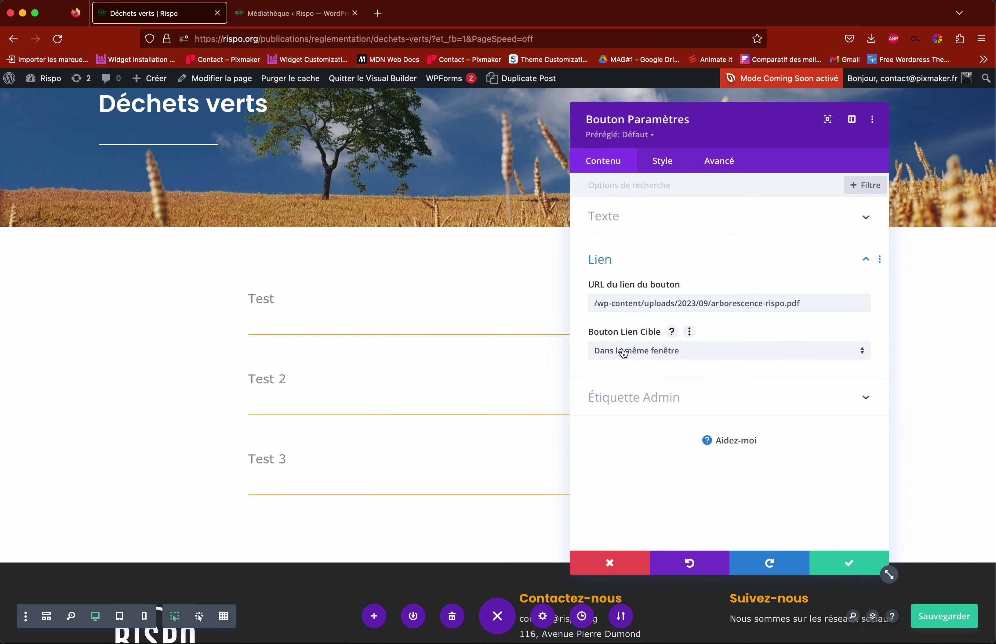
drag(805, 304, 591, 304)
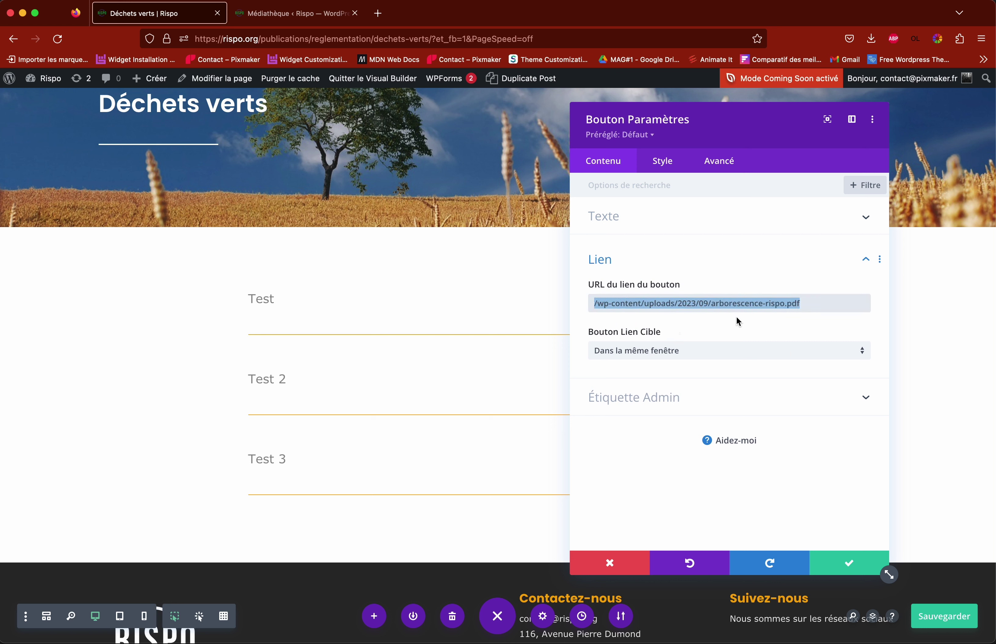
key(BackSpace)
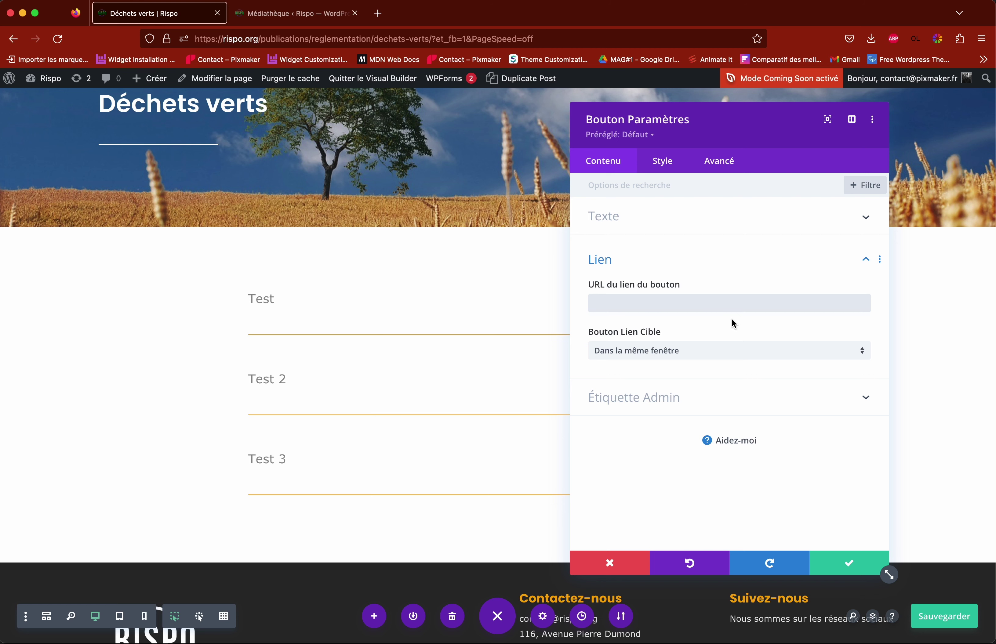
Step: Copy arborescence-rispo.pdf's file URL from the Médiathèque
click(306, 14)
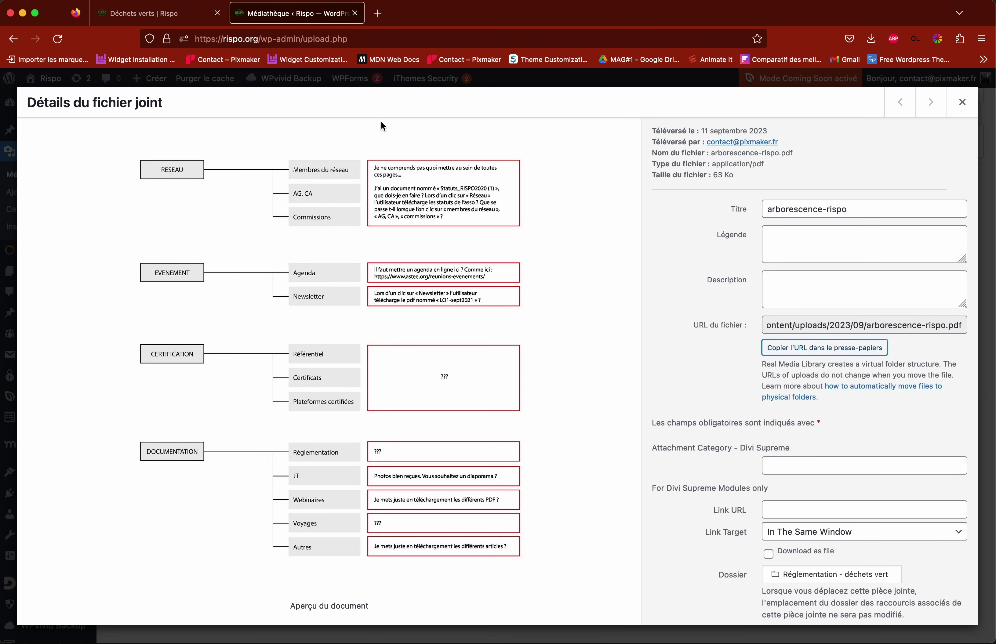
click(961, 110)
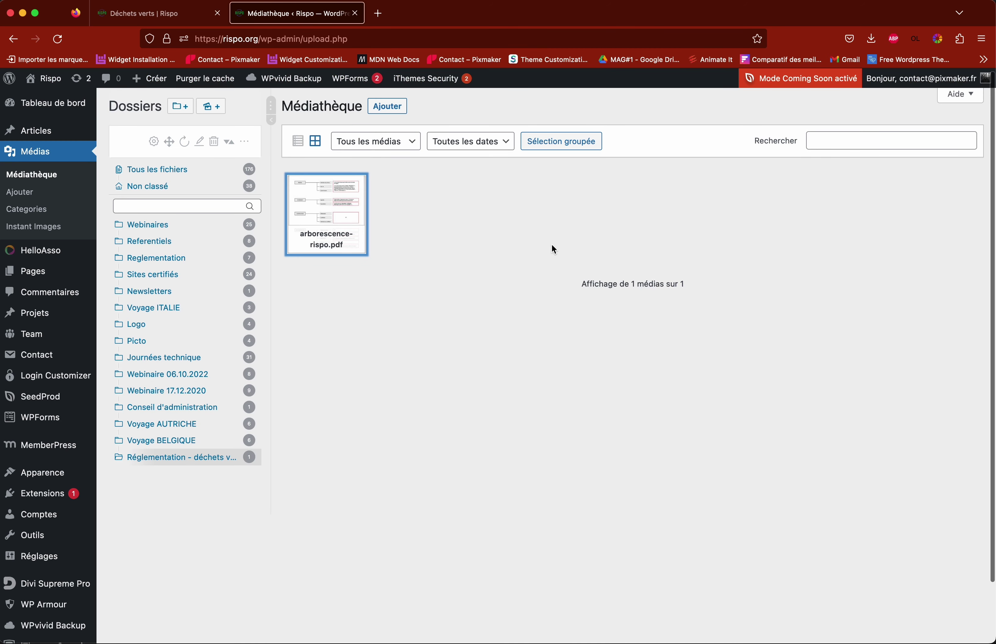
click(329, 224)
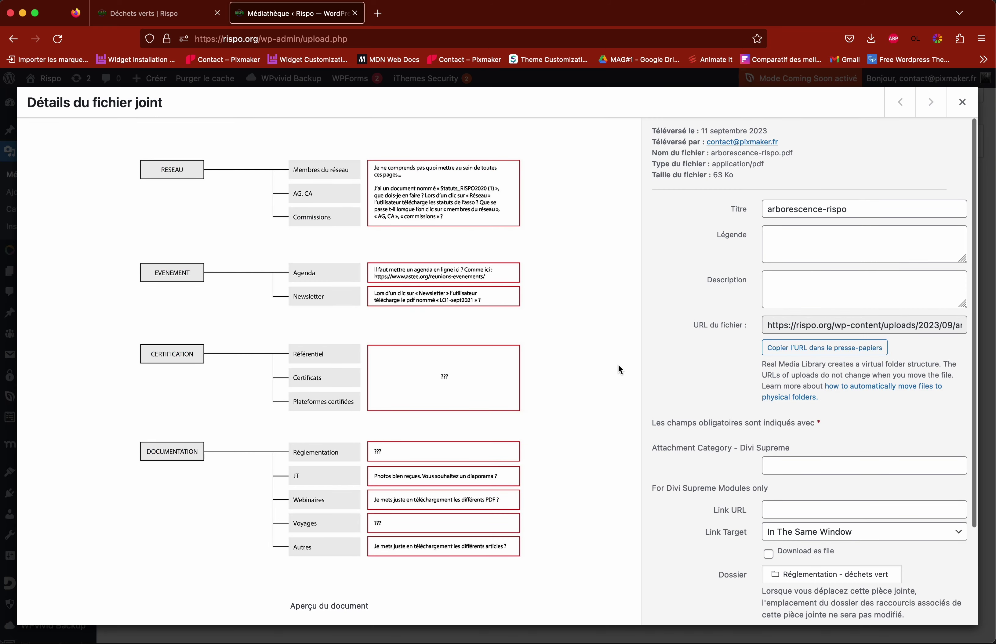
click(833, 348)
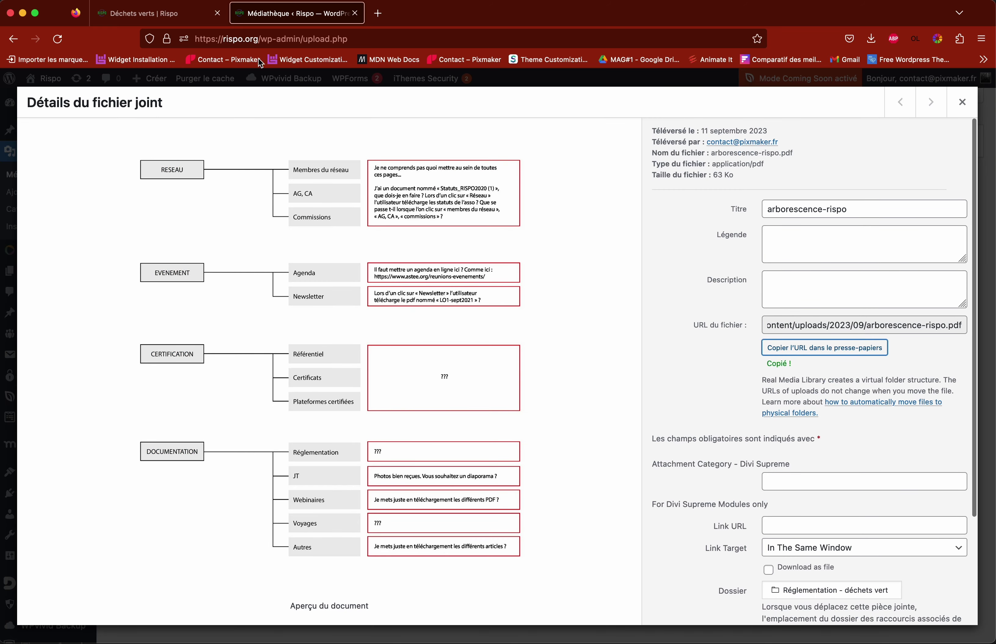
click(174, 21)
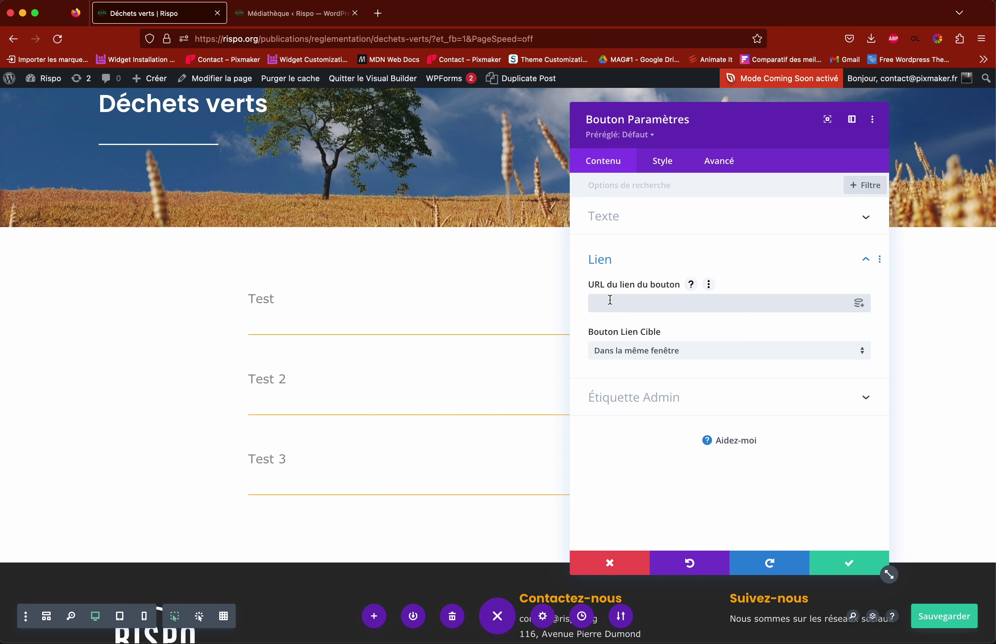
click(610, 300)
key(super+v)
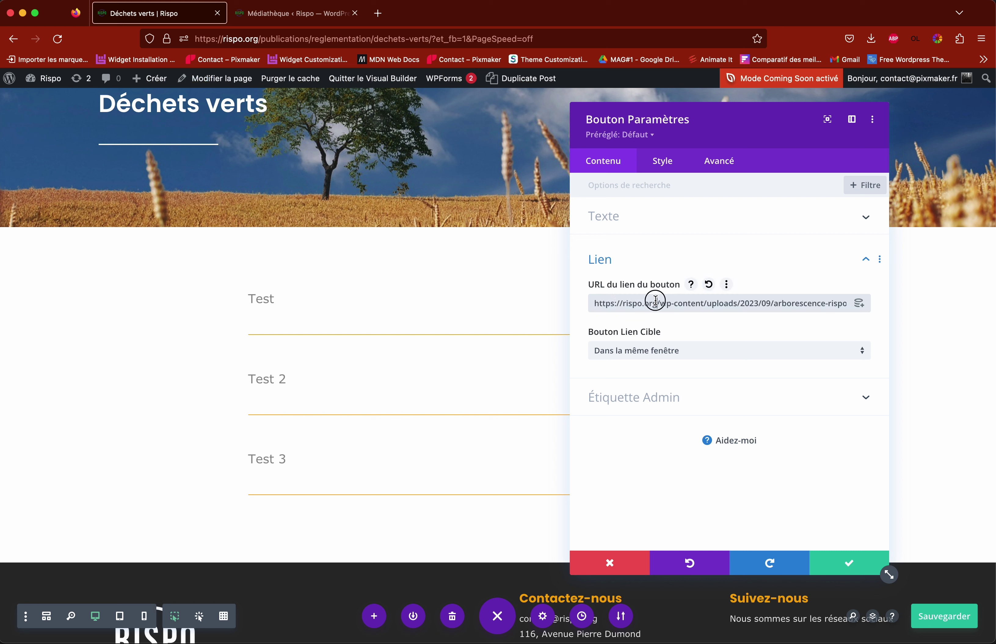
drag(656, 301, 583, 310)
key(BackSpace)
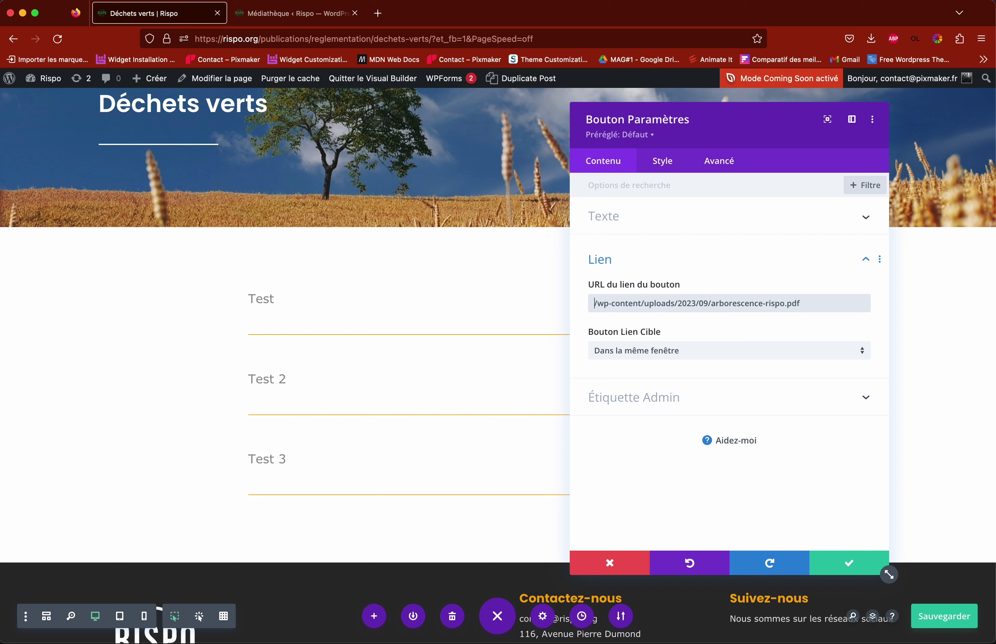
click(856, 565)
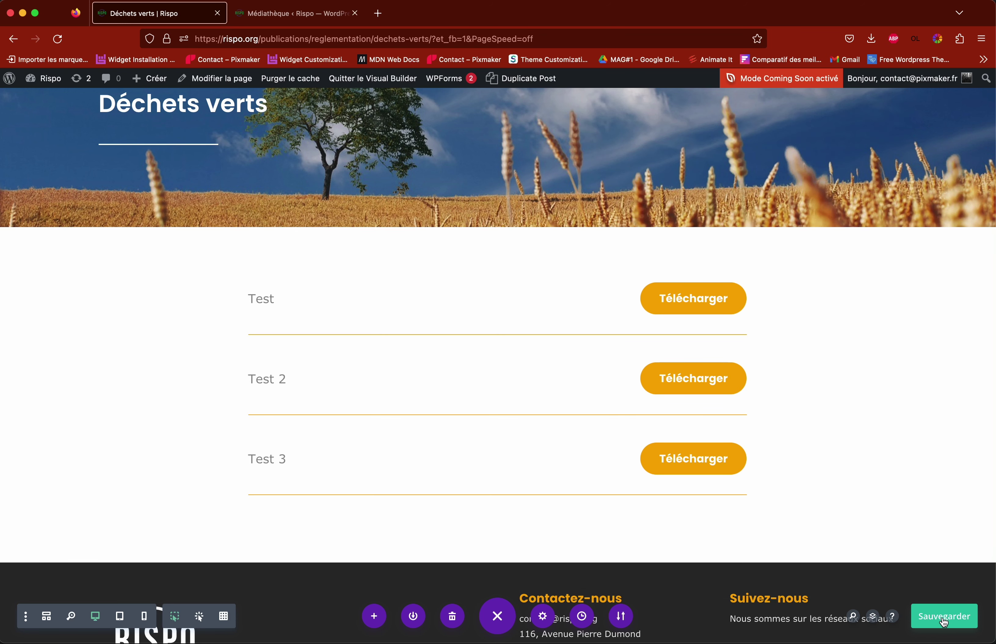
Step: Save the page, exit the builder, and test the Test 3 Télécharger download link
click(944, 622)
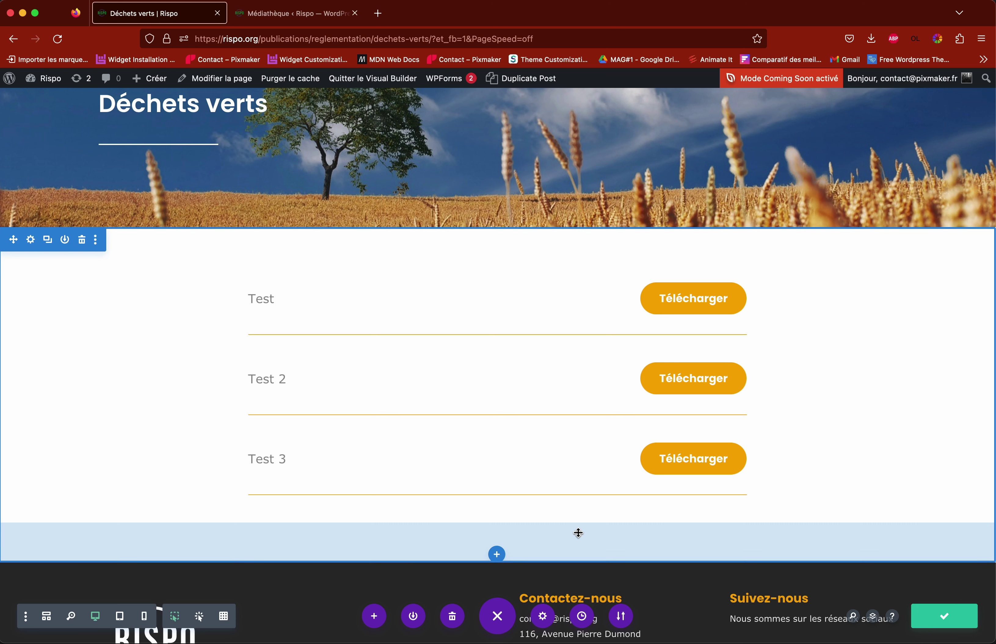
click(368, 79)
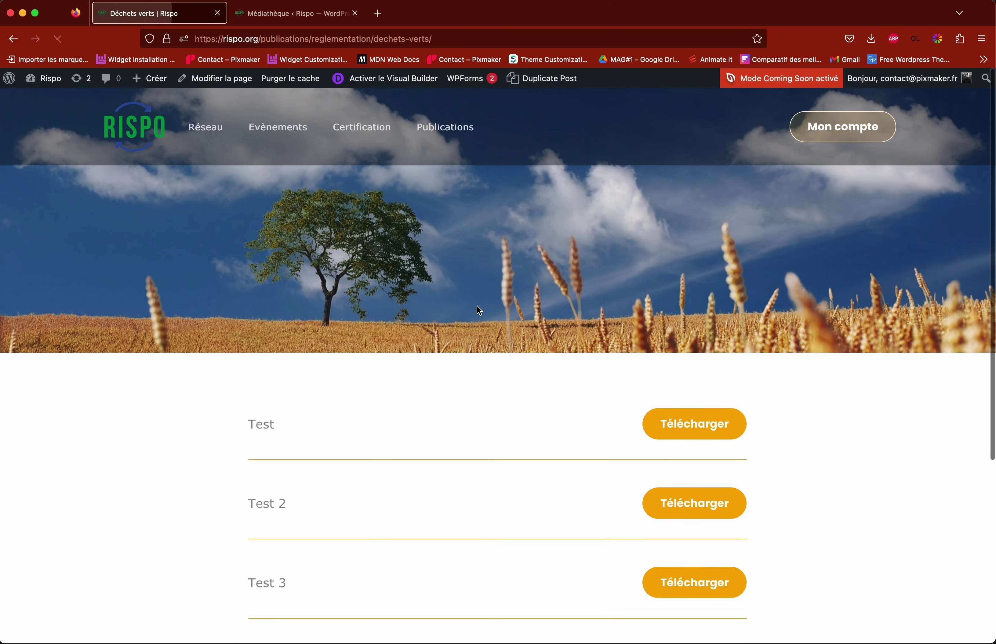
scroll(750, 354, down, 5)
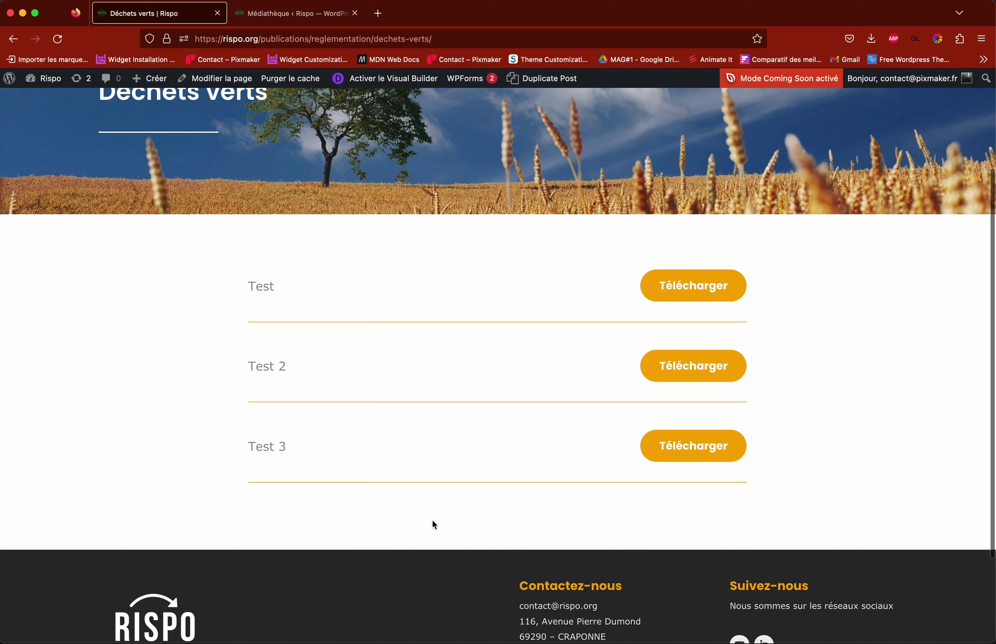
click(264, 420)
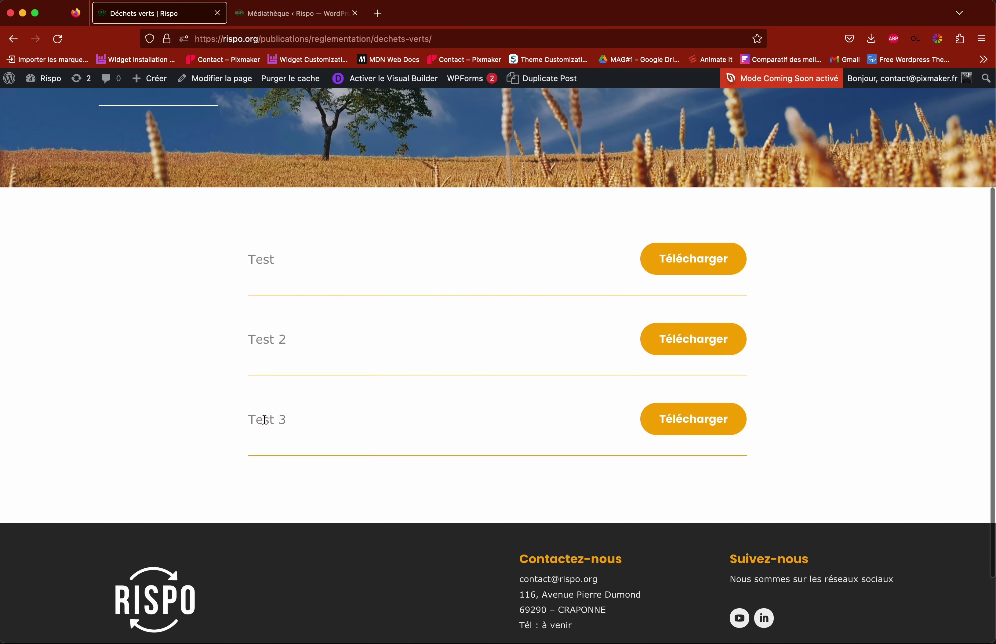
click(674, 412)
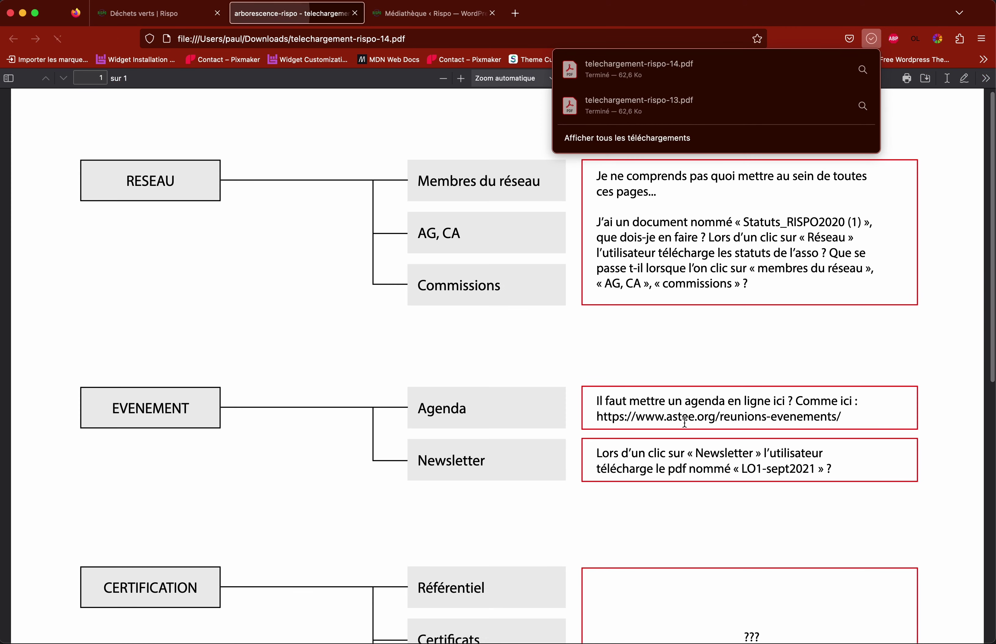
Step: Close the downloads panel and return to the Déchets verts page via the Médiathèque tab
scroll(536, 319, down, 5)
scroll(537, 319, up, 5)
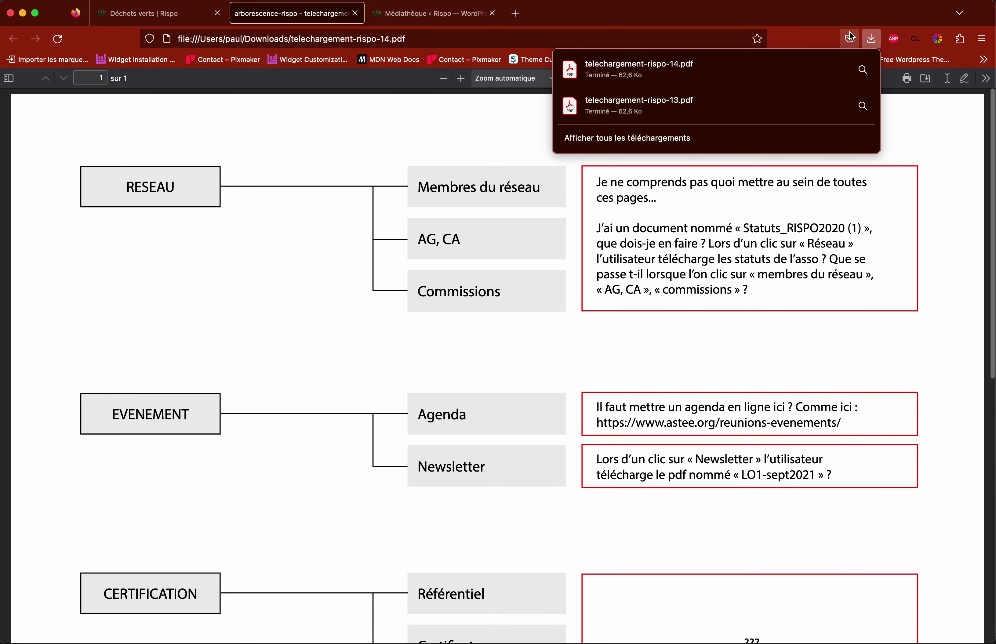
click(875, 40)
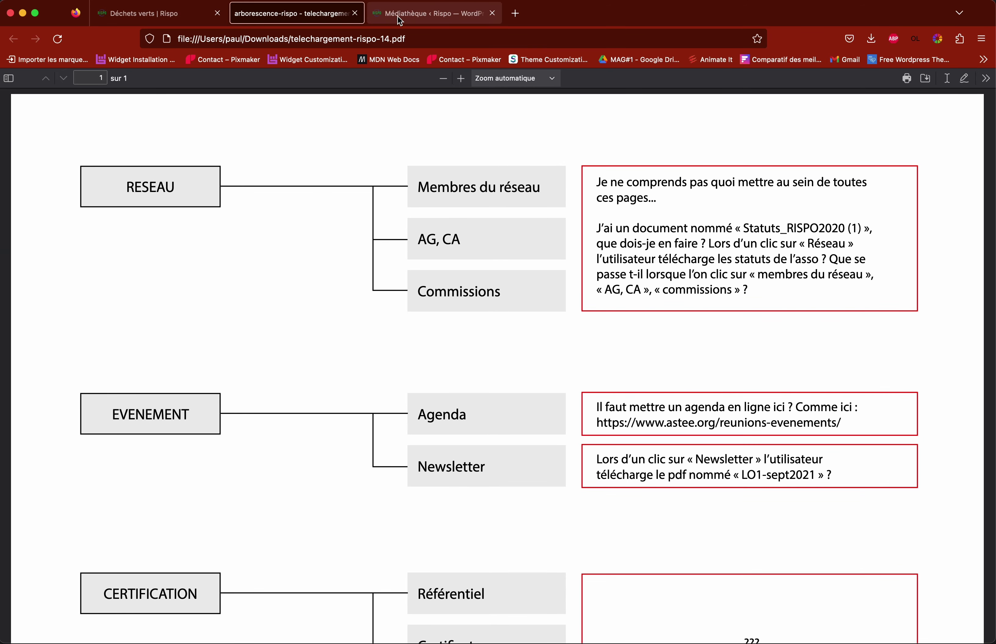
click(399, 21)
click(134, 17)
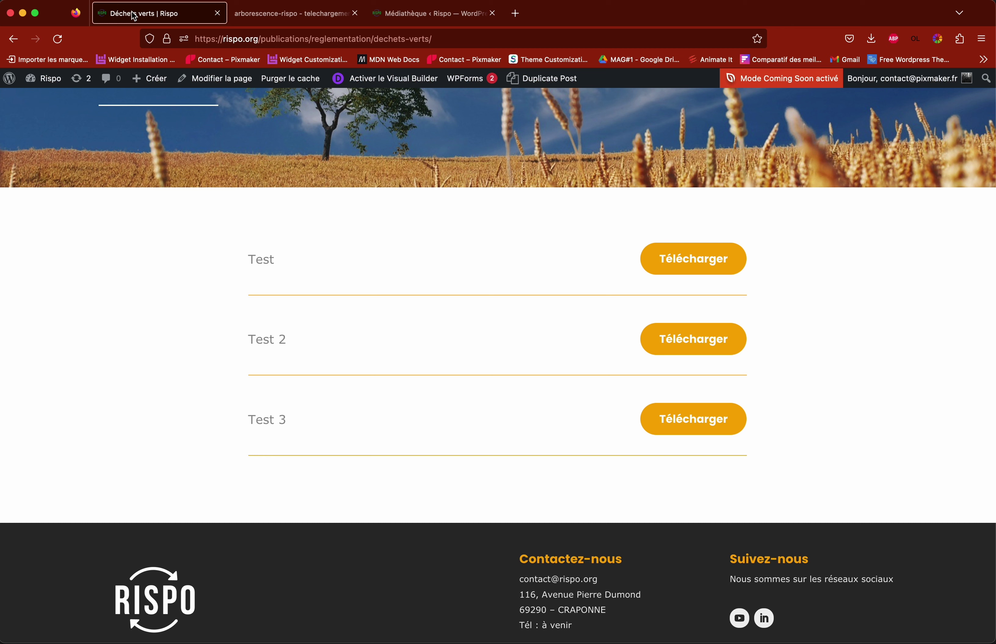
Step: Go to Publications > Journées techniques in the site menu and browse its year buttons and entries
scroll(840, 408, up, 4)
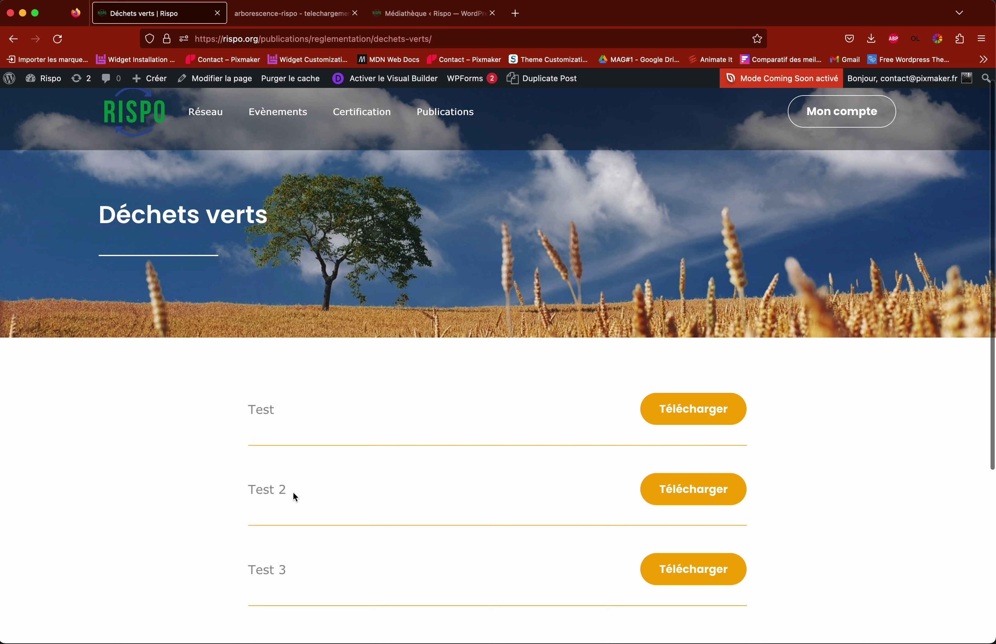
scroll(276, 444, down, 2)
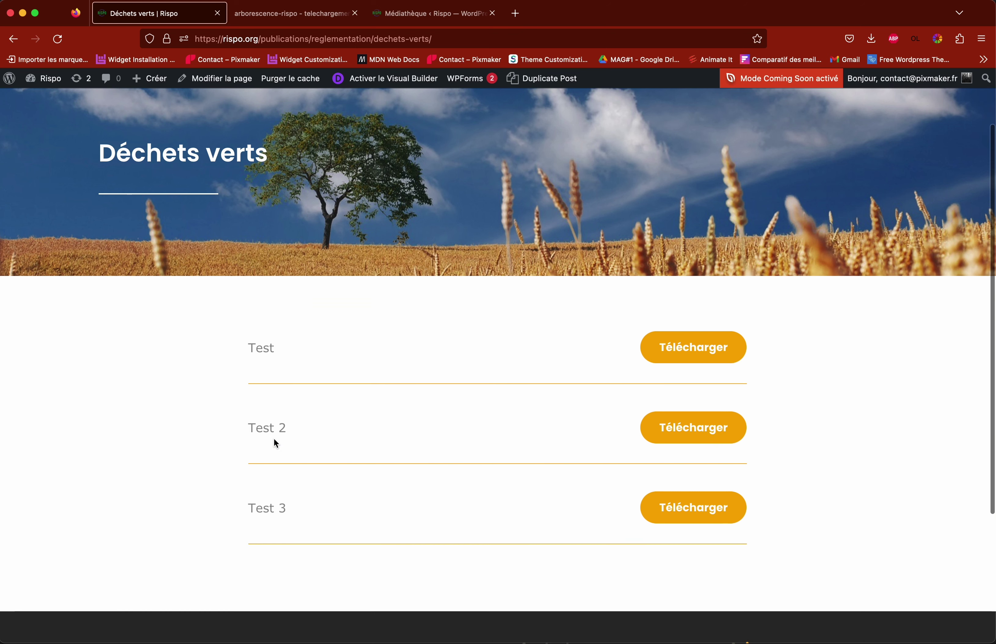
scroll(274, 443, up, 2)
mouse_move(454, 127)
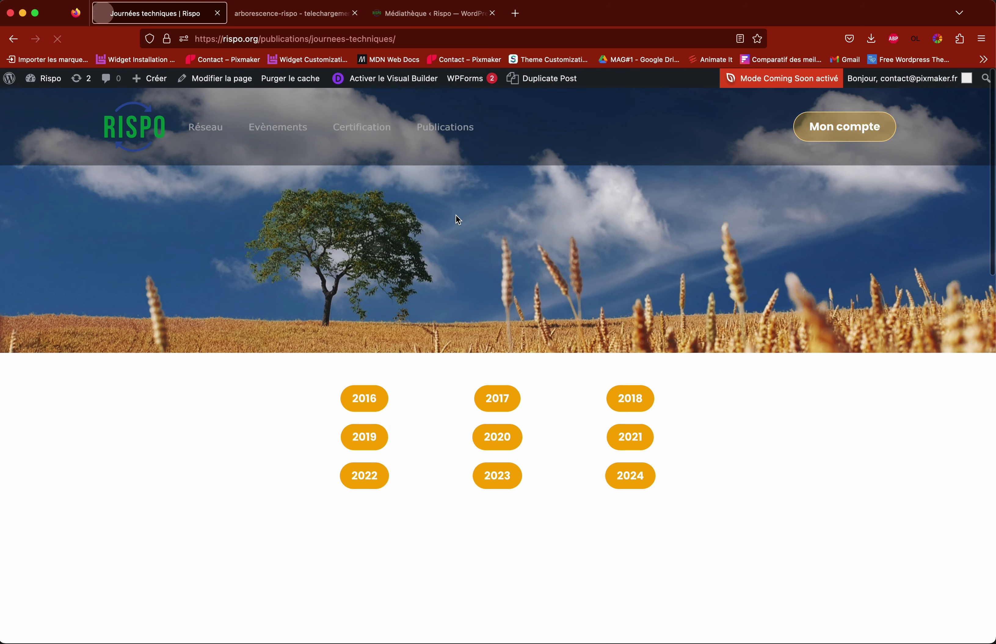
scroll(457, 220, down, 10)
scroll(457, 220, up, 2)
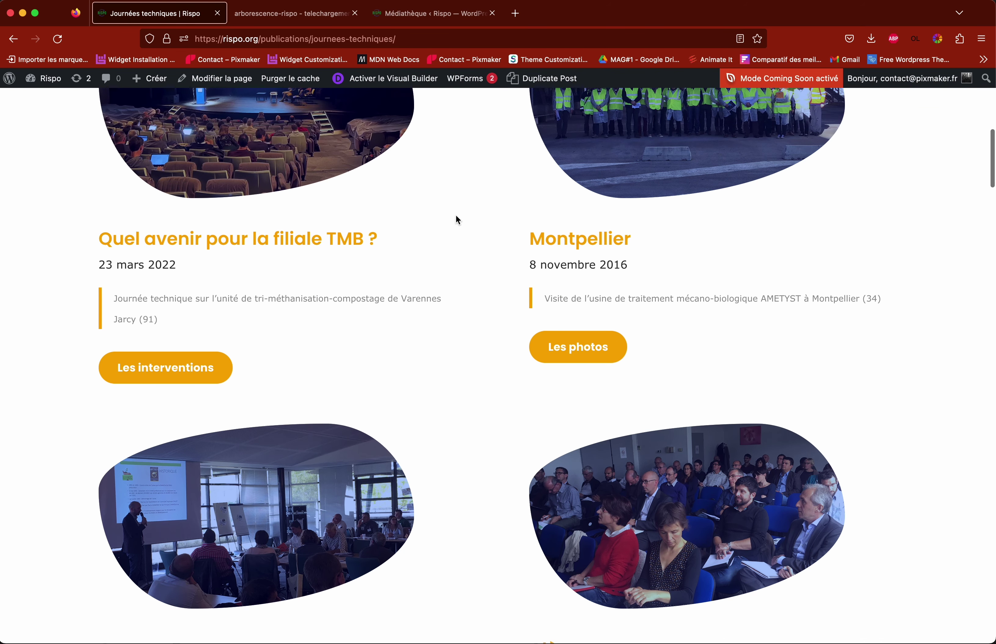
Step: Open 'Les interventions' for the 23.03.2022 technical day and activate the Visual Builder
click(177, 377)
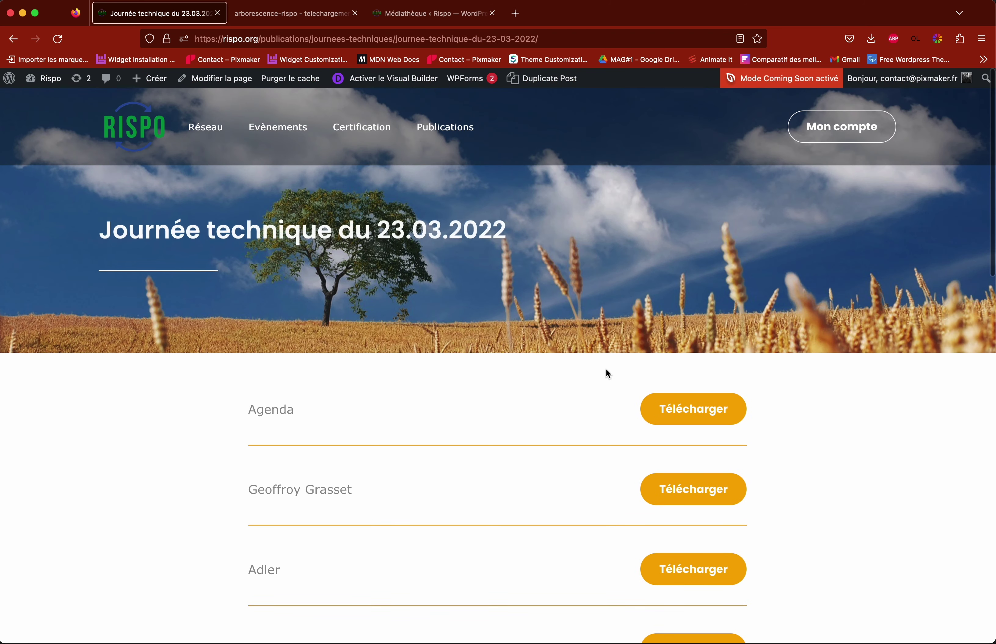
scroll(779, 414, down, 15)
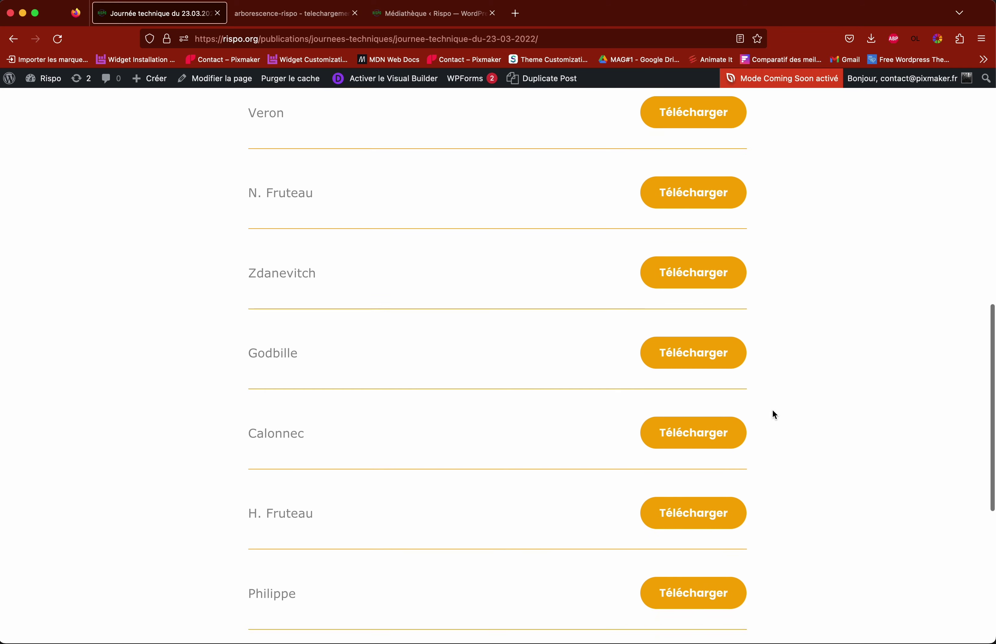
scroll(775, 414, up, 15)
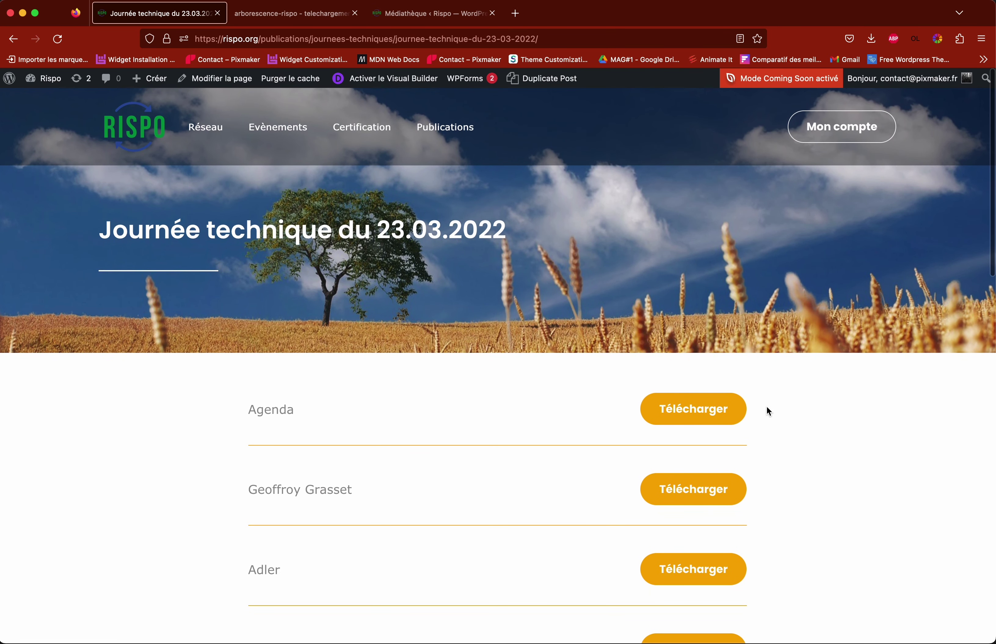
click(375, 84)
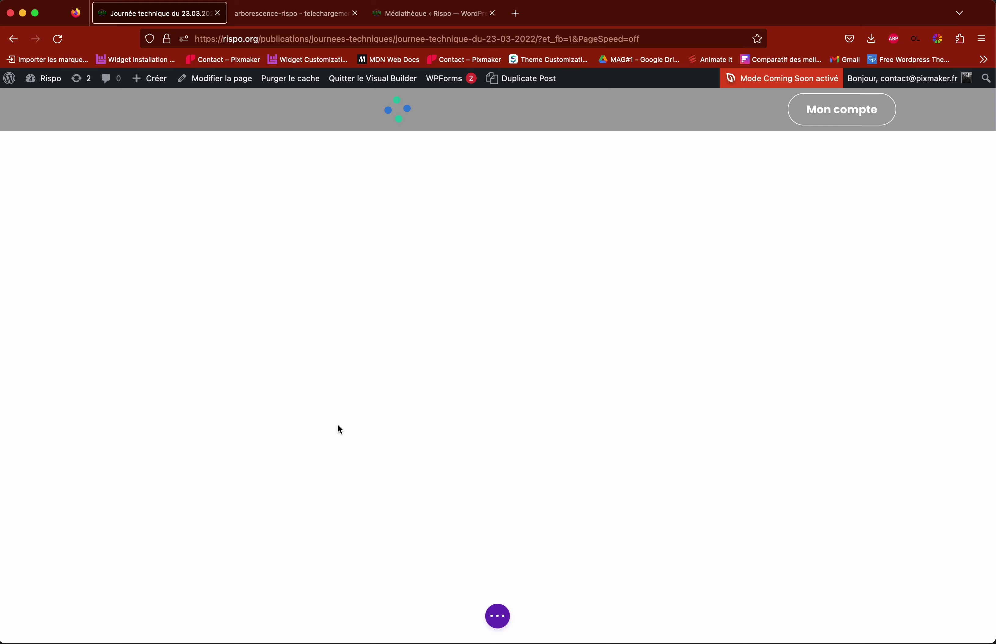
Step: Duplicate the Teixera row, then delete the duplicate
scroll(472, 438, down, 5)
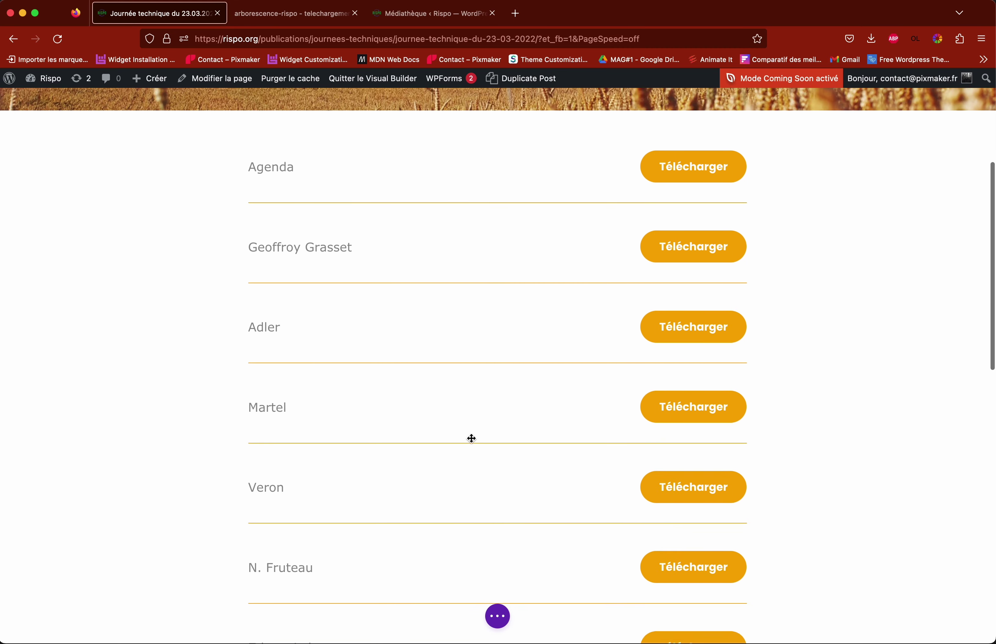
scroll(472, 438, down, 13)
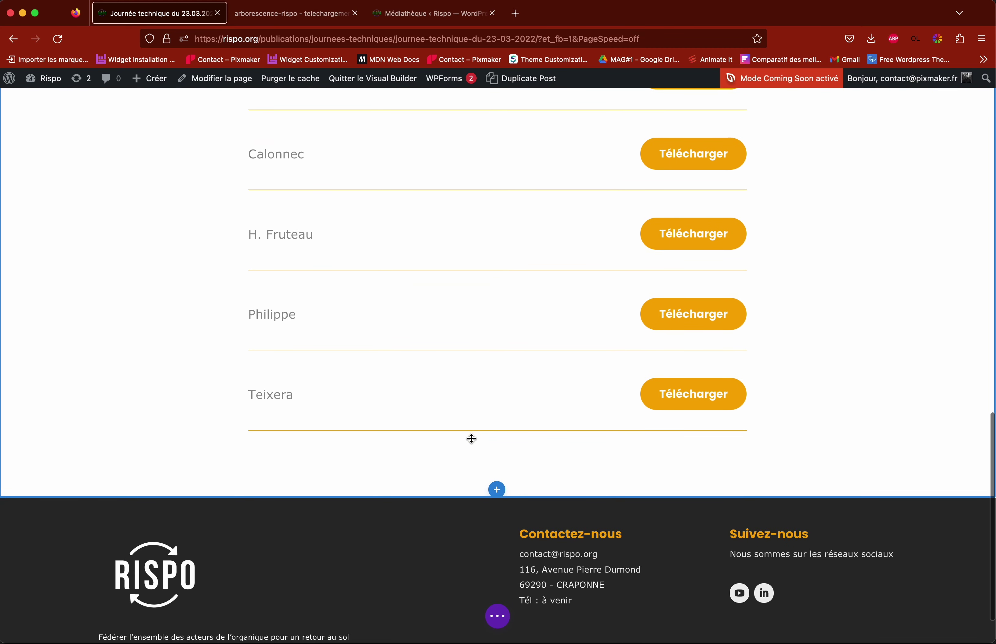
mouse_move(472, 438)
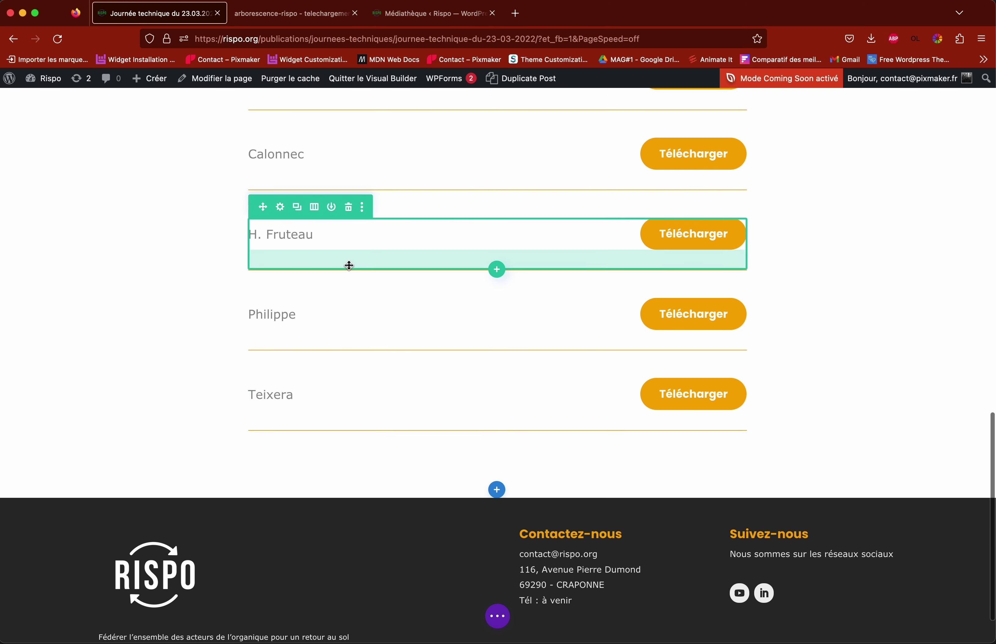
scroll(350, 265, up, 2)
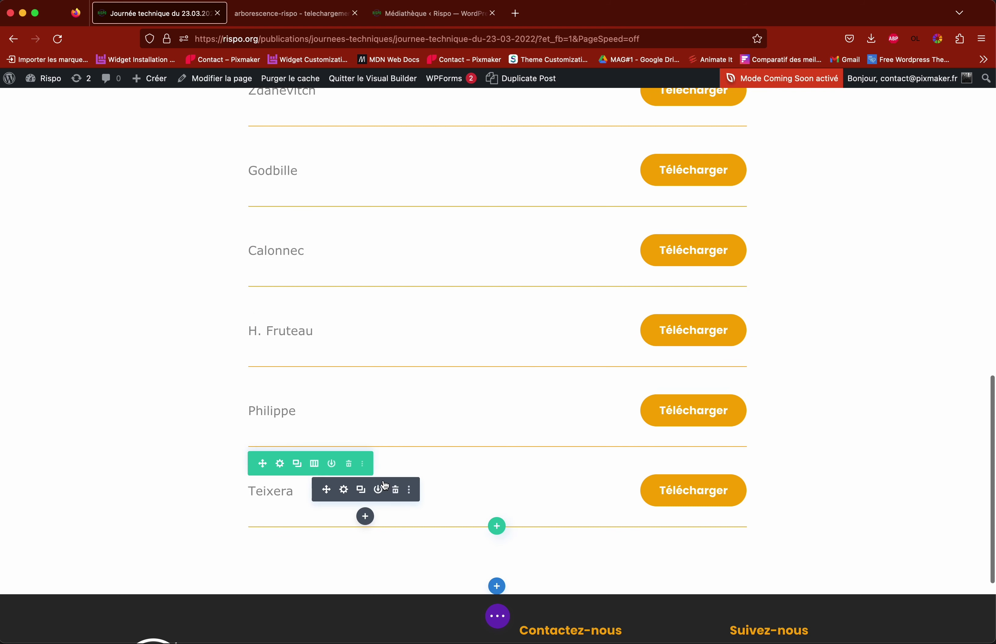
click(298, 466)
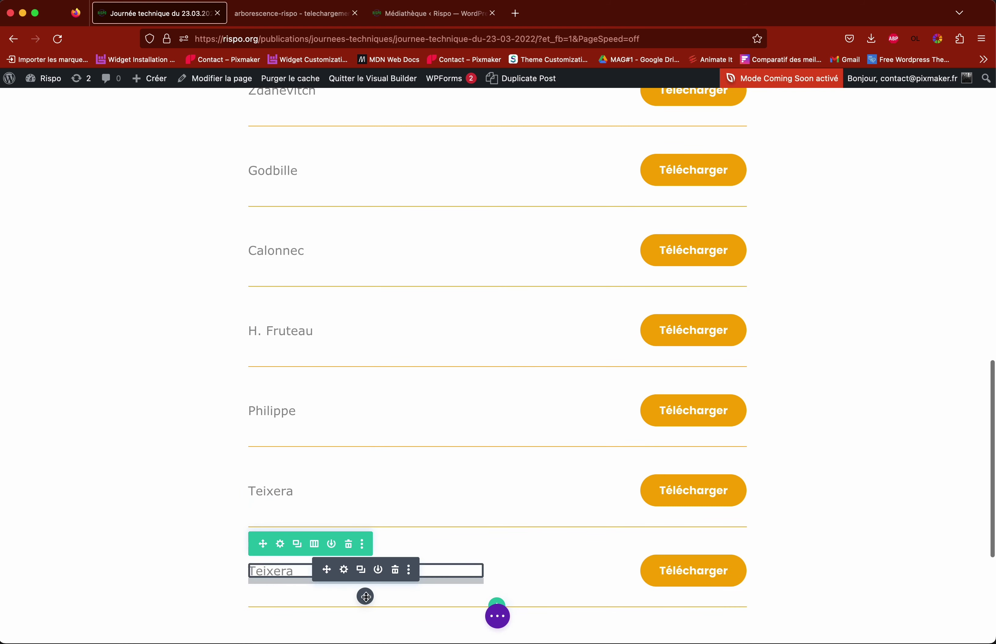
click(350, 547)
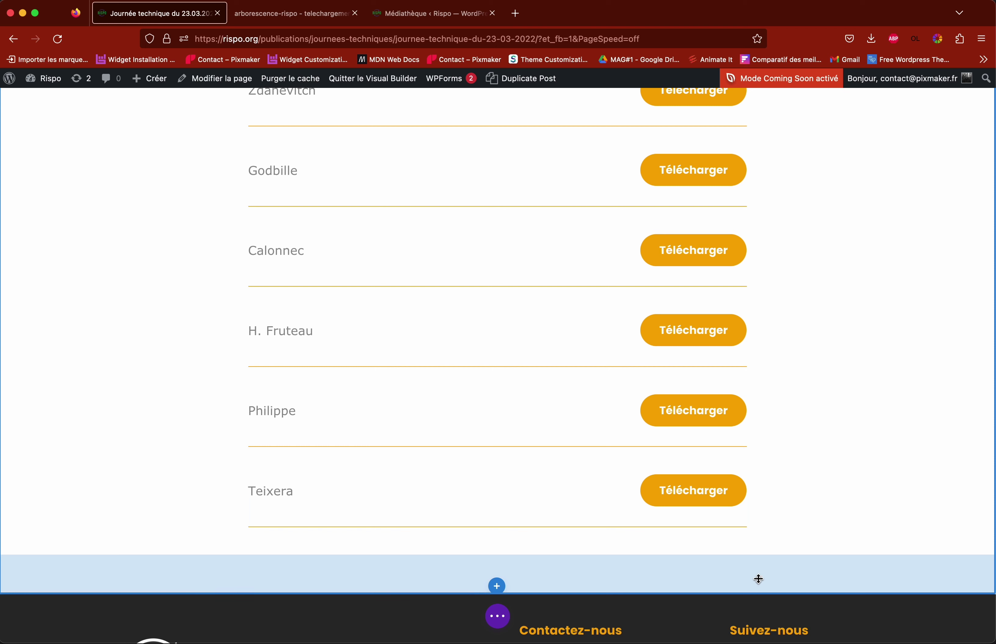
Step: Revert the page to its 'Chargé Page' state from the edit History
scroll(469, 611, up, 3)
click(498, 618)
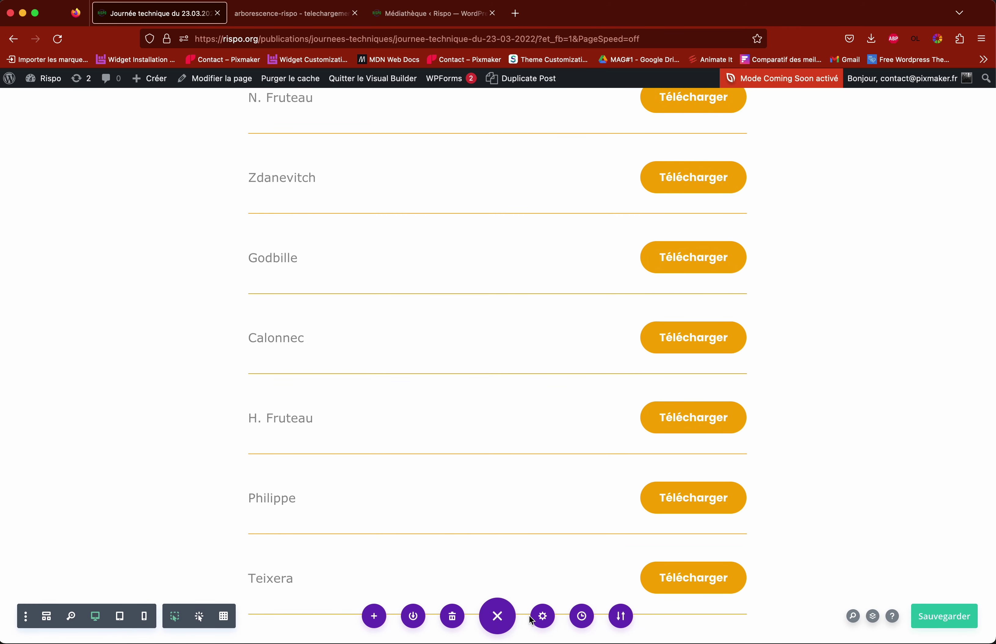
click(582, 617)
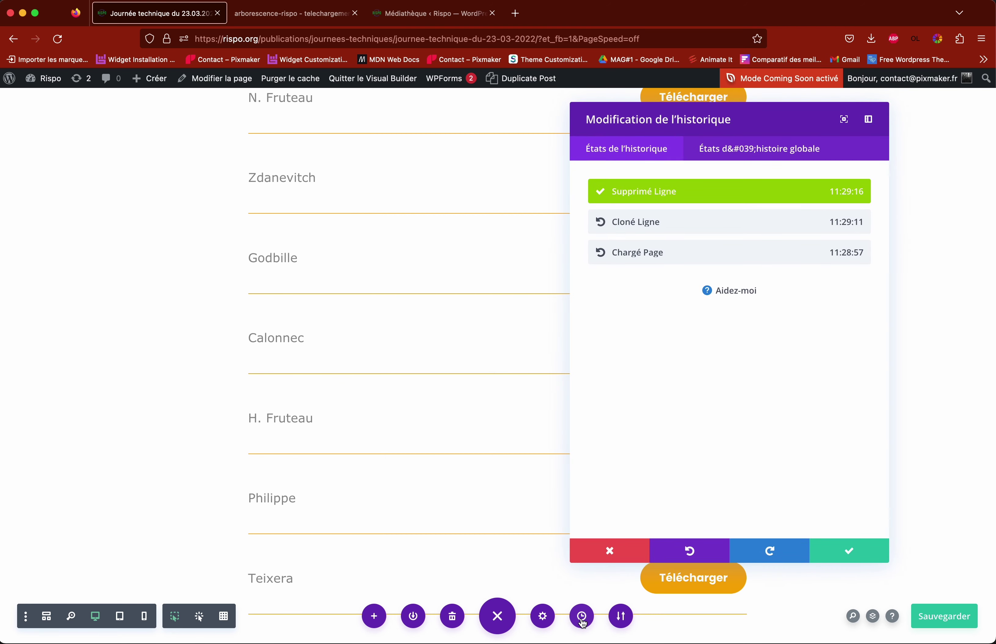
click(641, 256)
click(863, 549)
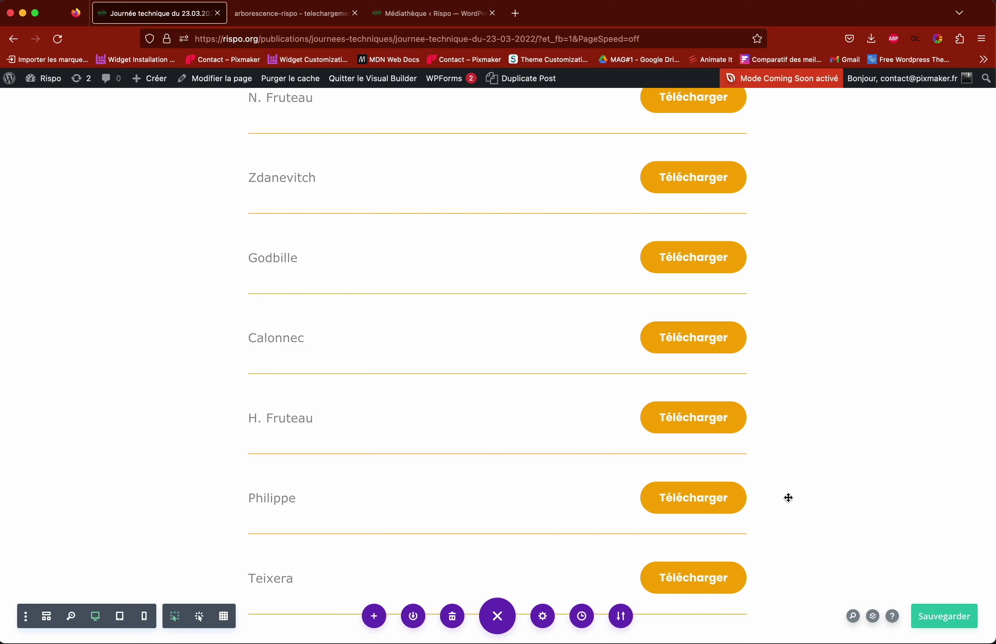
scroll(790, 499, down, 3)
scroll(788, 497, up, 15)
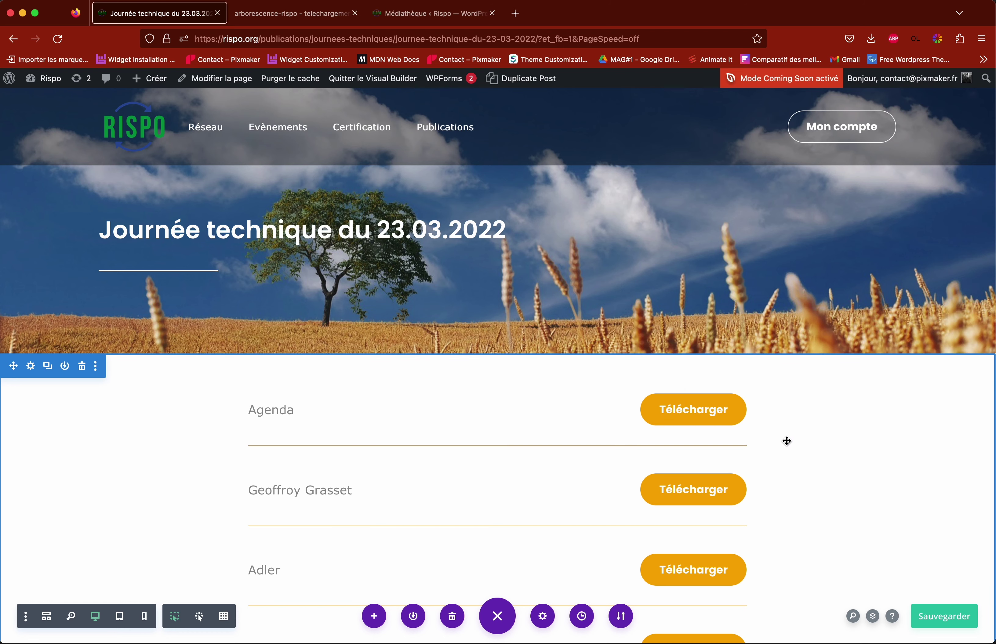
scroll(787, 440, down, 2)
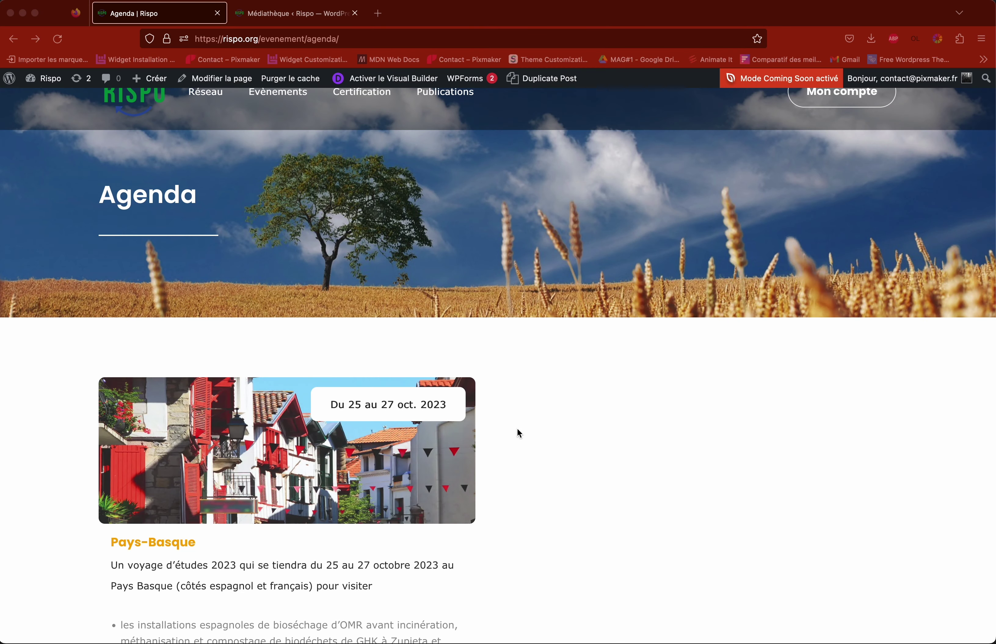
scroll(520, 429, down, 3)
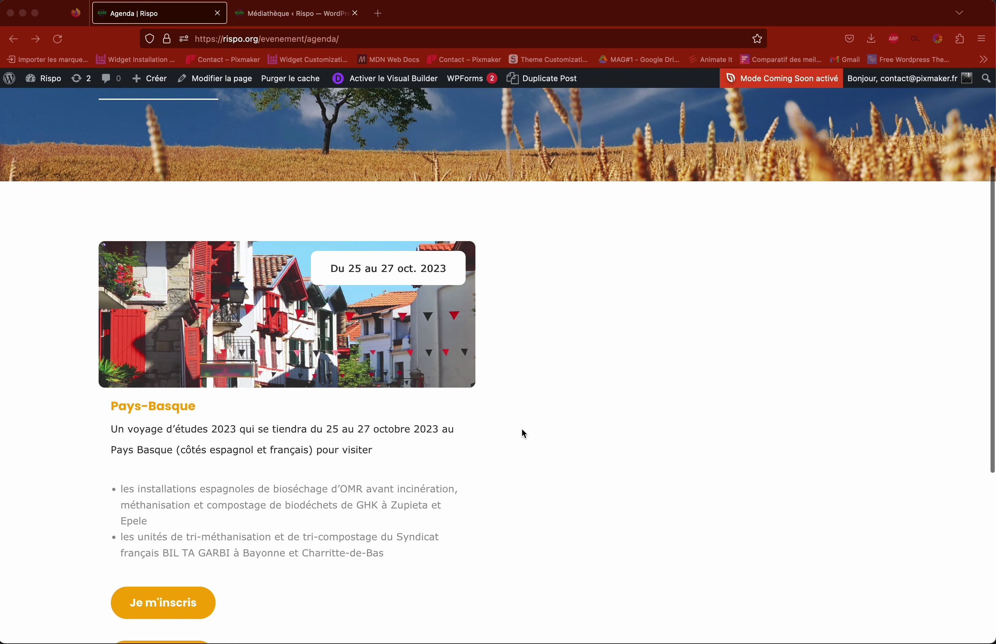
scroll(521, 428, up, 4)
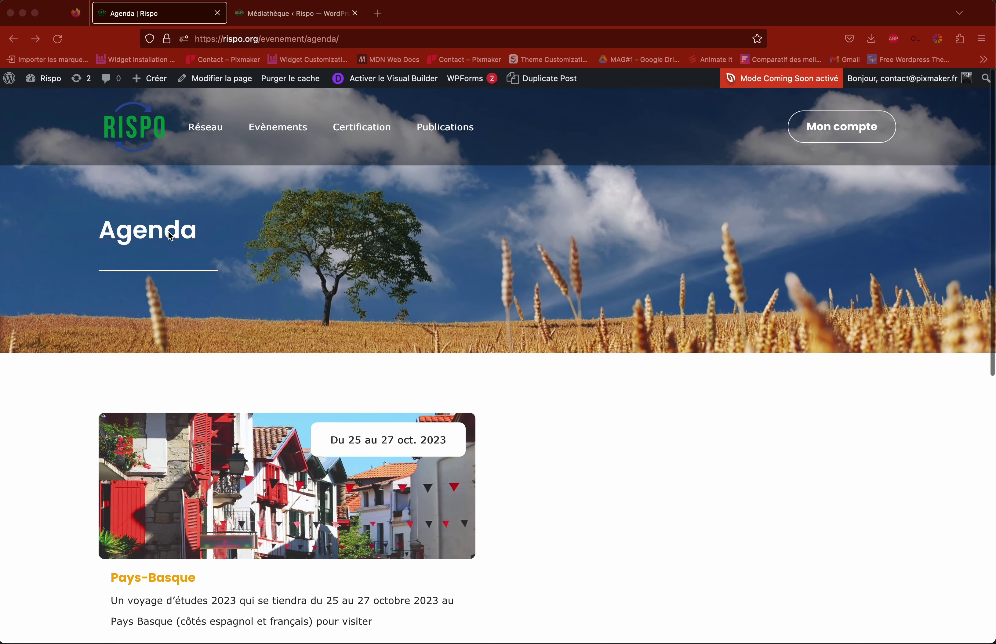
mouse_move(274, 128)
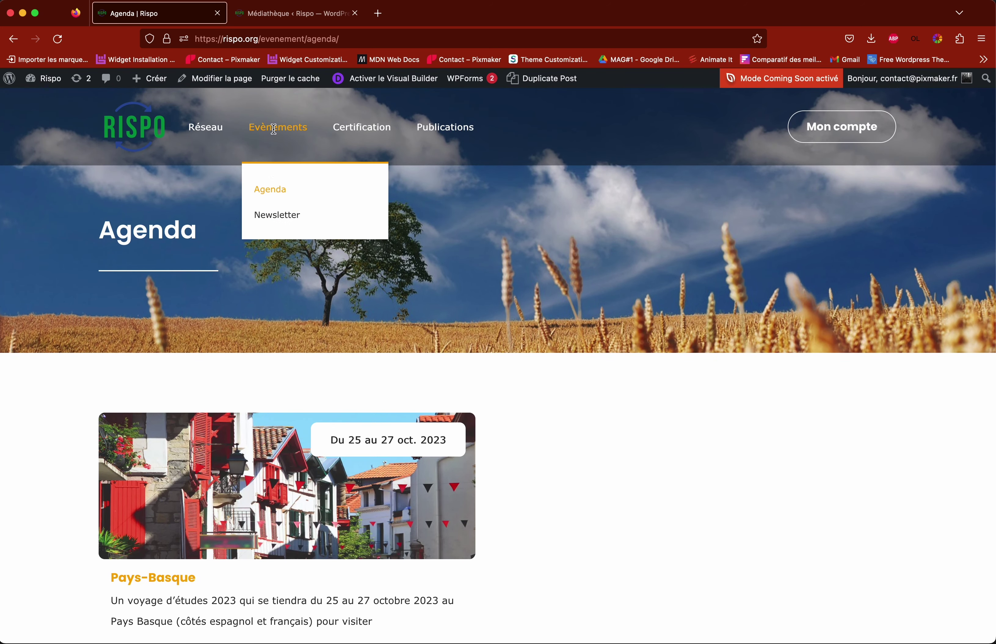
scroll(531, 354, down, 10)
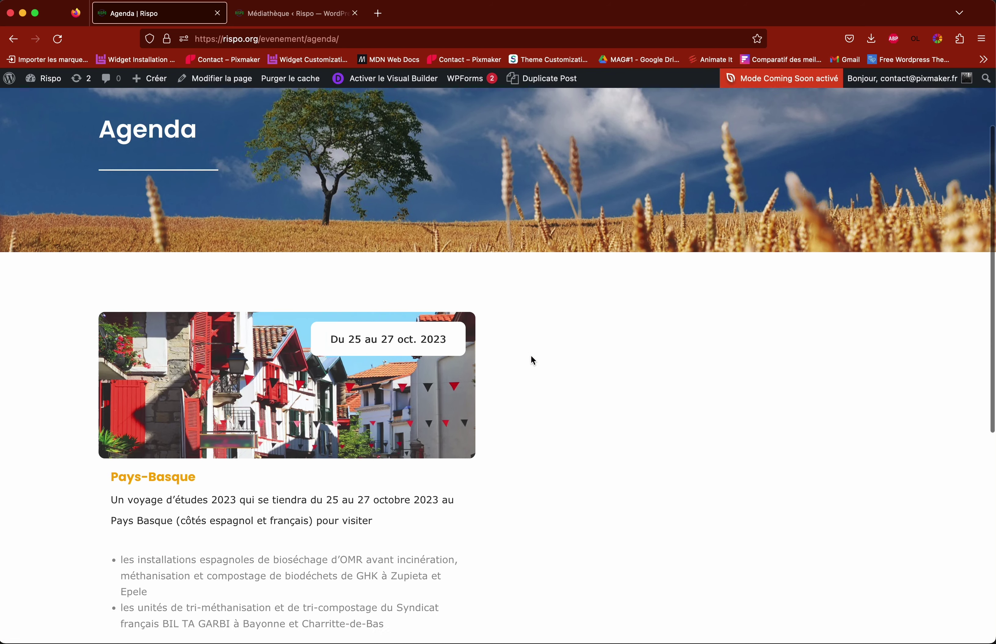
scroll(531, 356, up, 4)
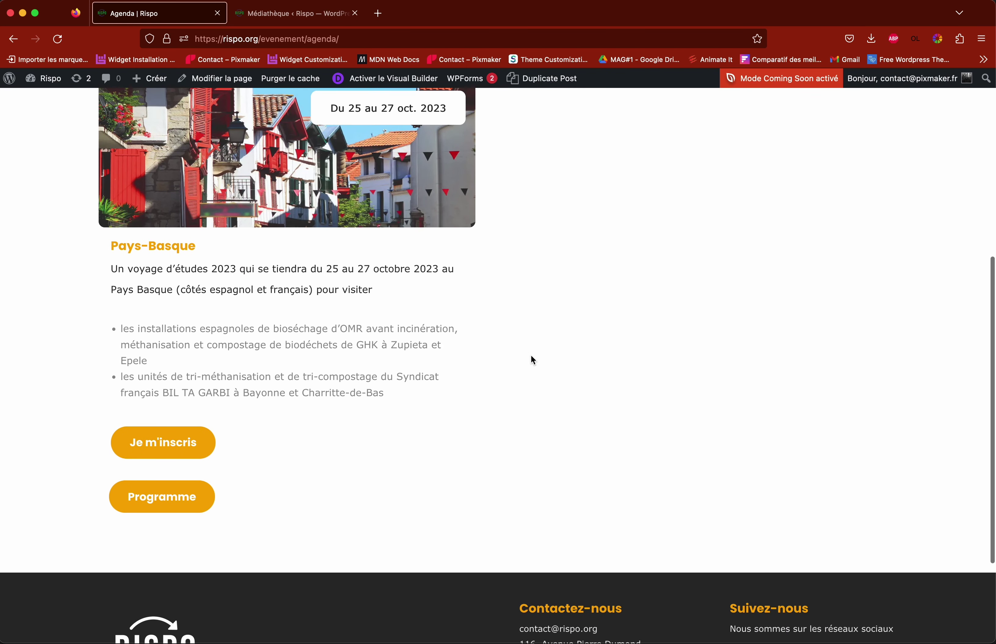
scroll(533, 360, up, 1)
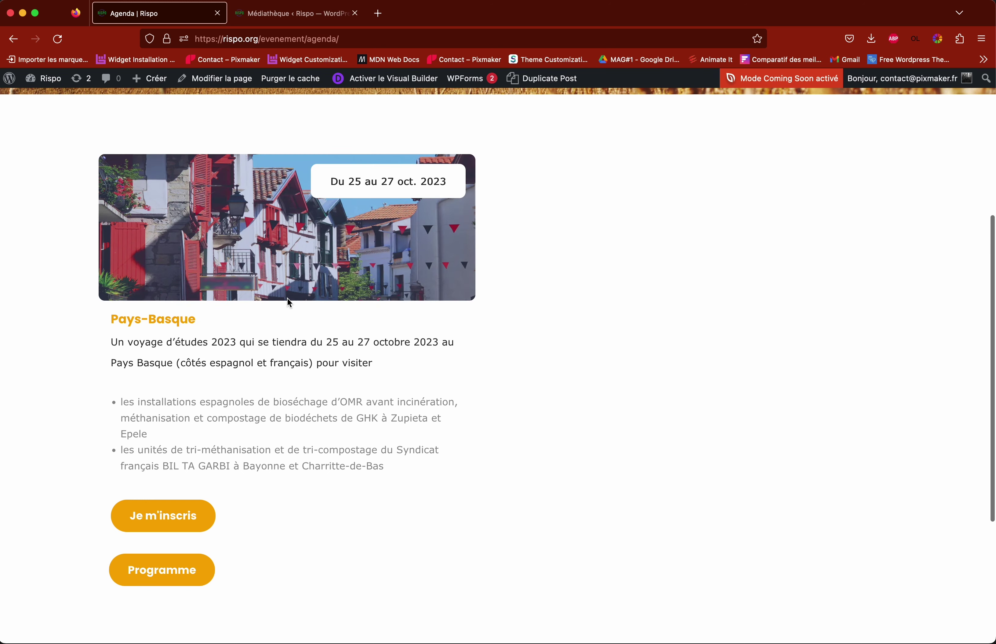
scroll(289, 303, up, 1)
scroll(306, 302, down, 3)
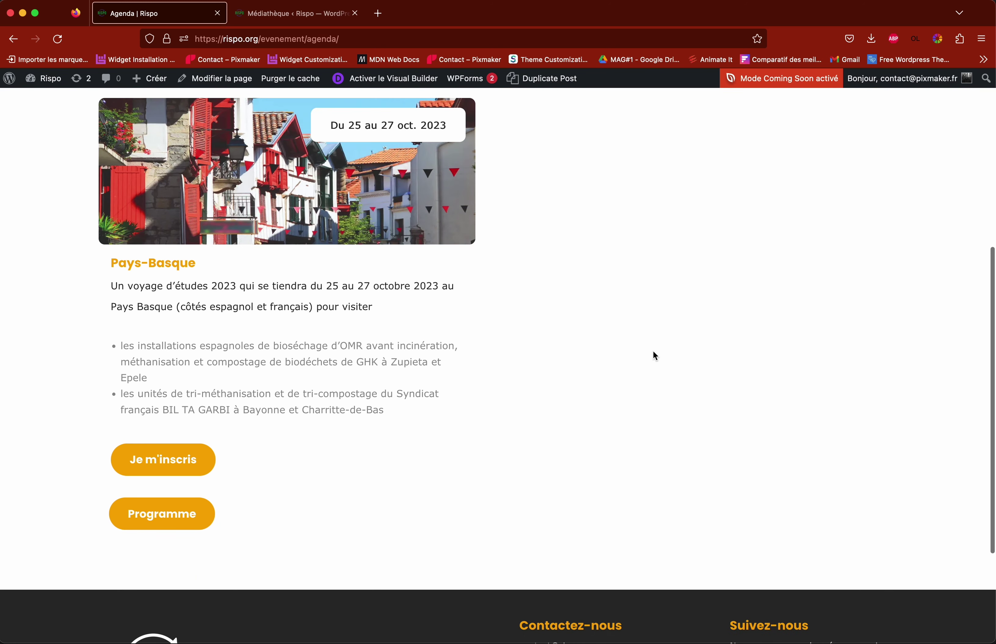
scroll(653, 352, up, 8)
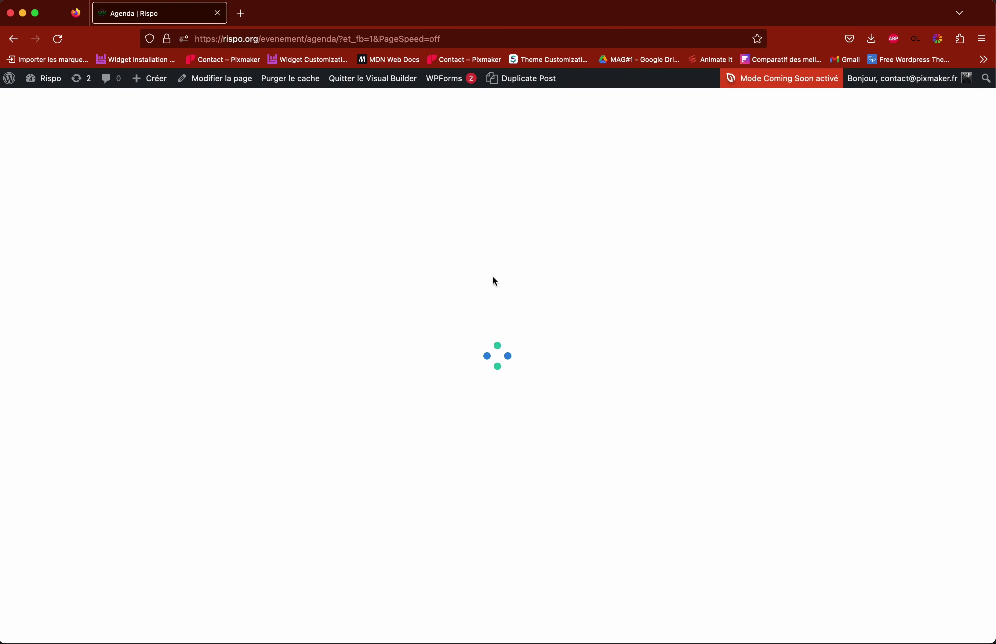
Step: Expand the builder toolbars on the Agenda page and scroll through the Pays-Basque card
scroll(502, 280, down, 5)
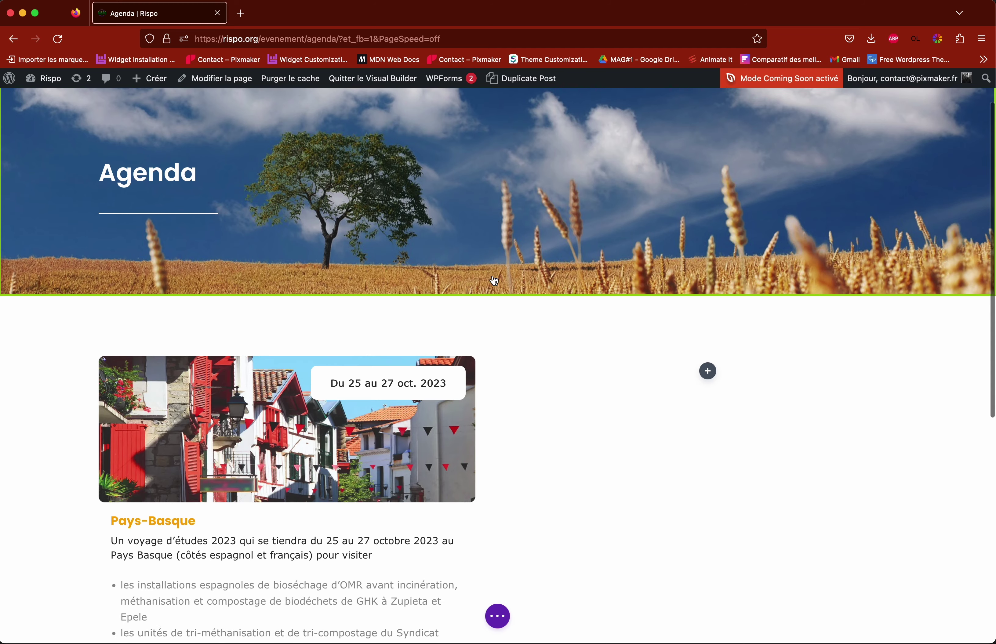
scroll(517, 280, up, 1)
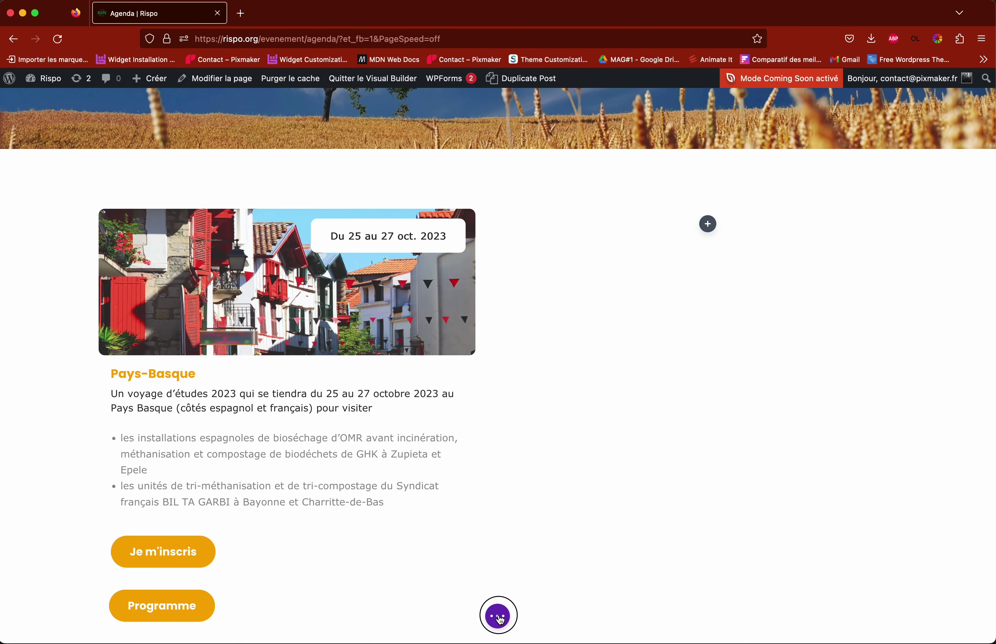
click(500, 620)
scroll(479, 545, down, 1)
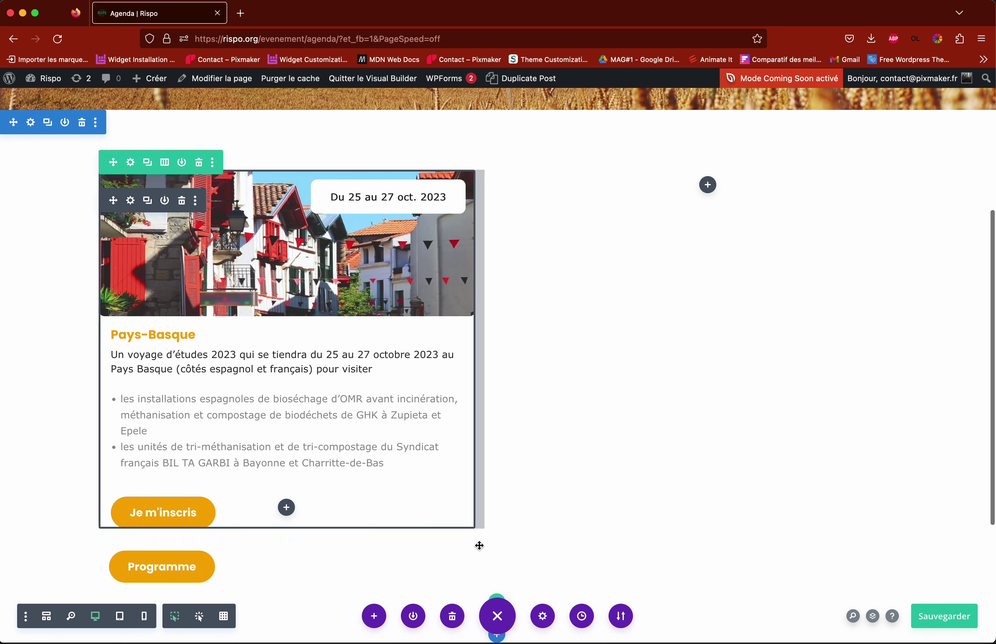
scroll(553, 538, down, 1)
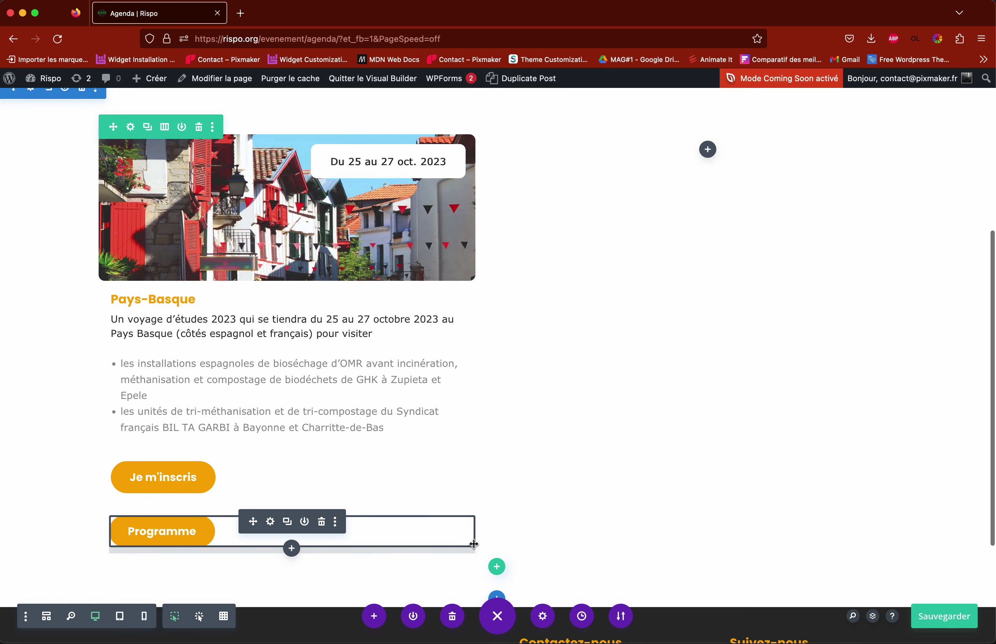
scroll(589, 542, up, 3)
scroll(591, 542, down, 1)
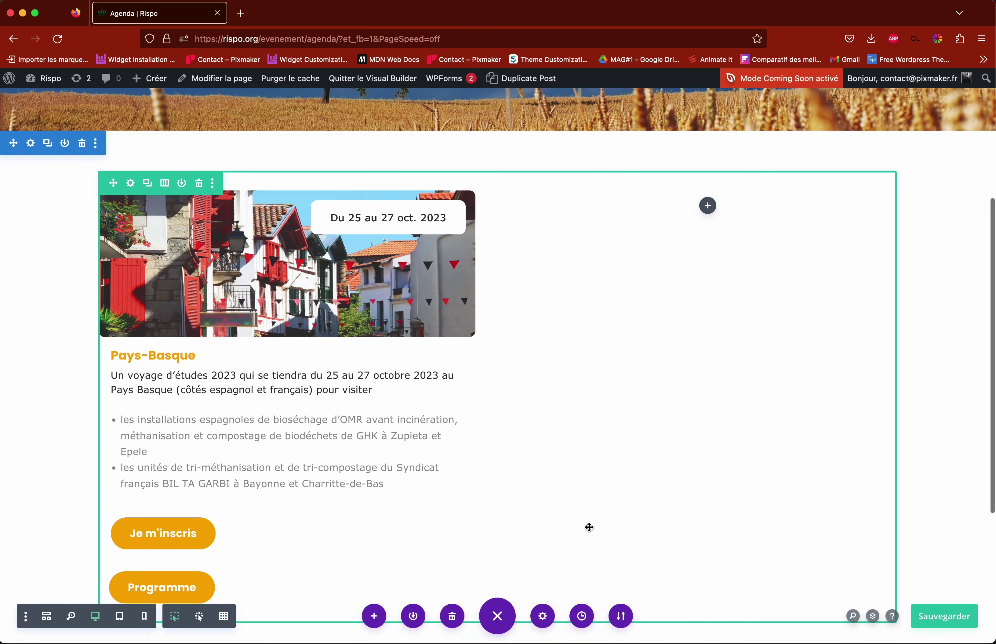
scroll(588, 528, down, 1)
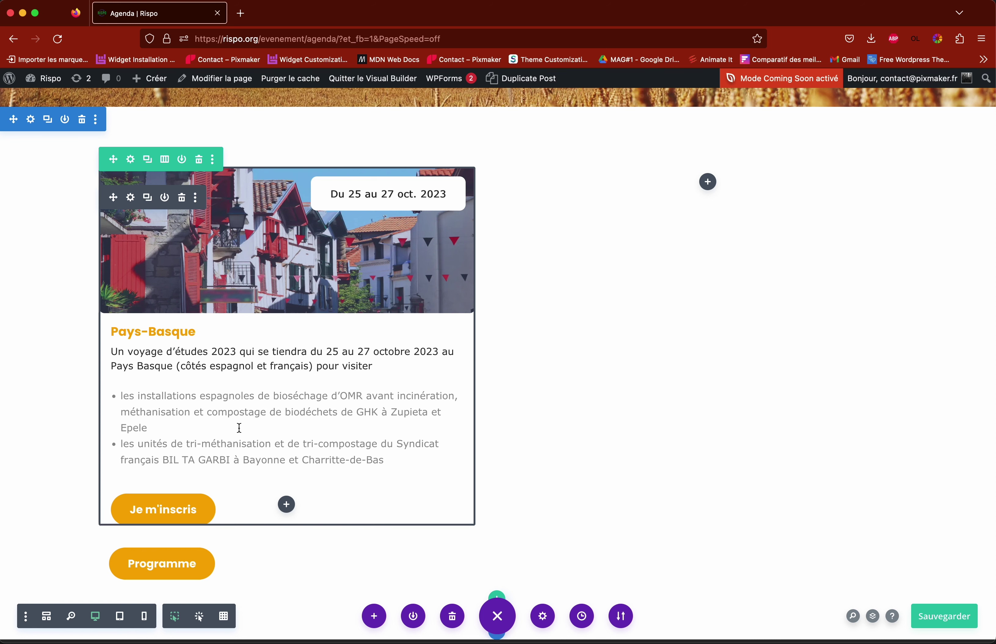
scroll(239, 427, up, 2)
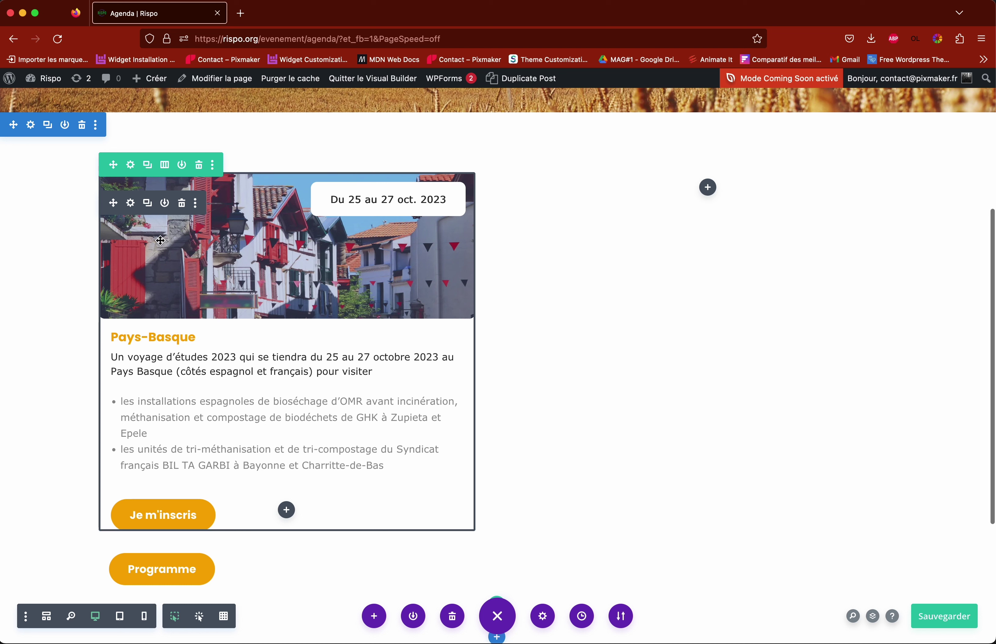
Step: Open the Pays-Basque card's settings and try deleting 'Basque' from the title, then undo
click(131, 203)
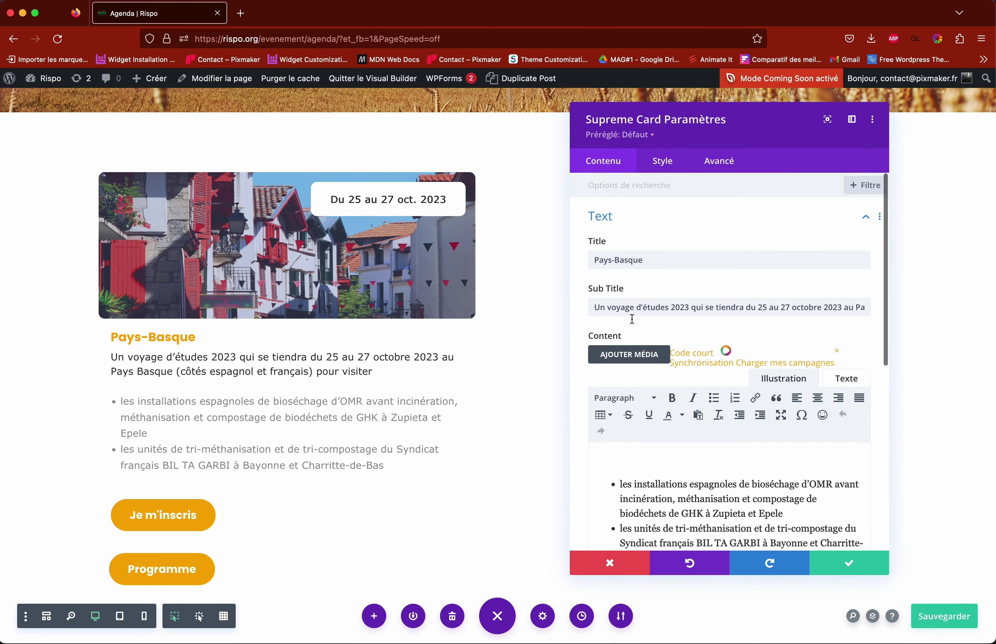
scroll(700, 318, down, 2)
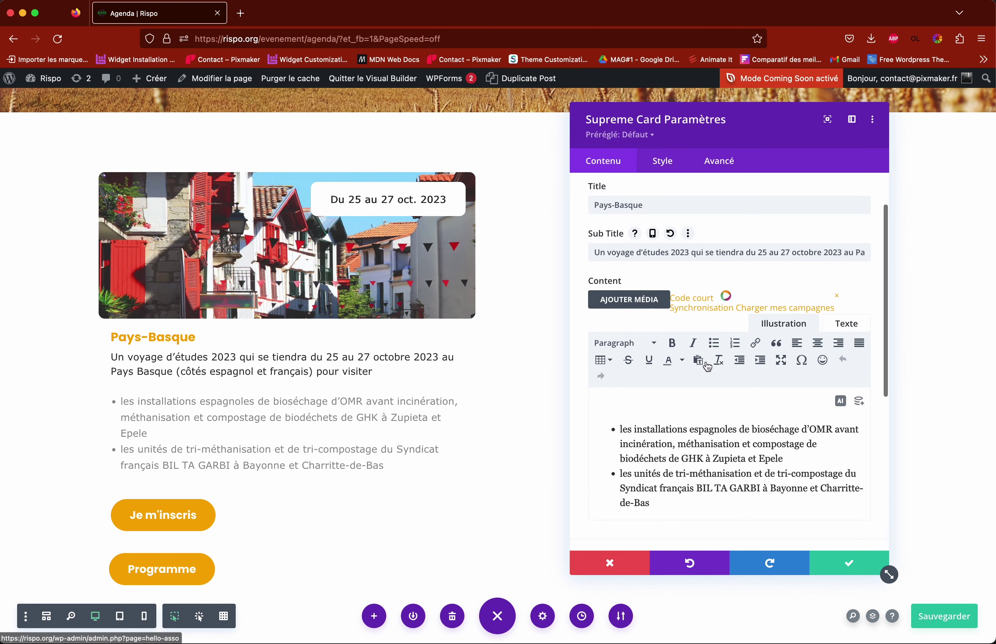
scroll(665, 427, up, 1)
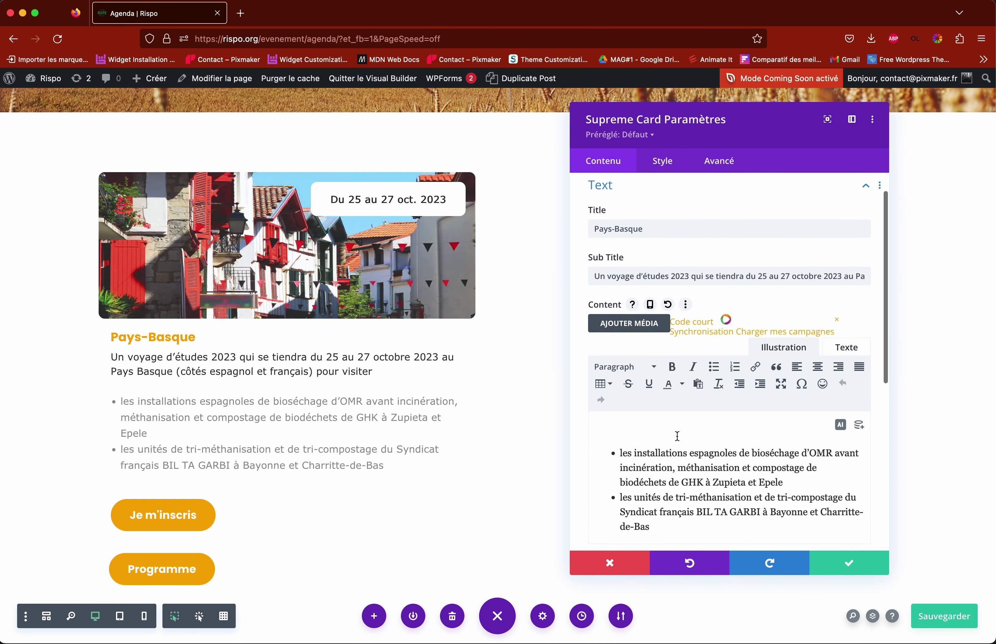
scroll(678, 435, up, 2)
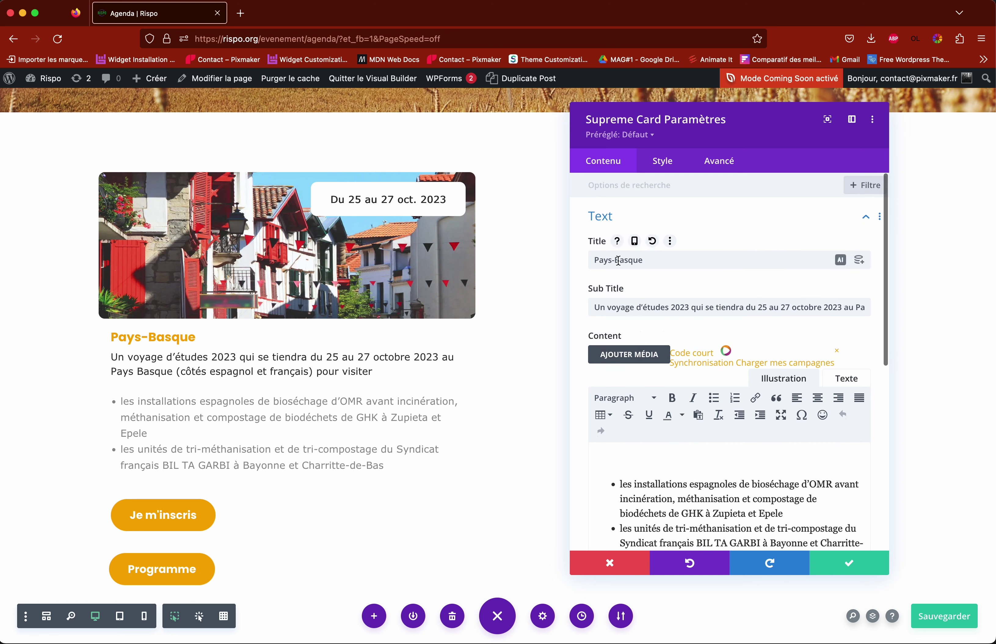
double_click(629, 260)
key(BackSpace)
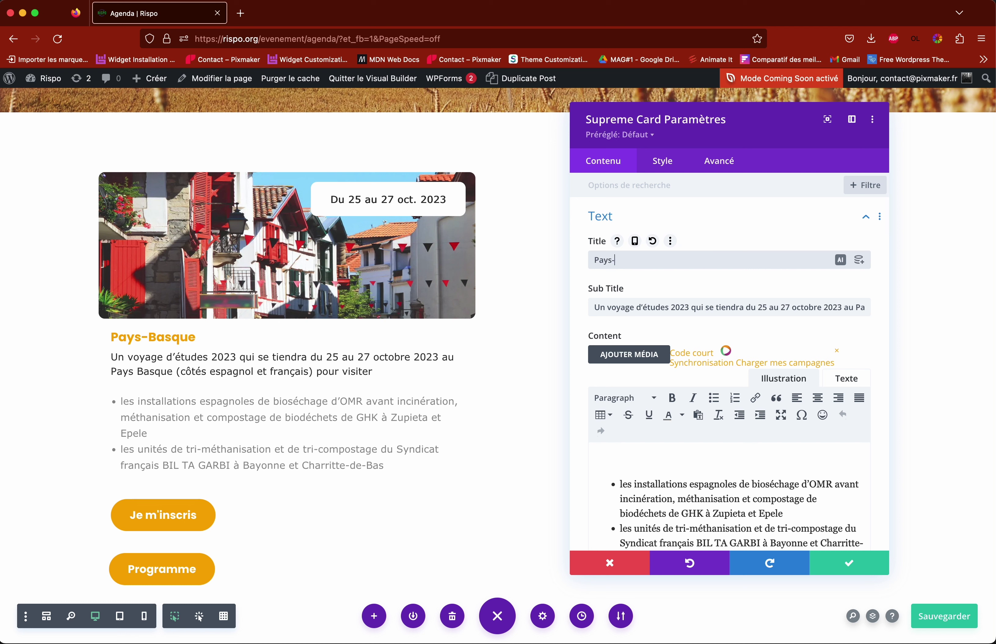
key(super+z)
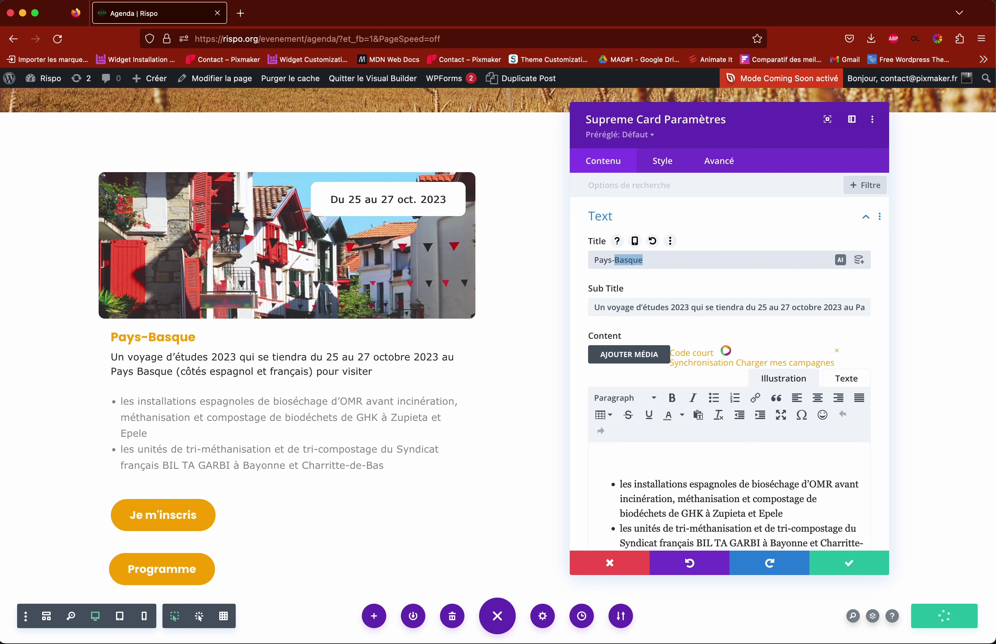
Step: Try deleting subtitle text and part of the second bullet, undoing each change
drag(617, 307, 782, 314)
key(BackSpace)
key(super+z)
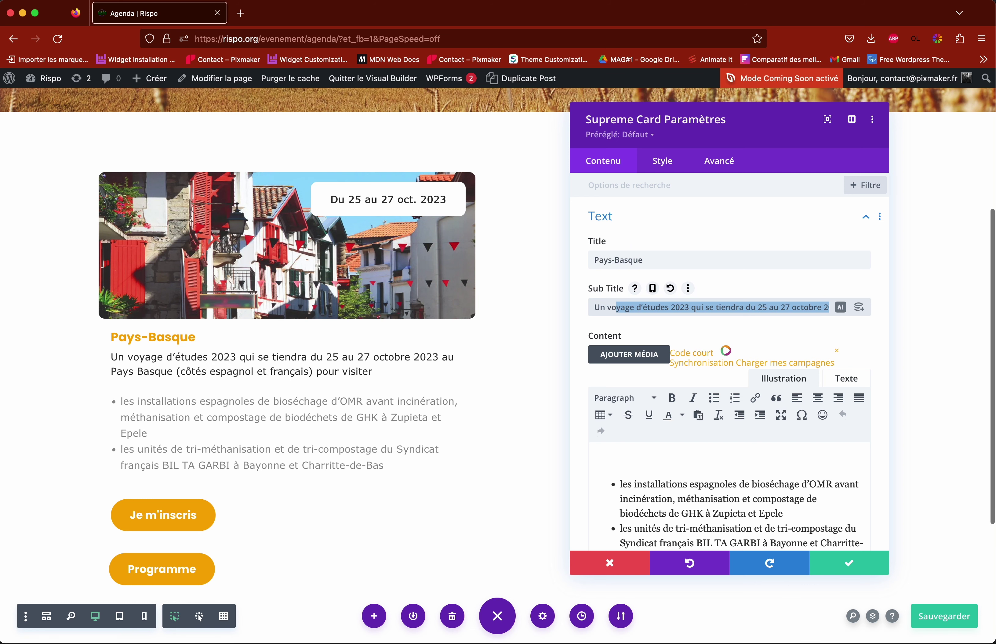
scroll(733, 356, down, 5)
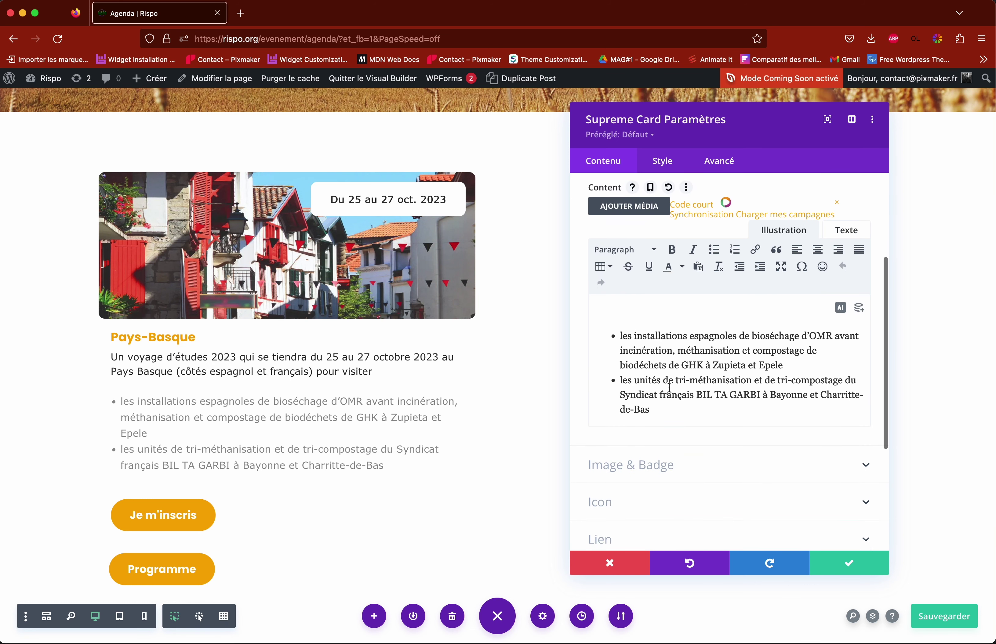
scroll(656, 378, up, 1)
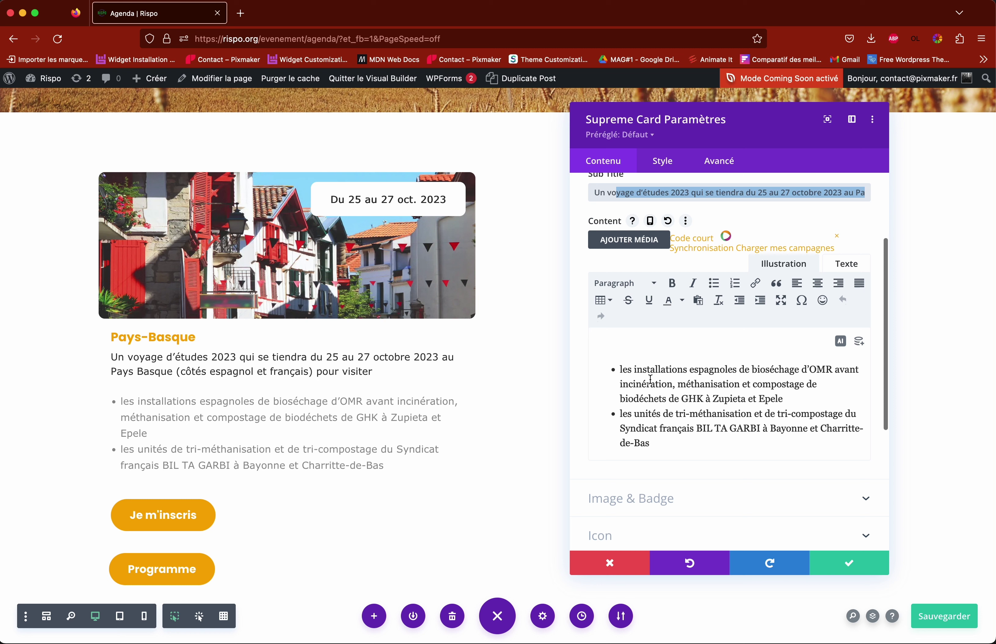
scroll(650, 378, down, 1)
click(660, 396)
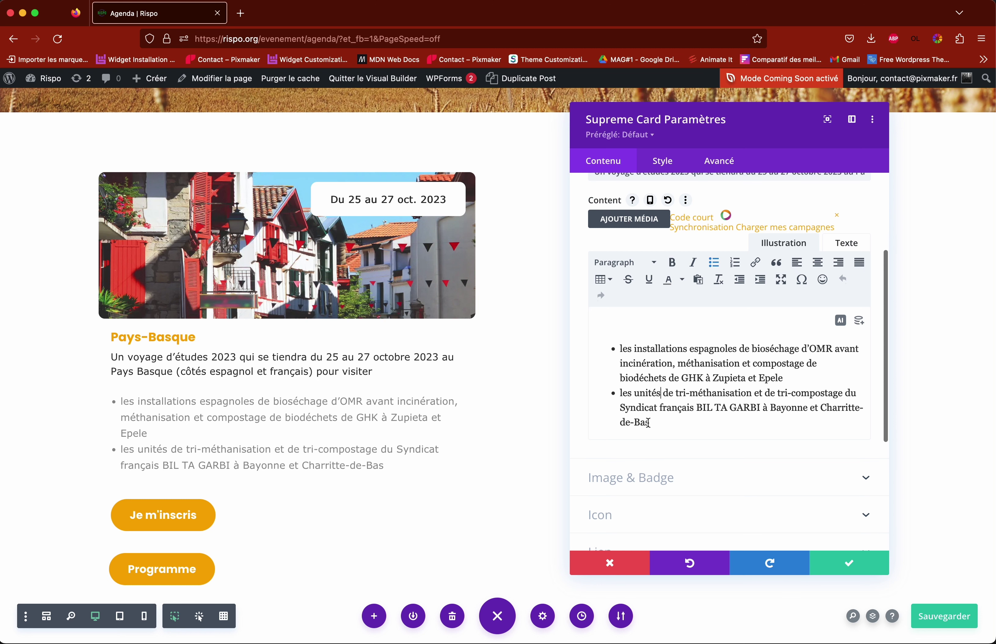
drag(648, 424, 639, 409)
key(super+x)
key(super+z)
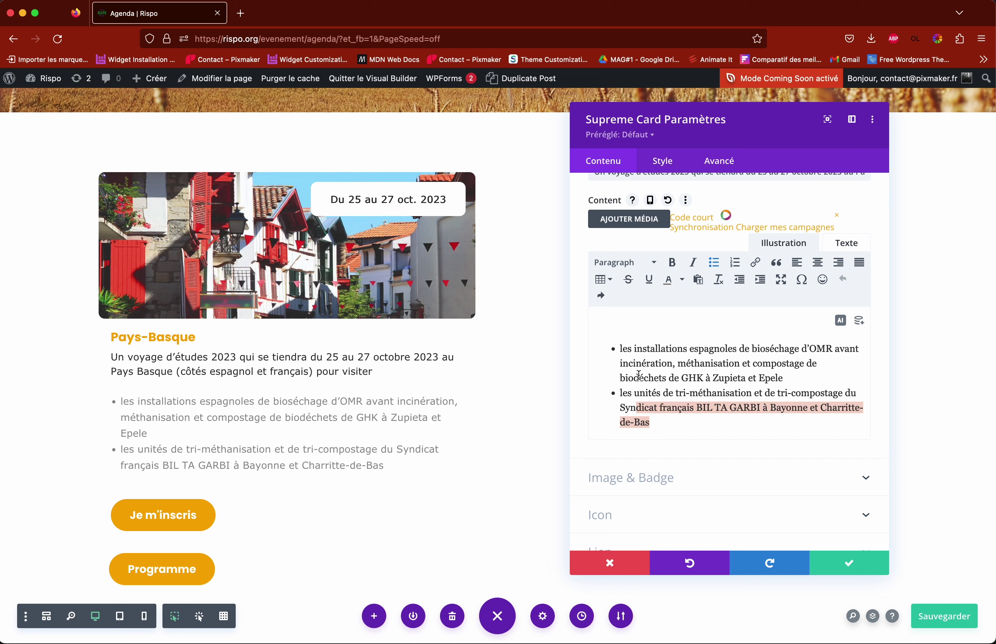
Step: Expand the card's Image & Badge options
scroll(654, 373, up, 3)
scroll(653, 335, down, 5)
scroll(652, 313, down, 2)
click(628, 360)
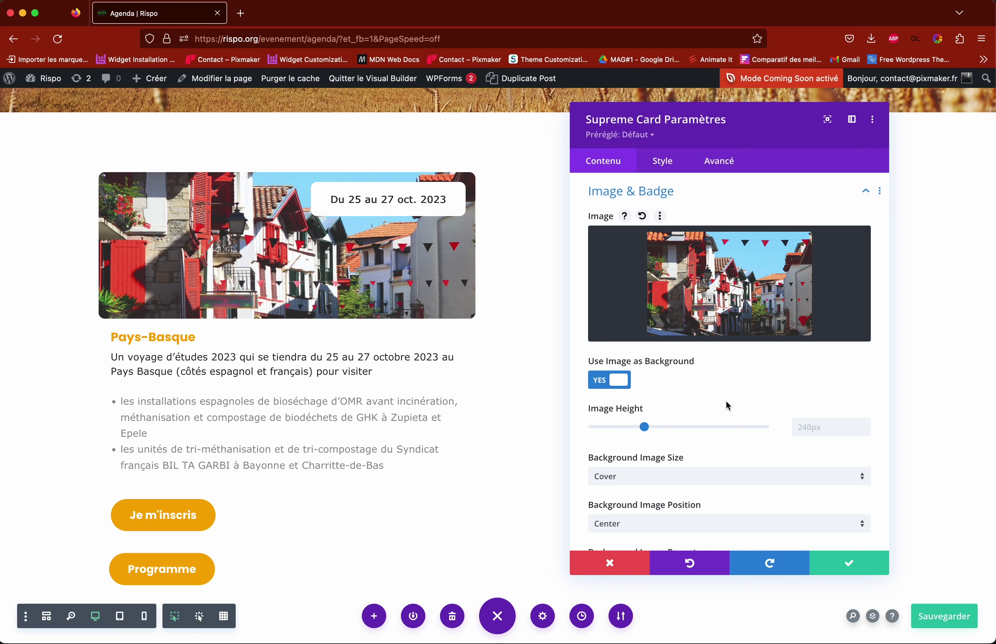
Step: Collapse and reopen Image & Badge, then open the media library from the card's image preview
scroll(722, 381, up, 2)
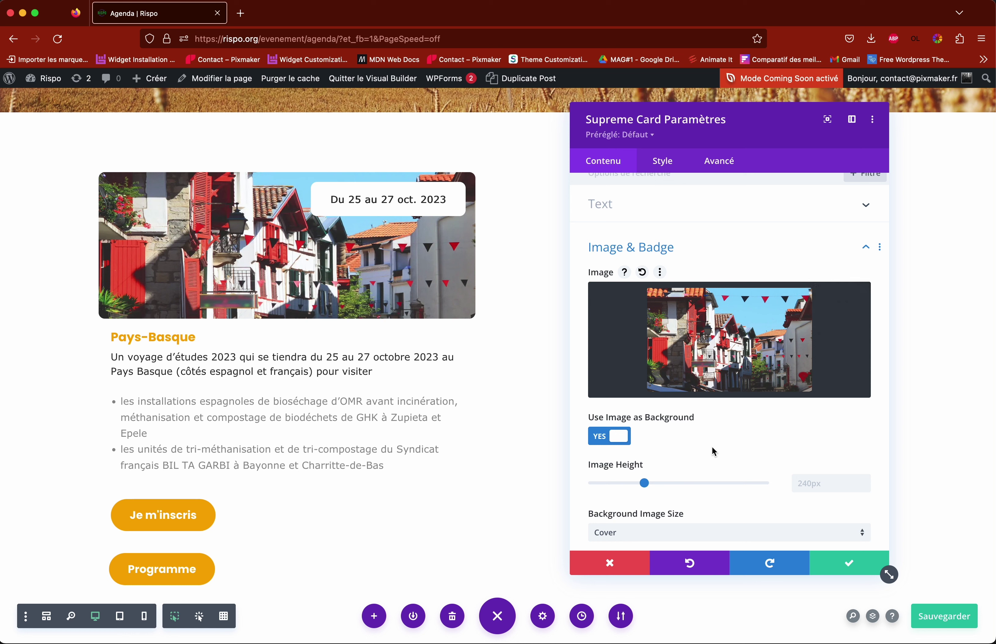
scroll(705, 367, up, 1)
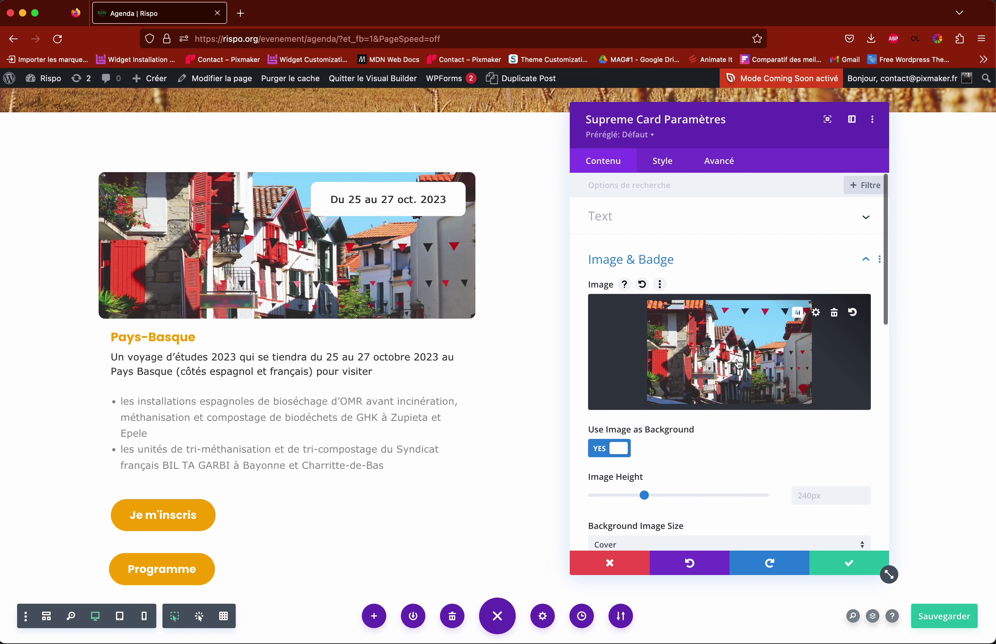
click(678, 273)
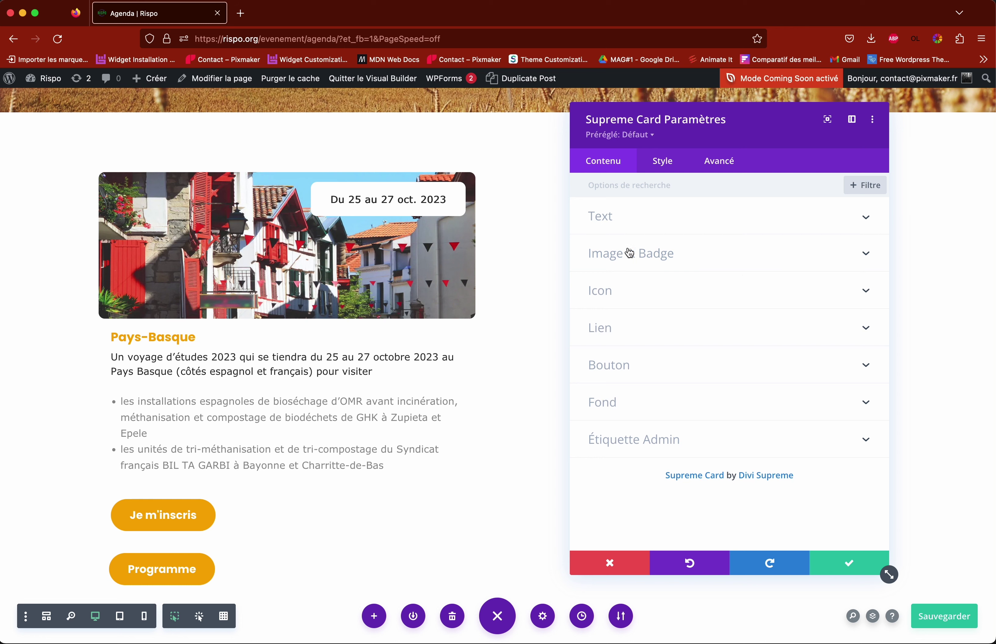
click(623, 258)
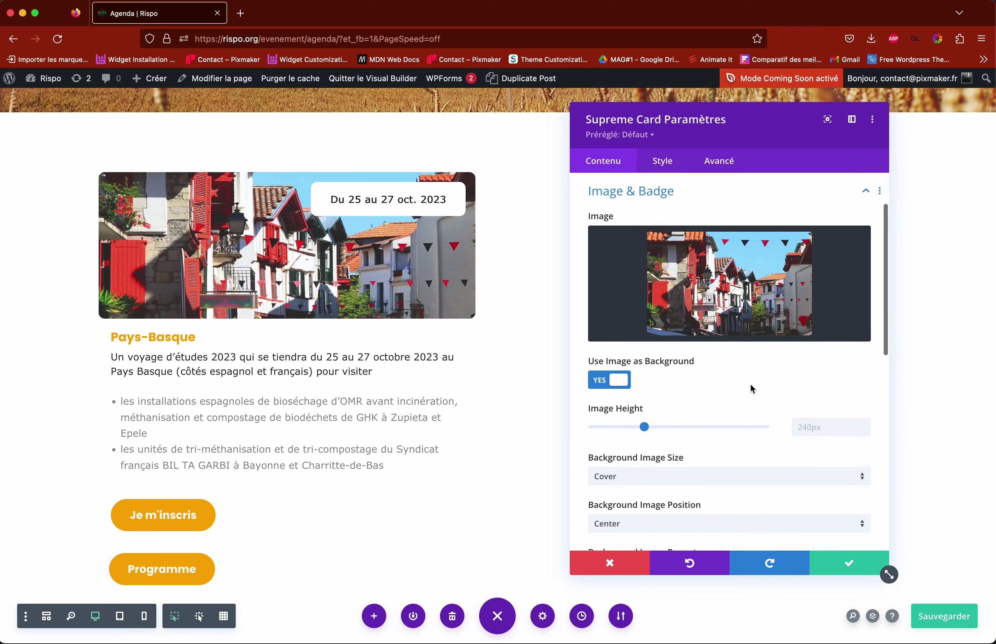
click(731, 296)
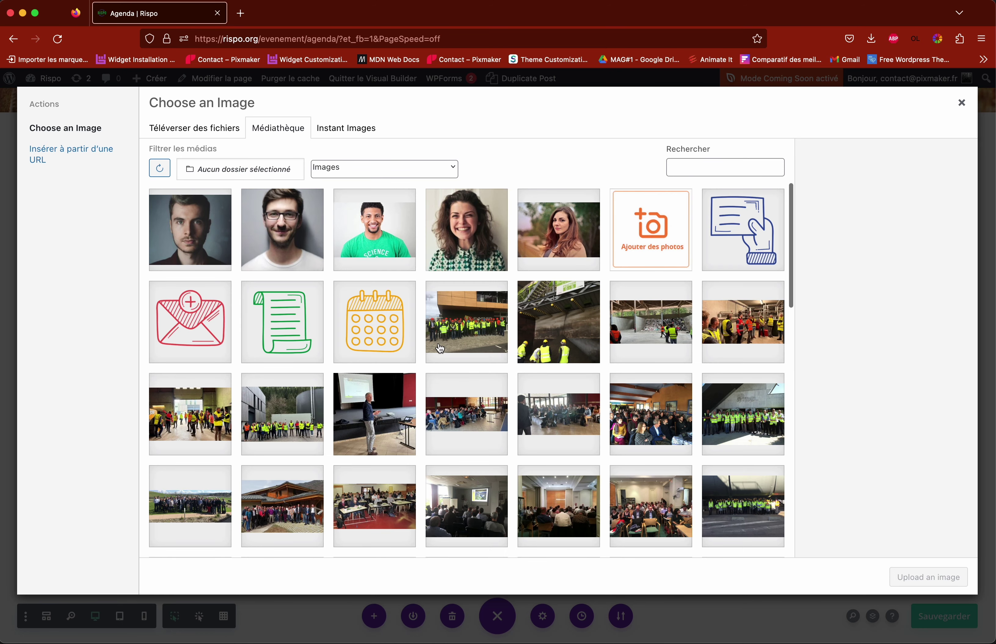
Step: Set the meeting-room photo from the Médiathèque as the card image and scroll to Badge Text
scroll(421, 375, down, 5)
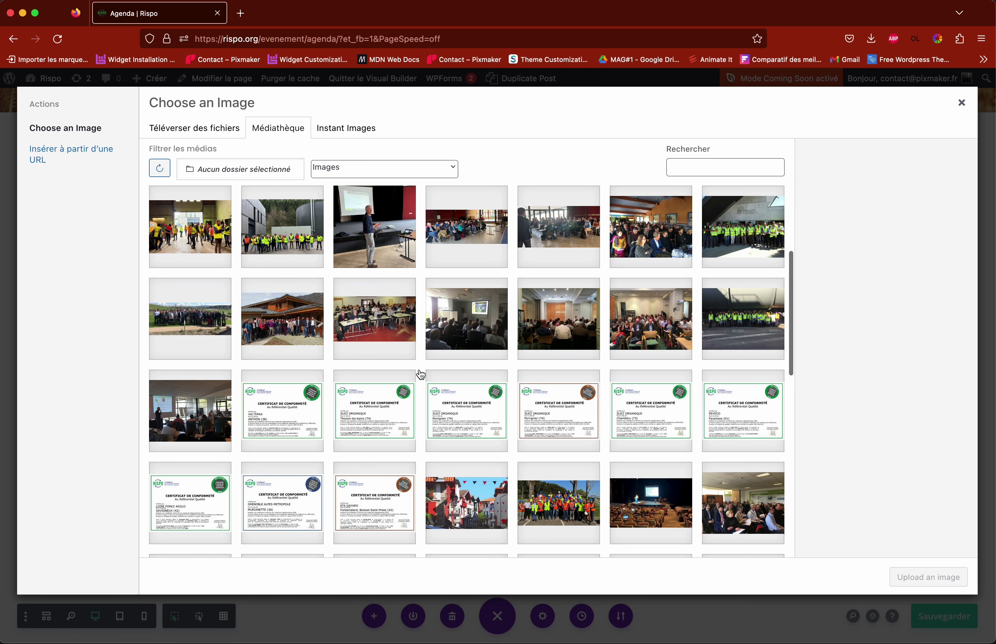
scroll(421, 375, up, 3)
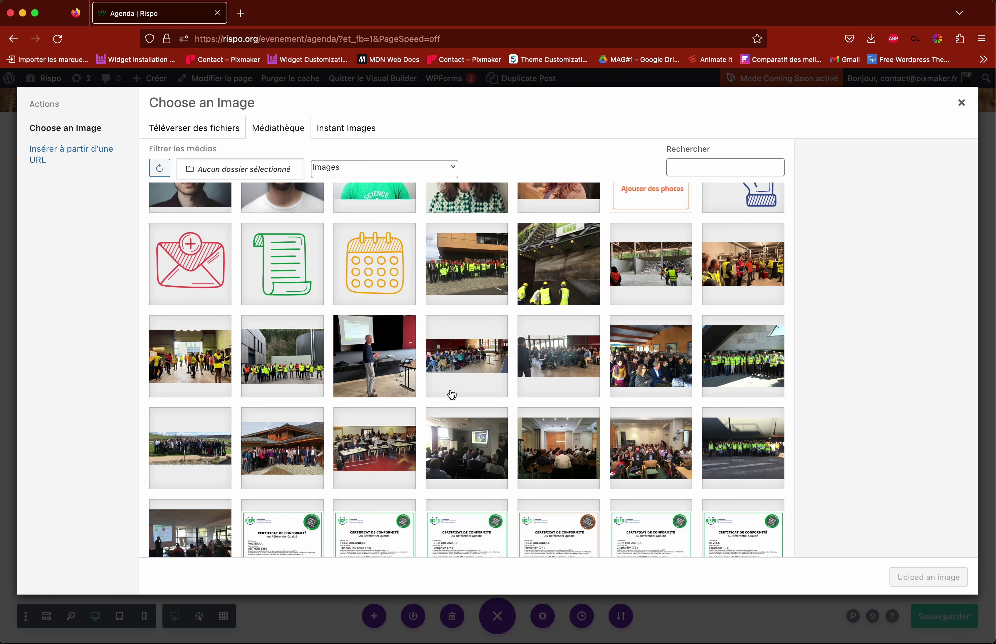
scroll(451, 388, up, 1)
click(481, 375)
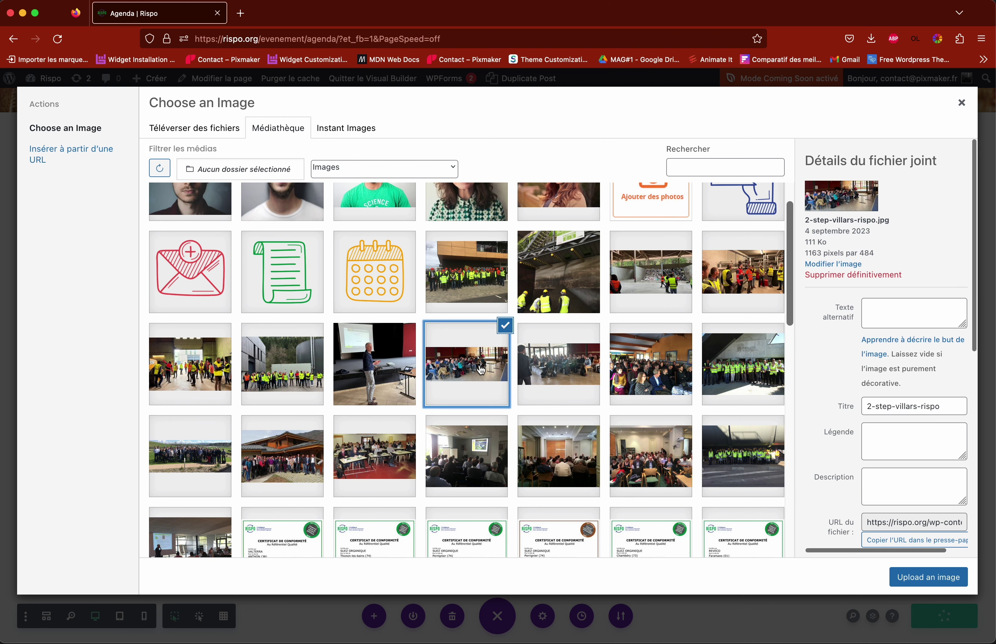
click(920, 578)
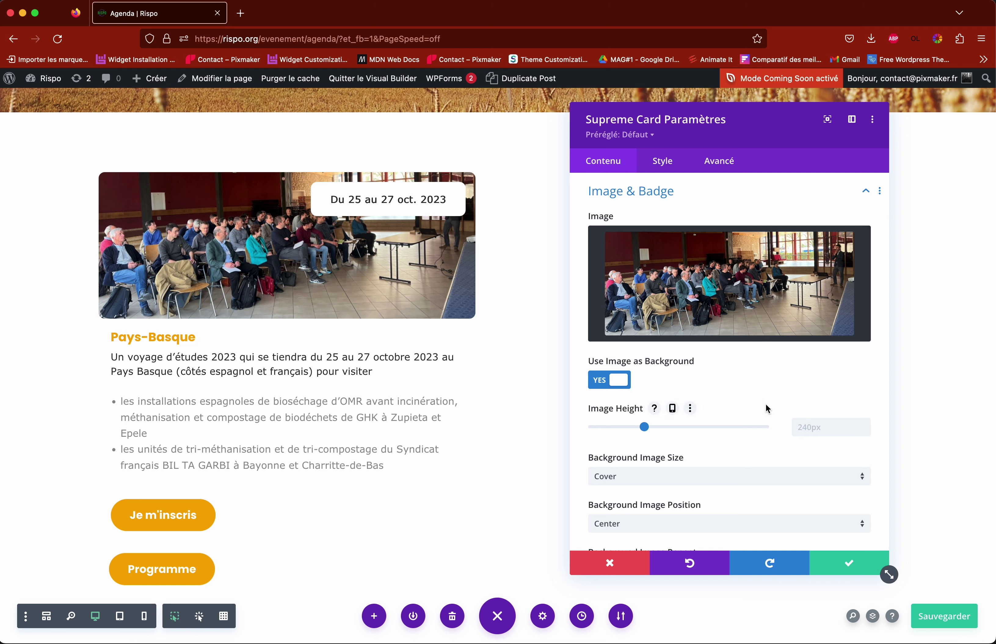
scroll(738, 402, up, 2)
scroll(736, 411, up, 1)
scroll(736, 407, down, 2)
scroll(735, 412, up, 2)
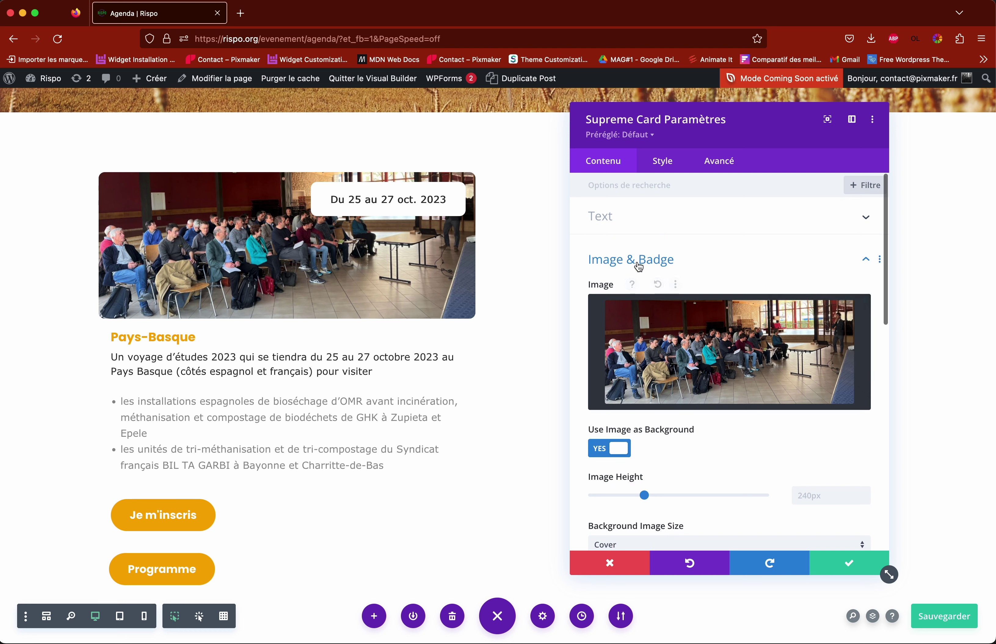
scroll(639, 268, down, 10)
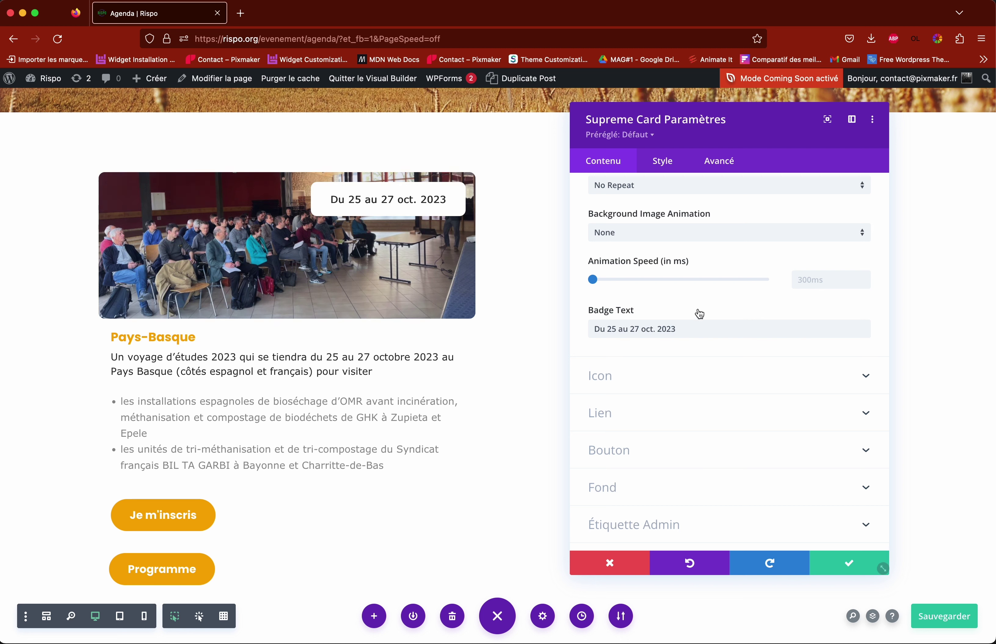
Step: Replace the badge date with '2 au 3 septembre', then discard all the card's changes
click(678, 331)
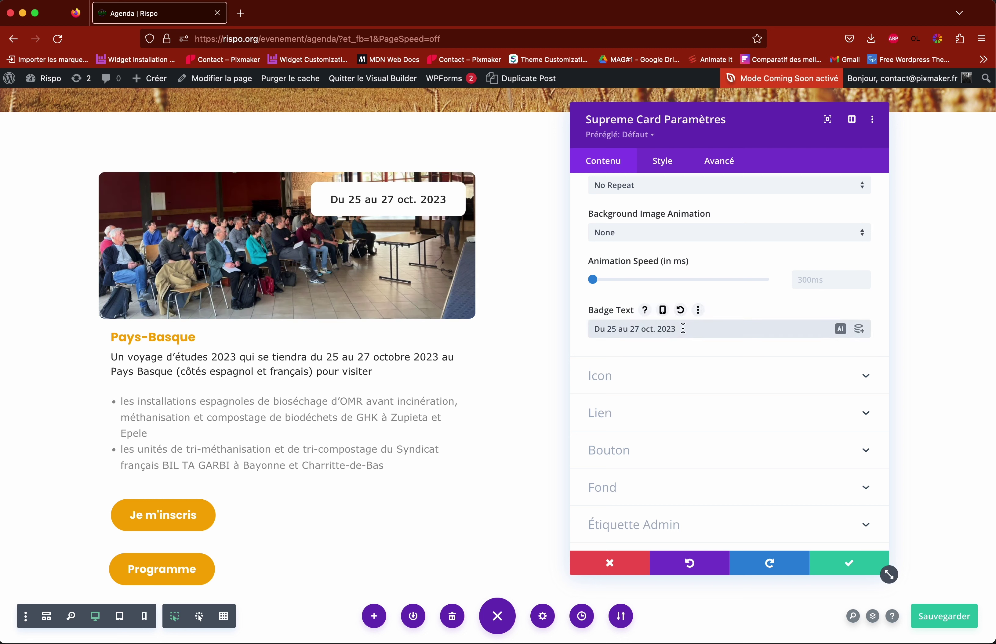
drag(719, 329, 607, 329)
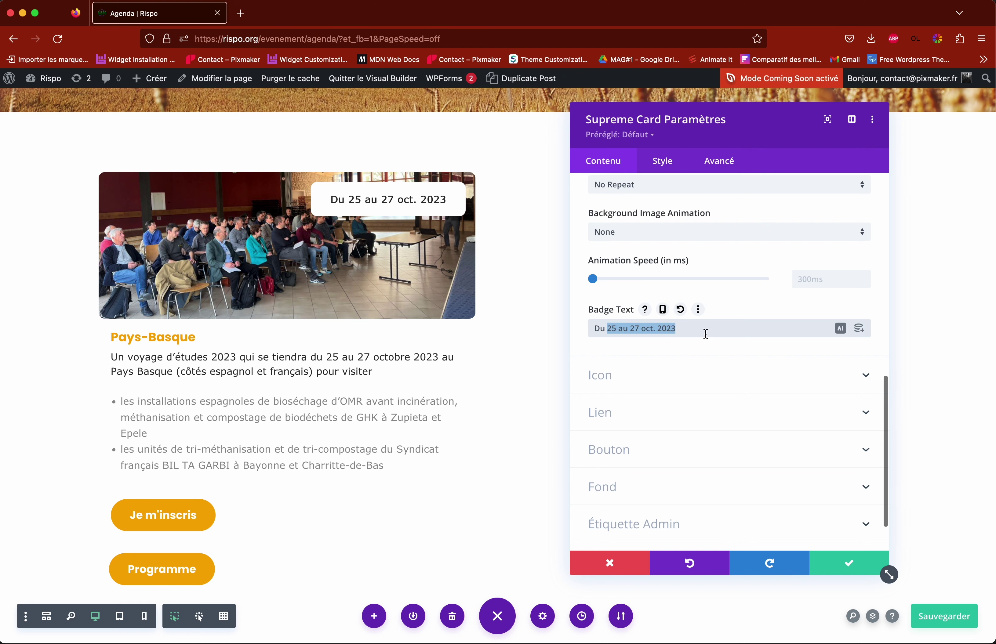
key(BackSpace)
key(BackSpace)
key(BackSpace)
key(BackSpace)
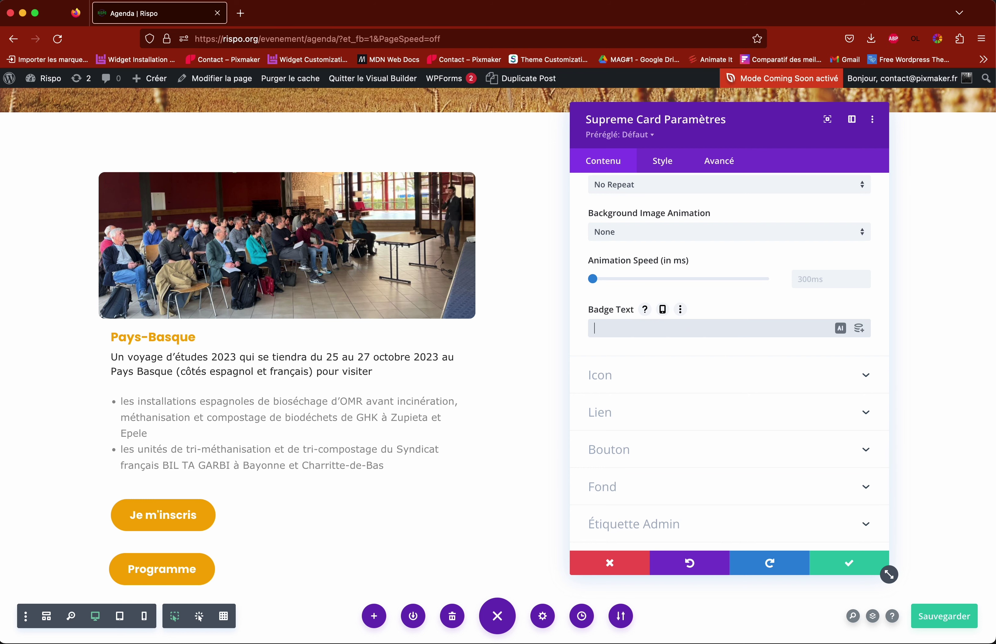
text(2 au)
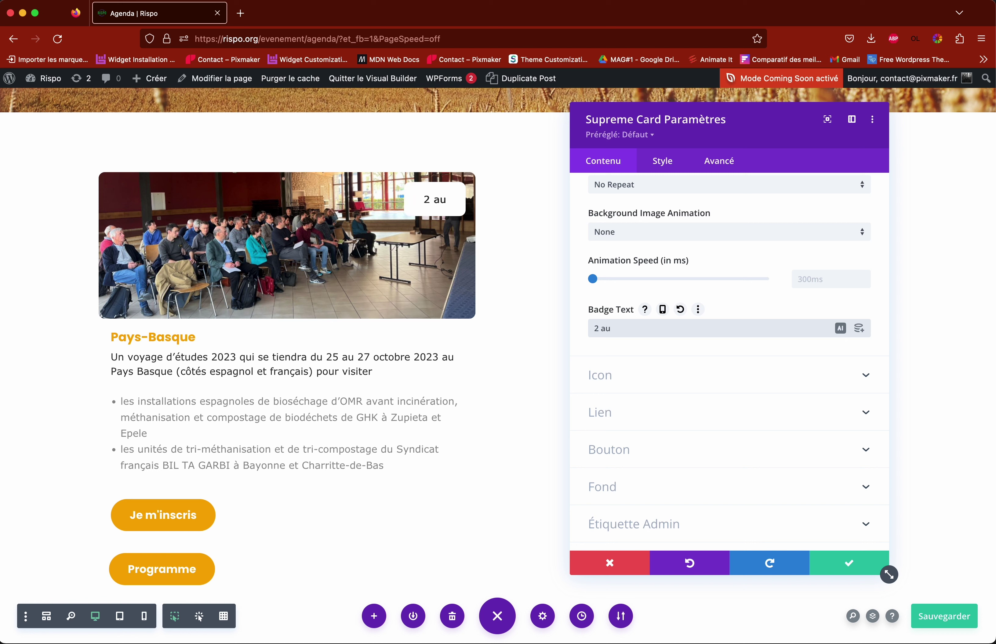
text( 3 septembre)
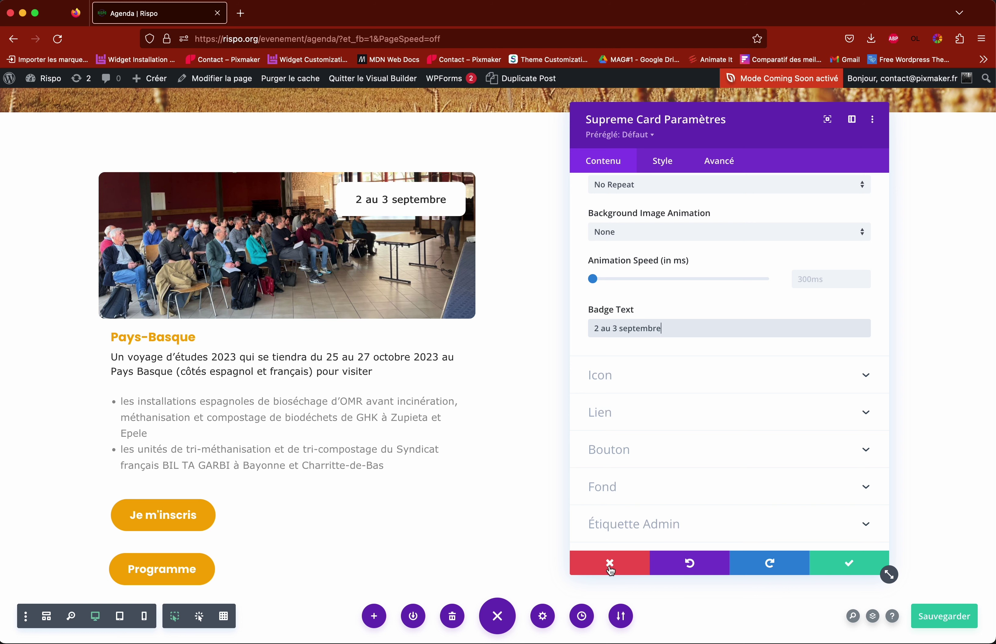
click(610, 563)
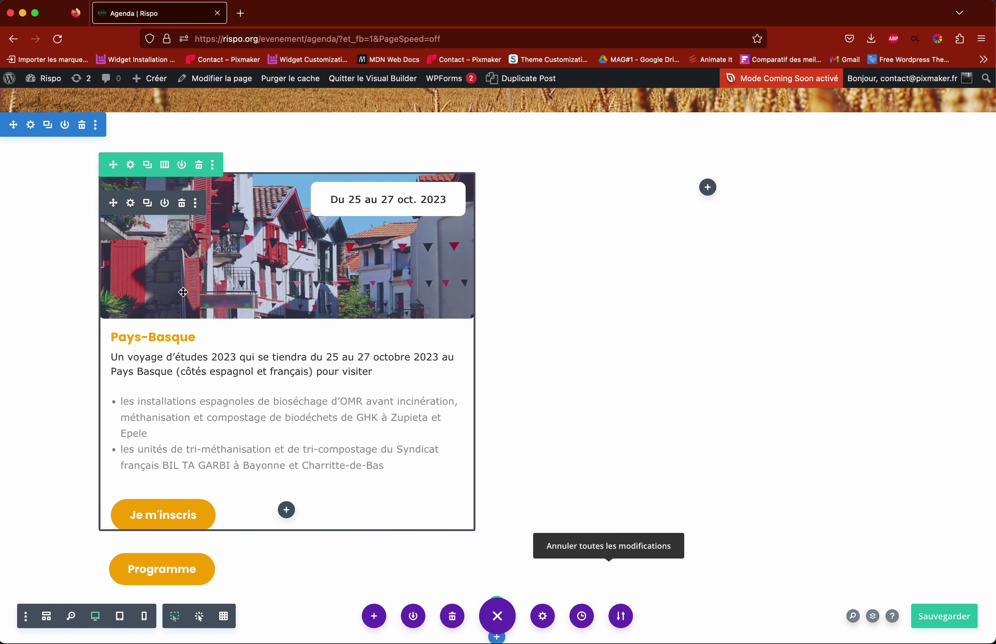
Step: Reopen the Pays-Basque card settings and close the media library, keeping the street photo
click(130, 203)
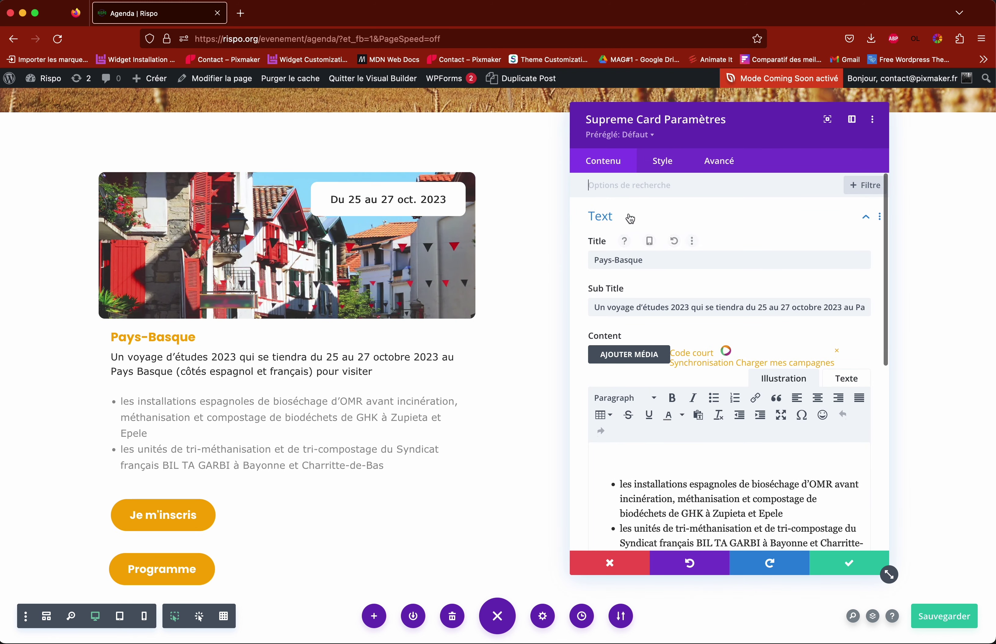
scroll(642, 233, down, 5)
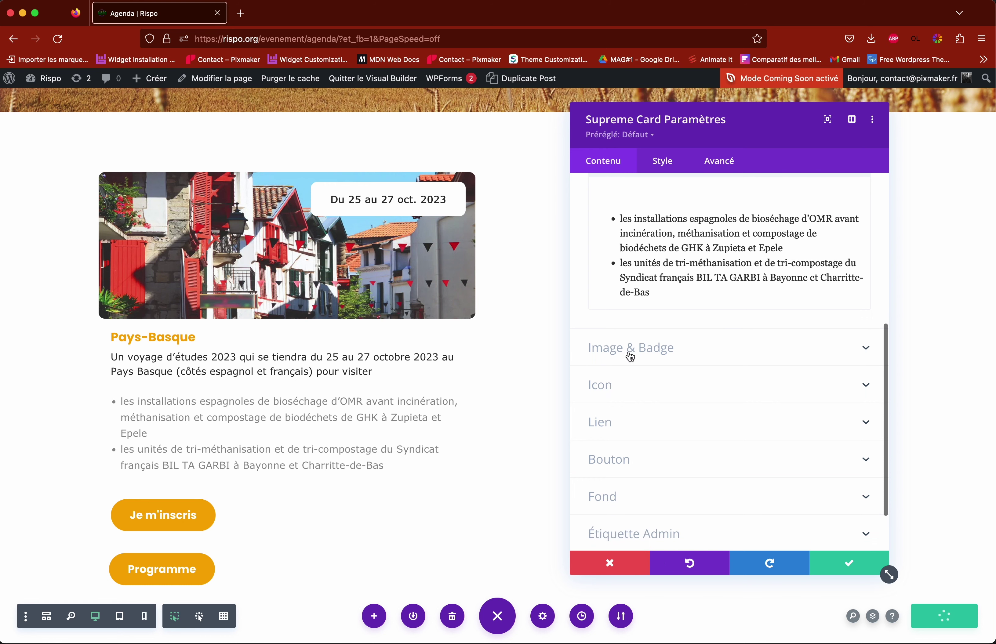
click(632, 355)
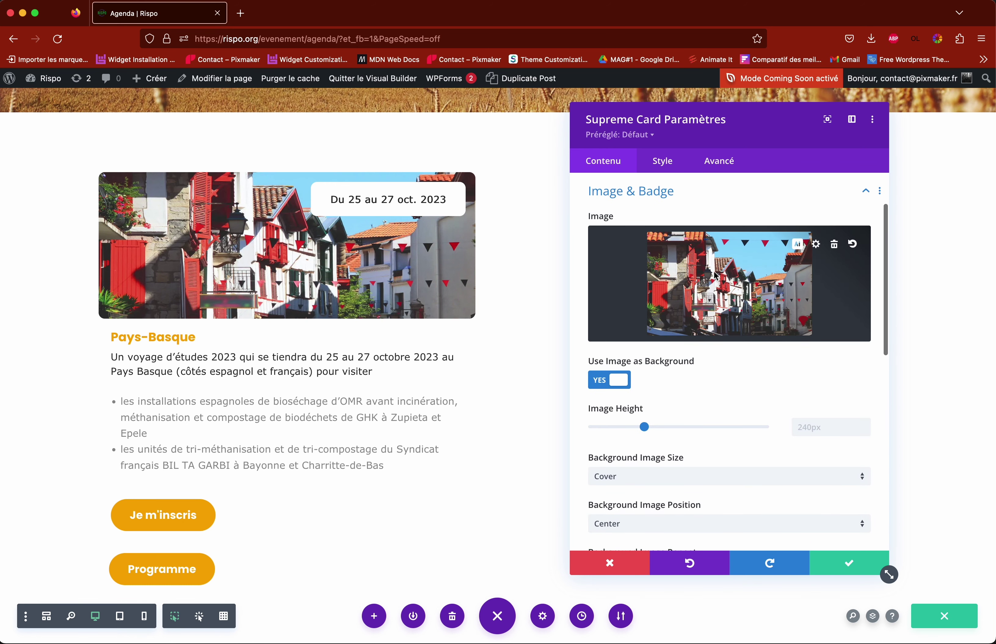
click(718, 280)
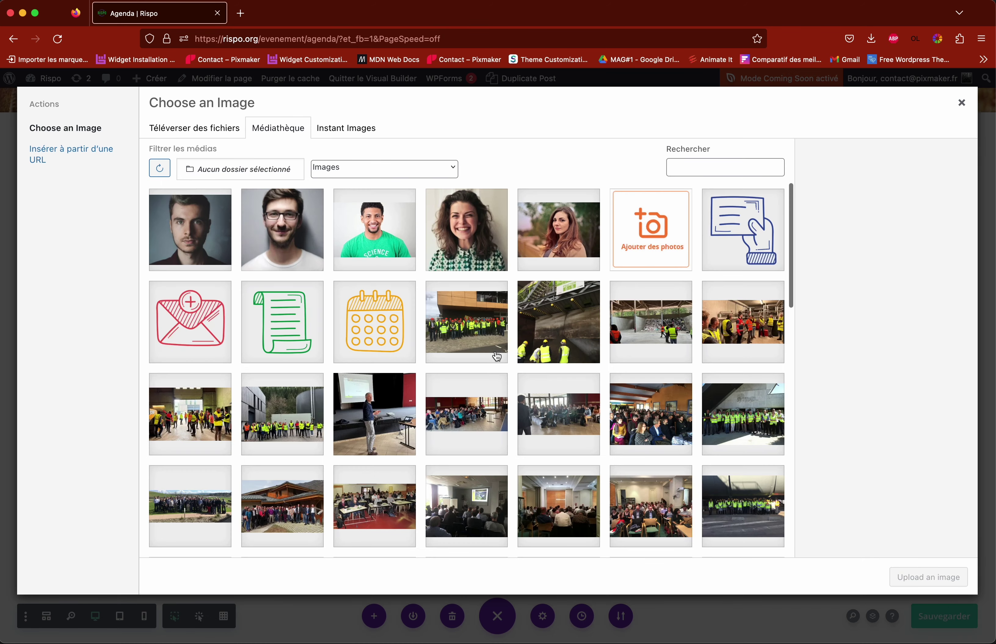
click(962, 102)
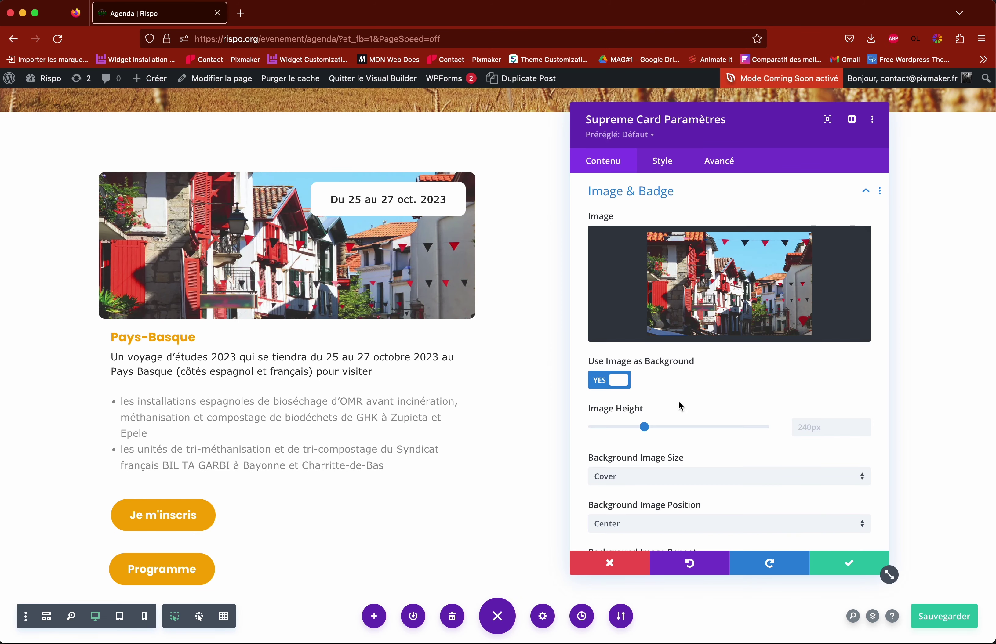
scroll(682, 401, down, 3)
scroll(682, 404, down, 4)
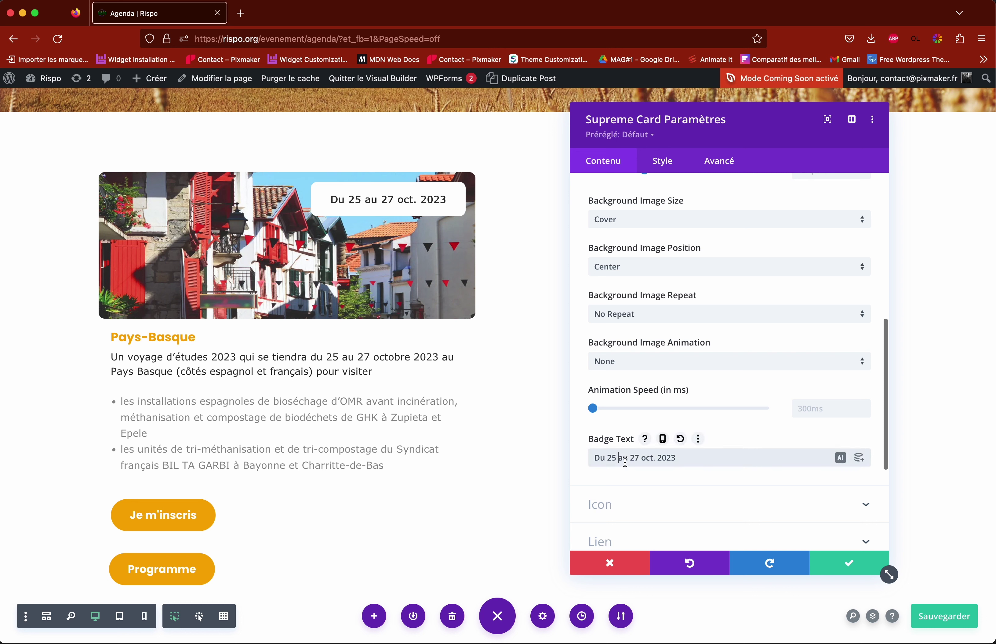
Step: Keep the October badge text unchanged, apply the card settings and save the Agenda page
drag(611, 458, 737, 461)
key(BackSpace)
key(super+z)
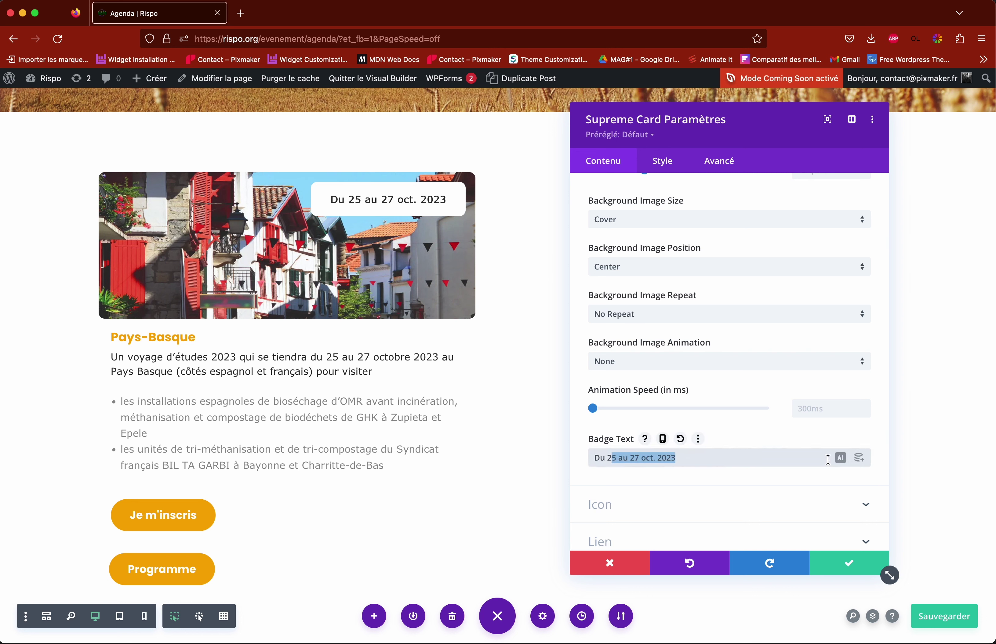
click(692, 452)
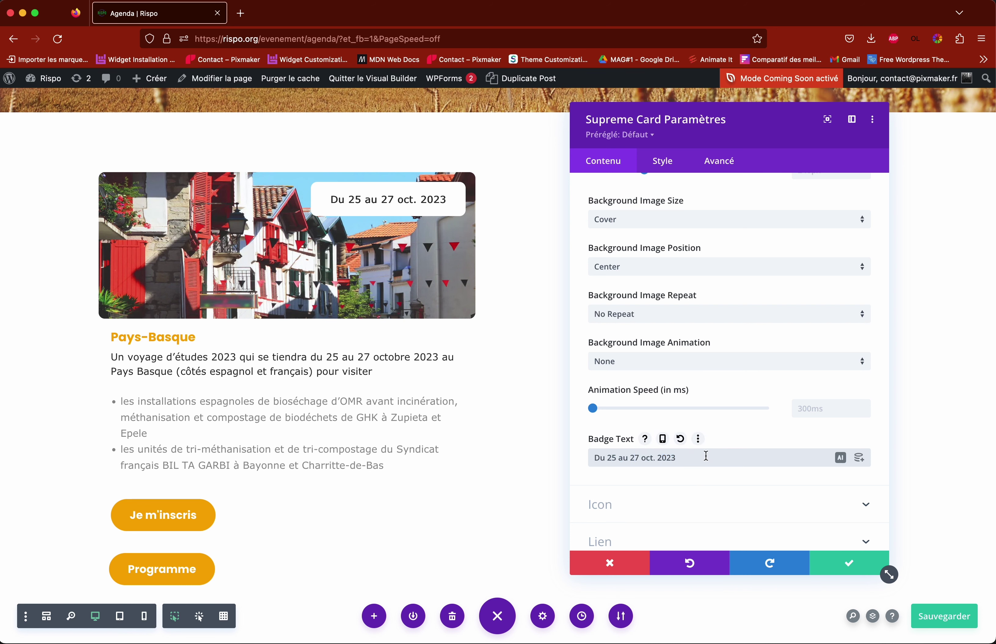
click(844, 562)
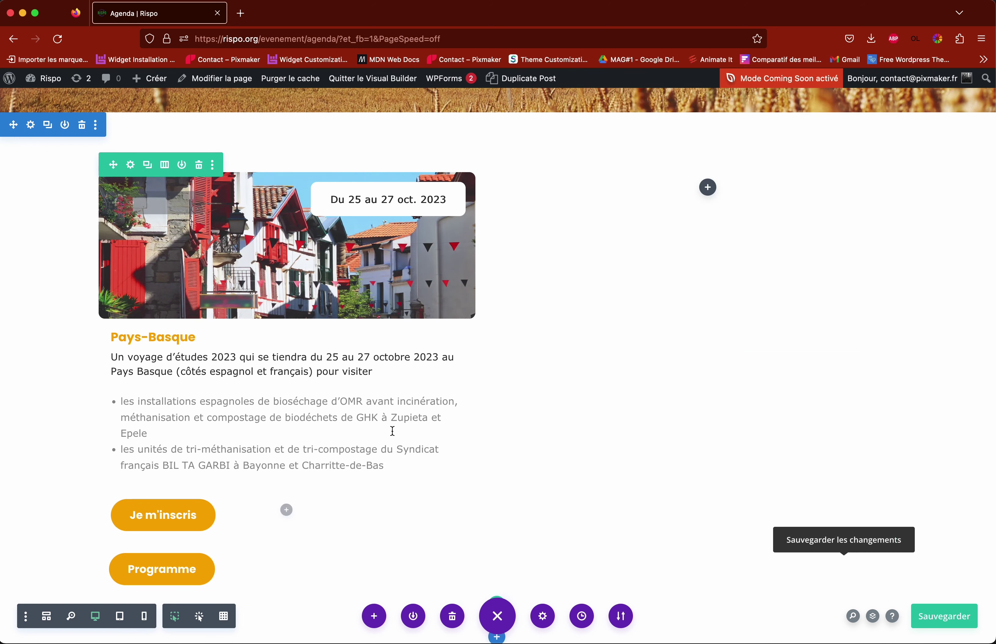
click(938, 623)
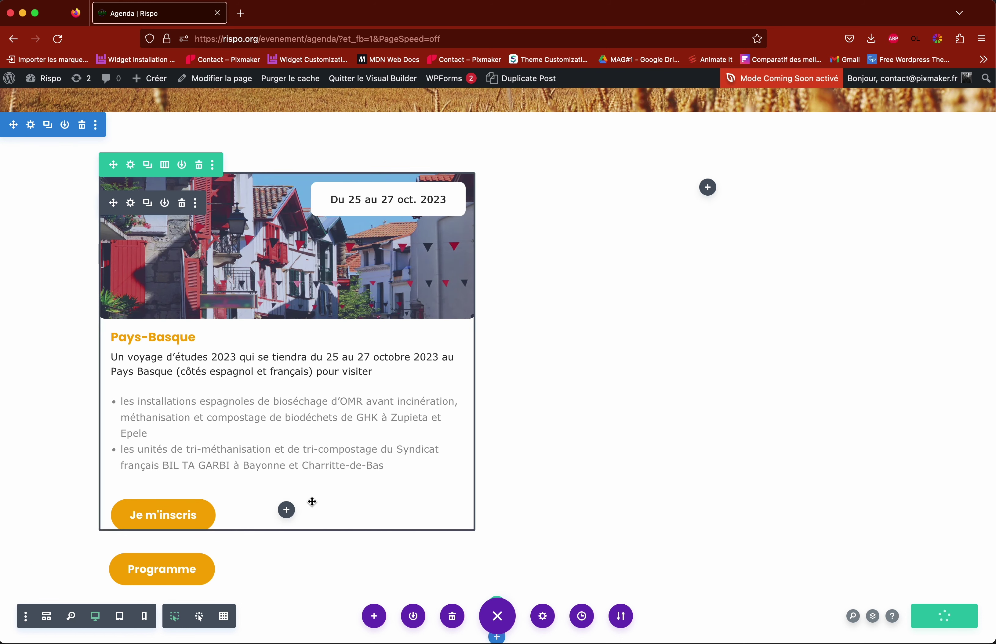
scroll(298, 482, down, 2)
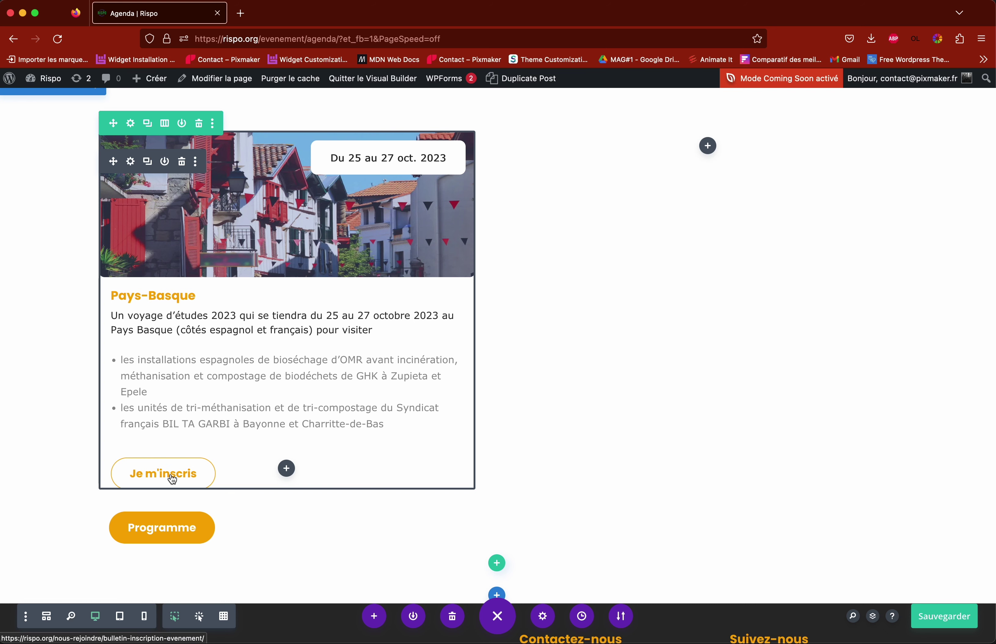
scroll(569, 504, down, 1)
scroll(569, 504, up, 2)
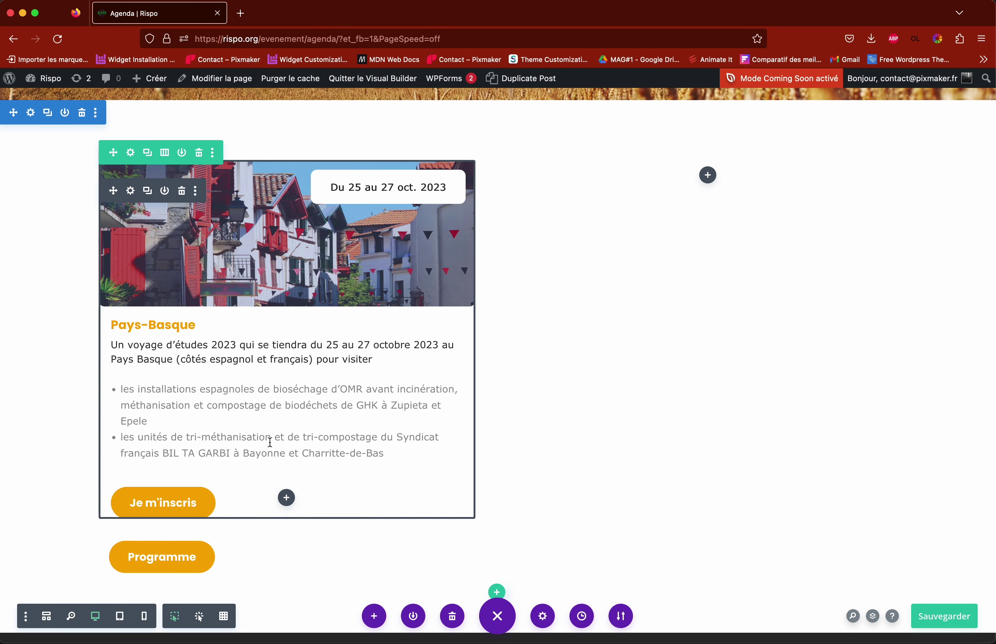
scroll(273, 435, down, 2)
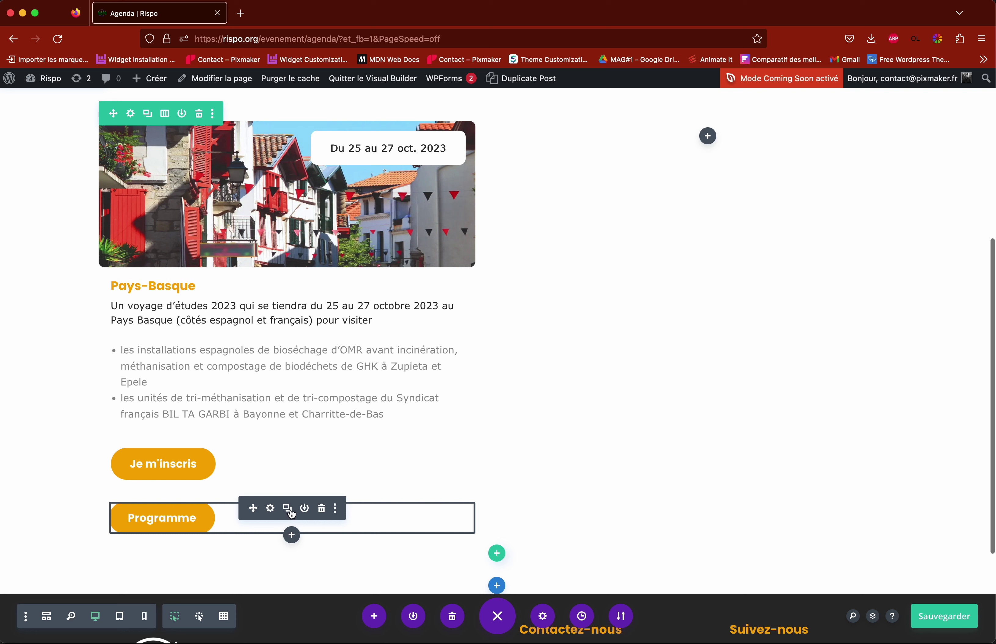
Step: Duplicate the Programme button row and move the copy into the empty right column
click(289, 511)
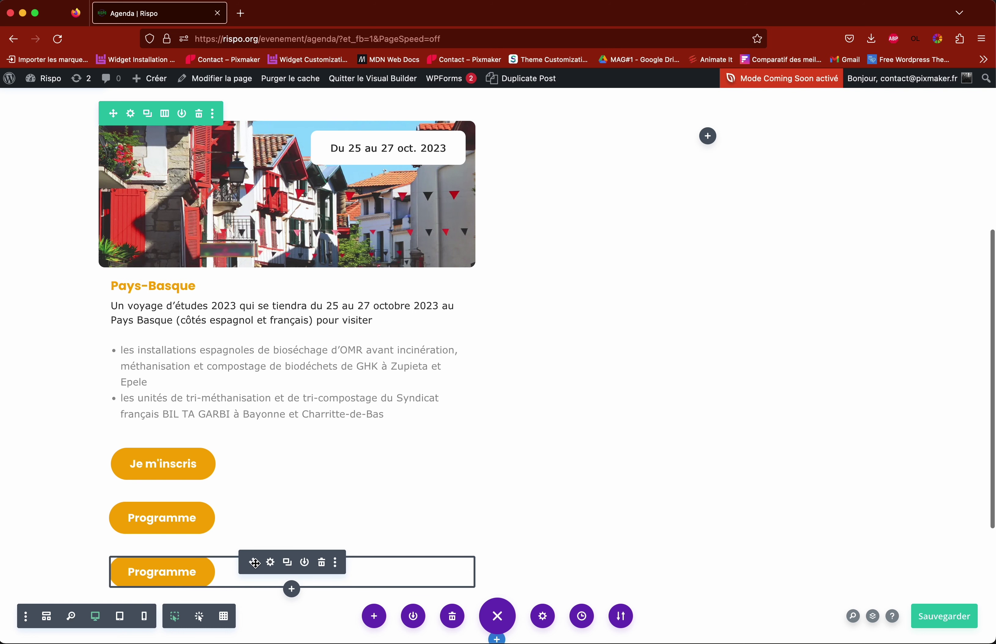
drag(251, 564, 723, 285)
scroll(575, 410, up, 4)
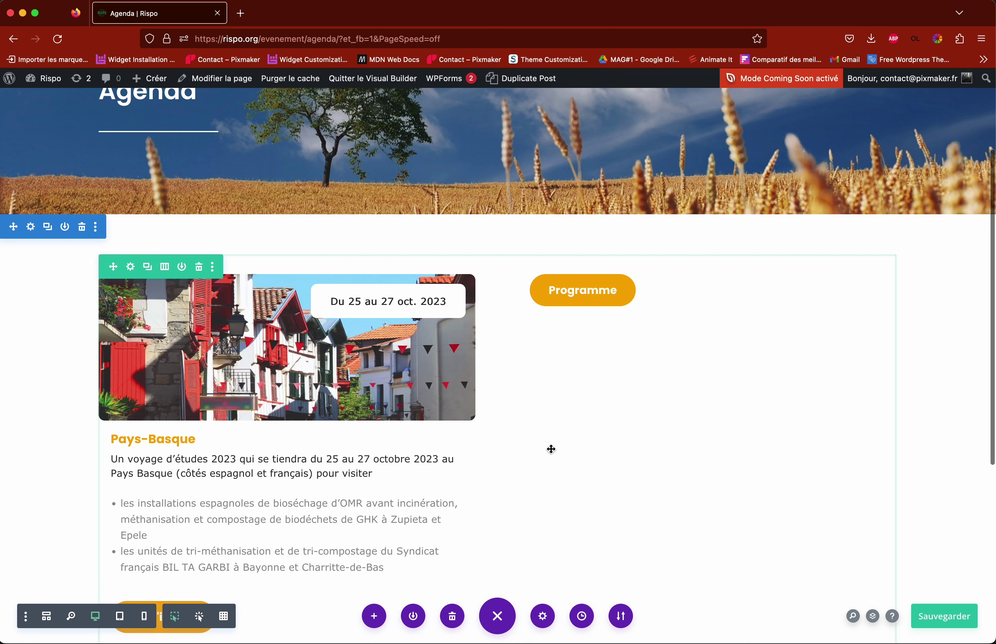
scroll(558, 436, down, 5)
scroll(314, 406, up, 5)
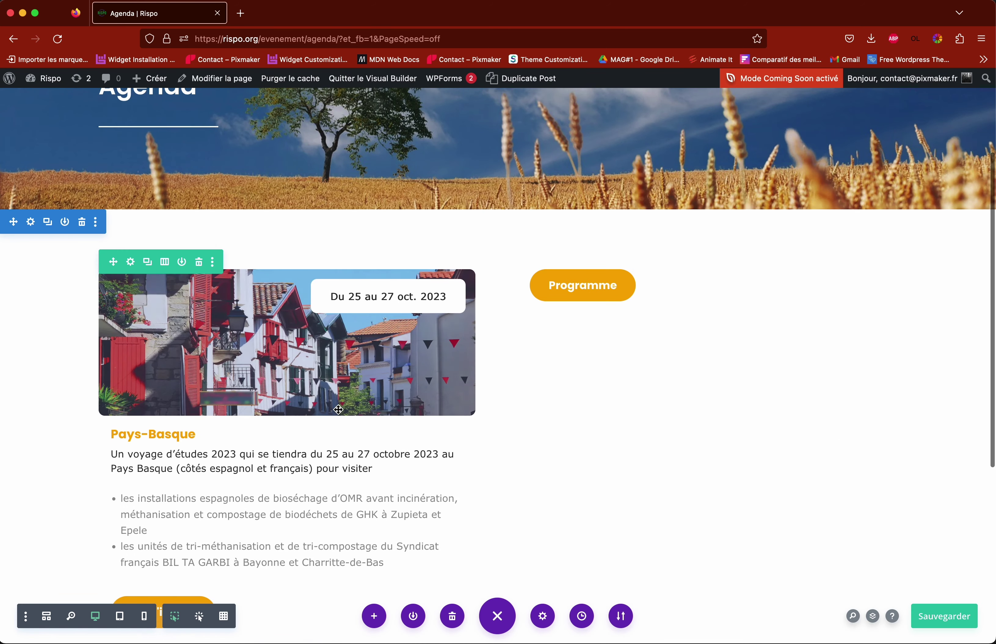
scroll(172, 403, down, 2)
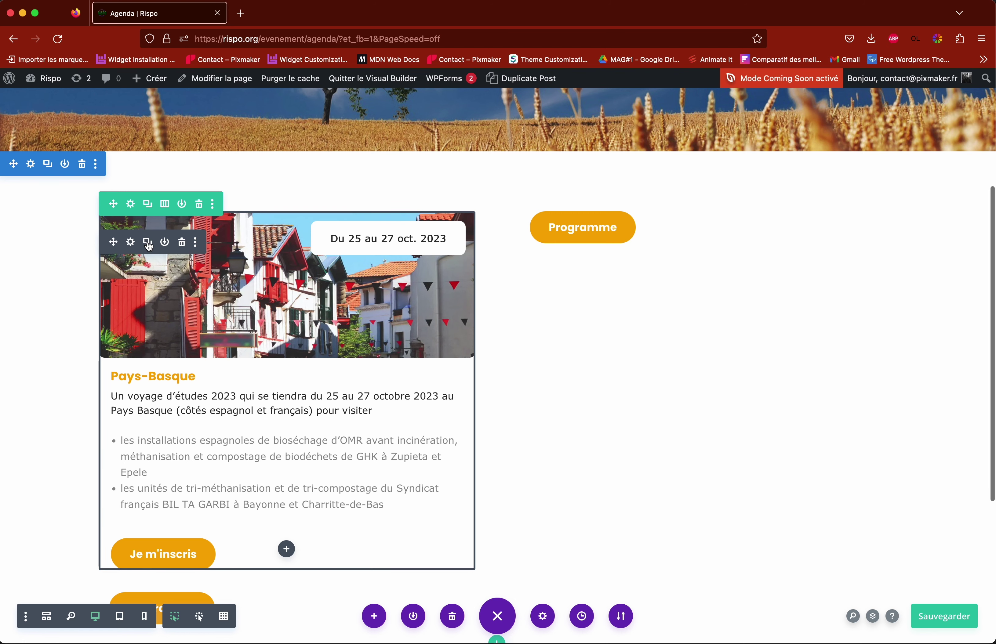
click(147, 242)
scroll(293, 378, down, 5)
scroll(293, 378, down, 5)
scroll(277, 378, up, 3)
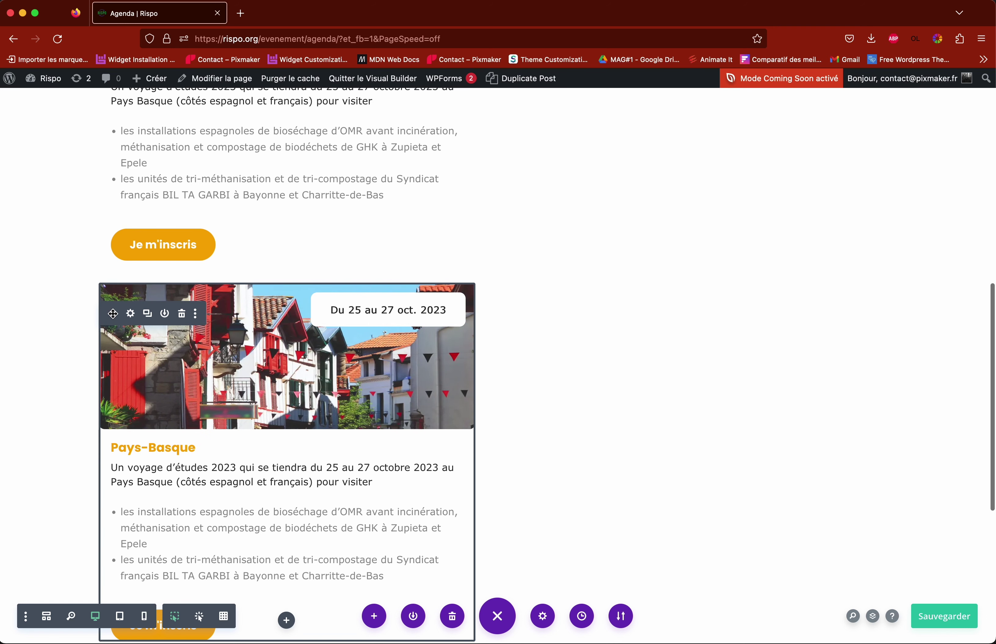
drag(113, 314, 600, 293)
scroll(525, 315, up, 4)
scroll(611, 318, down, 3)
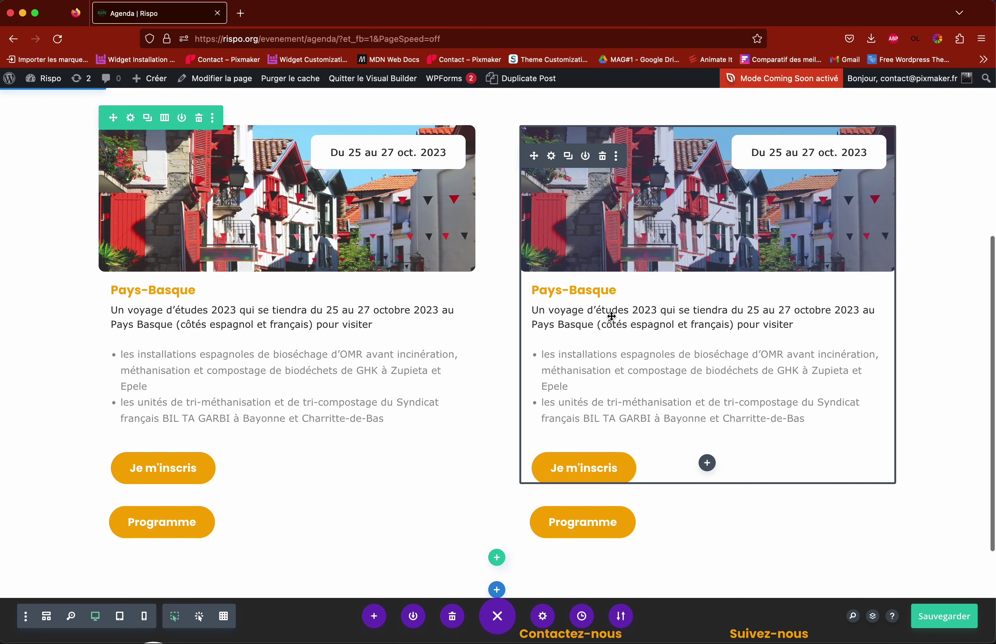
scroll(612, 316, down, 1)
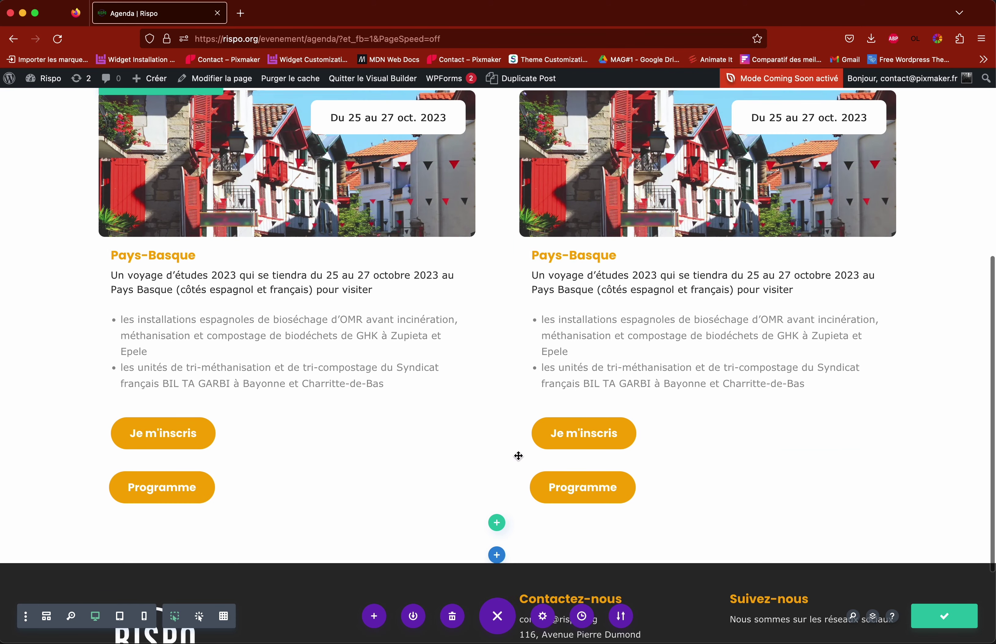
scroll(519, 456, up, 2)
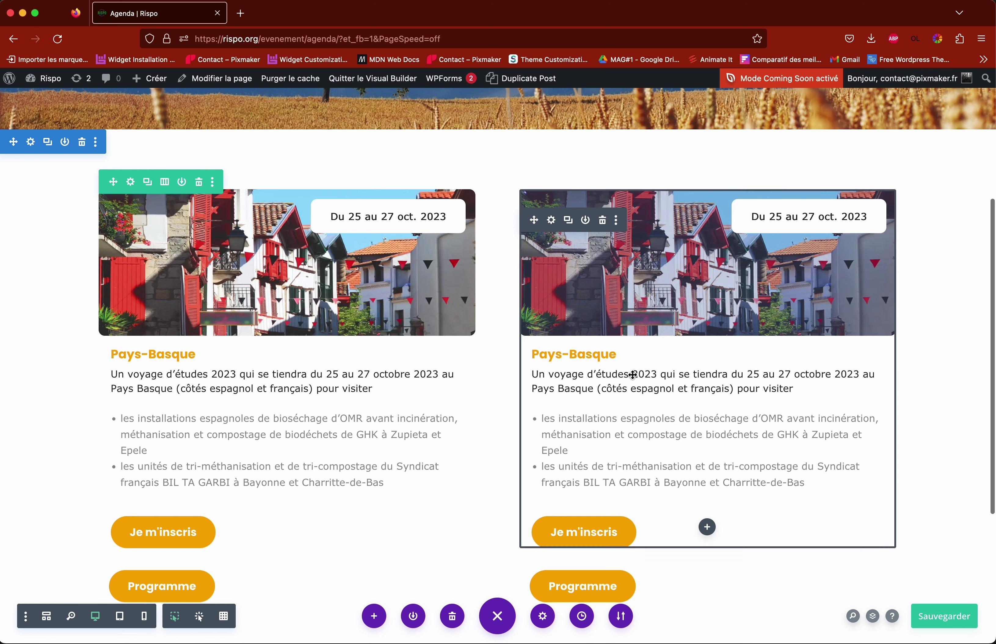
click(551, 220)
scroll(652, 359, down, 6)
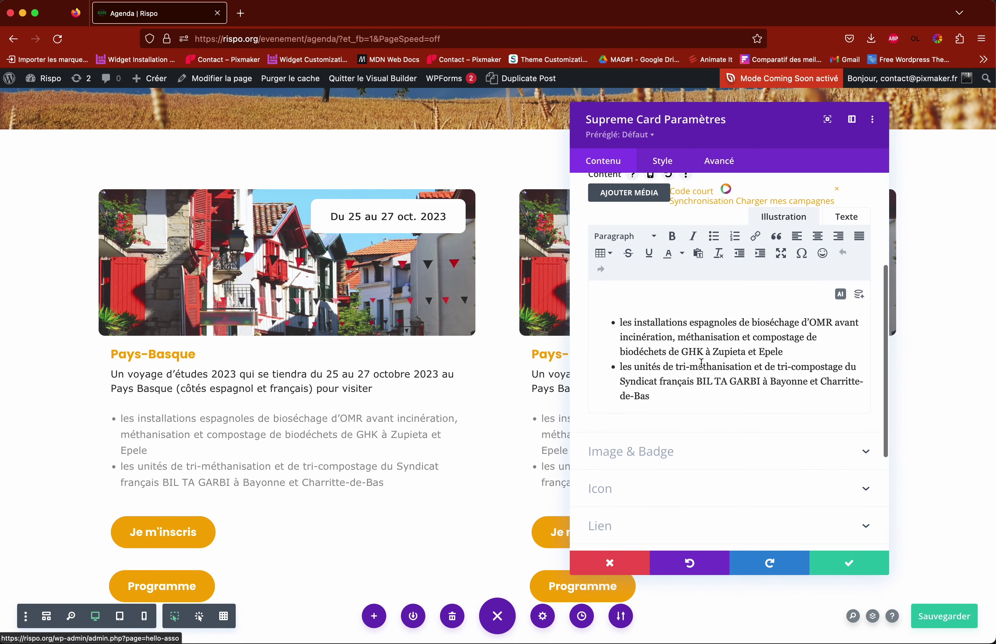
click(647, 322)
scroll(710, 340, down, 5)
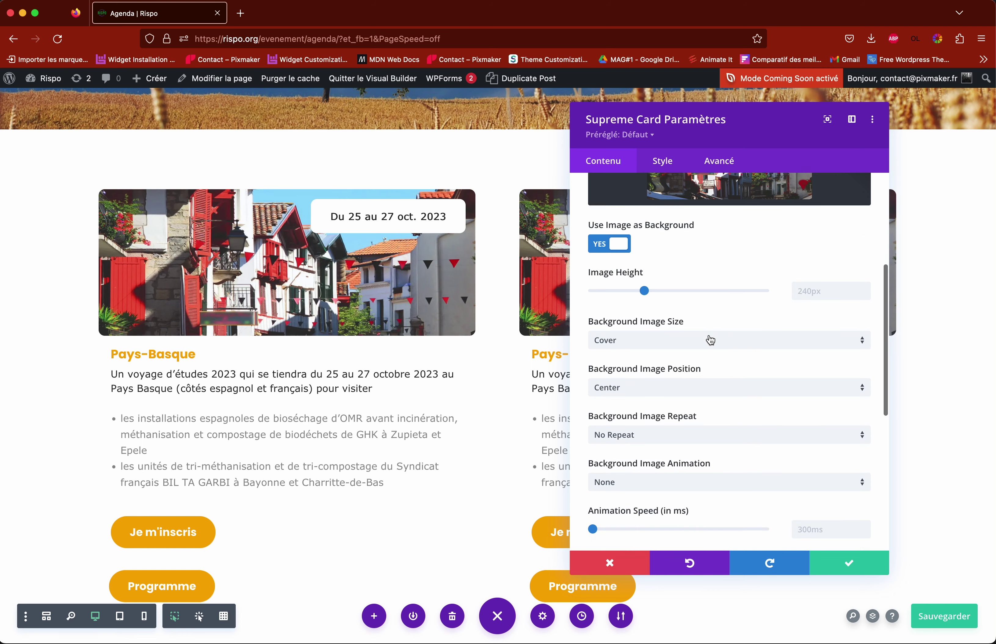
scroll(710, 340, down, 1)
drag(692, 379, 592, 380)
click(647, 380)
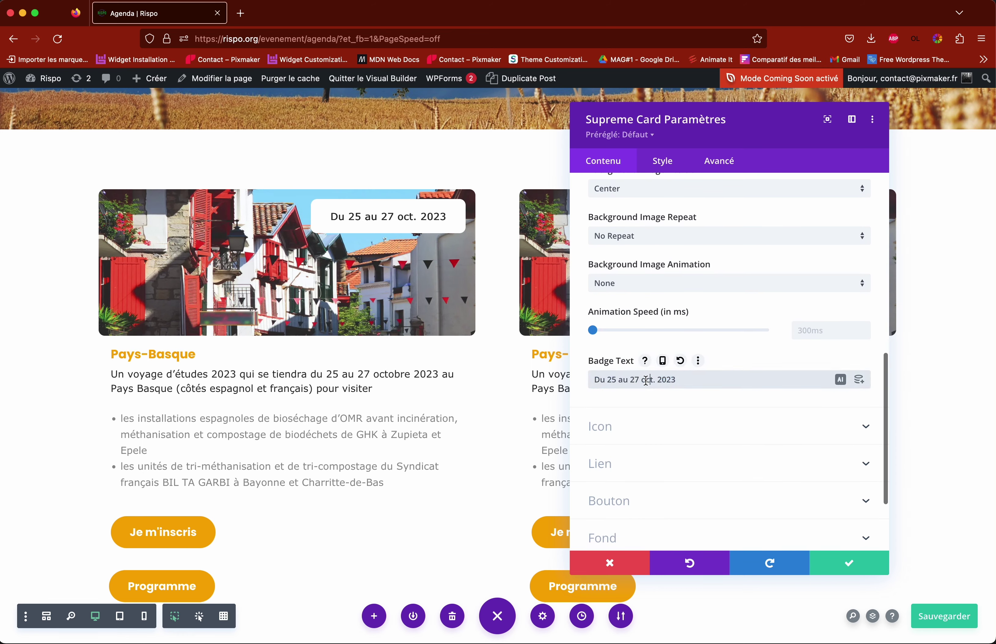
click(617, 569)
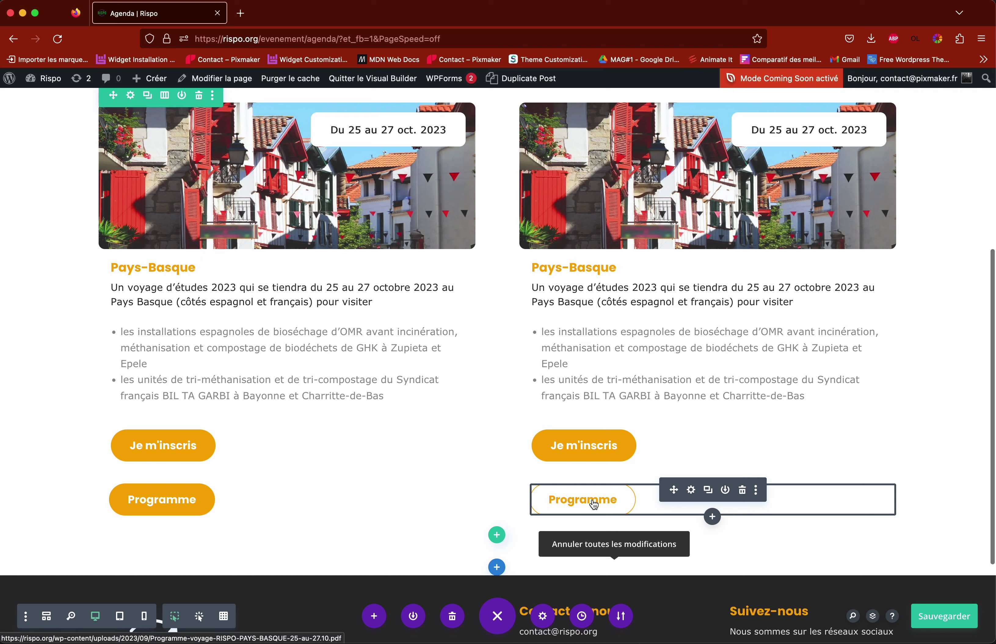
Step: Delete the PDF link URL from the second Programme button and open Rispo's admin in a new tab
click(691, 490)
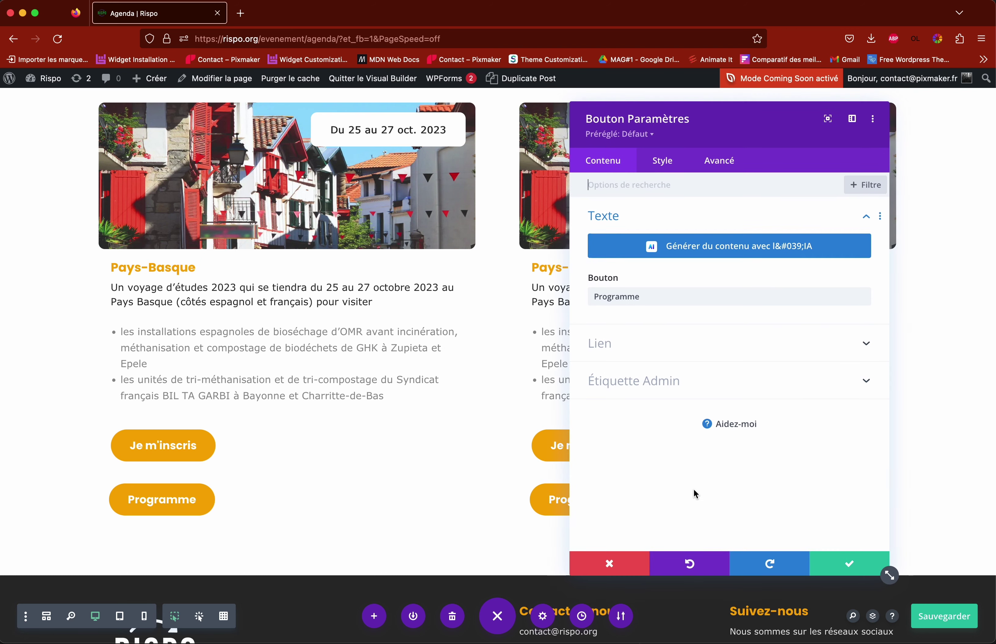
click(623, 347)
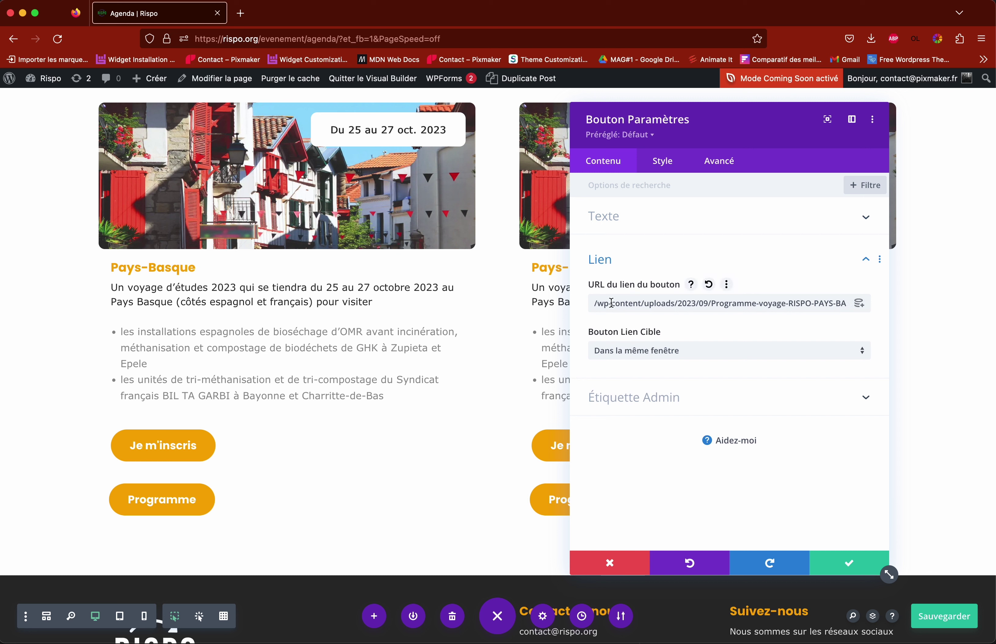
drag(597, 302, 909, 304)
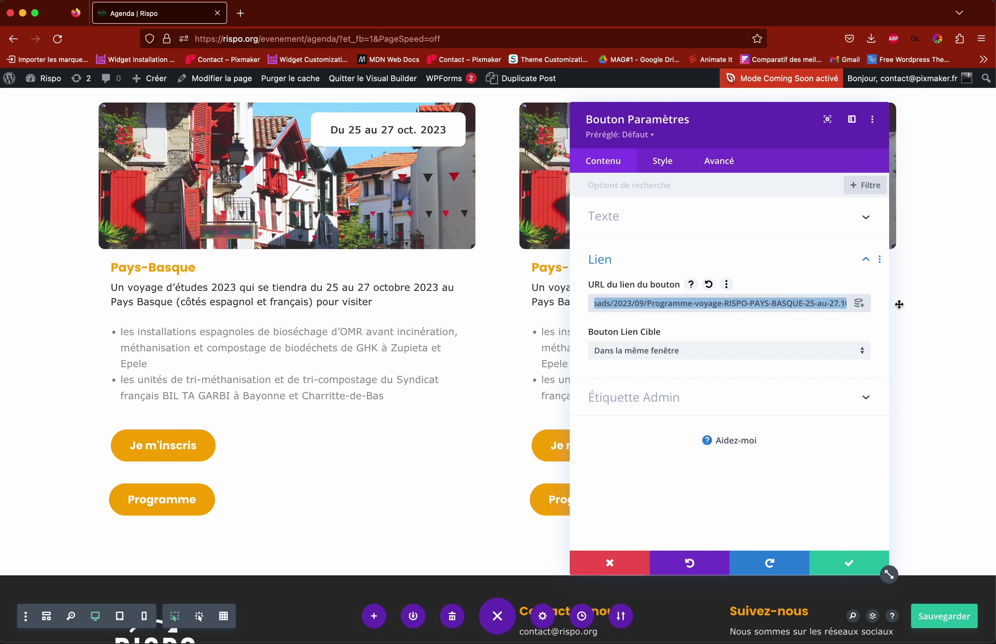
click(760, 302)
drag(745, 302, 629, 306)
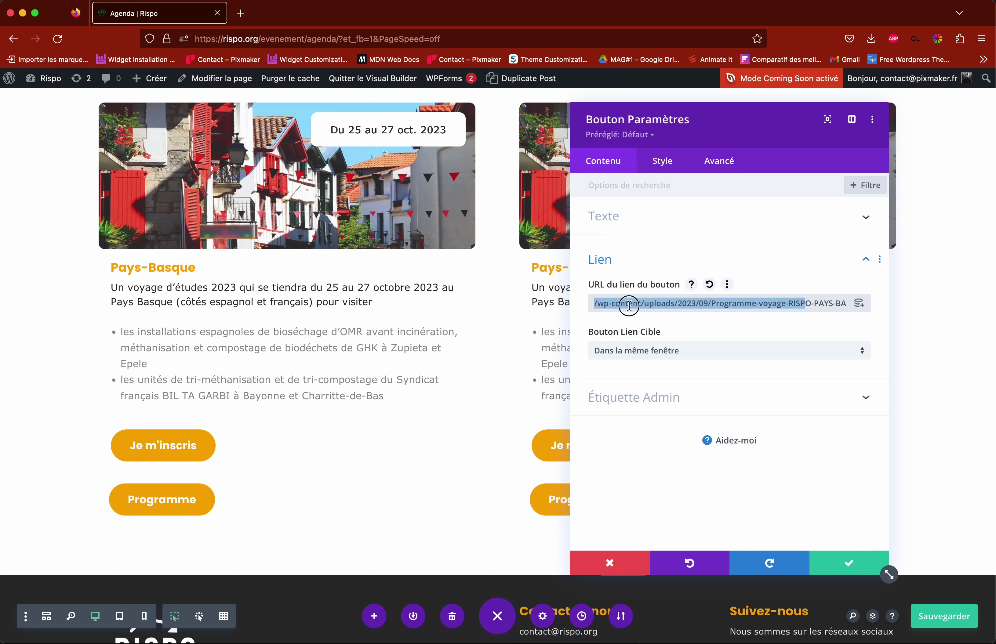
click(629, 306)
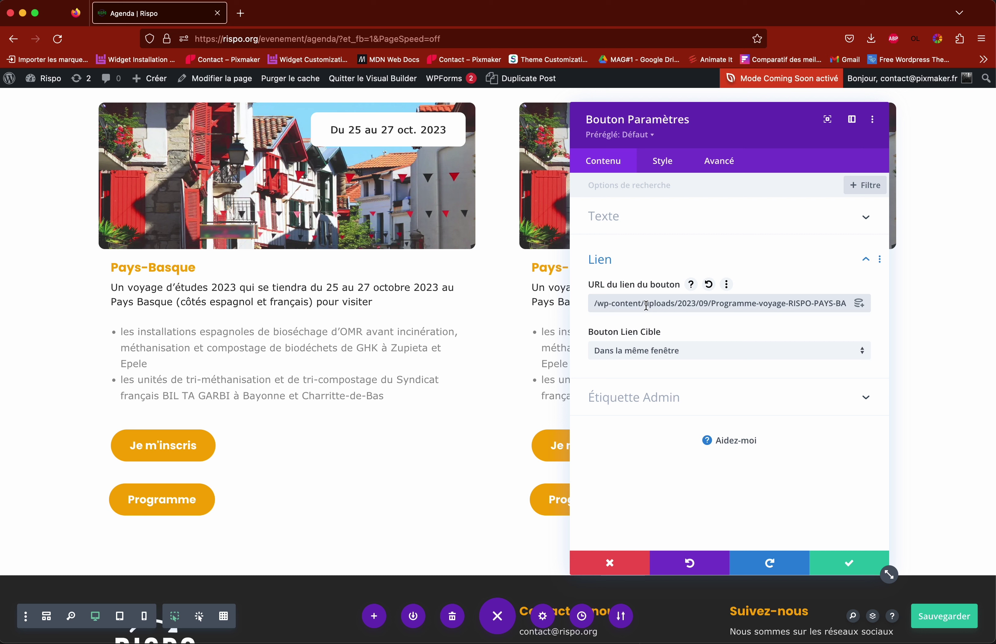
drag(593, 302, 949, 308)
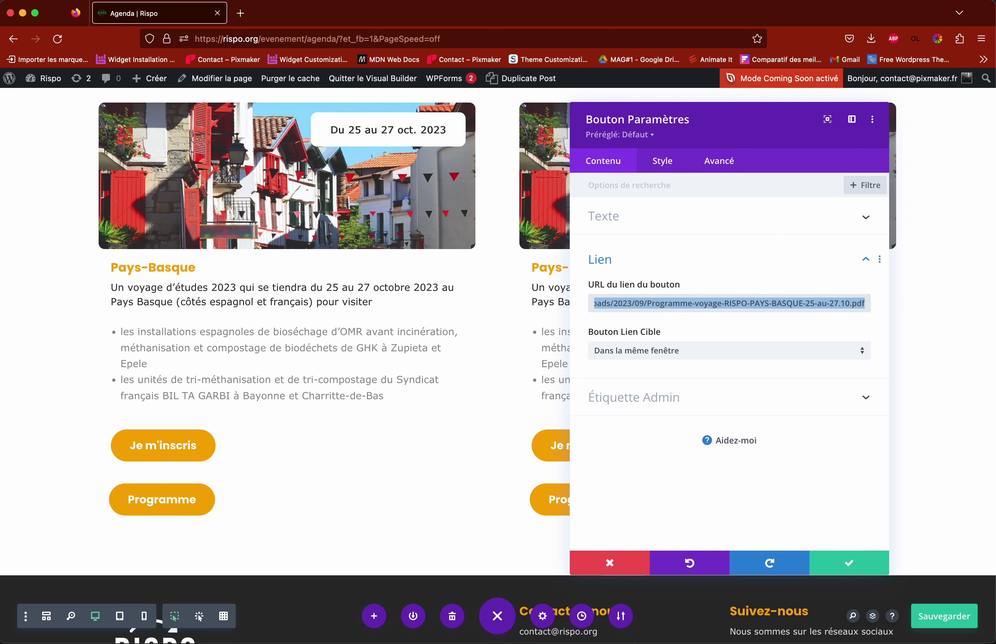
key(BackSpace)
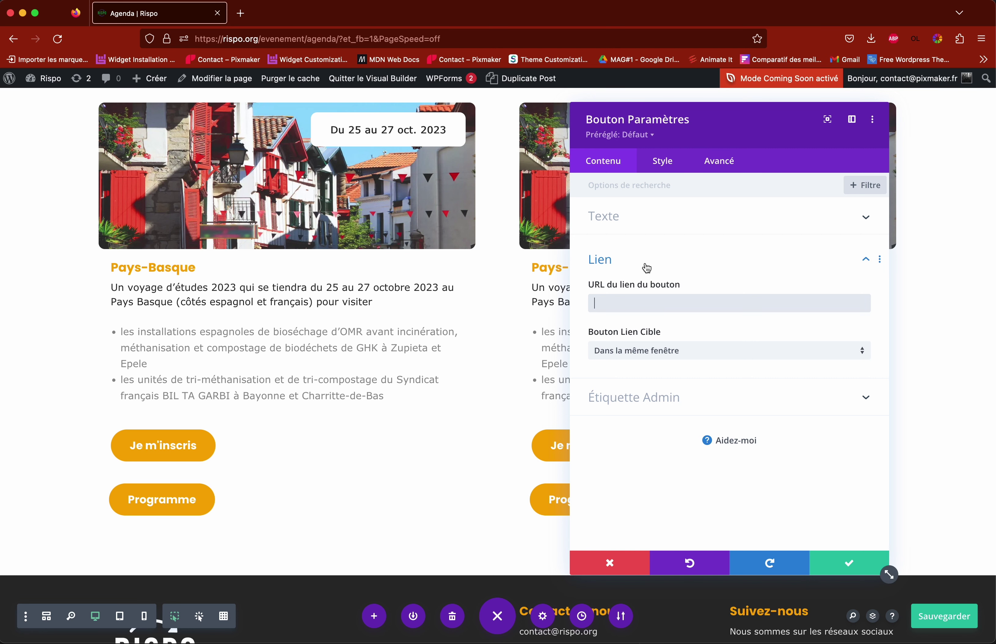
right_click(42, 84)
click(61, 86)
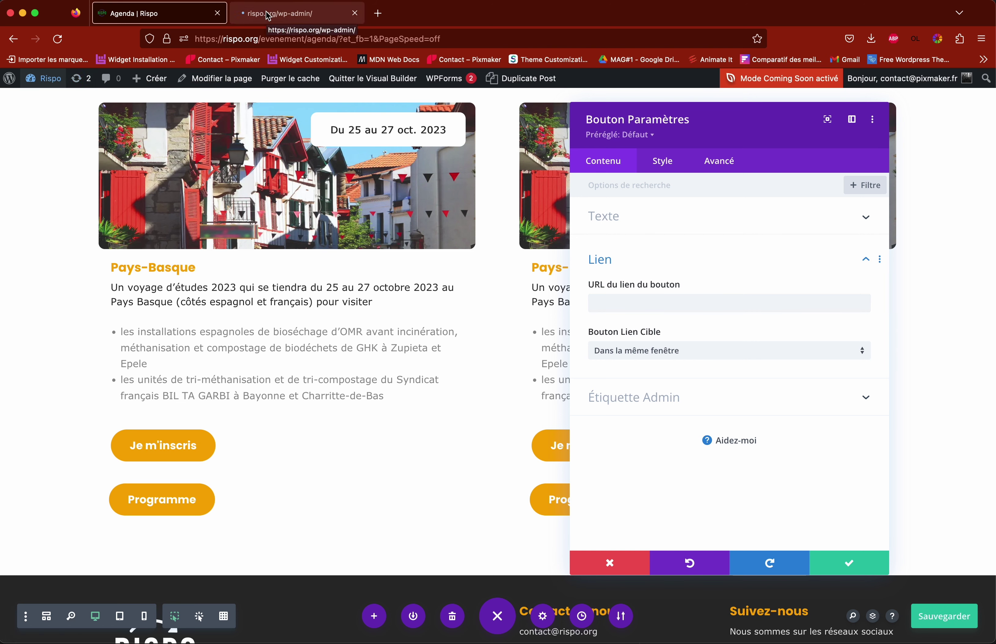
Step: Open the Médiathèque in the new WordPress admin tab
click(292, 18)
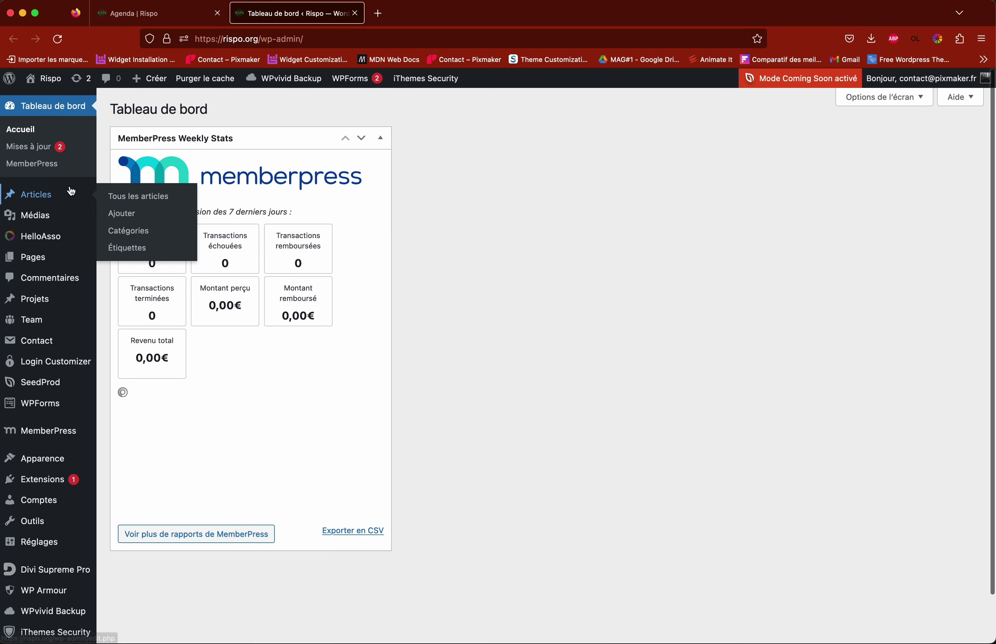
click(37, 220)
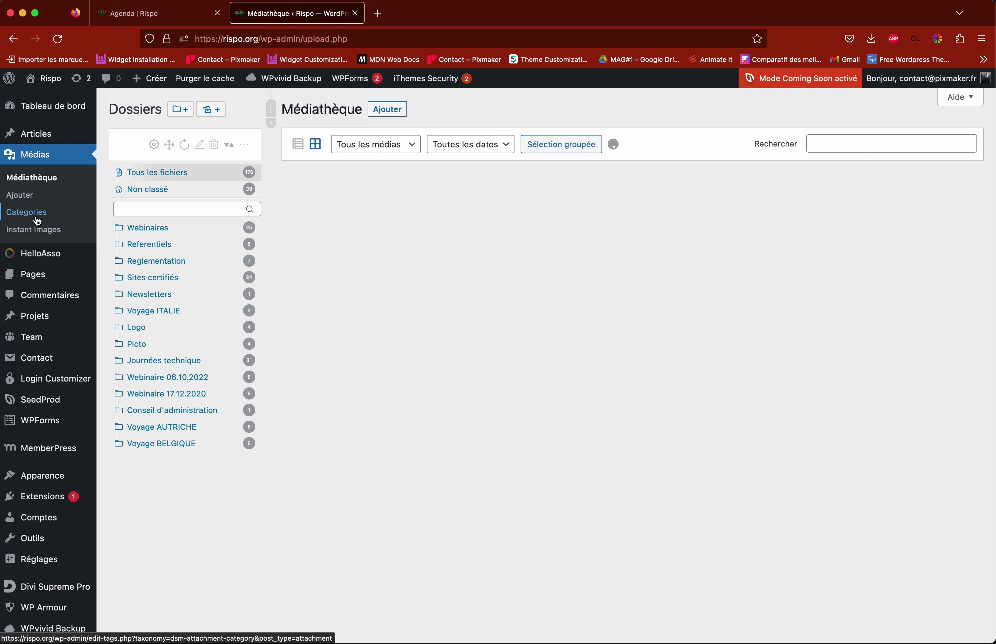
click(148, 13)
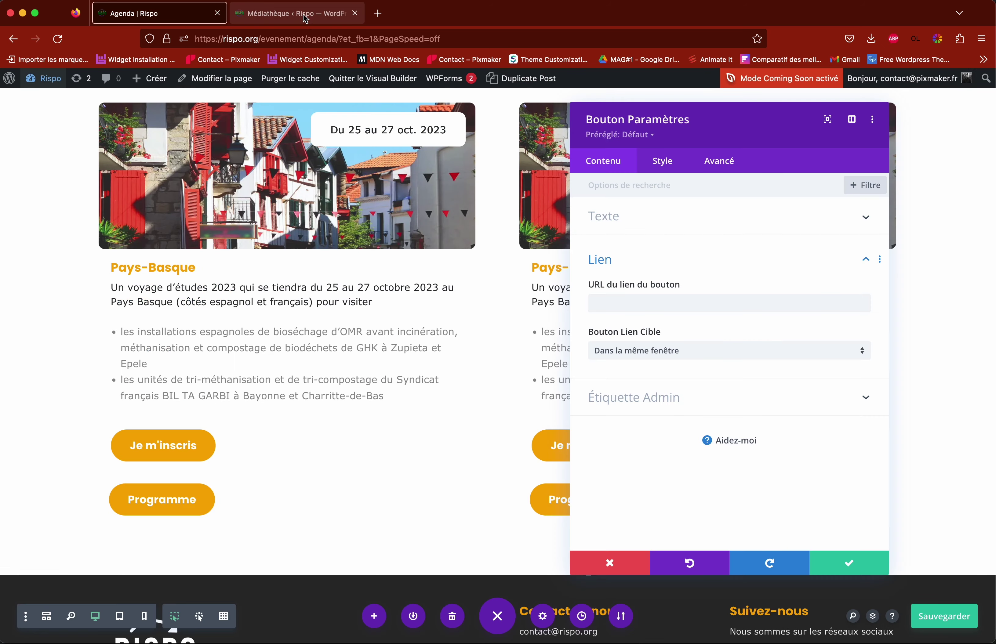
click(306, 19)
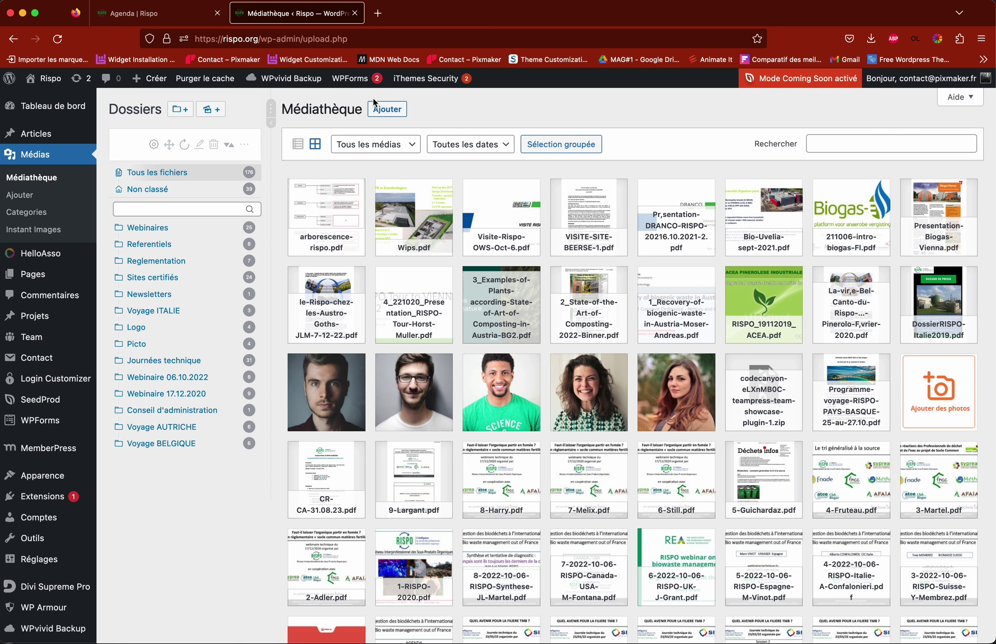
click(388, 111)
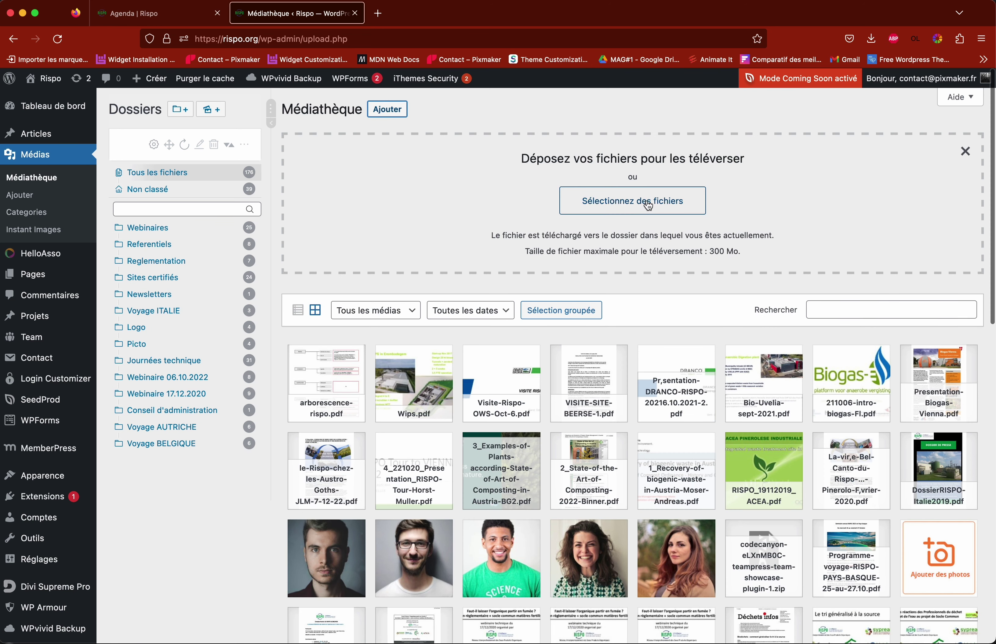
click(645, 202)
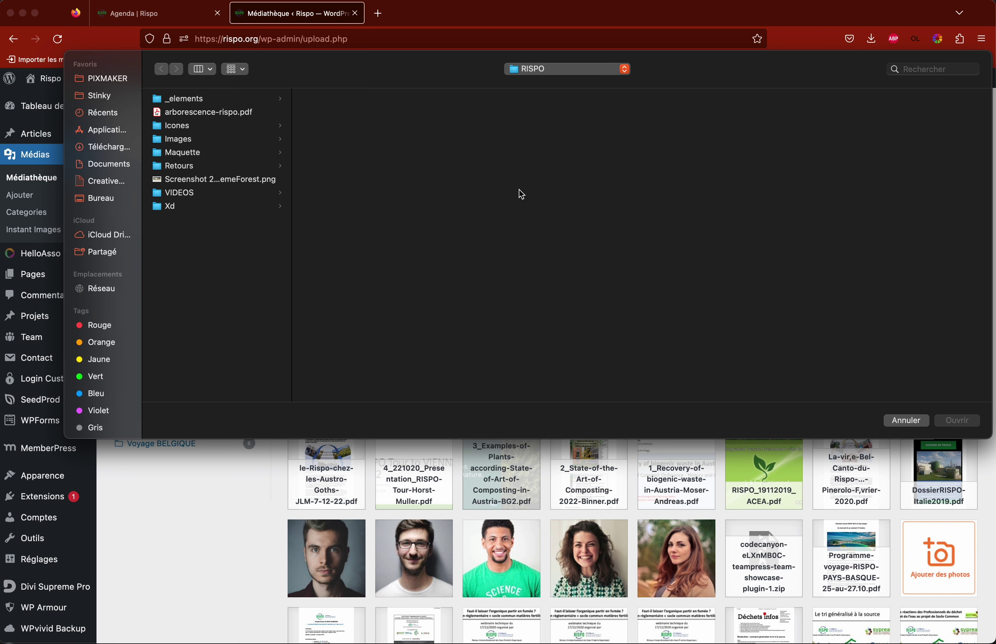
click(905, 420)
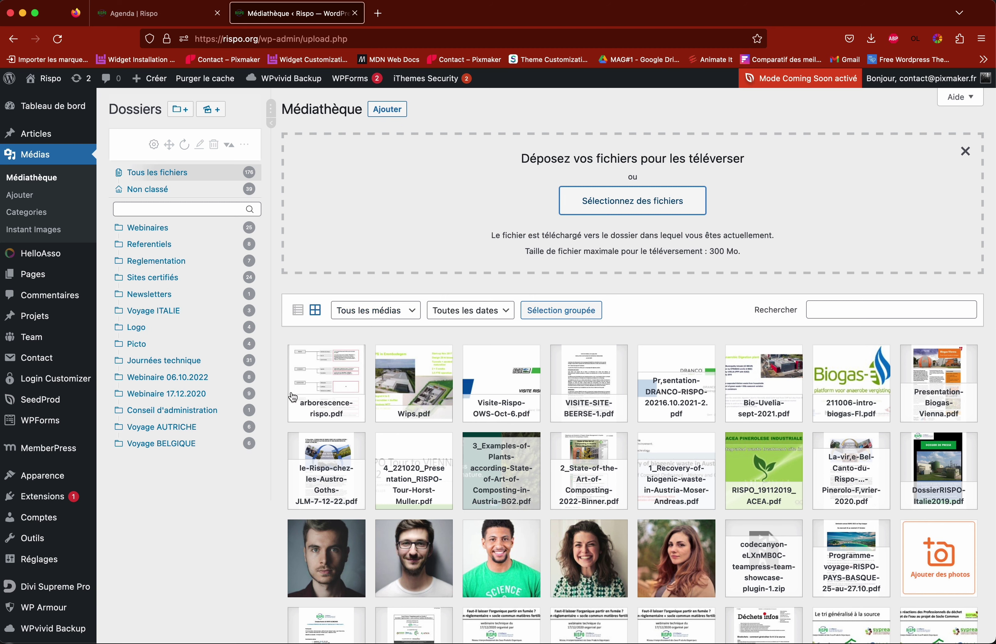
Step: Copy the file URL of arborescence-rispo.pdf and return to the Agenda page editor
click(330, 383)
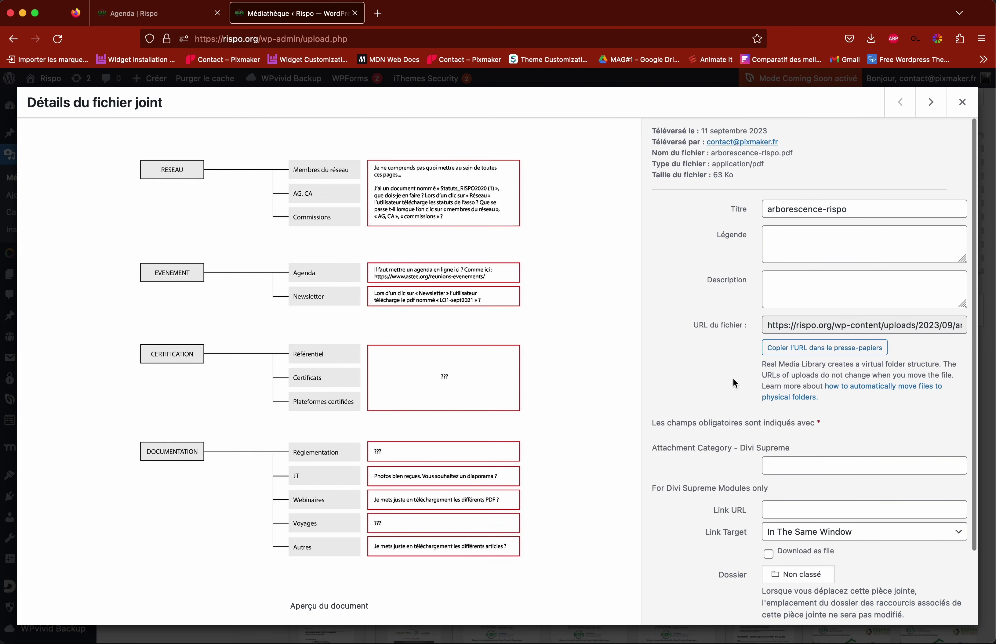
click(820, 354)
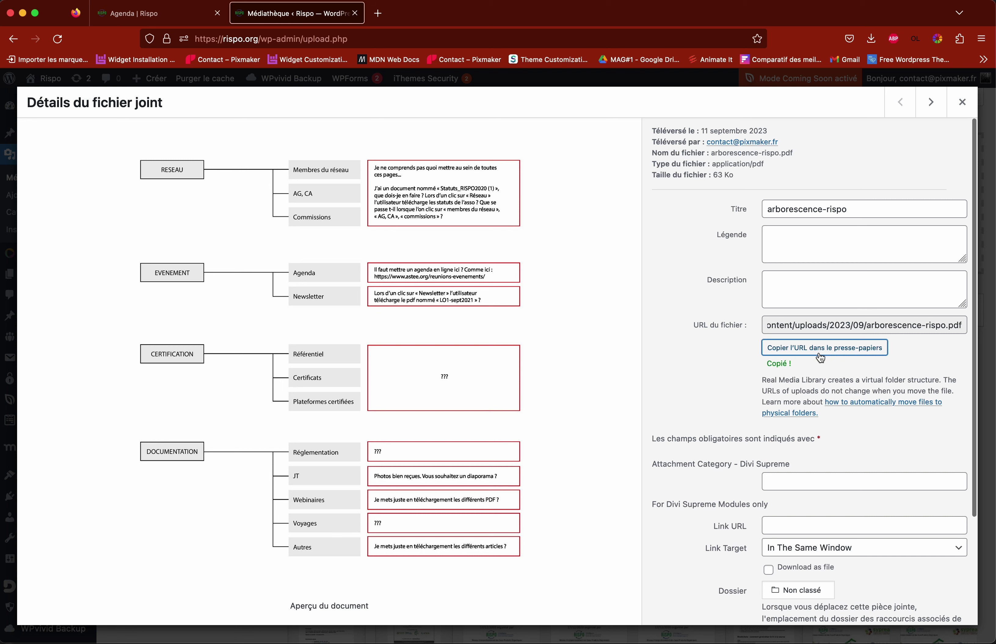
click(161, 17)
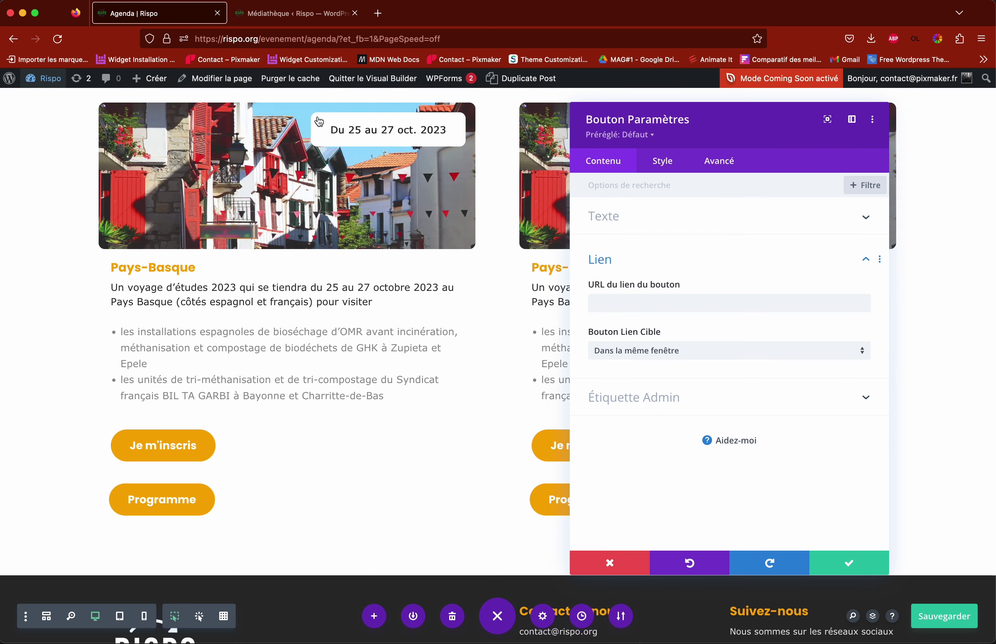
Step: Set the Programme button link to /wp-content/uploads/2023/09/arborescence-rispo.pdf and apply the settings
click(623, 300)
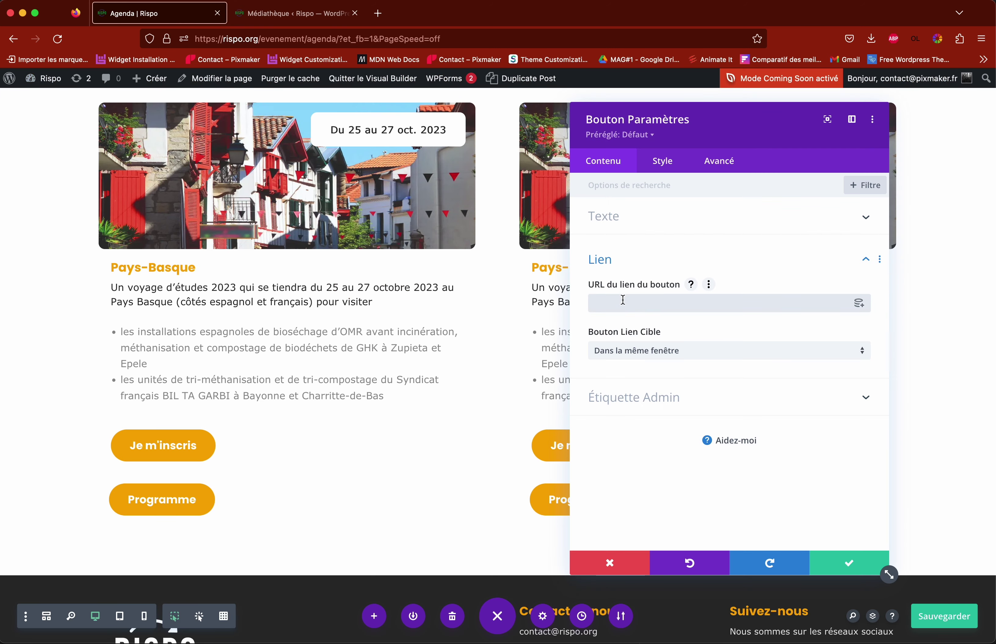
key(super+v)
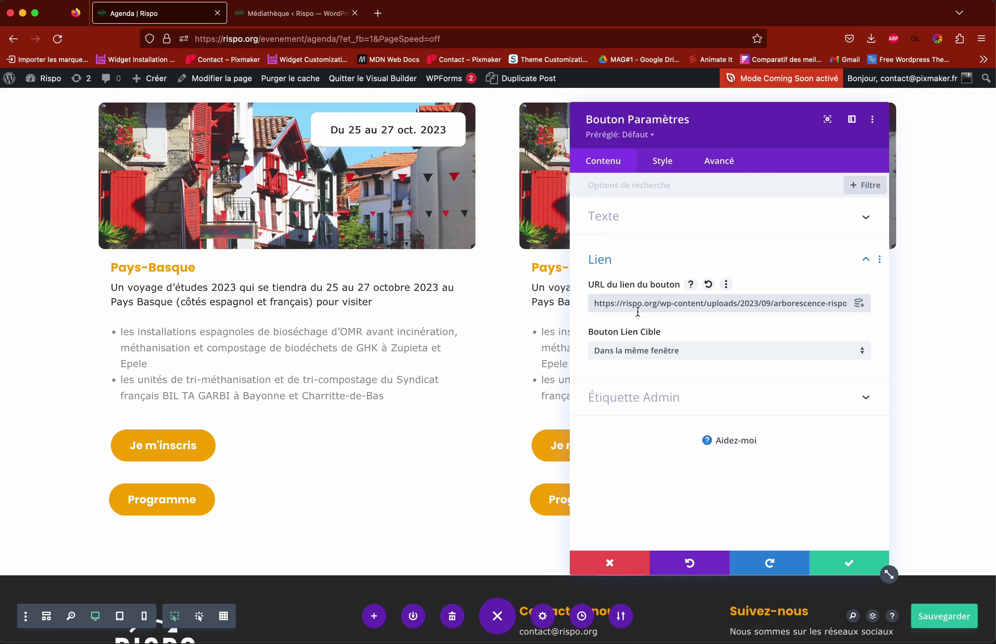
drag(656, 304, 585, 301)
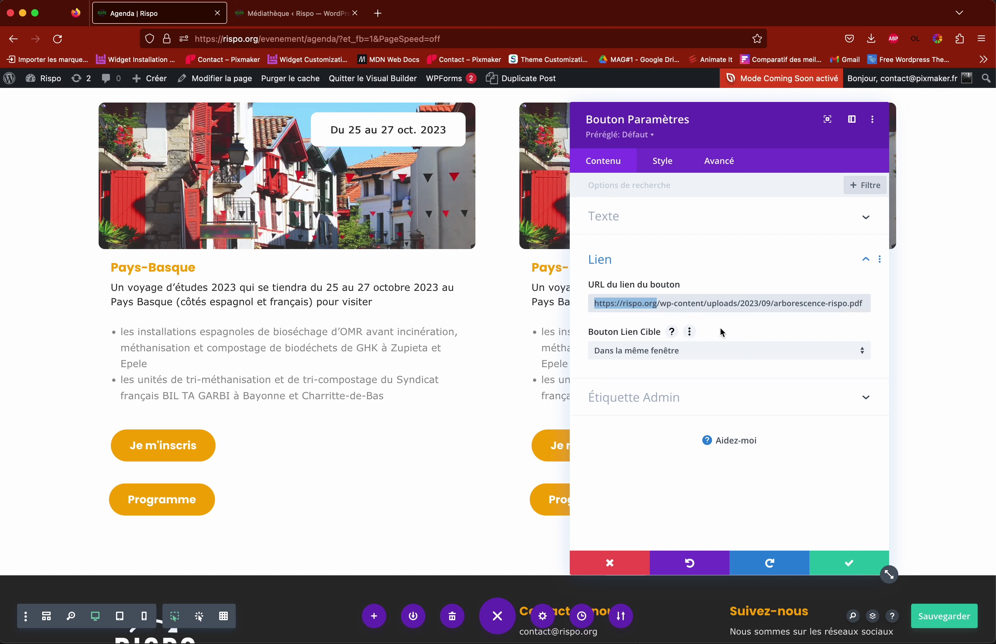
key(BackSpace)
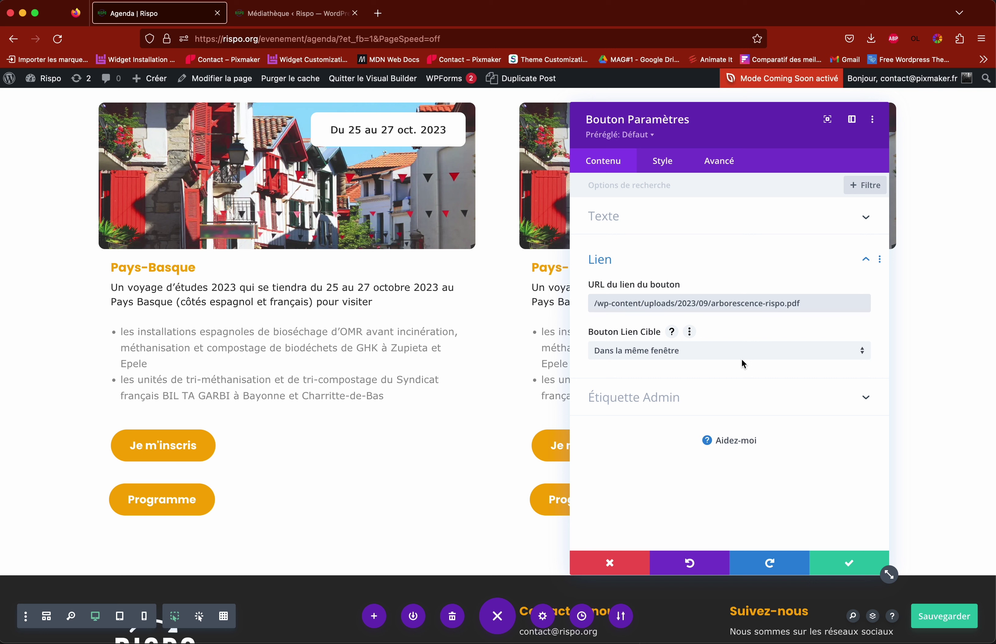
click(718, 162)
click(672, 218)
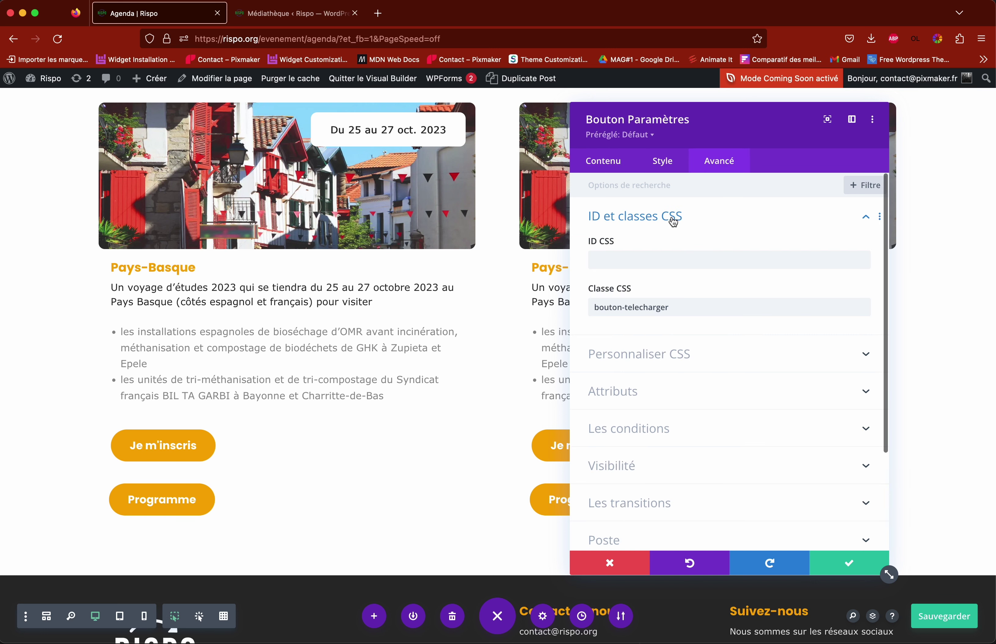
click(603, 163)
click(647, 254)
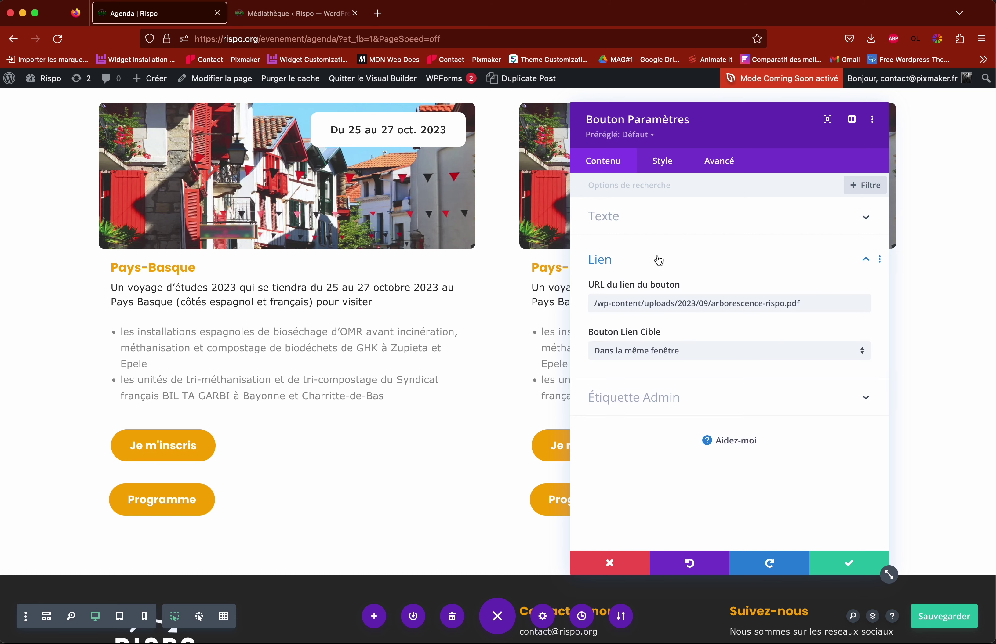
click(848, 567)
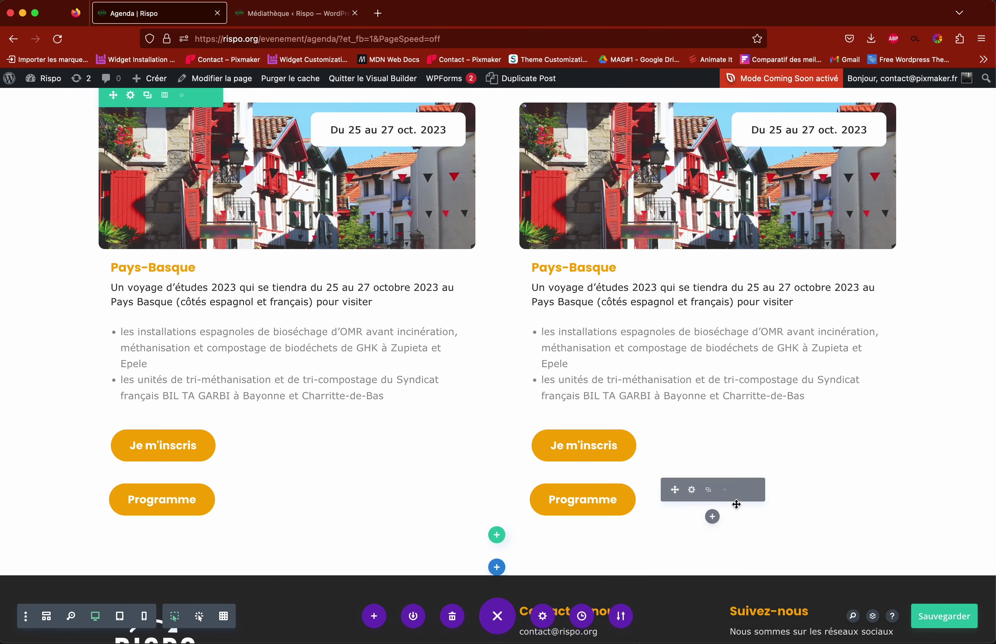
Step: Save the Agenda page and exit the Visual Builder to the live page
click(949, 621)
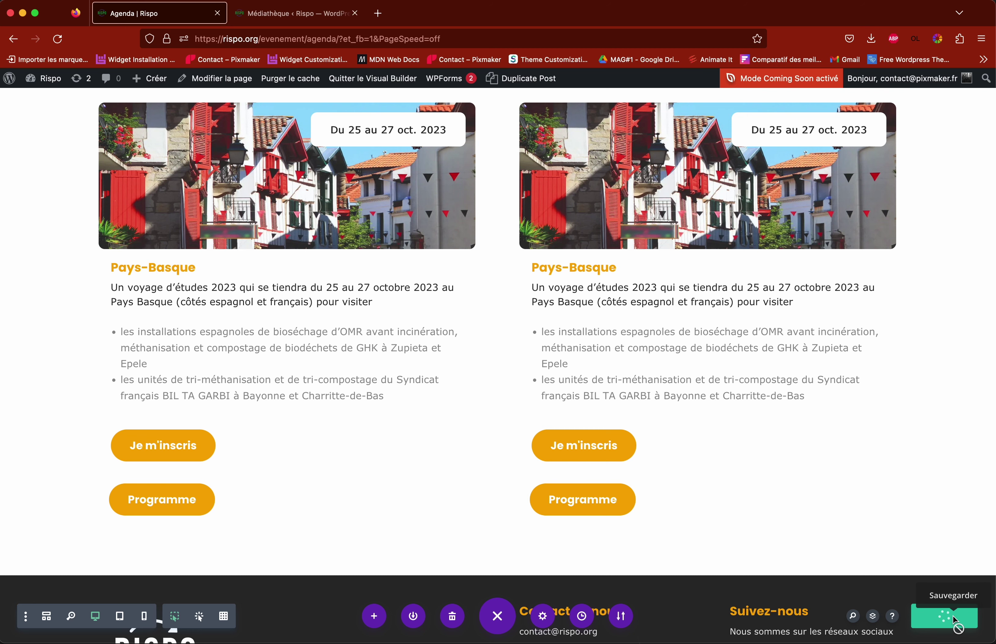
click(372, 78)
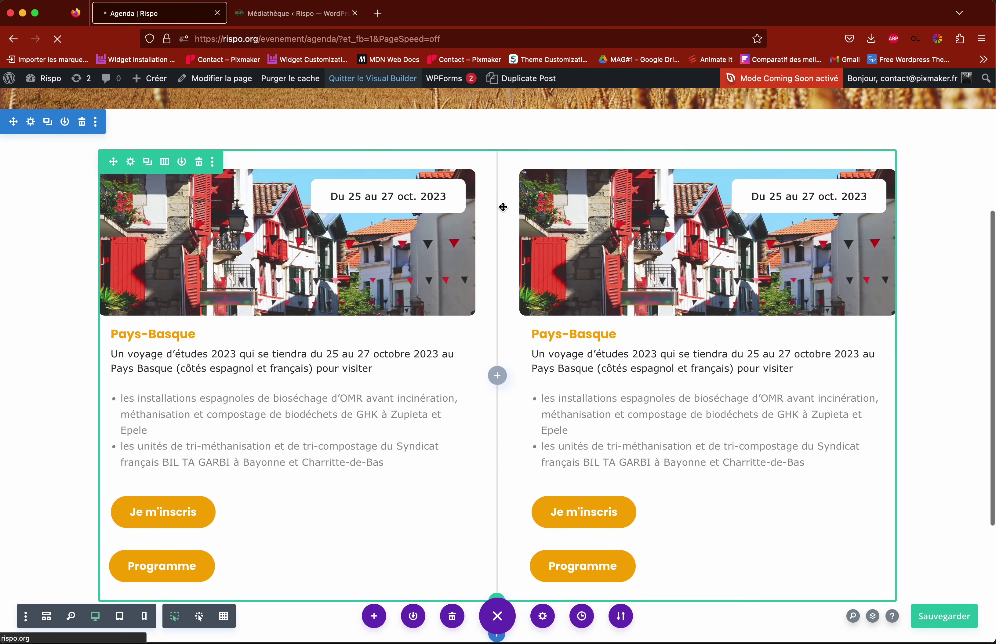
scroll(502, 205, down, 5)
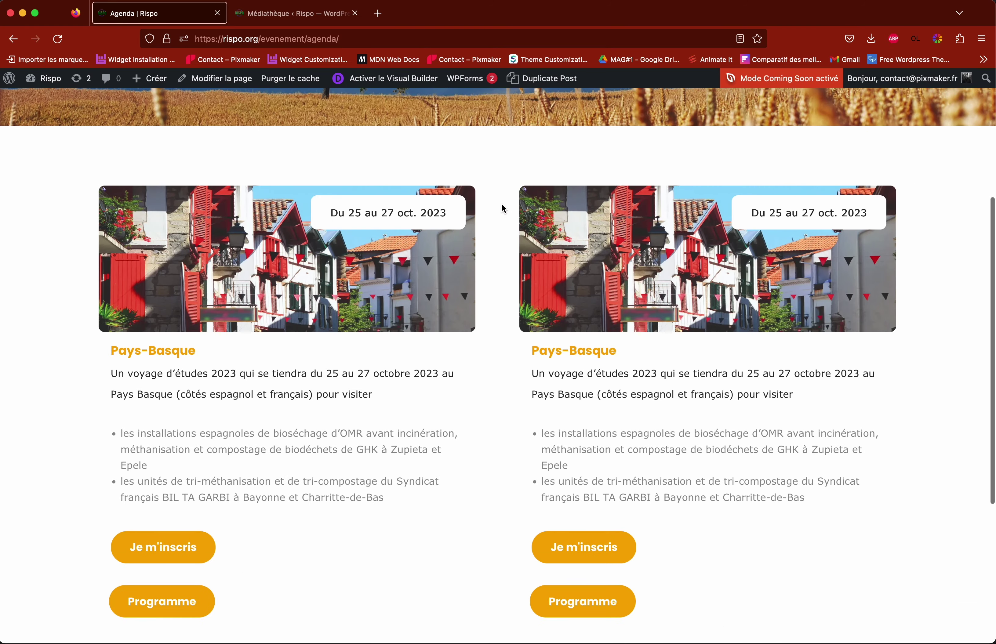
scroll(563, 390, down, 2)
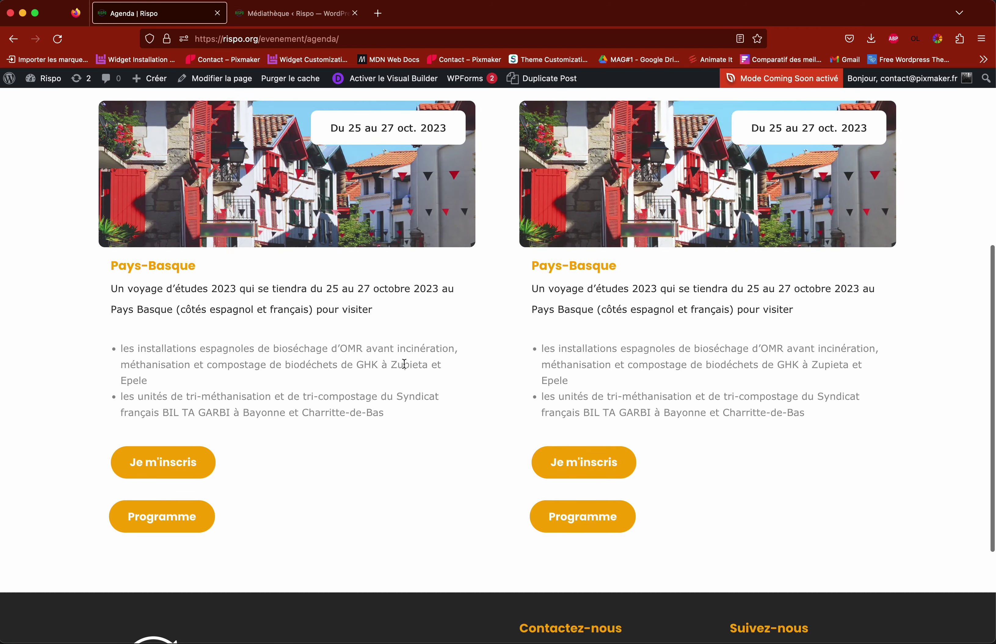
Step: Test the second card's Je m'inscris registration link, then return to the Agenda page
click(591, 473)
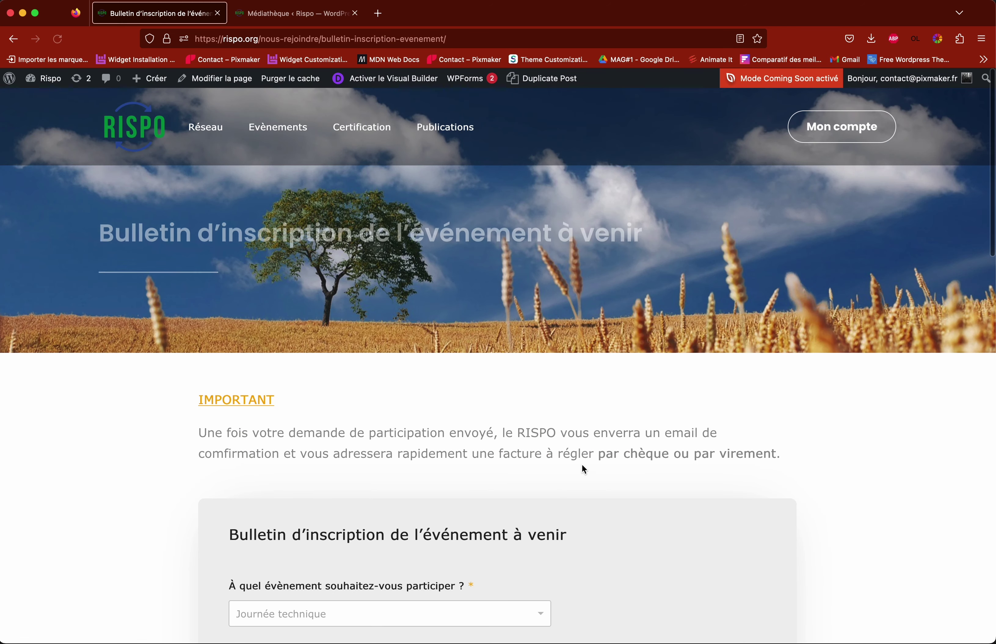
scroll(582, 463, down, 10)
scroll(582, 465, up, 5)
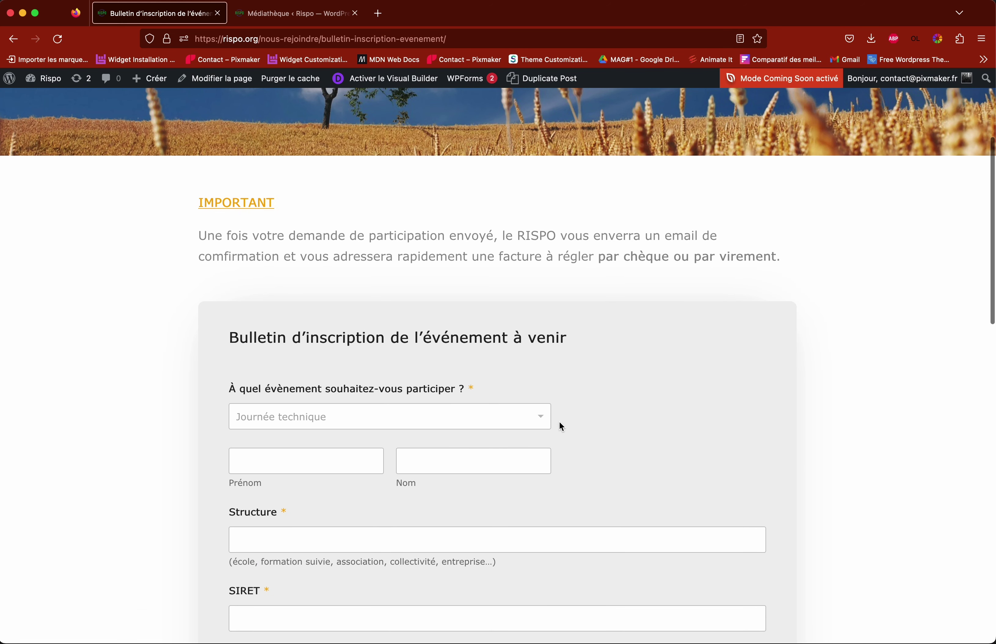
click(12, 38)
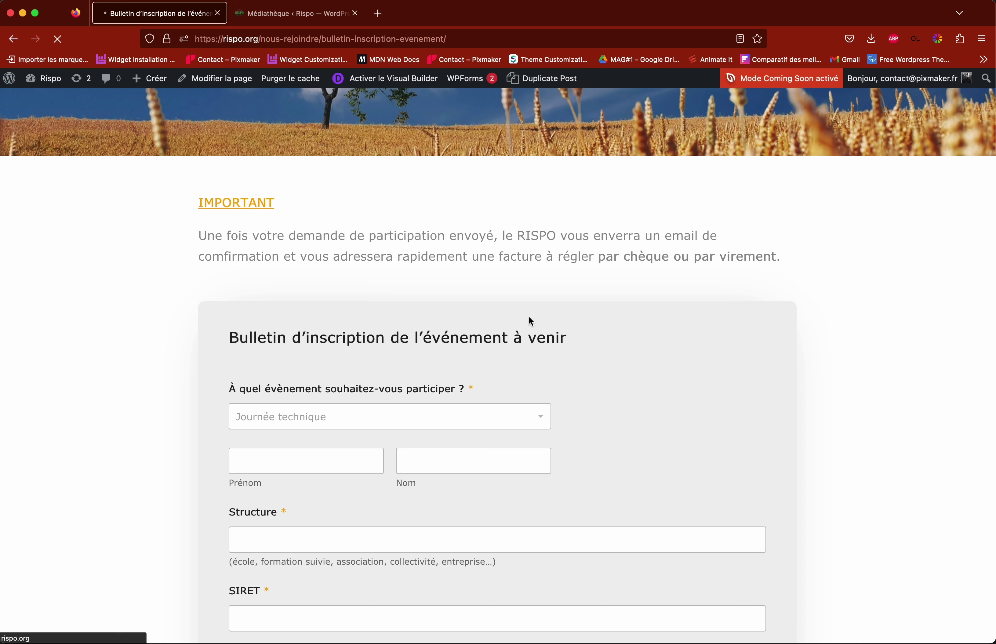
scroll(566, 310, down, 2)
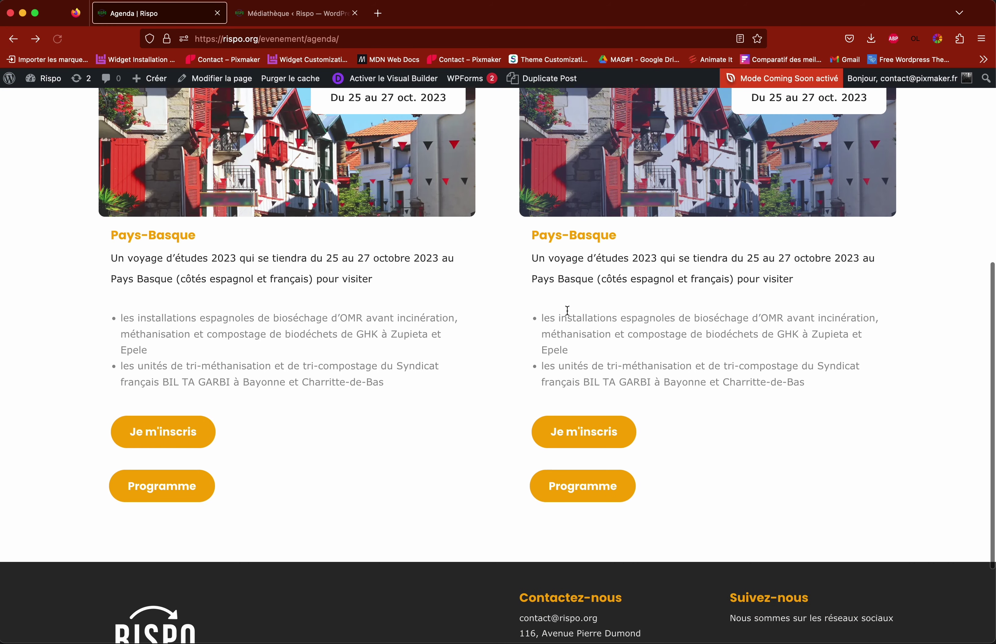
click(599, 428)
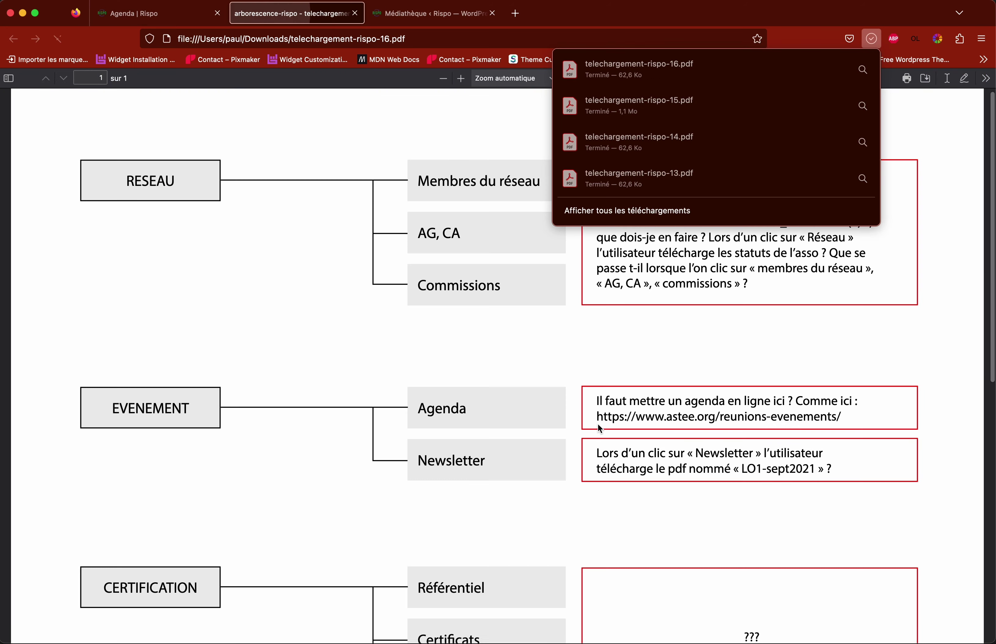
click(872, 39)
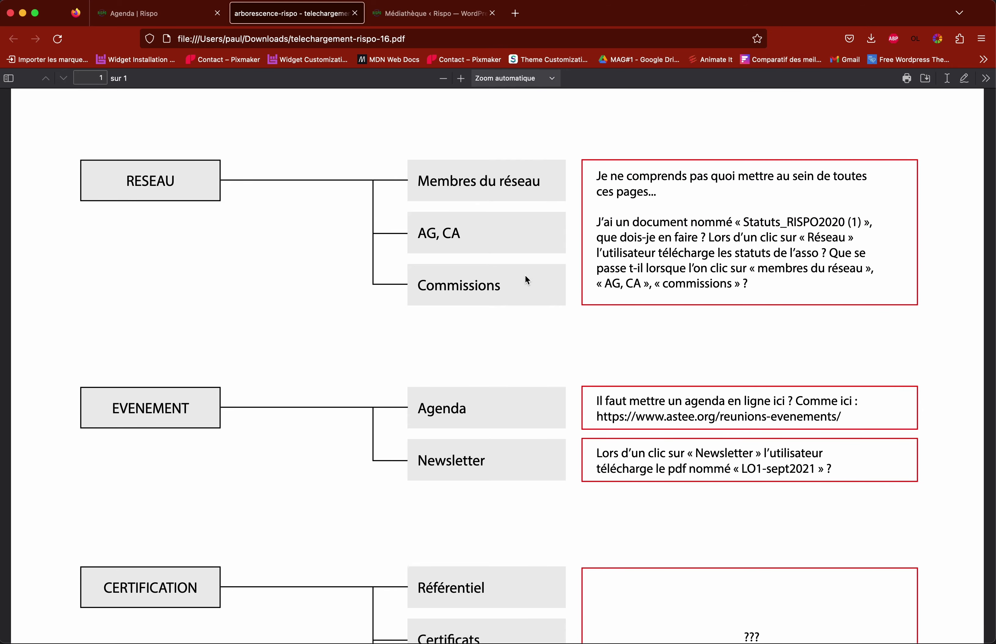
scroll(526, 277, down, 10)
scroll(527, 277, up, 10)
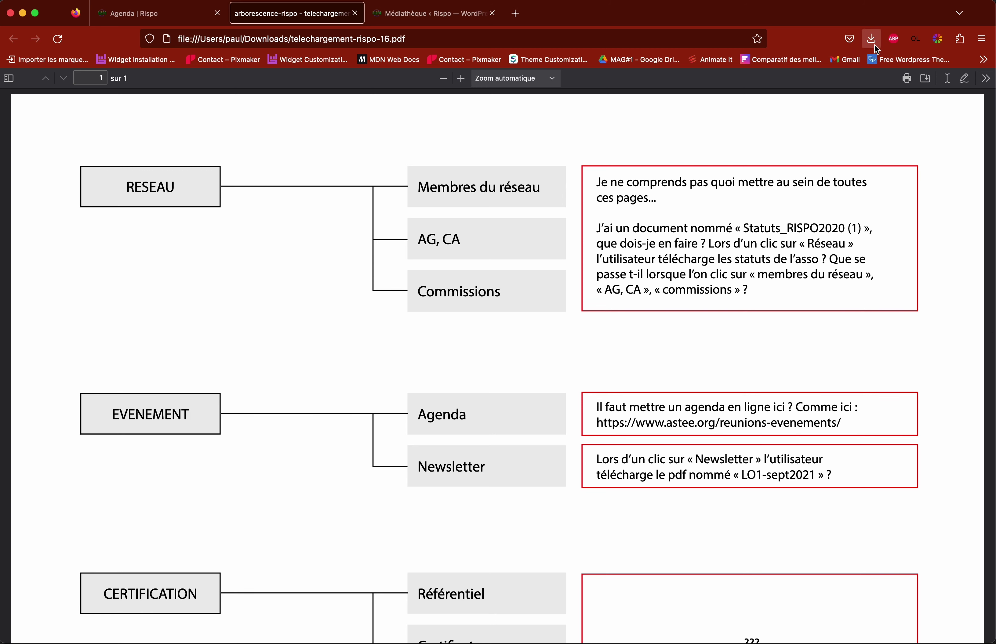
click(354, 13)
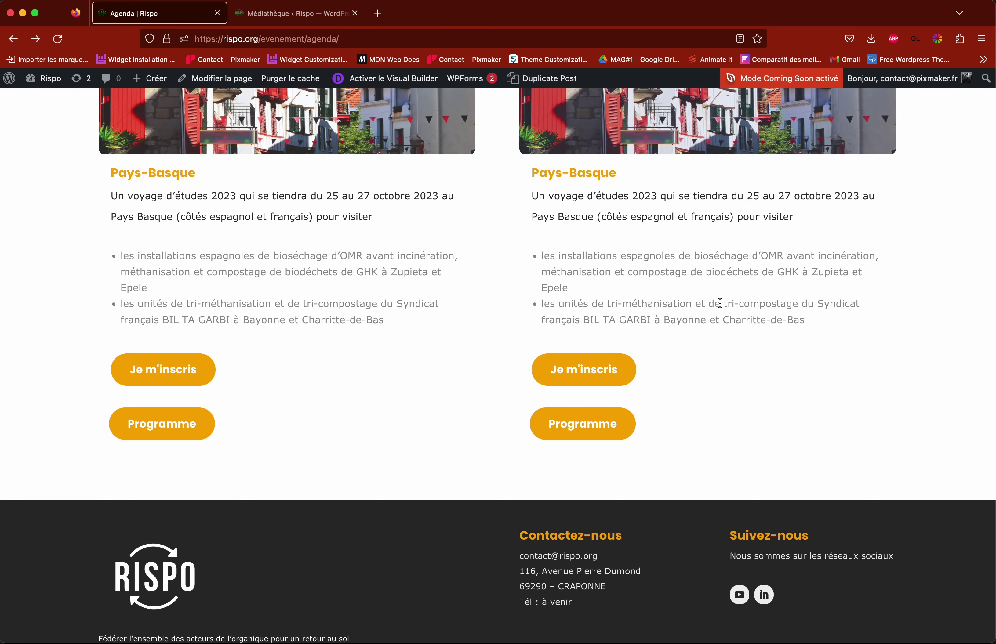
Step: Scroll the Référentiel qualité RISPO page down to its logo tabs and Télécharger button
scroll(689, 356, up, 3)
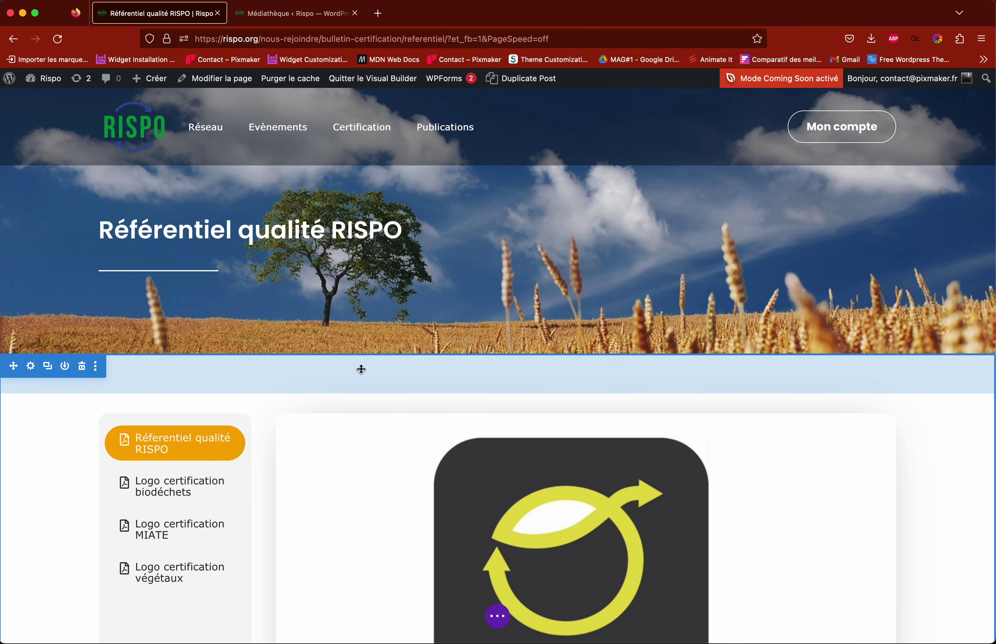
scroll(362, 369, down, 3)
scroll(360, 369, up, 3)
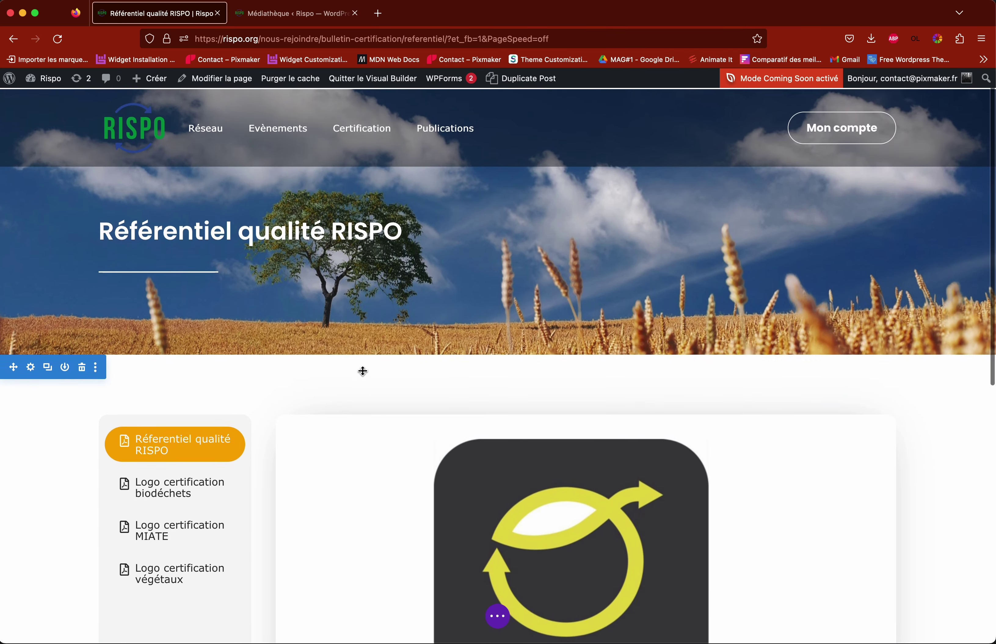
mouse_move(361, 128)
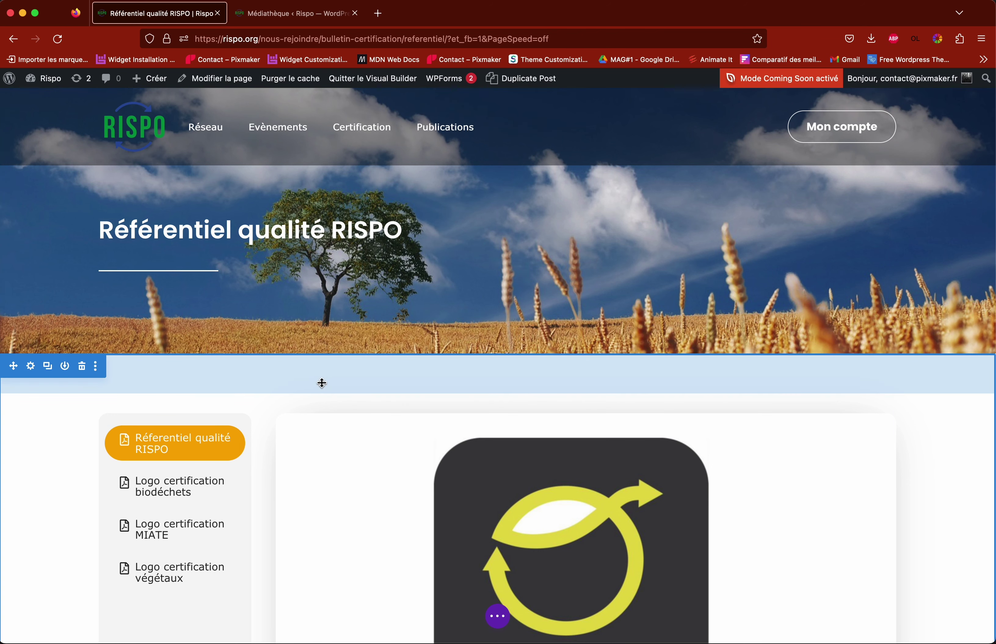
scroll(321, 383, down, 3)
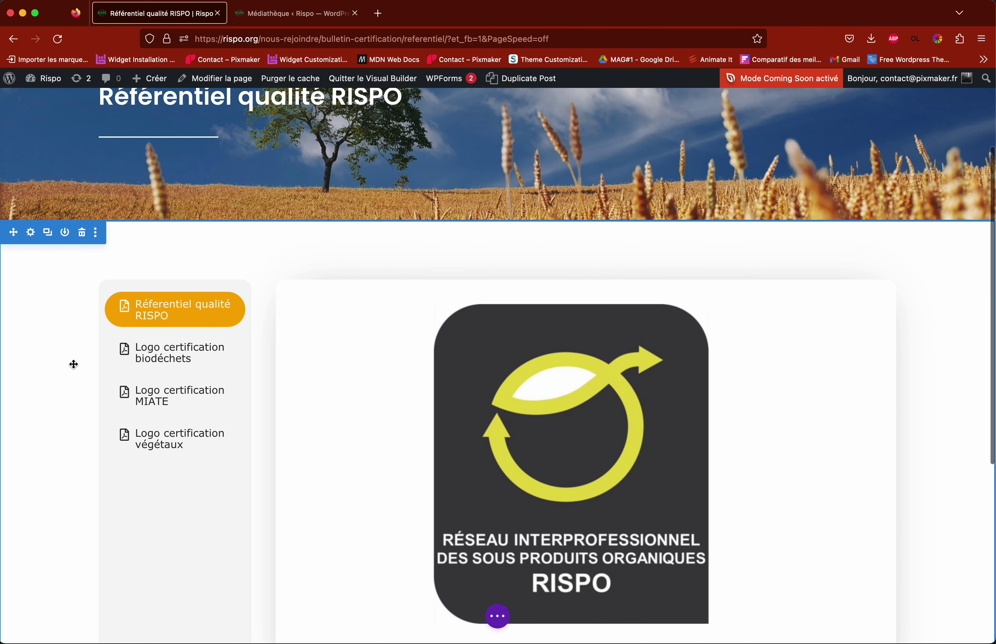
scroll(74, 365, down, 1)
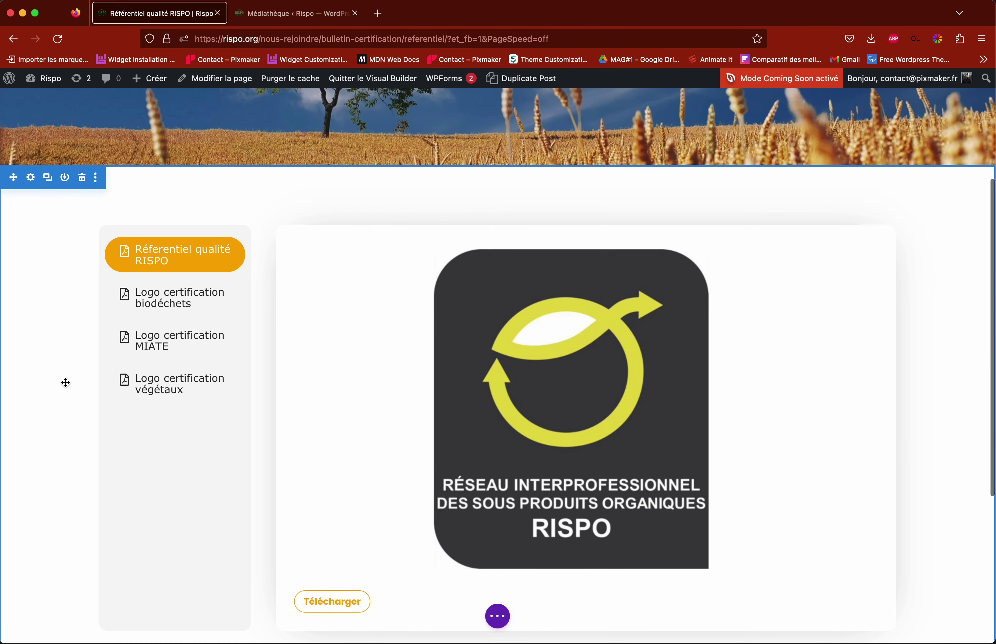
scroll(66, 383, down, 1)
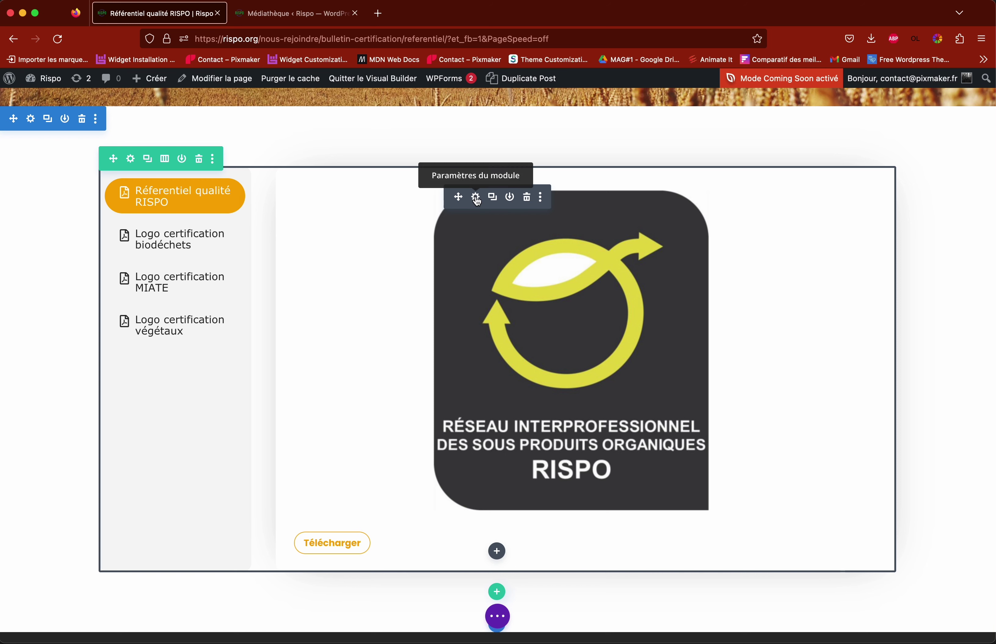
Step: Open the Supreme Advanced Tabs settings, delete the Référentiel qualité RISPO tab, then undo it
click(477, 202)
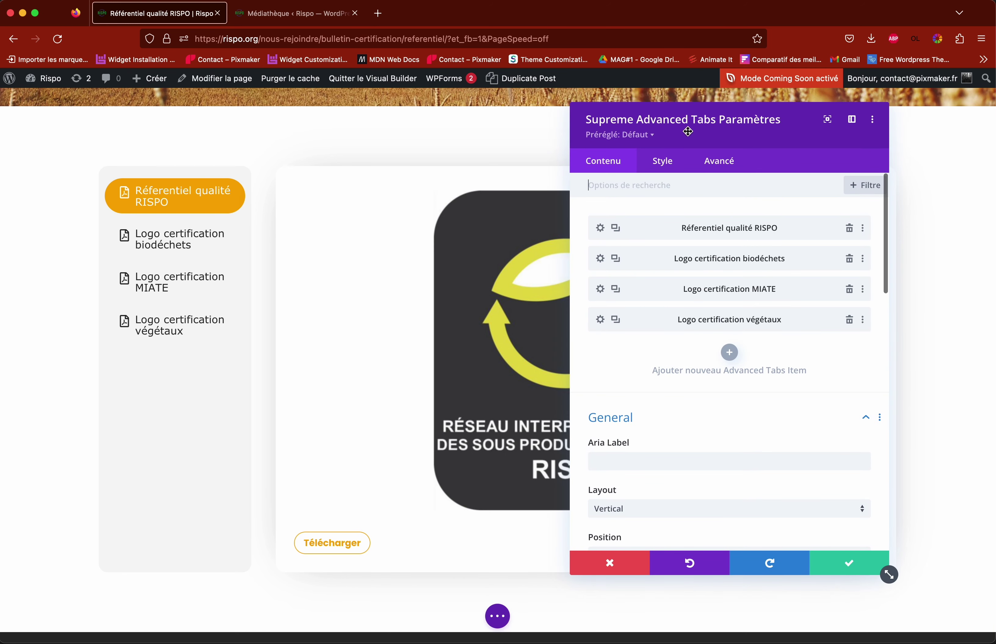
drag(683, 133, 726, 128)
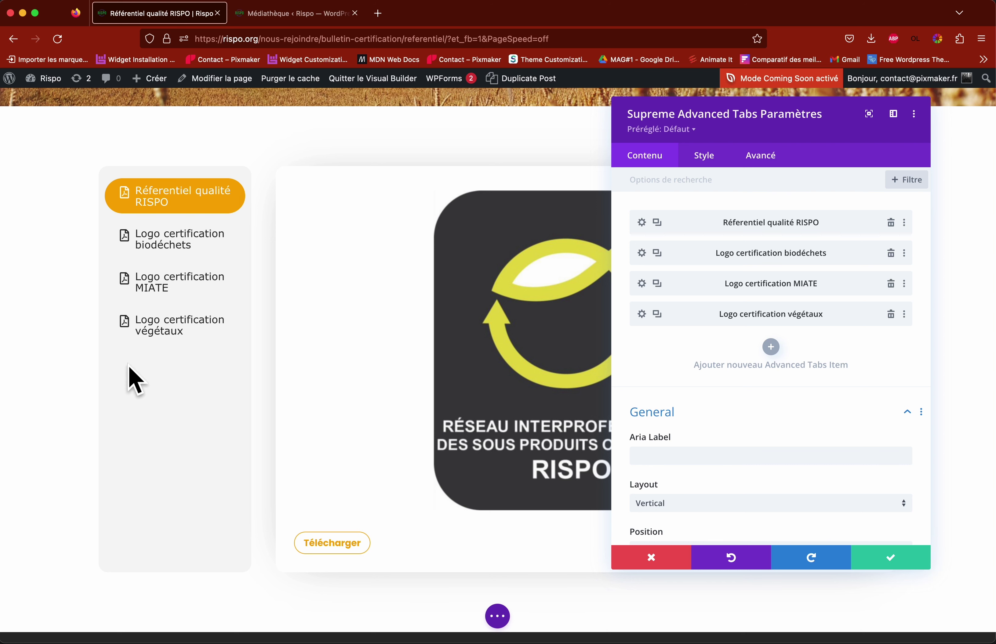
scroll(175, 252, up, 1)
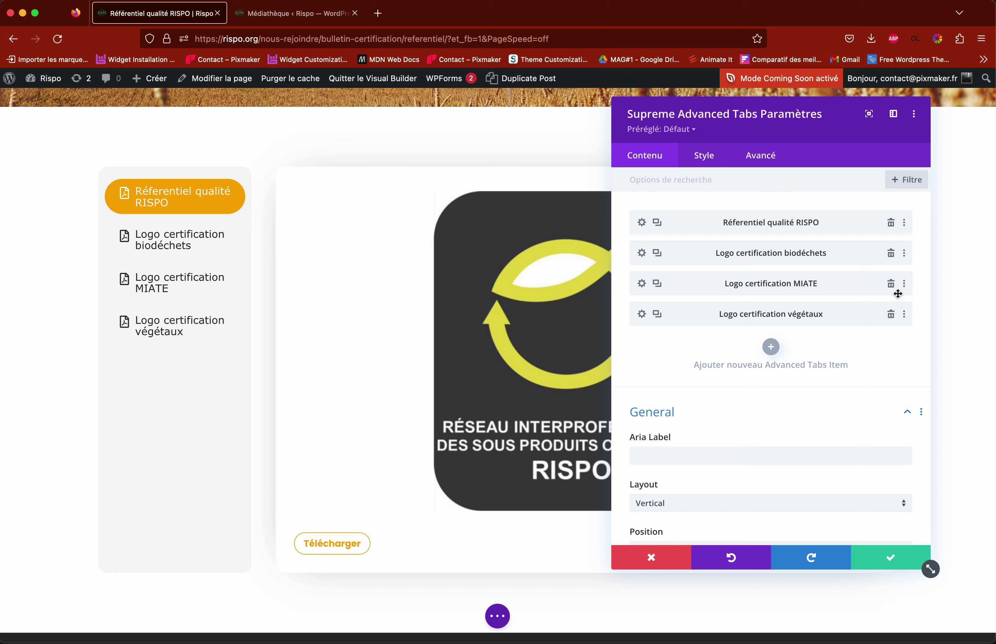
click(891, 224)
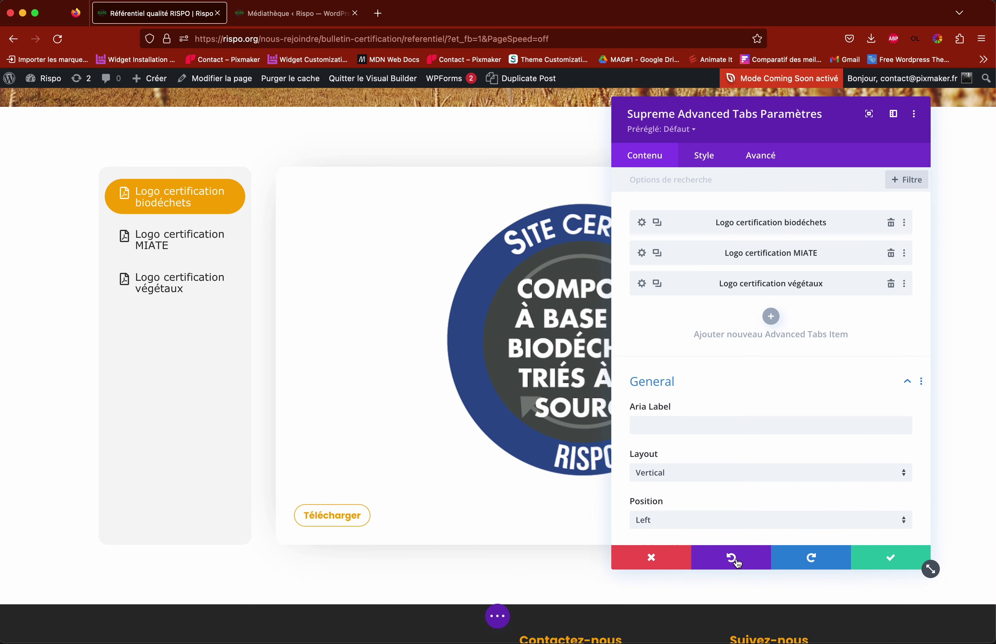
click(737, 564)
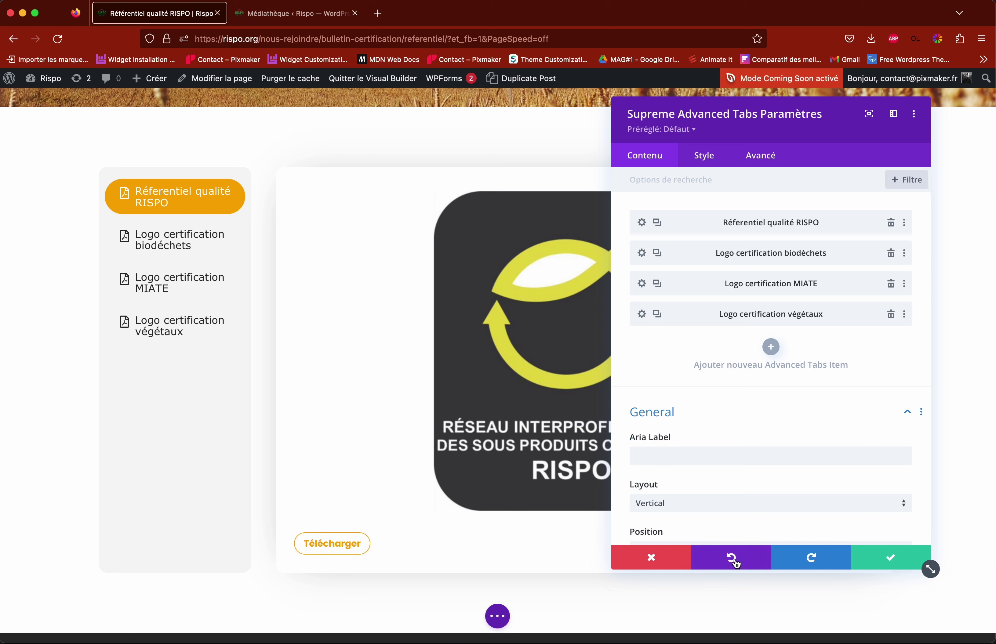
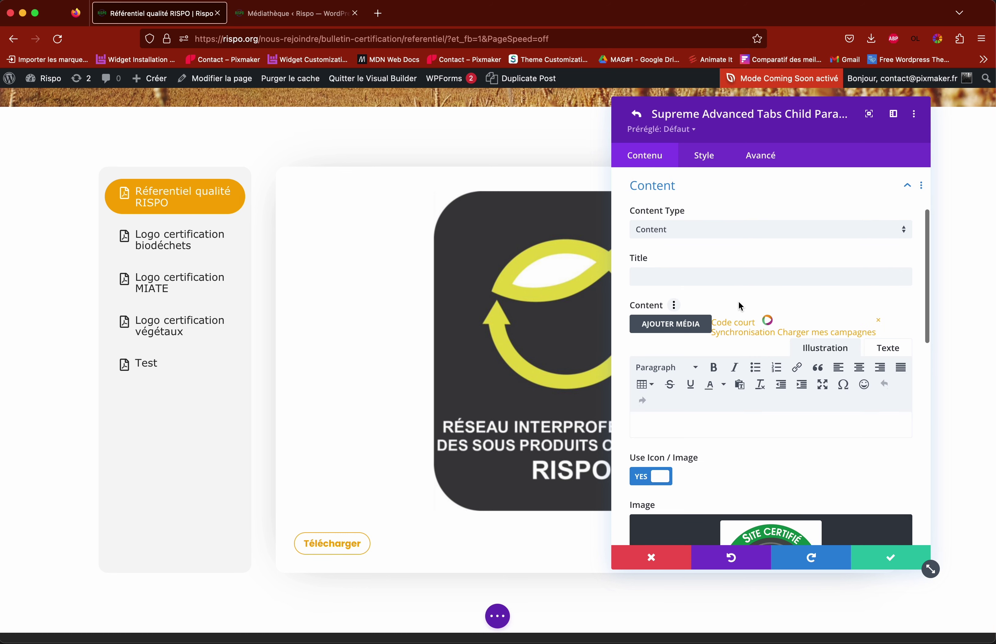
Step: Scroll the tab item's settings down to the Image field showing the compost badge
scroll(740, 307, down, 5)
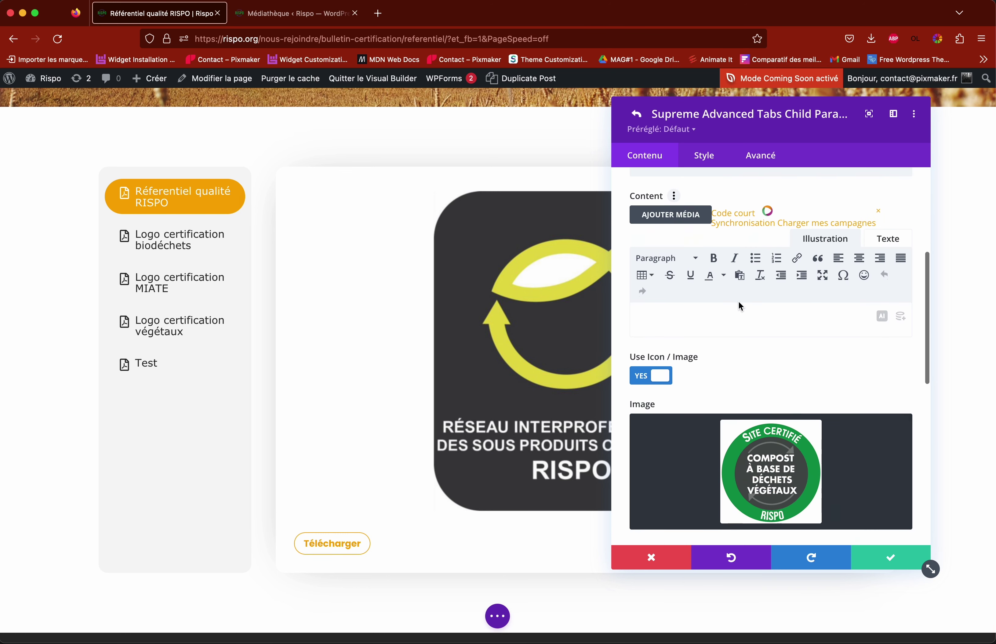
scroll(741, 308, down, 5)
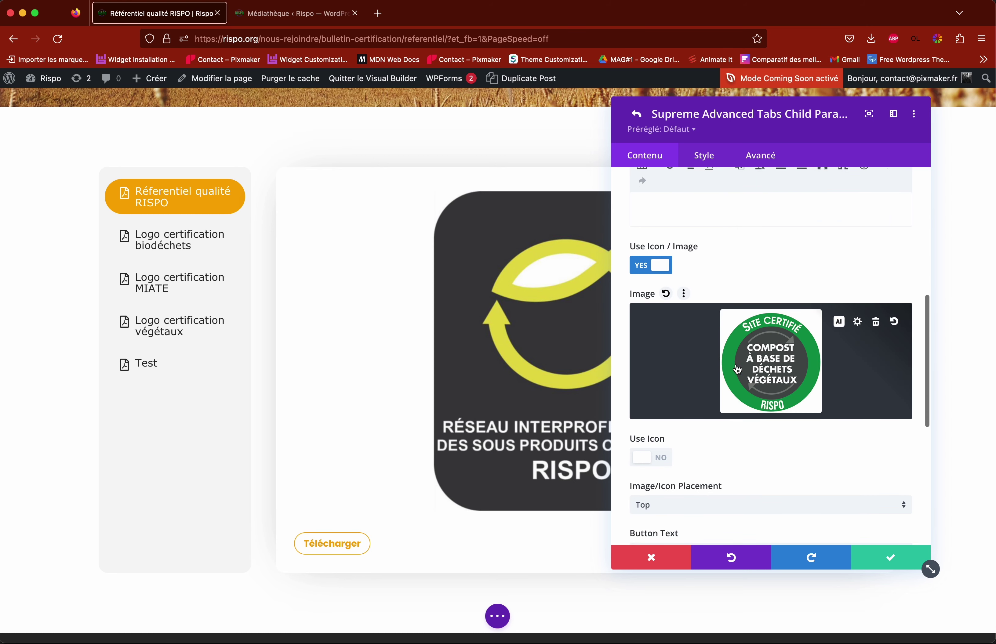
Step: Replace the tab image with the wheat field photo rye-g6fa28b95e_1920.jpg from the Médiathèque
click(772, 366)
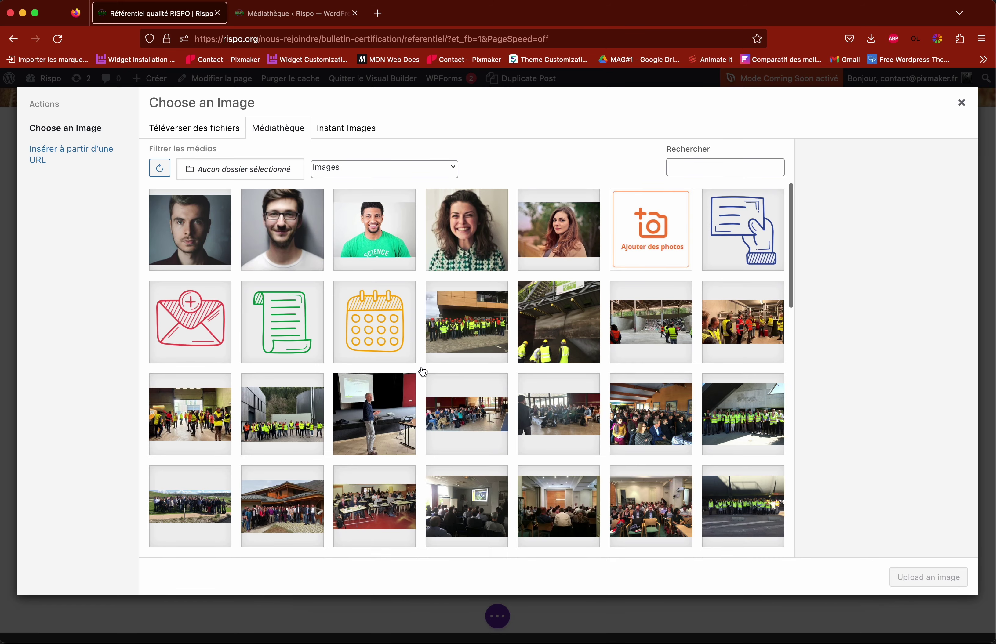
scroll(423, 371, down, 5)
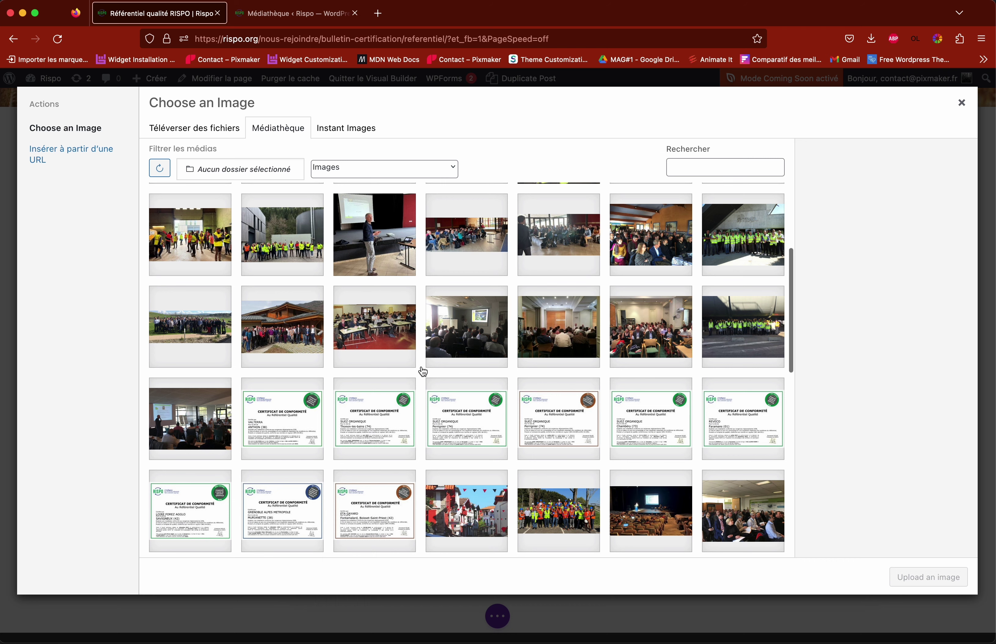
scroll(423, 371, down, 8)
scroll(423, 372, down, 5)
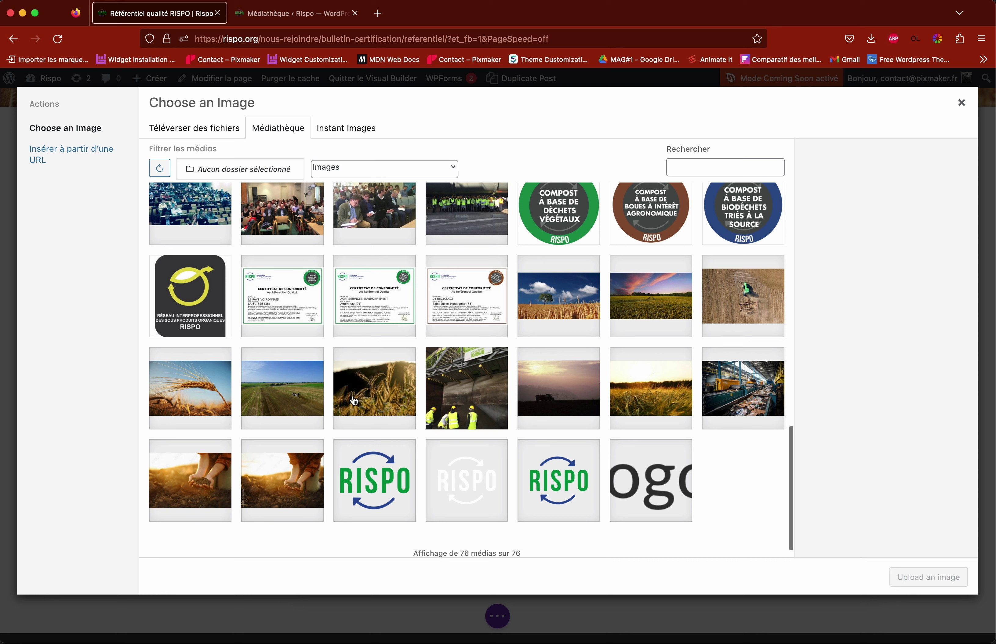
click(389, 397)
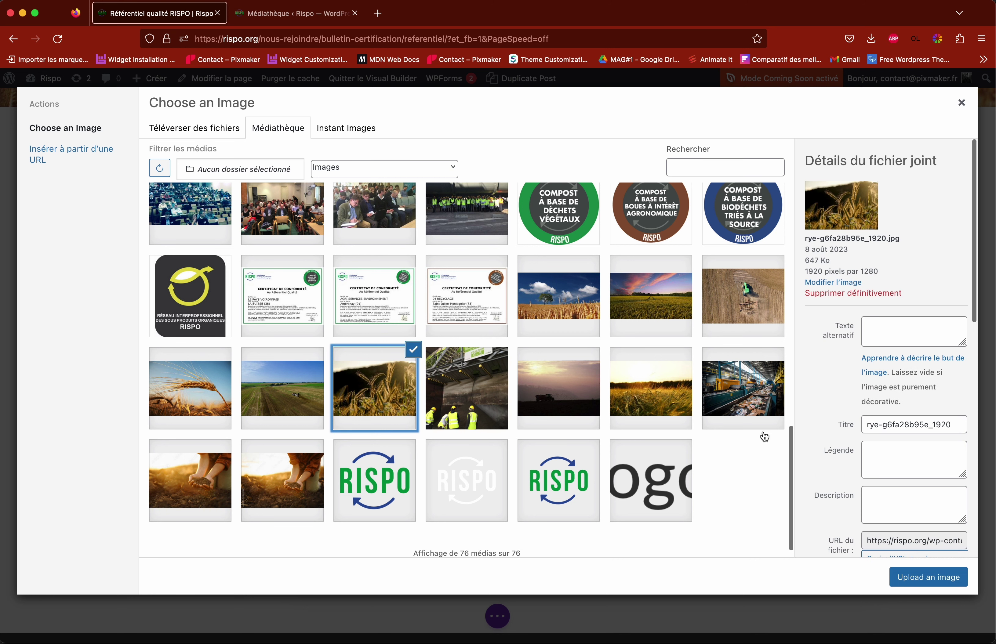
click(930, 579)
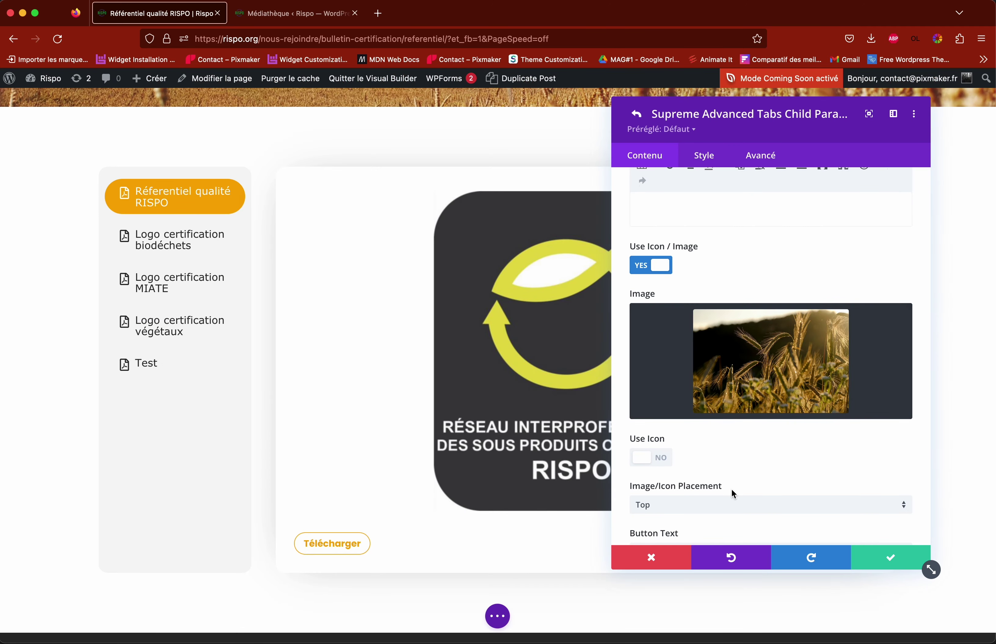
Step: Empty the Button Link URL field, removing the plant-waste compost label PNG path
mouse_move(747, 357)
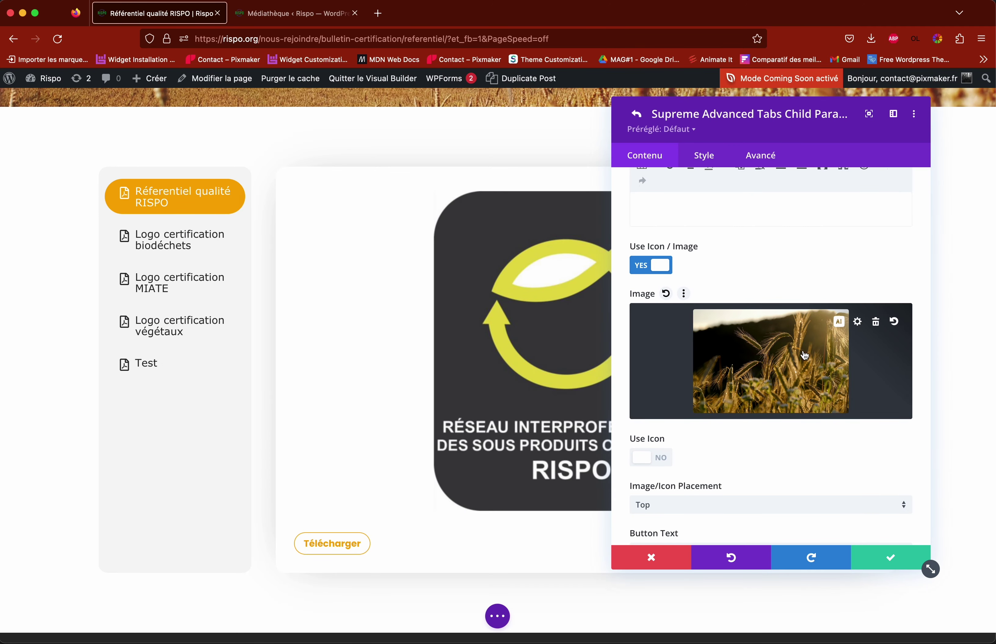
scroll(757, 362, down, 5)
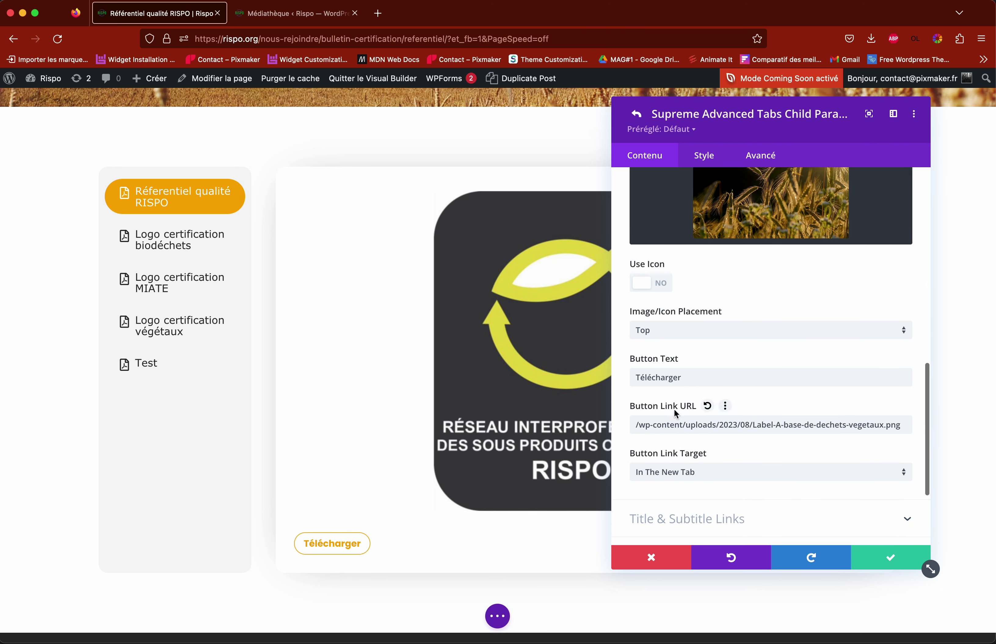
drag(635, 425, 940, 432)
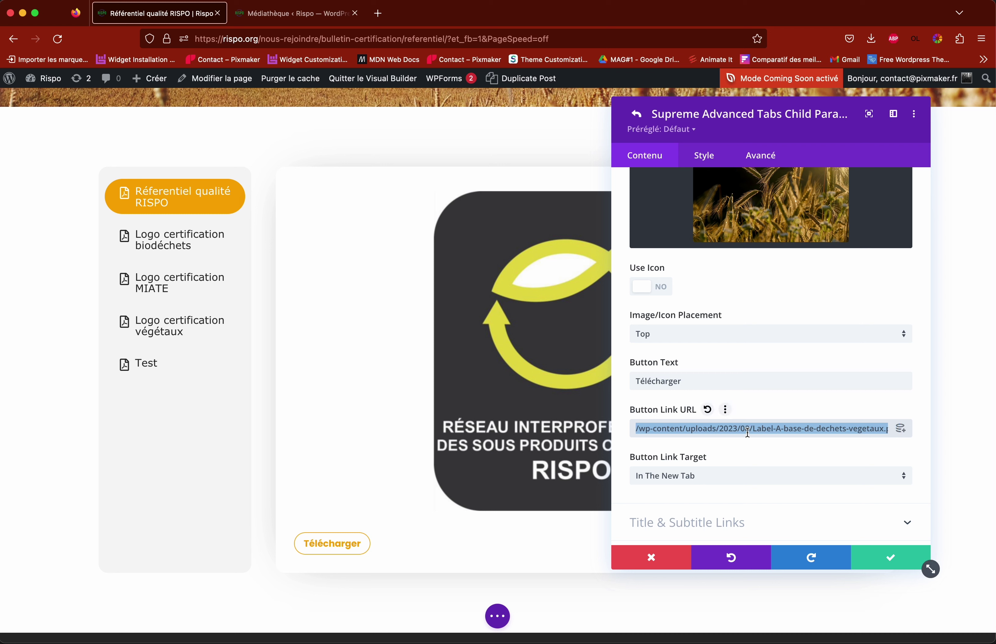
key(BackSpace)
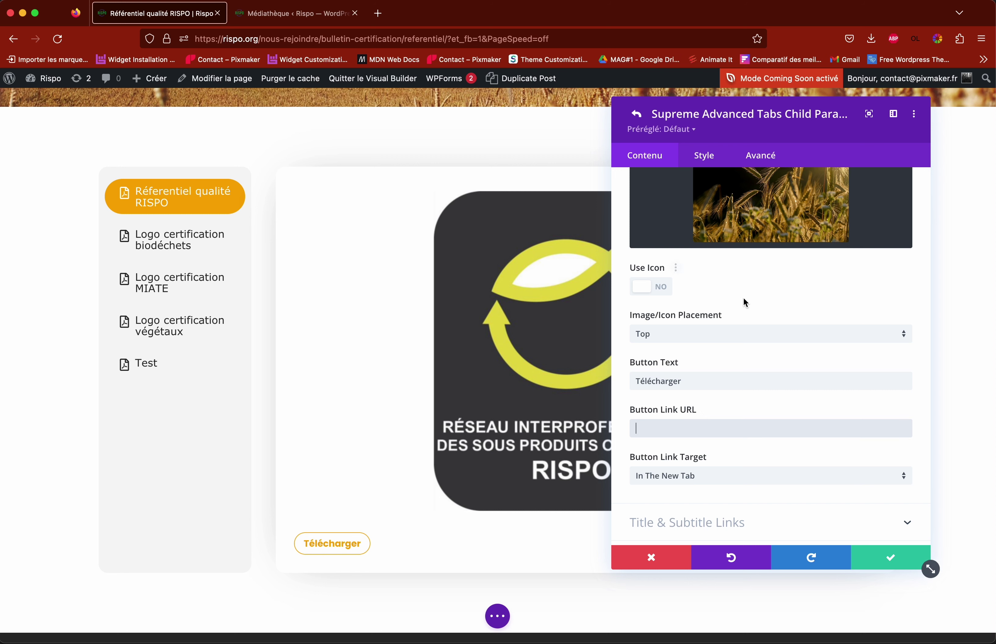
scroll(744, 299, up, 2)
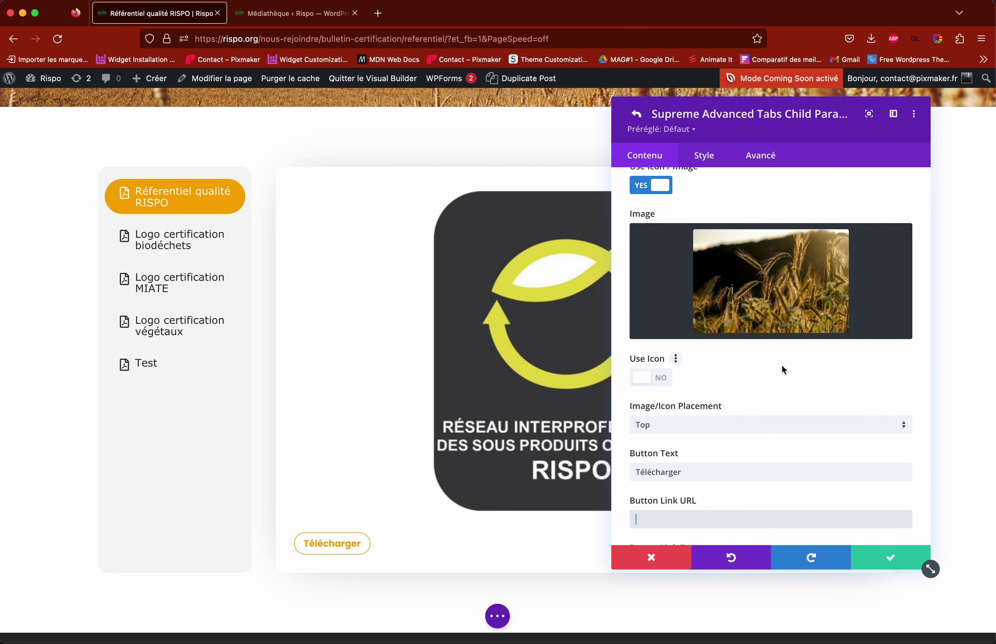
scroll(760, 368, down, 1)
scroll(752, 397, up, 1)
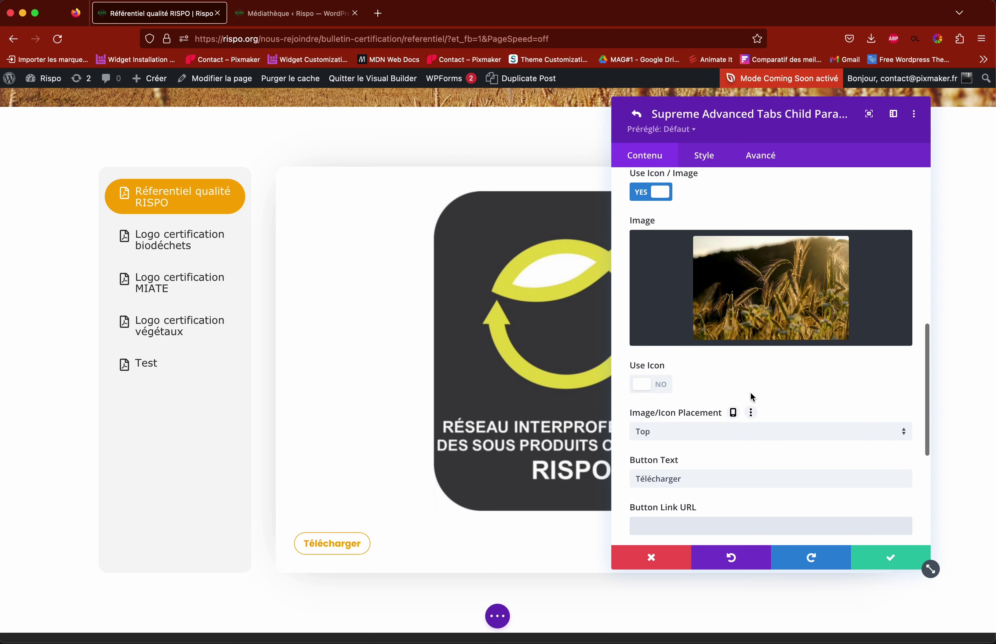
Step: Open the WordPress dashboard in a new browser tab
click(257, 12)
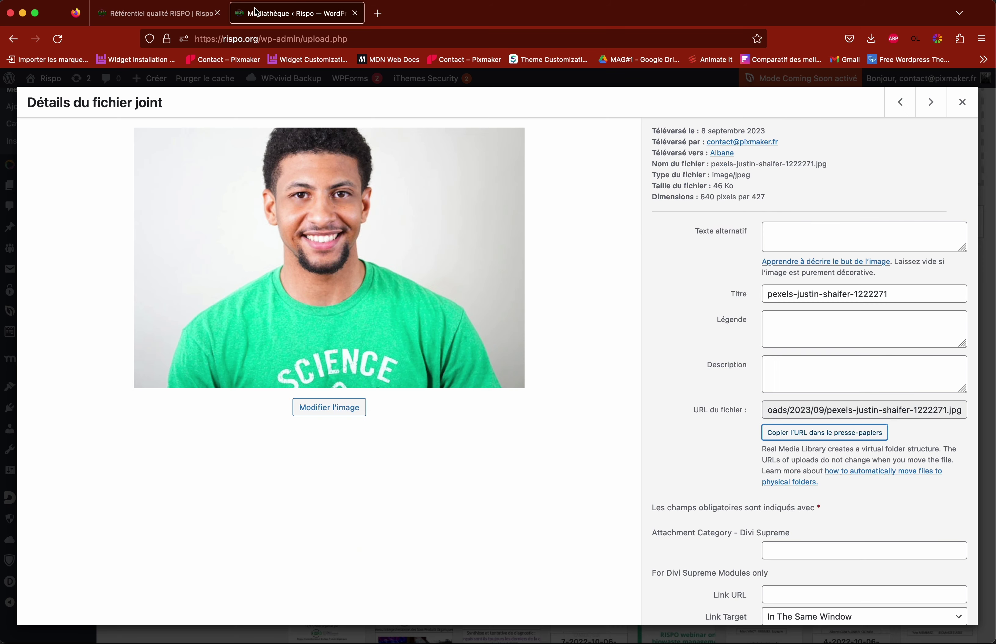
click(962, 102)
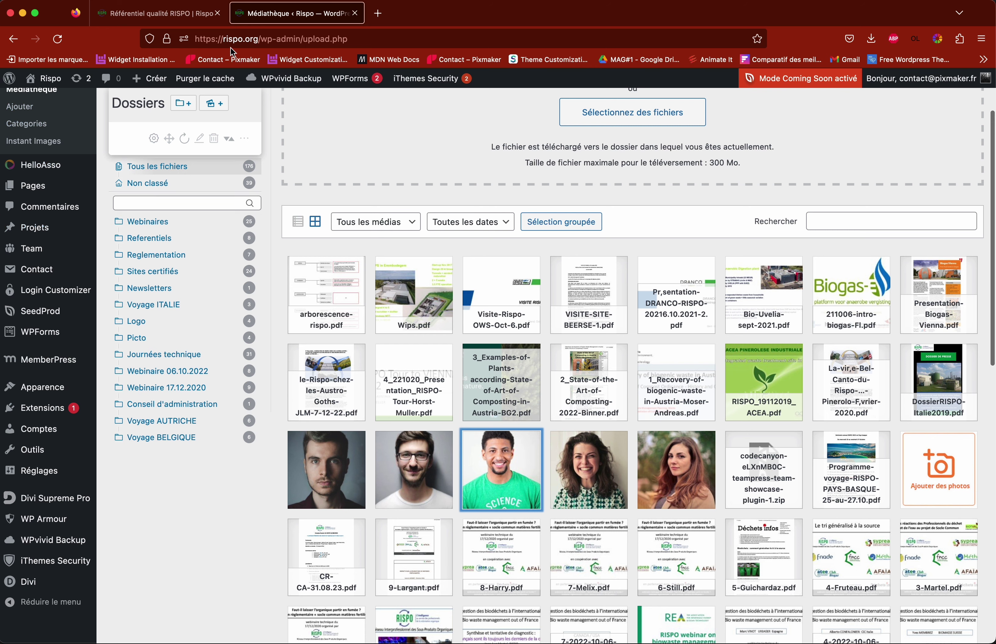
click(168, 12)
mouse_move(42, 79)
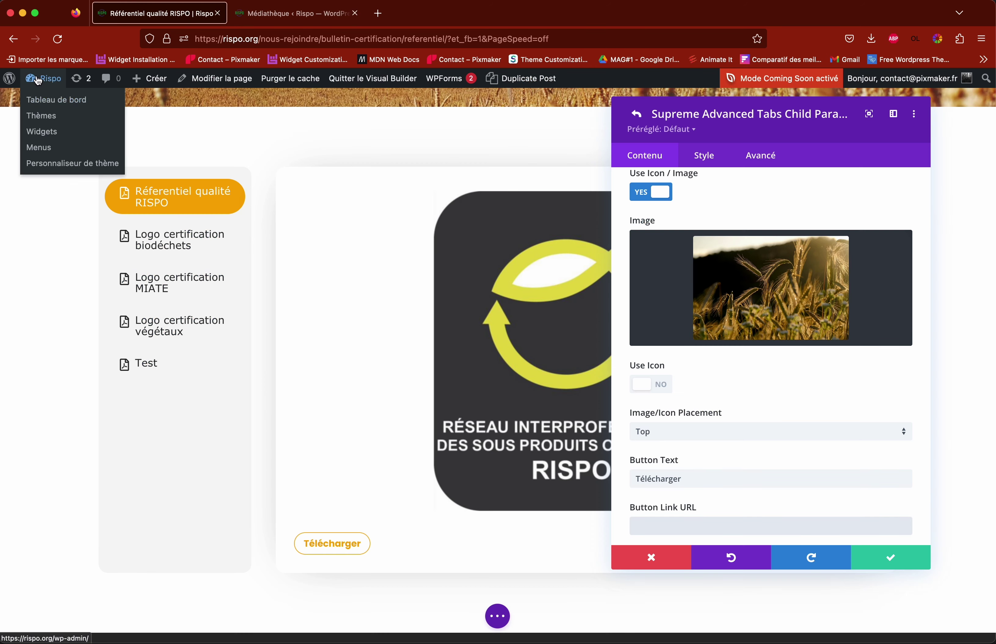
right_click(46, 104)
click(83, 107)
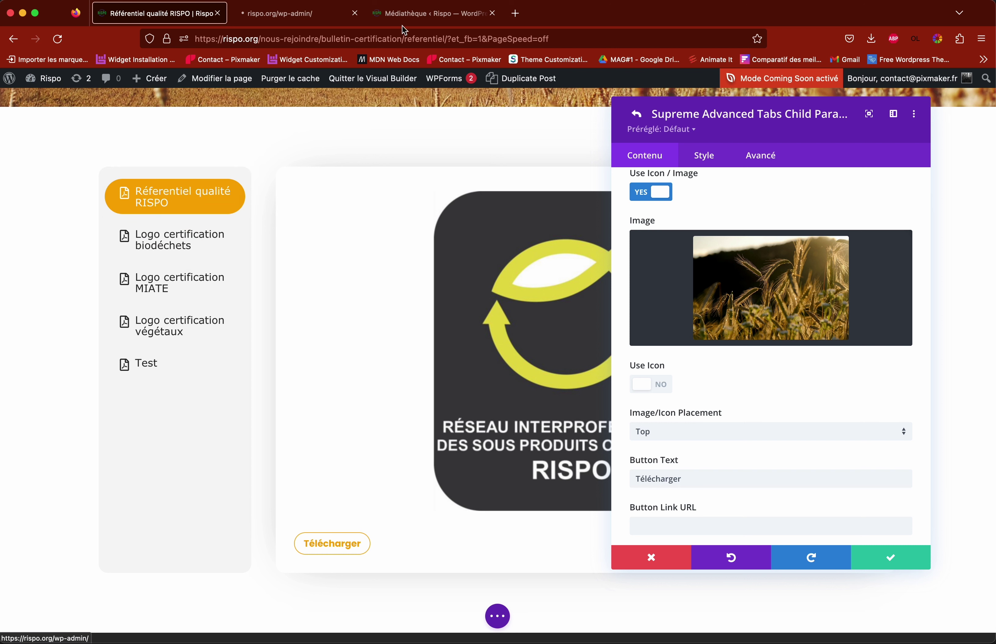
click(296, 12)
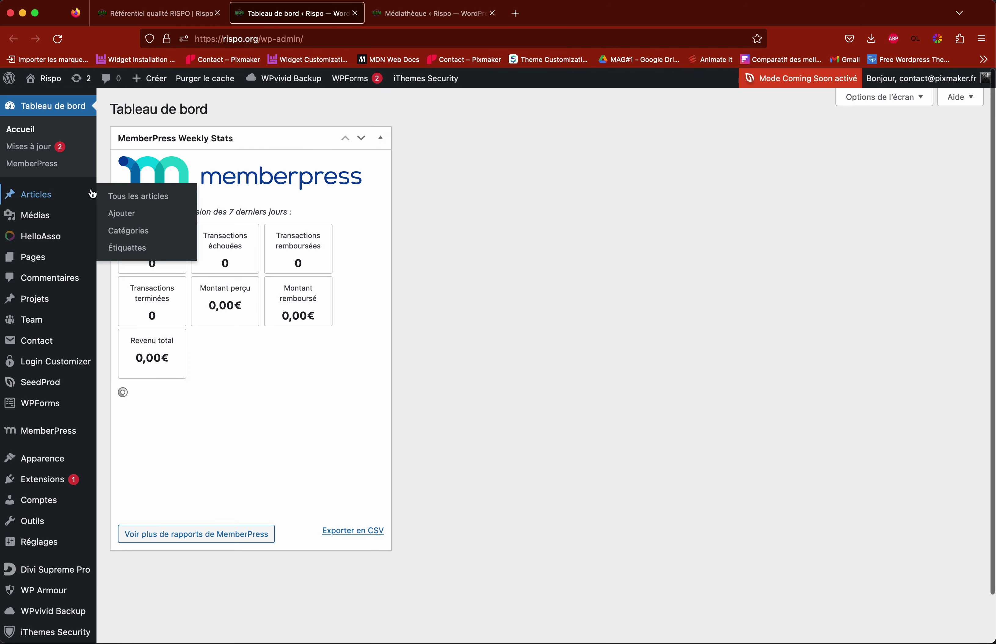
Step: Copy the green-shirt presenter photo's file URL from Médias and return to the builder
click(36, 218)
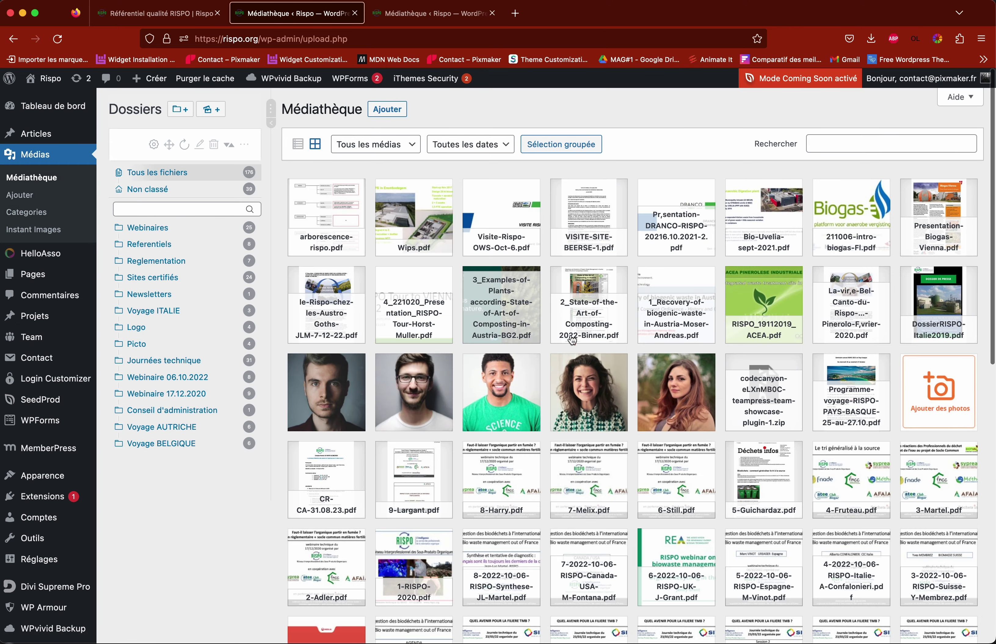
click(479, 431)
click(846, 437)
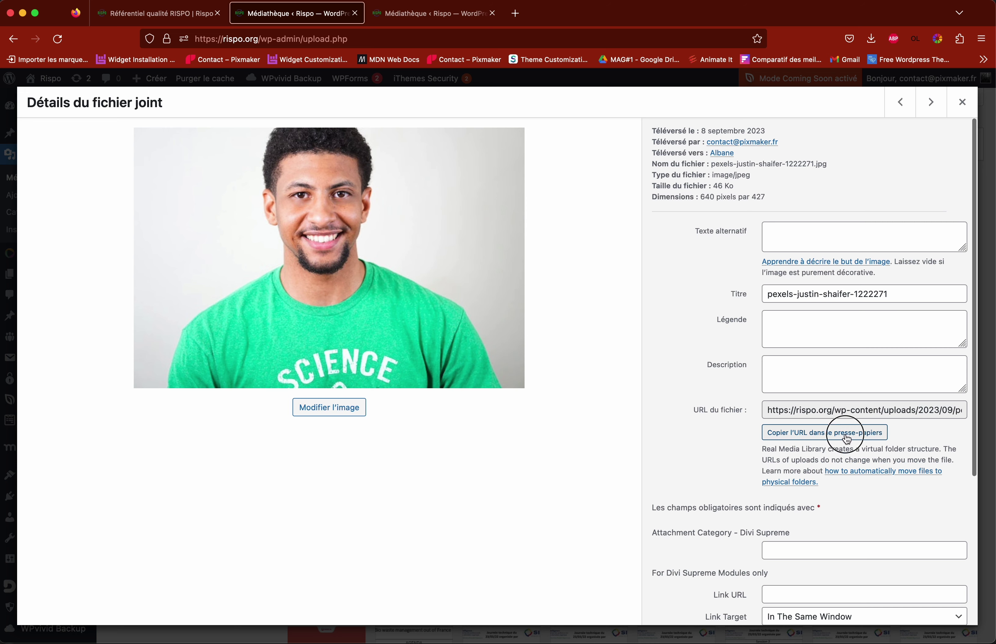
click(962, 102)
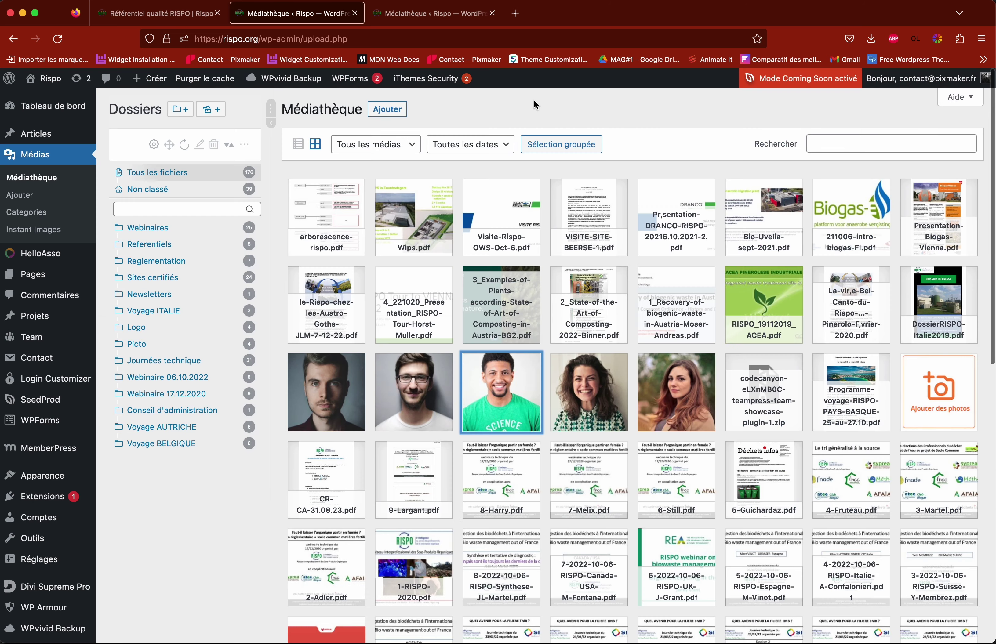
click(155, 13)
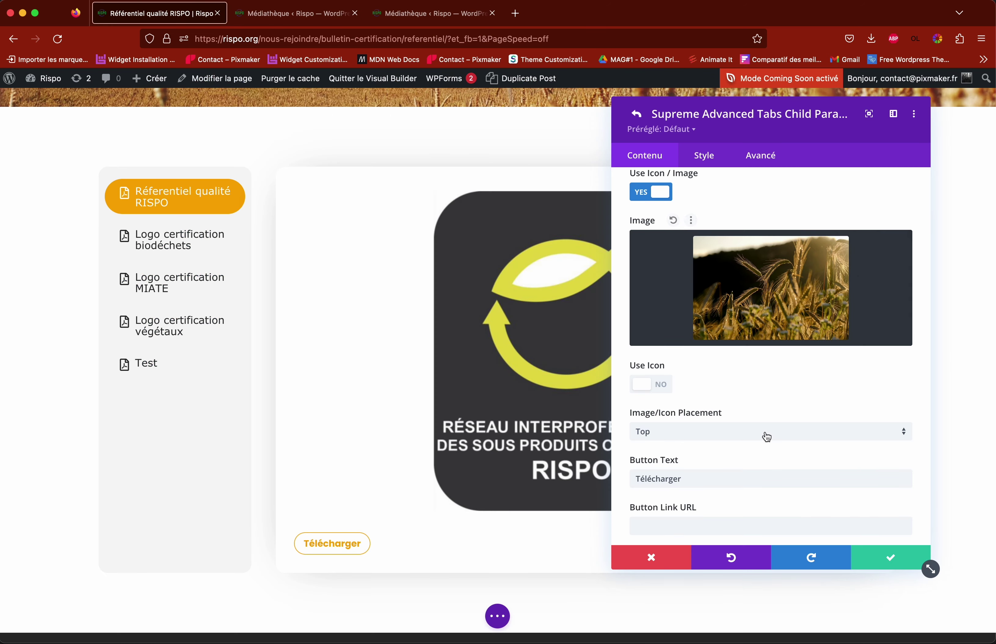
Step: Set the wheat photo rye-g6fa28b95e_1920 as the tab image, copying its file URL
scroll(785, 380, up, 1)
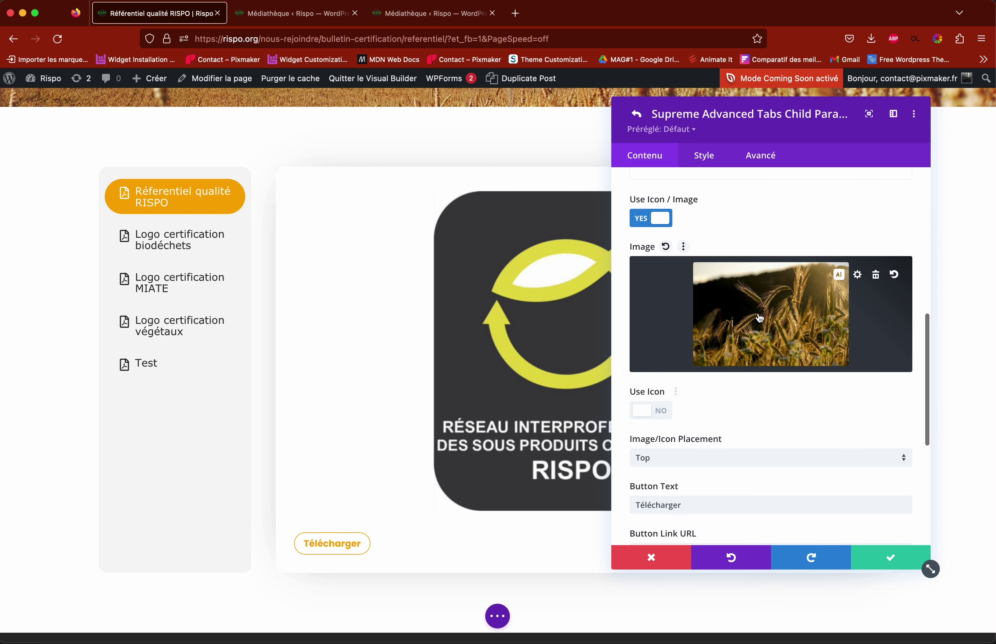
click(774, 323)
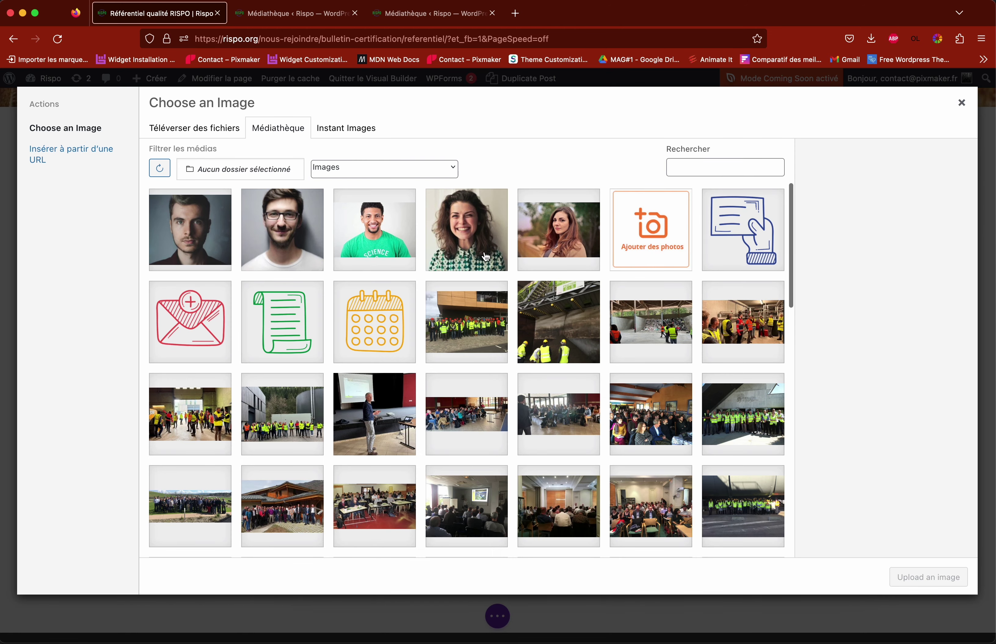
click(486, 258)
scroll(818, 412, down, 3)
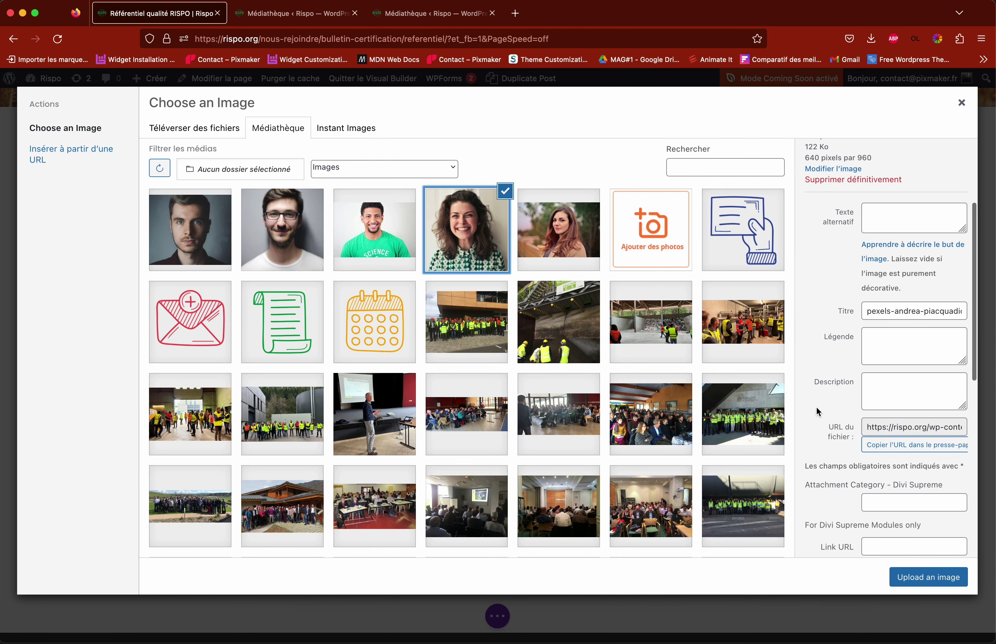
scroll(818, 413, down, 2)
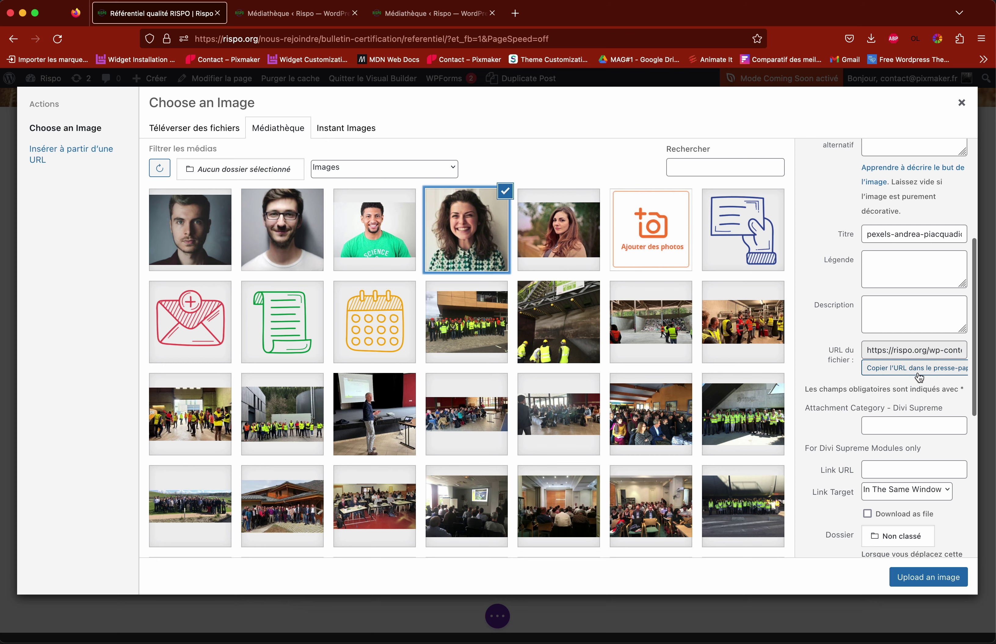
scroll(526, 316, down, 6)
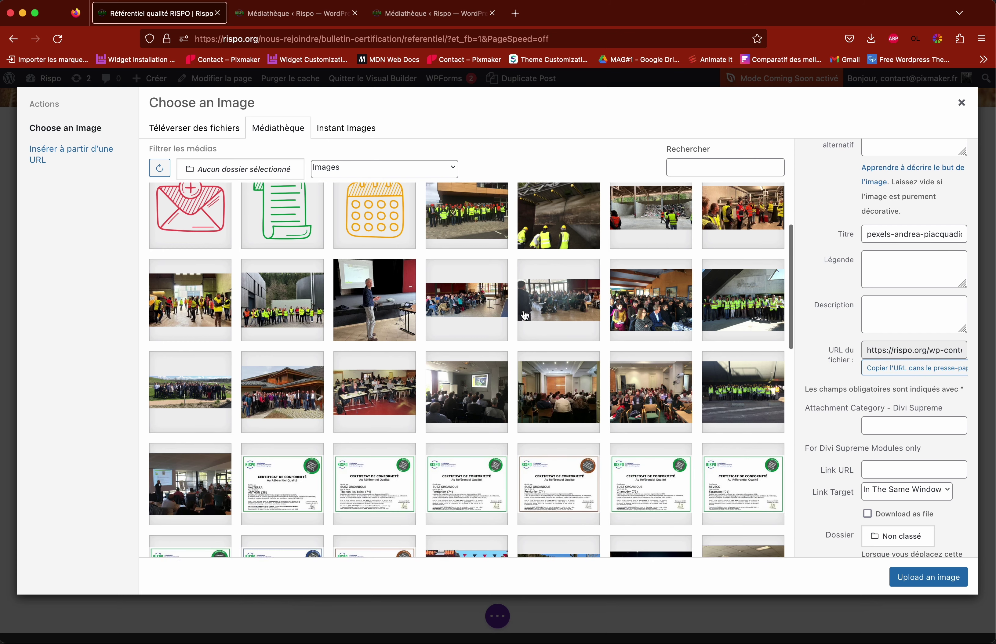
scroll(526, 315, down, 10)
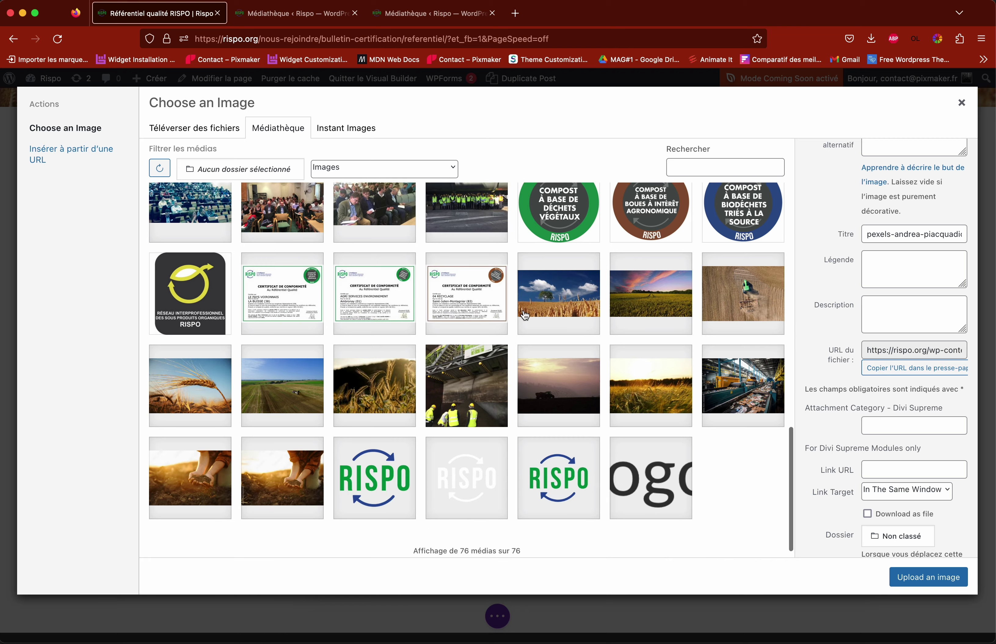
click(369, 356)
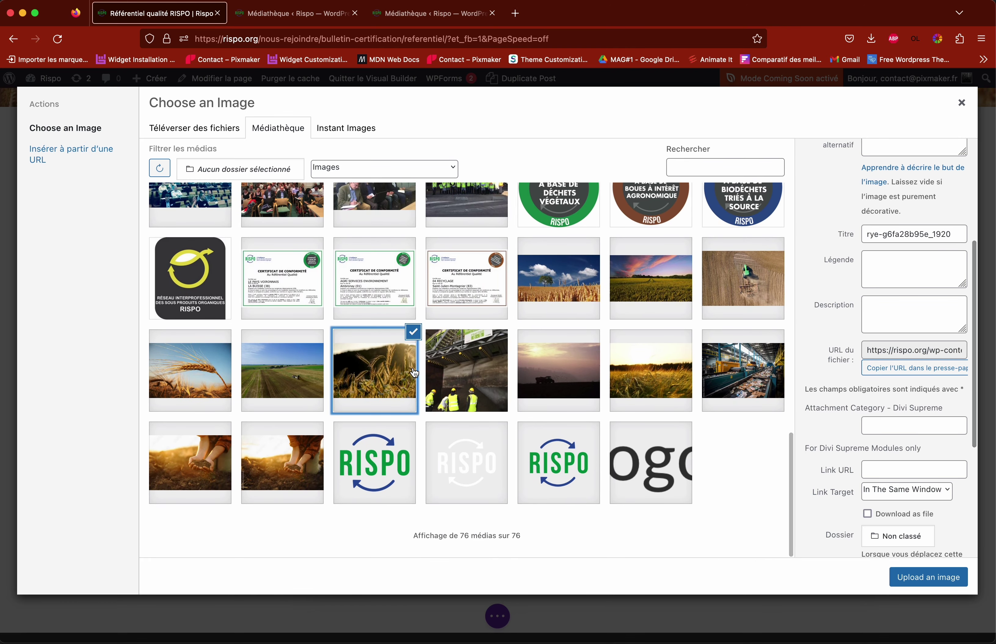
click(919, 368)
click(937, 577)
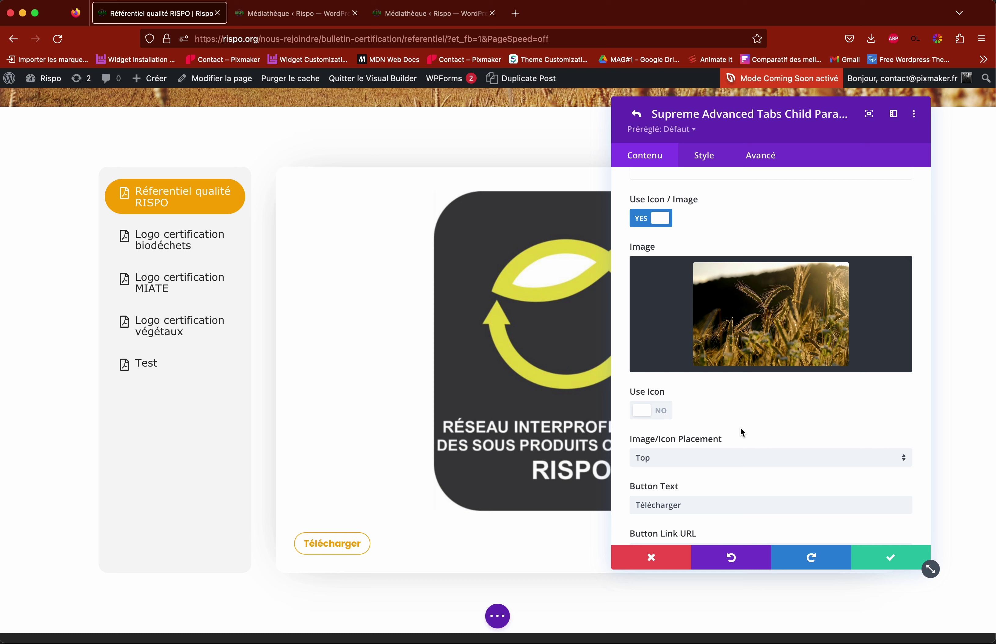
scroll(740, 428, down, 2)
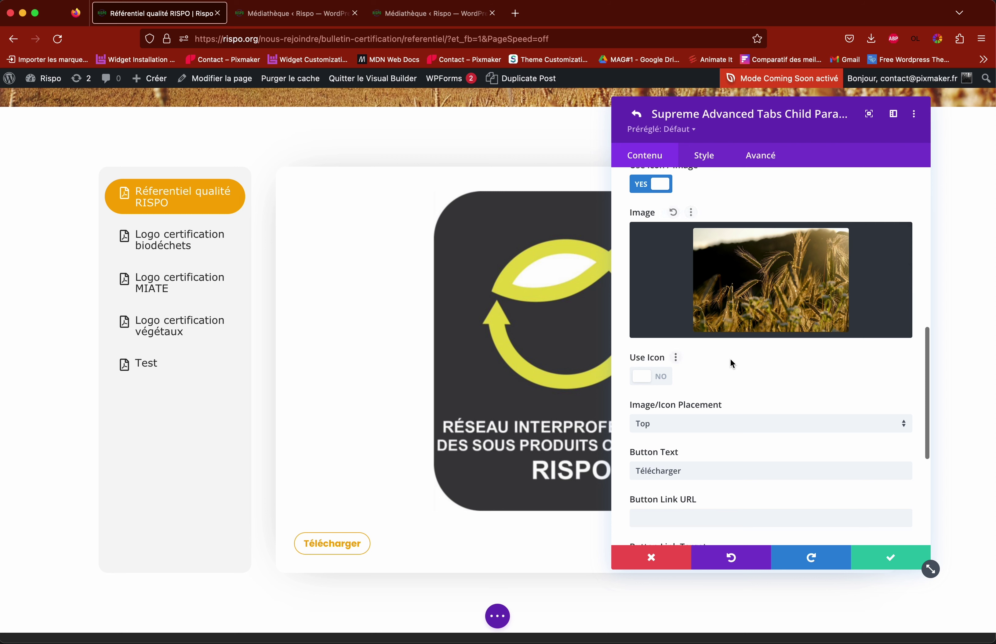
scroll(742, 372, down, 3)
scroll(741, 364, down, 2)
click(668, 405)
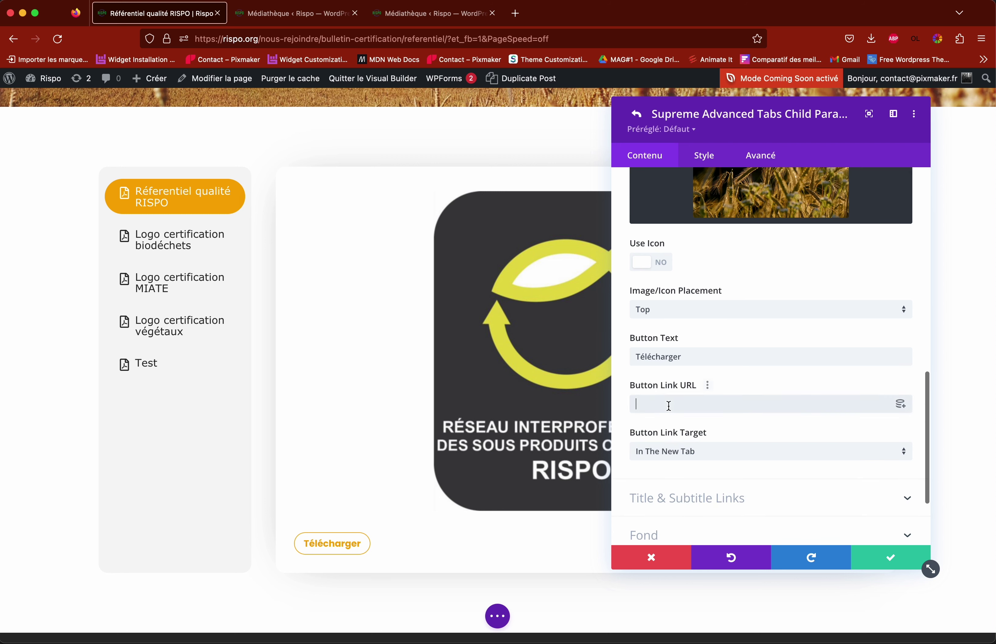
key(super+v)
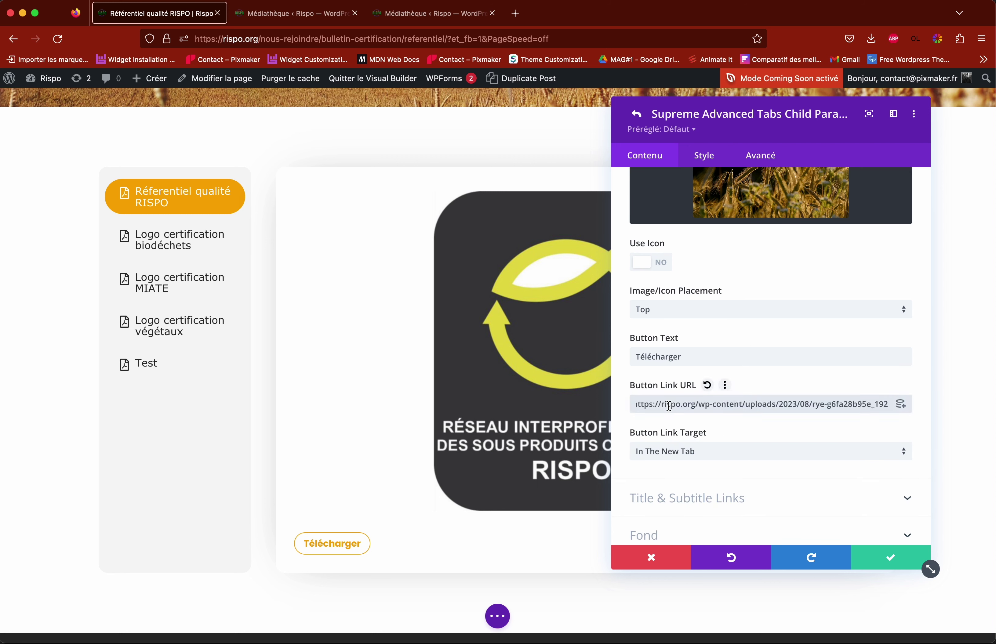
drag(694, 402, 629, 402)
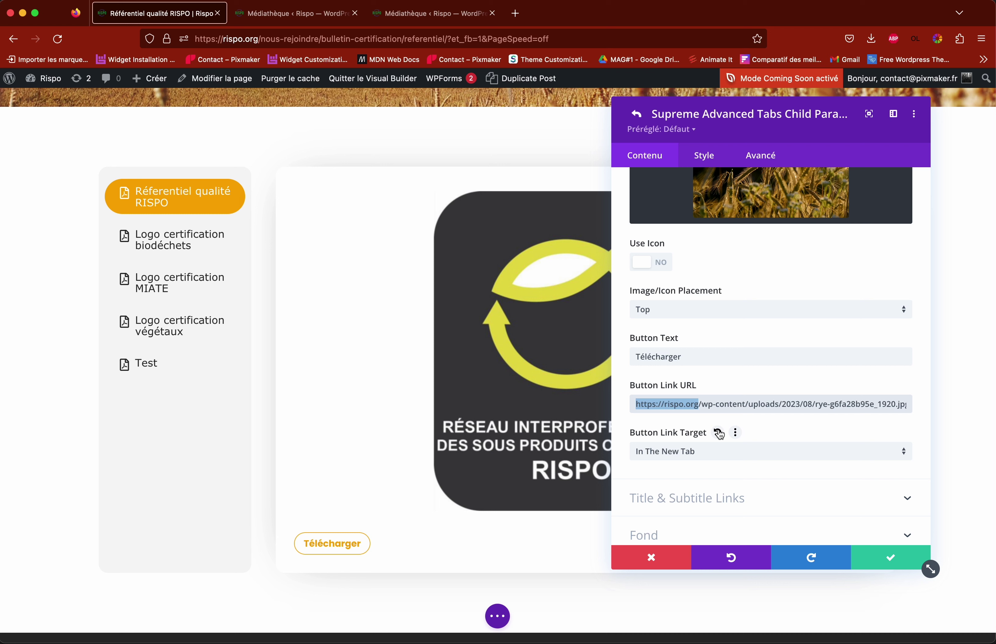
key(BackSpace)
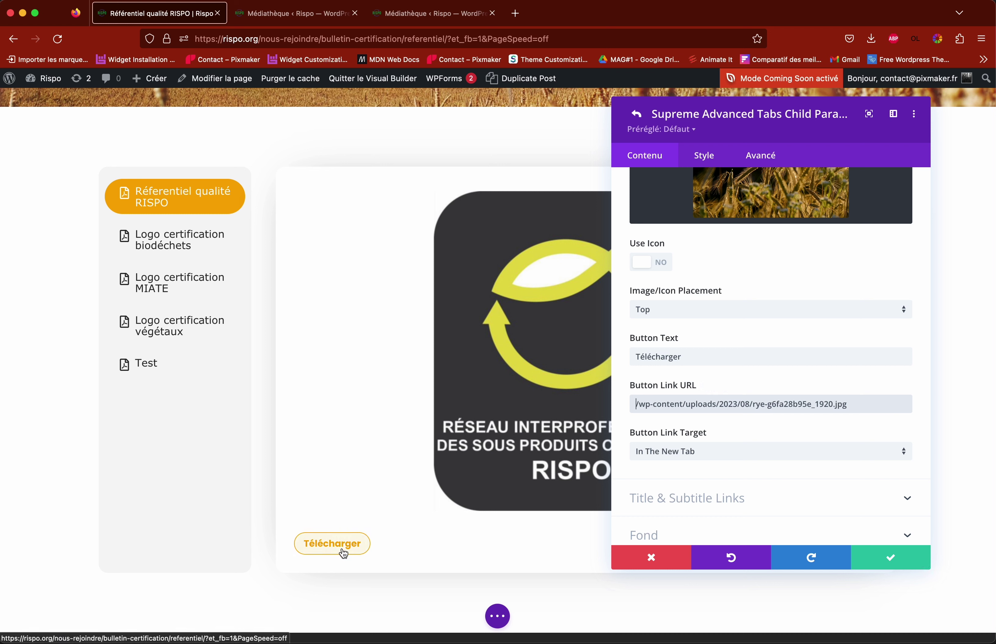
drag(635, 405, 857, 404)
click(857, 405)
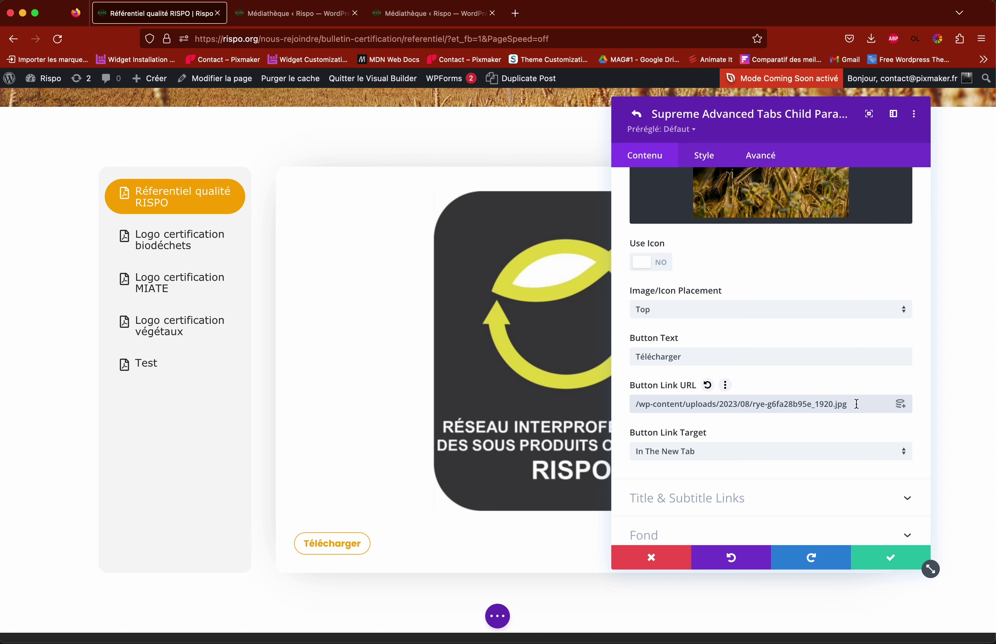
scroll(717, 431, up, 1)
scroll(717, 424, up, 10)
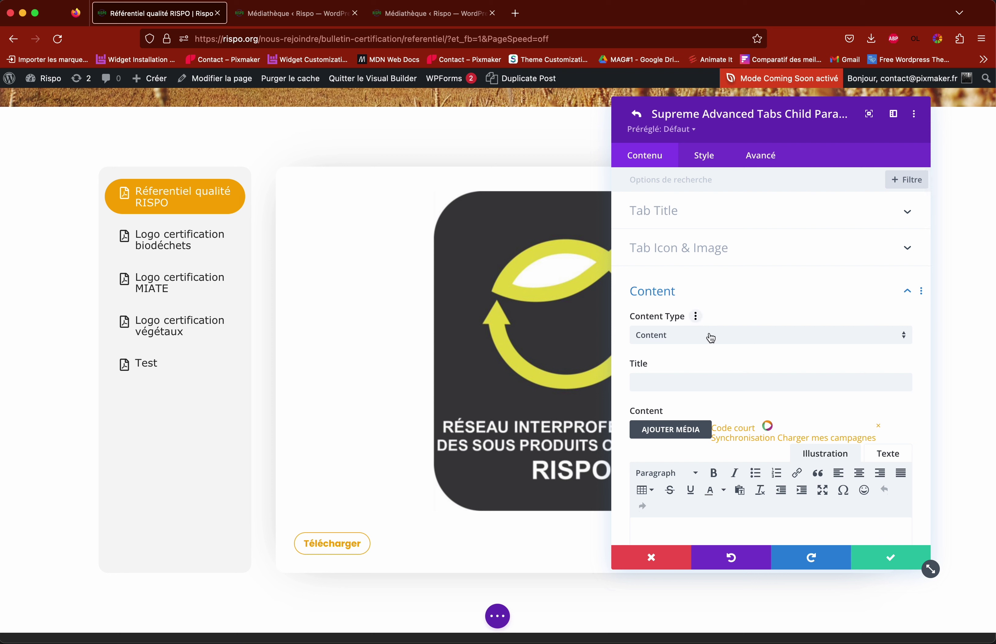
click(675, 222)
click(651, 256)
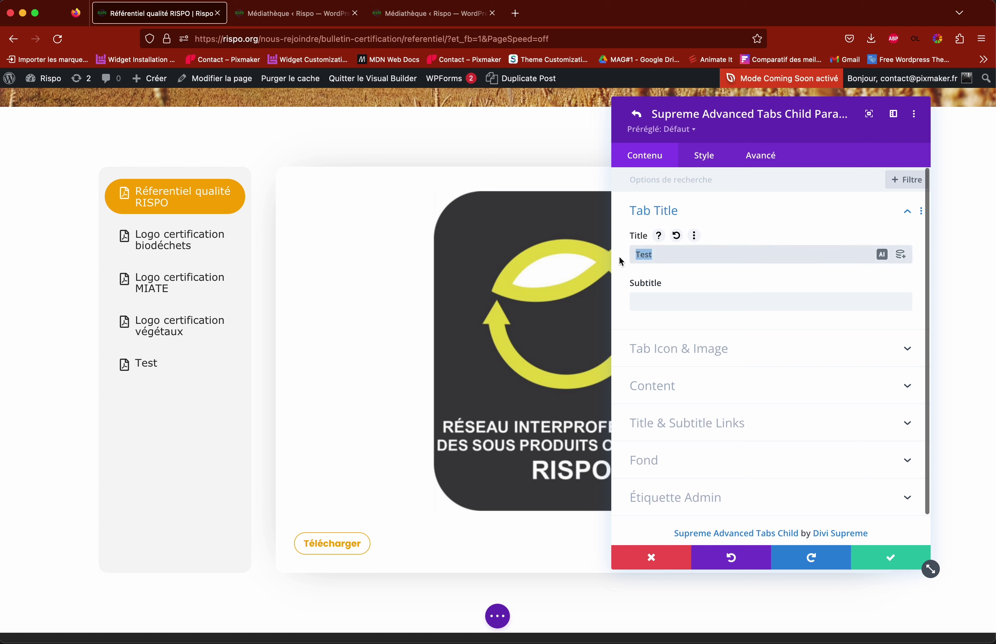
click(651, 385)
scroll(736, 378, down, 5)
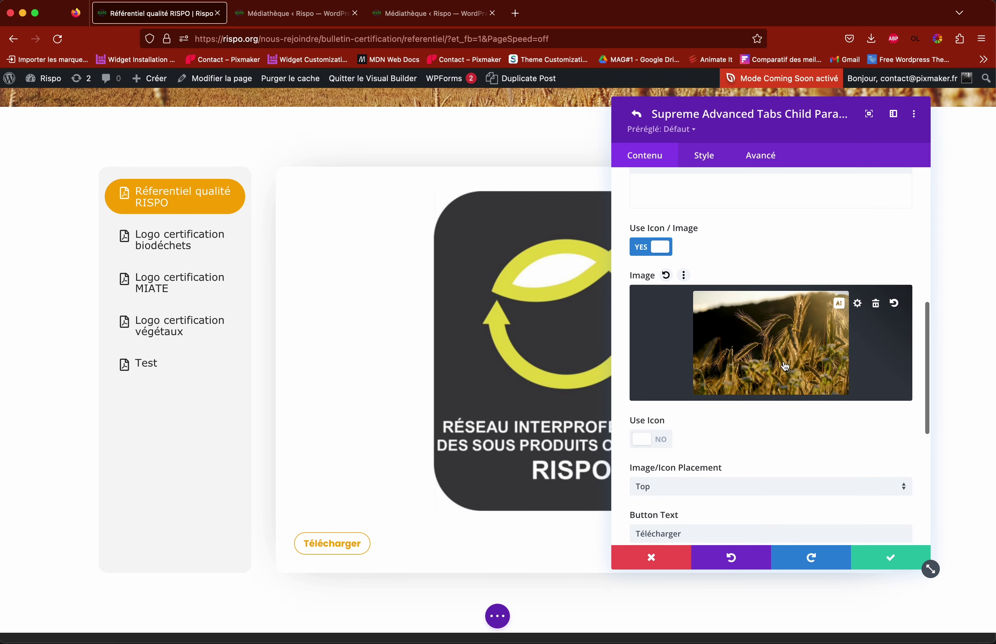
click(749, 332)
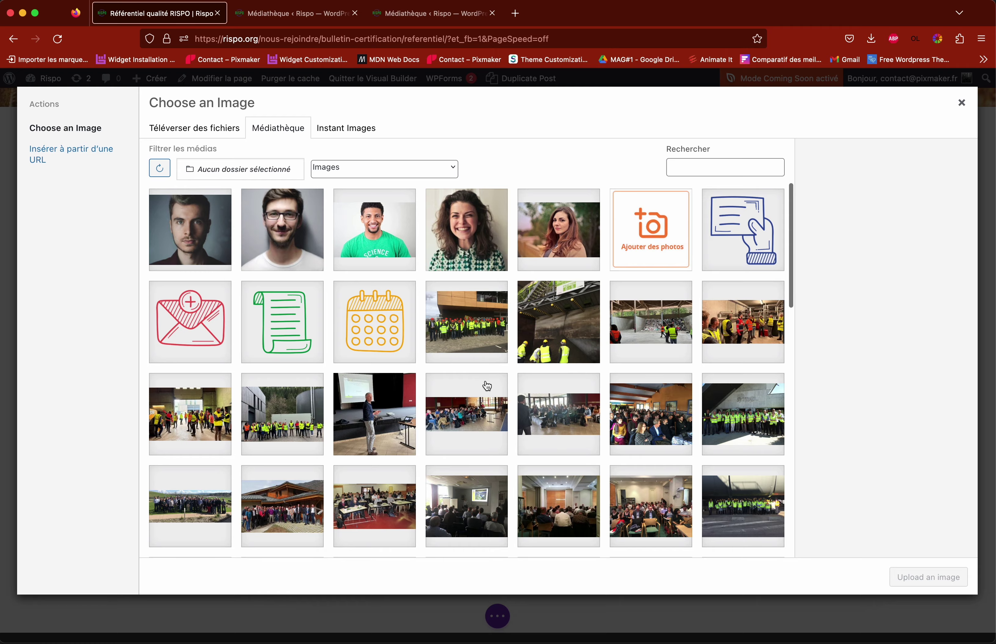
scroll(485, 384, down, 15)
click(382, 377)
scroll(905, 413, down, 4)
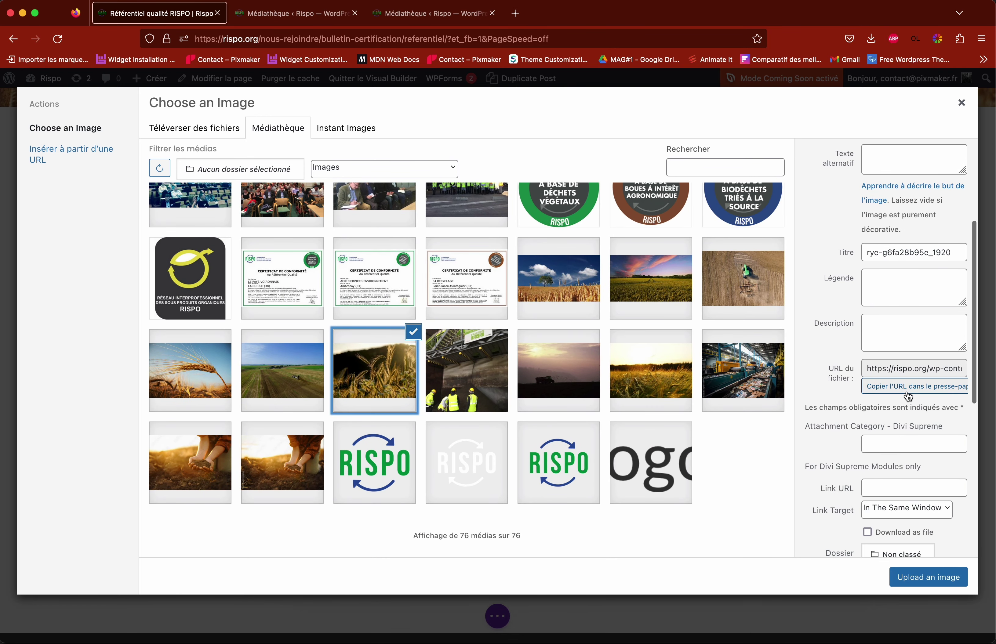
click(907, 388)
click(928, 577)
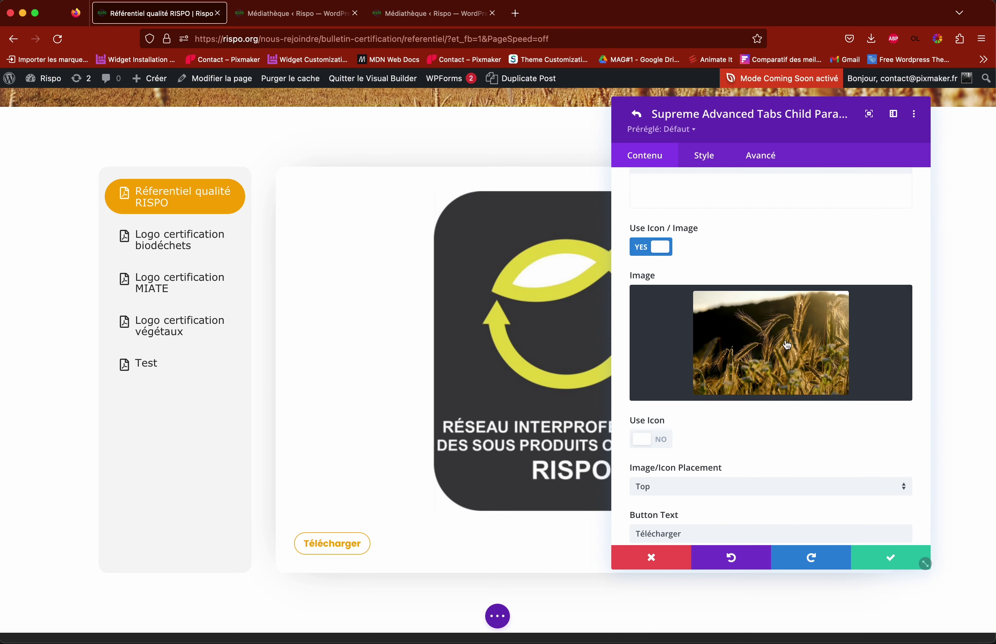
scroll(733, 404, down, 2)
scroll(733, 404, down, 3)
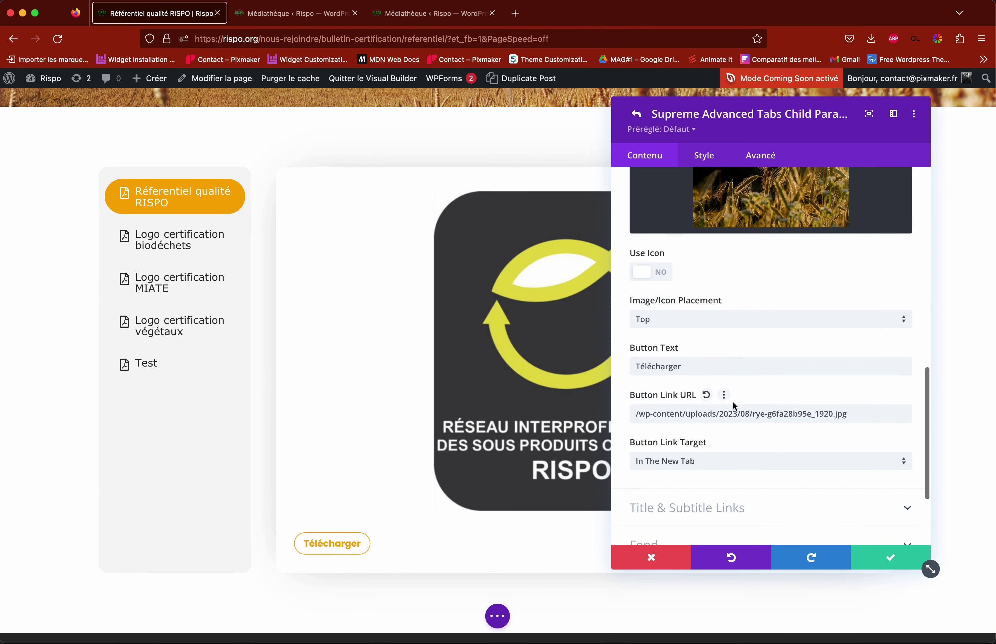
drag(635, 414, 821, 415)
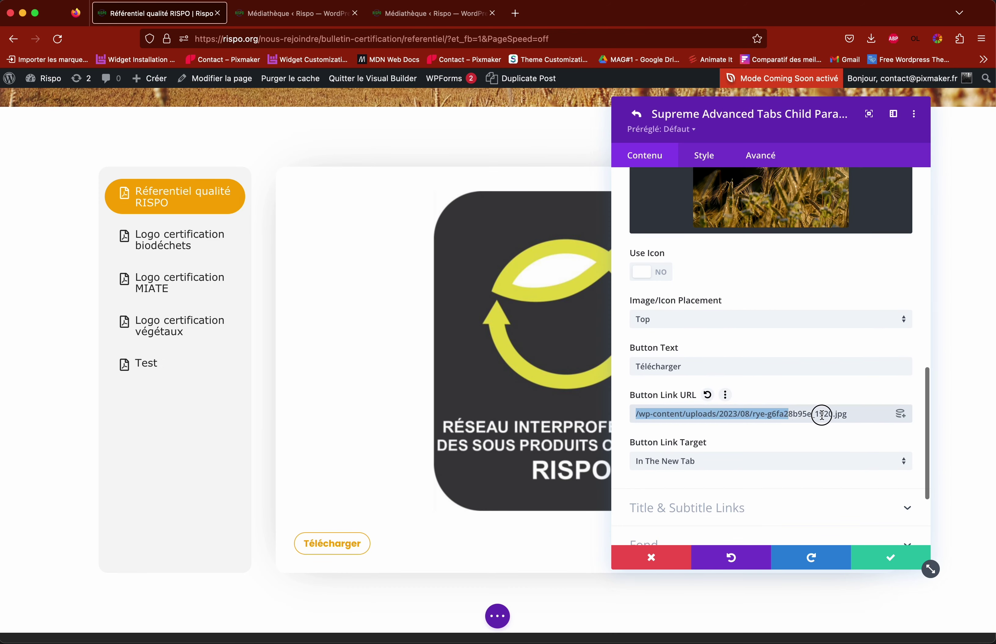
click(860, 417)
triple_click(797, 412)
click(798, 412)
drag(802, 414, 922, 412)
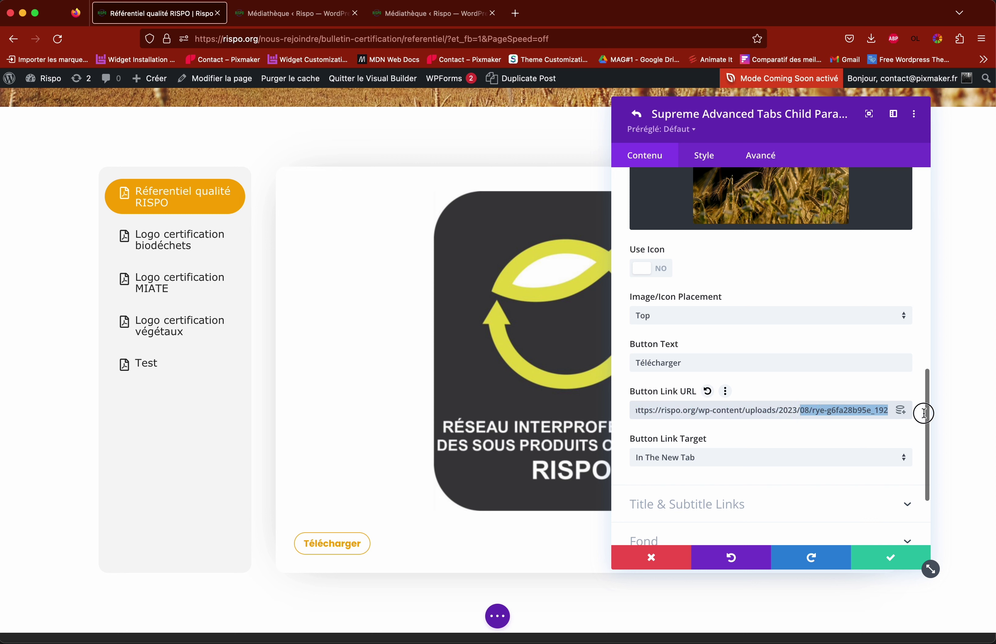
click(710, 412)
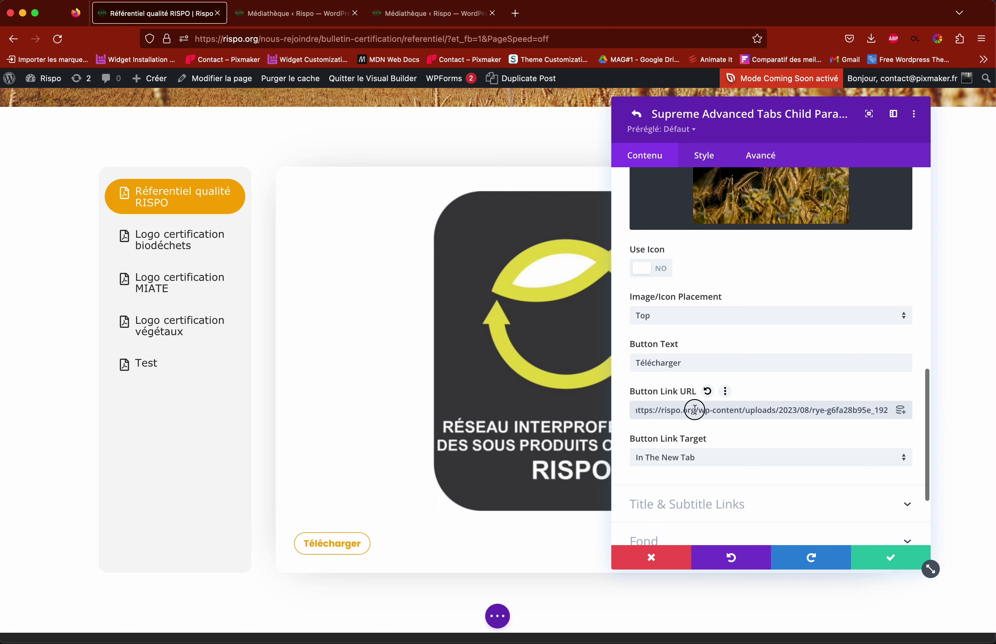
drag(694, 410, 634, 411)
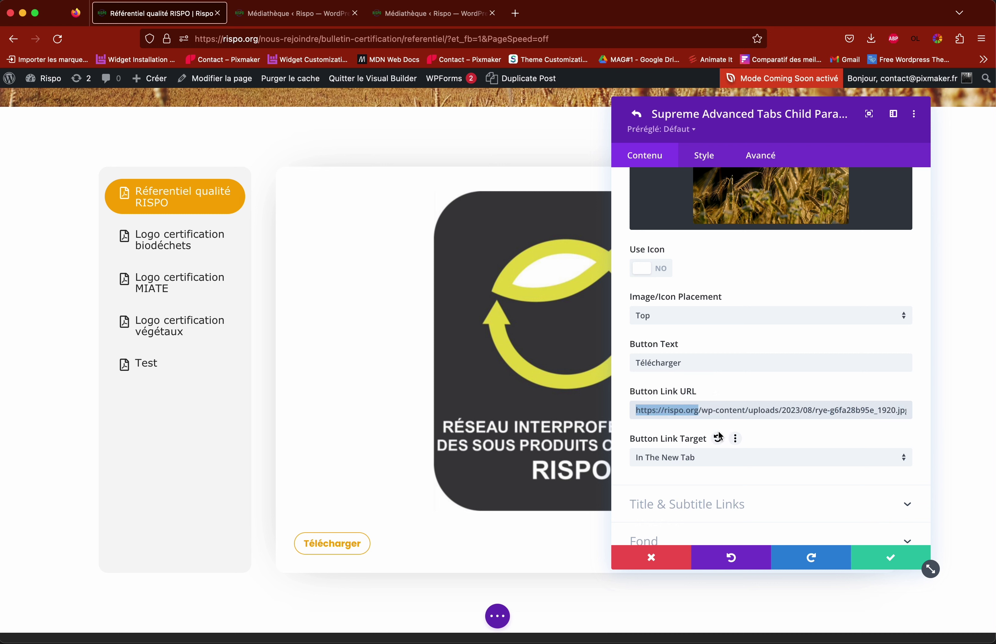
key(BackSpace)
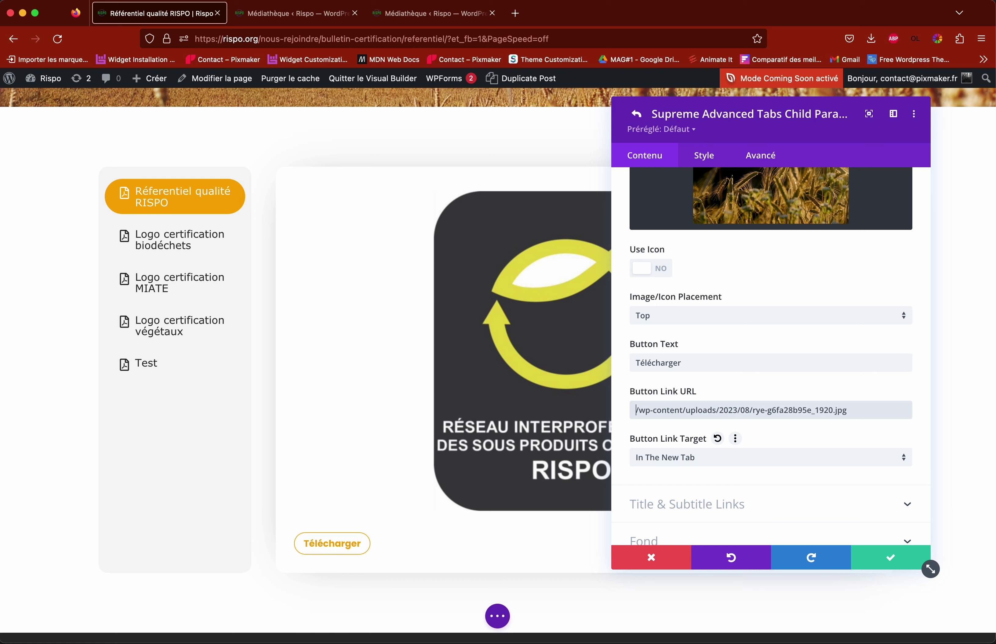
Step: Confirm the tab item and module settings, then save the page
click(891, 557)
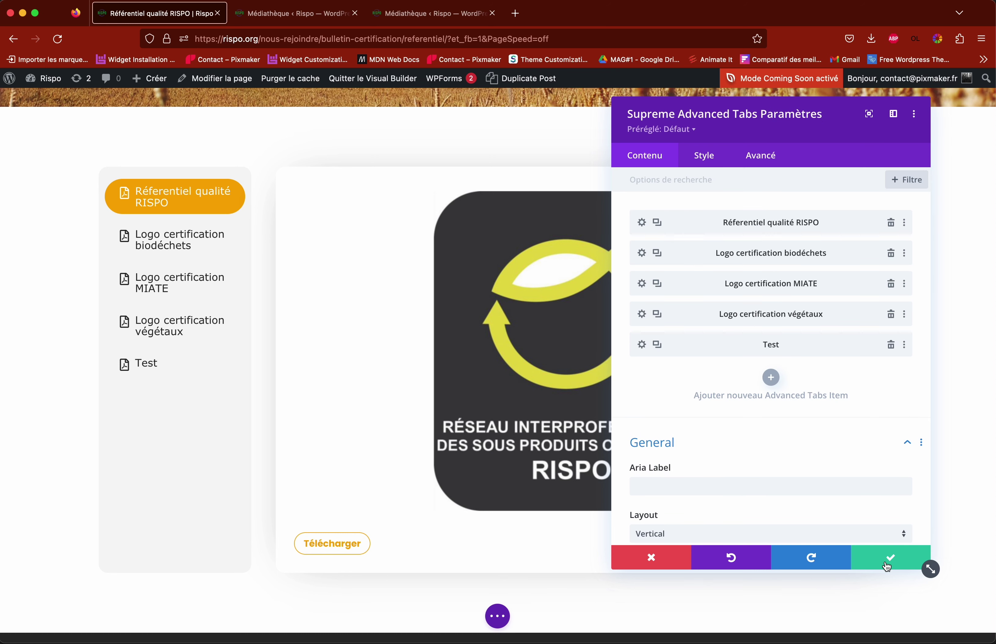
click(887, 559)
click(498, 616)
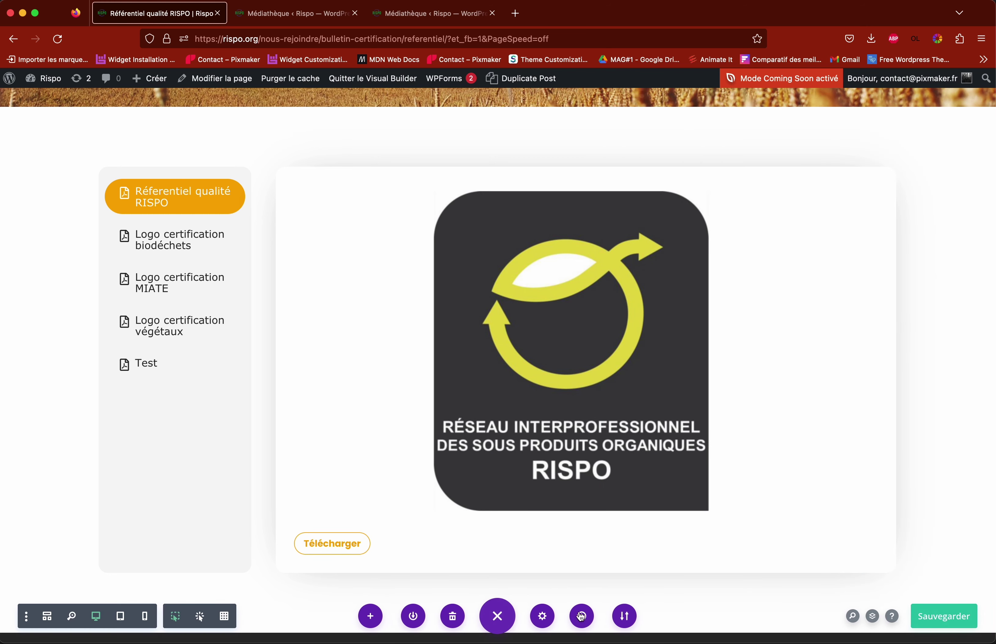
click(946, 618)
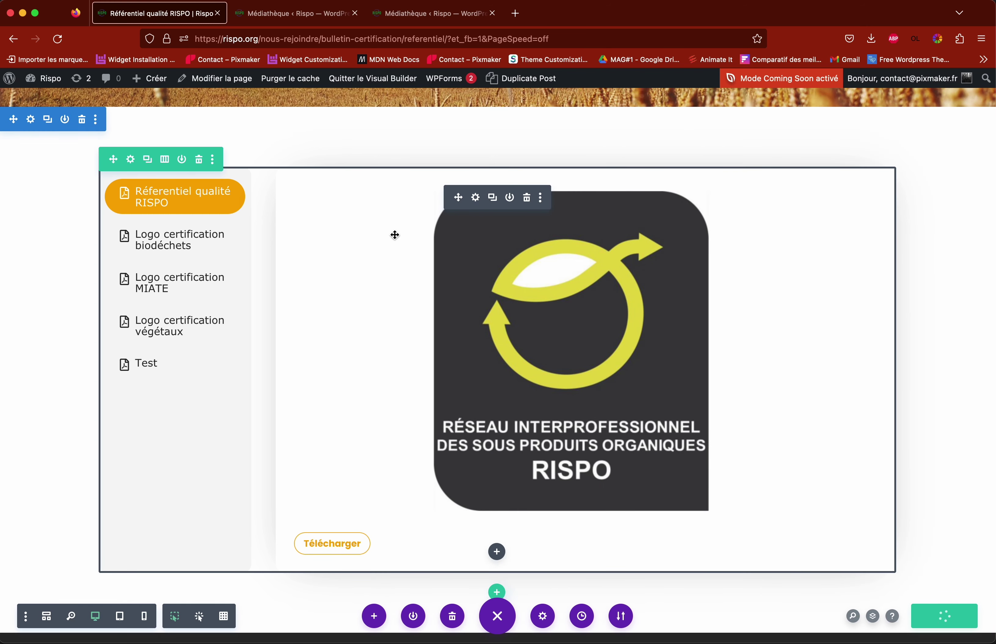
Step: Exit the builder, show the Test tab on the live page and download its wheat image
click(387, 84)
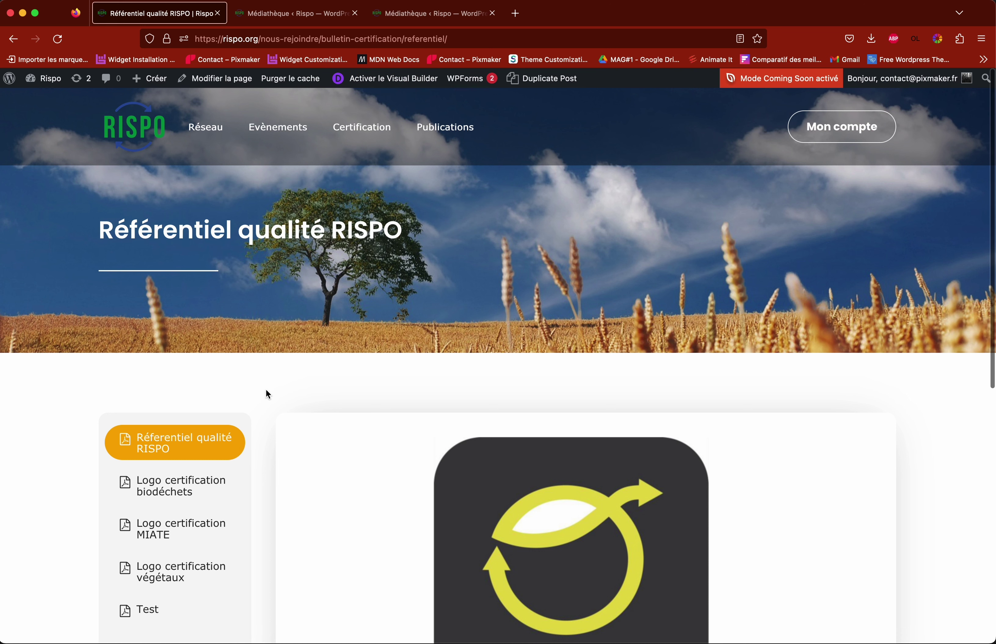
scroll(268, 393, down, 3)
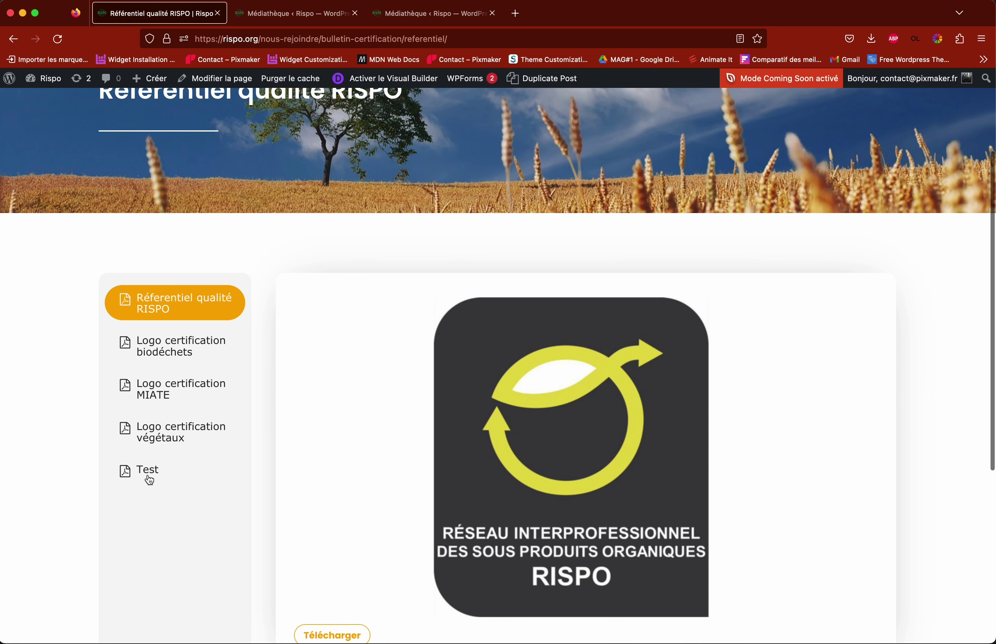
click(155, 477)
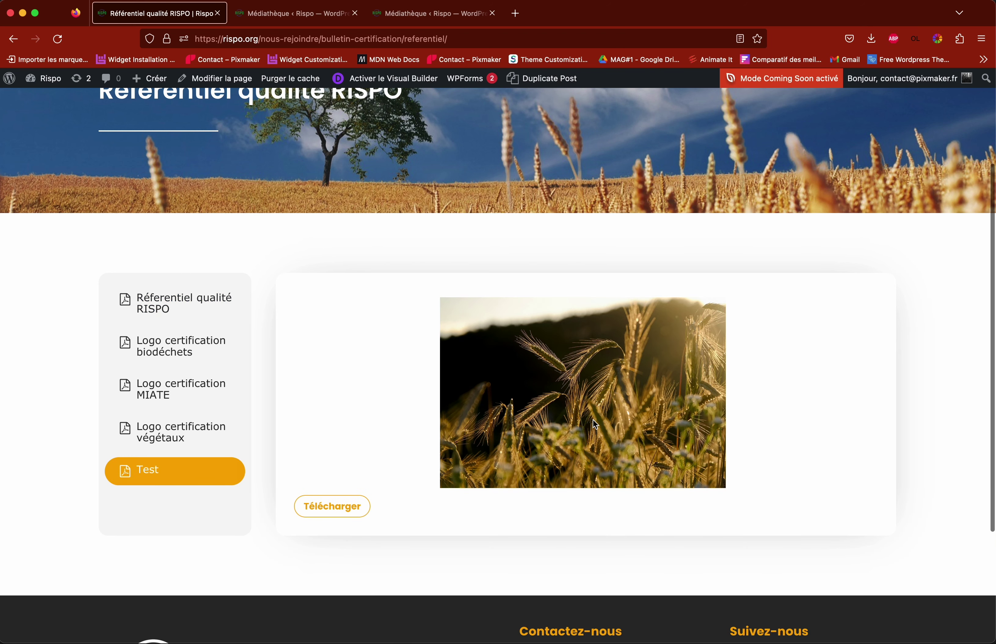
scroll(588, 394, down, 1)
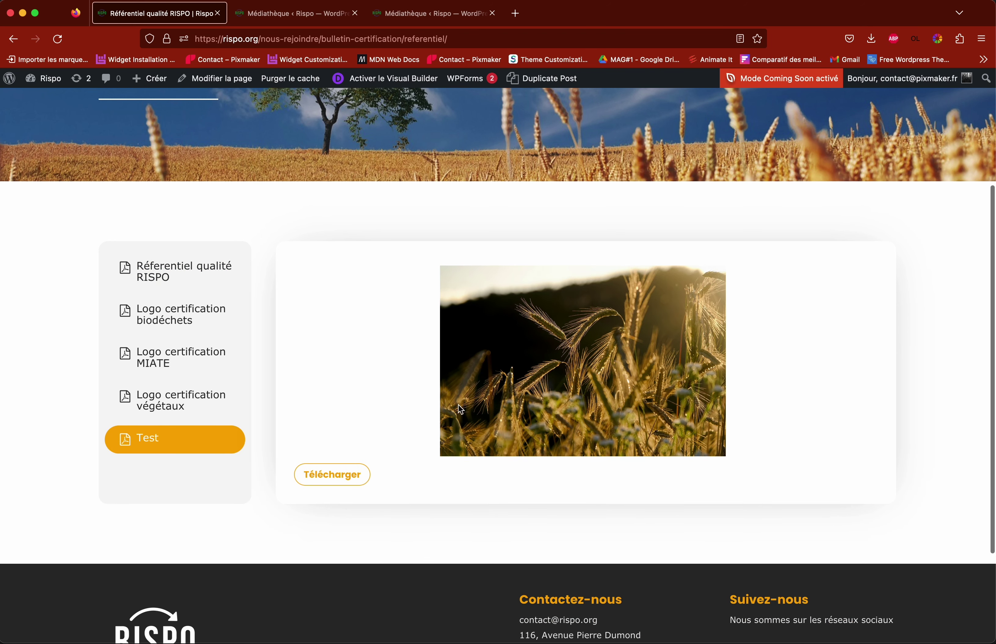
click(341, 478)
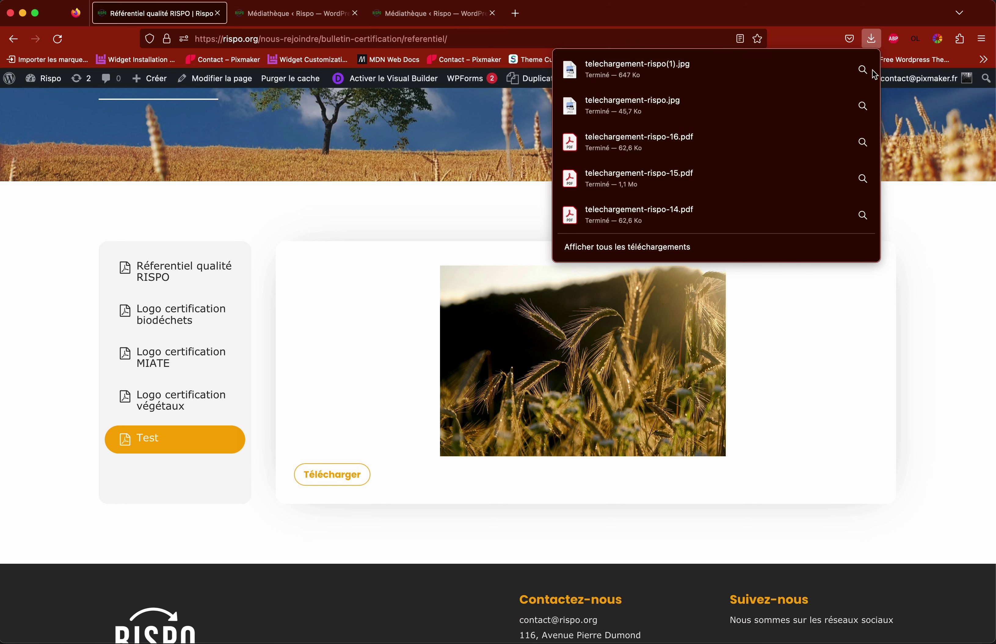
Step: Reveal the downloaded telechargement-rispo(1).jpg in Finder, then close the Finder window
click(862, 70)
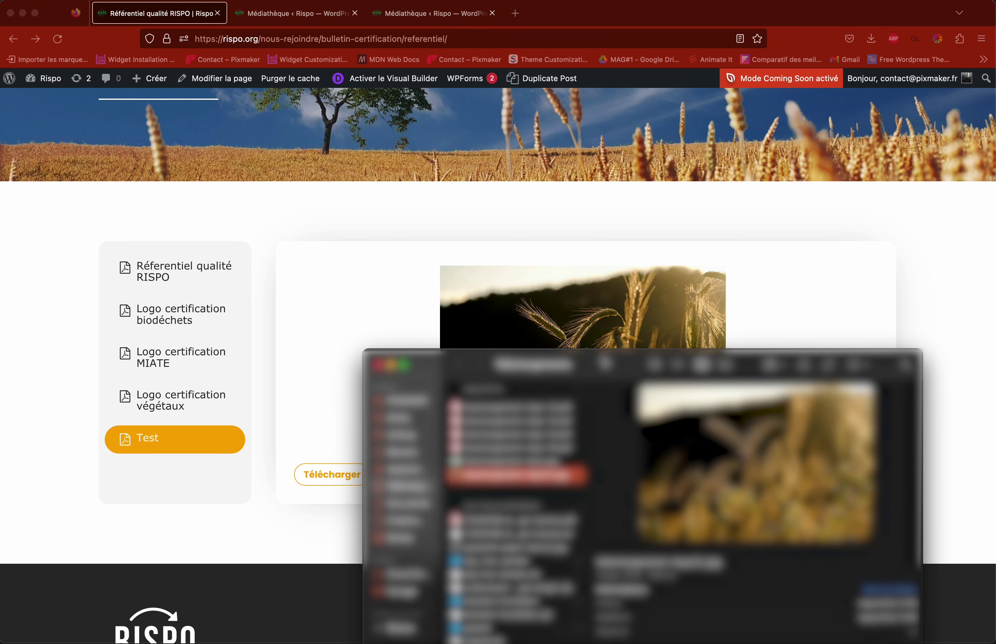
click(376, 366)
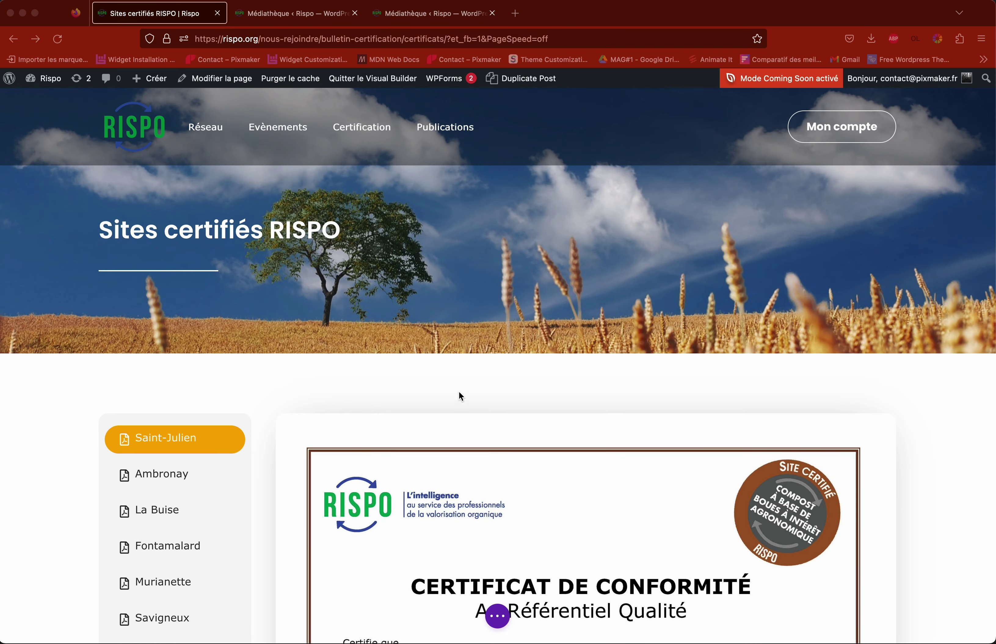
Step: Expand the builder's page controls and scroll to the certified-sites tabs module
scroll(458, 392, down, 1)
scroll(455, 389, down, 3)
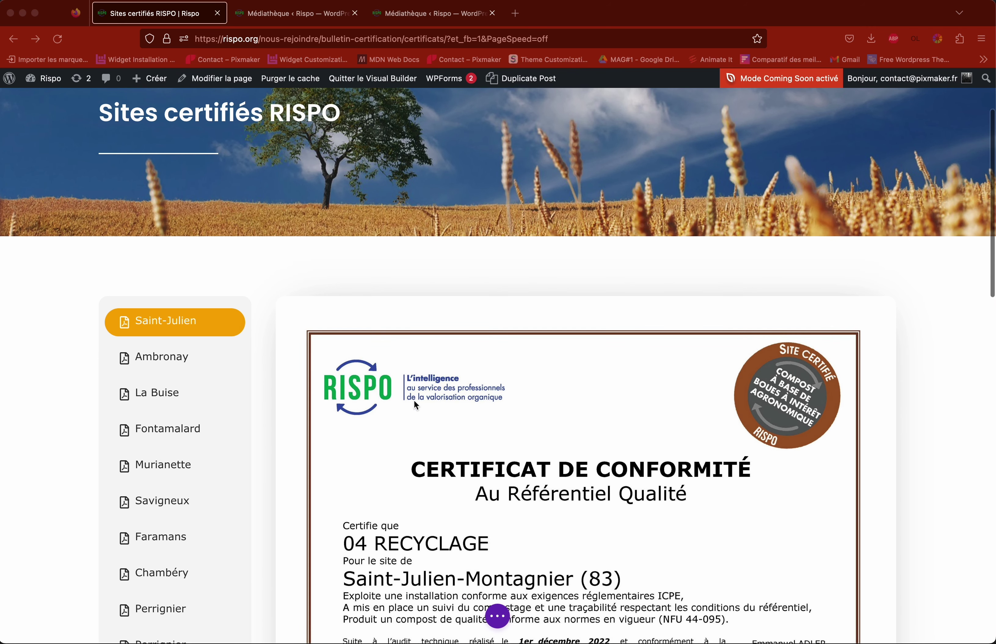
click(497, 616)
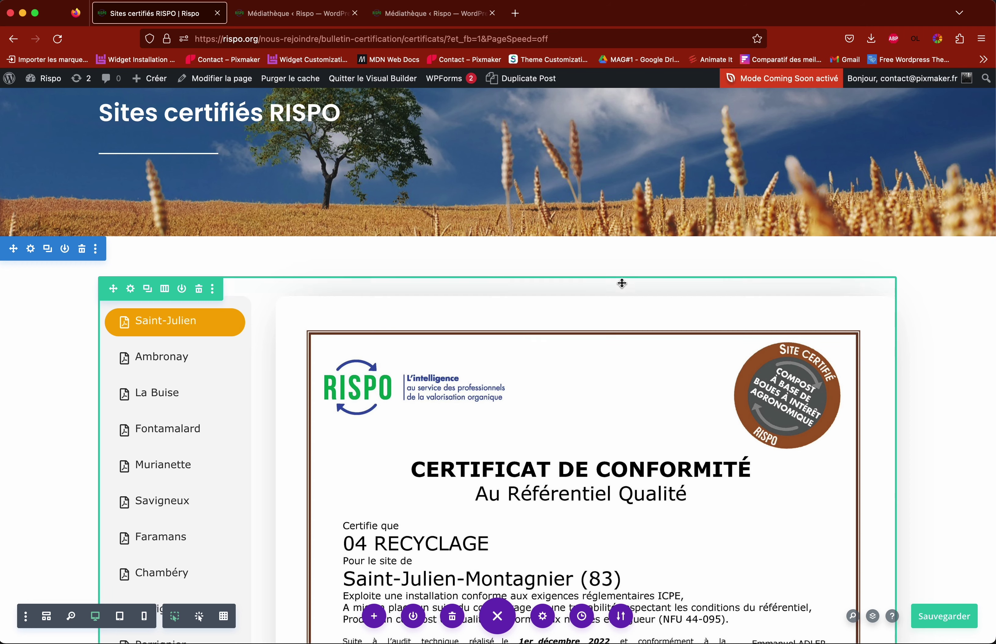
scroll(919, 285, down, 3)
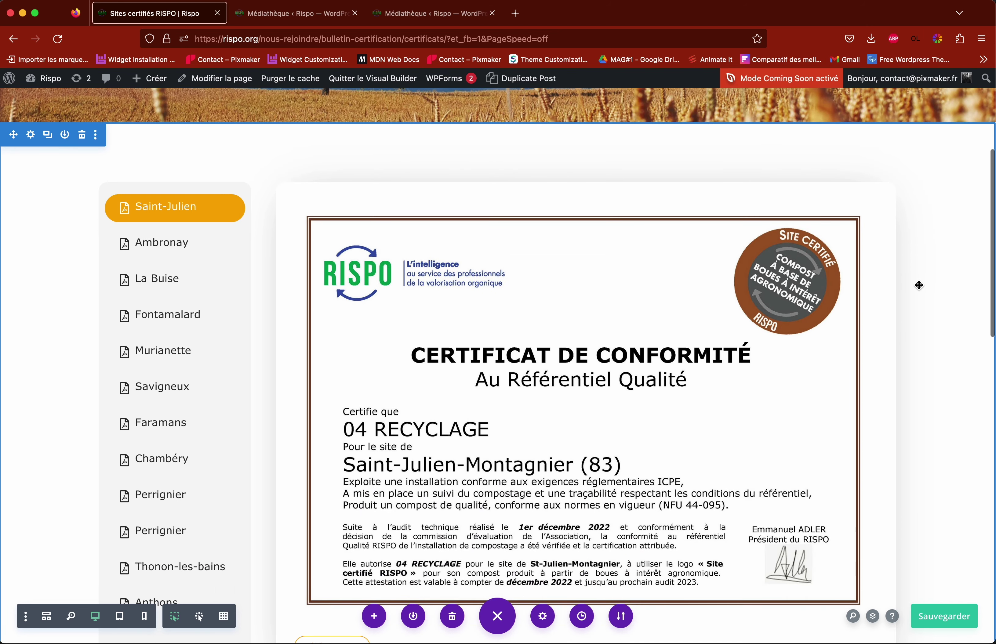
scroll(919, 285, up, 6)
scroll(918, 286, down, 8)
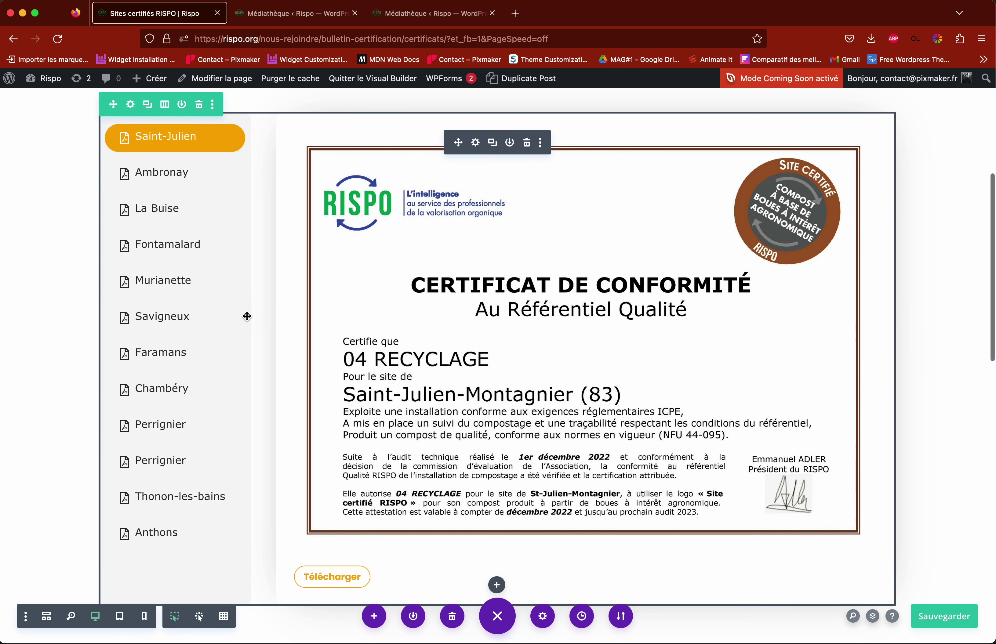
scroll(246, 317, down, 2)
scroll(246, 317, up, 3)
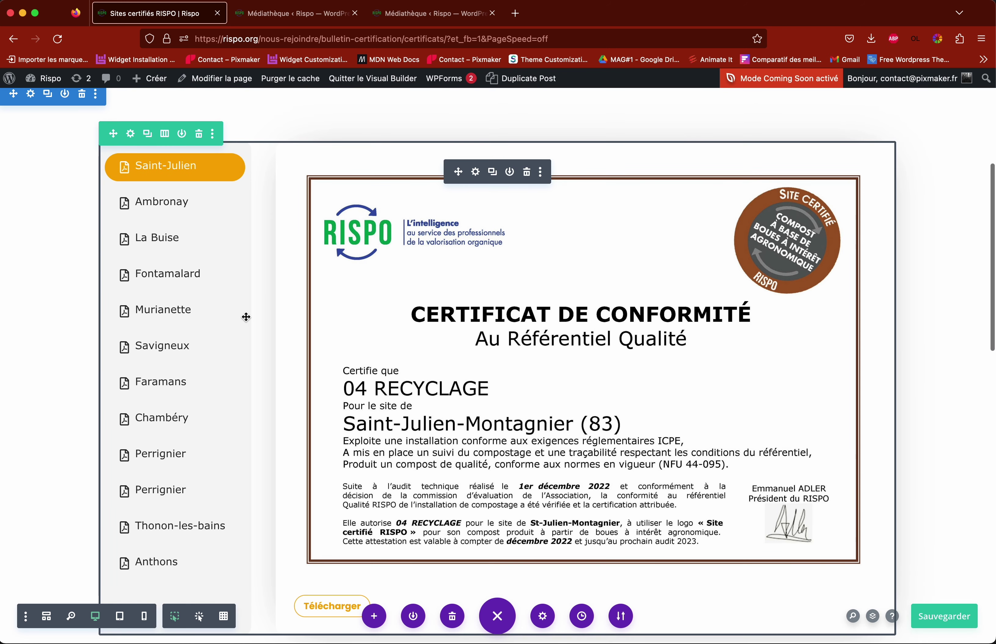
scroll(245, 318, down, 1)
scroll(243, 315, up, 1)
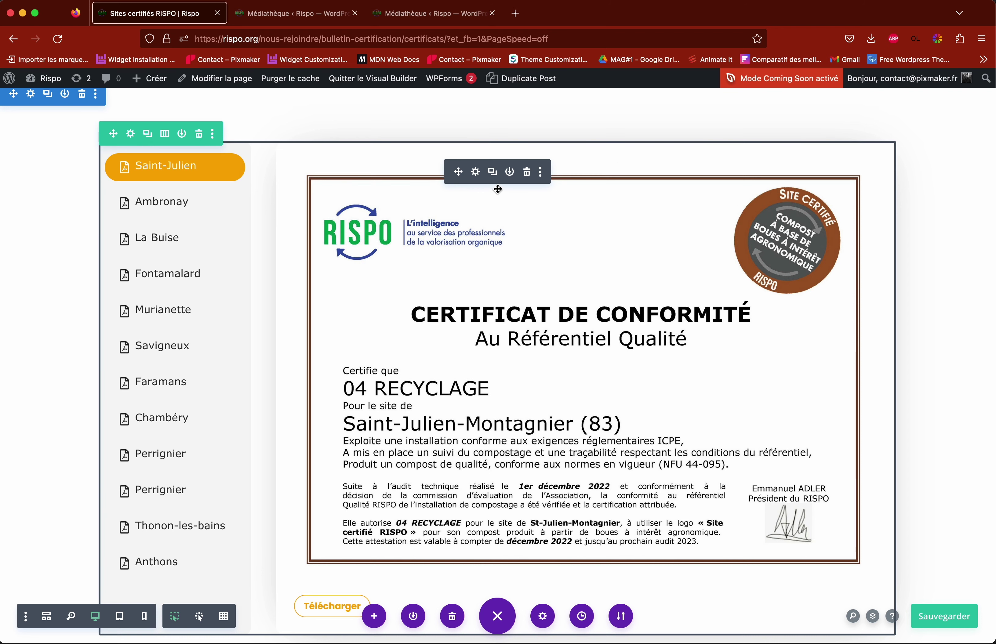
Step: Duplicate the Anthons tab item, retitle the copy 'test', and expand its Content settings
click(475, 171)
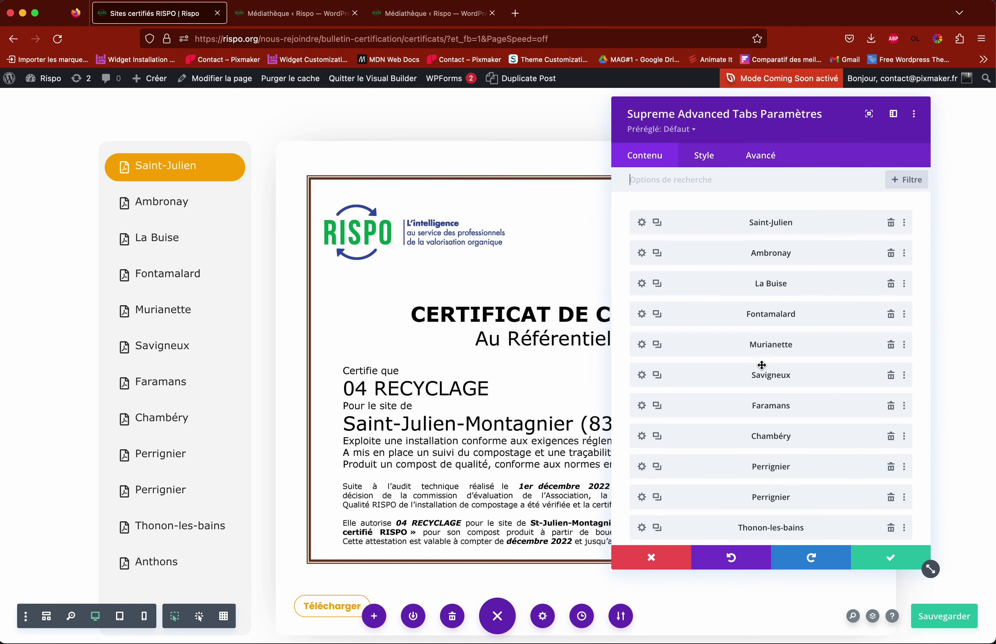
scroll(725, 247, down, 5)
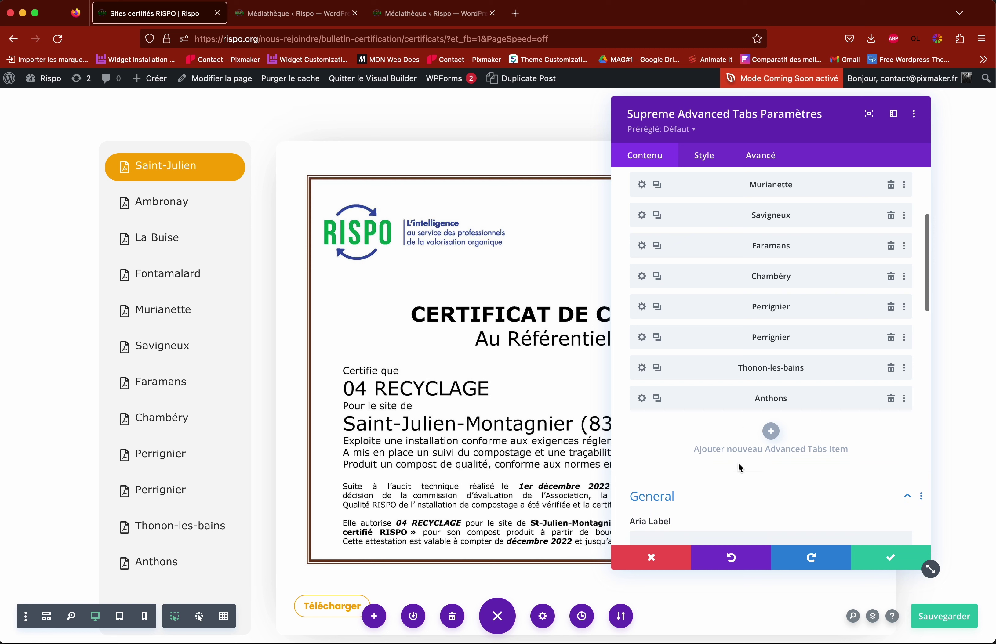
click(658, 399)
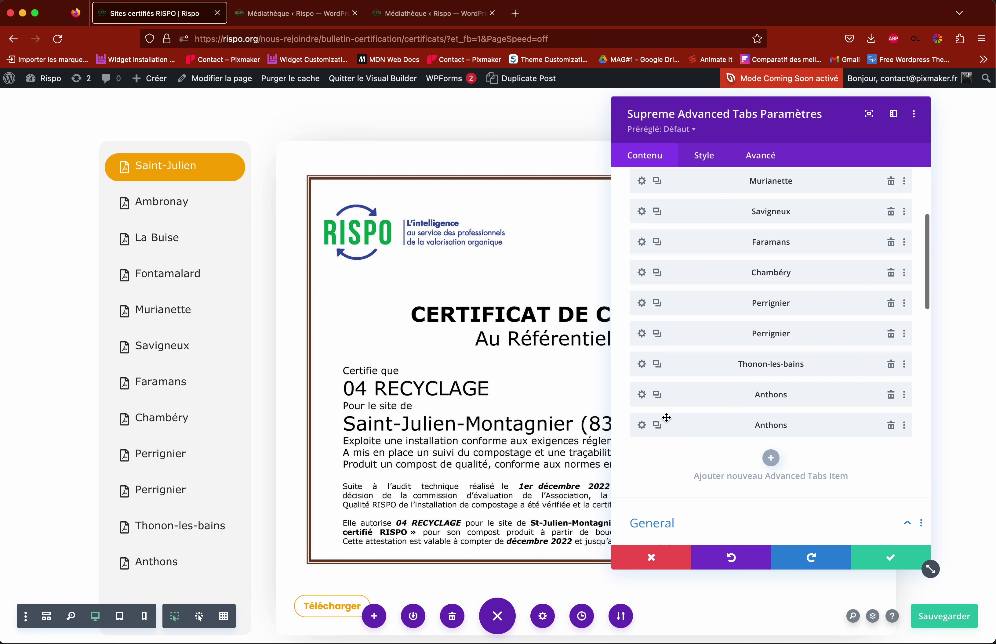
click(642, 426)
drag(670, 254, 618, 252)
text(test)
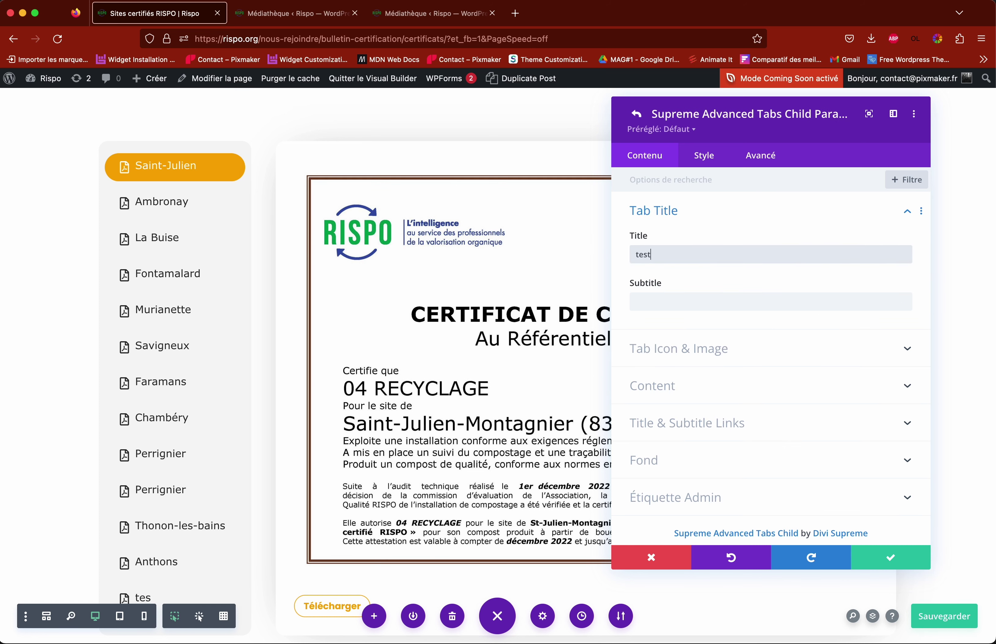
scroll(393, 375, down, 3)
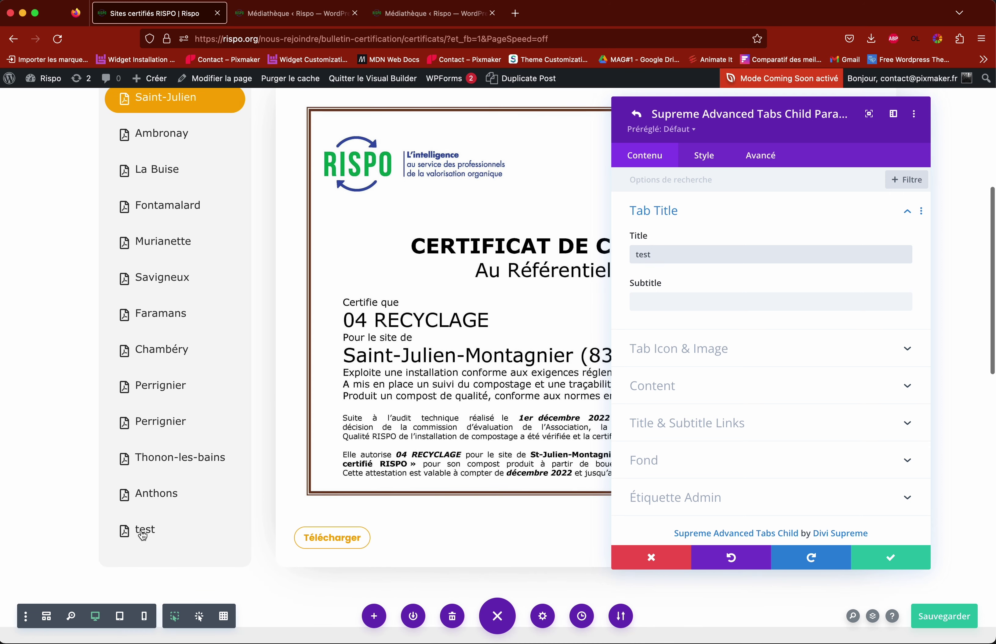
click(671, 387)
scroll(760, 399, down, 5)
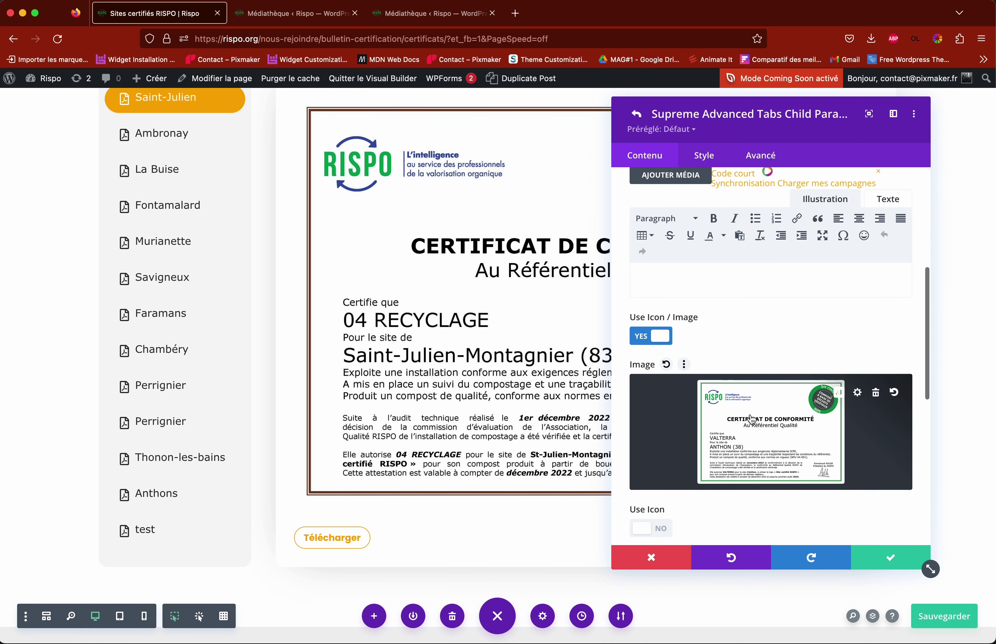
Step: Choose 3-step-villars-rispo.jpg from the media library as the test tab image and copy its file URL
click(752, 419)
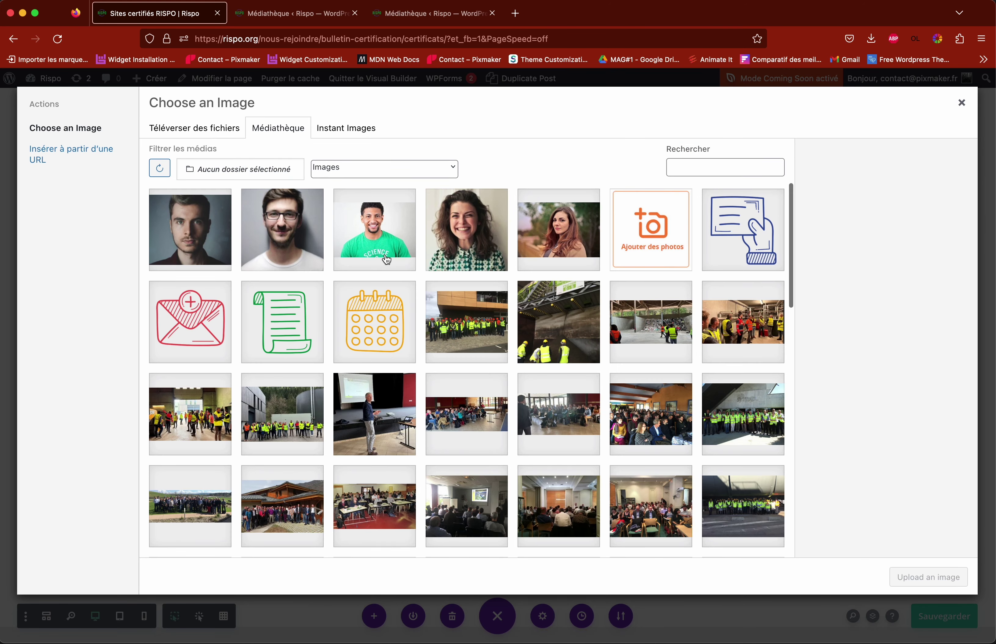
scroll(423, 296, down, 5)
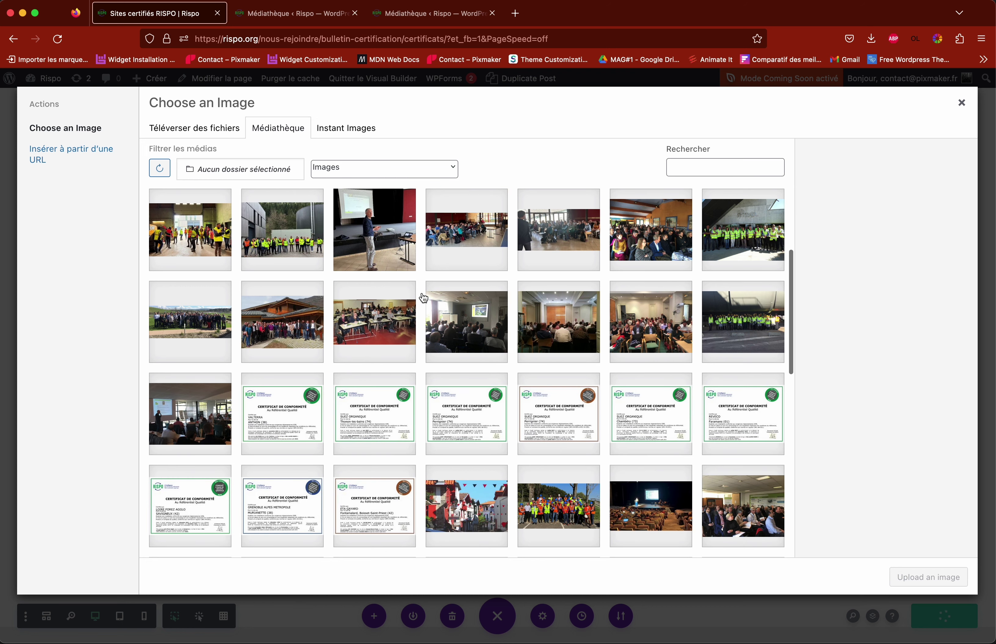
click(386, 259)
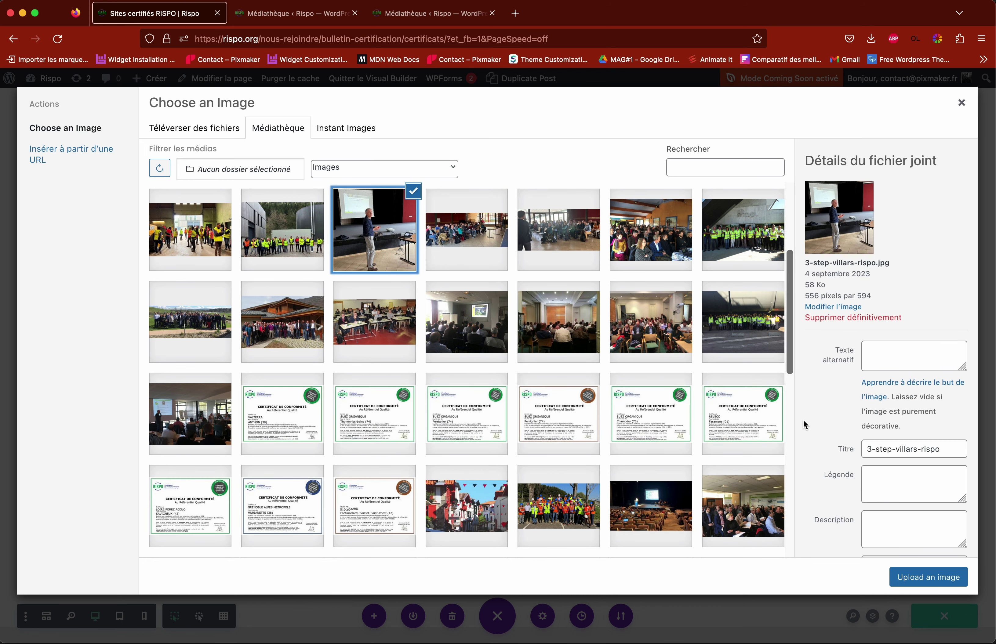
scroll(827, 420, down, 2)
scroll(831, 425, down, 1)
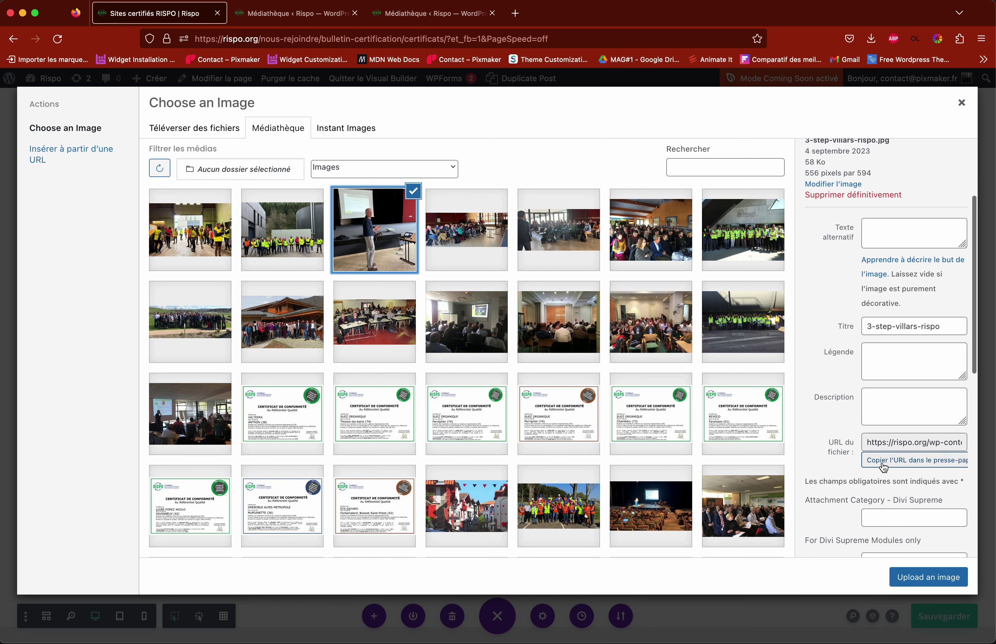
click(911, 465)
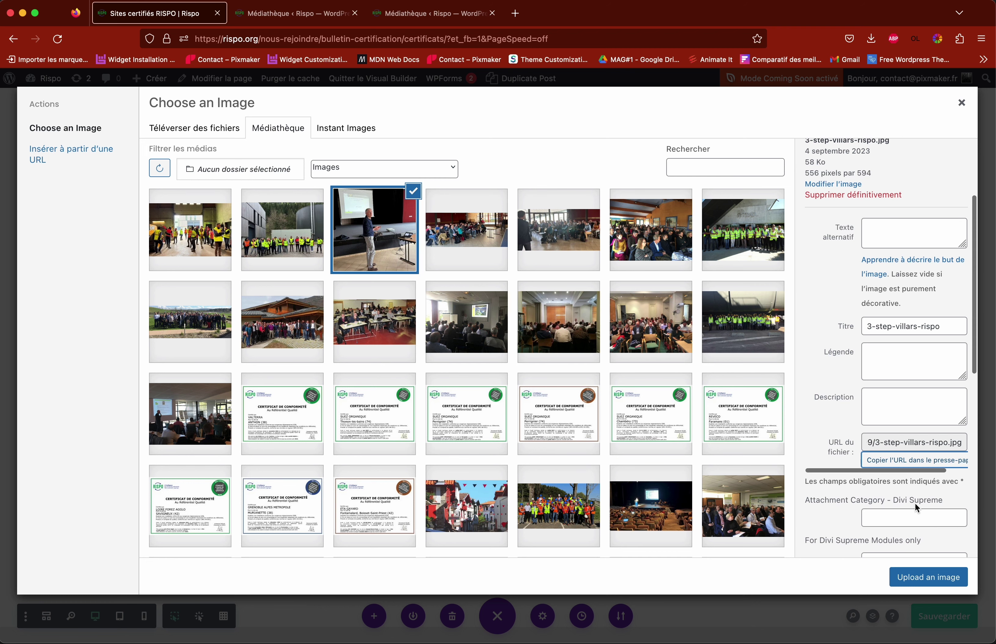
click(929, 578)
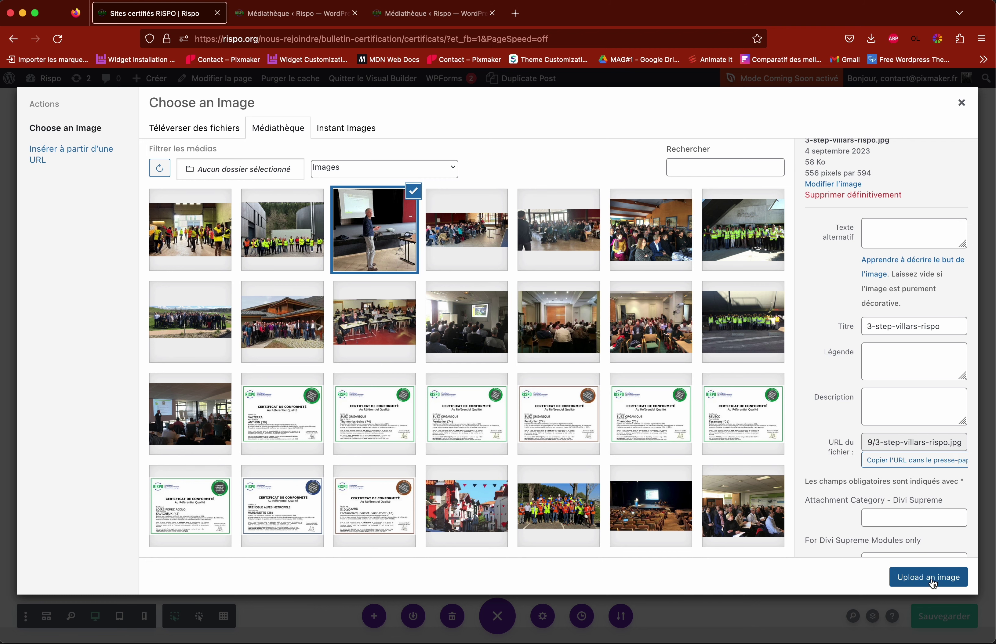
Step: Replace the old certificate link in Button Link URL with the pasted photo URL
scroll(731, 428, down, 6)
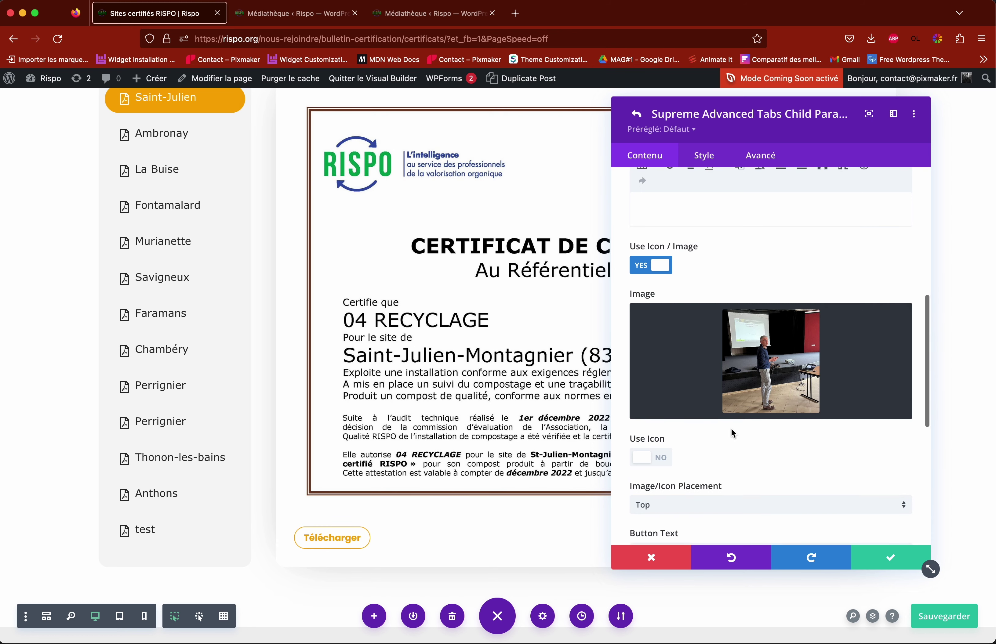
double_click(698, 395)
triple_click(698, 395)
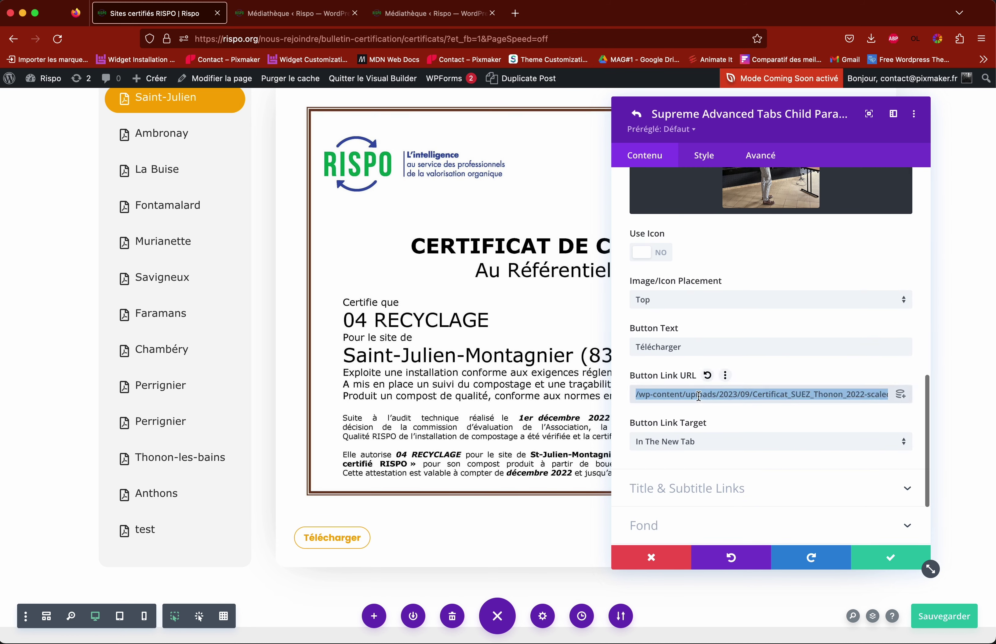
key(BackSpace)
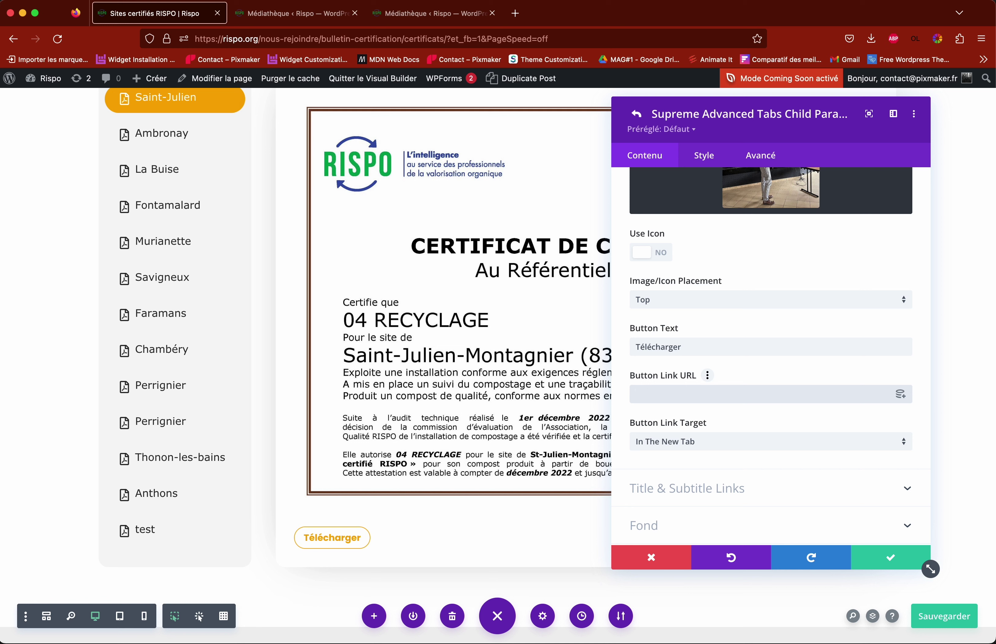
text(https://rispo.org/wp-content/uploads/2023/09/3-step-villars-rispo.jpg)
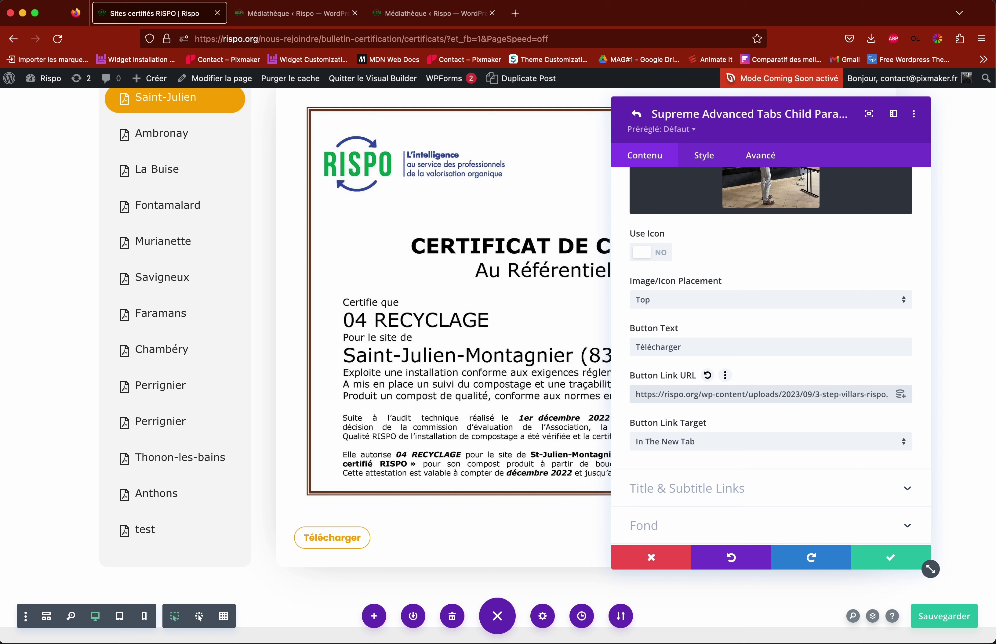
drag(723, 395, 872, 395)
click(843, 395)
drag(698, 395, 634, 395)
key(BackSpace)
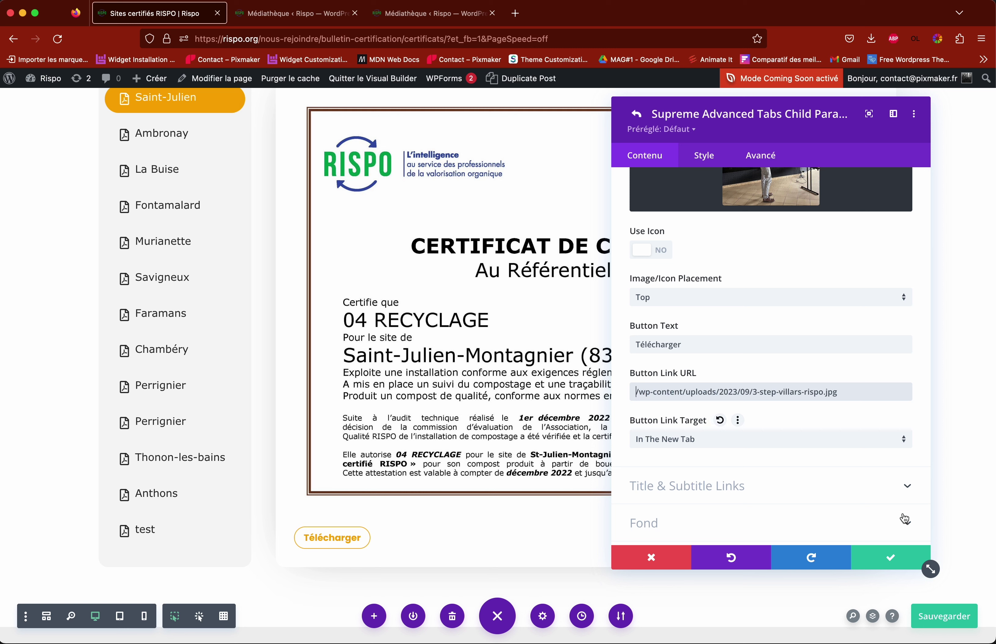
click(893, 567)
Step: Close the tabs module settings and save the certificates page with Sauvegarder
click(894, 565)
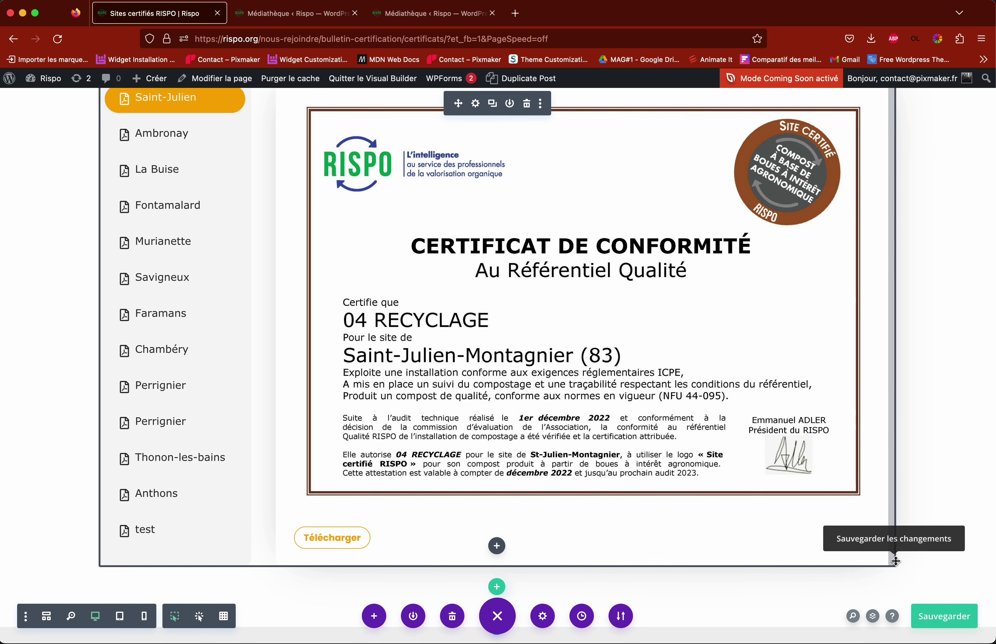
click(940, 621)
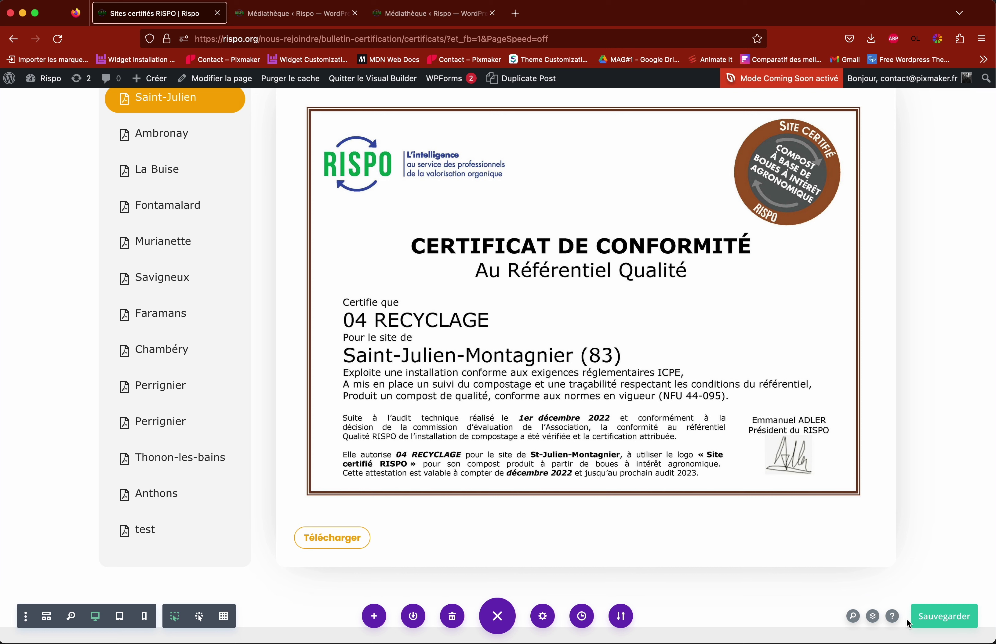
click(927, 619)
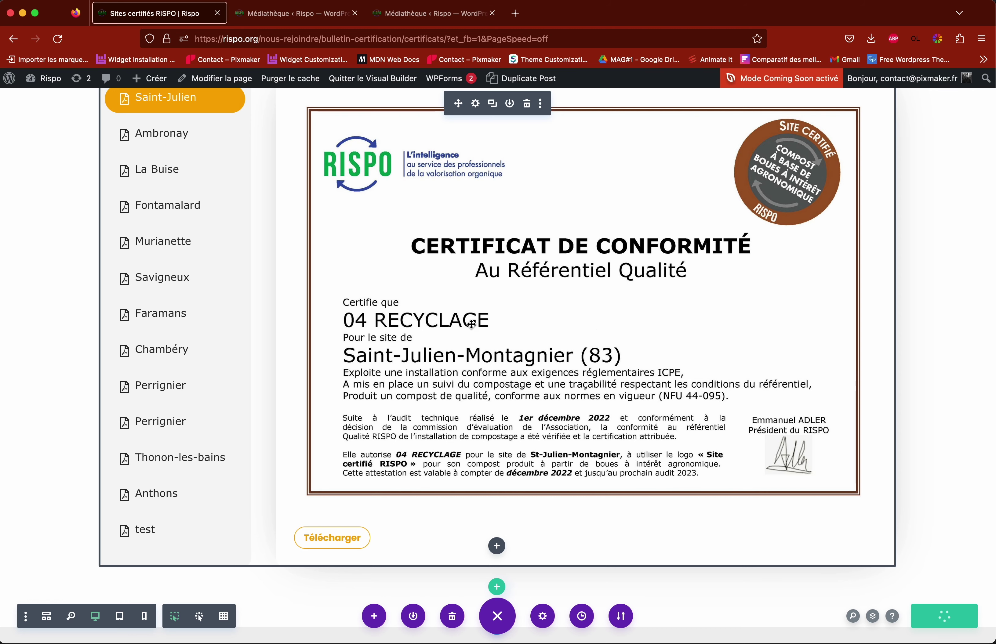
scroll(467, 324, up, 10)
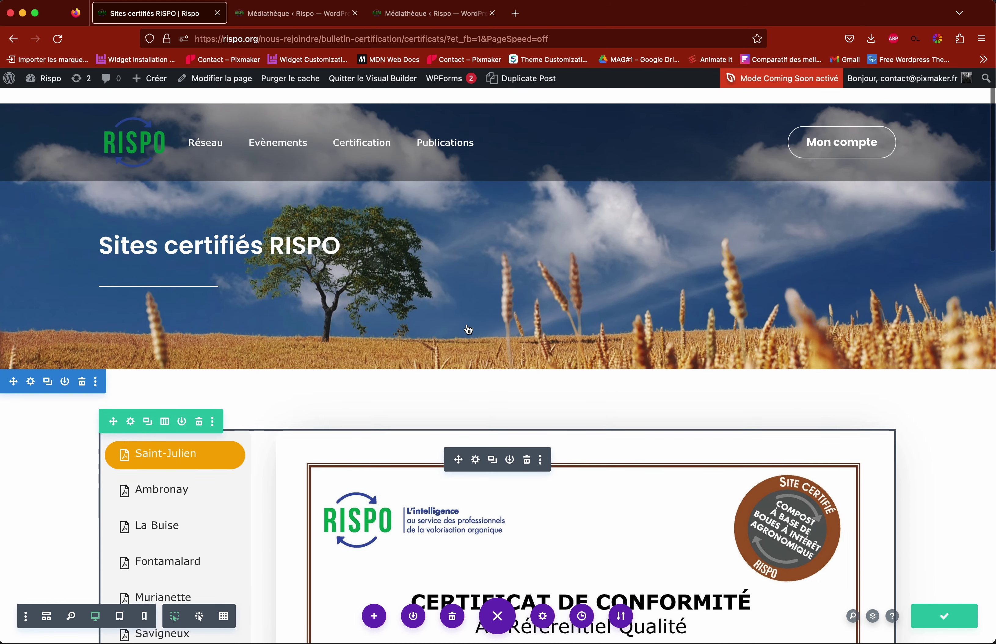
Step: On the live page, open the test tab and check Télécharger downloads the presenter photo
click(372, 78)
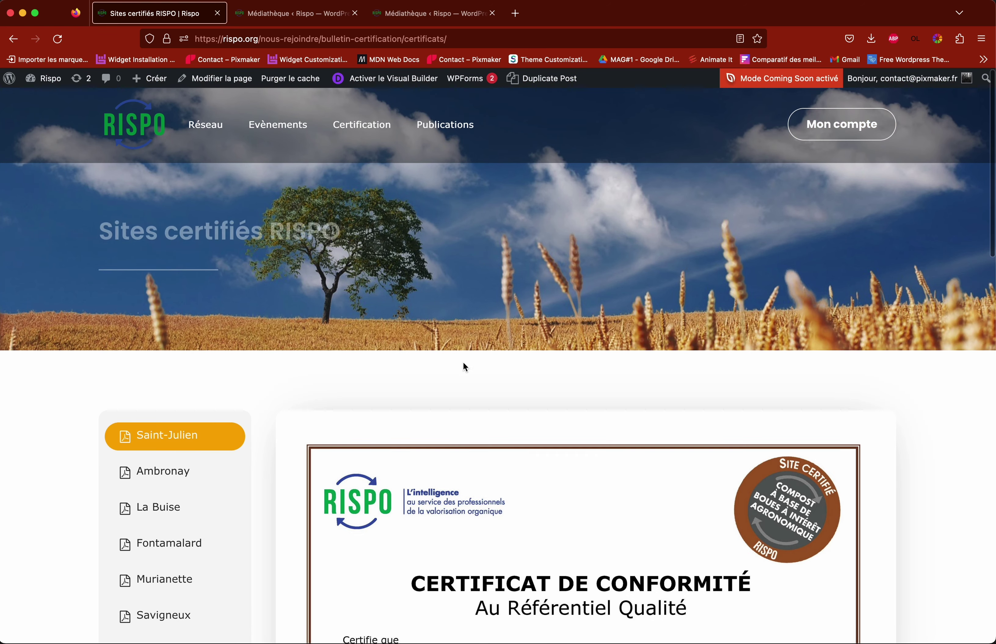
scroll(463, 362, down, 10)
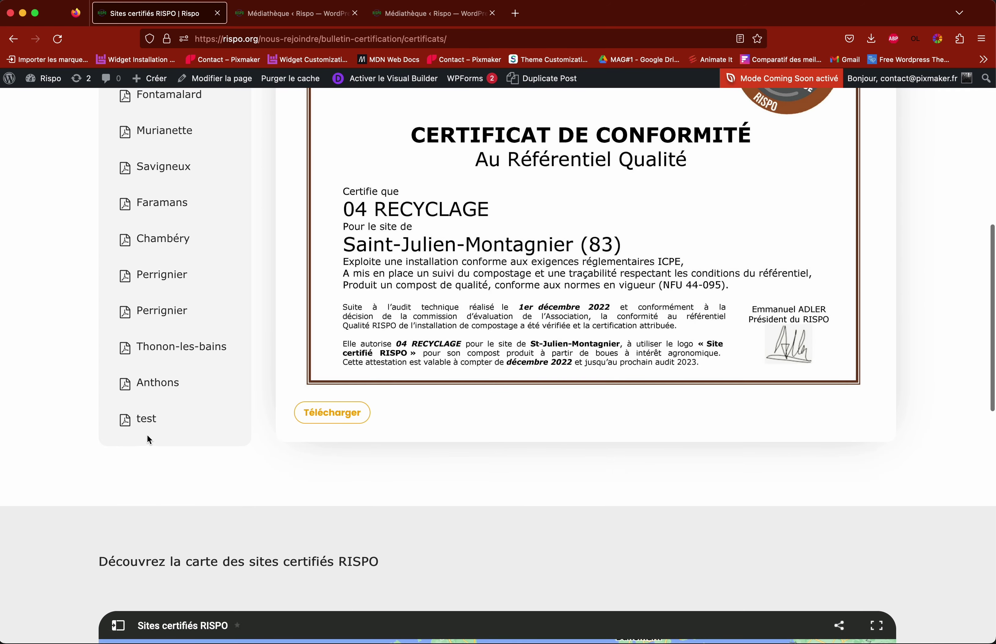
click(148, 427)
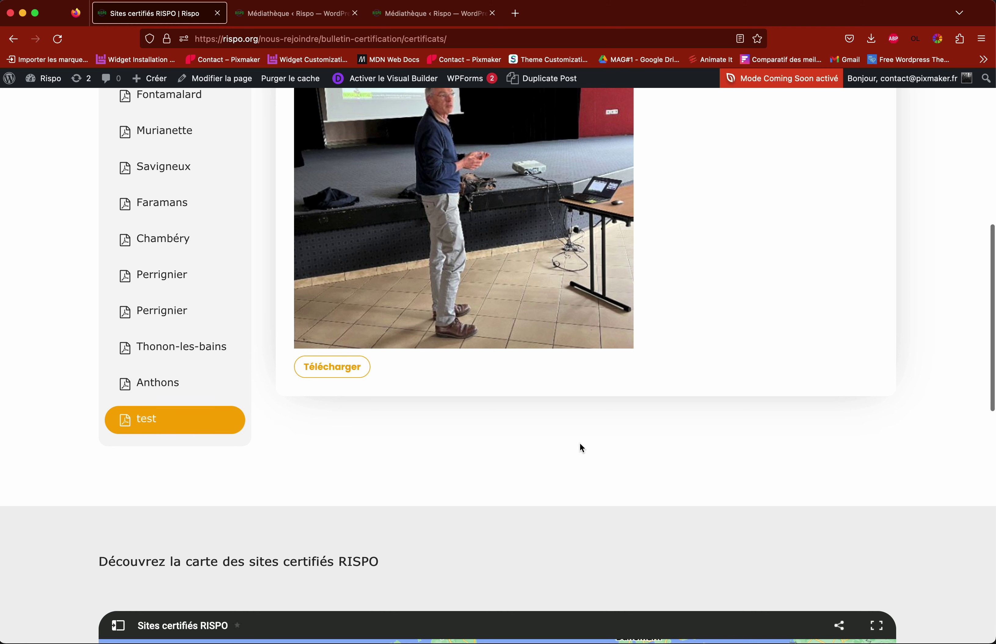
scroll(582, 448, up, 3)
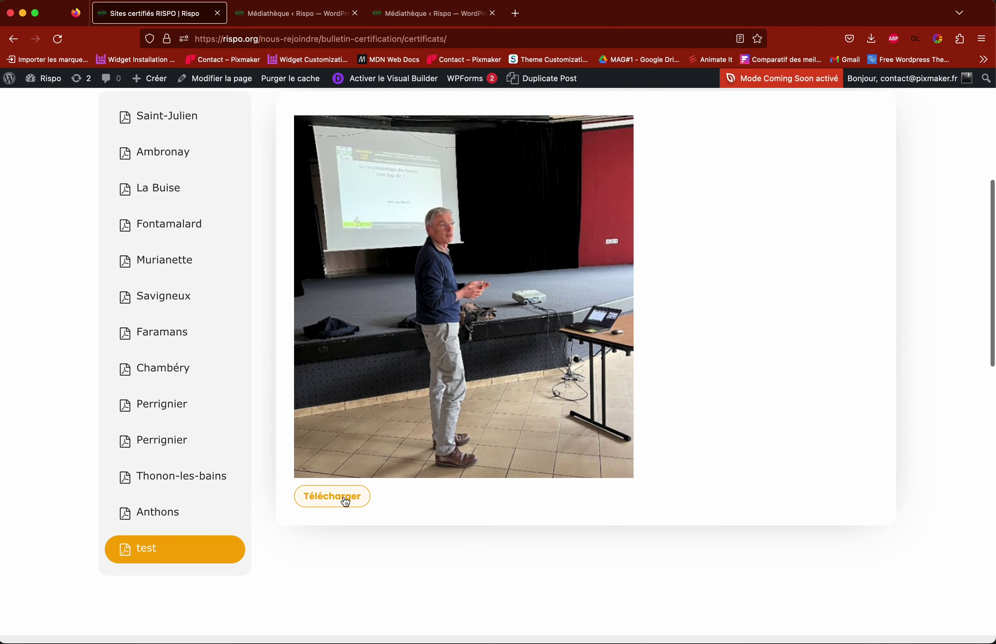
click(345, 502)
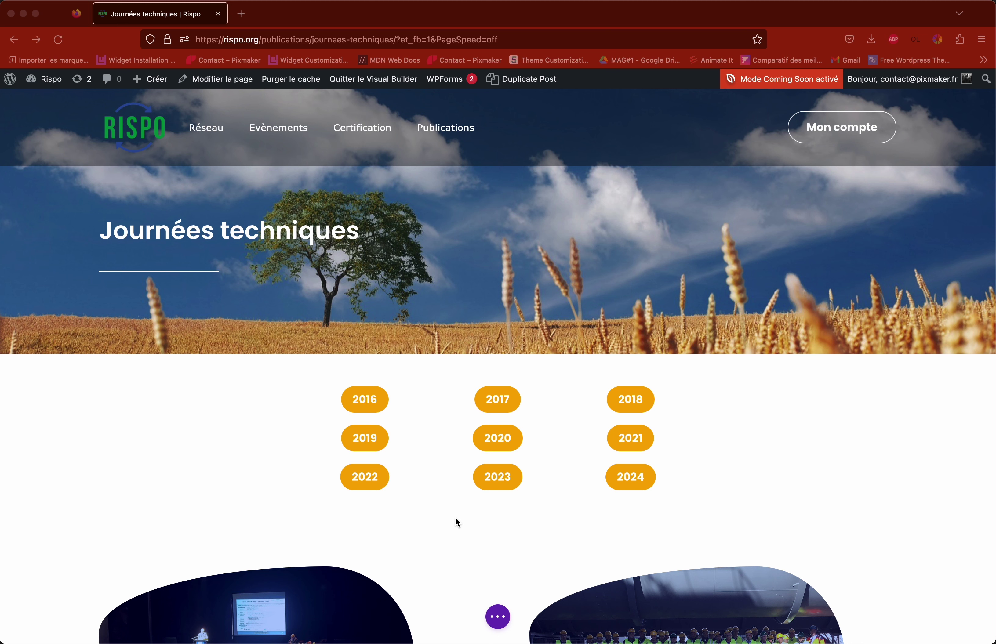
Step: Expand the page-wide builder bar and scroll through the event cards such as Montpellier and Grenoble
scroll(458, 507, down, 1)
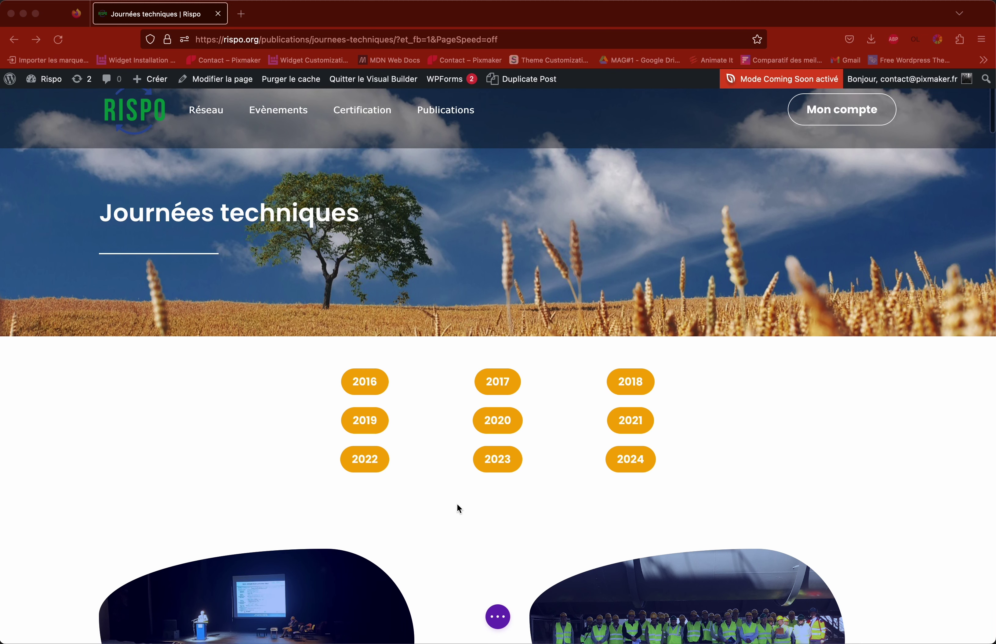
scroll(458, 505, down, 8)
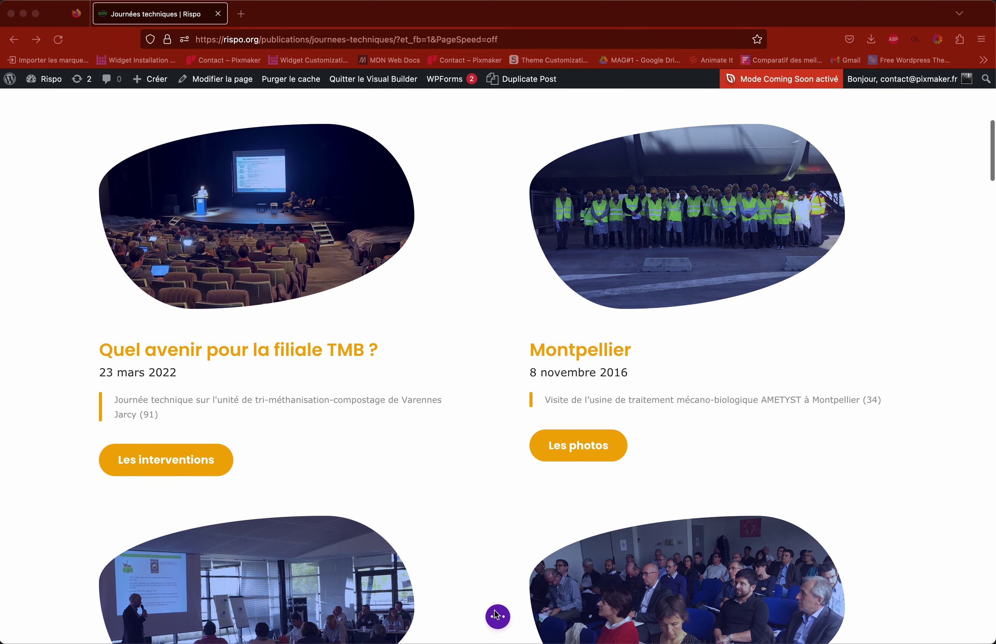
click(498, 618)
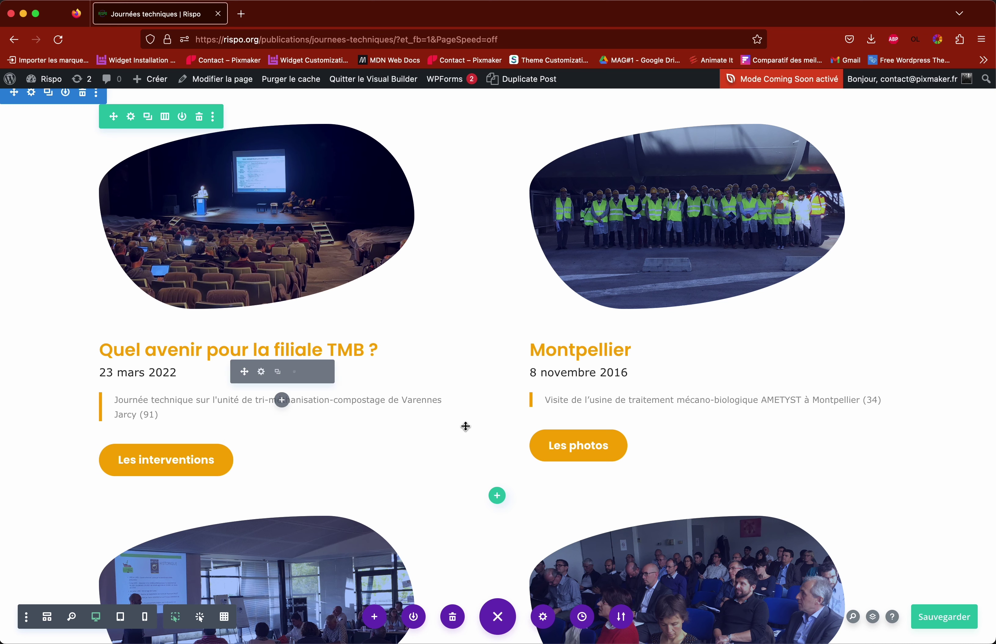
scroll(466, 425, down, 4)
scroll(465, 426, down, 8)
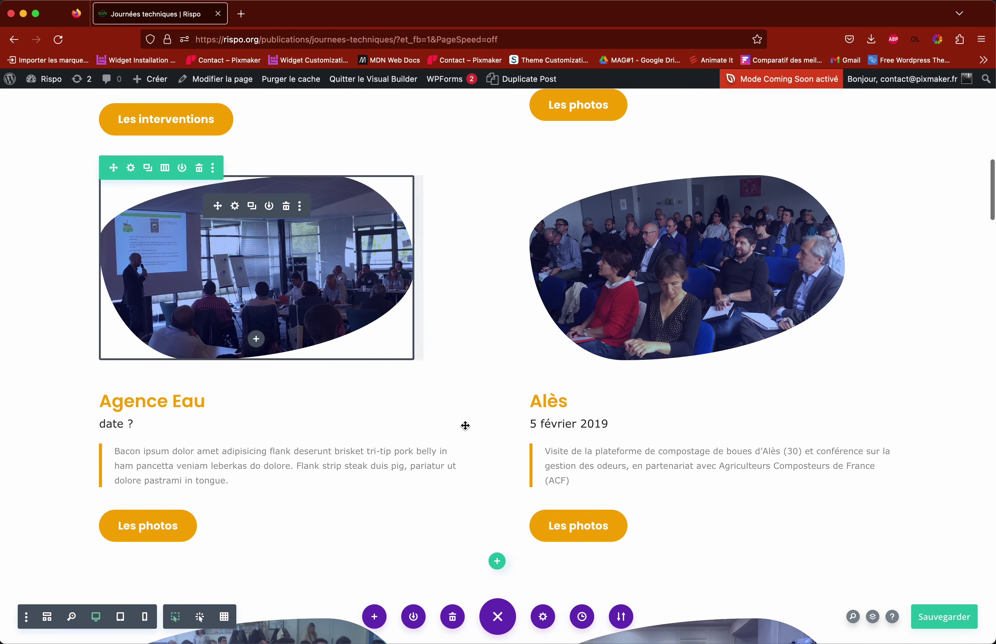
scroll(466, 433, down, 18)
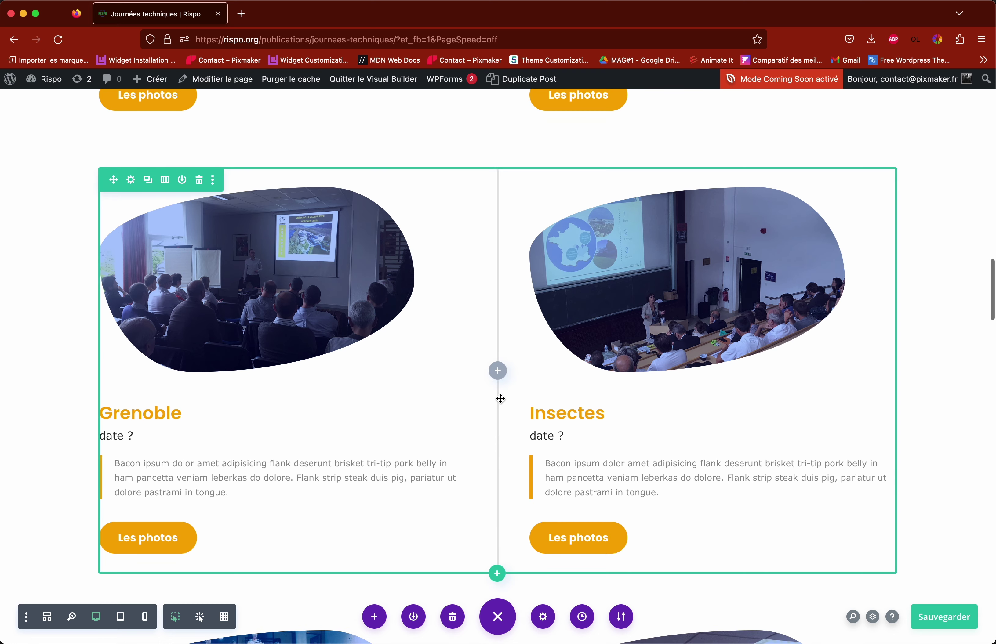
scroll(469, 422, down, 7)
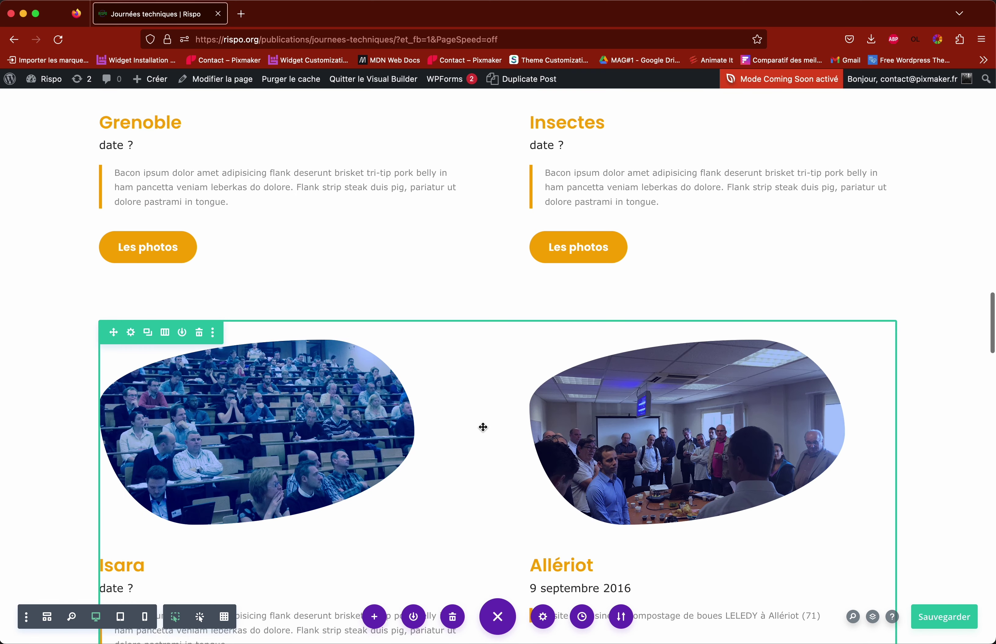
scroll(477, 427, down, 20)
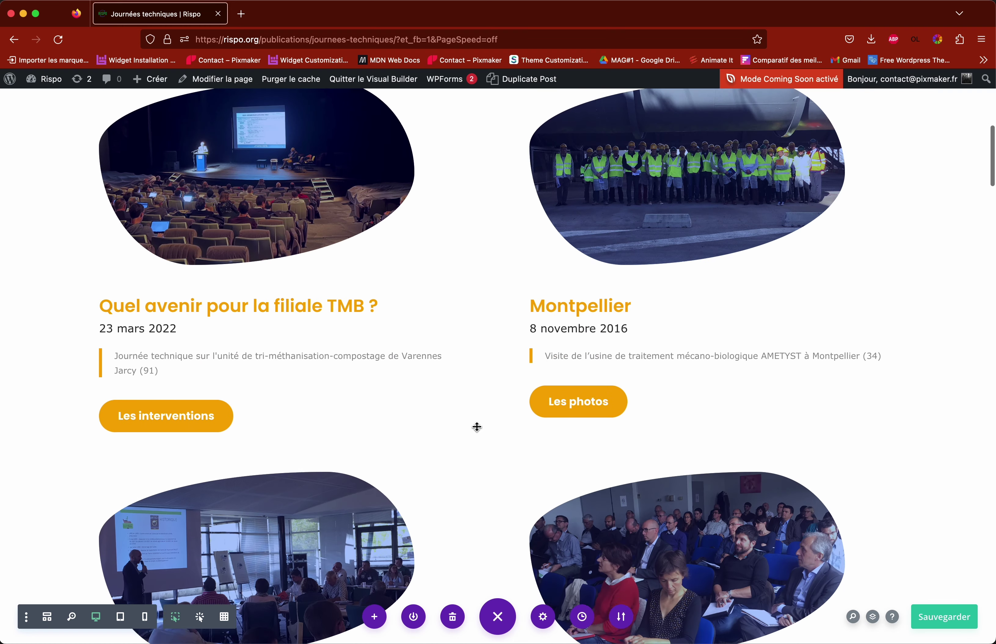
scroll(477, 426, up, 10)
scroll(477, 426, down, 8)
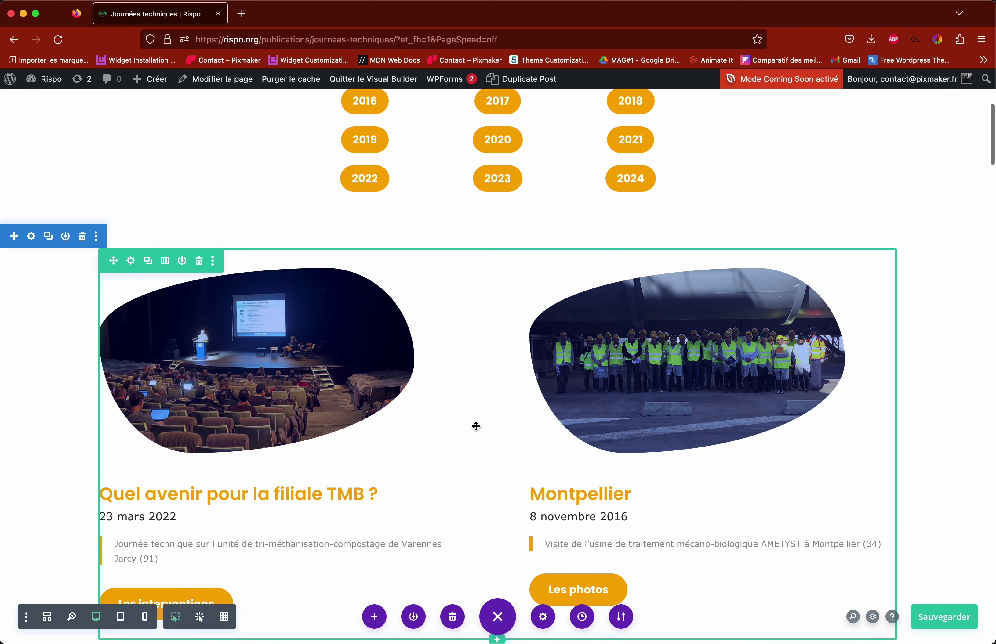
scroll(476, 427, down, 2)
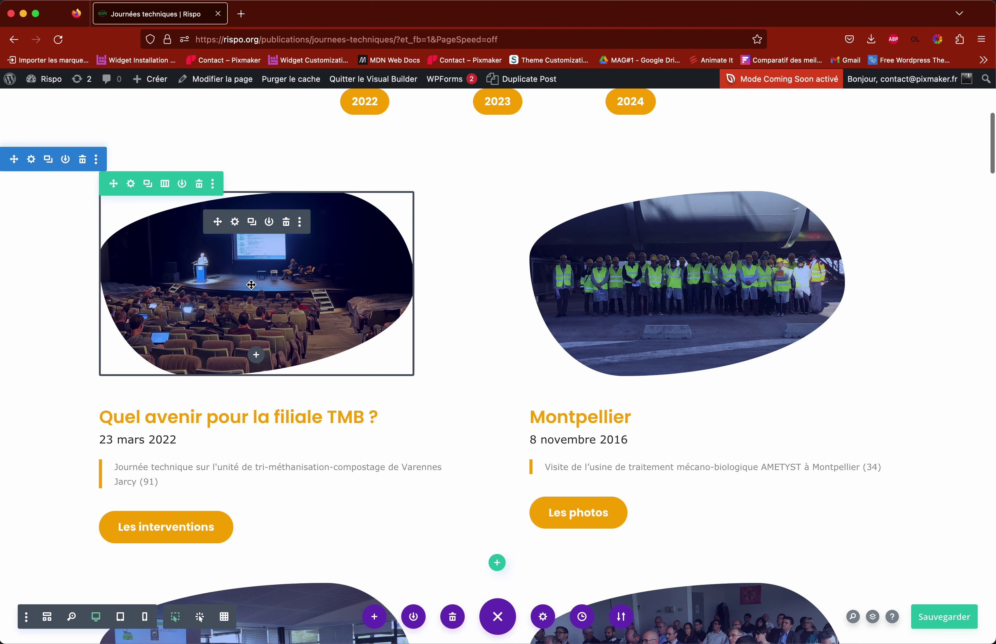
scroll(393, 333, up, 8)
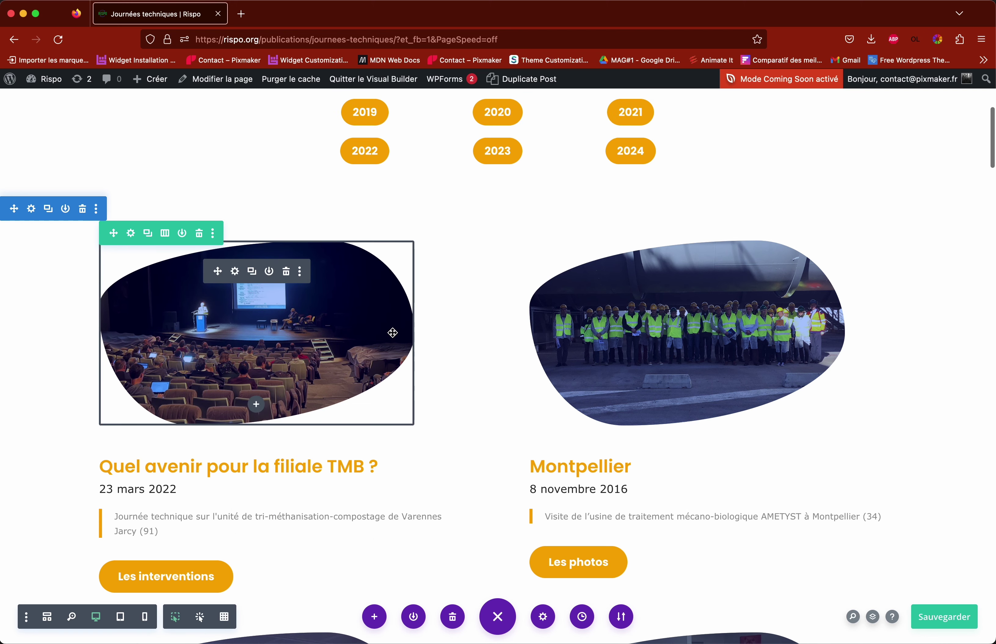
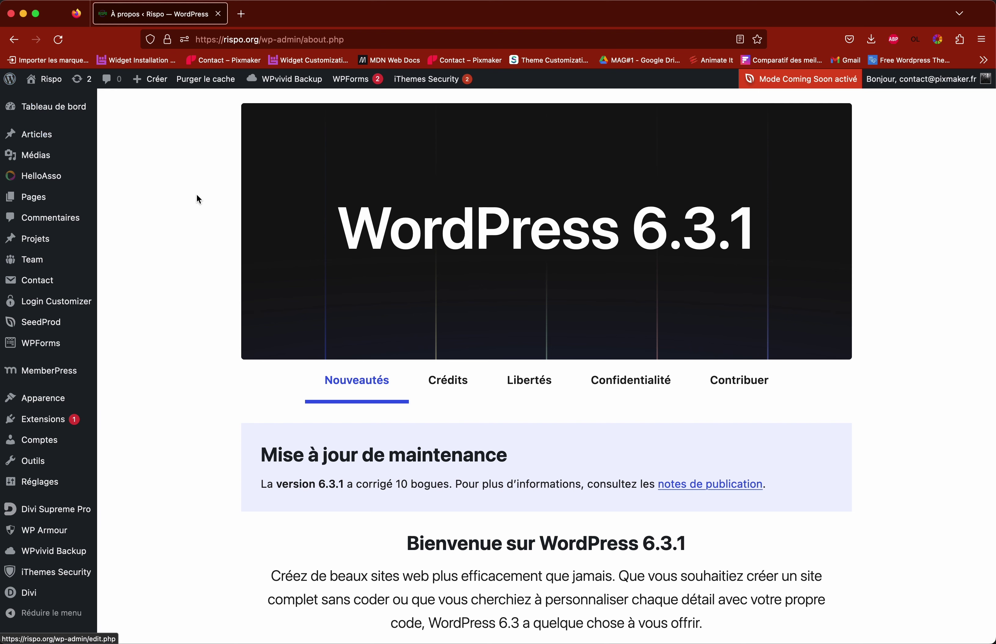
Step: Reveal the Pages submenu in the admin sidebar from the WordPress 6.3.1 About screen
mouse_move(38, 201)
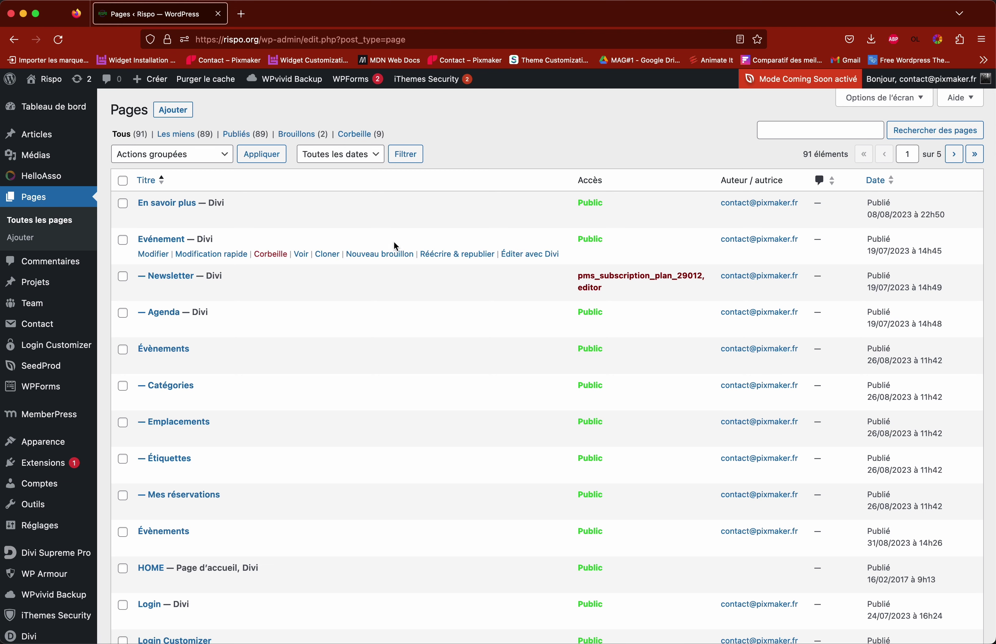
Step: Advance the Pages list to page 3 of 5
scroll(395, 246, down, 10)
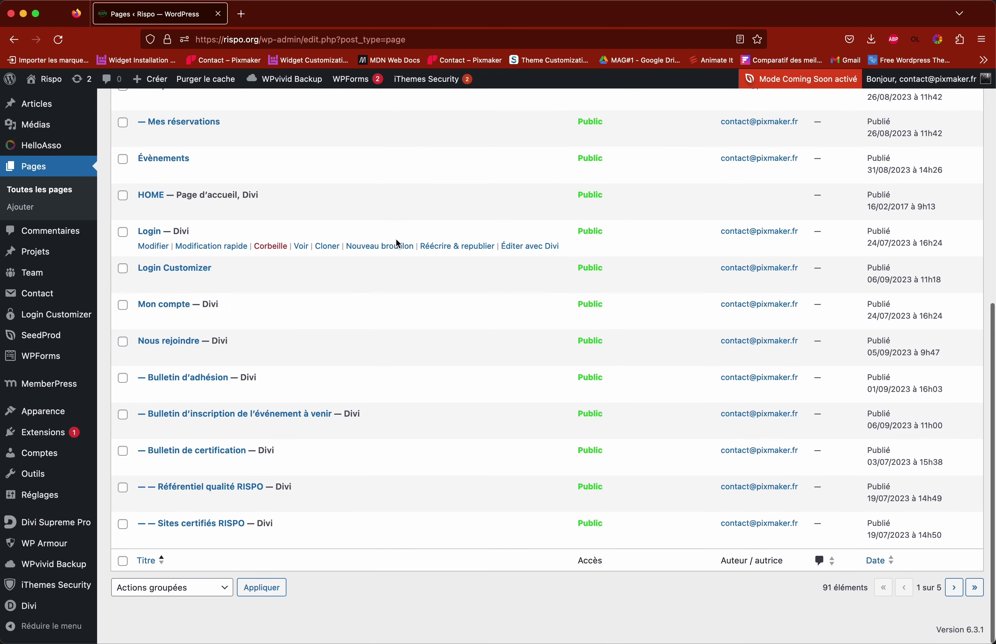
click(954, 589)
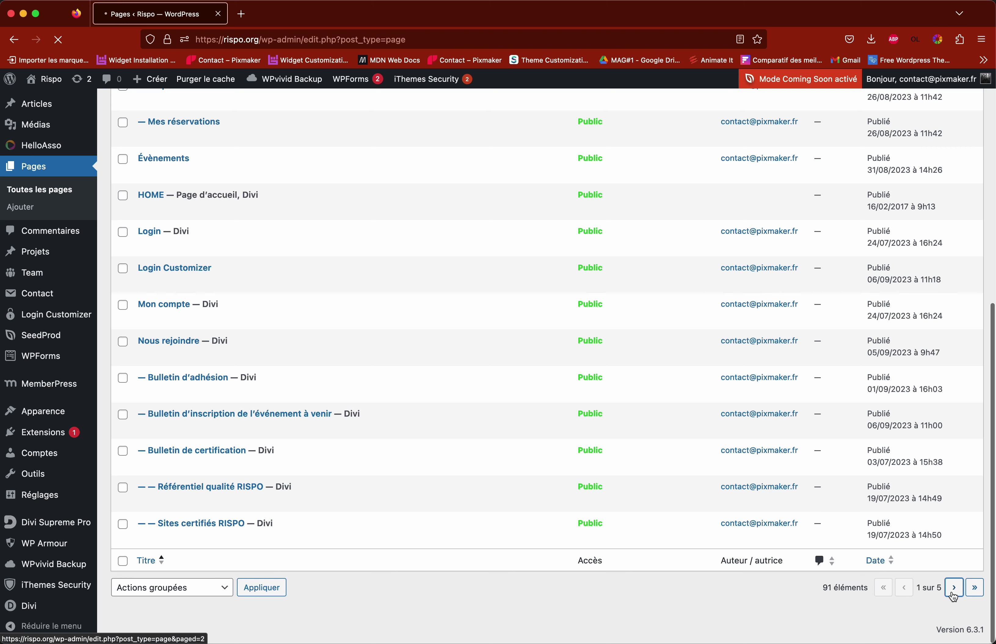
scroll(963, 603, down, 10)
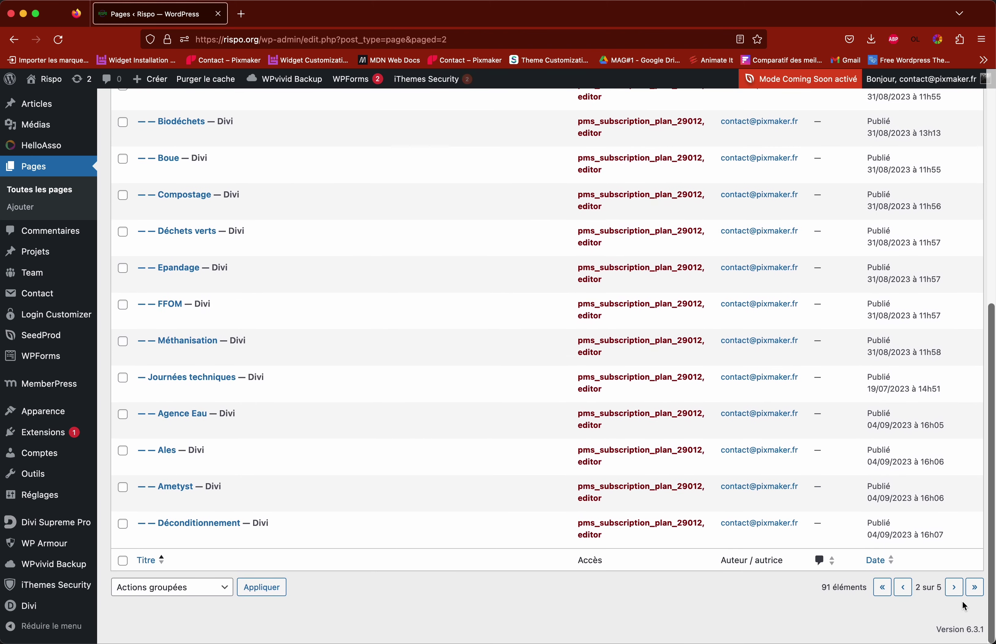
click(954, 588)
scroll(581, 475, down, 10)
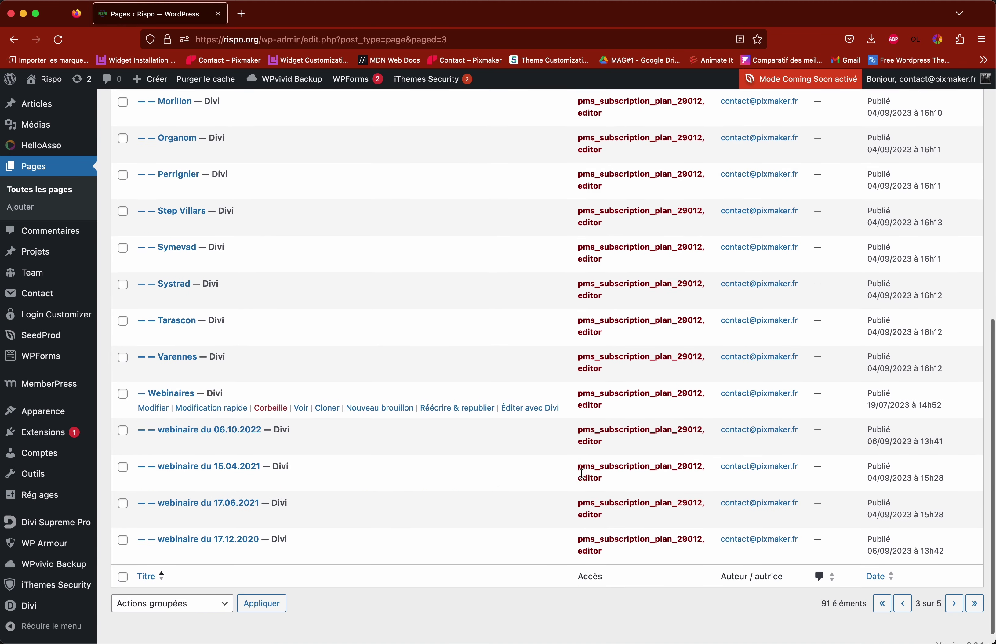
scroll(861, 568, up, 15)
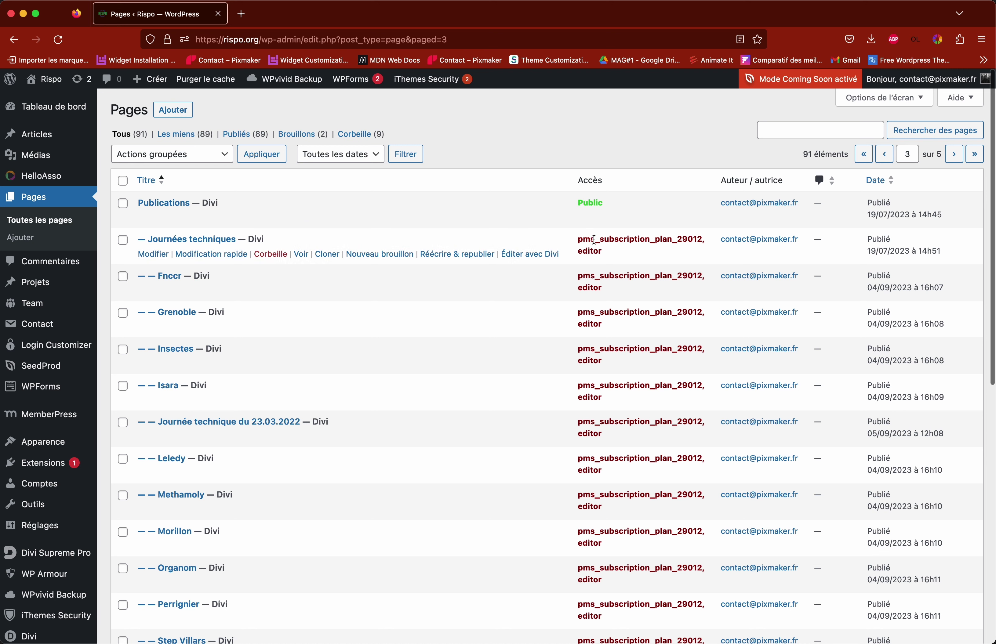
Step: Highlight the Journées techniques child pages in the list, then clear the selection
drag(580, 240, 597, 325)
click(591, 250)
click(594, 292)
click(597, 327)
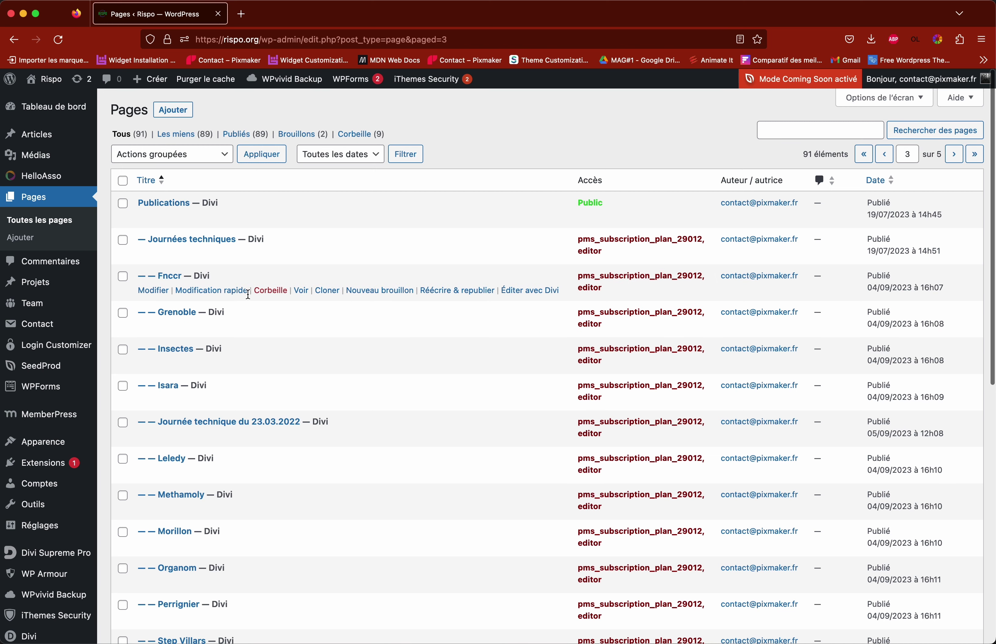
scroll(611, 362, down, 10)
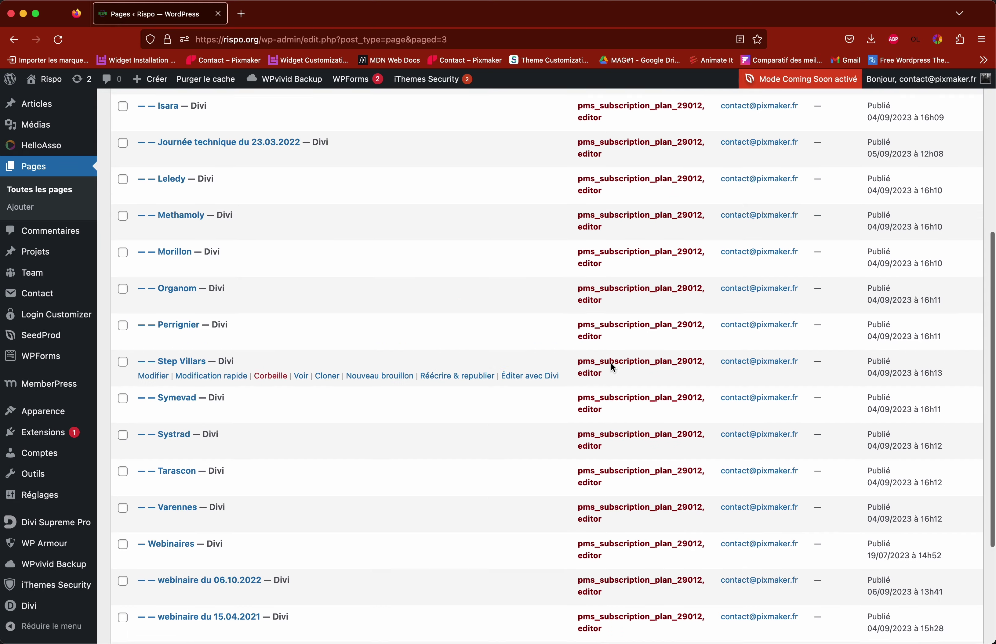
scroll(610, 367, up, 10)
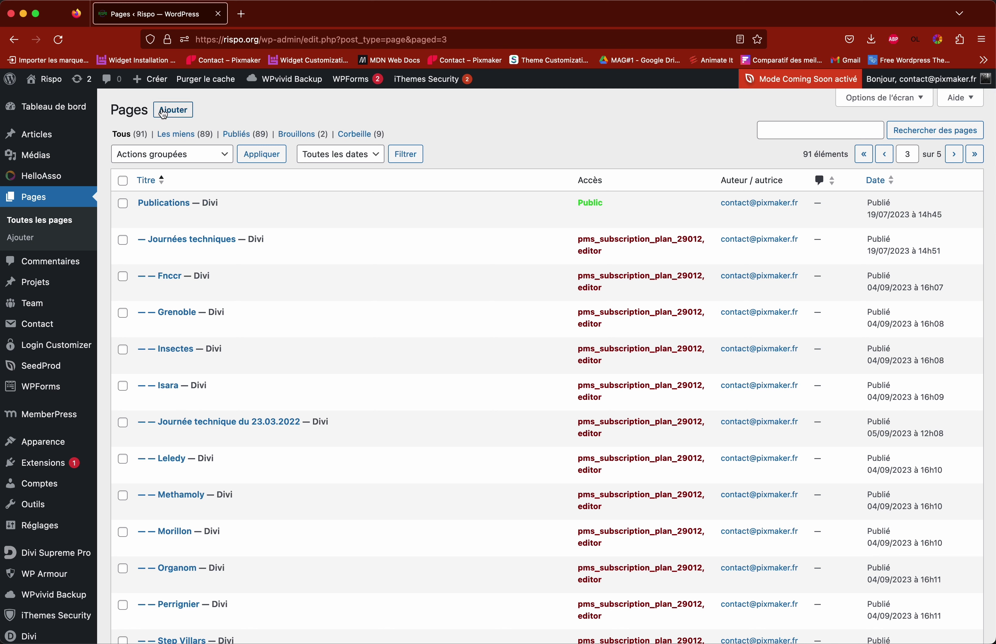
Step: Start a new page and leave the page settings panel showing
click(179, 118)
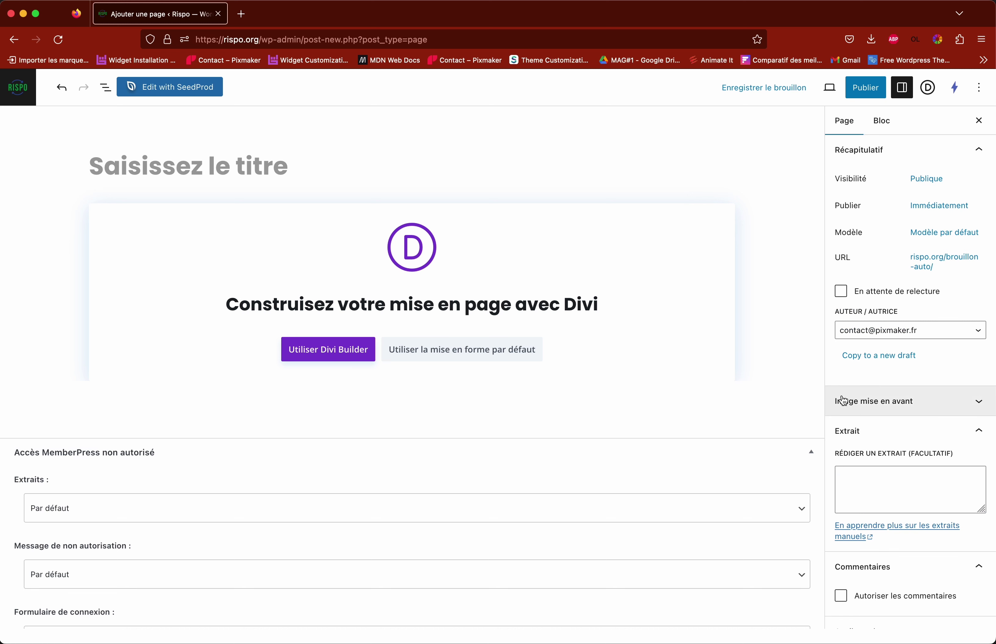
click(906, 97)
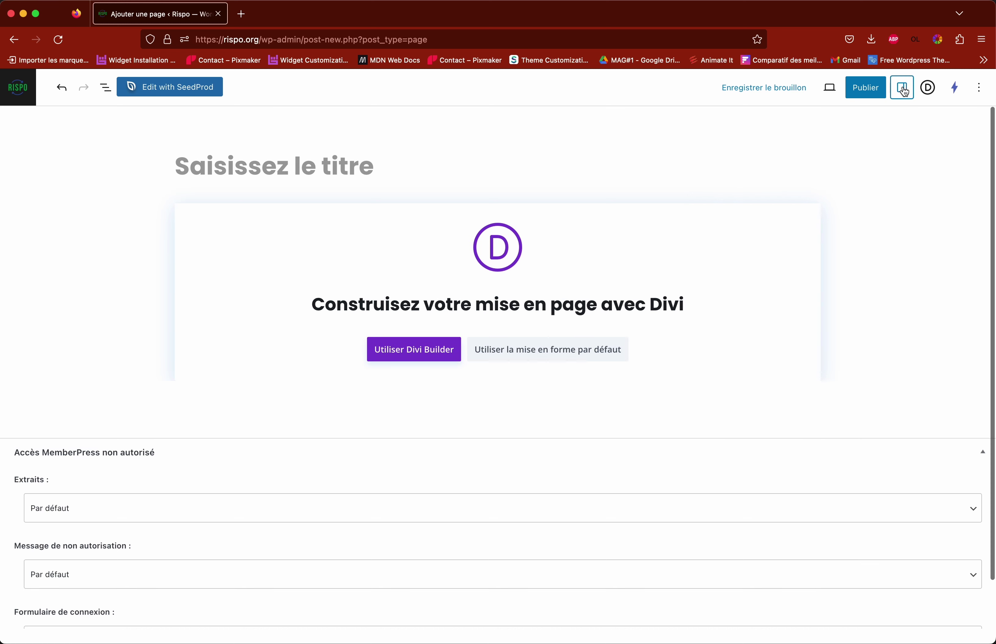
click(905, 95)
click(905, 94)
click(905, 95)
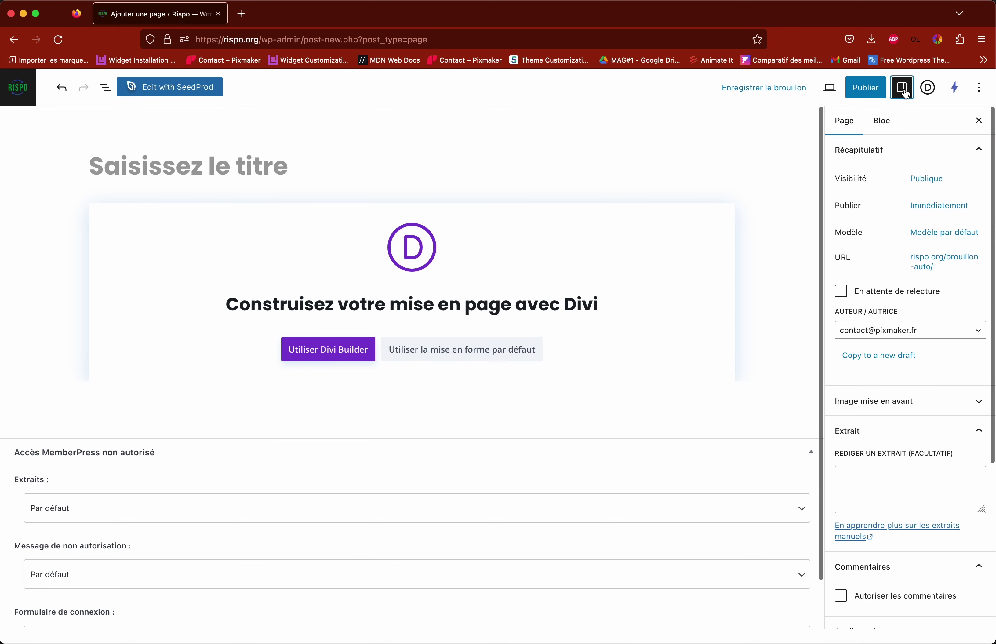
click(905, 94)
click(905, 95)
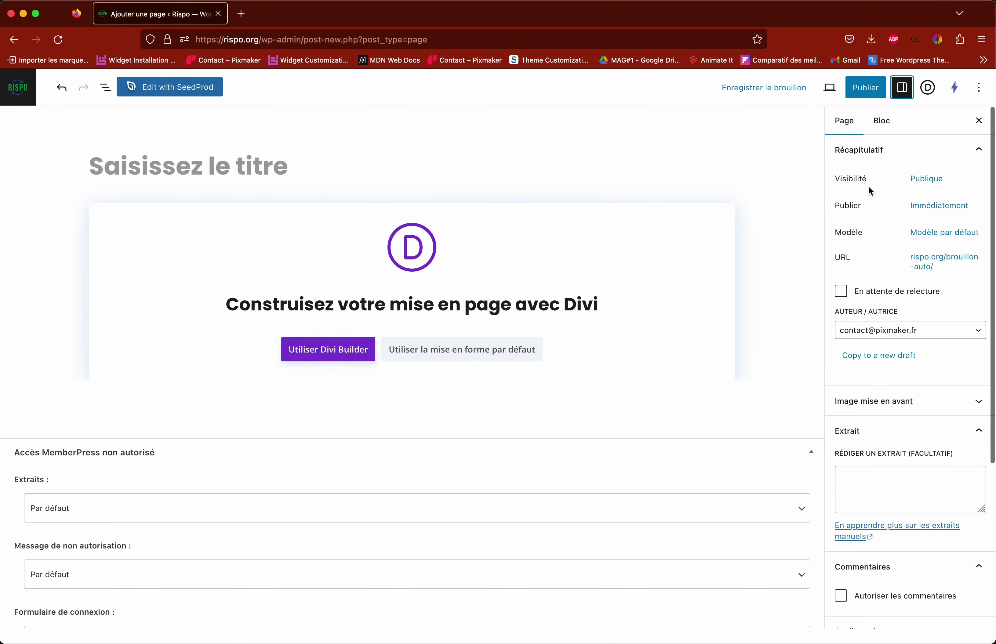
Step: Title the new page 'Test intervention journée technique'
click(149, 171)
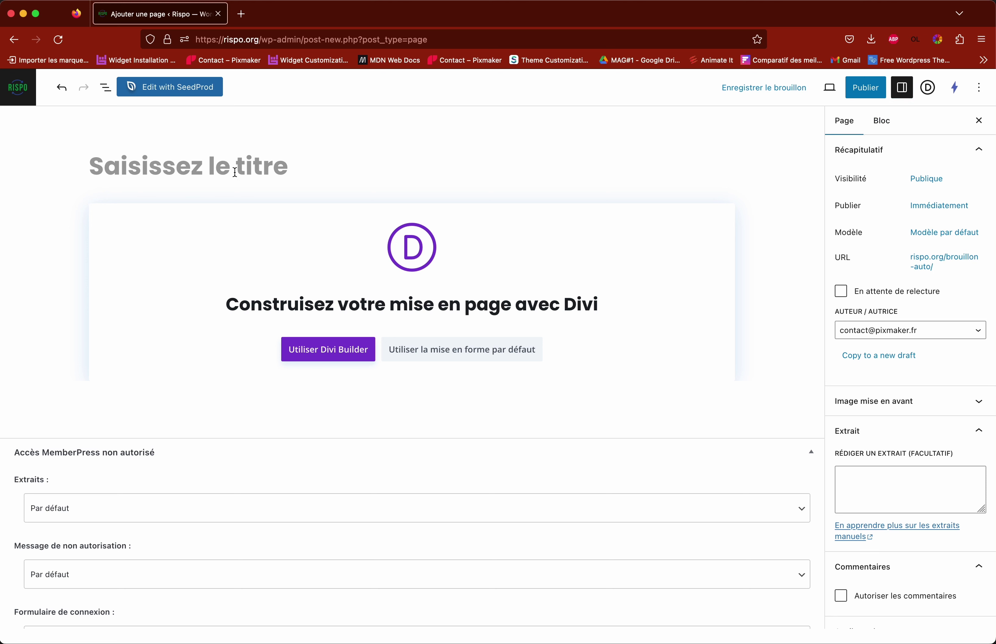
text(Test)
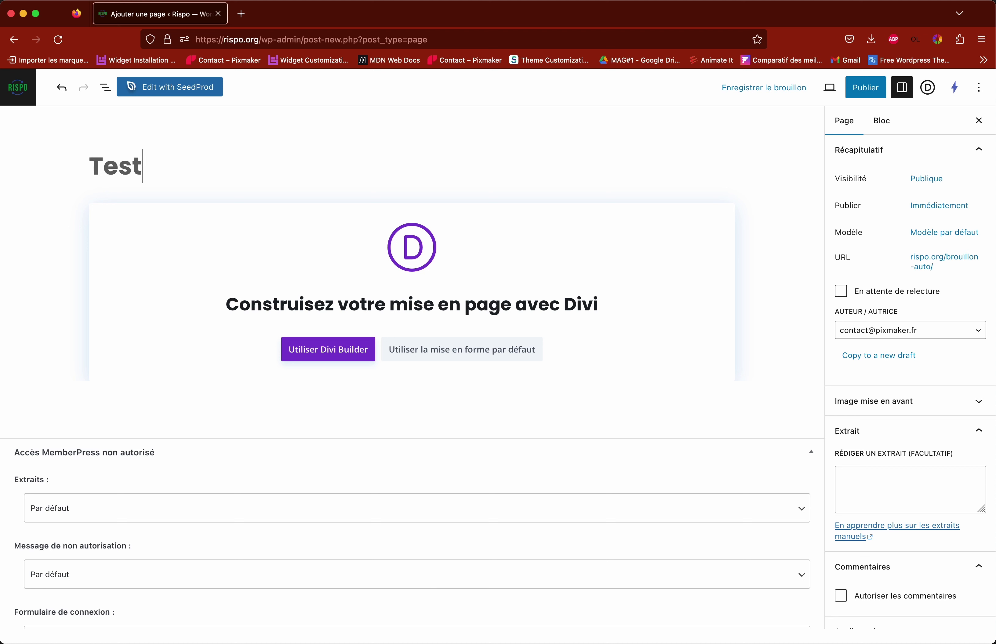
text( interven)
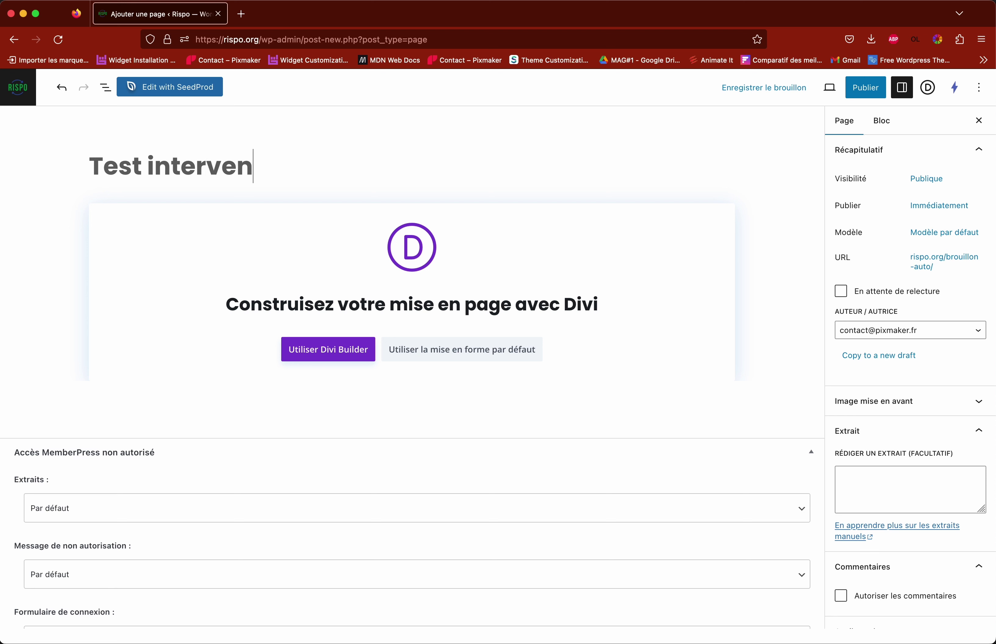
text(tion journée)
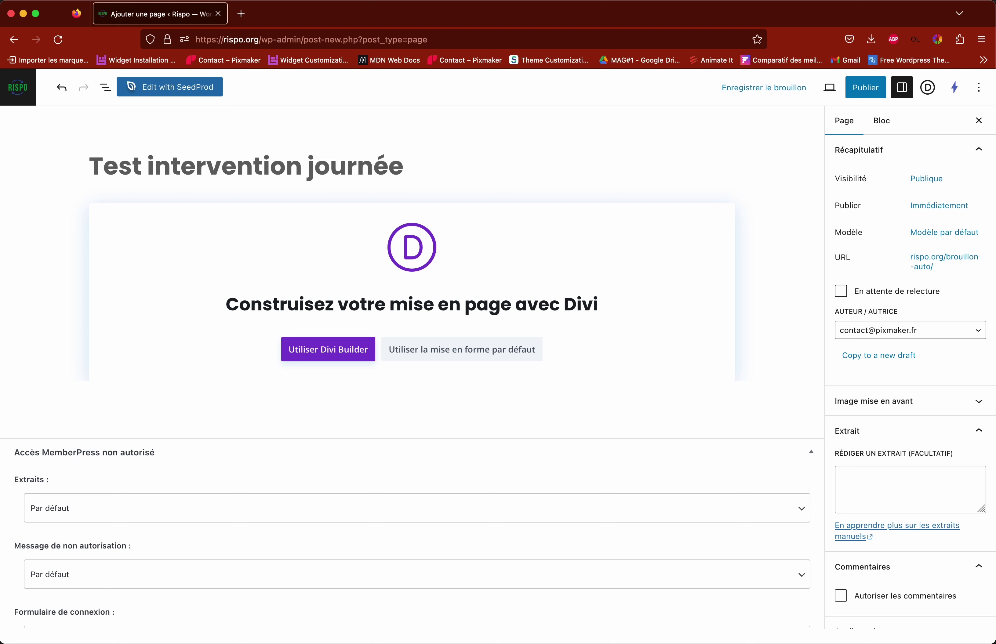
text( tech)
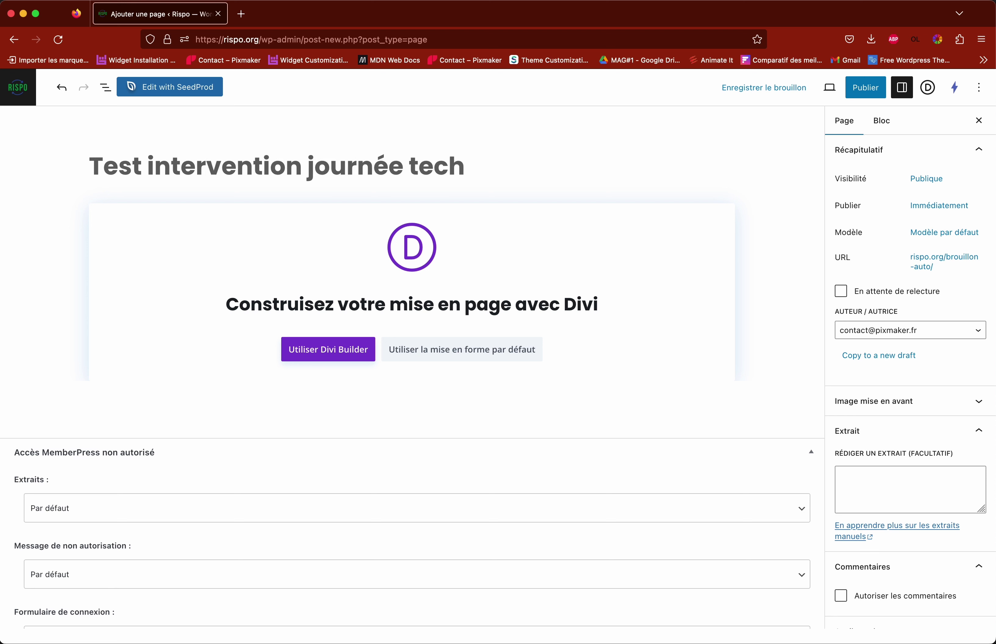
text(nique)
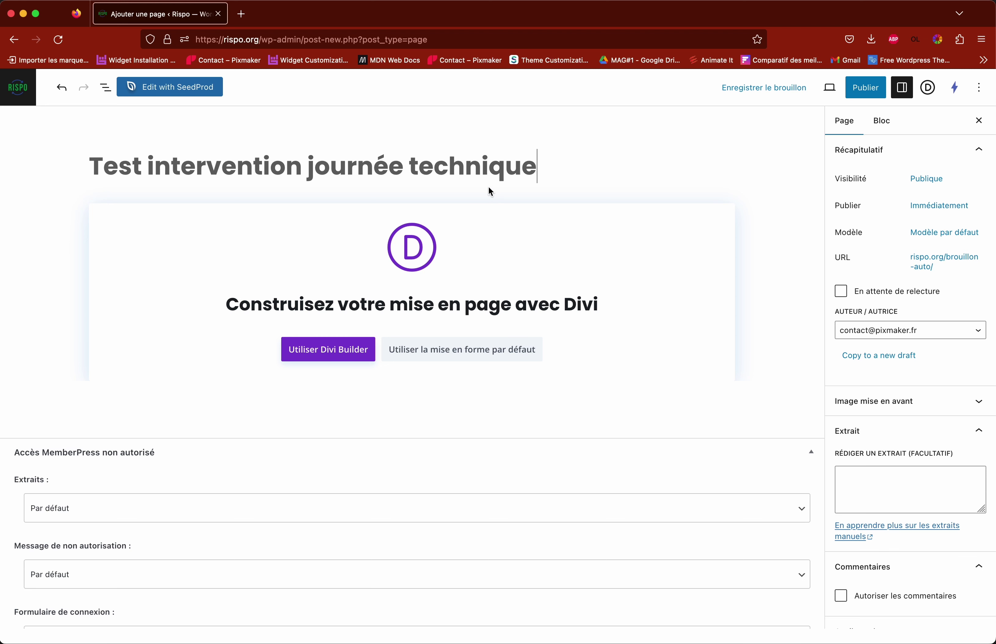
scroll(811, 313, down, 2)
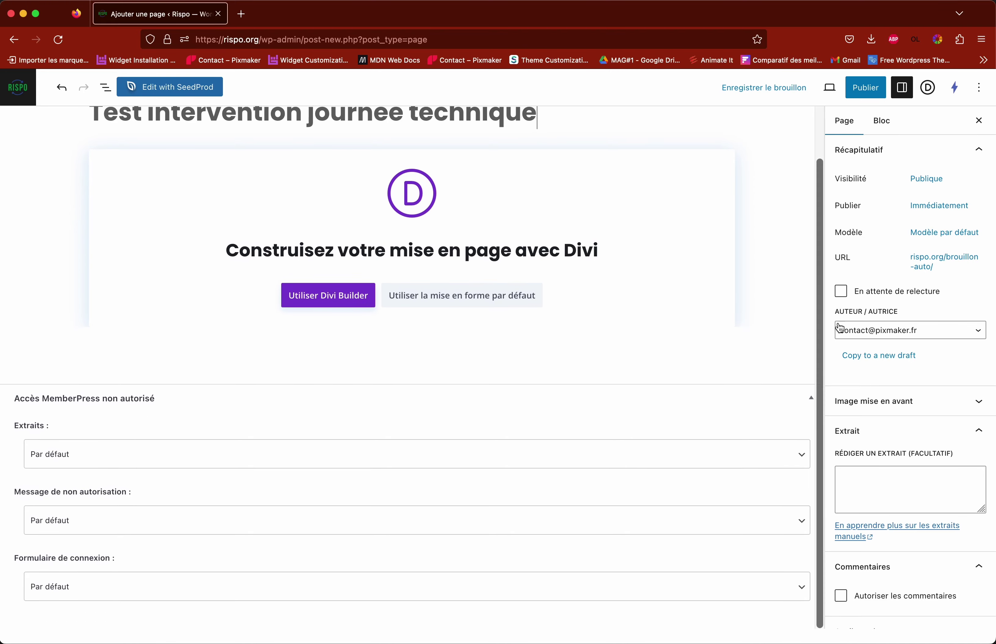
scroll(829, 326, down, 5)
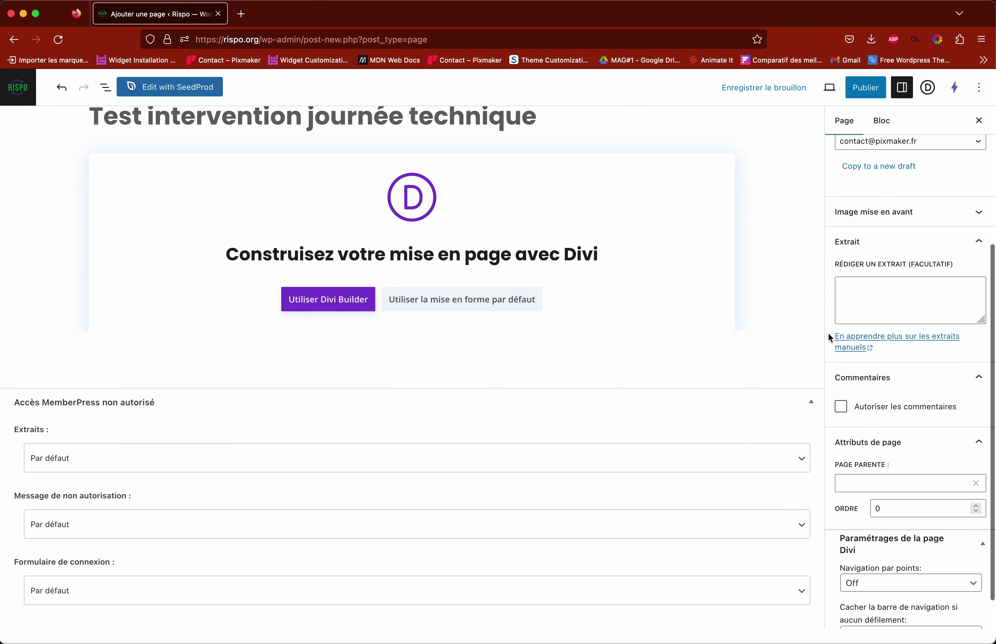
scroll(828, 332, down, 2)
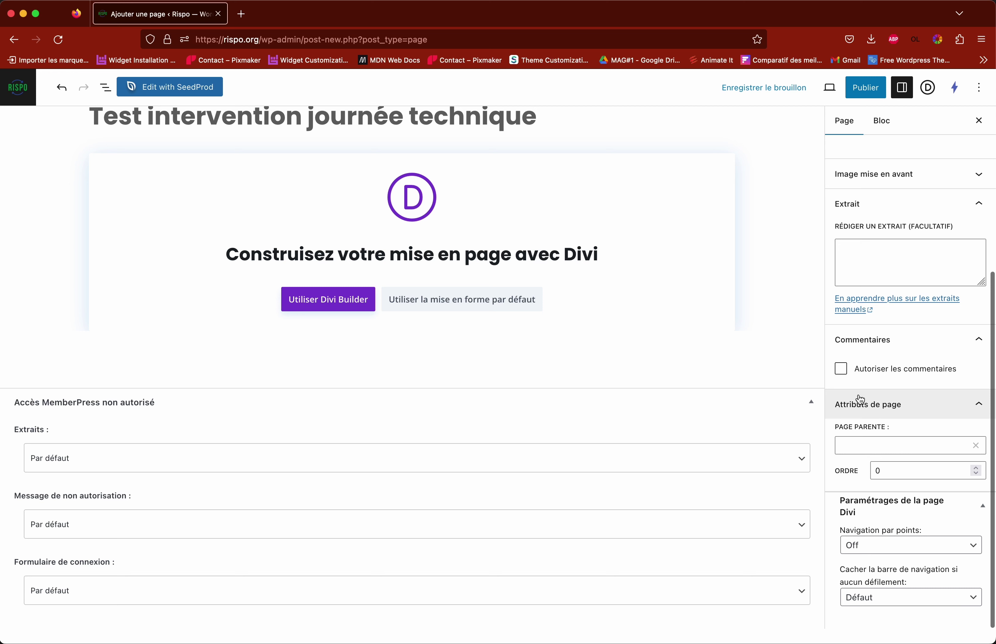
Step: Open the Page parente dropdown, then open the admin Pages list in a new tab
click(979, 409)
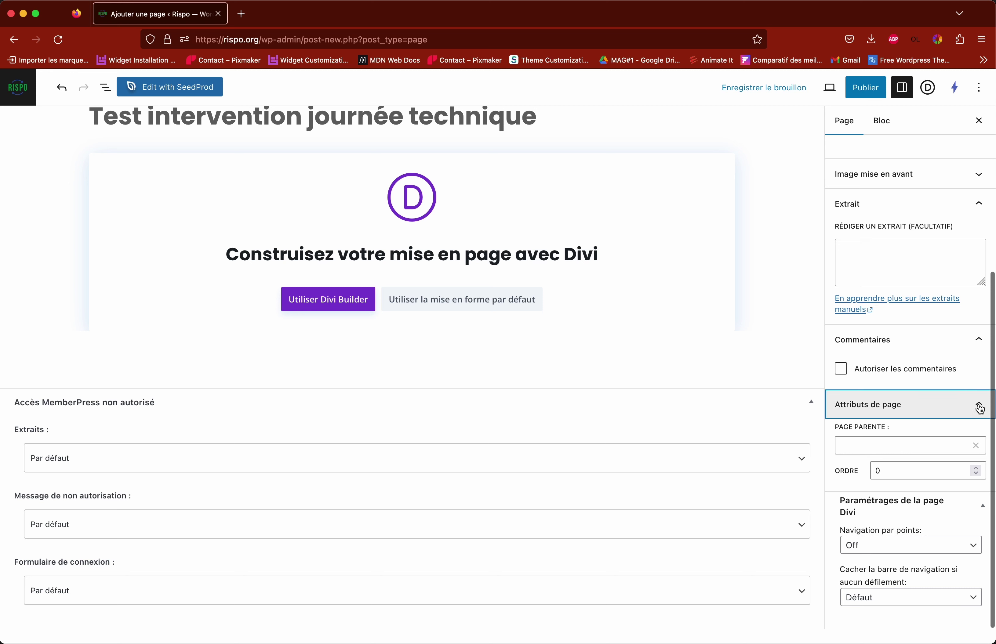
click(974, 477)
scroll(940, 498, down, 2)
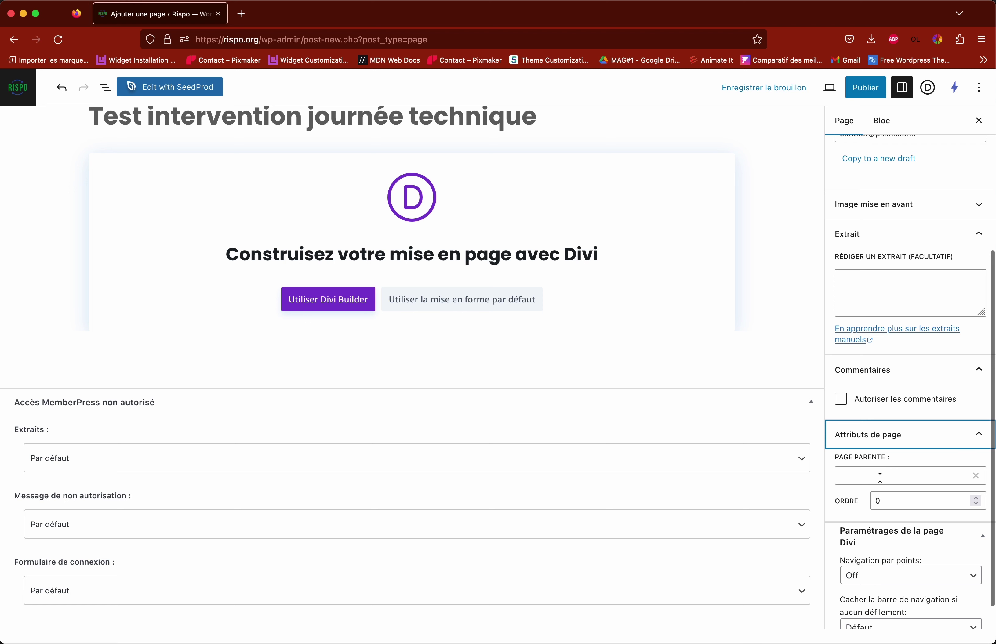
click(885, 476)
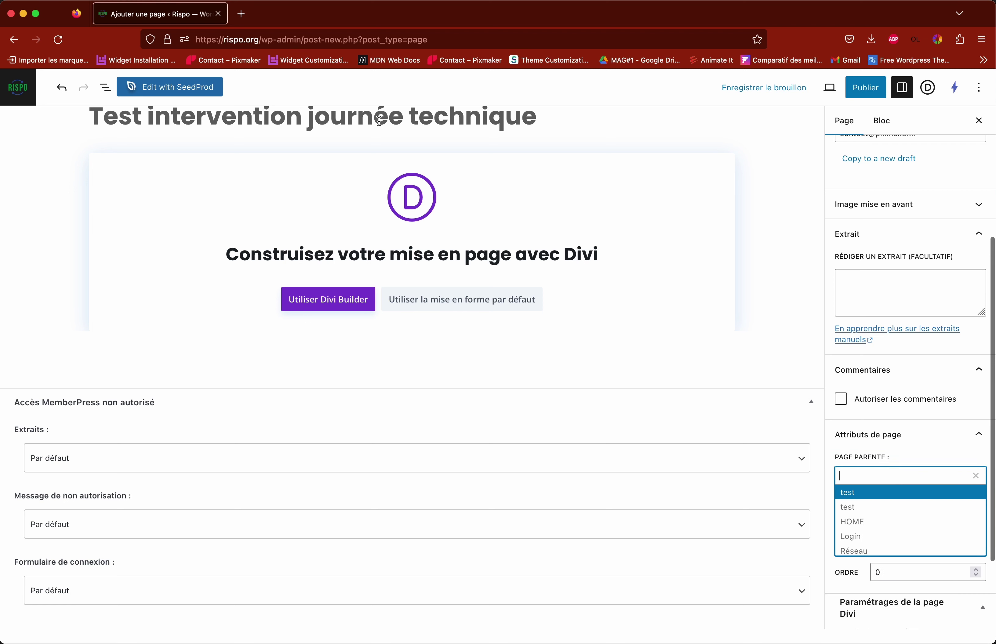
right_click(17, 91)
click(25, 97)
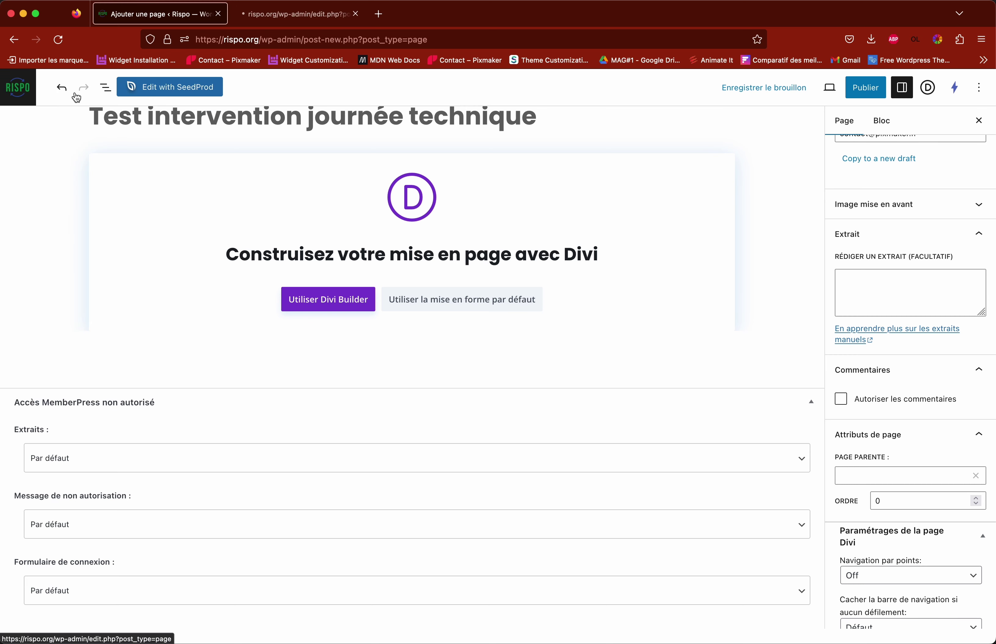
Step: In the new tab, visit the public Rispo site and browse to Publications > Voyages d'études
click(275, 17)
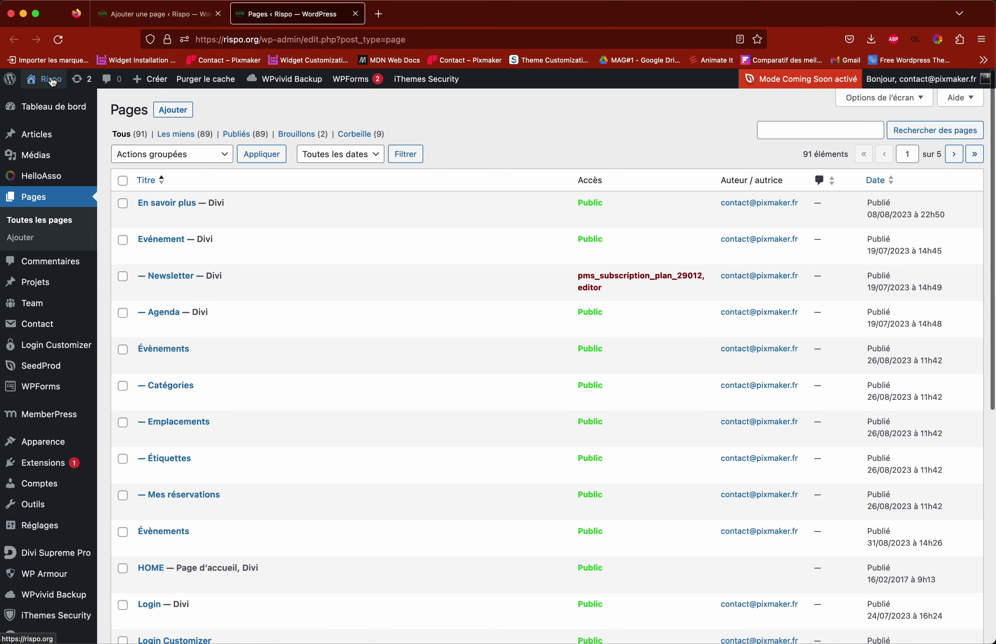
click(52, 100)
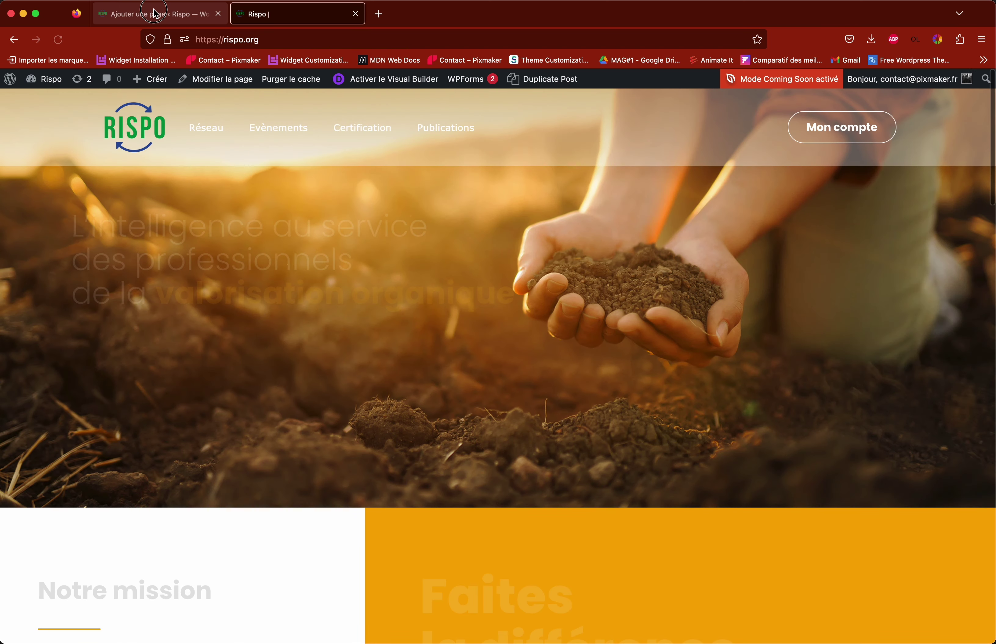
click(151, 14)
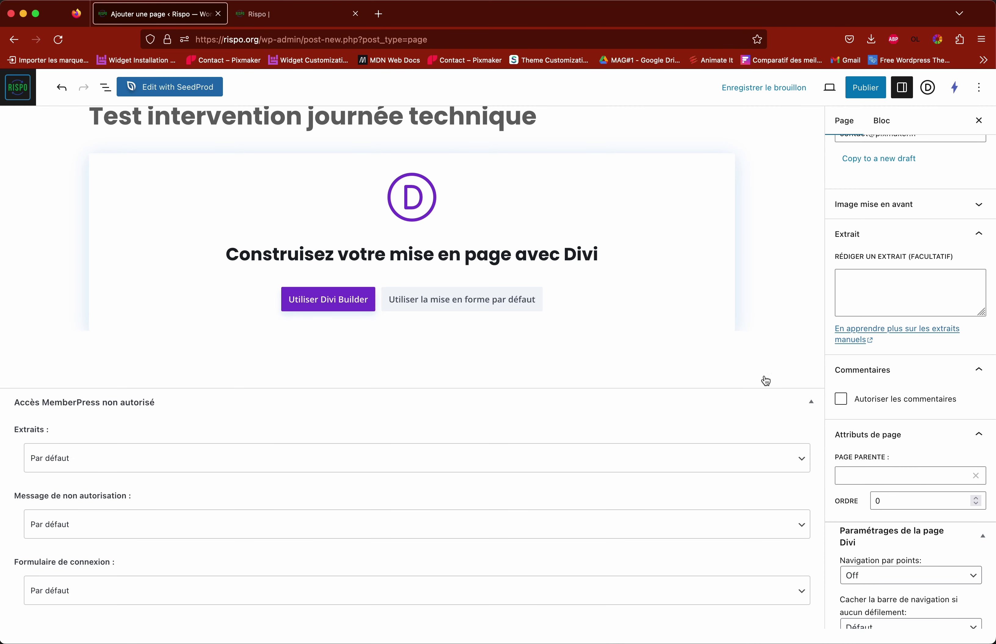
click(288, 14)
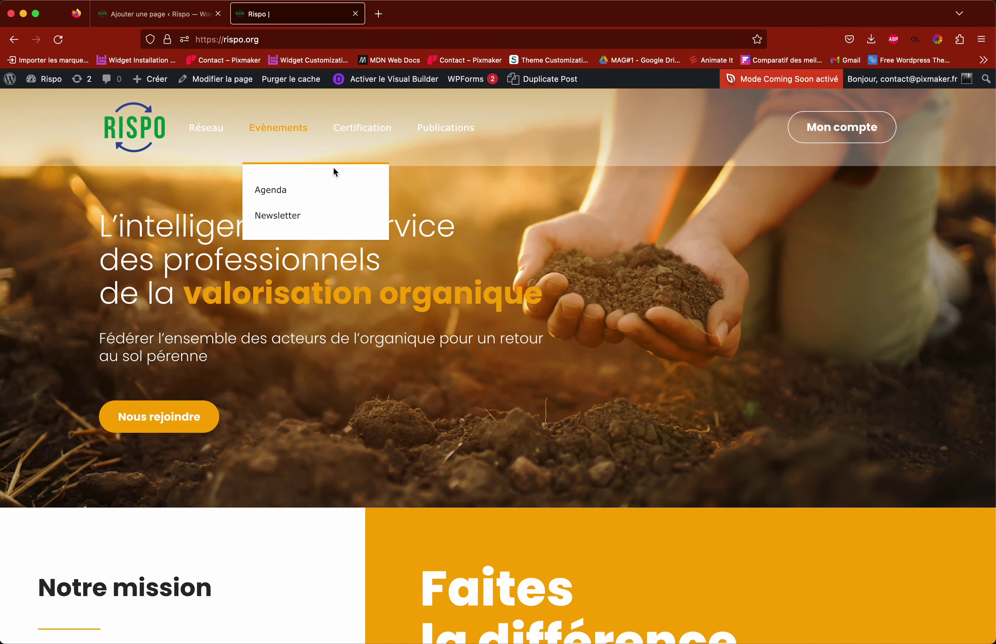
mouse_move(444, 136)
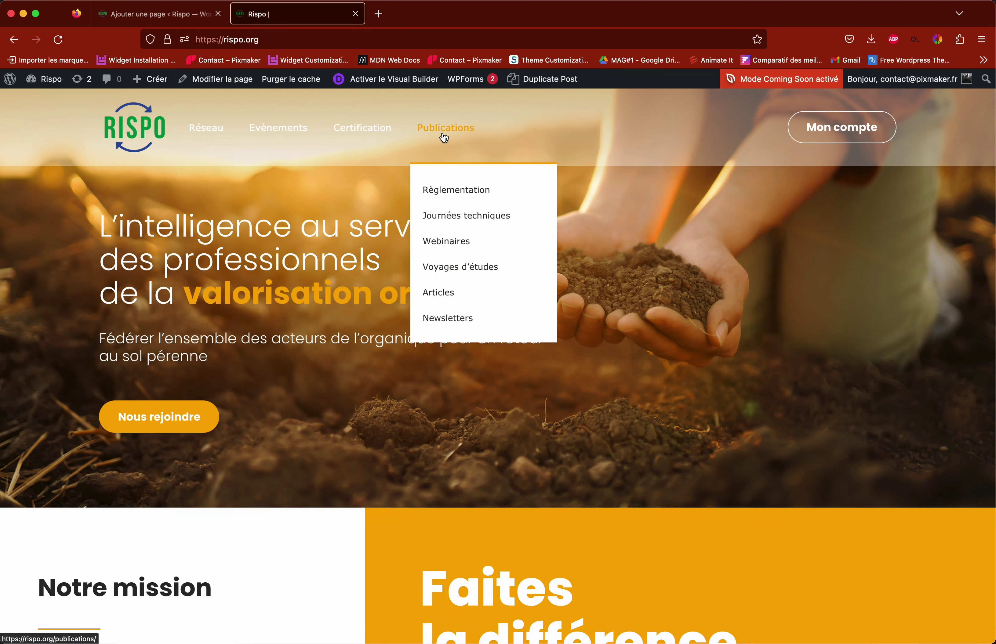
mouse_move(352, 125)
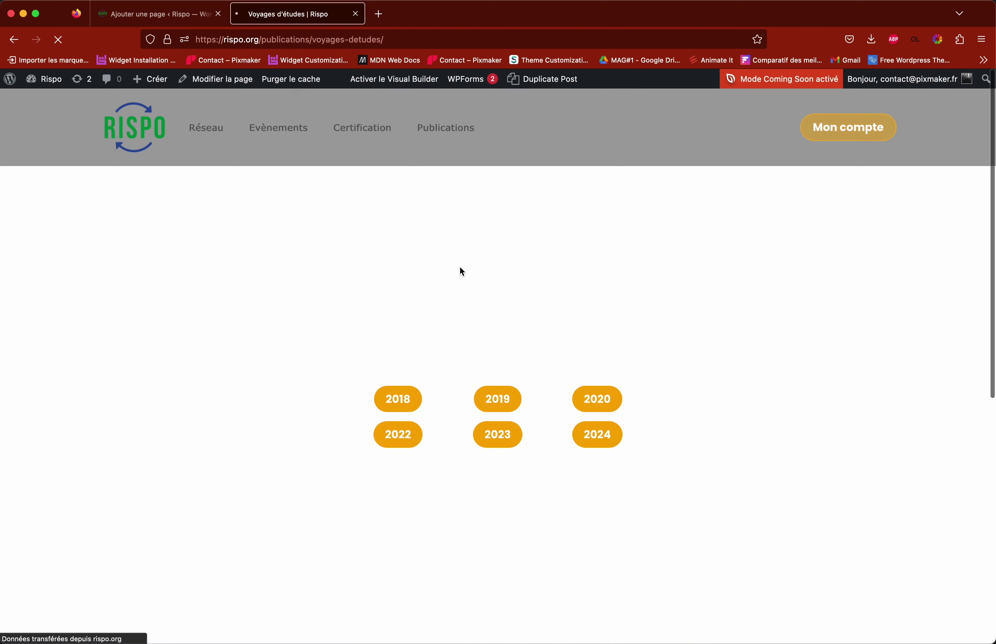
Step: Highlight parts of the Voyages d'études address to show the page hierarchy
scroll(462, 272, down, 5)
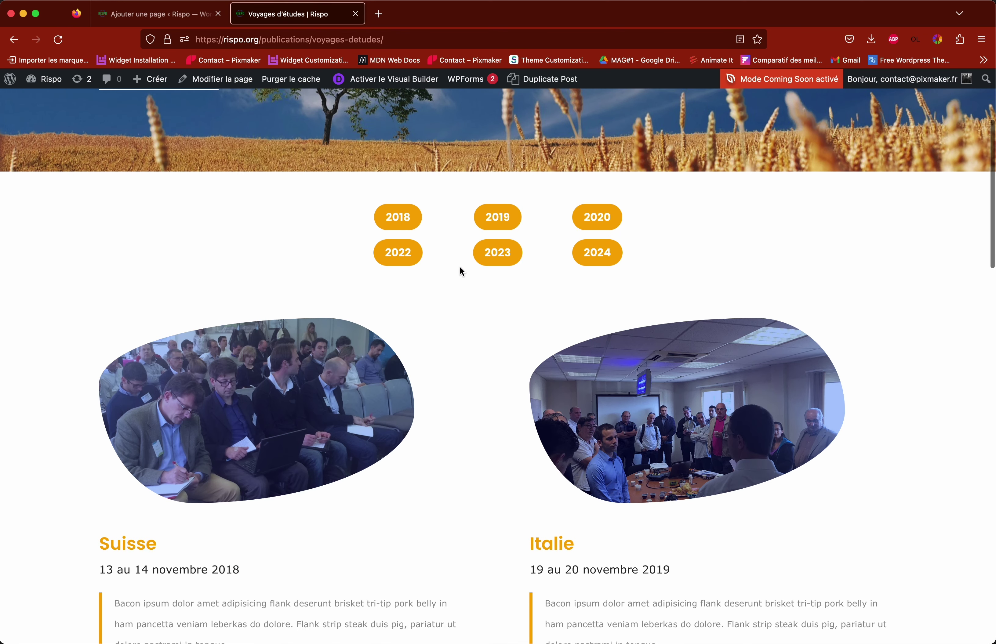
scroll(460, 267, down, 2)
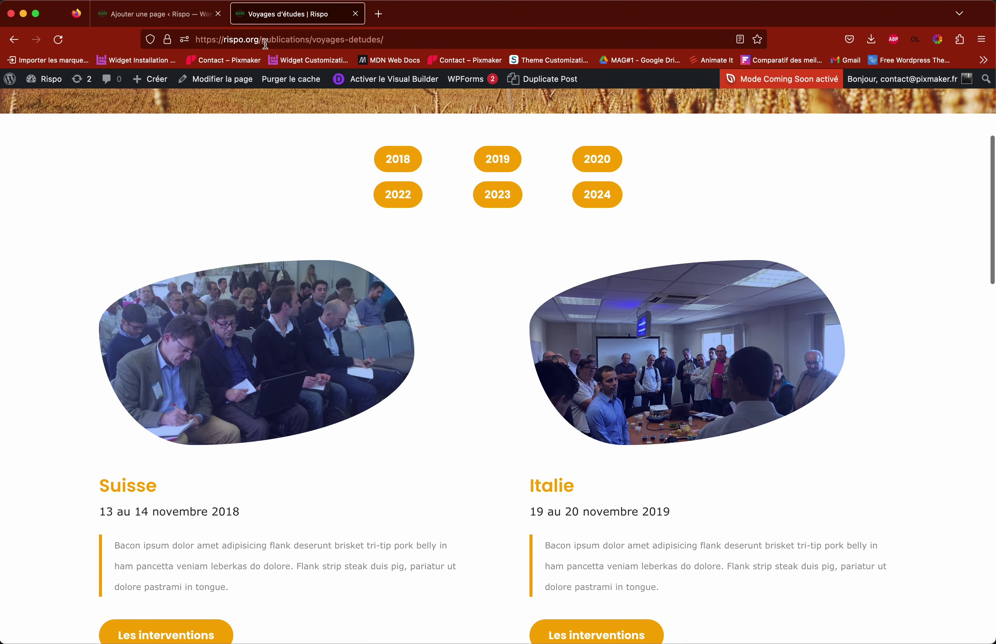
drag(265, 44, 412, 39)
click(274, 37)
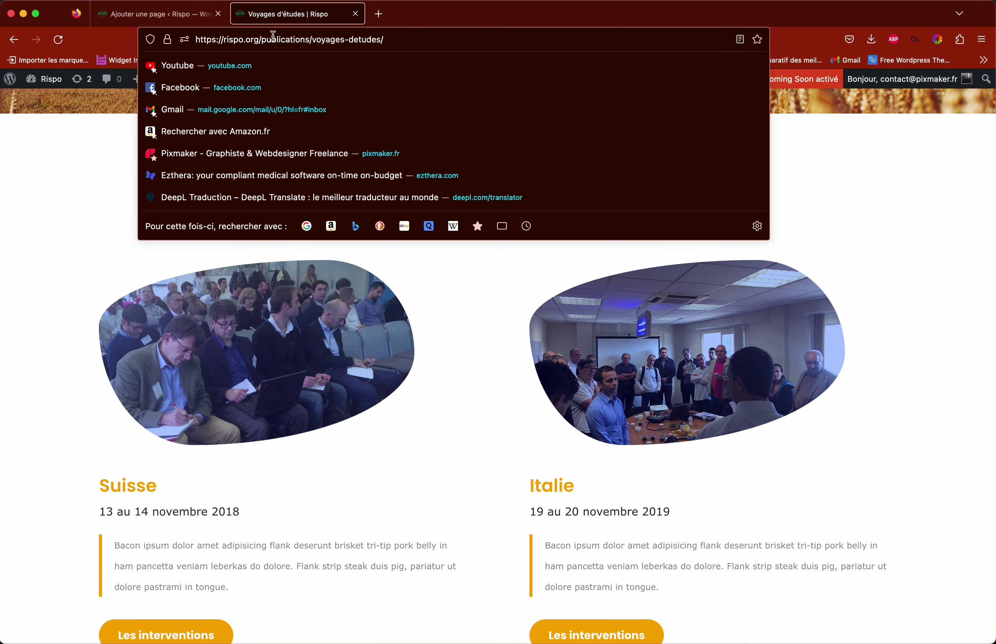
drag(222, 40, 364, 40)
click(355, 39)
drag(266, 39, 288, 40)
click(284, 39)
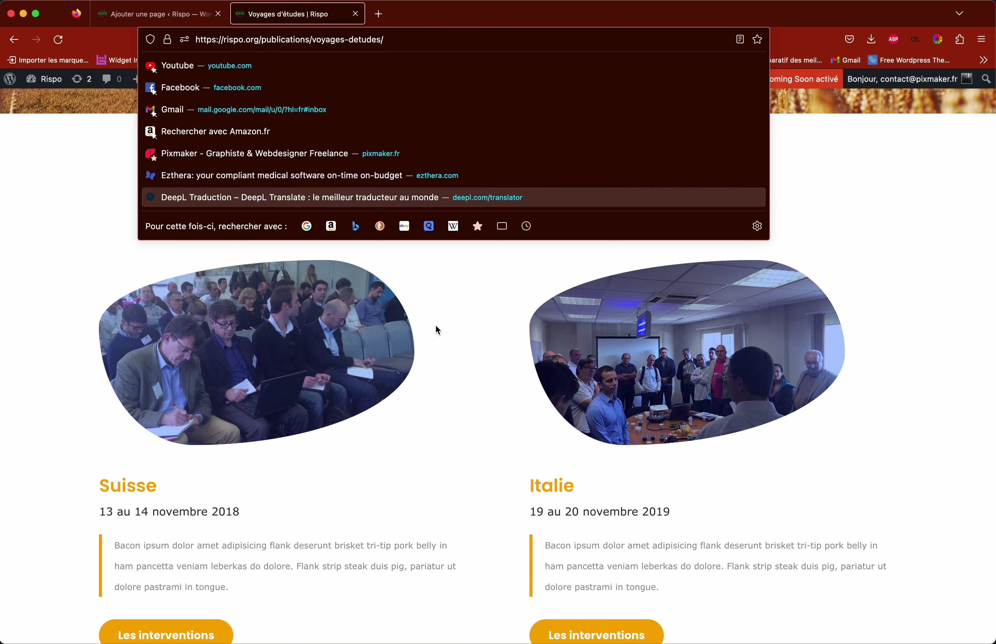
scroll(405, 284, down, 2)
click(469, 373)
Step: Open Les interventions under Suisse and highlight its publications and interventions address segments
click(195, 538)
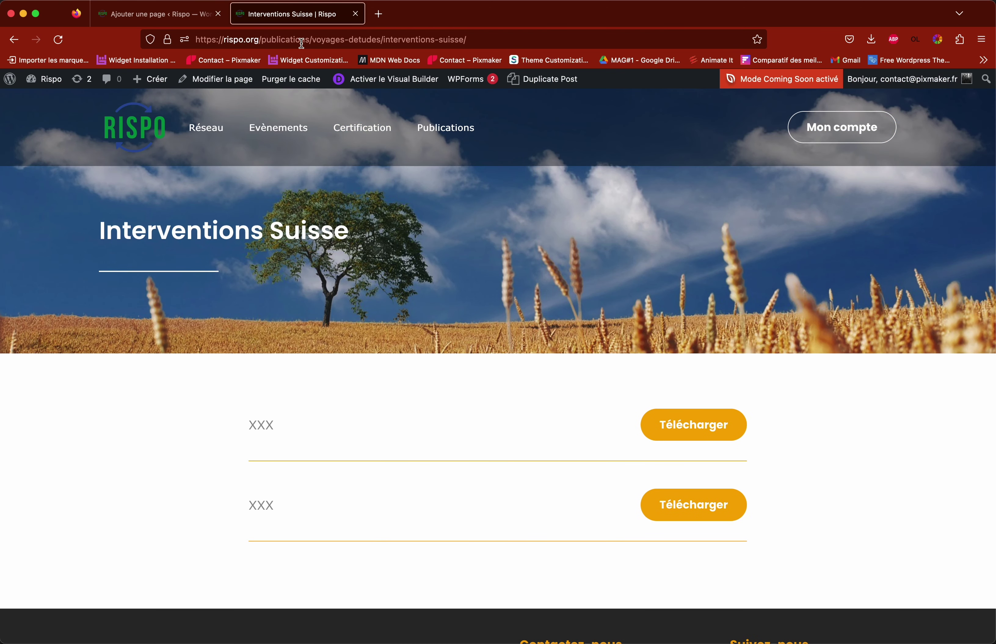
drag(382, 39, 447, 40)
click(322, 40)
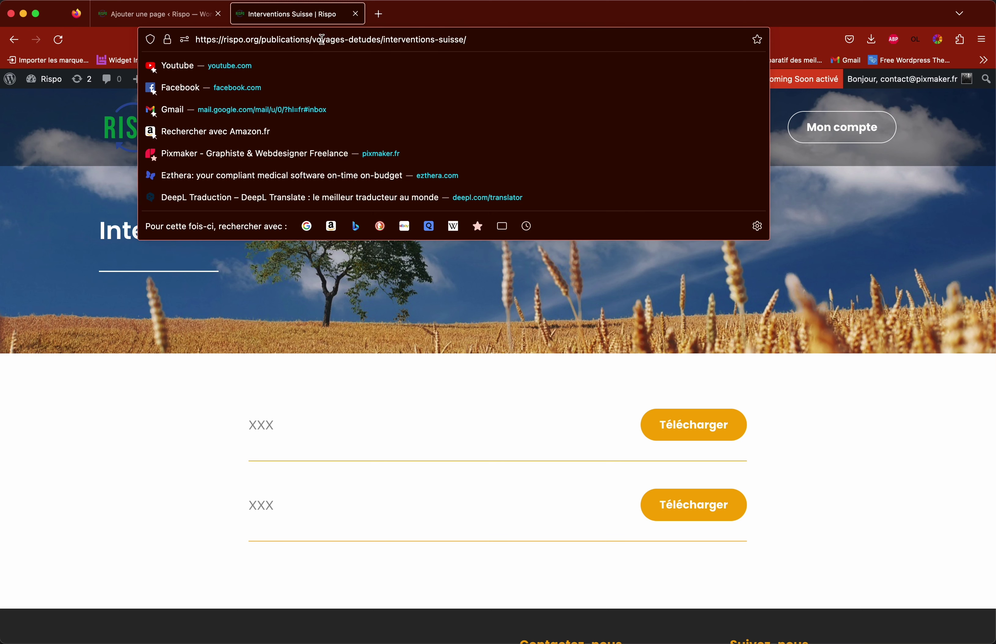
drag(262, 40, 435, 40)
click(449, 40)
key(Escape)
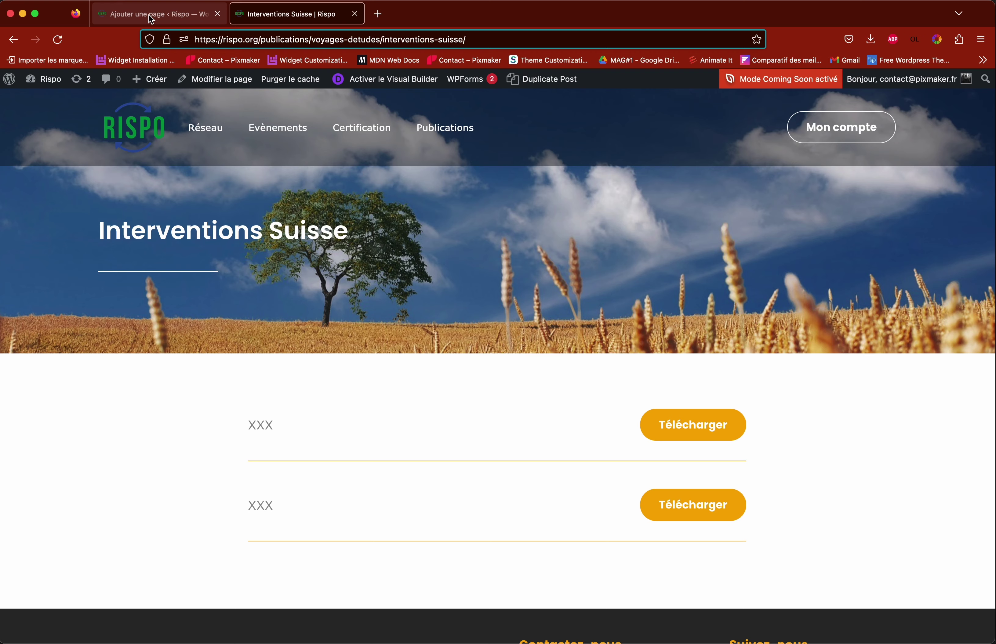
Step: Back in the draft, search 'journées' and set Journées techniques as the parent page
click(151, 18)
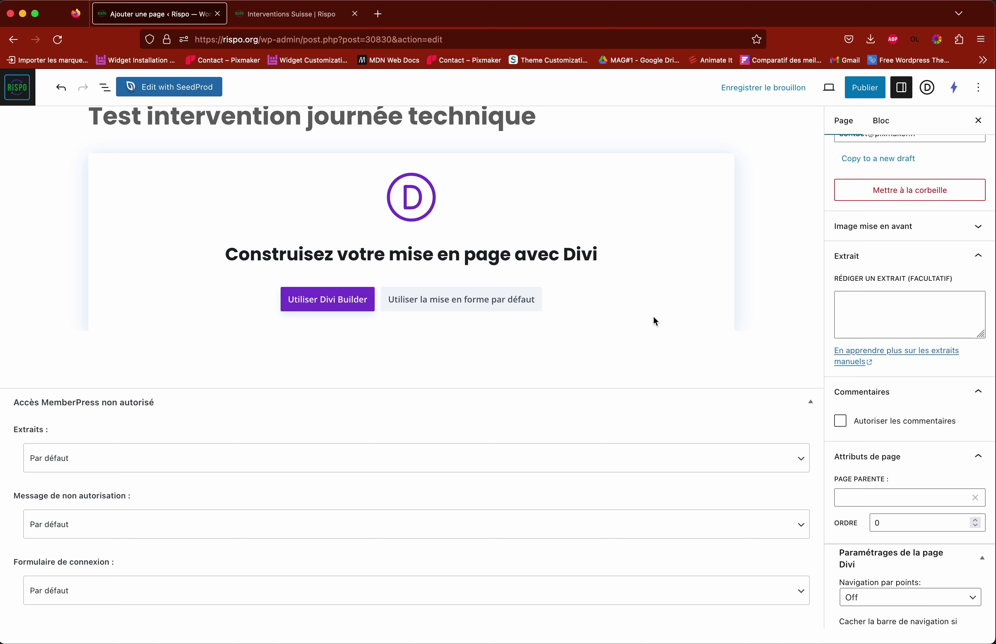
scroll(655, 321, up, 2)
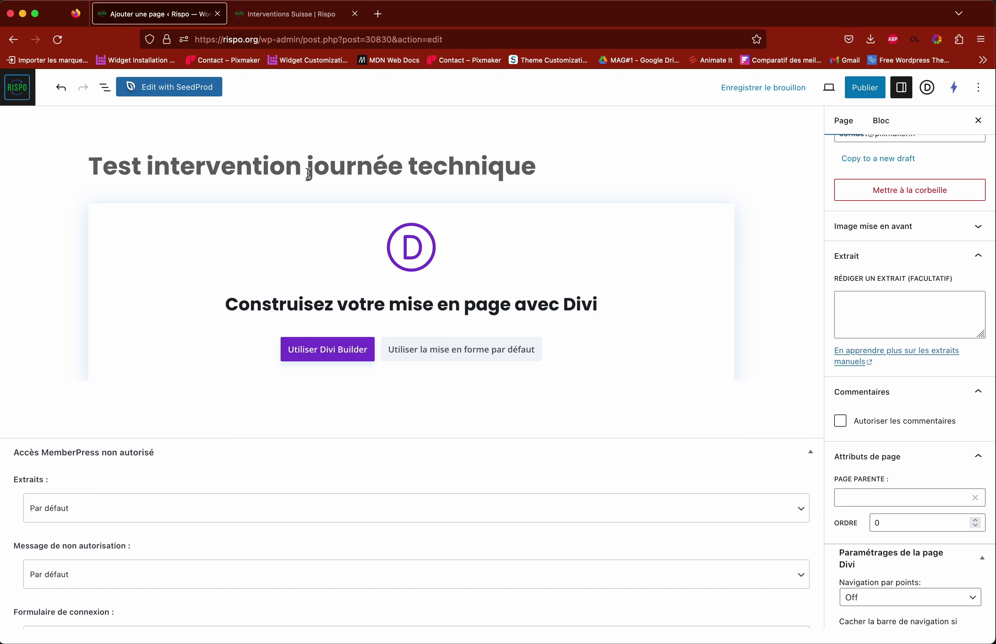
scroll(774, 334, down, 2)
click(878, 500)
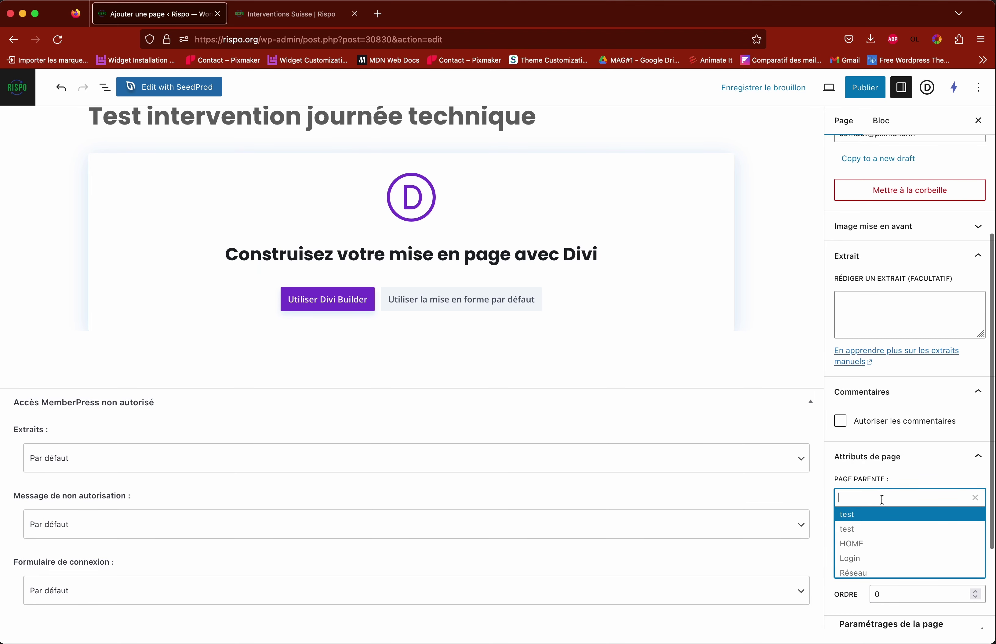
text(journée)
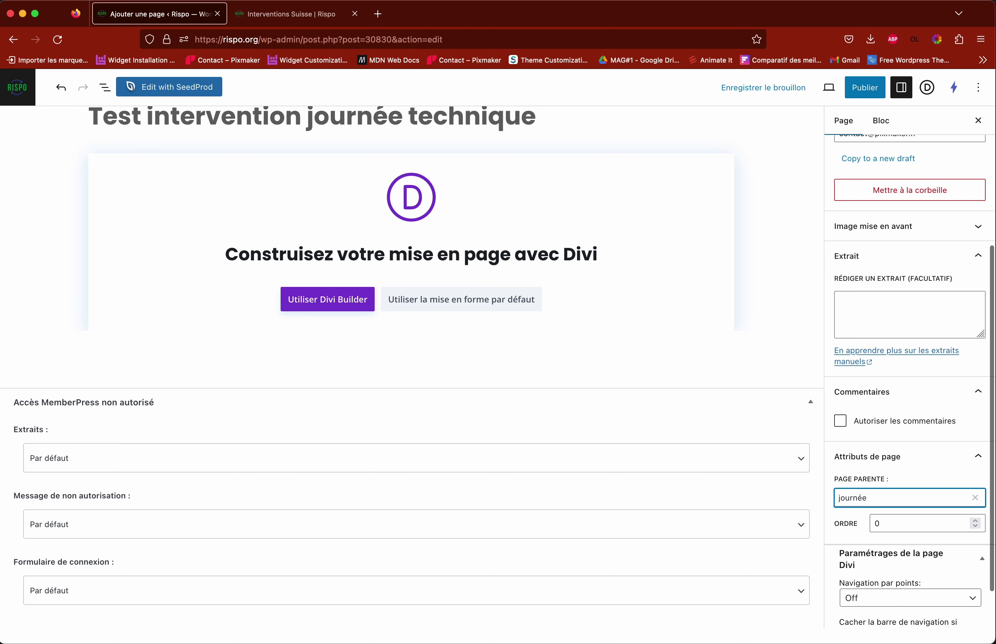
text(s)
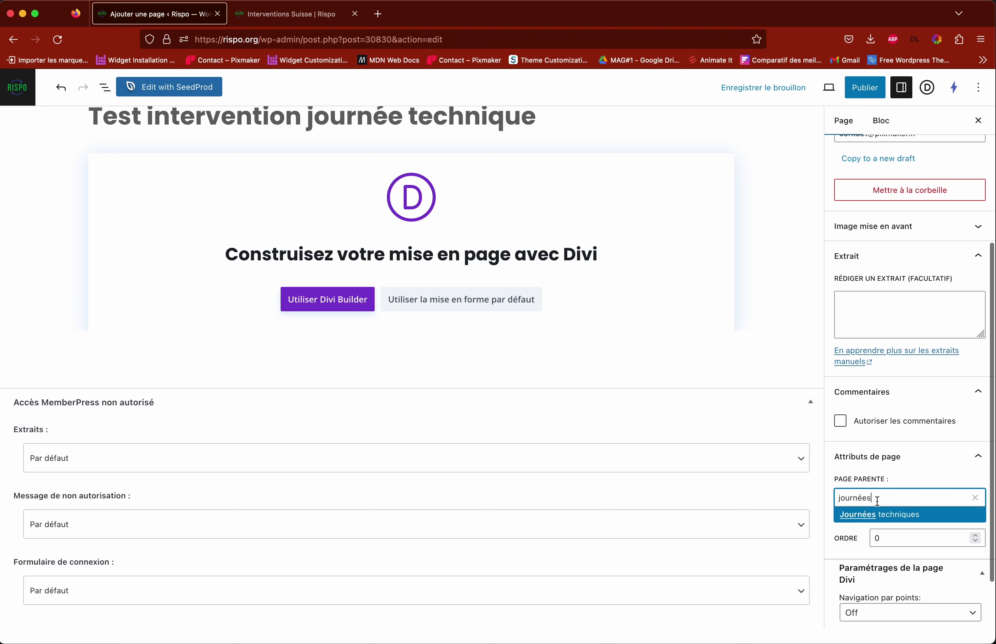
click(866, 518)
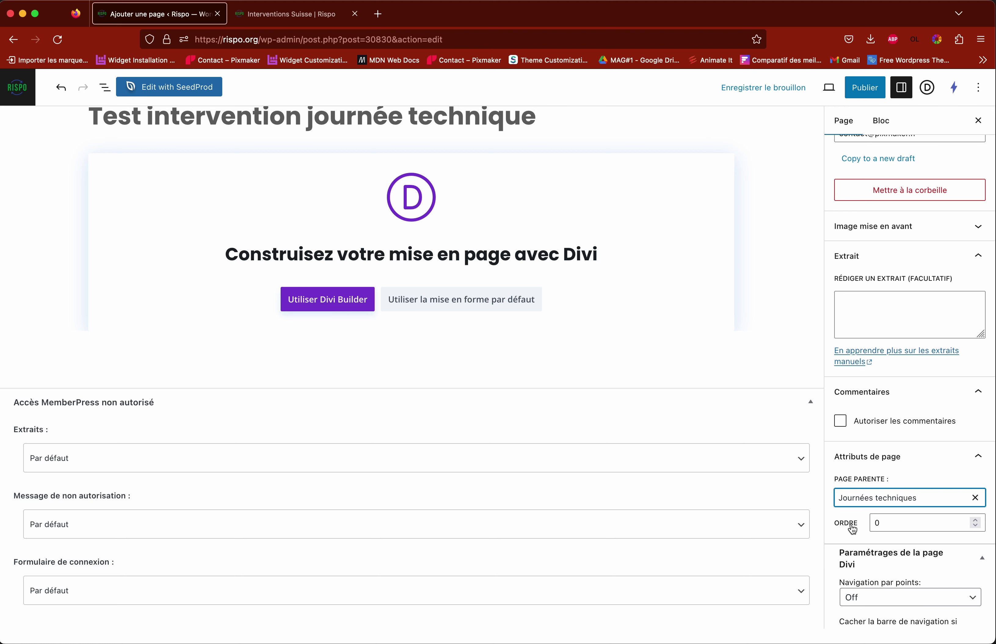
Step: Review the draft, highlighting and then deselecting its title
scroll(849, 519, down, 1)
scroll(850, 508, down, 1)
scroll(841, 460, up, 2)
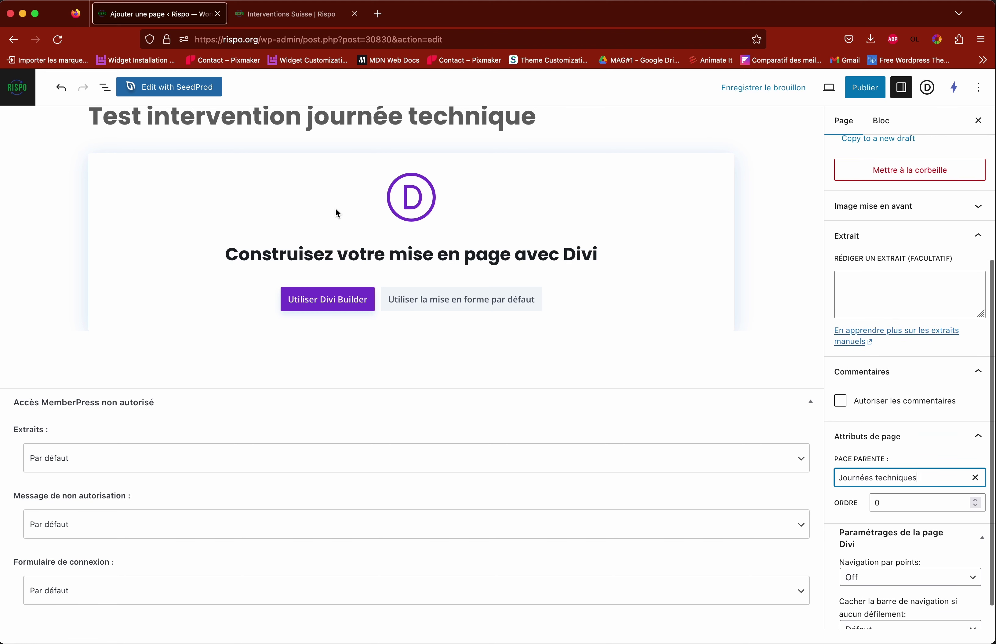
scroll(330, 215, up, 2)
drag(91, 166, 475, 167)
click(405, 170)
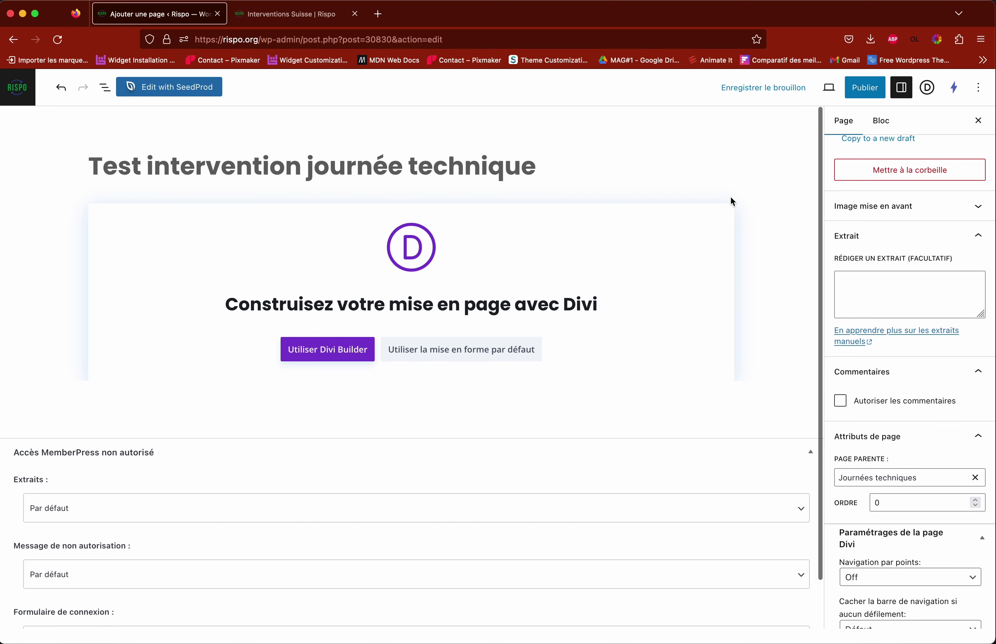
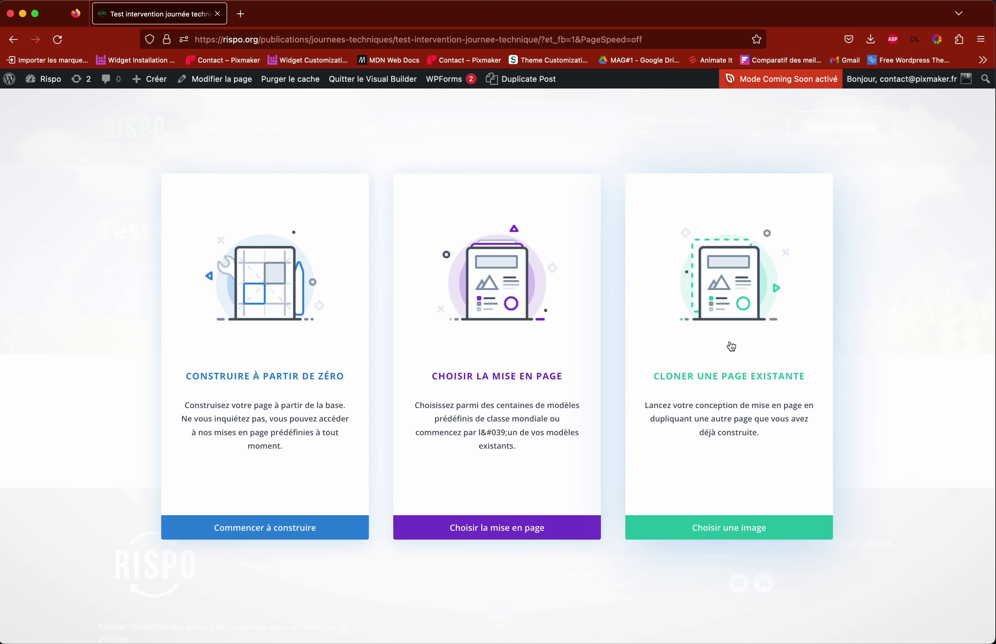
Step: List the 88 existing pages under Cloner une page existante, then open a new browser tab
click(730, 349)
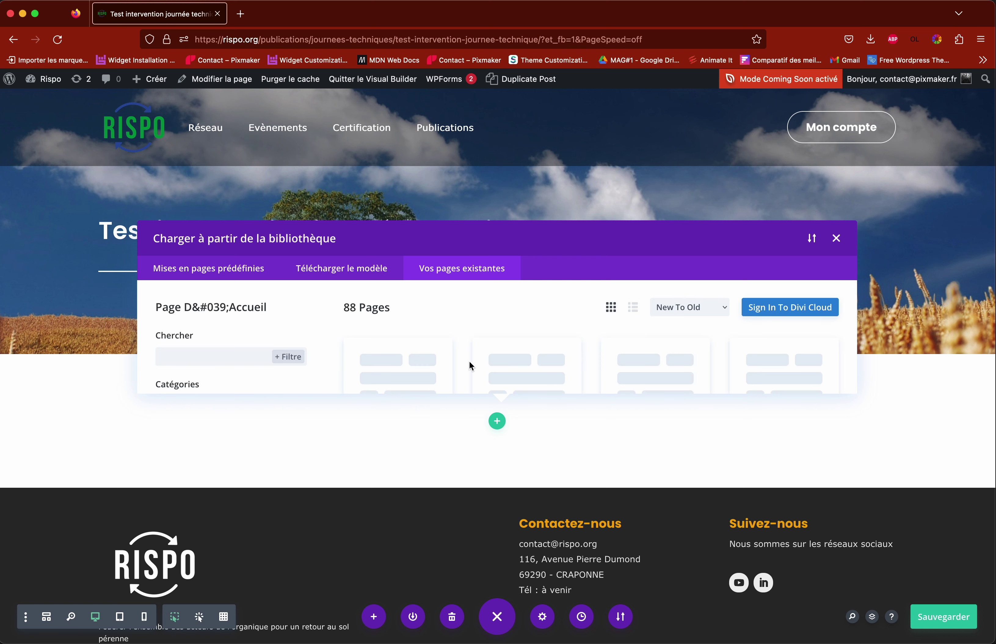
scroll(456, 329, down, 2)
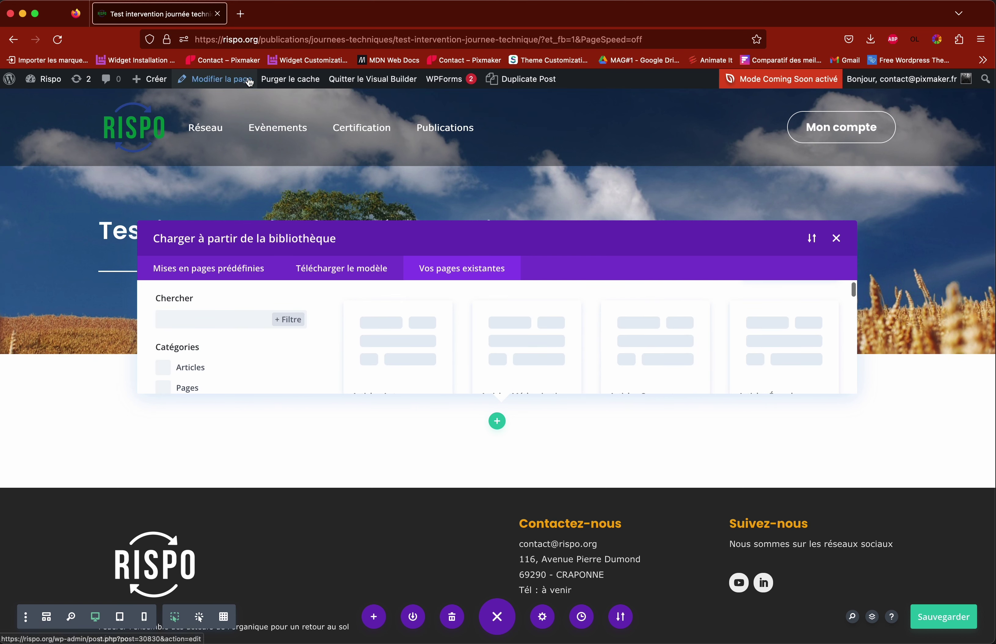
right_click(304, 12)
click(258, 24)
right_click(259, 24)
click(268, 26)
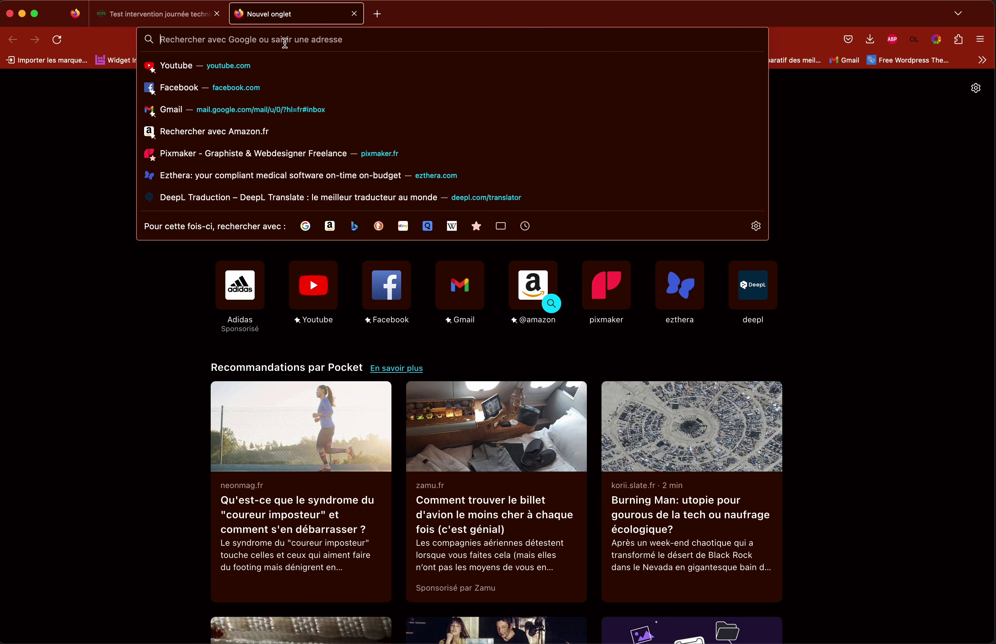
Step: Go to rispo.org and open Les interventions for the 23.03.2022 technical day
text(rispo.org)
key(Return)
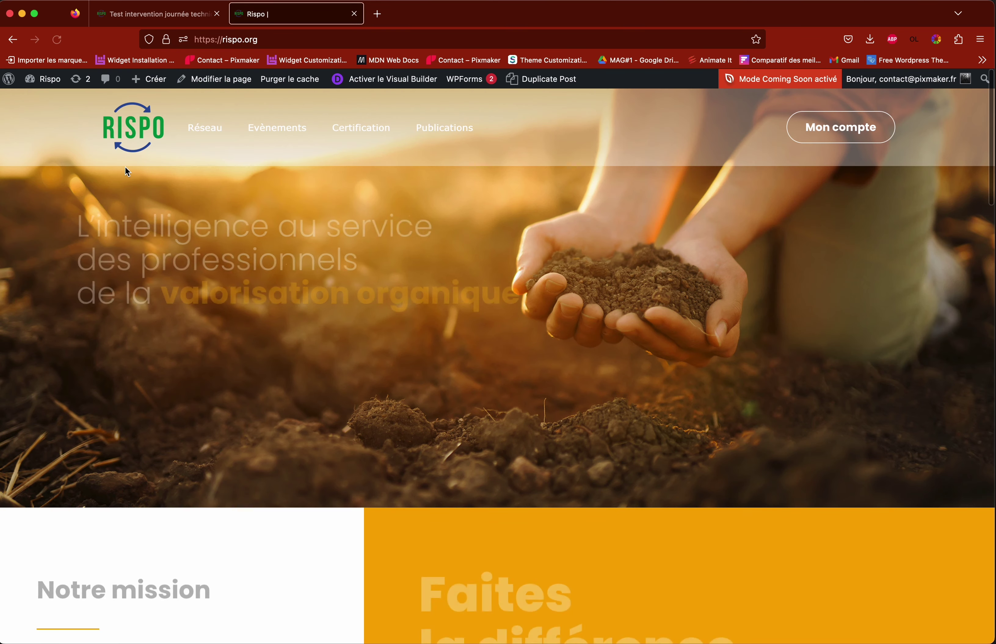
mouse_move(431, 134)
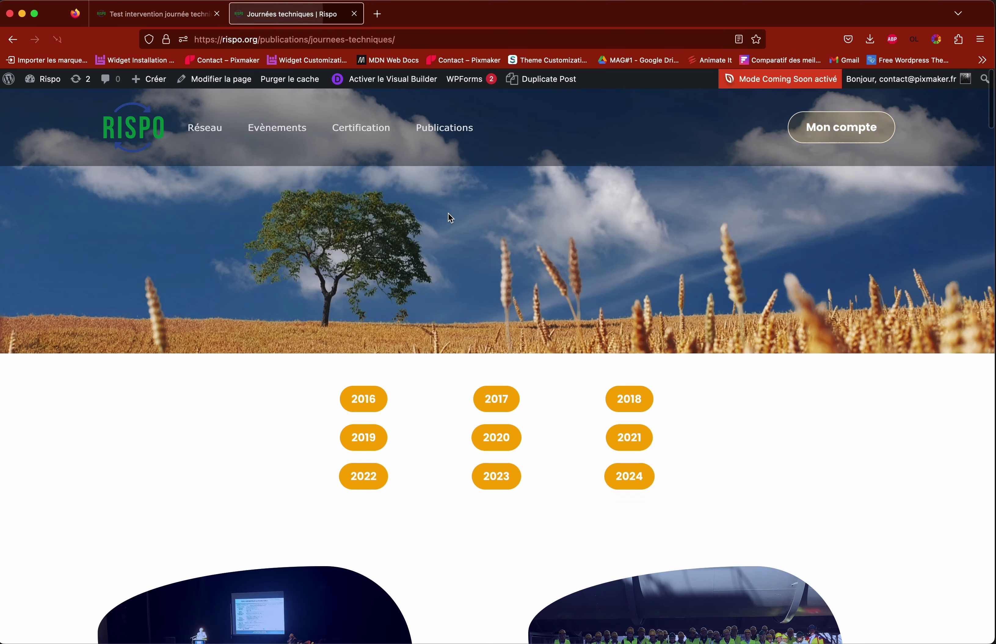
scroll(447, 225, down, 10)
click(165, 363)
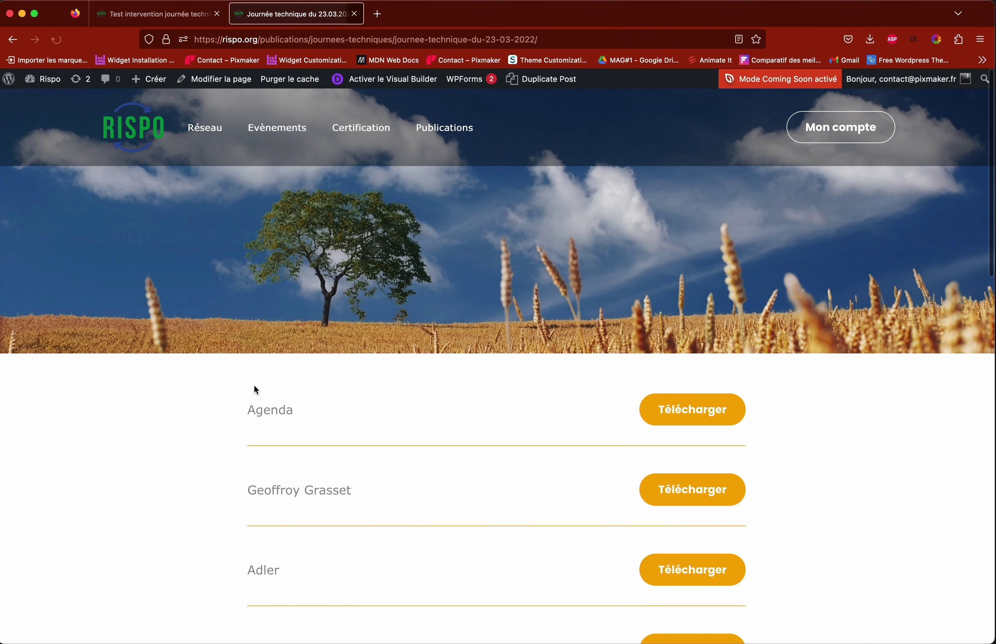
Step: Select the 'Journée technique du 23.03.2022' page title for copying and return to the builder tab
scroll(786, 384, down, 9)
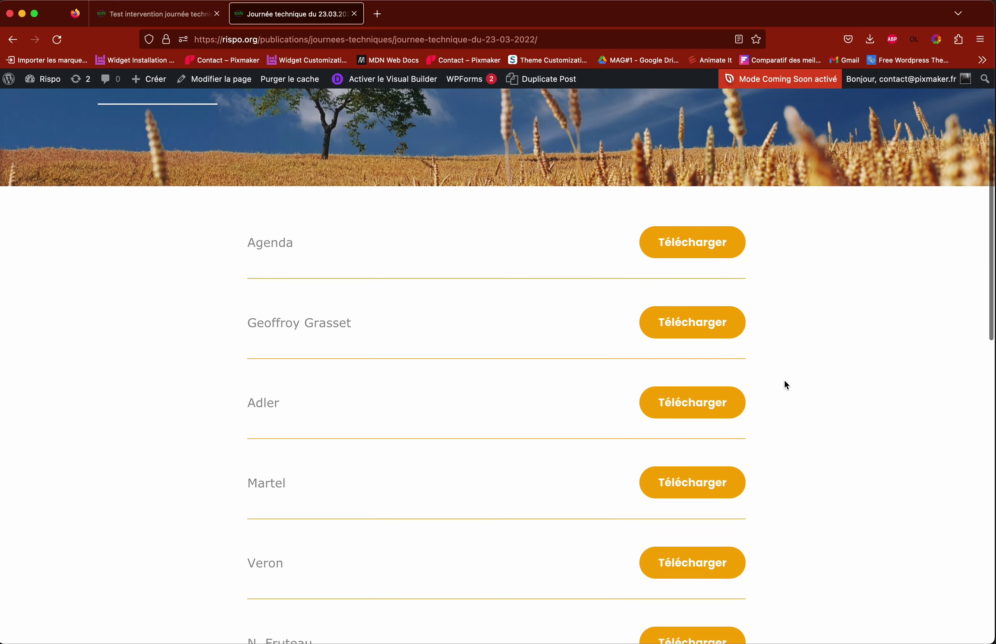
scroll(786, 385, up, 5)
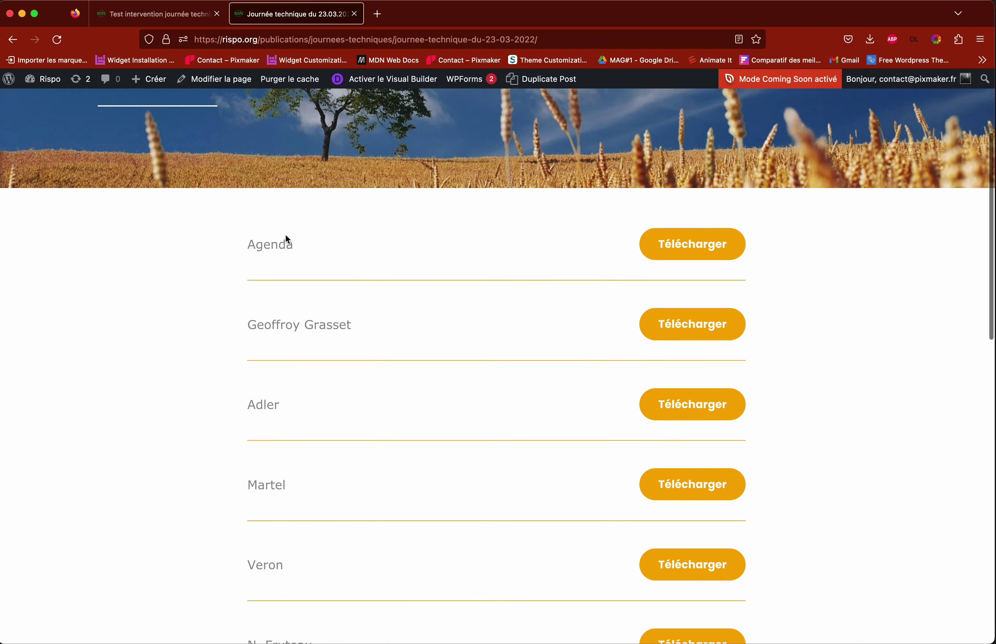
scroll(173, 282, up, 4)
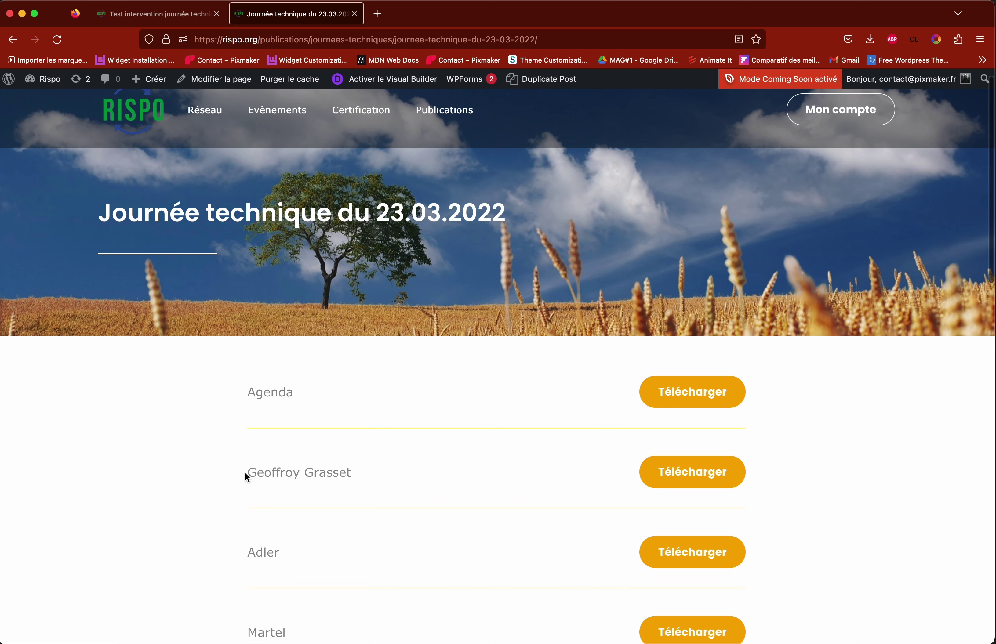
scroll(402, 471, down, 9)
scroll(402, 471, up, 9)
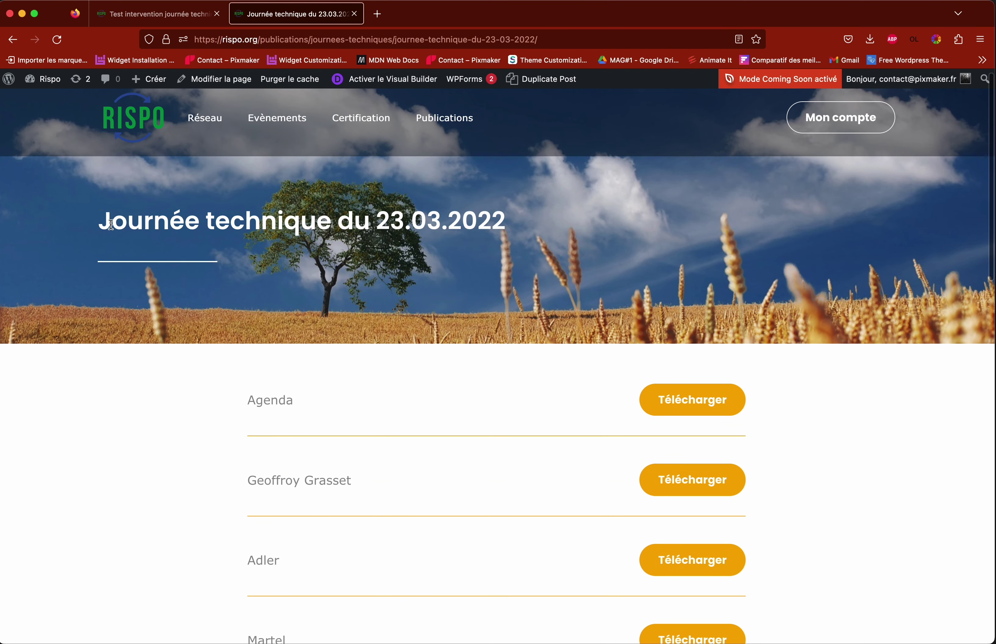
drag(101, 222, 482, 224)
key(super+c)
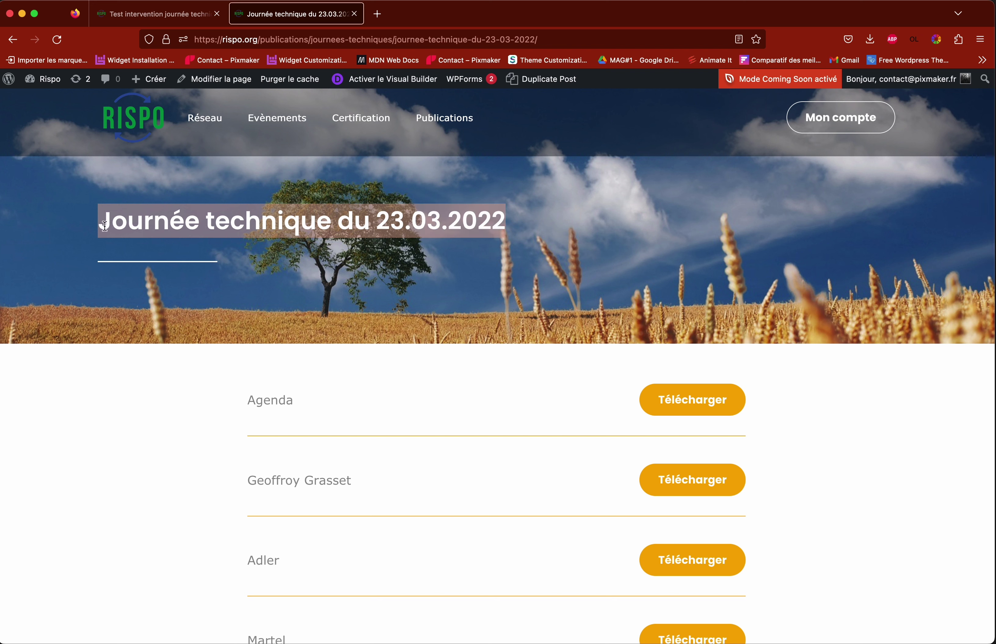
click(167, 14)
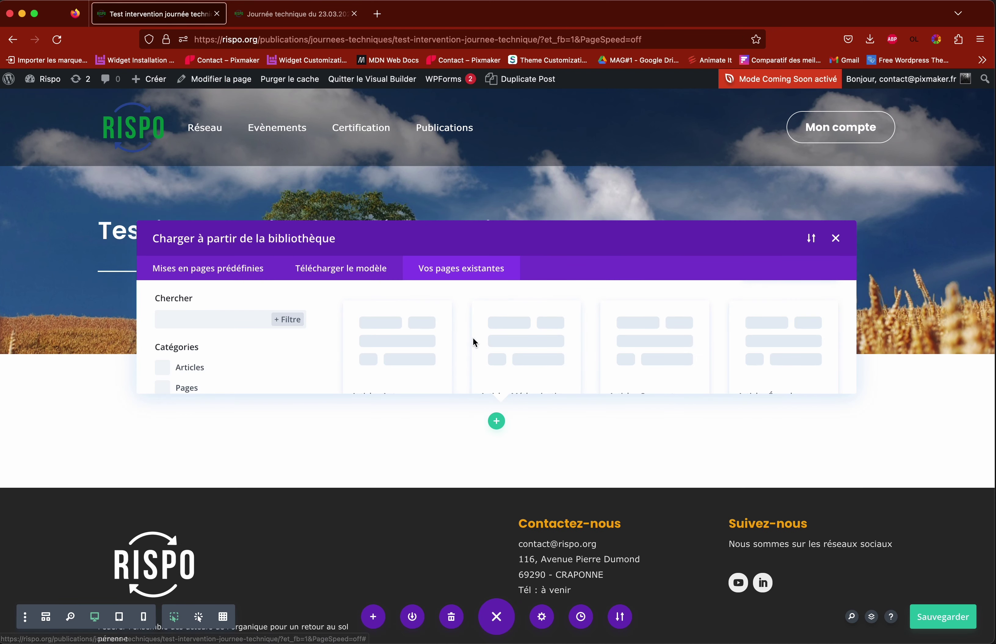
Step: Search existing pages for 'Journée technique du 23.03.2022' and use its layout
scroll(462, 298, down, 3)
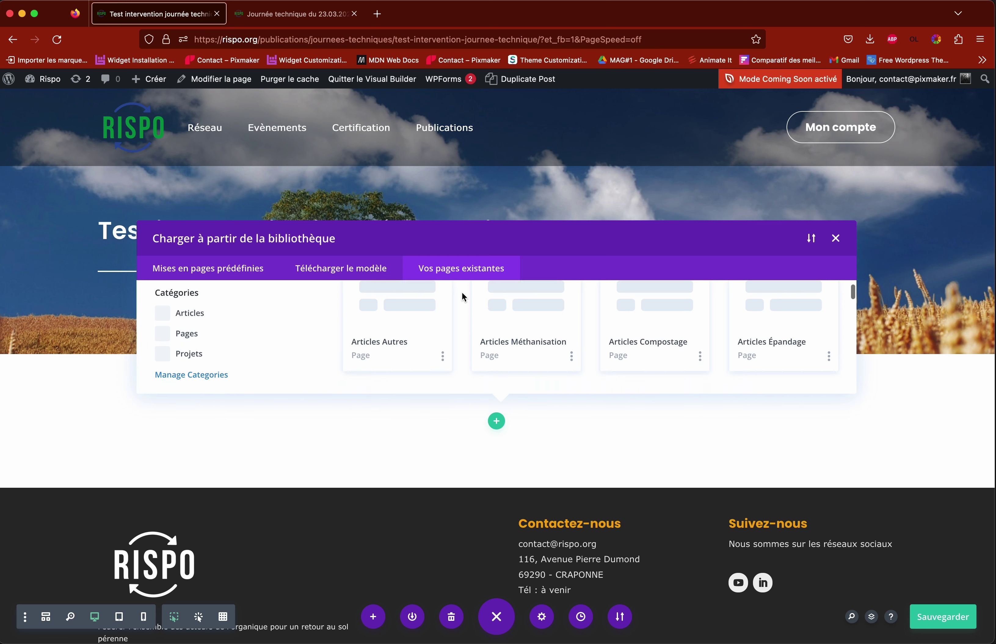
scroll(456, 314, down, 5)
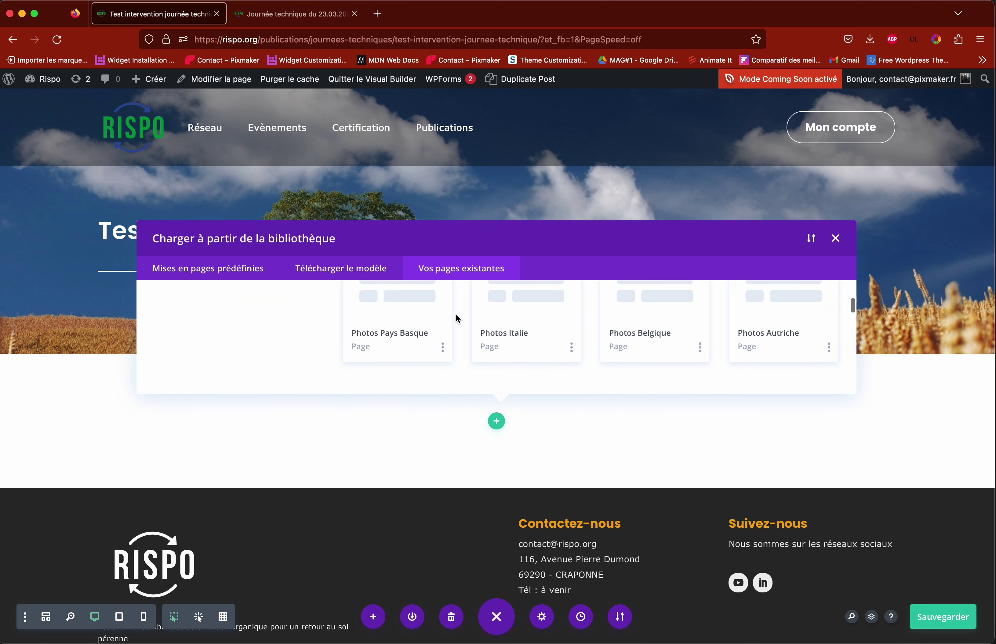
scroll(457, 319, down, 1)
click(214, 310)
key(super+v)
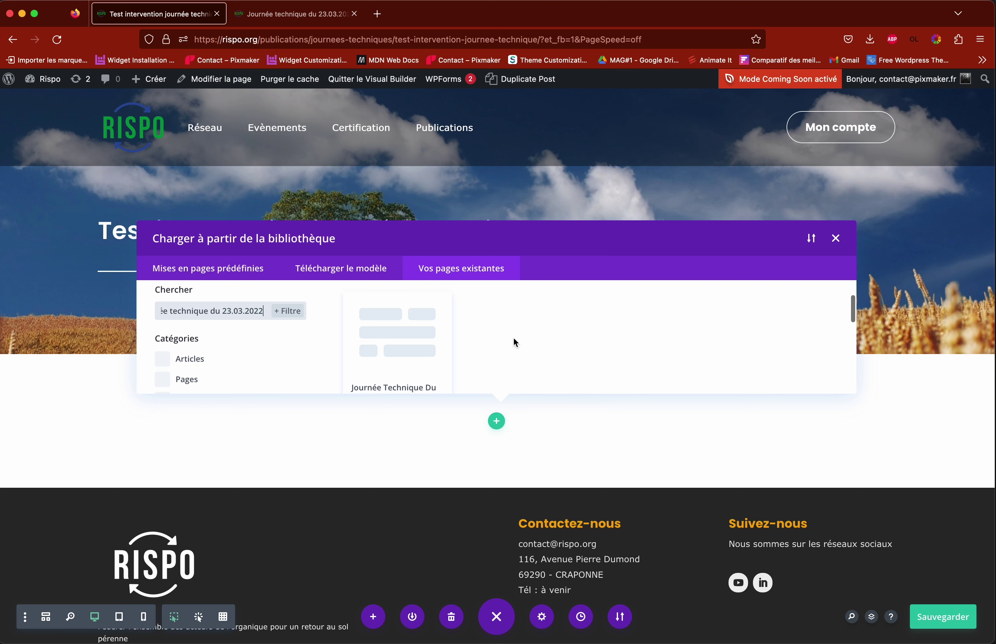
scroll(501, 333, down, 1)
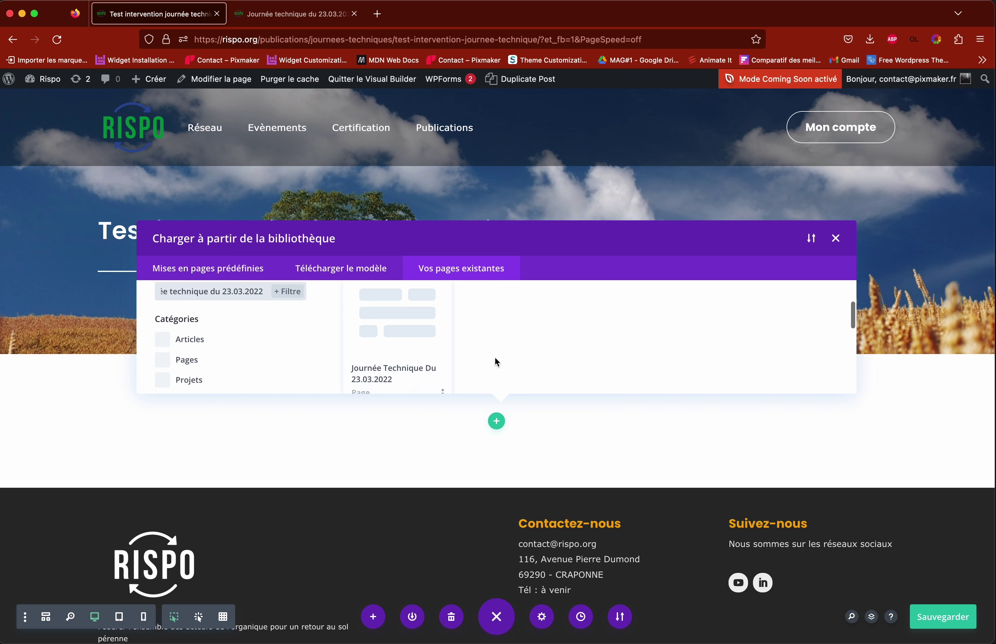
scroll(510, 353, up, 1)
click(382, 349)
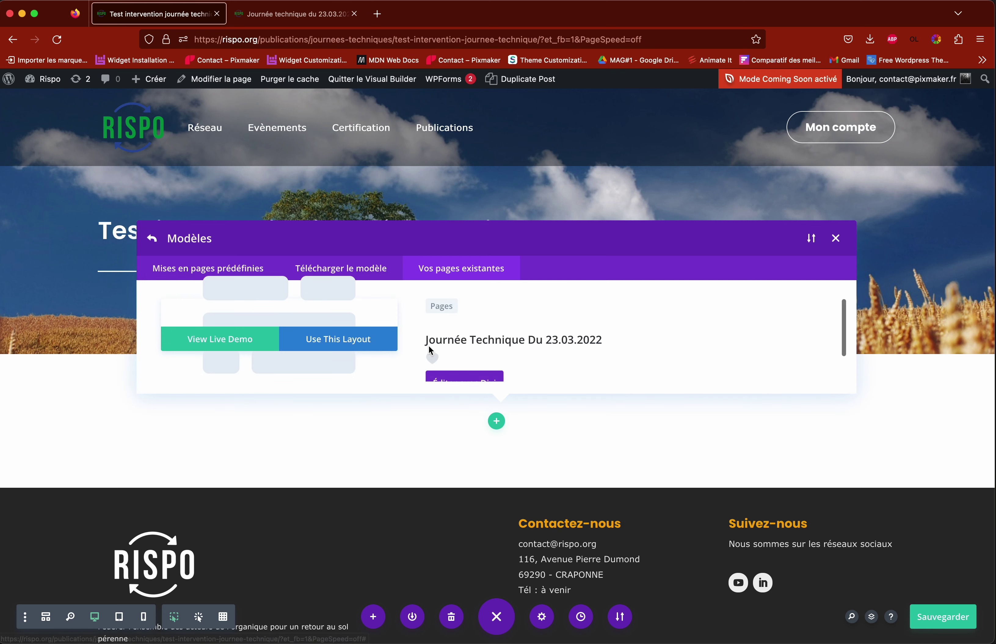
scroll(431, 351, down, 1)
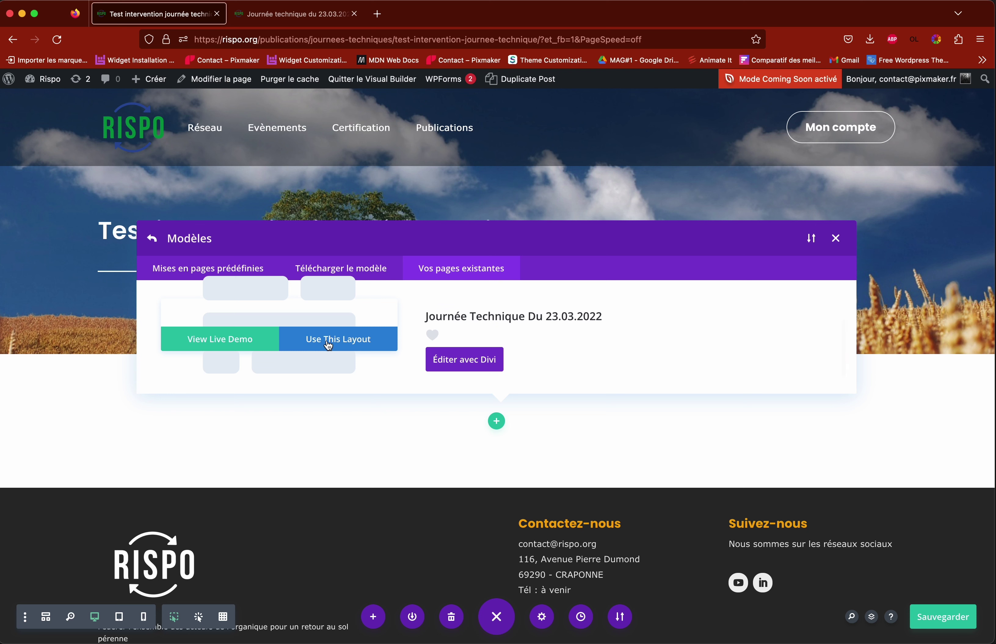
click(342, 344)
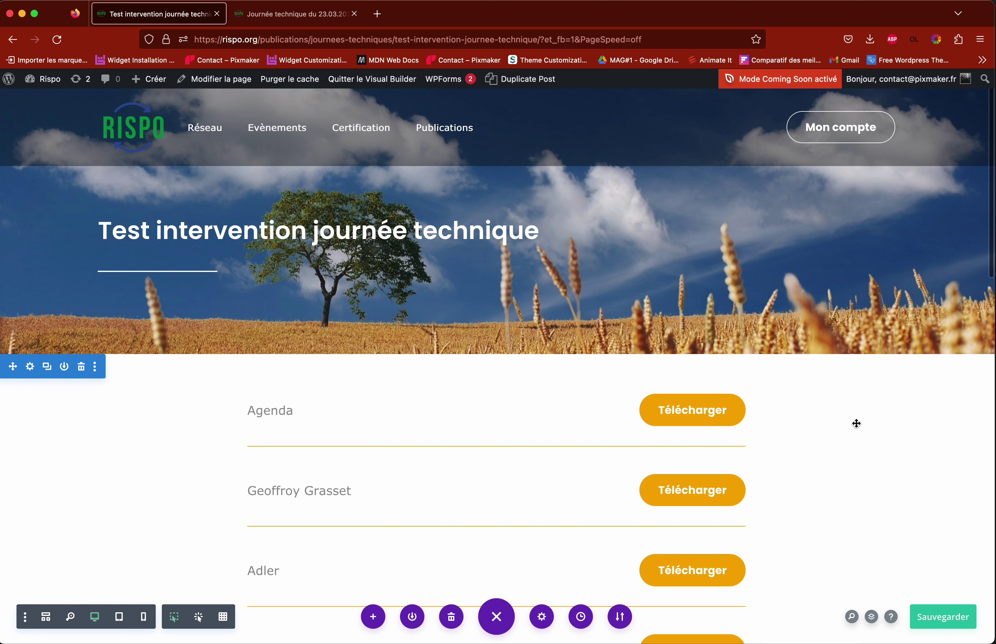
scroll(837, 423, down, 2)
scroll(836, 424, up, 2)
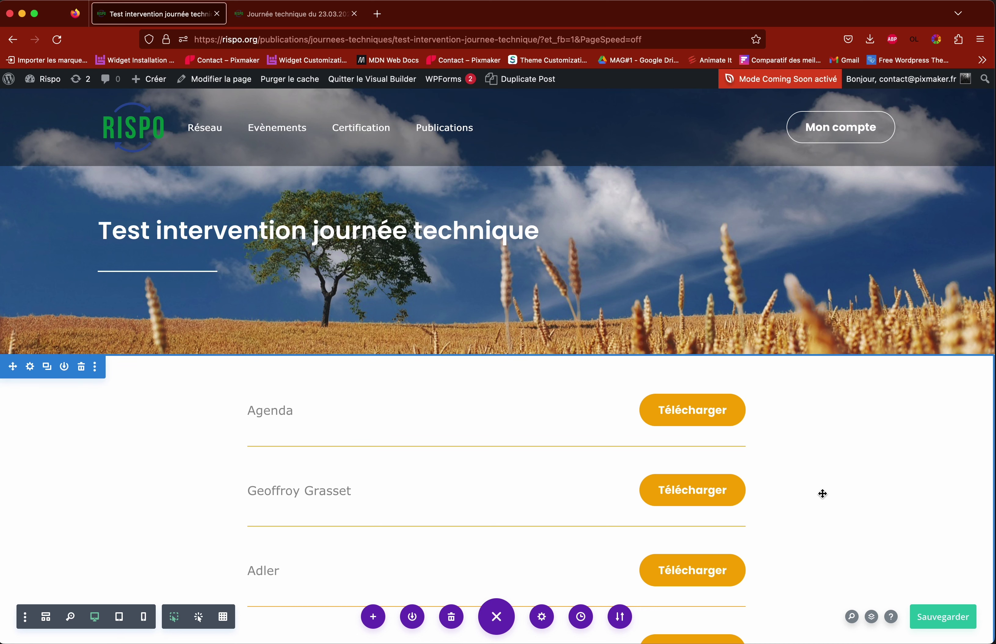
scroll(823, 493, down, 2)
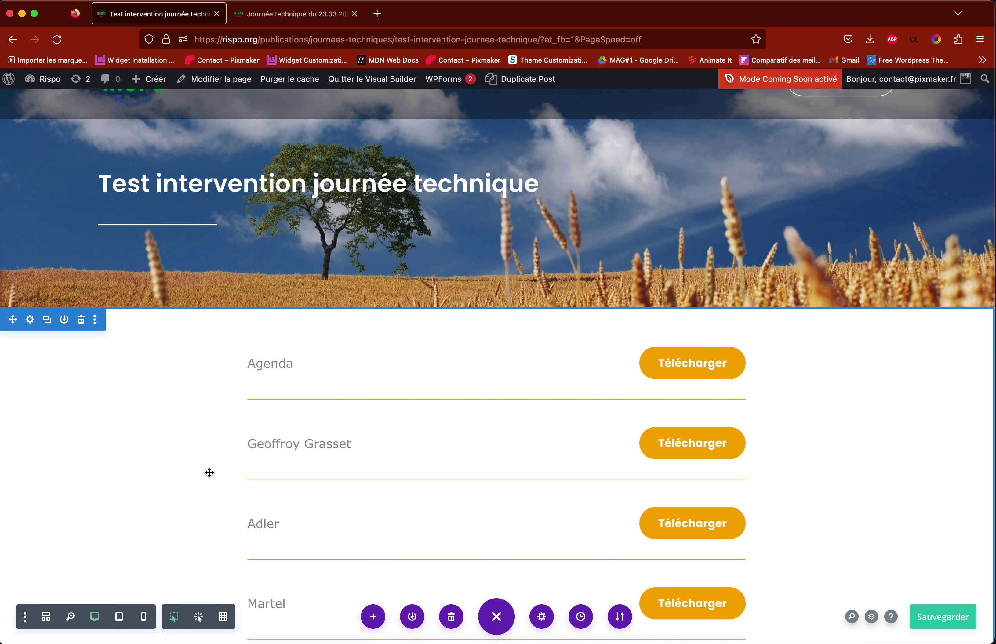
scroll(547, 440, down, 8)
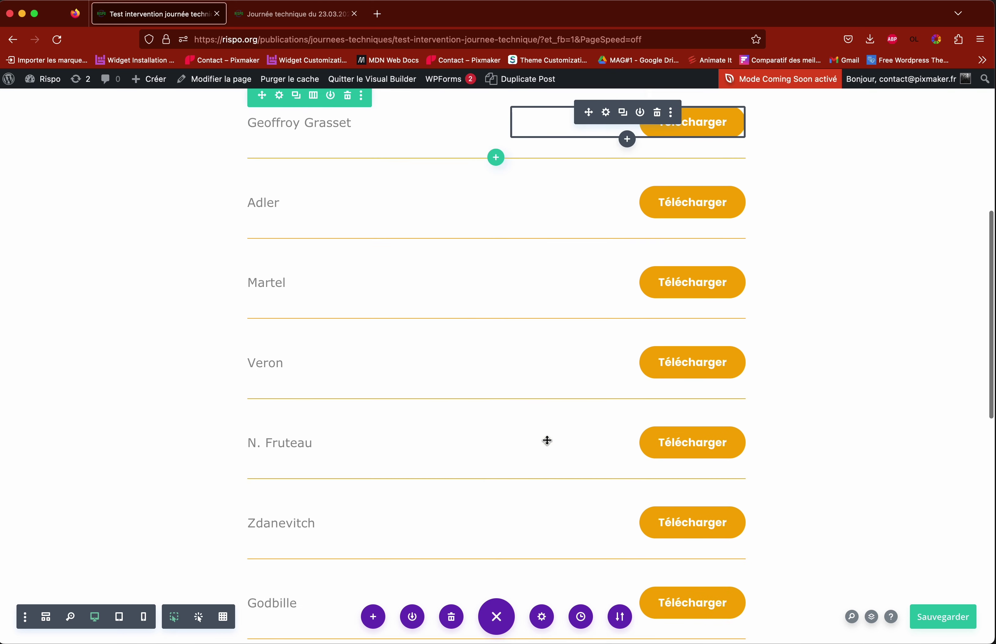
scroll(344, 542, down, 10)
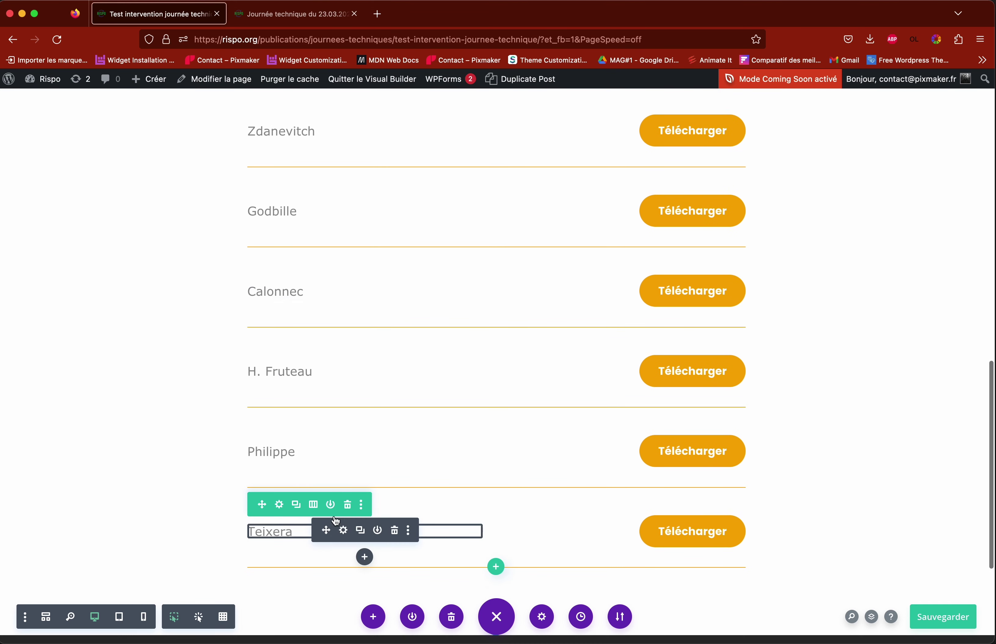
click(349, 506)
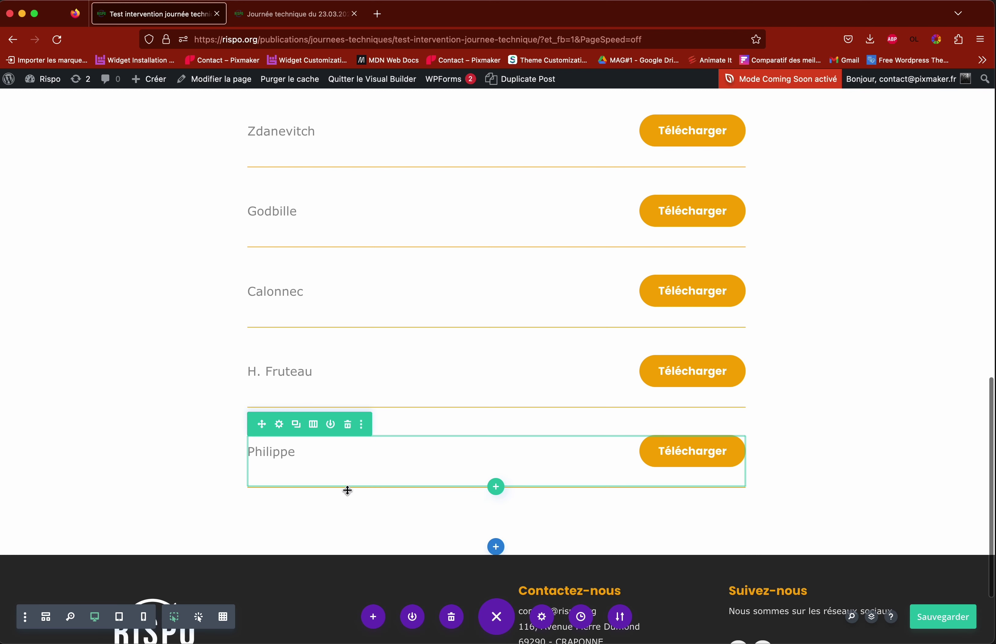
click(349, 424)
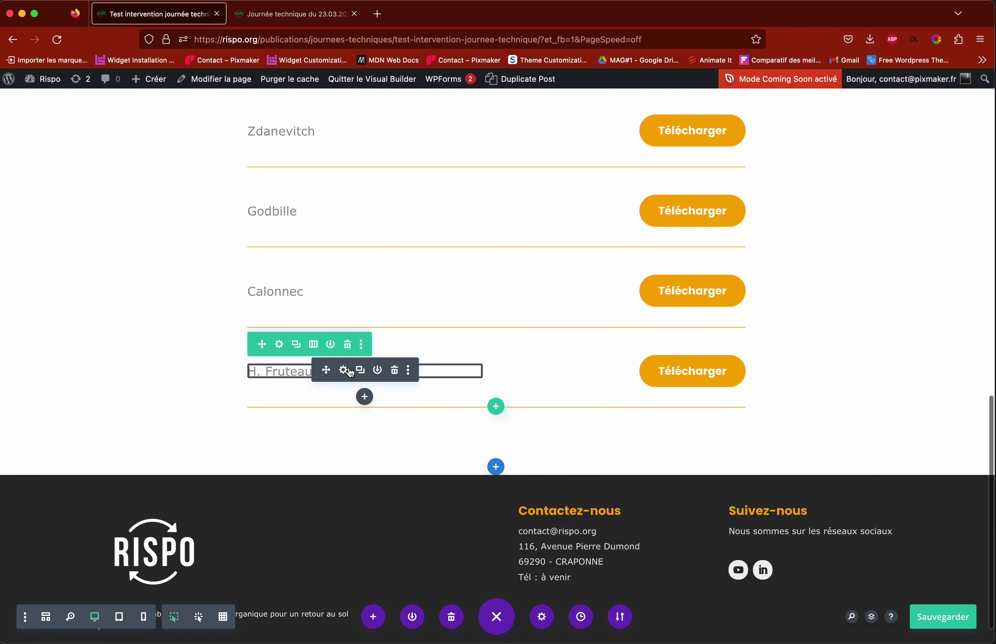
click(348, 347)
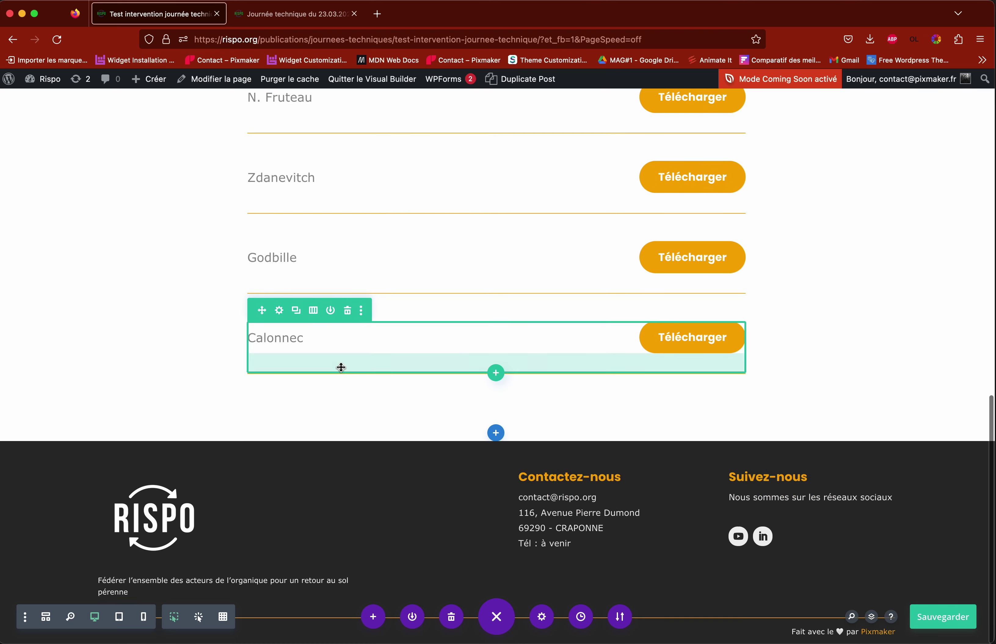
scroll(340, 367, up, 15)
scroll(344, 369, up, 3)
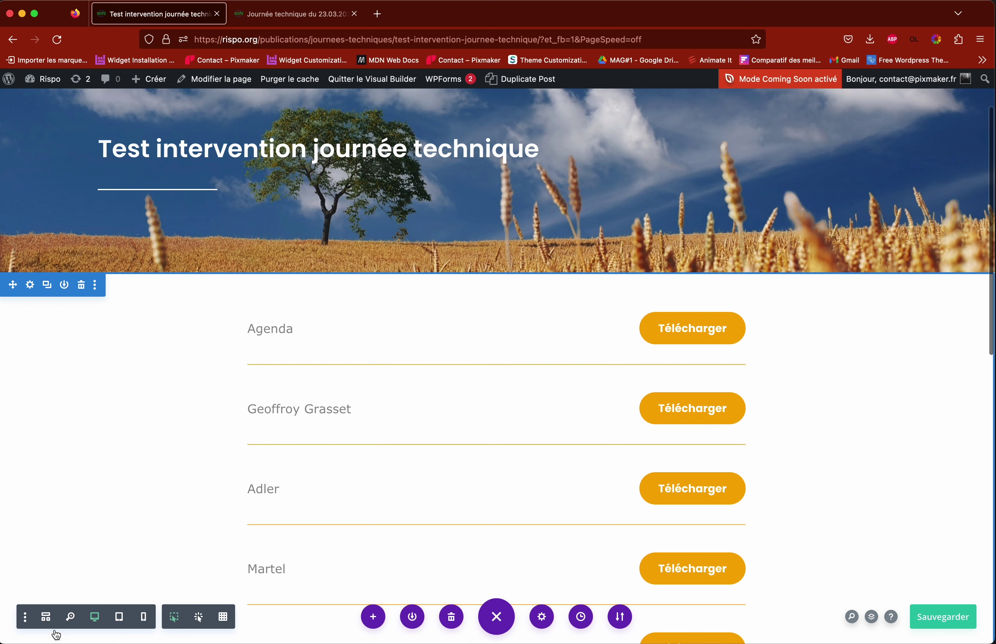
Step: Change the first download row's label from 'Agenda' to 'Test' and save the text module
click(46, 618)
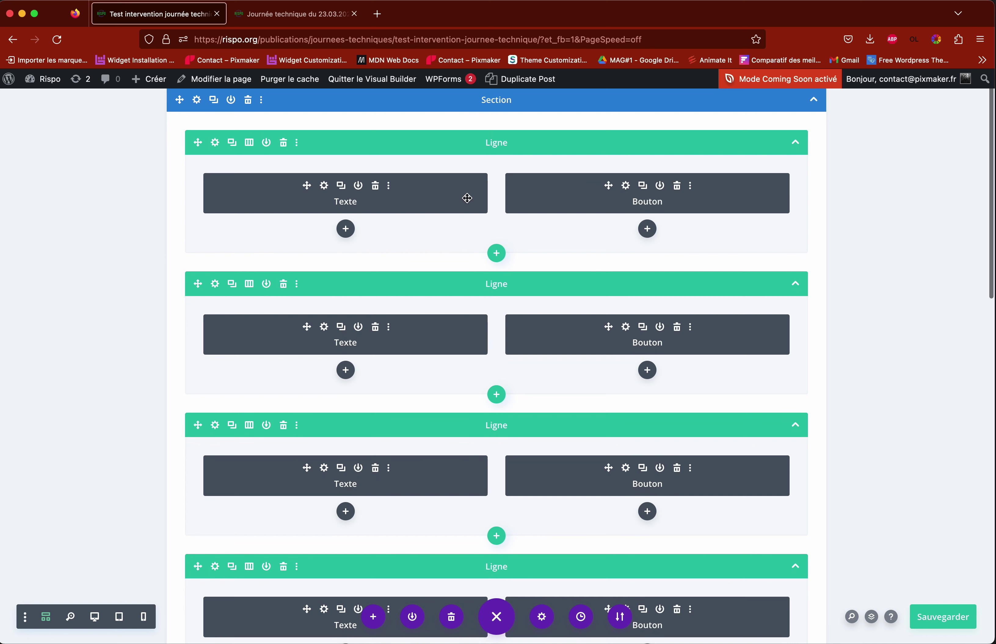
click(325, 188)
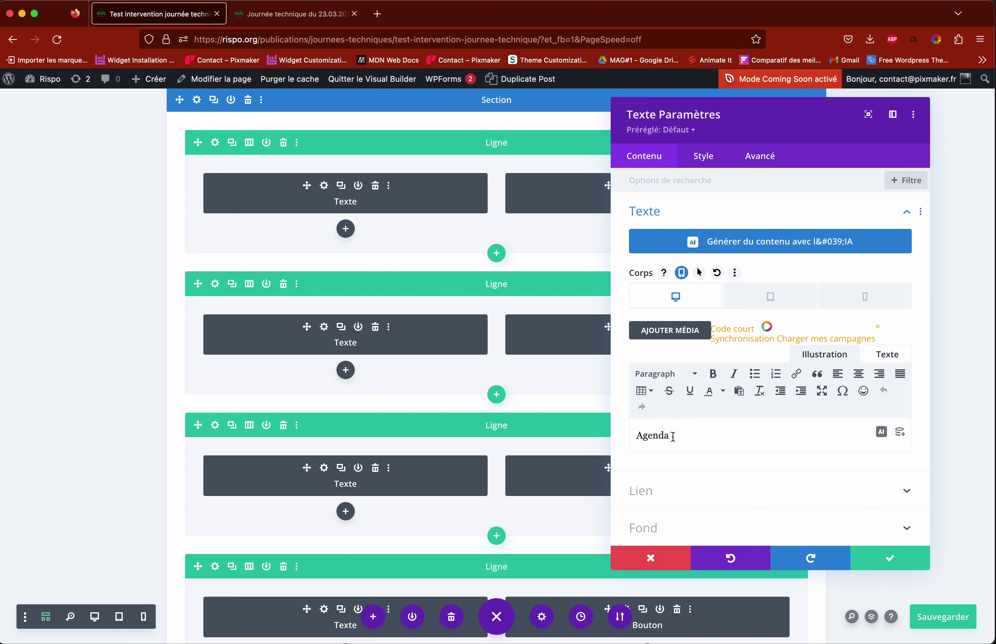
click(96, 622)
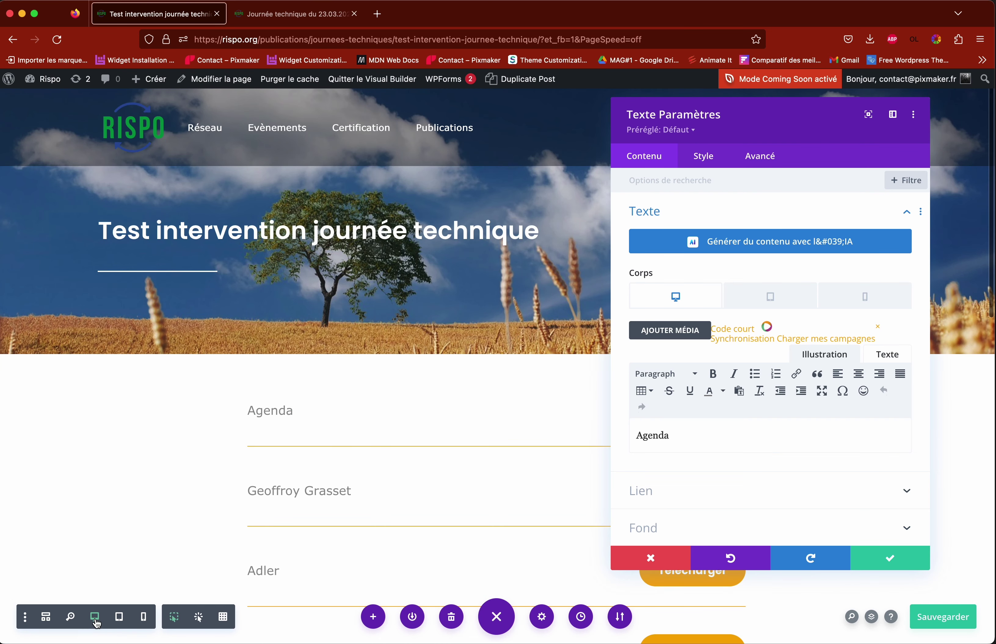
scroll(414, 498, down, 3)
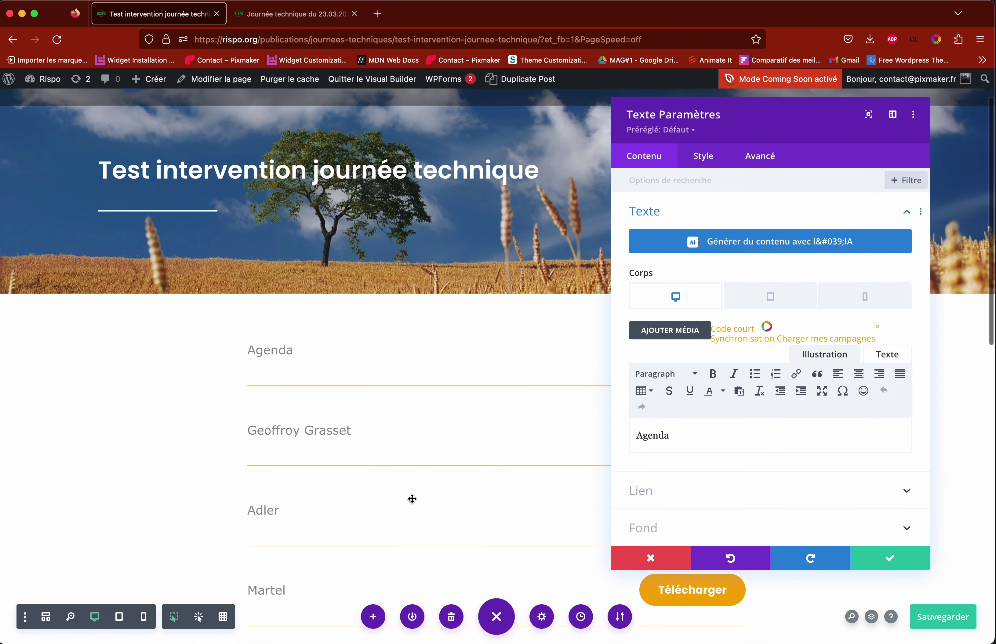
drag(671, 435, 635, 434)
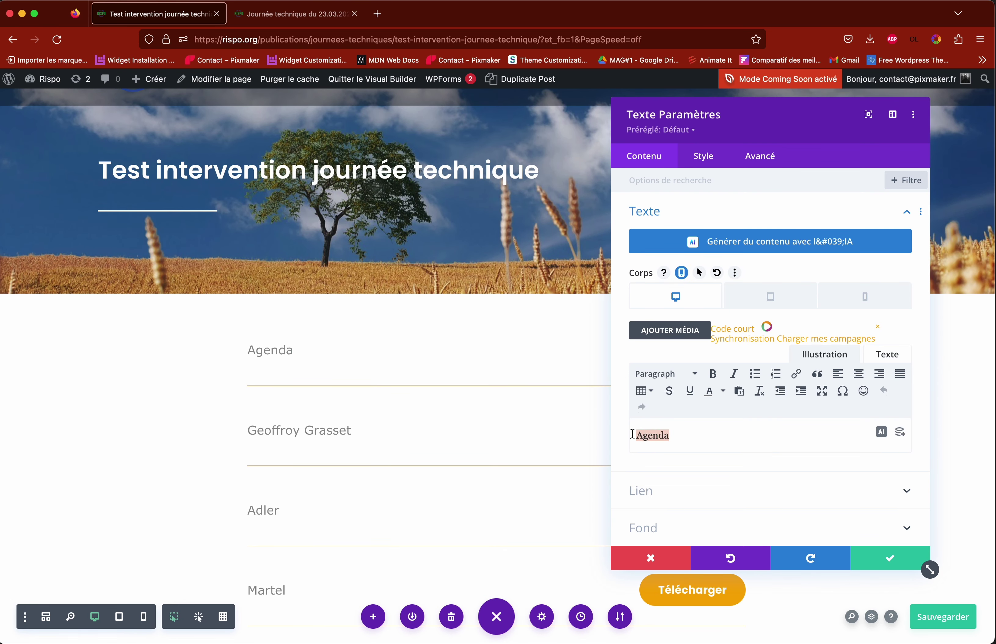
text(Test)
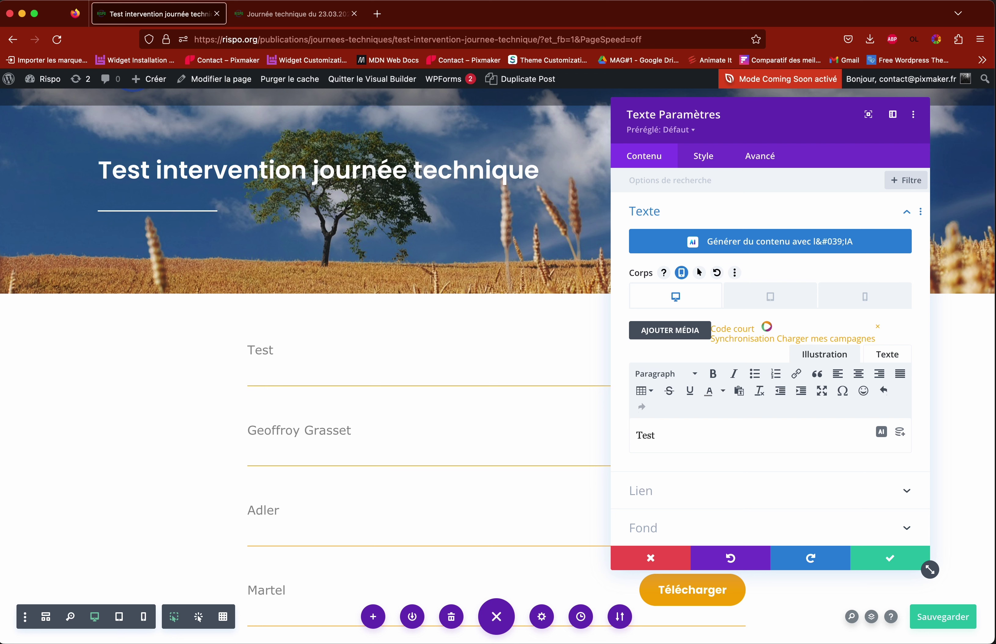
click(885, 560)
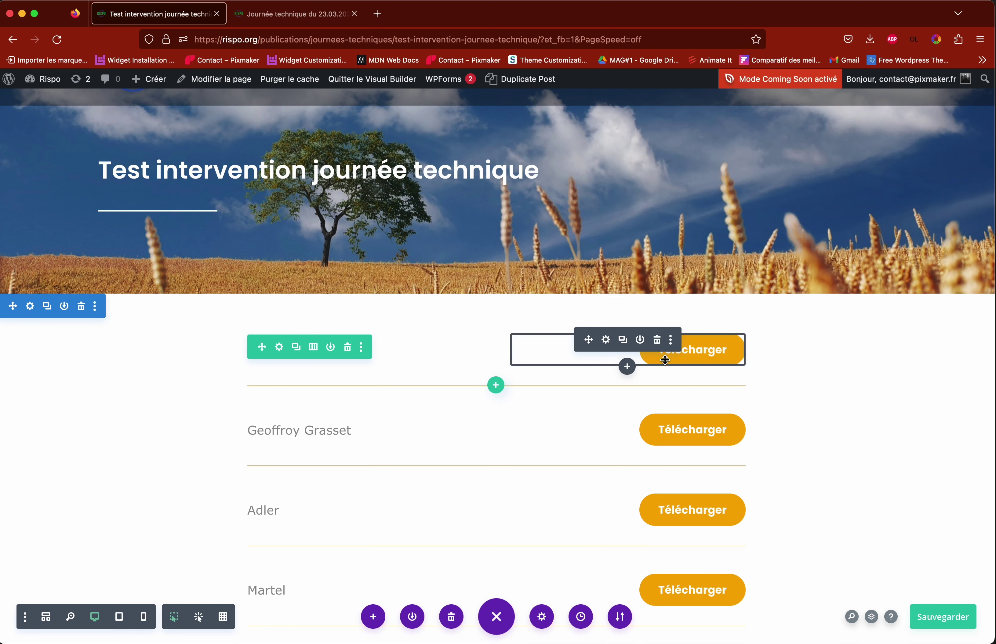
Step: Inspect the Télécharger button's Lien URL, then cancel its settings without changes
click(606, 340)
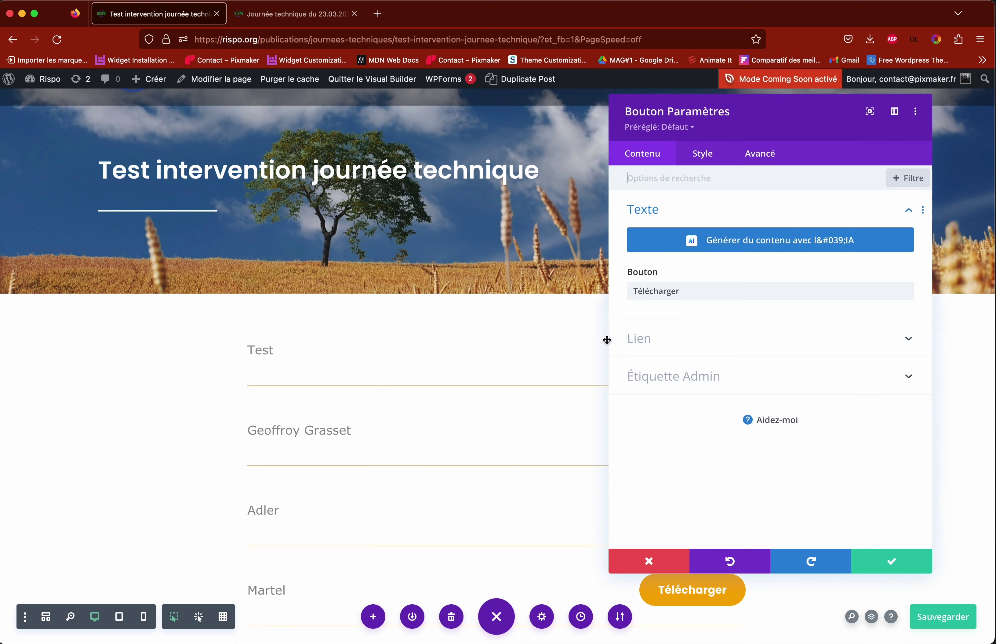
click(643, 351)
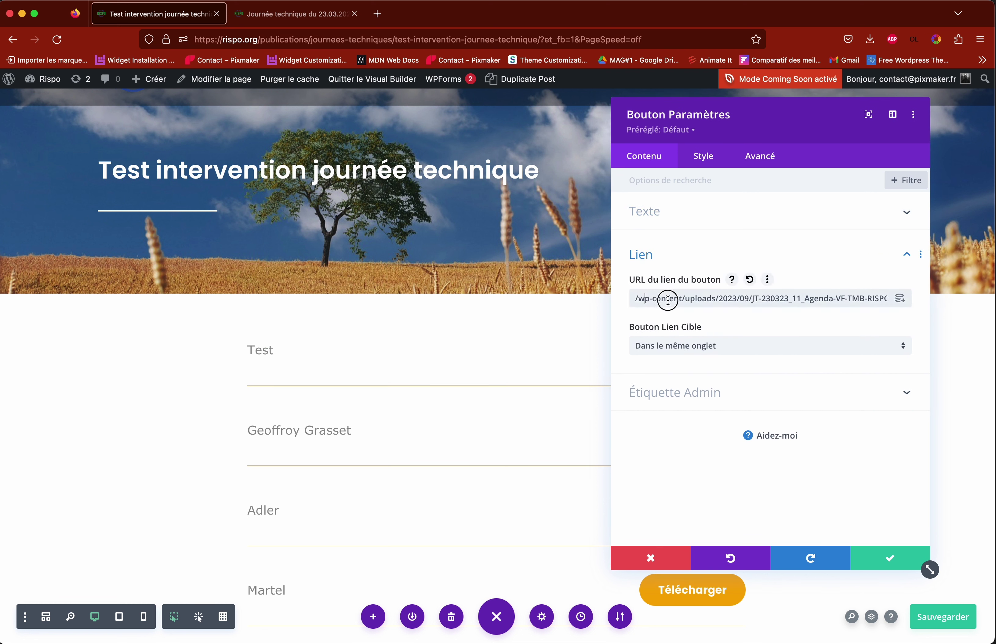
drag(647, 298, 838, 301)
click(701, 299)
click(664, 563)
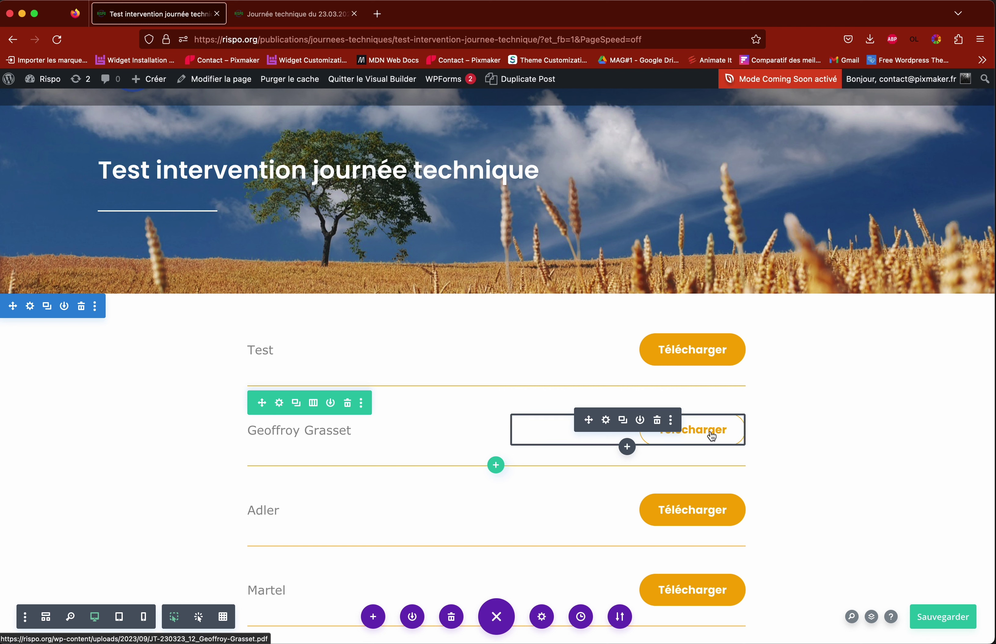
click(349, 406)
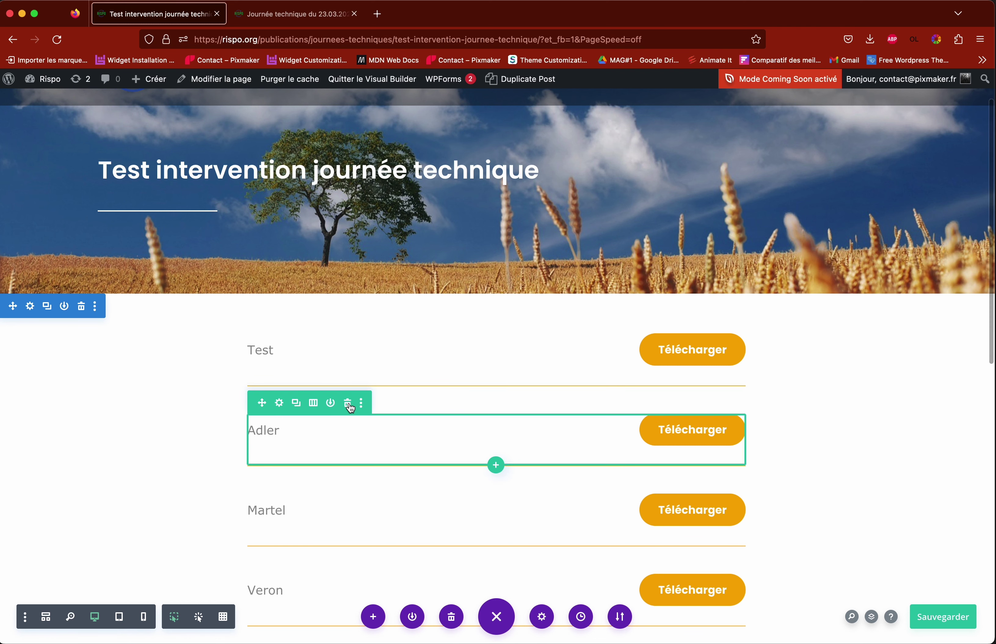
click(349, 406)
click(349, 406)
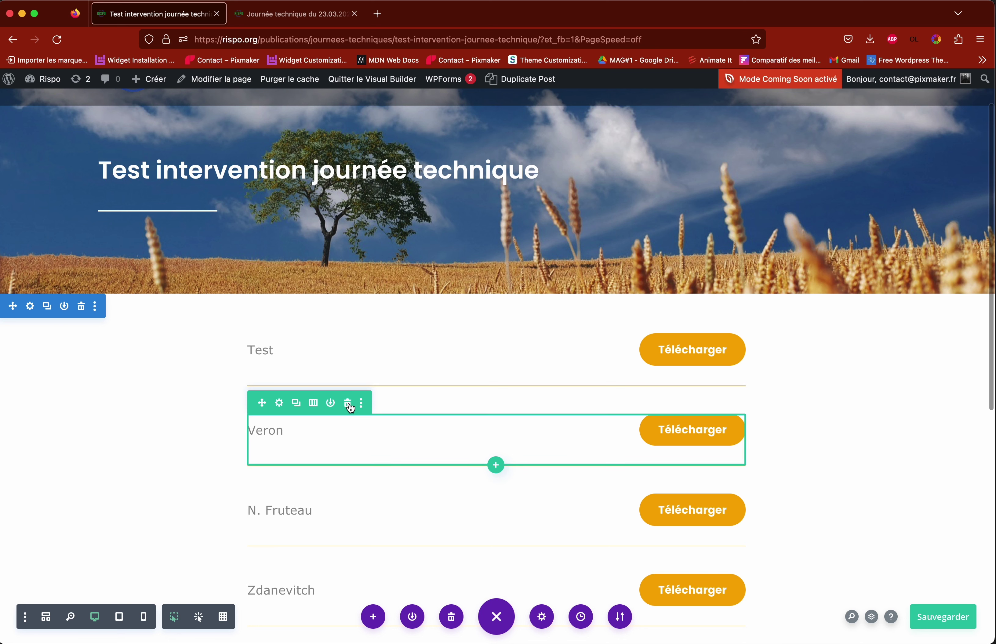
click(349, 406)
click(349, 406)
click(349, 406)
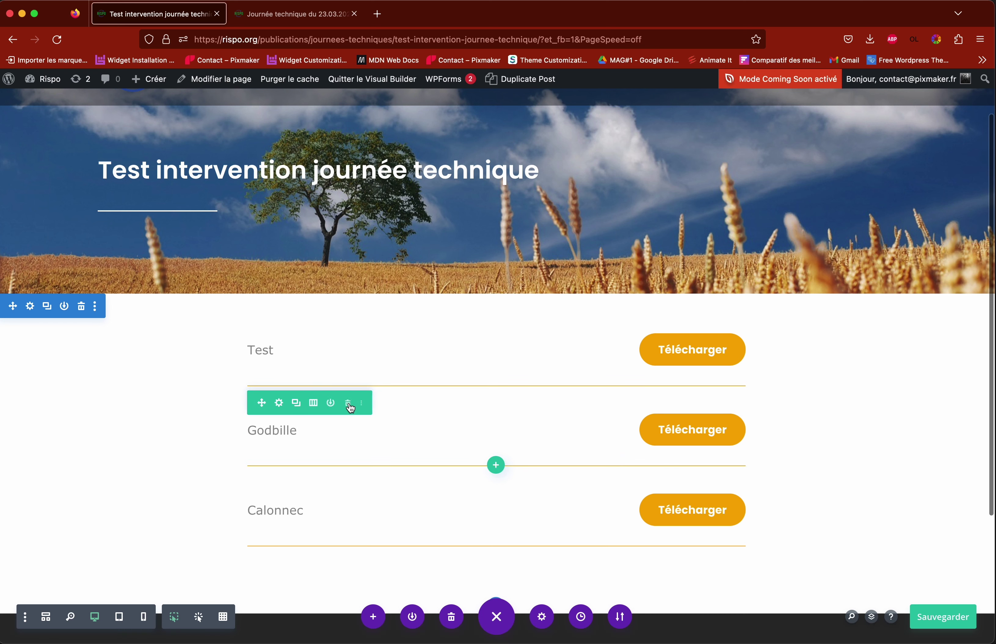
click(349, 406)
click(349, 406)
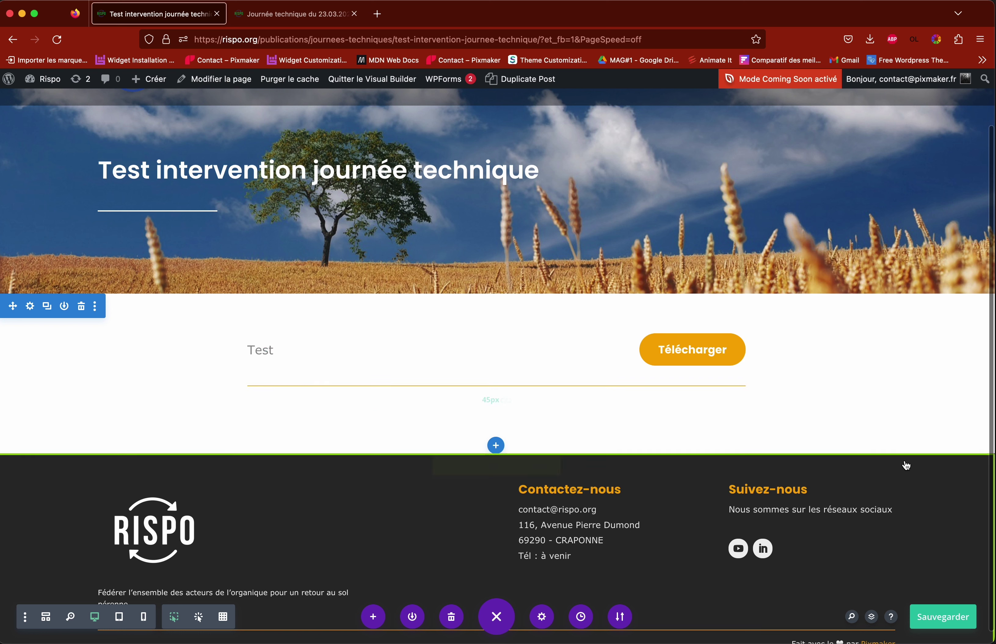
Step: Save the page and exit the Visual Builder to view it live
click(954, 611)
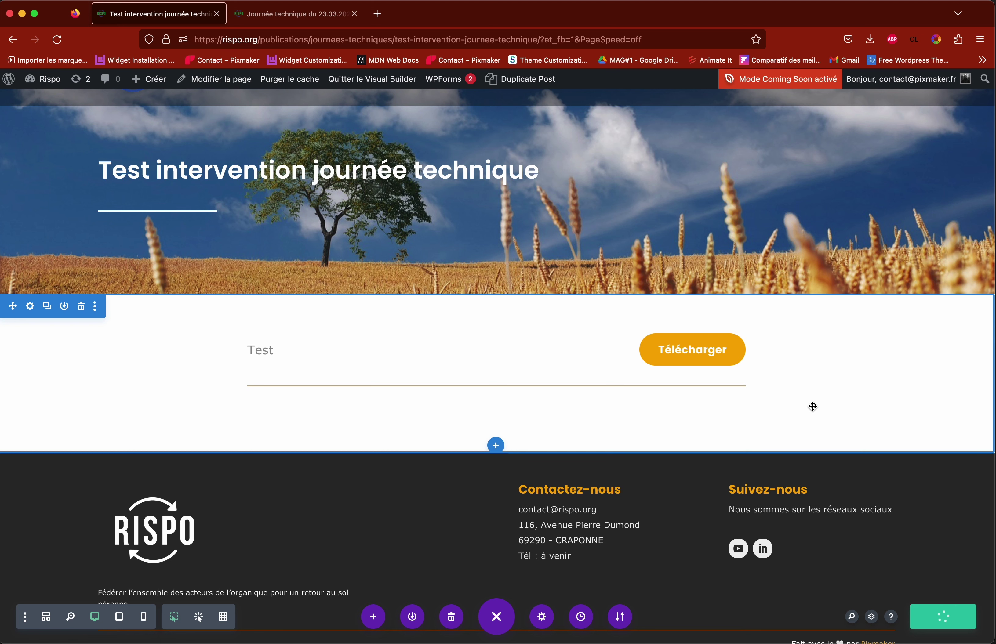
scroll(813, 406, up, 3)
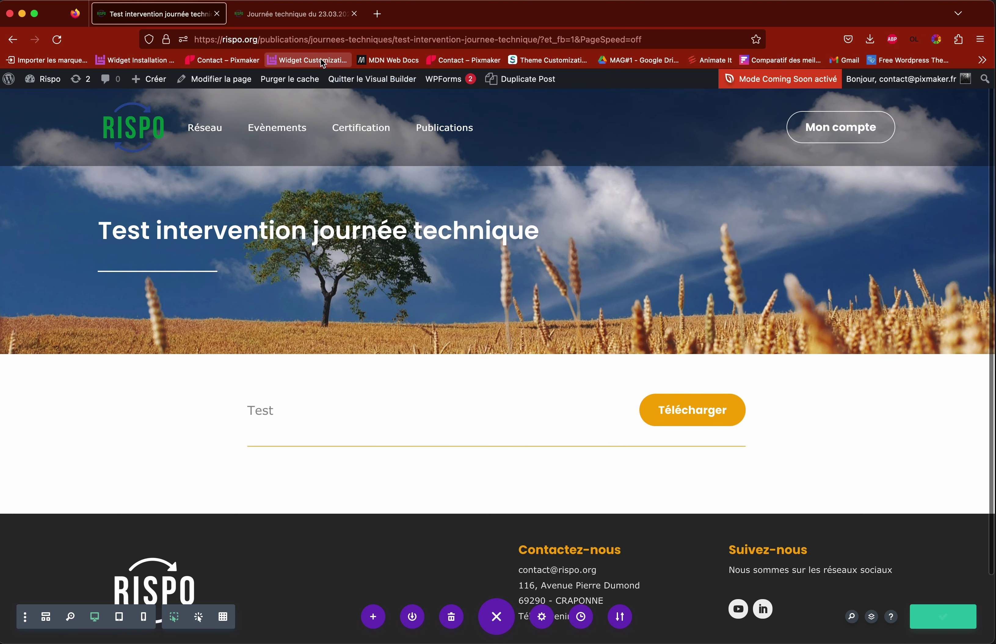
click(377, 87)
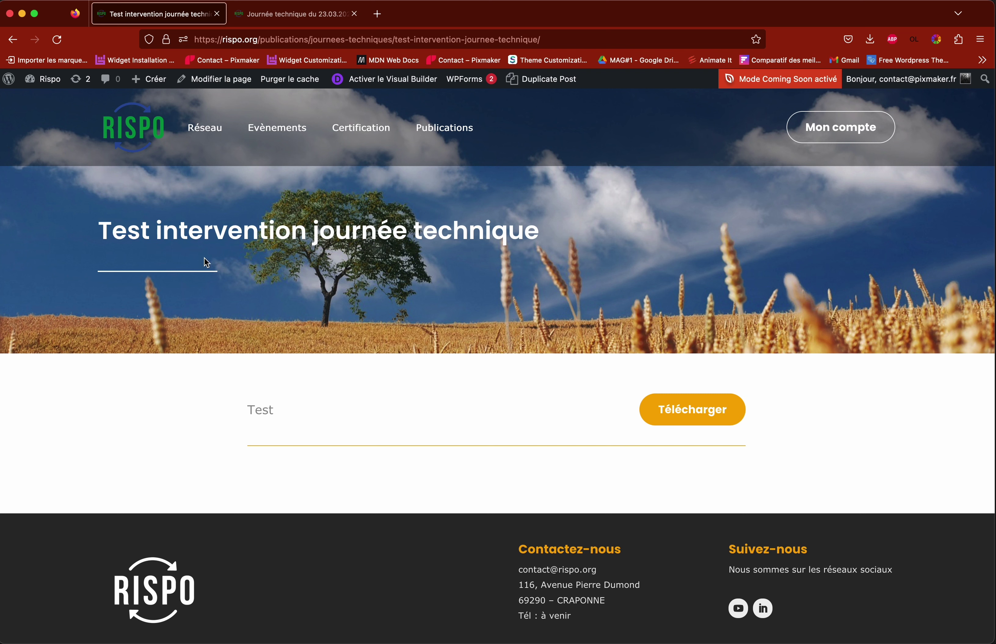
Step: Open the Test row's Télécharger link to check telechargement-rispo-17.pdf, then close it
drag(103, 228, 535, 230)
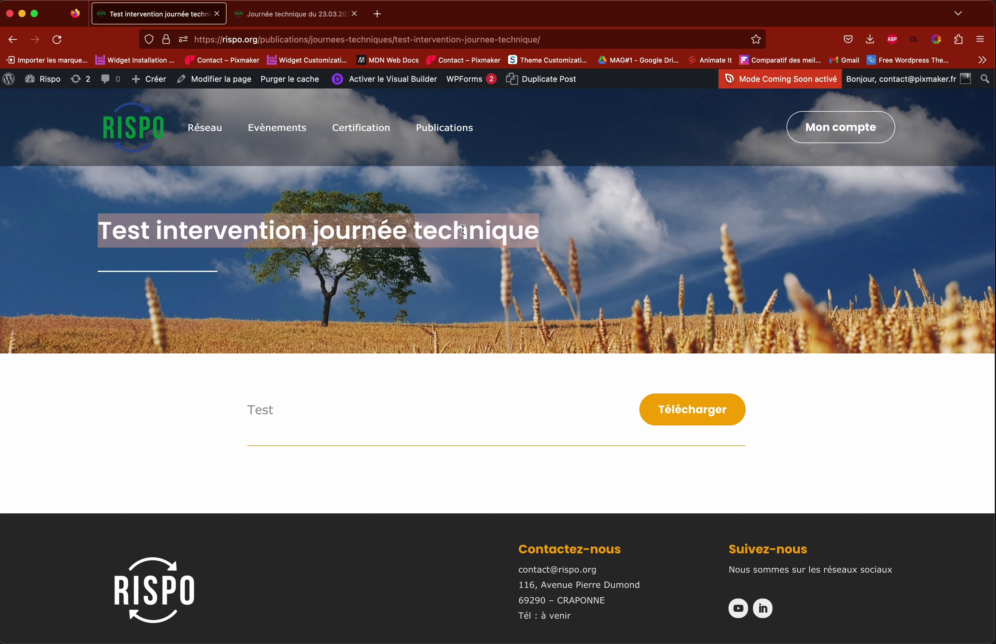
click(463, 230)
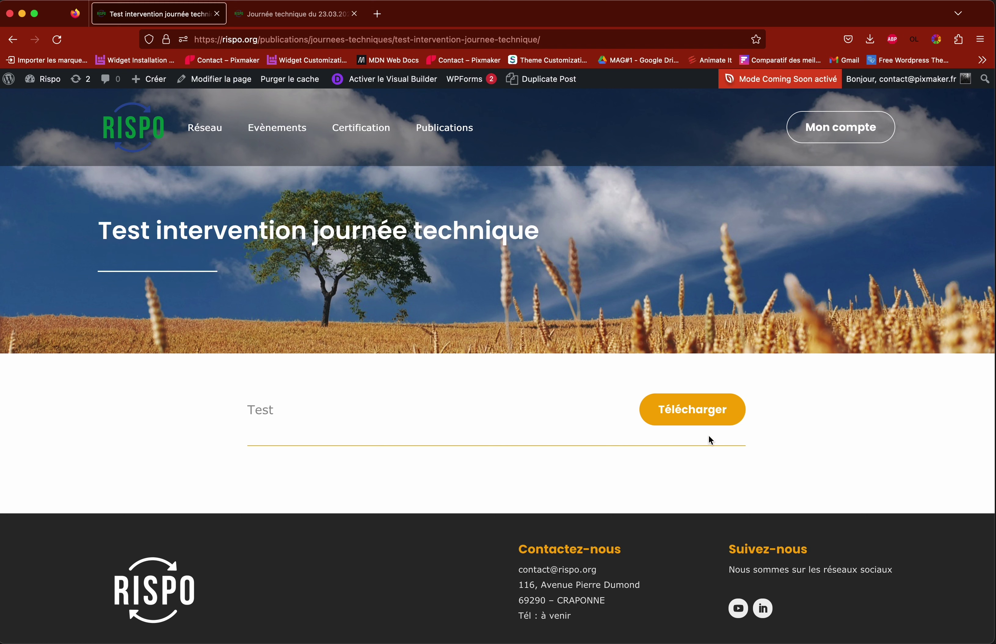
click(668, 413)
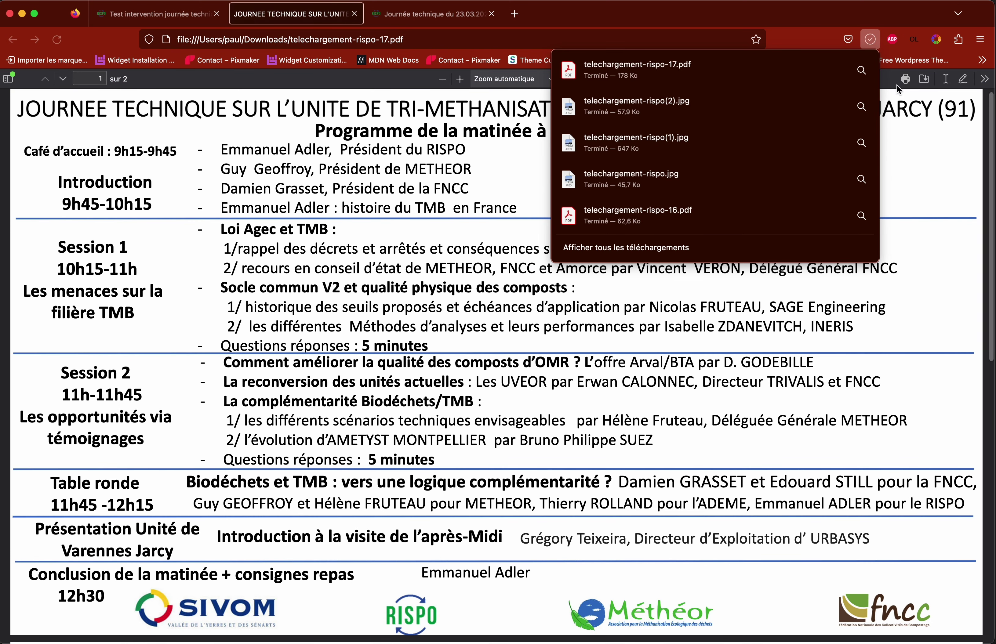
click(741, 148)
scroll(619, 234, down, 10)
scroll(619, 234, up, 10)
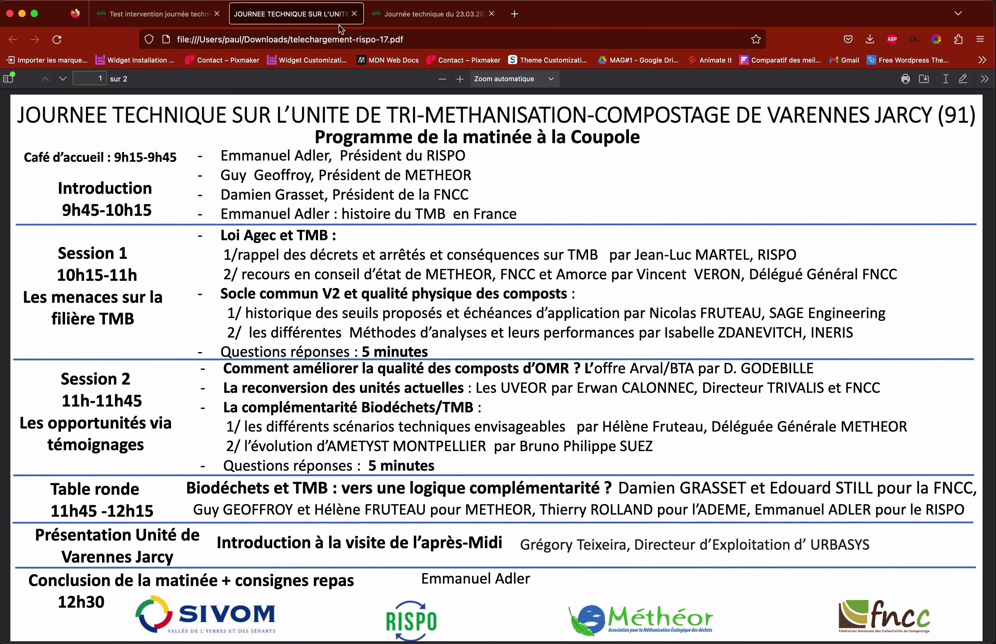
click(354, 13)
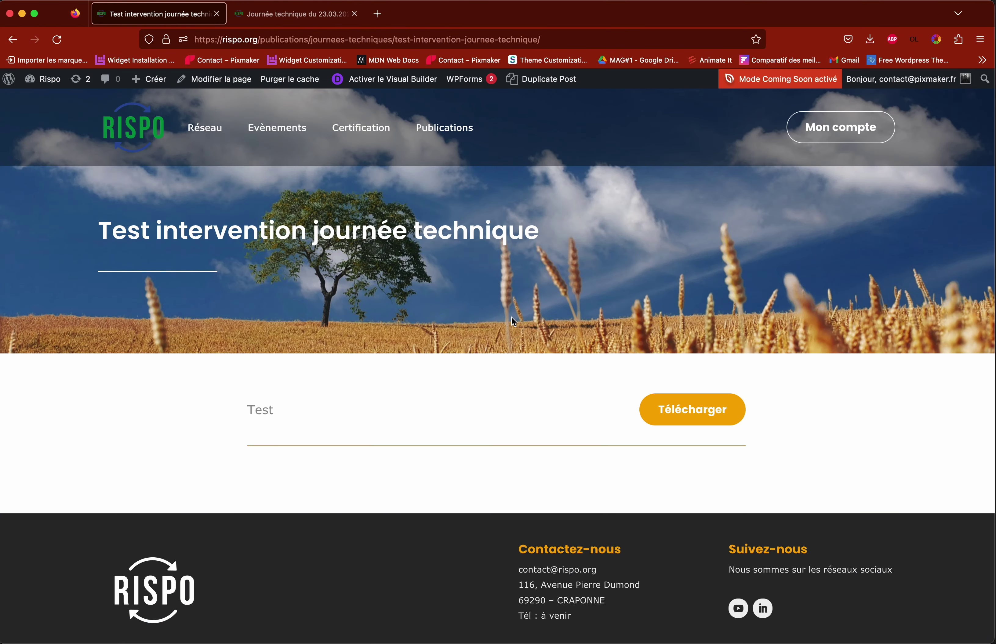
Step: Go to Publications > Journées techniques and activate the Visual Builder on that page
mouse_move(445, 133)
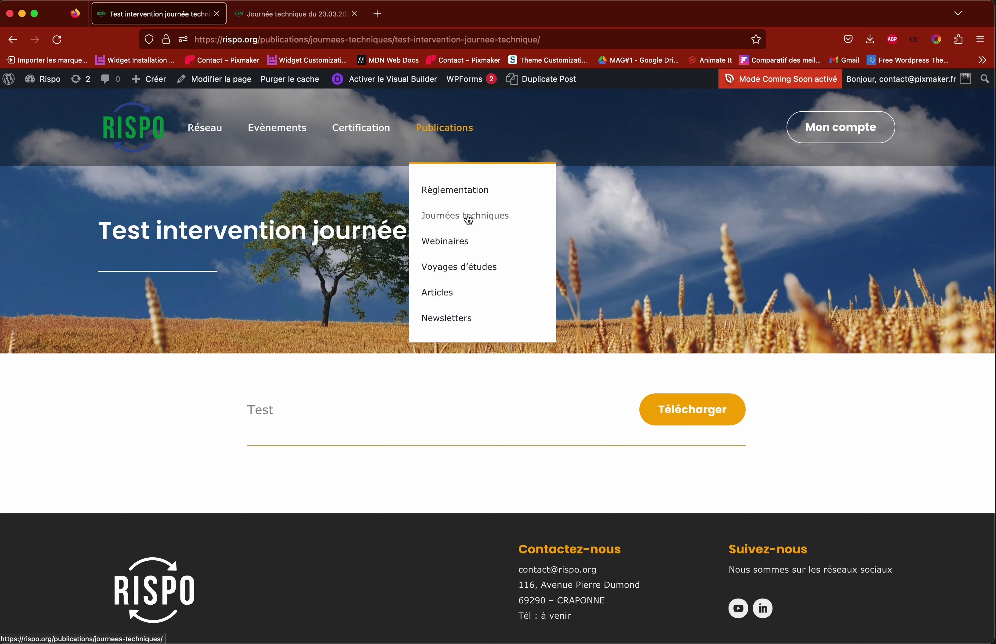
click(459, 222)
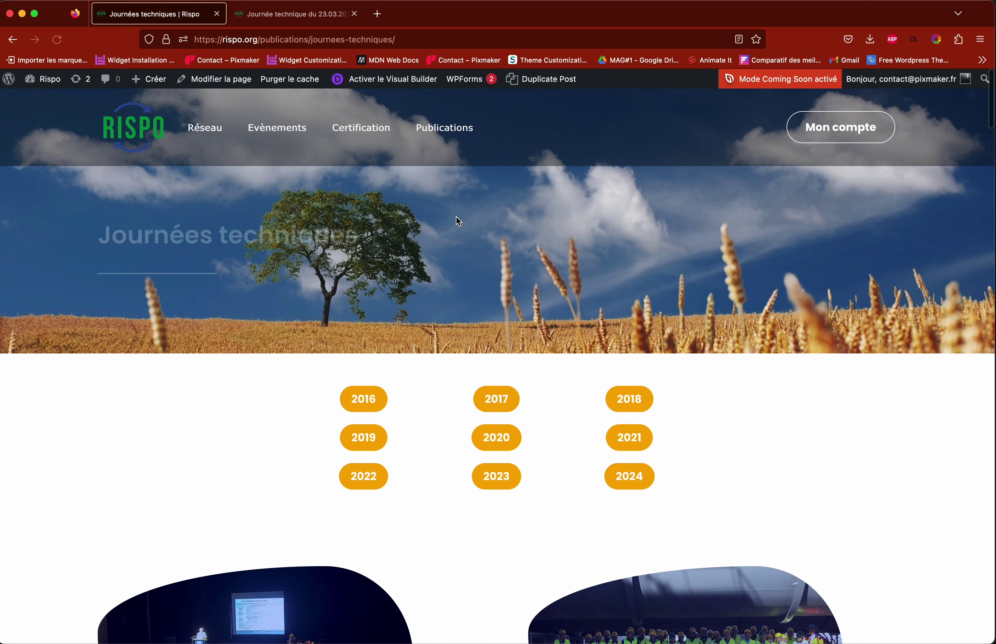
scroll(448, 280, down, 4)
scroll(450, 281, down, 6)
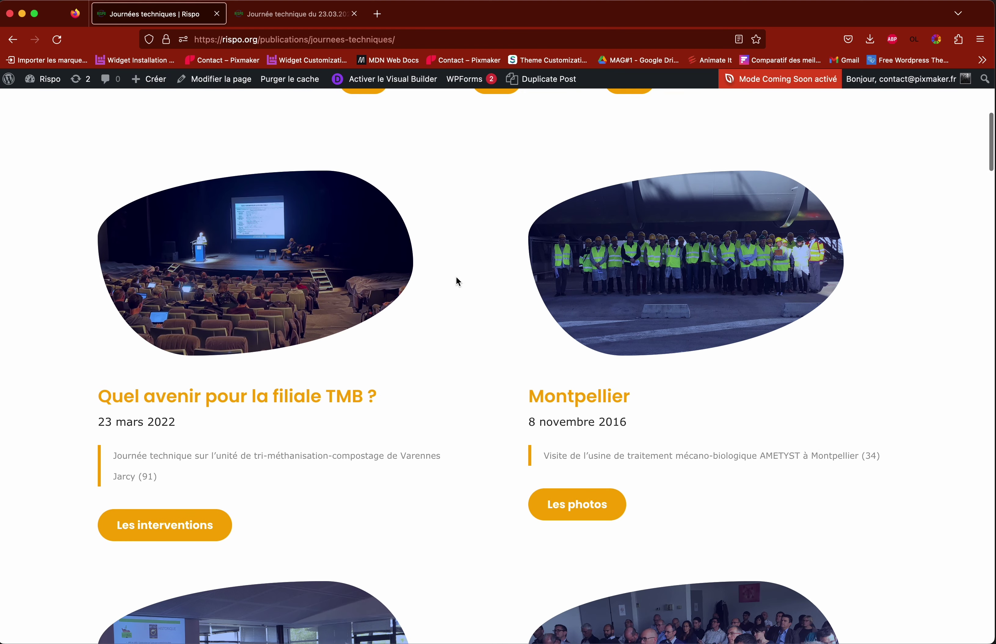
click(387, 79)
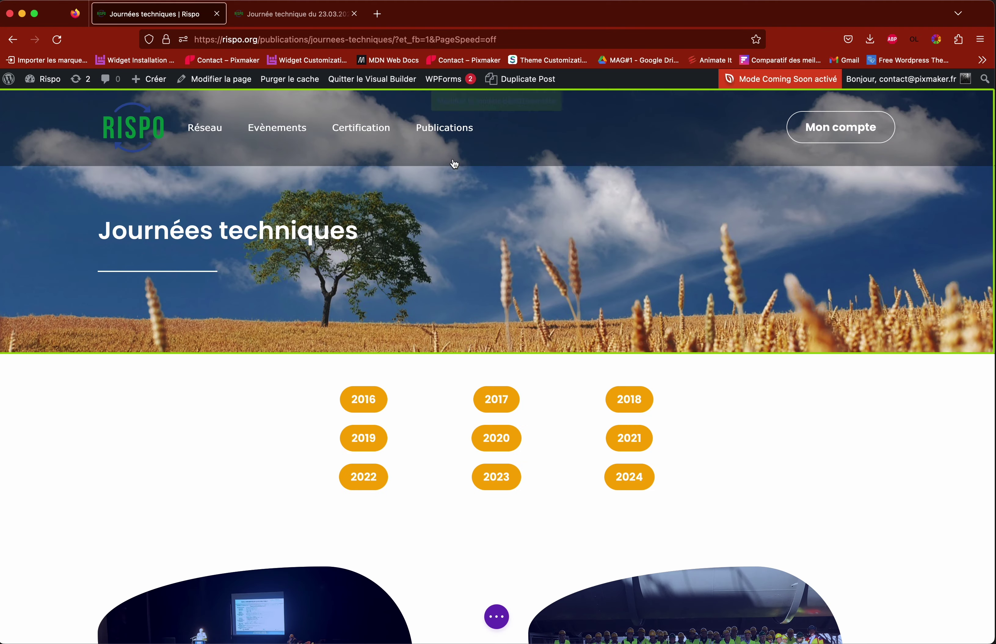
Step: Duplicate the 'Quel avenir pour la filiale TMB ?' and Montpellier event row
scroll(454, 162, down, 5)
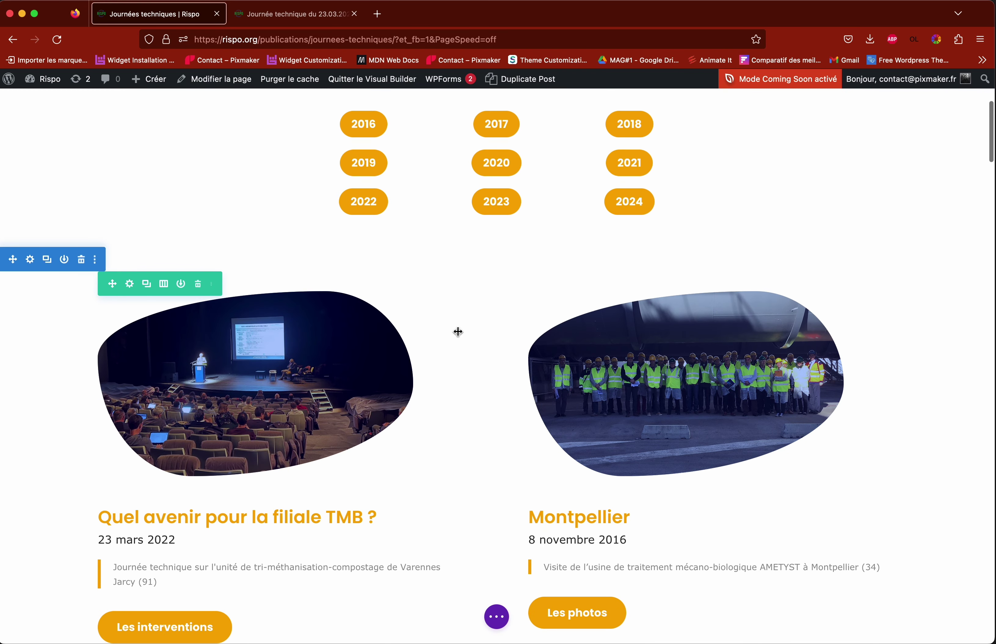
scroll(454, 334, down, 2)
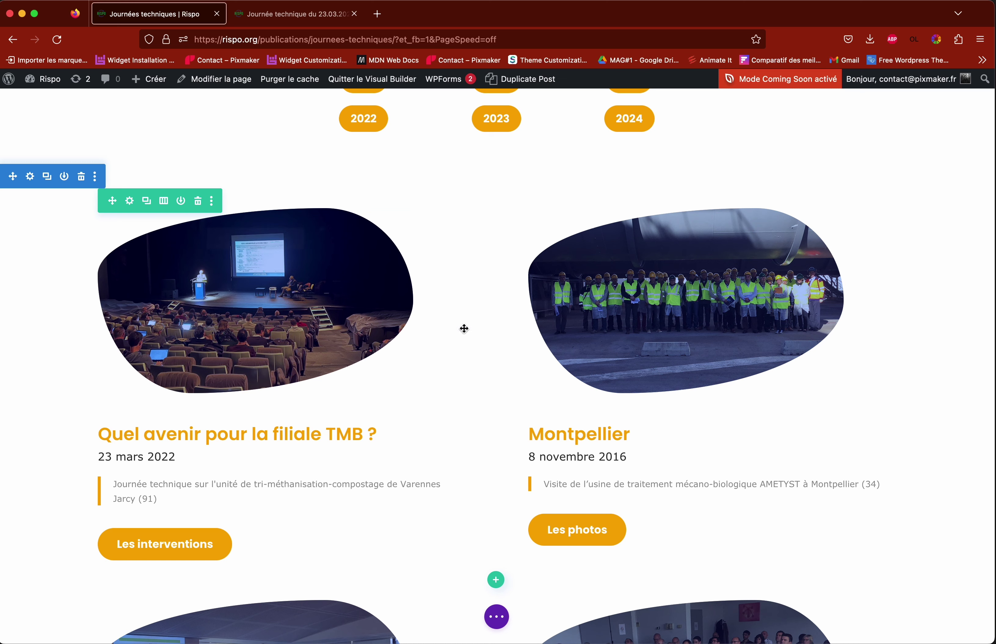
scroll(461, 328, down, 10)
scroll(461, 327, up, 20)
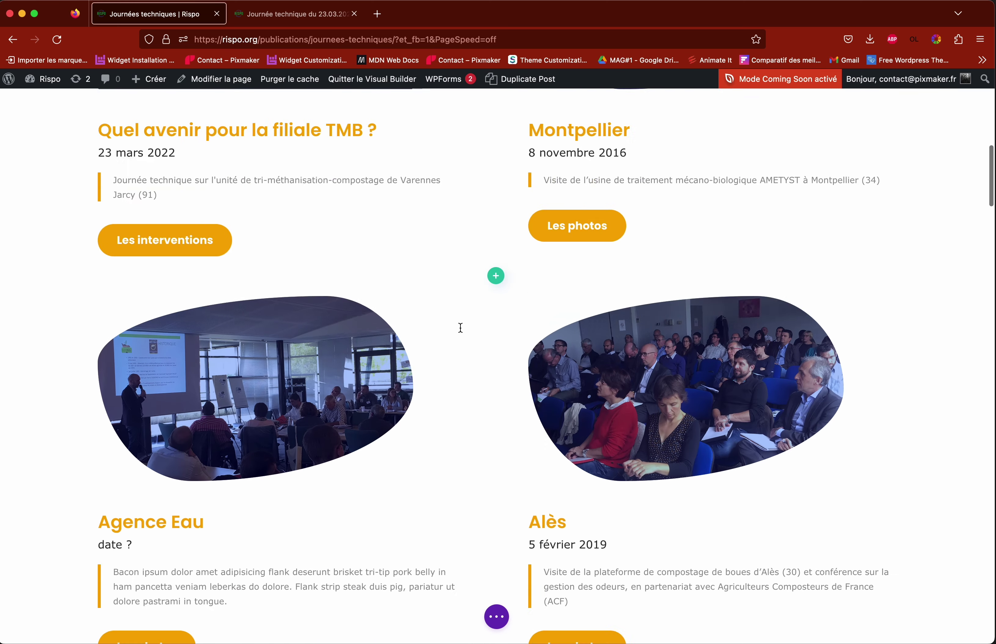
scroll(460, 328, down, 8)
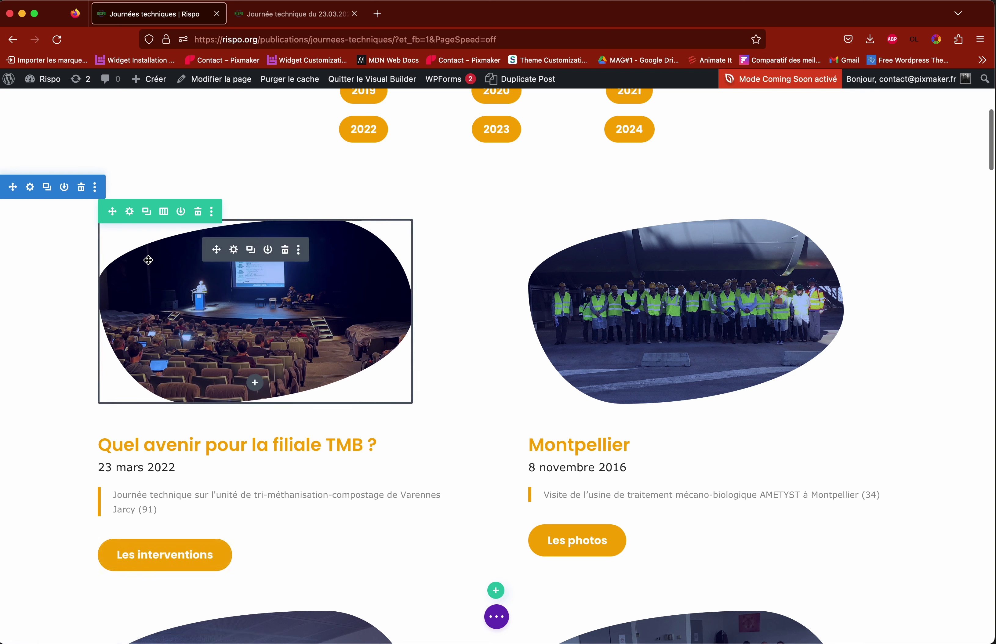
click(147, 213)
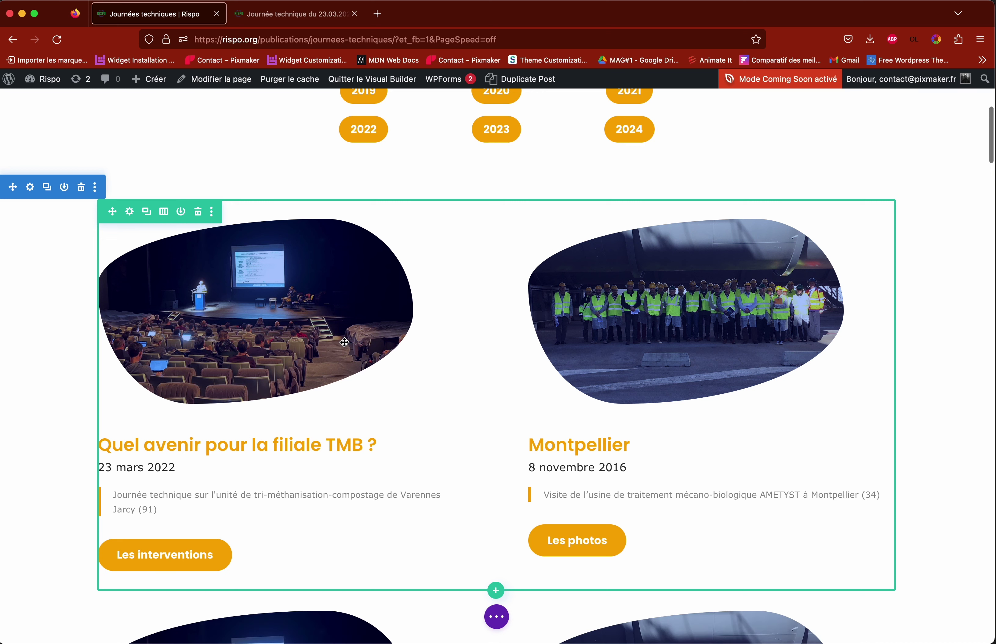
Step: Remove the Montpellier image, description and Les photos button from the copied row
scroll(344, 342, down, 5)
scroll(345, 343, down, 3)
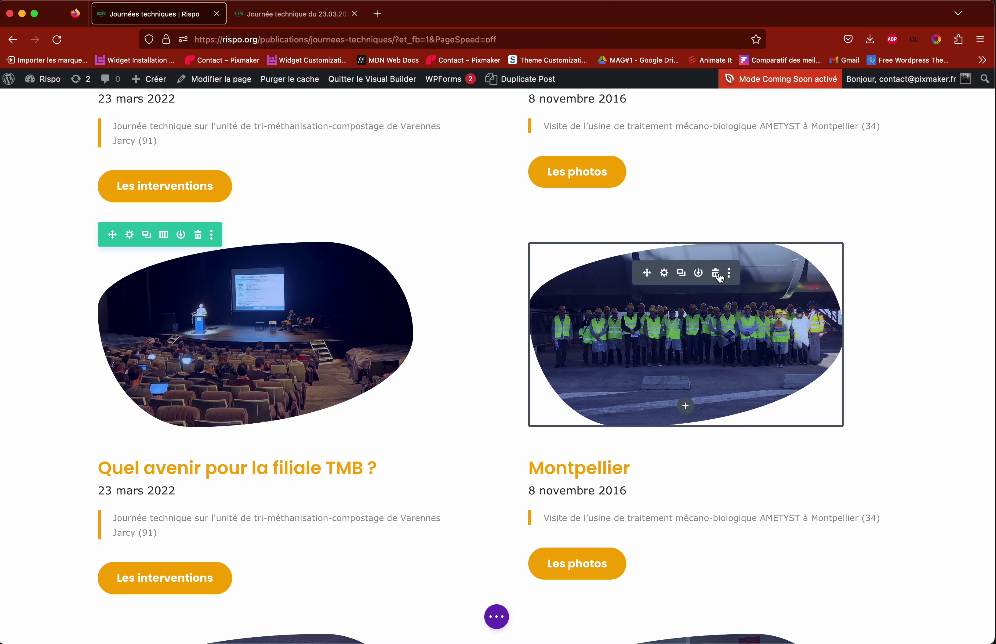
click(716, 276)
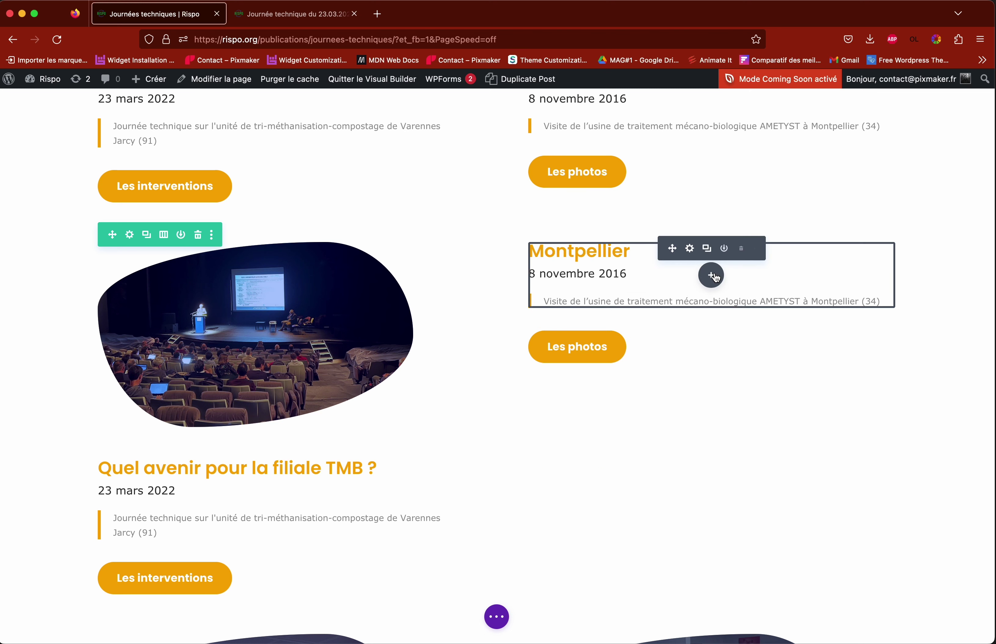
click(742, 250)
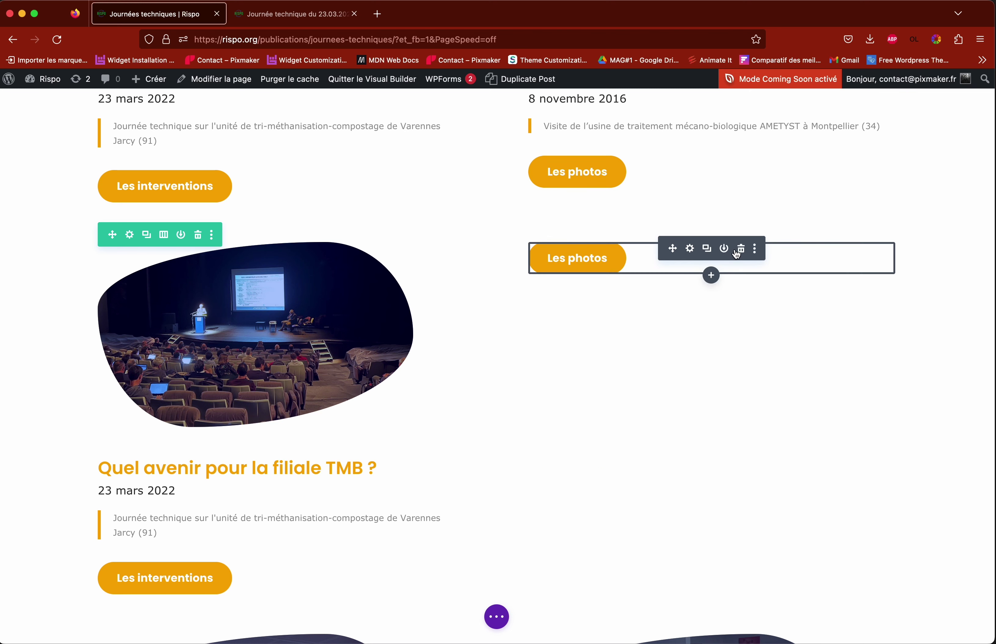
click(741, 251)
scroll(535, 293, down, 6)
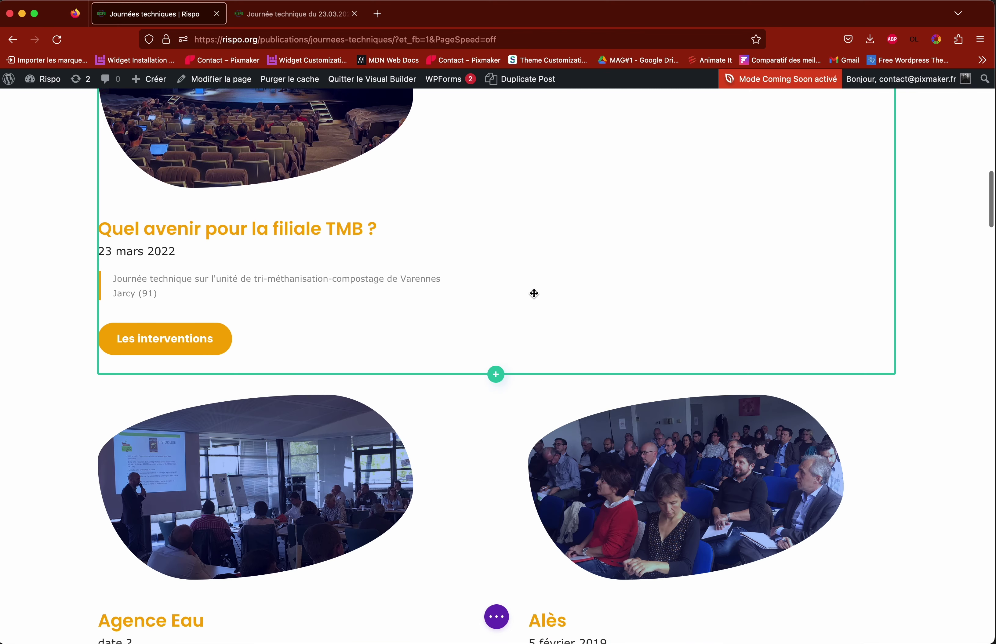
scroll(515, 292, up, 9)
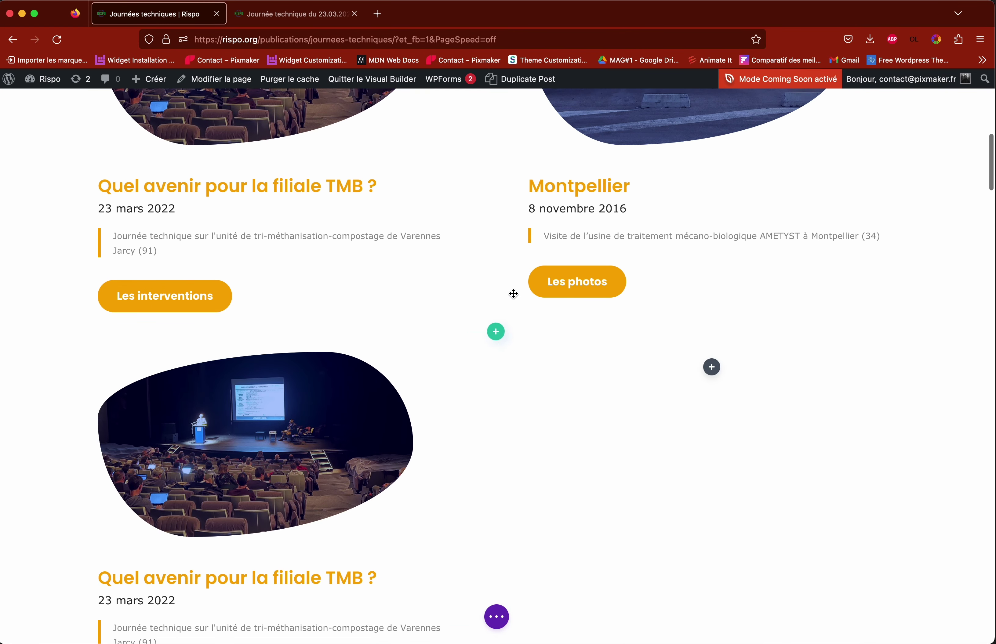
scroll(317, 417, down, 2)
scroll(317, 417, down, 2)
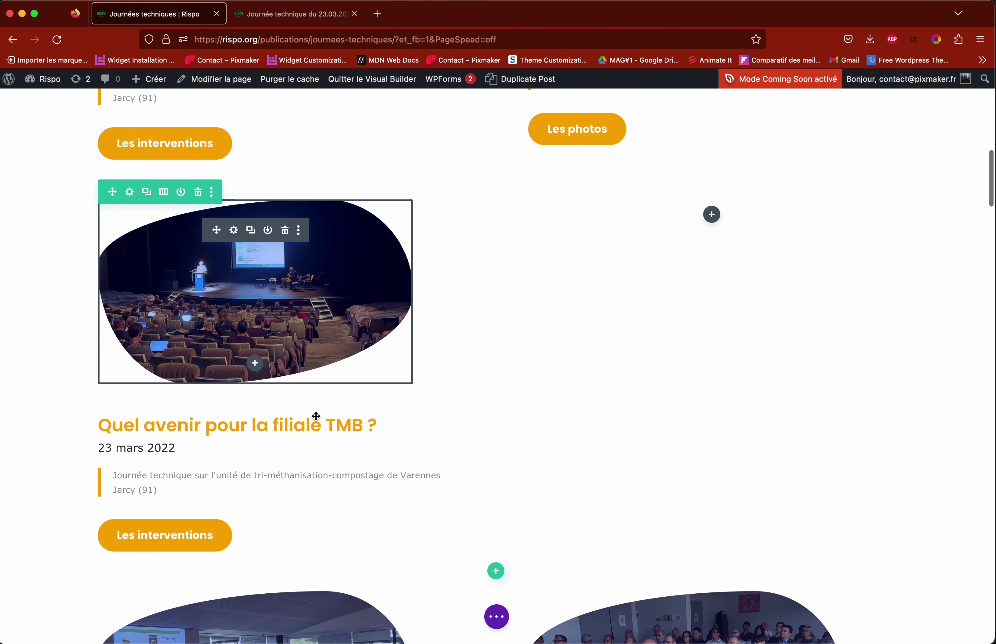
Step: Replace the copied card's blob image with the green-vests group photo and save
click(234, 225)
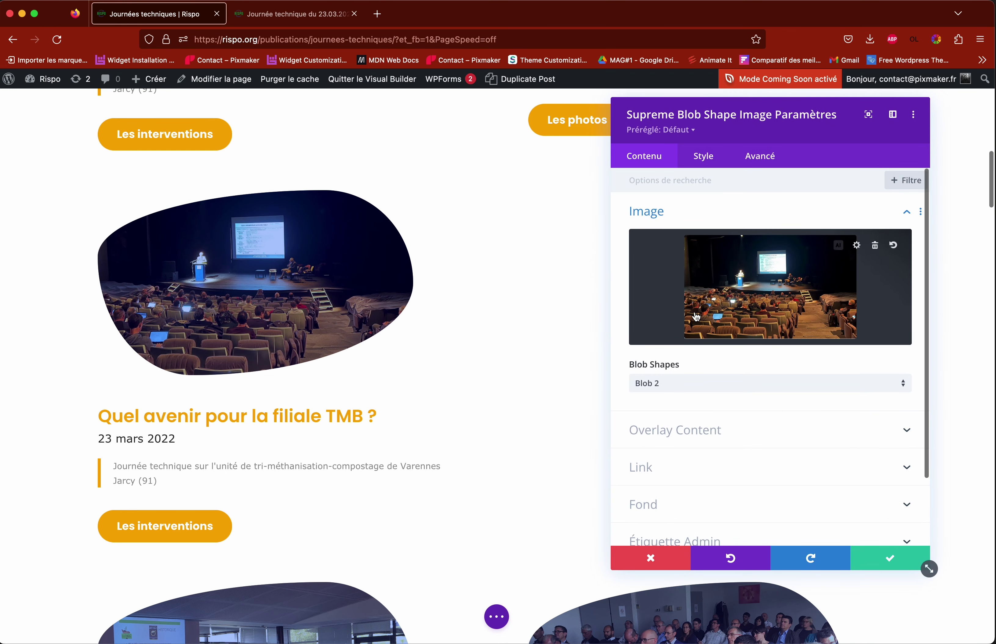
click(718, 311)
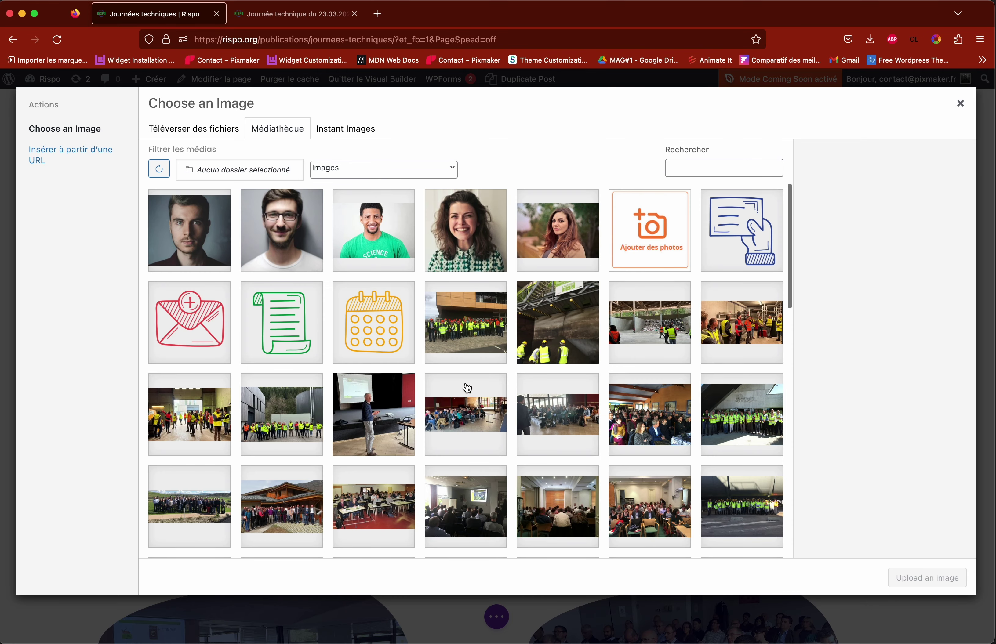
click(270, 435)
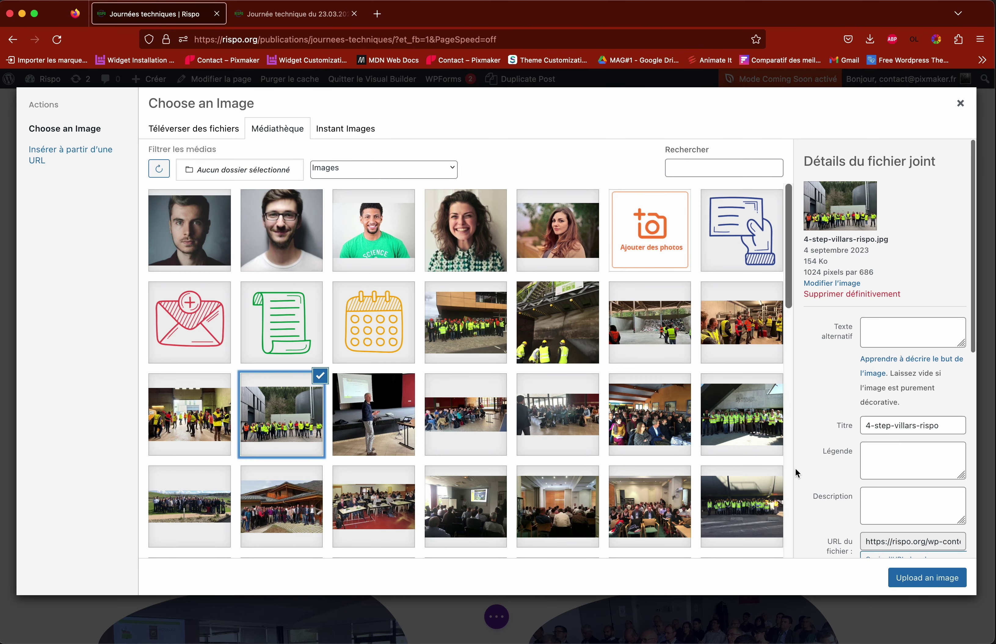
click(918, 581)
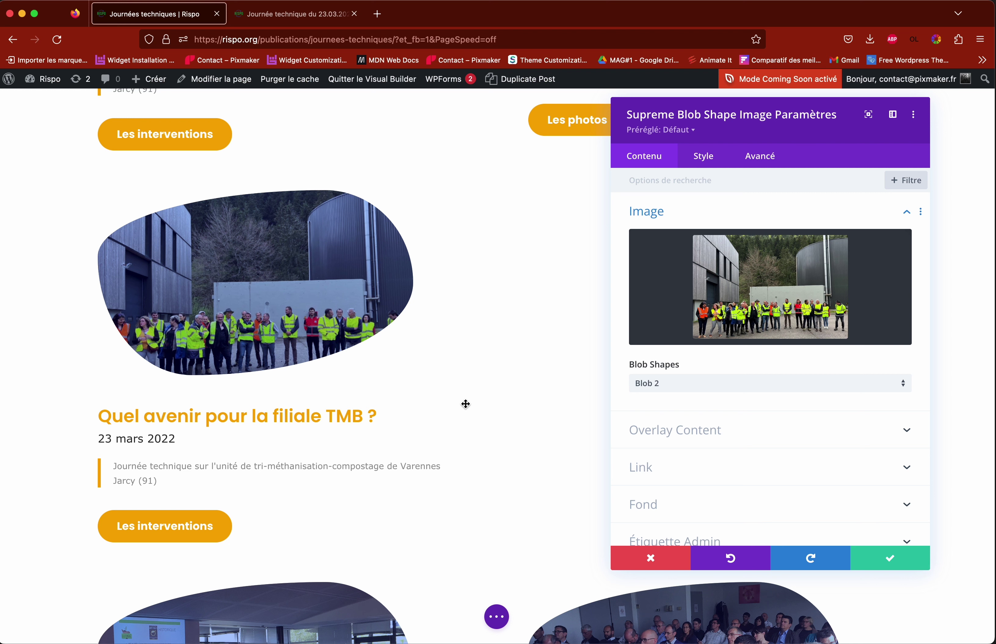
click(890, 558)
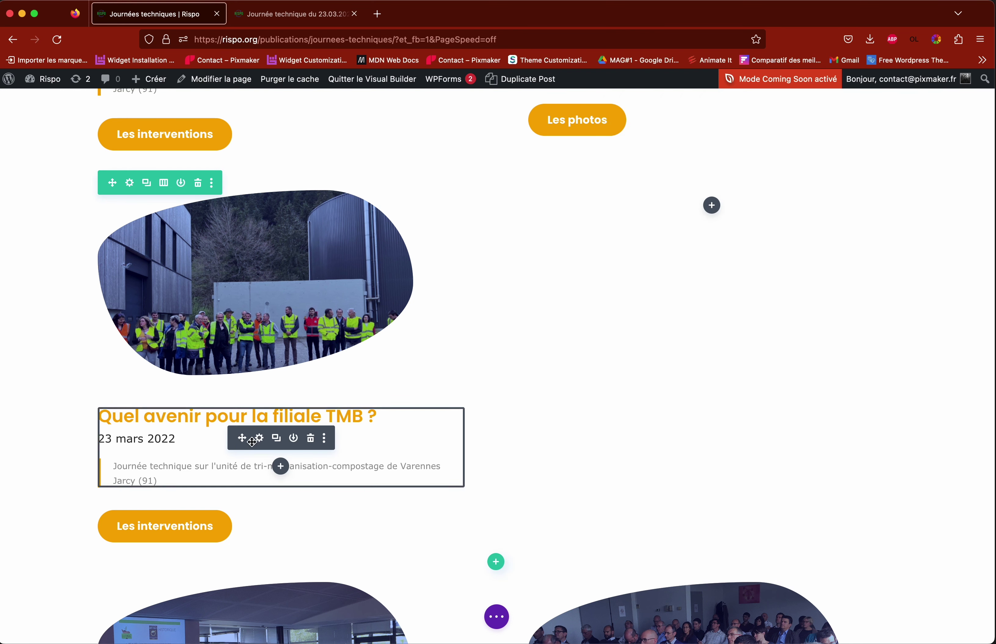
Step: Change the card text to 'Test titre', 'Date' and 'Sous-titre description', then save
click(262, 438)
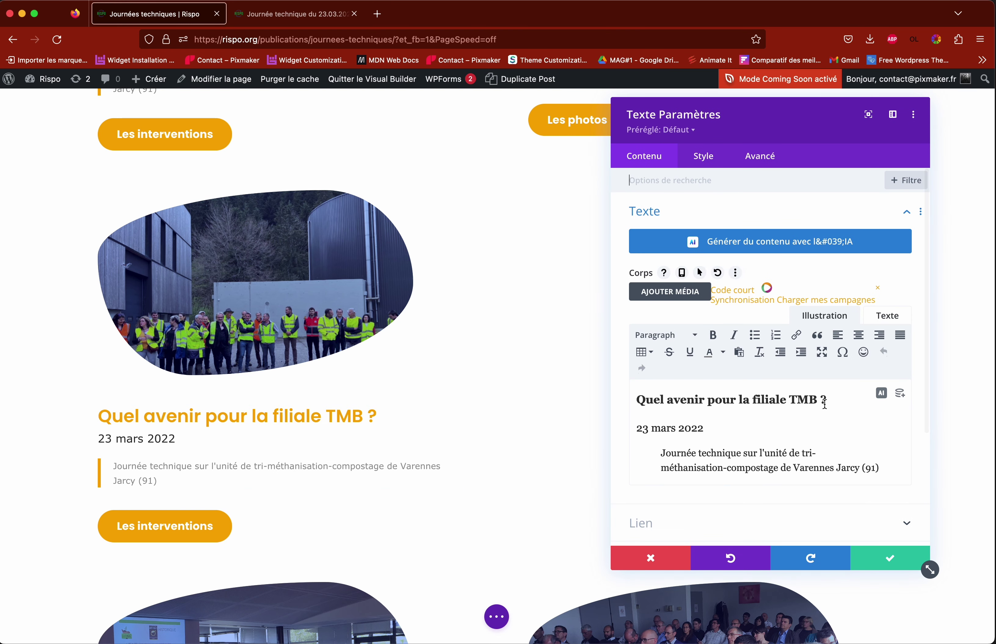
drag(827, 400, 558, 398)
text(Te)
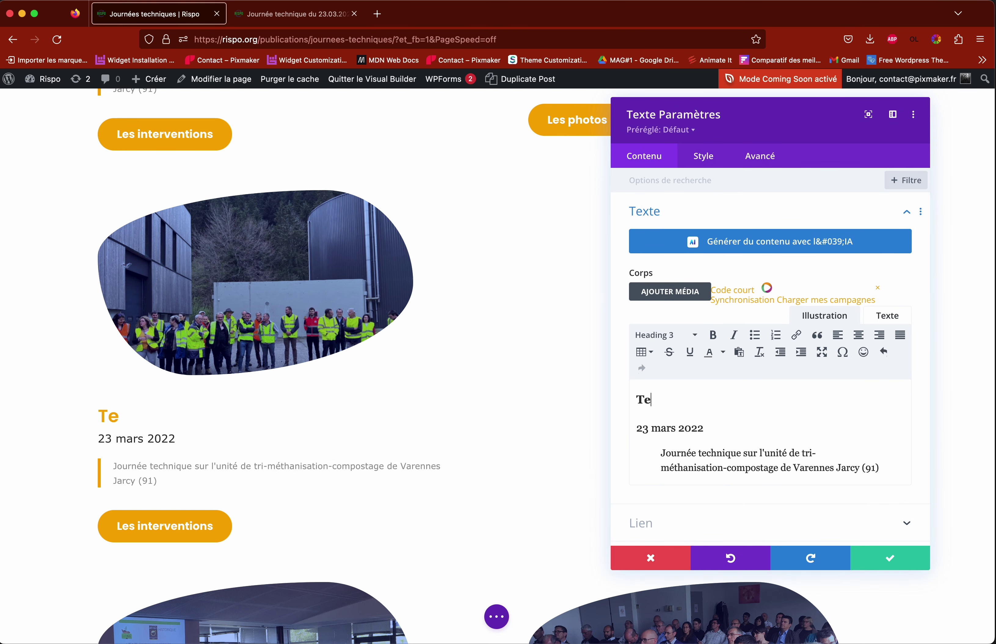
text(st titre)
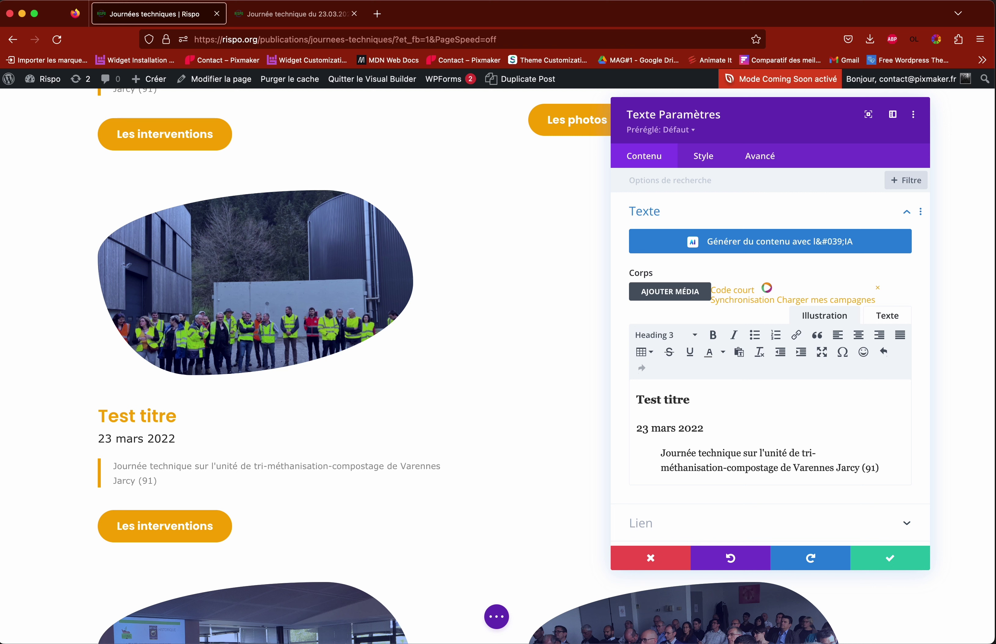
drag(704, 428, 618, 433)
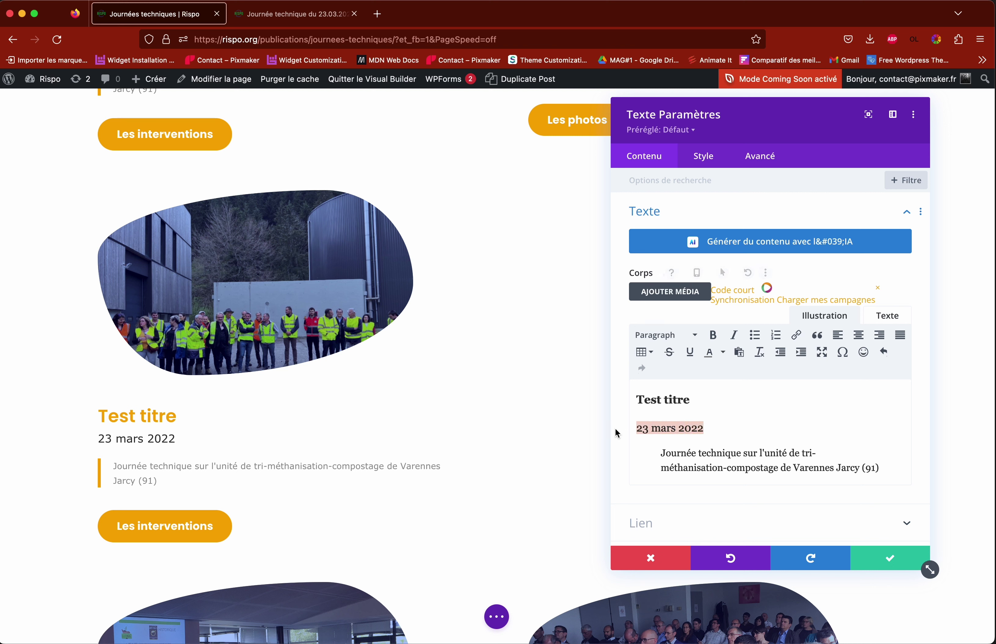
text(Date)
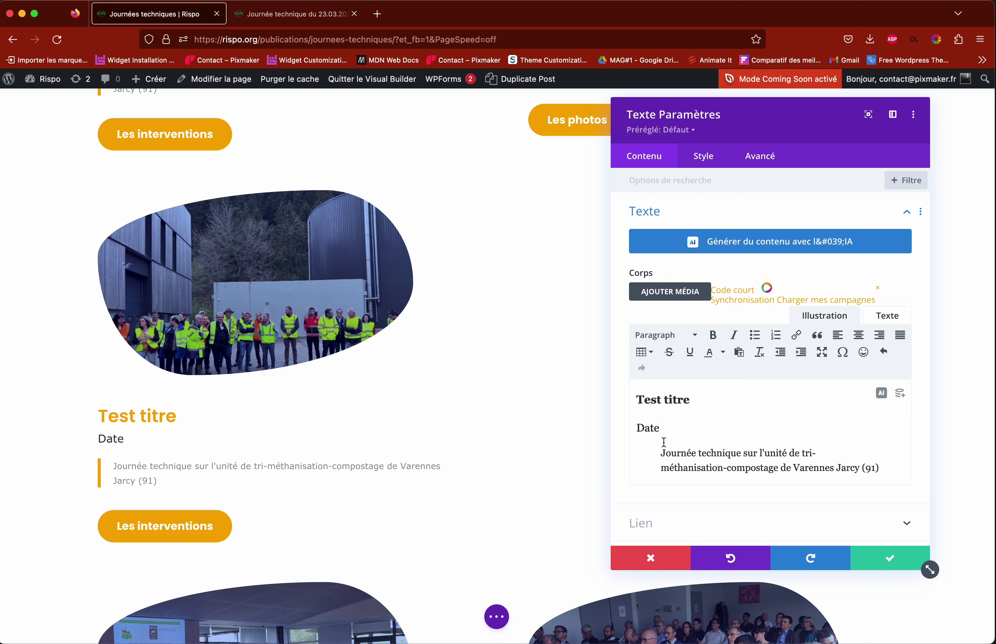
drag(666, 453, 852, 476)
scroll(862, 471, down, 1)
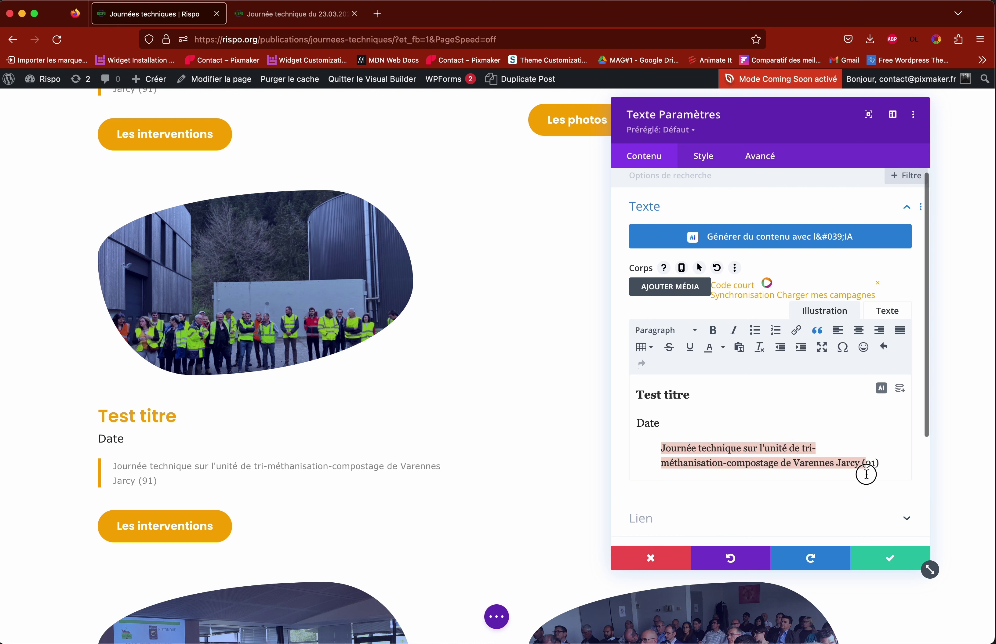
text(S)
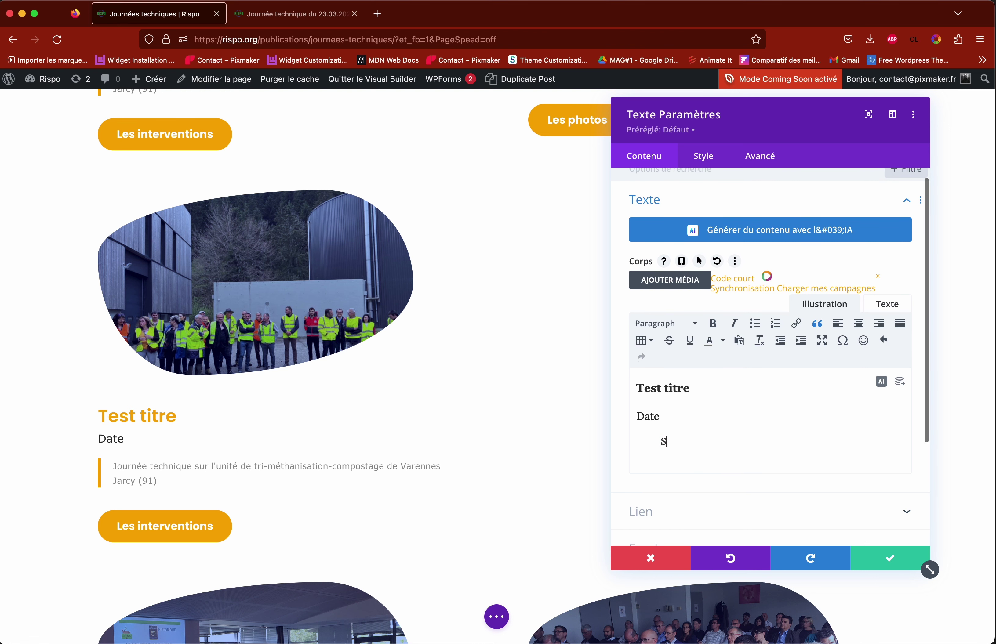
text(ousous)
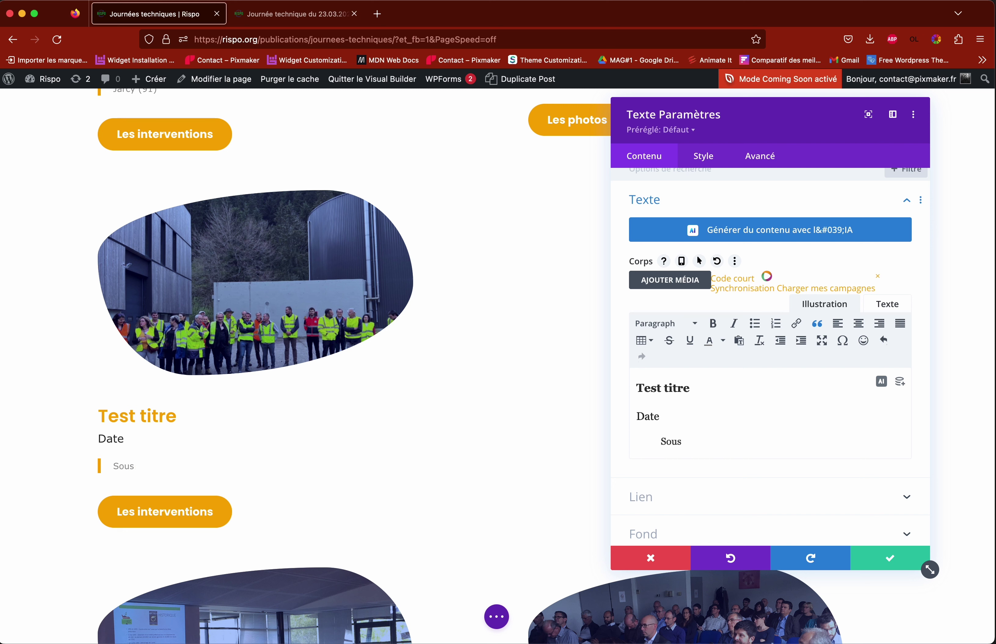
text(itre description)
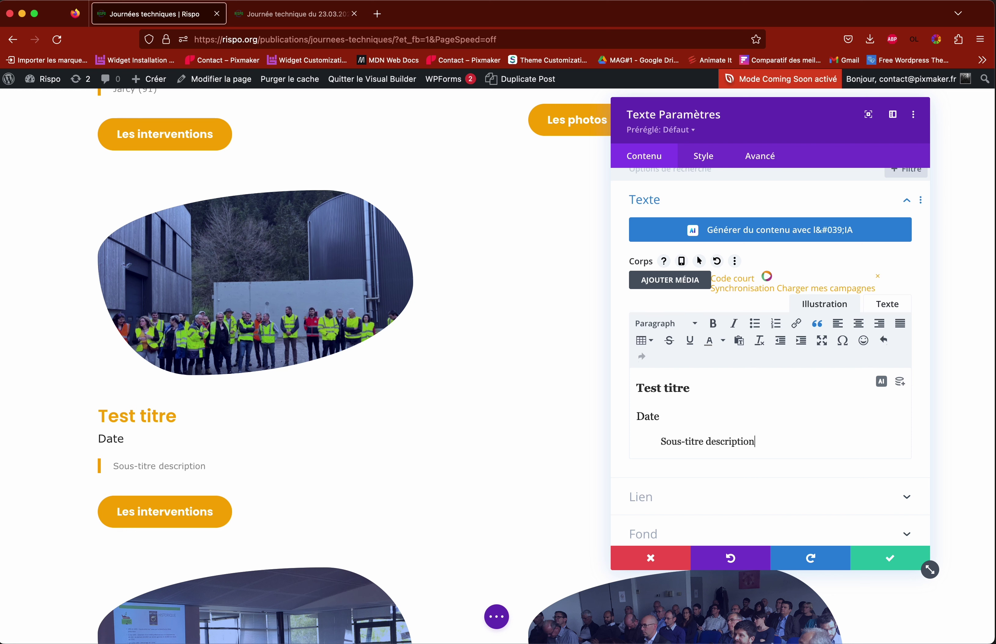
click(892, 561)
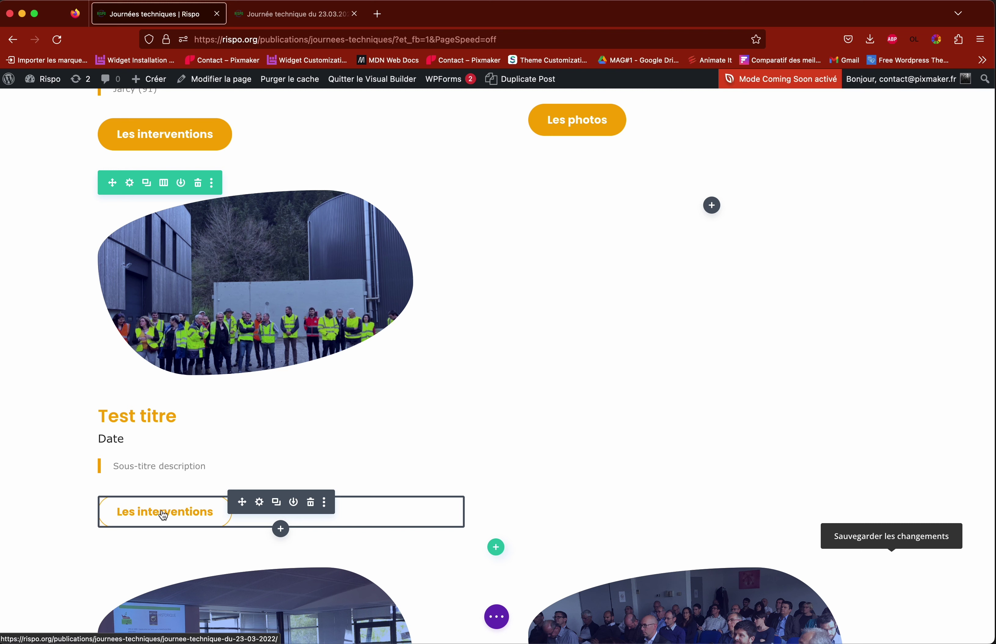
Step: Follow the Les interventions button, then close the Journée technique du 23.03.2022 tab it opened
click(163, 517)
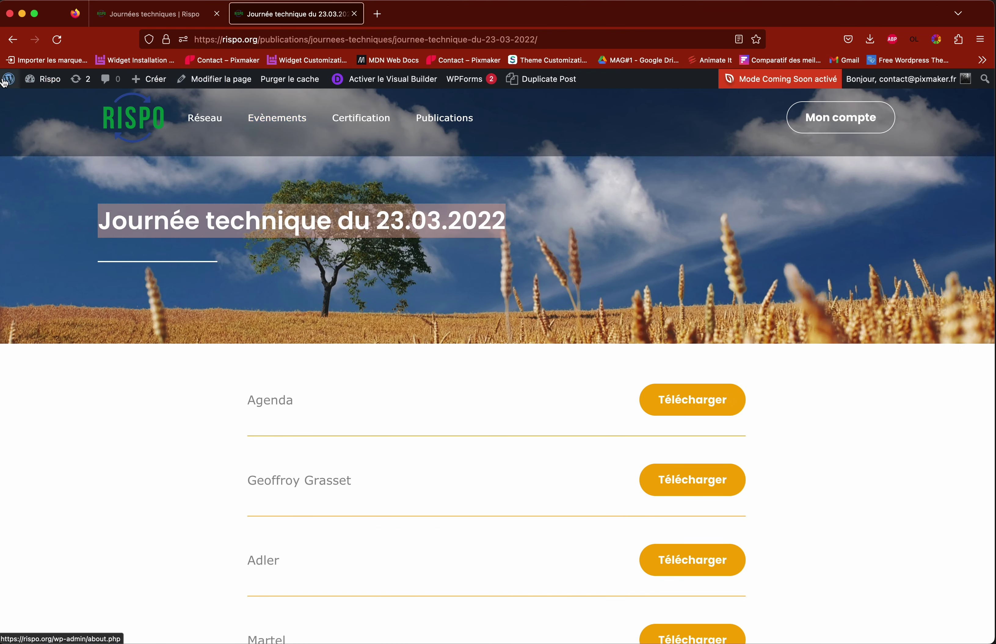
mouse_move(11, 83)
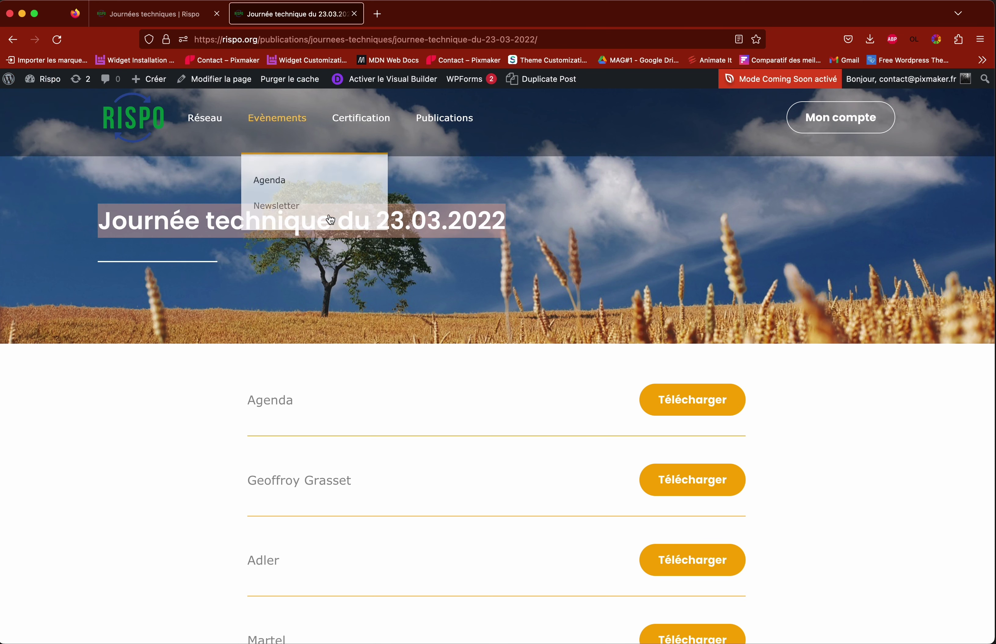
click(355, 15)
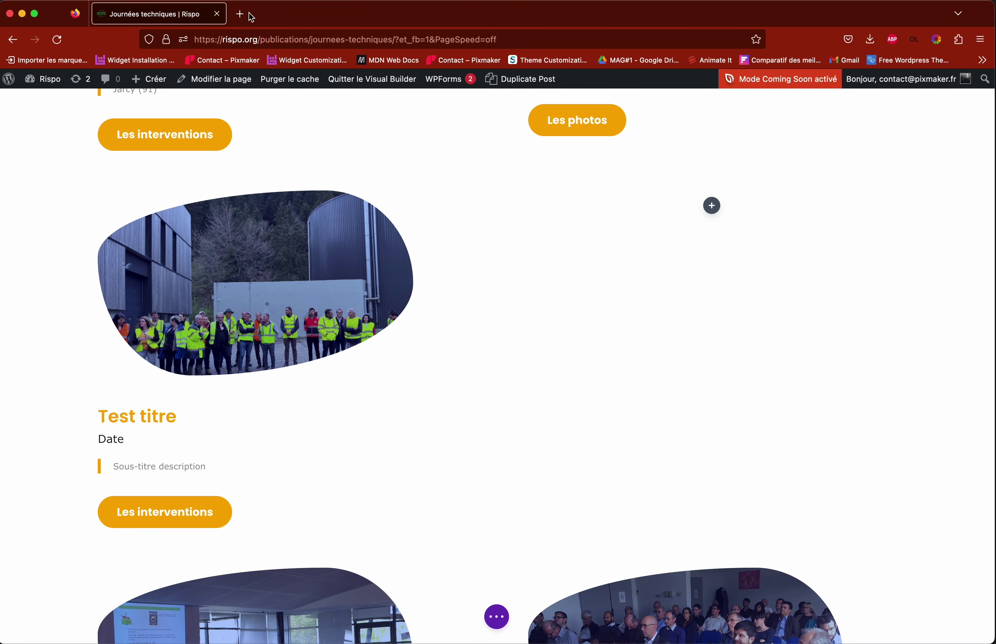
mouse_move(163, 519)
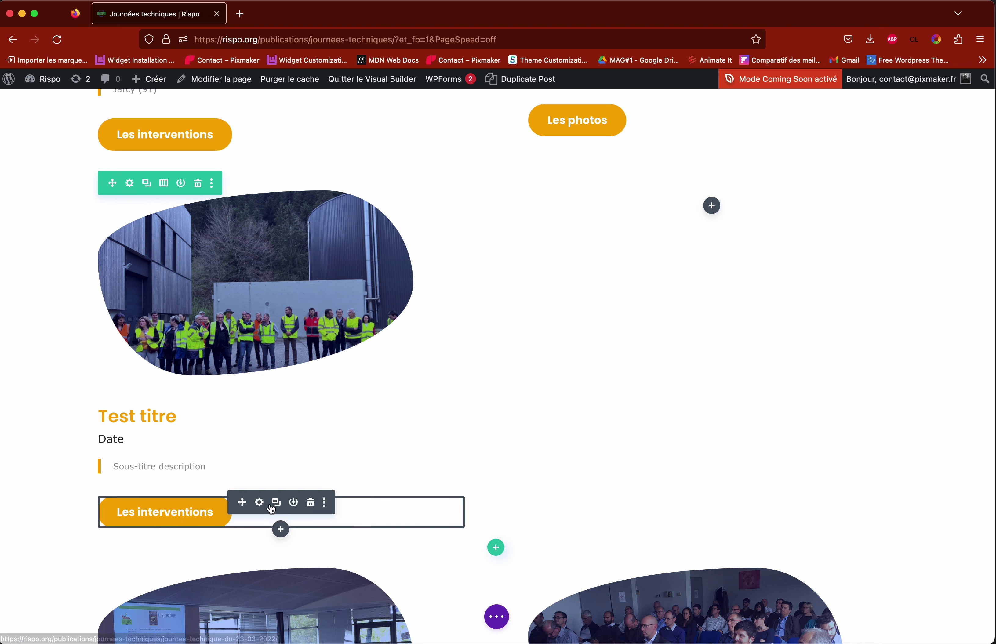
Step: Replace the button's URL with a dynamic Lien Page link to Test intervention journée technique, and save
click(260, 503)
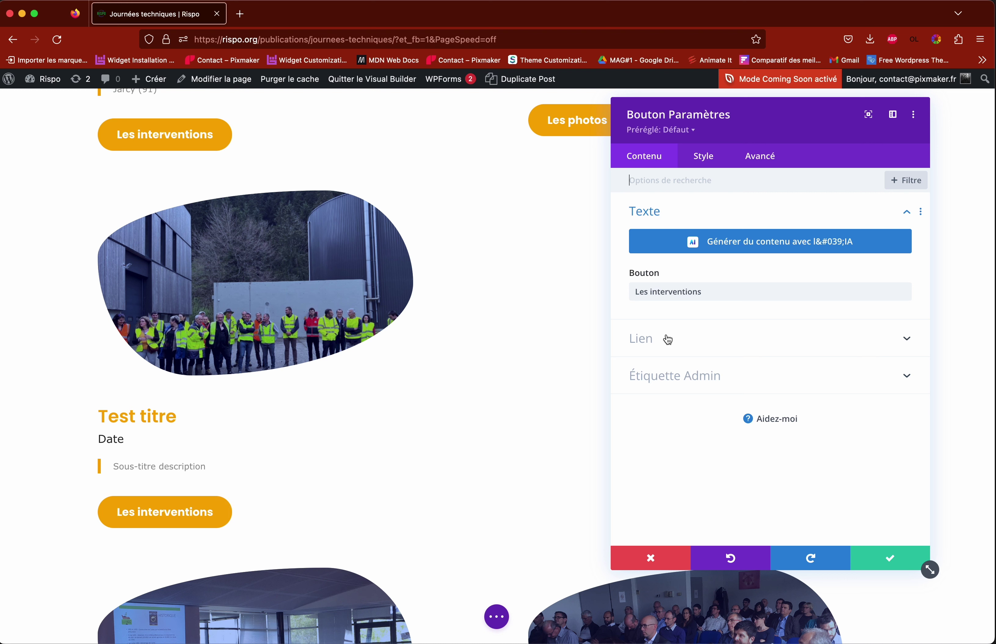
click(659, 341)
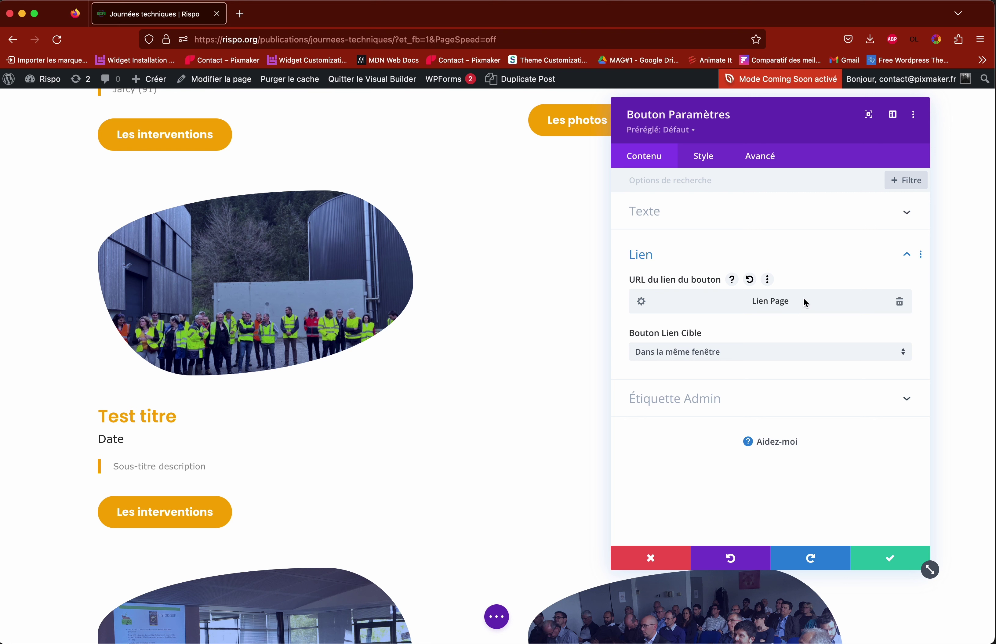
click(899, 304)
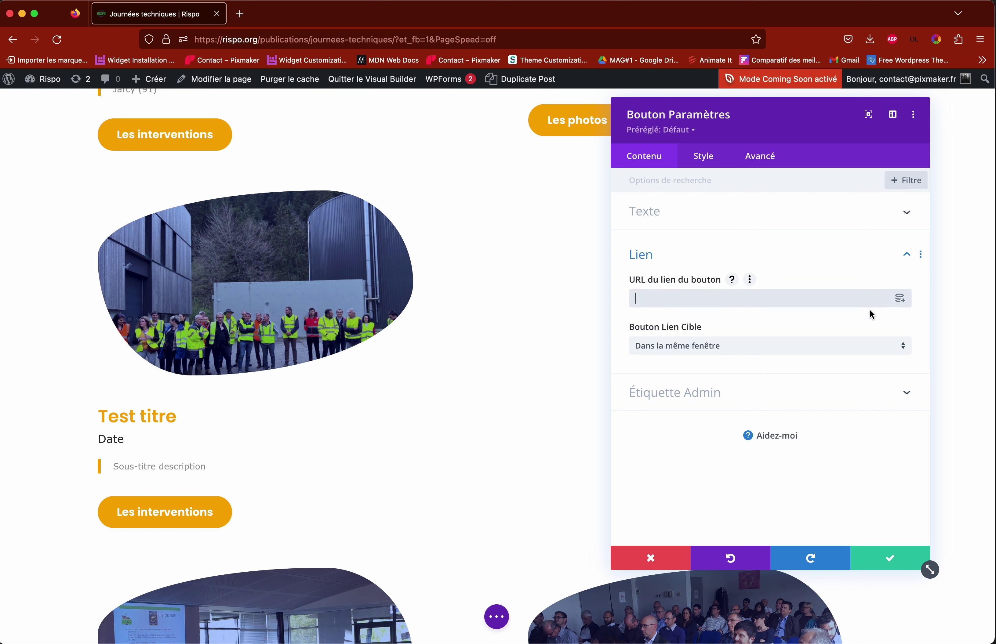
click(901, 301)
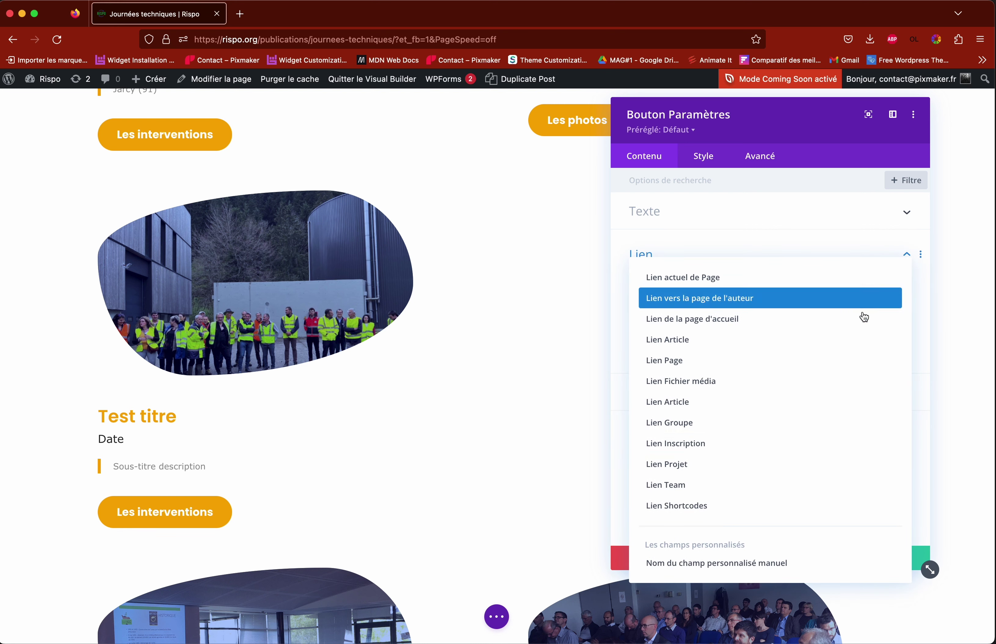
click(681, 365)
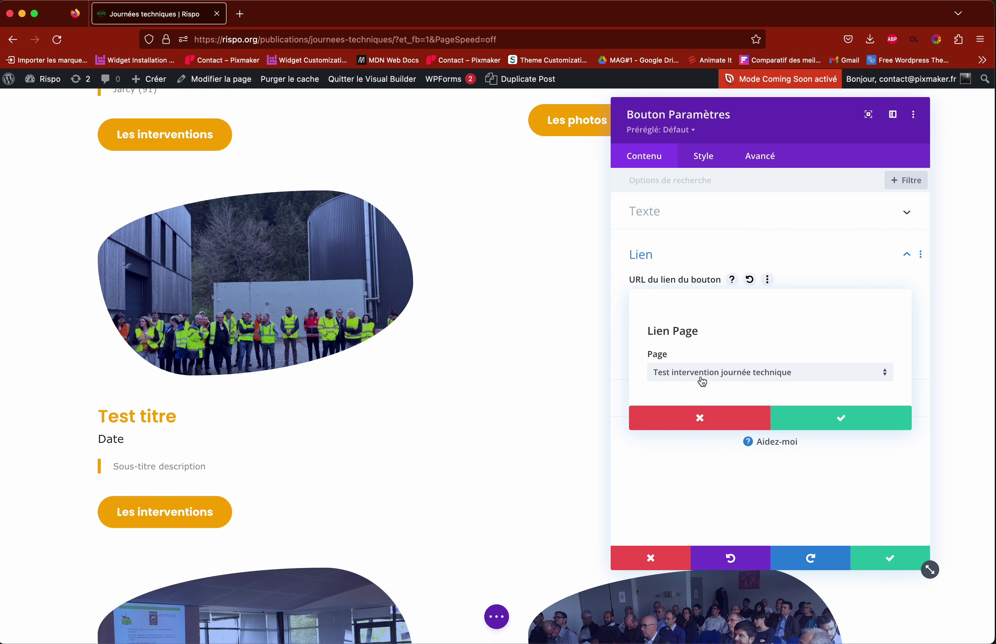
click(741, 378)
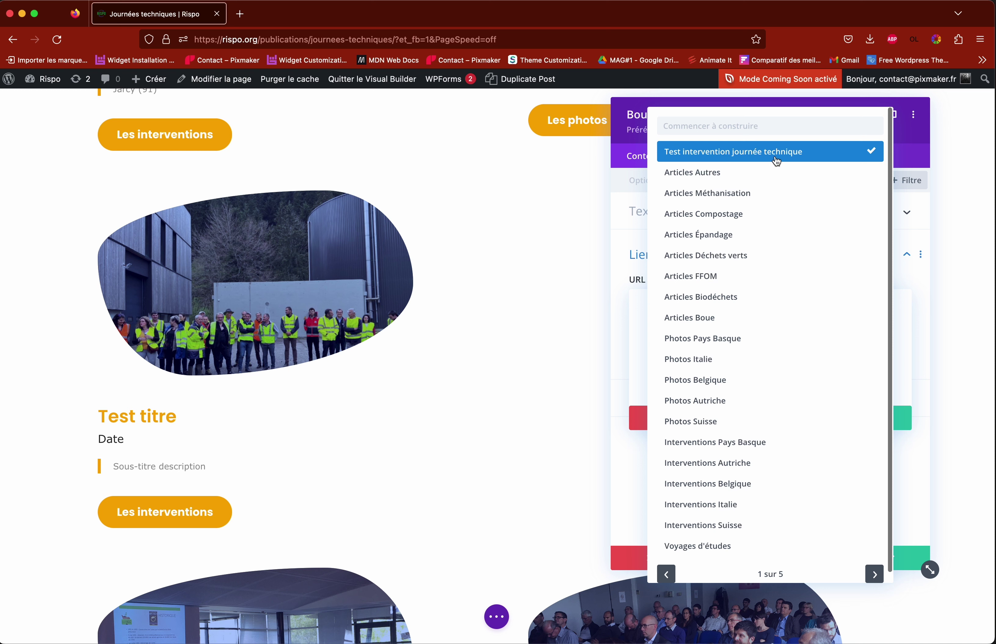
click(739, 156)
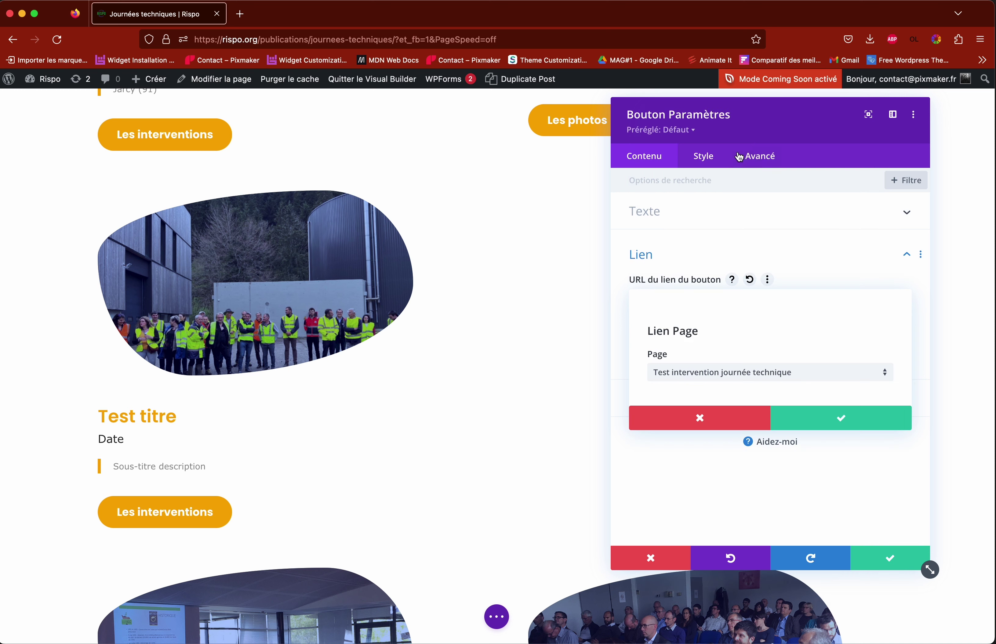
click(842, 417)
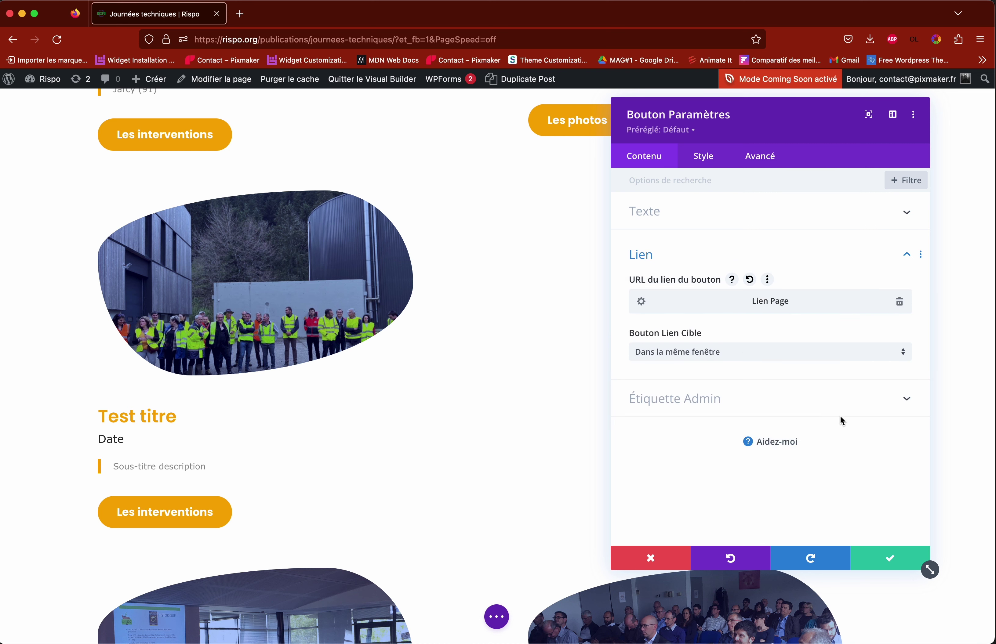
click(892, 564)
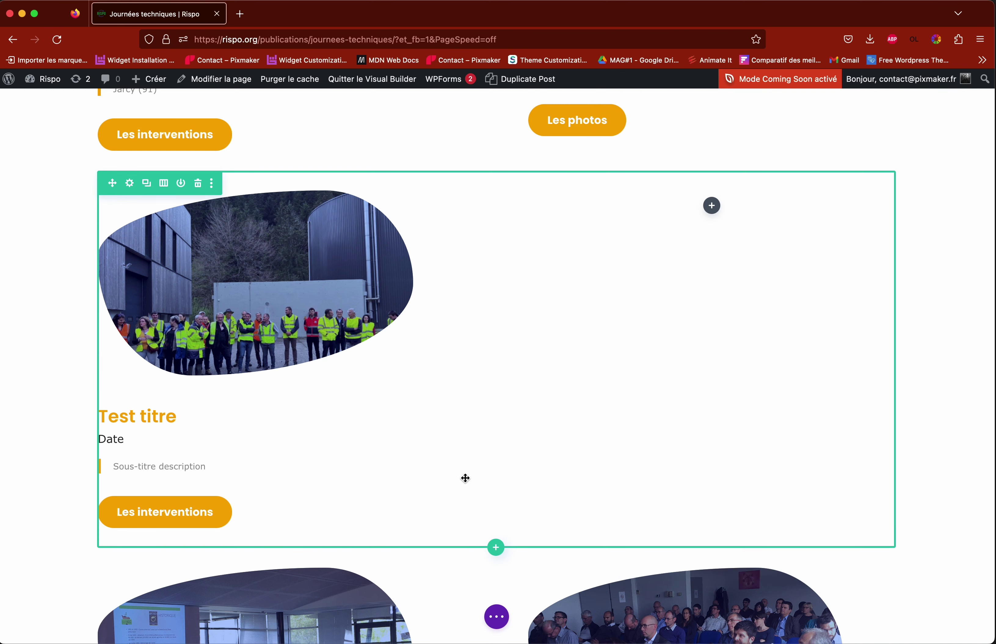
Step: Drag the Test titre row up to sit above the TMB entry
mouse_move(465, 470)
scroll(465, 472, up, 10)
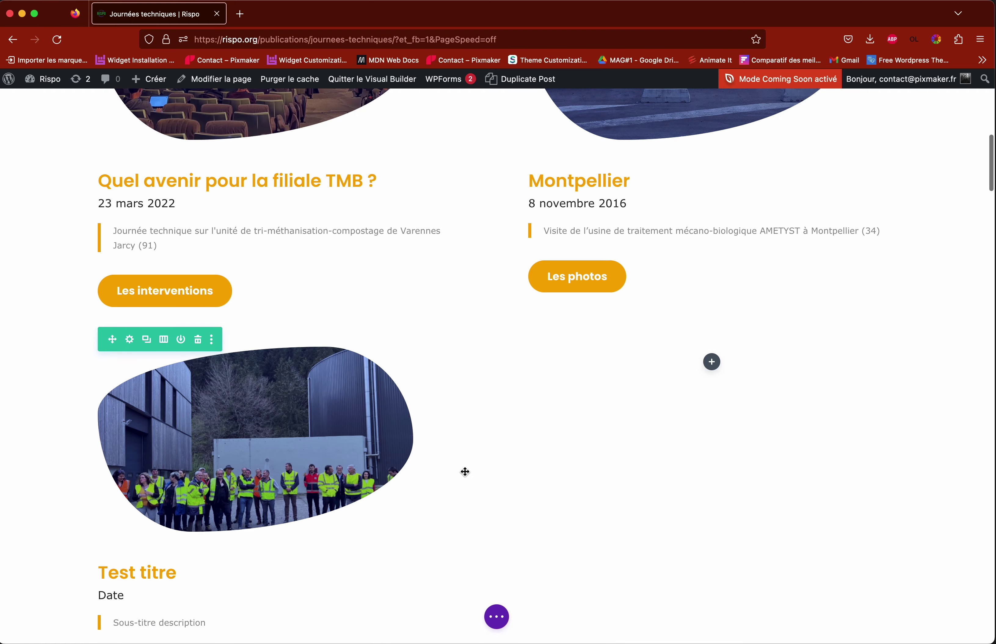
scroll(429, 462, down, 8)
scroll(333, 442, up, 3)
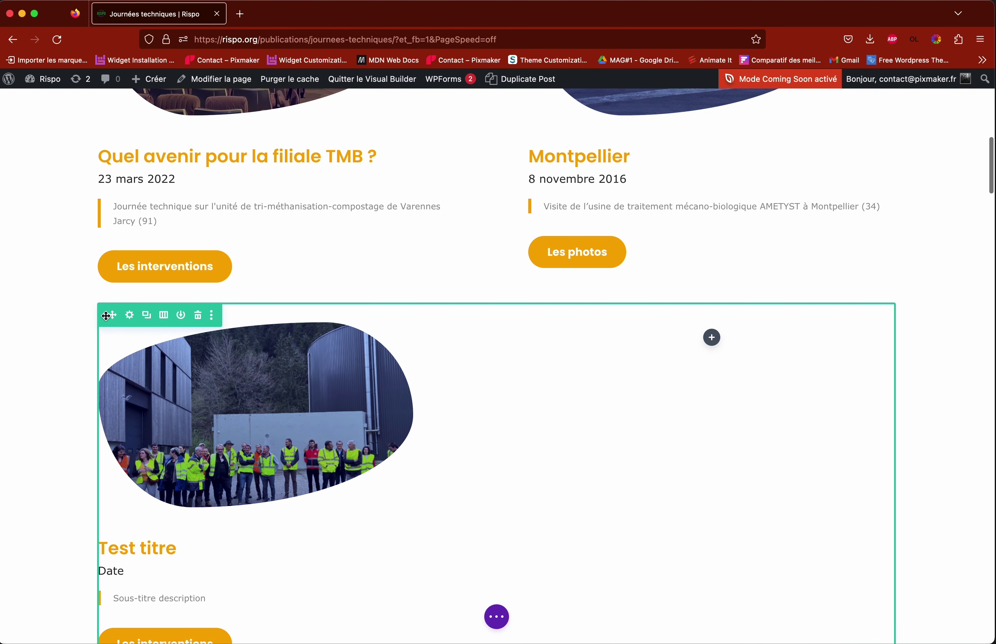
scroll(355, 376, down, 5)
scroll(355, 375, down, 5)
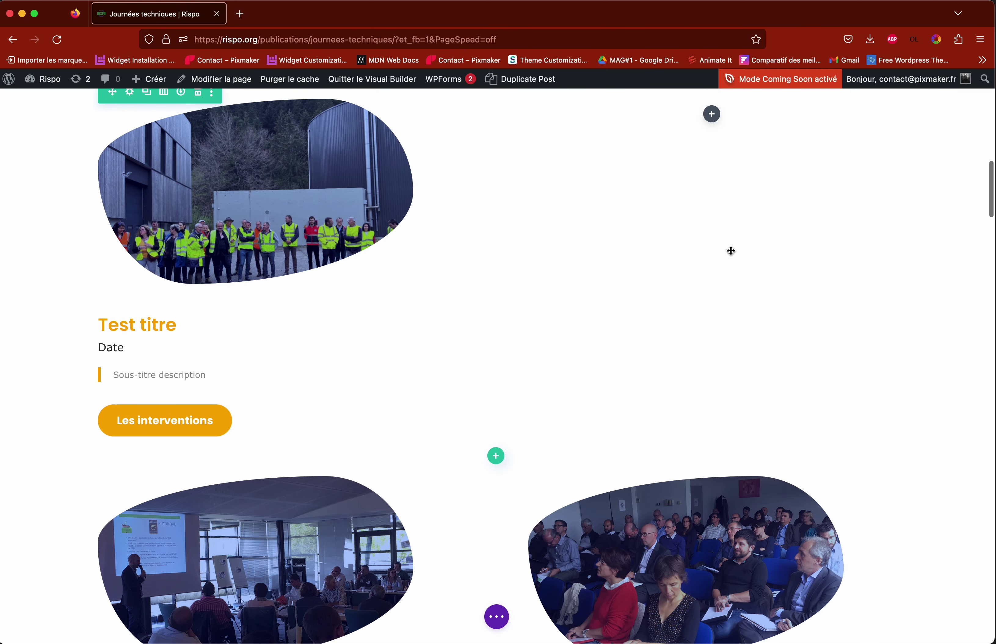
scroll(642, 251, up, 15)
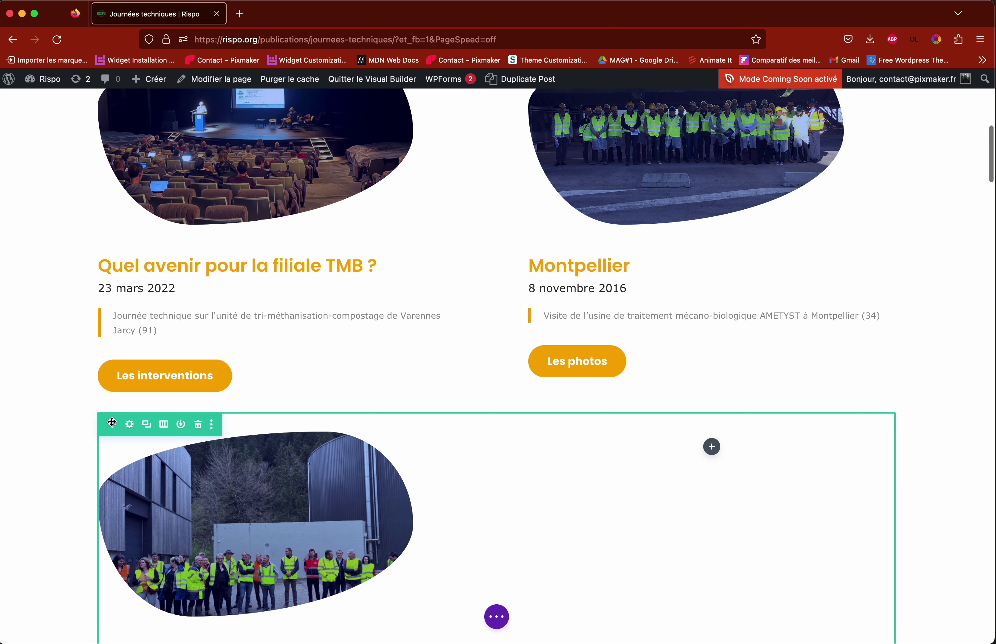
drag(112, 424, 202, 314)
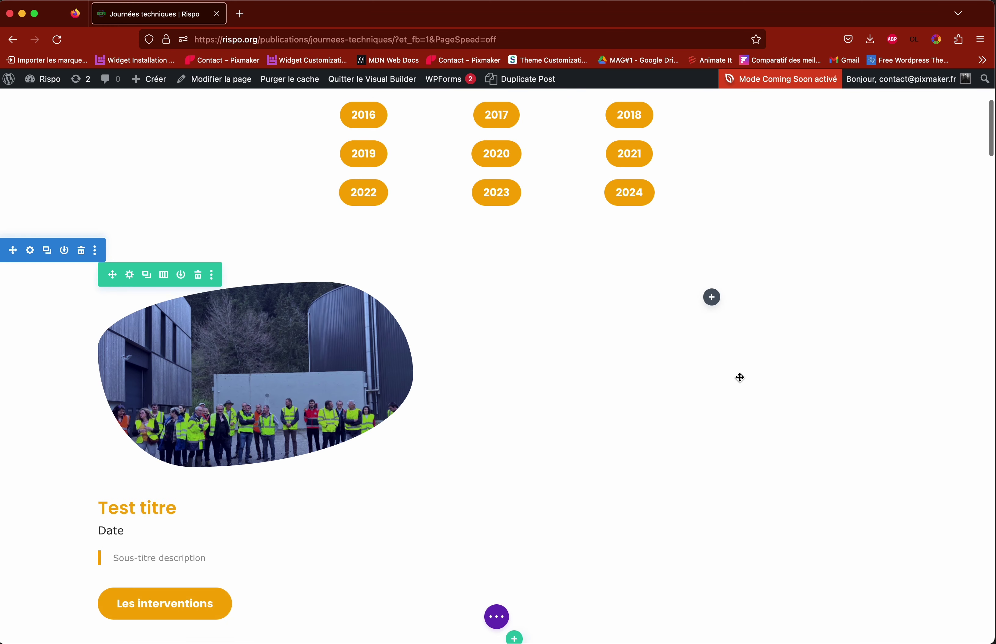
Step: Carry the Test titre row down the list and drop it below Step Villars
scroll(855, 400, down, 10)
scroll(868, 400, up, 5)
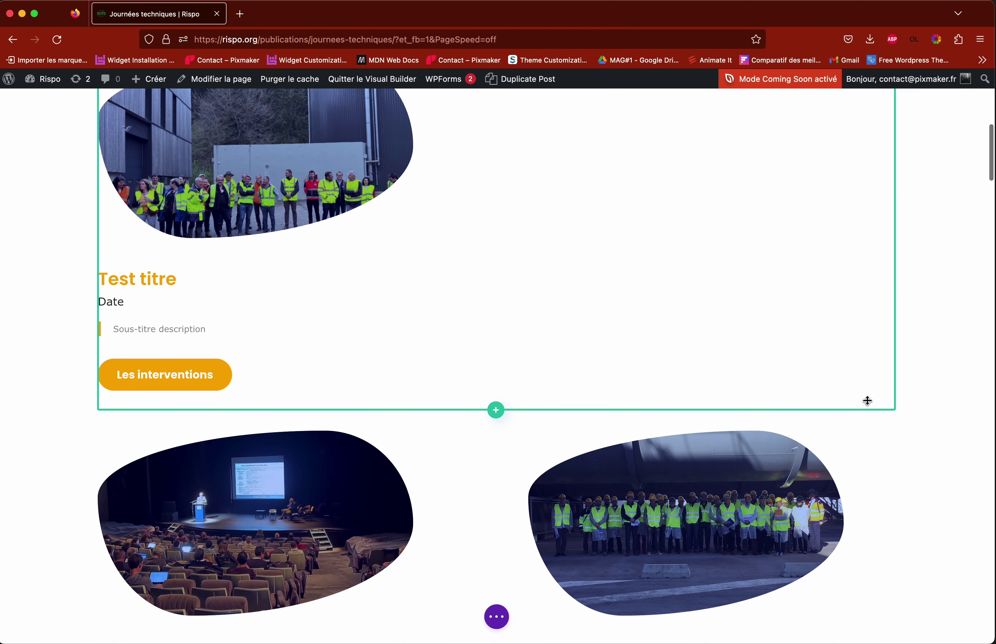
scroll(867, 401, up, 5)
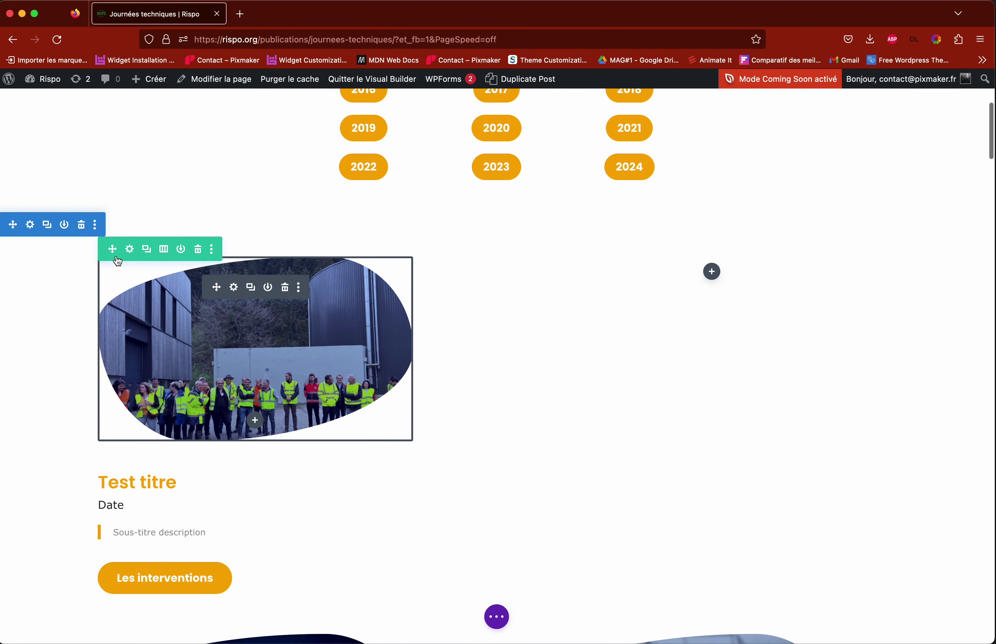
drag(110, 249, 372, 384)
scroll(89, 296, down, 15)
scroll(183, 374, down, 20)
scroll(183, 369, down, 10)
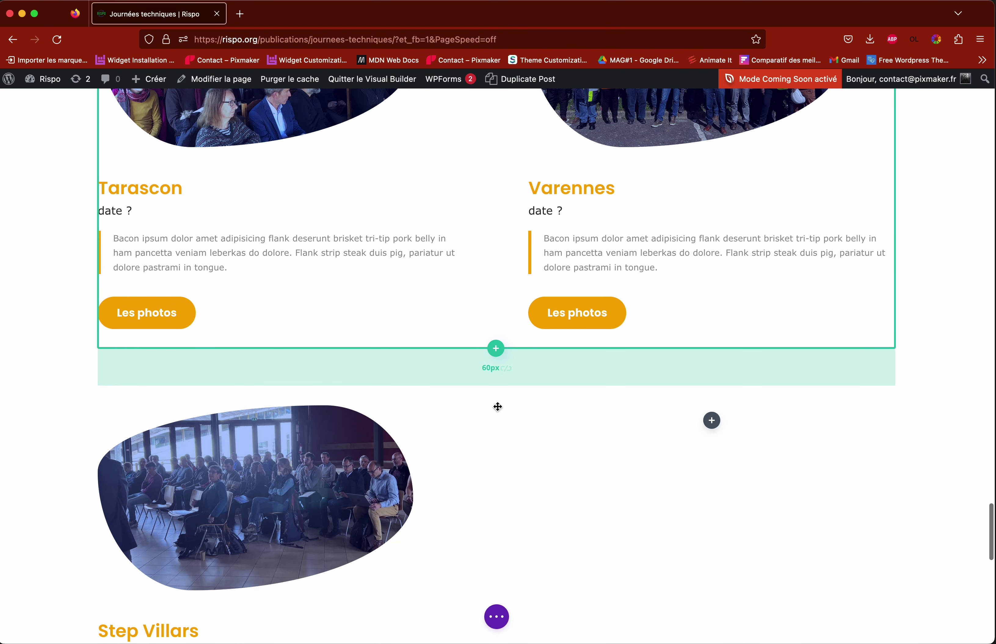
scroll(865, 454, down, 4)
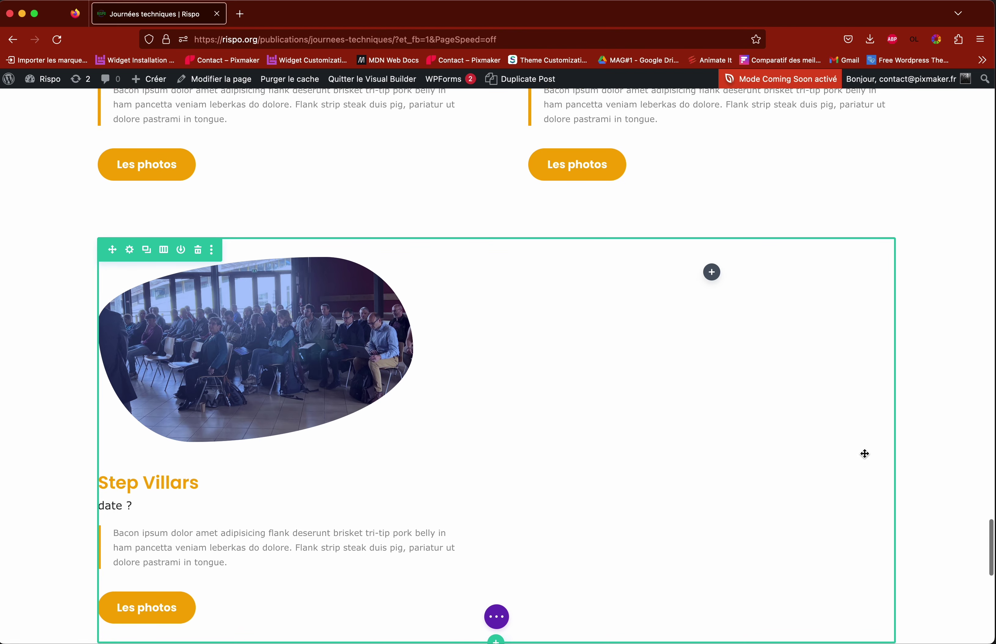
scroll(864, 454, down, 13)
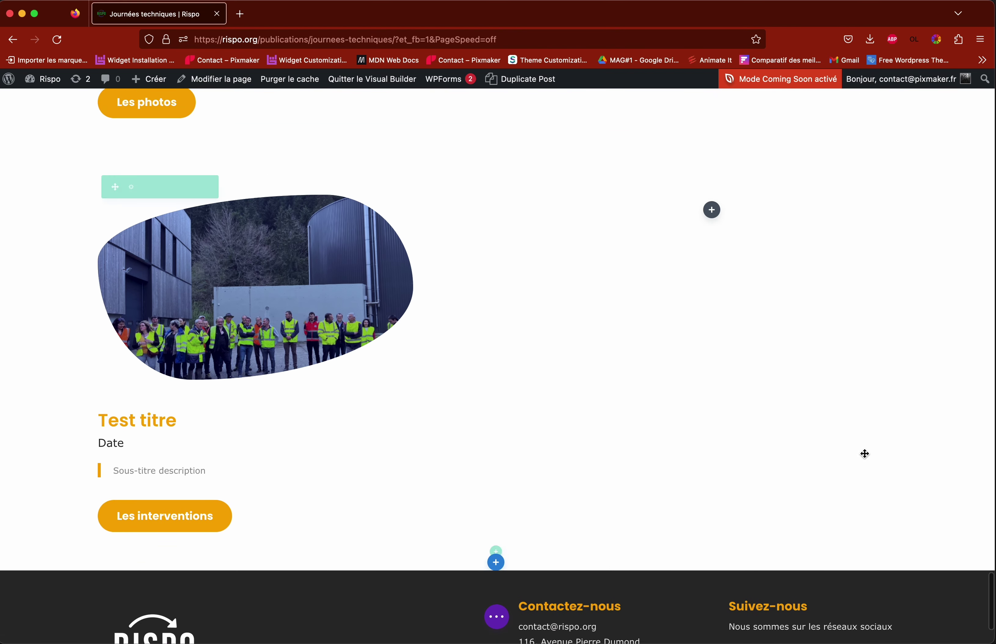
scroll(865, 454, up, 3)
scroll(865, 453, up, 4)
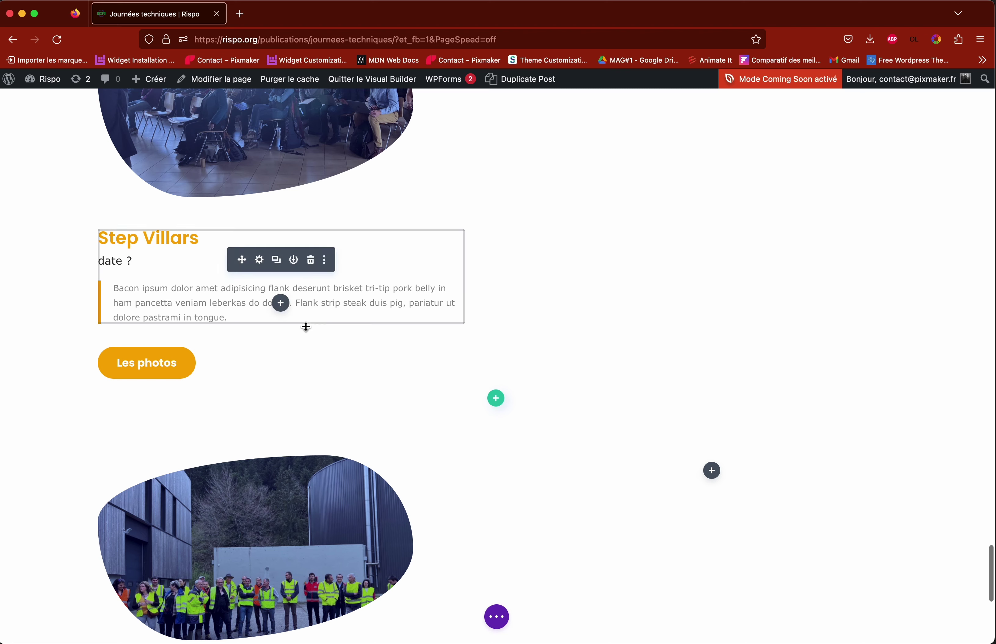
scroll(307, 329, up, 3)
scroll(321, 204, down, 1)
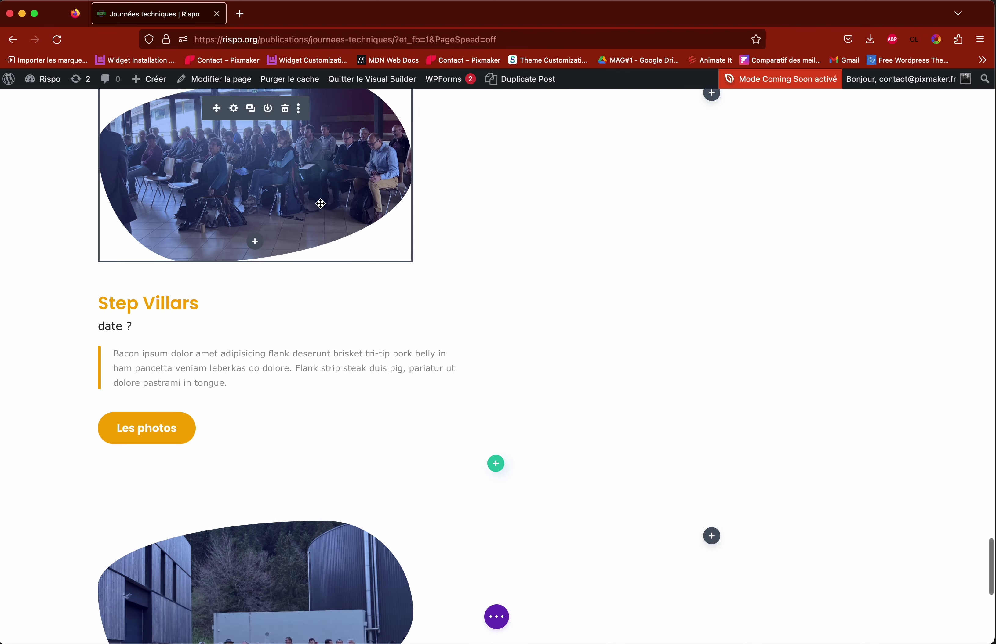
scroll(320, 204, down, 6)
scroll(324, 293, up, 8)
scroll(325, 368, down, 12)
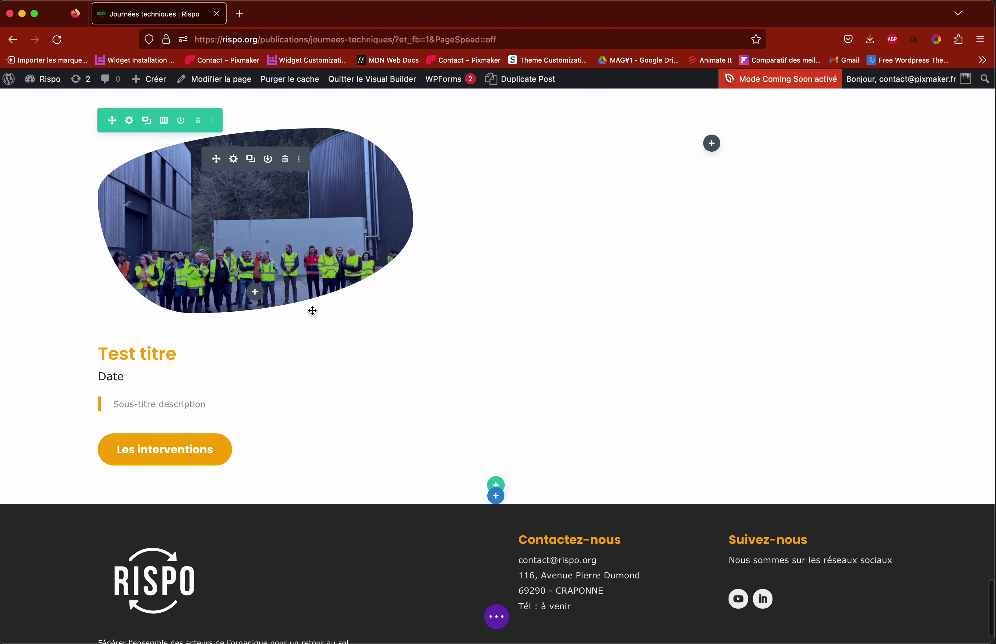
scroll(312, 311, up, 20)
scroll(312, 311, down, 9)
scroll(314, 312, down, 8)
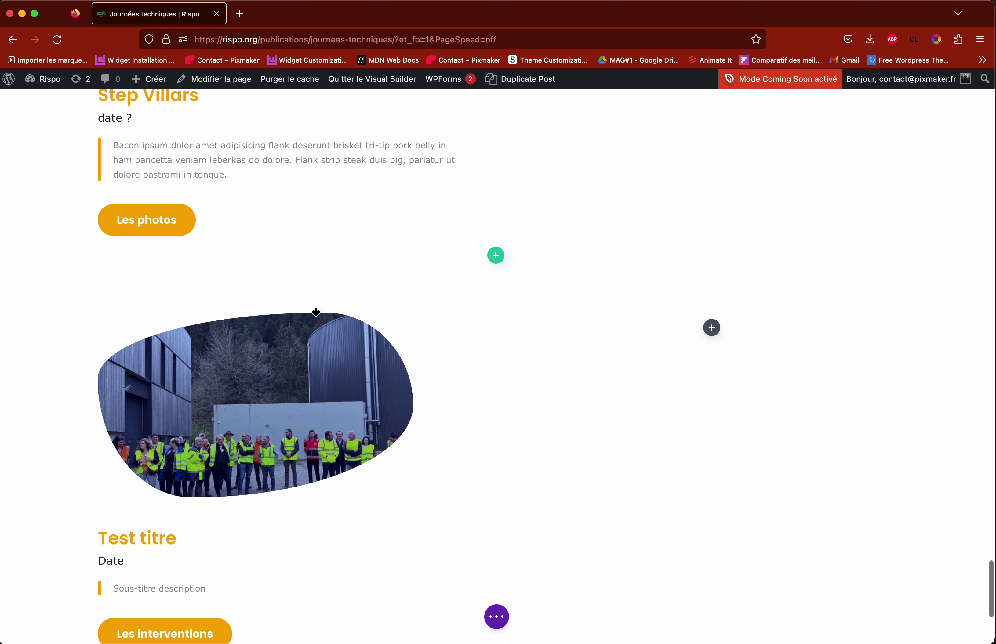
scroll(333, 371, up, 6)
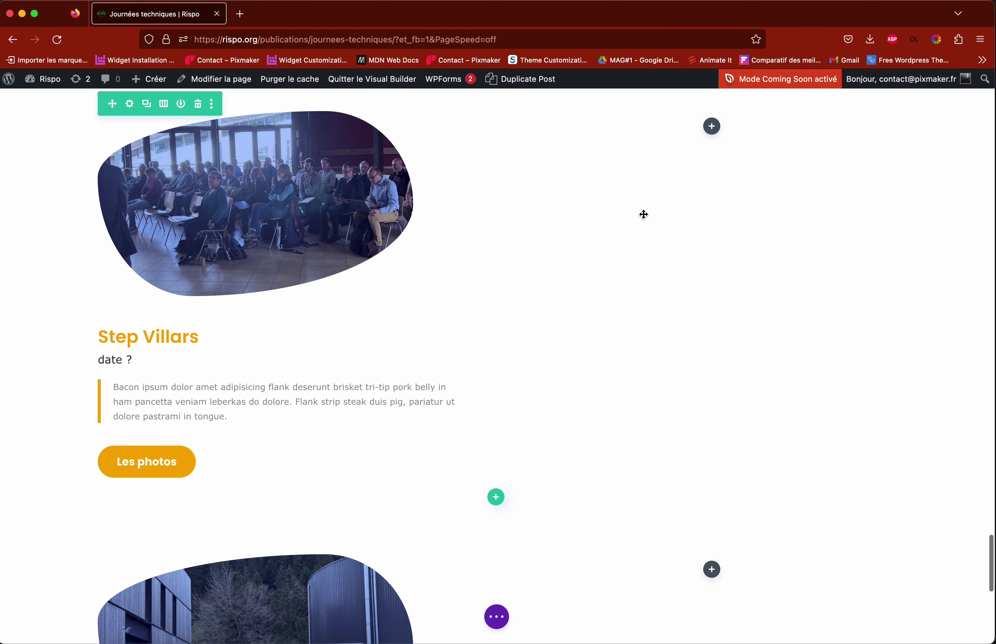
scroll(661, 178, up, 1)
scroll(651, 196, down, 6)
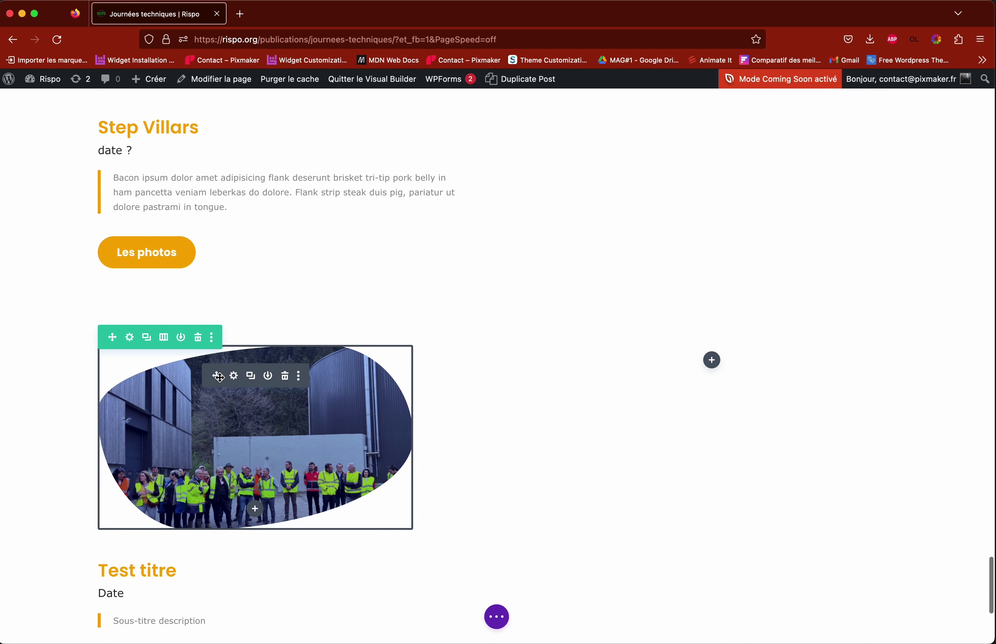
Step: Drag the Test titre image, text and Les interventions button into Step Villars' empty right column
scroll(215, 377, down, 2)
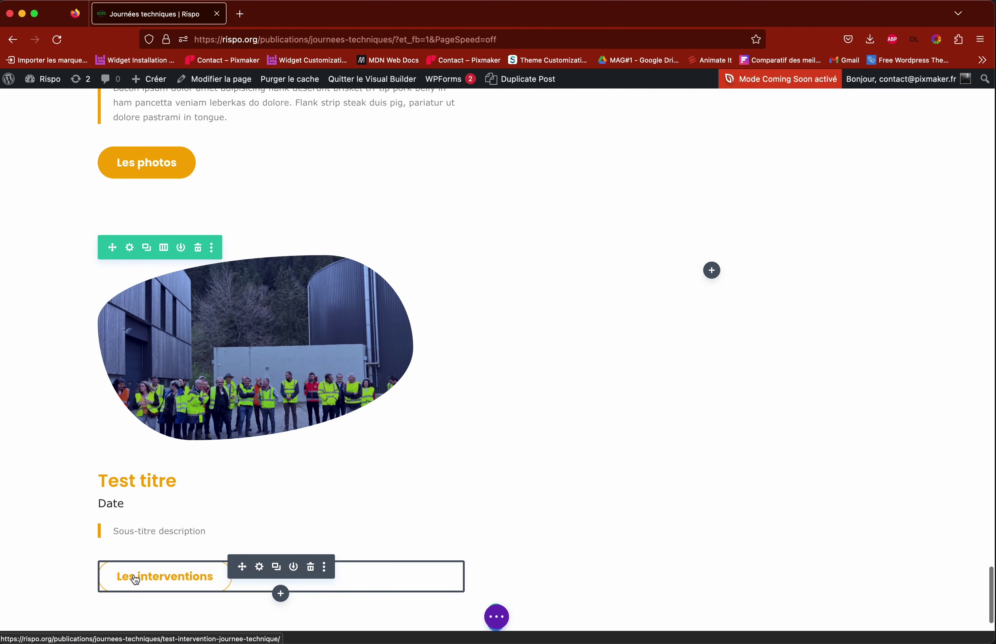
scroll(222, 347, up, 3)
drag(218, 347, 696, 194)
scroll(382, 318, up, 8)
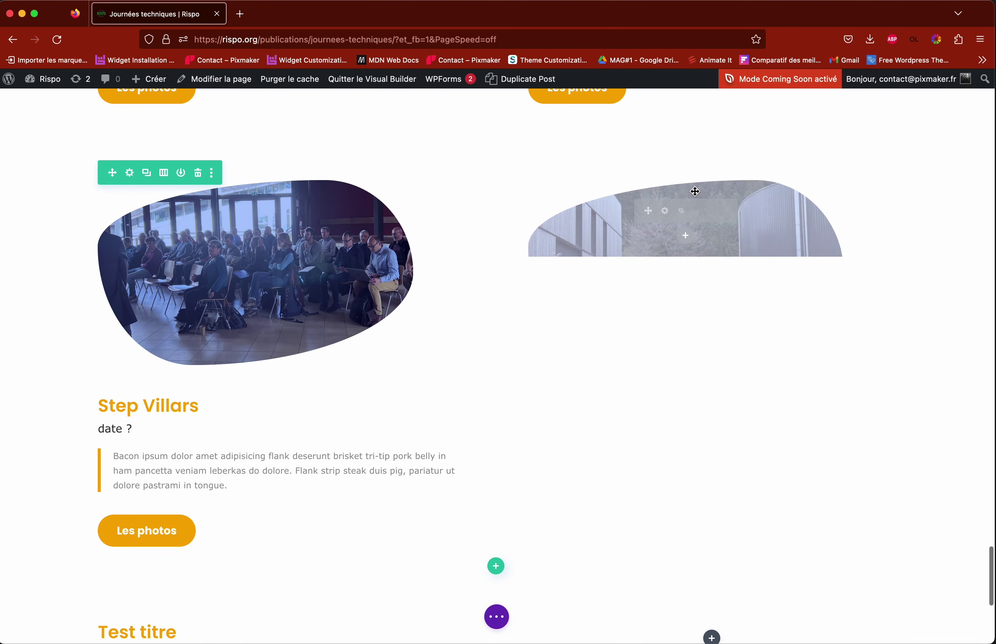
scroll(239, 446, down, 7)
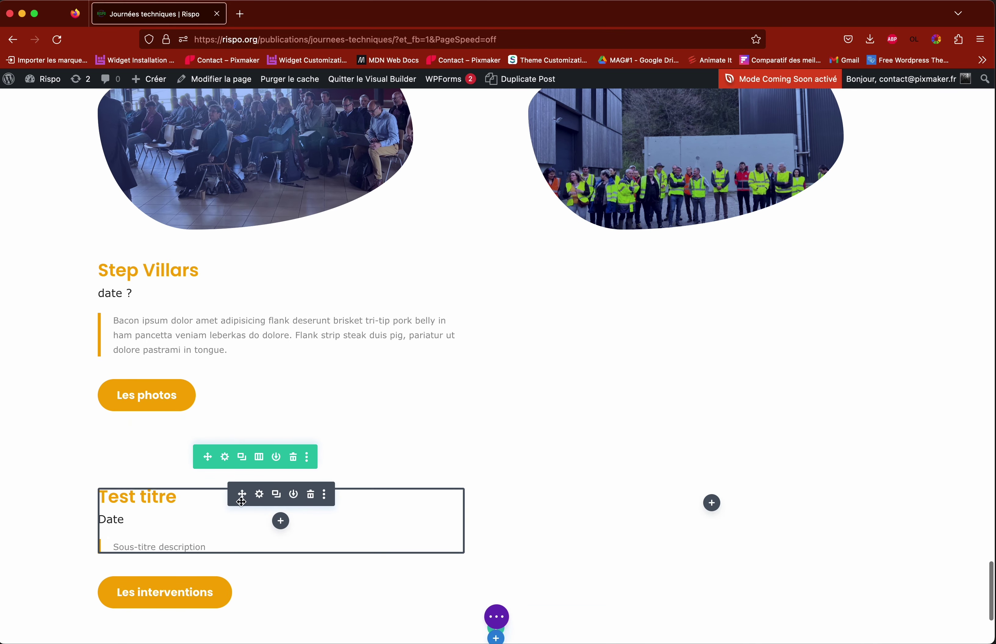
drag(241, 495, 641, 215)
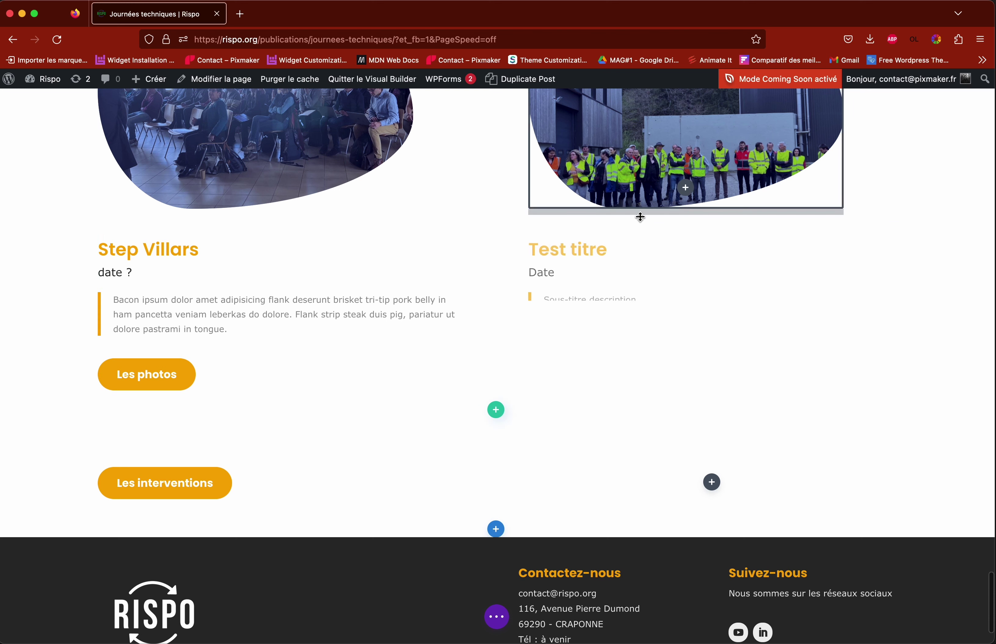
drag(243, 474, 585, 306)
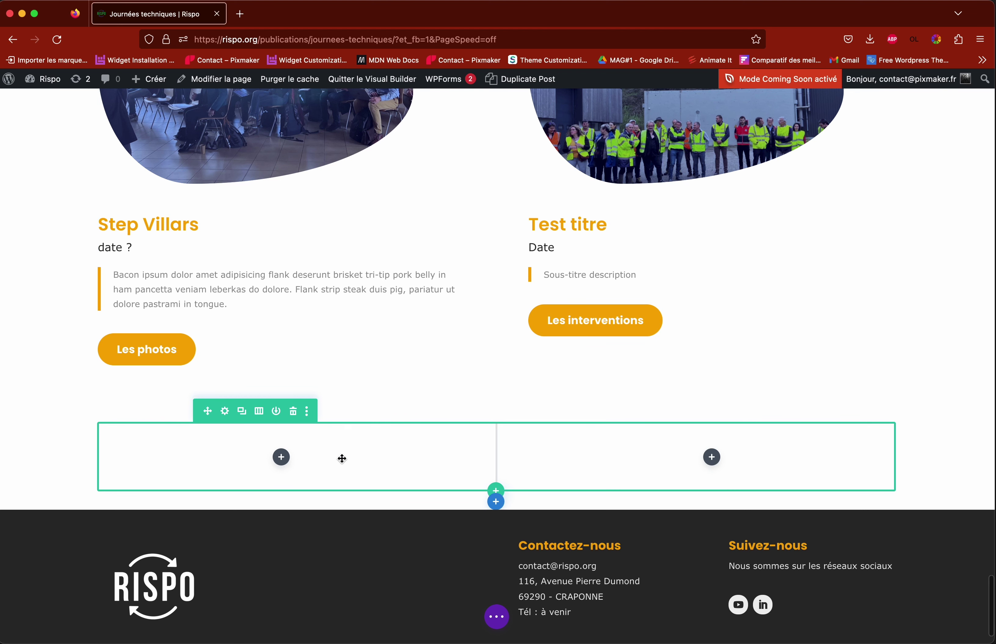
Step: Delete the empty two-column row left over below Step Villars and Test titre
click(294, 414)
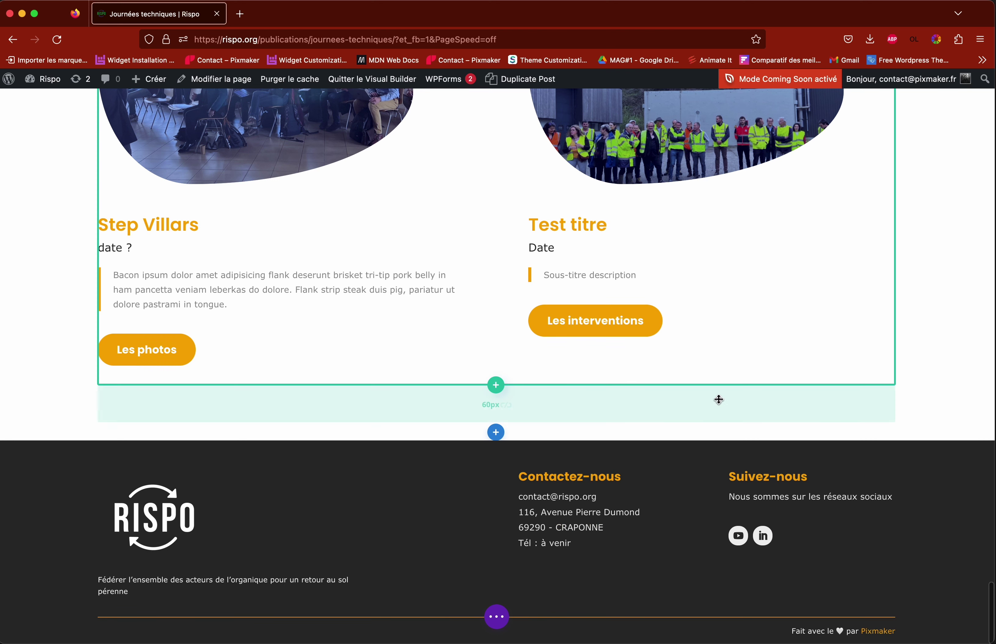
scroll(912, 391, up, 1)
scroll(912, 389, up, 2)
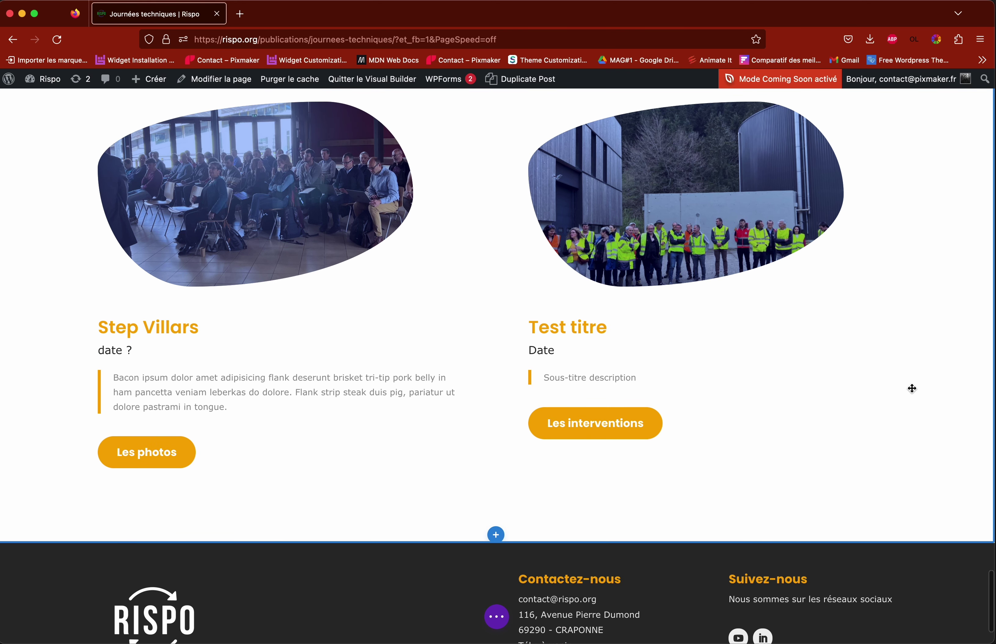
scroll(912, 389, up, 2)
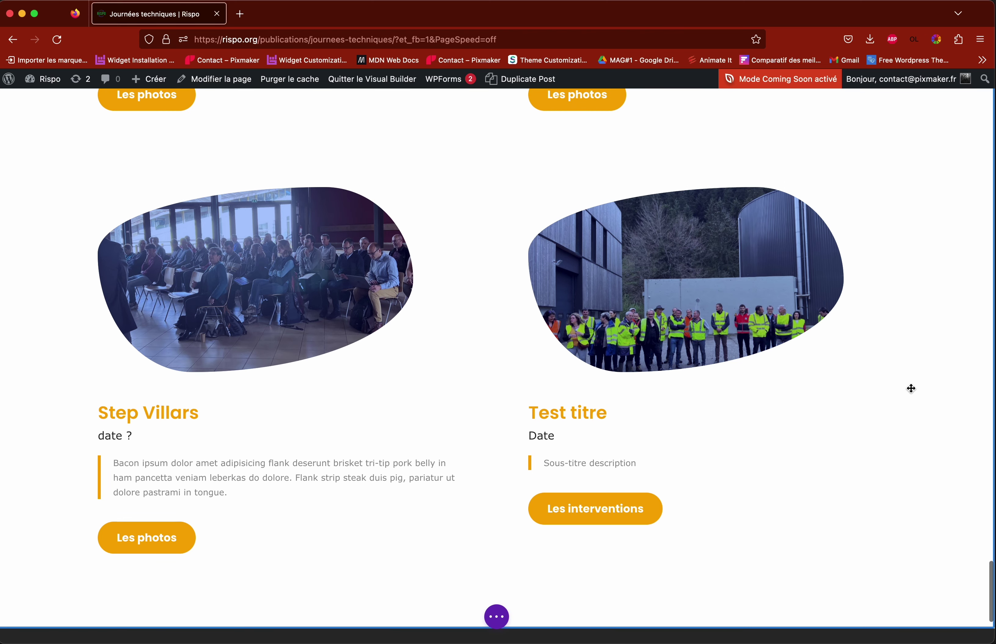
scroll(911, 388, down, 1)
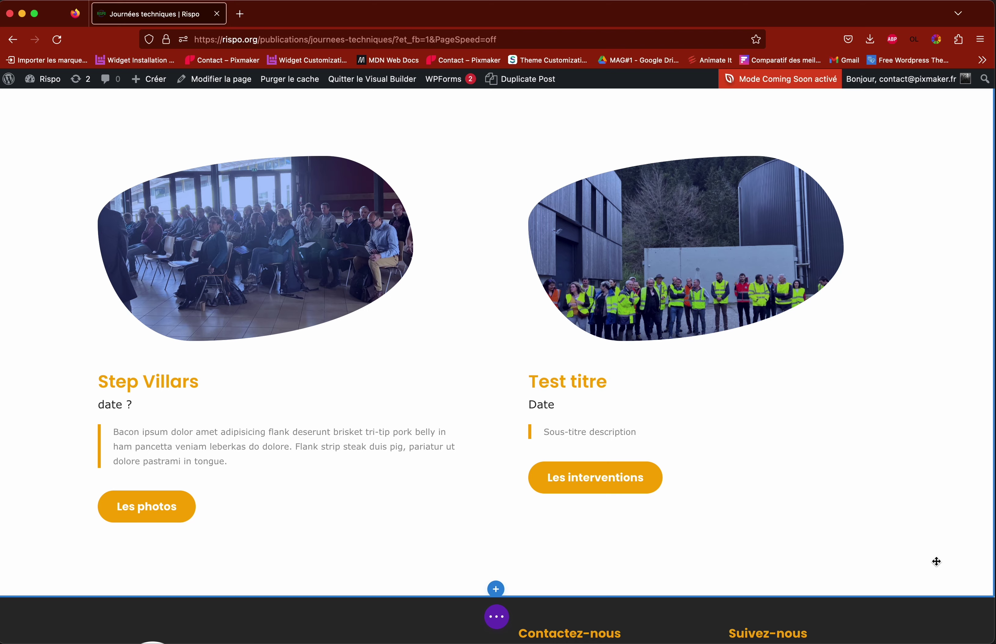
scroll(814, 540, down, 10)
scroll(891, 542, up, 5)
scroll(913, 527, up, 20)
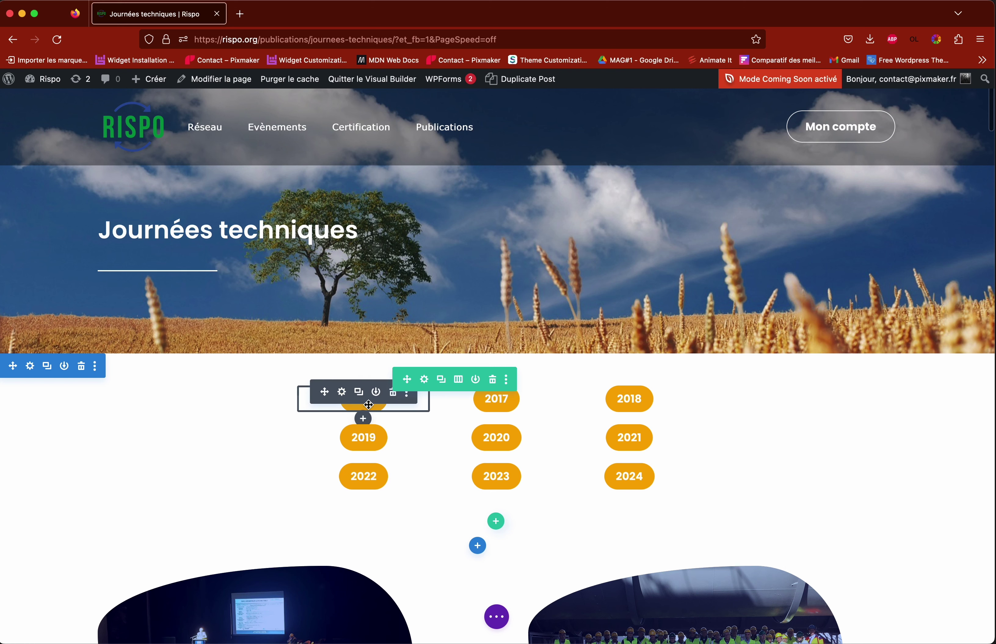
scroll(369, 404, down, 5)
scroll(419, 412, down, 4)
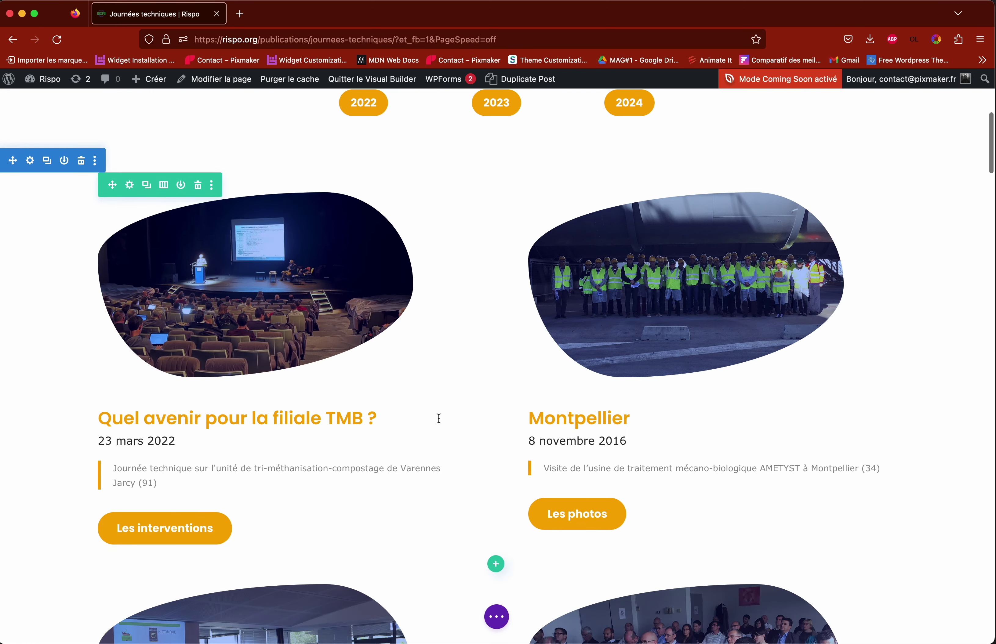
scroll(465, 424, up, 4)
scroll(465, 423, up, 3)
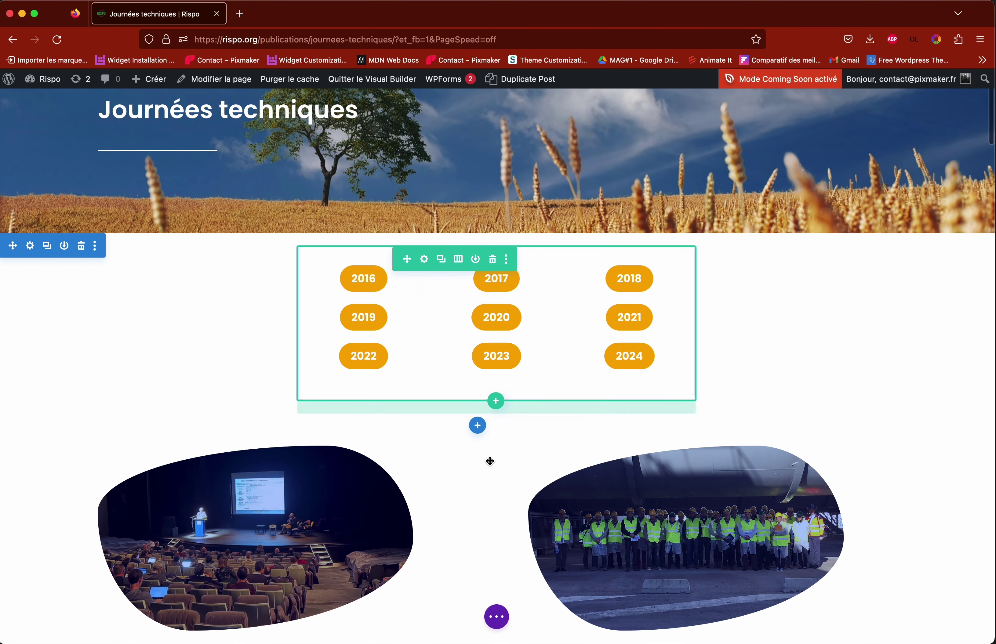
scroll(489, 470, down, 4)
scroll(488, 474, down, 4)
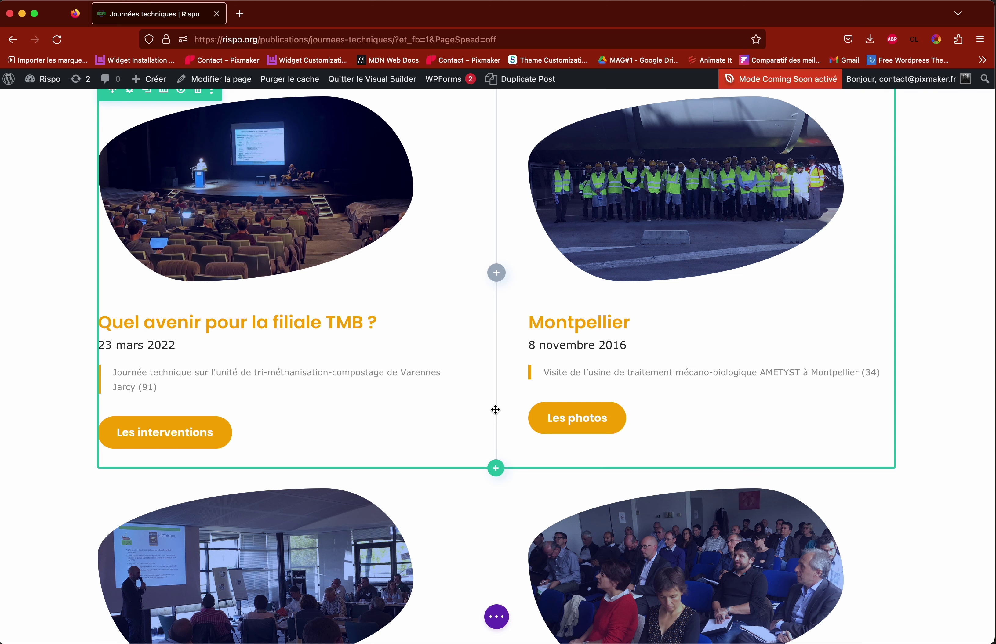
scroll(496, 410, up, 10)
scroll(494, 411, down, 3)
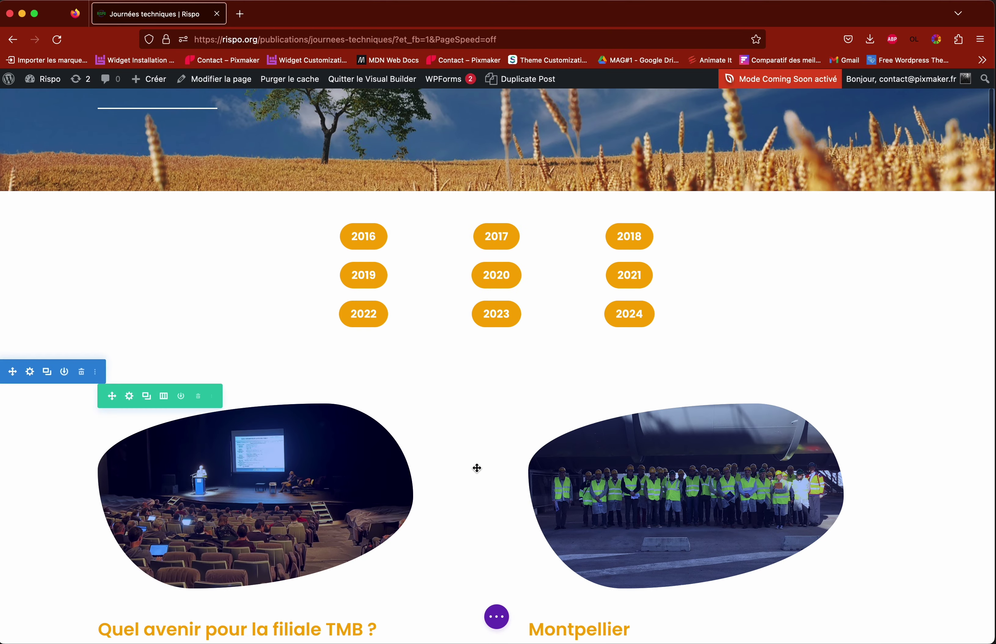
scroll(491, 470, down, 3)
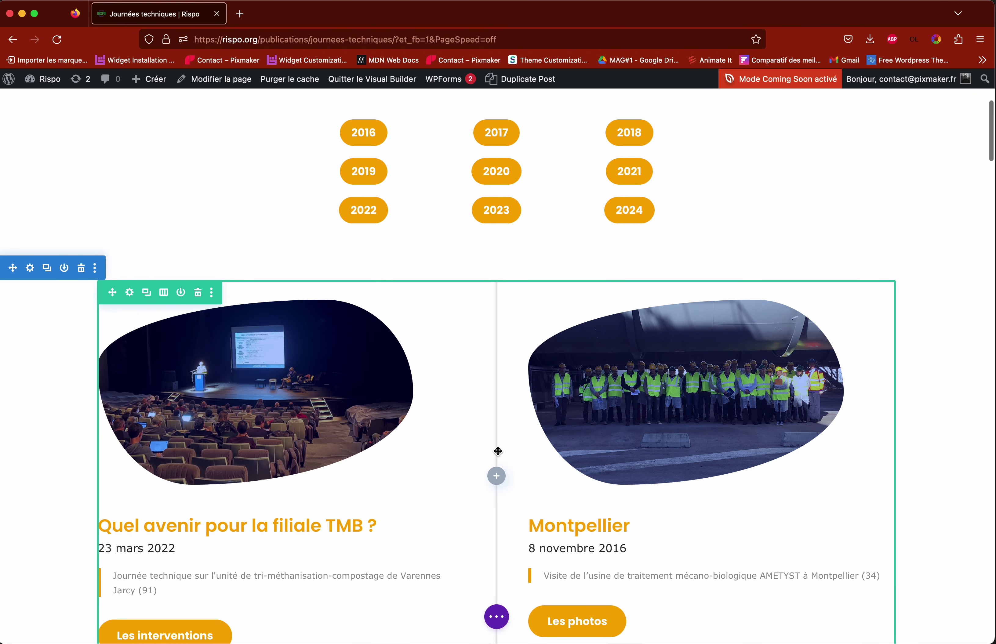
scroll(498, 451, down, 3)
scroll(497, 455, down, 8)
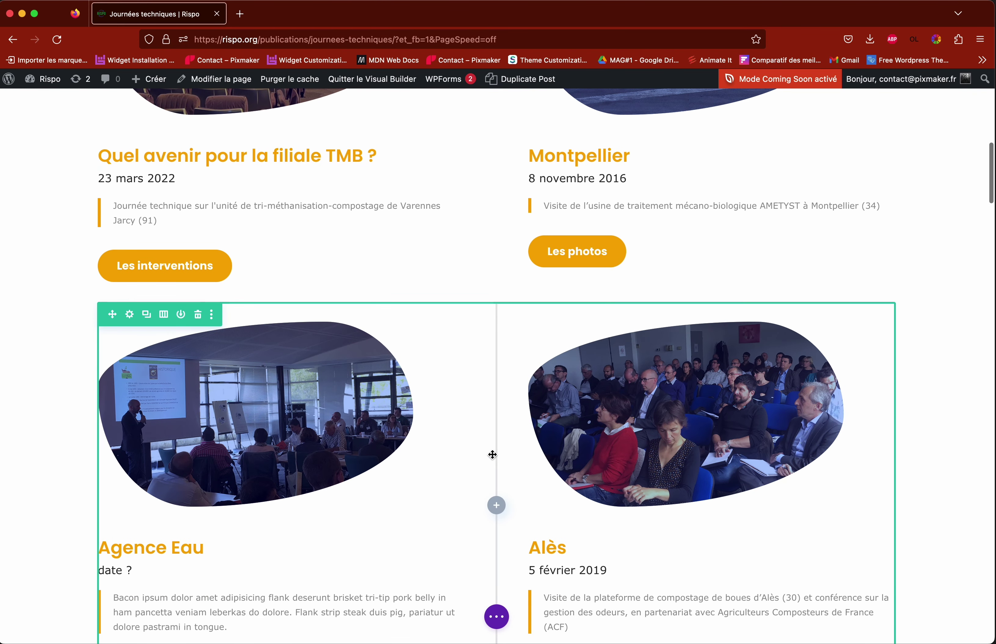
scroll(497, 456, down, 5)
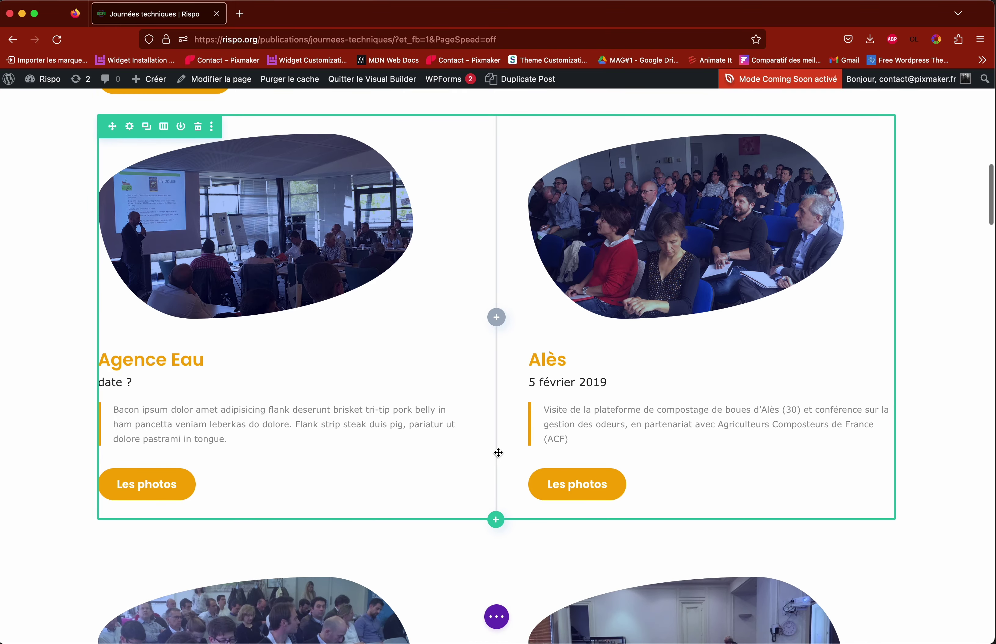
scroll(498, 452, down, 10)
scroll(497, 453, up, 20)
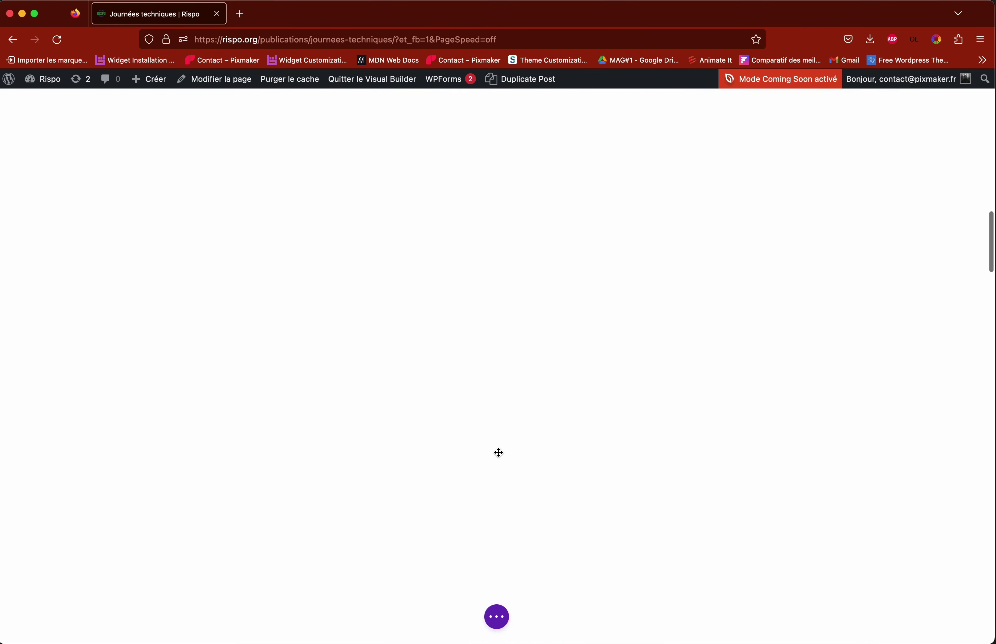
scroll(498, 453, up, 17)
scroll(498, 453, down, 13)
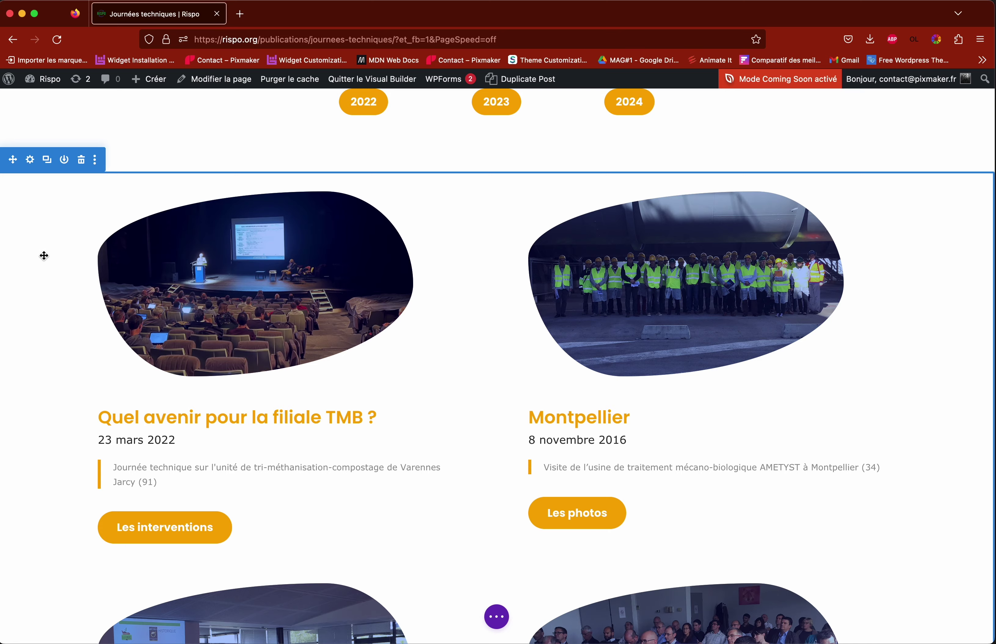
scroll(44, 255, down, 20)
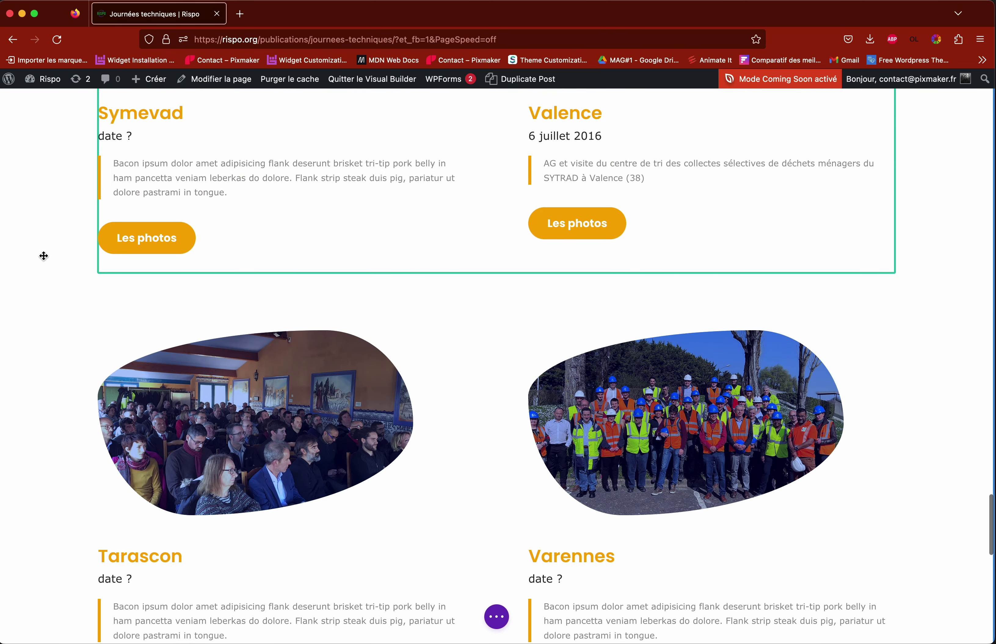
scroll(43, 255, down, 15)
scroll(44, 255, up, 4)
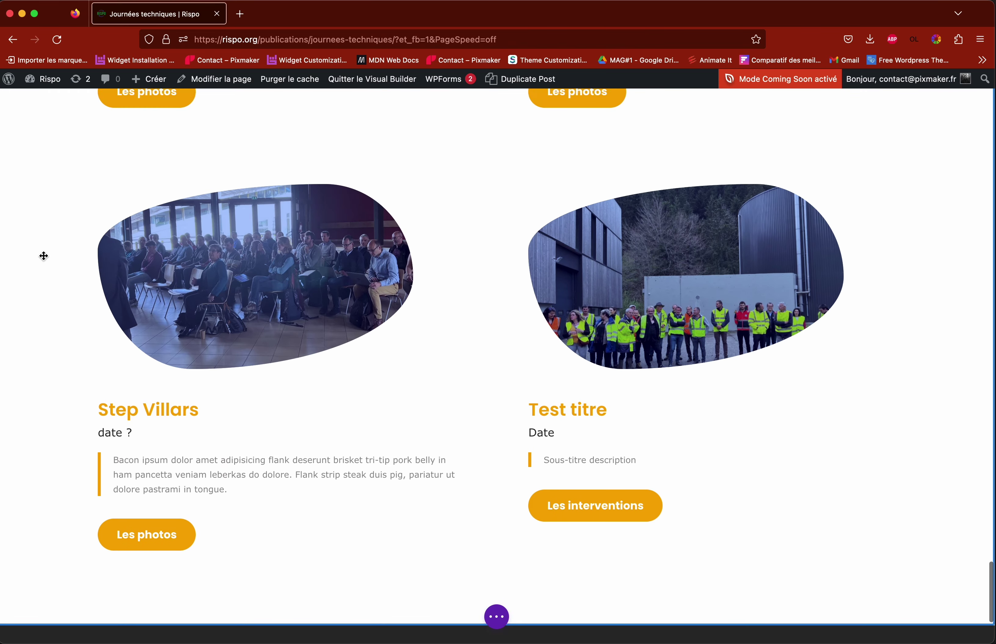
scroll(63, 256, up, 2)
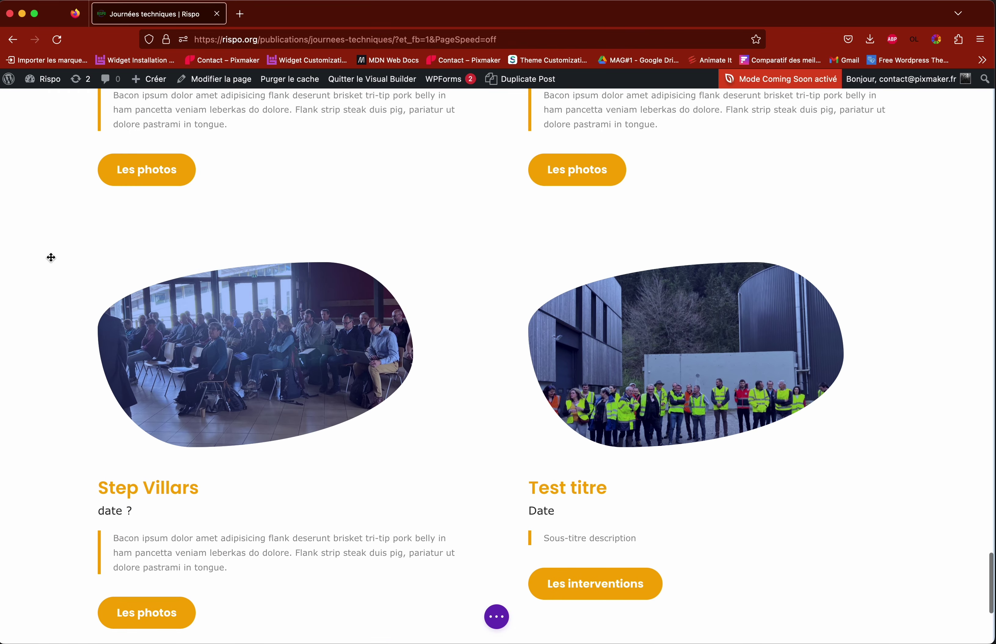
scroll(45, 258, up, 20)
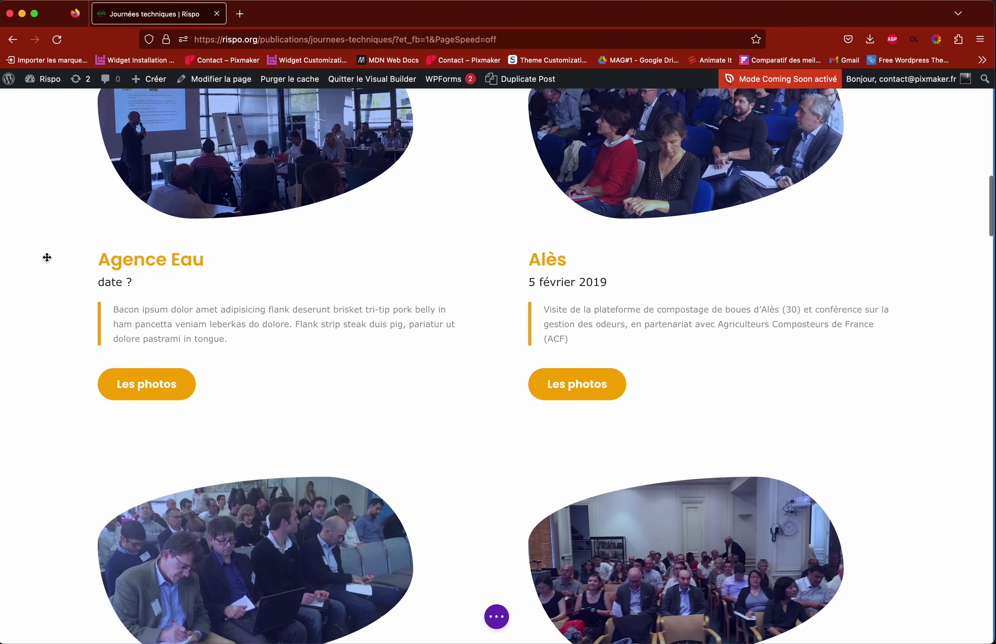
scroll(47, 258, up, 15)
scroll(47, 257, down, 6)
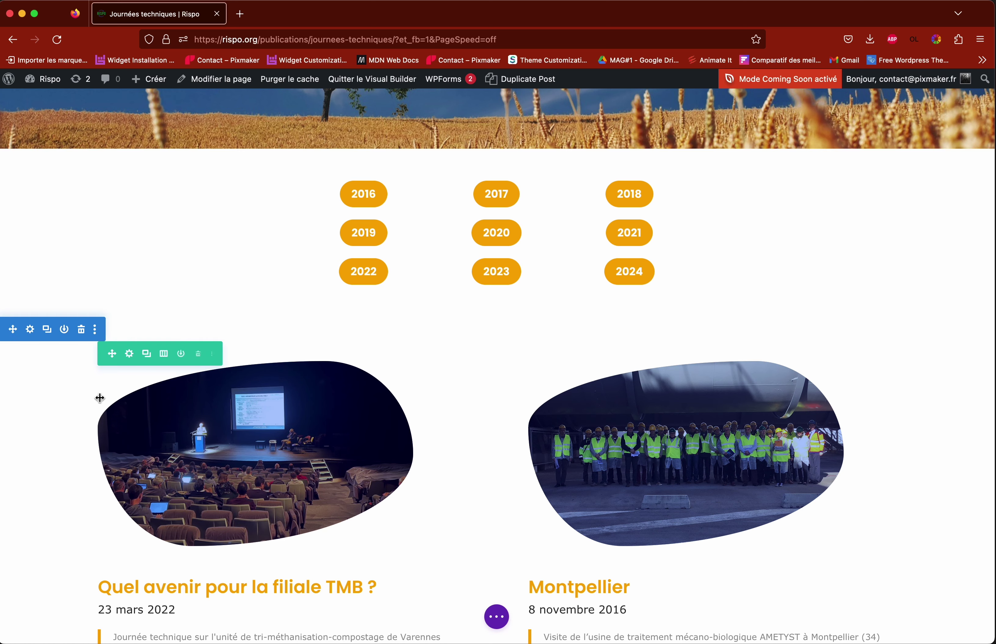
scroll(491, 416, down, 15)
scroll(491, 417, down, 15)
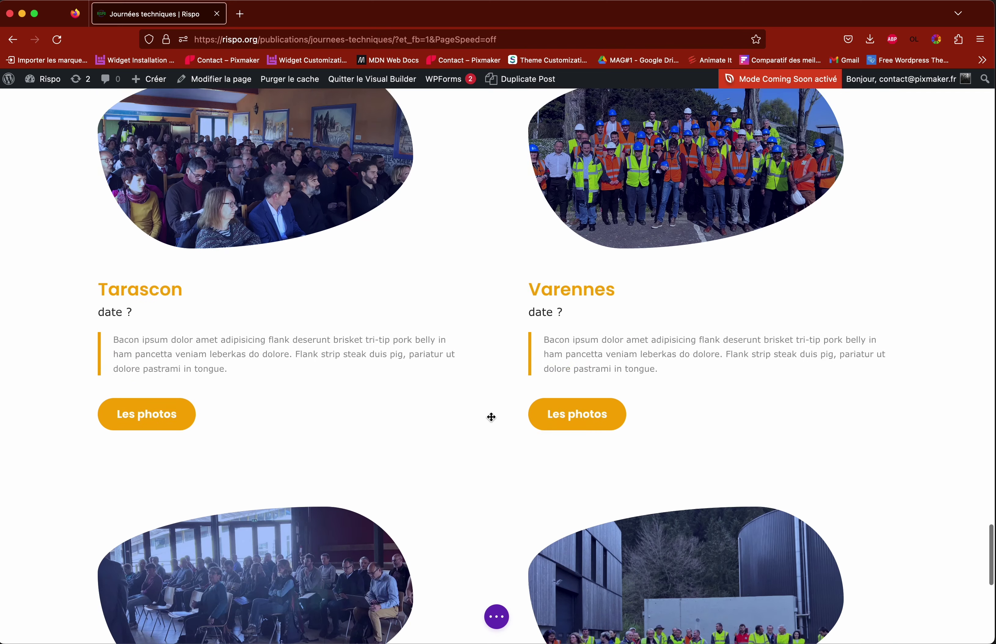
scroll(491, 417, up, 5)
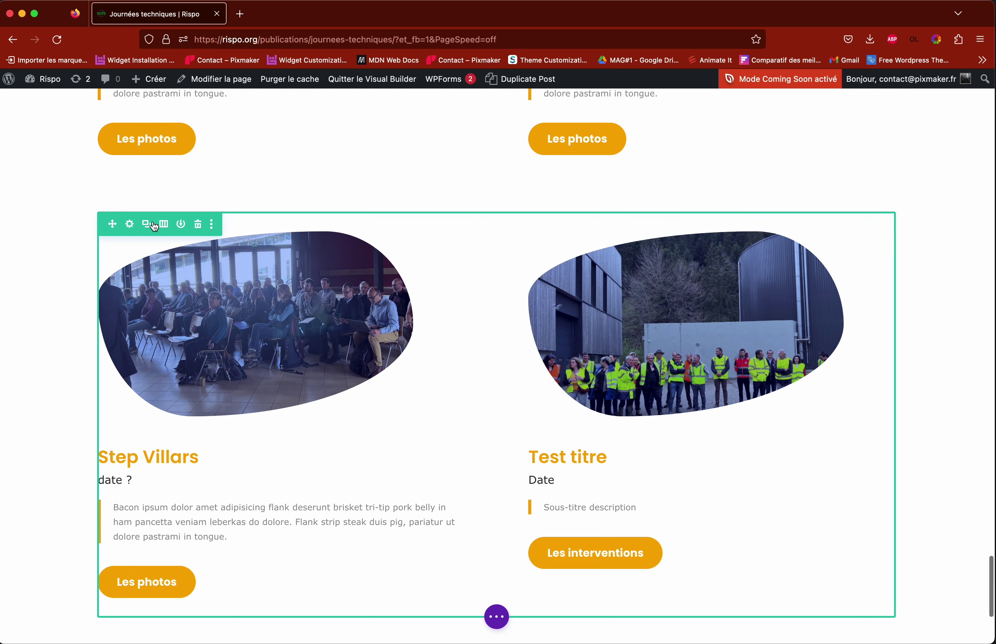
Step: Open the Step Villars / Test titre row settings and position the panel on the left
click(129, 224)
drag(782, 115, 261, 109)
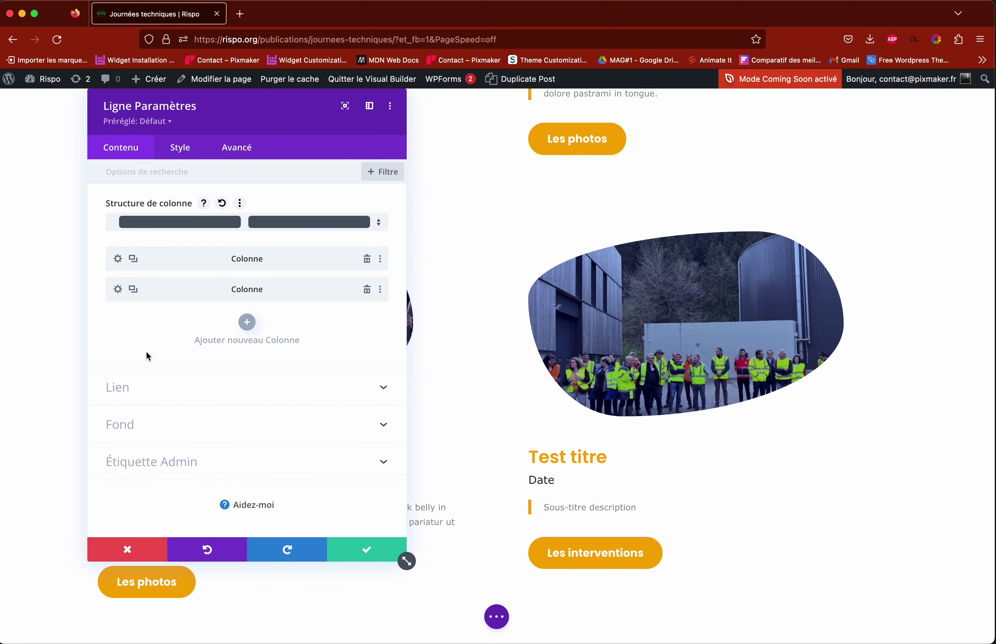
drag(231, 107, 804, 121)
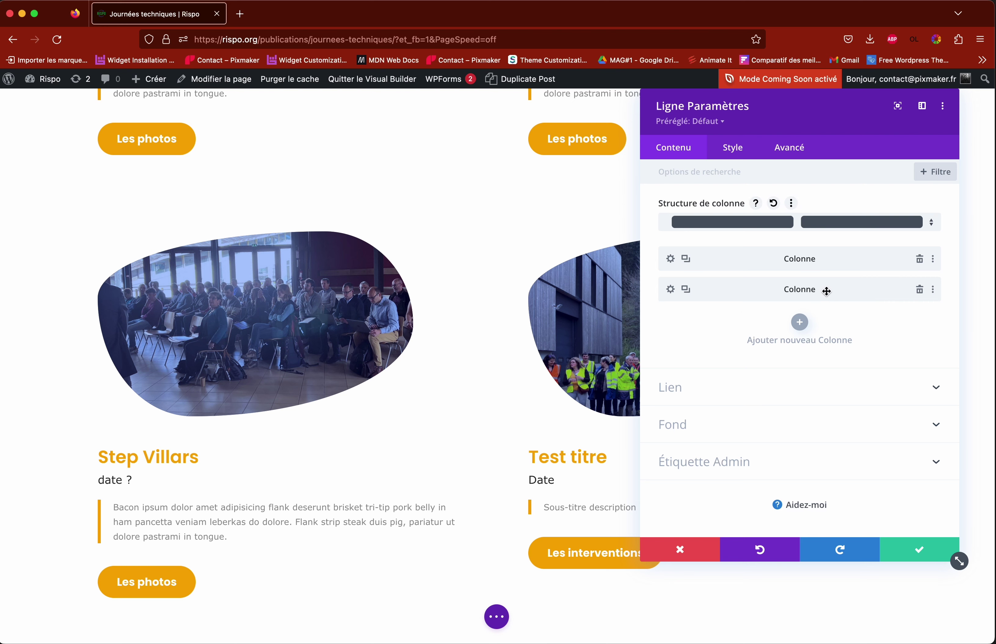
drag(764, 117, 167, 119)
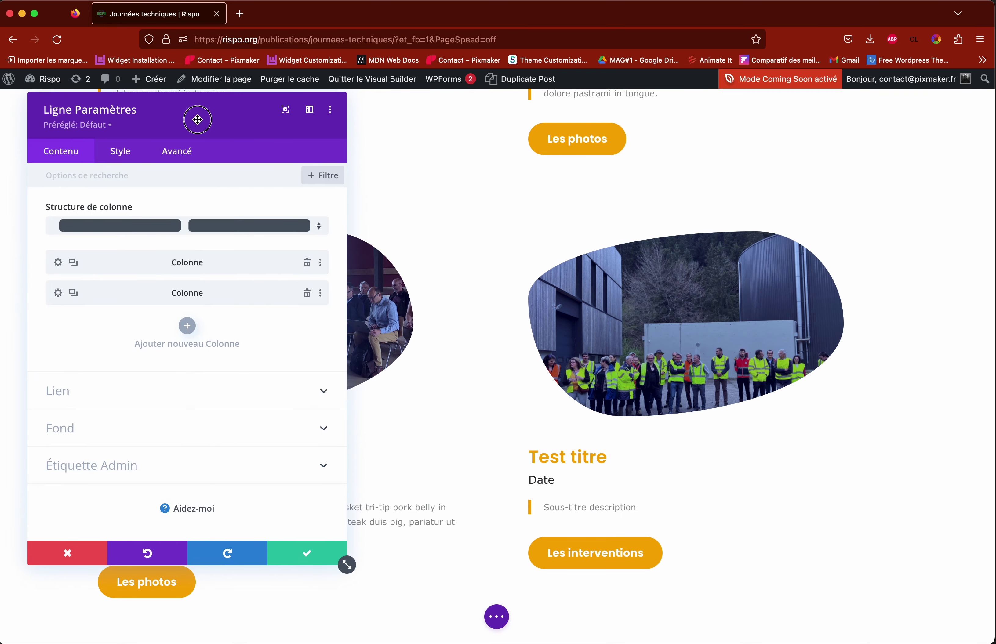
drag(180, 109, 234, 110)
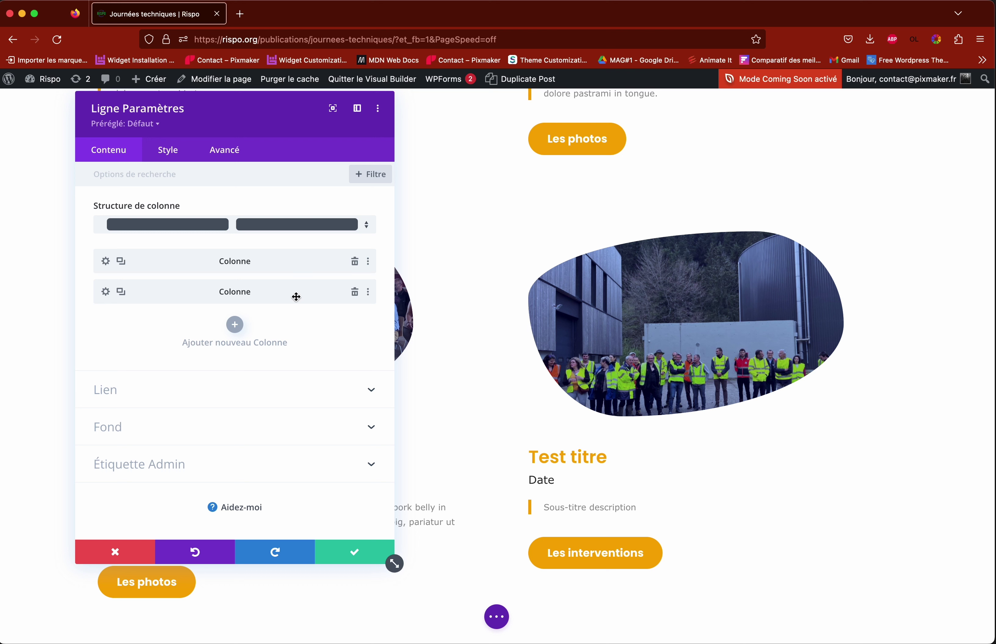
Step: Open the Test titre column's Avancé CSS class dfc-2021 and select its year digit for editing
click(106, 293)
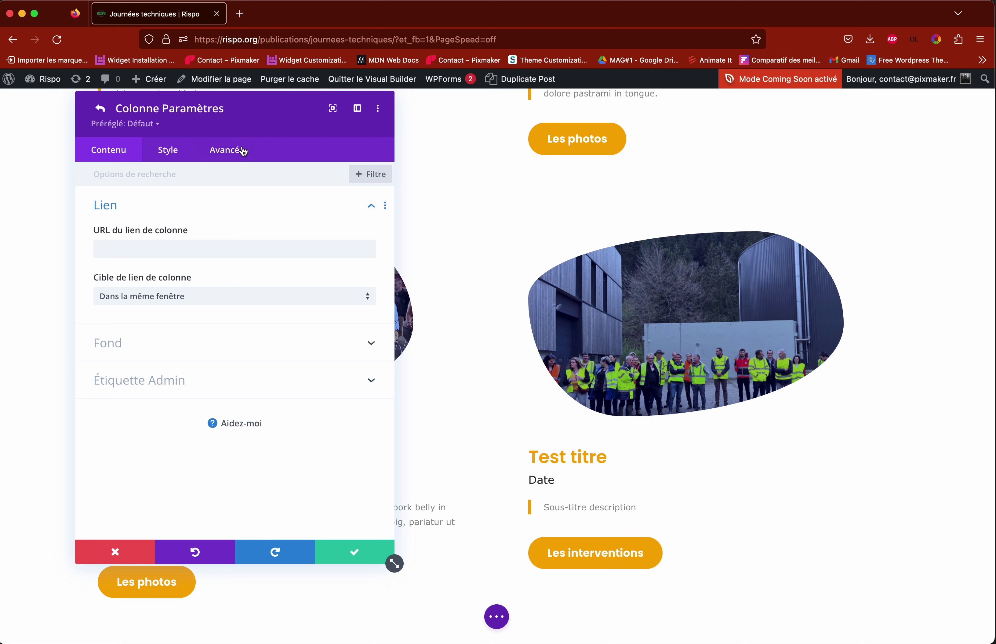
click(224, 154)
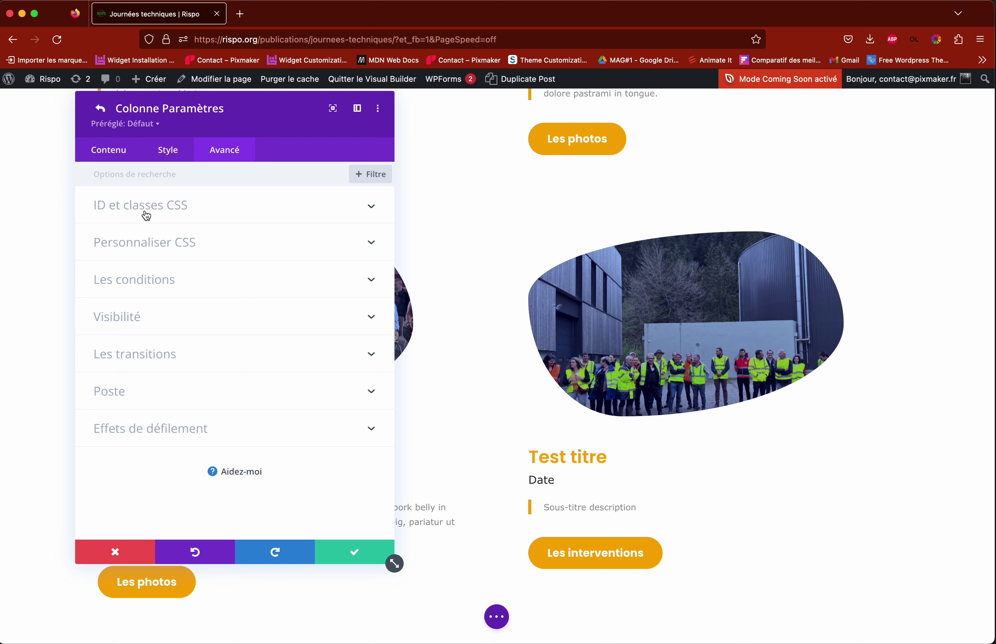
click(168, 213)
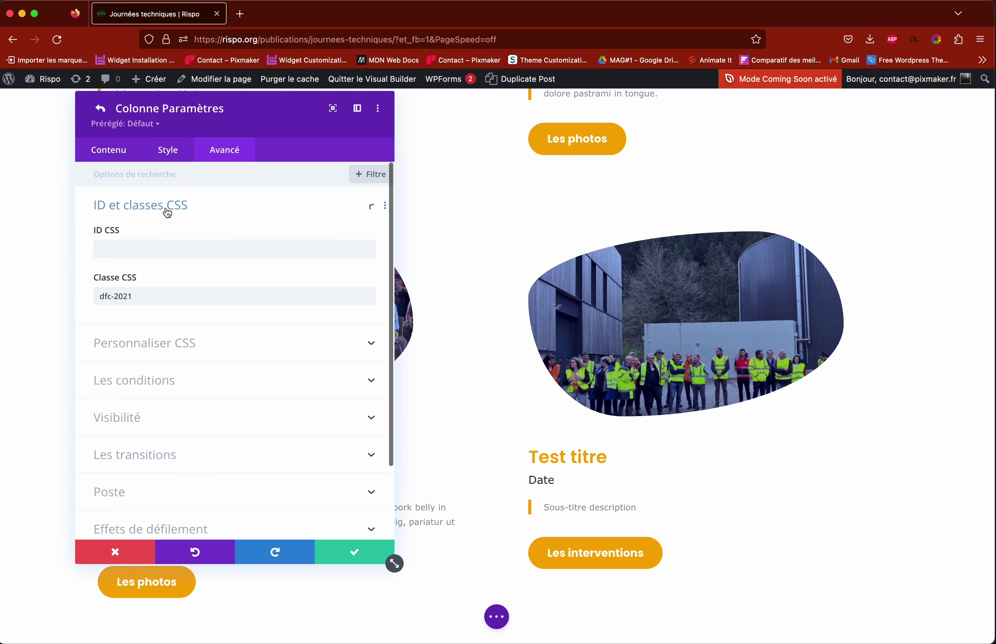
drag(137, 295, 99, 293)
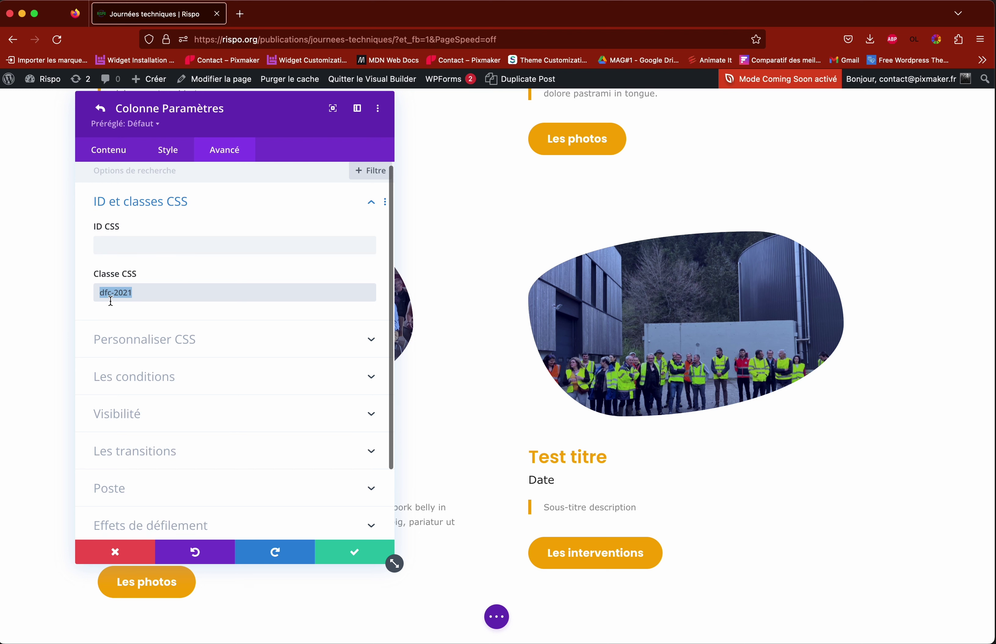
click(145, 295)
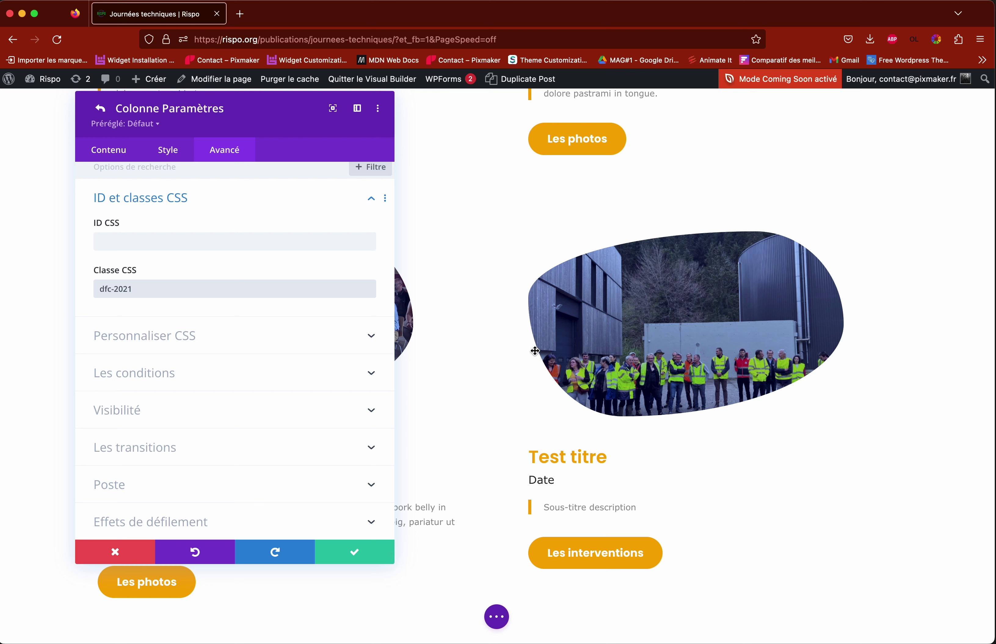
click(135, 289)
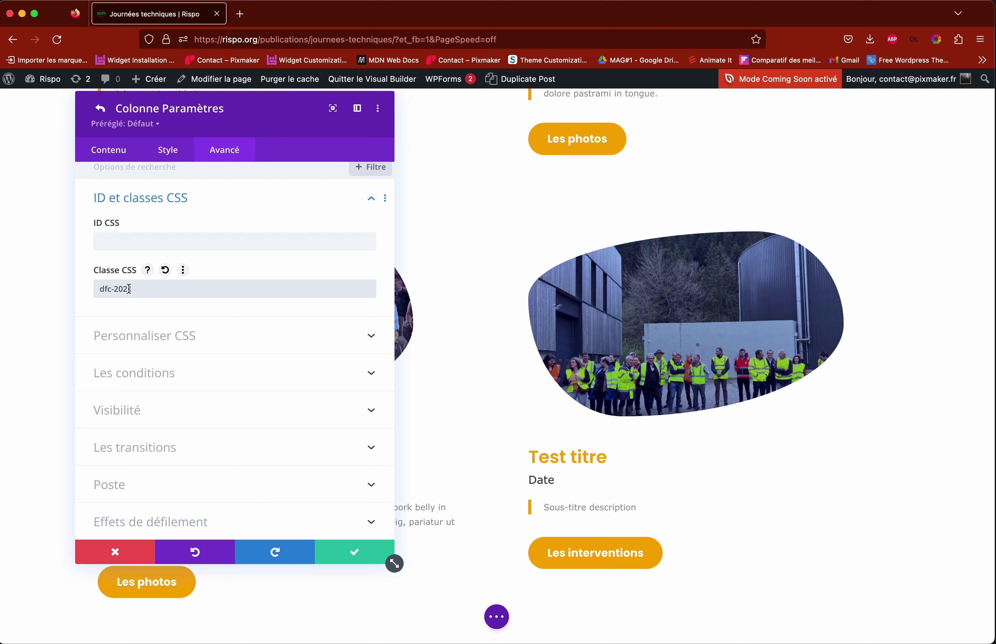
drag(129, 288, 173, 290)
Step: Close the row settings and replace the Test titre text's 'Date' line with 2024
click(357, 554)
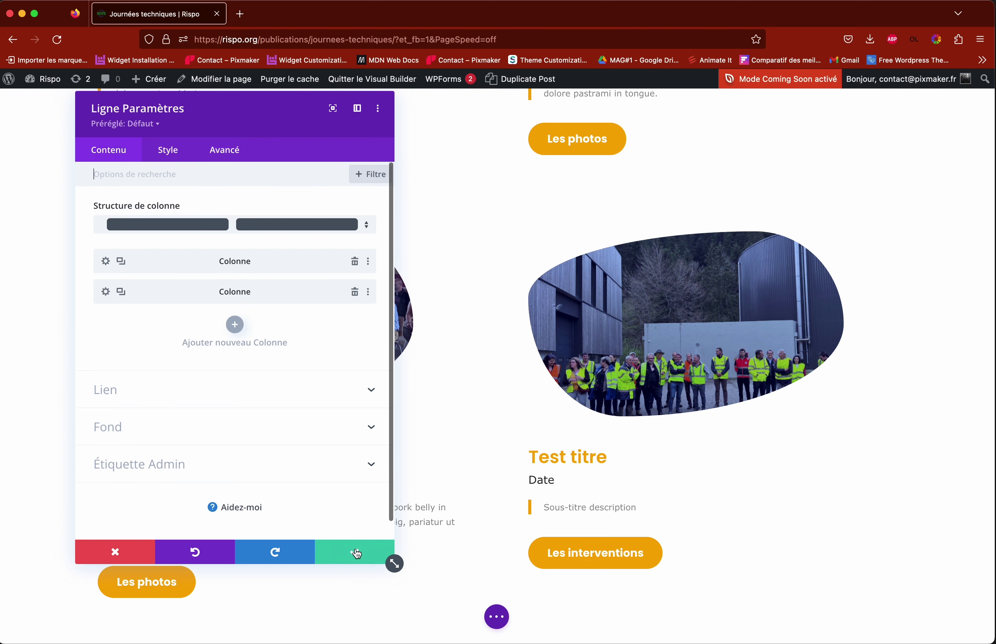
click(354, 554)
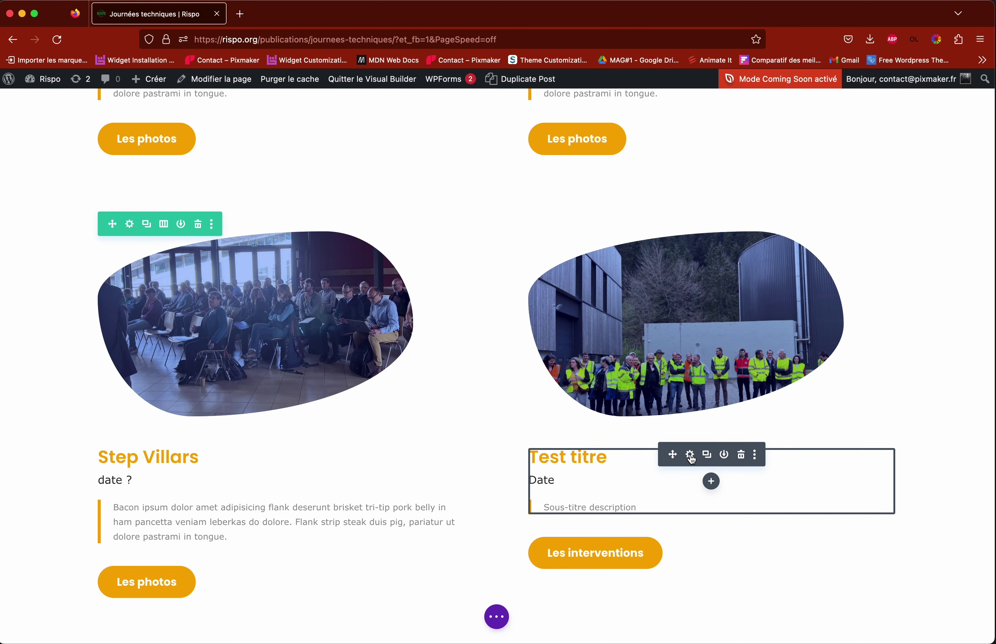
click(690, 456)
drag(126, 422, 108, 422)
double_click(121, 422)
text(2024)
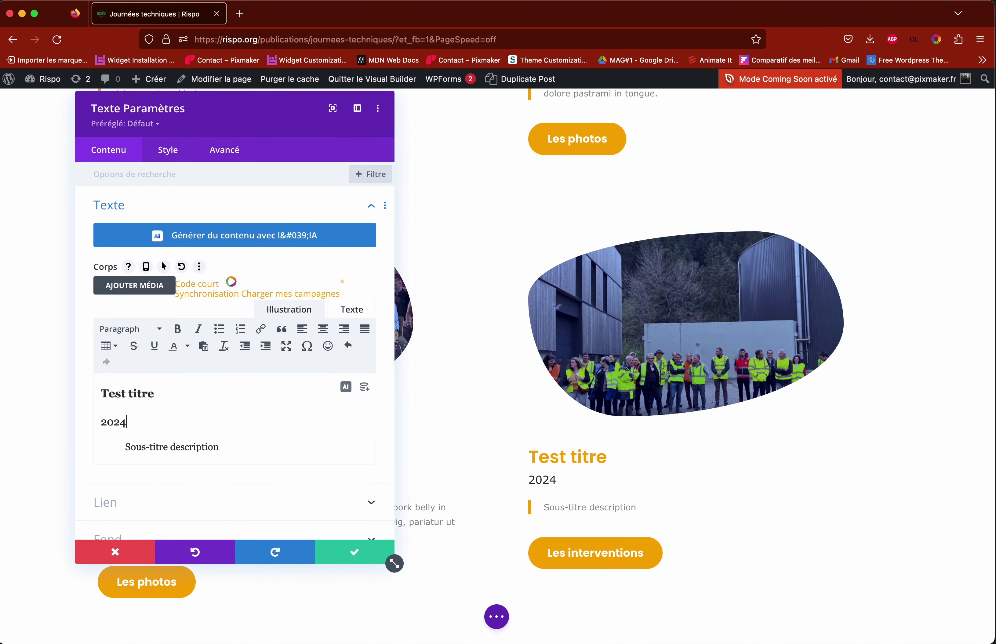
click(354, 552)
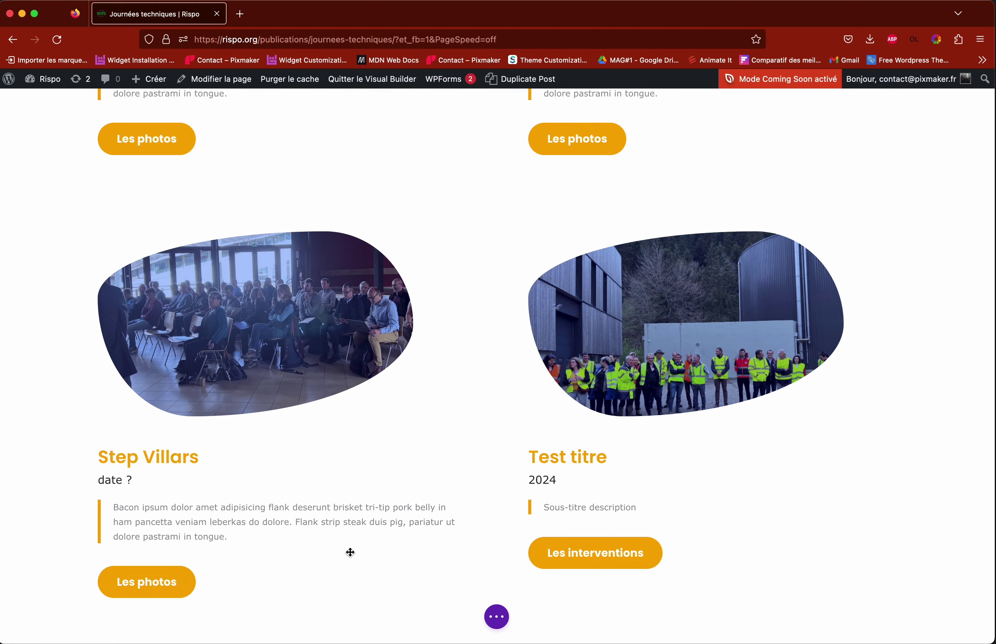
scroll(565, 497, up, 15)
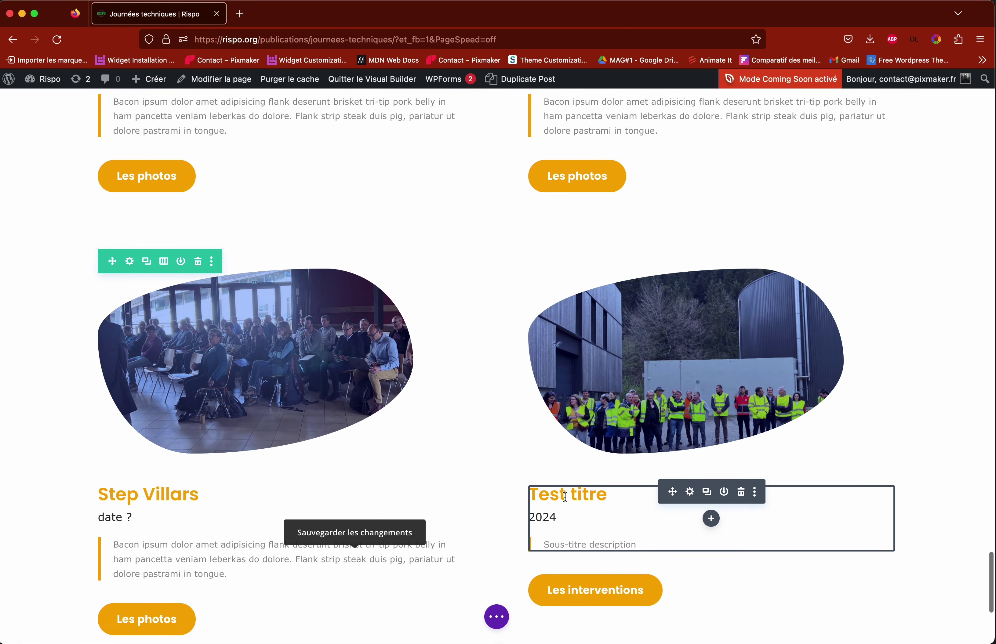
scroll(565, 498, up, 15)
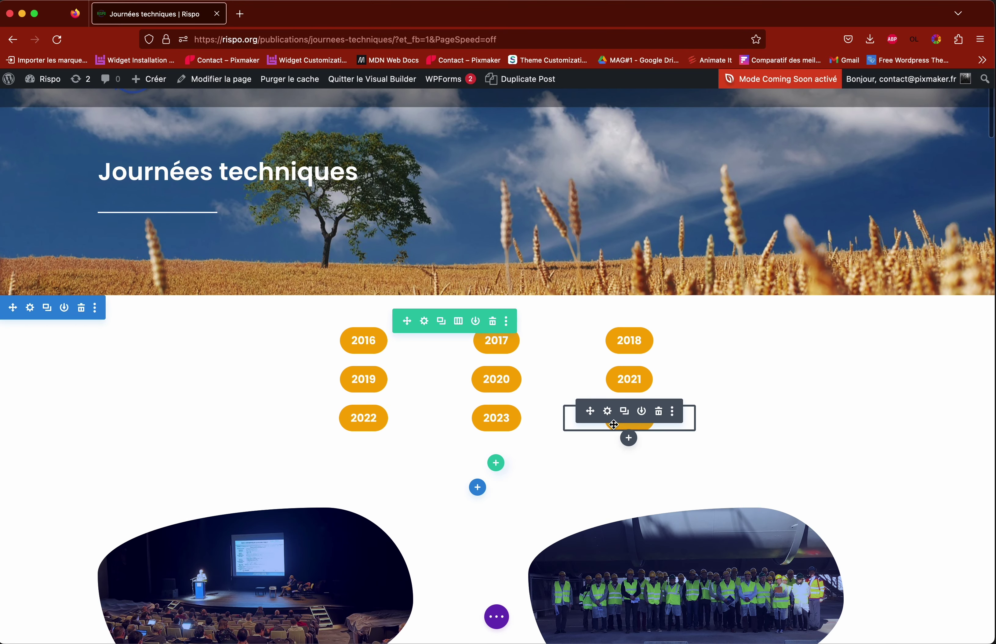
Step: Inspect the 2024 year button's CSS classes and close its settings unchanged
click(607, 412)
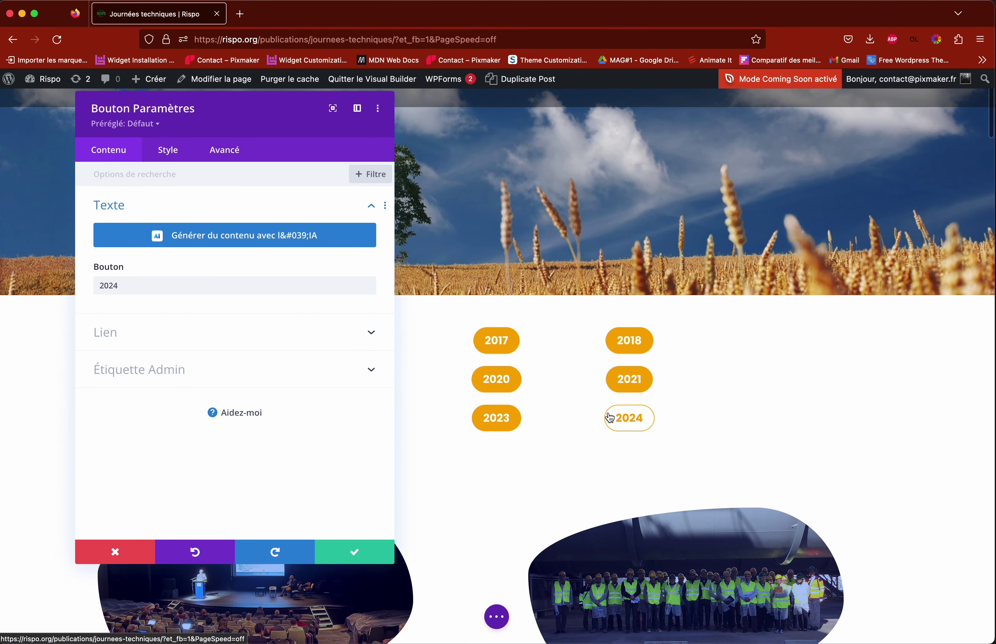
click(226, 153)
click(166, 204)
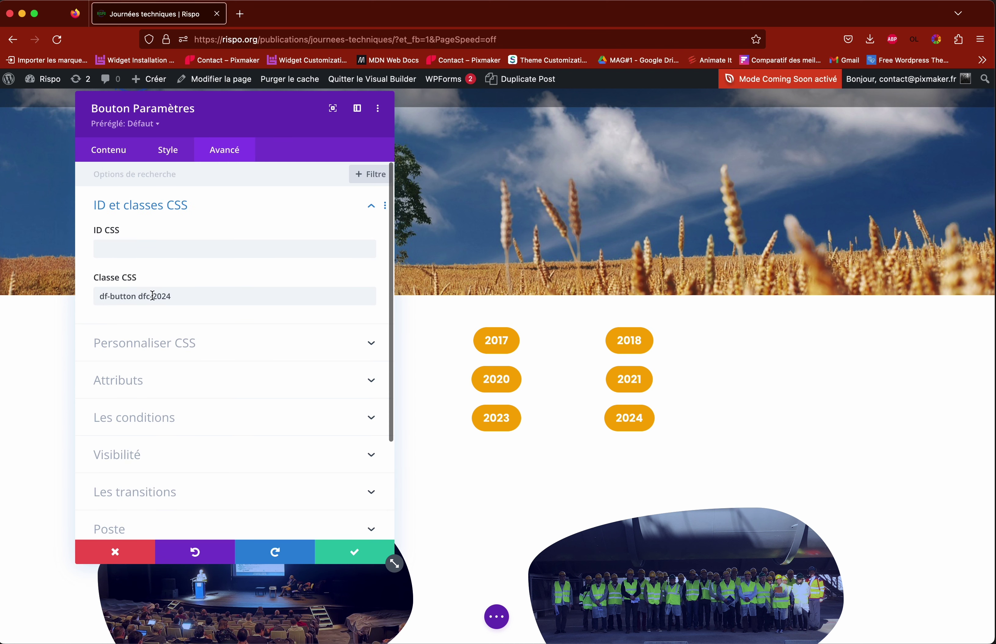
drag(175, 296, 99, 294)
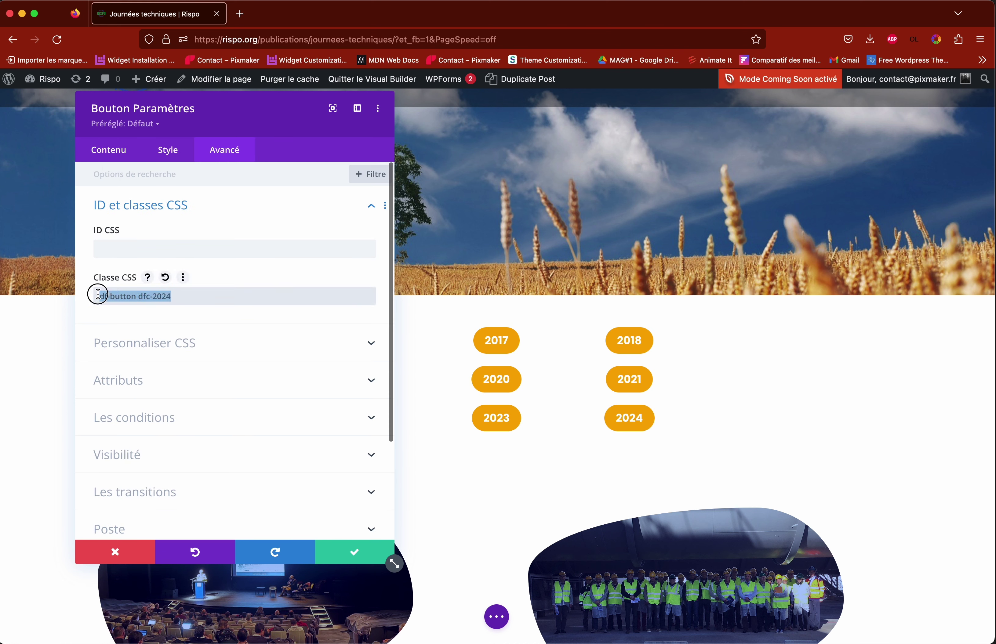
click(173, 298)
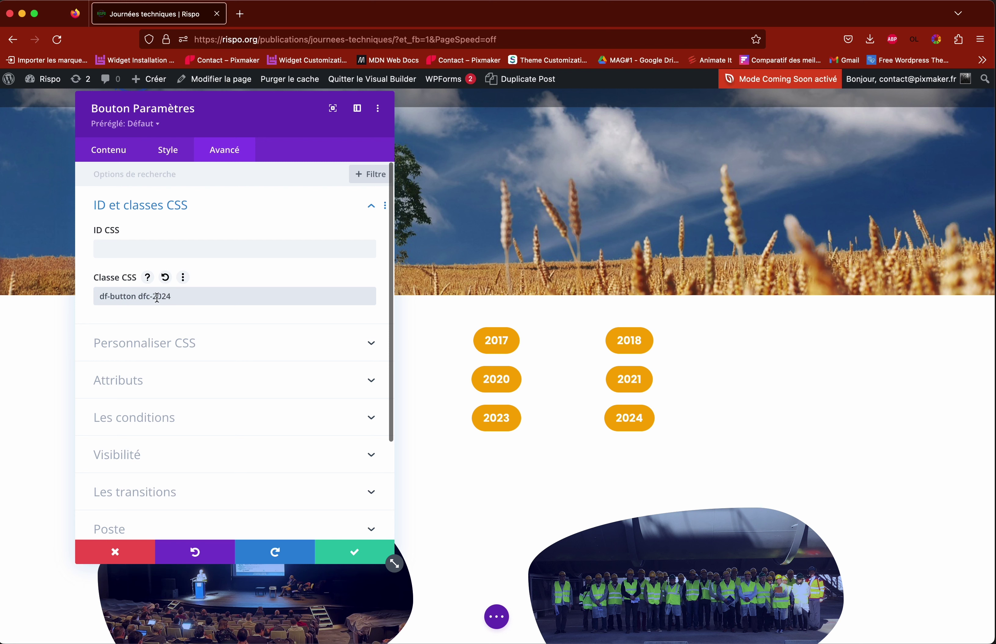
click(115, 551)
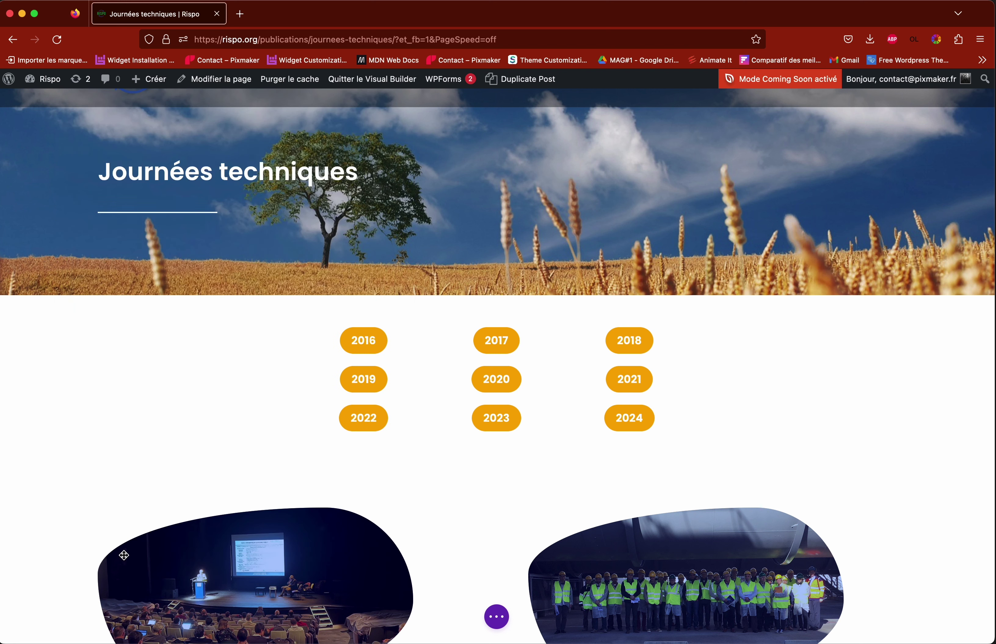
Step: Check the 2023 year button's class dfc-2023, then save the page
click(474, 414)
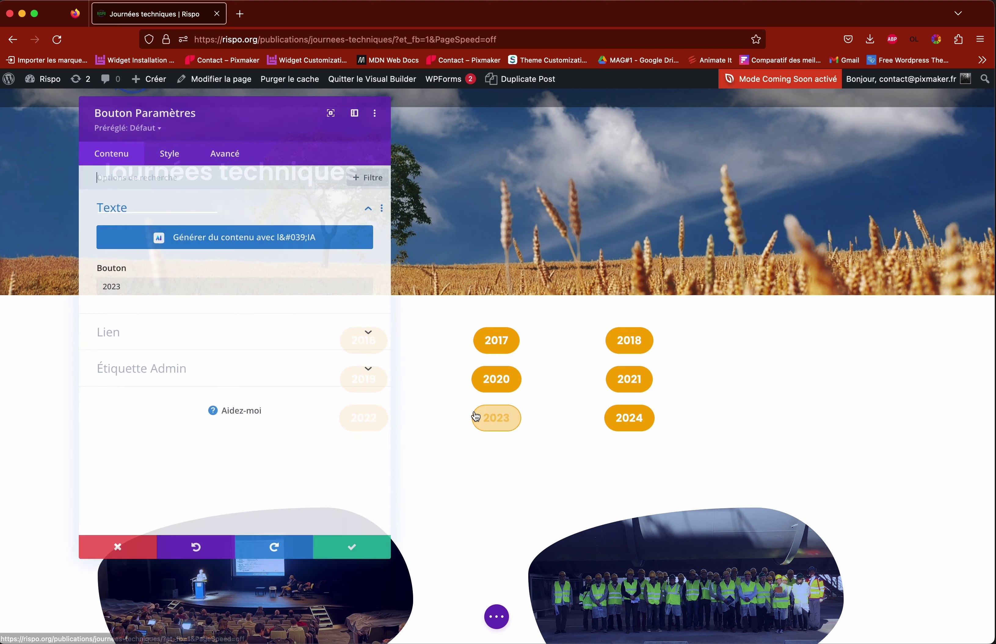
click(211, 155)
click(195, 207)
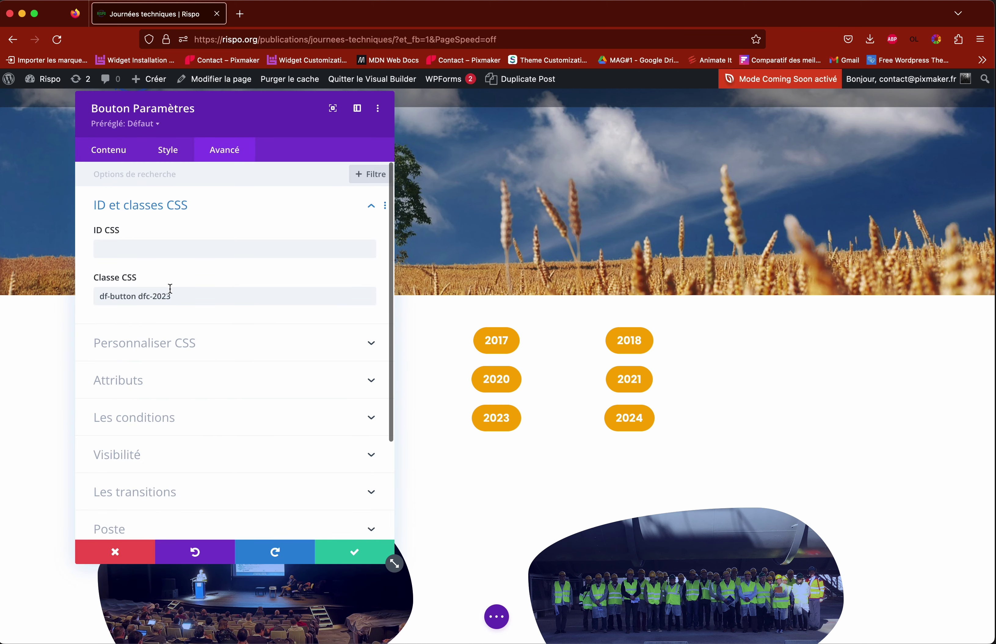
click(125, 553)
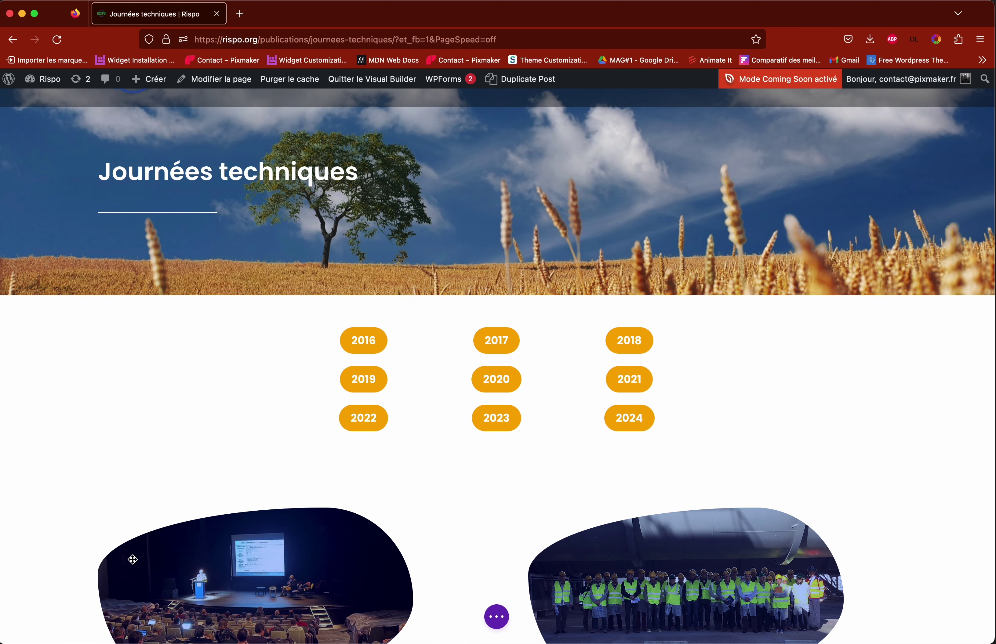
click(497, 617)
click(950, 628)
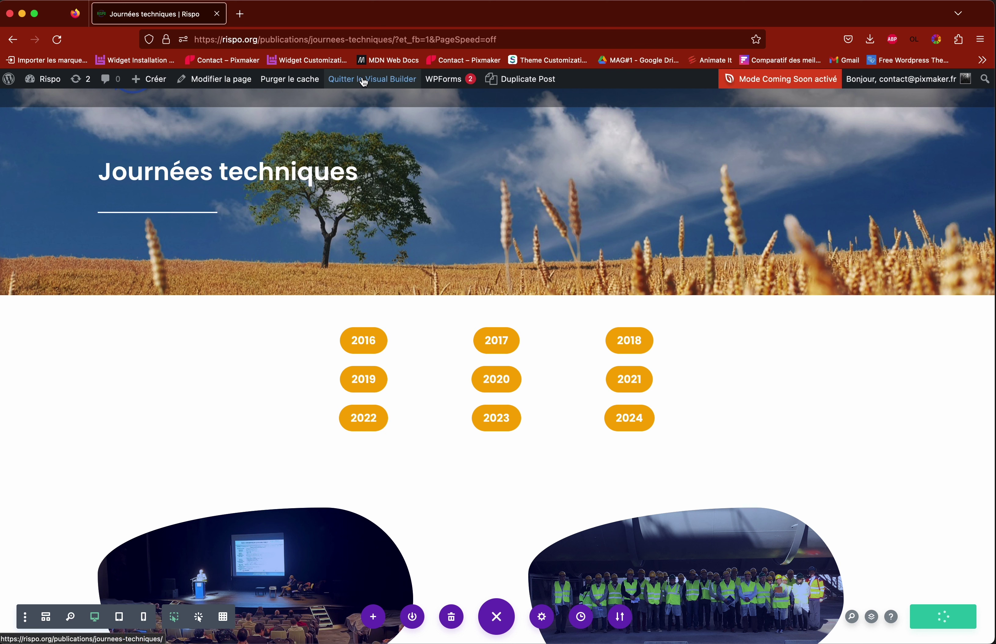
Step: Exit the Visual Builder and follow the live Test titre card's Les interventions link
click(363, 82)
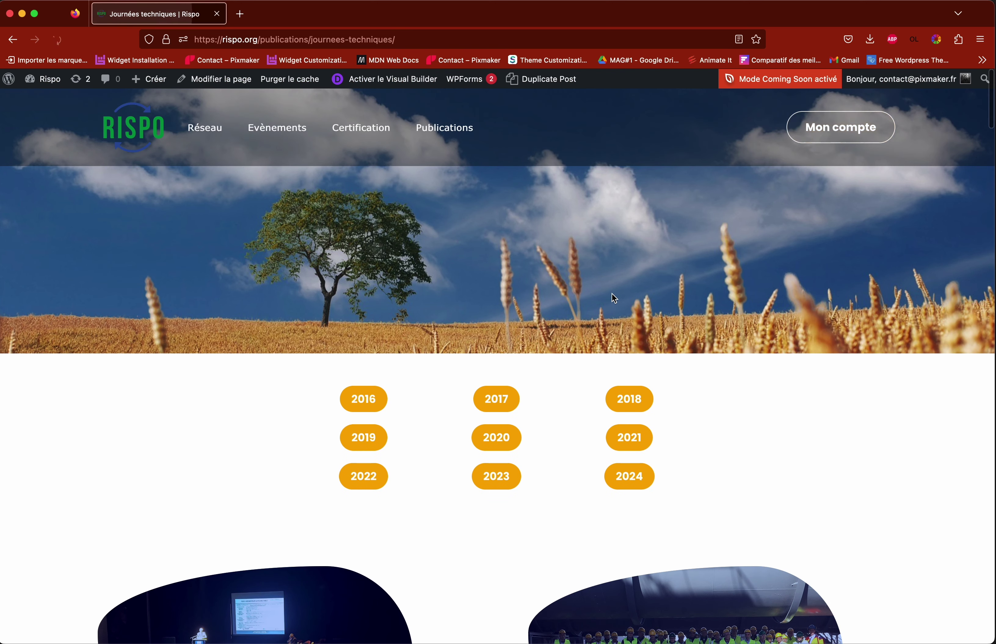
scroll(549, 364, down, 3)
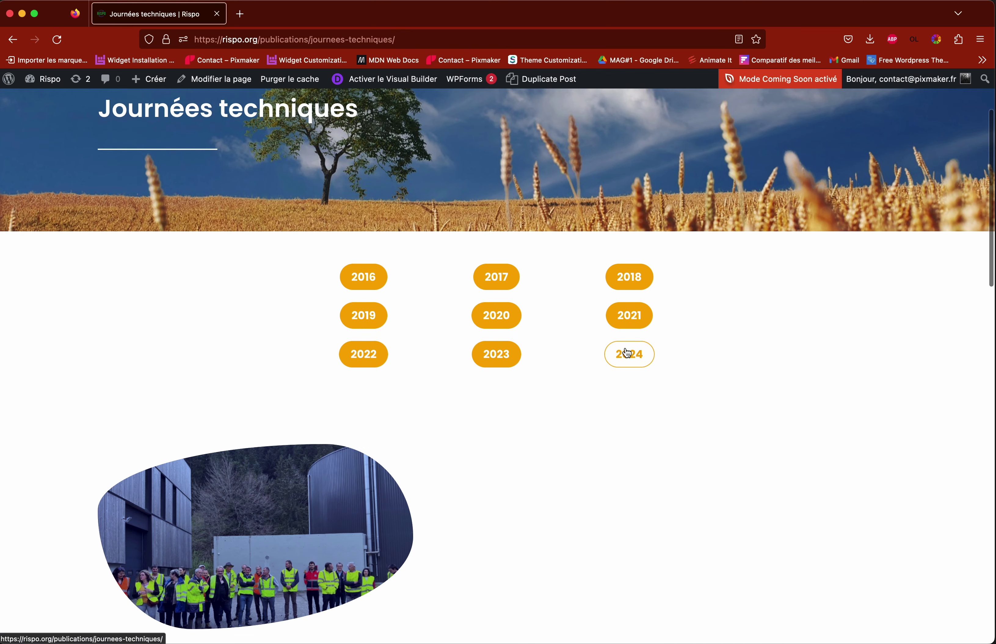
scroll(434, 400, down, 3)
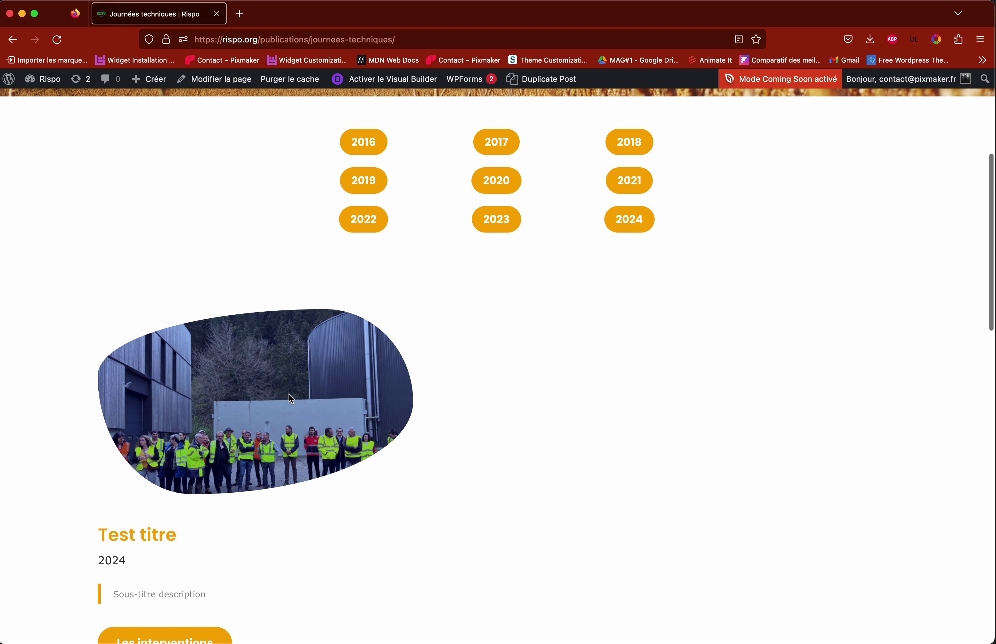
scroll(292, 399, down, 3)
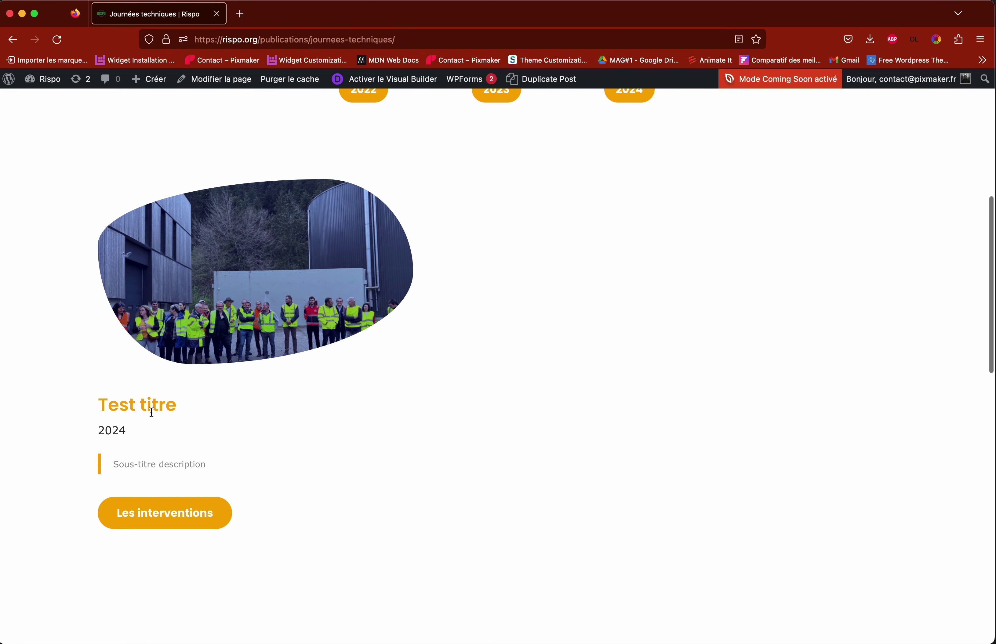
scroll(276, 413, up, 2)
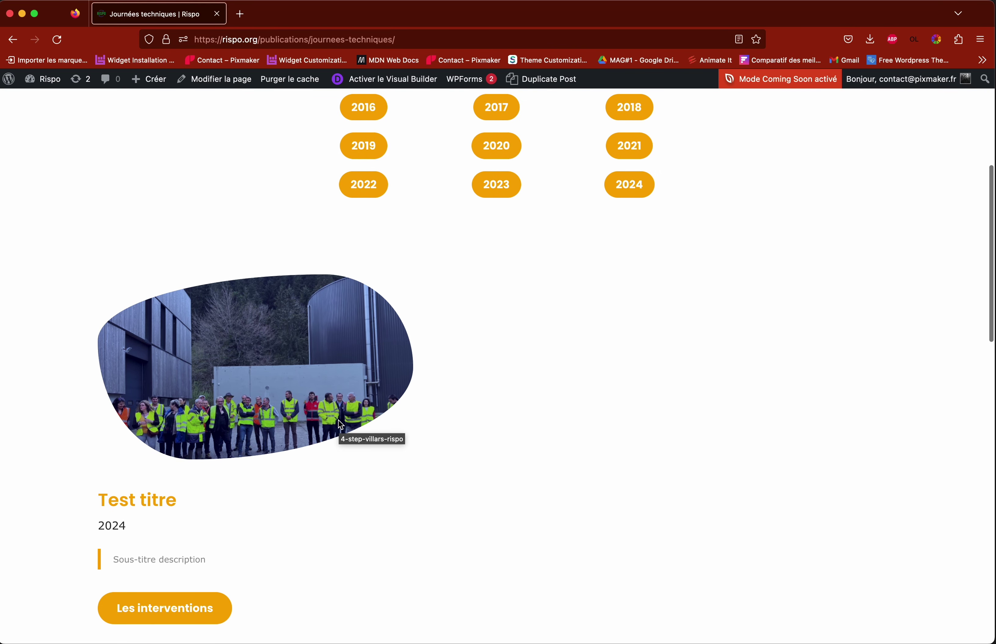
scroll(339, 415, down, 2)
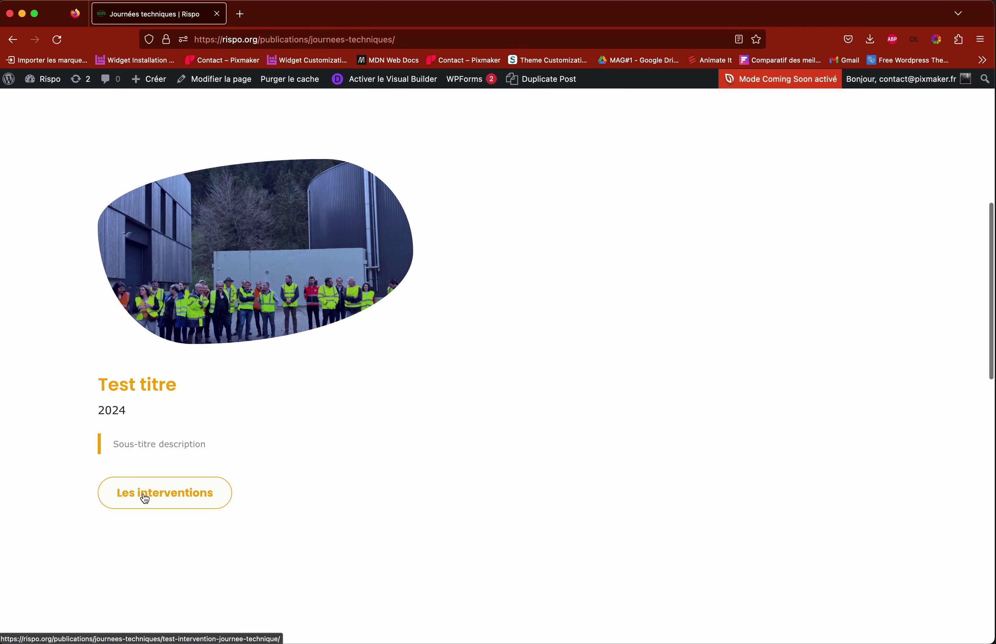
click(165, 498)
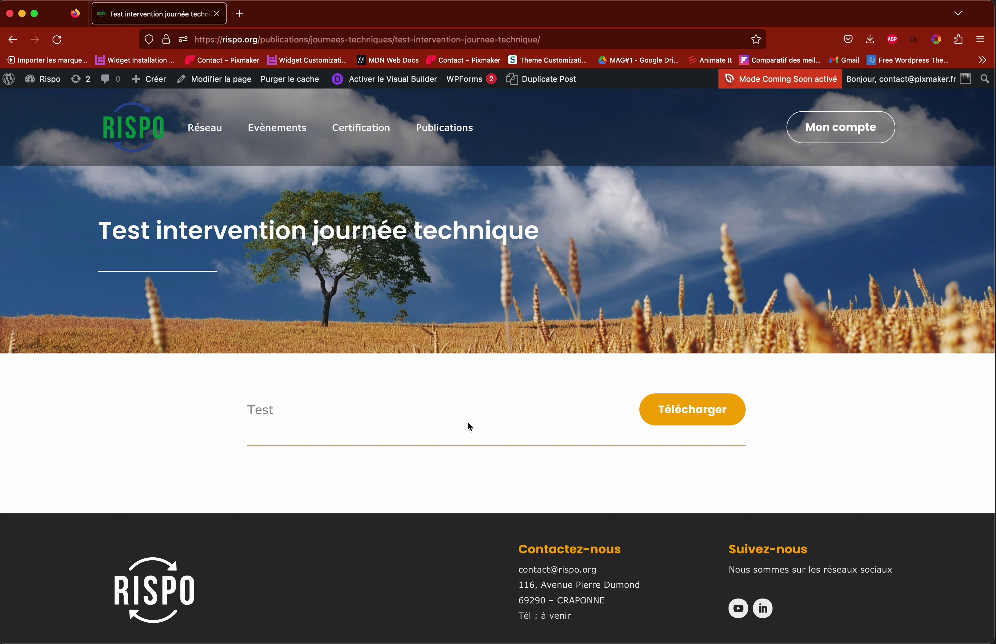
Step: On the Test intervention journée technique page, download the programme PDF, then close its tab
drag(105, 229, 496, 235)
click(489, 246)
scroll(481, 268, down, 2)
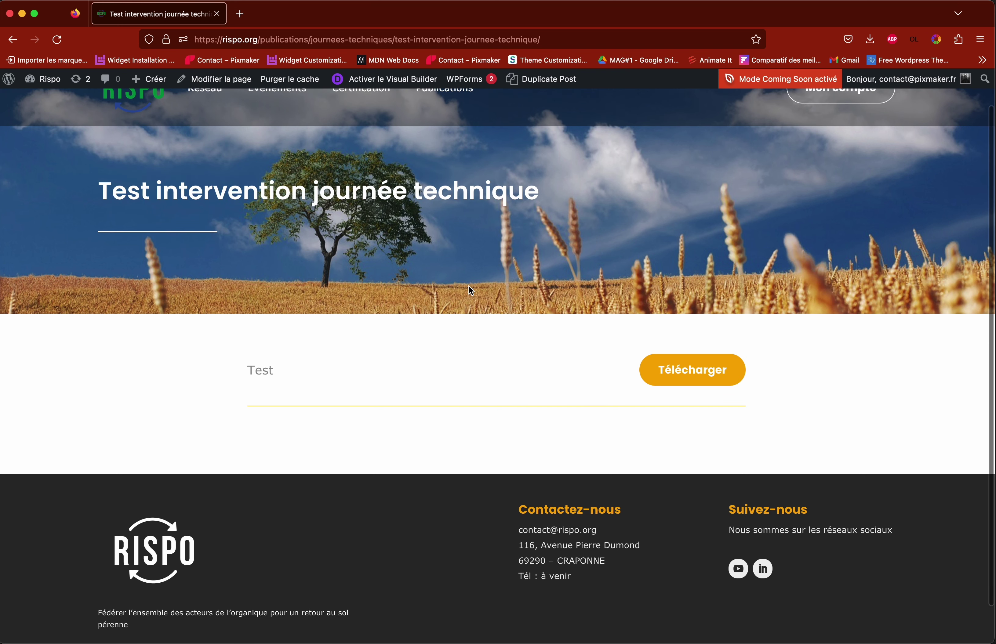
click(716, 372)
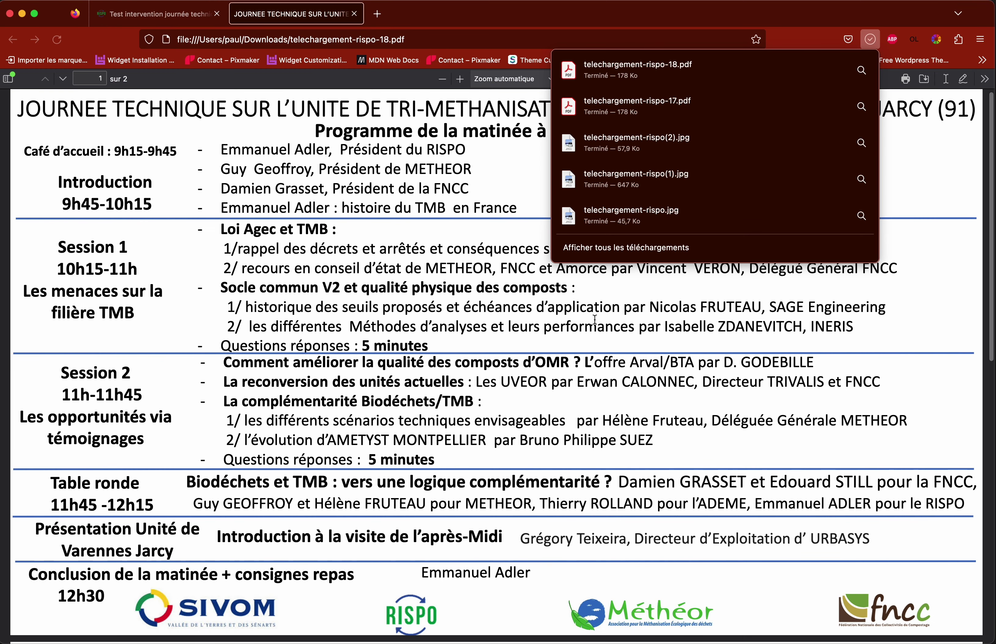
click(355, 15)
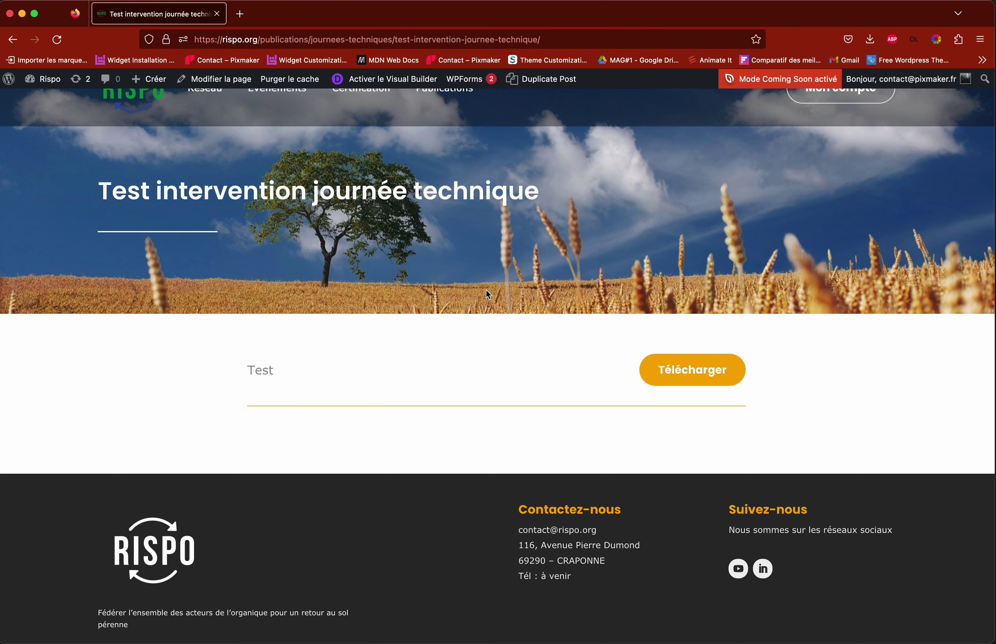
scroll(489, 294, up, 2)
Step: Go to Journées techniques and browse the Montpellier card's photo gallery
mouse_move(441, 139)
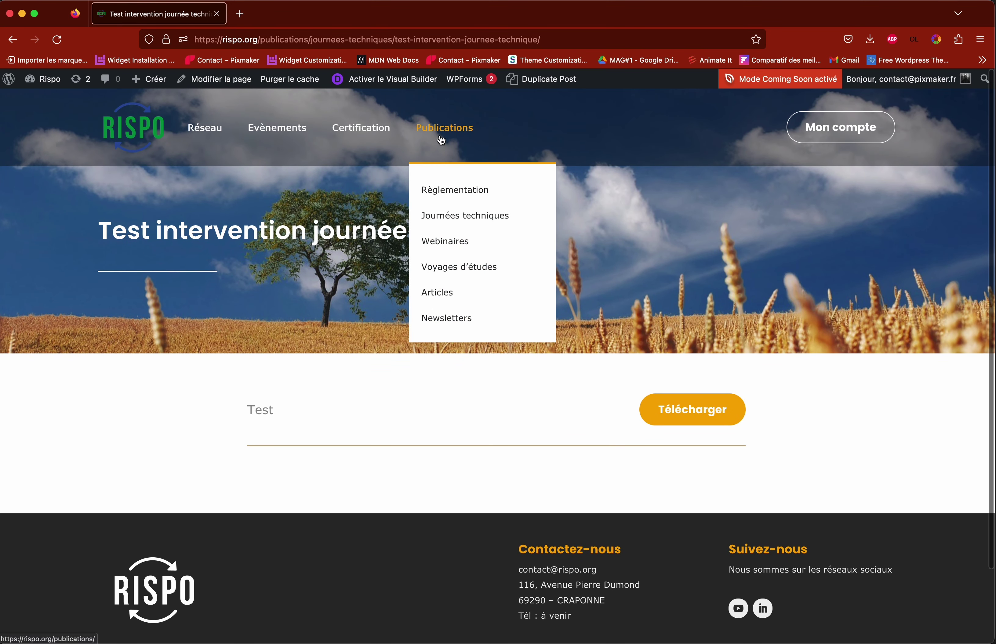
click(447, 223)
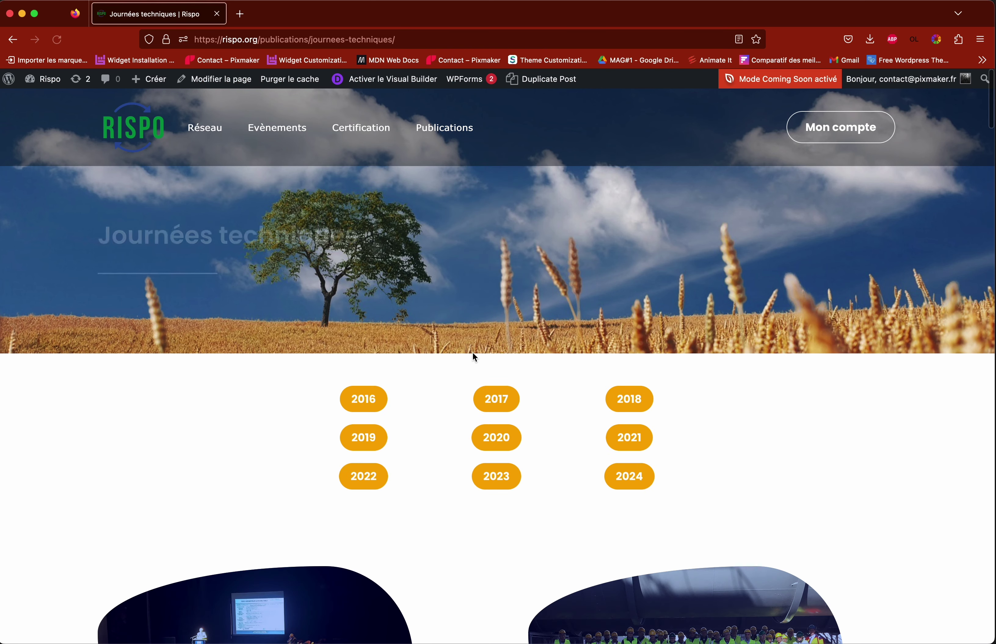
scroll(469, 350, down, 10)
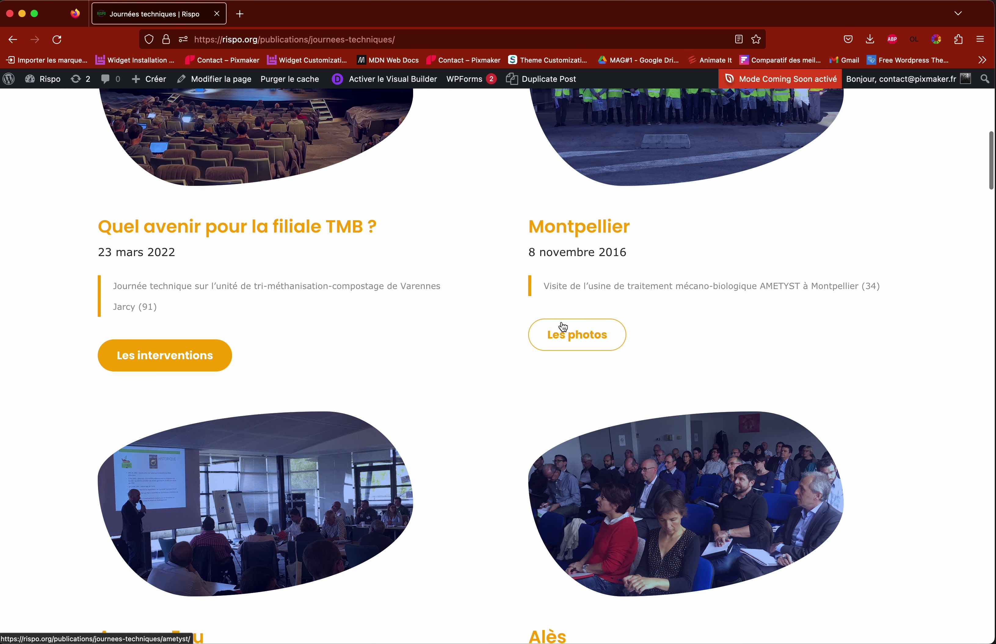
click(580, 343)
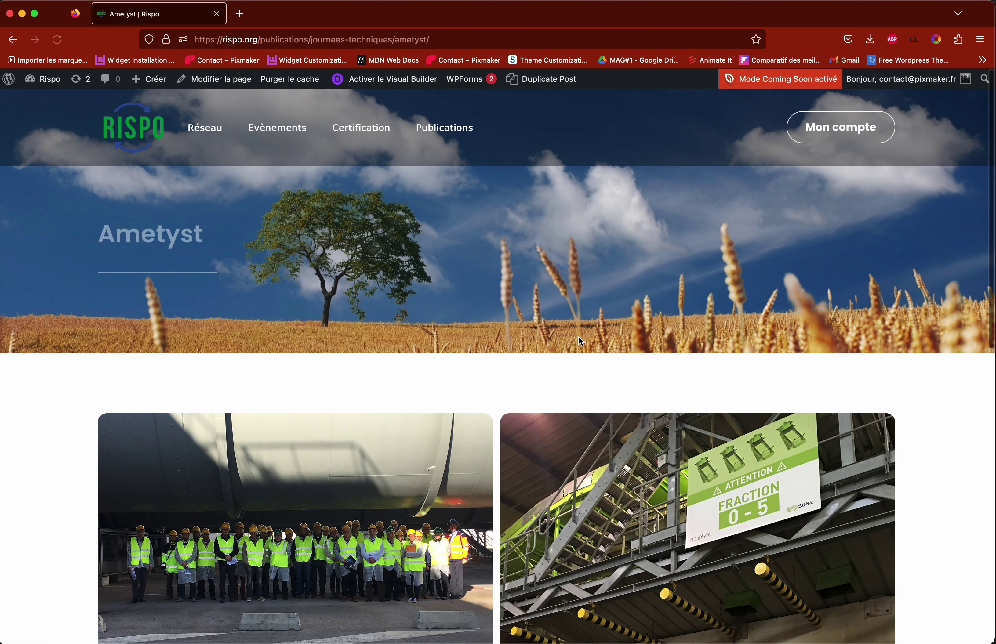
scroll(582, 333, down, 3)
scroll(582, 333, down, 2)
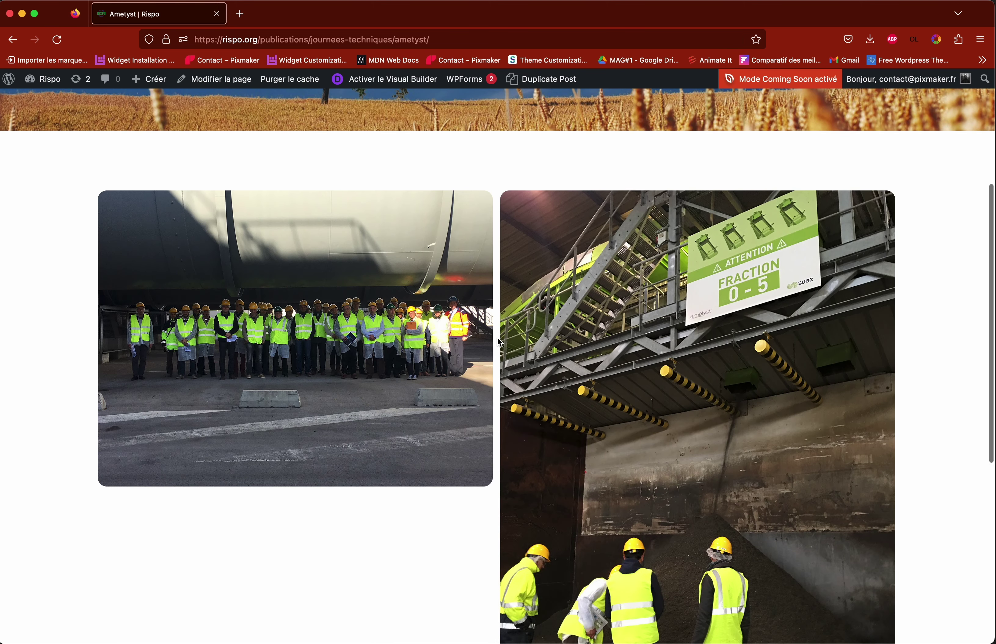
scroll(498, 343, up, 5)
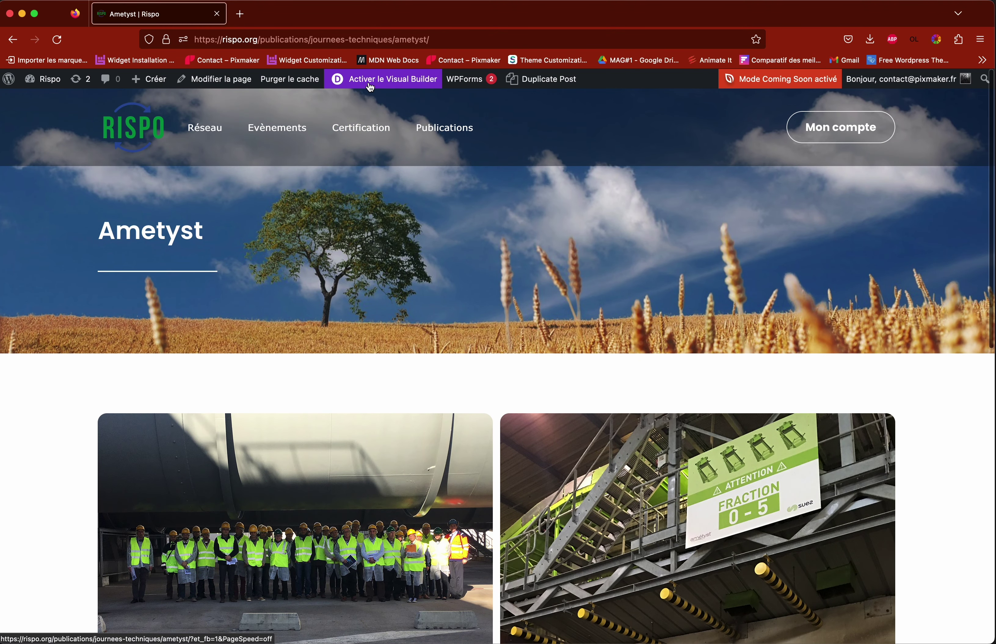
scroll(396, 229, down, 1)
scroll(386, 69, up, 1)
Step: Return to the Journées techniques listing and scroll down to the Test titre card
click(12, 40)
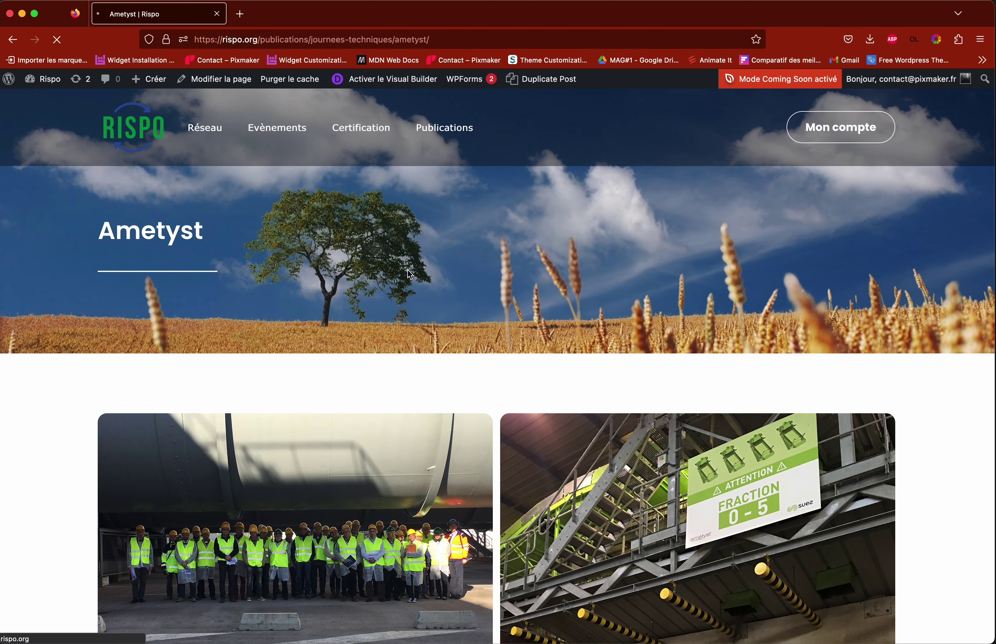
scroll(409, 259, down, 10)
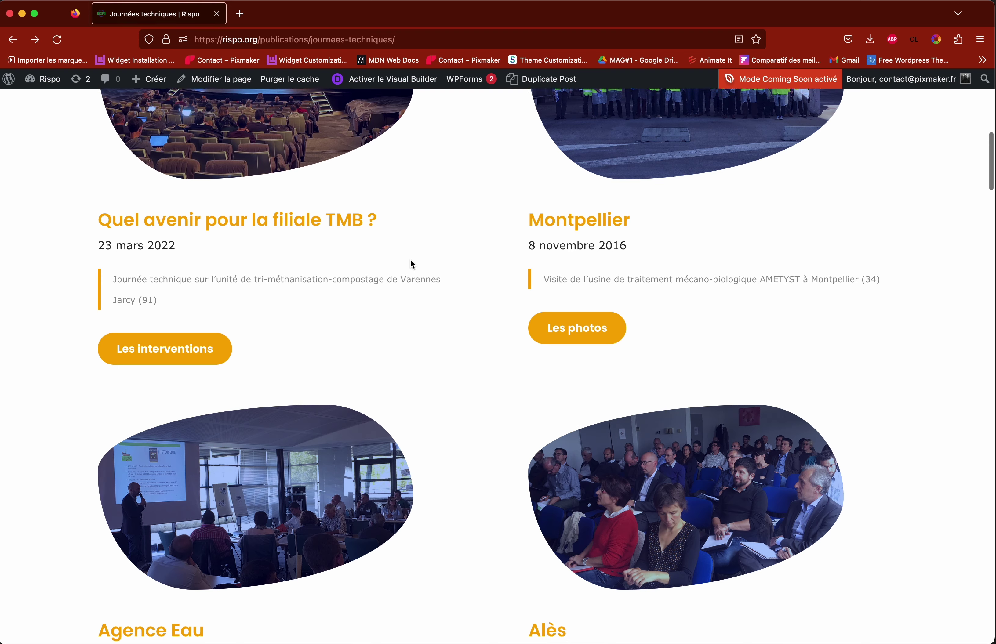
scroll(411, 262, down, 20)
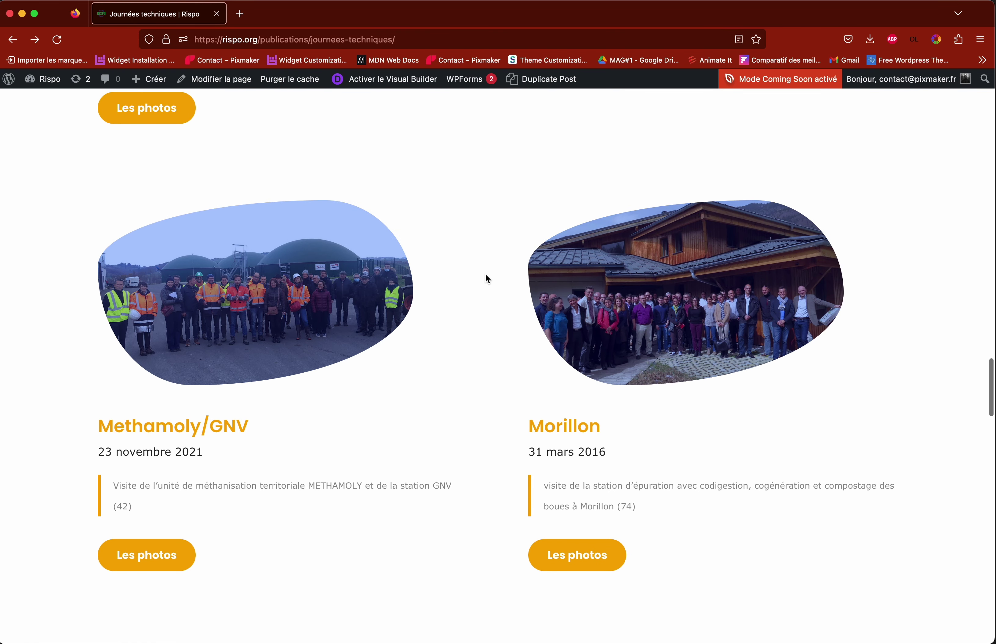
scroll(487, 278, down, 20)
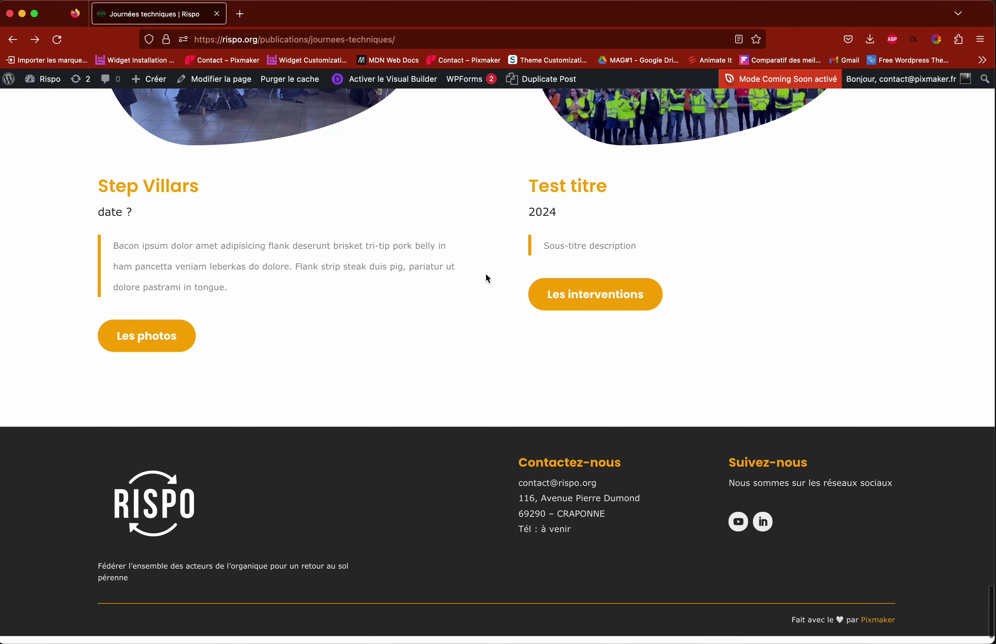
scroll(461, 161, up, 10)
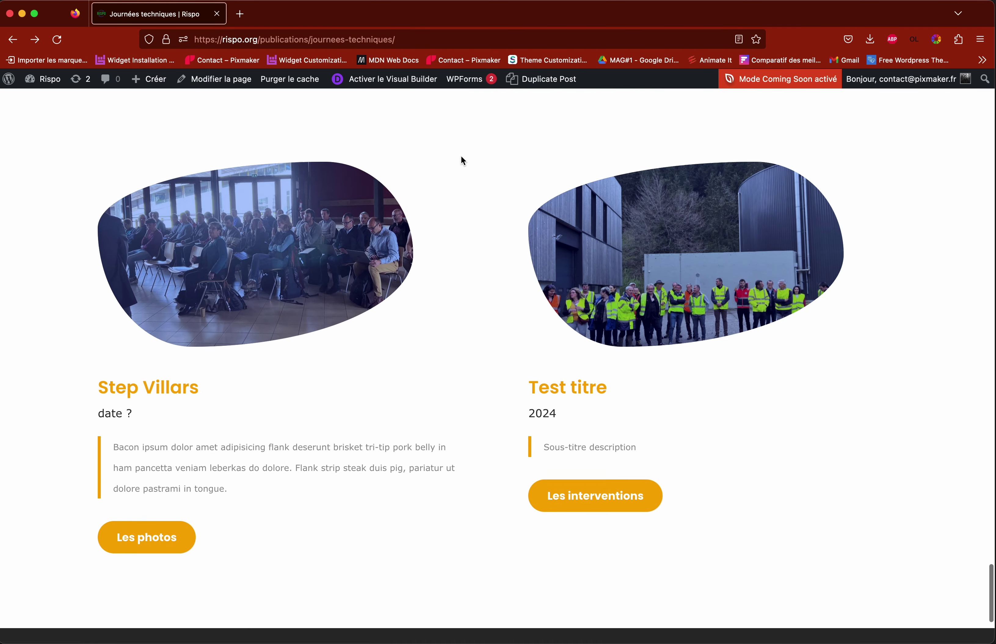
right_click(242, 17)
Step: Open the WordPress dashboard in a new tab and start a new page
key(Escape)
click(11, 86)
click(32, 88)
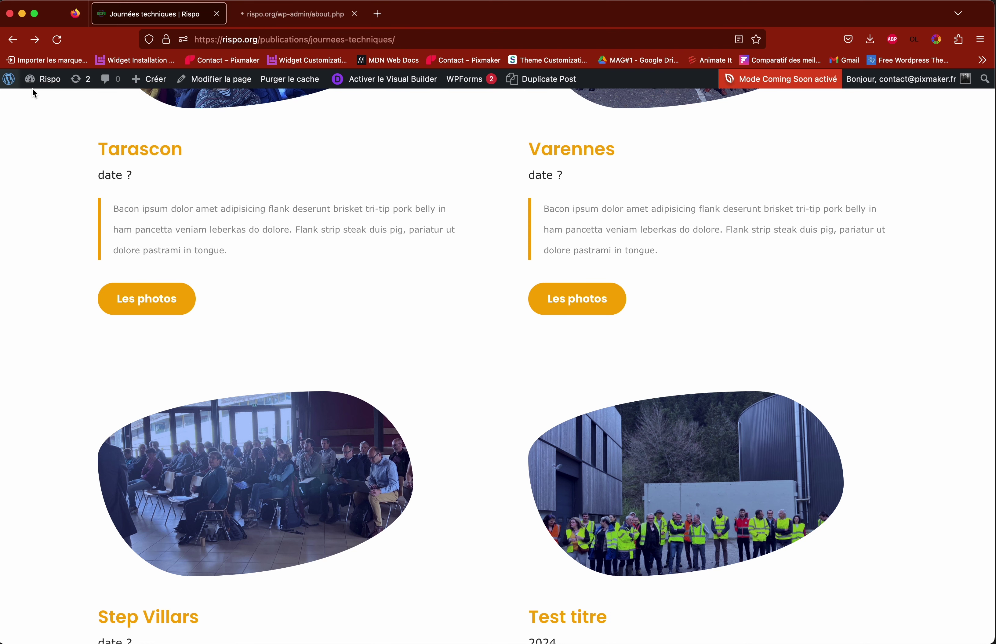
click(289, 18)
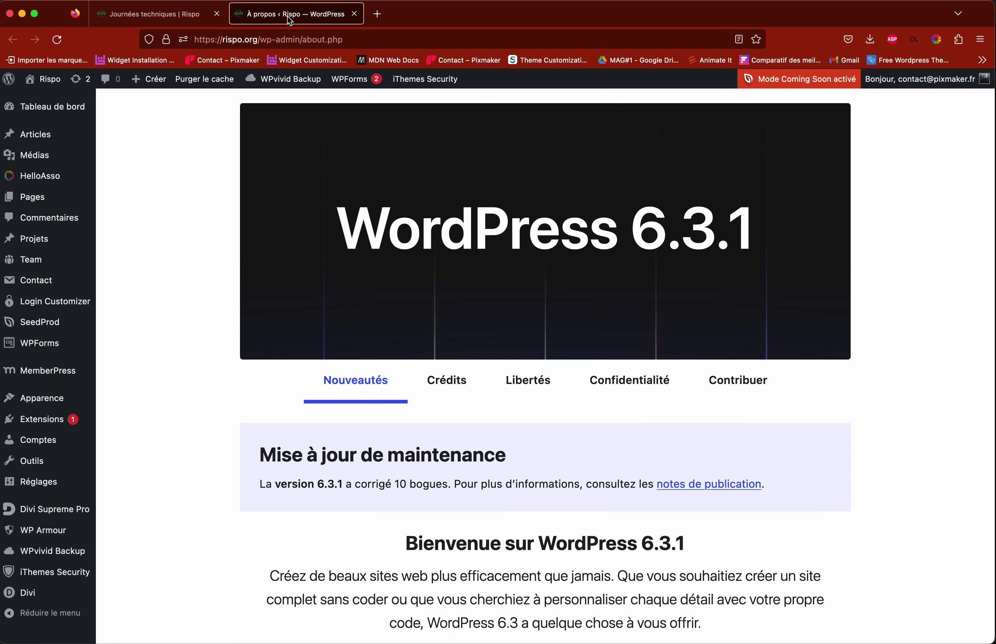
mouse_move(30, 203)
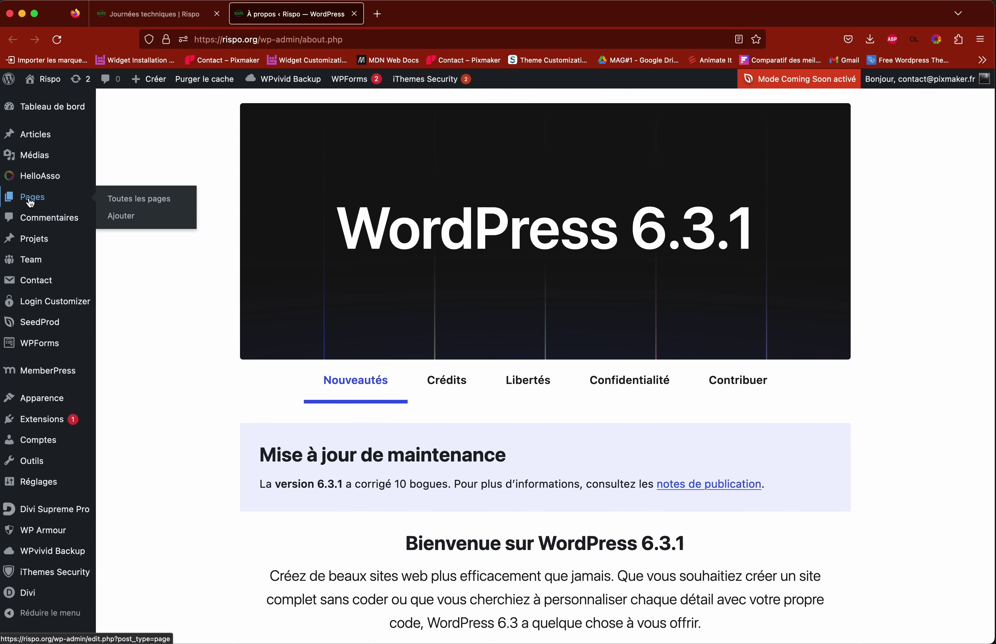
click(119, 221)
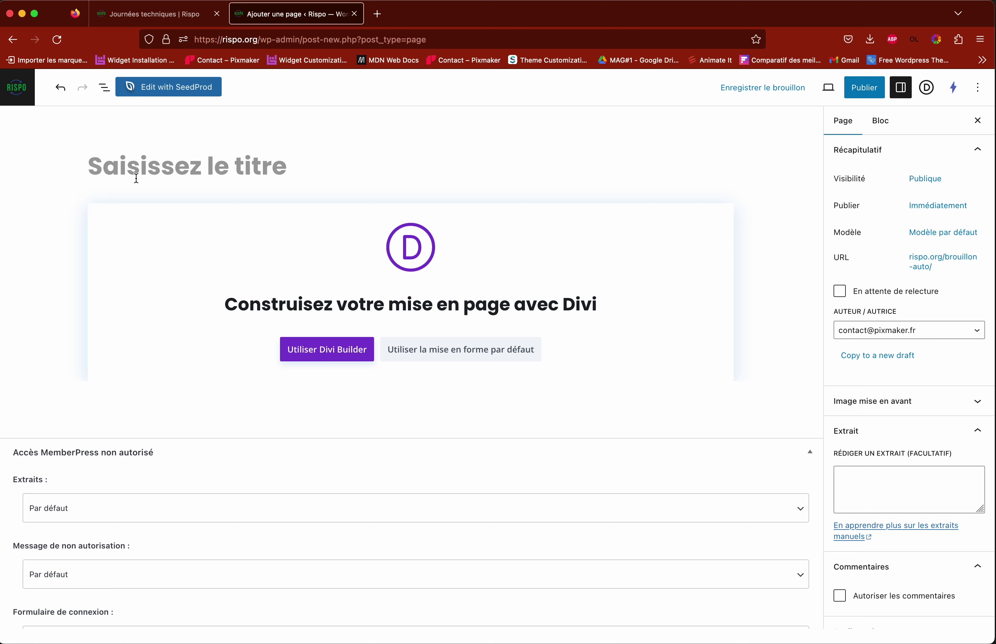
Step: Check the Varennes page title in the listing tab, then return to the new page editor
click(149, 13)
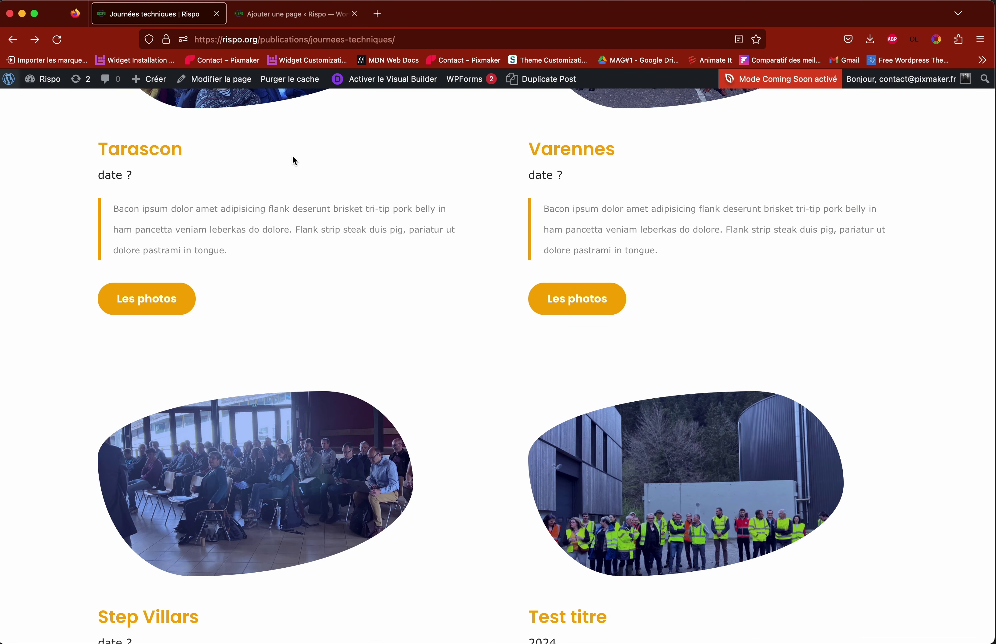
scroll(501, 331, up, 5)
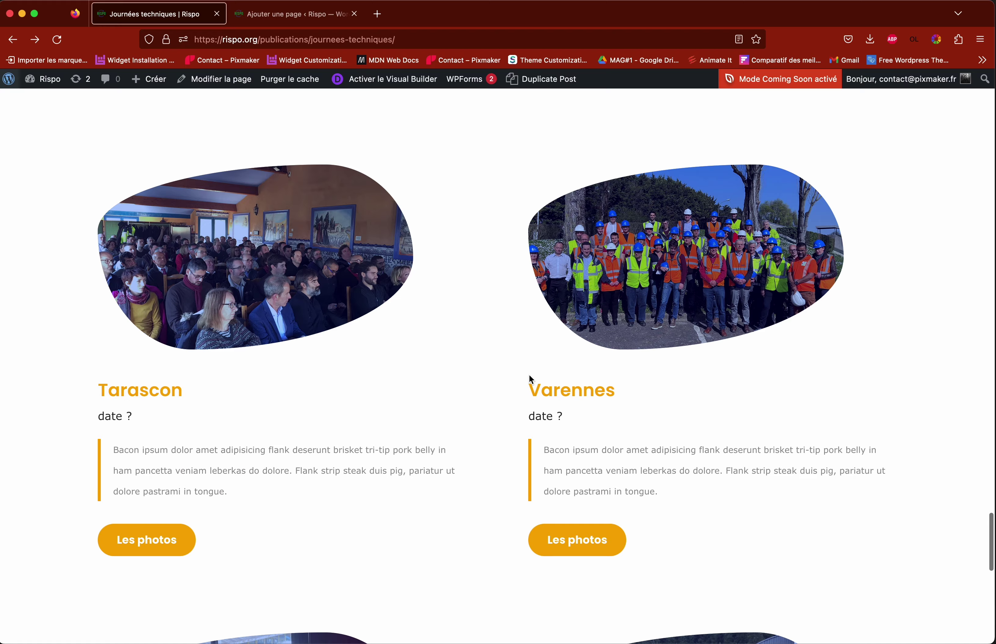
scroll(528, 374, down, 3)
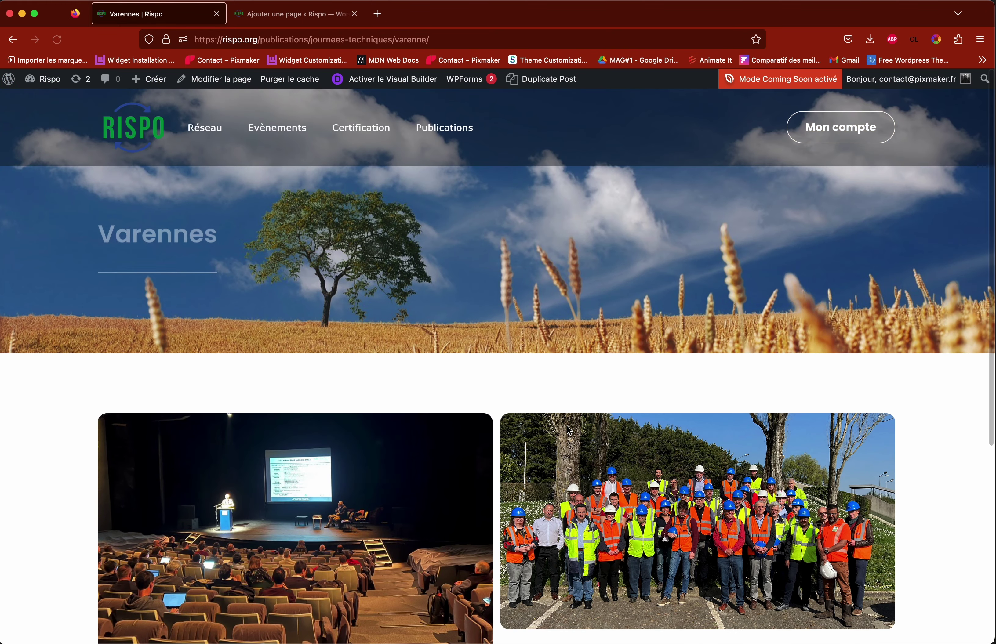
drag(102, 229, 190, 231)
click(169, 231)
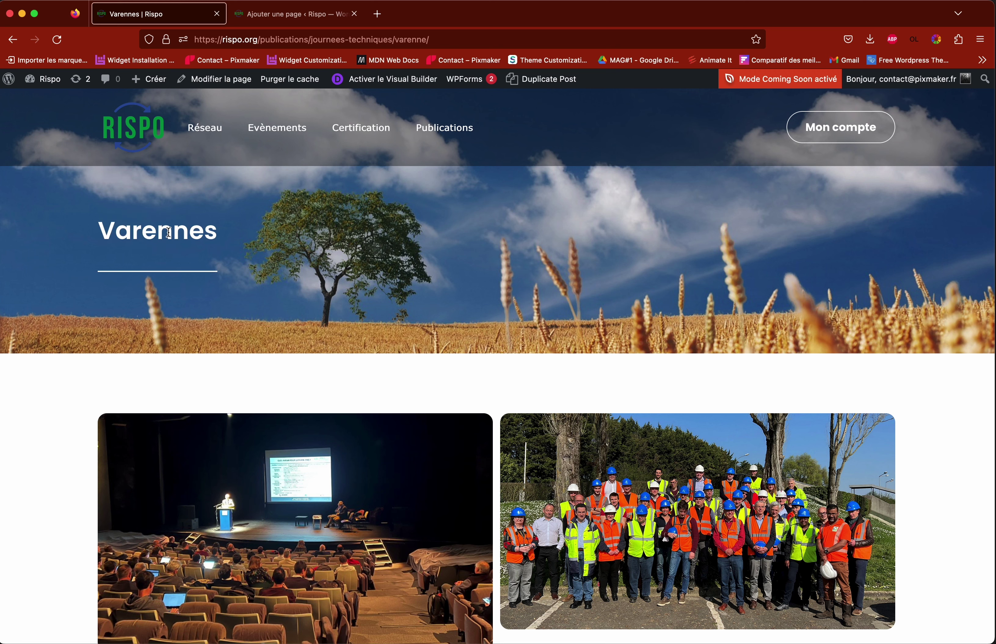
click(295, 13)
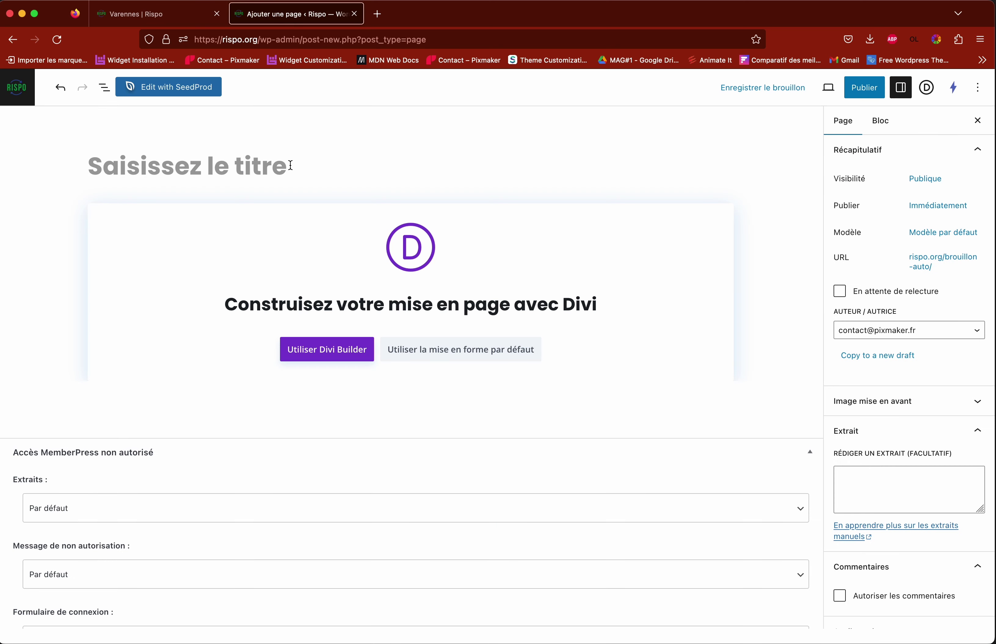
Step: Title the new page 'Test photos journée technique', correcting the typo
text(TEst)
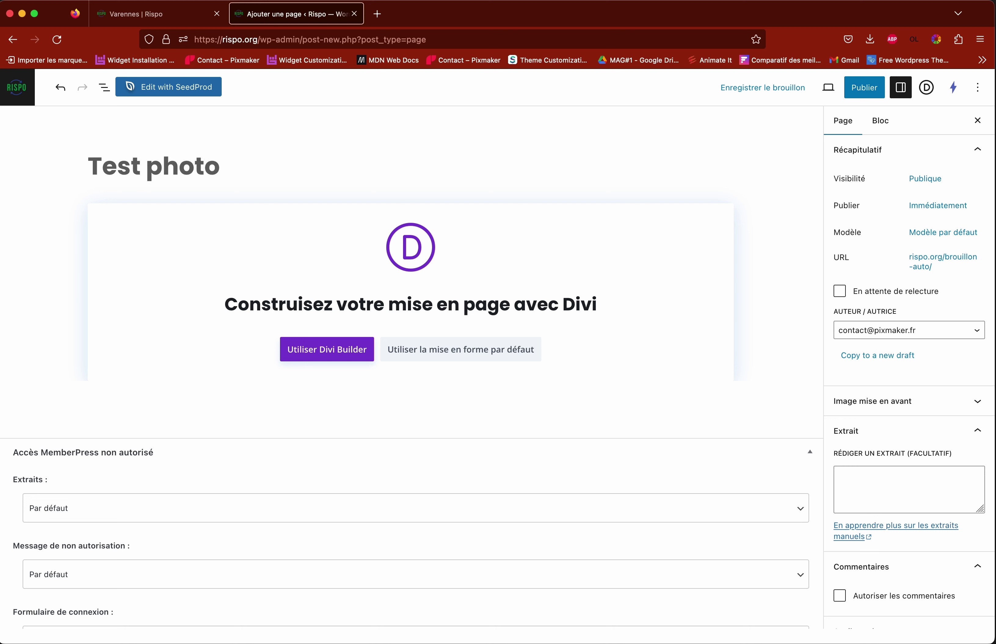
text( photos journée techenique)
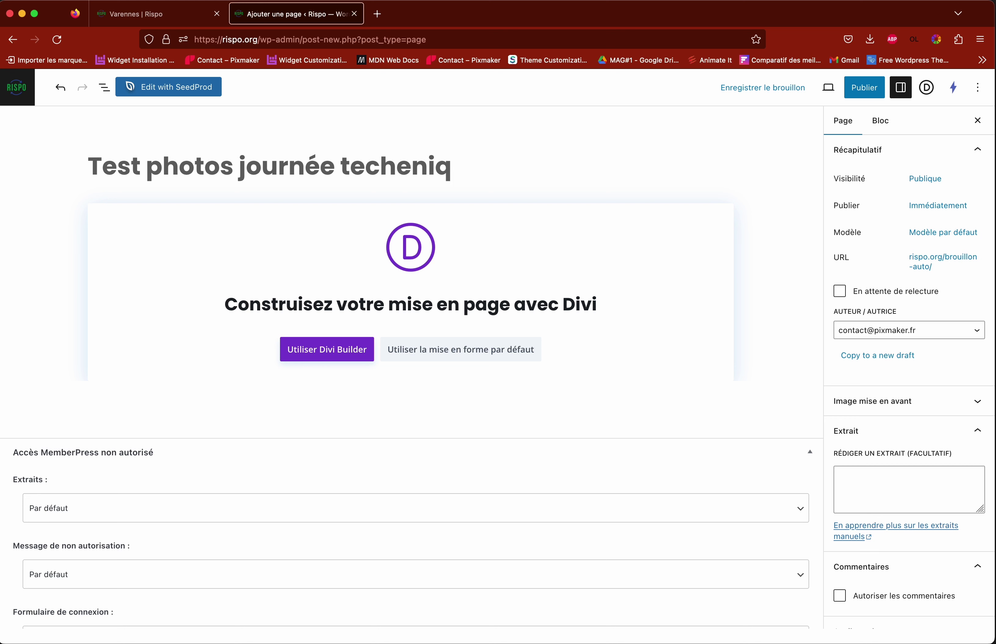
click(409, 168)
key(BackSpace)
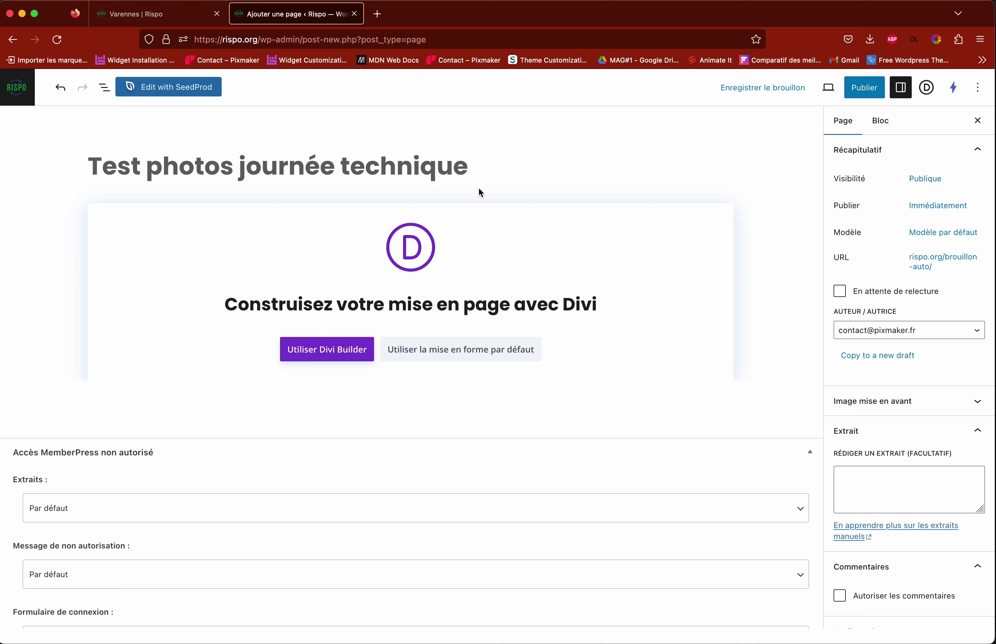
Step: Set the page's parent to Journées techniques
scroll(577, 178, down, 2)
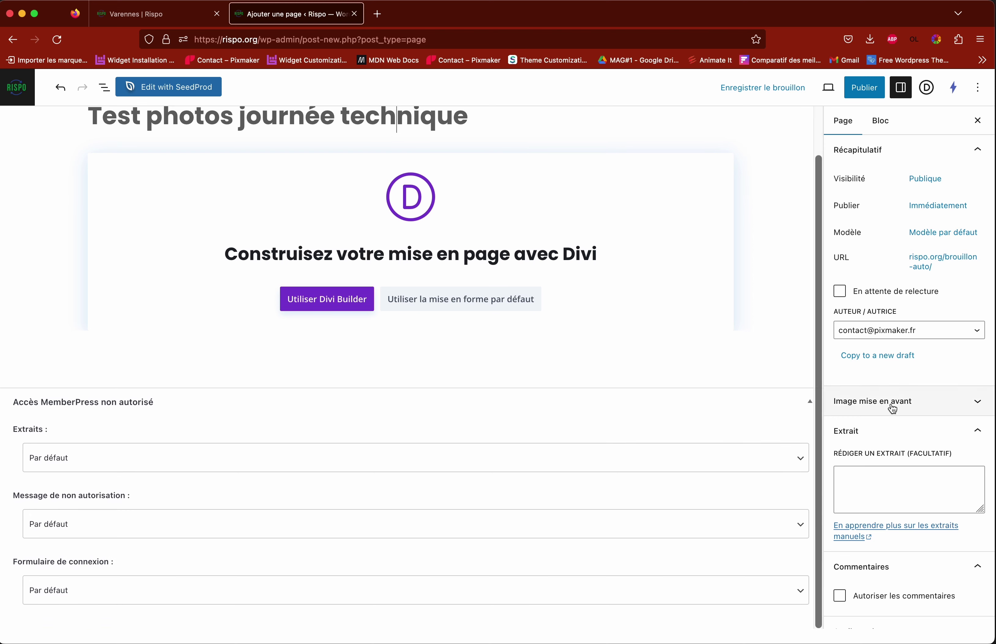
scroll(895, 412, down, 5)
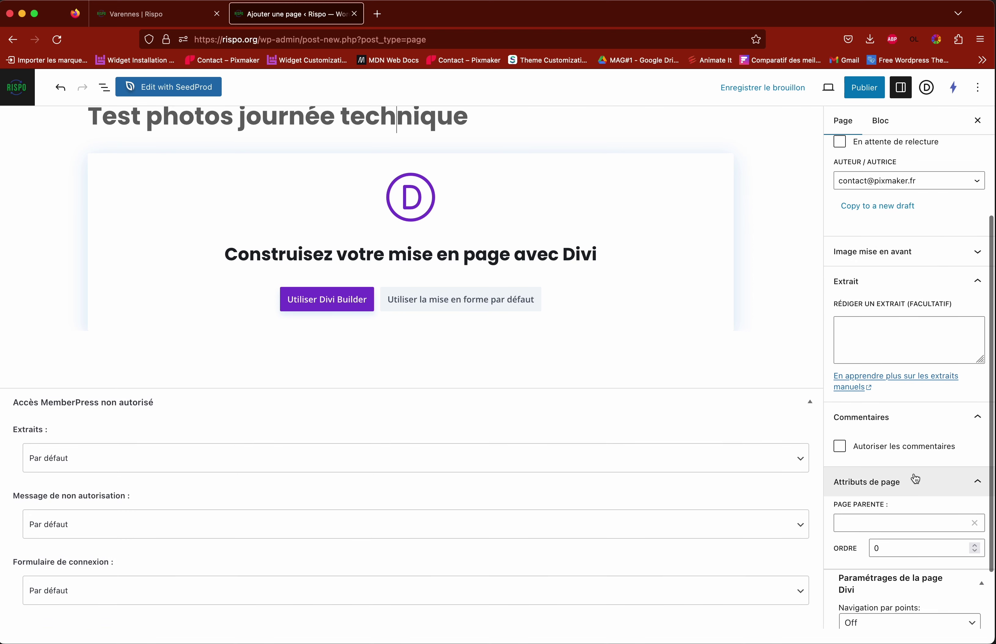
scroll(914, 478, down, 1)
click(873, 477)
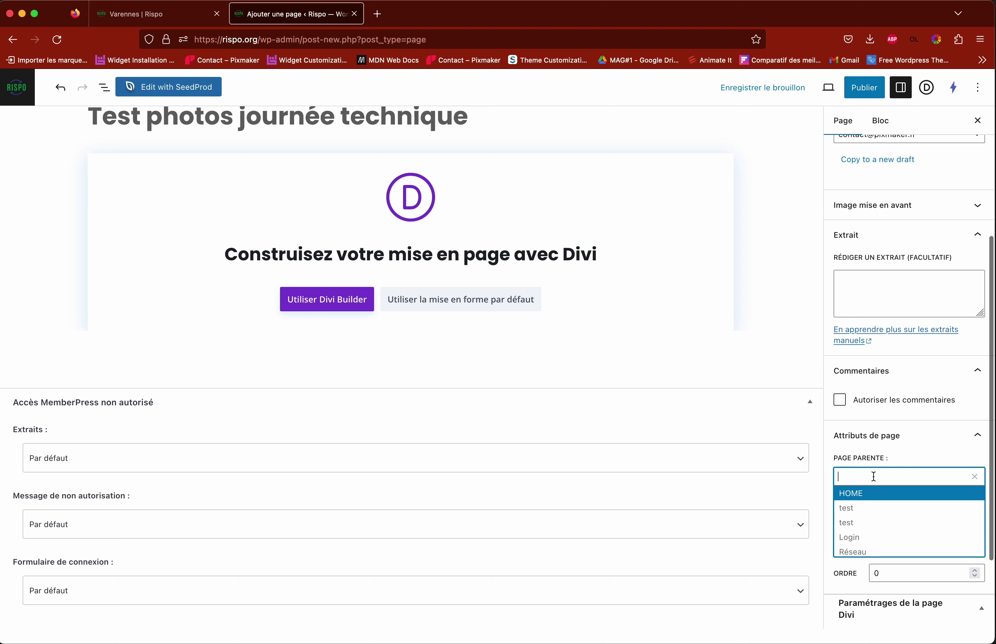
text(journée)
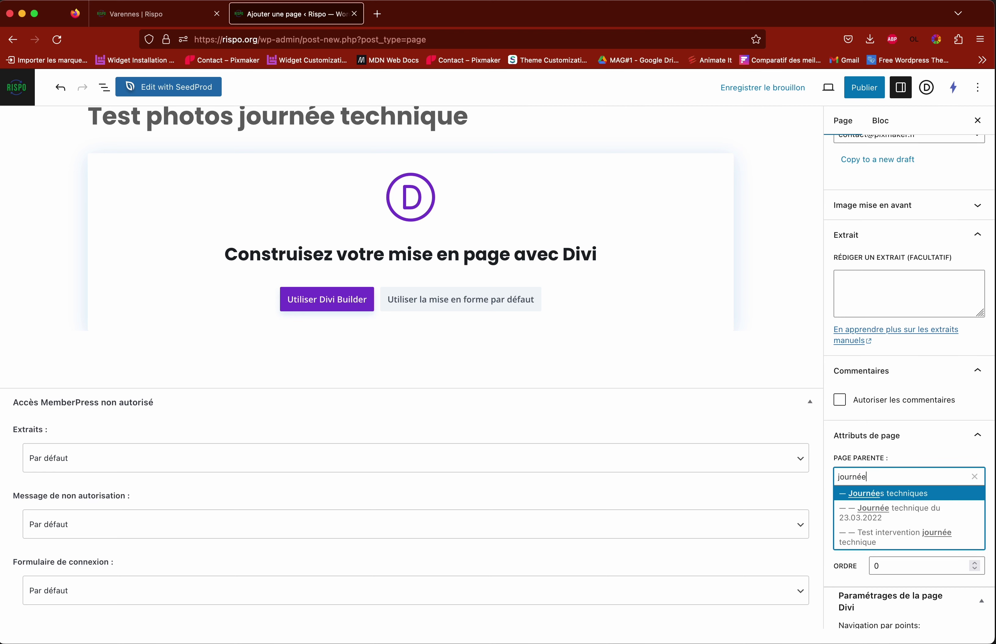
key(Escape)
text(s)
key(Escape)
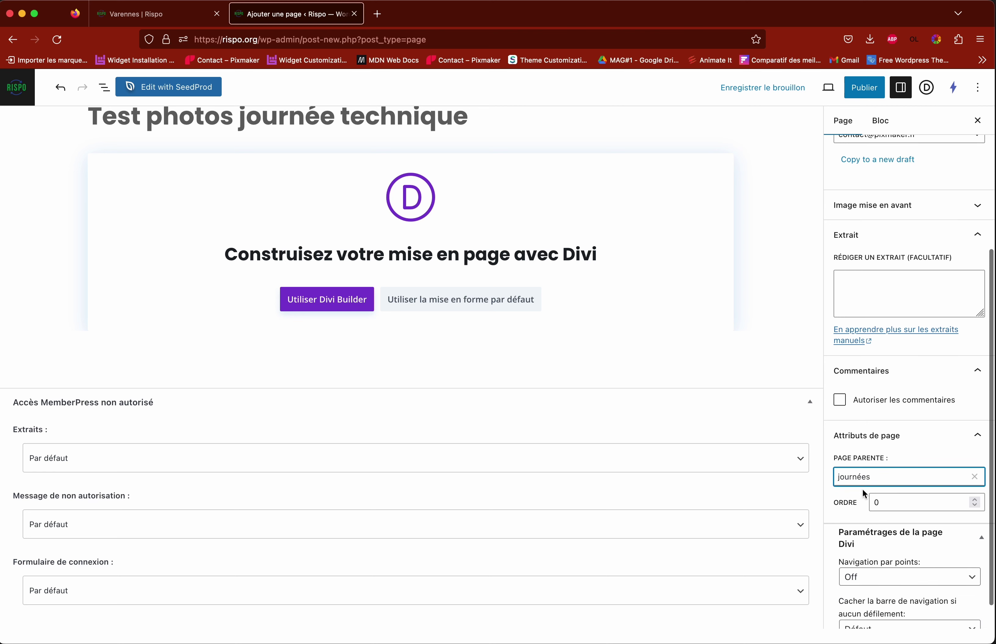
click(882, 478)
click(866, 495)
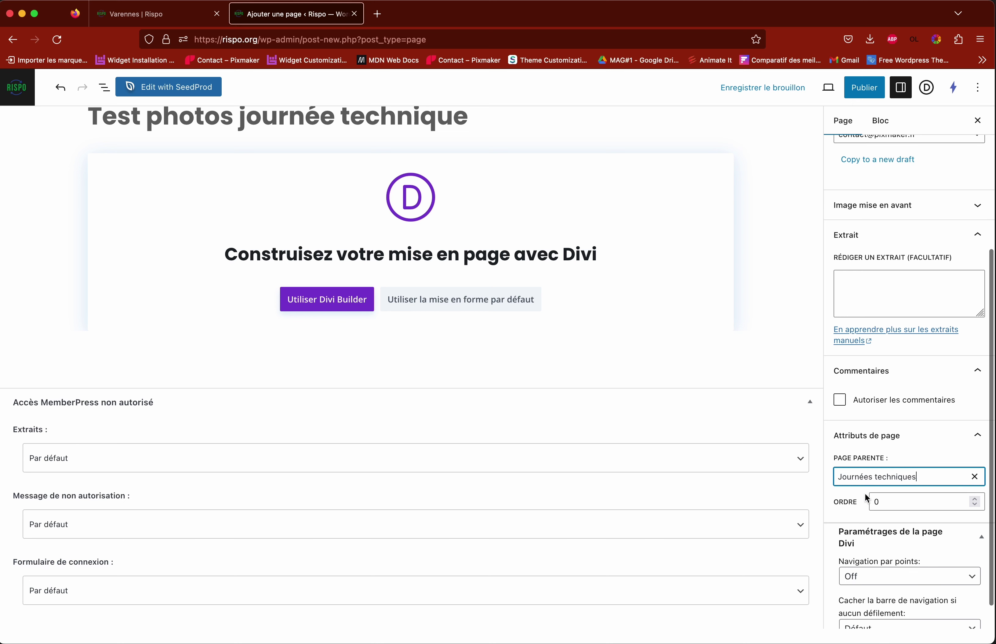
Step: Publish the page and switch it over to the Divi Builder
click(869, 89)
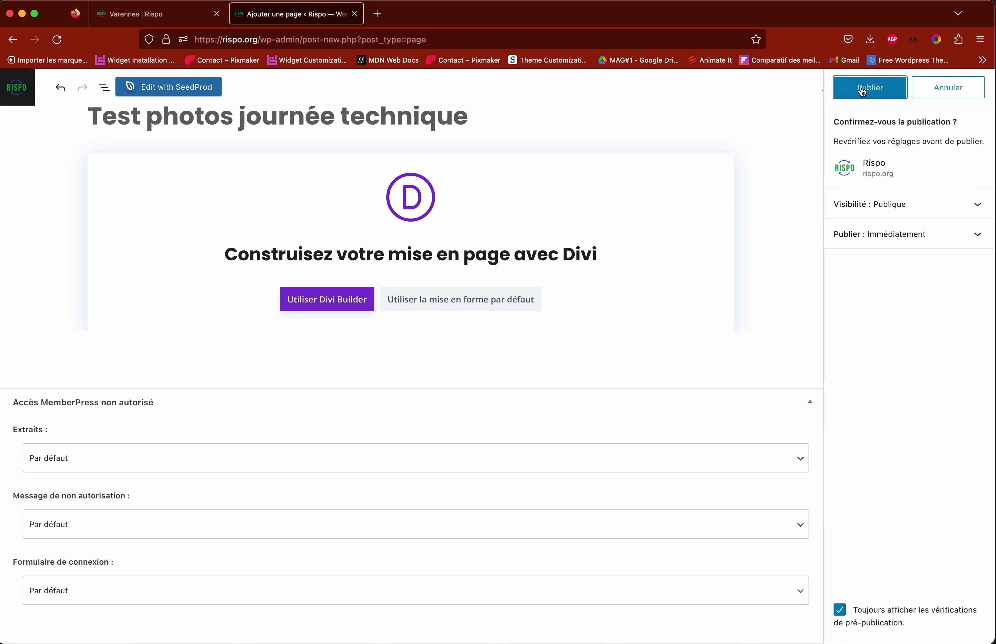
click(870, 90)
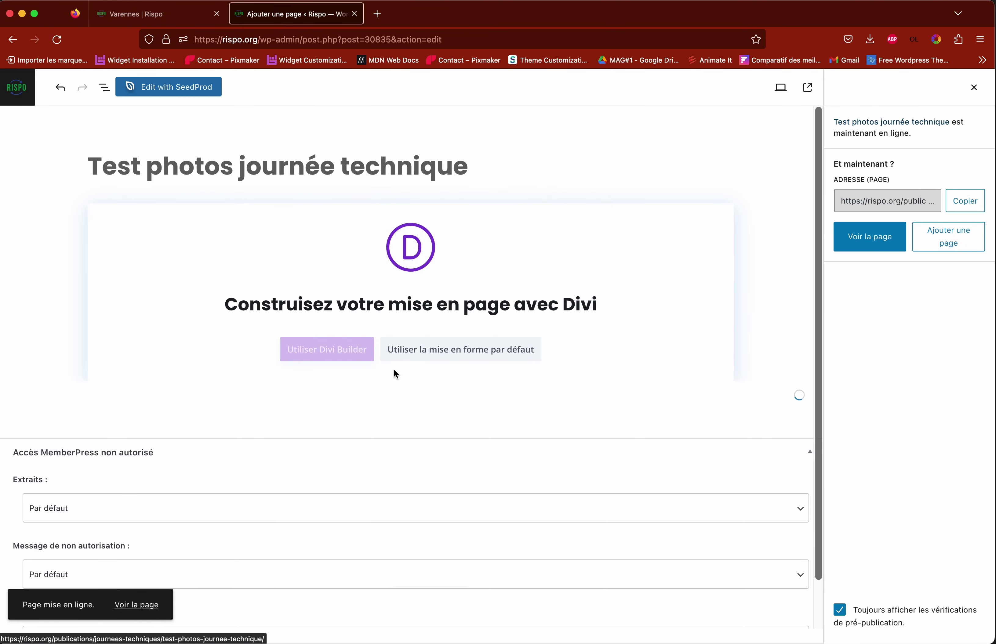
click(330, 348)
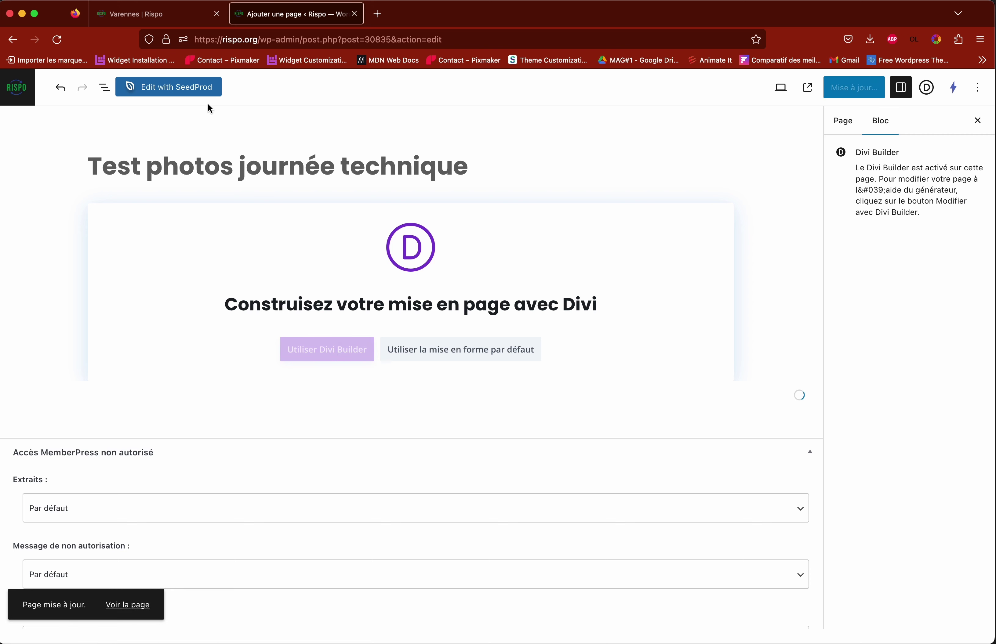
click(160, 15)
Step: From Journées techniques, open the Ametyst photos page and select its title, then return to the test page
scroll(445, 352, down, 7)
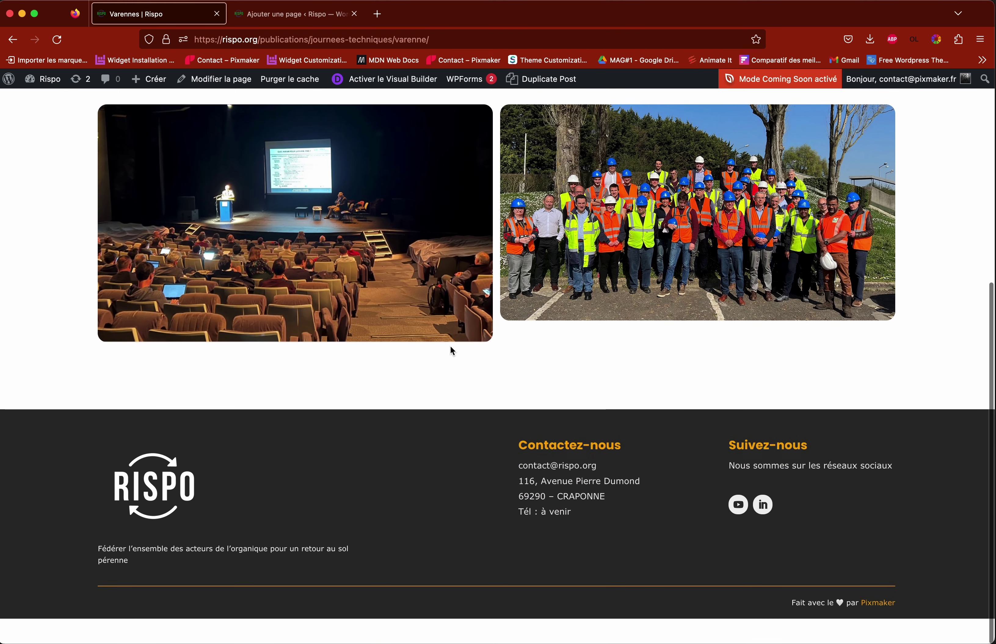
scroll(449, 349, up, 4)
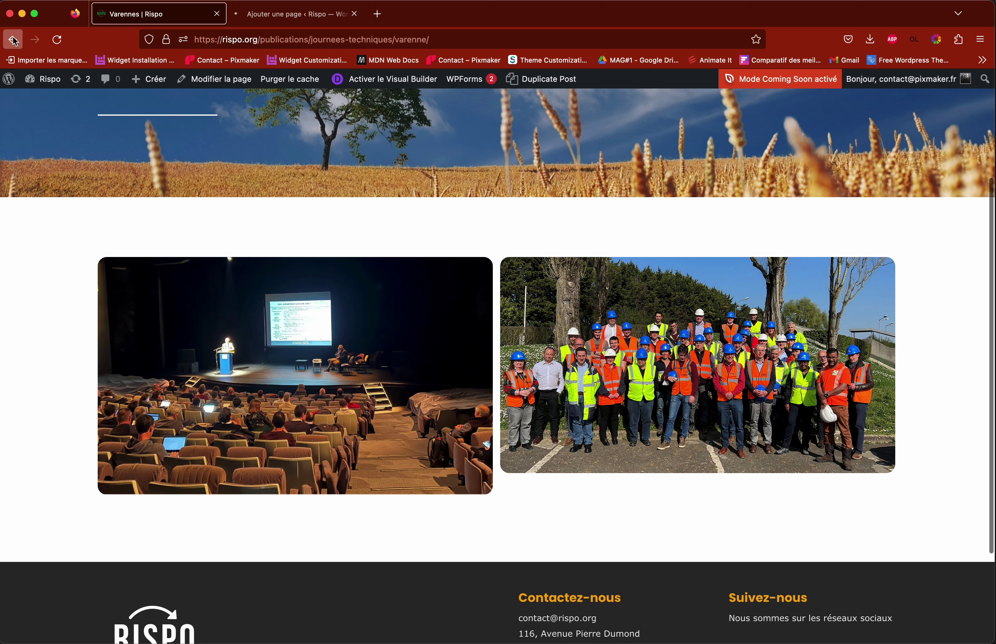
click(13, 40)
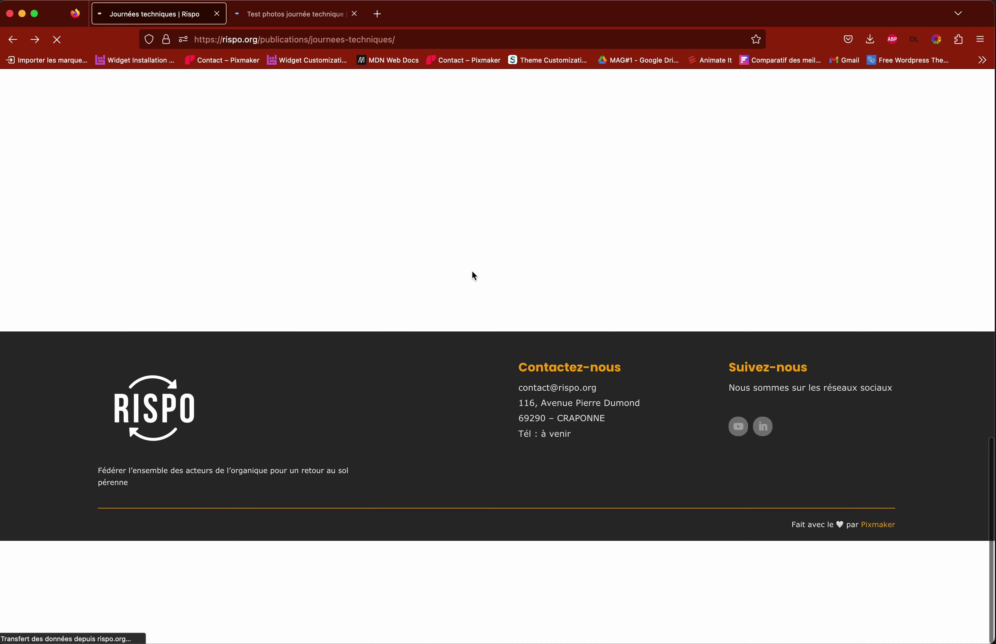
scroll(476, 255, up, 3)
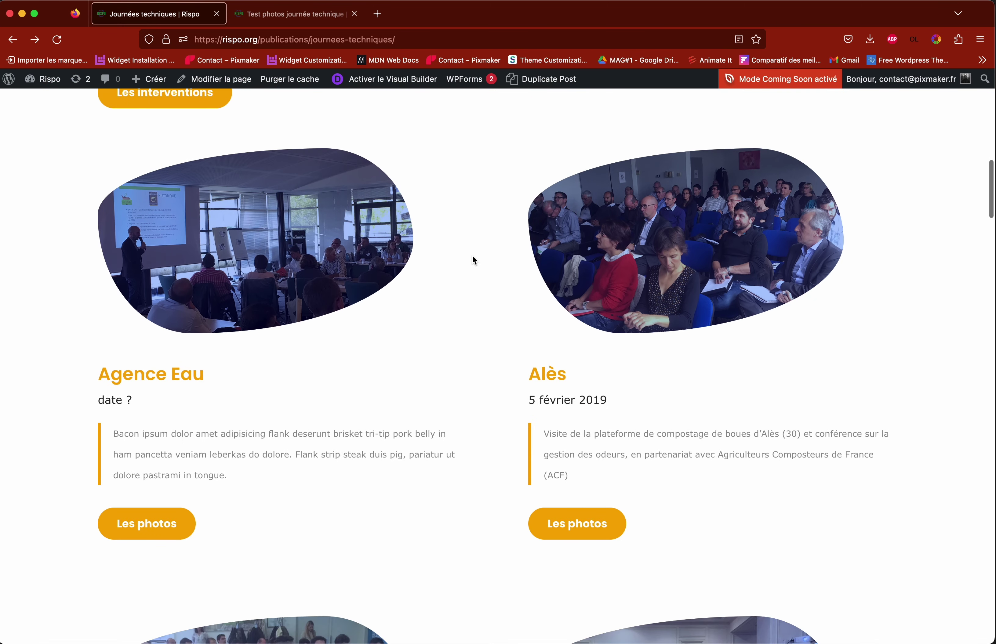
scroll(472, 254, up, 3)
click(573, 280)
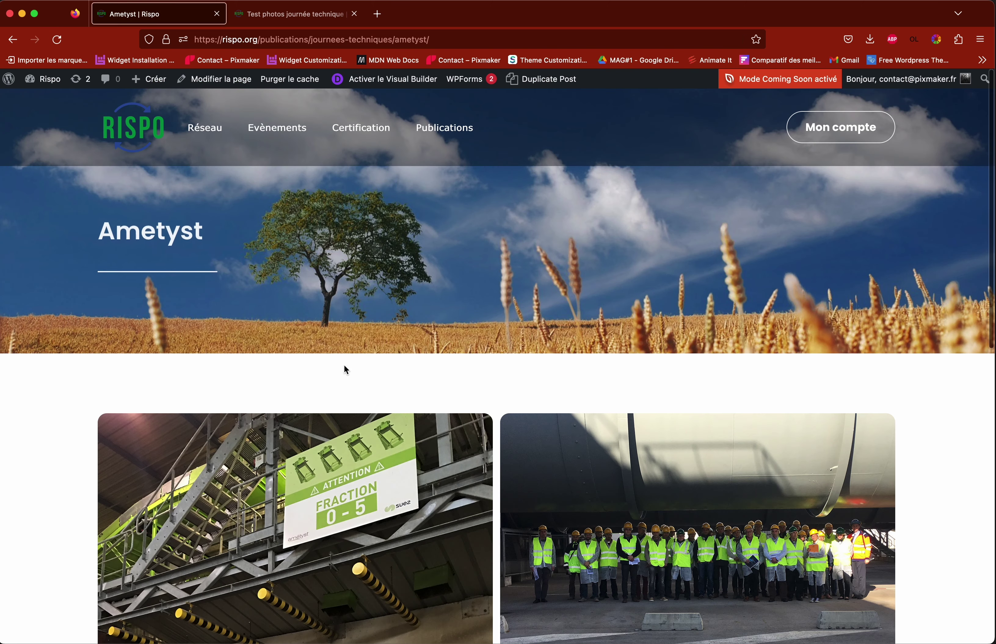
scroll(457, 375, down, 5)
scroll(457, 375, up, 5)
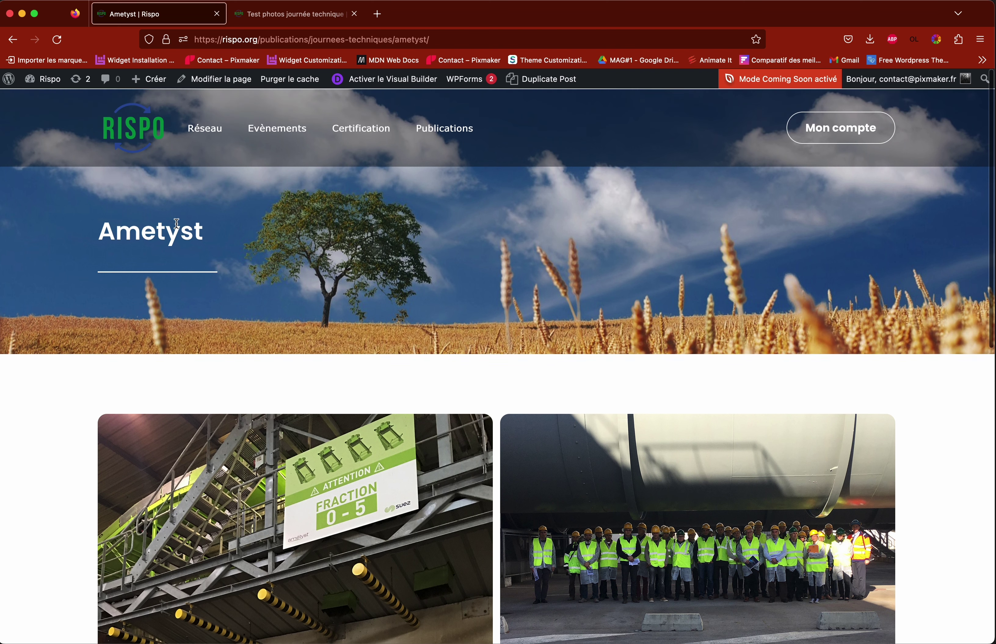
drag(99, 232, 201, 237)
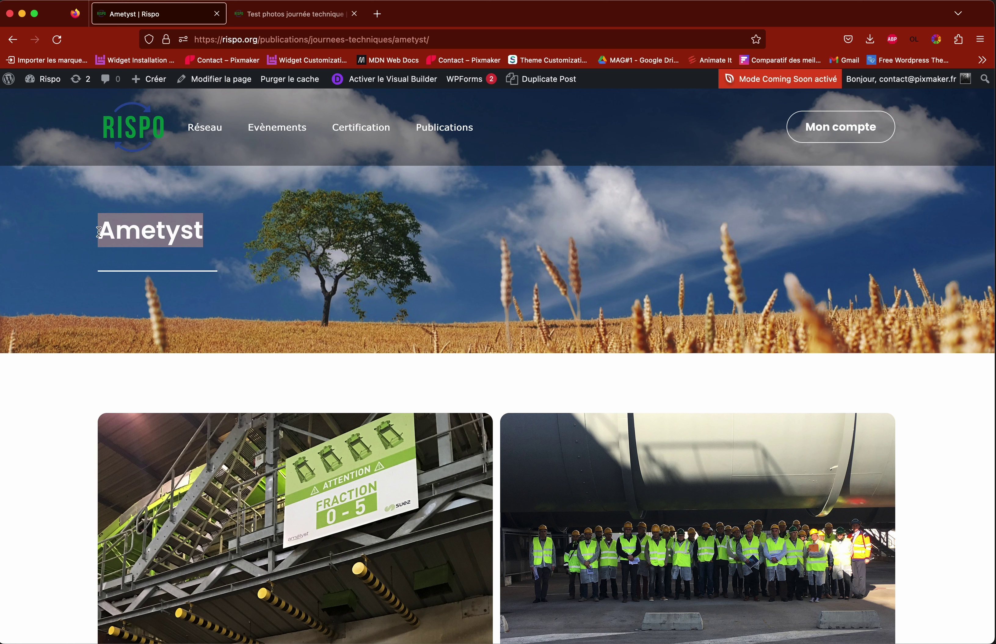
click(294, 16)
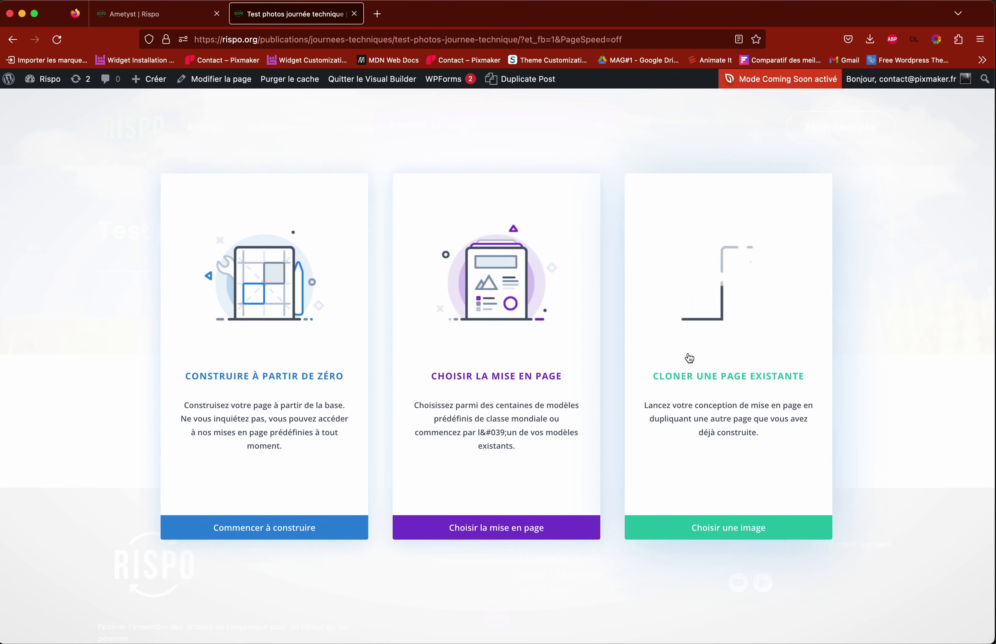
Step: Clone an existing page by finding Ametyst among existing pages and using its layout
click(731, 350)
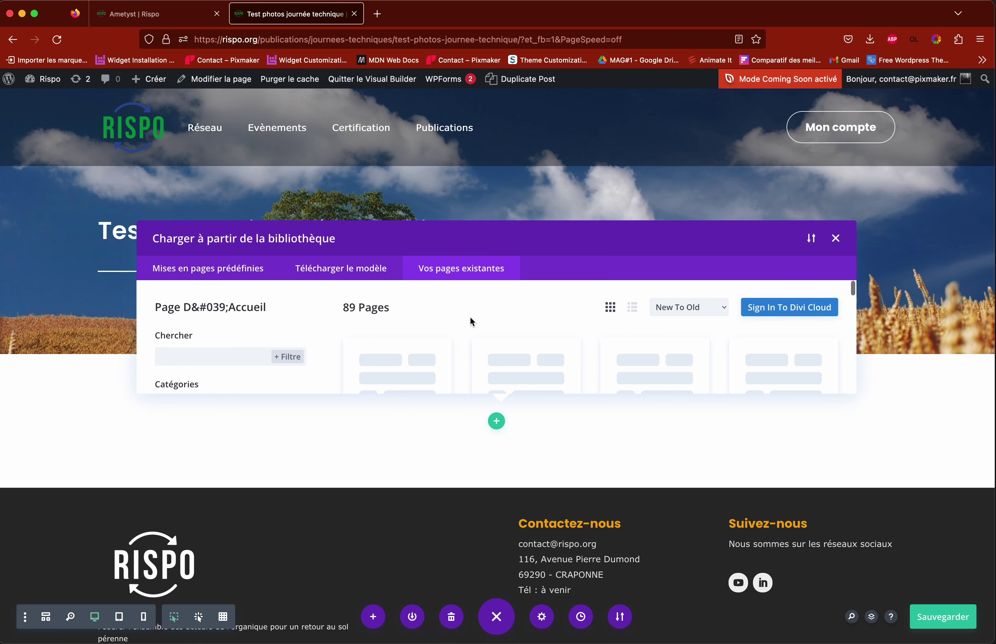
scroll(470, 317, down, 5)
scroll(470, 316, up, 5)
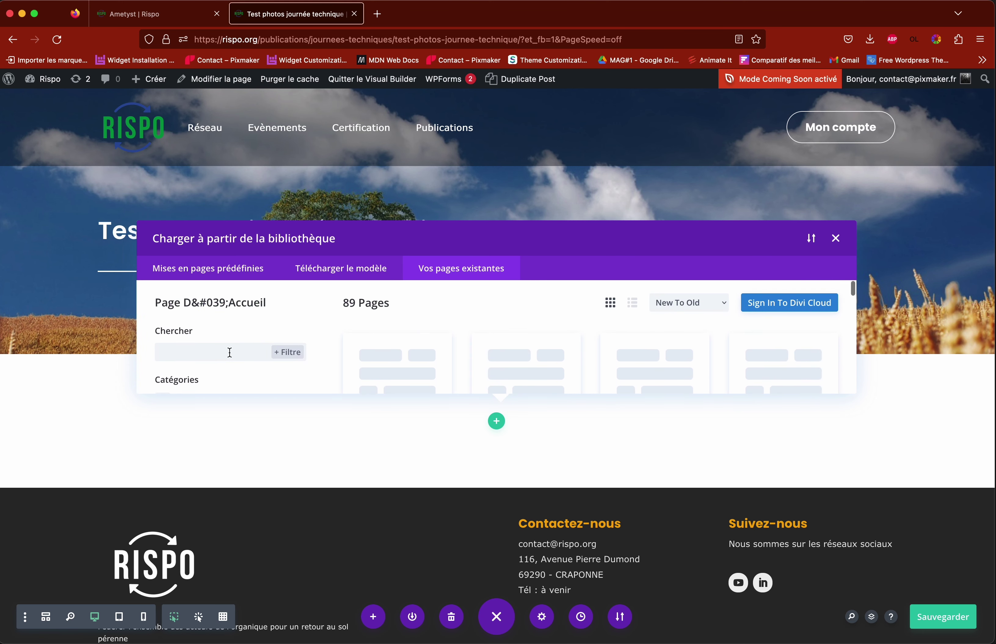
click(195, 354)
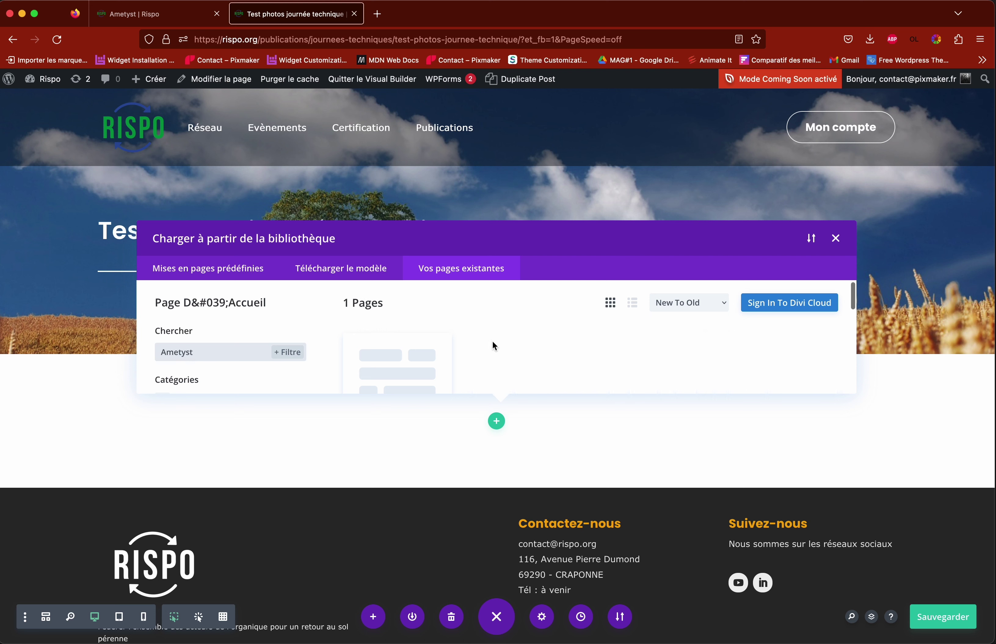
scroll(494, 345, down, 4)
scroll(224, 333, up, 3)
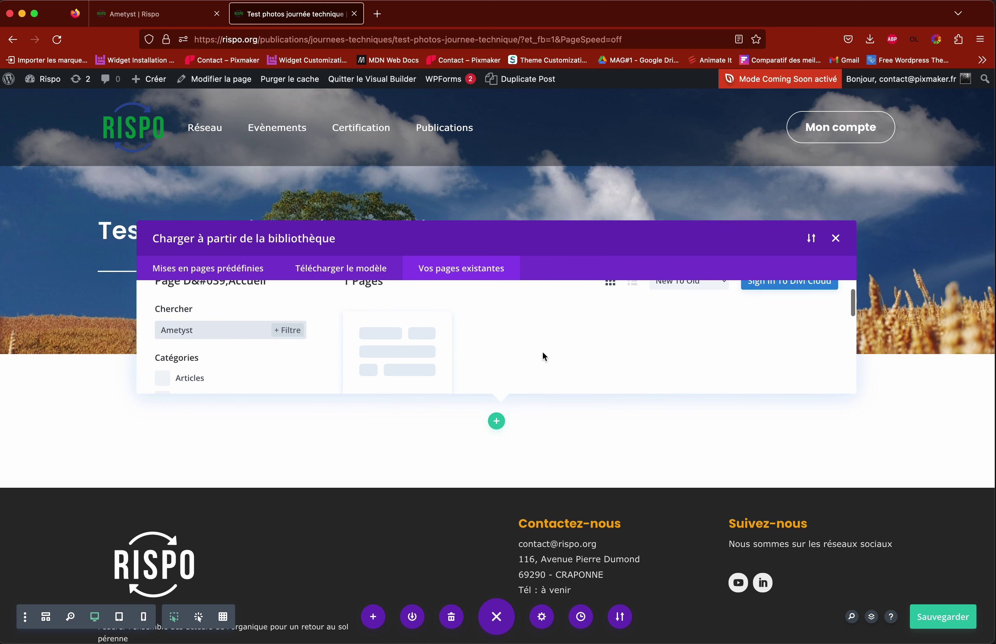
scroll(524, 353, down, 3)
scroll(524, 352, up, 2)
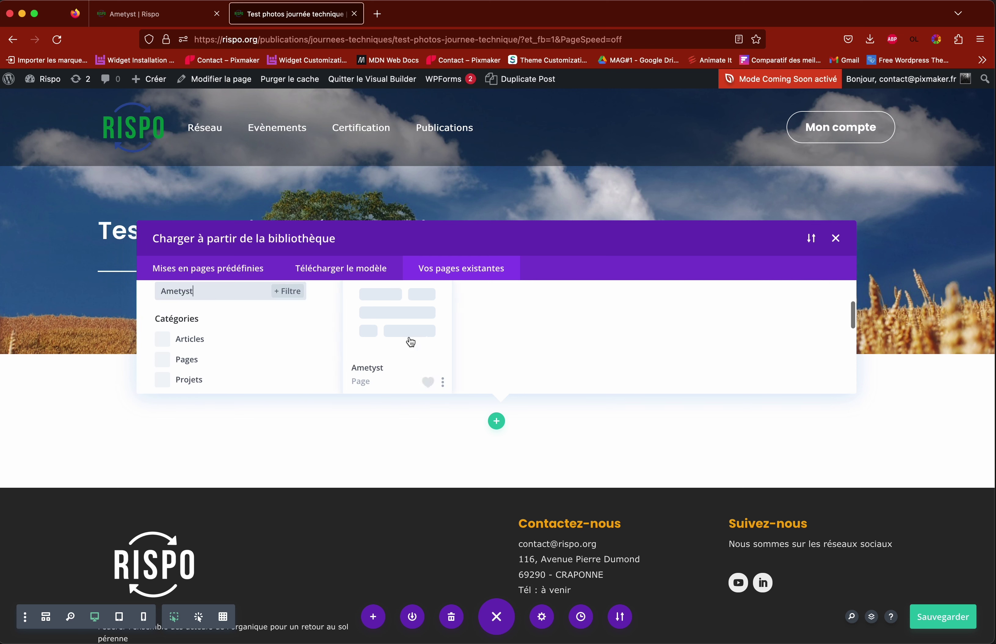
scroll(476, 335, up, 2)
scroll(477, 334, down, 3)
scroll(477, 334, up, 2)
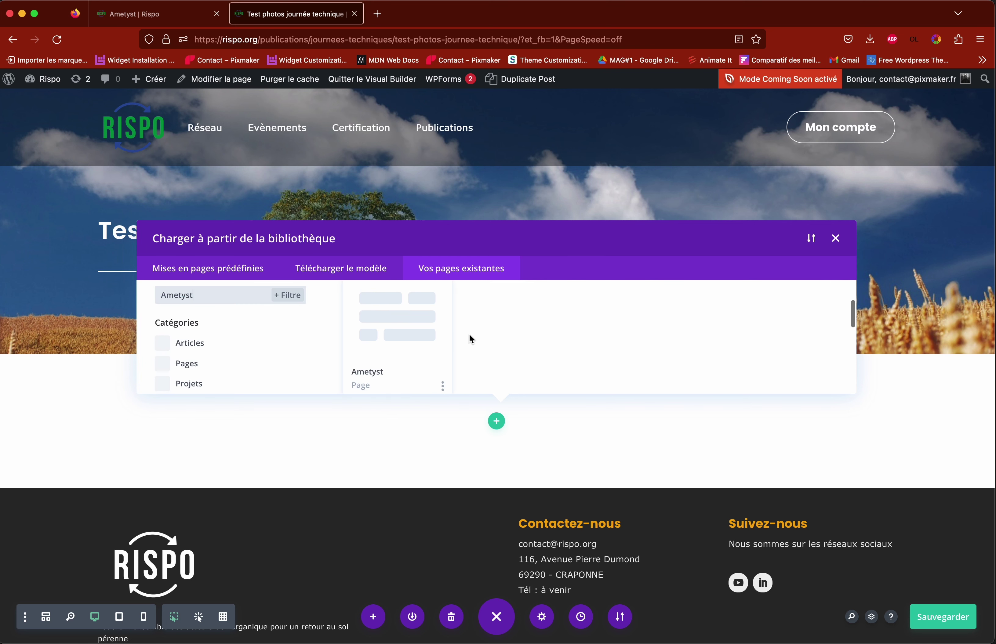
click(403, 327)
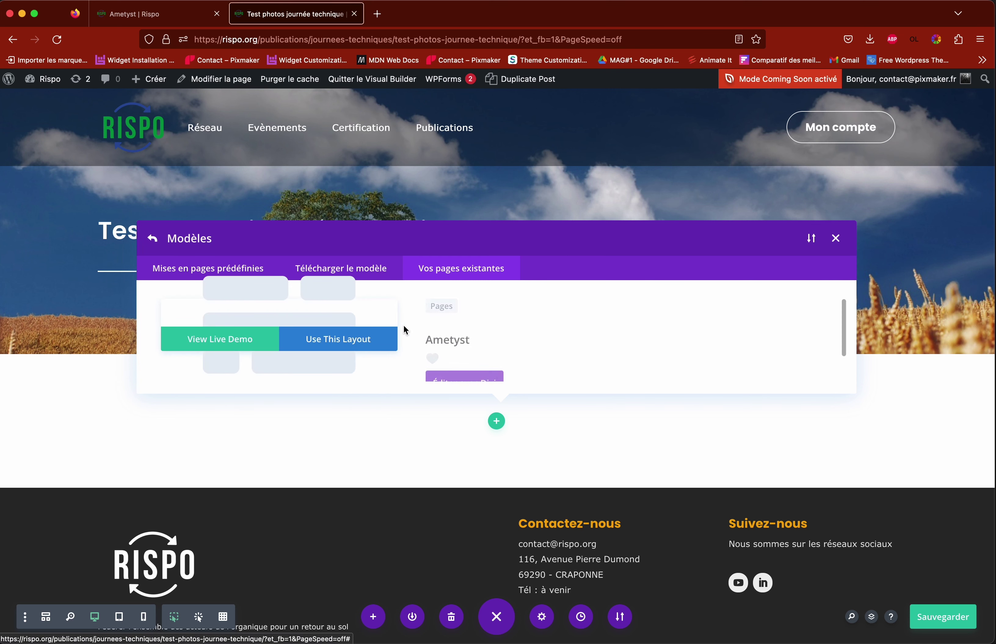
click(337, 344)
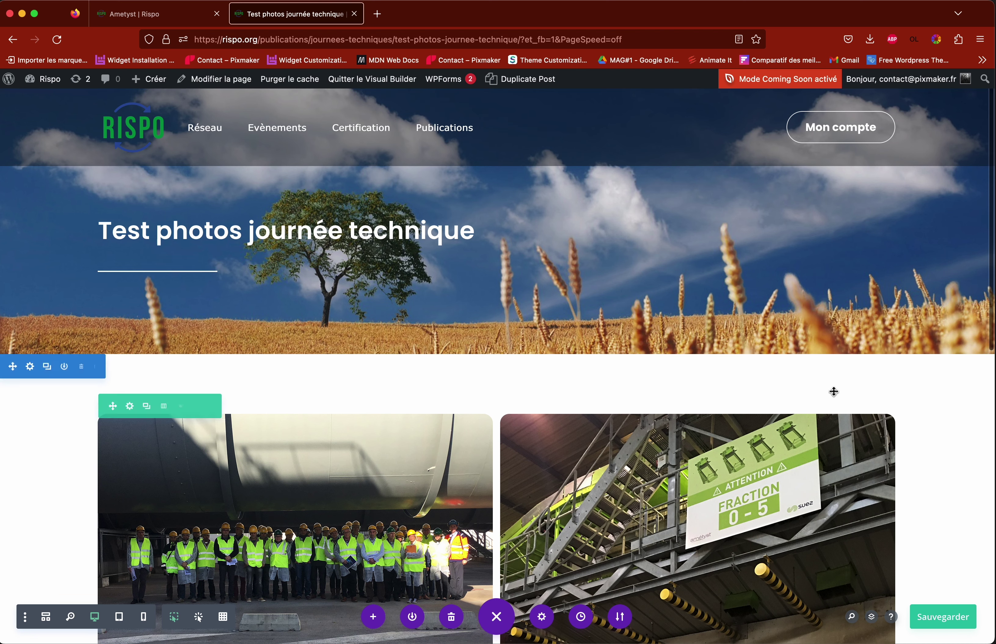
Step: Scroll down to review the cloned Ametyst masonry gallery and its two photos
scroll(833, 391, down, 5)
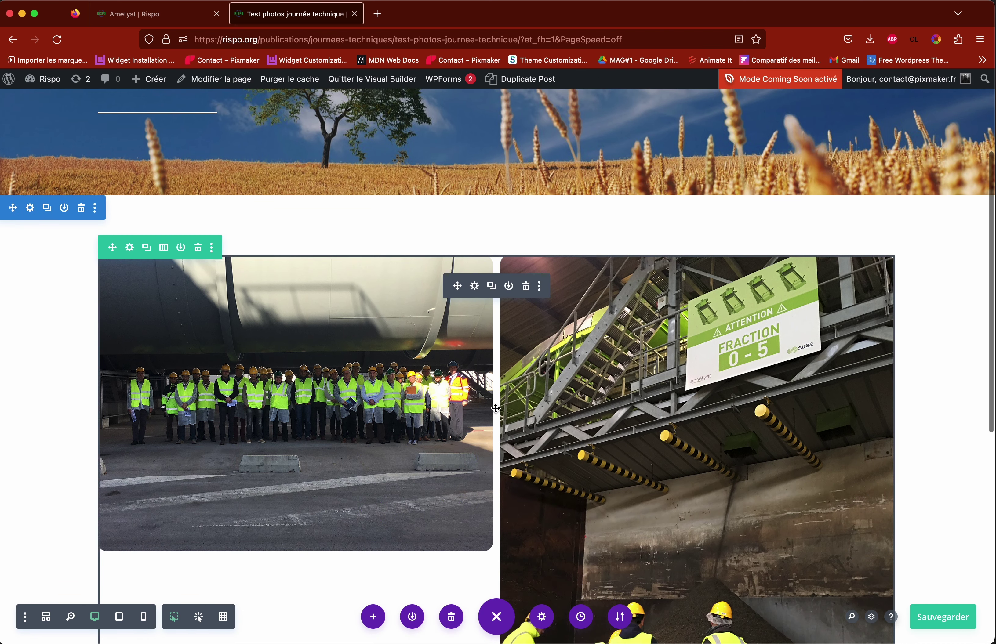
scroll(328, 497, down, 8)
scroll(318, 422, up, 2)
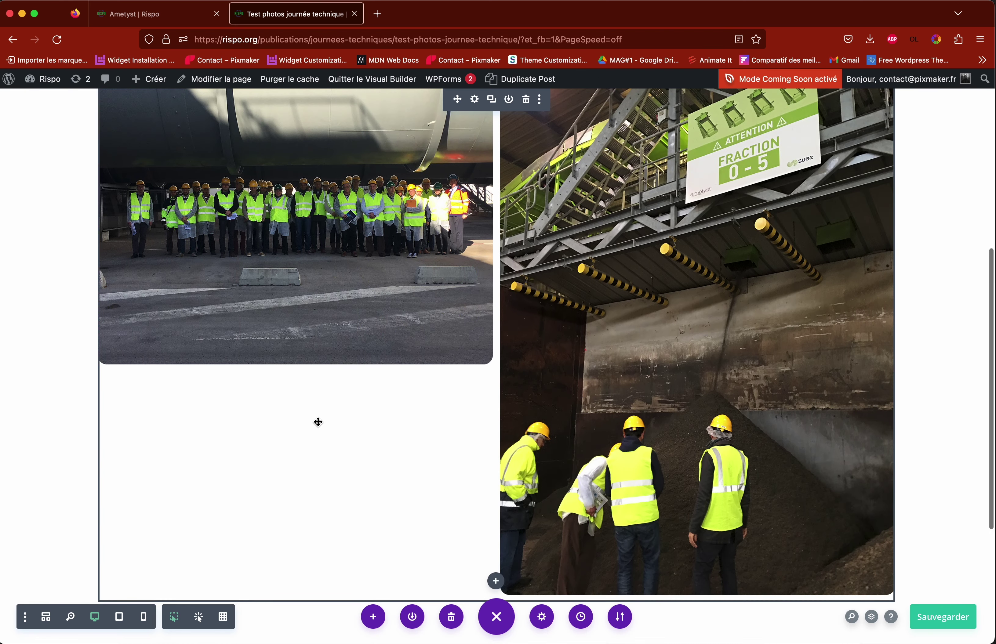
scroll(318, 422, up, 5)
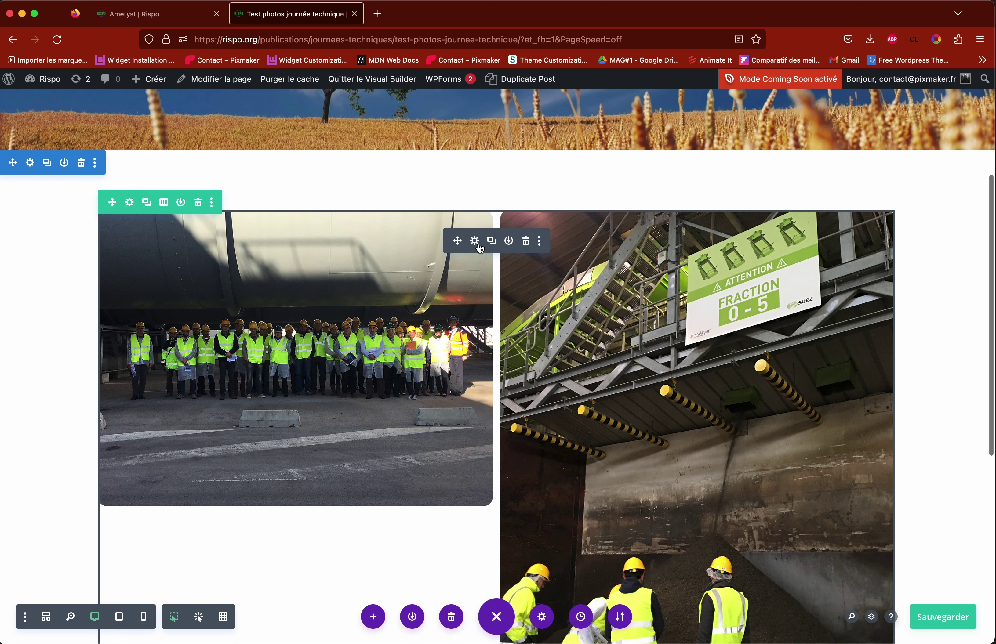
Step: Open the masonry gallery settings and add the woman's portrait from the media library
click(475, 241)
drag(200, 114, 716, 114)
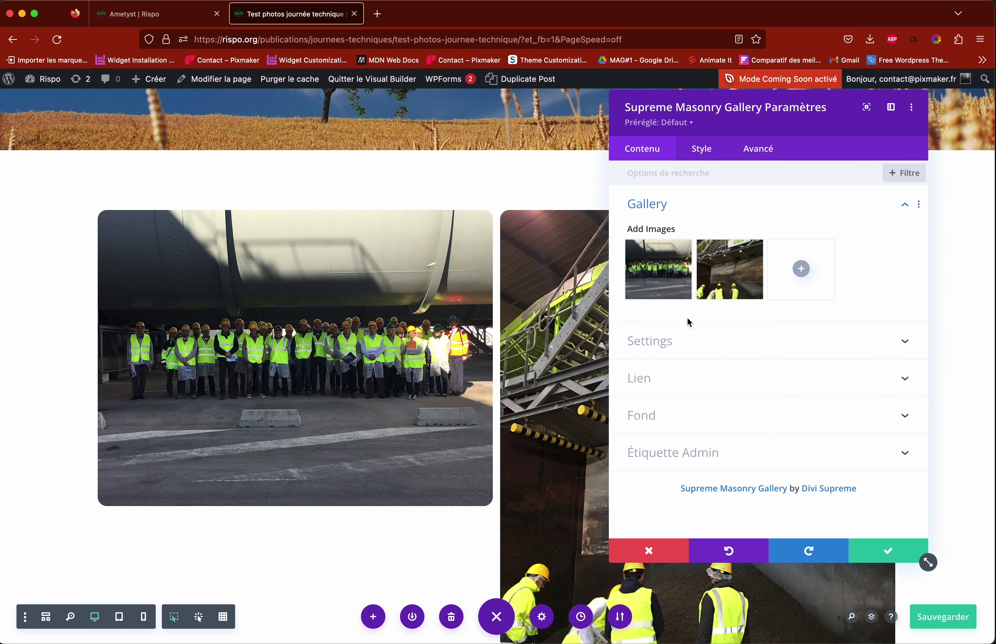
click(801, 269)
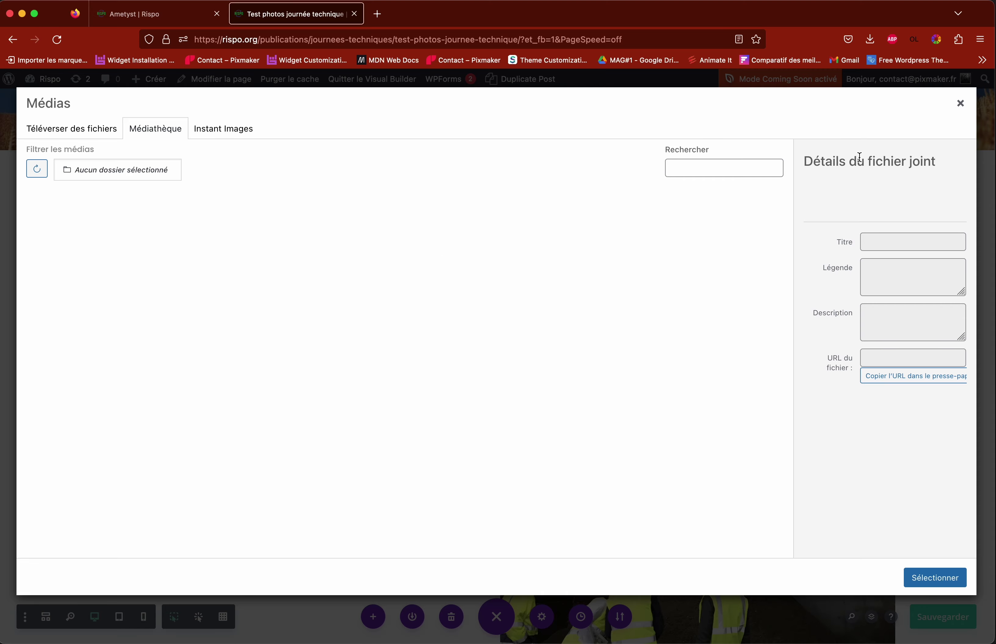
click(490, 396)
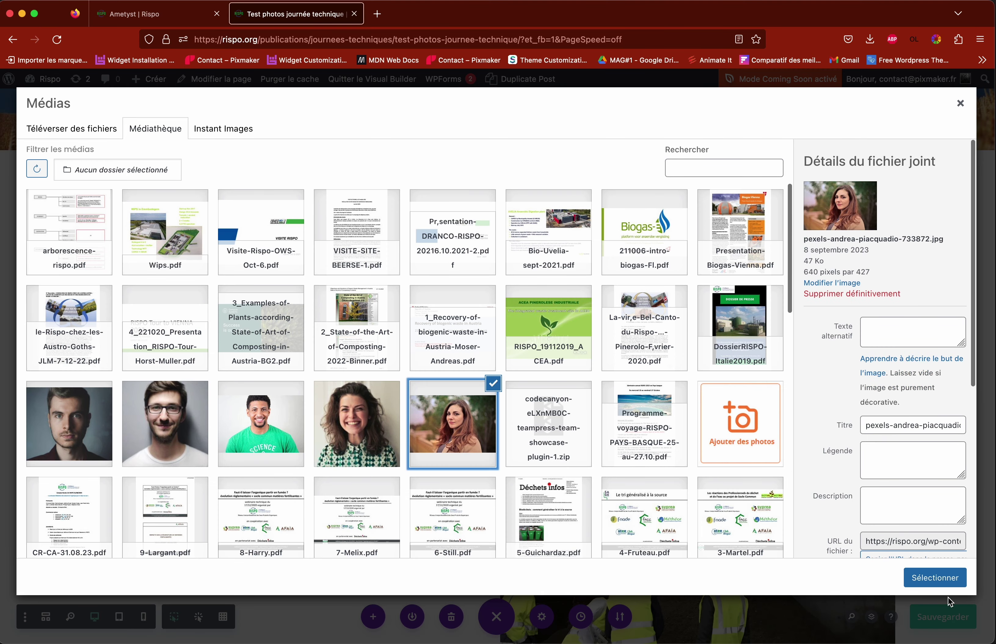
click(935, 577)
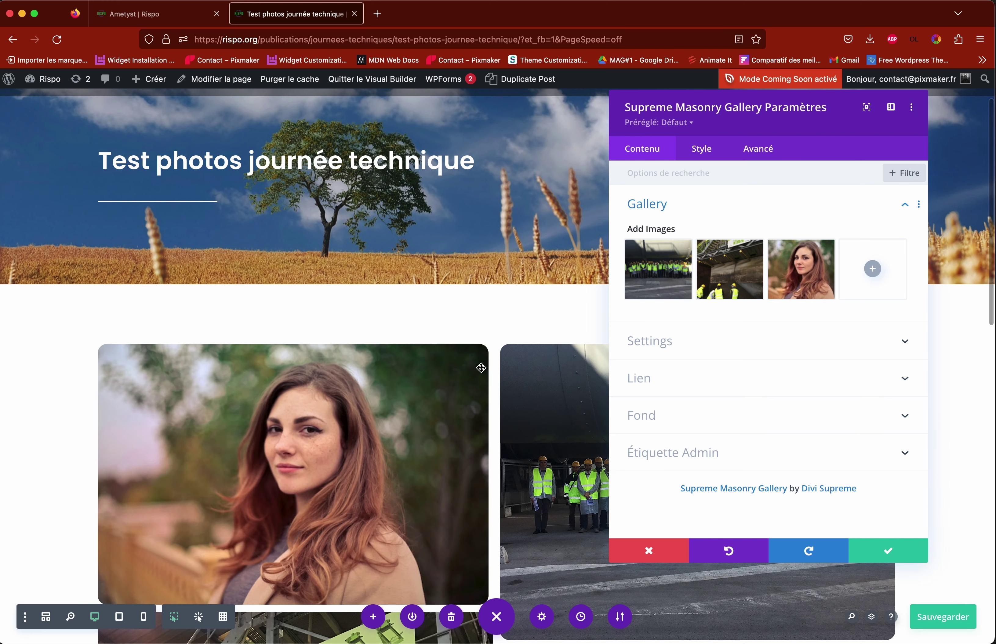
Step: Add the group photo in front of the building, then remove the woman's portrait
scroll(512, 368, down, 4)
scroll(513, 369, down, 8)
scroll(512, 369, up, 10)
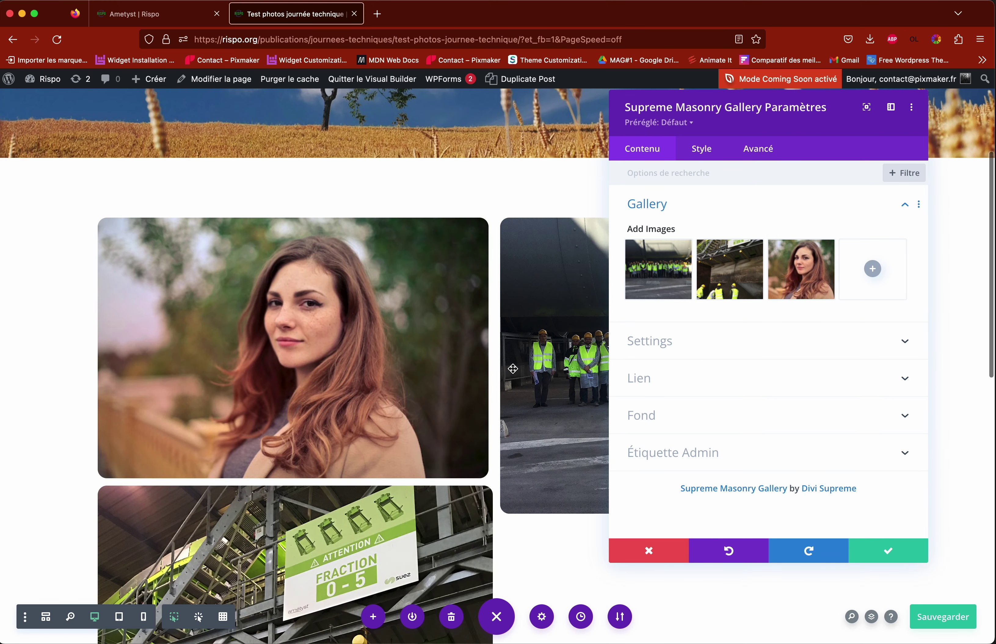
click(872, 269)
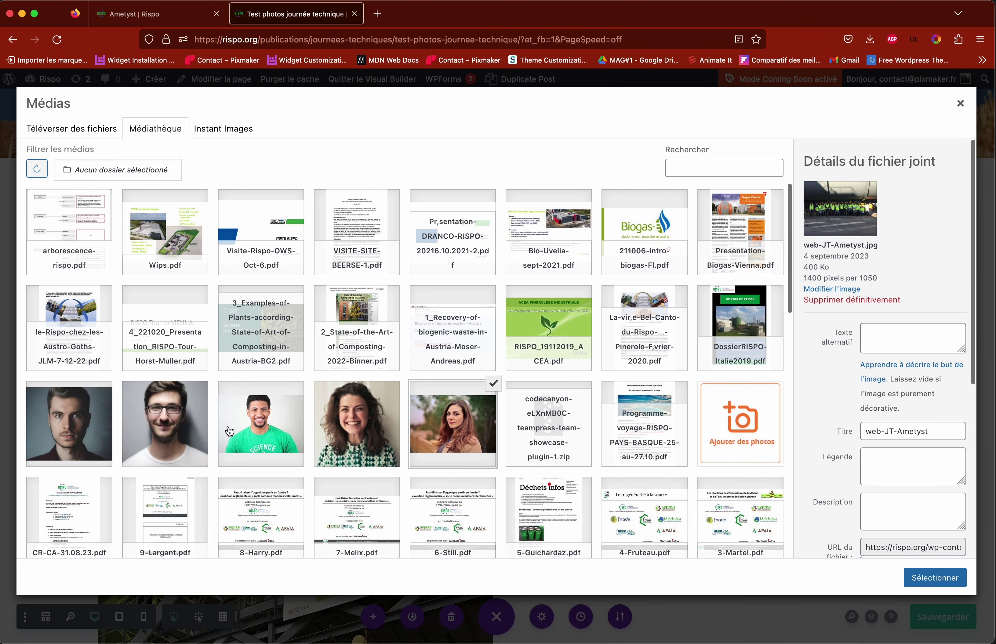
scroll(567, 440, down, 10)
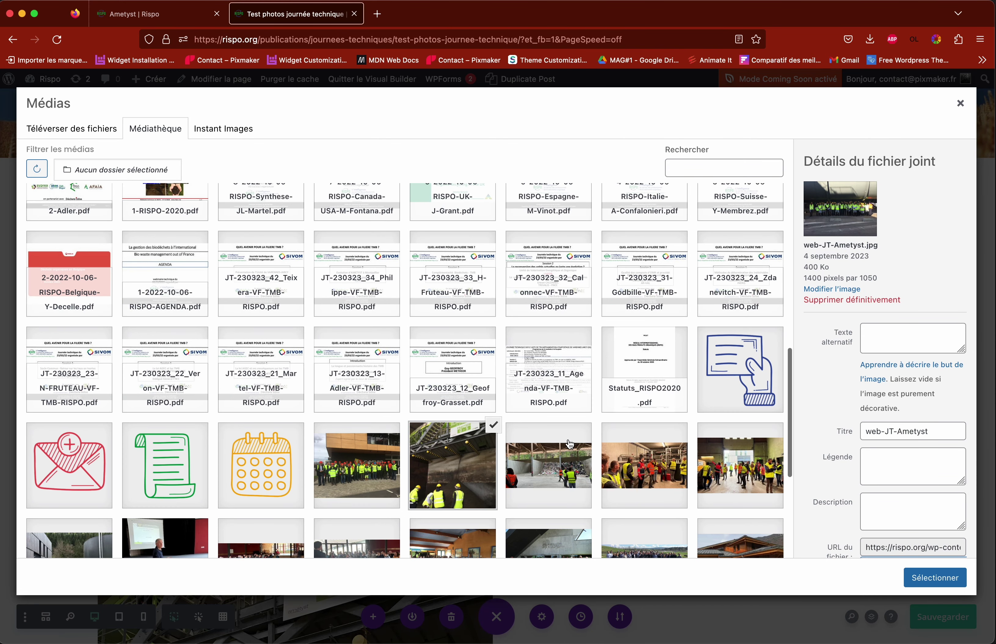
click(353, 467)
click(934, 580)
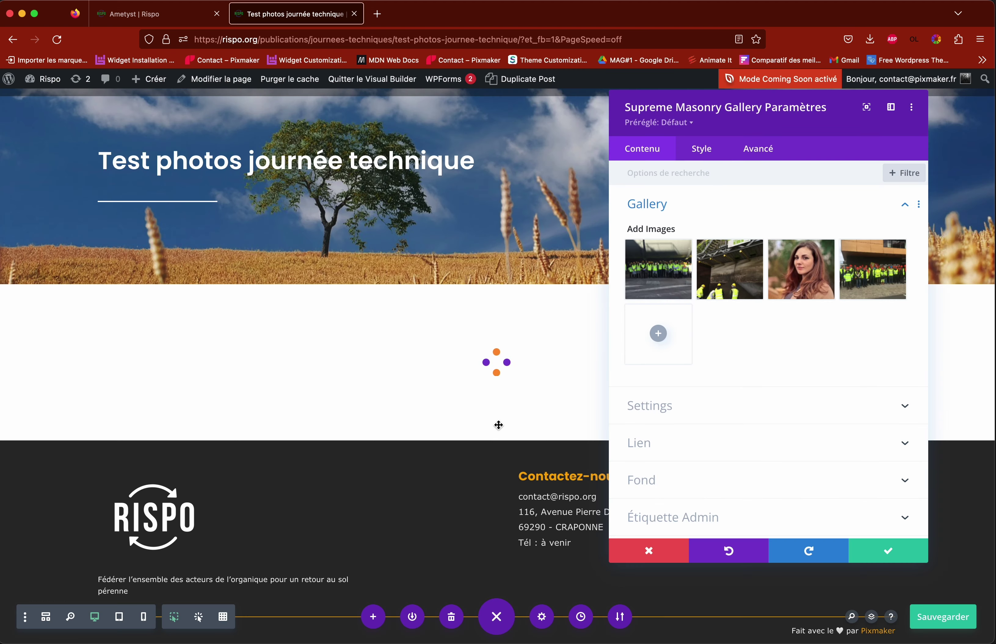
scroll(516, 396, down, 10)
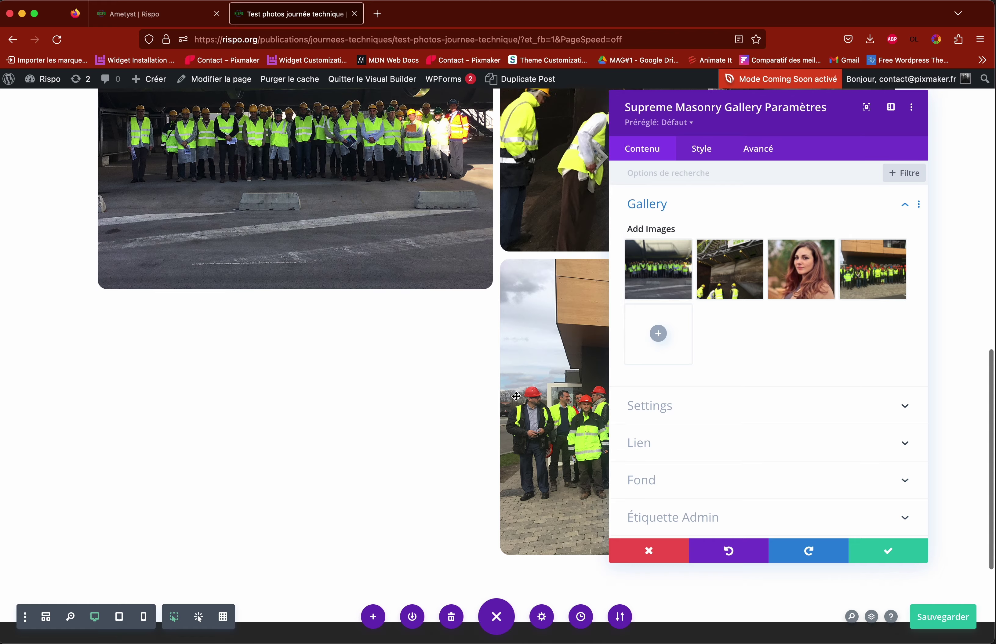
scroll(516, 396, up, 5)
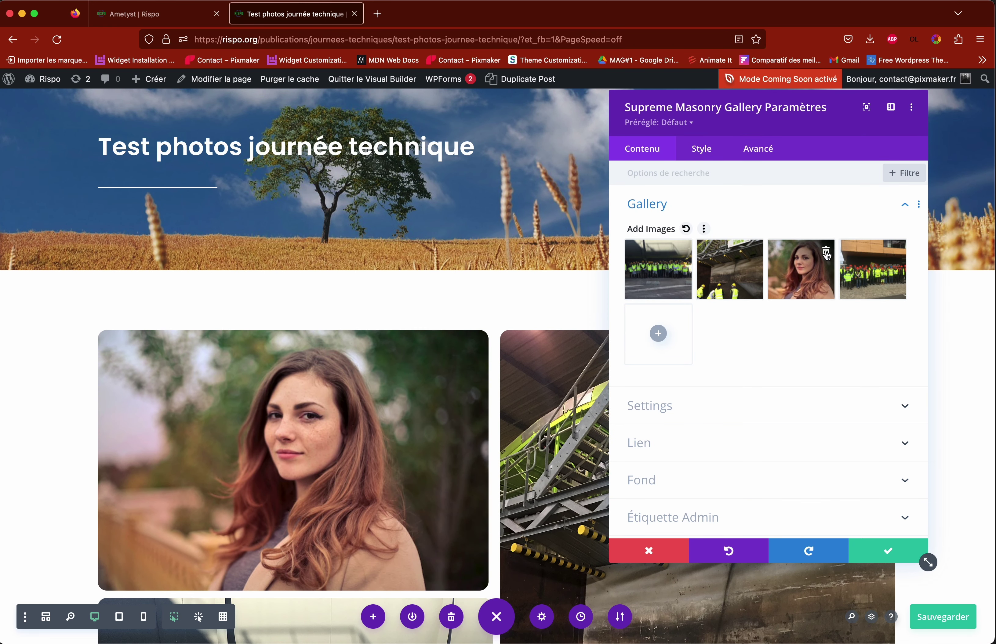
click(825, 253)
Step: Delete all three existing images from the masonry gallery
click(826, 251)
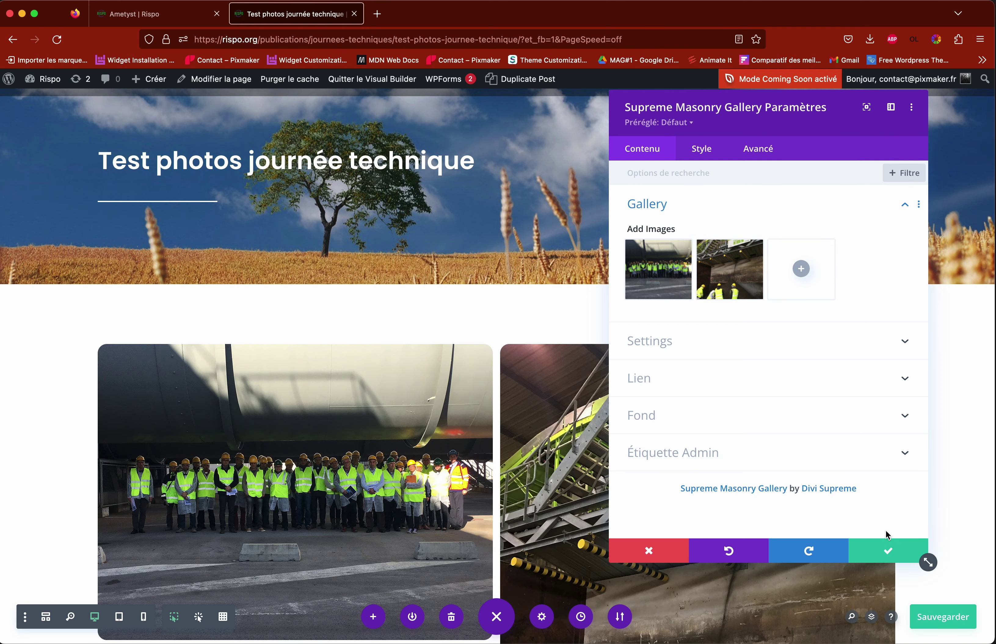
click(754, 251)
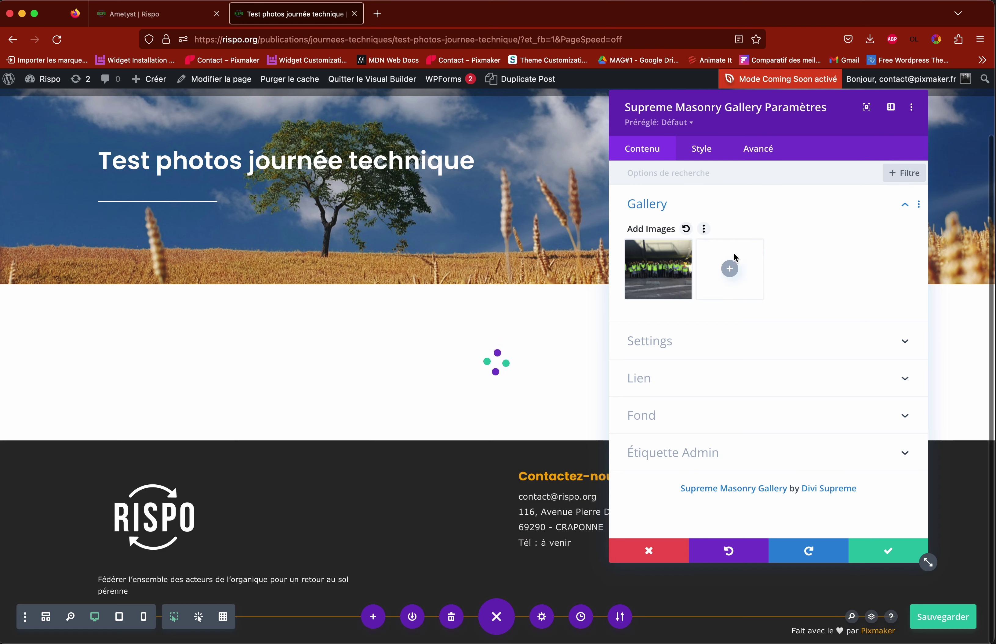
click(683, 252)
Step: Add the smiling woman's portrait and web-JT-Symevad2.jpg to the gallery and confirm the settings
click(766, 287)
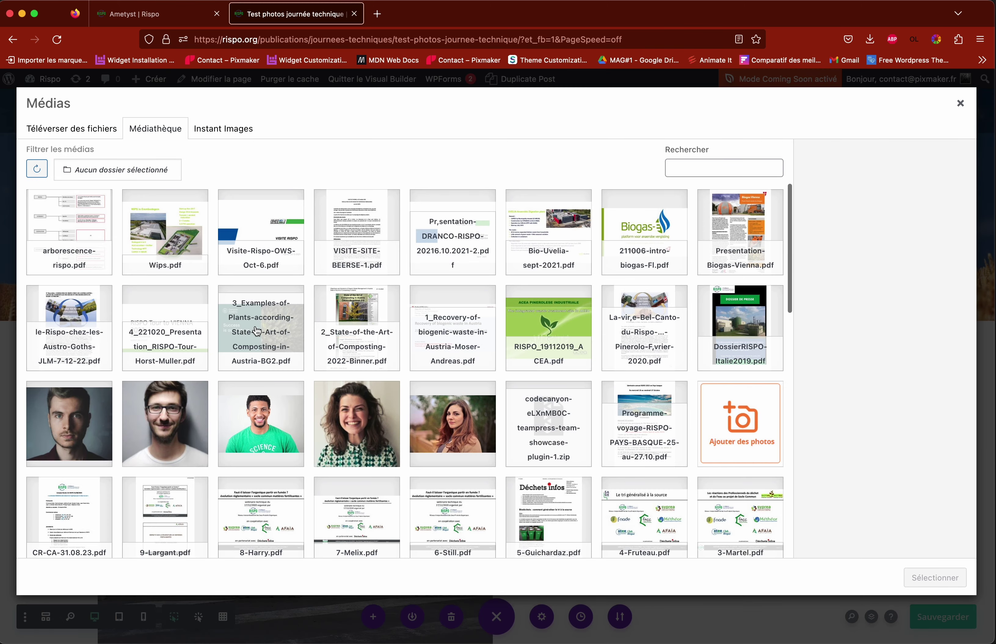
click(351, 451)
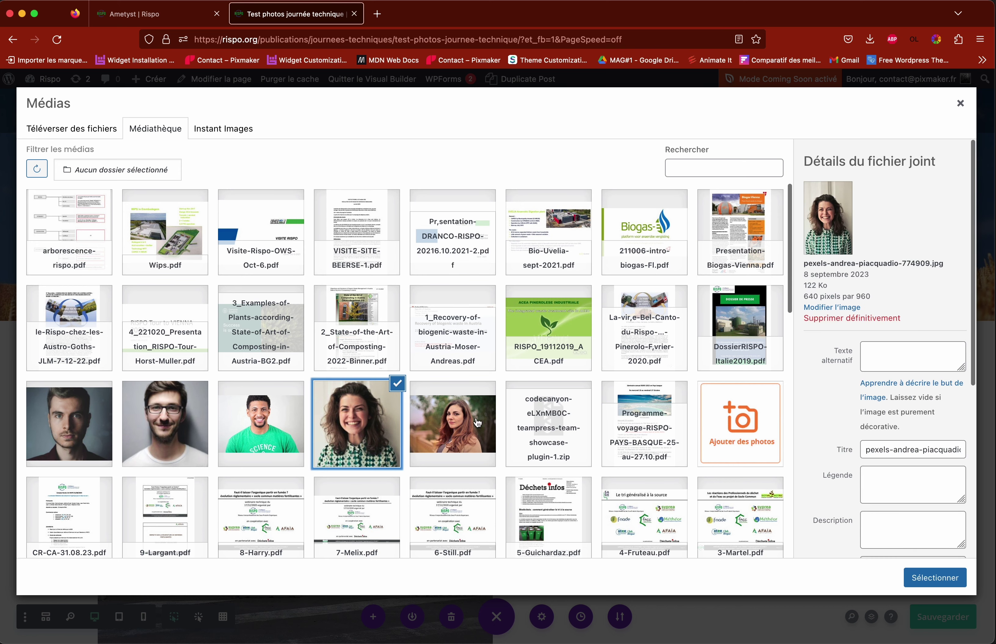
scroll(664, 343, down, 10)
click(357, 479)
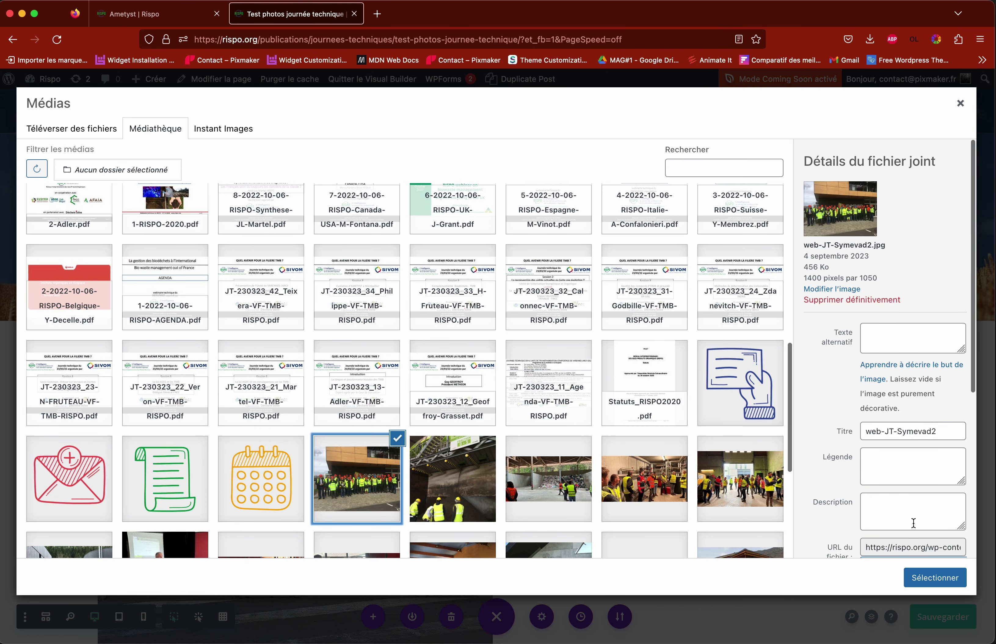
click(927, 584)
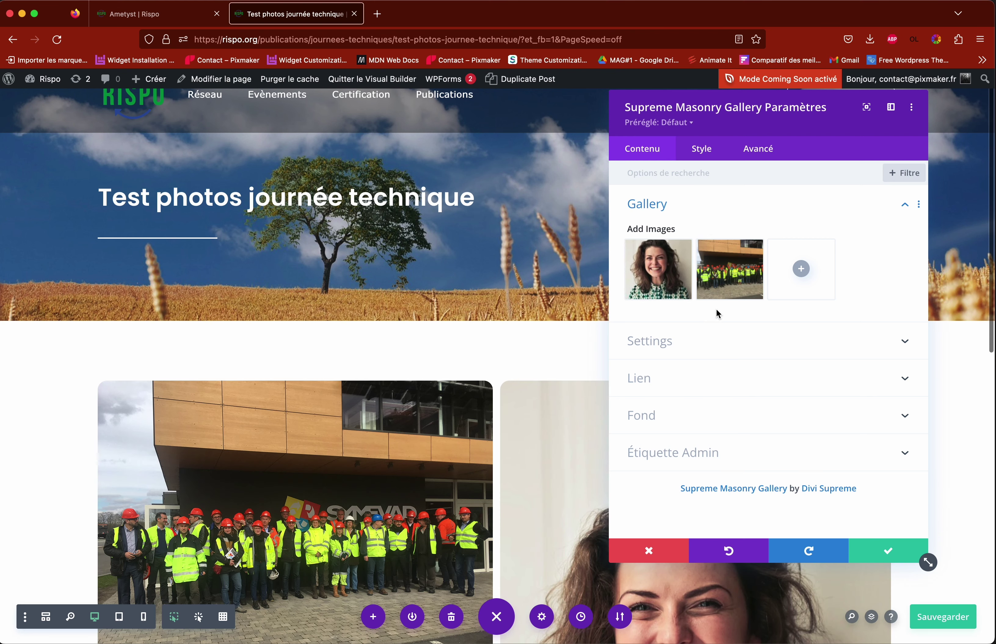
scroll(452, 378, down, 8)
scroll(465, 380, up, 5)
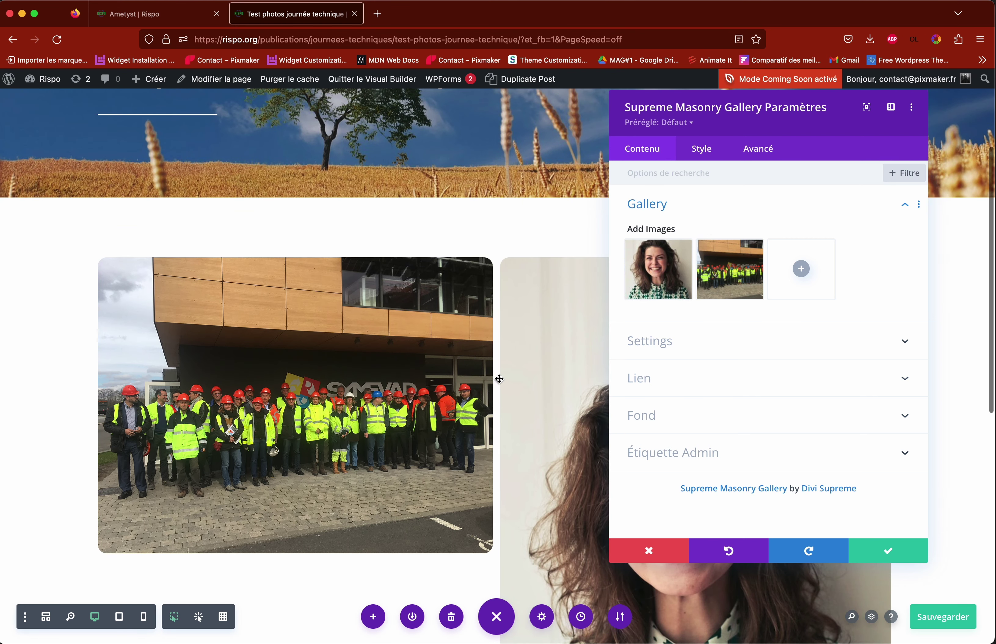
click(888, 551)
Step: Save the Test photos page
scroll(678, 477, up, 5)
scroll(678, 476, down, 2)
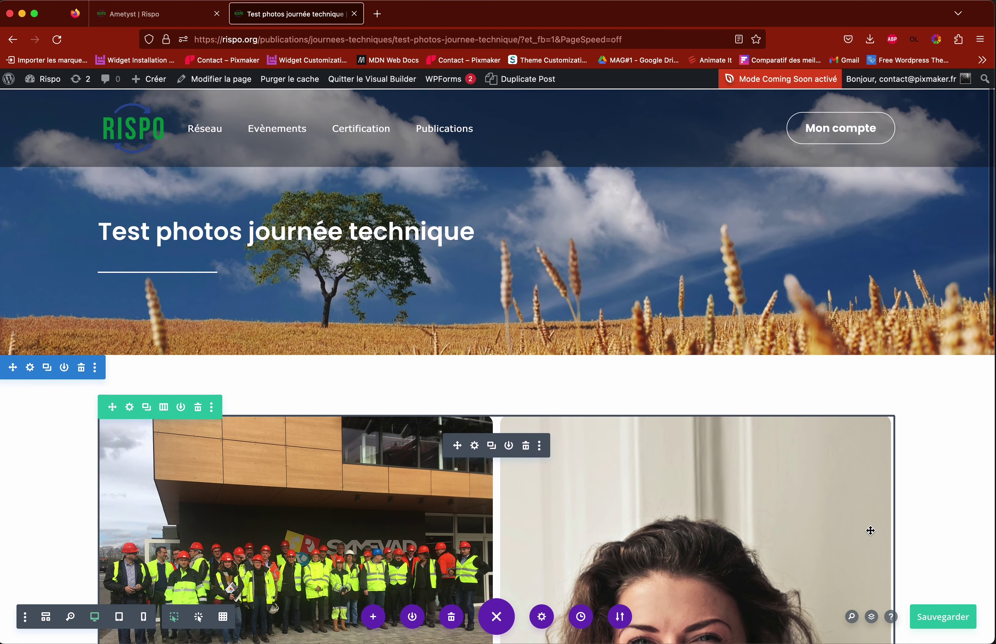
click(942, 628)
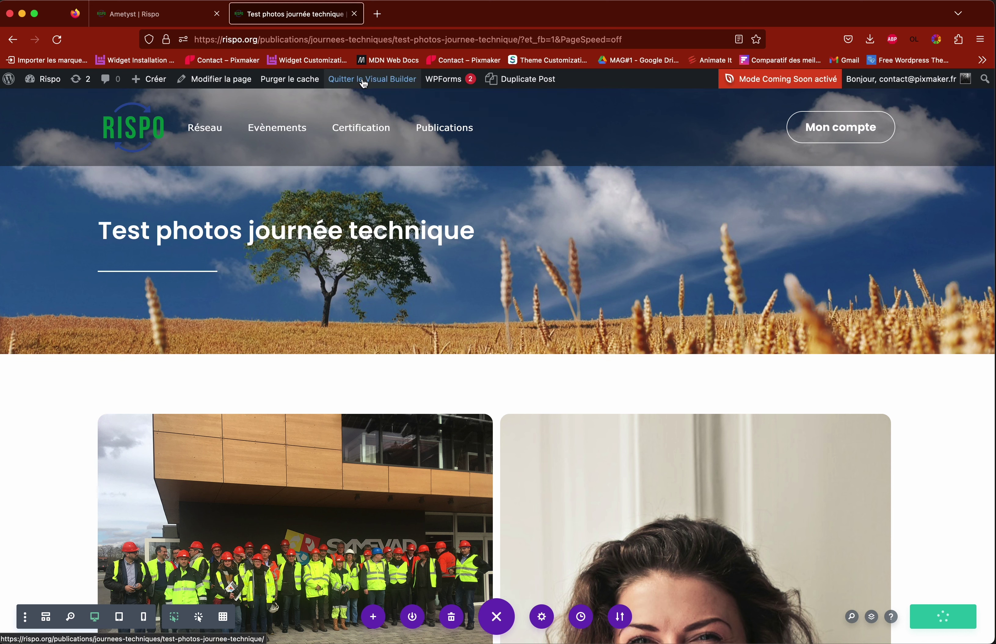
Step: Glance at the Ametyst tab, then open the Journées techniques page from the Publications menu
click(157, 15)
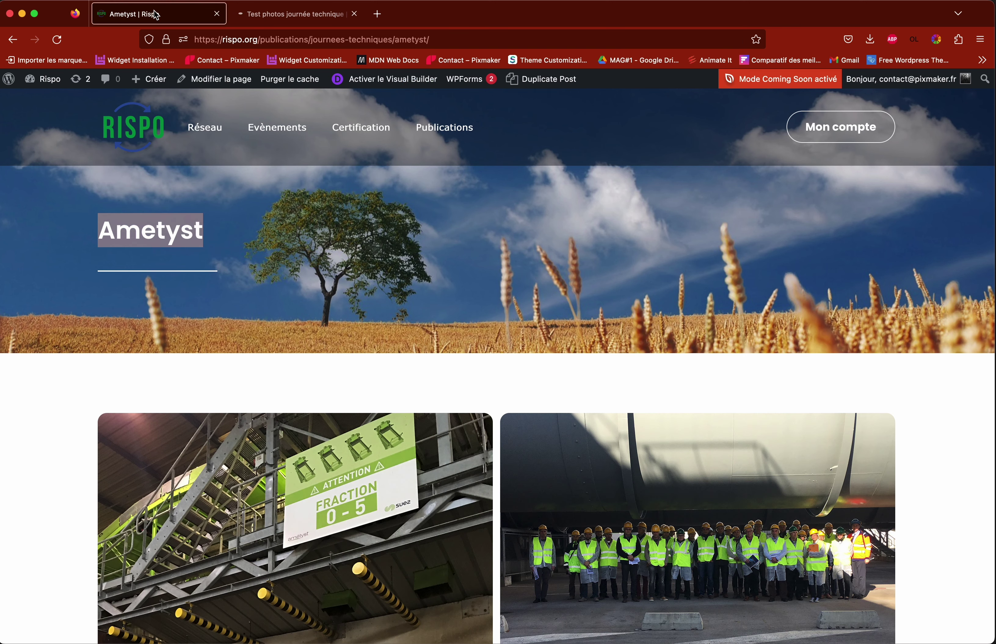
click(287, 17)
mouse_move(439, 130)
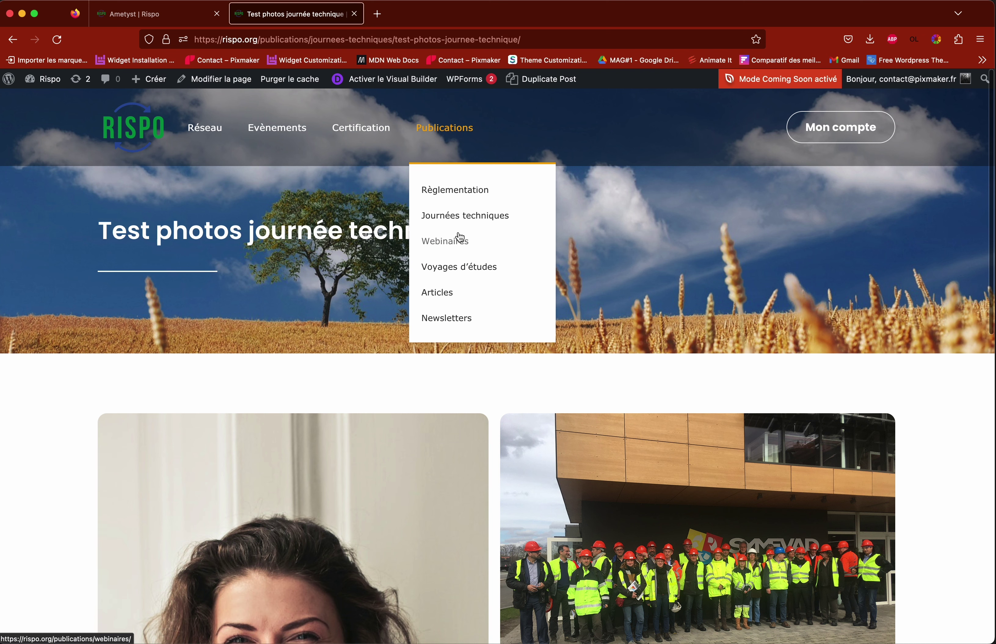
click(460, 222)
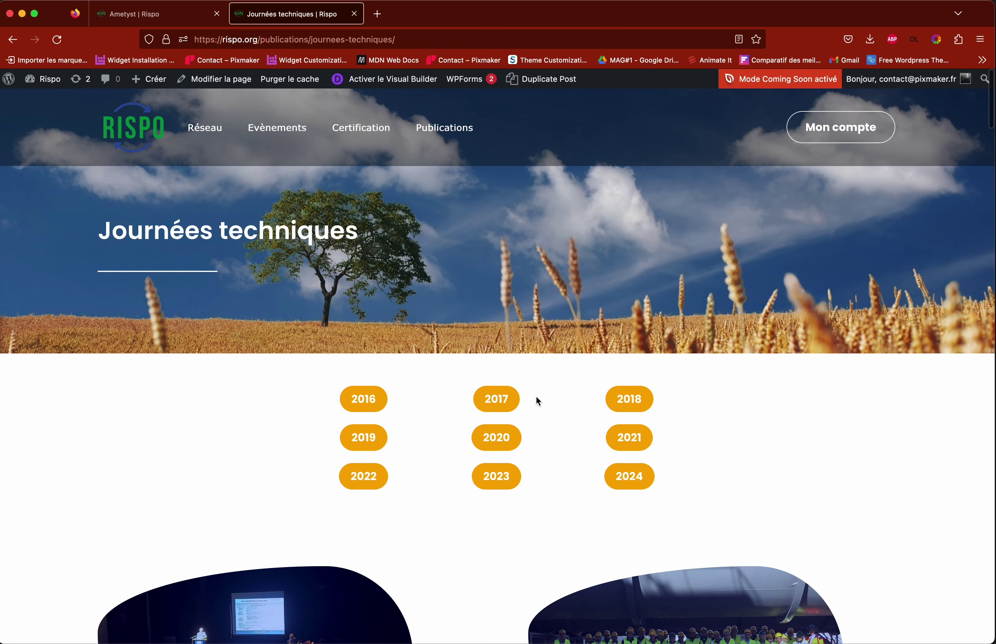
Step: Activate the Visual Builder on the Journées techniques page
scroll(538, 401, down, 20)
scroll(507, 380, down, 15)
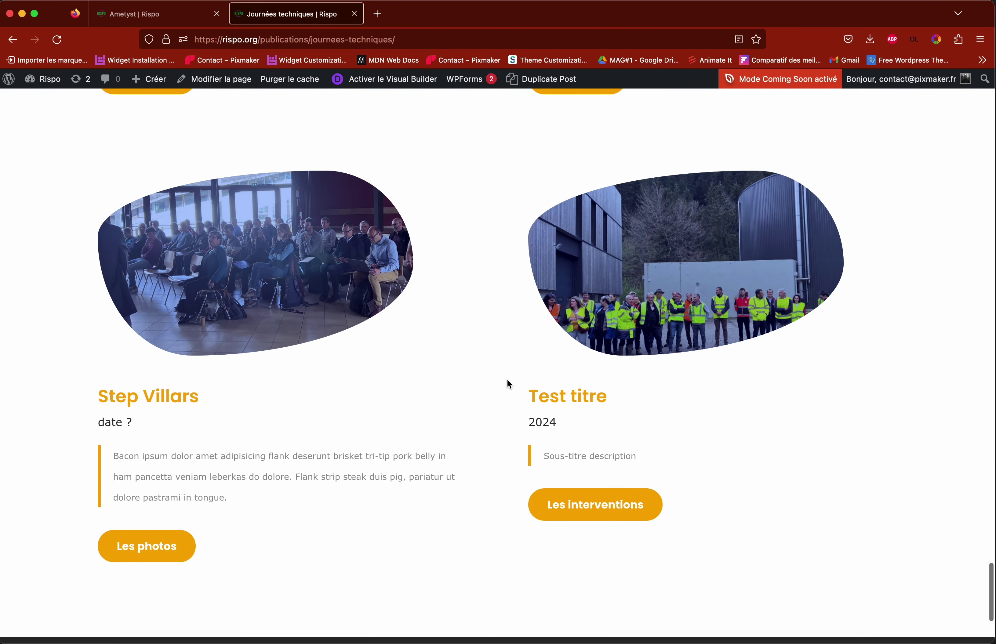
scroll(507, 384, down, 3)
scroll(447, 396, up, 2)
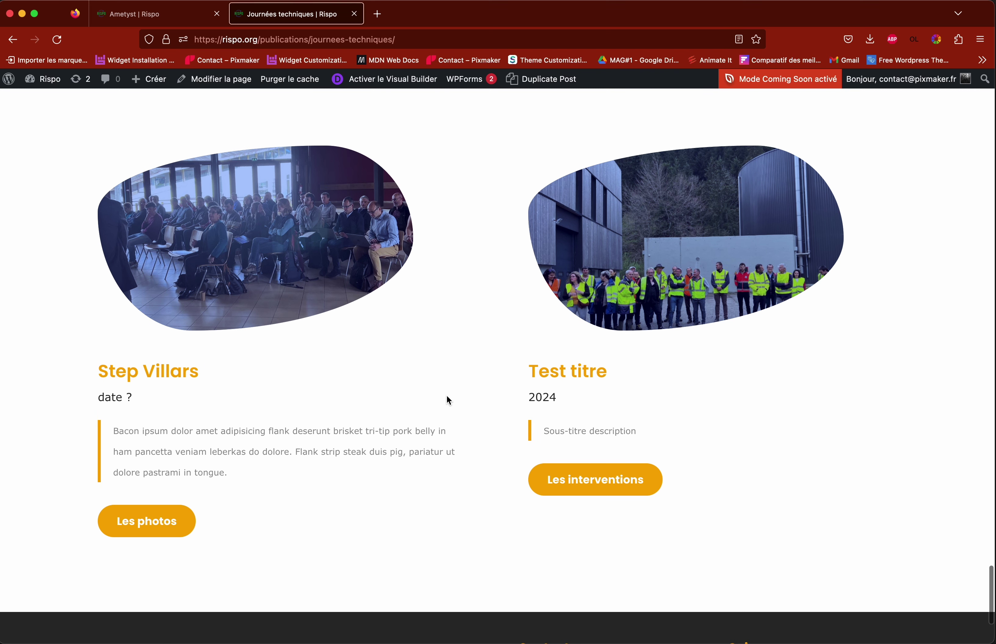
scroll(296, 443, up, 2)
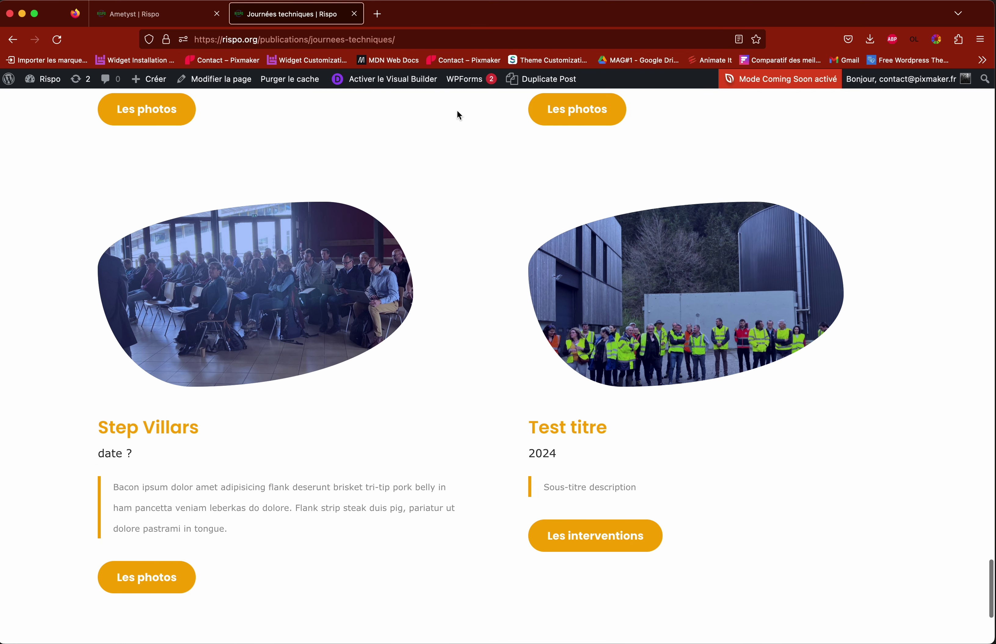
click(389, 79)
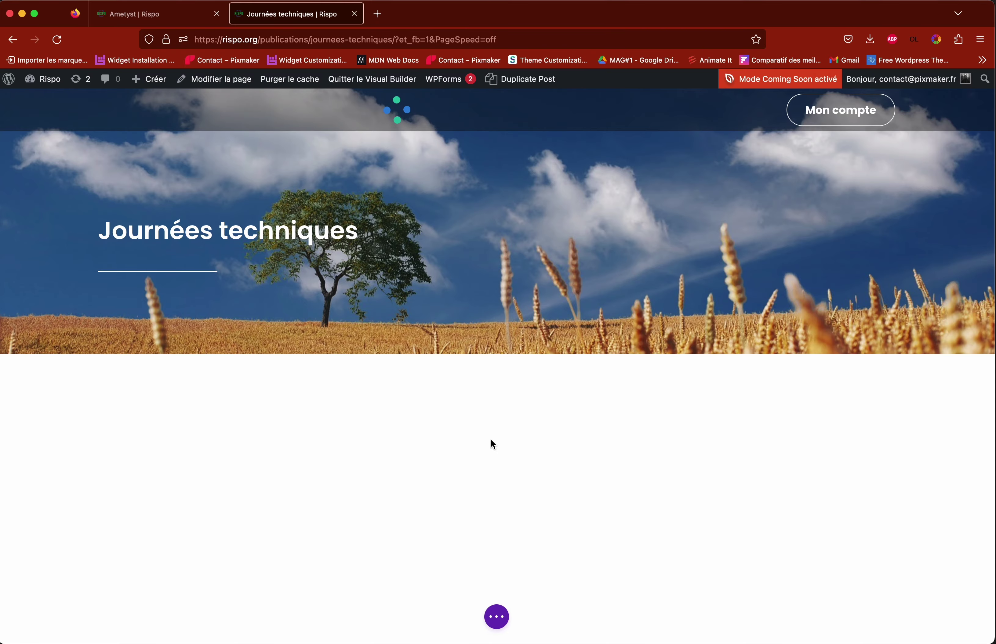
Step: Duplicate the Step Villars / Test titre card row from its row toolbar
scroll(488, 437, down, 20)
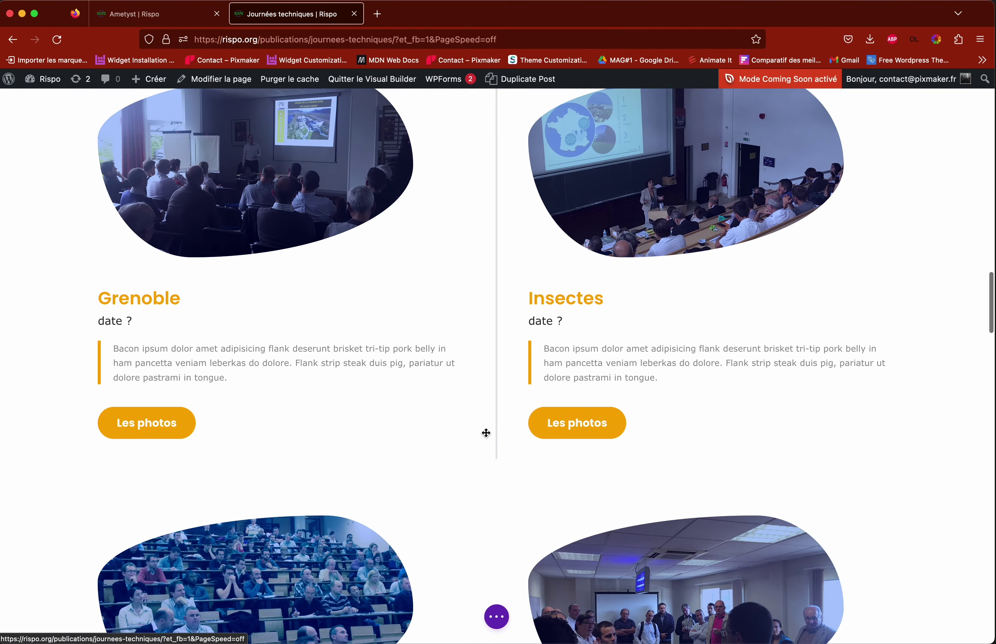
scroll(486, 433, down, 10)
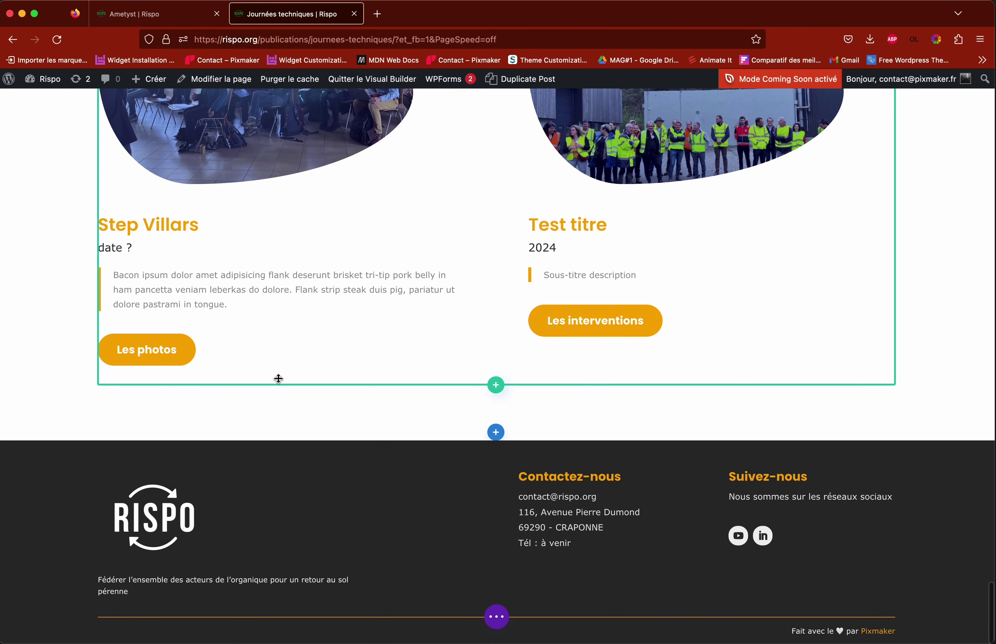
scroll(278, 379, up, 5)
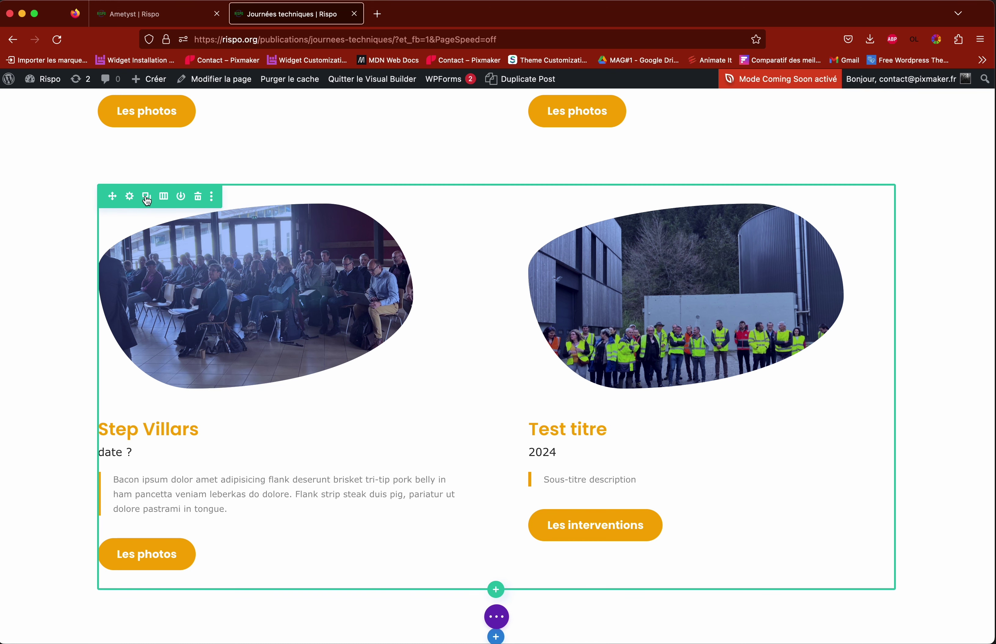
click(147, 203)
scroll(306, 322, down, 10)
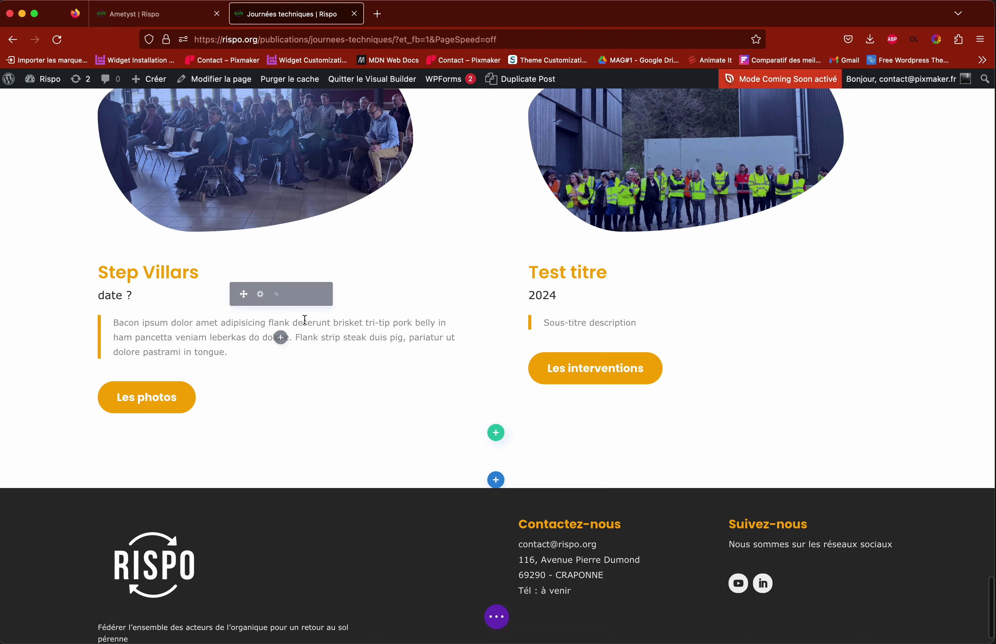
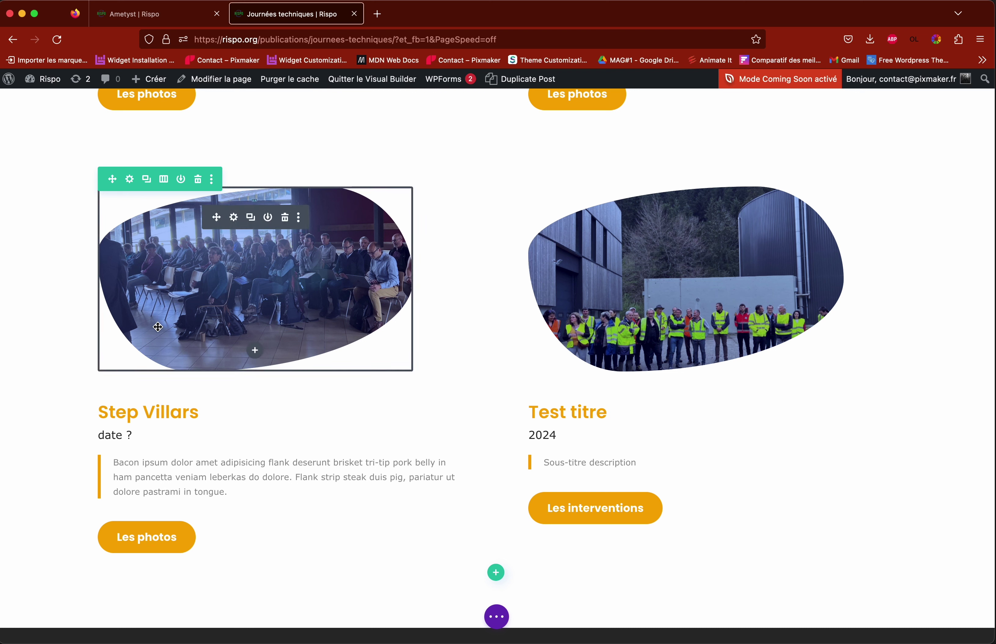
Step: Duplicate the event row and delete the right column's image, text and button modules
click(146, 179)
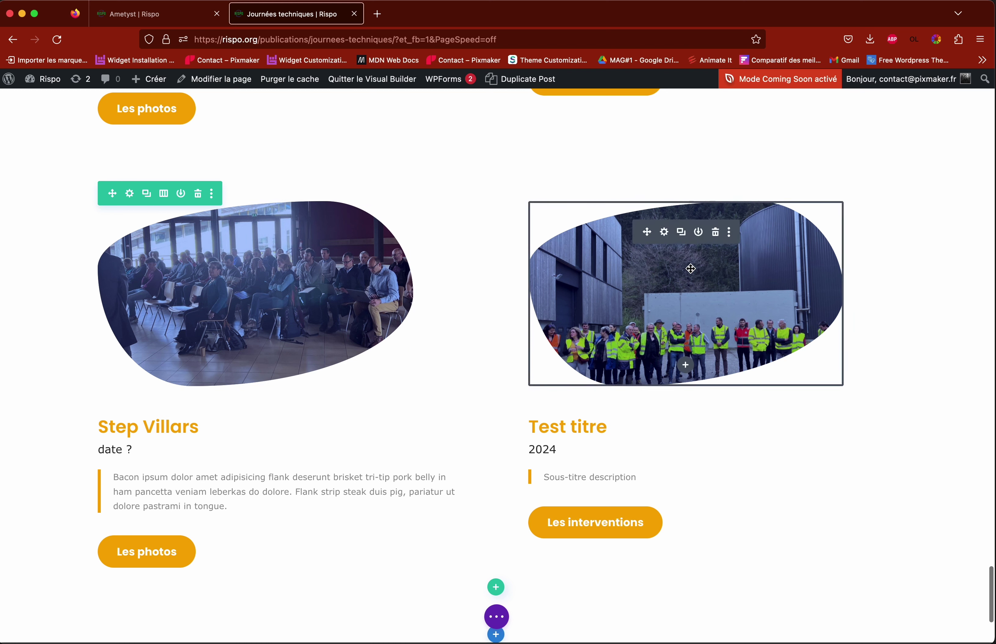
click(716, 235)
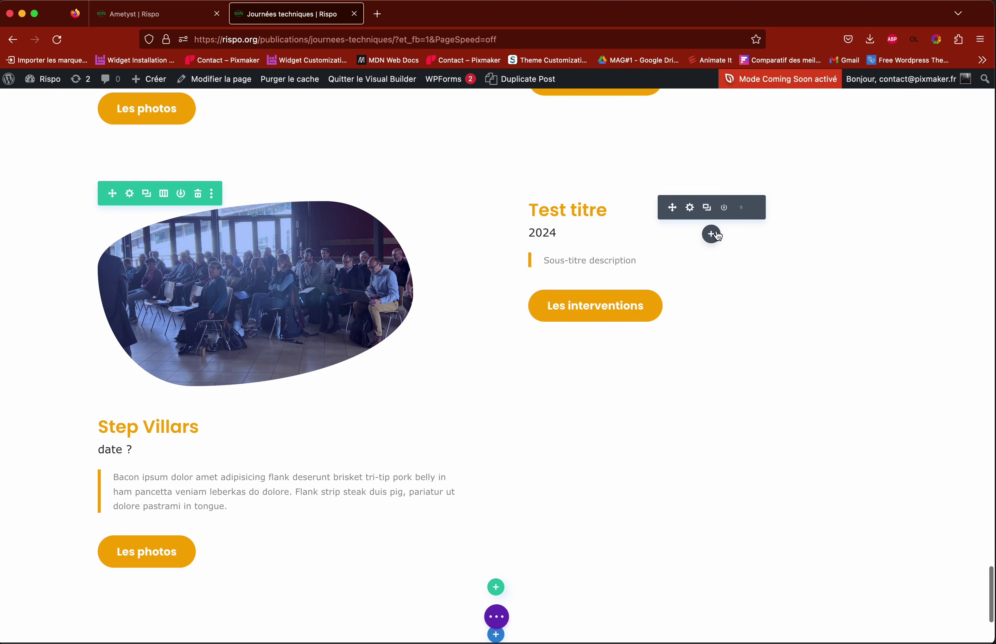
click(739, 208)
click(741, 208)
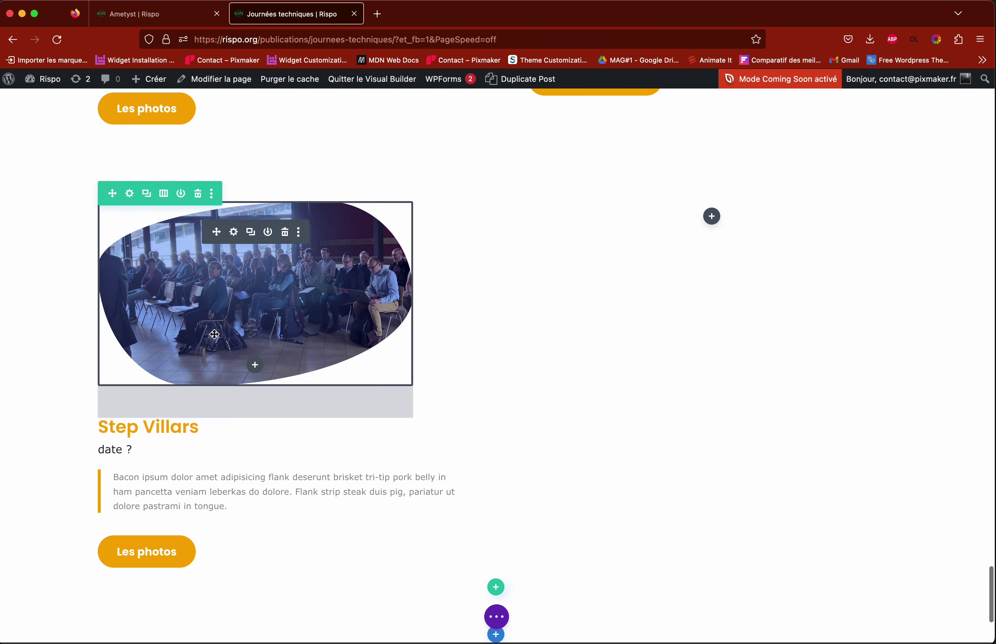
Step: Replace the left blob-shape image with the crowded-hall photo from the media library
click(235, 233)
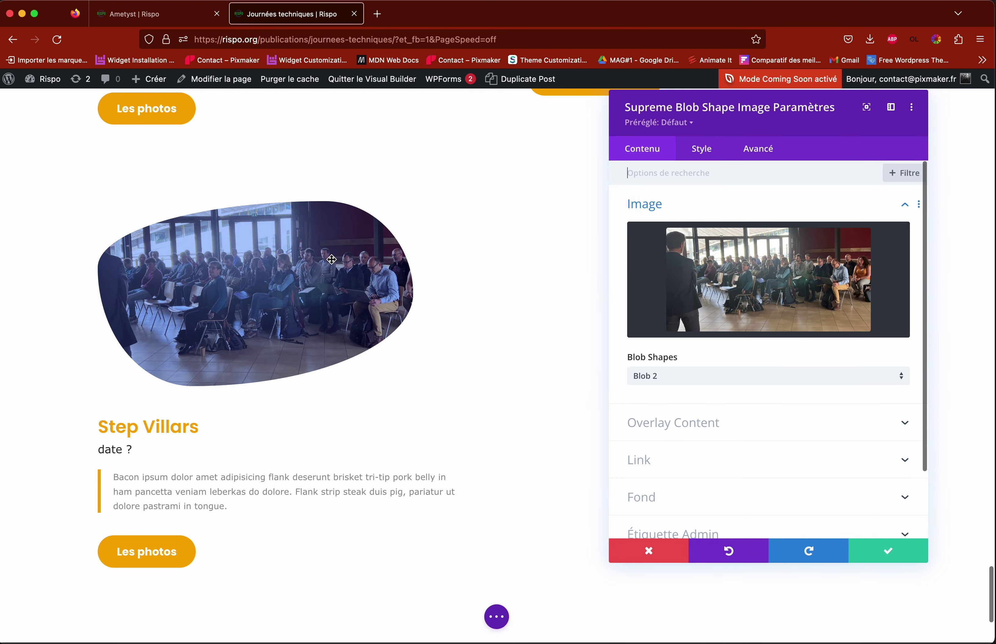
click(687, 283)
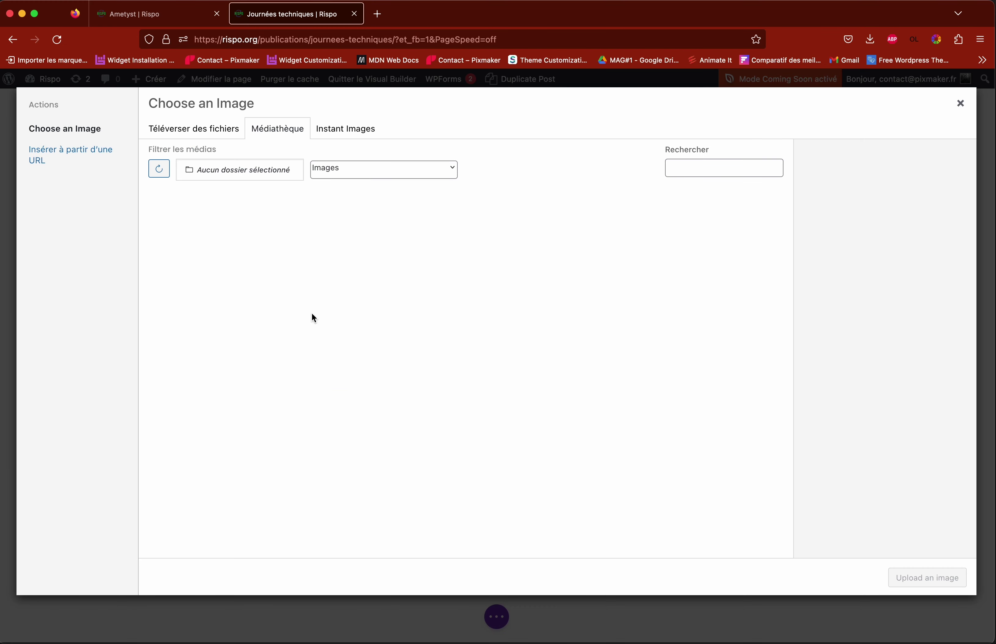
click(640, 432)
click(899, 578)
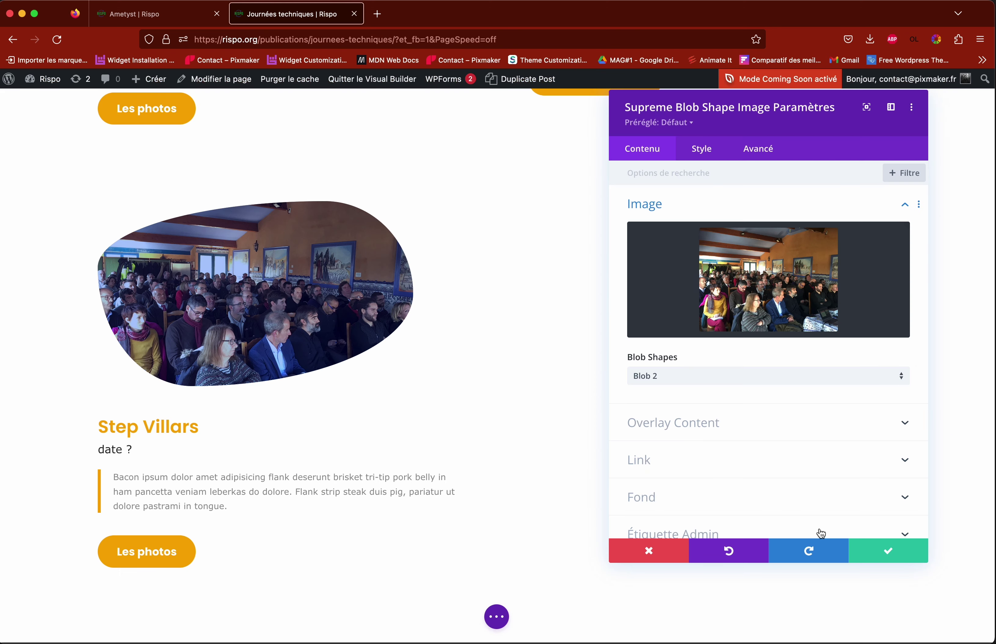
click(887, 550)
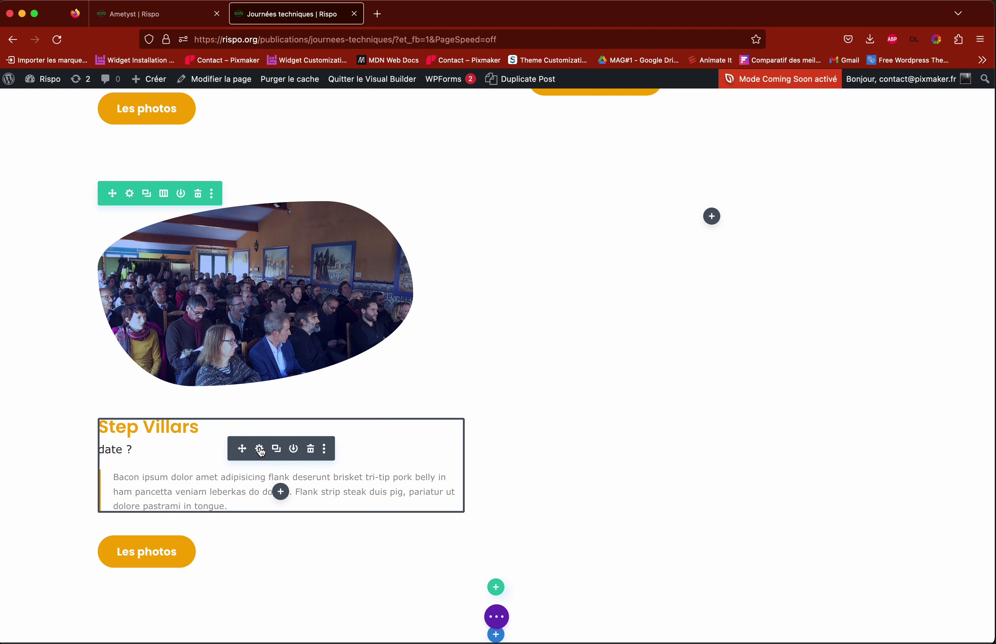
Step: Set the card text to heading 'Titre', date '2019' and paragraph 'Sous-titre'
click(260, 450)
drag(705, 392, 595, 388)
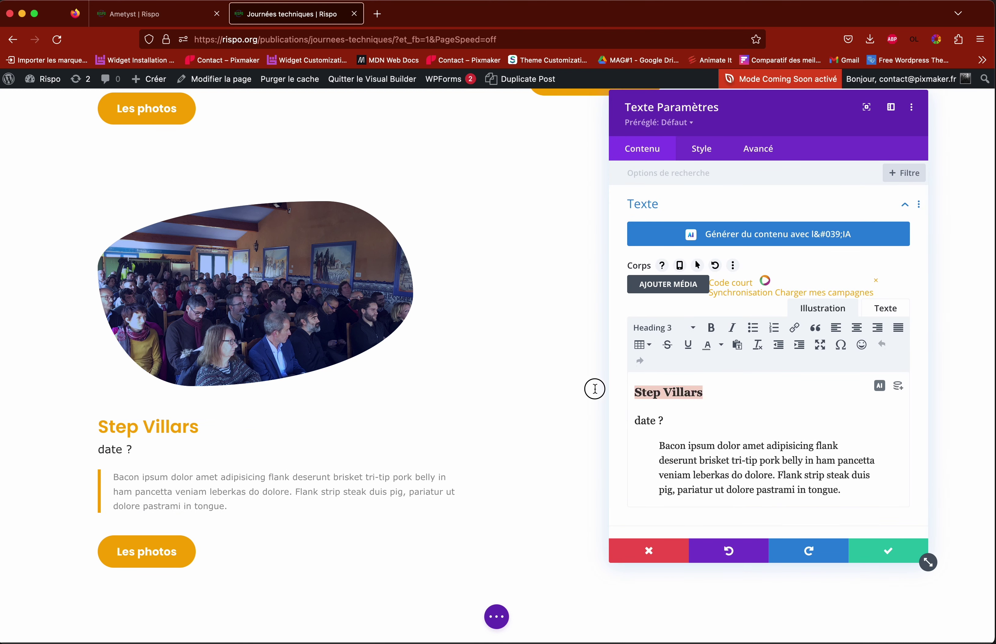
text(Titre)
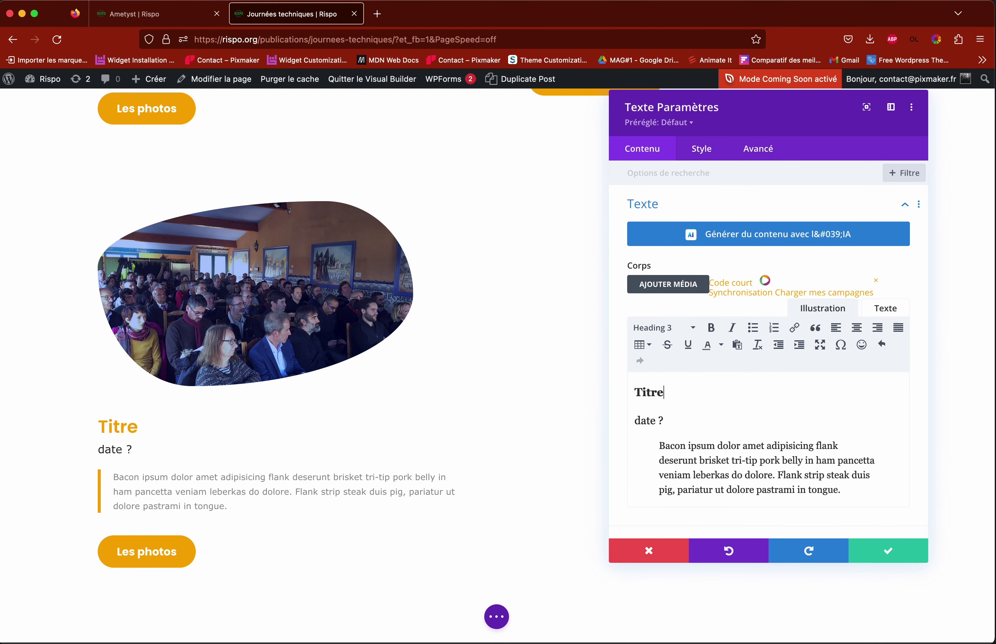
drag(667, 420, 631, 420)
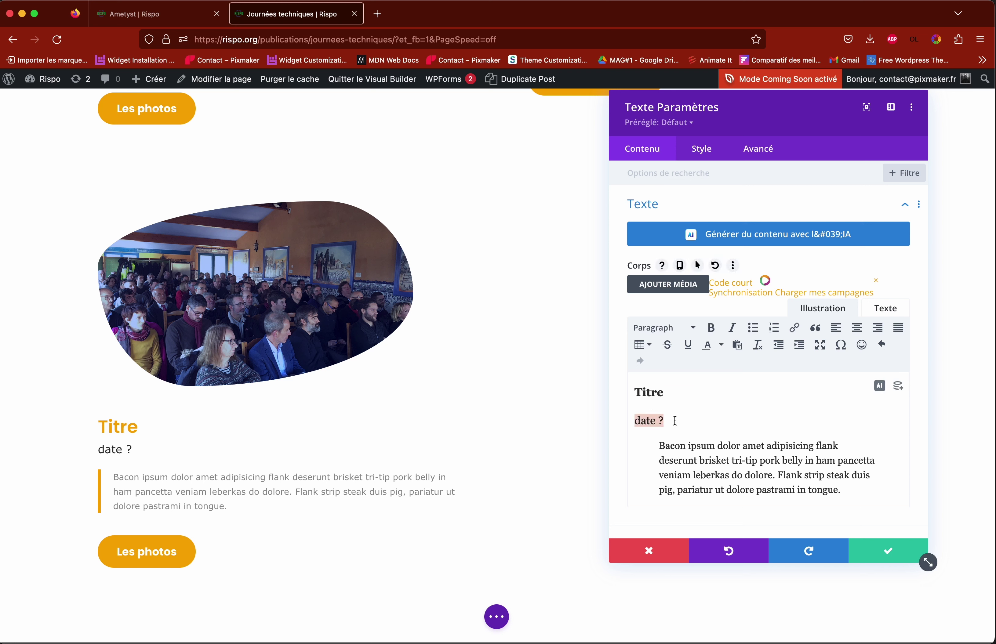
text(2019)
drag(663, 444, 841, 490)
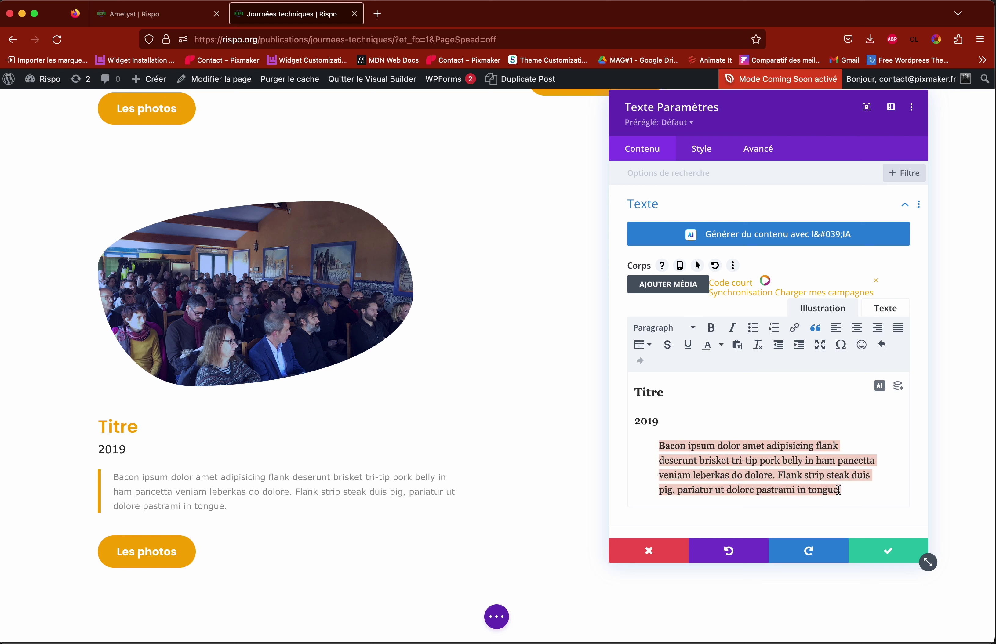
text(Sous-titre)
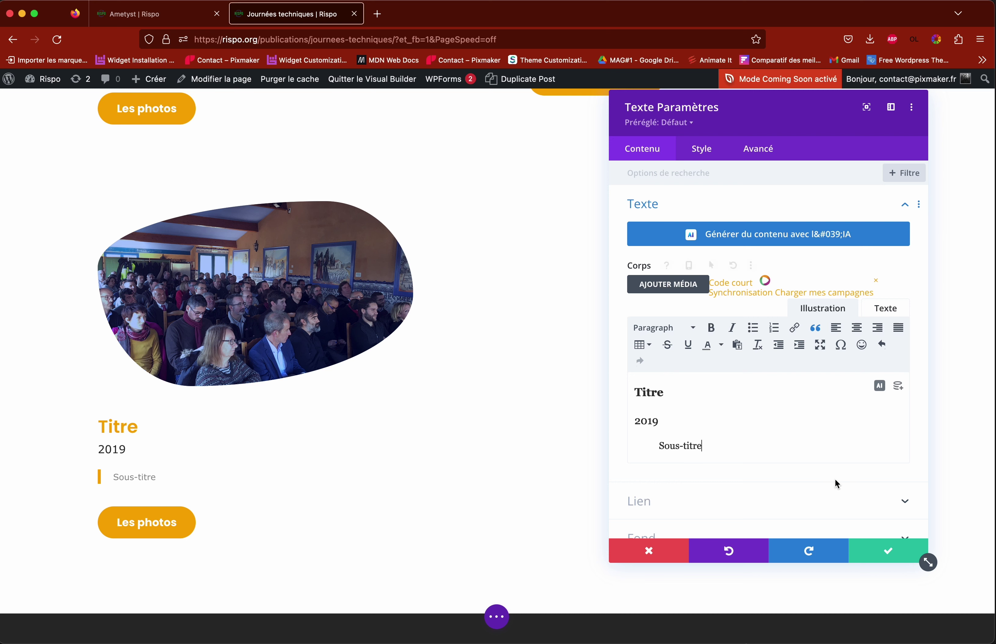
click(876, 554)
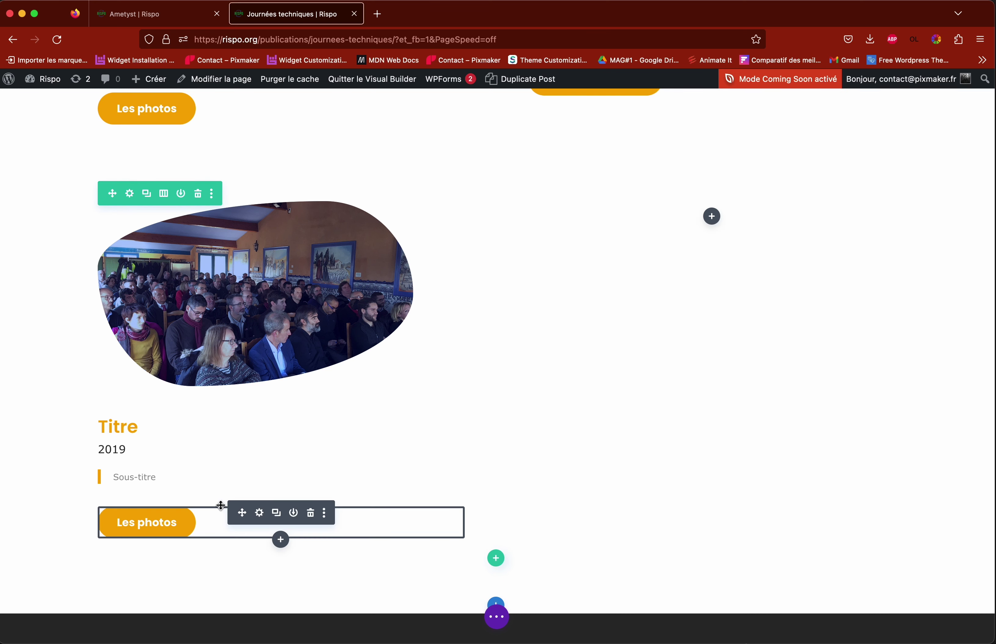
Step: Link the Les photos button to the 'Test photos journée technique' page, then save the page
click(259, 514)
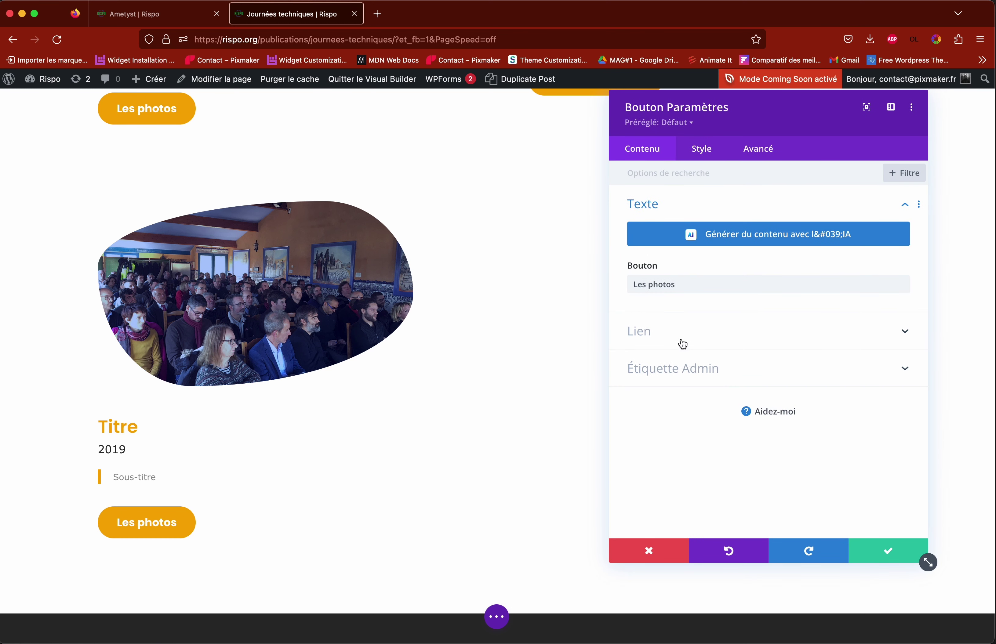
click(662, 329)
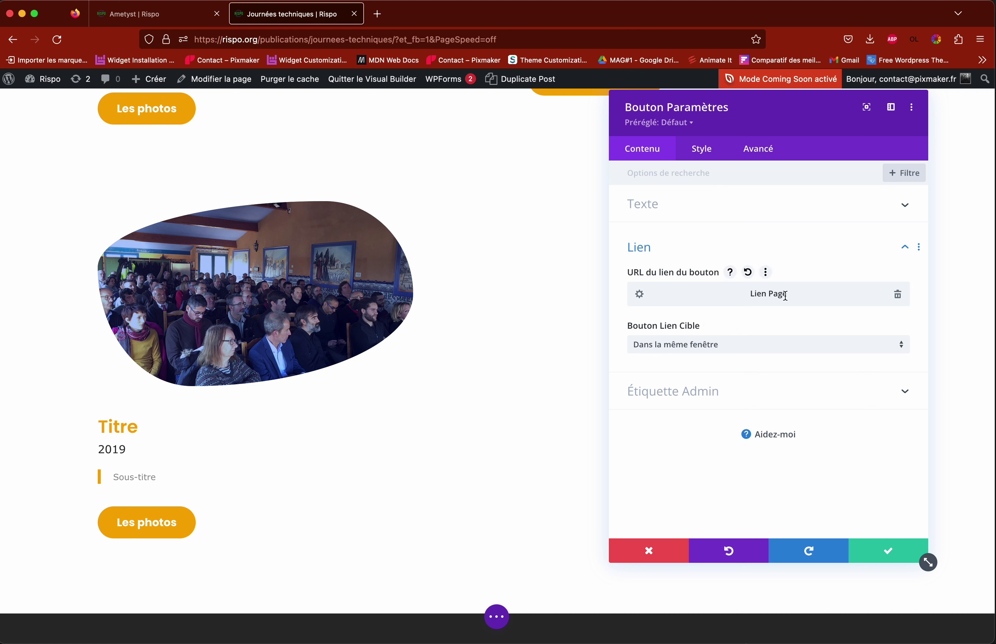
click(640, 295)
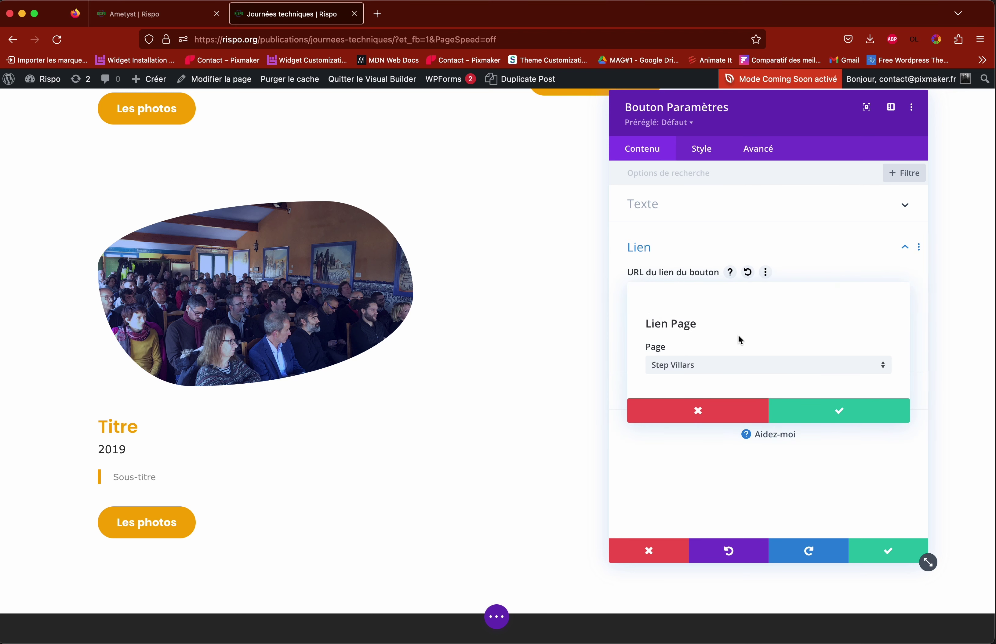
click(745, 370)
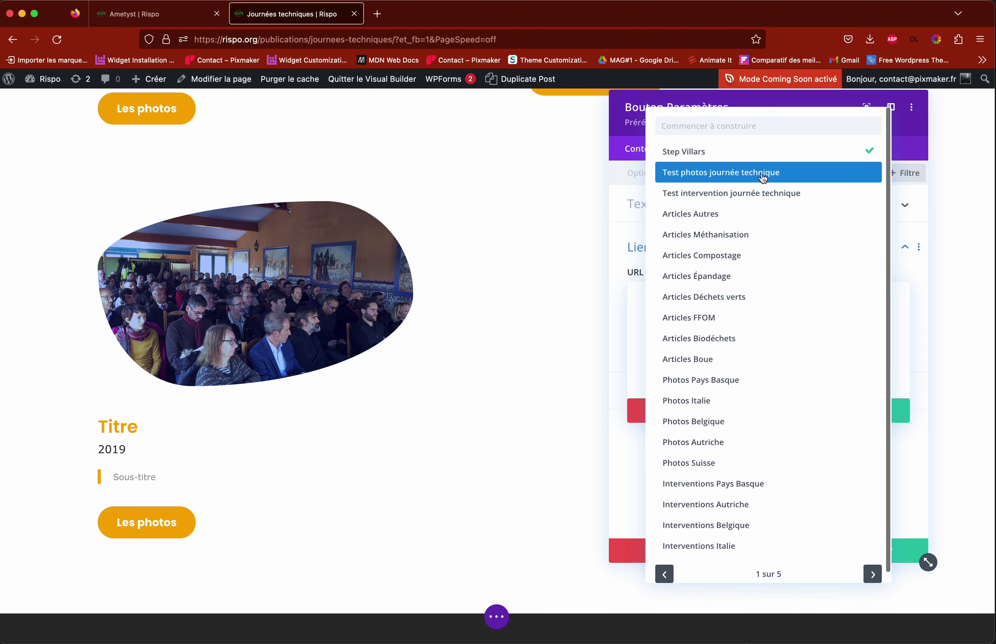
click(707, 178)
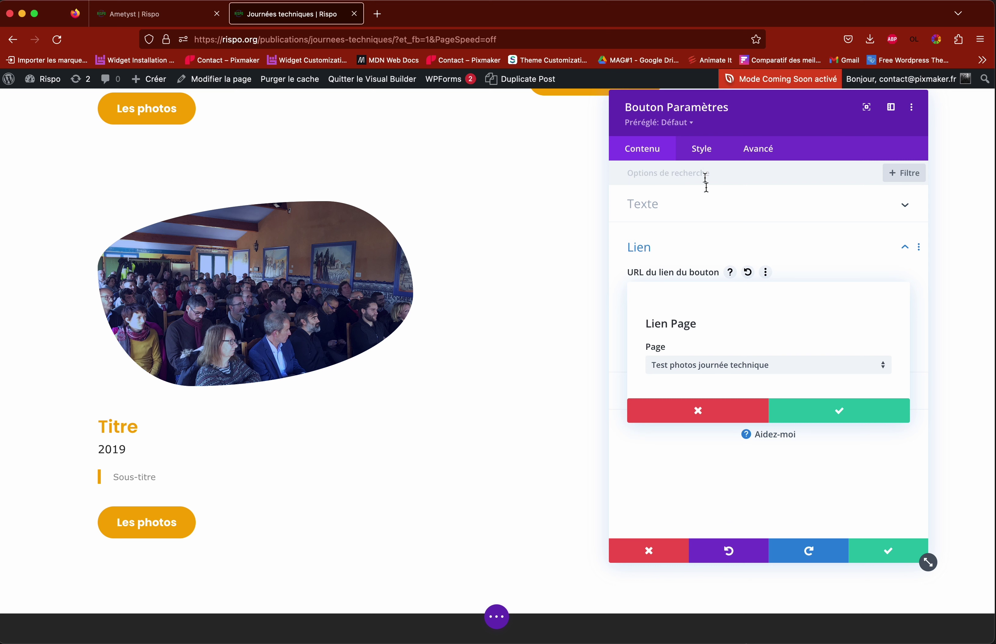
click(849, 415)
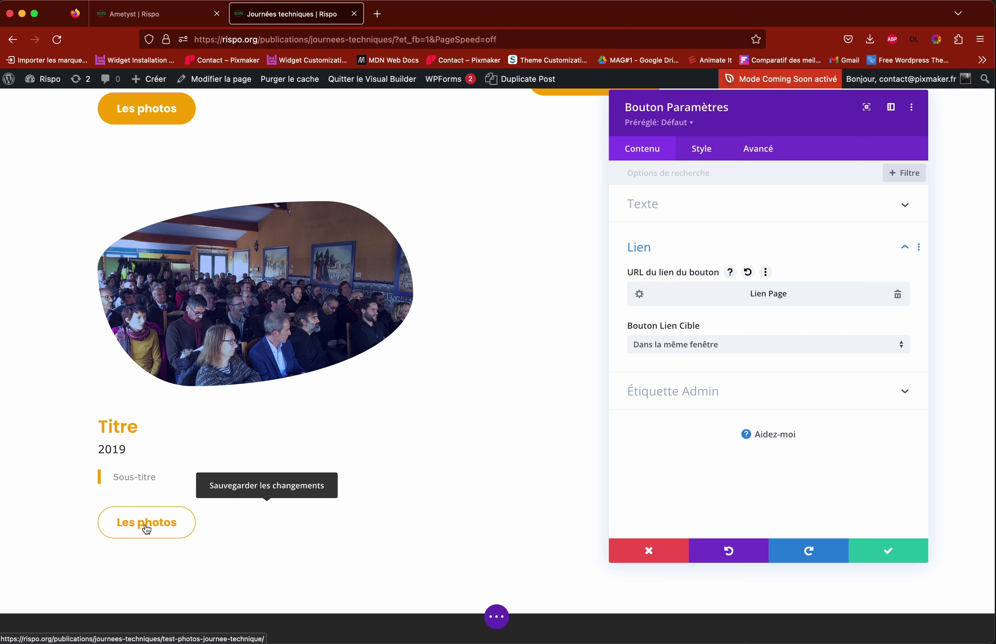
click(639, 295)
click(829, 409)
click(889, 553)
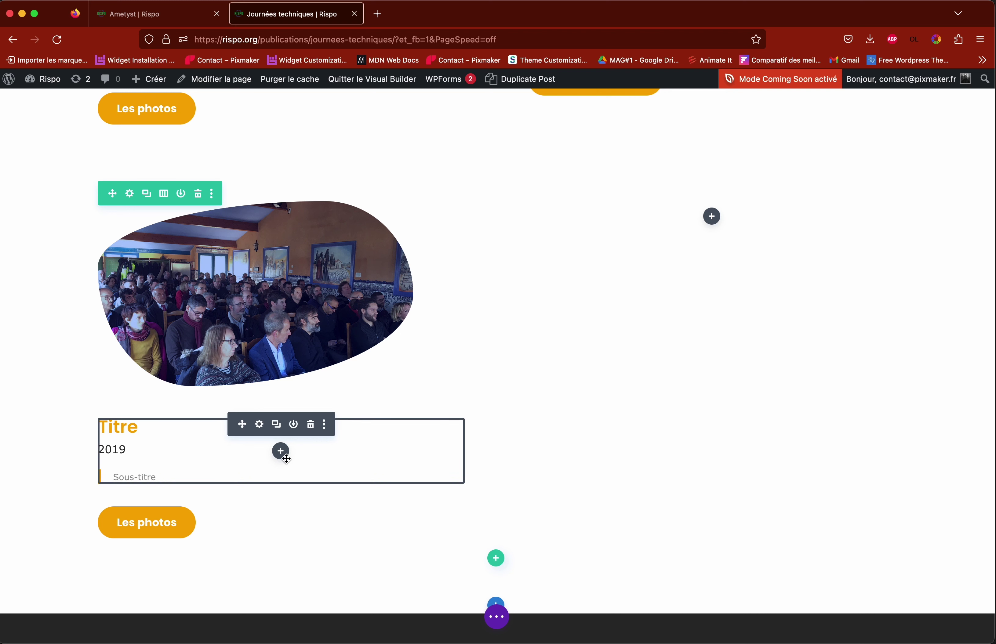
click(496, 617)
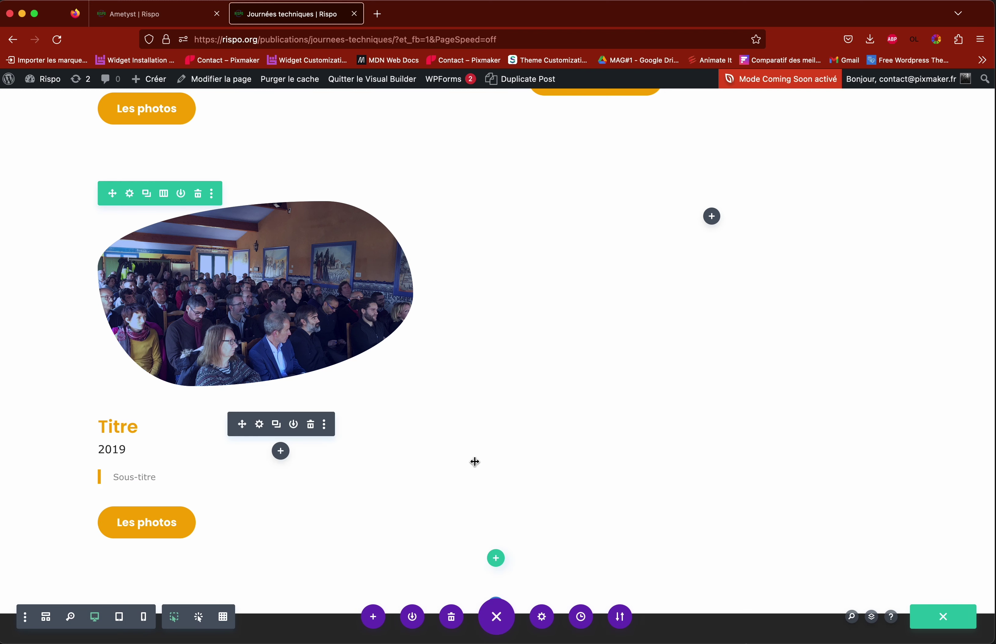
click(945, 620)
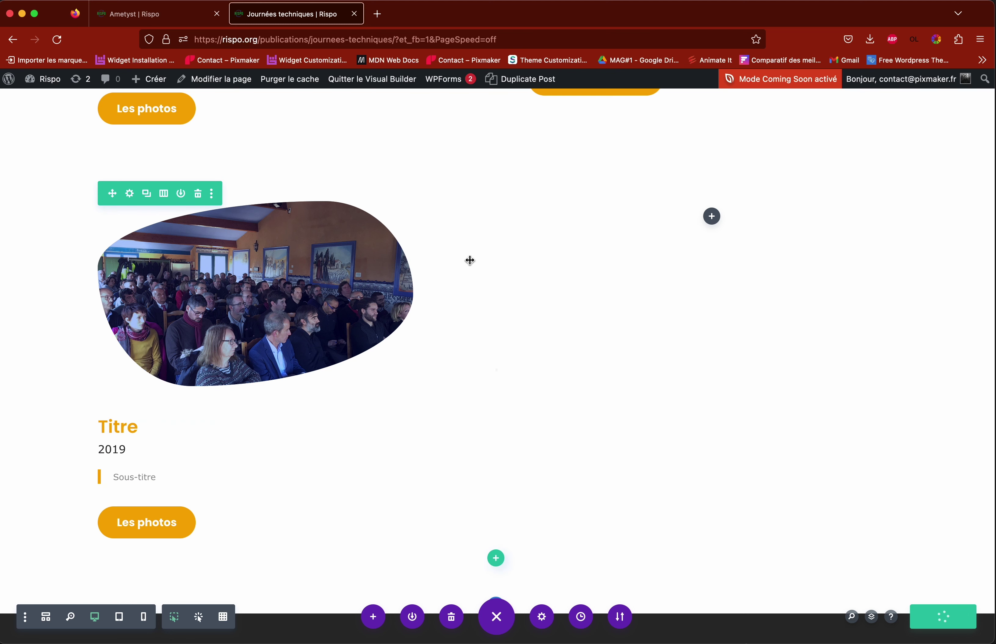
Step: Move the photo, Titre text and Les photos button into the right column
scroll(423, 150, up, 3)
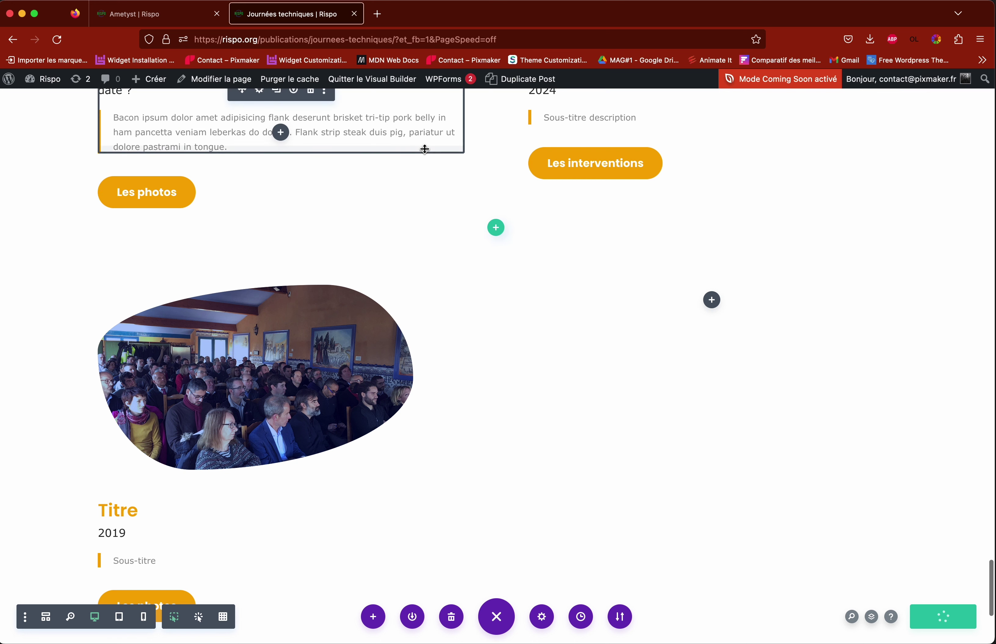
scroll(425, 149, down, 3)
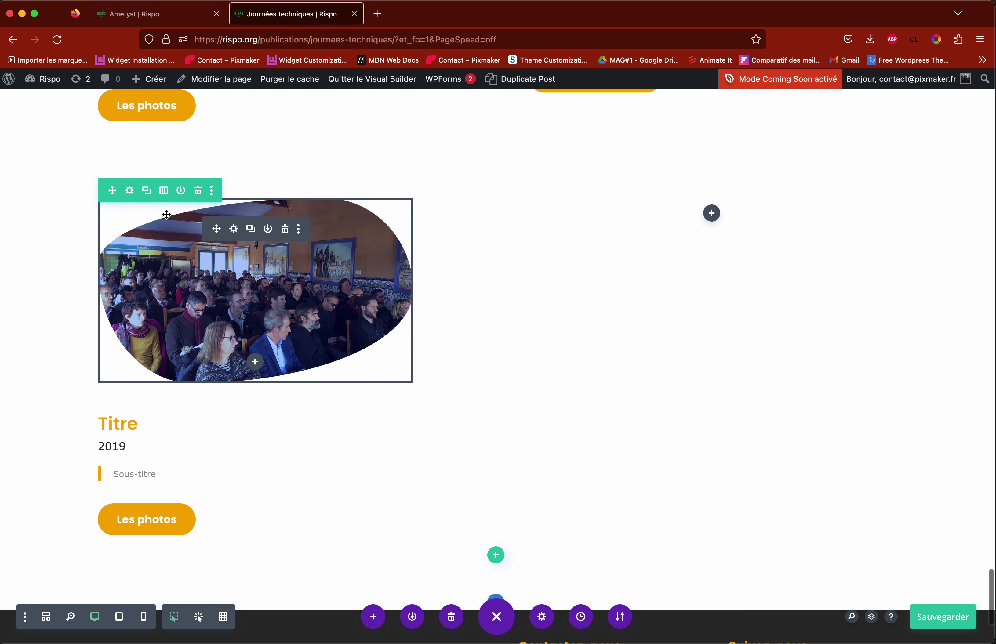
drag(217, 230, 619, 277)
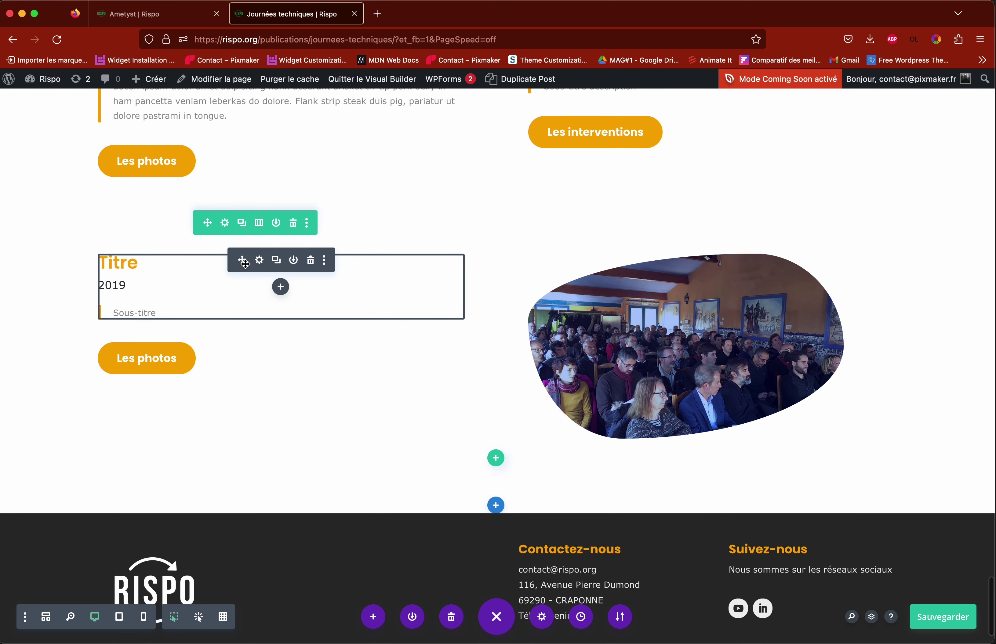
drag(242, 260, 636, 438)
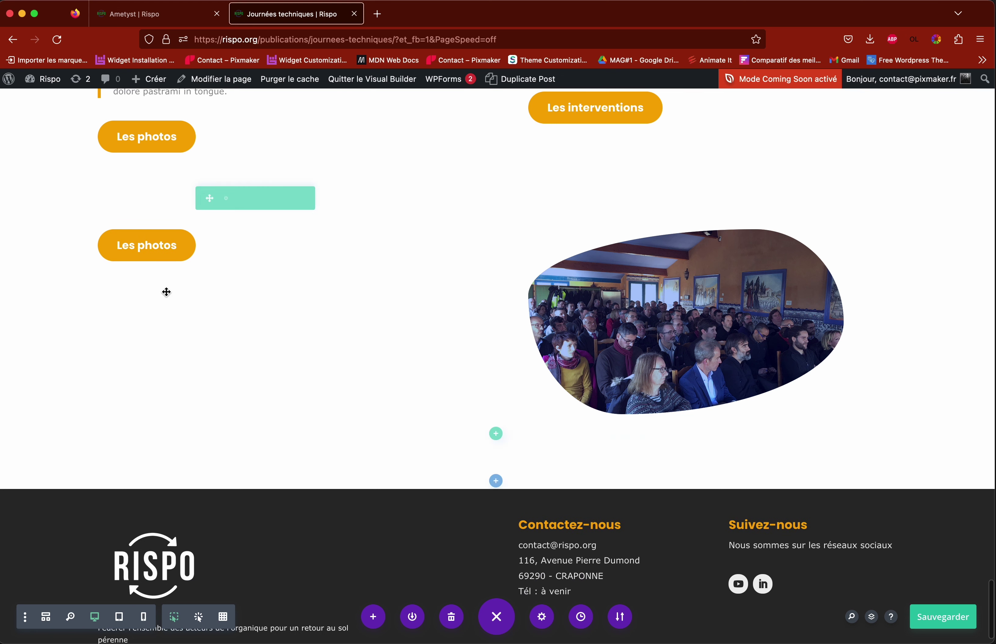
drag(135, 238, 625, 519)
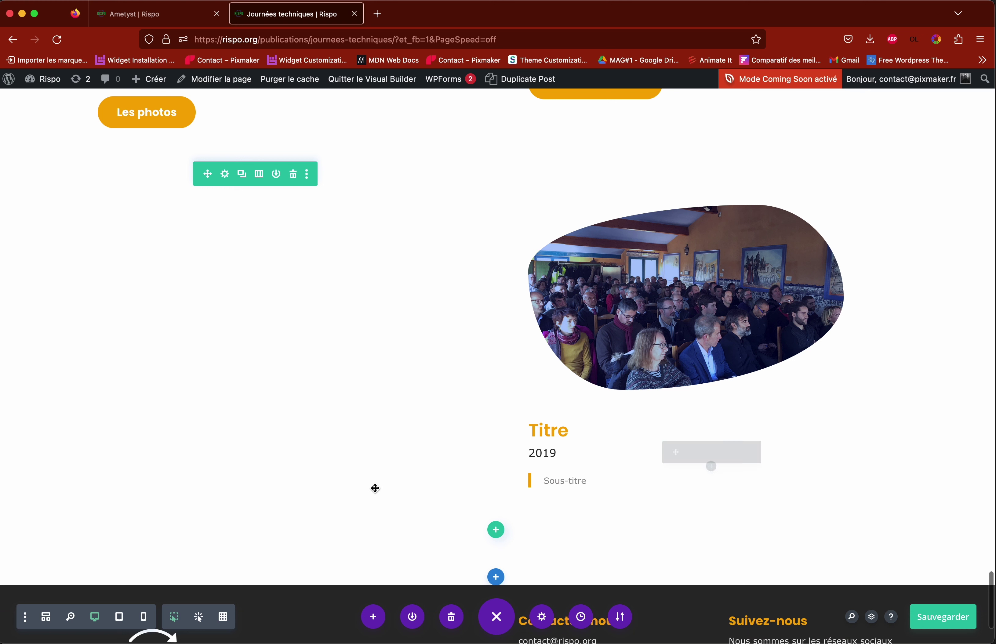
Step: Edit the Titre card's date line inline so it reads 2019
scroll(465, 481, up, 1)
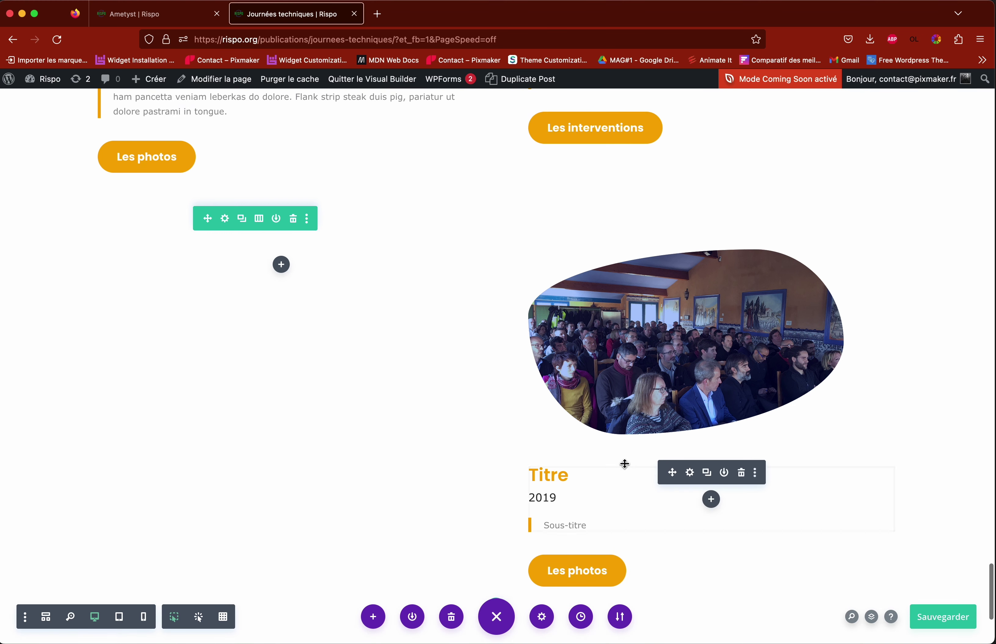
scroll(475, 429, up, 3)
scroll(281, 420, up, 3)
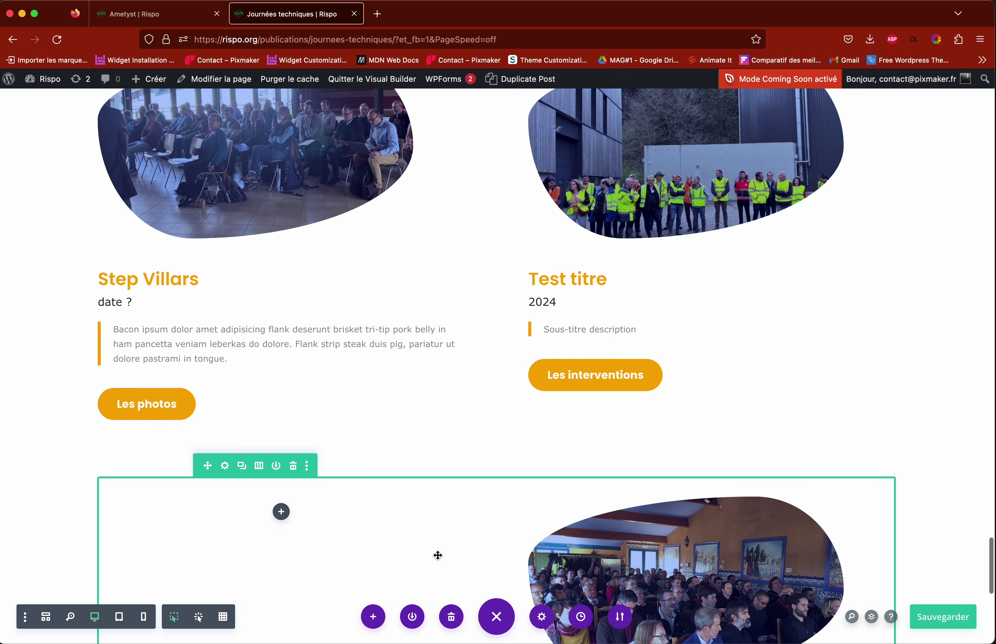
drag(208, 465, 232, 314)
scroll(423, 365, down, 8)
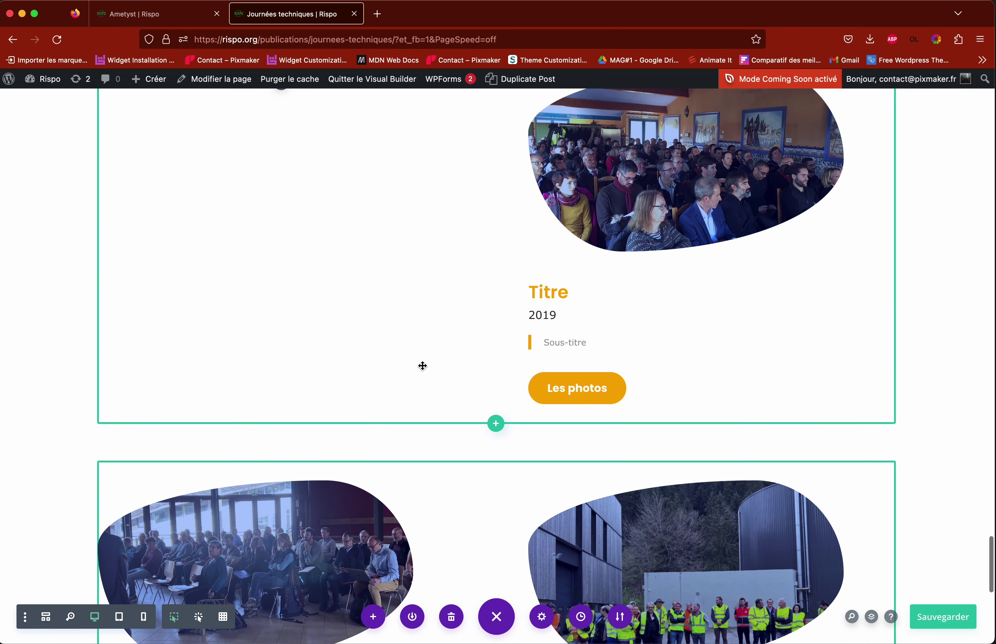
scroll(423, 365, up, 4)
scroll(423, 366, up, 2)
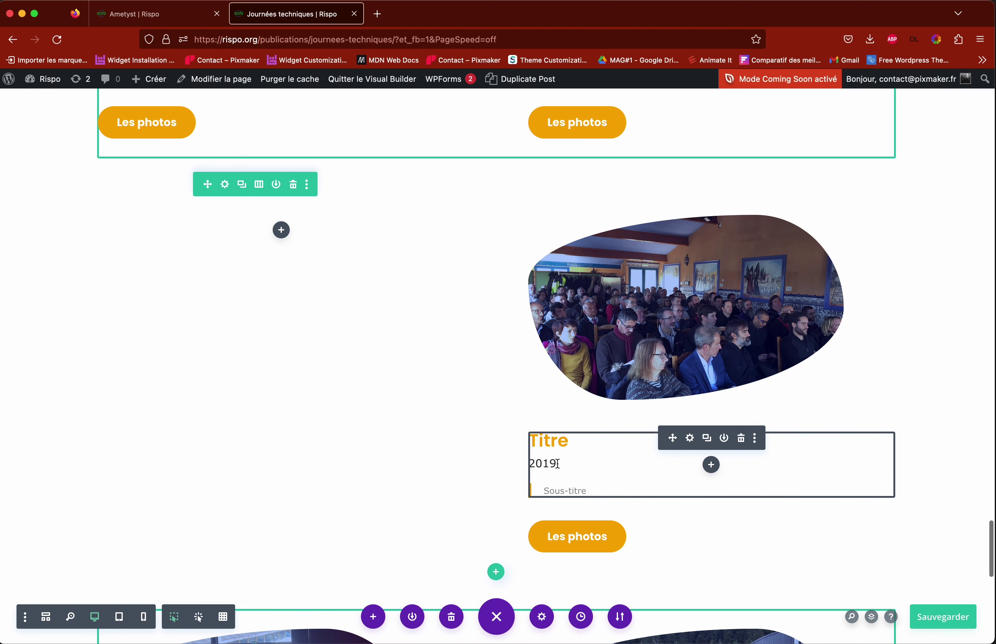
drag(556, 463, 525, 460)
click(546, 462)
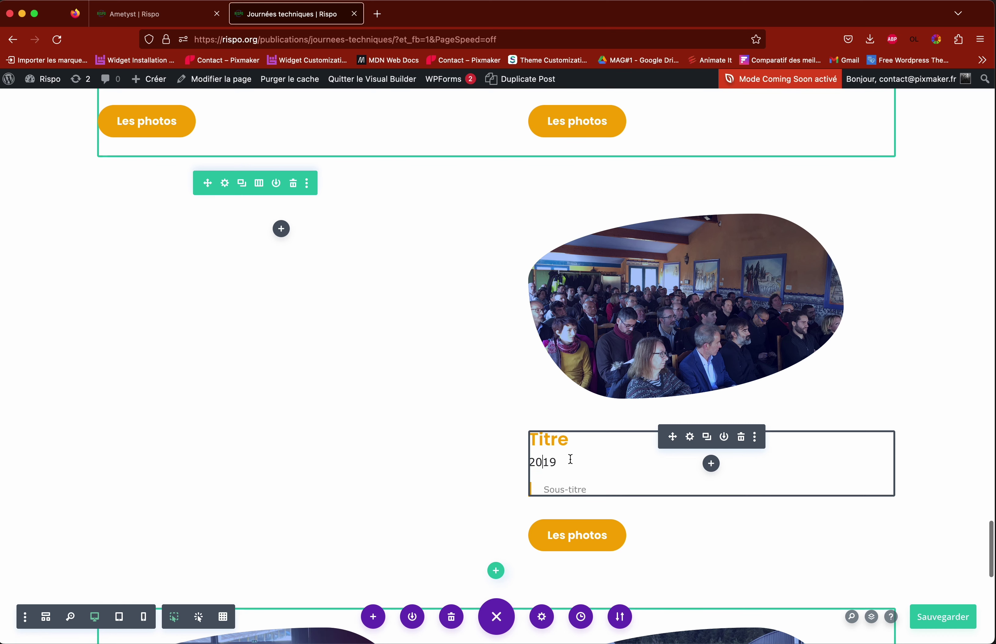
scroll(423, 311, down, 3)
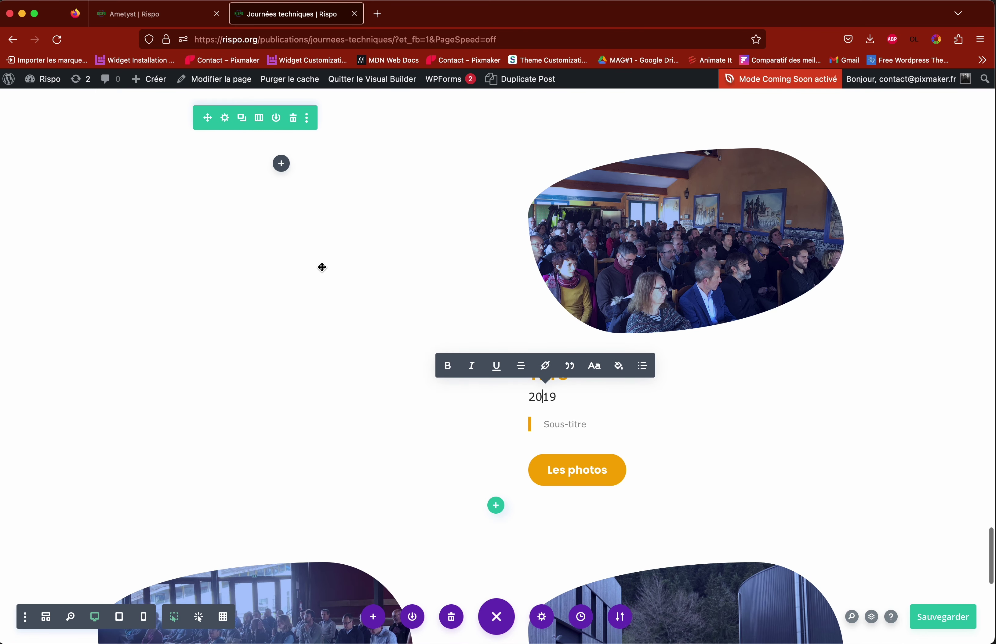
scroll(219, 223, up, 4)
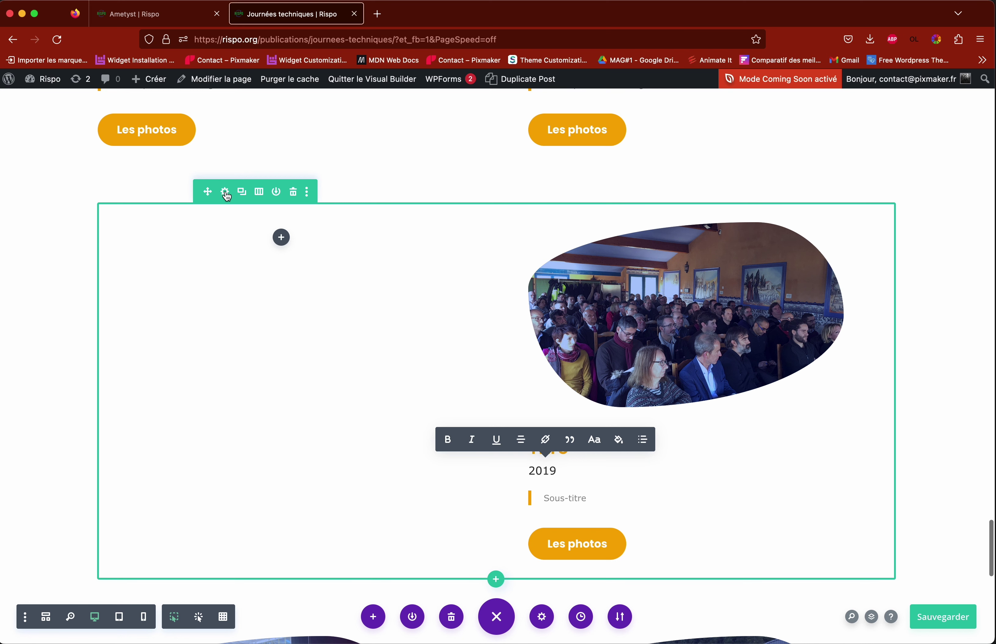
Step: In the row settings, change the card column's CSS class from dfc-2024 to dfc-2019 and save
click(226, 193)
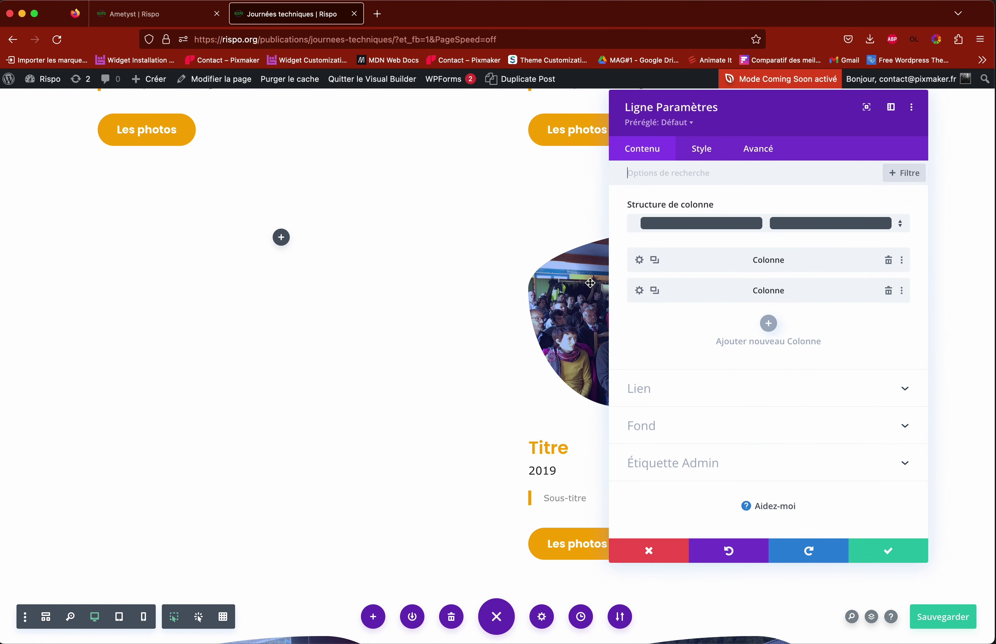
key(ctrl+s)
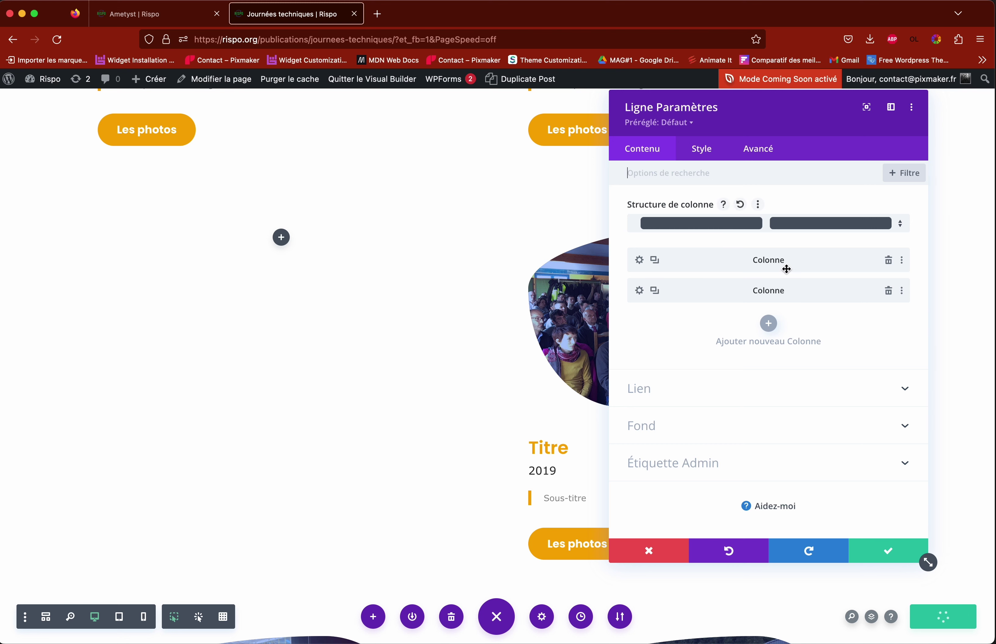
drag(773, 119, 224, 123)
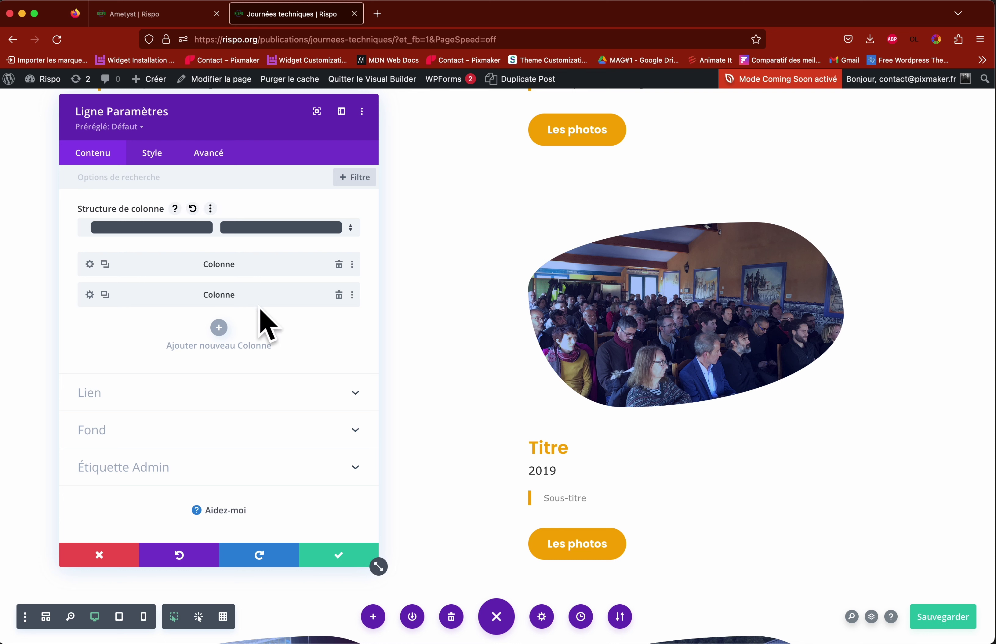
click(90, 295)
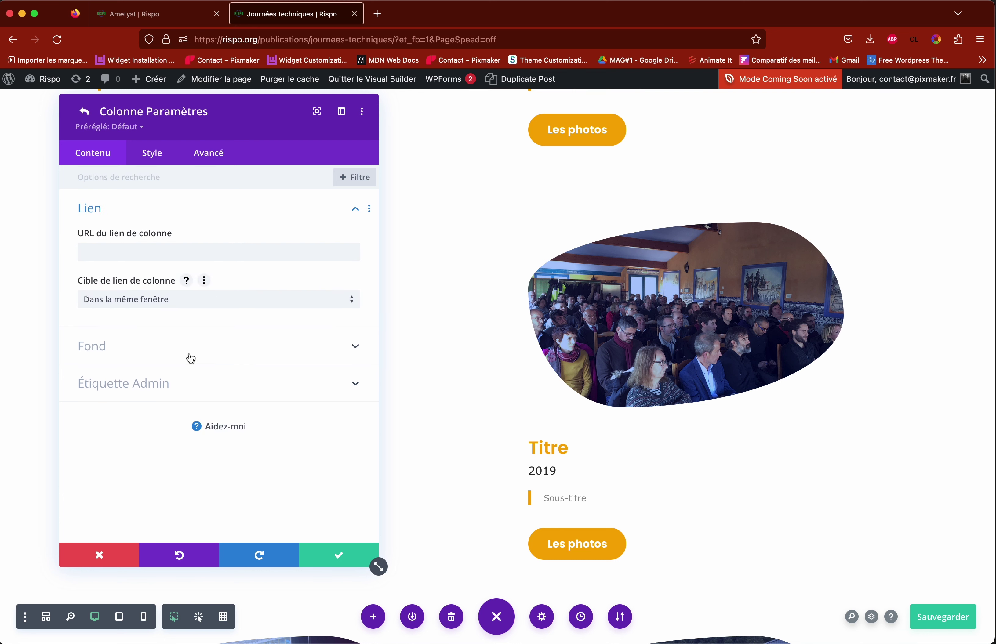
click(212, 155)
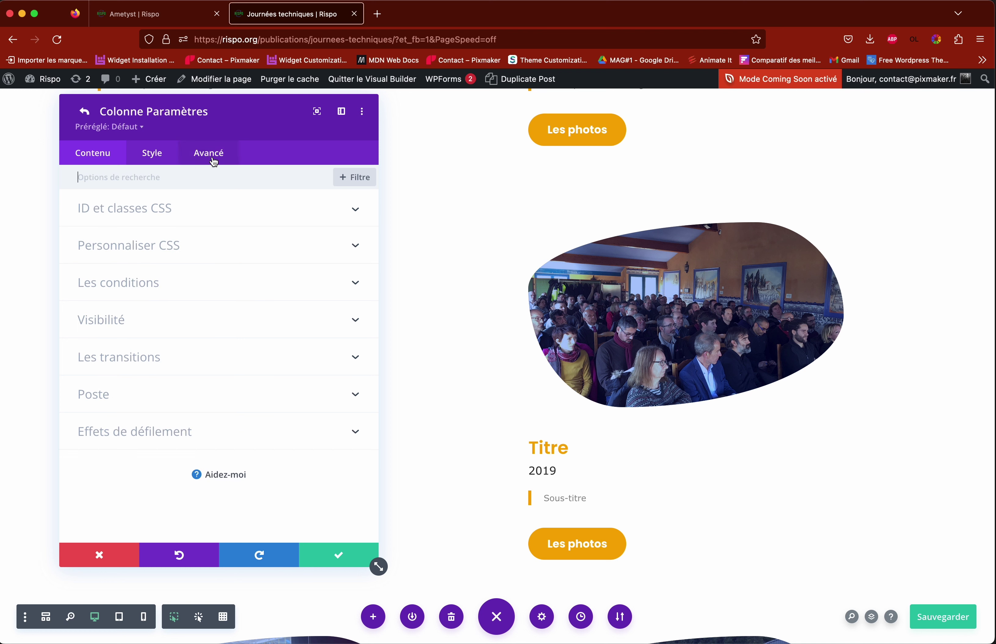
click(157, 216)
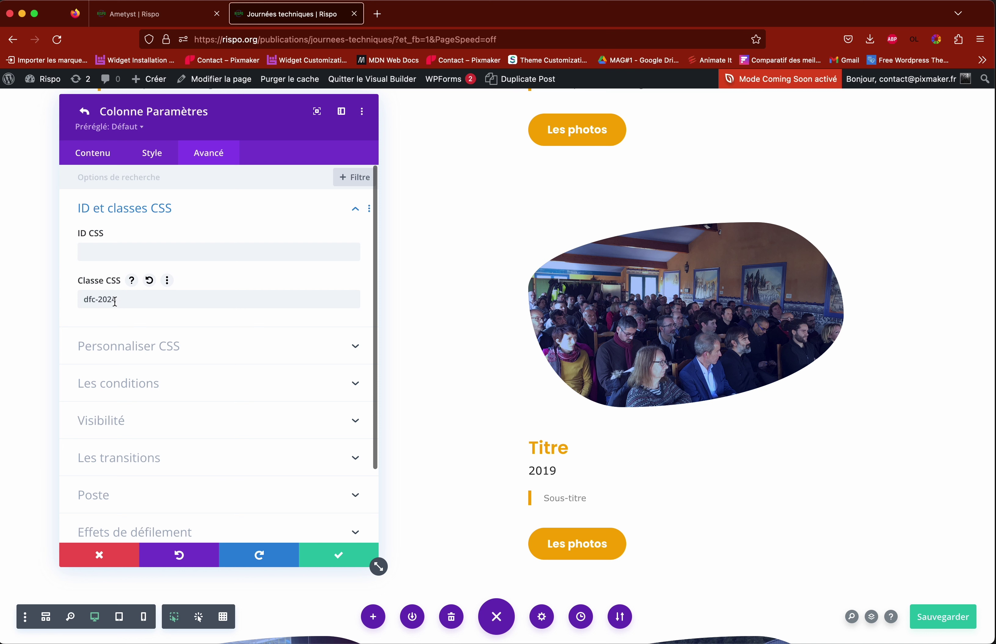
drag(108, 299, 135, 300)
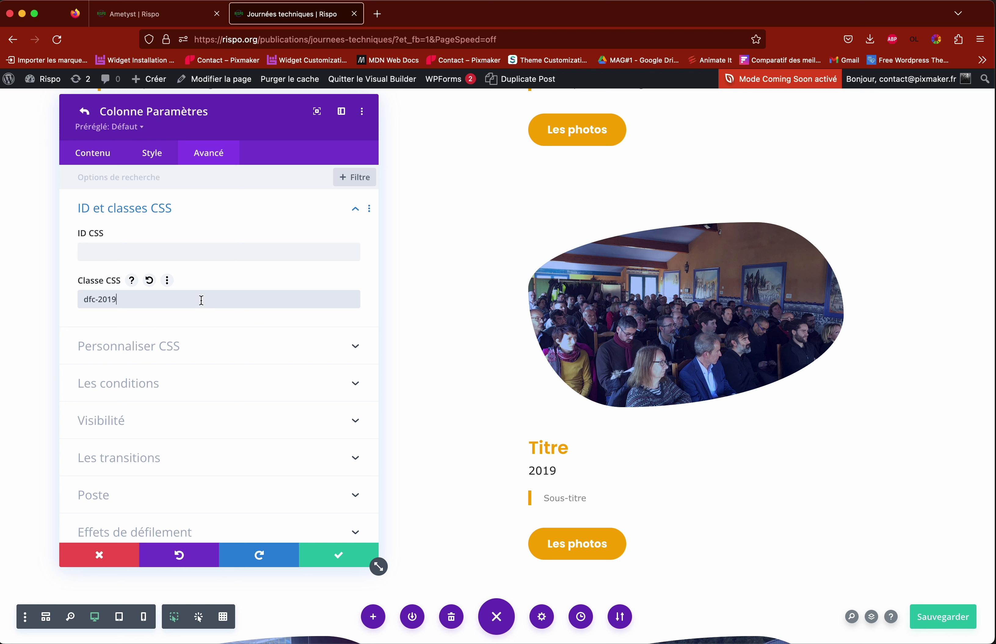
click(338, 558)
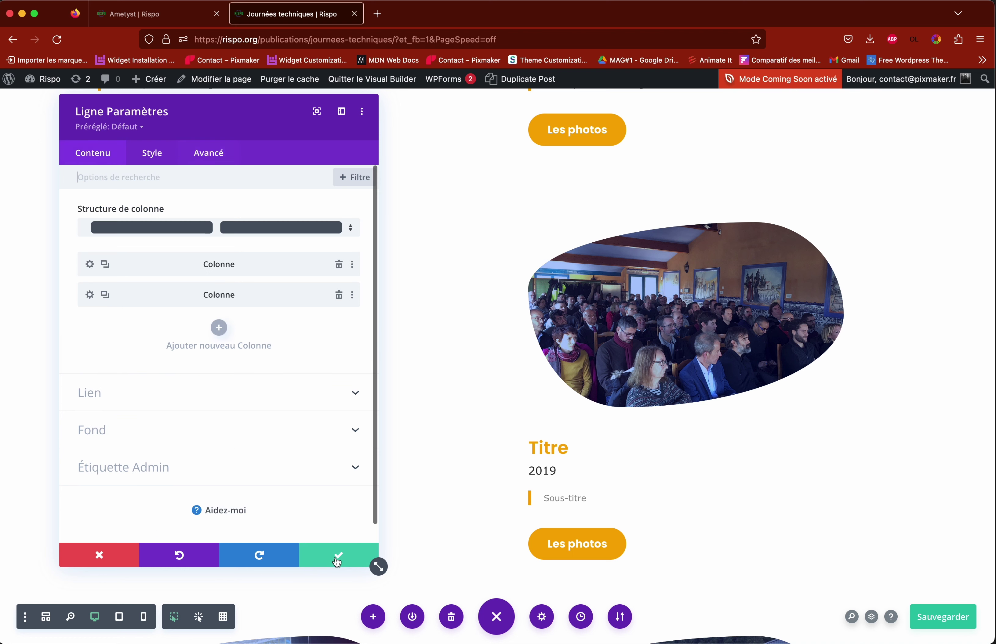
click(338, 558)
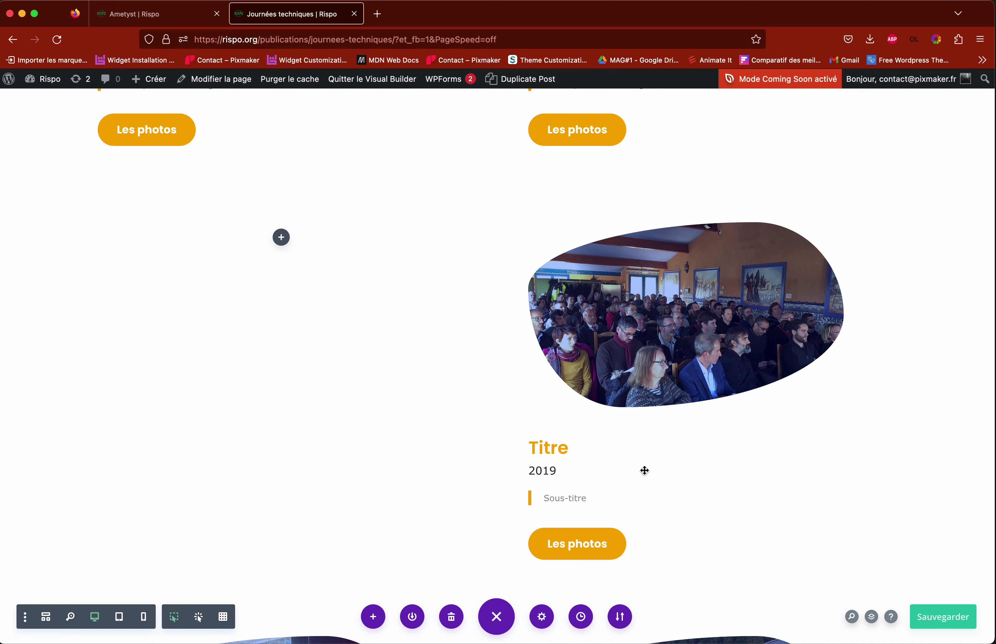
scroll(529, 485, down, 15)
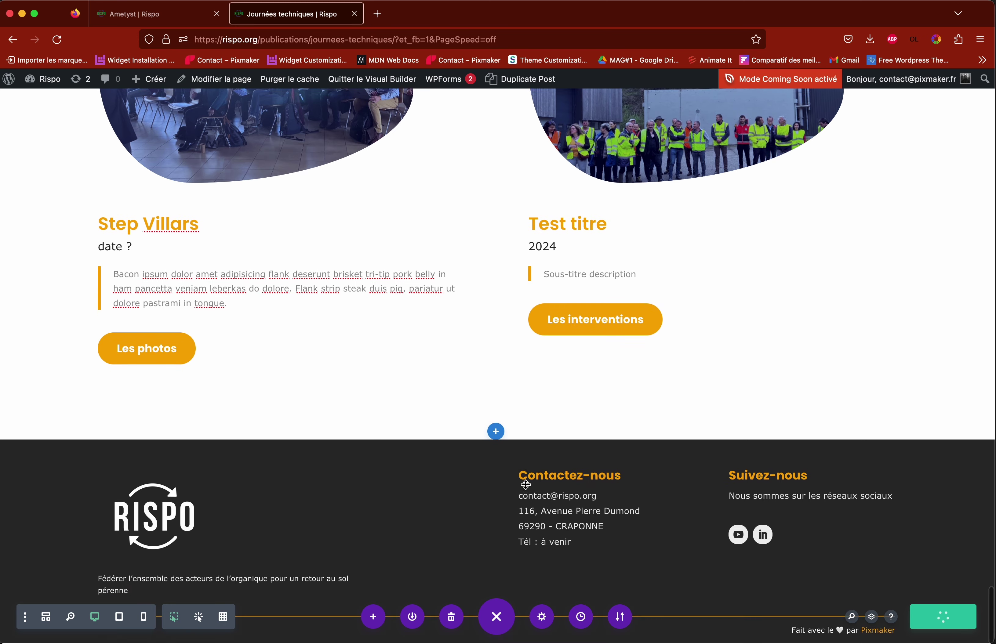
scroll(526, 485, up, 10)
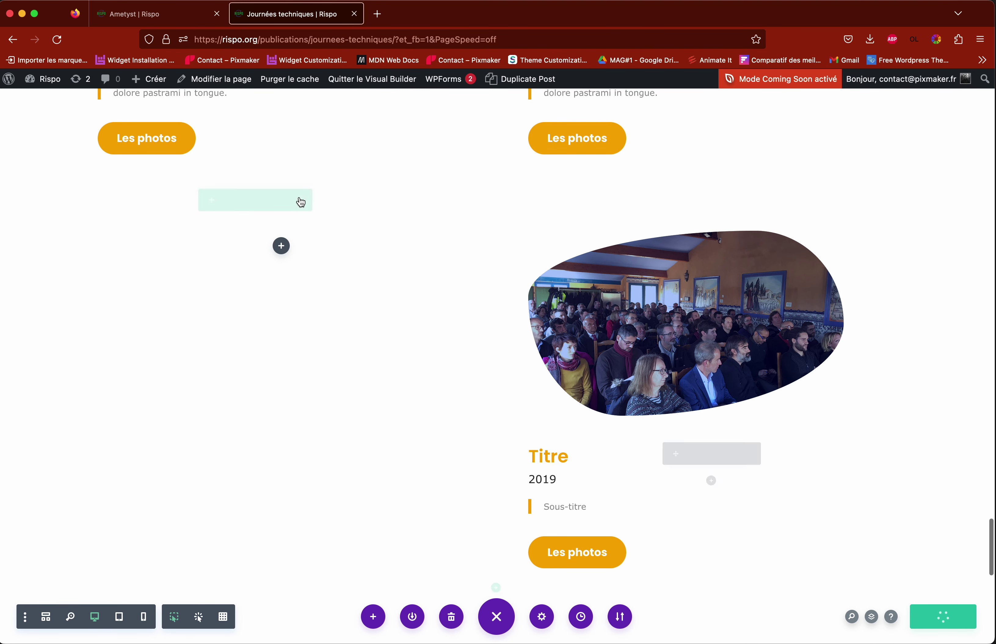
mouse_move(439, 90)
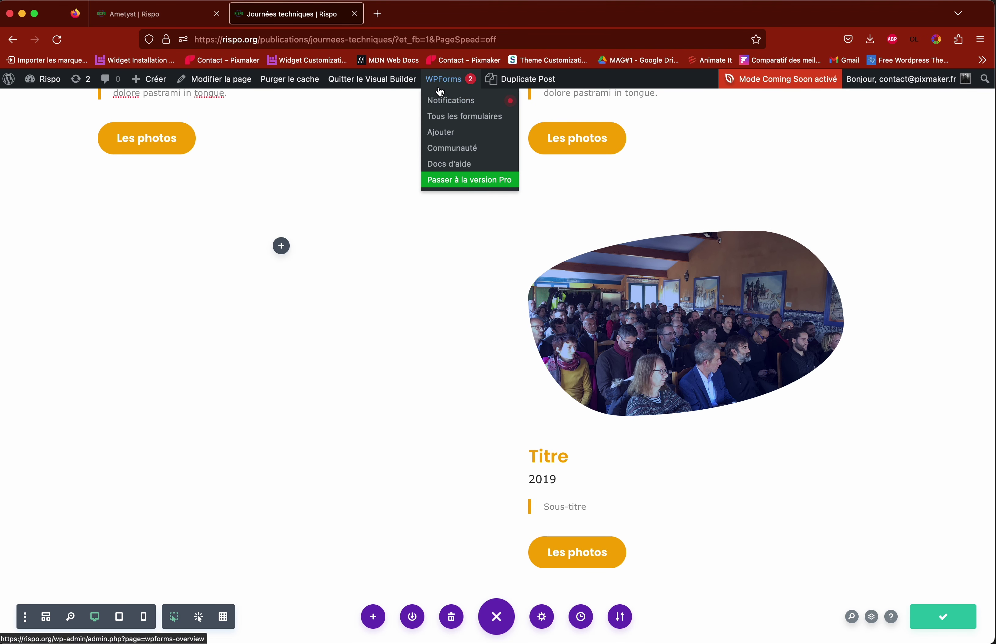
Step: Exit the Visual Builder, filter to 2019 and check the new card's Les photos link
click(373, 79)
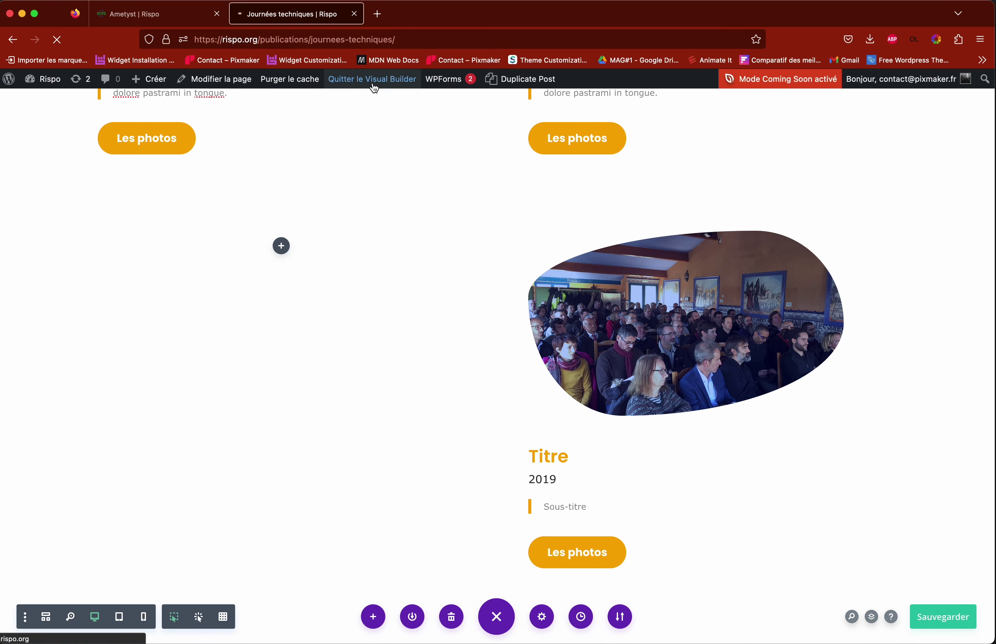
scroll(250, 456, down, 4)
scroll(249, 456, up, 4)
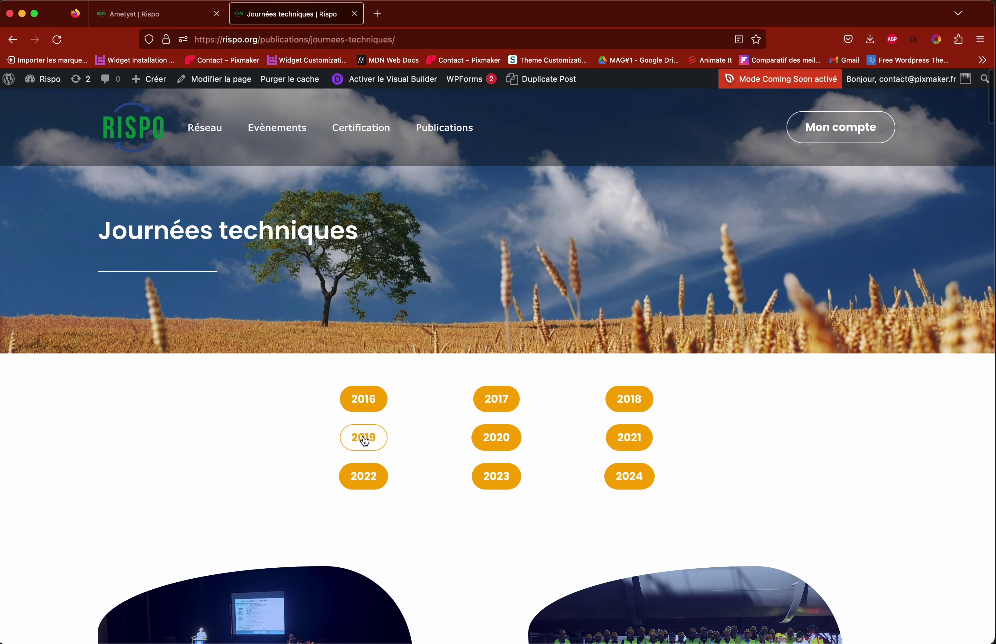
click(372, 441)
scroll(444, 445, down, 4)
scroll(444, 445, down, 10)
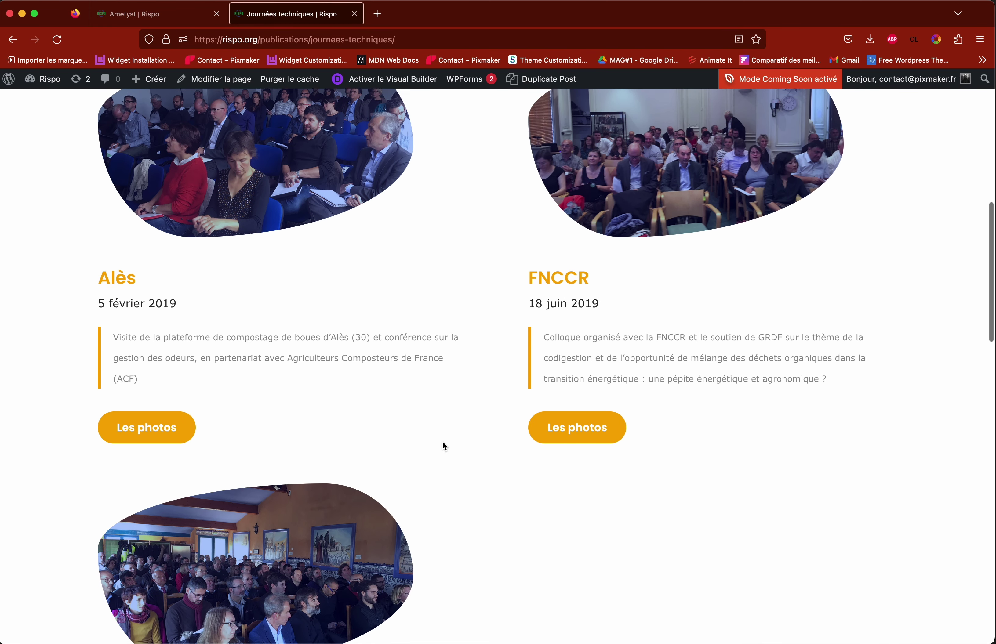
scroll(177, 441, down, 3)
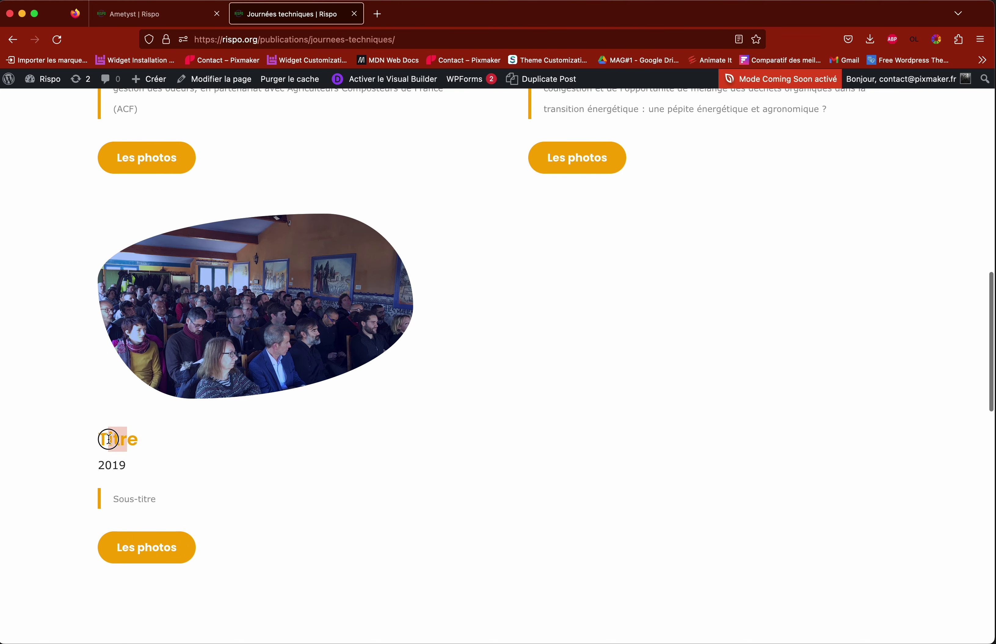
click(167, 549)
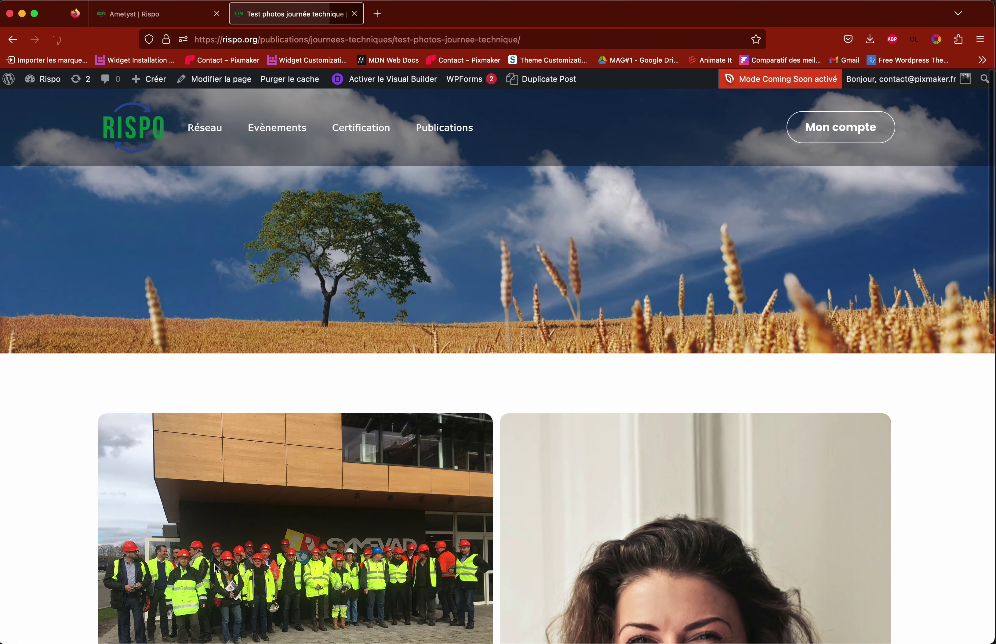
scroll(438, 501, down, 4)
scroll(443, 418, up, 4)
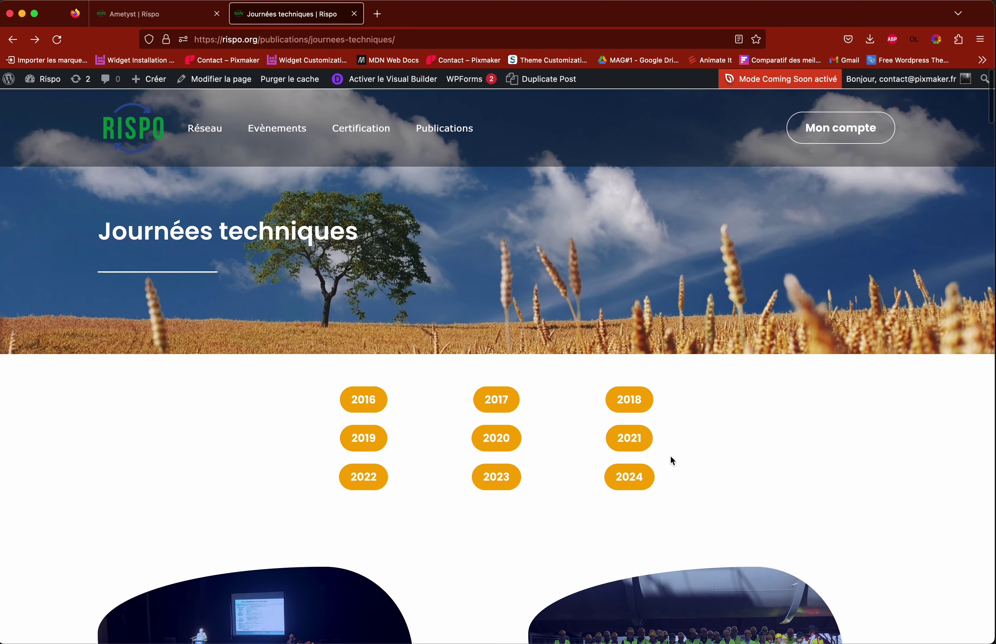
Step: Filter to 2024, check the Les interventions link, then go to the Webinaires page
click(630, 477)
scroll(586, 470, down, 5)
scroll(600, 474, down, 2)
drag(101, 402, 167, 403)
click(485, 402)
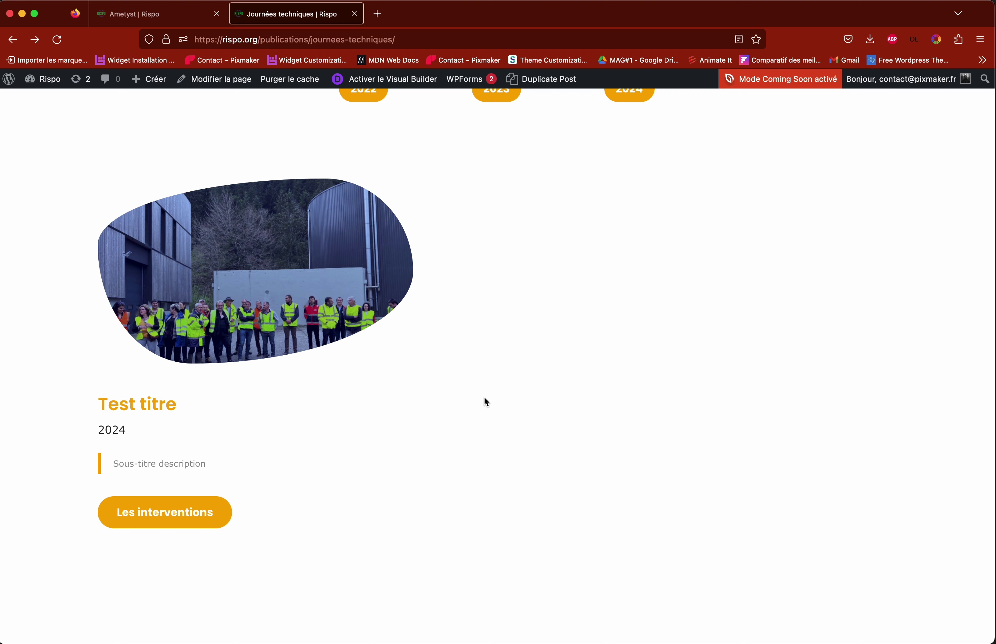
click(208, 506)
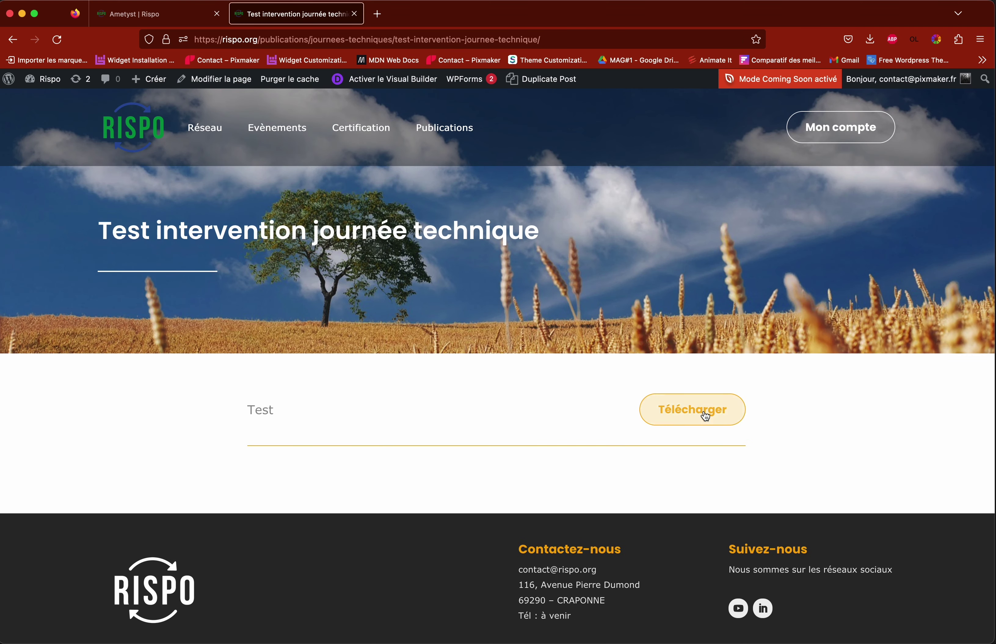
mouse_move(445, 127)
click(445, 223)
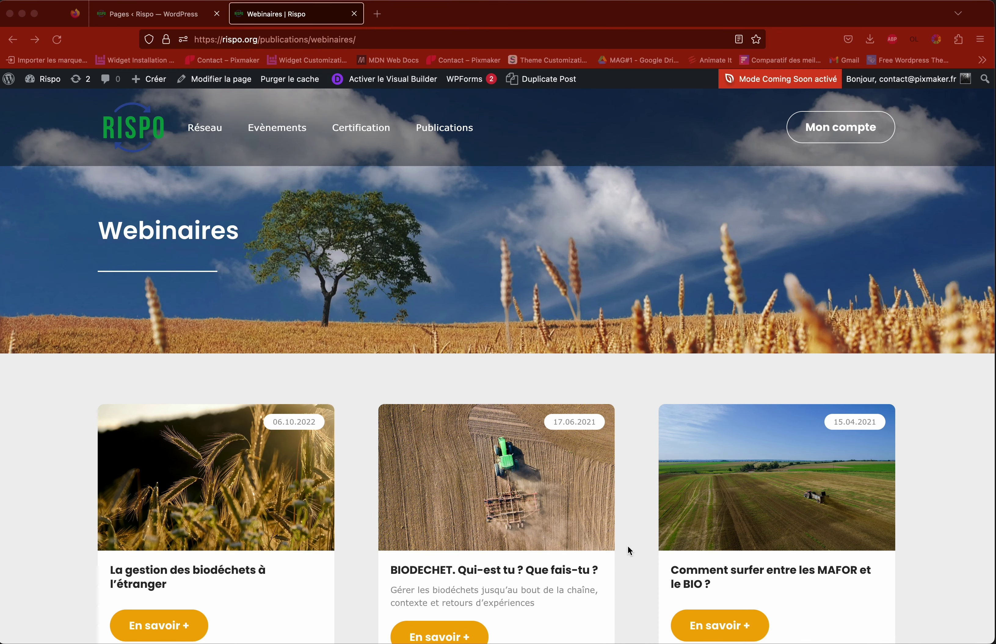
Step: Launch the Visual Builder on Webinaires and scroll to the 18.02.2021 and 17.12.2020 cards
scroll(630, 544, down, 10)
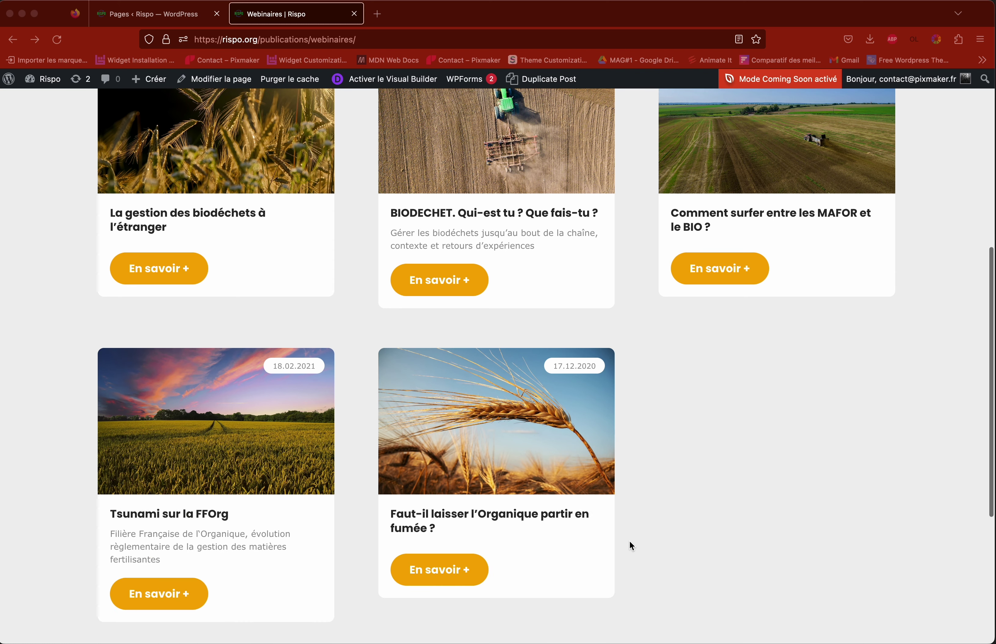
scroll(630, 542, up, 7)
scroll(630, 543, up, 3)
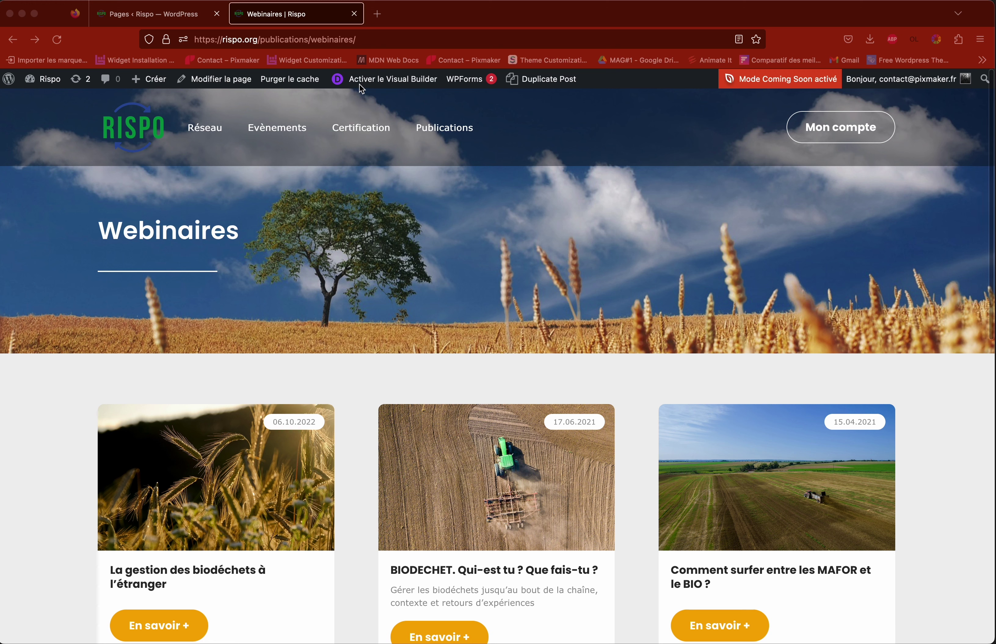
click(388, 83)
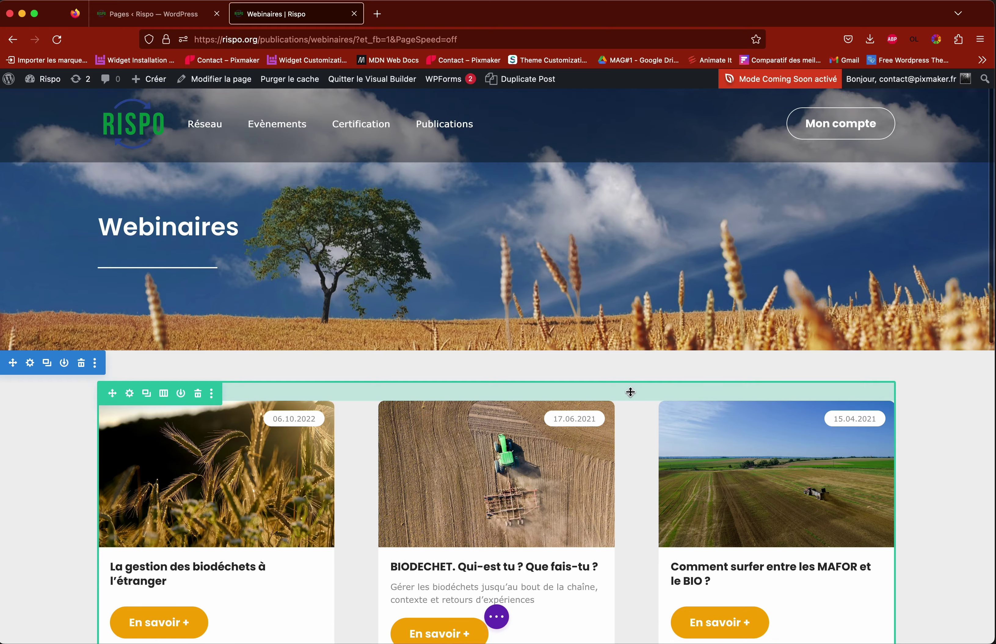
scroll(627, 392, down, 10)
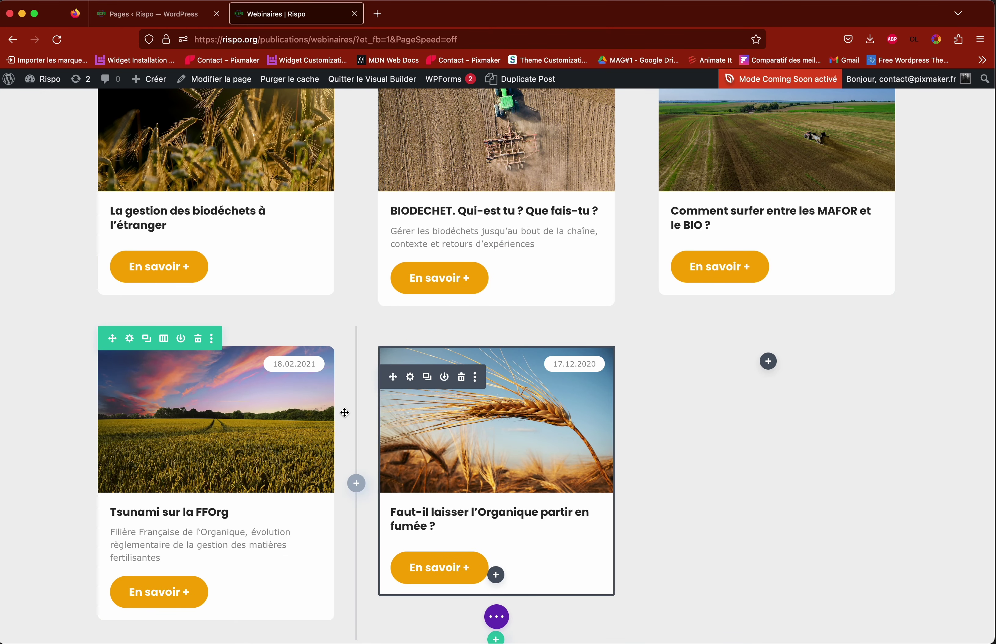
scroll(345, 412, up, 5)
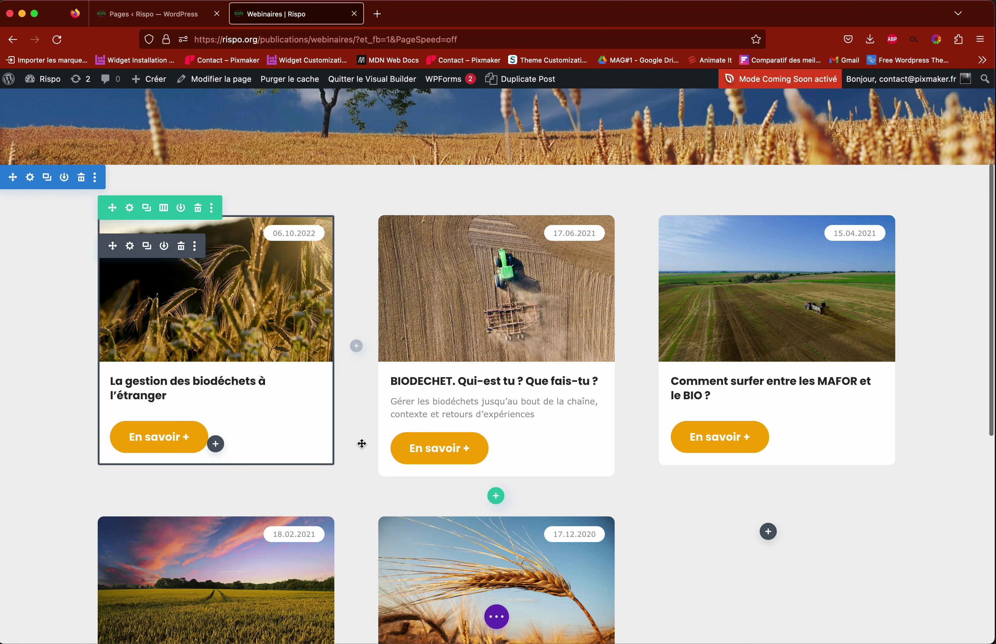
scroll(360, 443, down, 6)
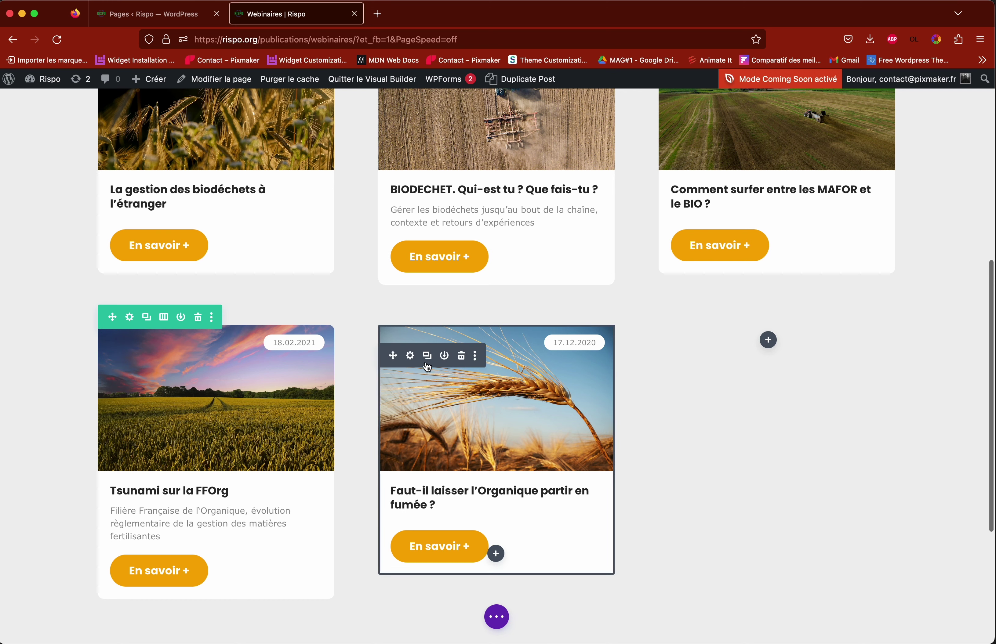
scroll(538, 433, down, 5)
scroll(538, 418, up, 3)
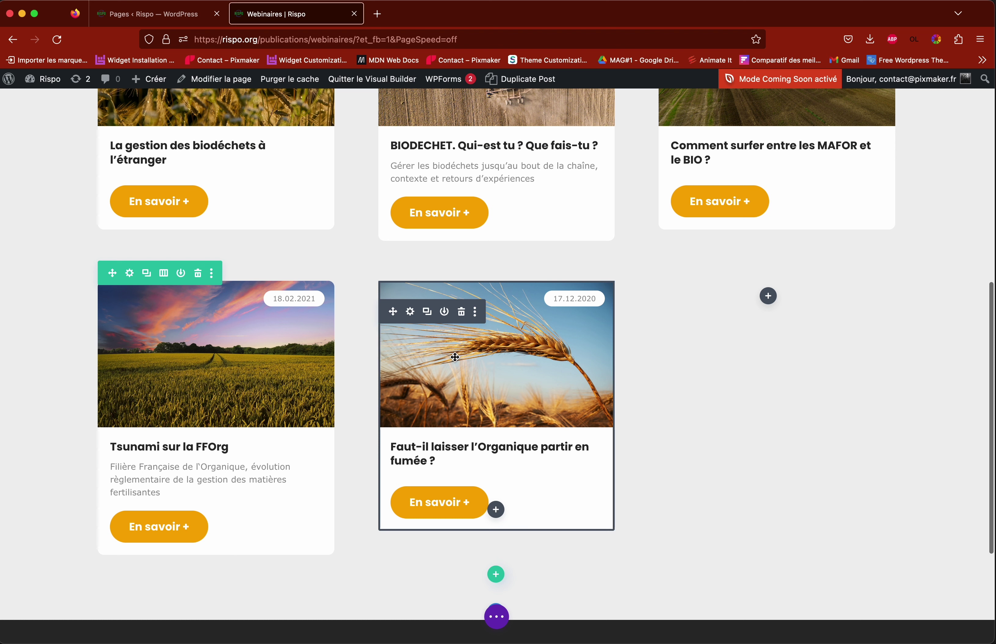
Step: Duplicate the 'Faut-il laisser l'Organique' wheat card and move the copy into the third column
click(428, 318)
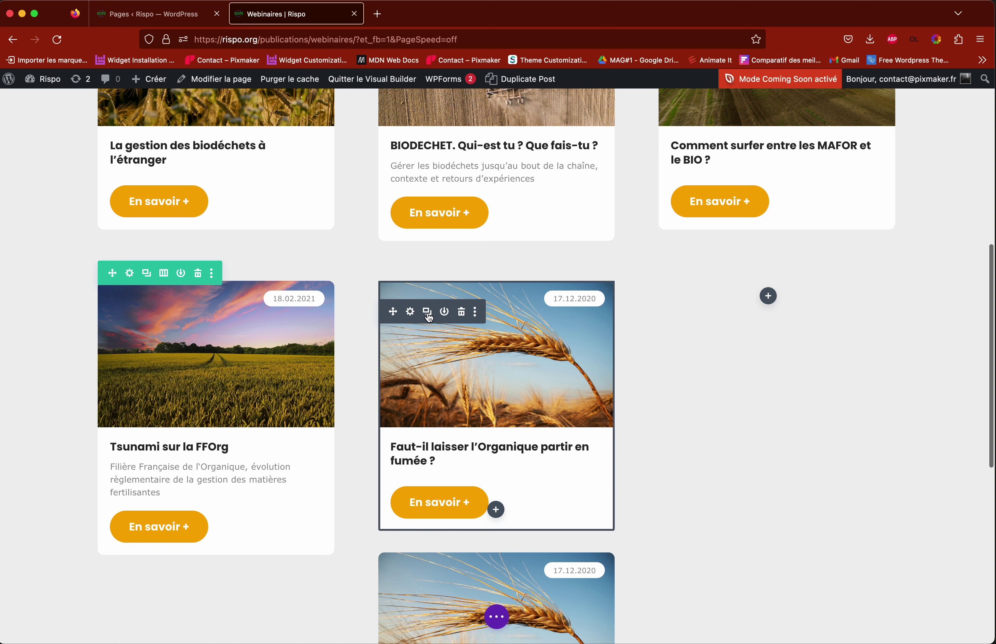
scroll(431, 310, down, 4)
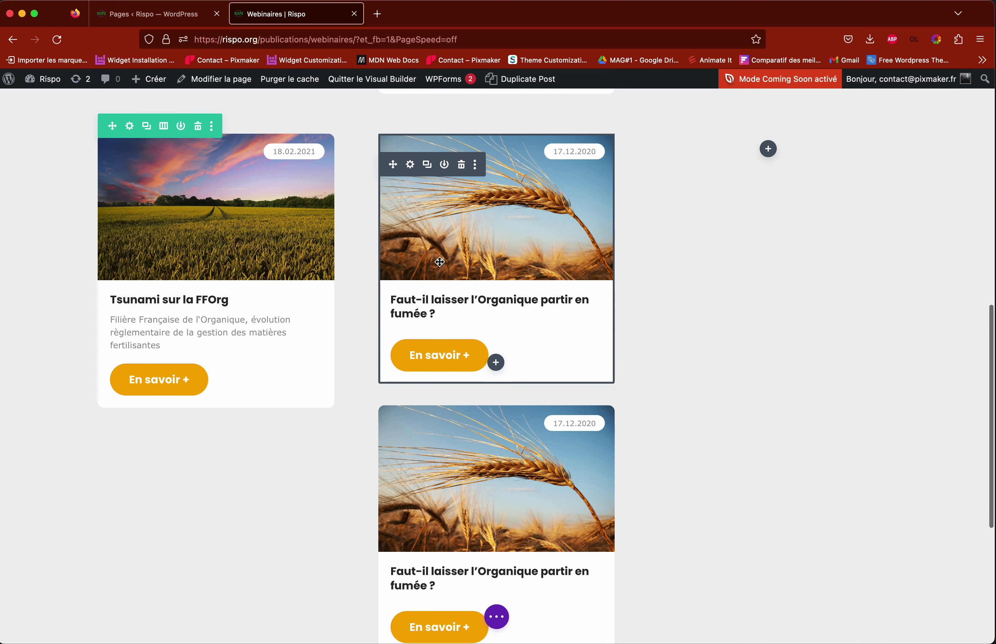
scroll(439, 262, down, 1)
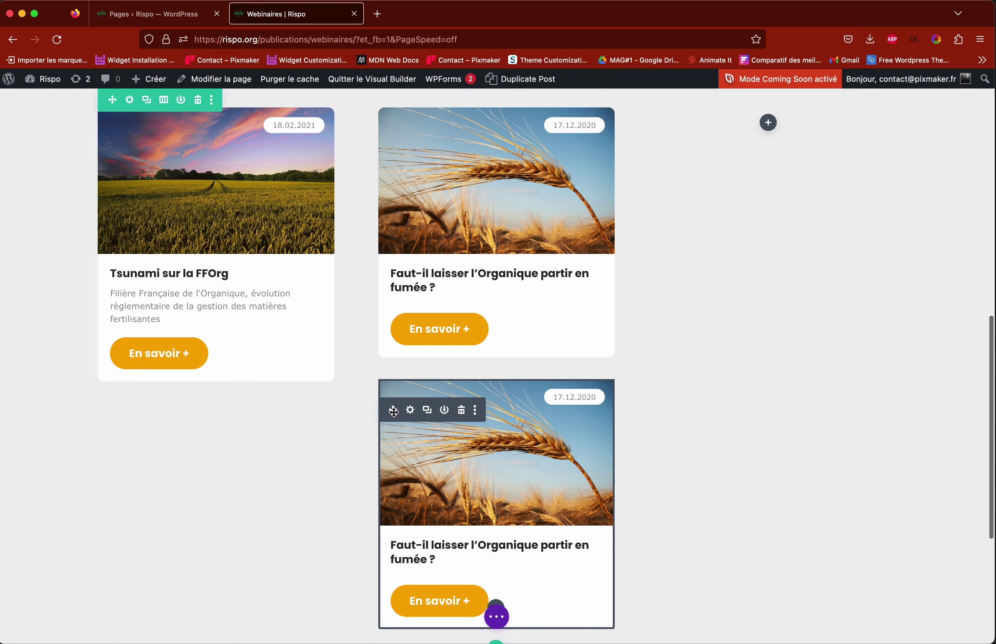
drag(393, 411, 725, 202)
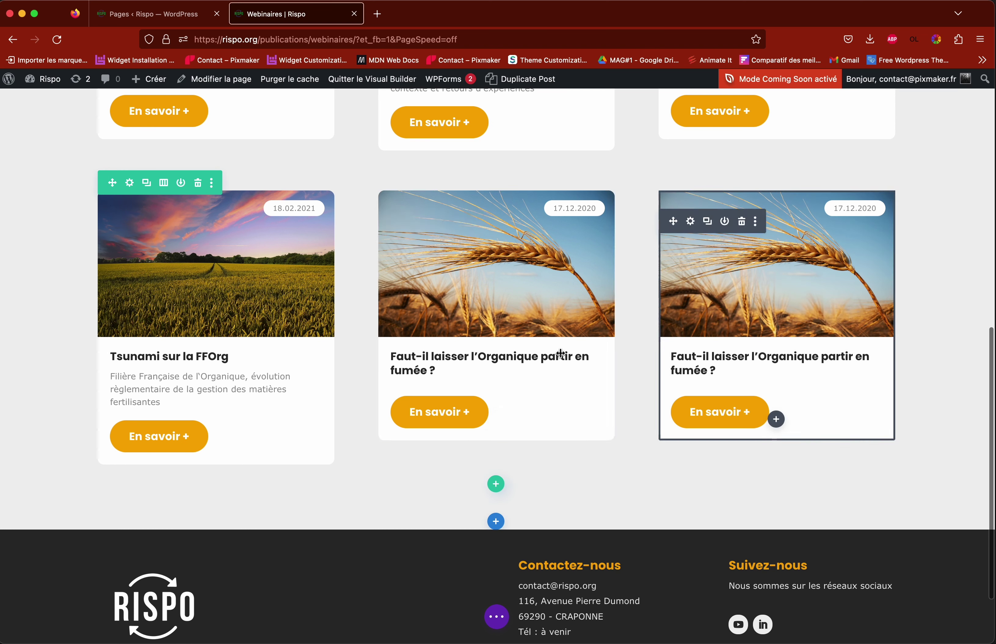
scroll(381, 347, down, 2)
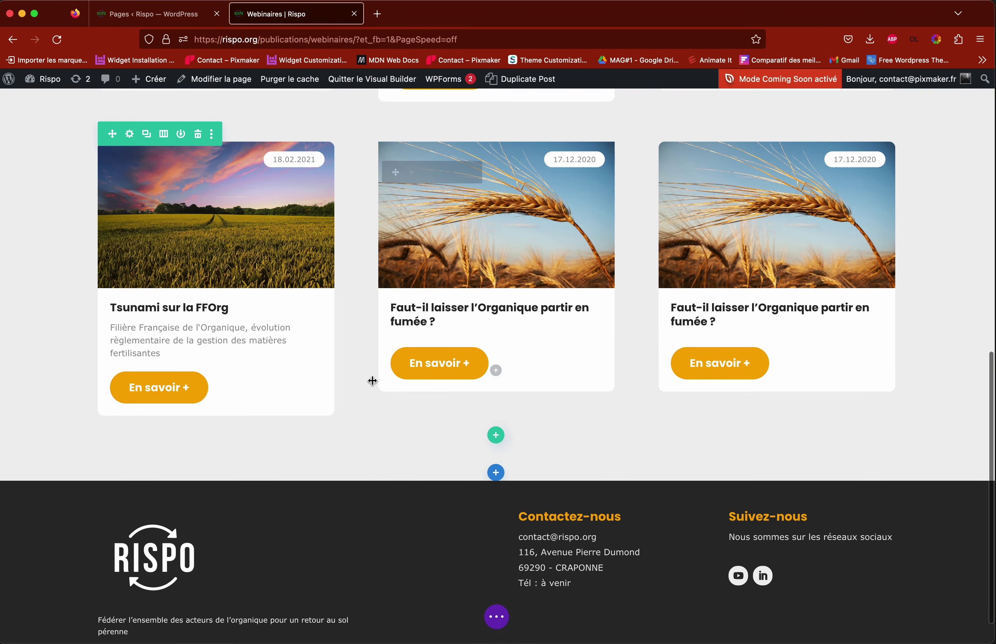
scroll(347, 377, up, 3)
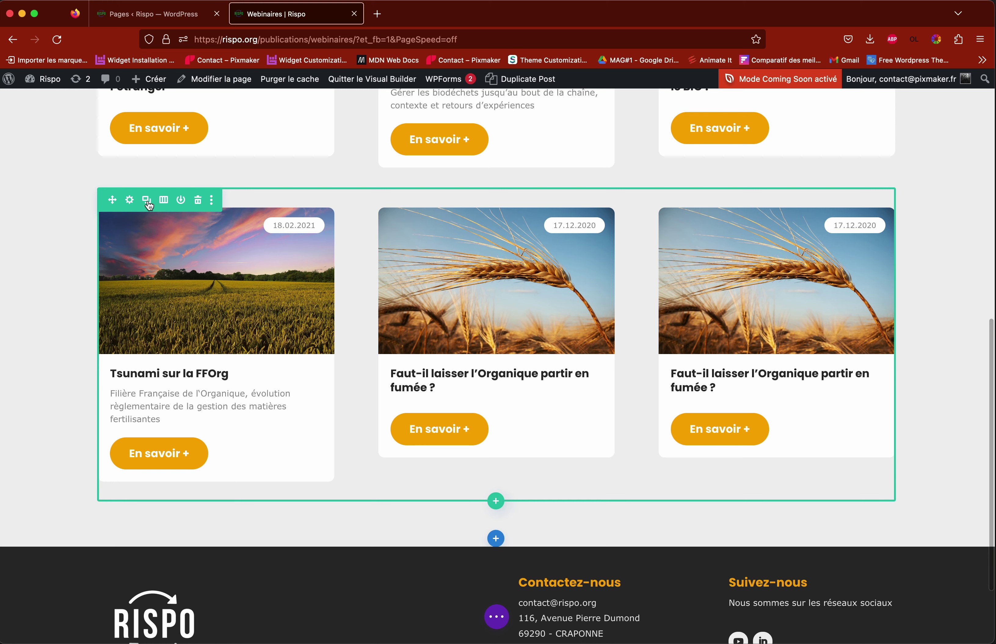
Step: Duplicate the card row, delete its middle and right cards, then remove the extra row
click(148, 202)
scroll(332, 355, down, 10)
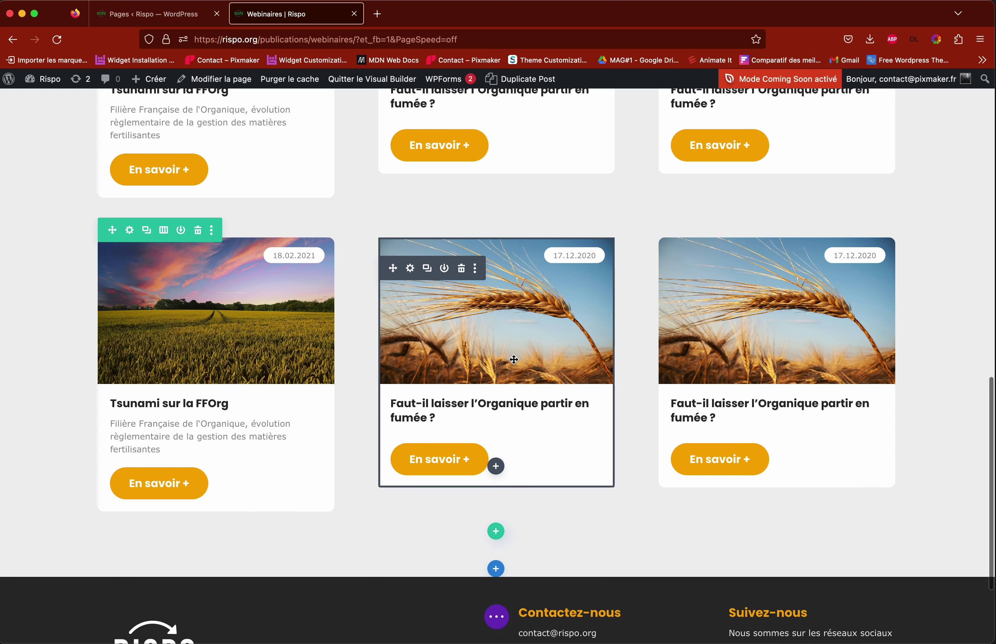
click(462, 270)
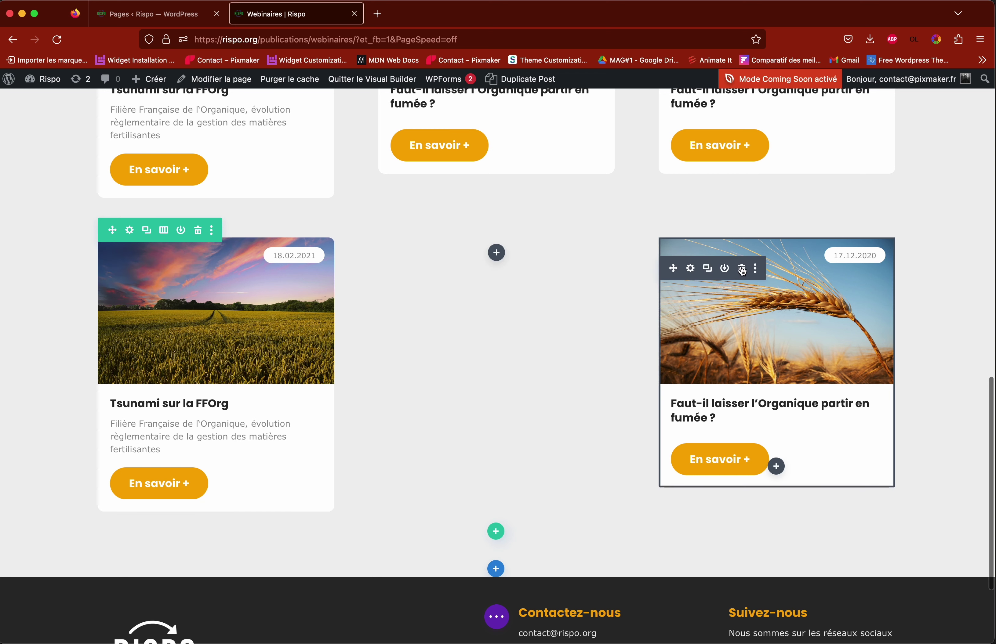
click(741, 268)
scroll(469, 408, up, 3)
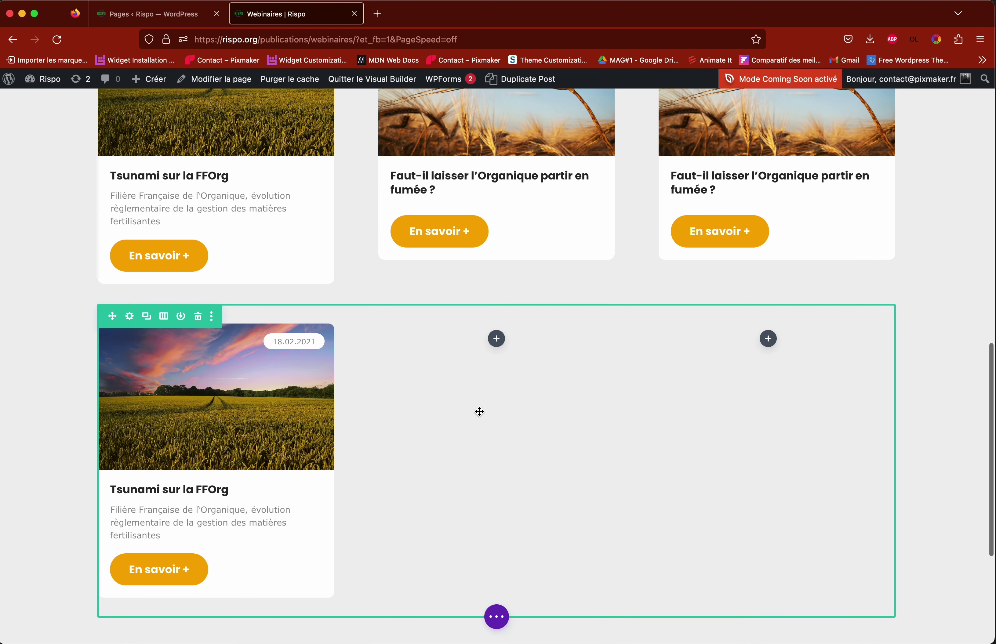
scroll(569, 424, up, 4)
scroll(567, 421, down, 2)
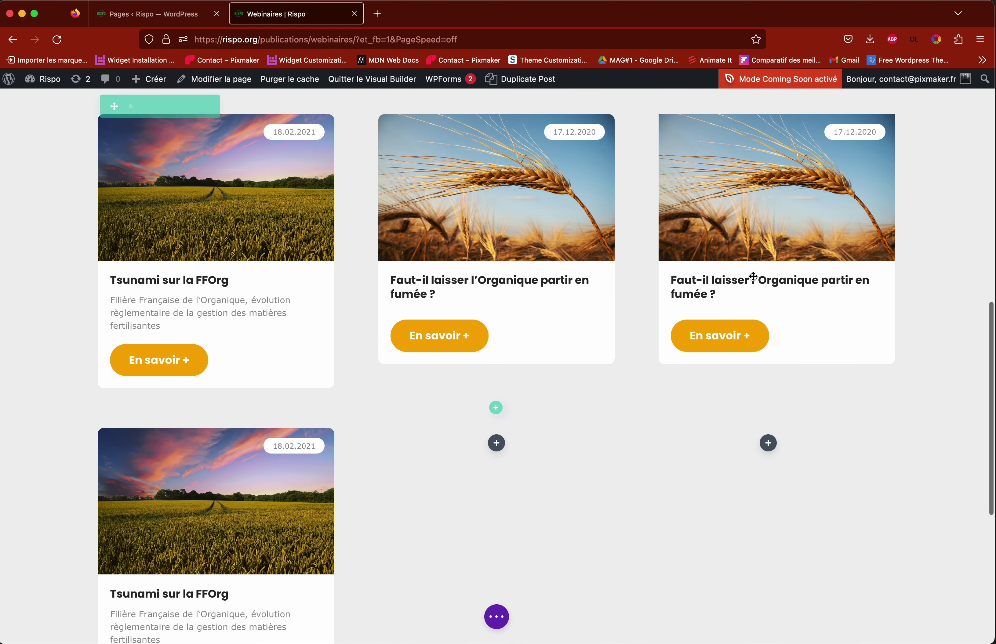
scroll(544, 450, up, 3)
scroll(482, 455, down, 2)
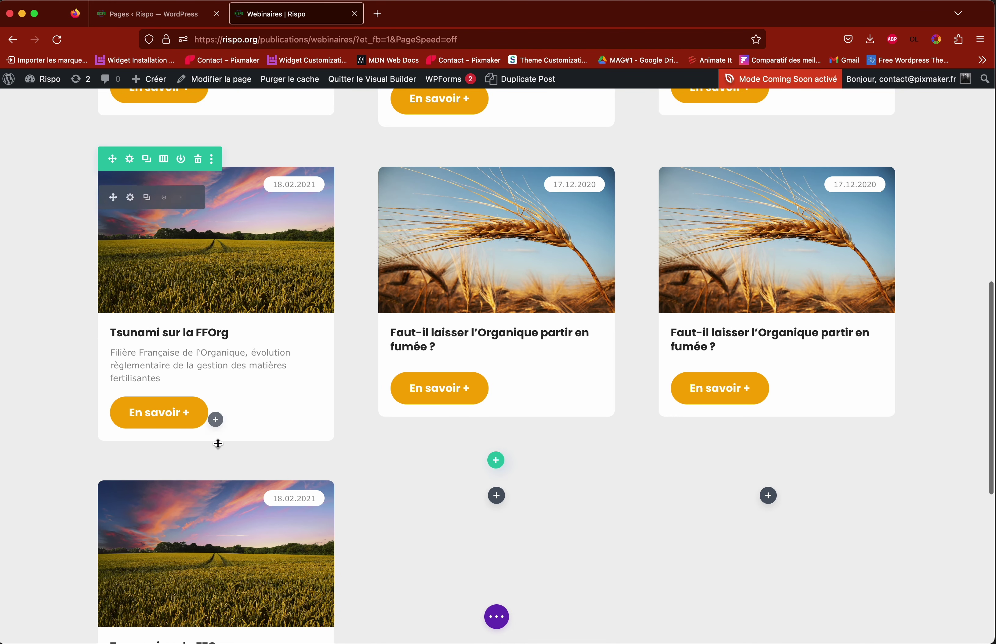
click(198, 473)
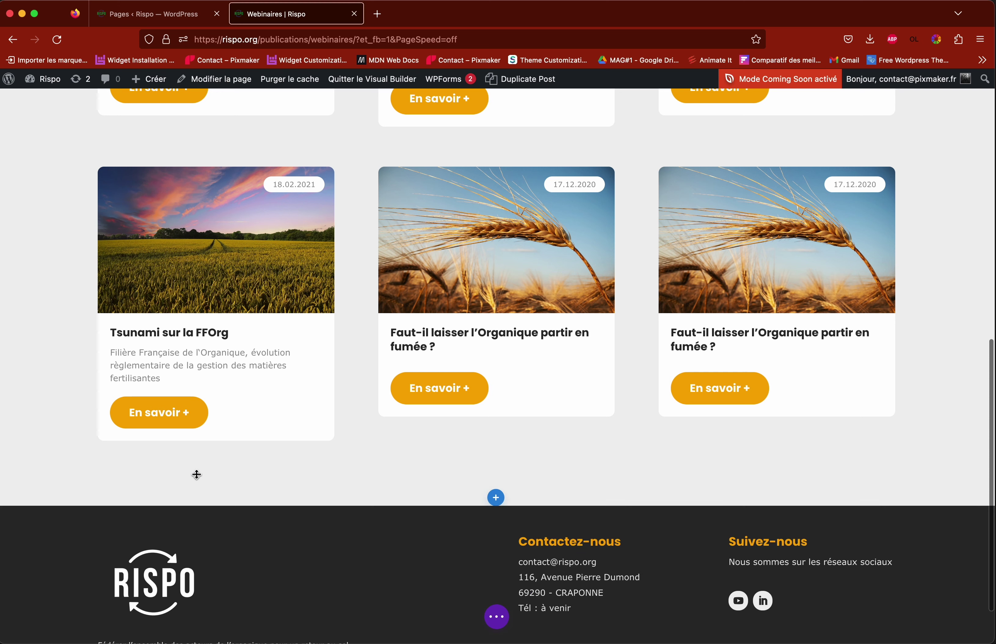
scroll(941, 422, up, 3)
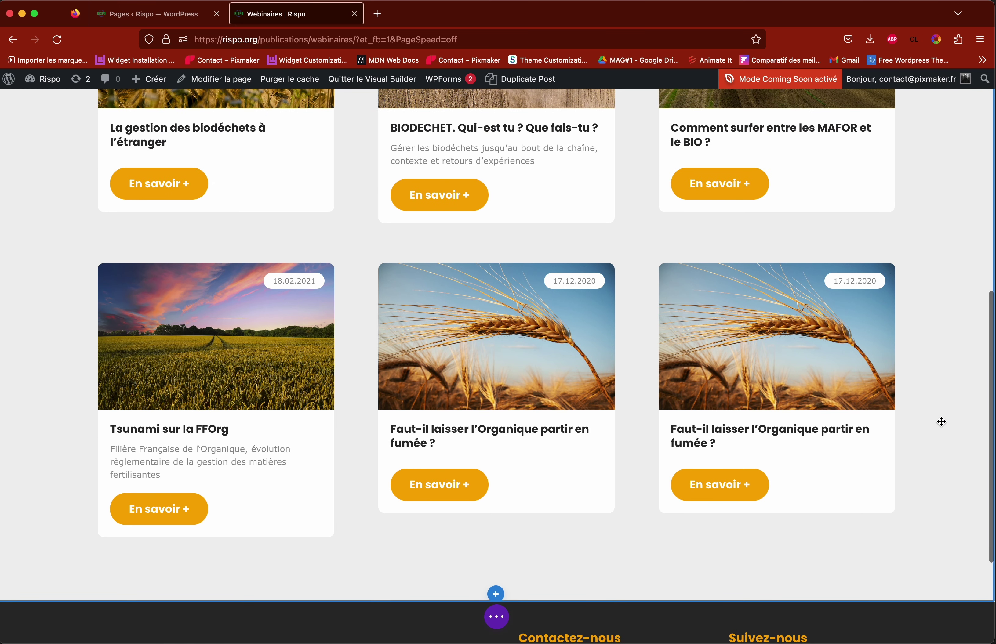
Step: Replace the right-hand card with a copy of the middle wheat card
click(740, 295)
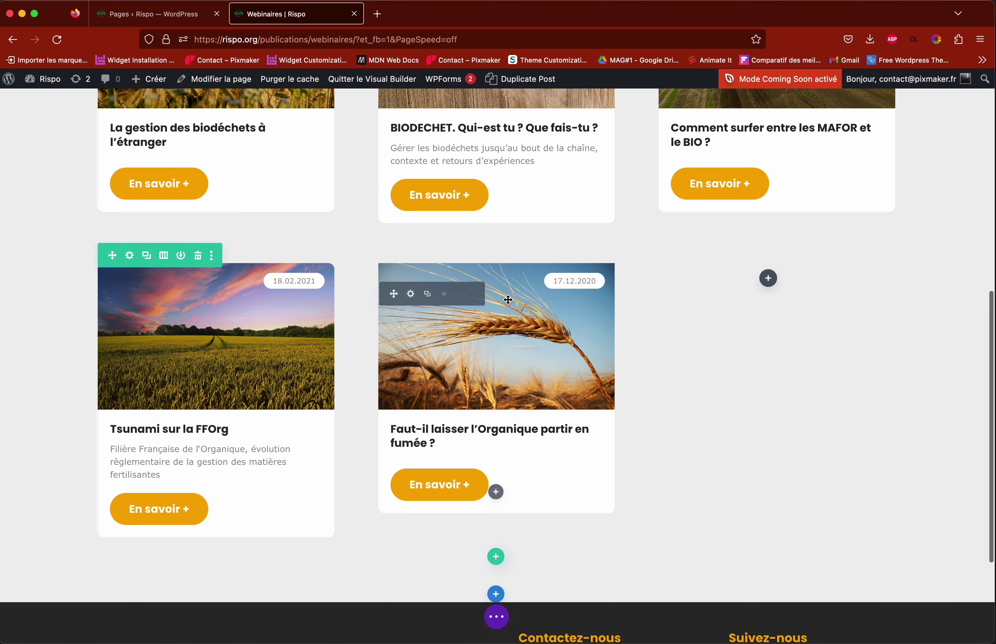
click(427, 294)
scroll(469, 347, down, 2)
scroll(469, 347, down, 3)
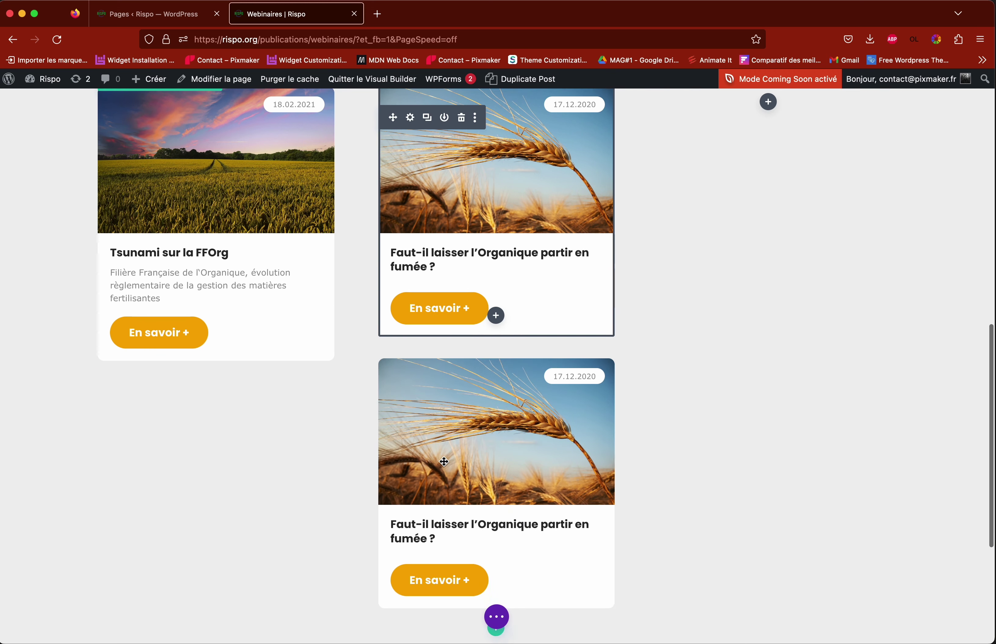
drag(393, 377, 743, 122)
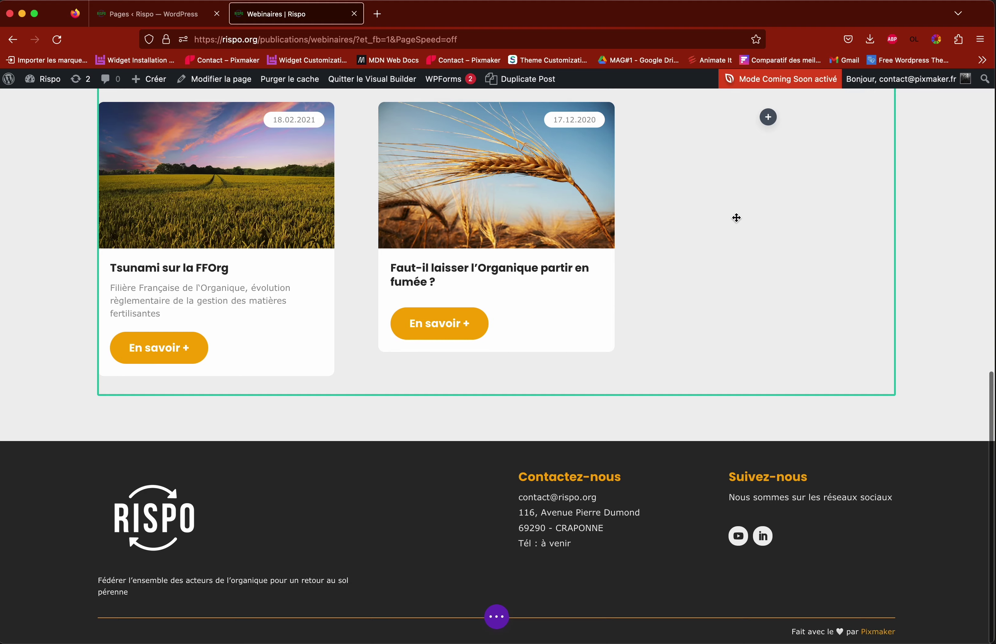
drag(737, 218, 737, 219)
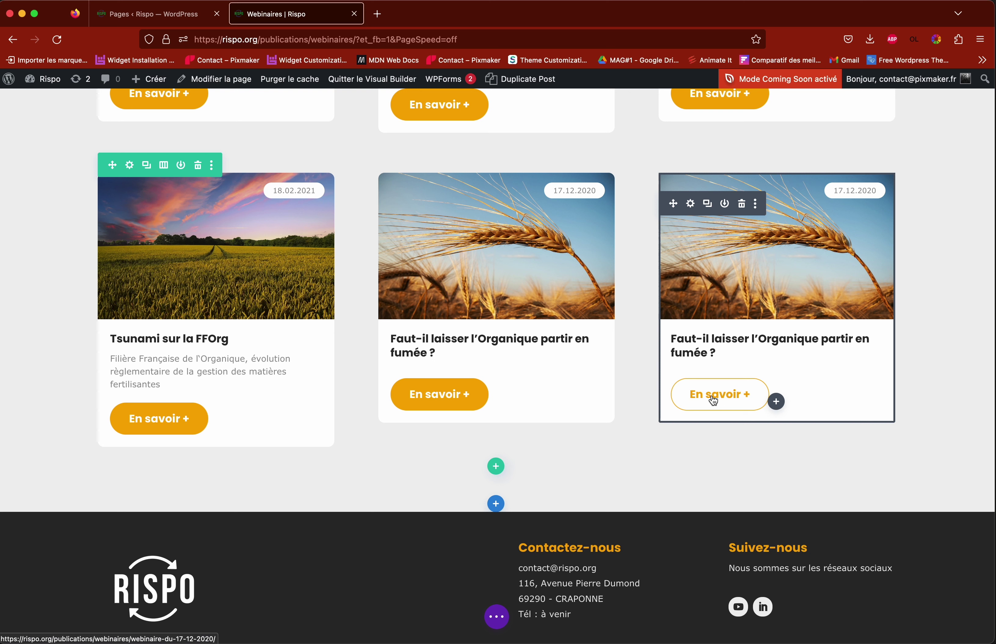
Step: Change the right wheat card's title to 'Titre' and clear its content text
click(691, 205)
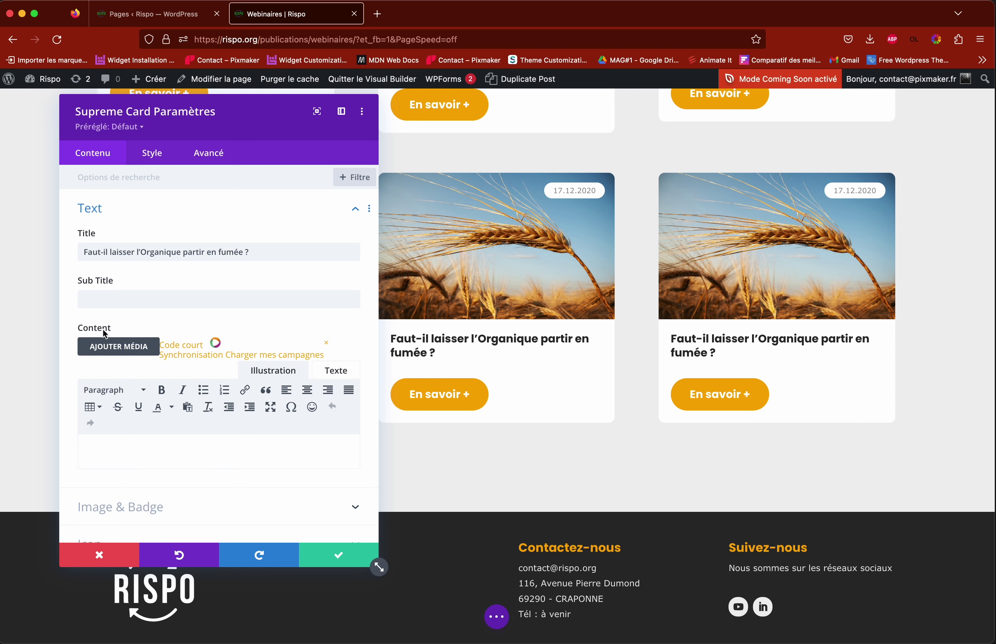
drag(249, 251, 83, 252)
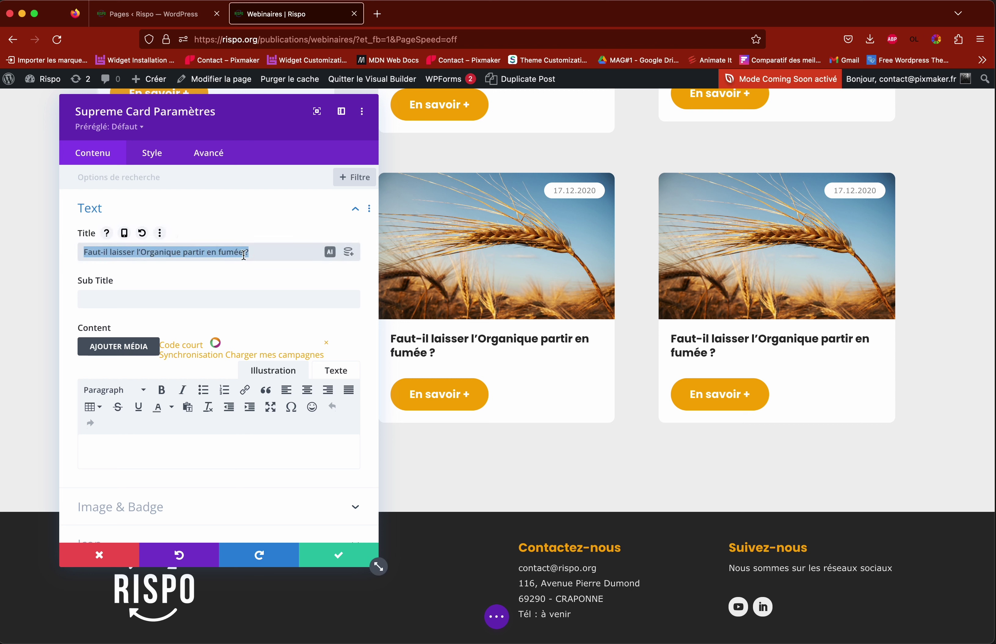
text(Titre)
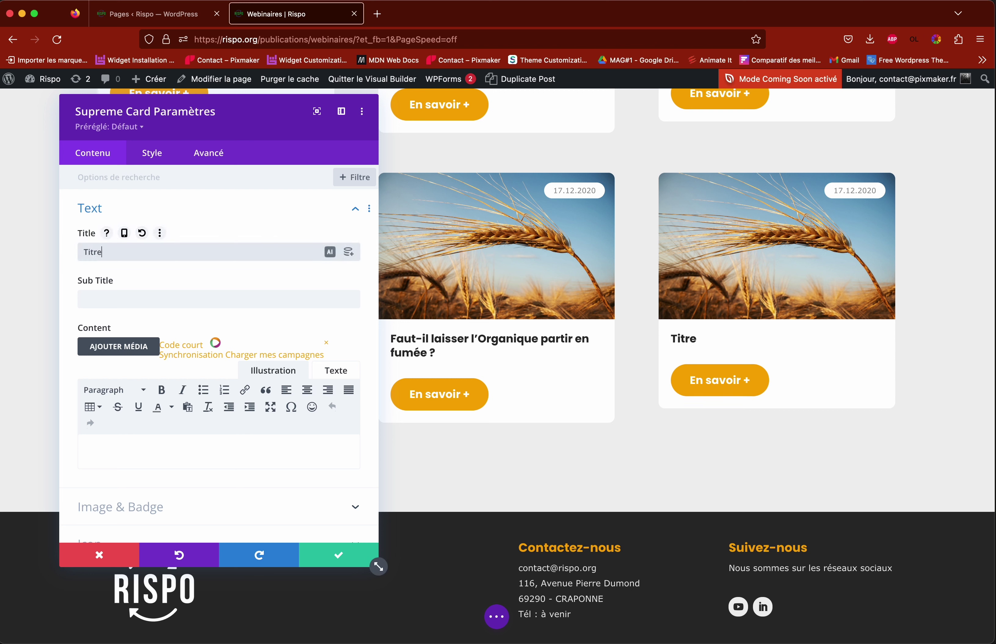
click(140, 445)
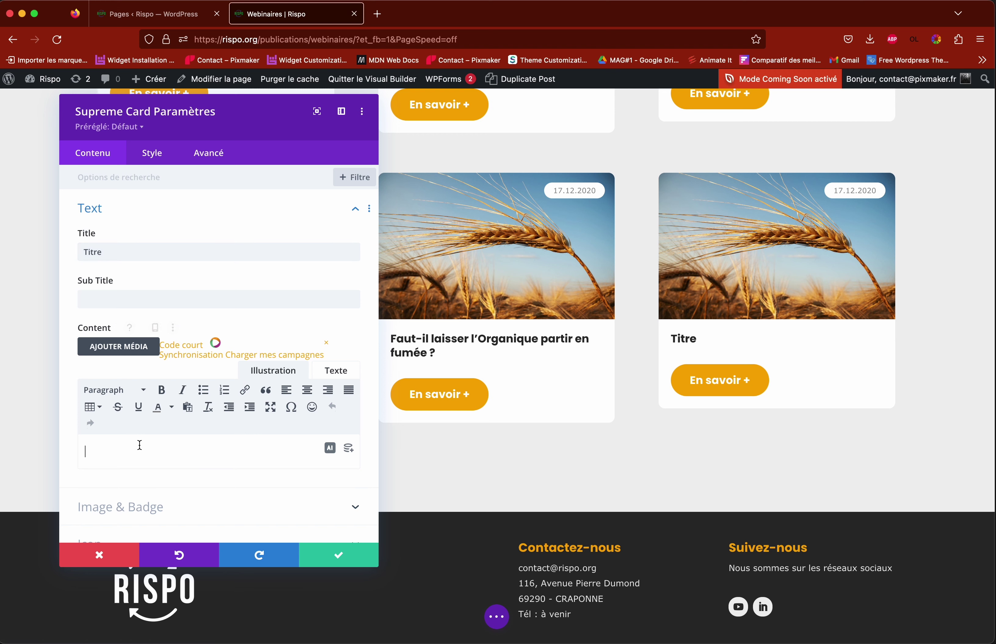
text(fsdvfgsvdf)
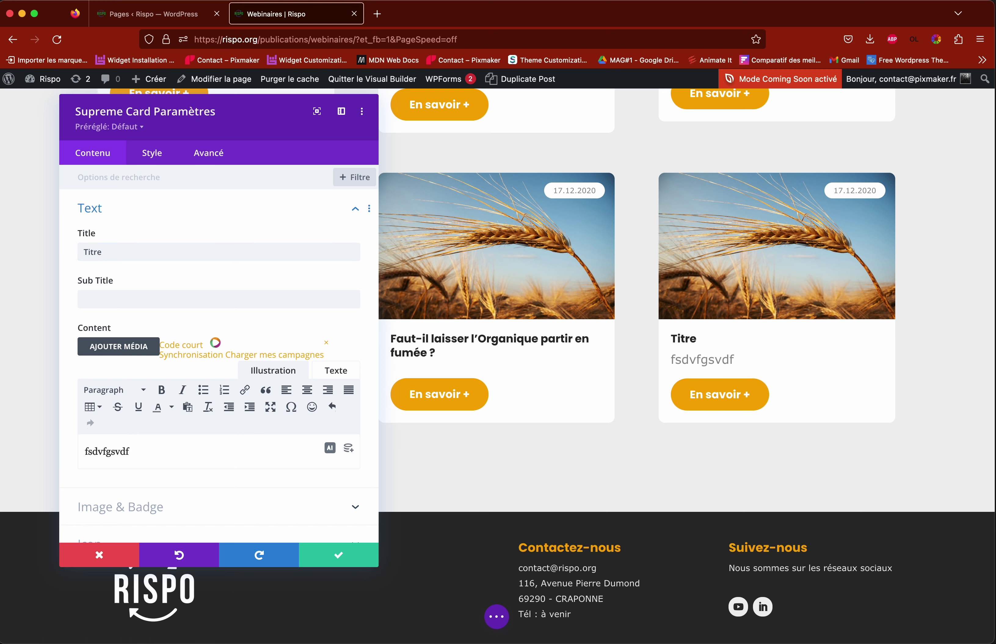
drag(198, 121, 513, 159)
scroll(340, 293, up, 3)
scroll(340, 293, down, 3)
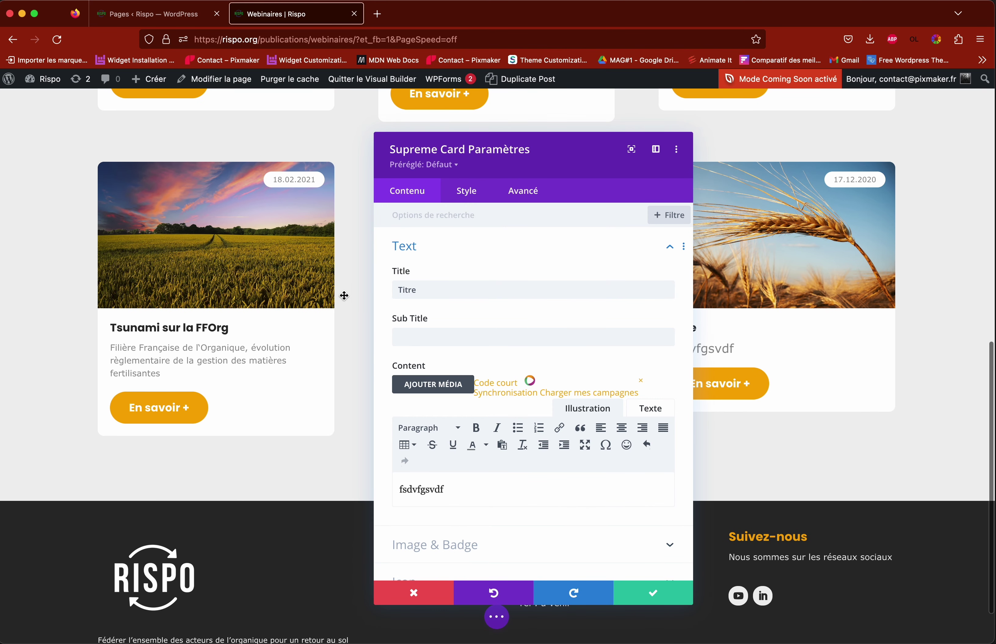
drag(494, 148, 326, 121)
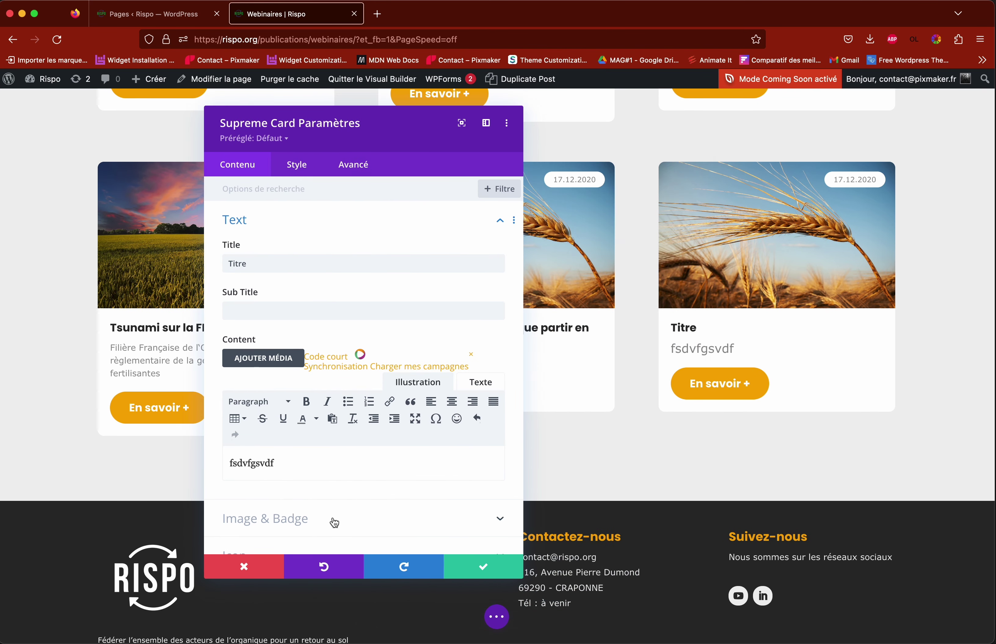
double_click(285, 462)
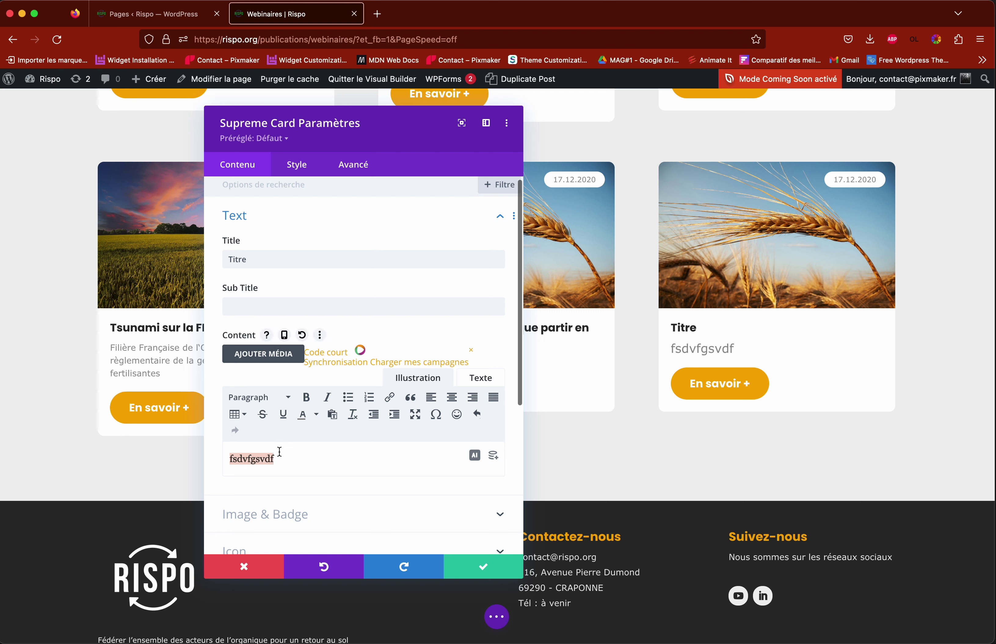
key(BackSpace)
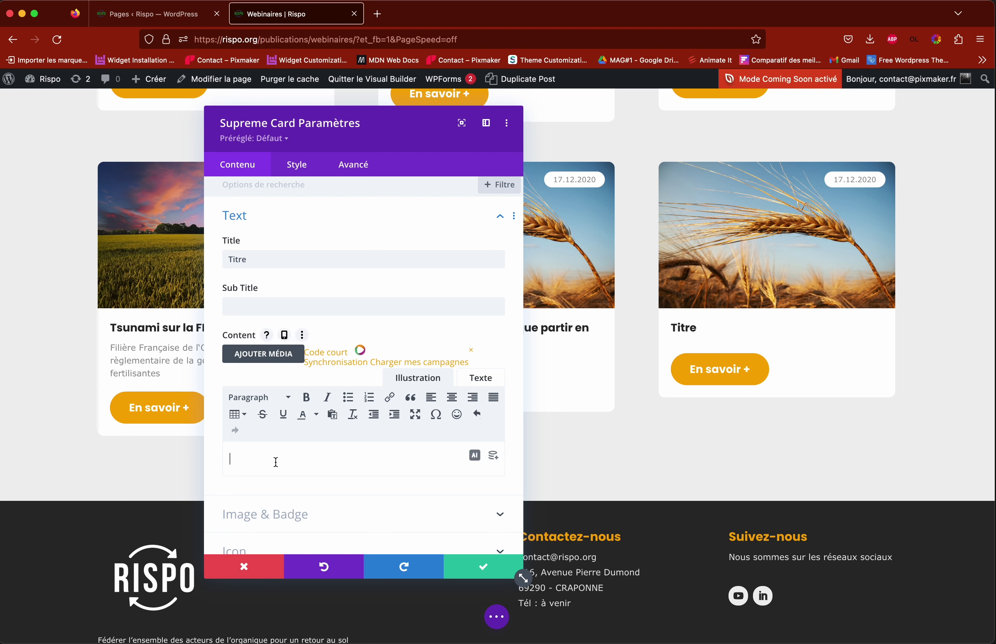
scroll(301, 458, down, 5)
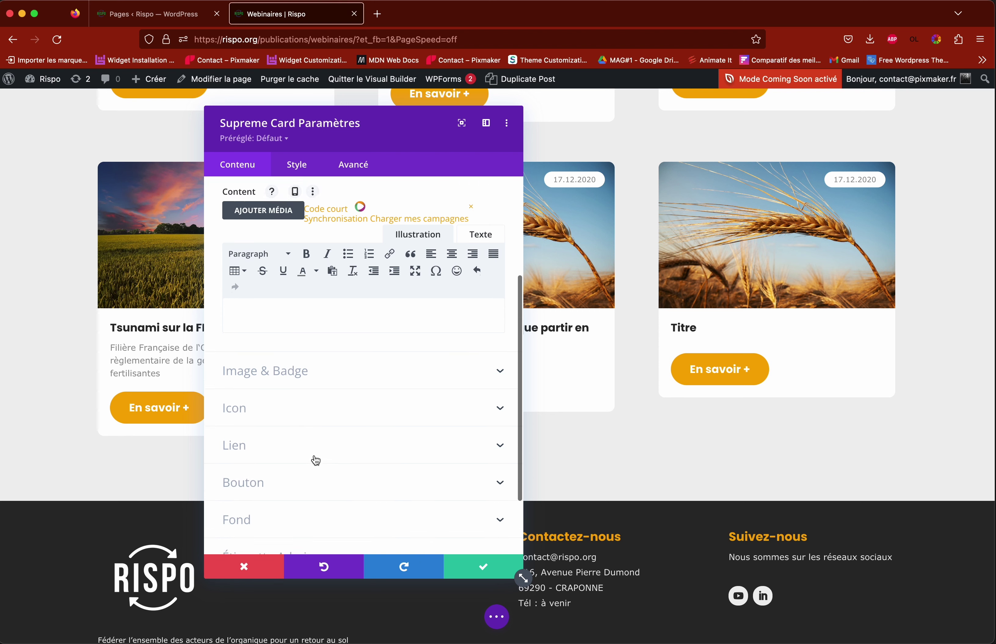
Step: Open the card's button settings, remove the Lien Page link, then undo the removal
click(258, 435)
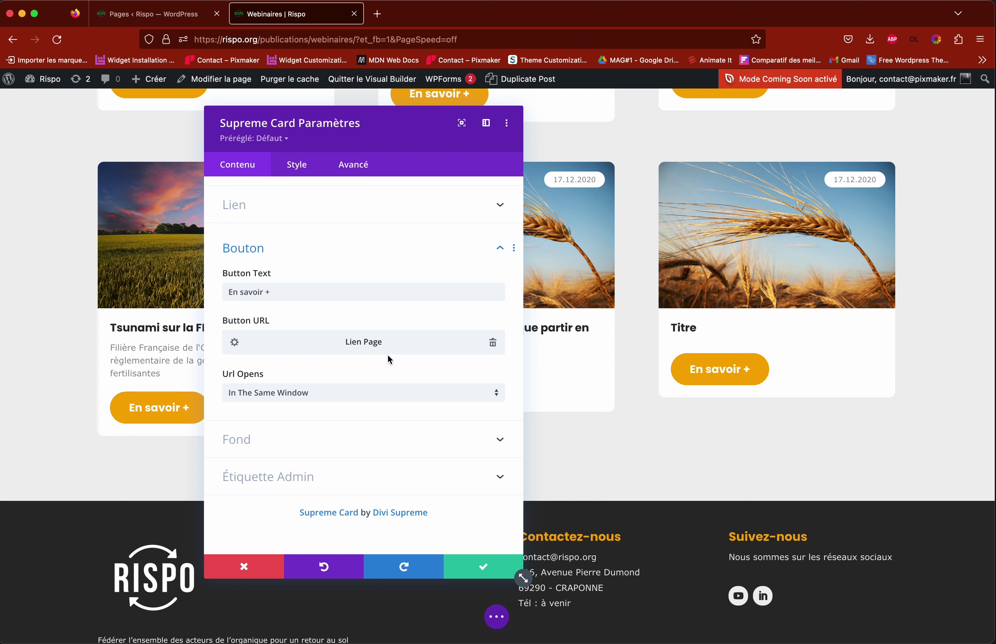
click(257, 253)
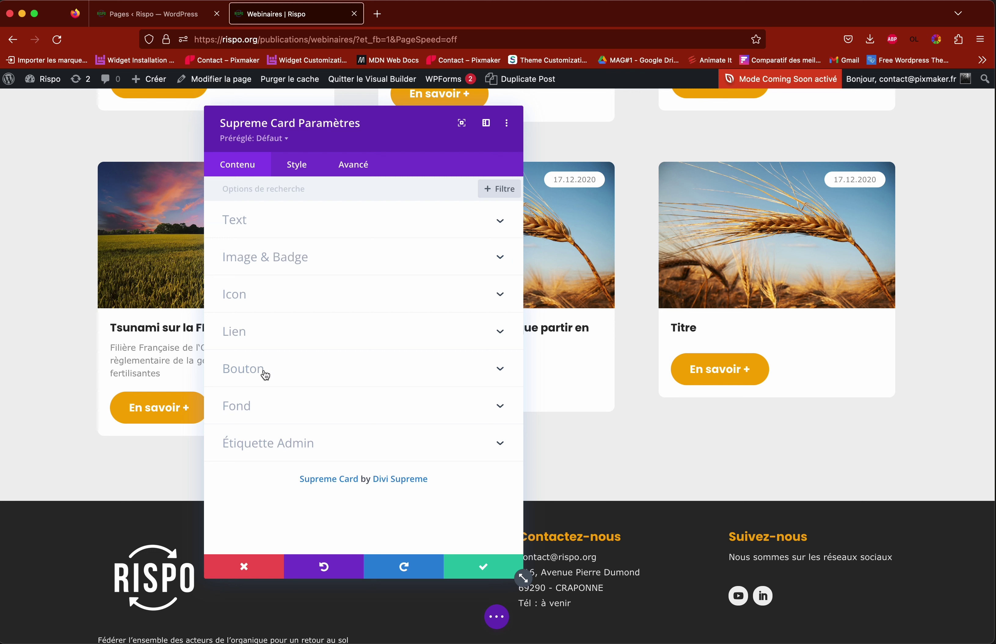
click(266, 379)
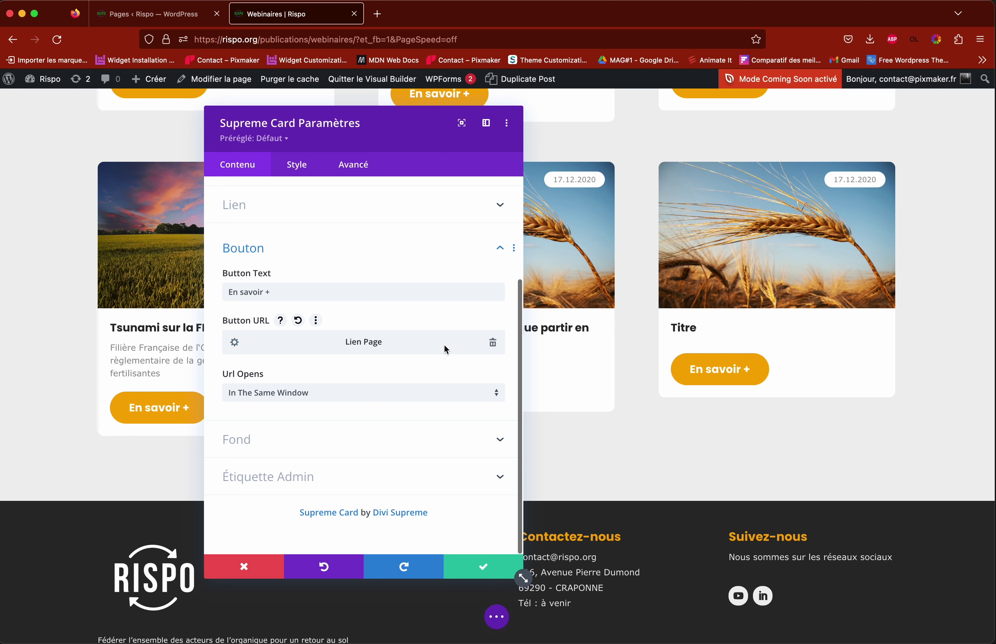
click(493, 345)
click(493, 347)
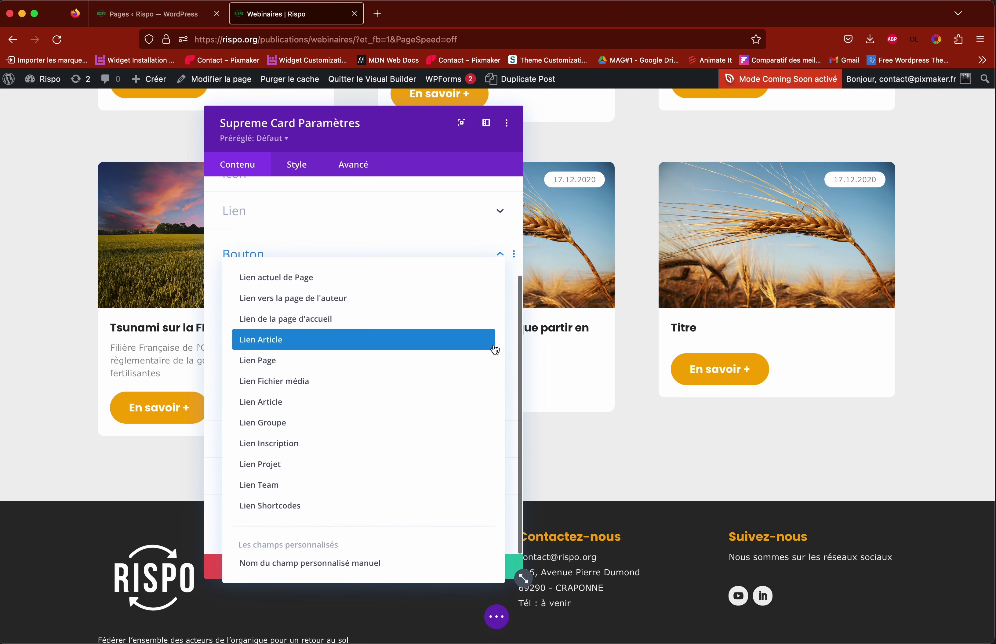
click(383, 240)
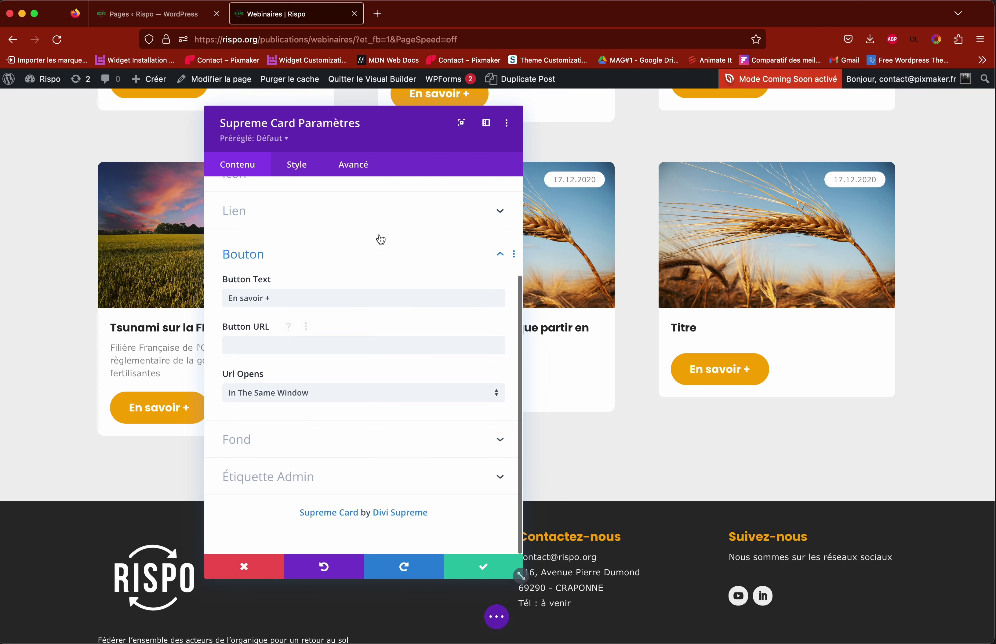
click(339, 572)
click(330, 470)
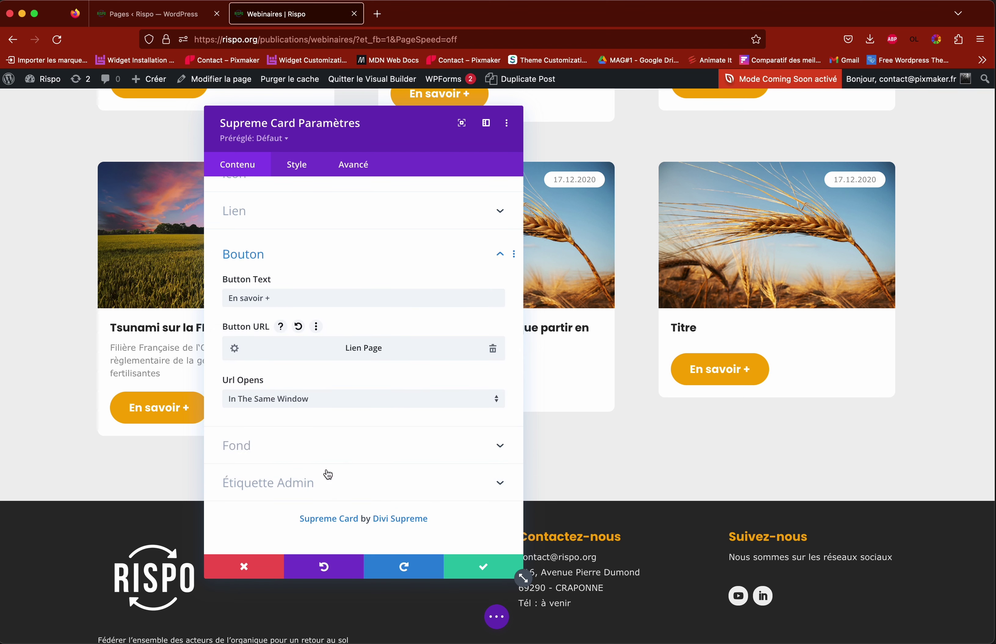
Step: Set the En savoir + button's Lien Page to 'webinaire du 17.12.2020' and confirm
click(236, 350)
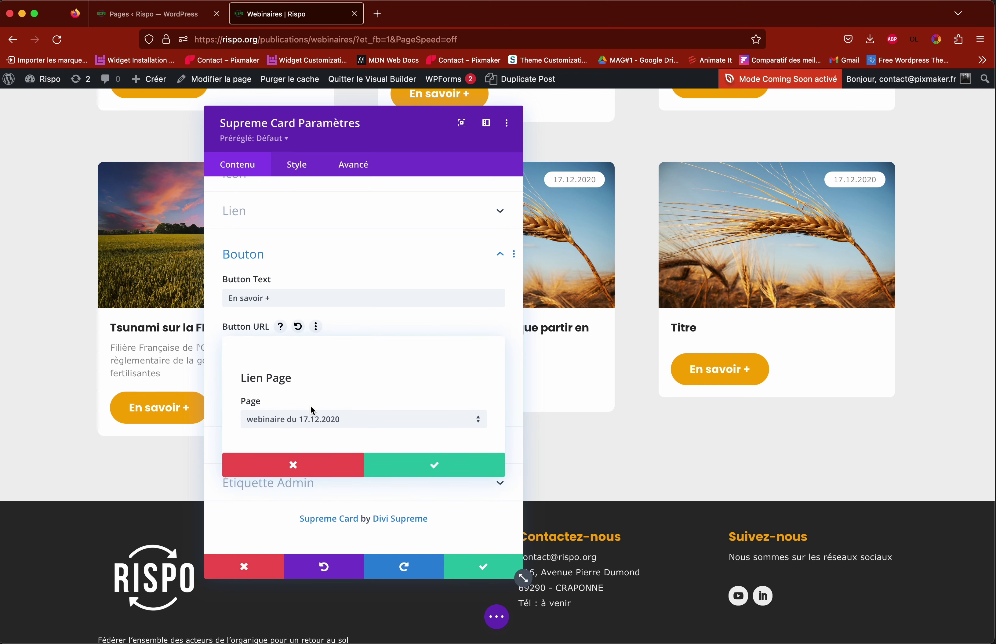
click(328, 422)
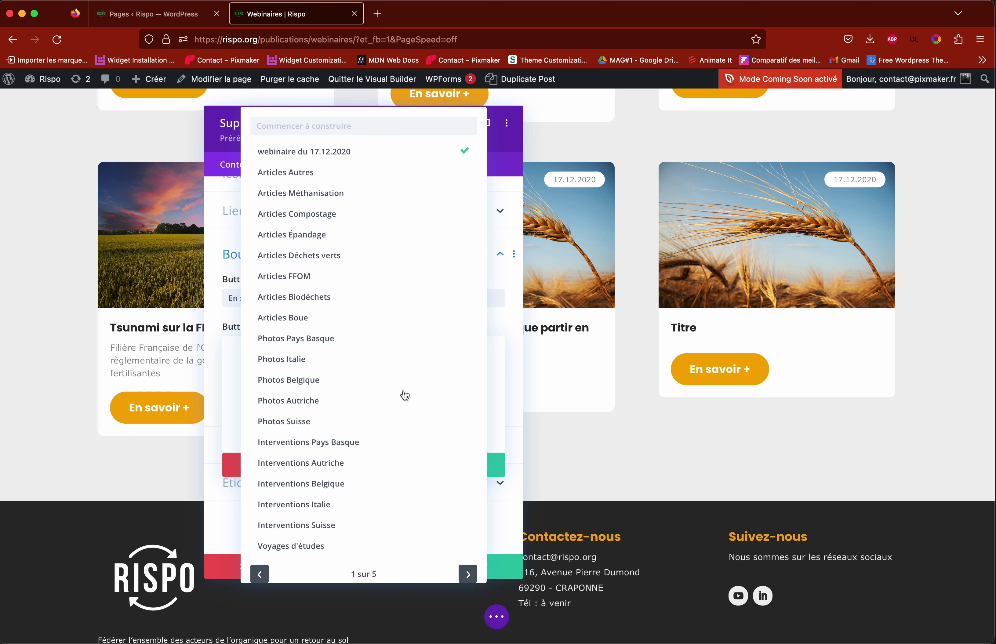
click(225, 322)
click(295, 469)
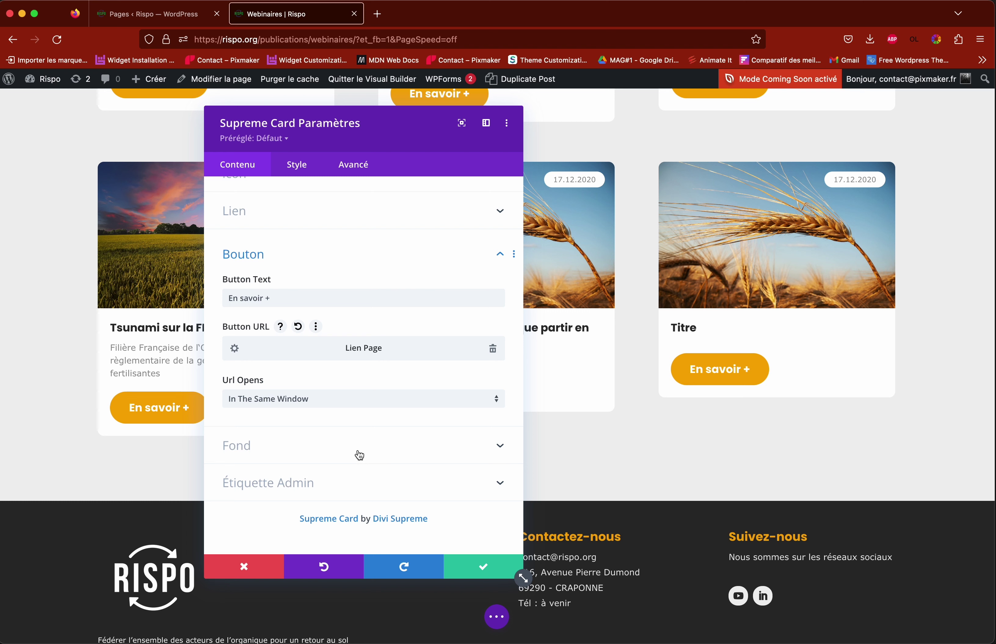
scroll(359, 455, up, 5)
Step: Swap the Titre card's wheat image for the JT-Morillon2 chalet group photo and save the card
click(265, 221)
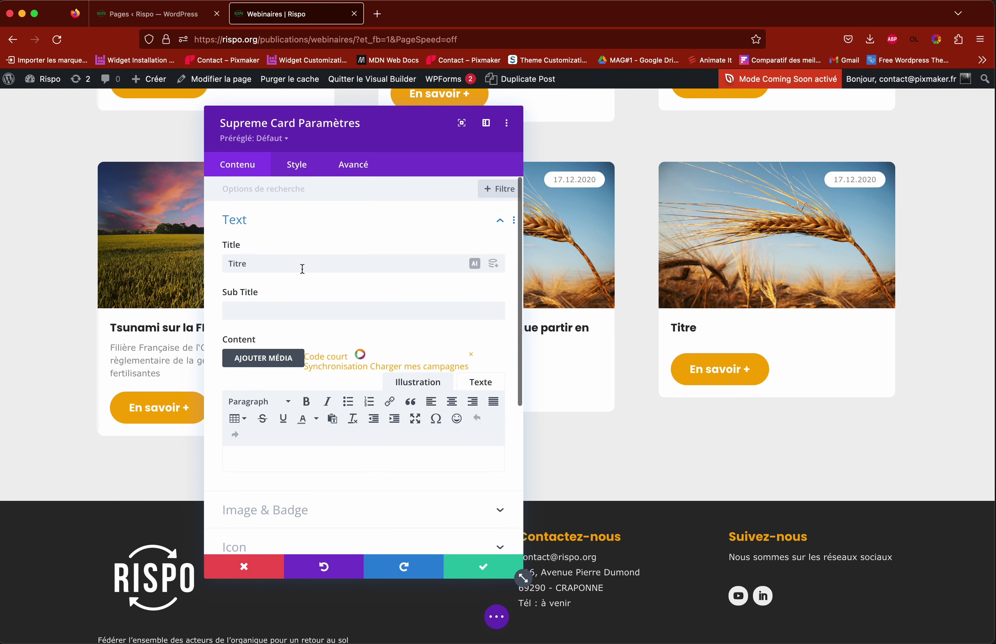
scroll(306, 293, down, 6)
scroll(284, 297, up, 1)
click(280, 293)
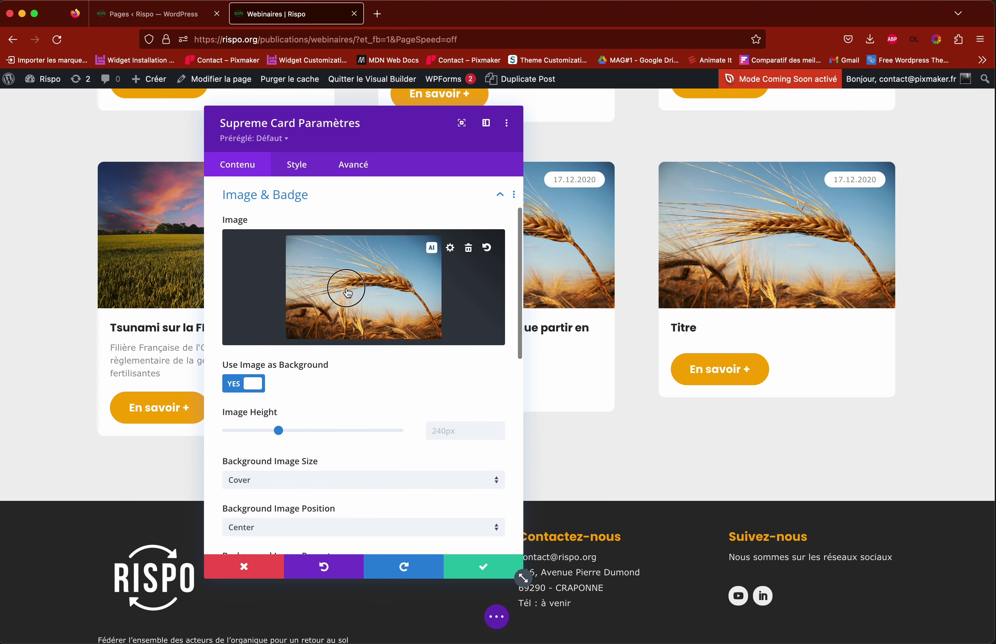
click(348, 293)
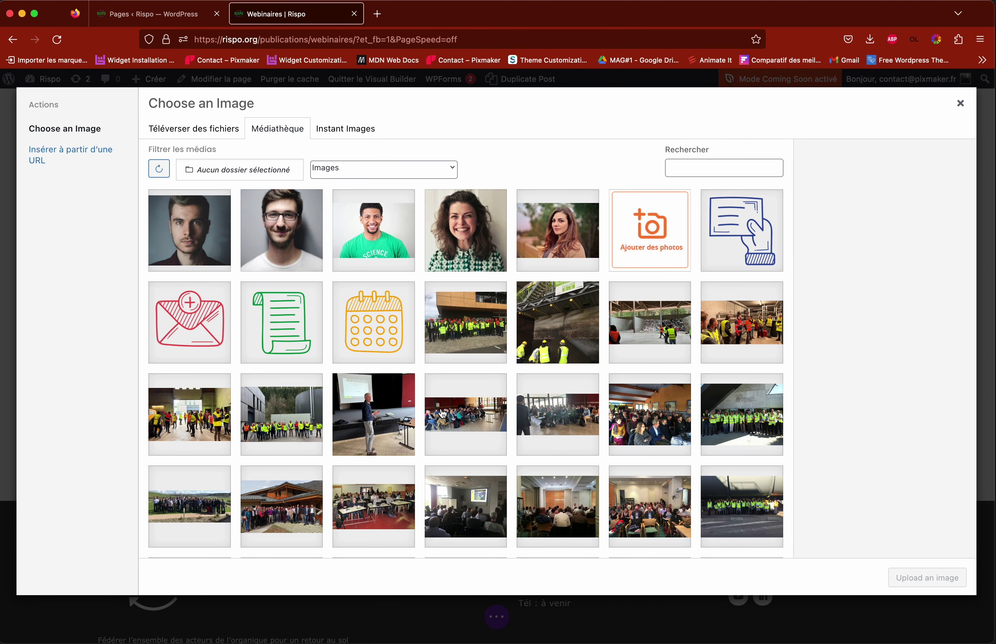
scroll(260, 406, down, 3)
click(261, 405)
click(892, 578)
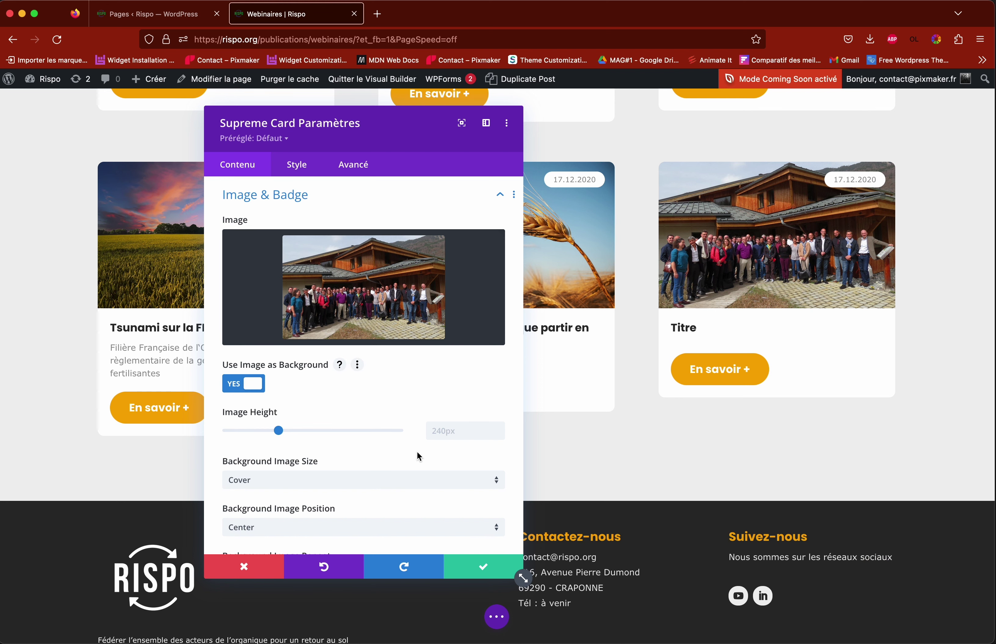
click(483, 568)
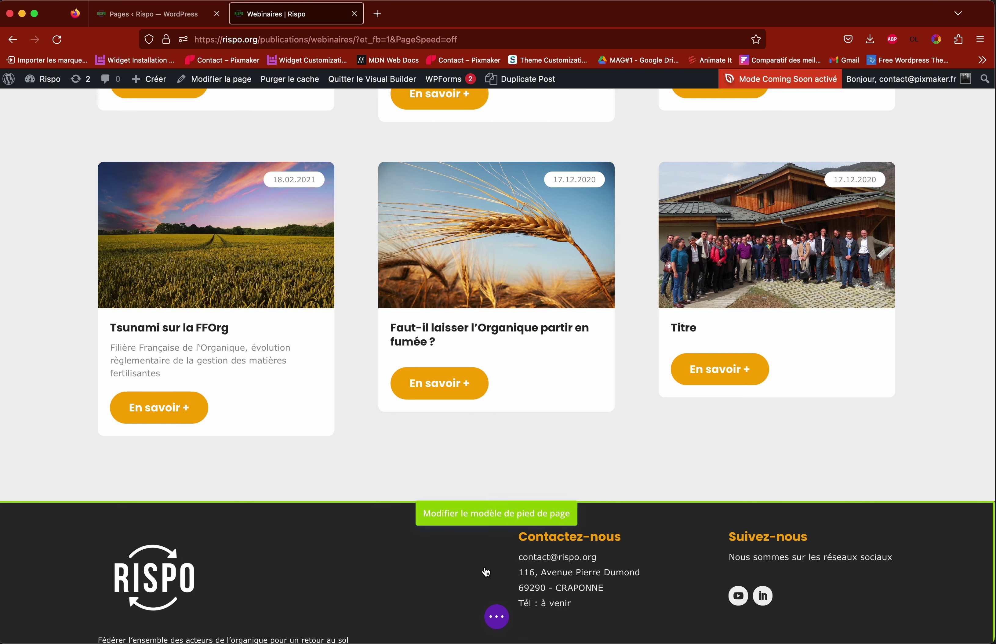
click(496, 616)
Step: Save the Webinaires page and open the Rispo dashboard in a new tab
click(941, 619)
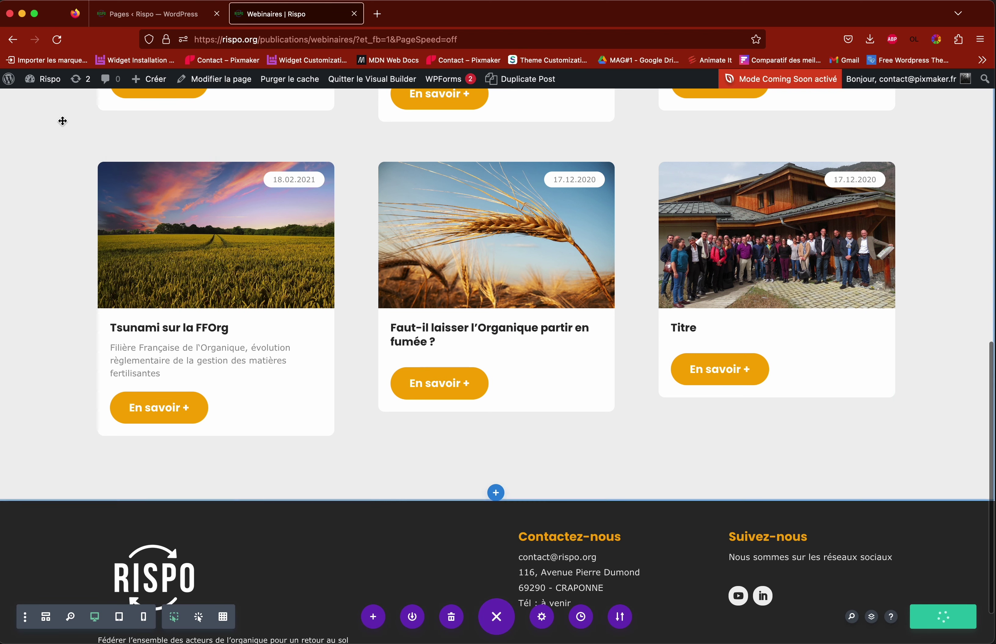
mouse_move(44, 86)
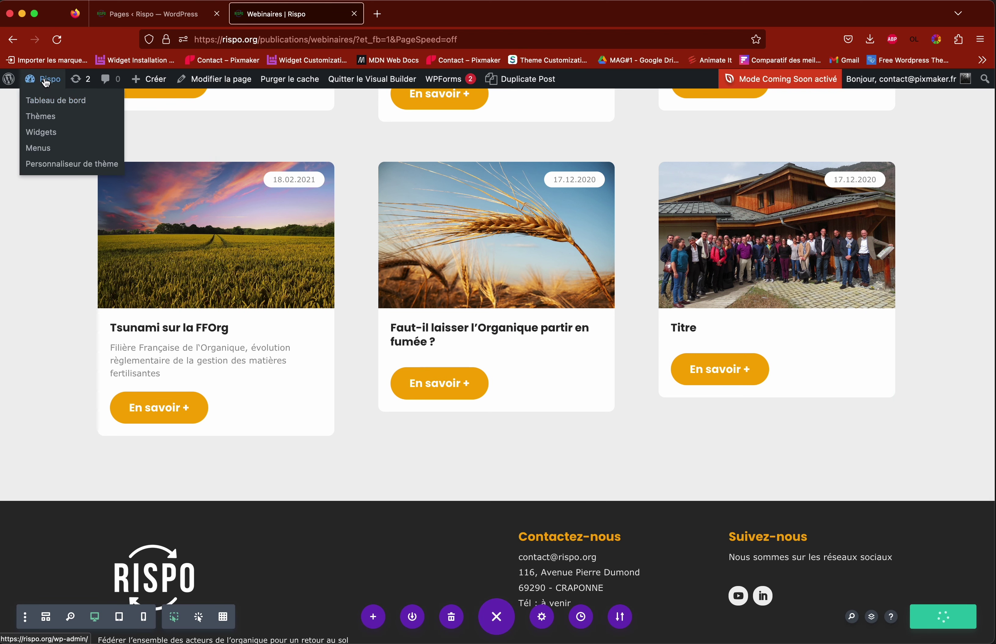
right_click(46, 81)
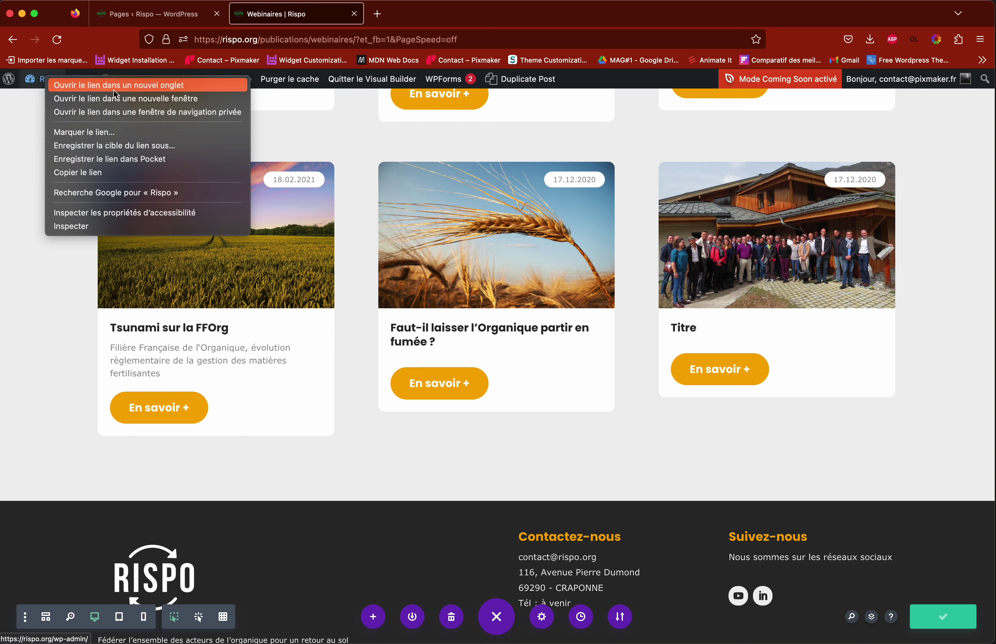
click(102, 89)
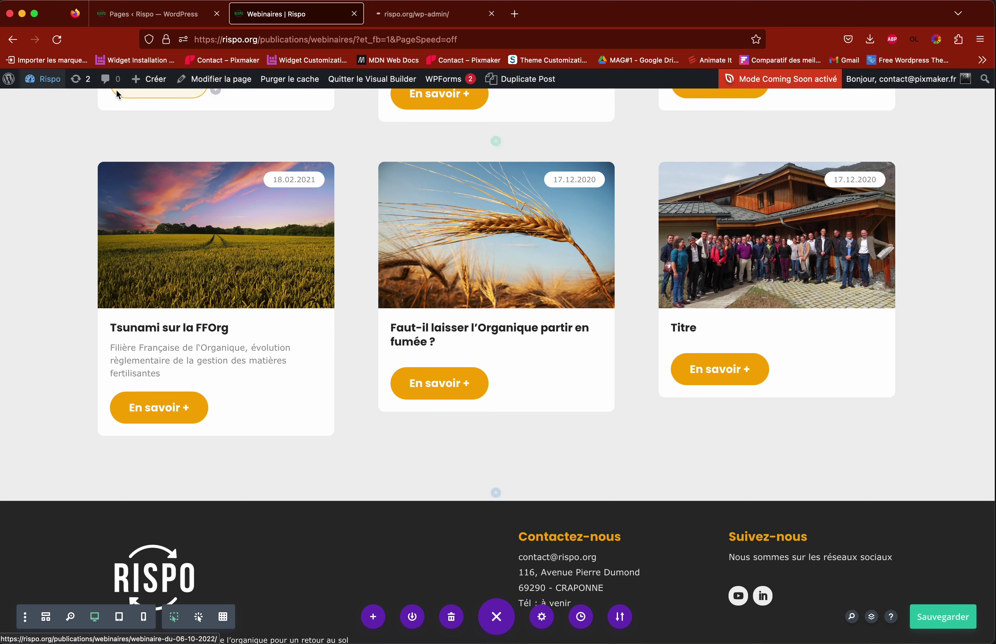
click(408, 17)
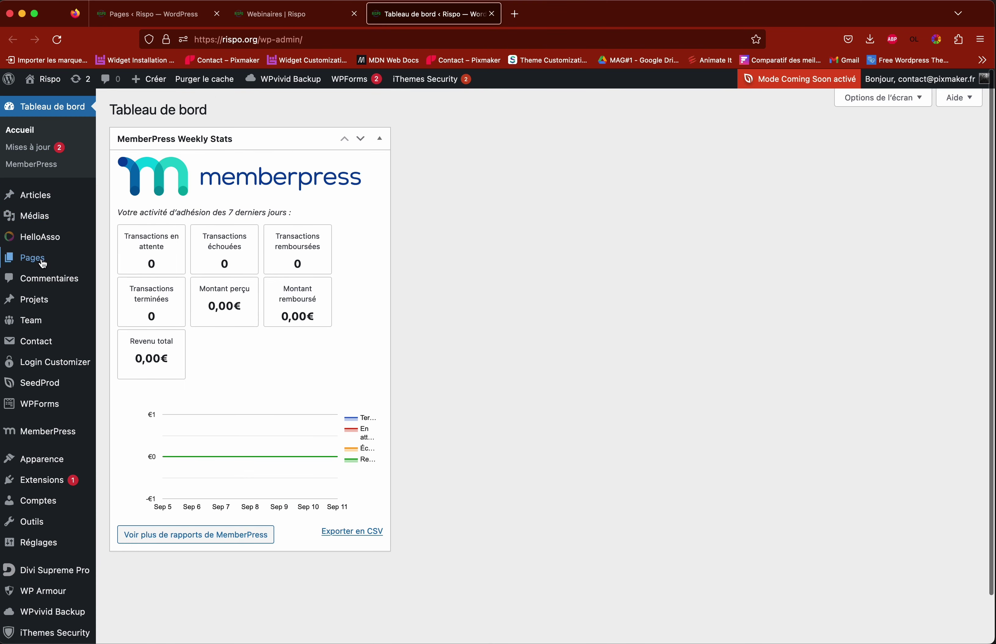
Step: From the dashboard, start a new untitled page via Pages > Ajouter
mouse_move(38, 266)
click(276, 14)
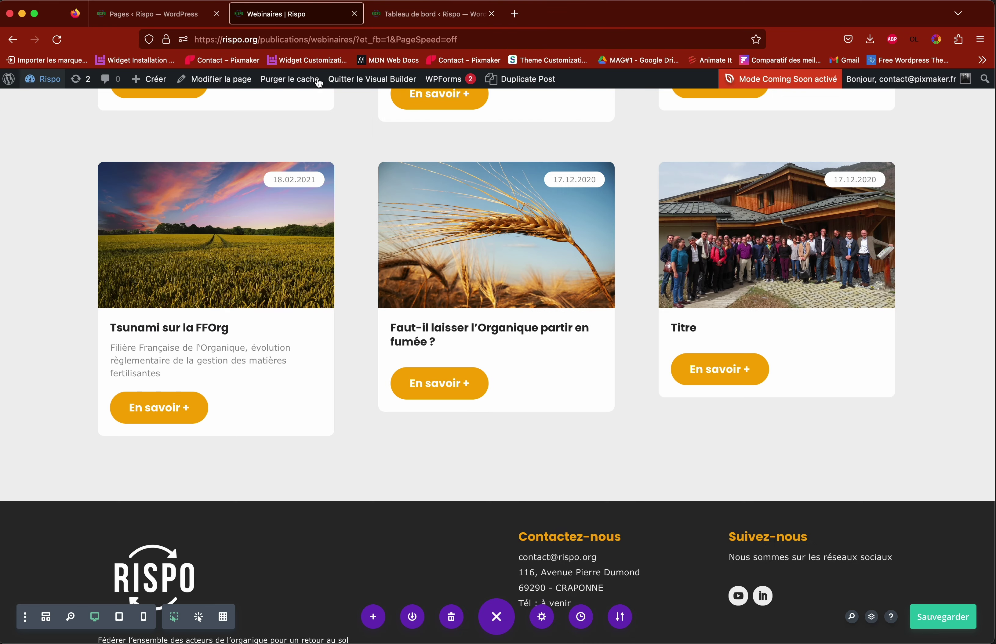
scroll(678, 384, up, 10)
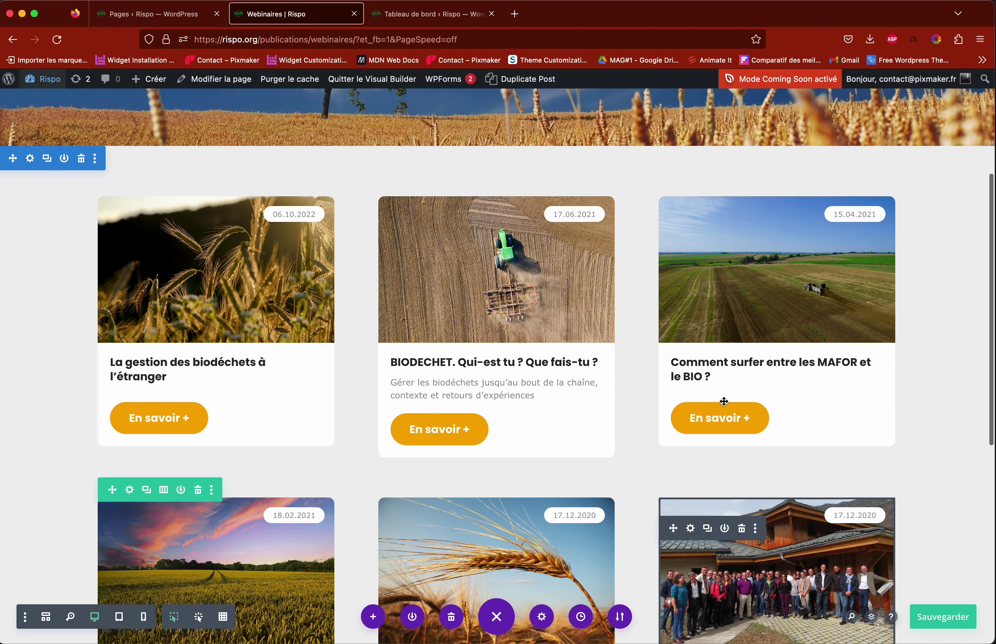
scroll(724, 402, down, 10)
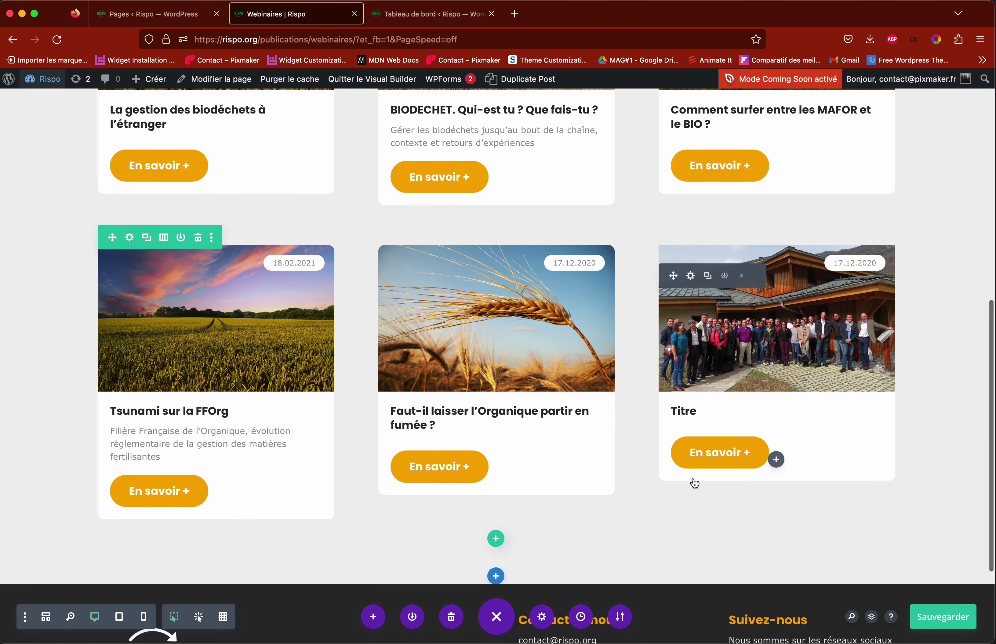
click(413, 17)
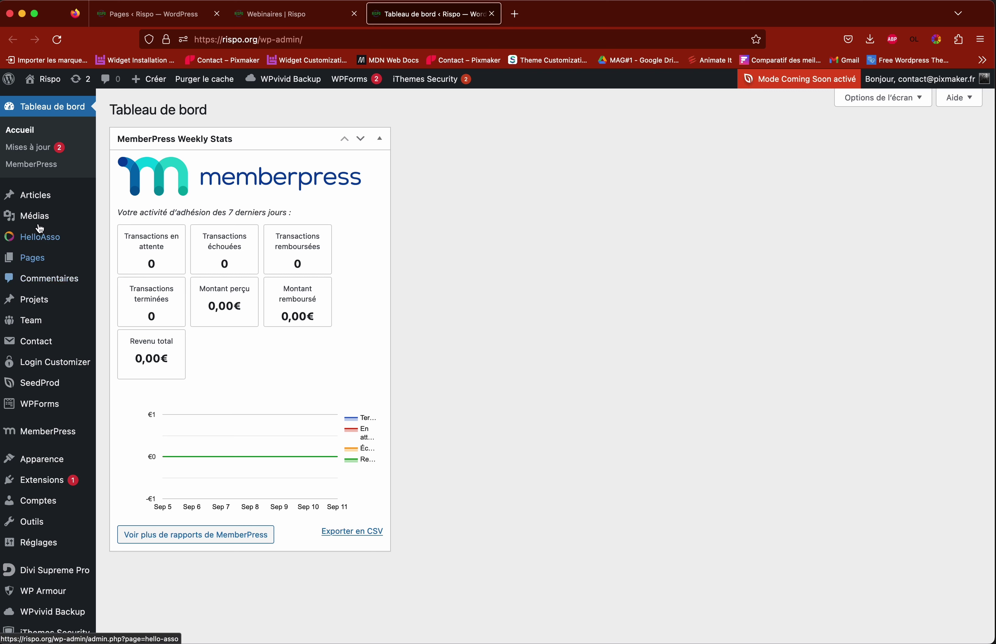
mouse_move(46, 264)
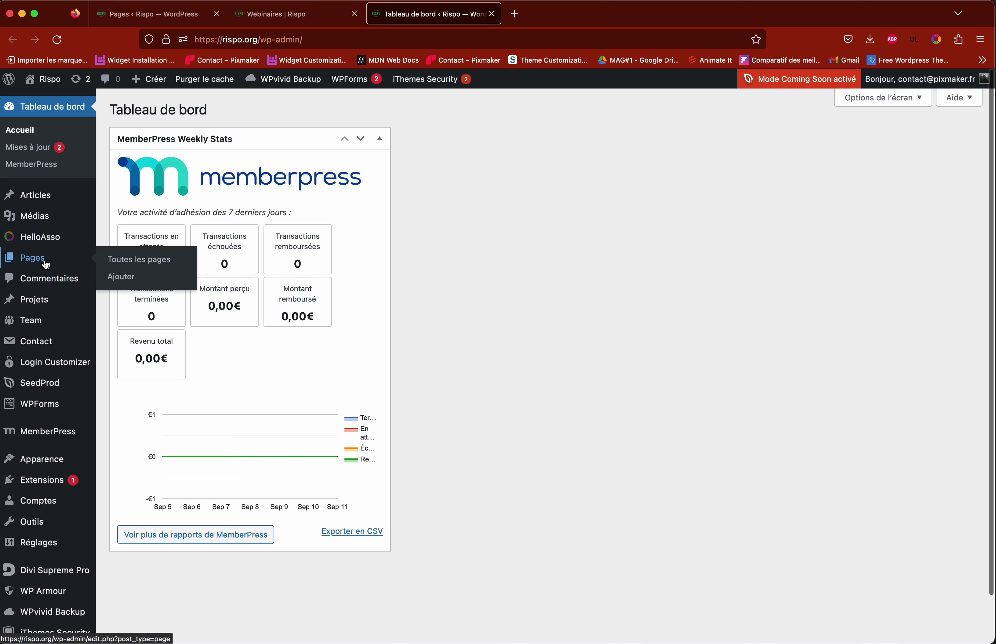
click(126, 283)
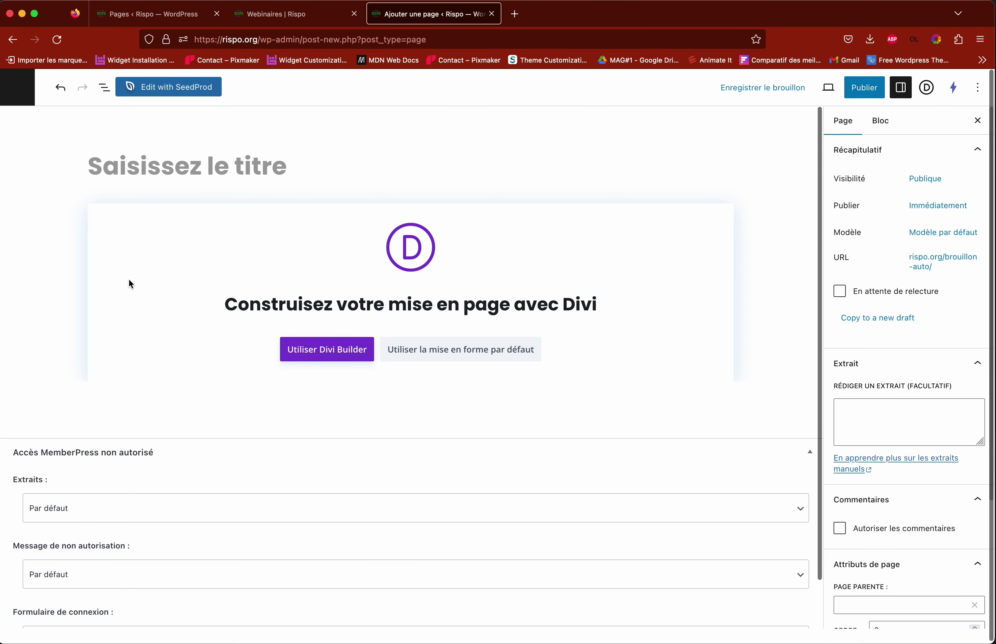
Step: Title the new page 'Test intervention webinaire'
click(899, 88)
click(900, 88)
click(901, 89)
click(900, 88)
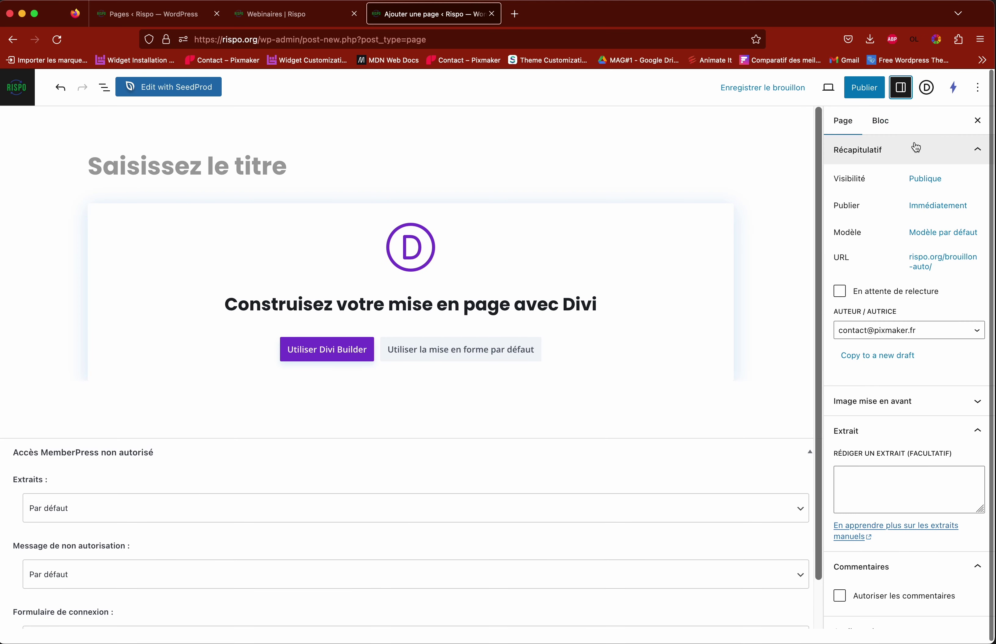
click(227, 174)
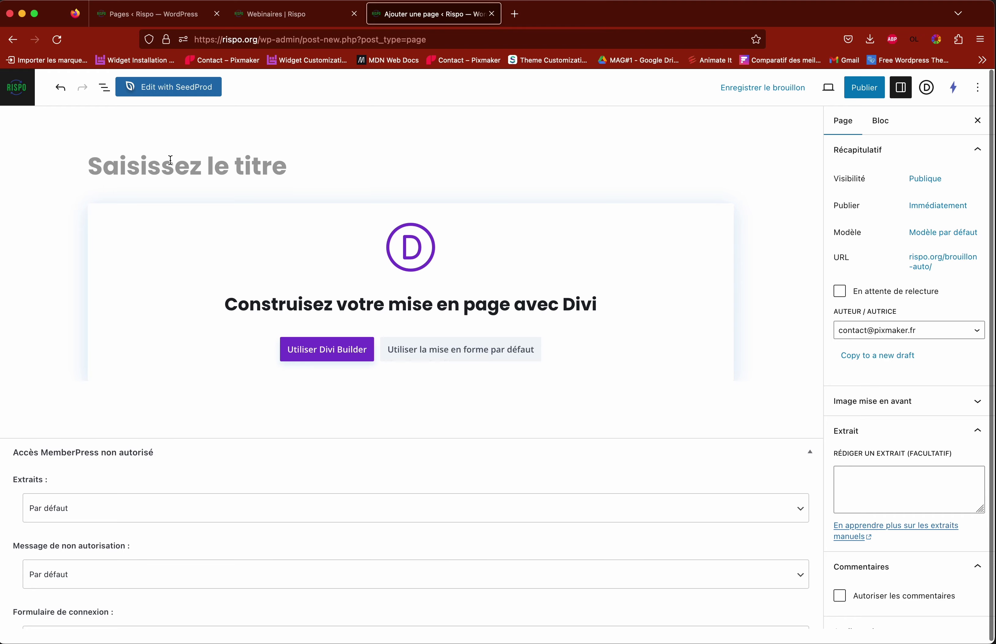
click(291, 15)
scroll(155, 229, up, 10)
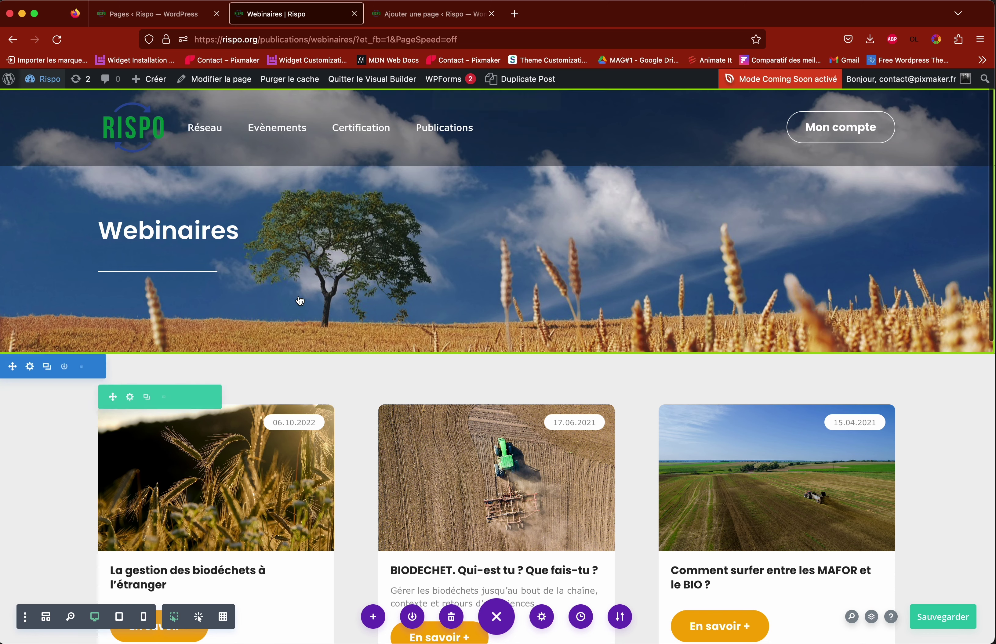
scroll(494, 500, down, 10)
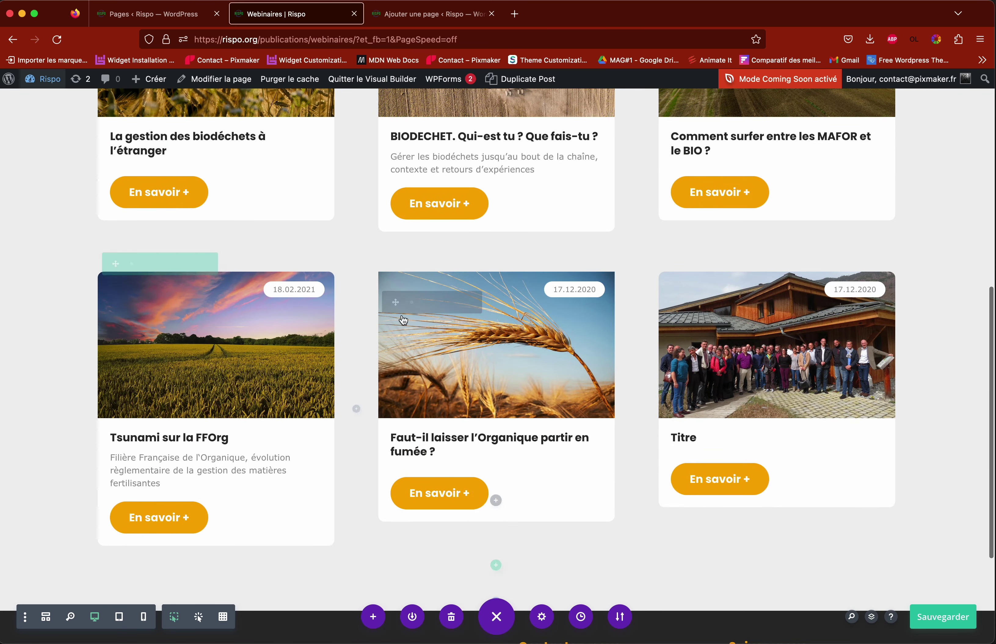
key(ctrl+Tab)
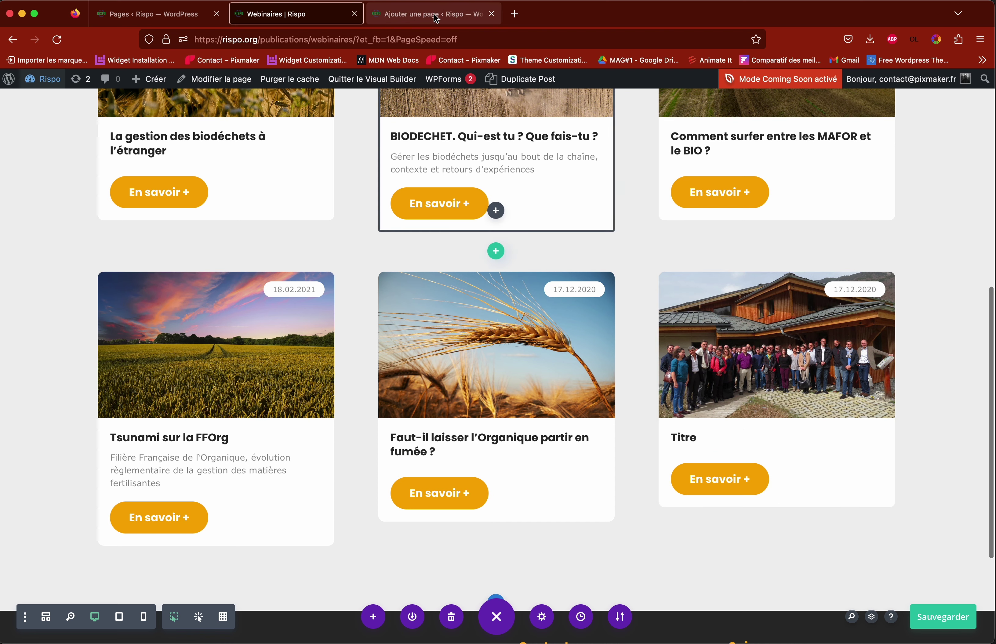
text(Tes)
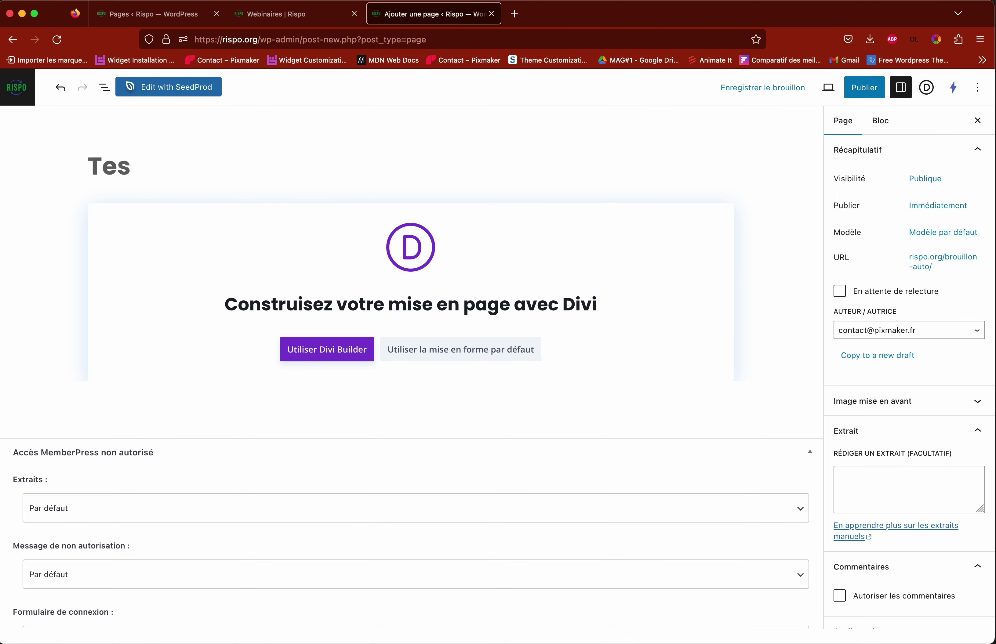
text(t int)
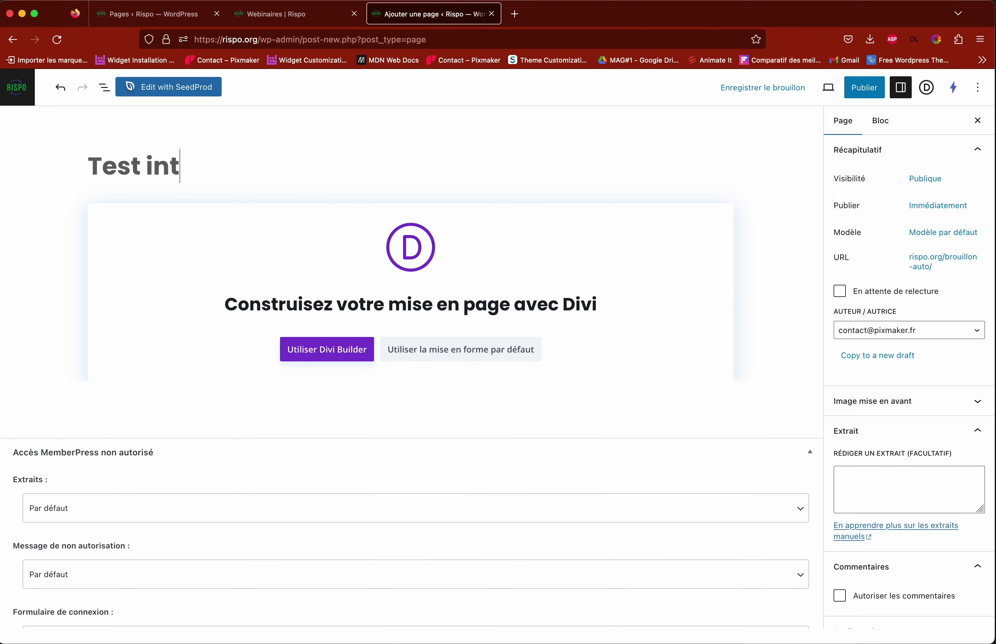
text(ervention)
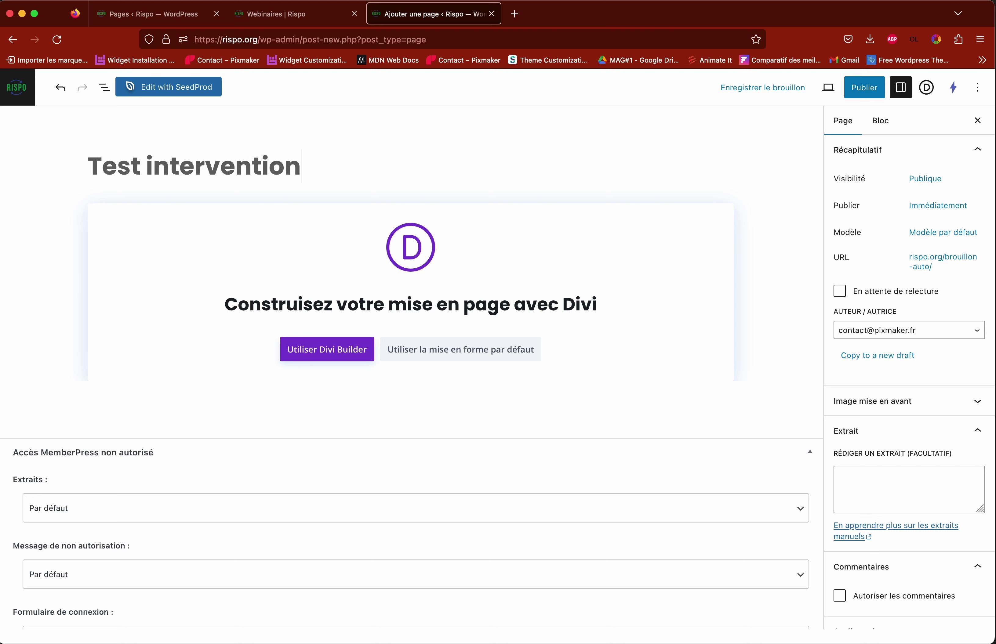
text( webinaire)
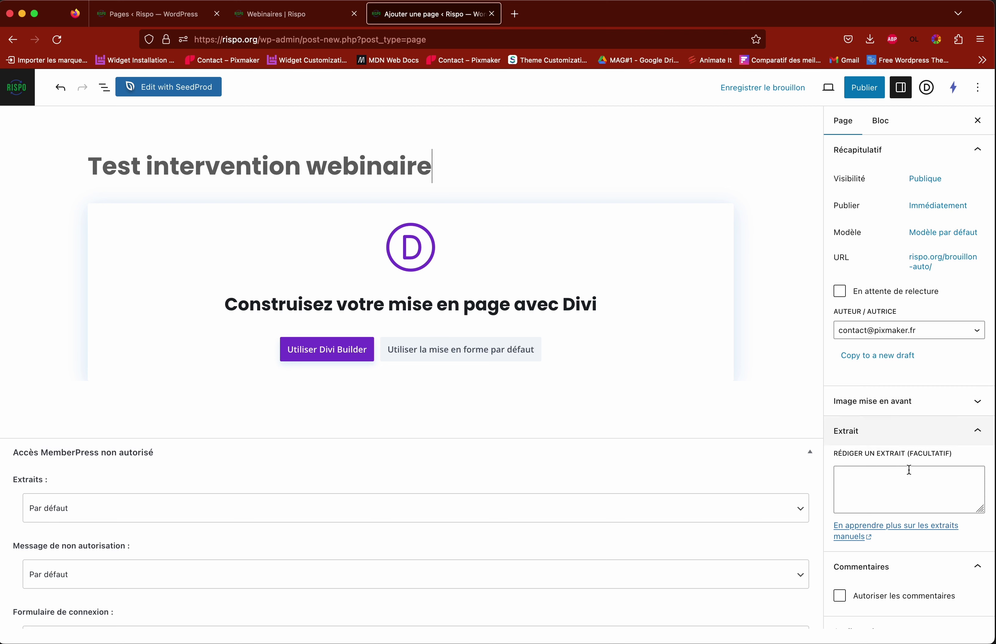
Step: Search 'webinaire' in Page parente, set Webinaires as parent, and begin publishing
scroll(891, 444, down, 4)
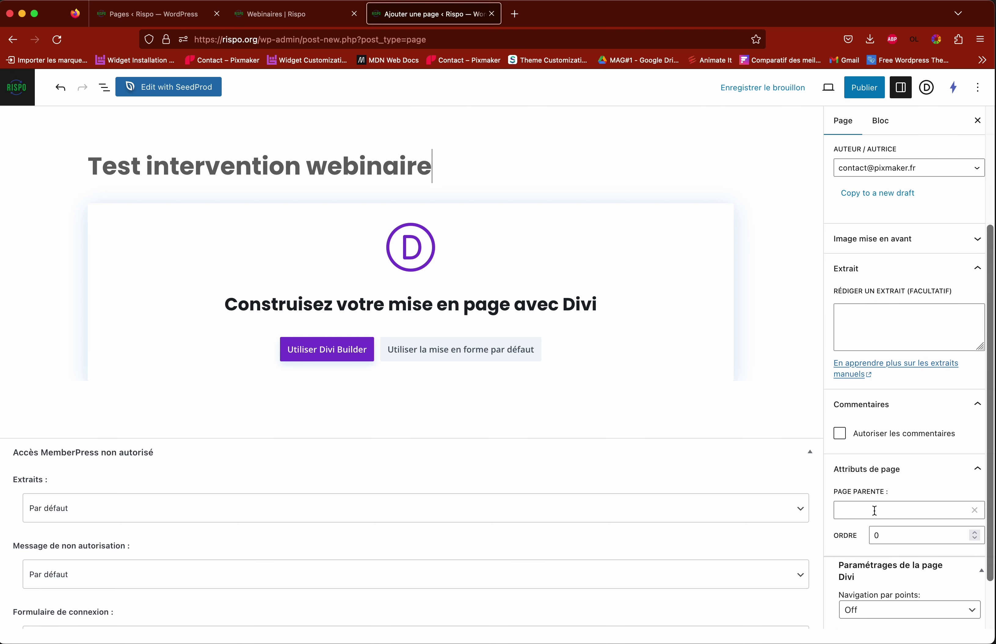
click(292, 14)
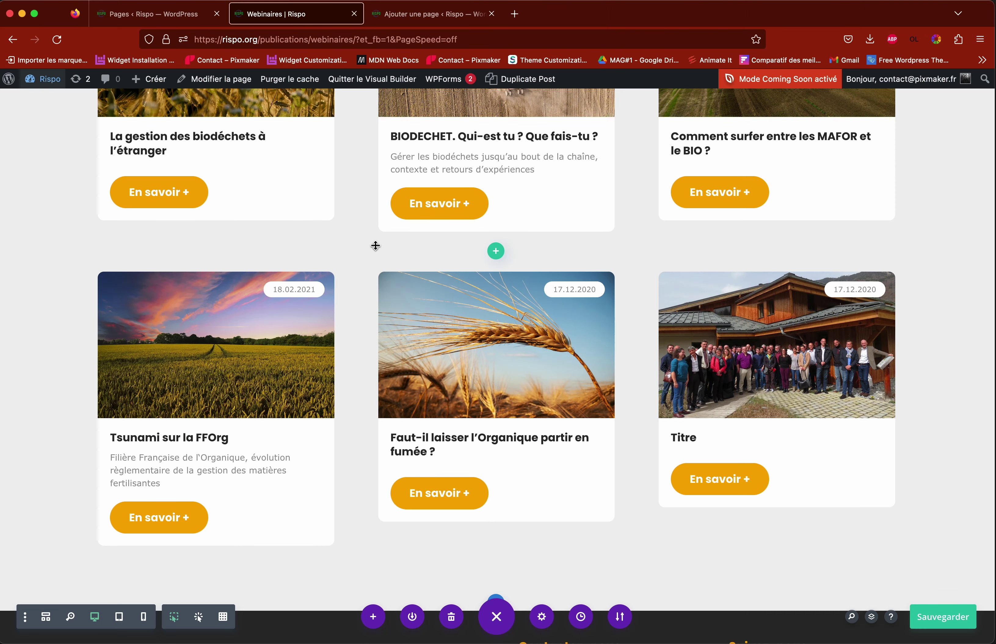
scroll(373, 248, up, 10)
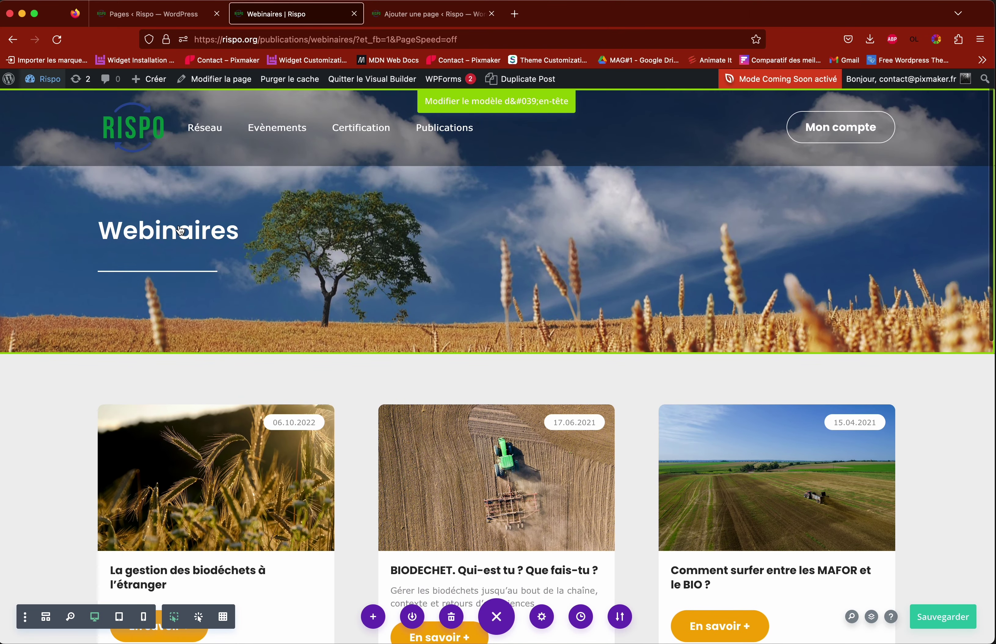
scroll(259, 263, down, 5)
scroll(259, 258, up, 5)
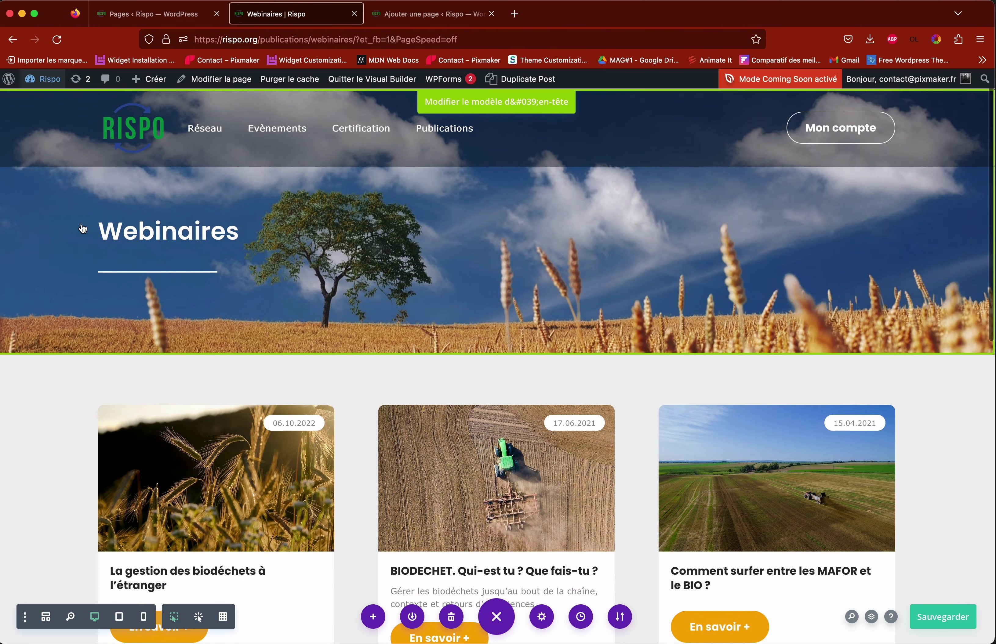
key(ctrl+Tab)
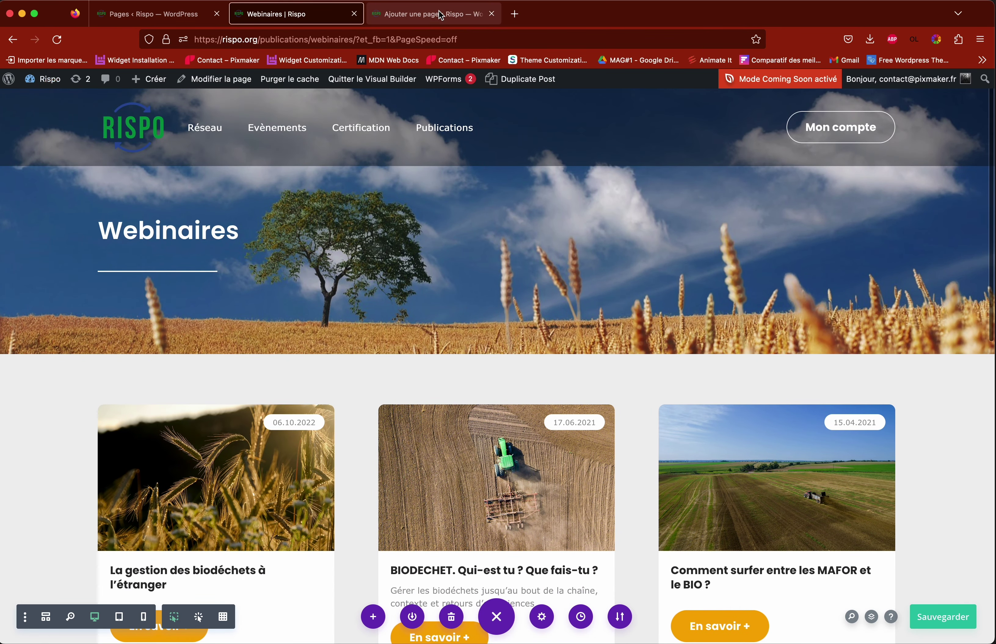
click(876, 506)
text(webinai)
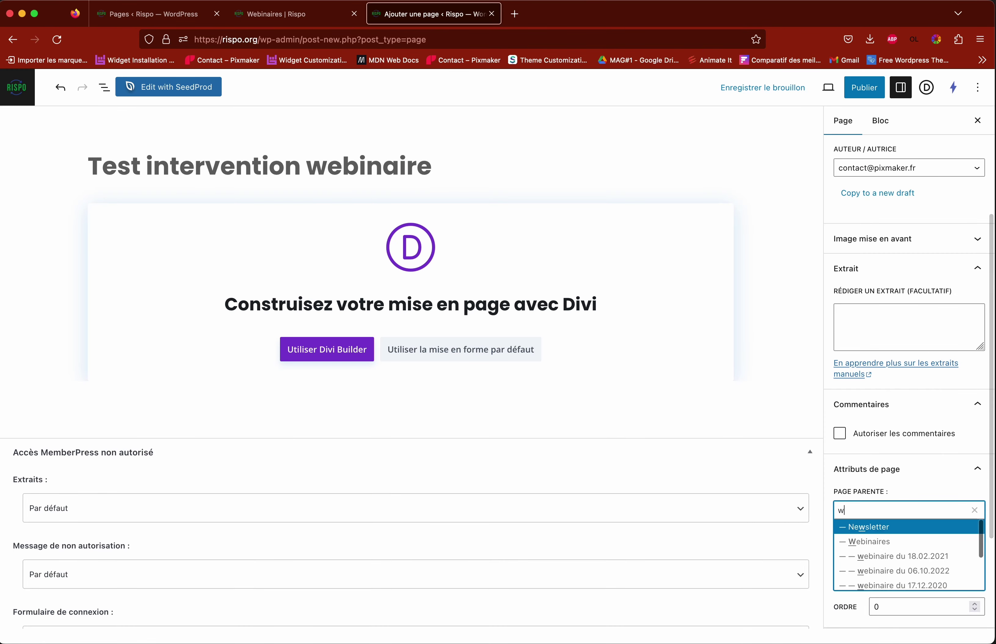
text(re)
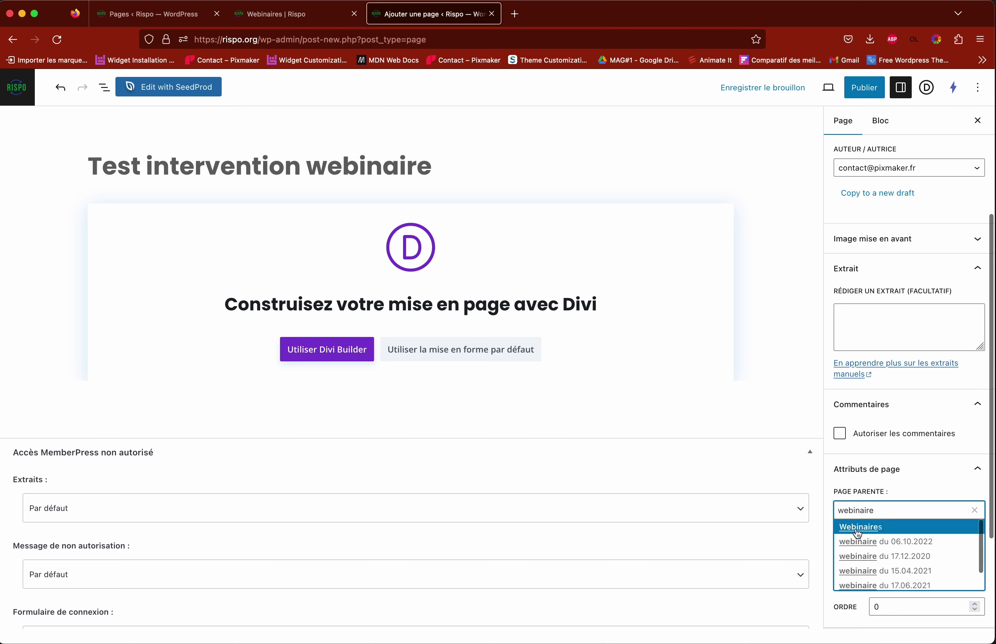
click(857, 528)
click(848, 537)
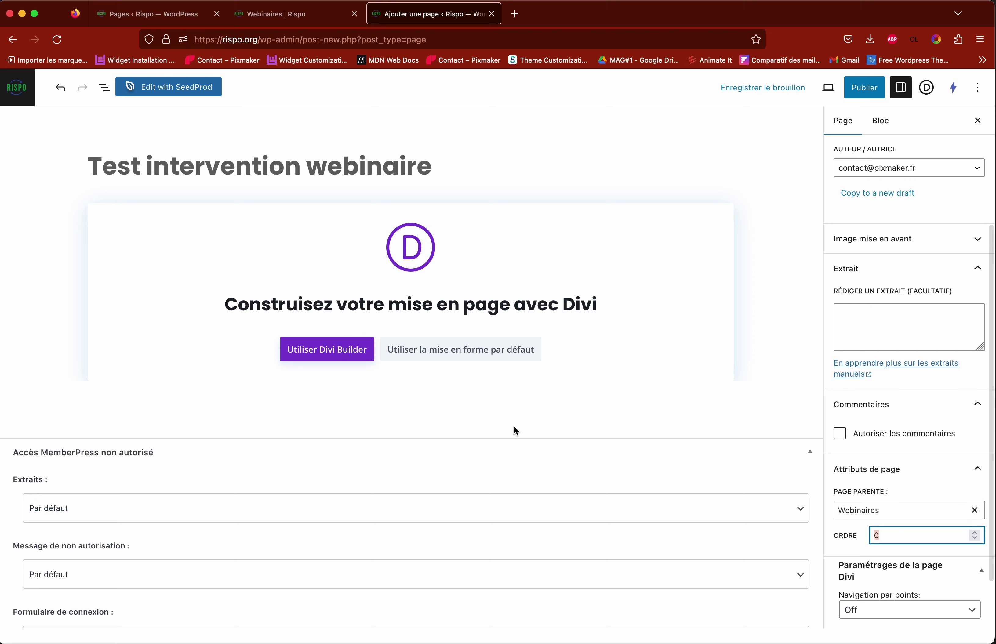
scroll(513, 428, down, 3)
scroll(513, 428, up, 3)
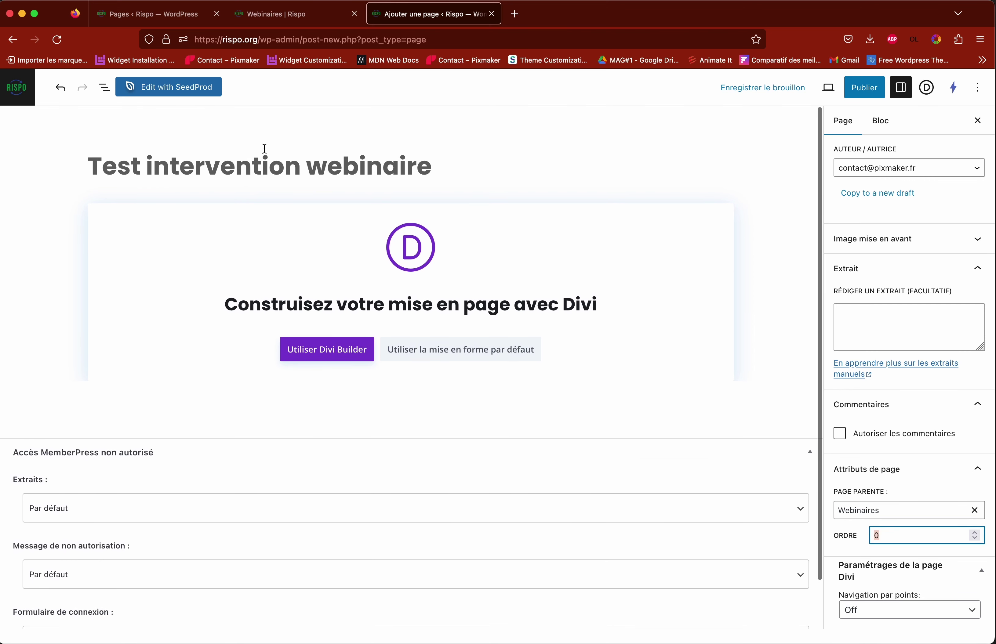
click(852, 98)
Step: Confirm publishing Test intervention webinaire and switch it to Divi Builder
click(877, 94)
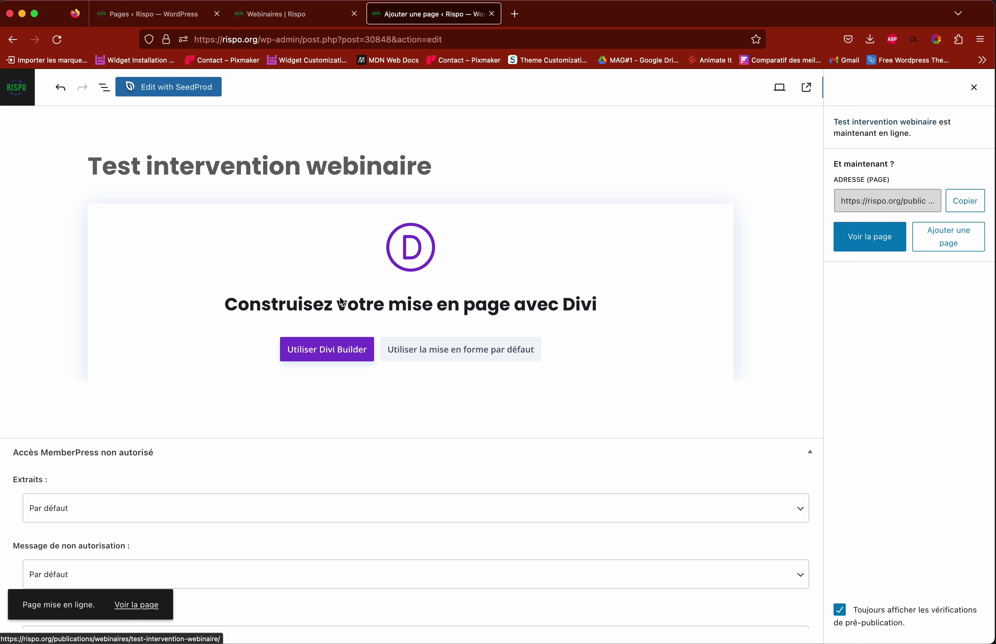
click(336, 359)
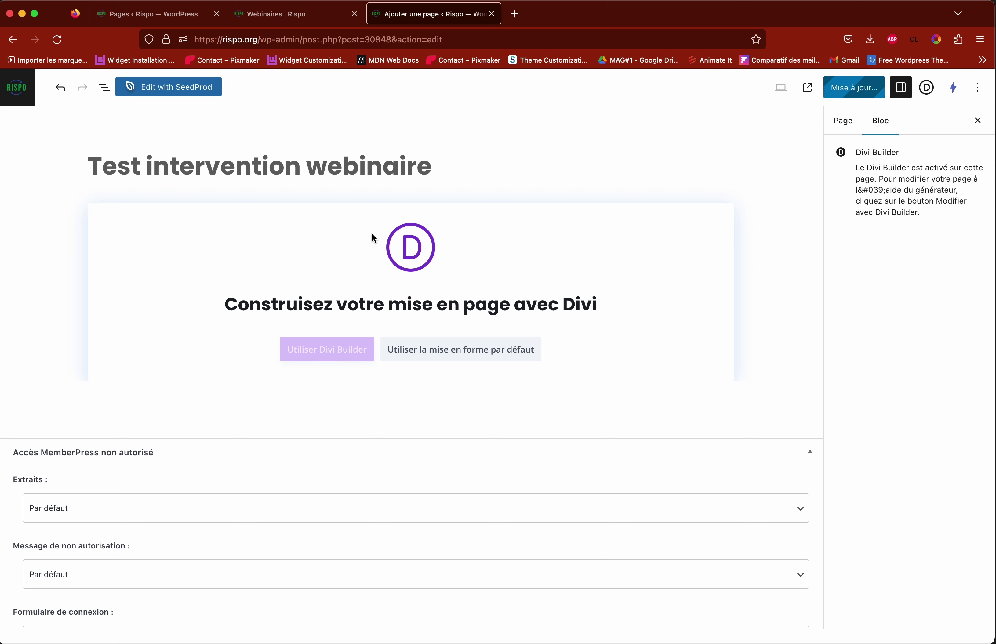
click(285, 17)
scroll(392, 289, down, 3)
scroll(392, 288, down, 5)
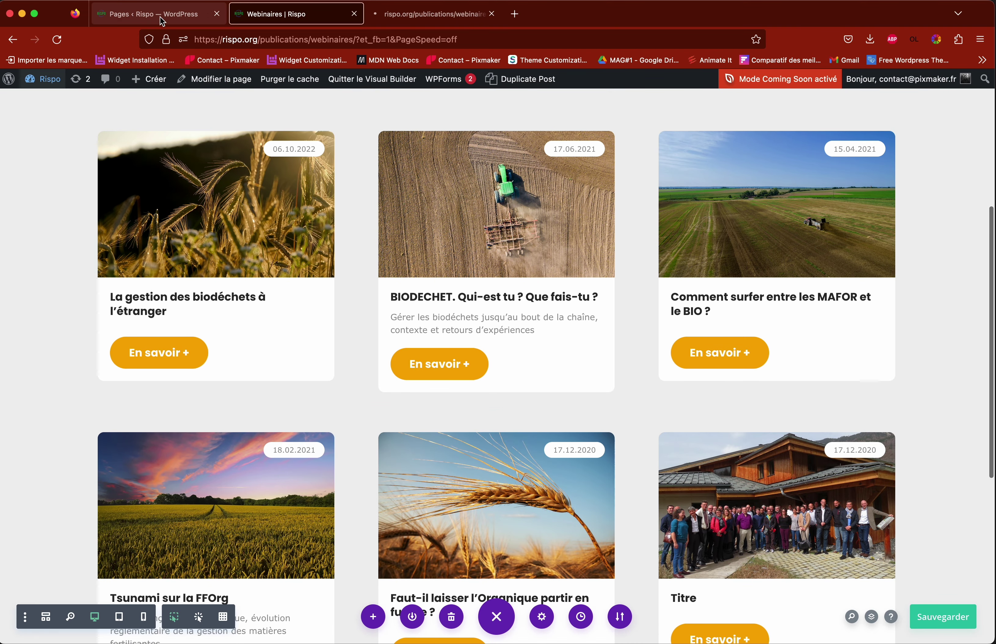
click(147, 13)
Step: Visit the live Rispo site and browse the Webinaires page's dated webinar cards
click(49, 105)
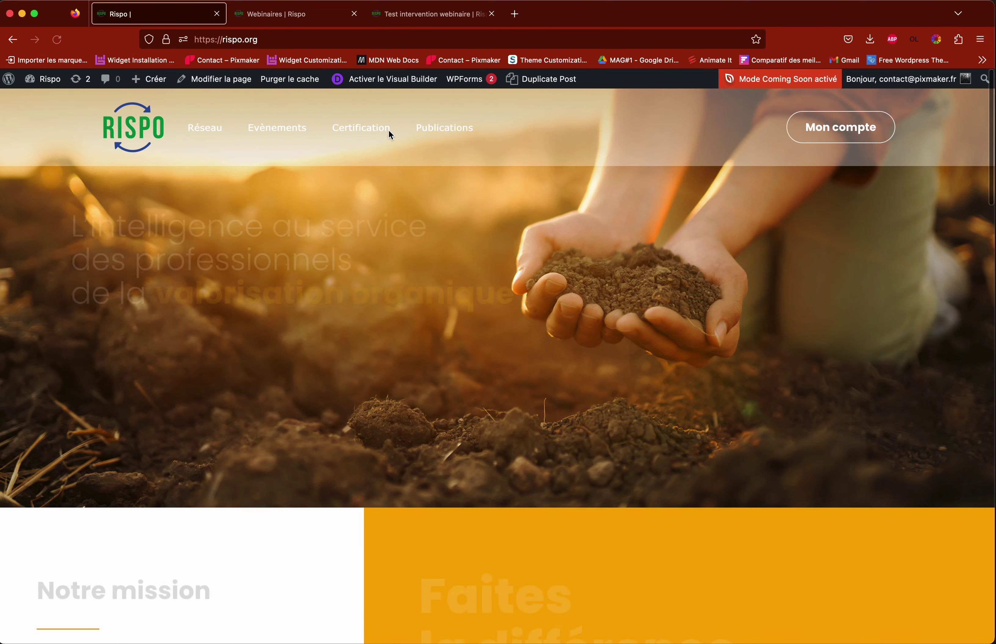
mouse_move(465, 131)
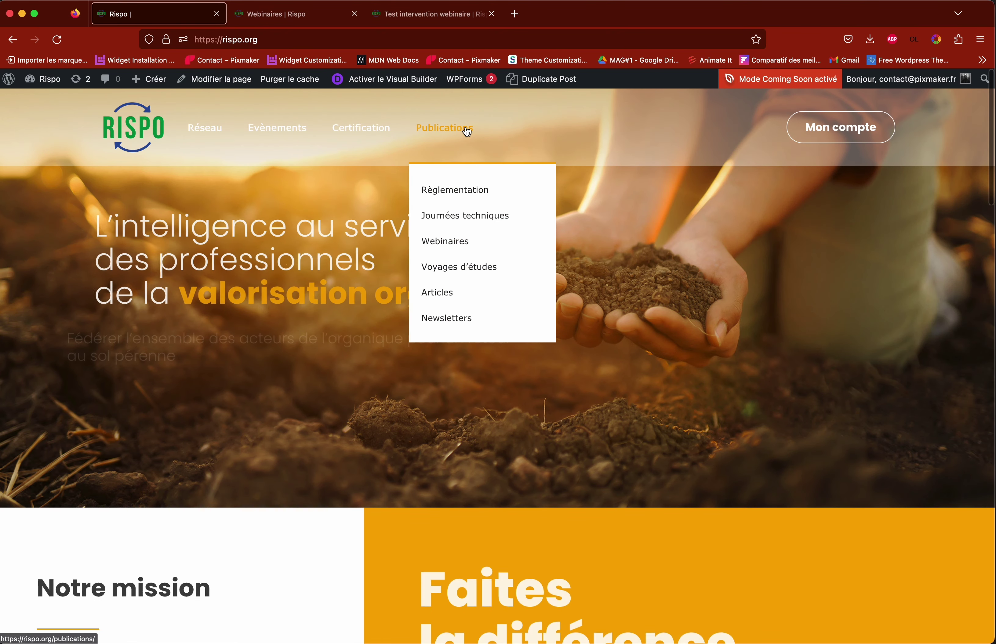
click(449, 250)
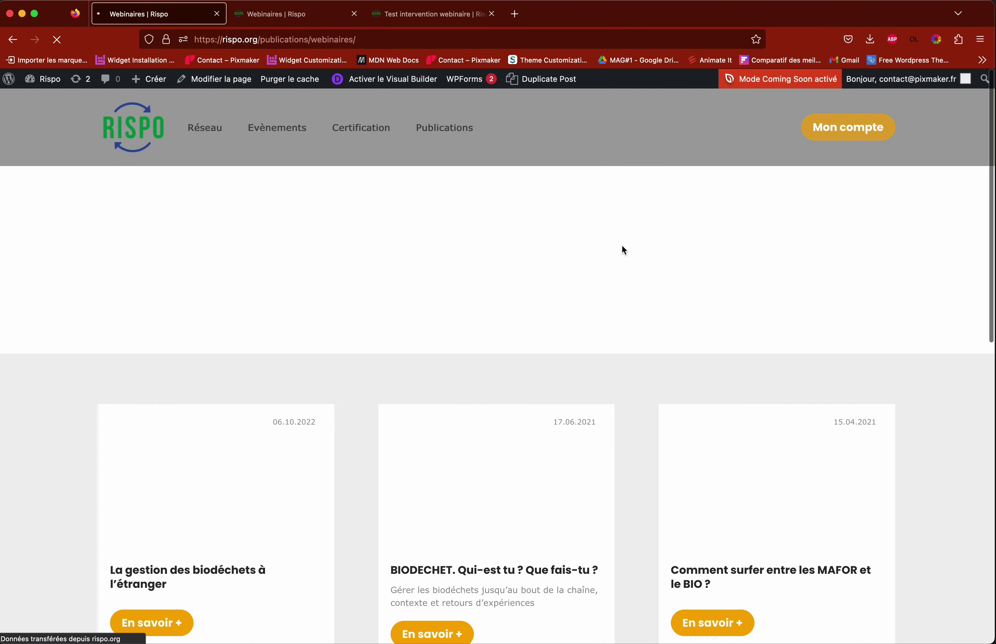
scroll(570, 249, down, 7)
scroll(571, 253, up, 1)
scroll(571, 251, down, 3)
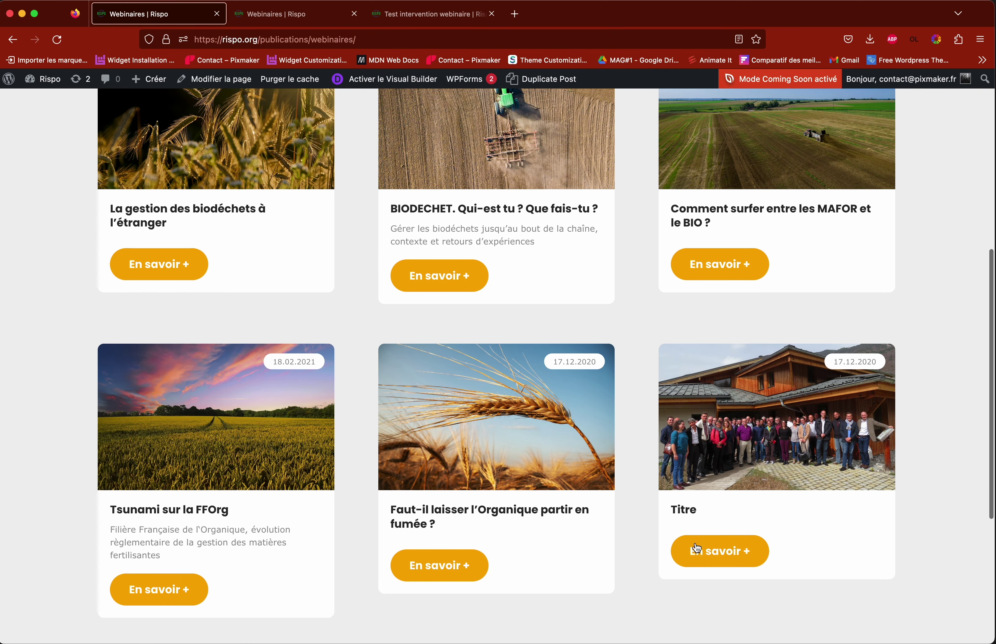
scroll(716, 468, up, 2)
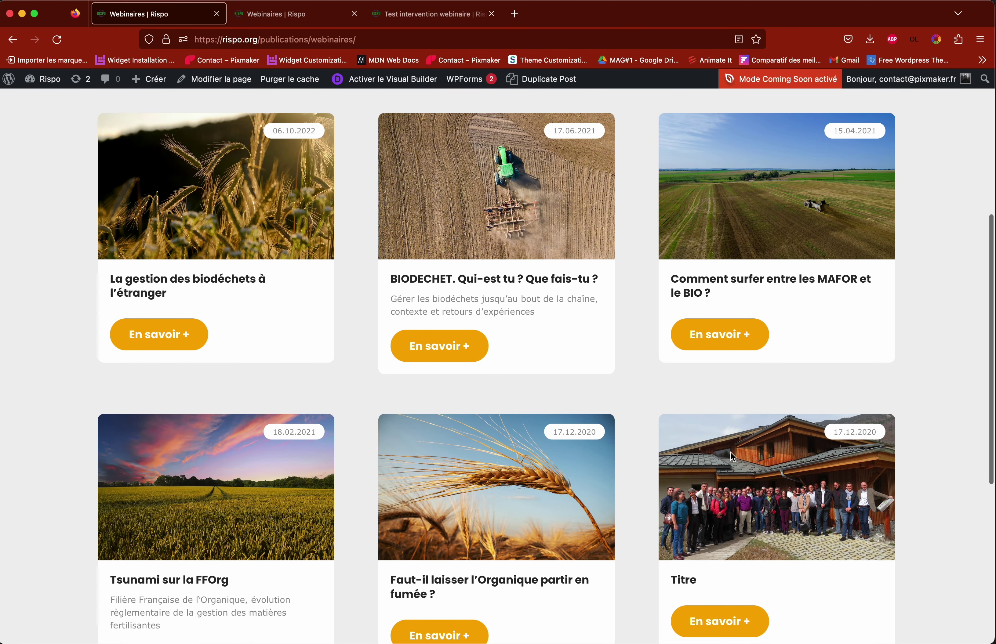
Step: Copy the webinaire du 06.10.2022 page title and go to the Test intervention webinaire tab
scroll(767, 527, up, 2)
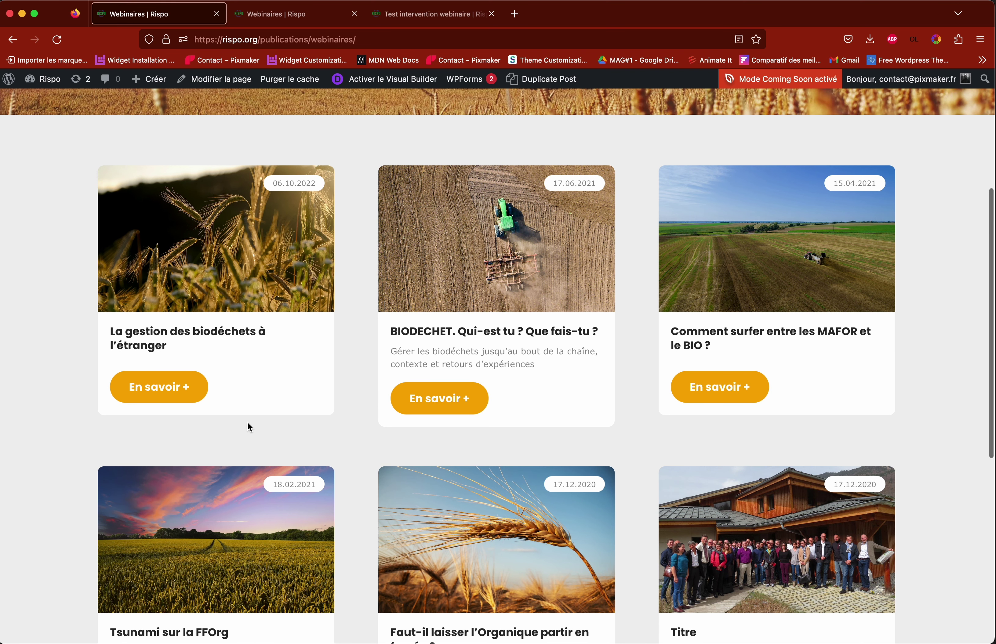
click(154, 390)
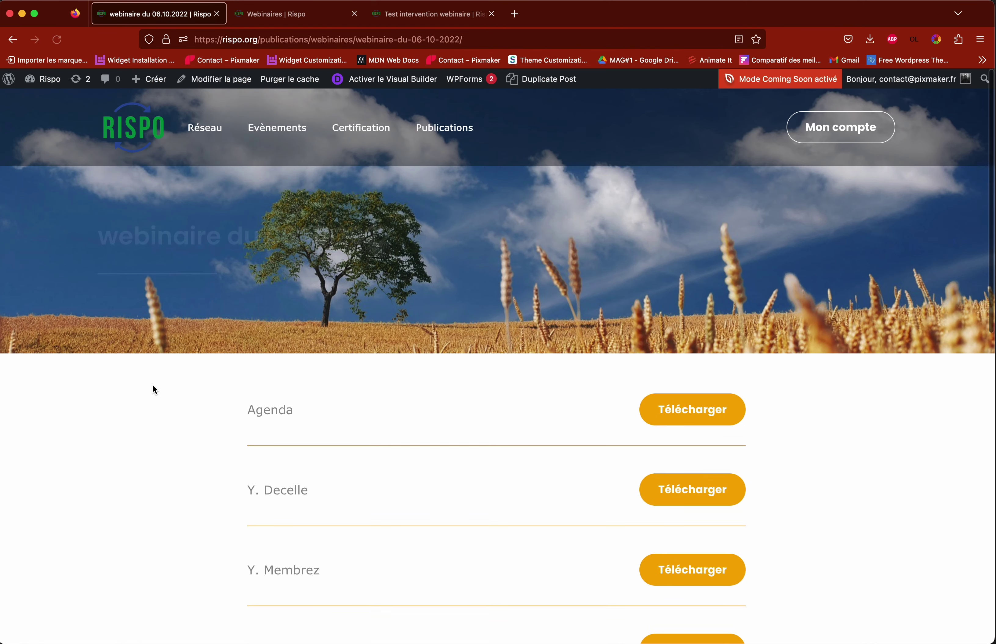
scroll(466, 450, down, 2)
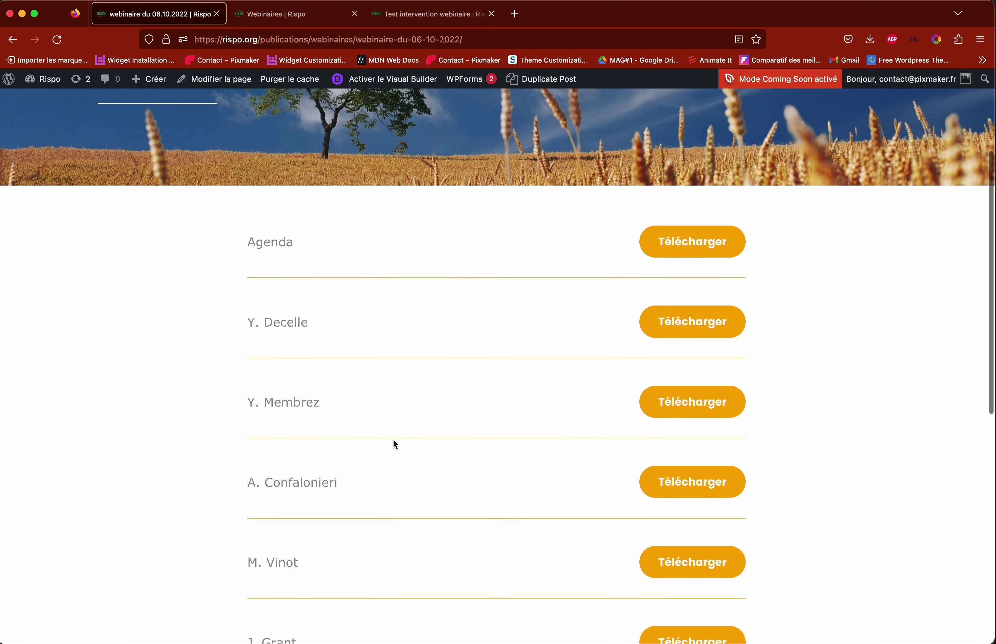
scroll(395, 443, up, 4)
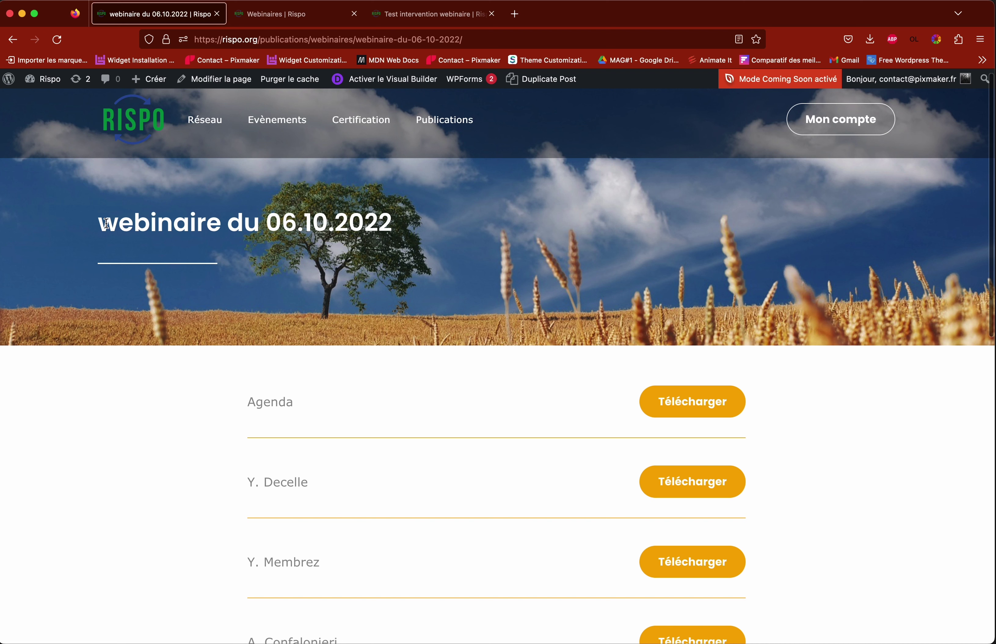
drag(99, 224, 410, 230)
key(super+c)
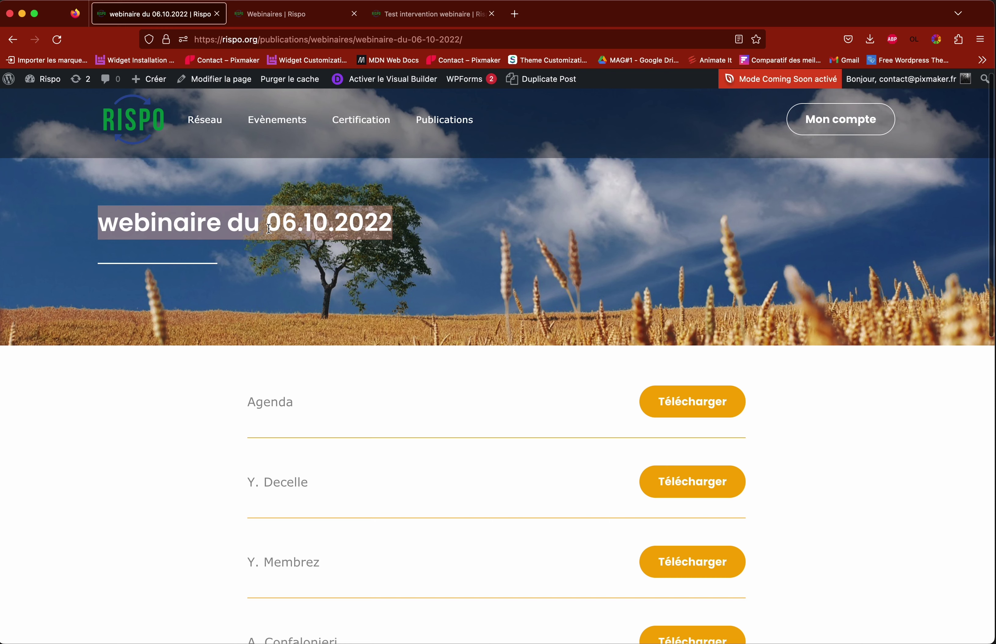
click(289, 17)
click(446, 17)
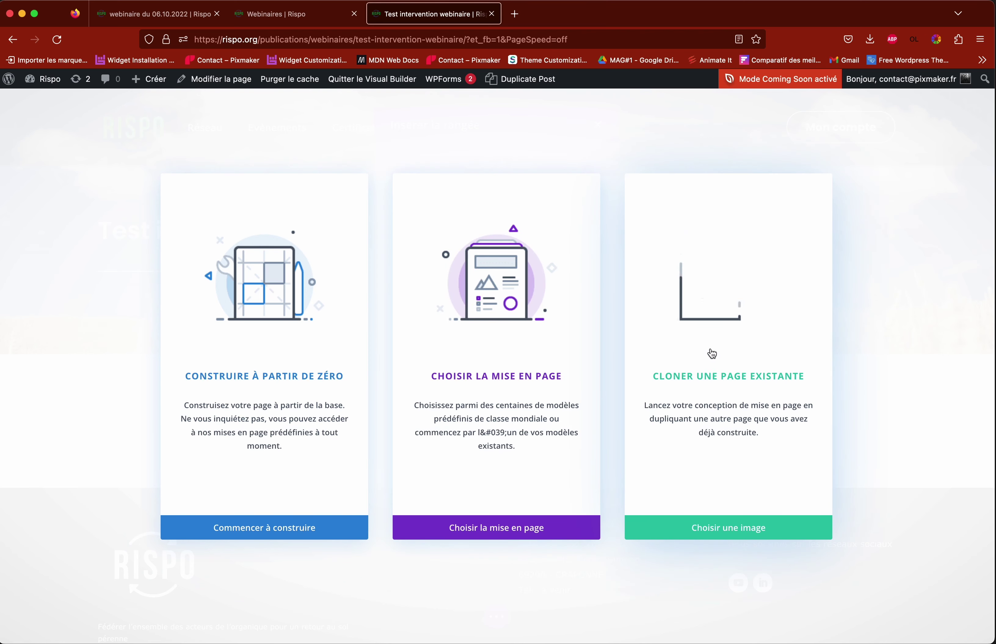
Step: Choose Cloner une page existante and paste the copied title into the Chercher search
click(736, 333)
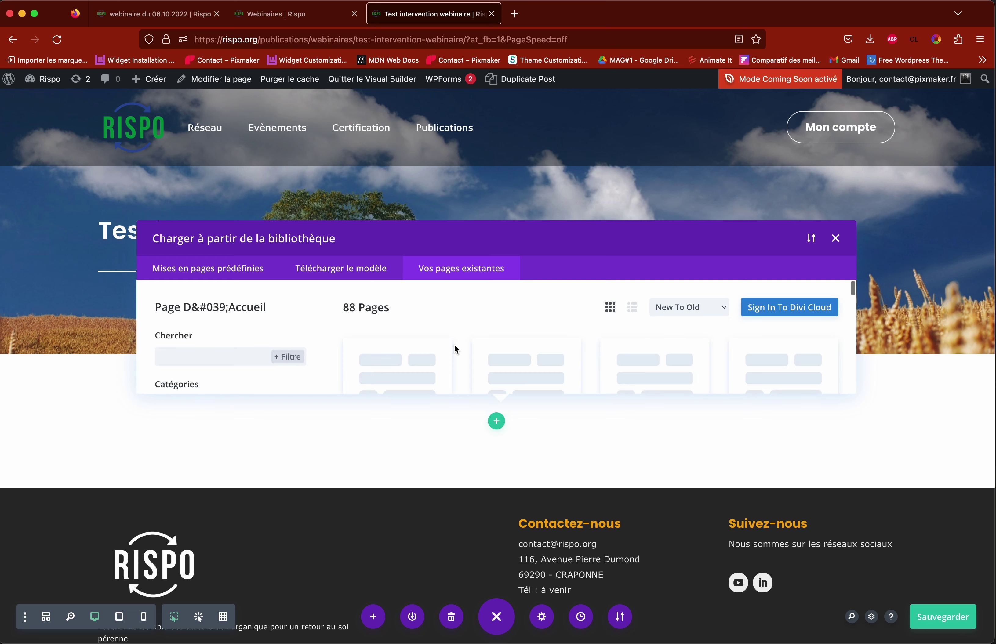
scroll(470, 321, down, 5)
scroll(469, 322, down, 4)
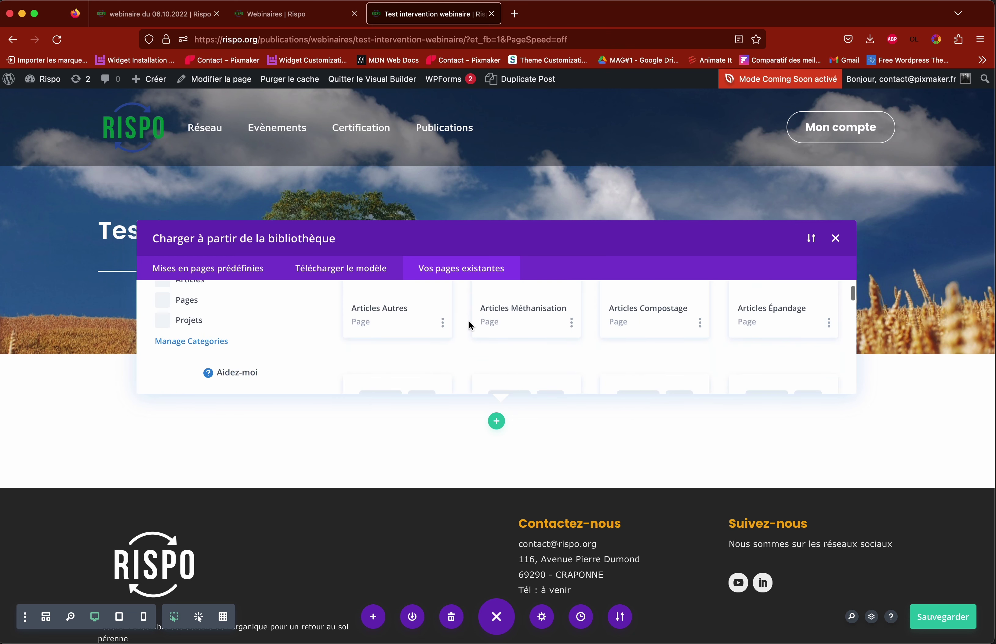
scroll(469, 322, up, 8)
scroll(468, 321, down, 5)
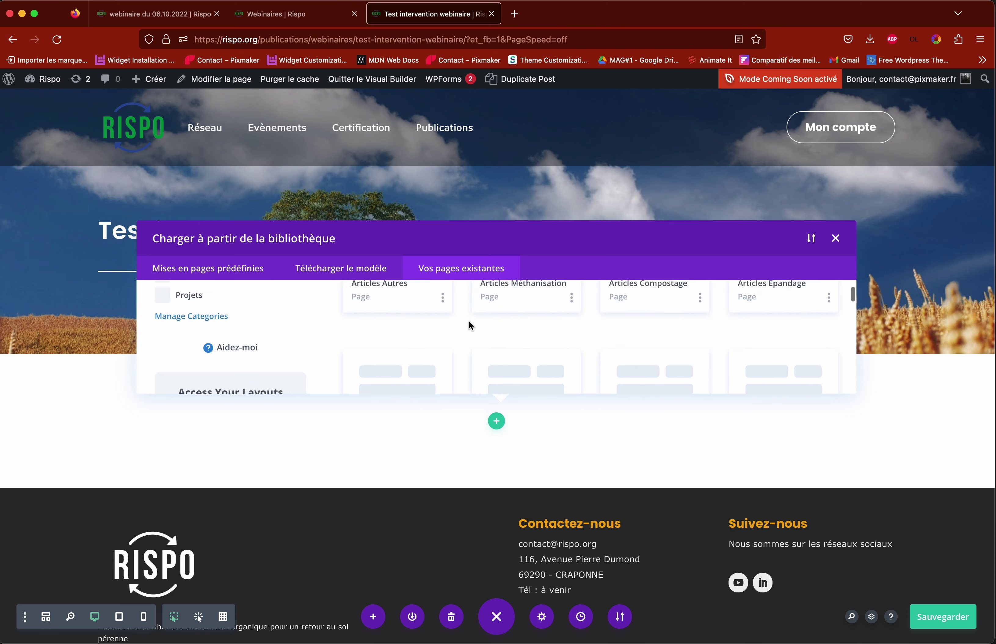
scroll(468, 321, up, 5)
scroll(474, 322, down, 1)
click(229, 343)
key(super+v)
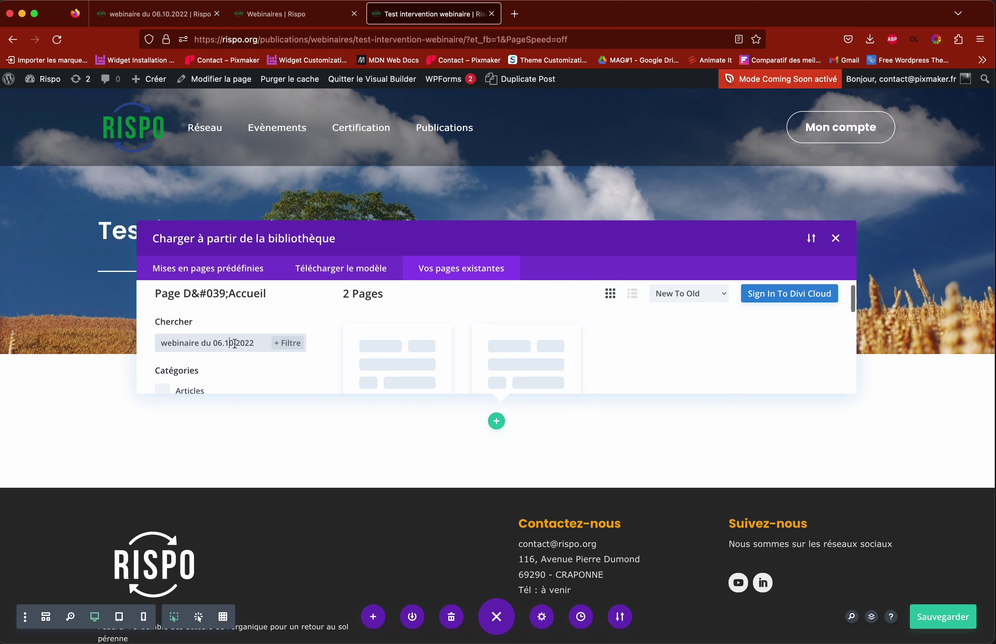
Step: Pick Webinaire Du 06.10.2022 from the results and load its layout
scroll(459, 351, down, 4)
scroll(460, 351, up, 1)
scroll(459, 353, up, 3)
scroll(452, 353, down, 4)
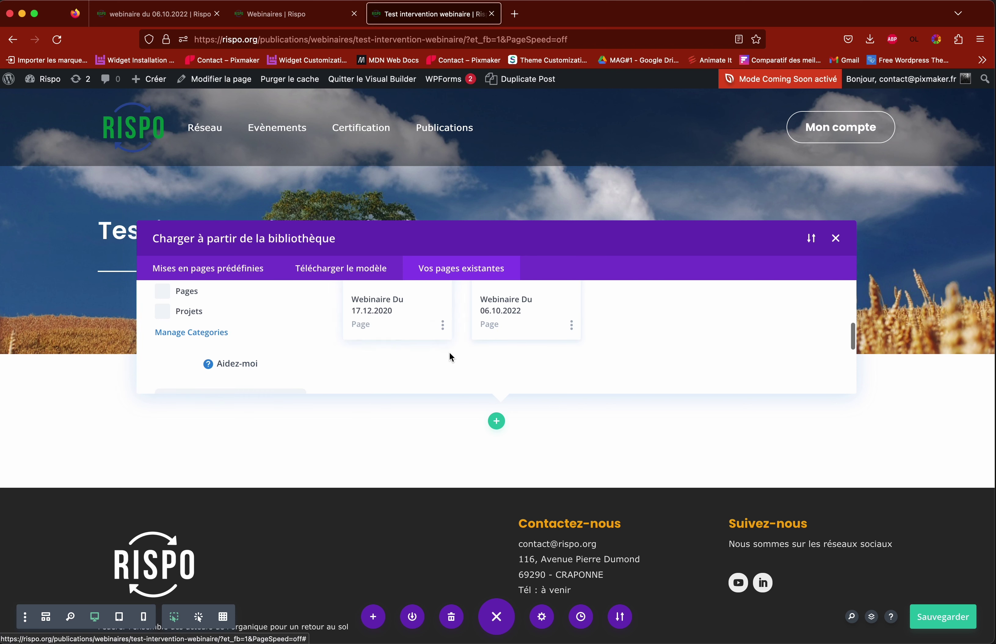
scroll(397, 340, up, 1)
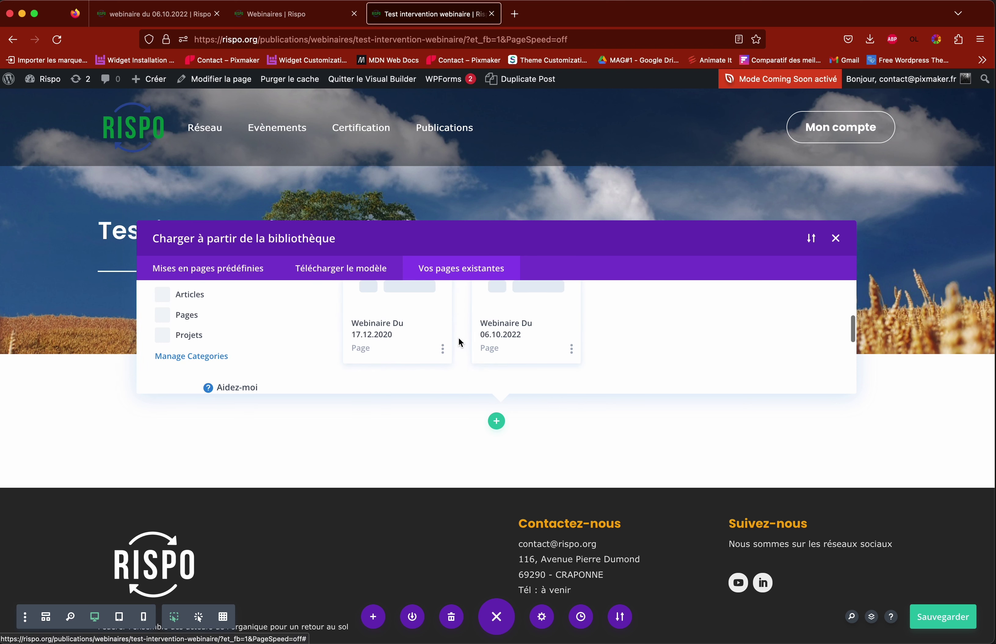
scroll(351, 331, up, 3)
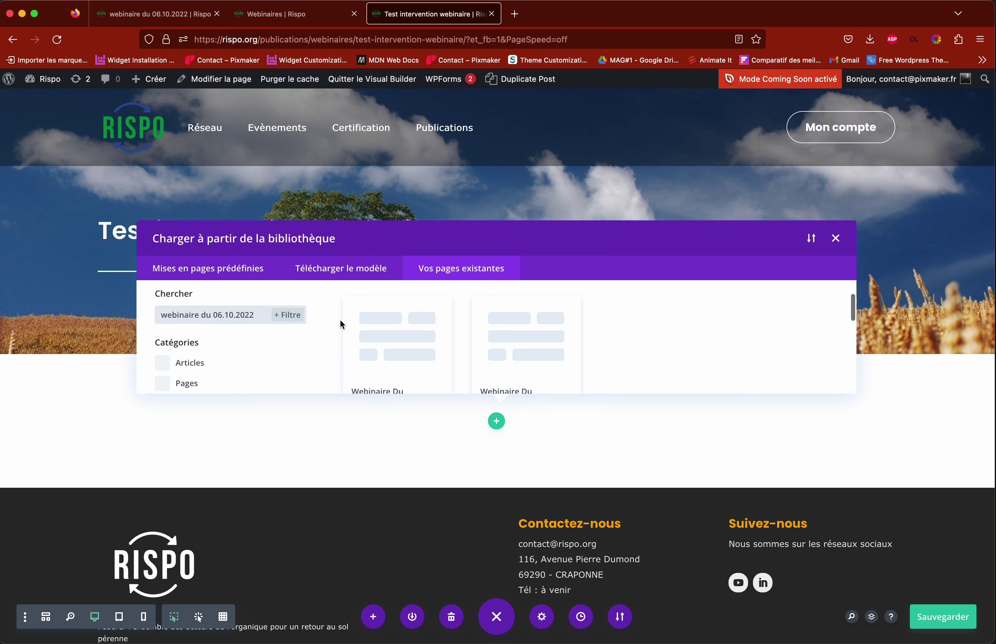
scroll(456, 327, down, 4)
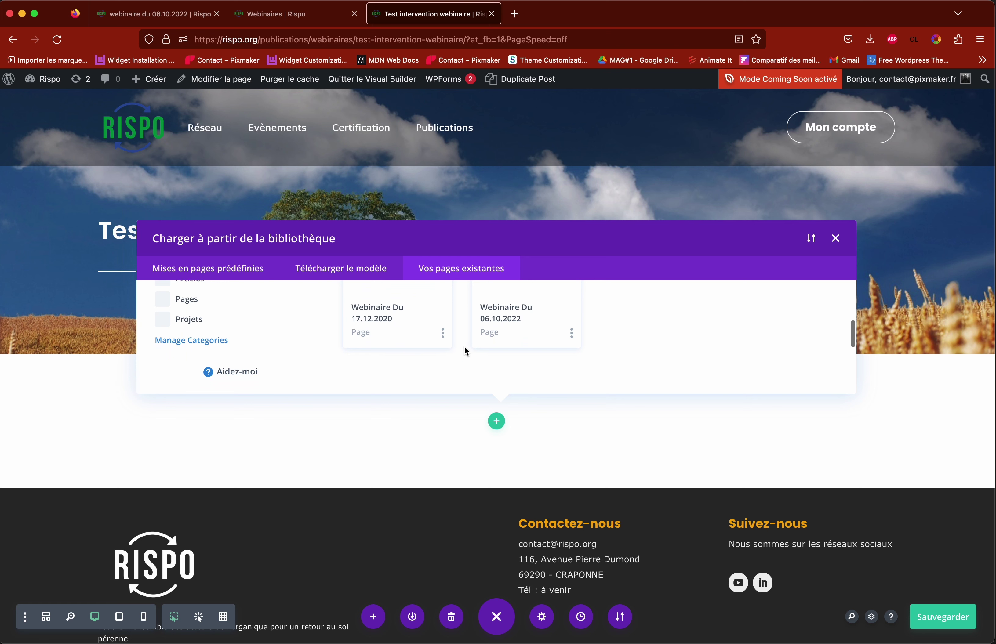
scroll(482, 343, up, 2)
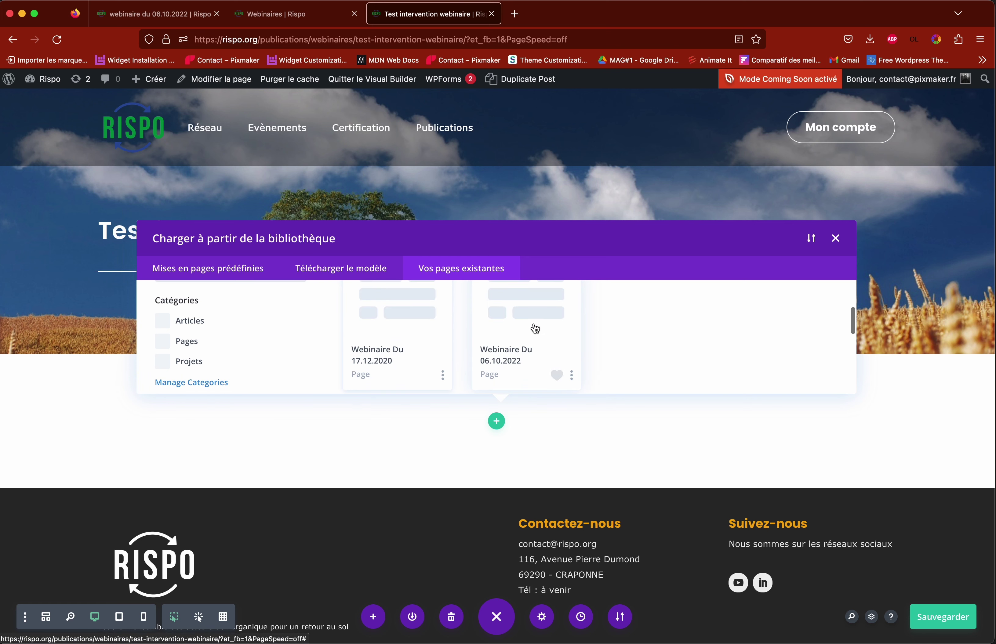
click(526, 329)
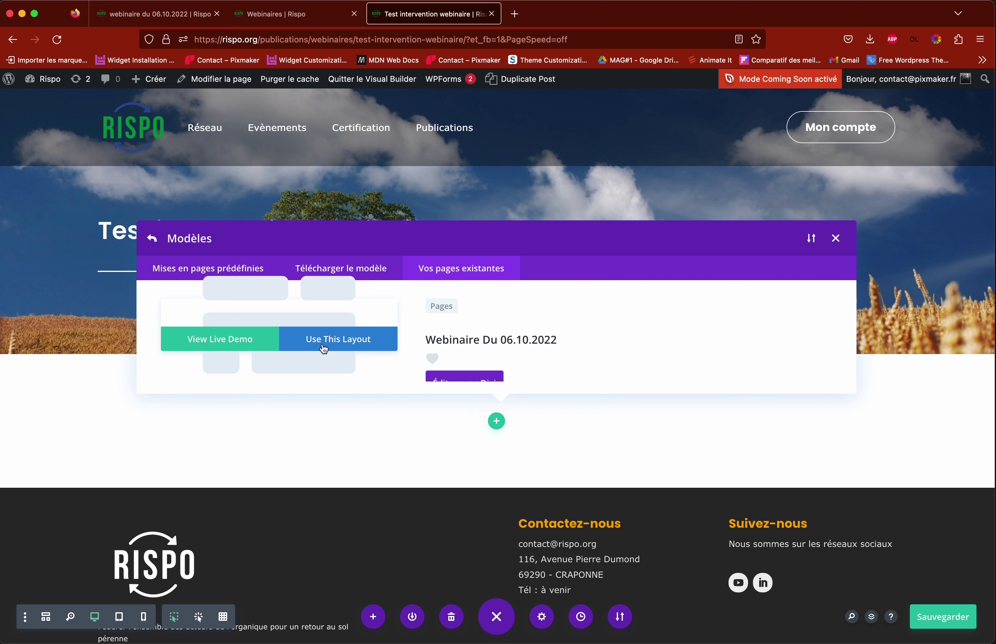
click(340, 341)
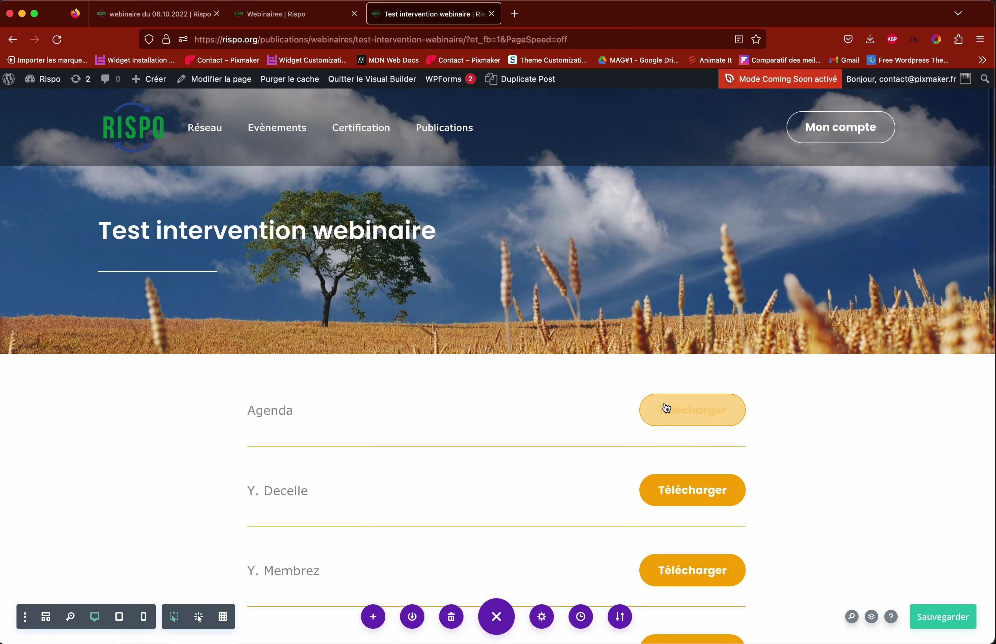
Step: Save the page with the cloned Webinaire Du 06.10.2022 layout
scroll(485, 410, down, 8)
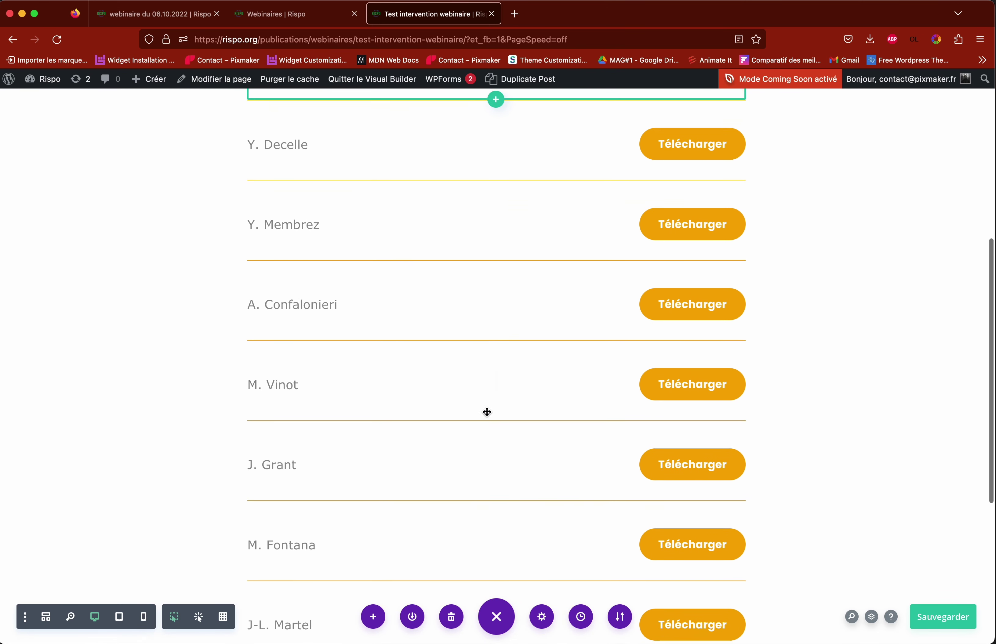
scroll(485, 410, up, 6)
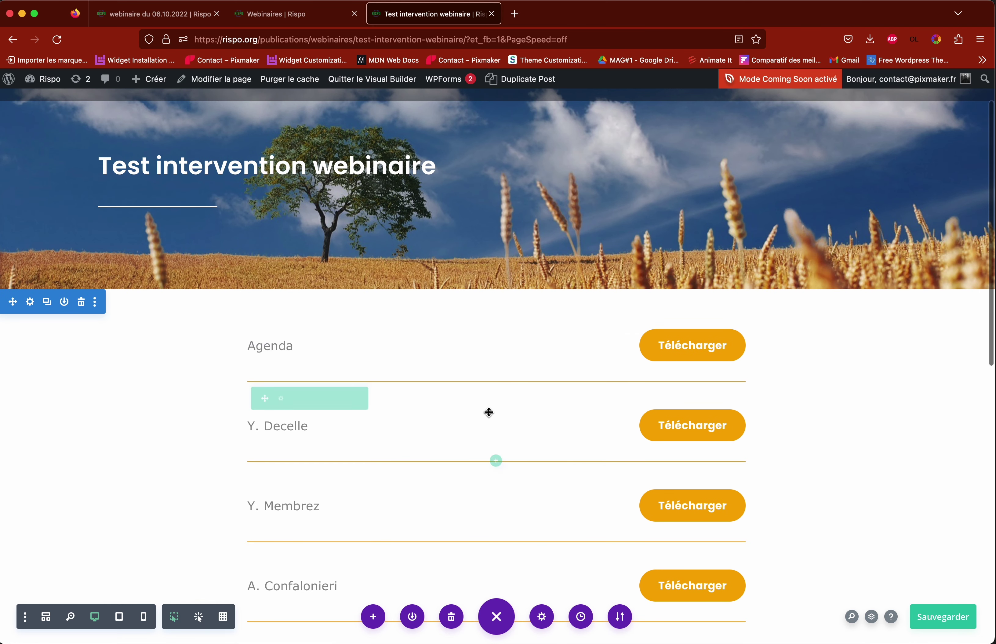
click(939, 622)
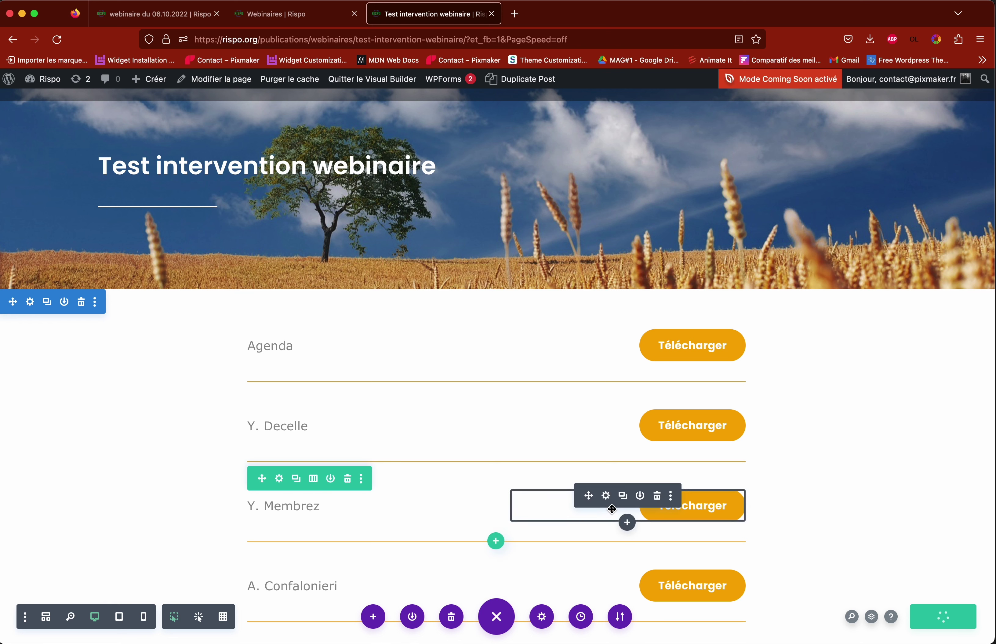
drag(610, 510, 315, 481)
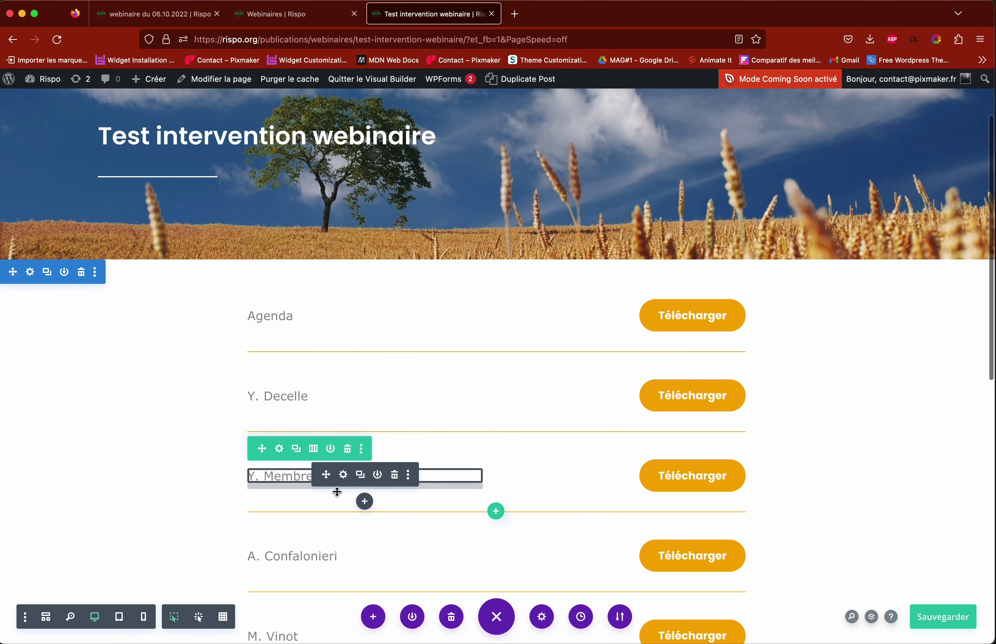
click(348, 450)
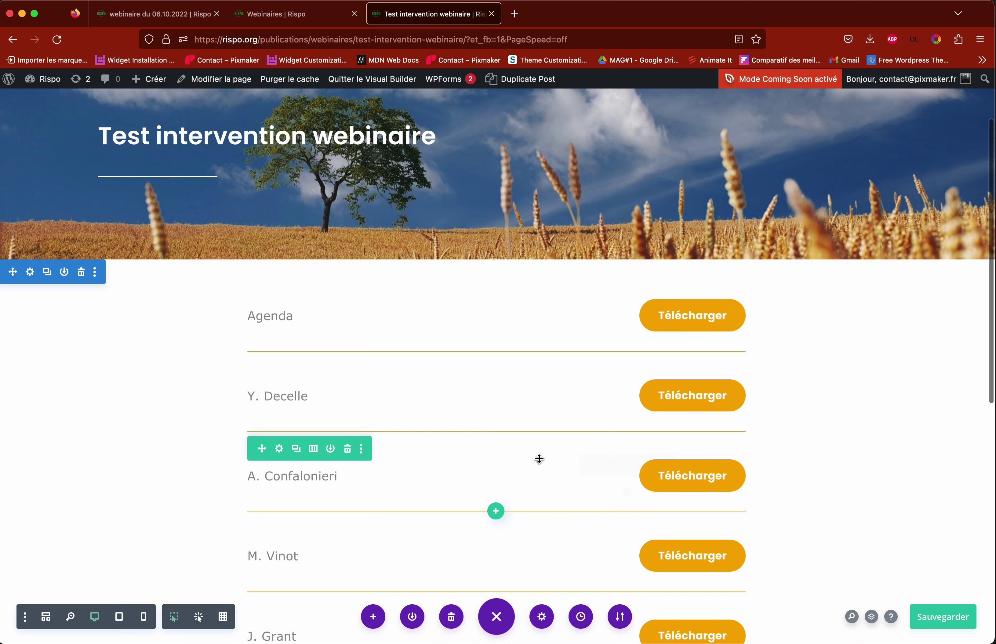
click(349, 450)
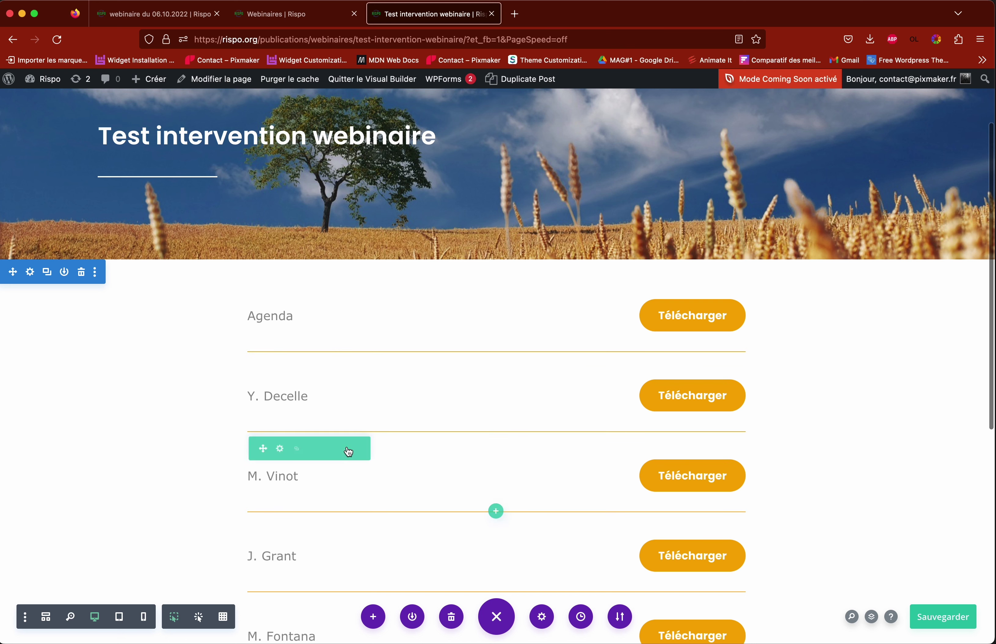
click(349, 450)
click(348, 451)
click(349, 450)
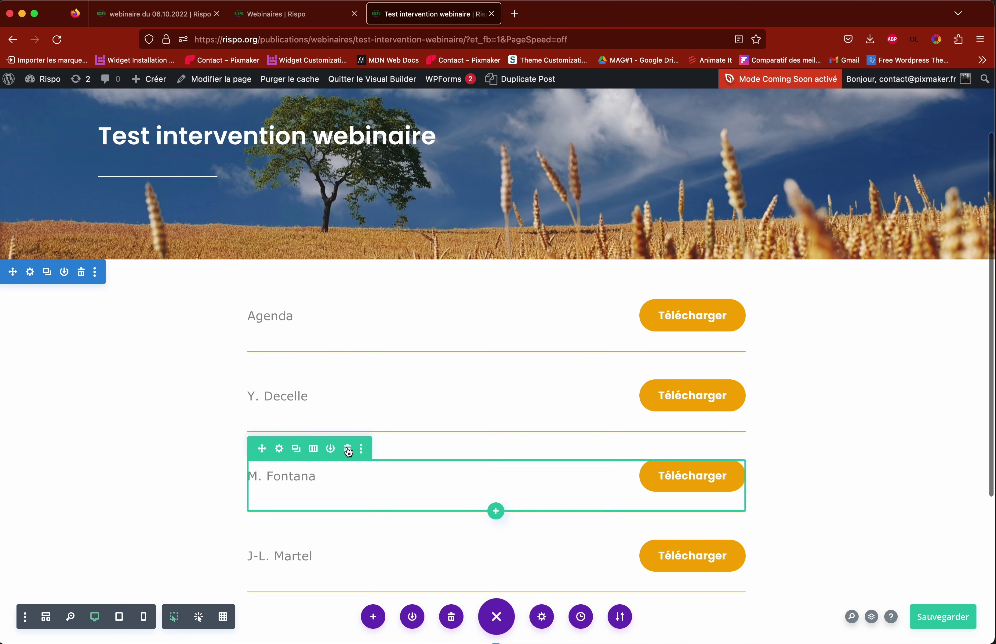
click(349, 450)
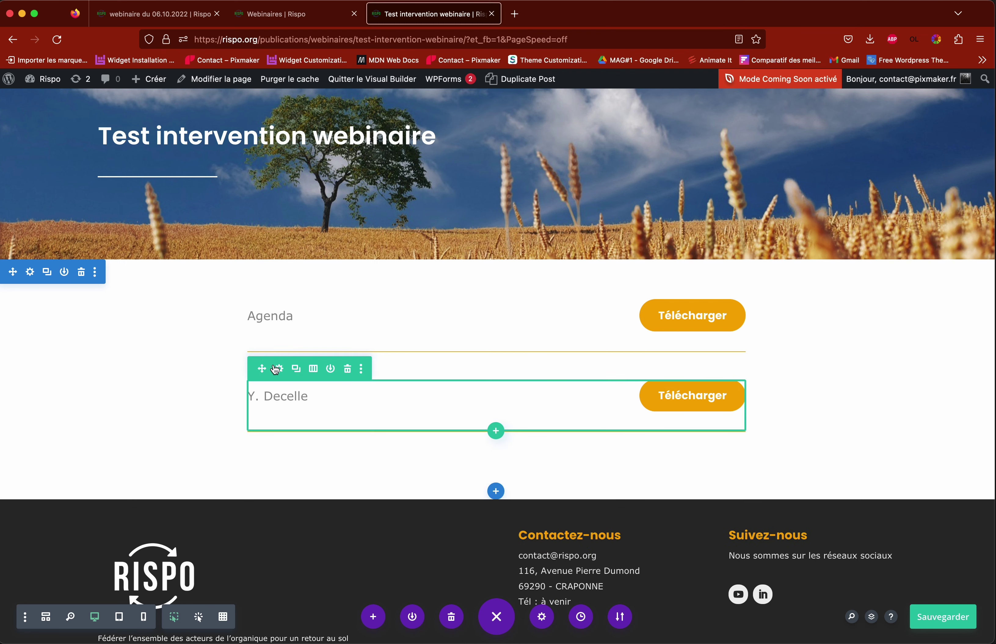
mouse_move(371, 330)
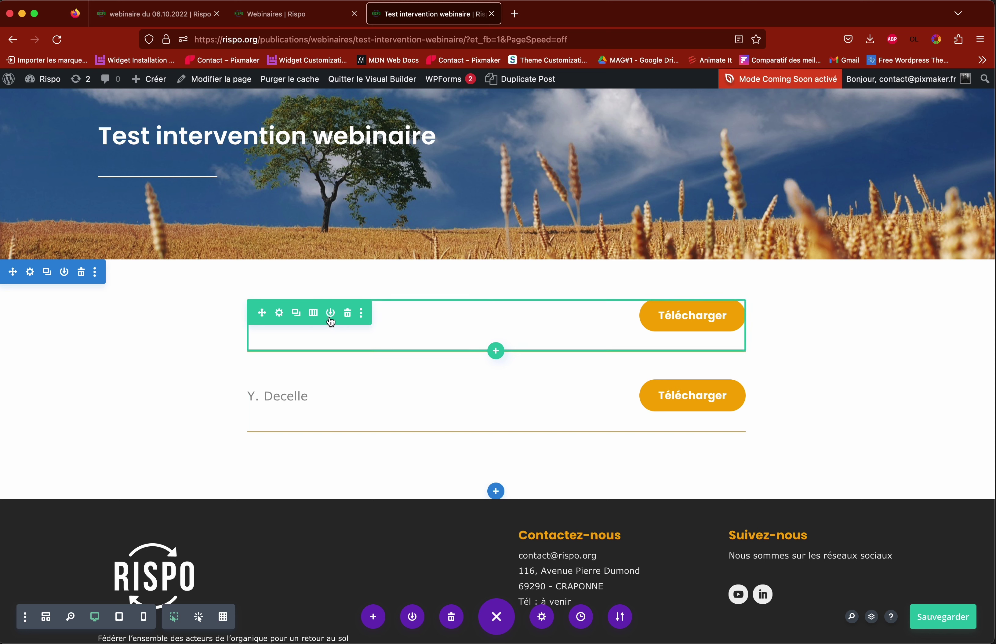
mouse_move(321, 405)
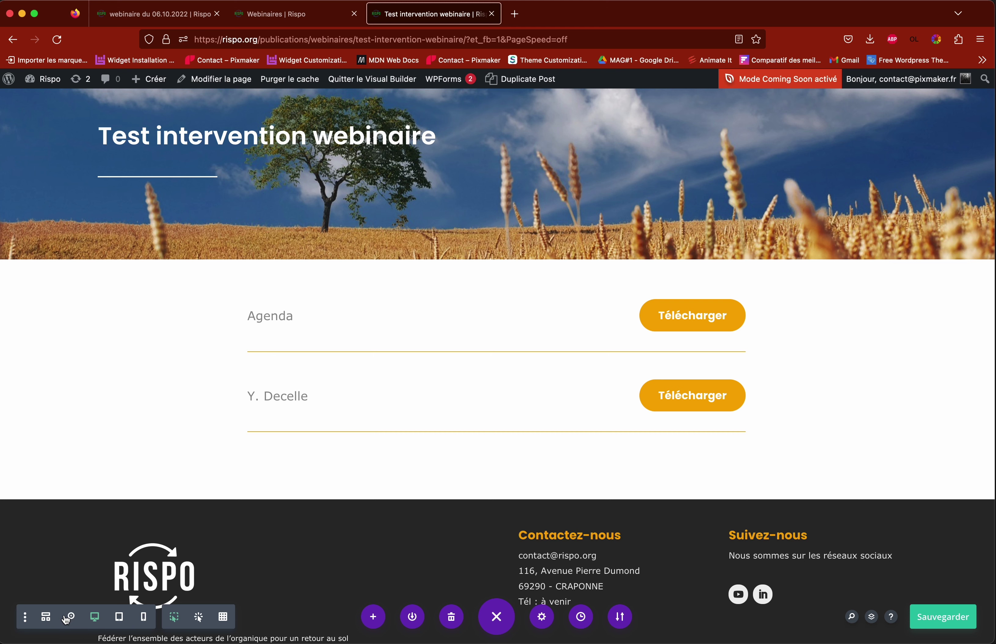
Step: Save the page and change the first download row's text from Agenda to Test
key(super+s)
click(46, 618)
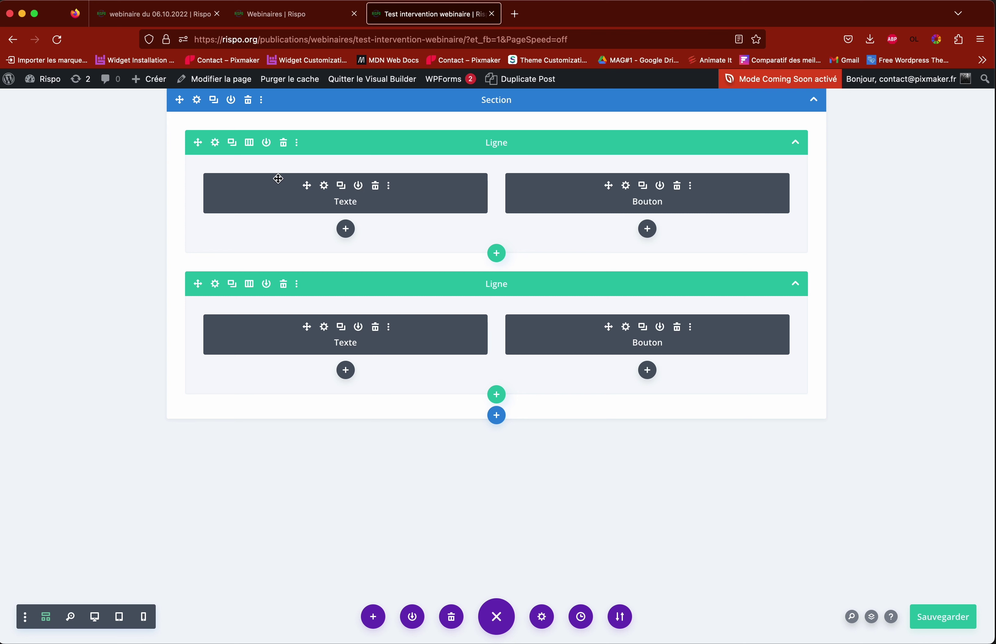
click(325, 186)
drag(322, 133, 749, 123)
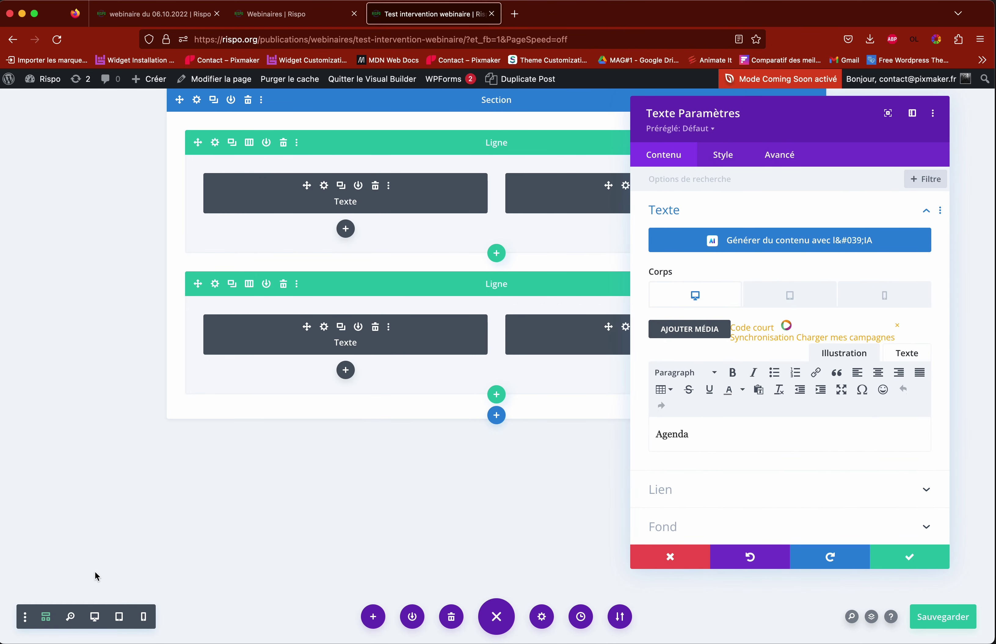
click(94, 623)
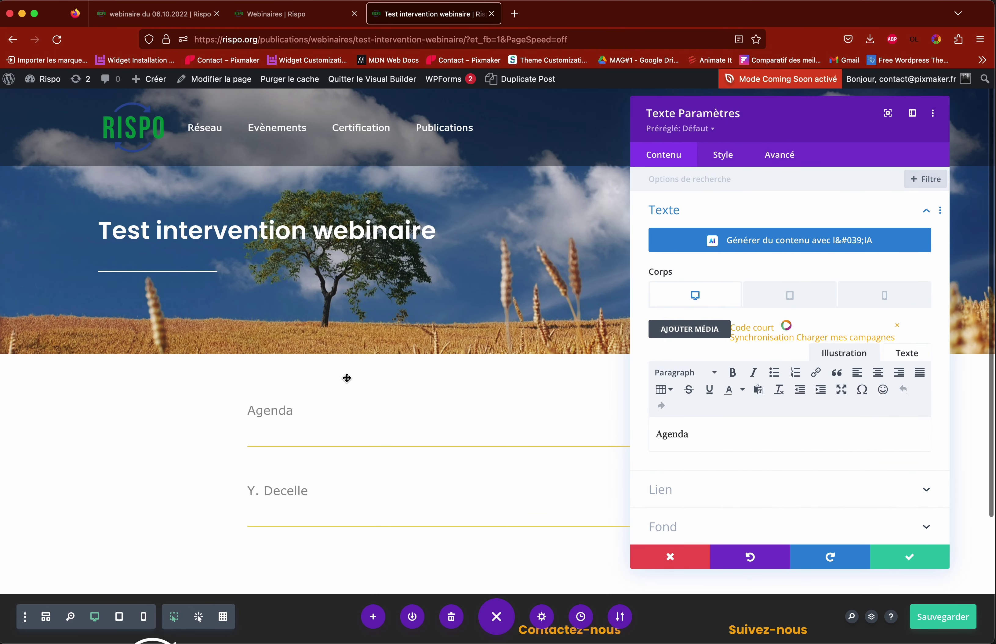
drag(703, 435, 626, 435)
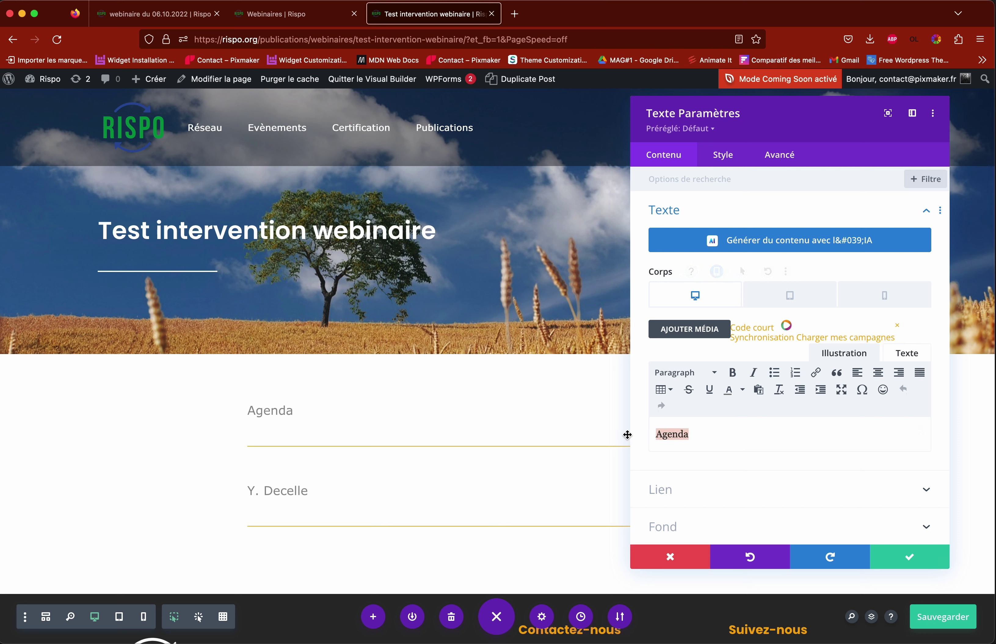
text(Test)
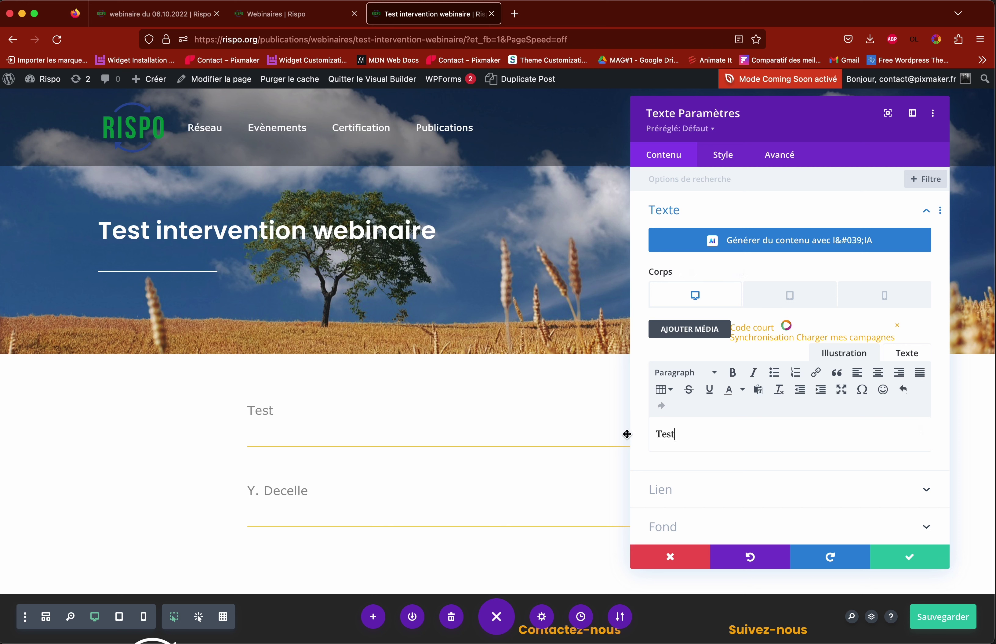
click(906, 556)
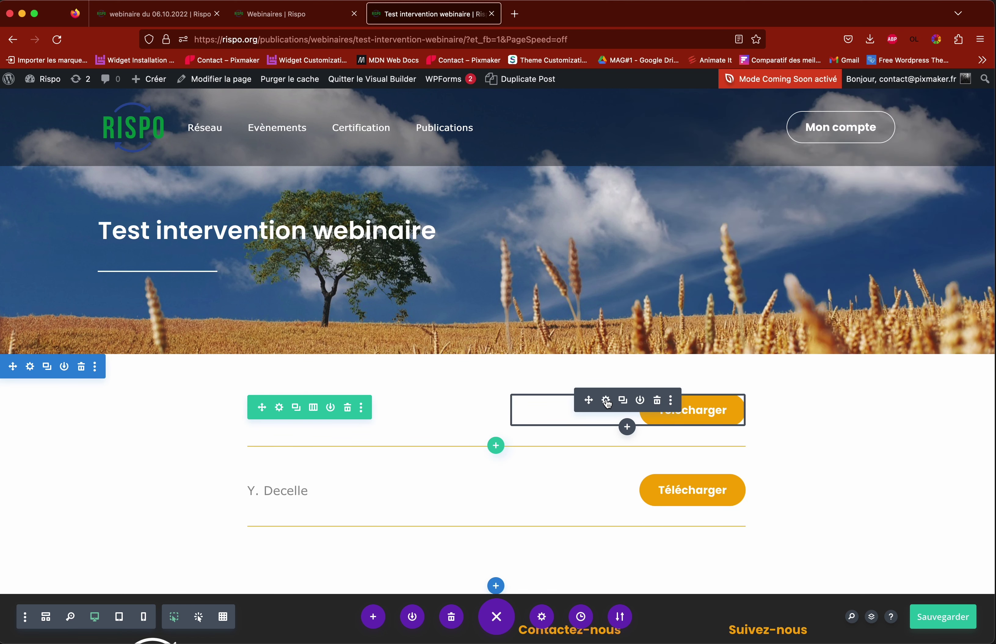
Step: Check the Test row's Télécharger link (1-2022-10-06-RISPO-AGENDA.pdf), then return to Webinaires
click(606, 400)
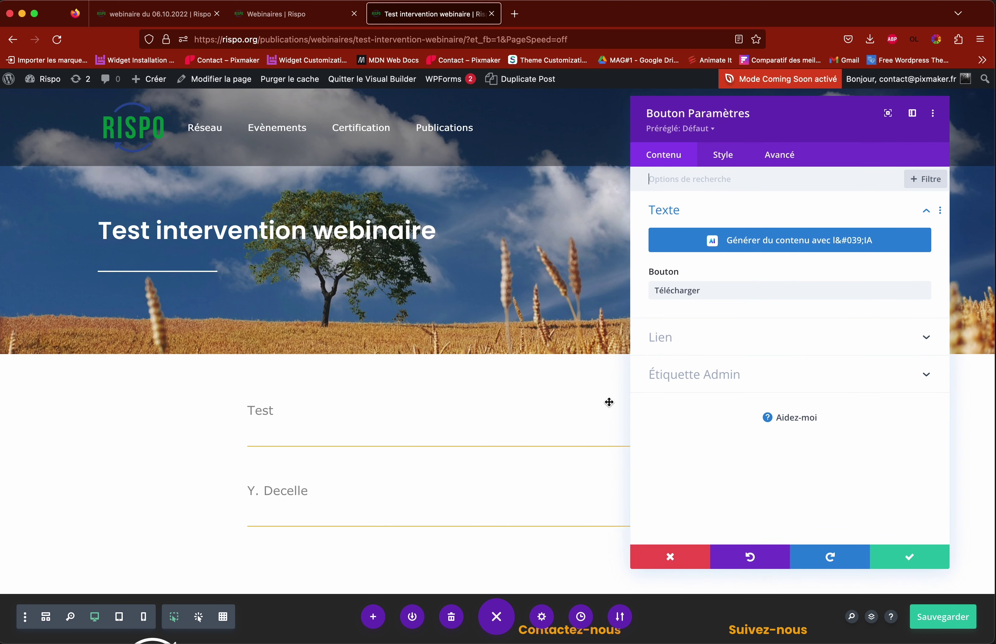
click(706, 346)
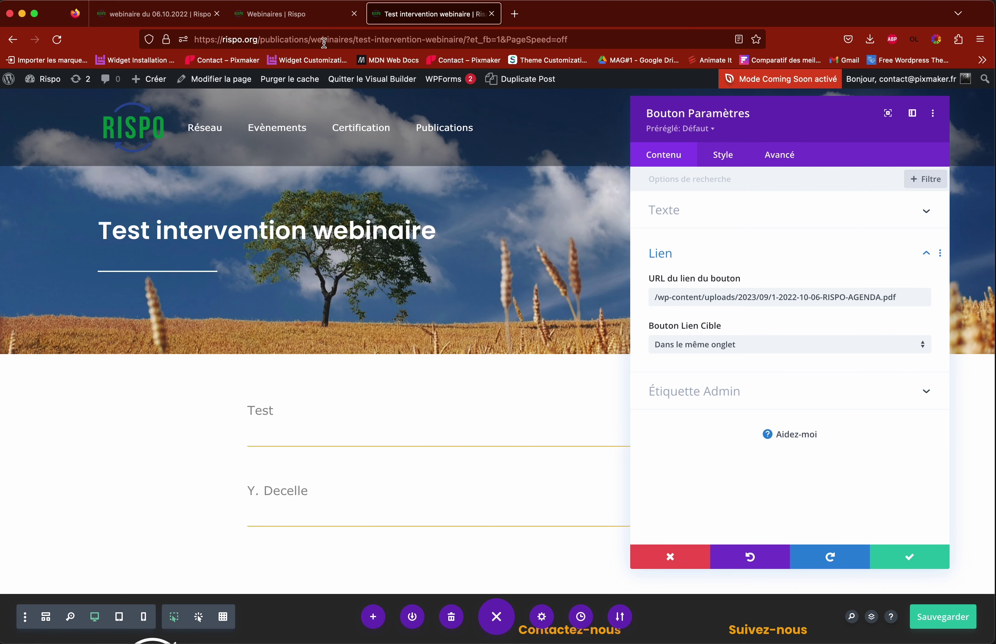
click(295, 16)
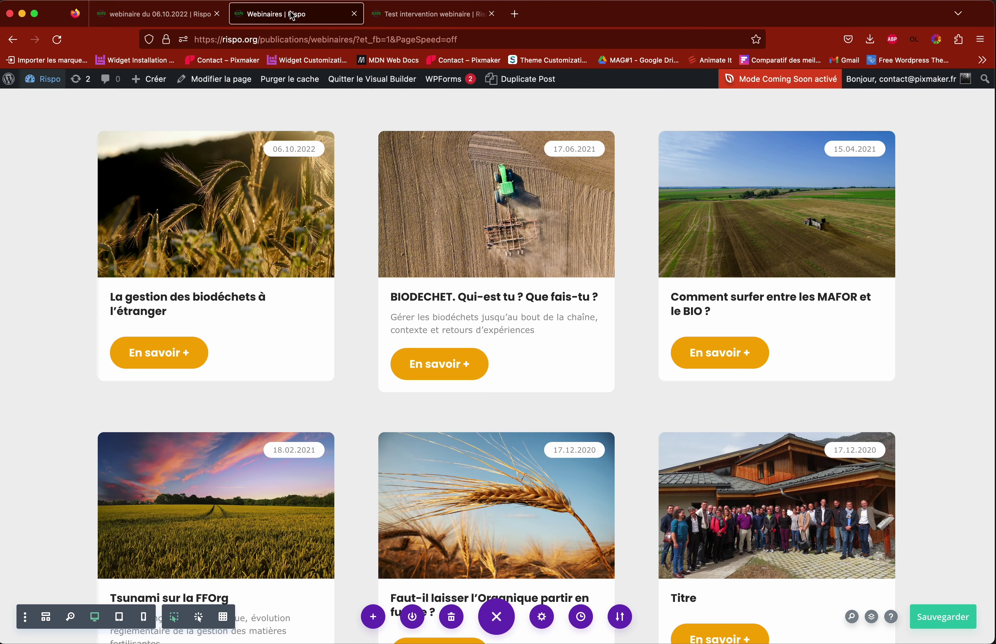
Step: Open the WordPress site dashboard in a new browser tab
click(142, 17)
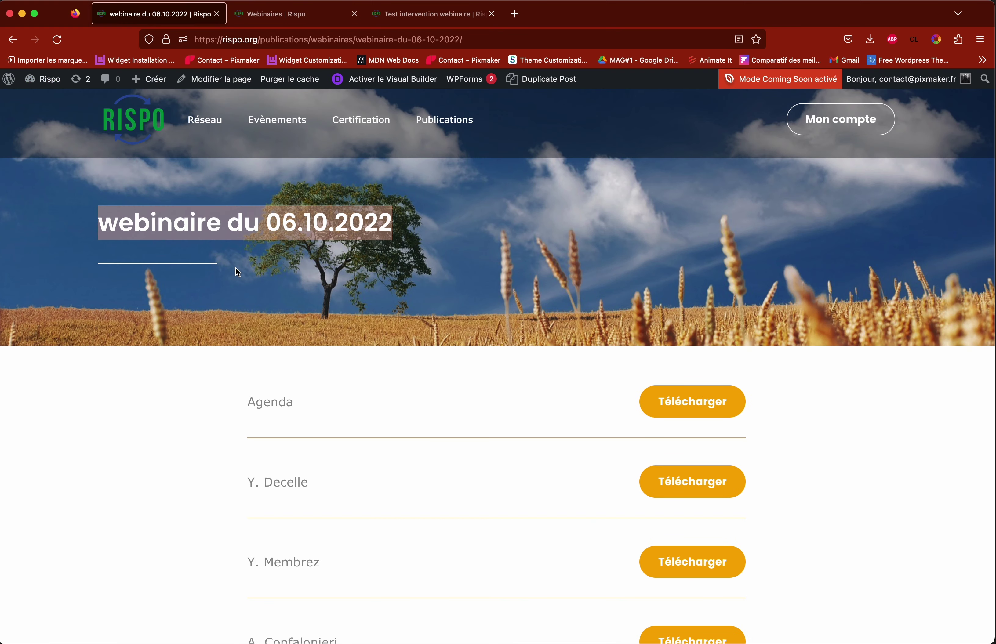
right_click(53, 79)
click(80, 86)
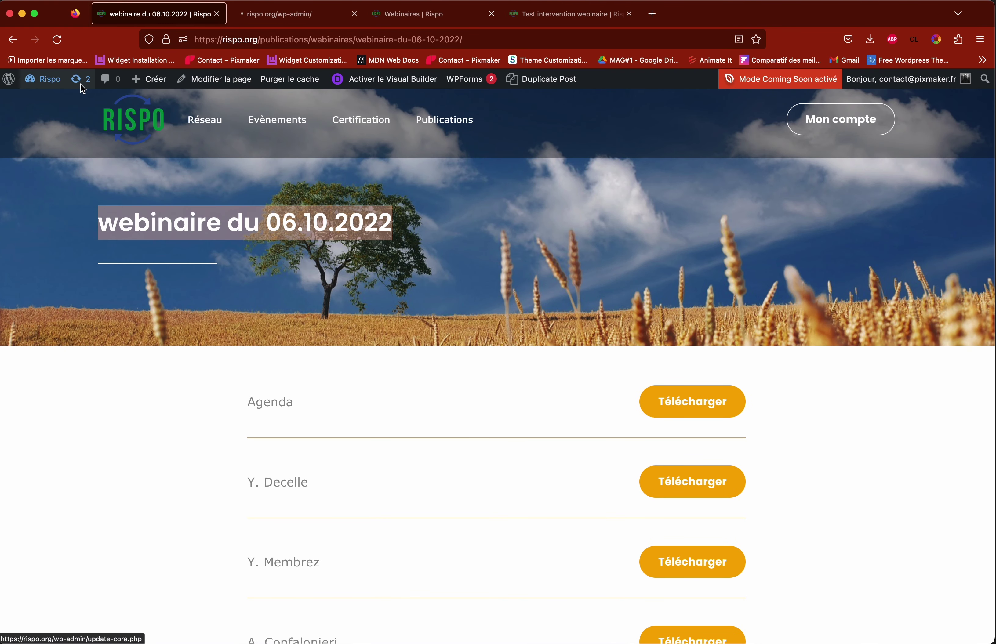
click(289, 13)
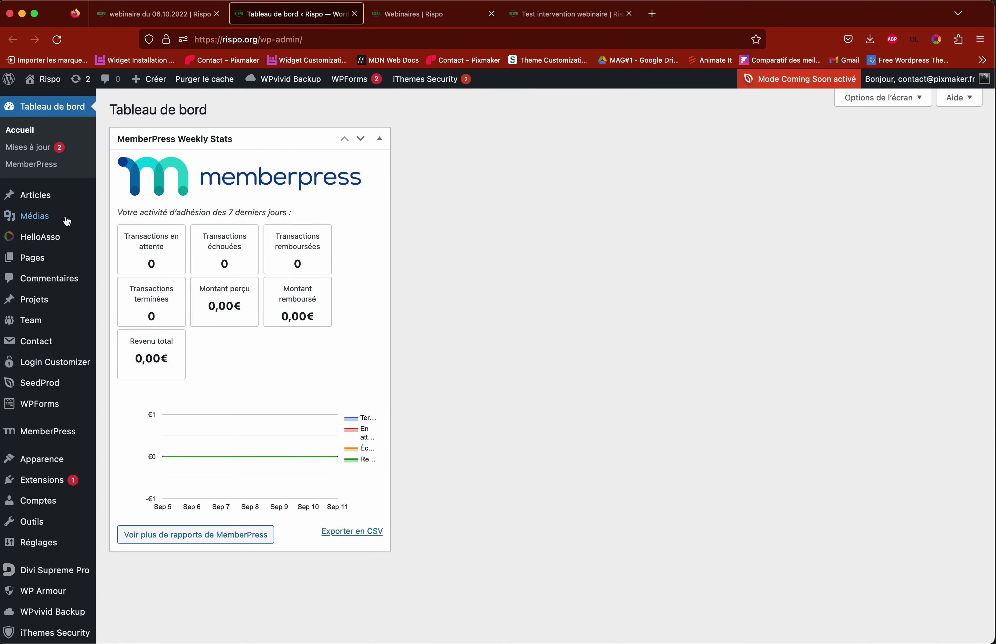
Step: Copy the Recovery of biogenic waste PDF's file URL from the Médiathèque and return to the builder
mouse_move(34, 220)
click(35, 220)
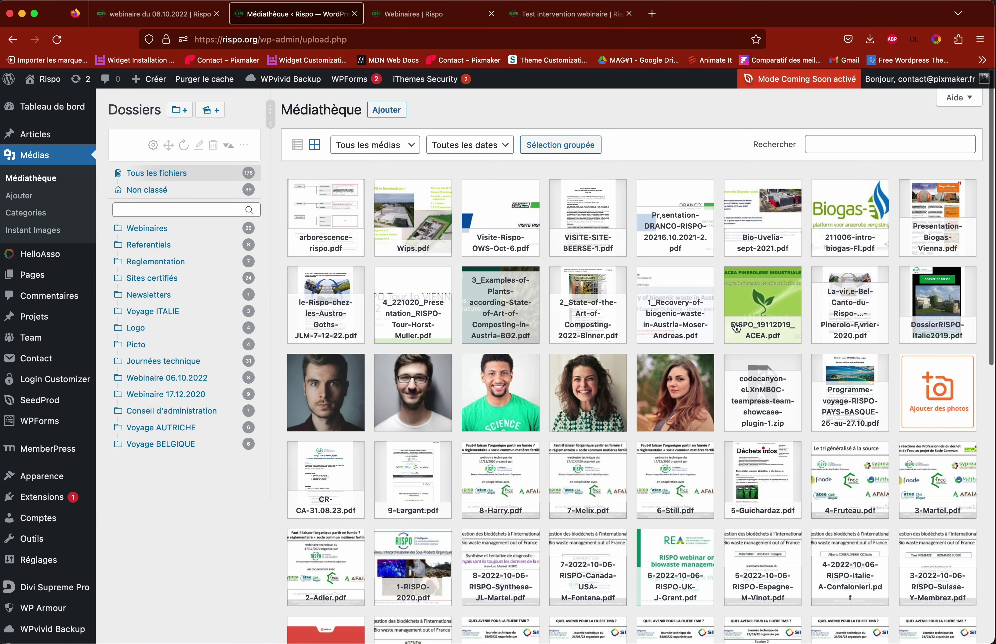
click(675, 310)
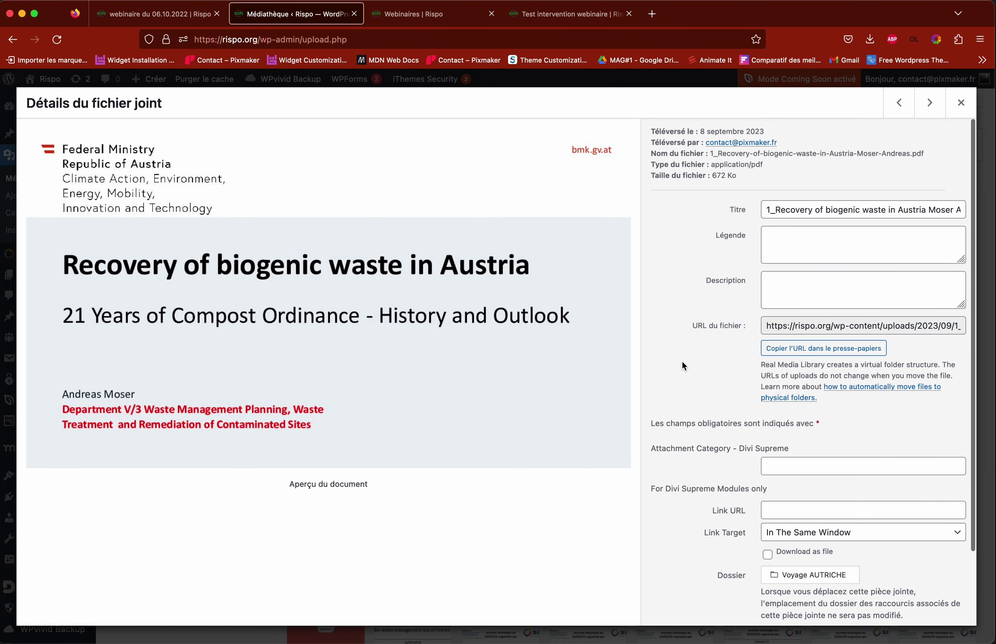
click(797, 349)
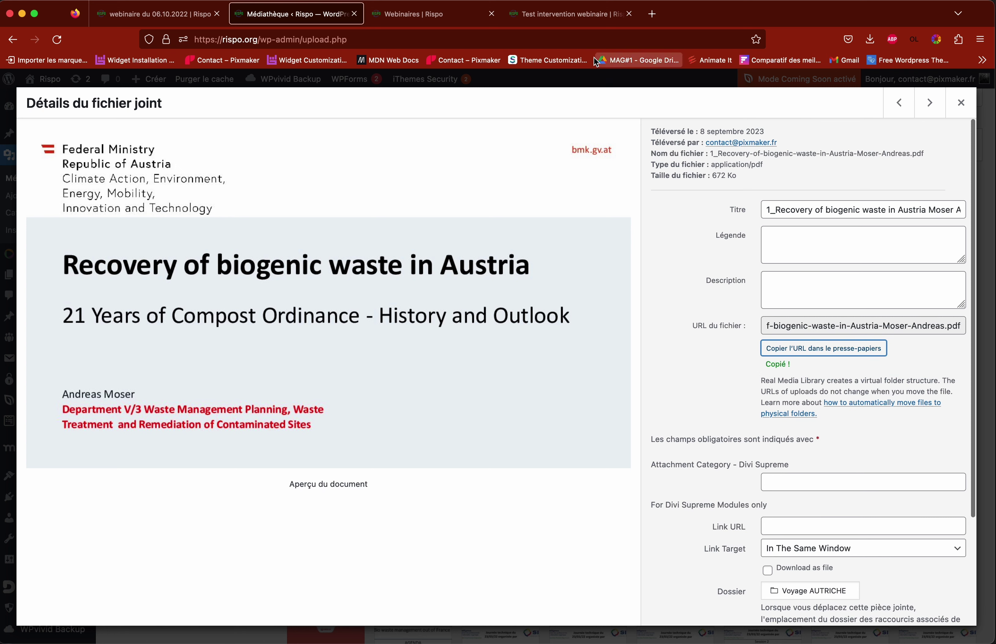
click(563, 14)
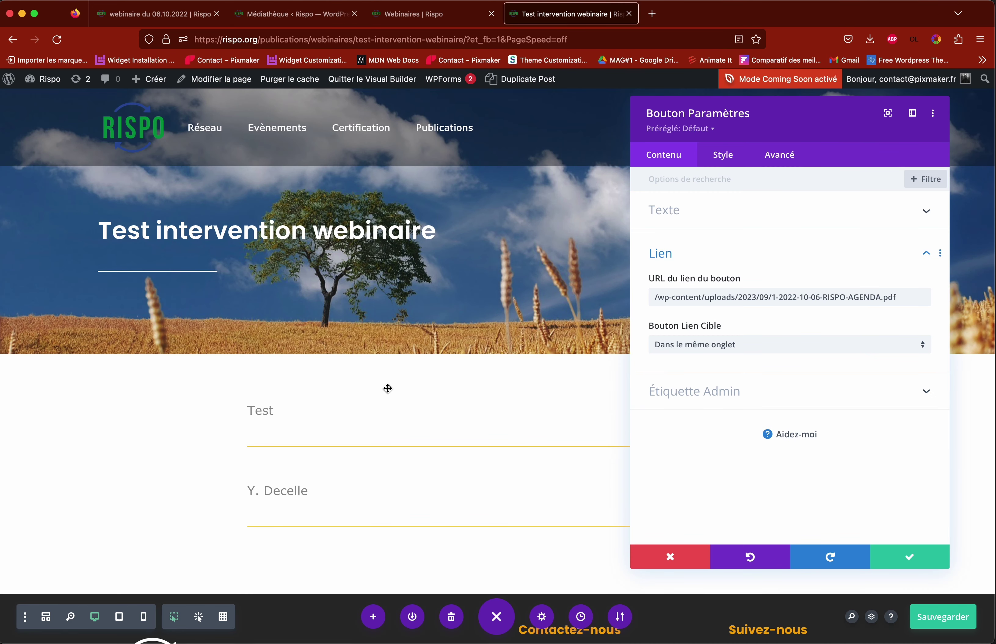
Step: Replace the button link with the Recovery PDF URL, trimmed to a relative /wp-content/uploads path
triple_click(705, 296)
key(BackSpace)
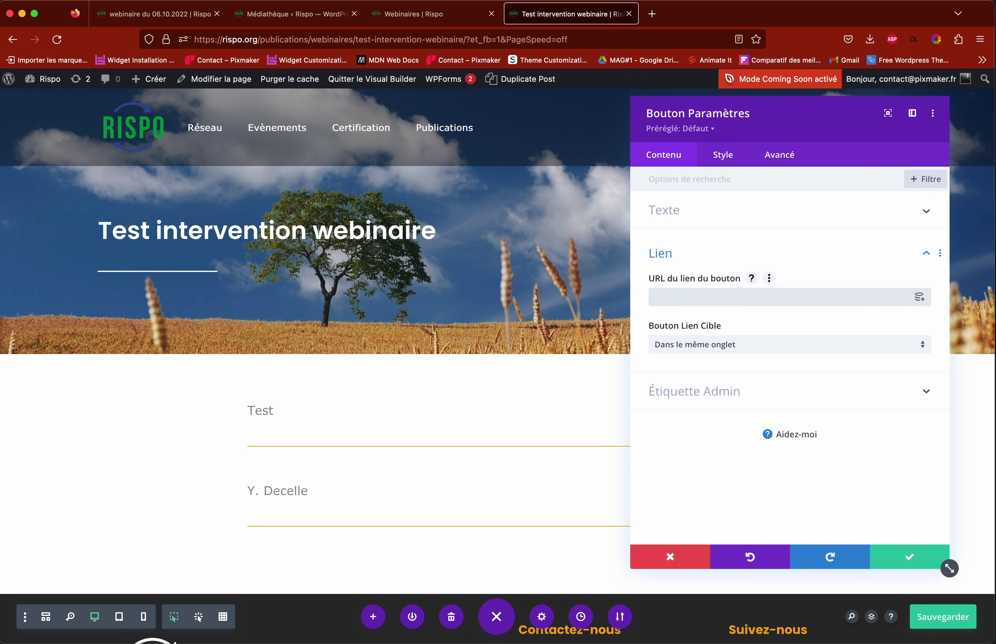
key(super+v)
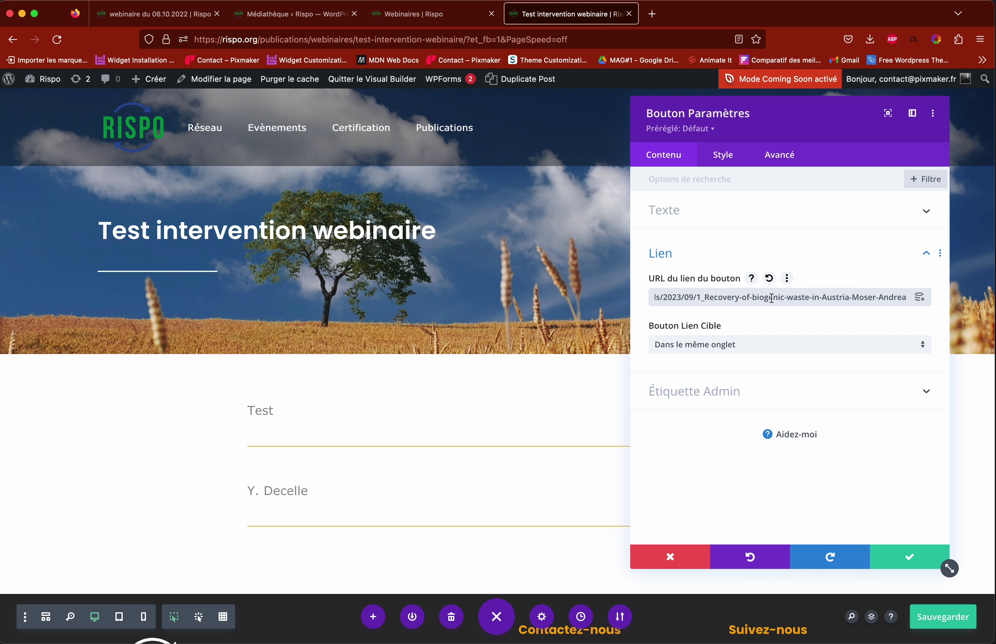
click(691, 296)
click(696, 297)
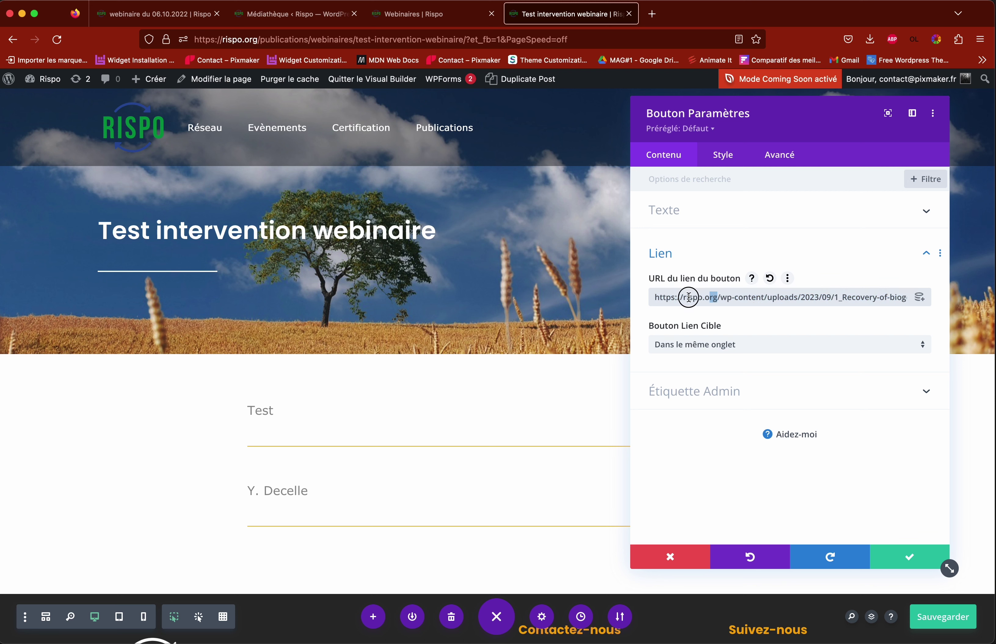
drag(696, 298, 611, 302)
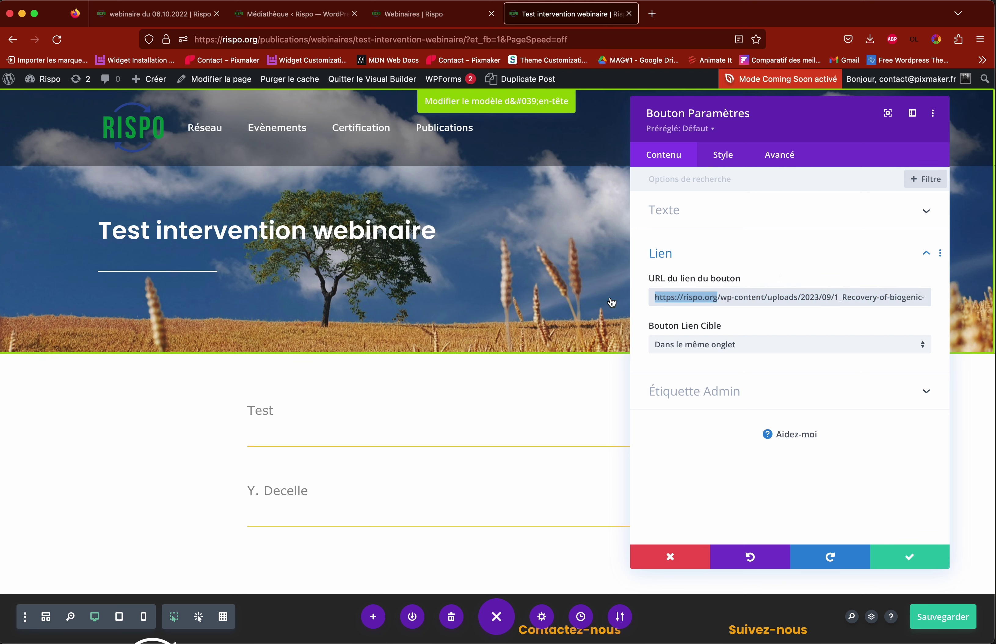
key(BackSpace)
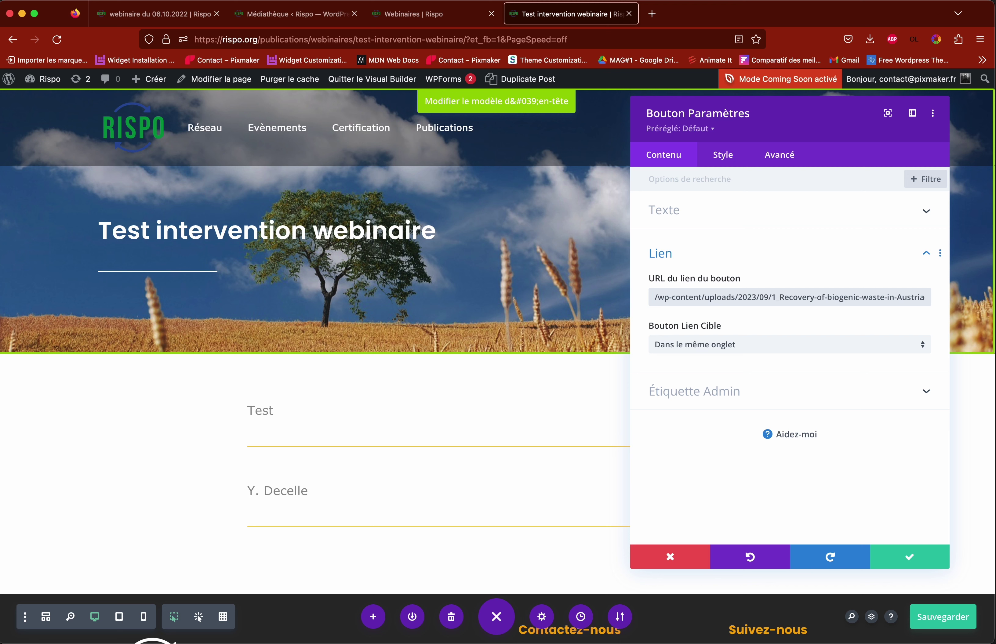
click(910, 557)
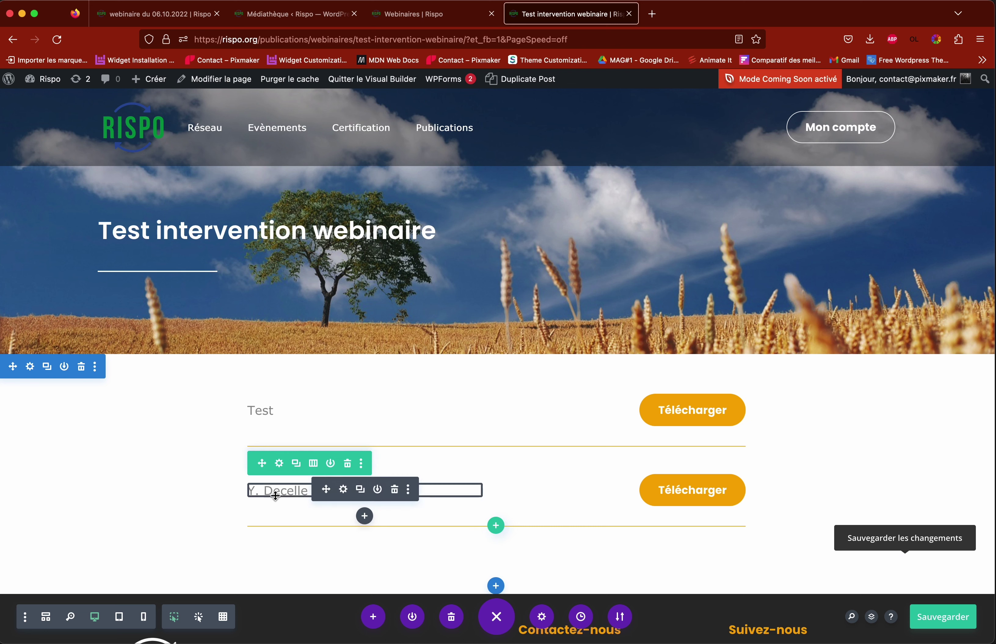
click(343, 499)
Step: Replace the second row's speaker name text with 'Tes'
triple_click(647, 431)
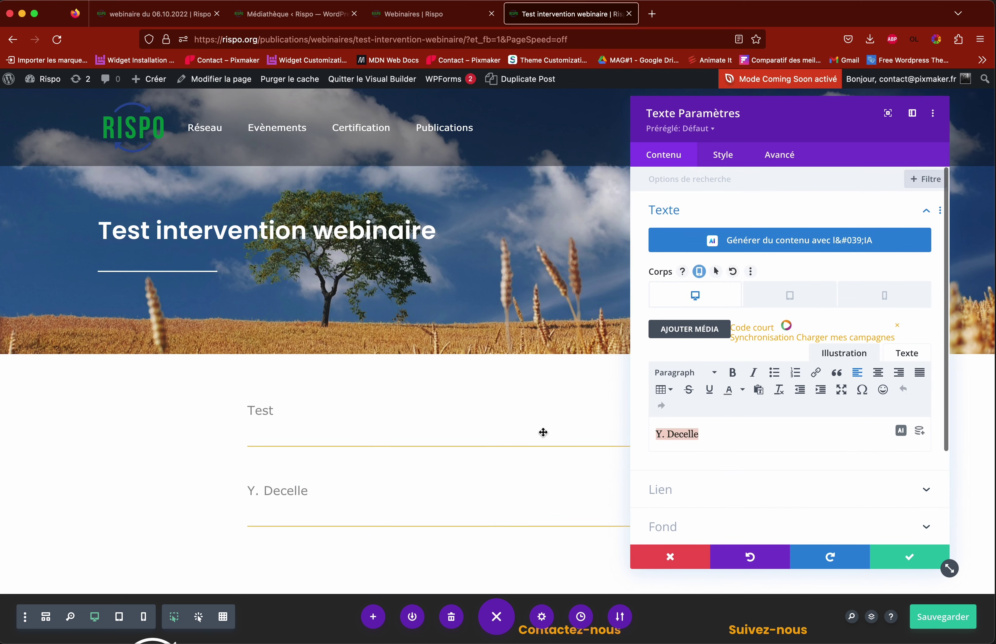
text(Test 2)
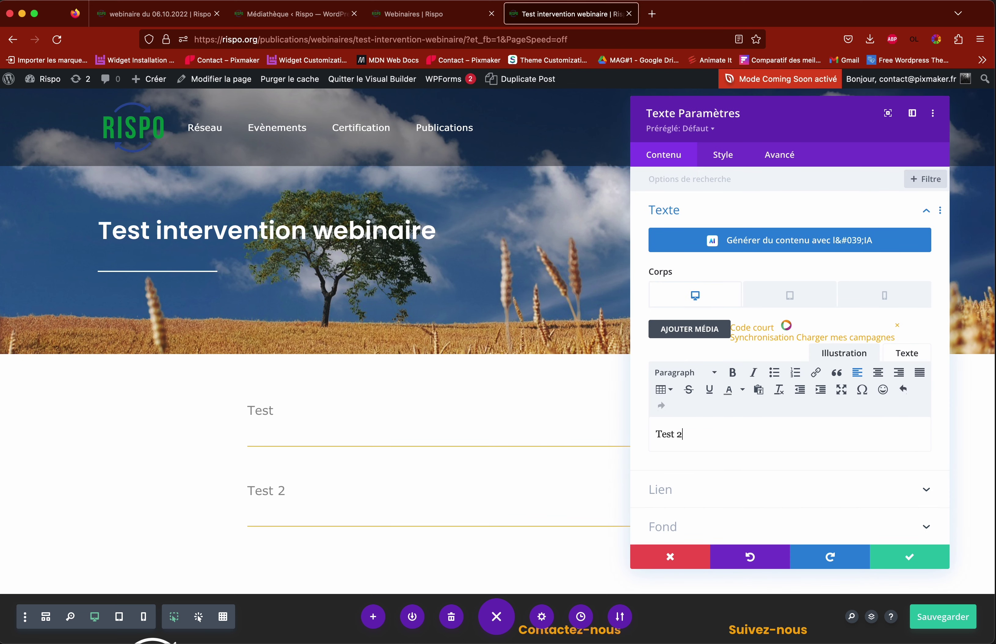
click(903, 557)
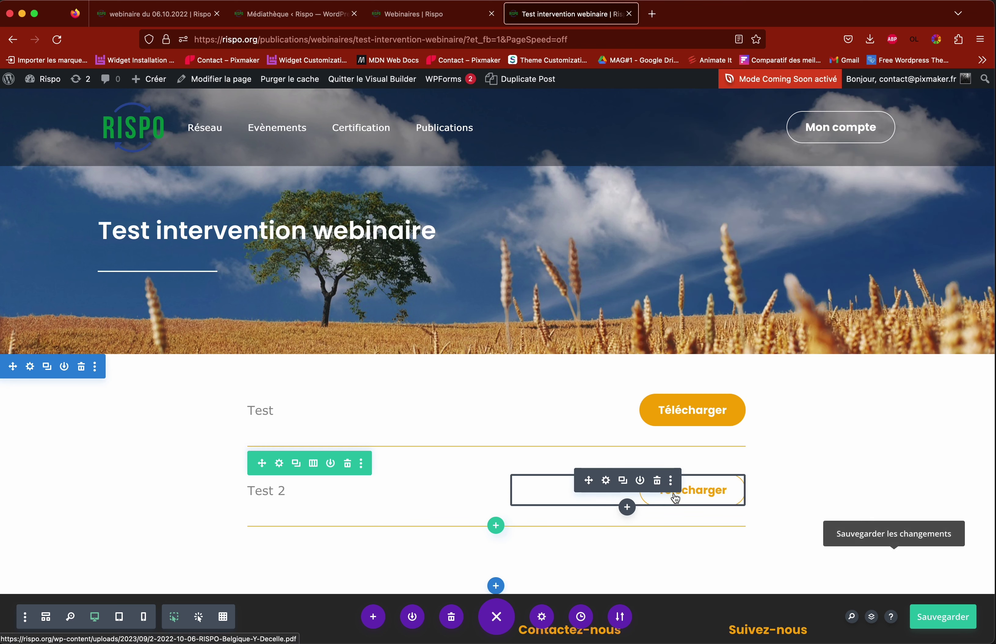
Step: Clear the second download button's existing link URL
click(605, 481)
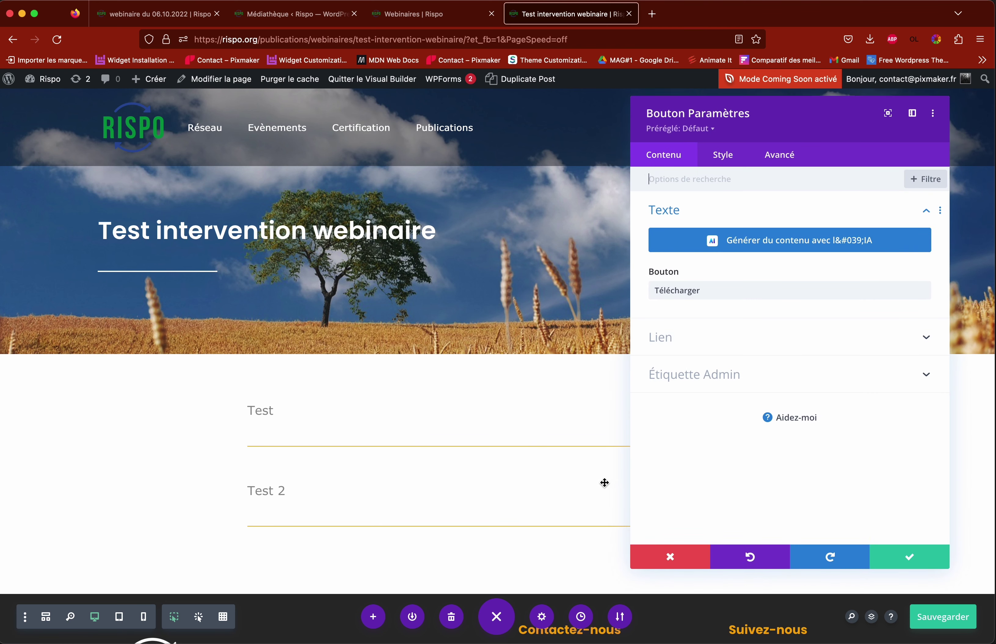
click(699, 347)
triple_click(726, 297)
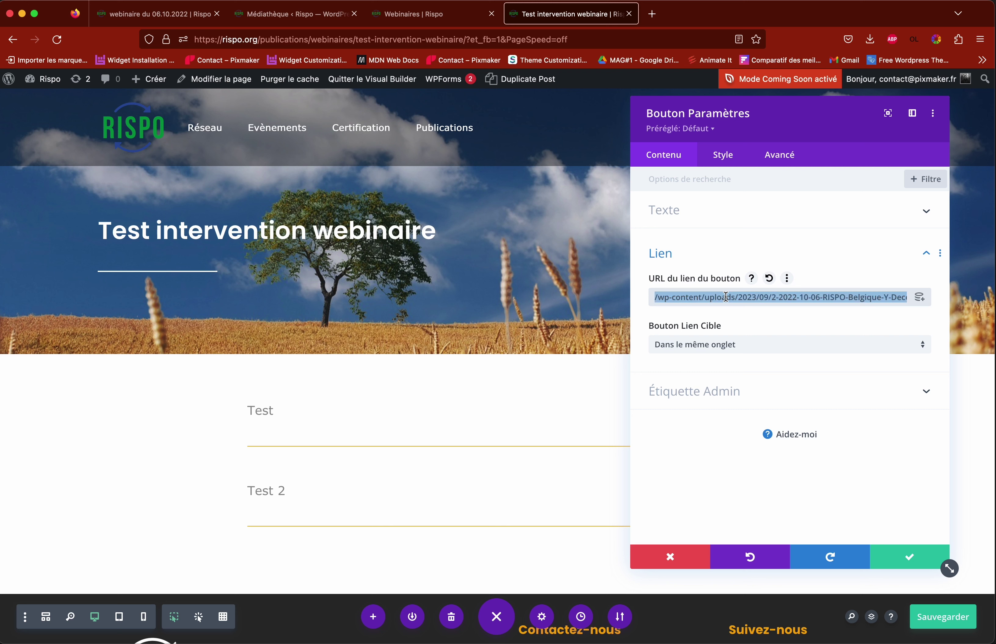
key(BackSpace)
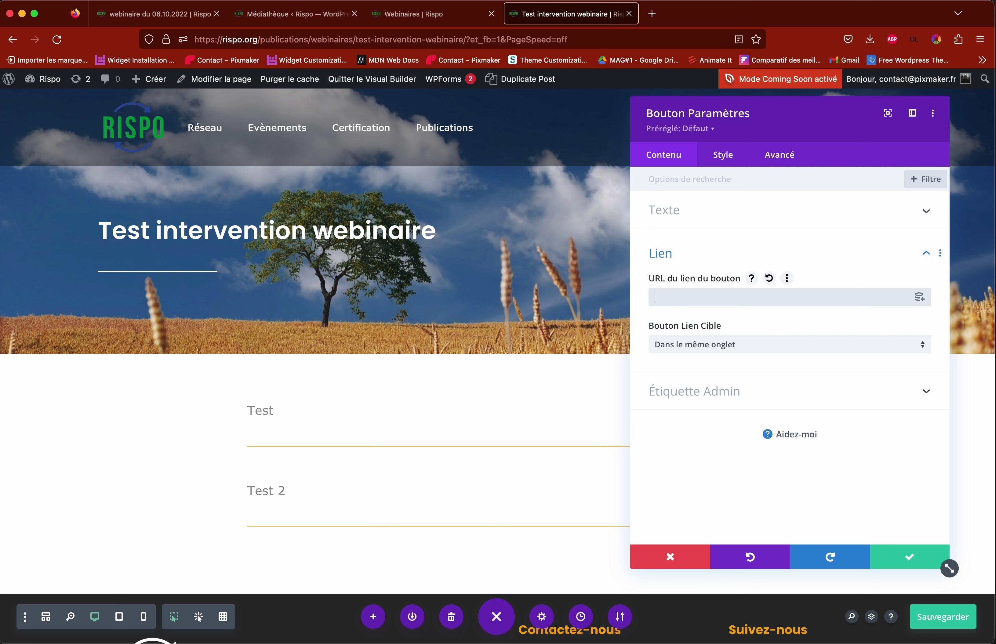
click(675, 297)
Step: Copy the 8-Harry.pdf file URL from the media library
click(422, 14)
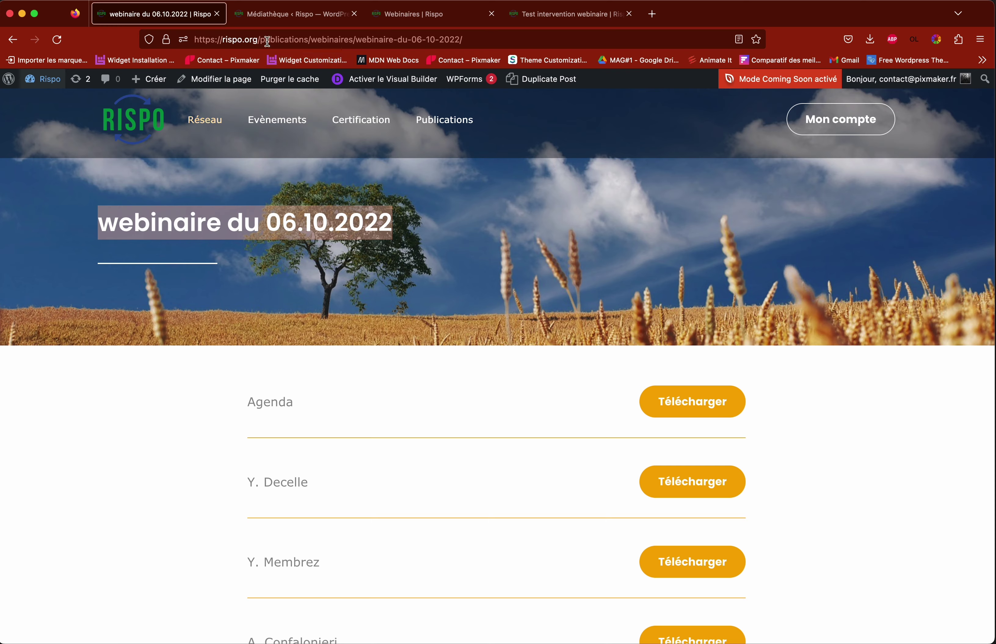
click(273, 13)
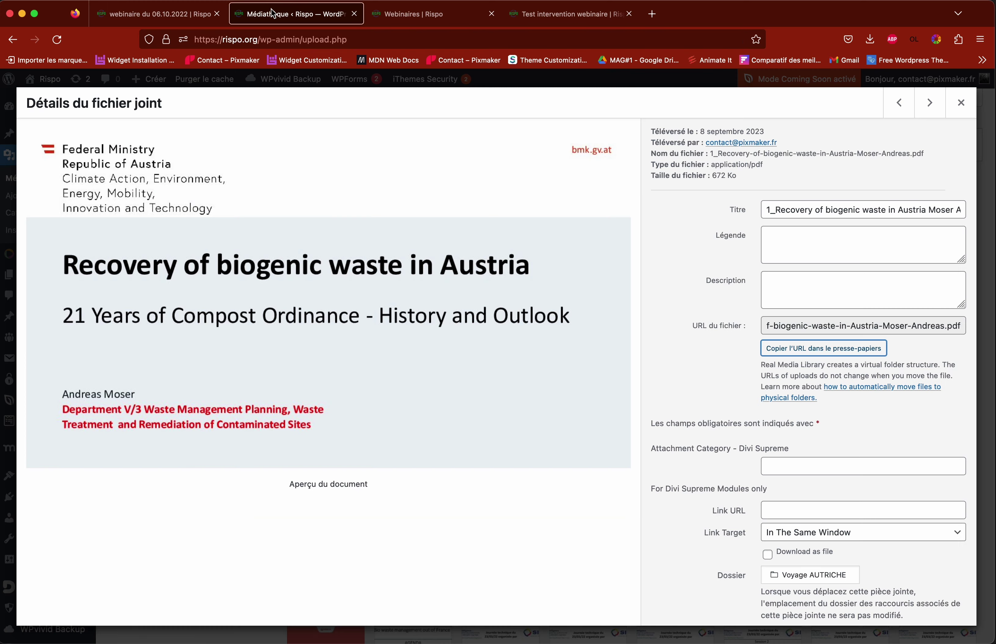
click(961, 103)
click(517, 505)
click(824, 350)
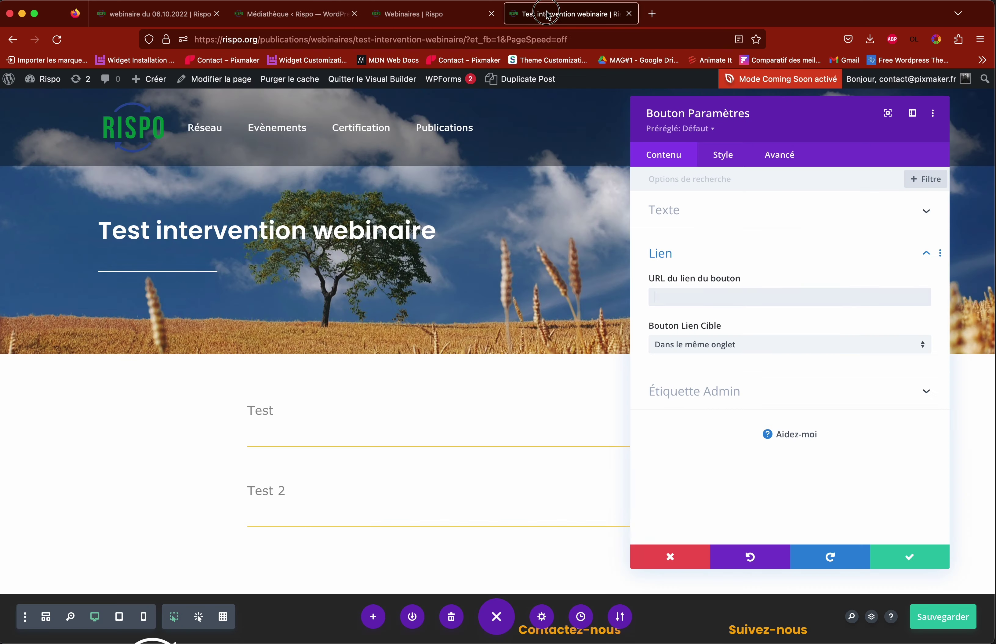
Step: Link the button to /wp-content/uploads/2023/09/8-Harry.pdf by pasting the URL and removing the domain
click(569, 13)
click(675, 299)
text(http://rispo.org/wp-content/uploads/2023/09/8-Harry.pdf)
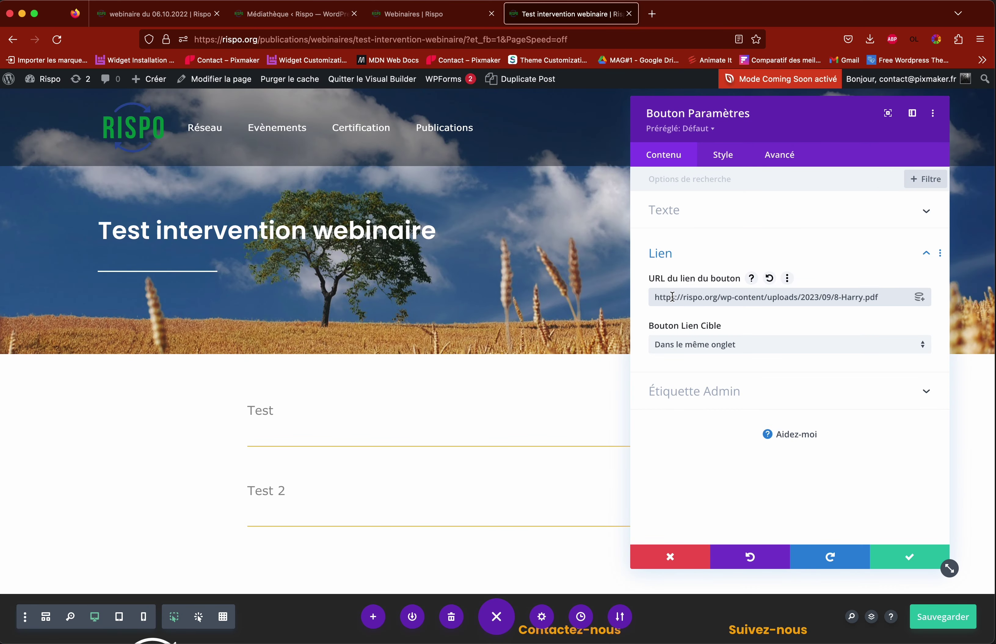
drag(717, 297, 602, 297)
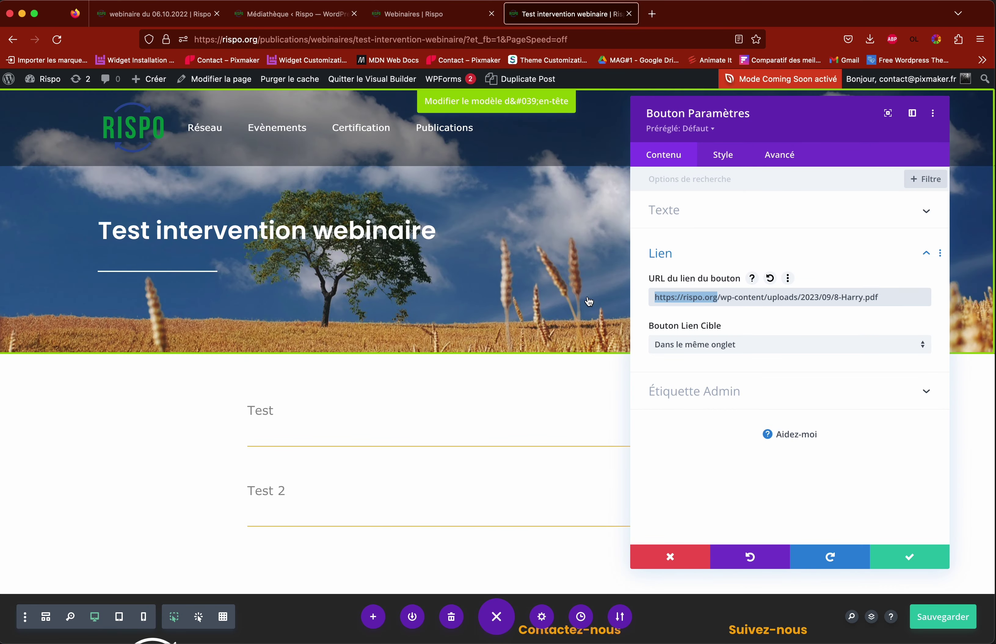
key(BackSpace)
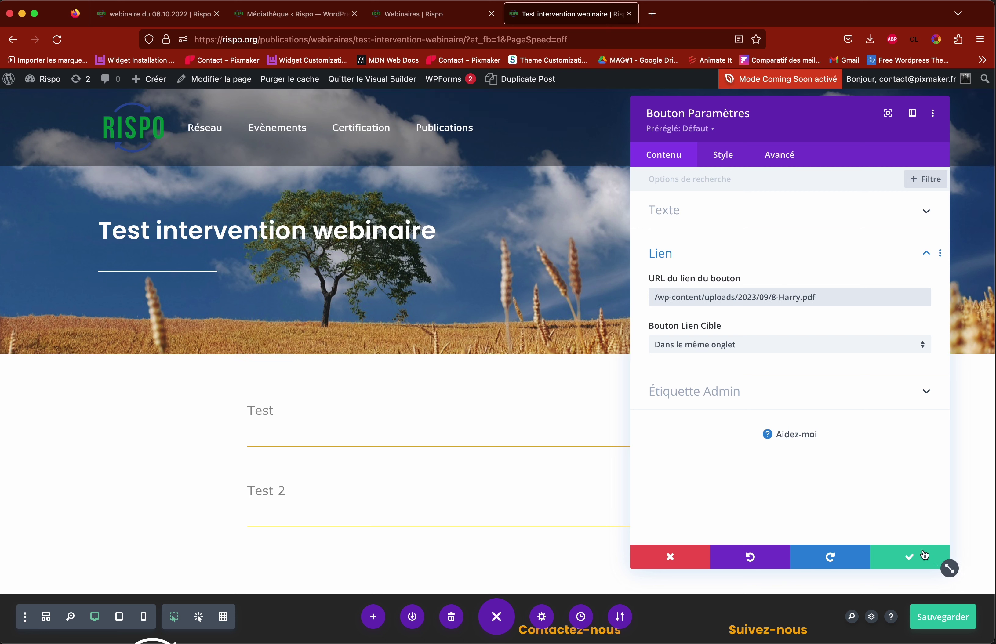
click(910, 558)
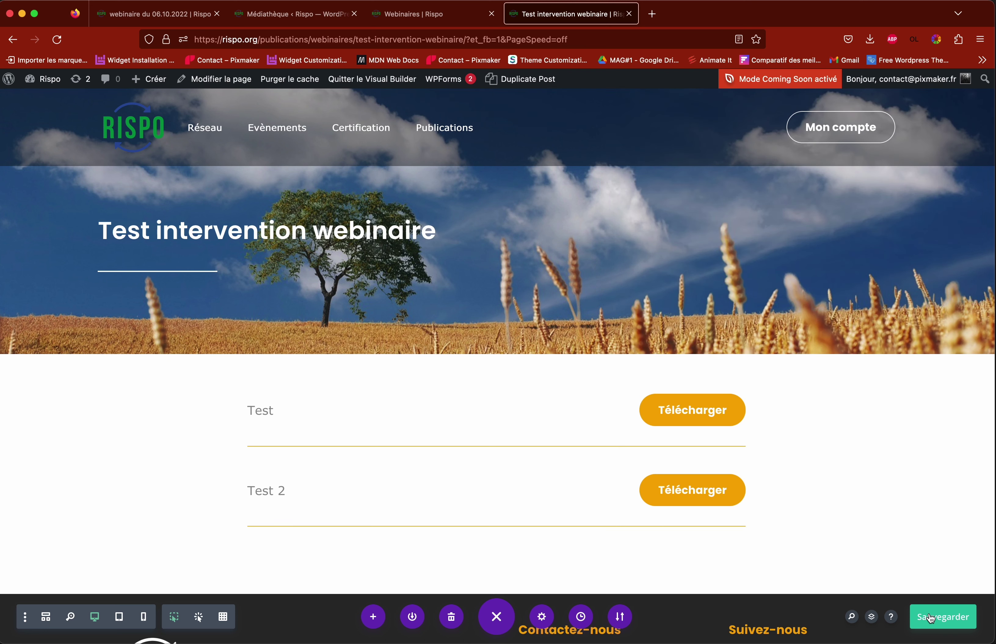
Step: Save the page, exit the Visual Builder, and switch to the Webinaires tab
click(936, 624)
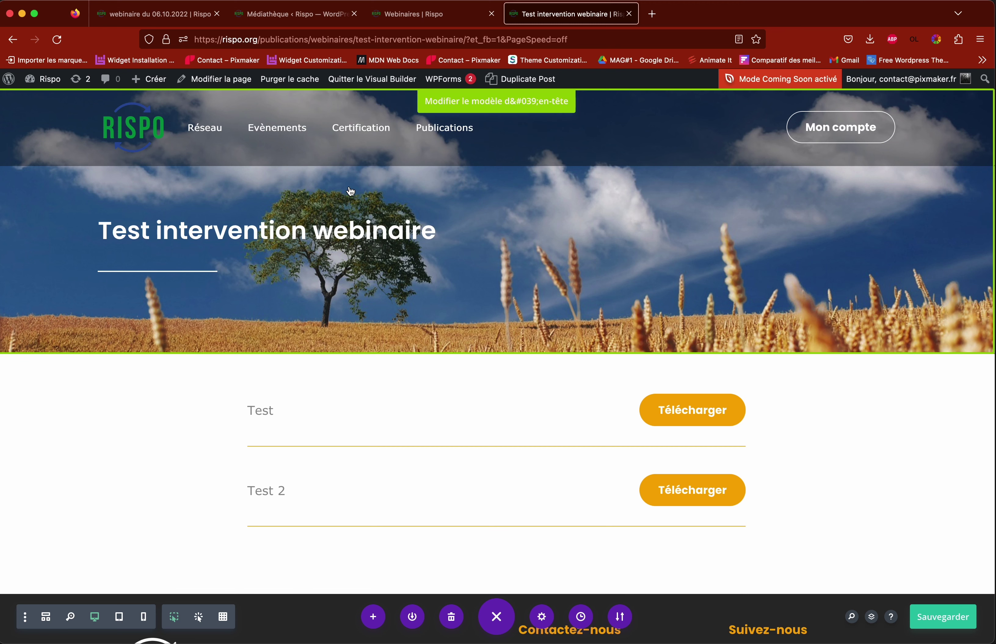
click(384, 84)
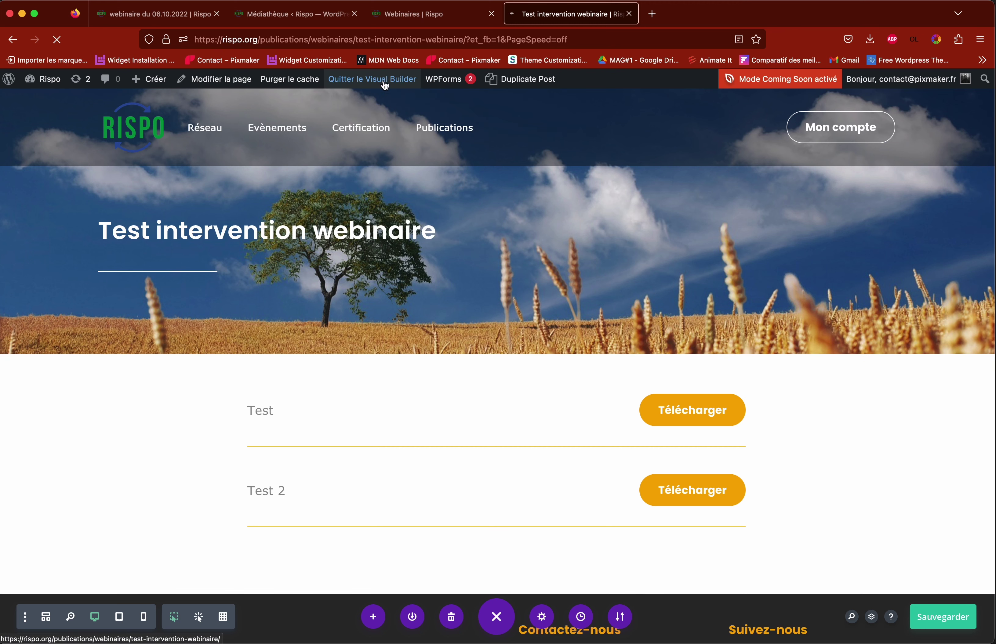
click(434, 16)
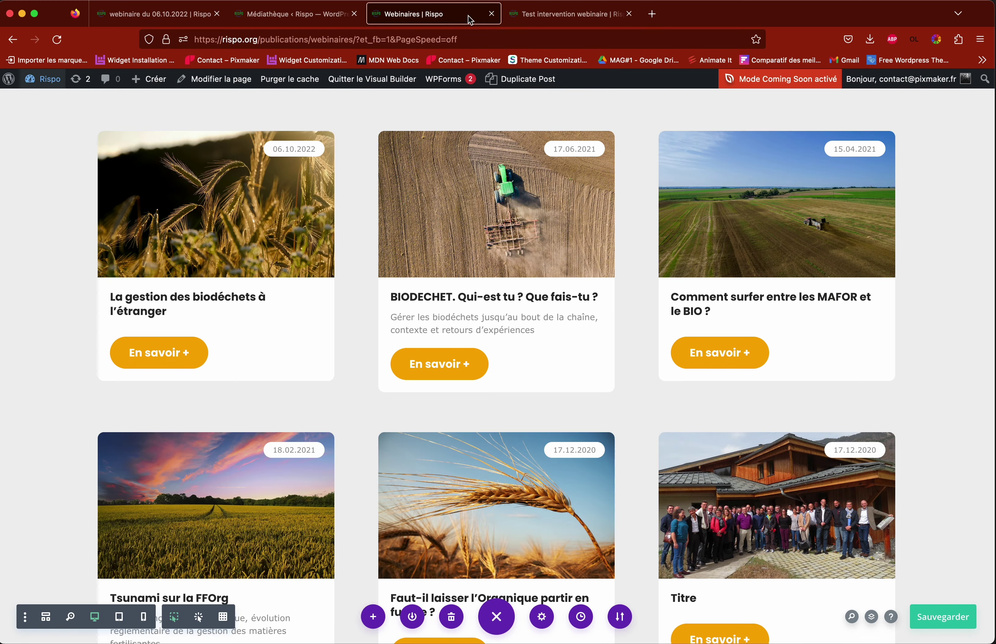
Step: Scroll the Webinaires page to the Titre card and briefly inspect its settings
click(582, 18)
click(433, 16)
scroll(460, 335, down, 1)
scroll(314, 251, up, 7)
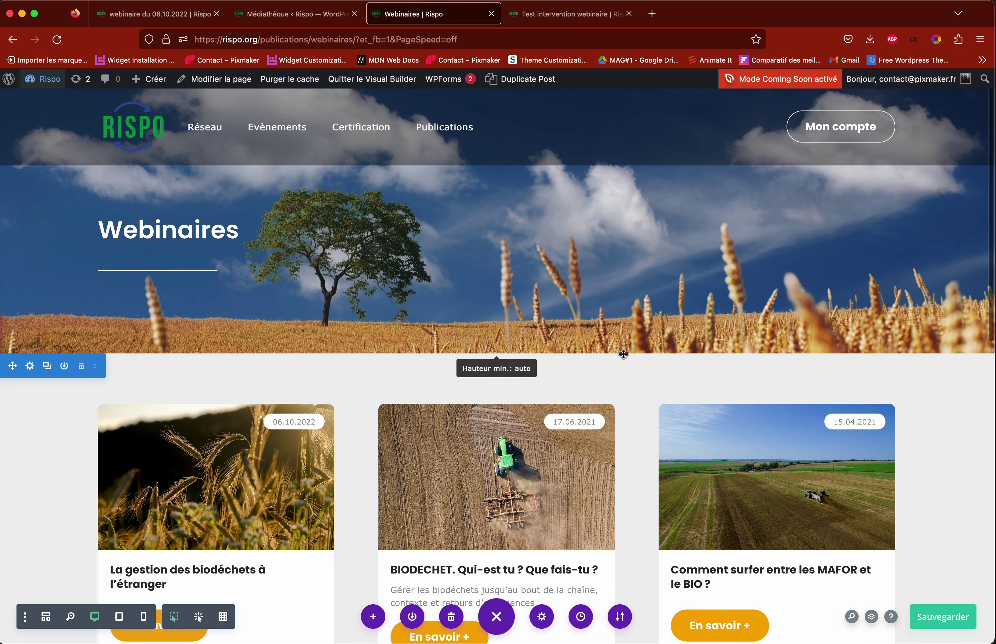
scroll(623, 356, down, 5)
scroll(630, 354, down, 5)
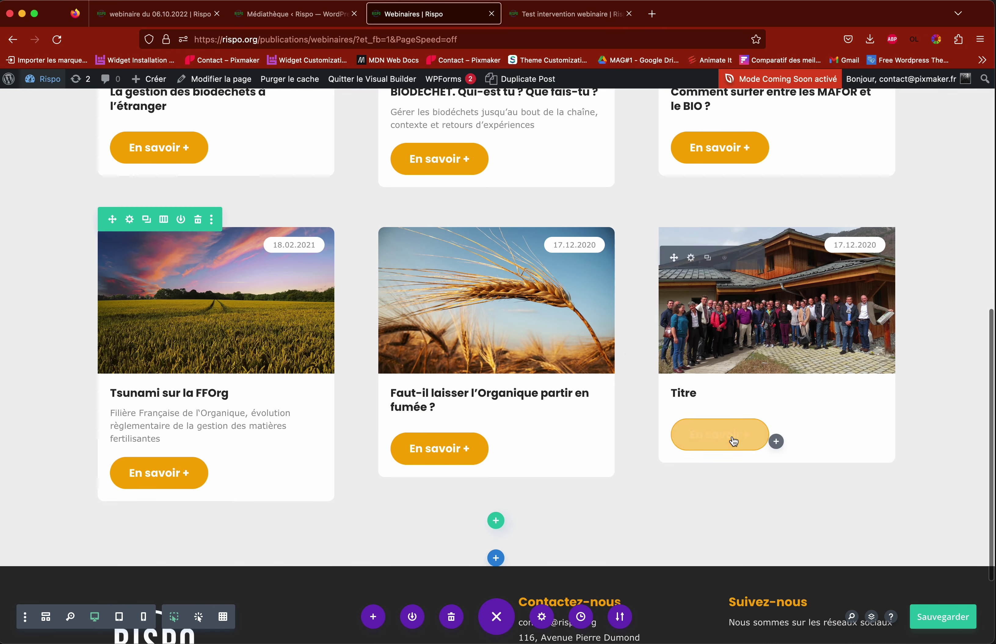
click(690, 258)
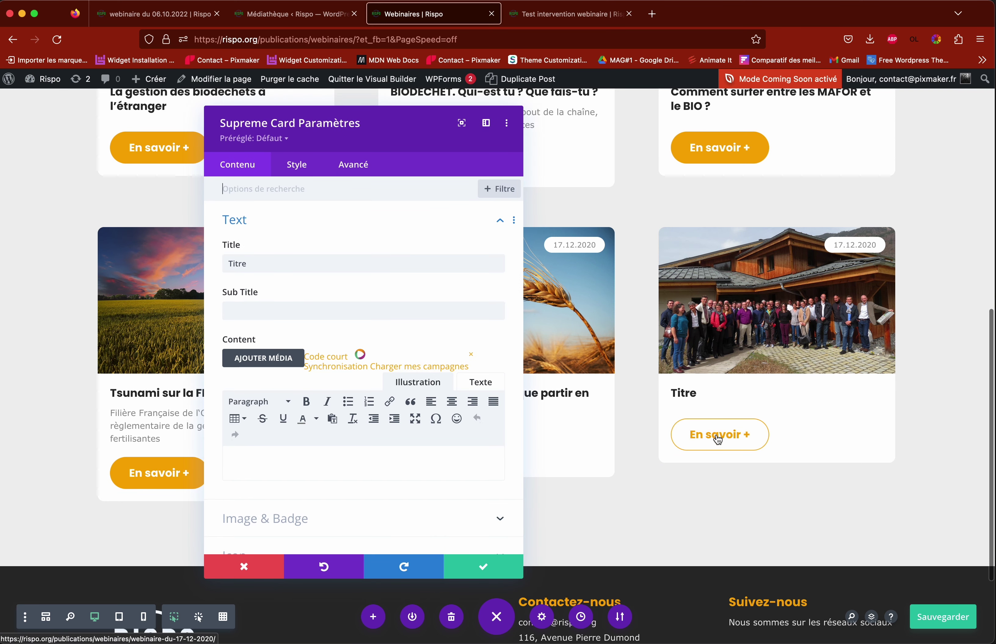
scroll(303, 414, down, 6)
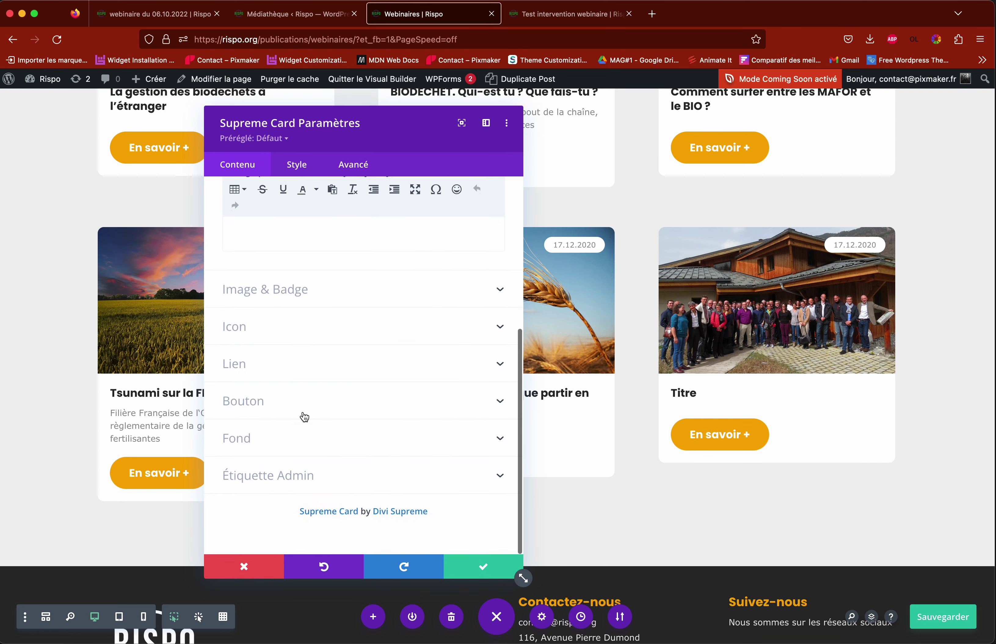
scroll(302, 416, up, 6)
click(244, 567)
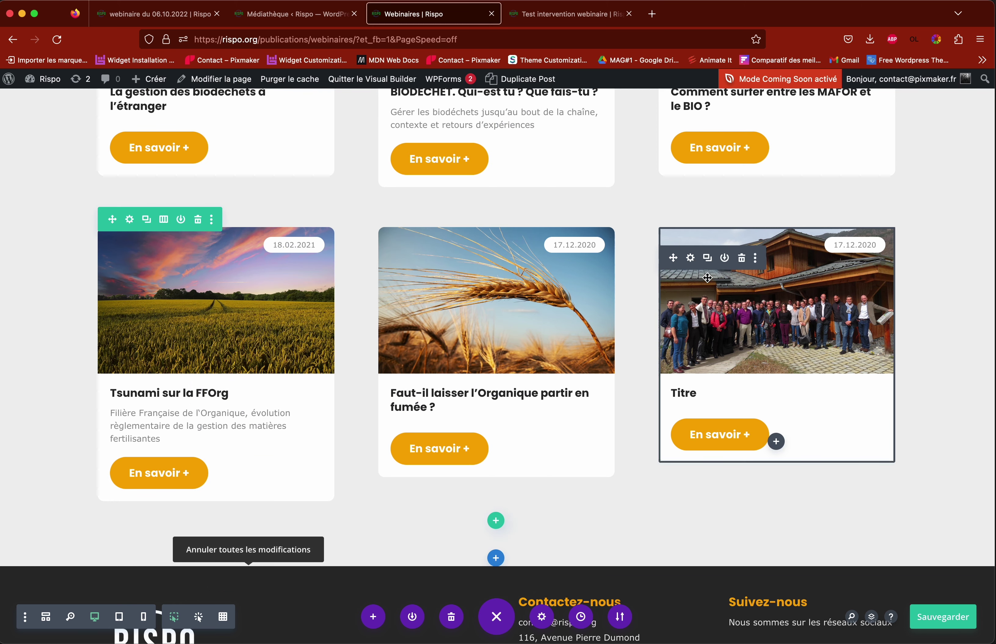
Step: Reopen the Titre card settings and review its text options
click(690, 259)
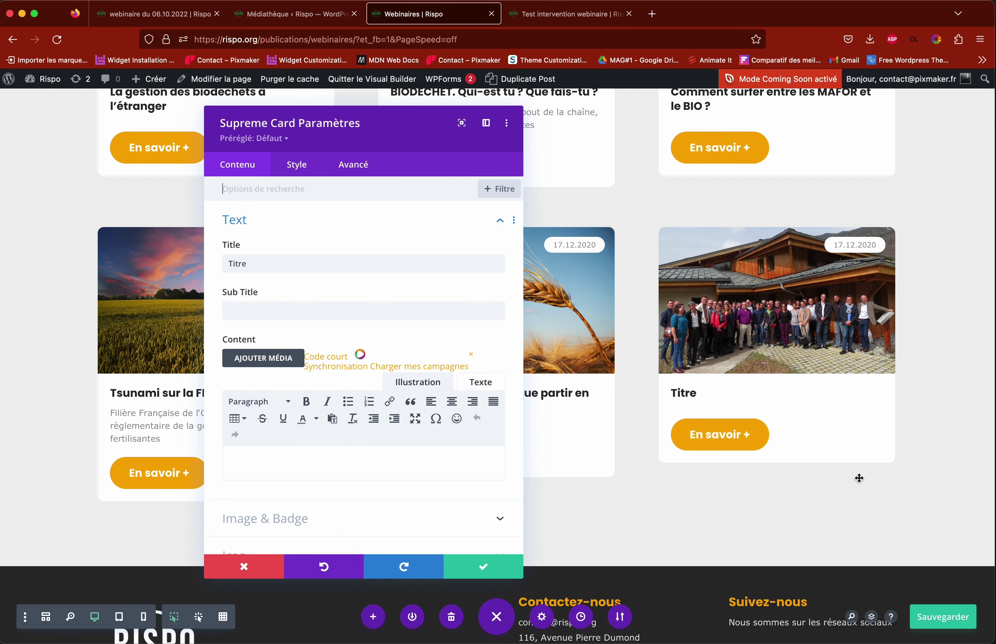
click(238, 219)
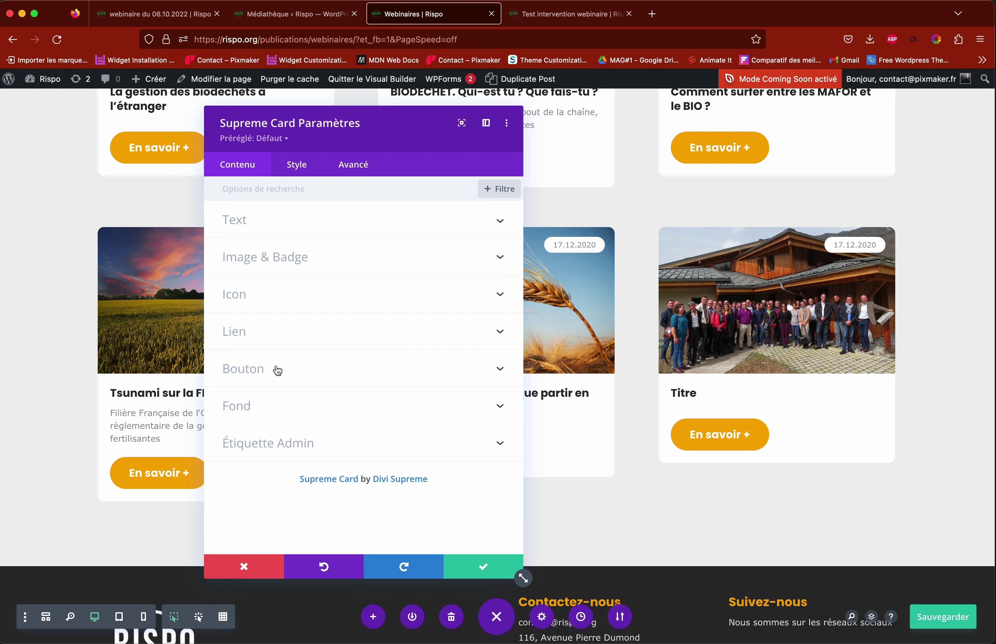
click(269, 232)
scroll(295, 245, down, 5)
scroll(295, 245, up, 3)
scroll(295, 245, up, 2)
scroll(296, 414, down, 7)
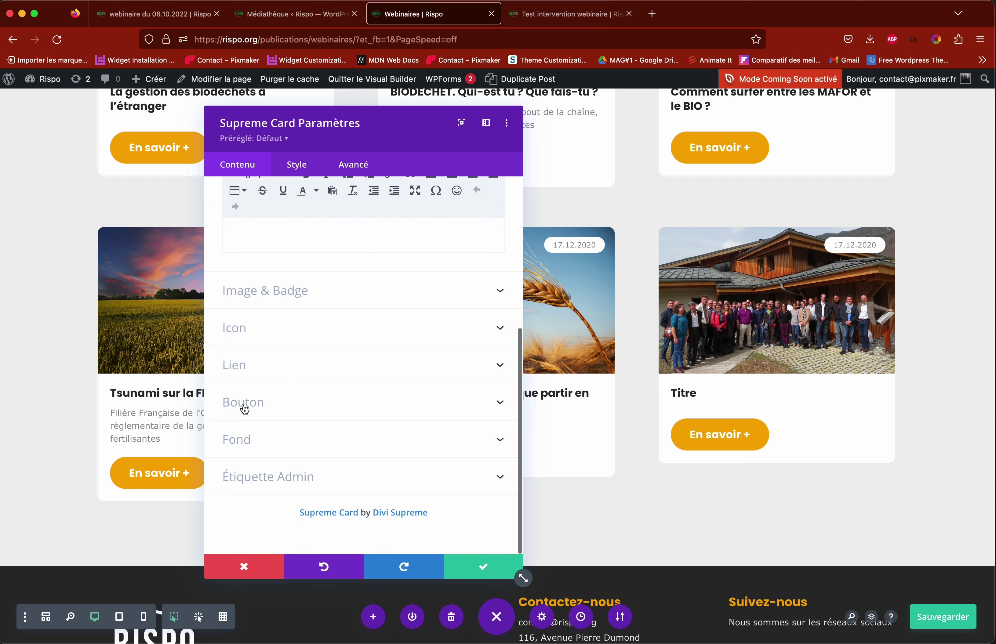
Step: Verify the card button's page link is webinaire du 17.12.2020, apply, and quit the builder
click(245, 408)
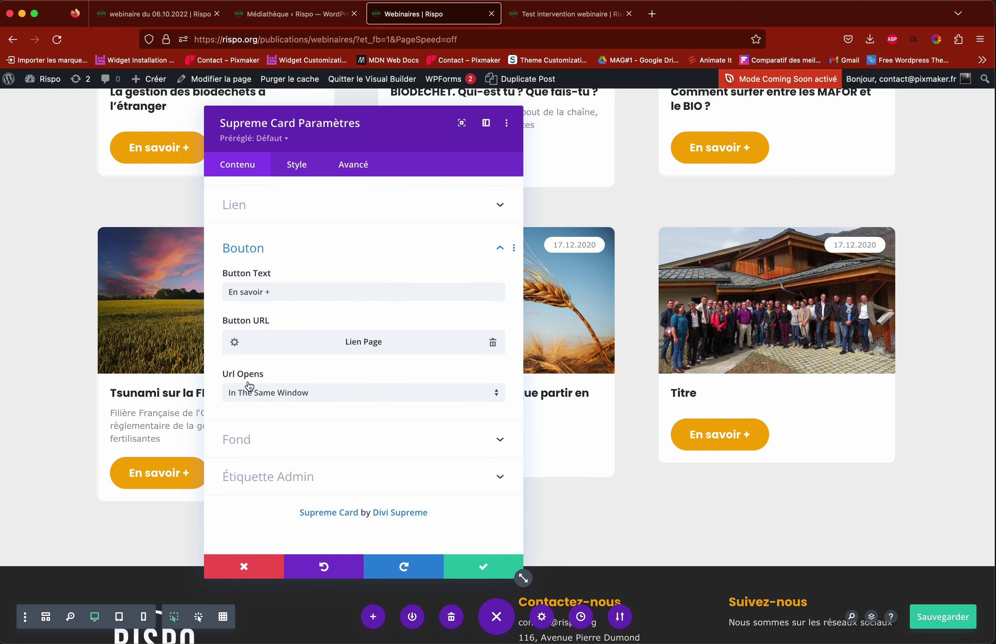
click(232, 345)
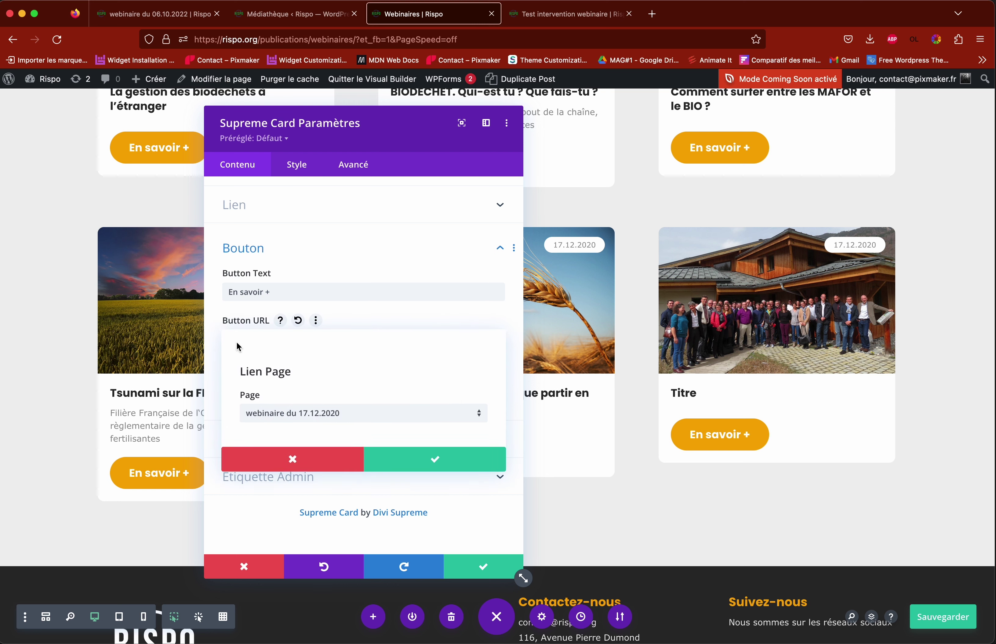
click(315, 419)
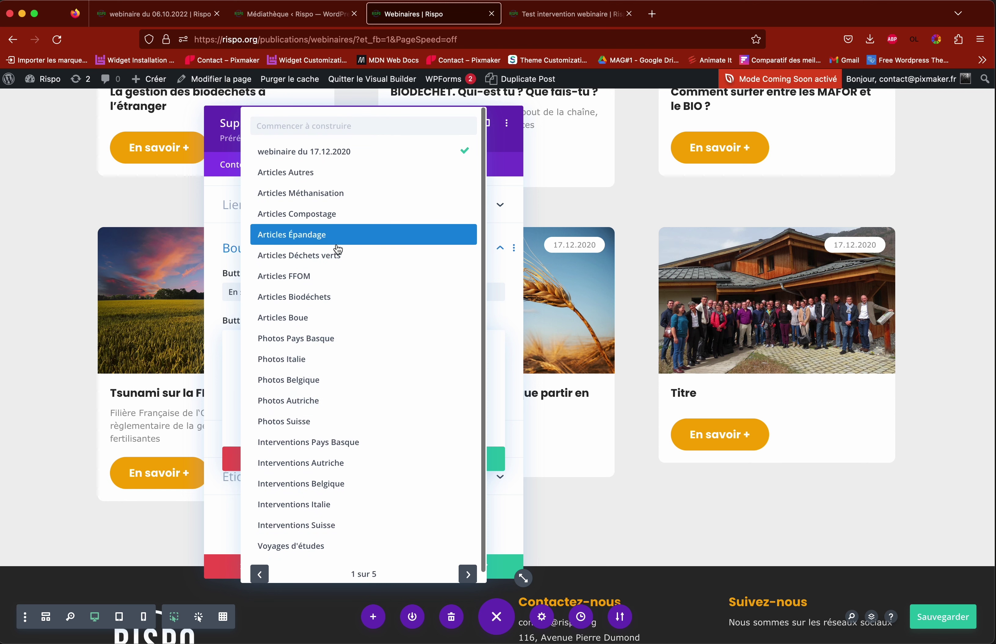
click(233, 423)
click(285, 464)
click(483, 566)
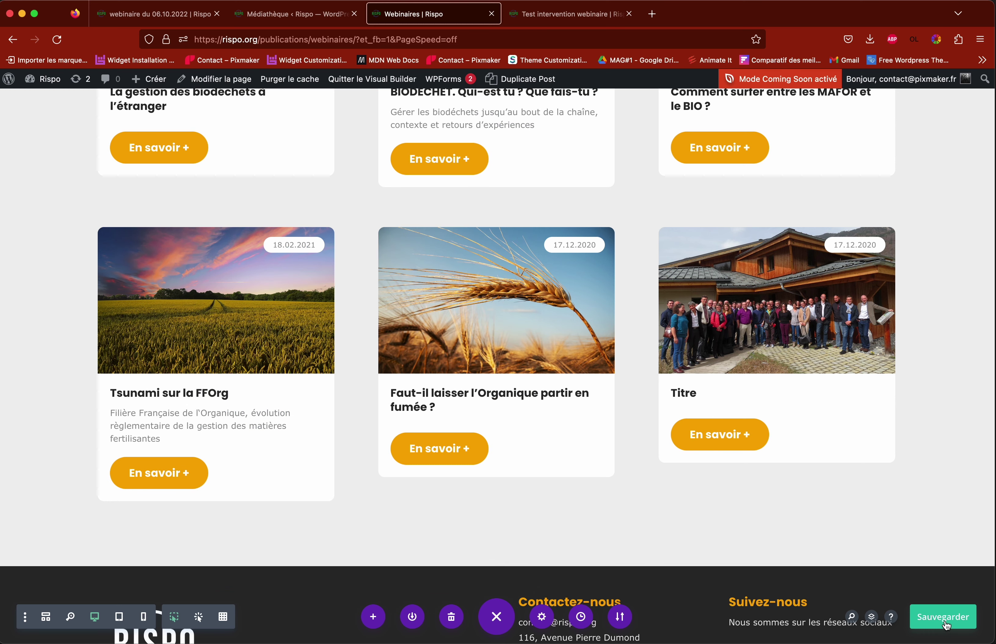
click(367, 80)
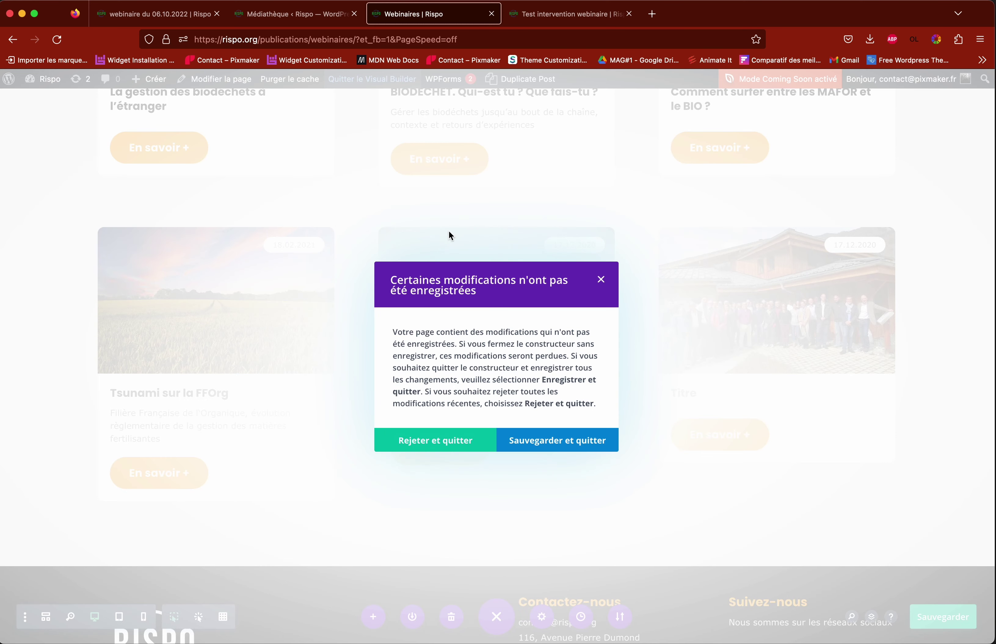
Step: Save the Webinaires changes on exit, then relaunch the Visual Builder on that page
click(559, 444)
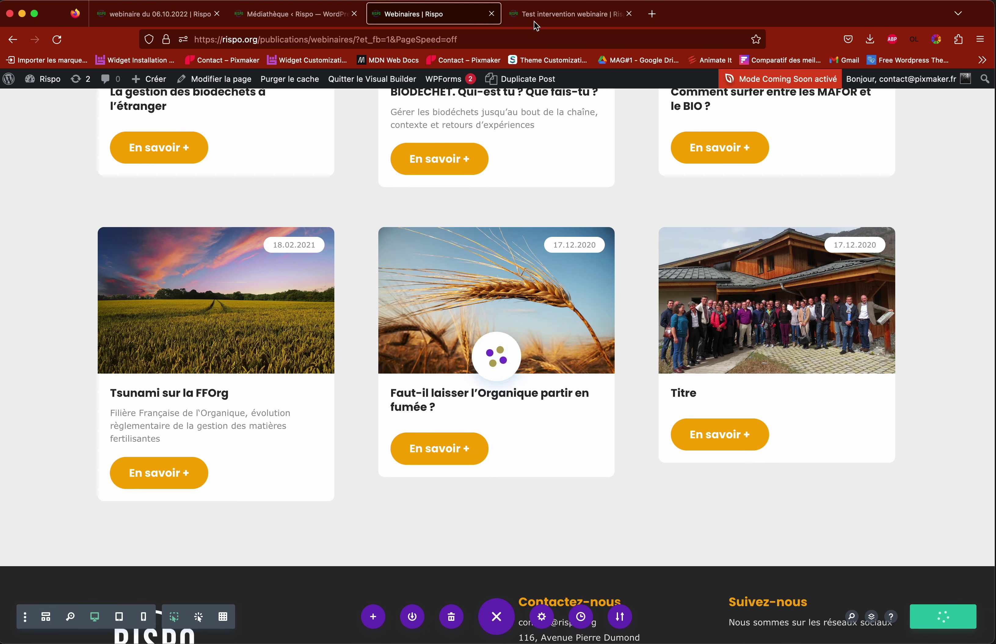
click(564, 14)
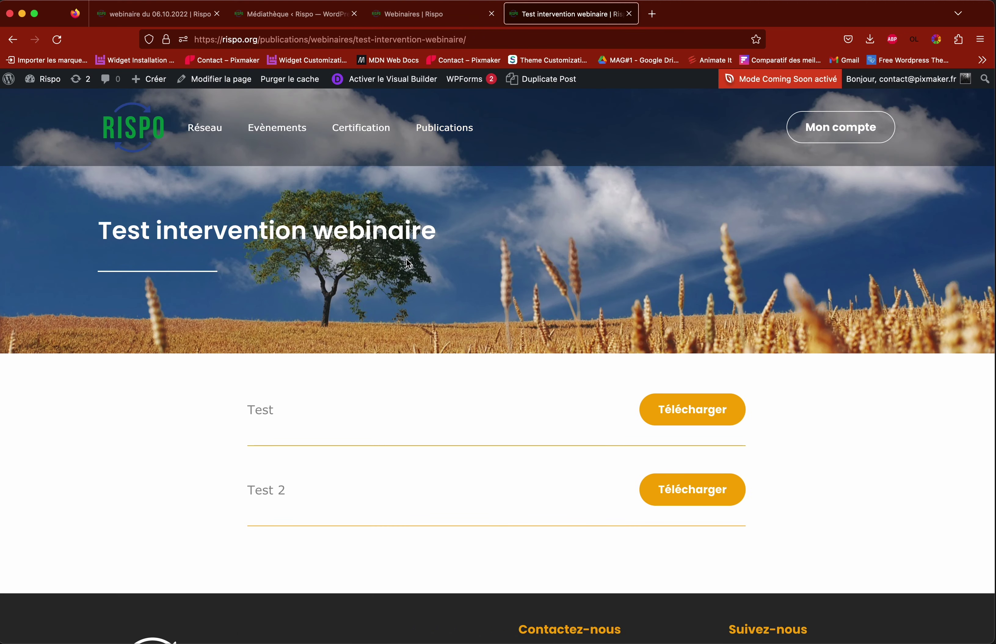
click(425, 16)
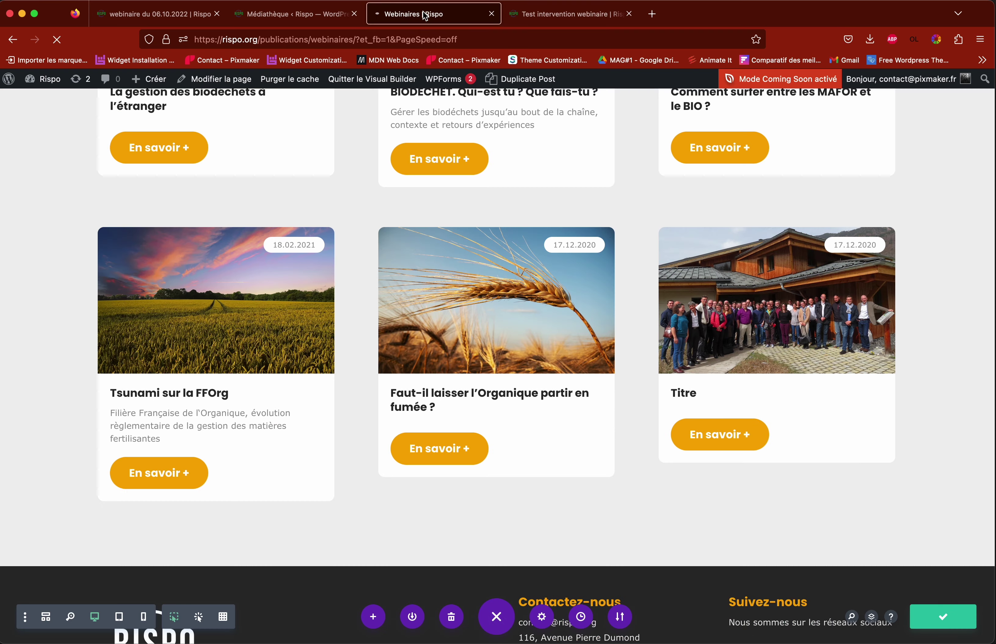
scroll(652, 376, down, 10)
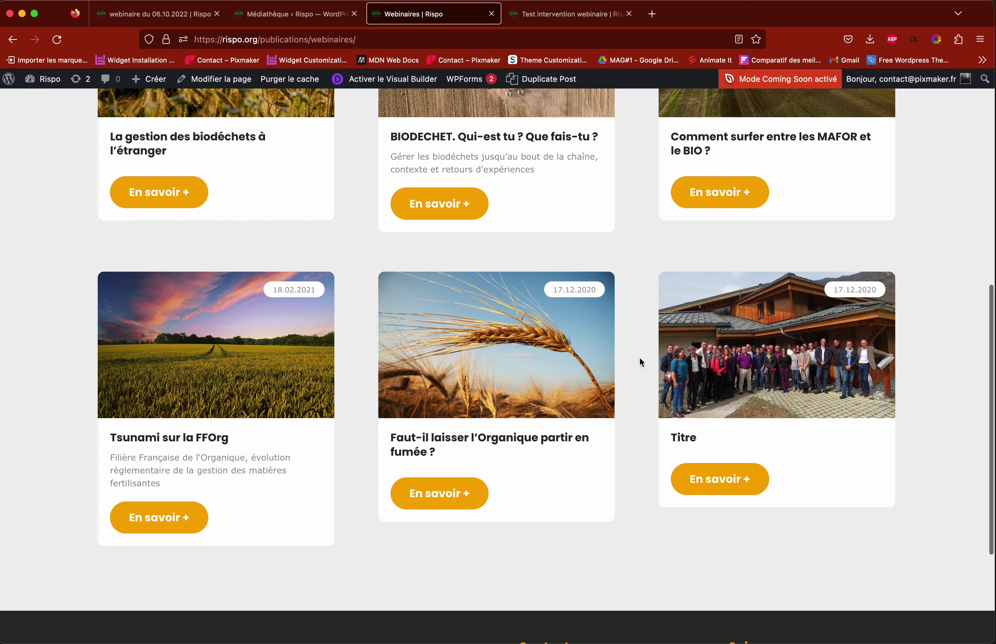
scroll(642, 362, up, 2)
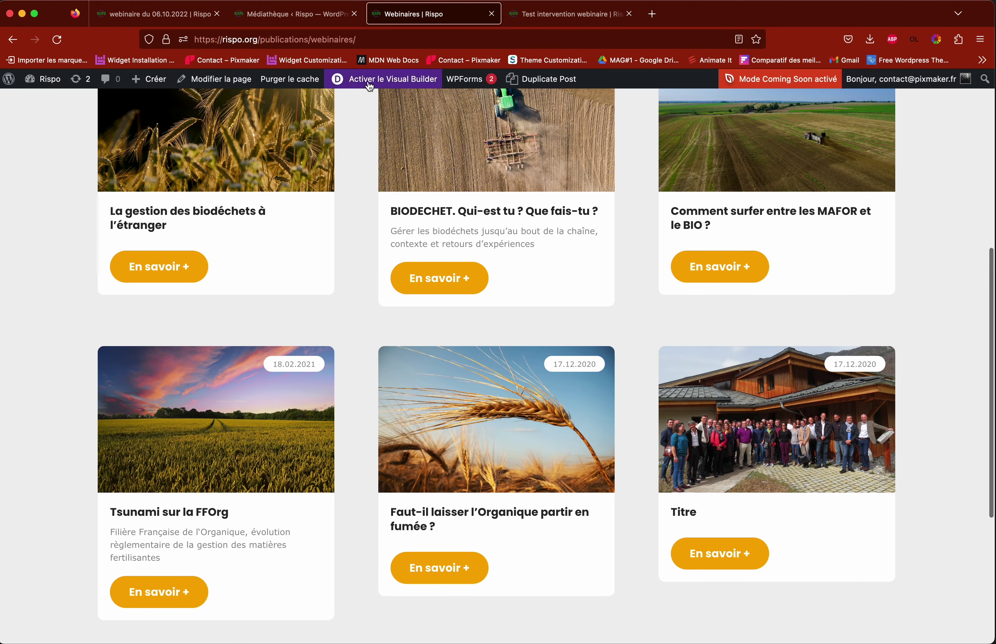
click(369, 84)
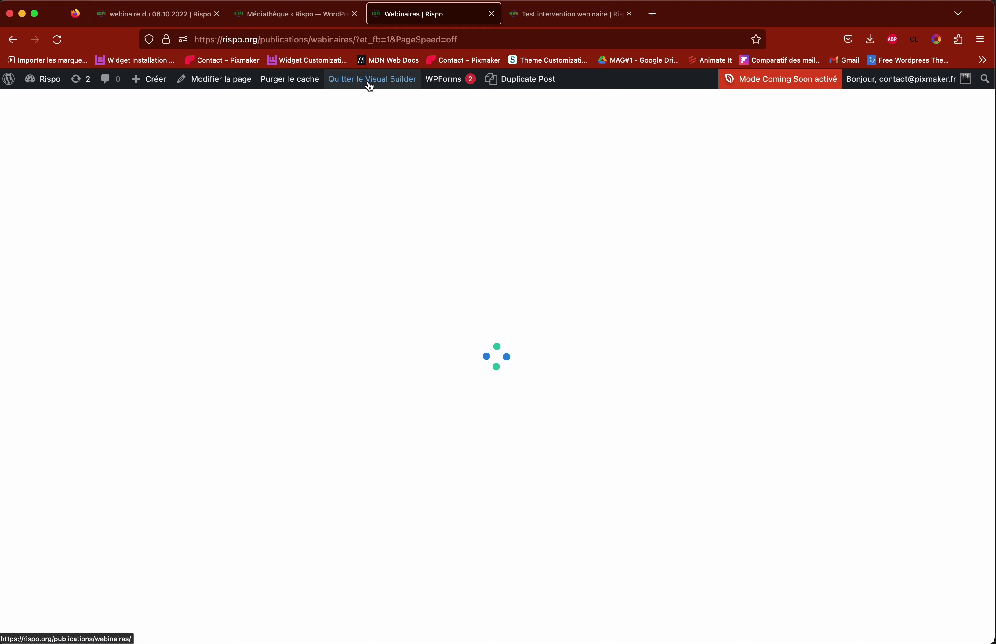
Step: Point the Titre card's En savoir + button to the Test intervention webinaire page via Lien Page
scroll(739, 418, down, 10)
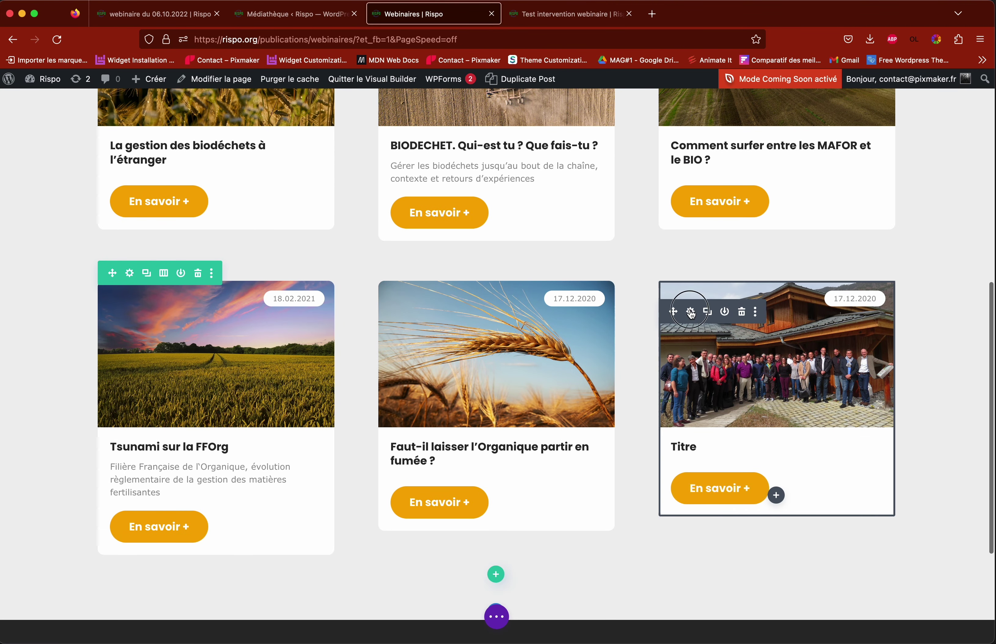
click(690, 312)
scroll(315, 456, down, 5)
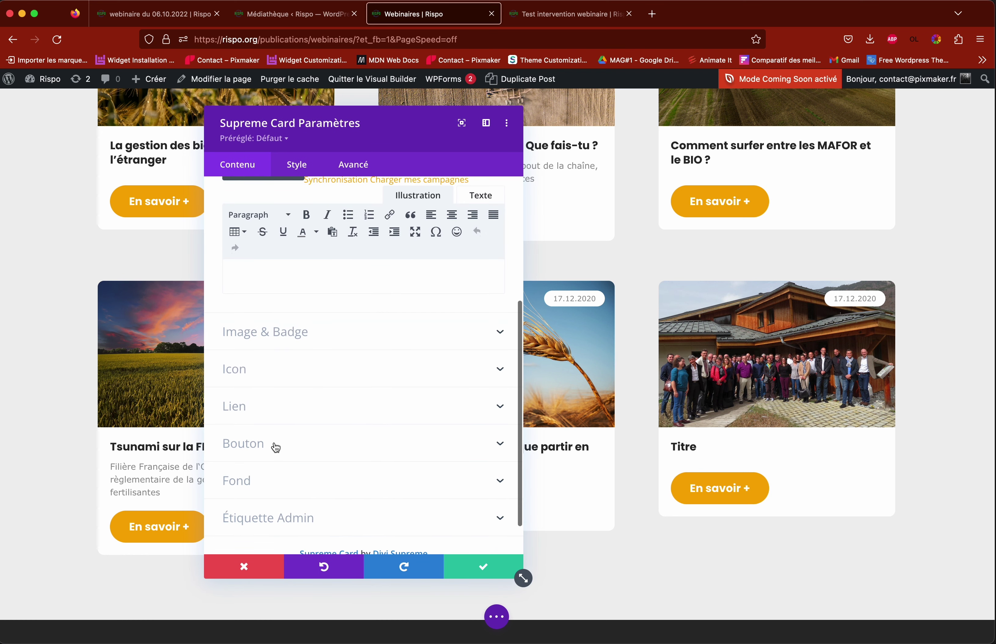
click(273, 446)
click(236, 343)
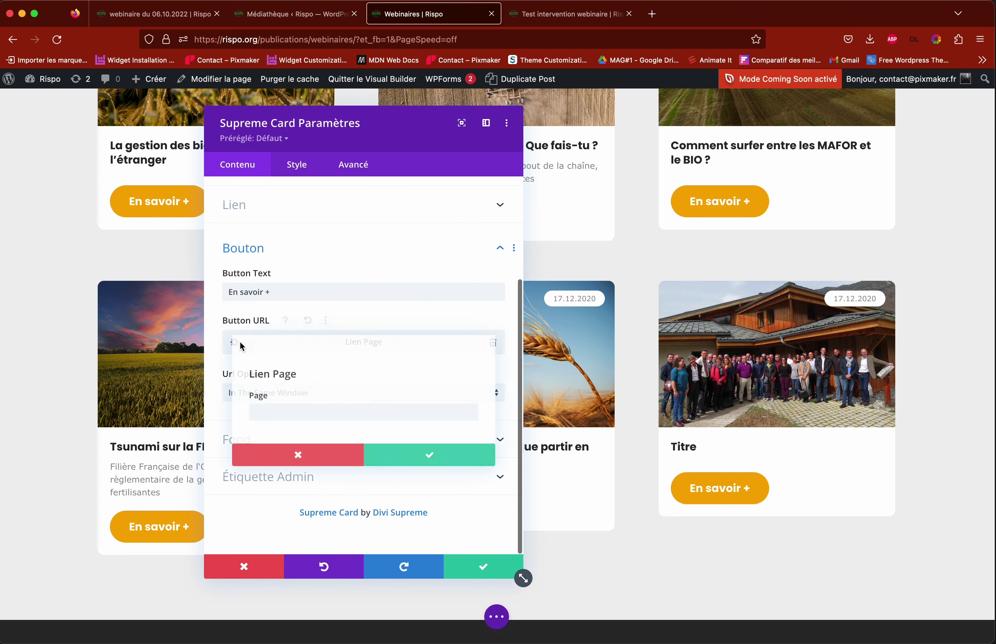
click(318, 419)
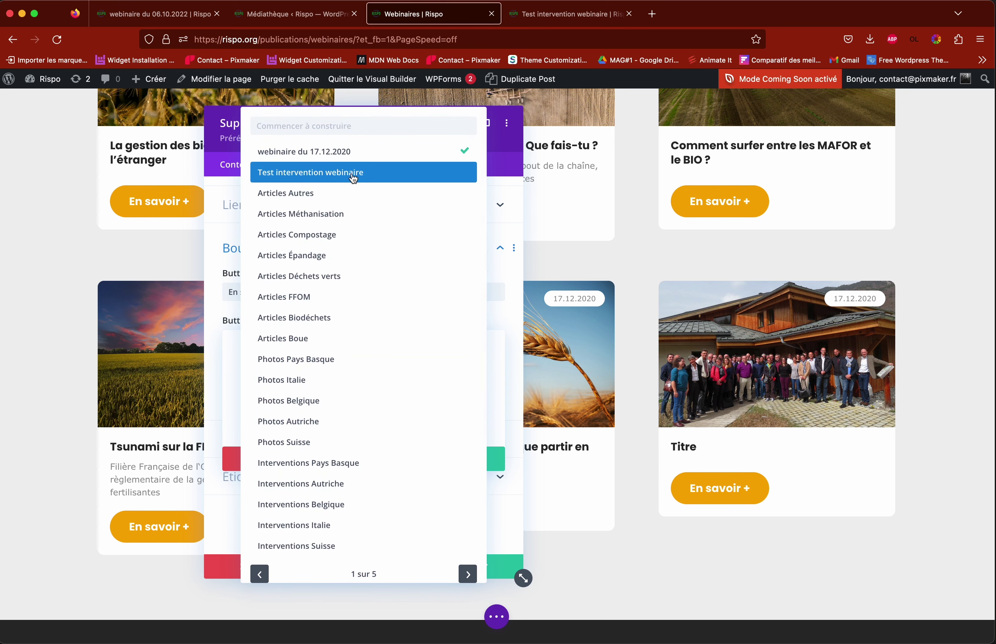
click(299, 173)
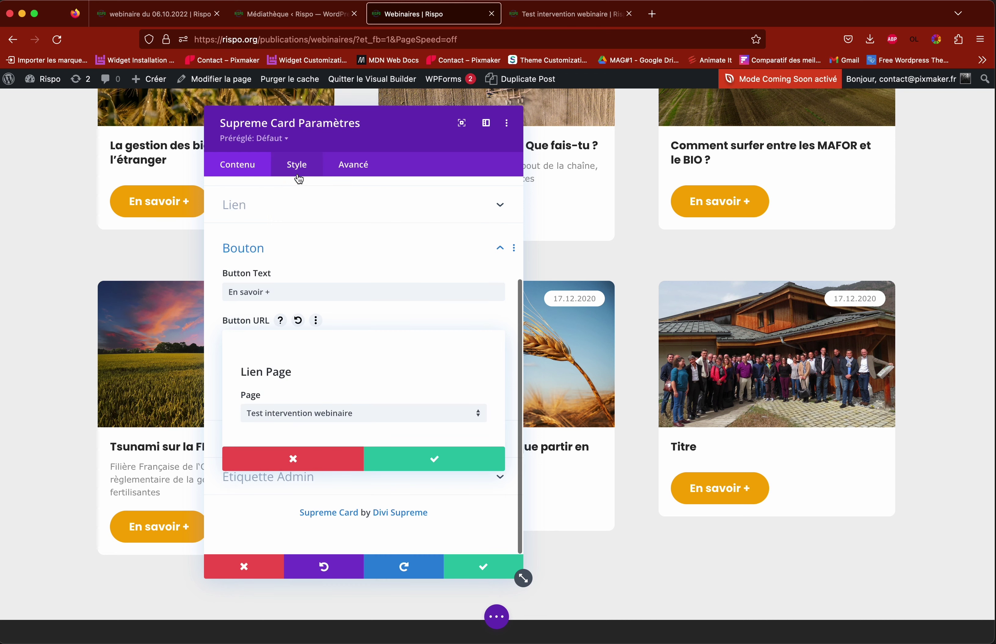
click(429, 459)
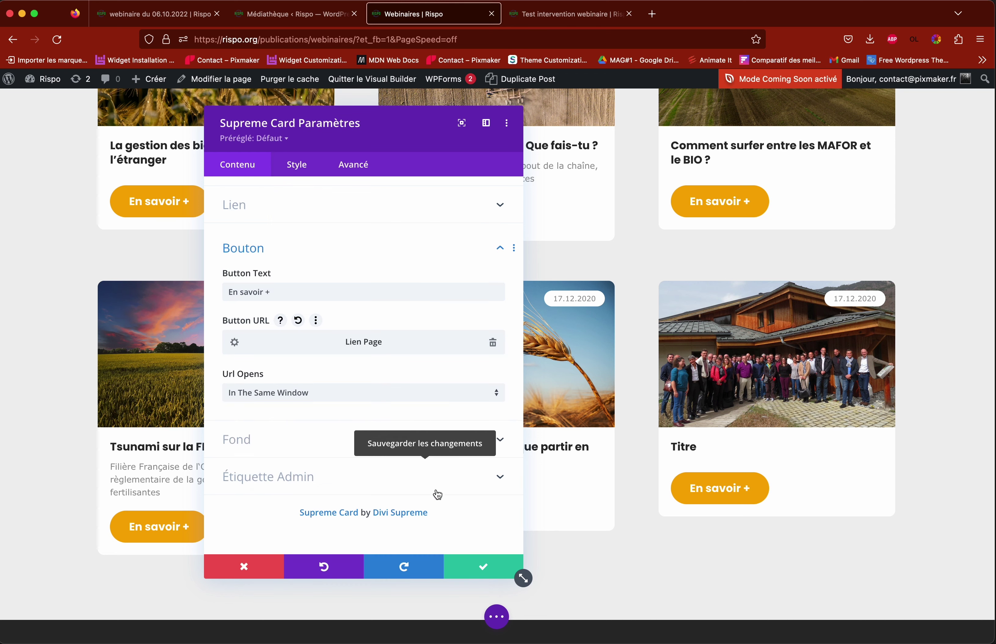
click(479, 572)
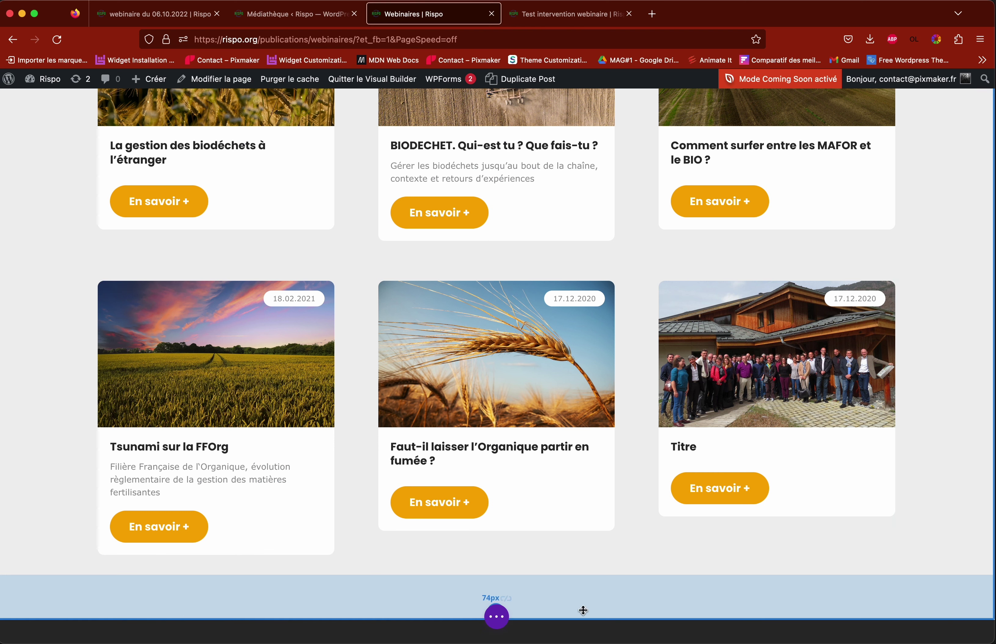
Step: Save the Webinaires page with Sauvegarder, then open and close the edit history
click(497, 618)
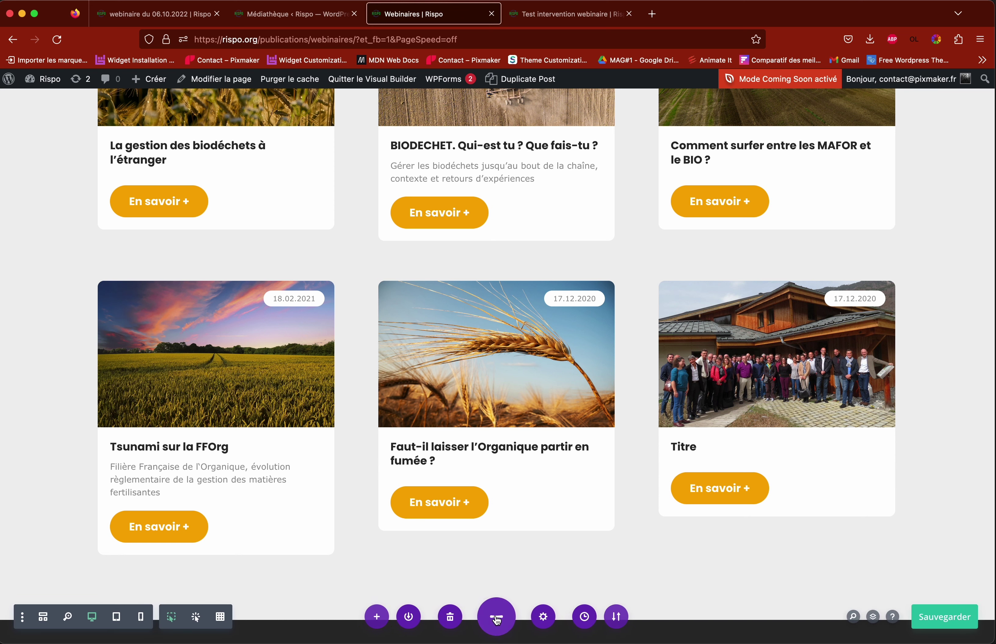
click(925, 618)
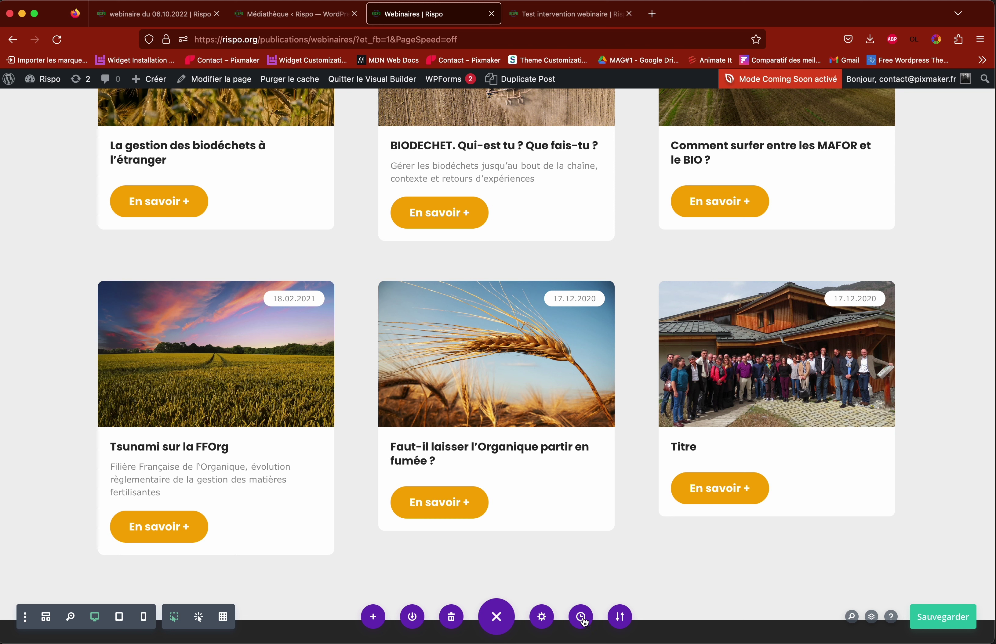
click(584, 623)
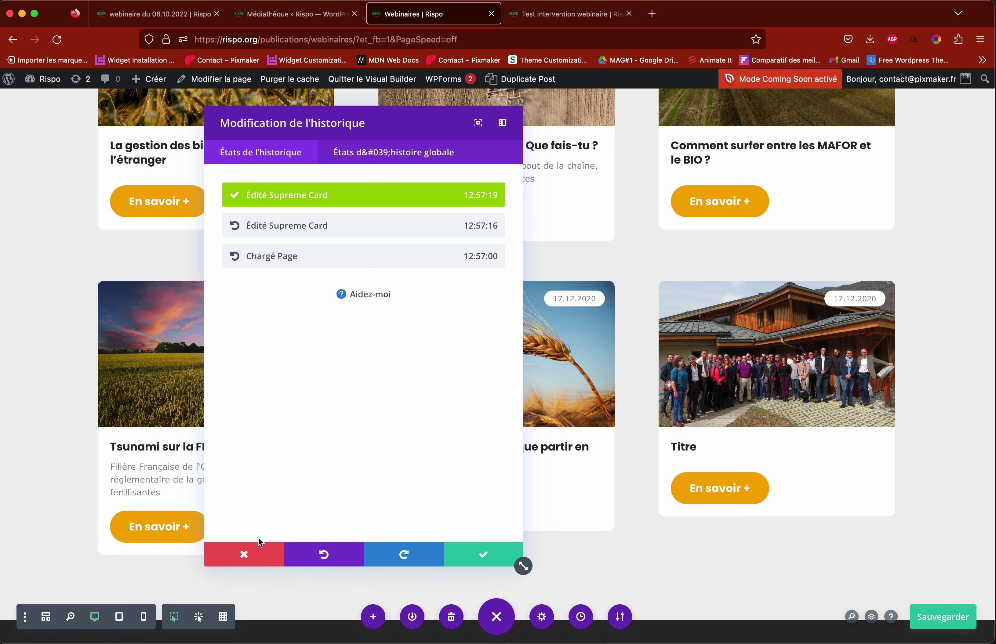
click(257, 554)
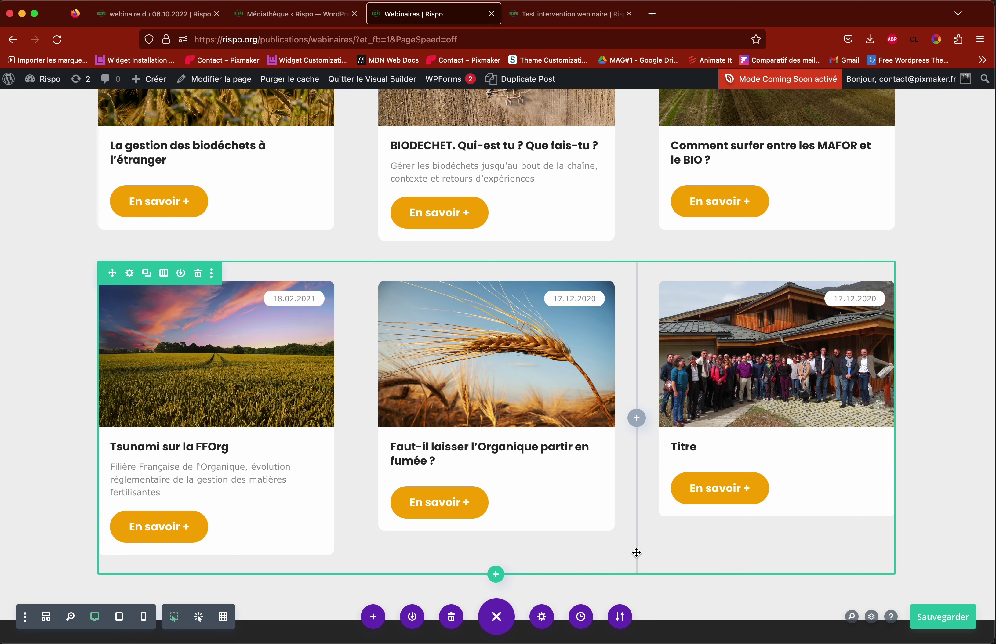
Step: Test the live Titre card's link to Test intervention webinaire, then go back and resume visual editing
scroll(624, 536, up, 5)
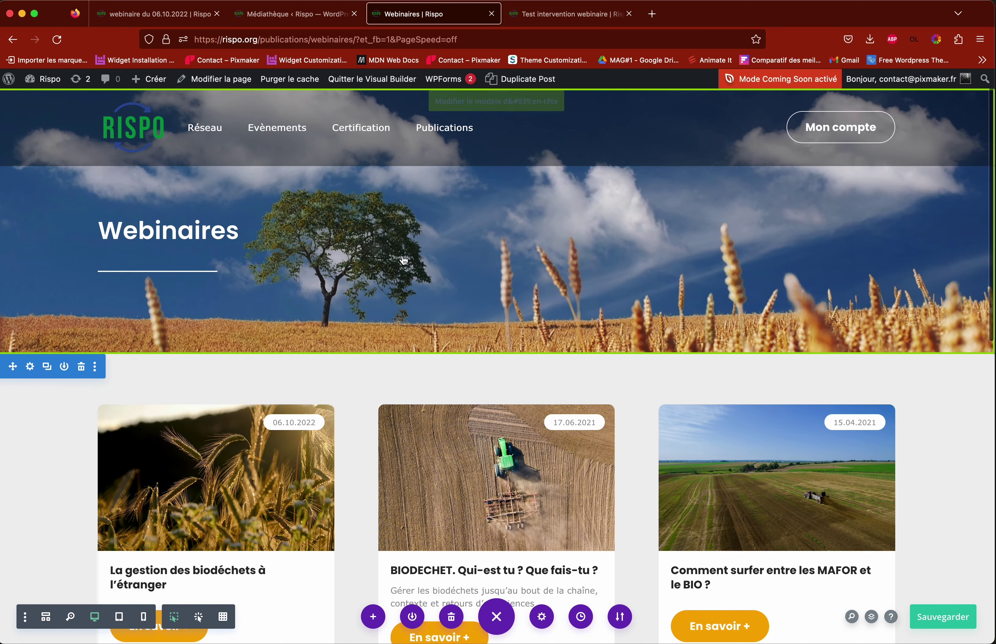
click(362, 80)
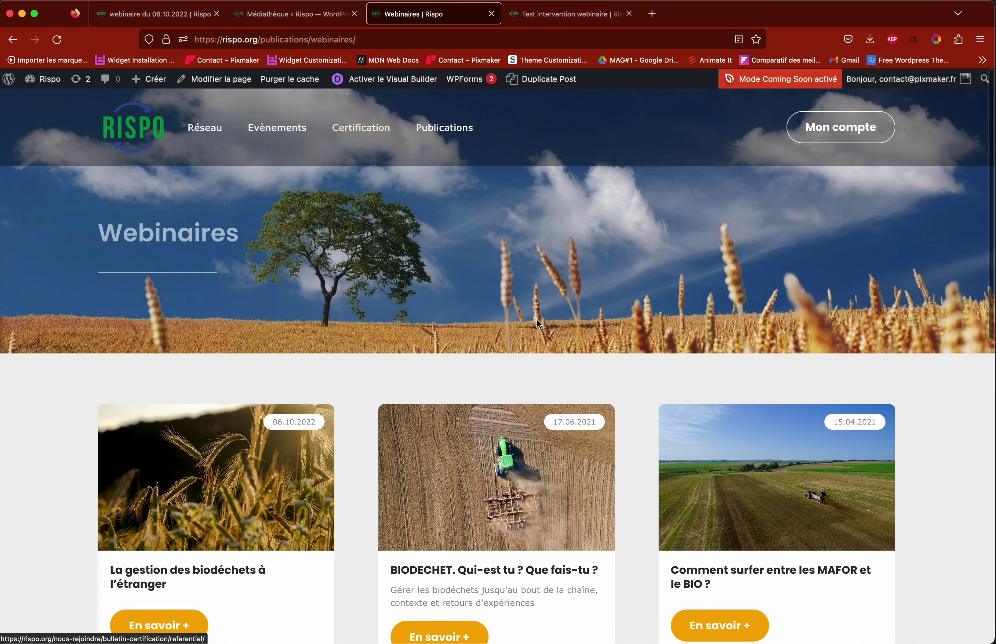
scroll(586, 351, down, 3)
scroll(598, 357, down, 3)
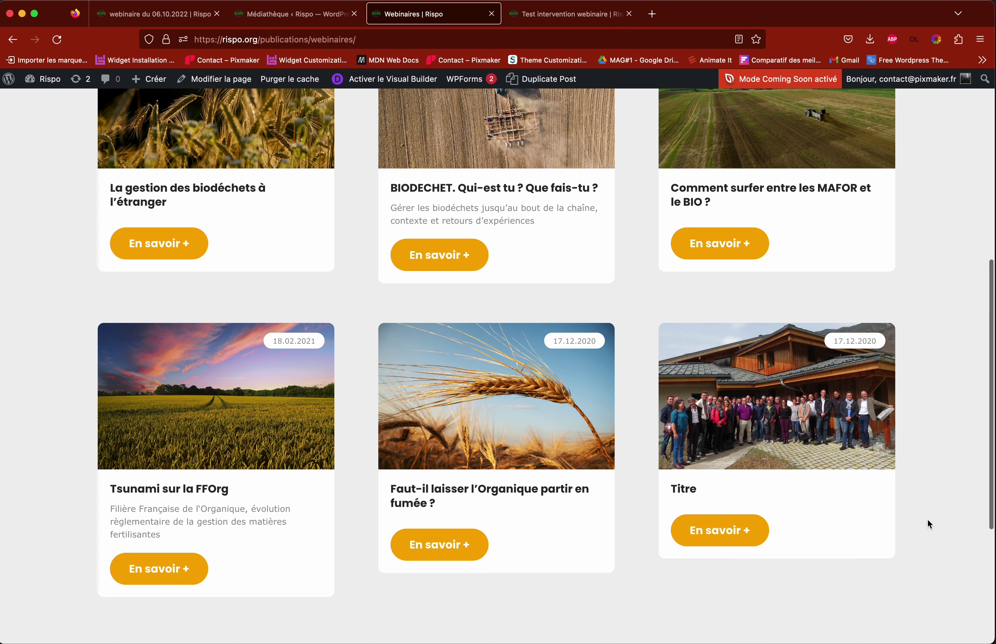
click(727, 535)
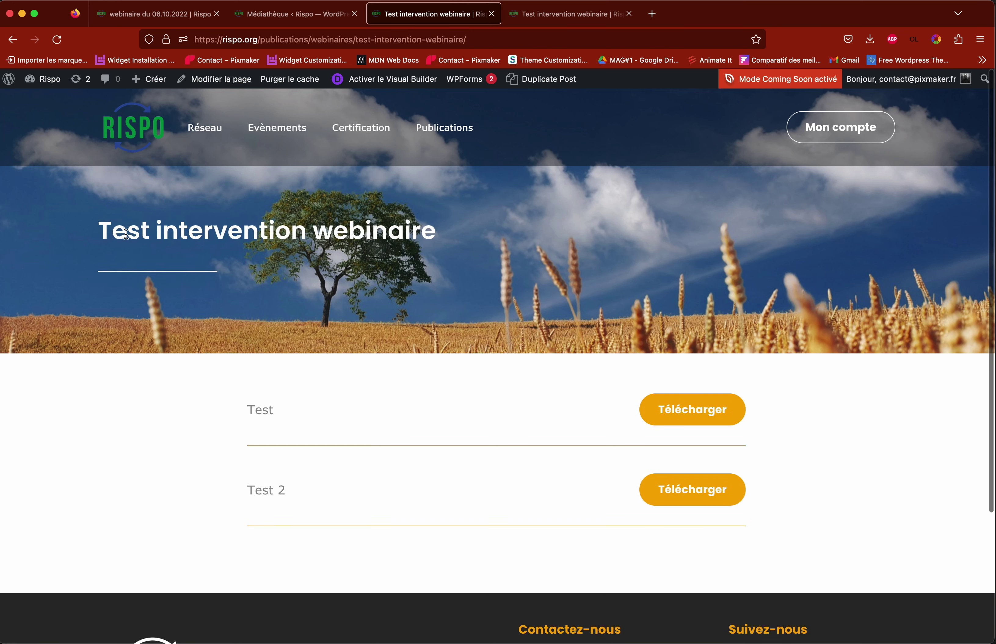
click(57, 40)
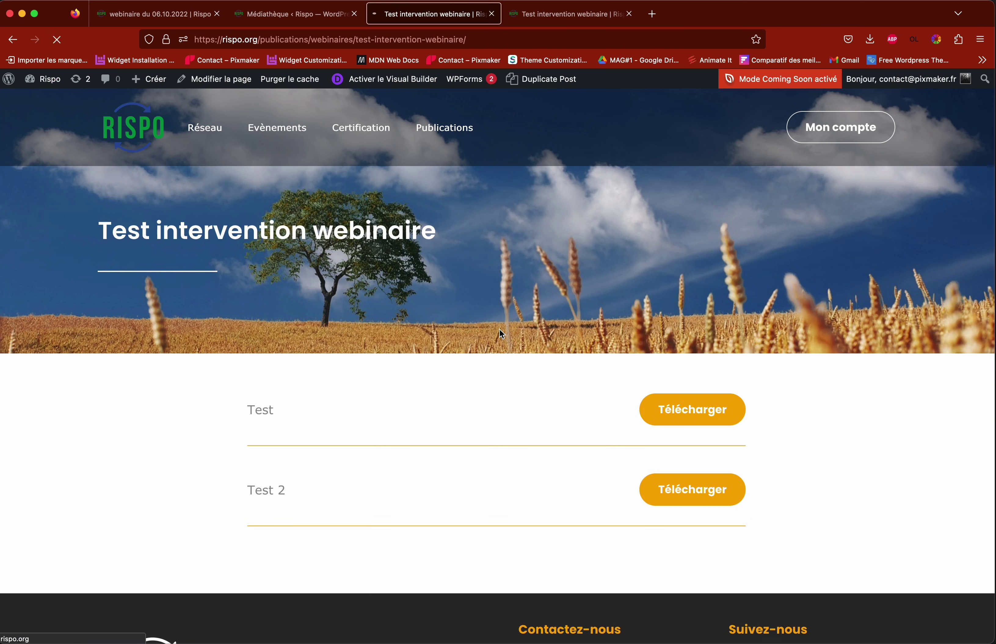
key(super+Left)
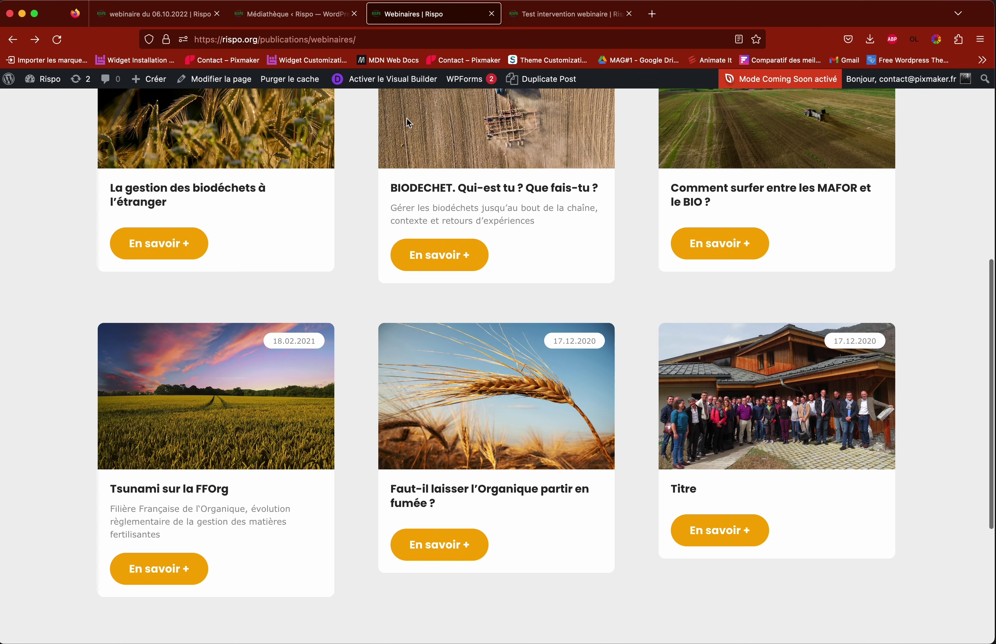
click(395, 79)
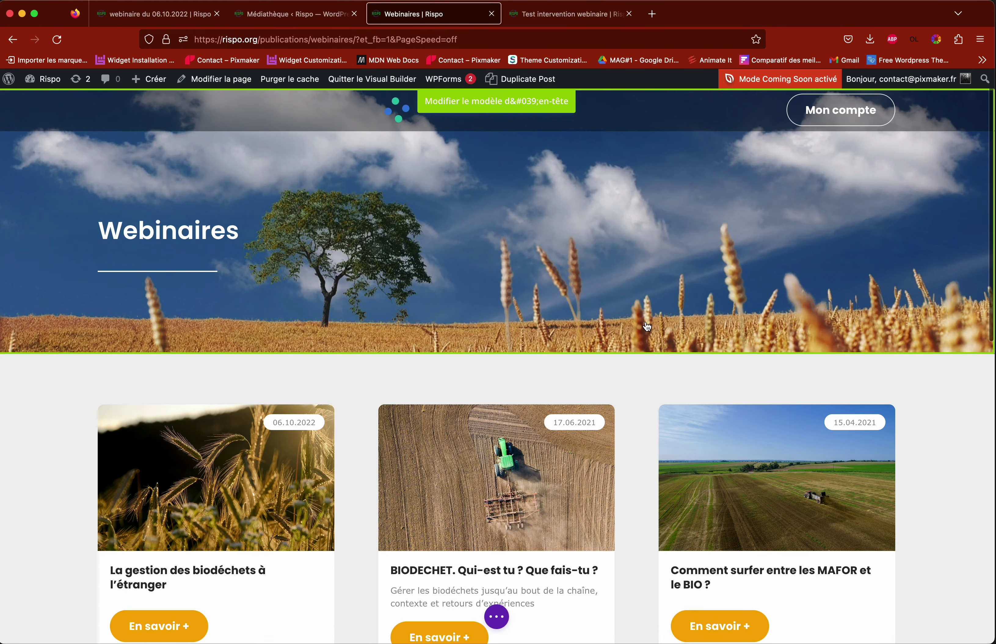
Step: Open the Titre card's Image & Badge settings
scroll(644, 322, down, 5)
scroll(875, 474, down, 2)
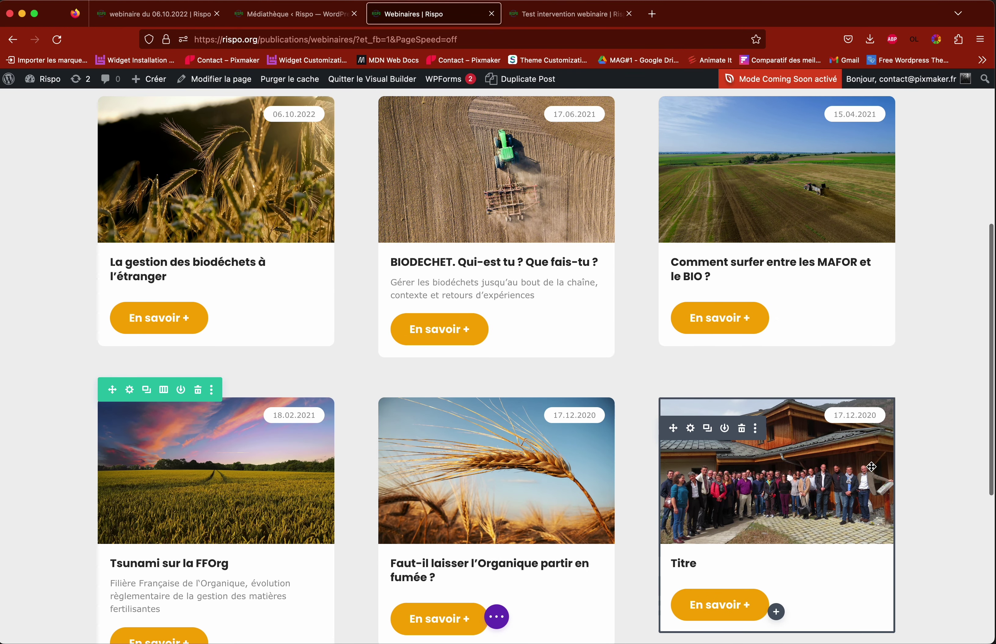
scroll(861, 421, down, 1)
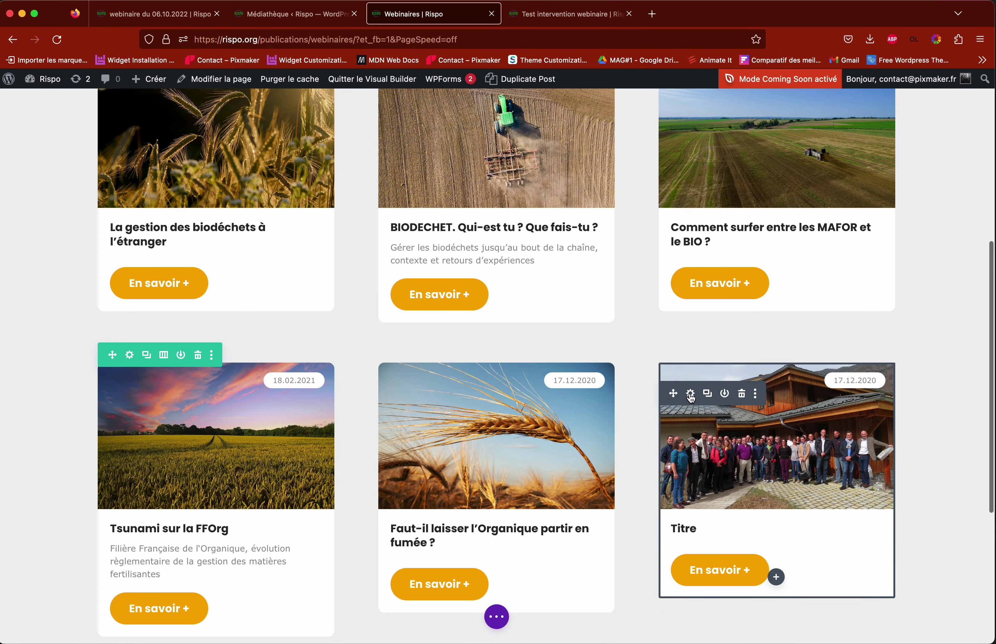
click(691, 396)
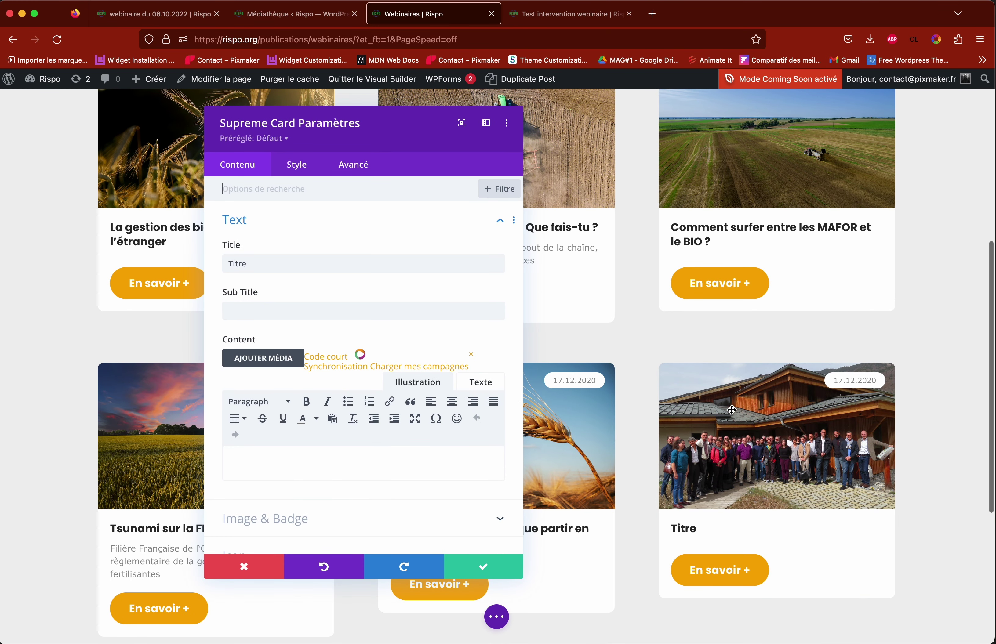
scroll(284, 475, down, 2)
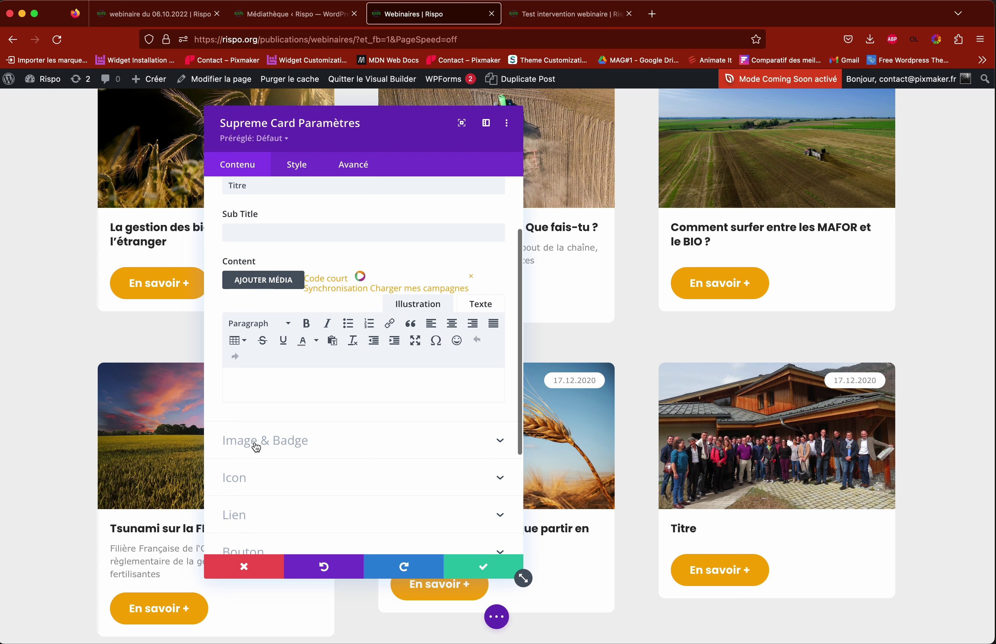
click(289, 447)
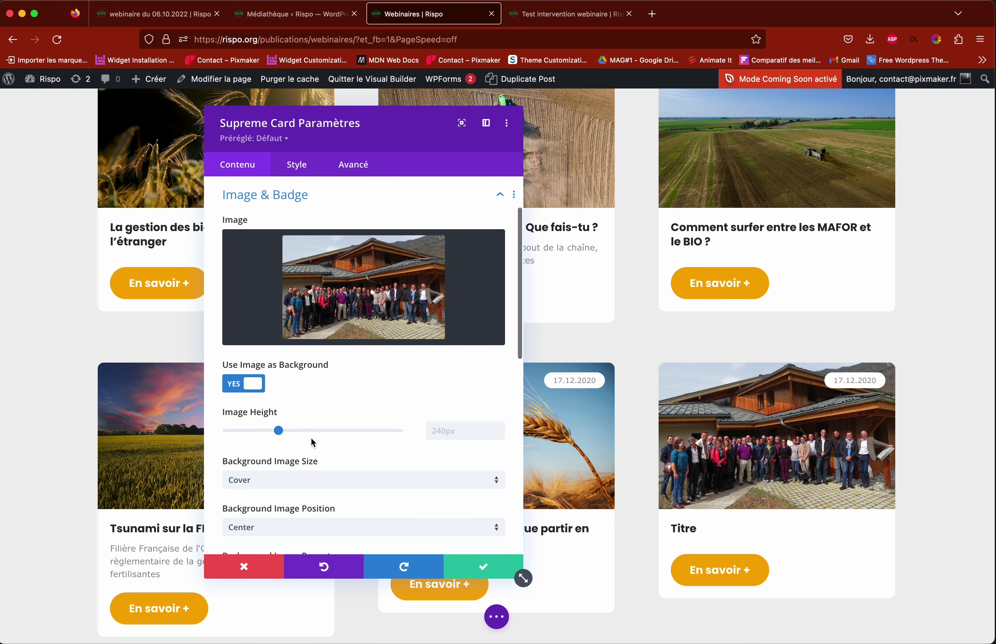
scroll(350, 421, down, 3)
scroll(349, 420, down, 5)
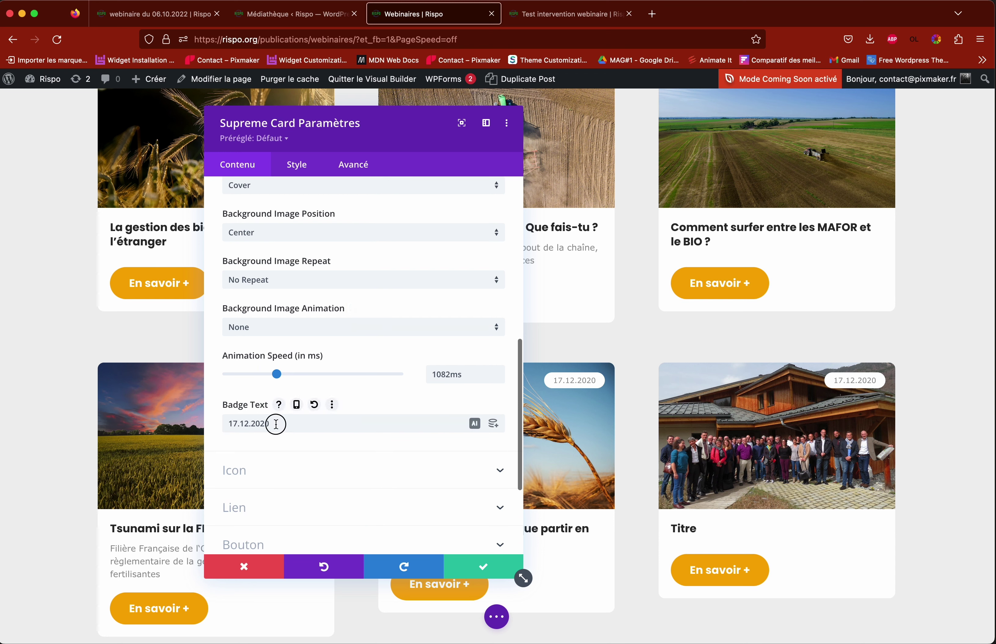
Step: Replace the badge text 17.12.2020 with 'Date' and save the page
drag(274, 424, 170, 423)
text(date)
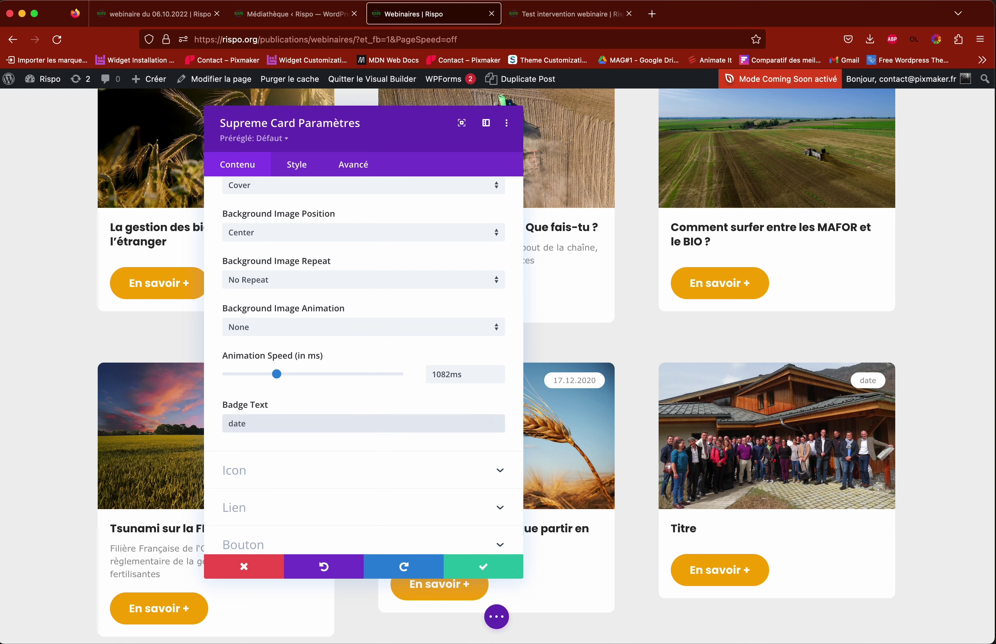
double_click(264, 421)
text(Bnojour)
key(BackSpace)
key(BackSpace)
key(BackSpace)
key(BackSpace)
key(BackSpace)
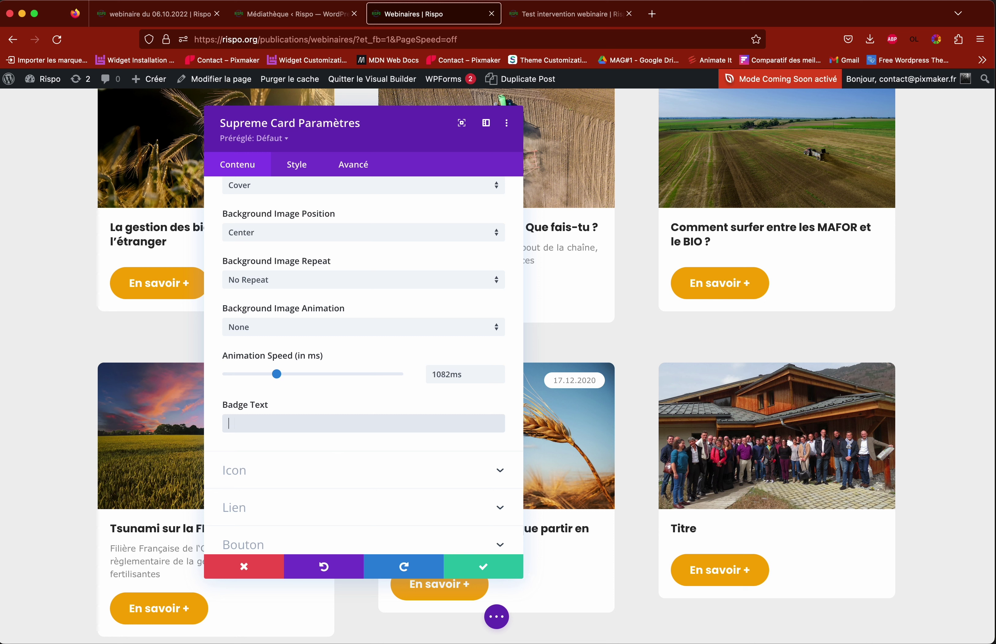
text(Date)
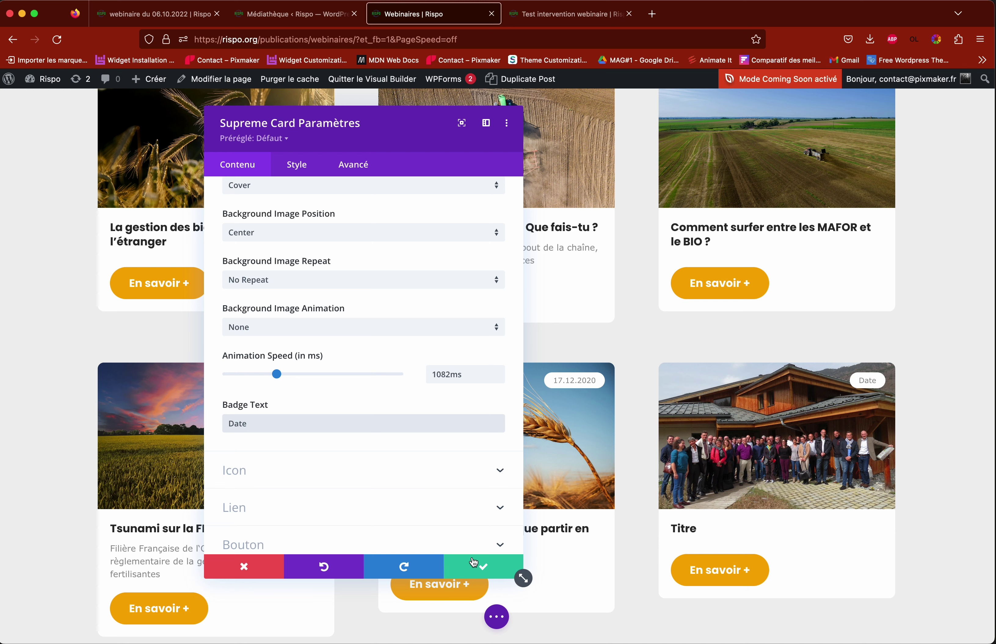
click(495, 567)
click(496, 617)
click(941, 620)
mouse_move(537, 280)
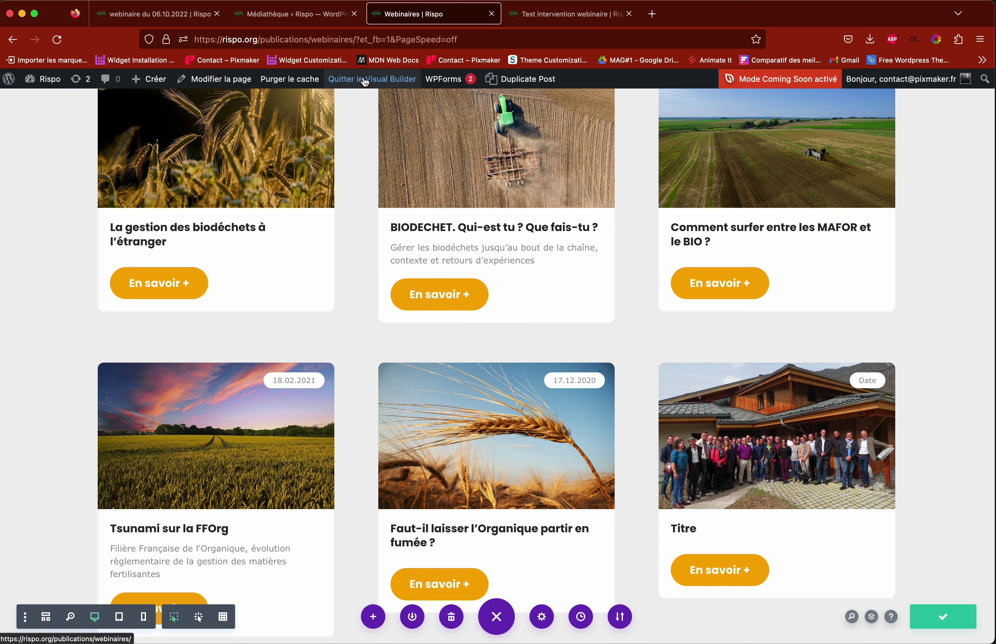
Step: Exit the Visual Builder and follow the live Titre card's En savoir + link
click(364, 80)
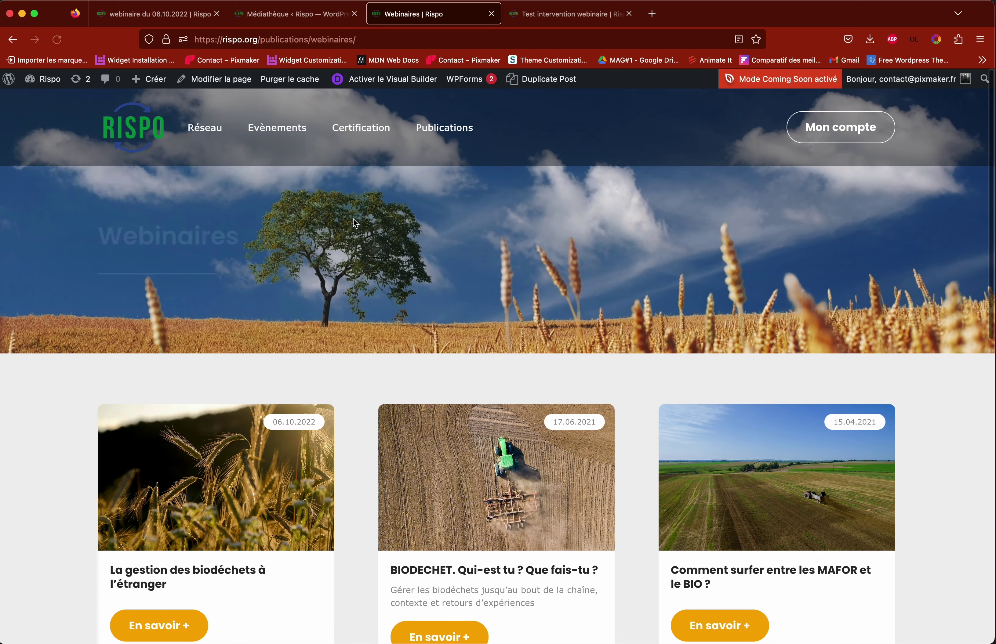
scroll(504, 258, down, 3)
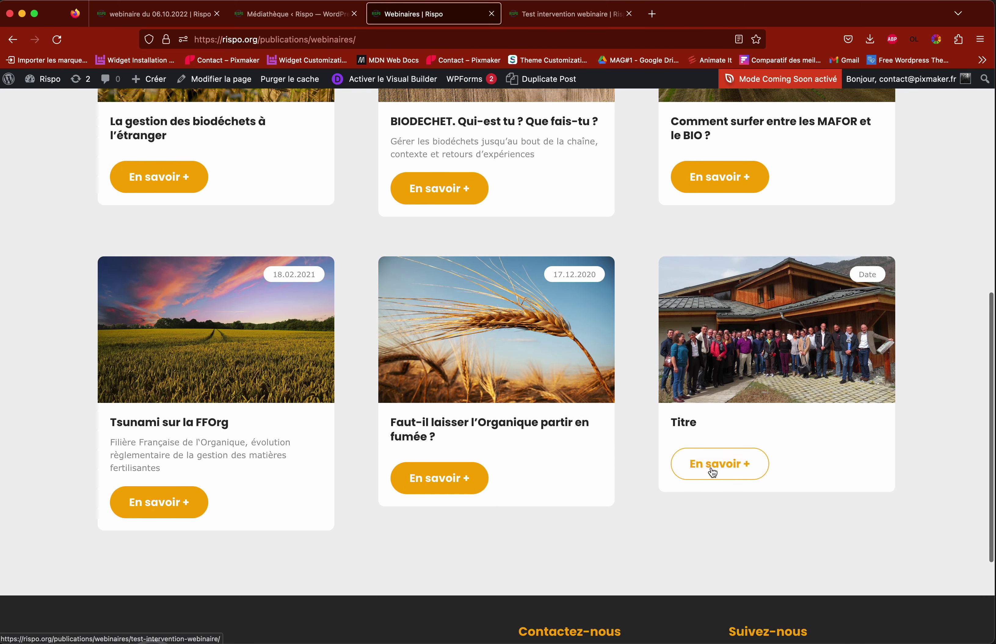
click(730, 473)
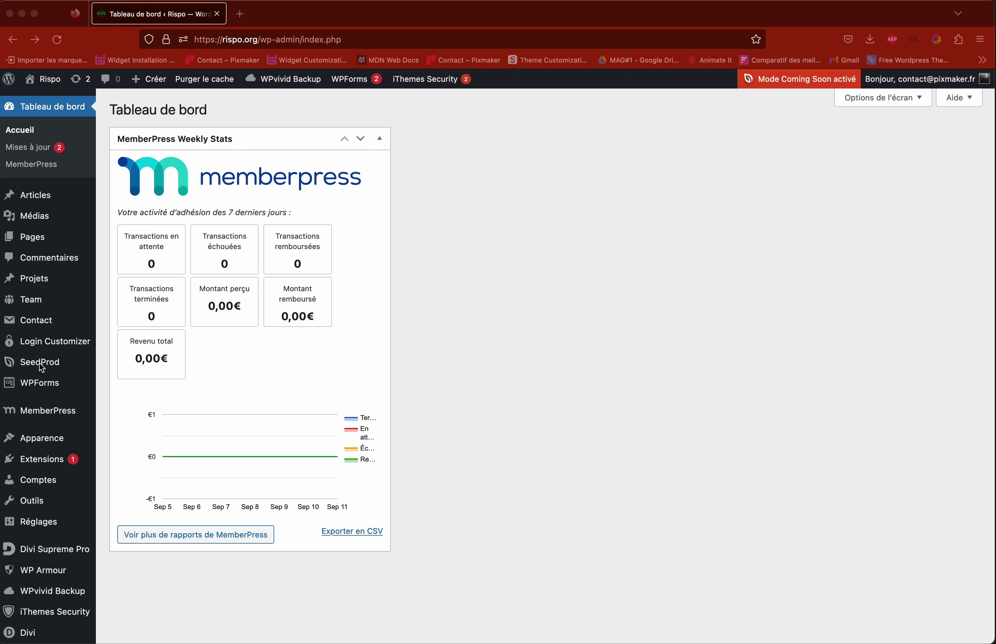
Step: On SeedProd's landing pages, toggle Coming Soon Mode off, on and off again, then recheck its status
mouse_move(40, 364)
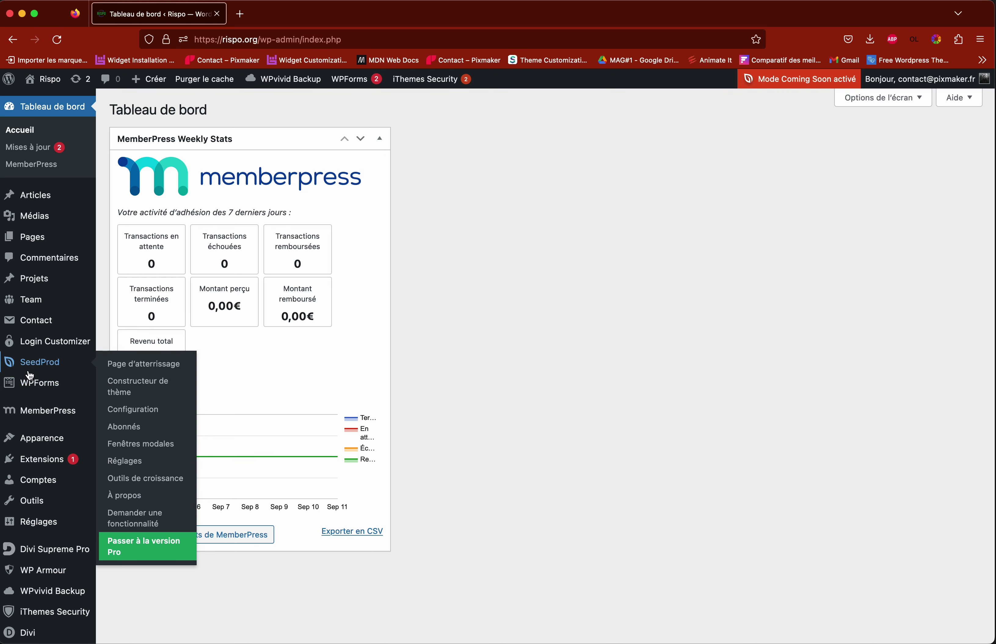
click(46, 365)
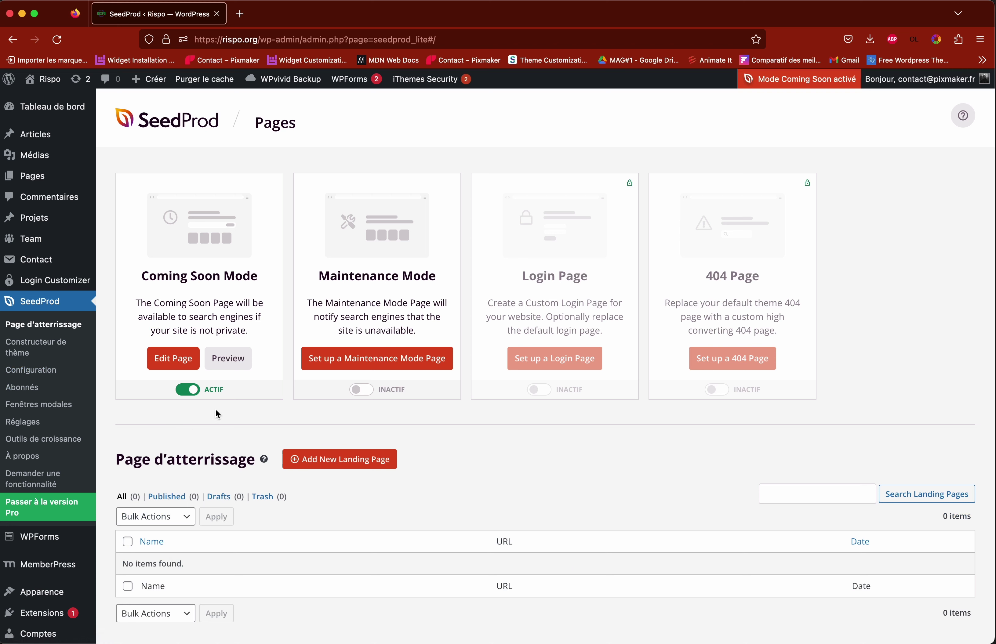
click(193, 393)
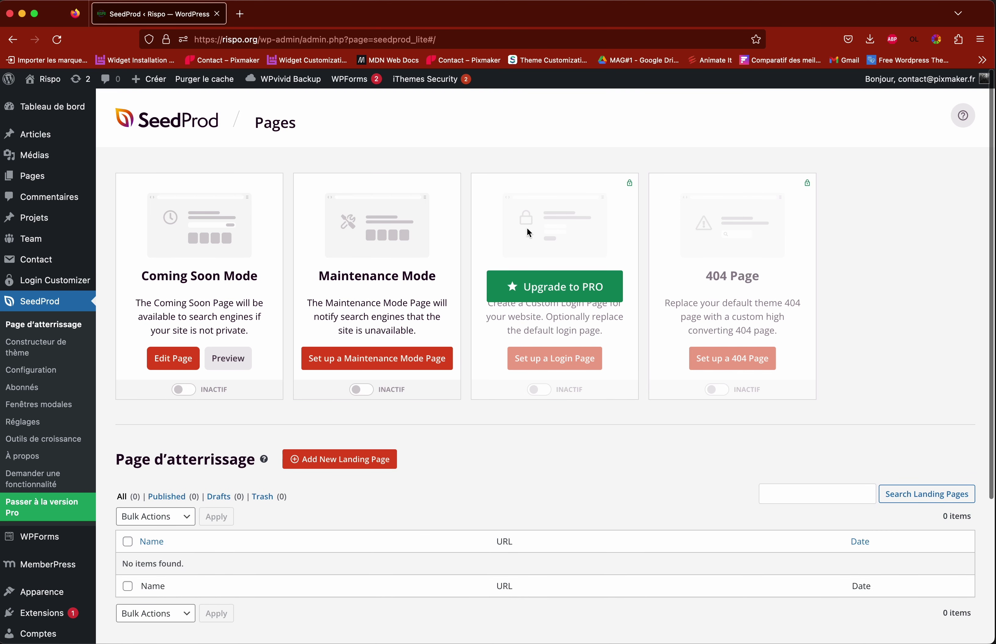
click(186, 389)
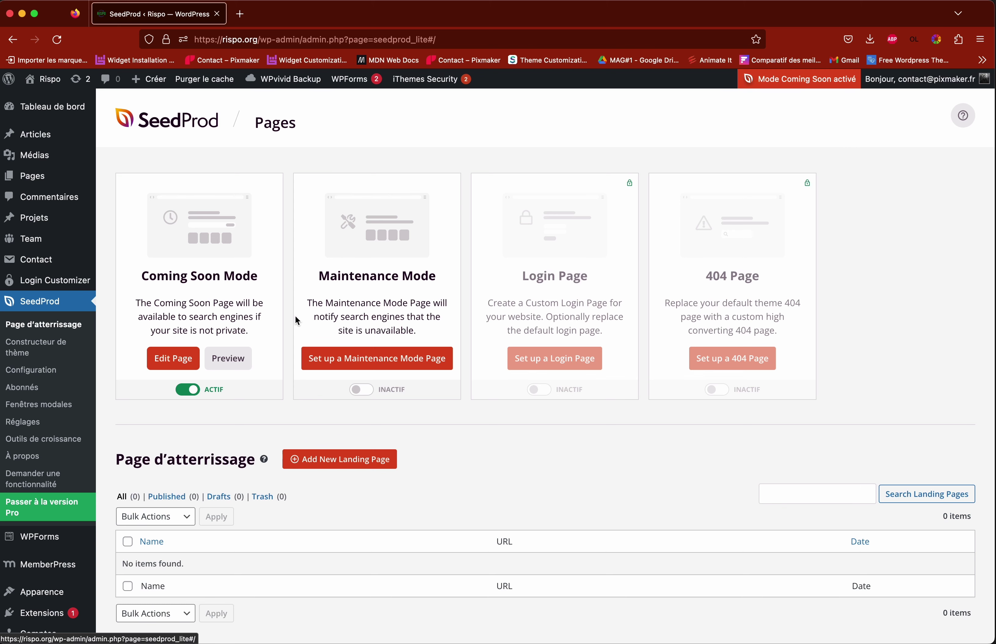
click(189, 390)
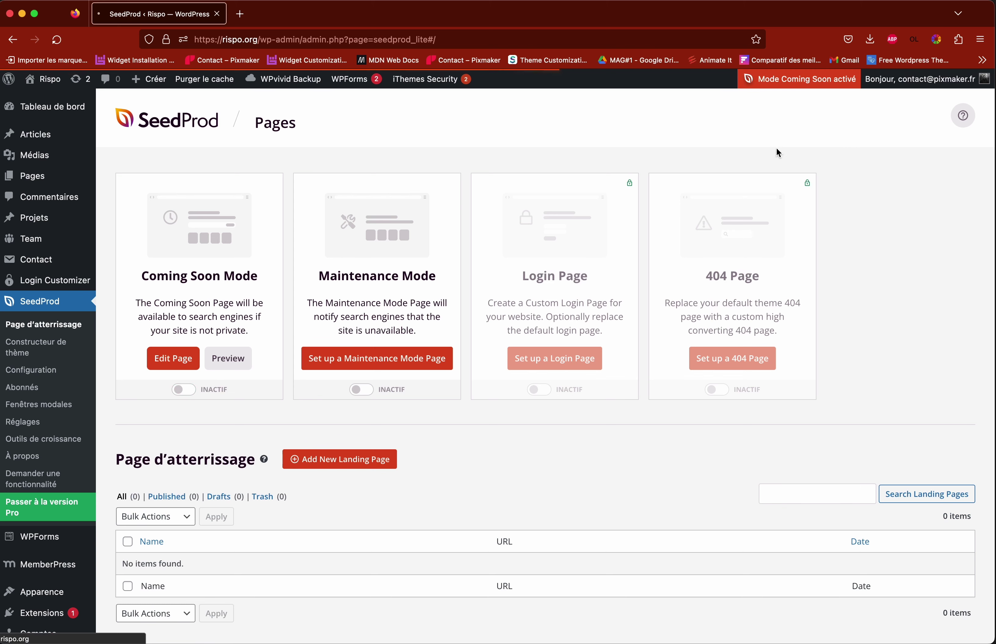
click(798, 80)
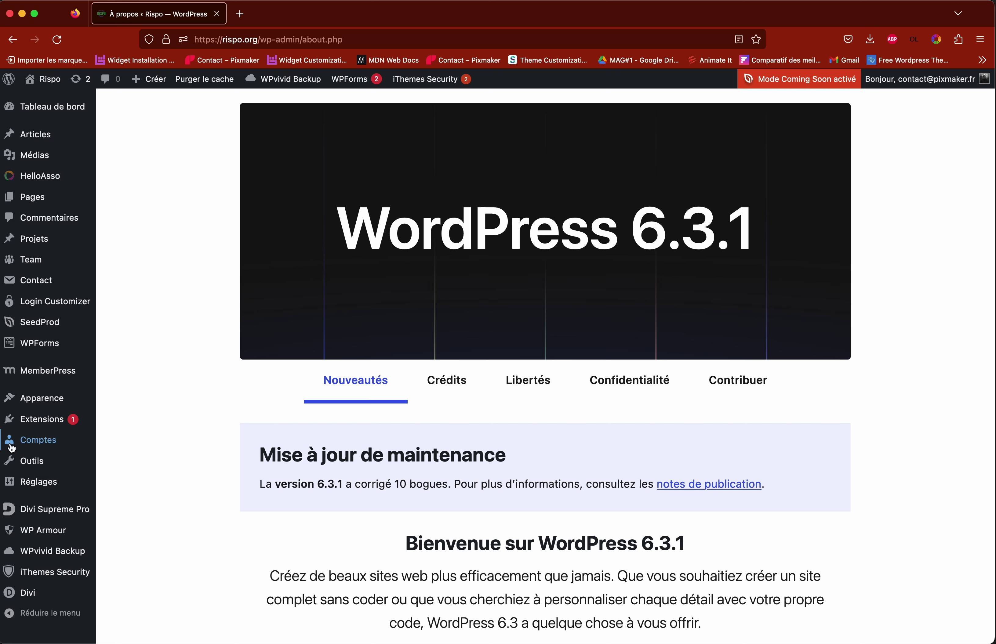
Step: Open Comptes > Tous les comptes to list the site's one administrator and two editors
mouse_move(45, 445)
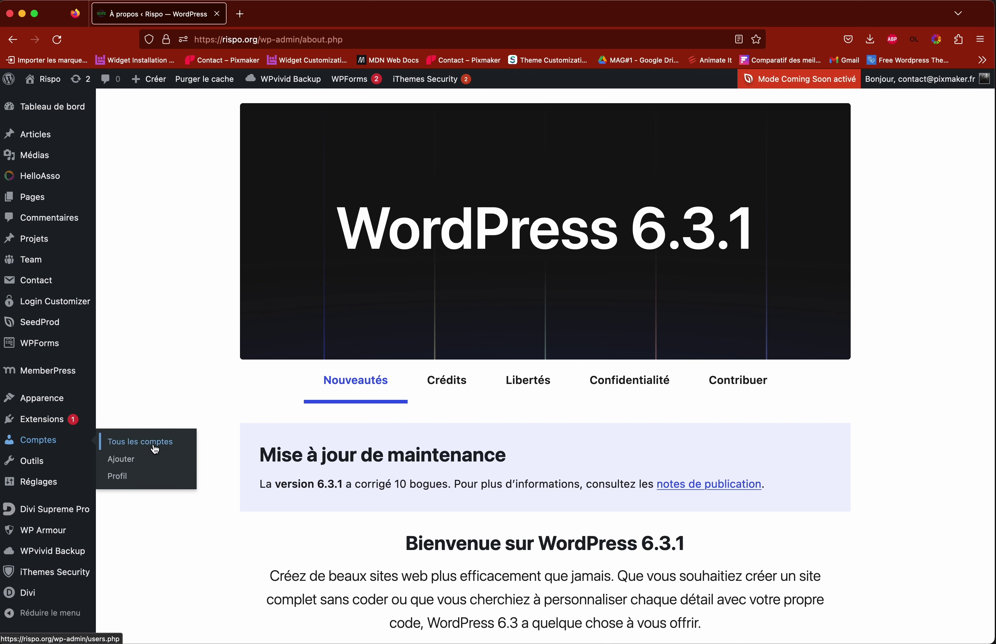
click(143, 448)
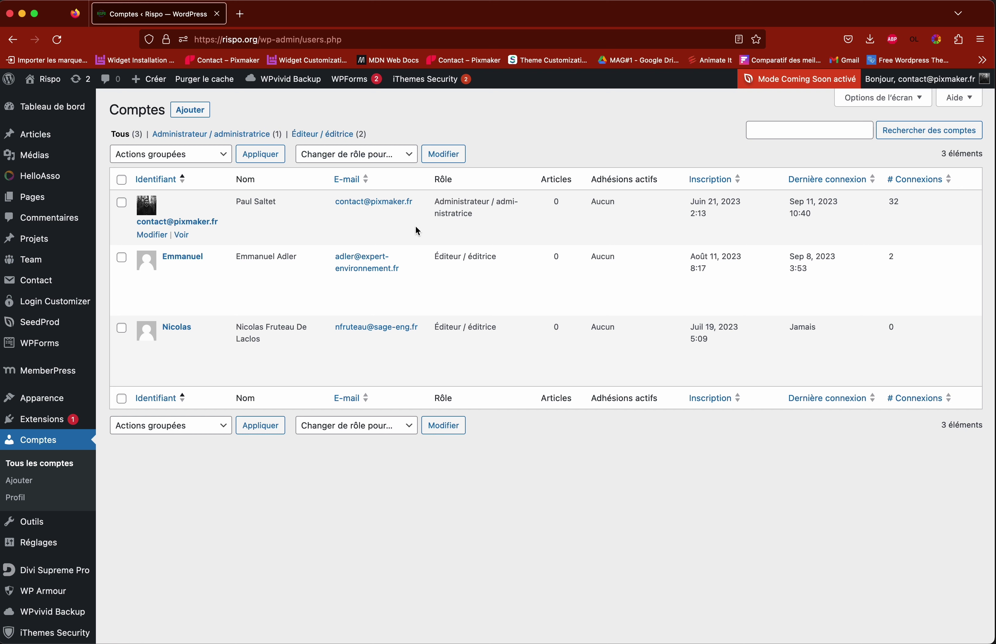
click(192, 114)
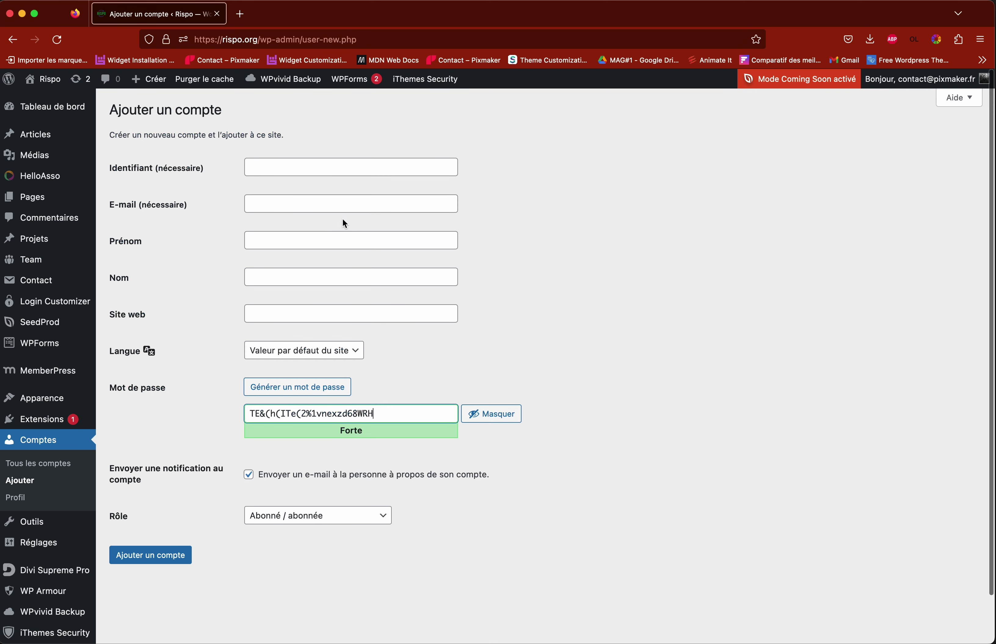
click(293, 166)
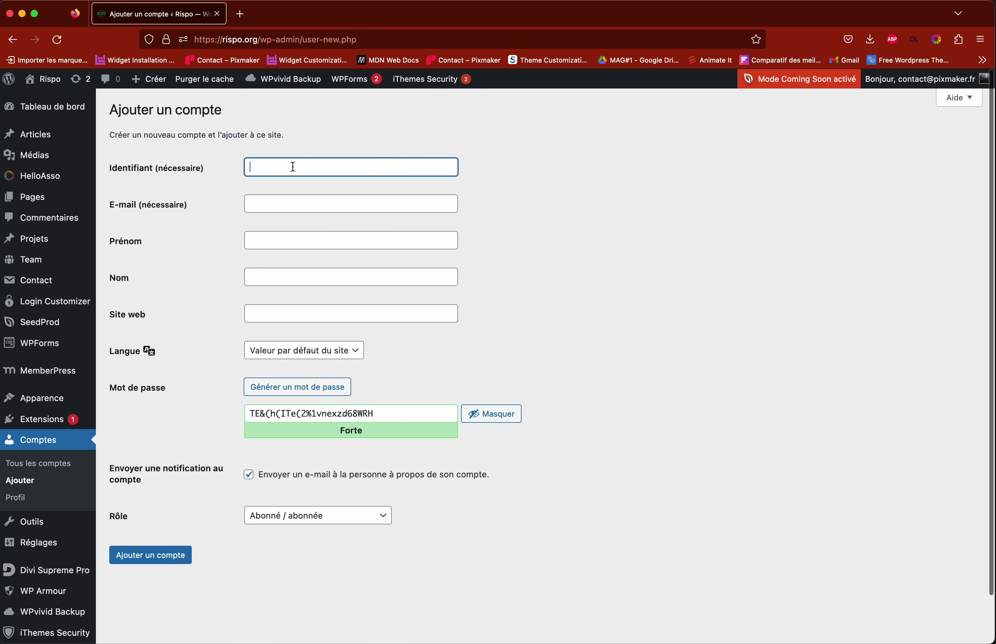
click(295, 205)
click(571, 226)
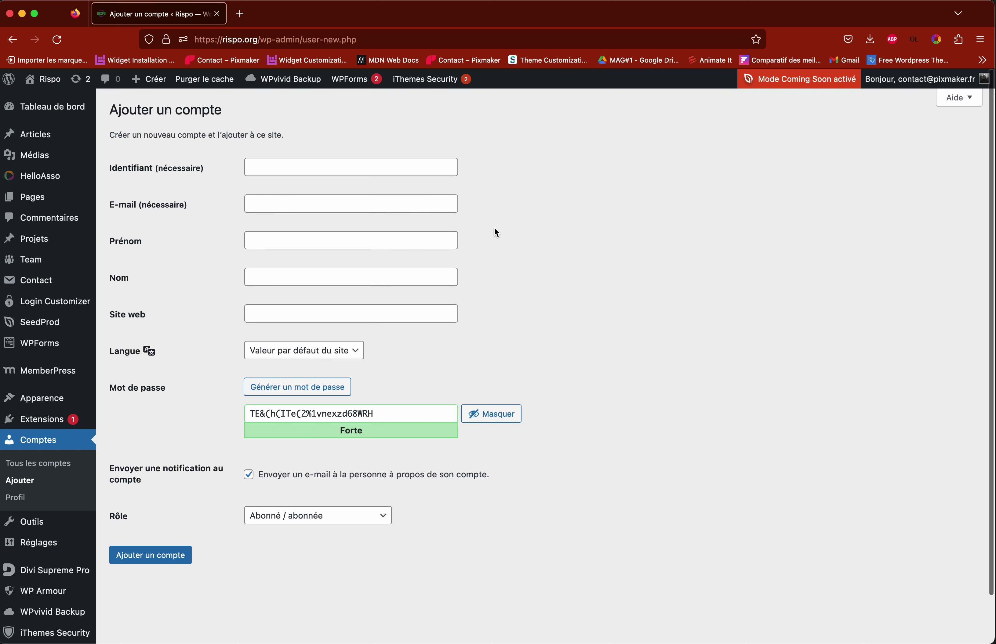
scroll(465, 264, down, 1)
click(322, 278)
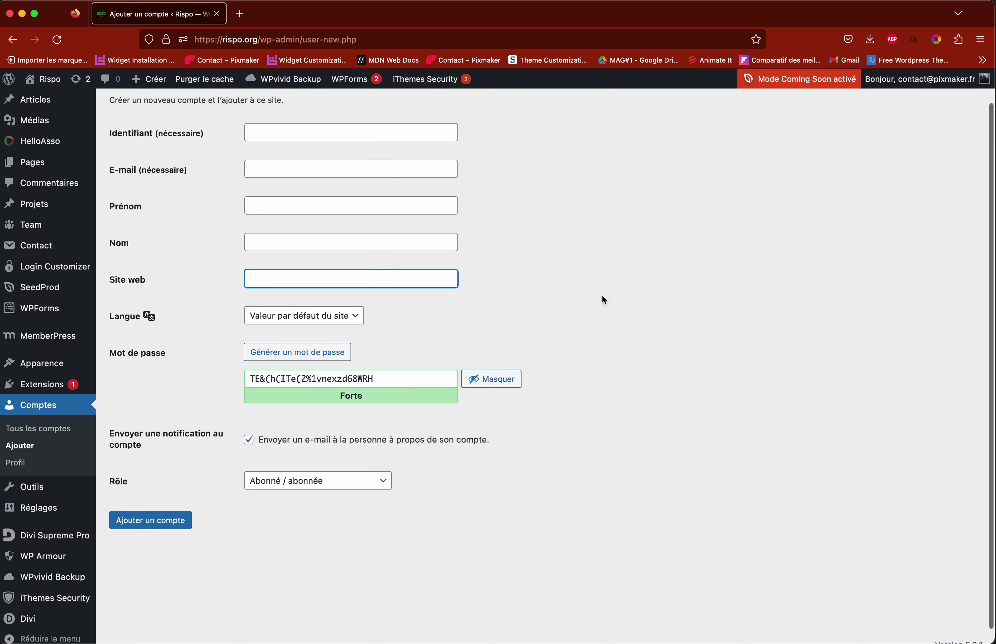
click(334, 316)
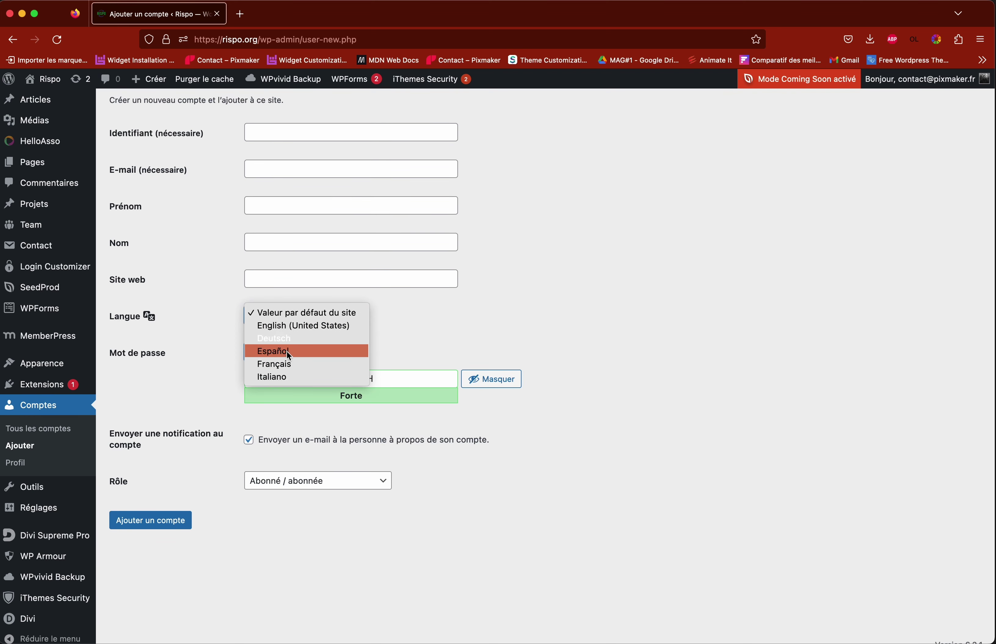
click(289, 365)
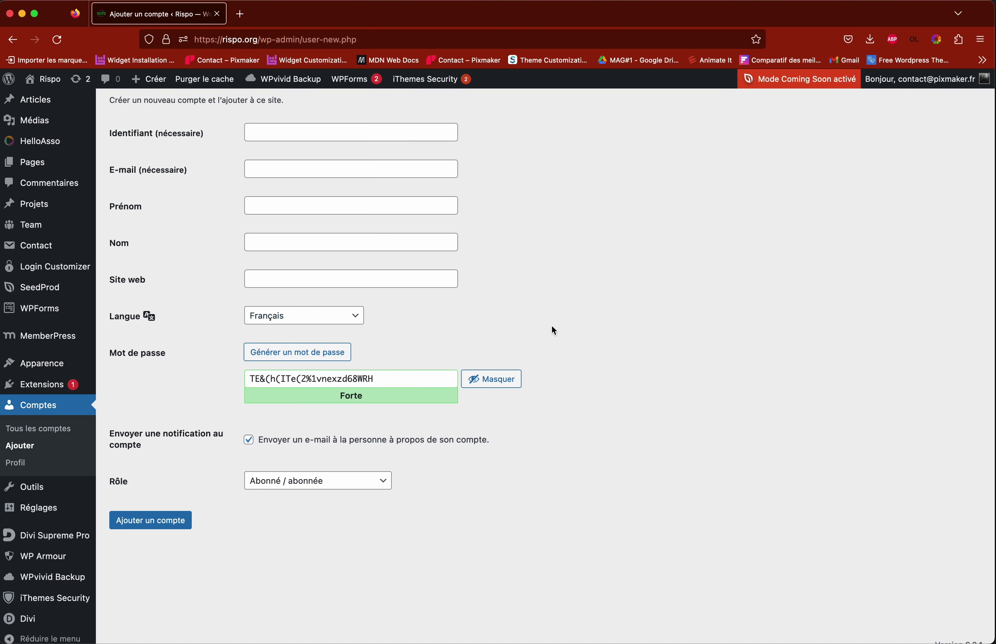
scroll(595, 331, down, 1)
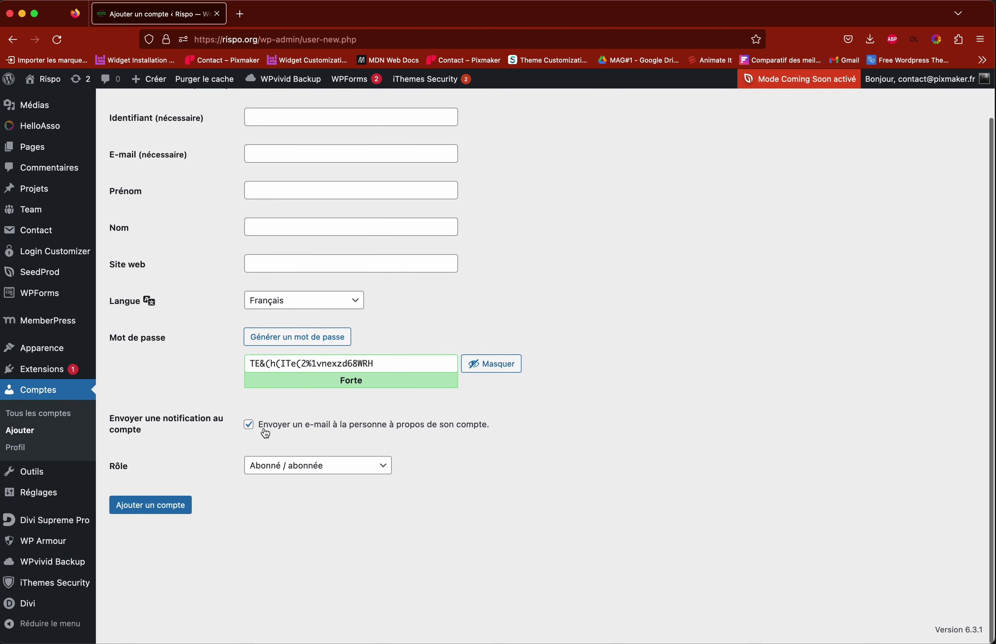
click(249, 427)
click(250, 426)
scroll(428, 435, up, 1)
click(385, 470)
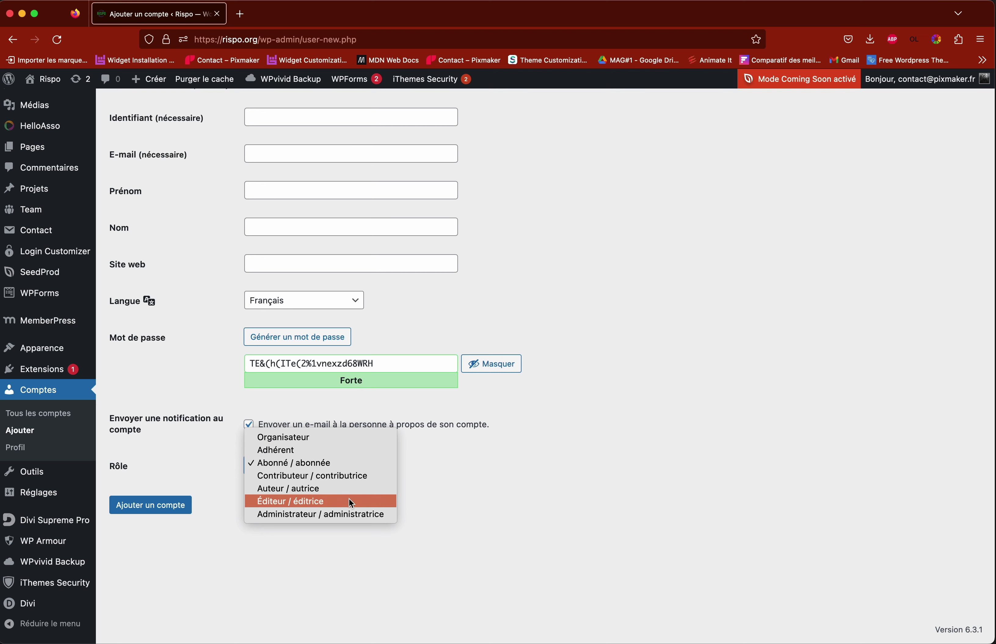
click(318, 515)
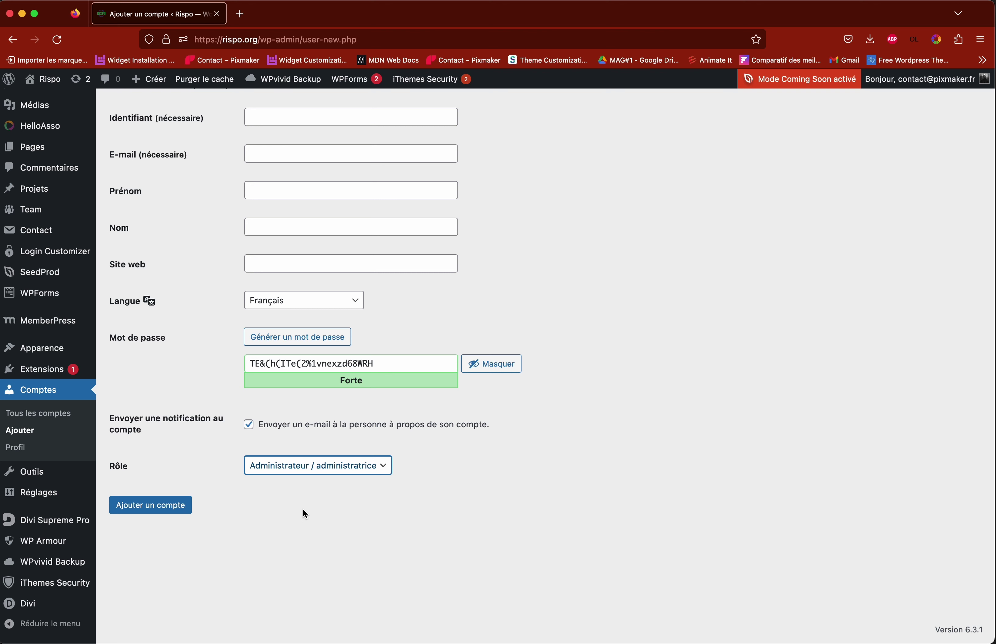
click(180, 439)
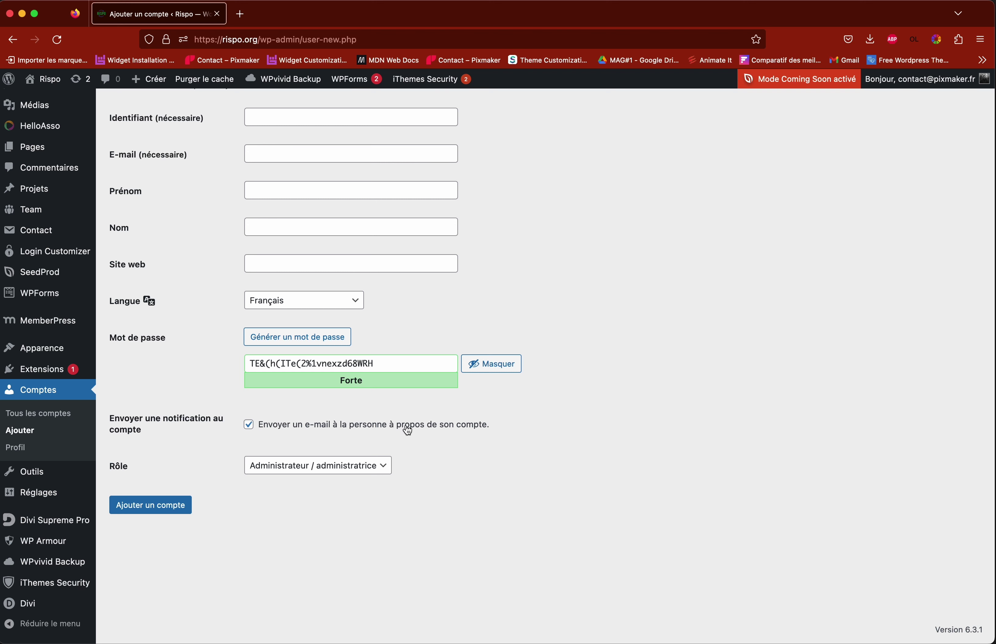
scroll(472, 449, up, 2)
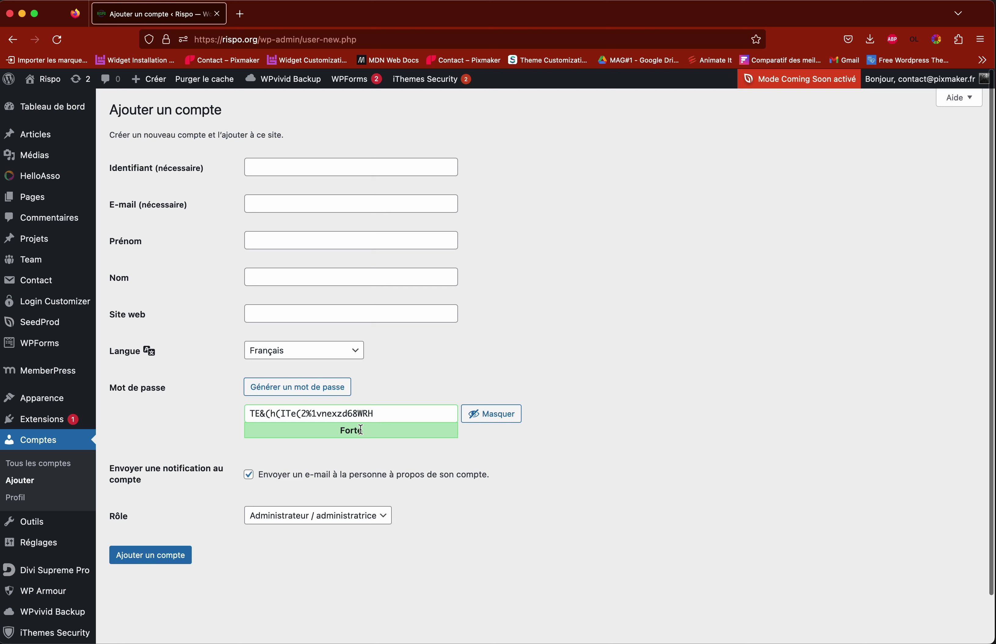
drag(390, 413, 312, 447)
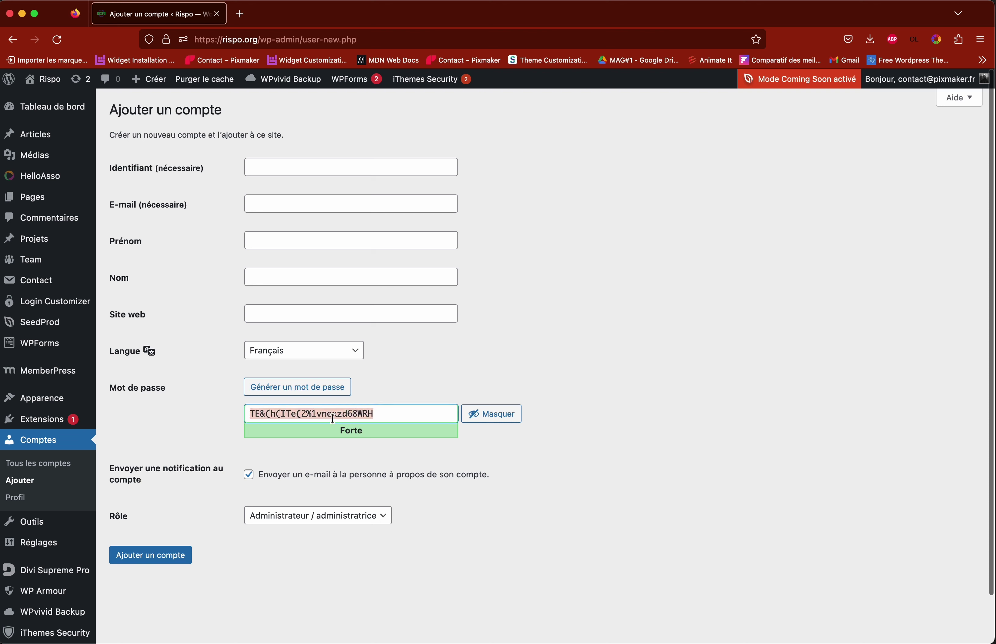
click(169, 439)
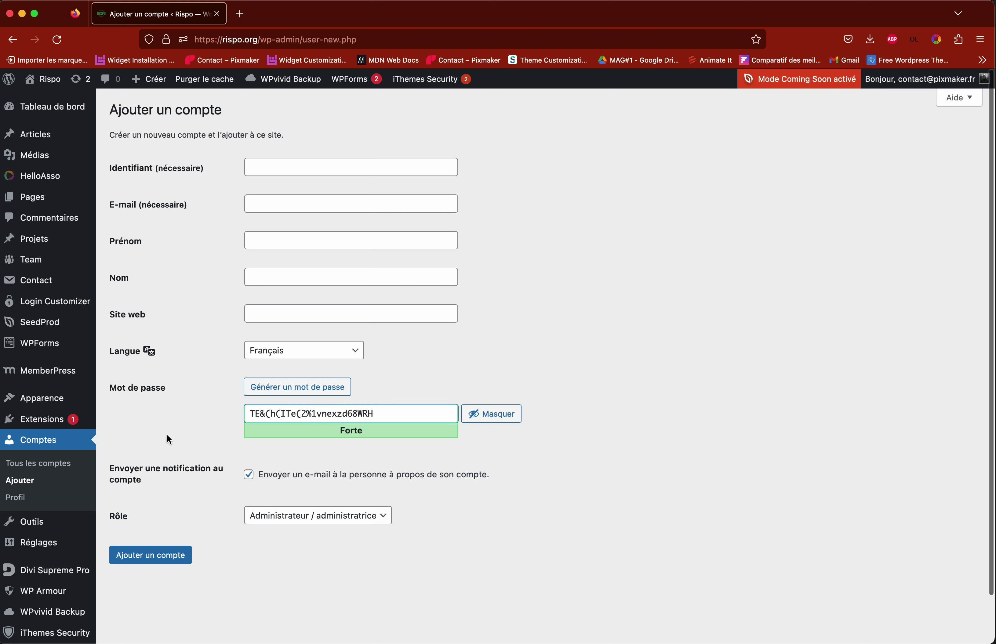
click(58, 464)
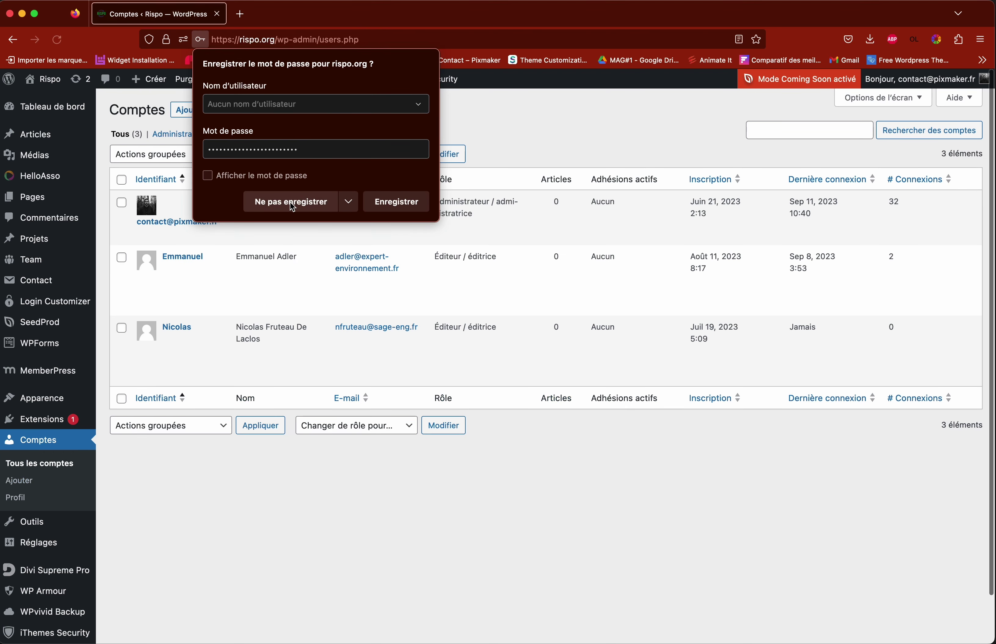
click(287, 206)
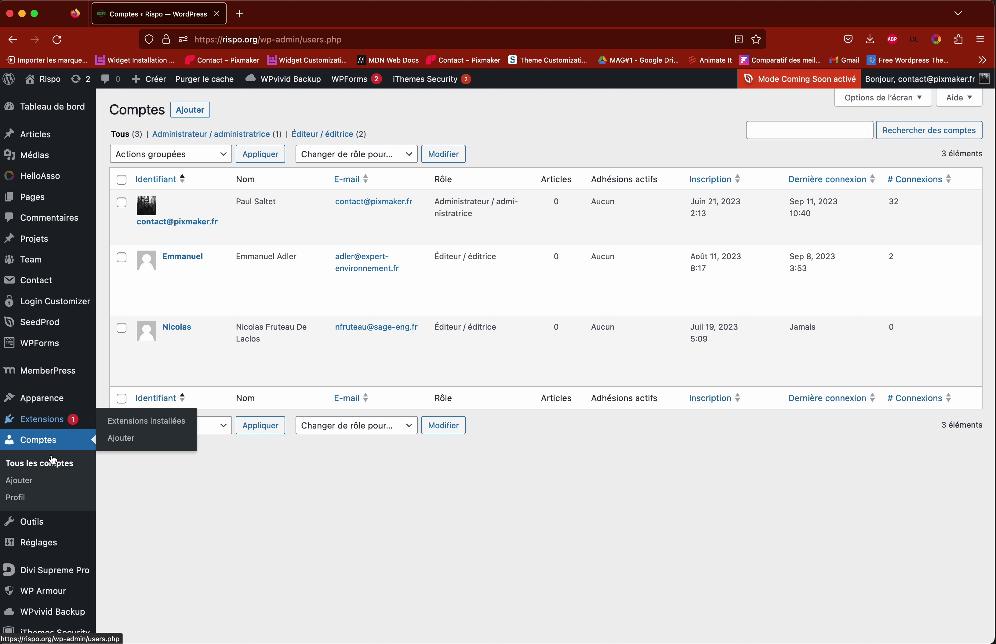
mouse_move(371, 381)
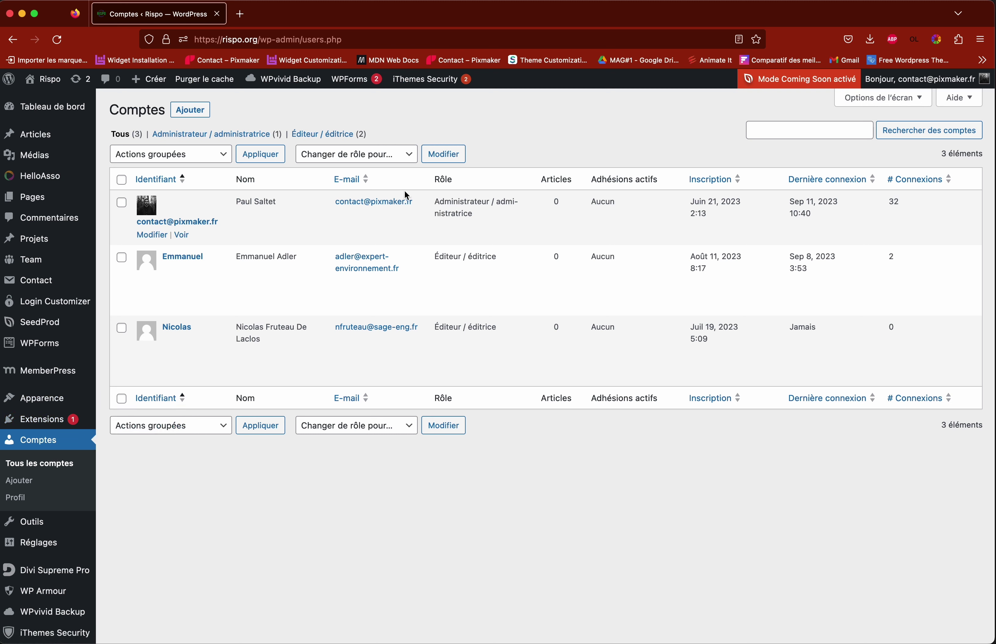